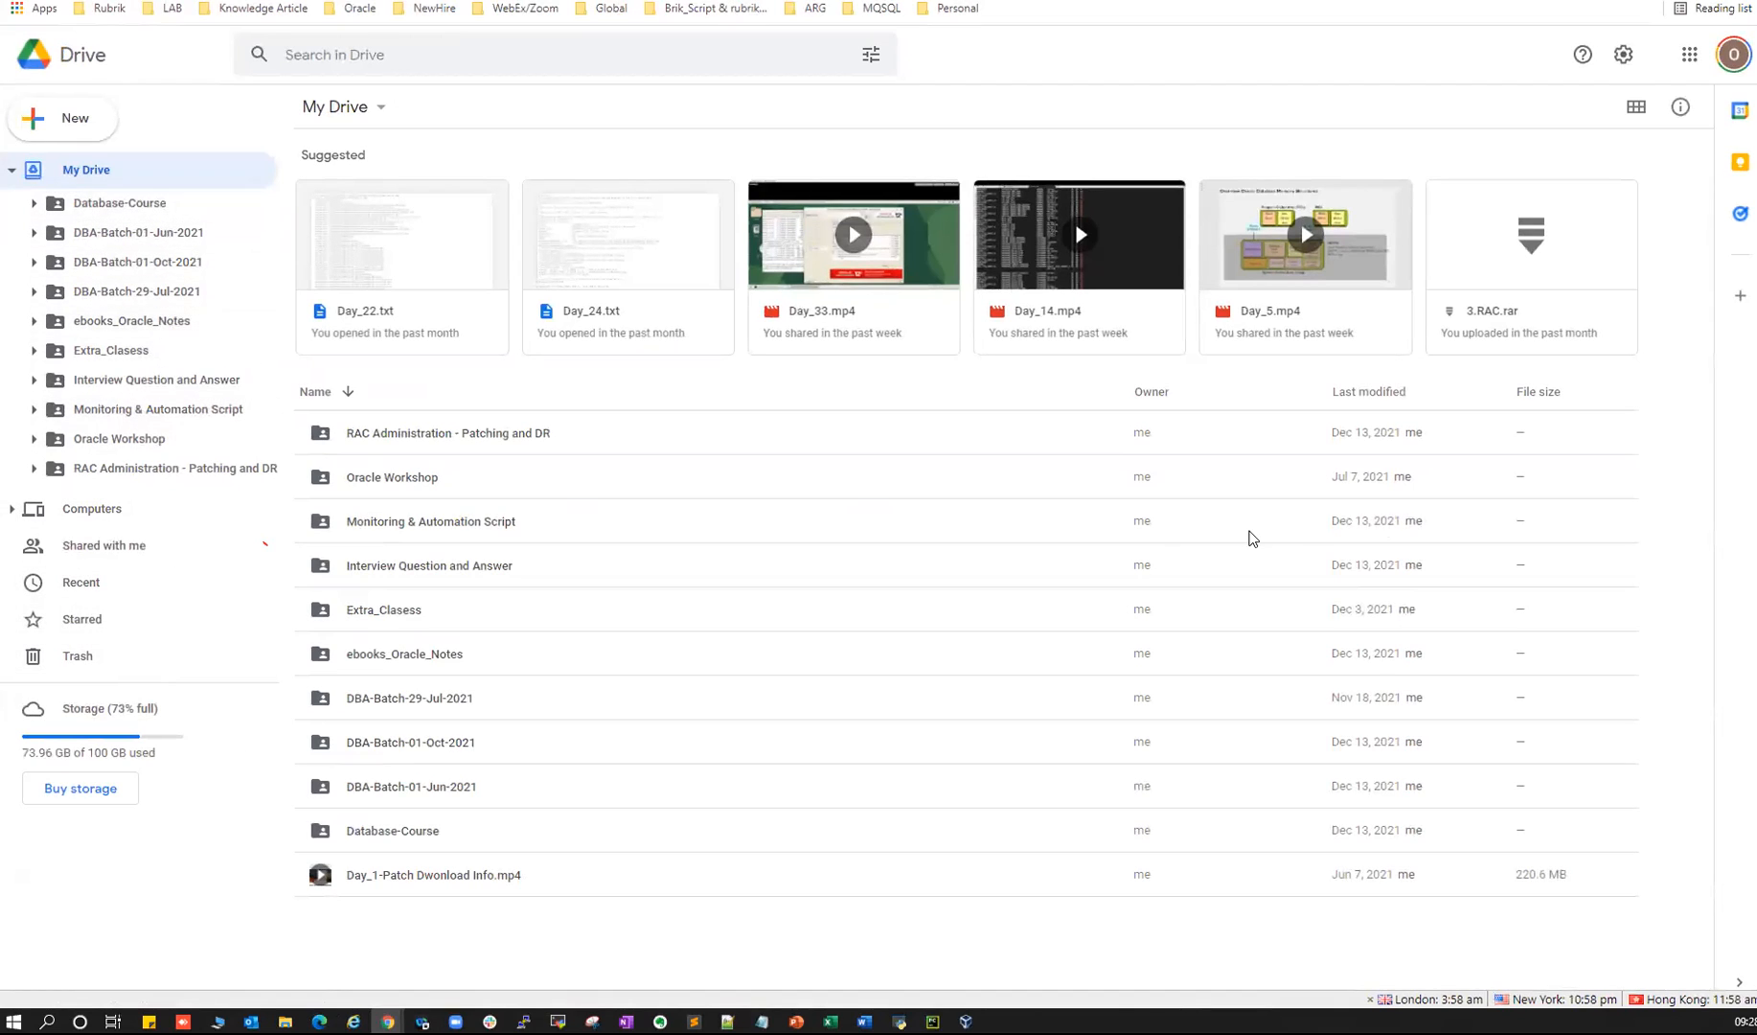
- After a glance at the course slides, expand and open Database-Course in the My Drive sidebar
click(795, 1021)
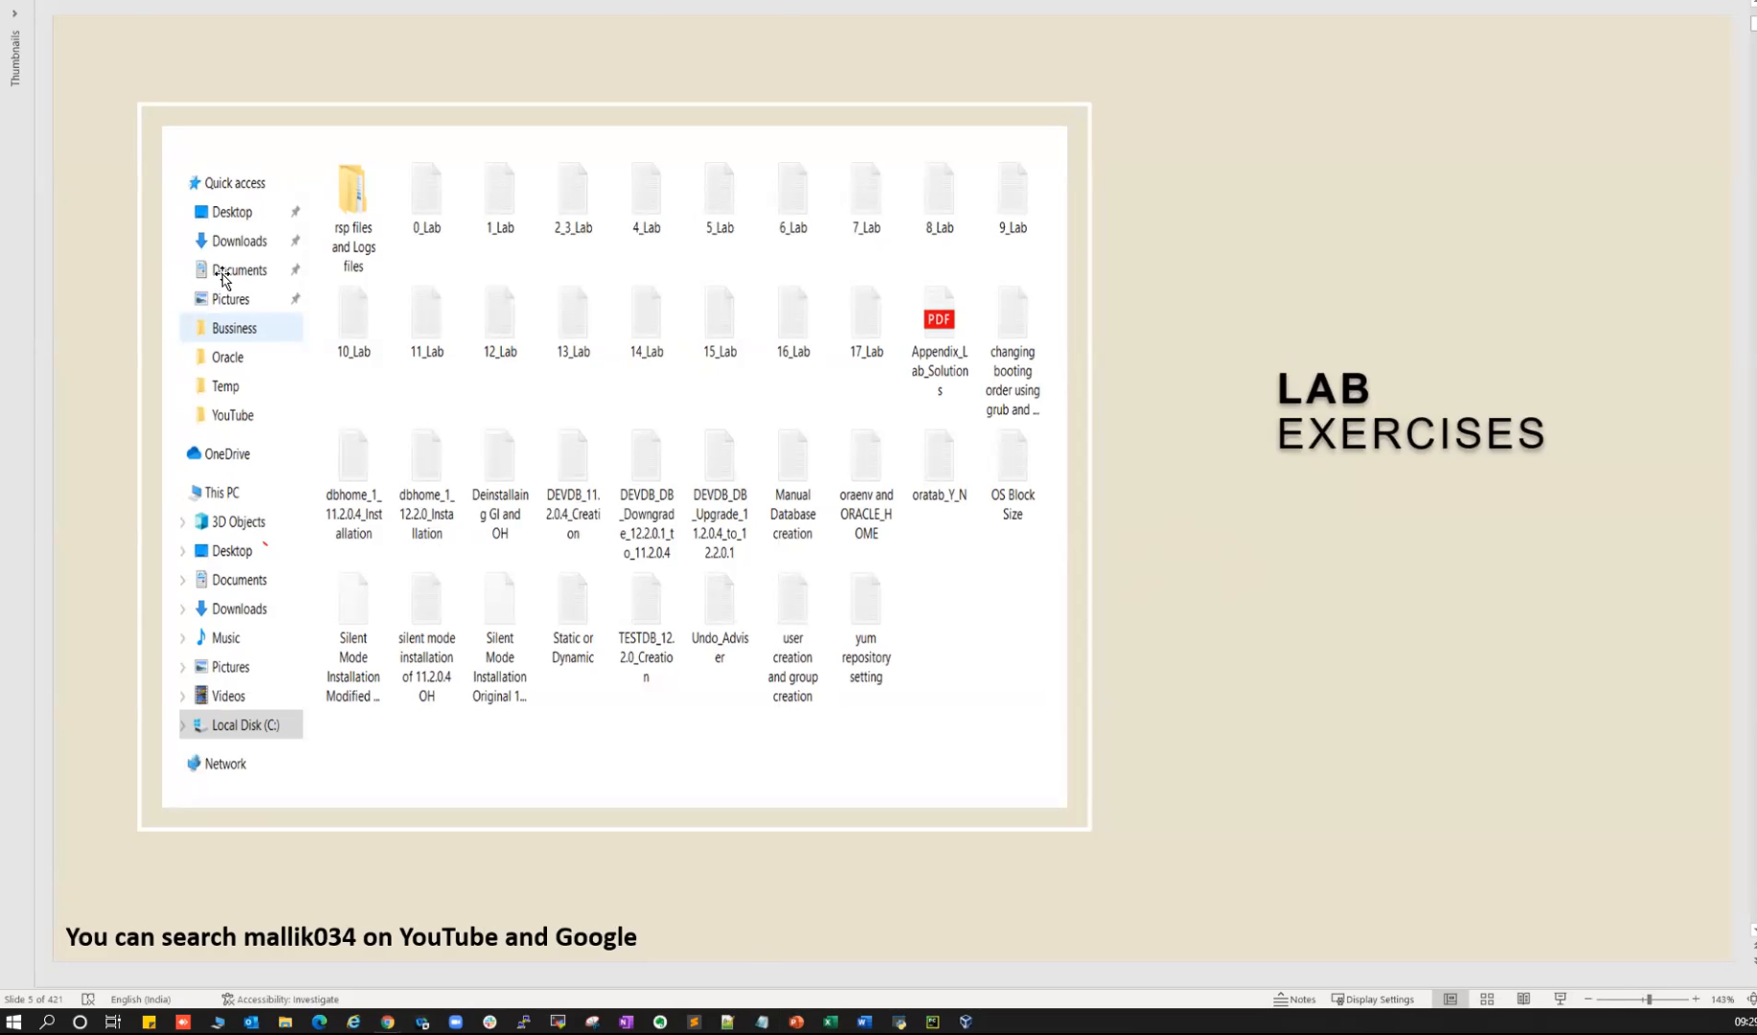
key(alt+Tab)
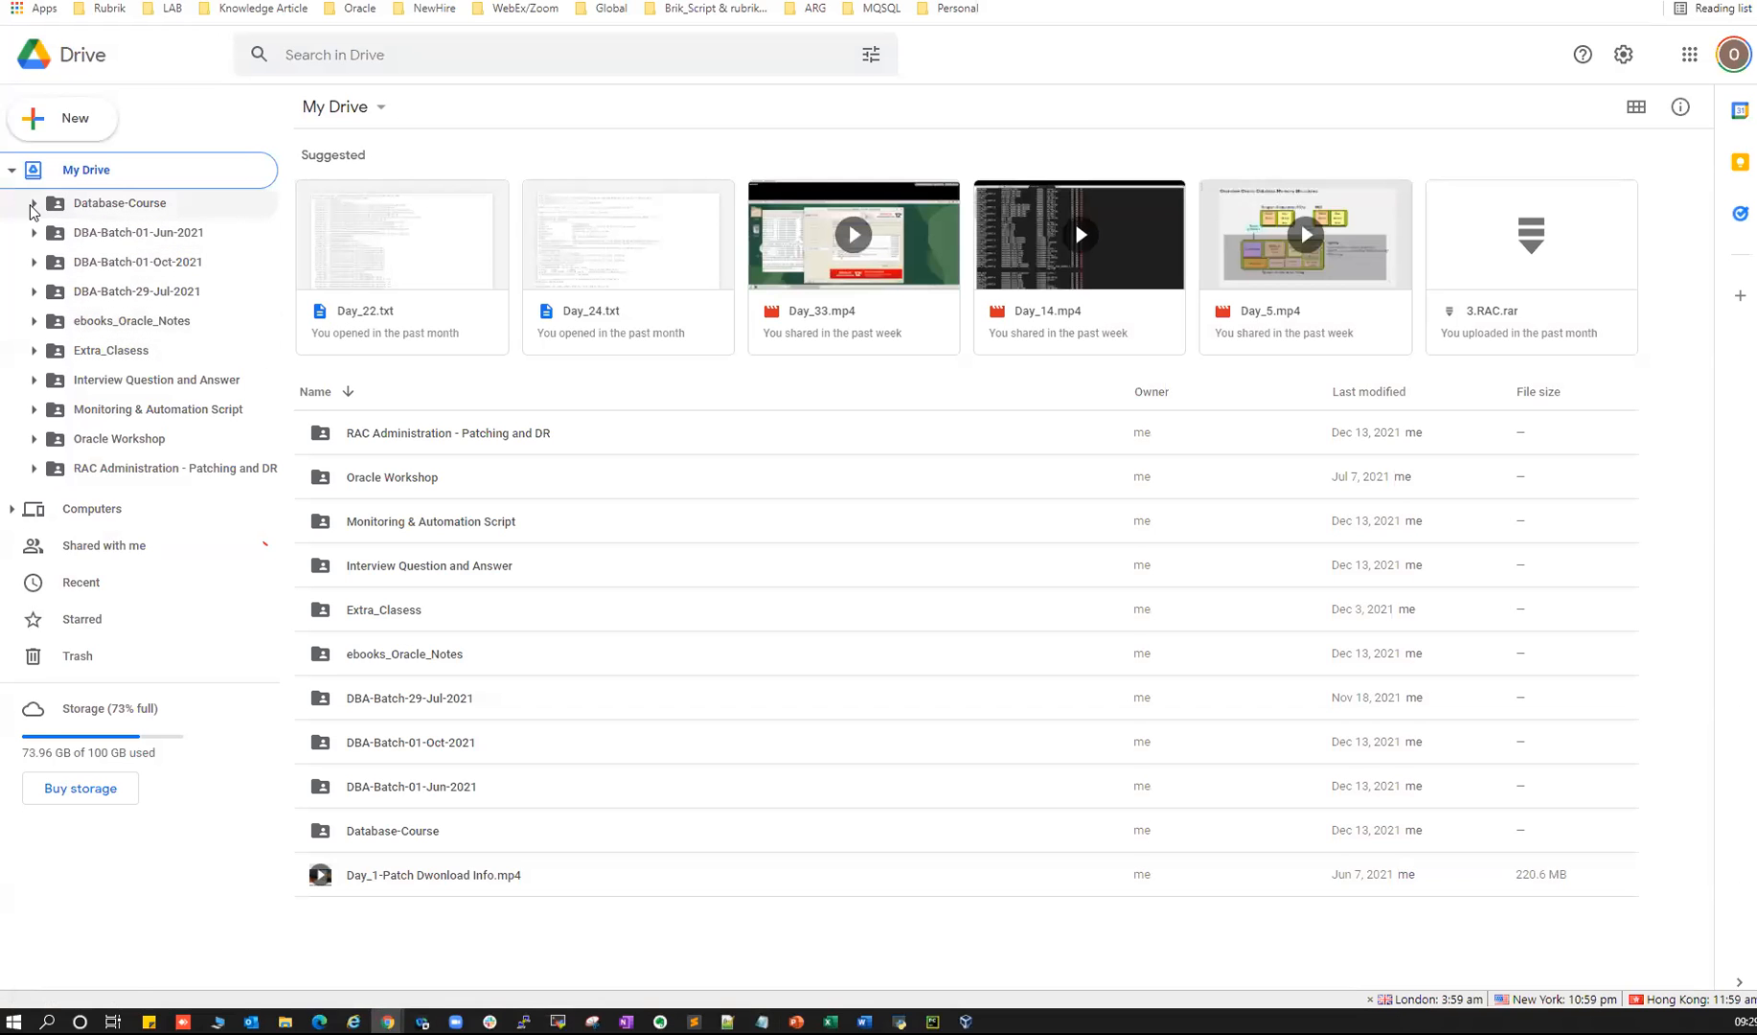
click(33, 205)
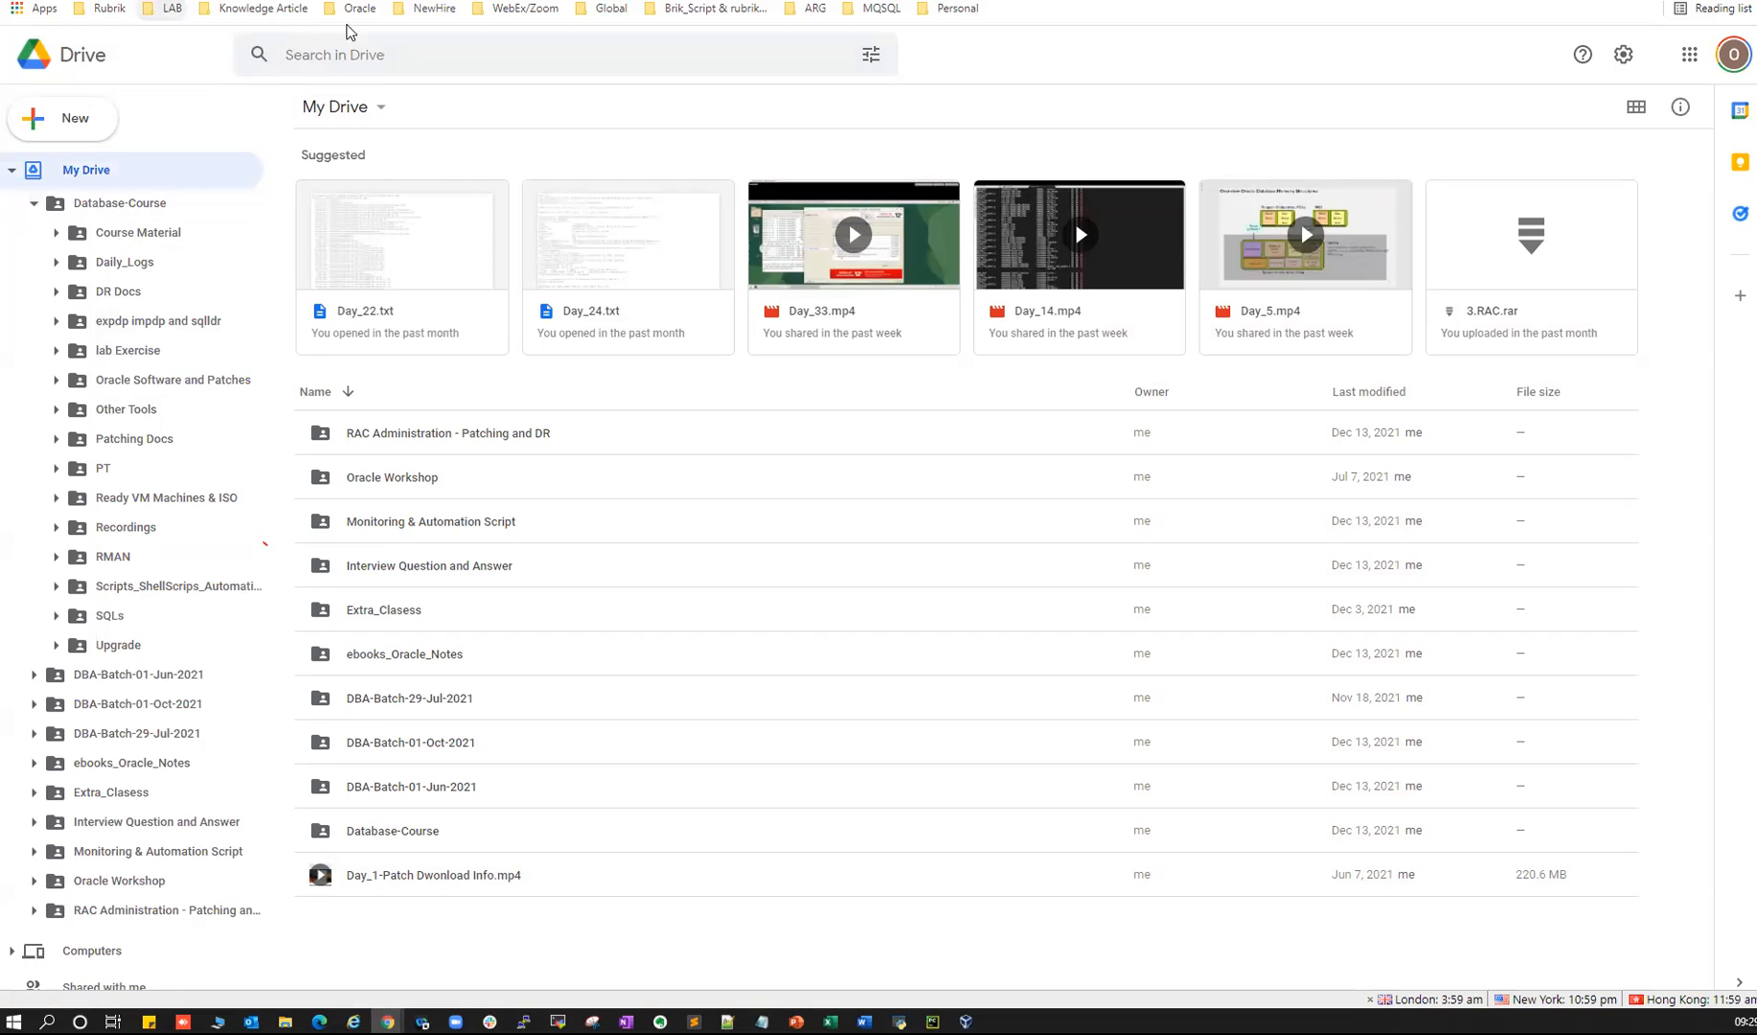
click(120, 204)
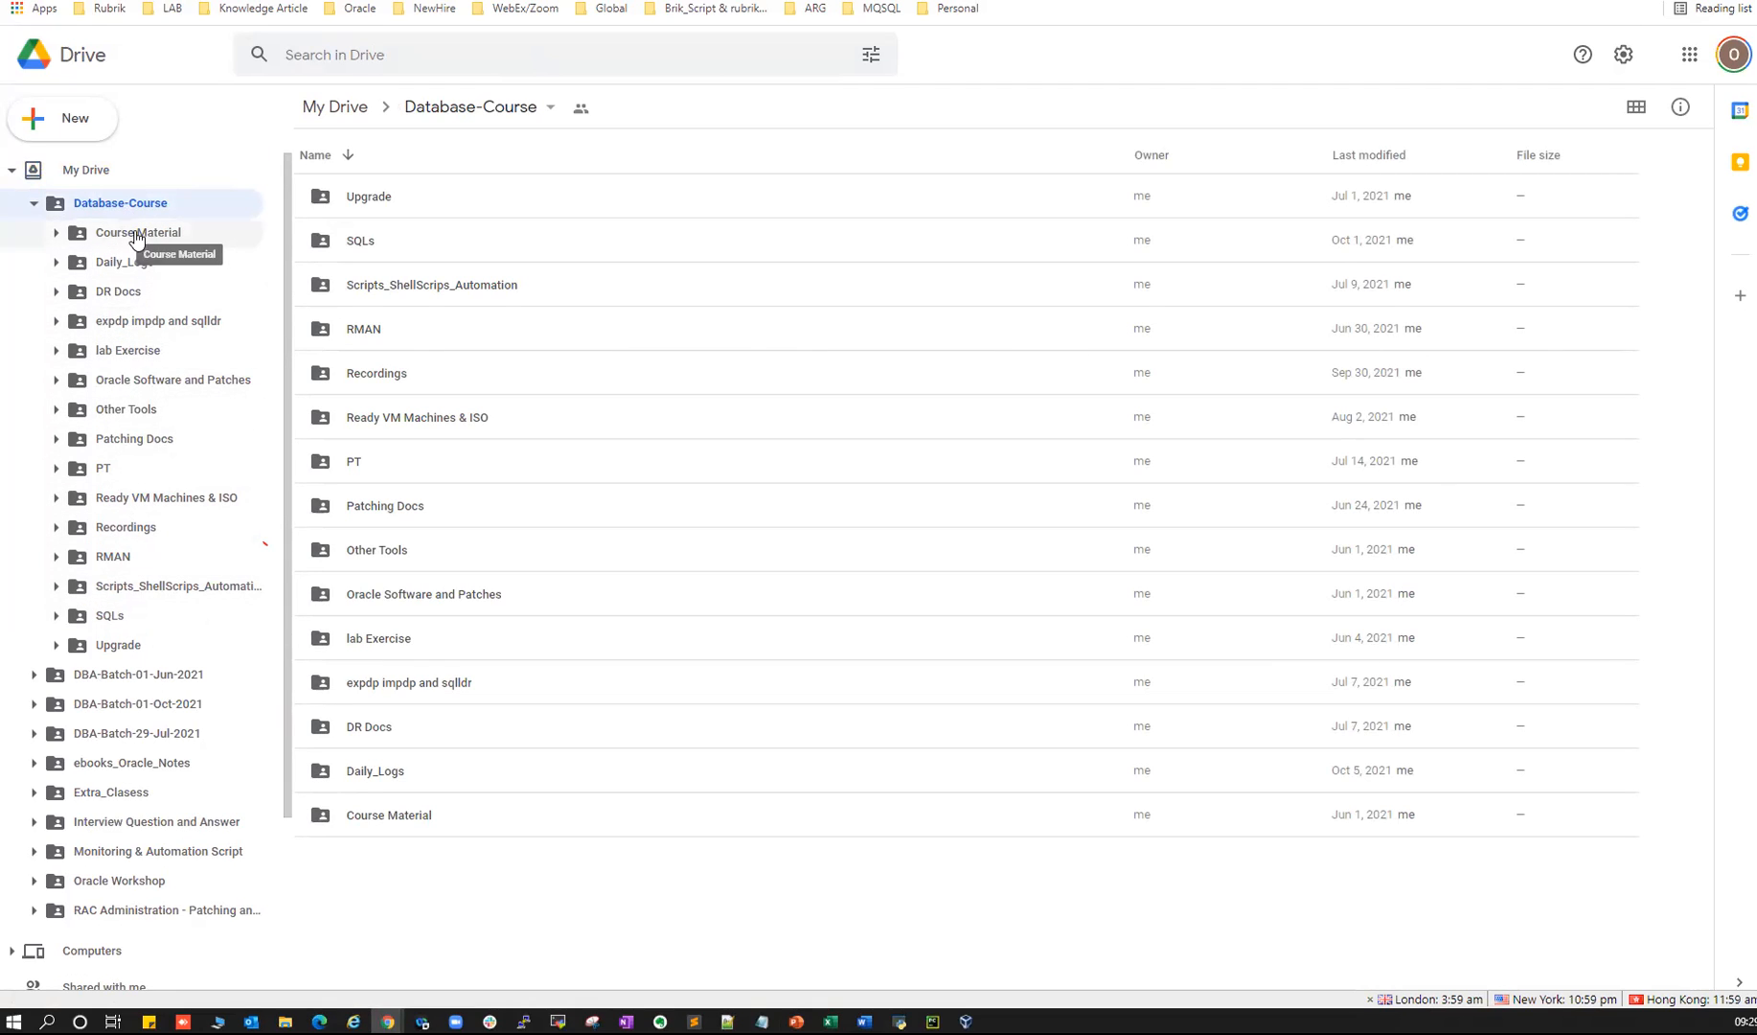
- Find Database-Course.pptx in Course Material, scroll its slides, then open the Daily_Logs folder
click(144, 235)
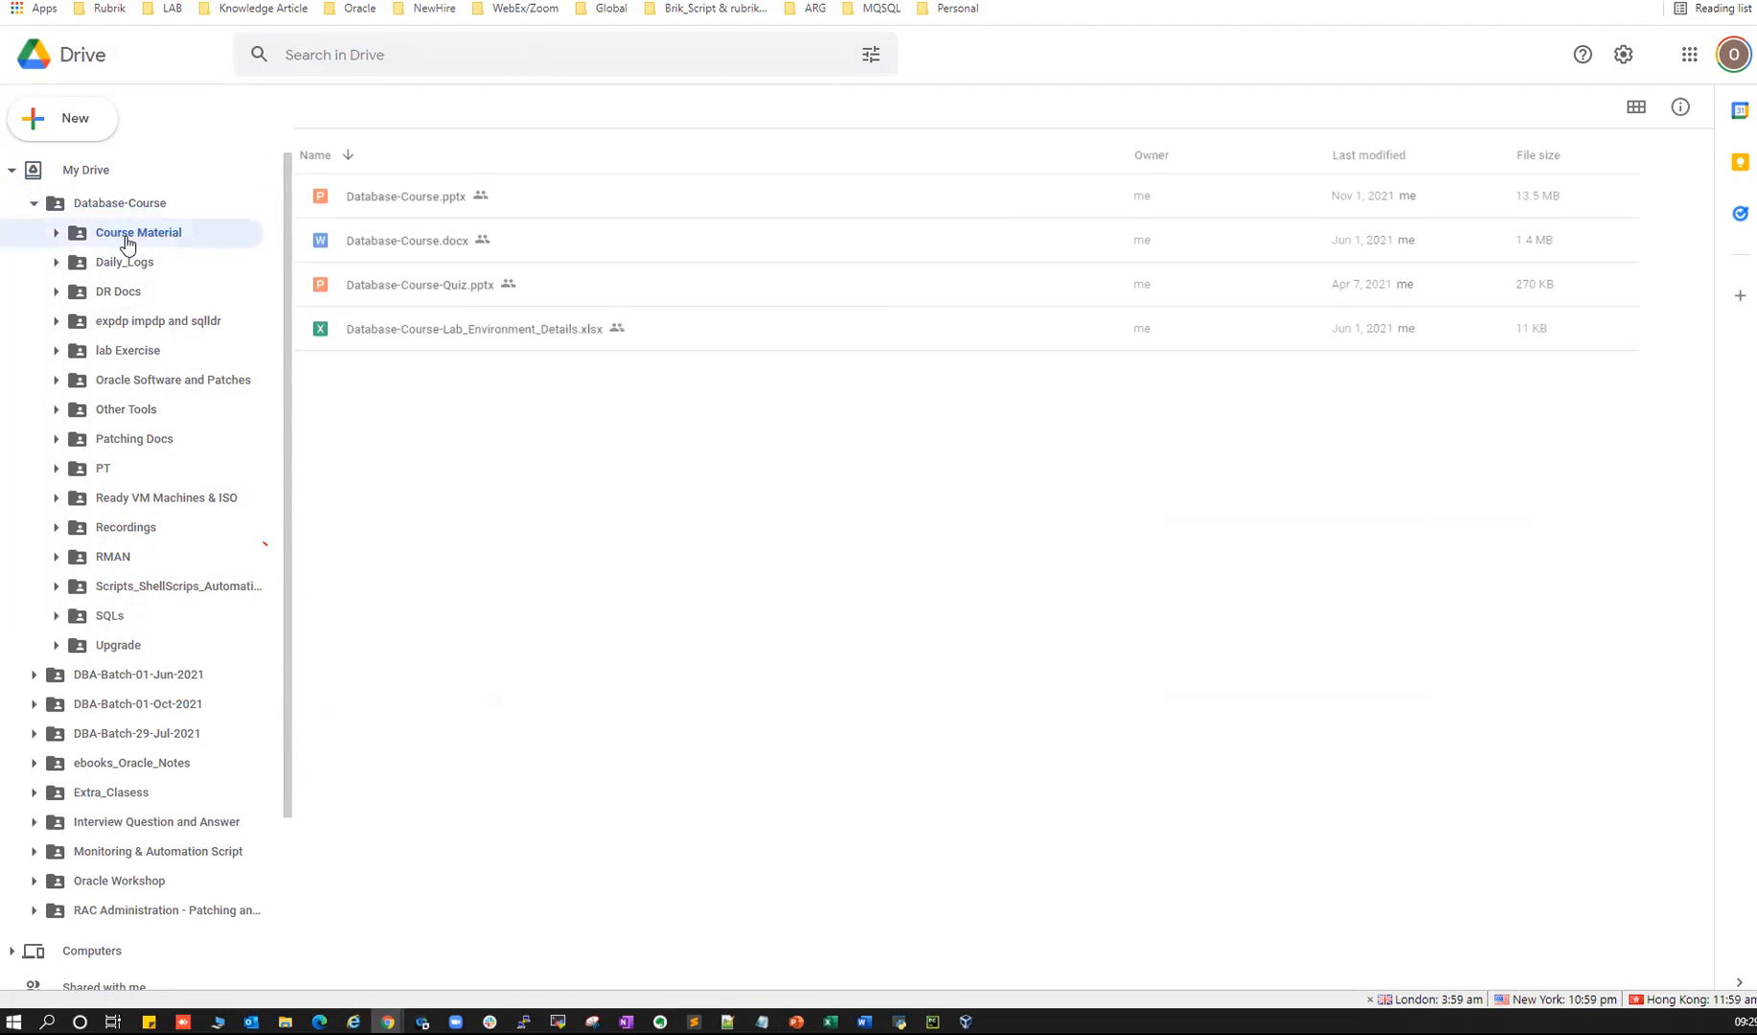
click(395, 201)
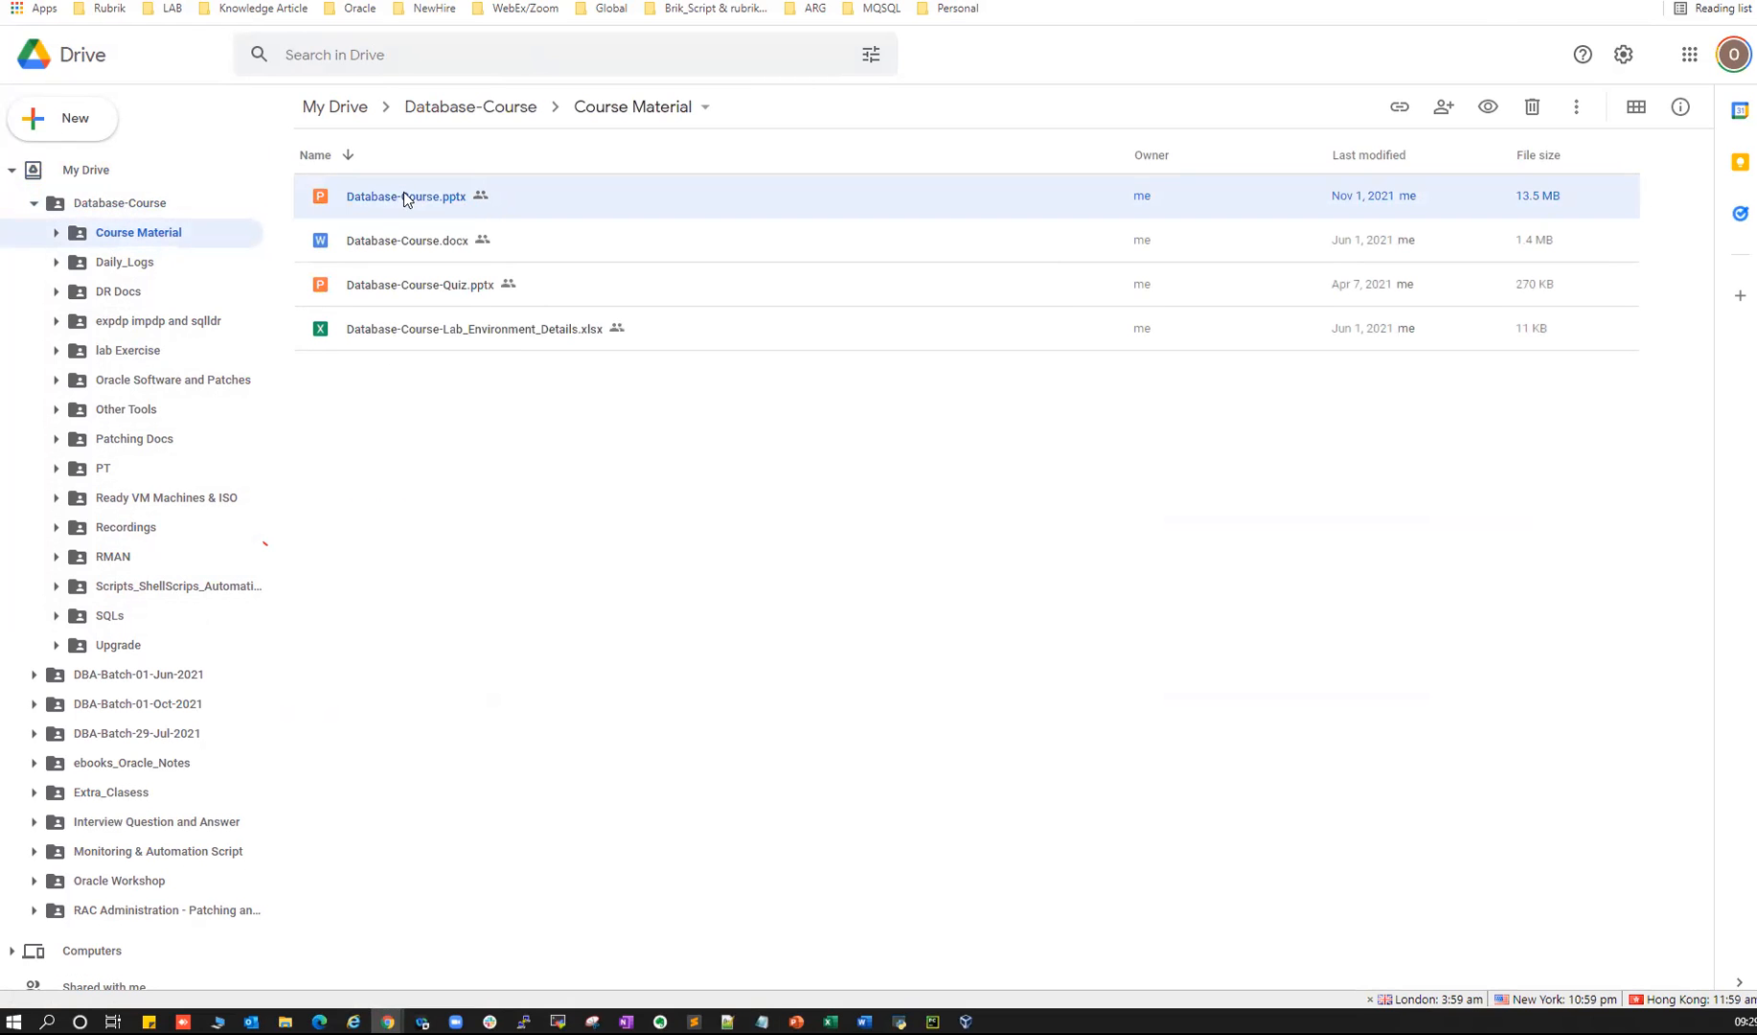
click(796, 1021)
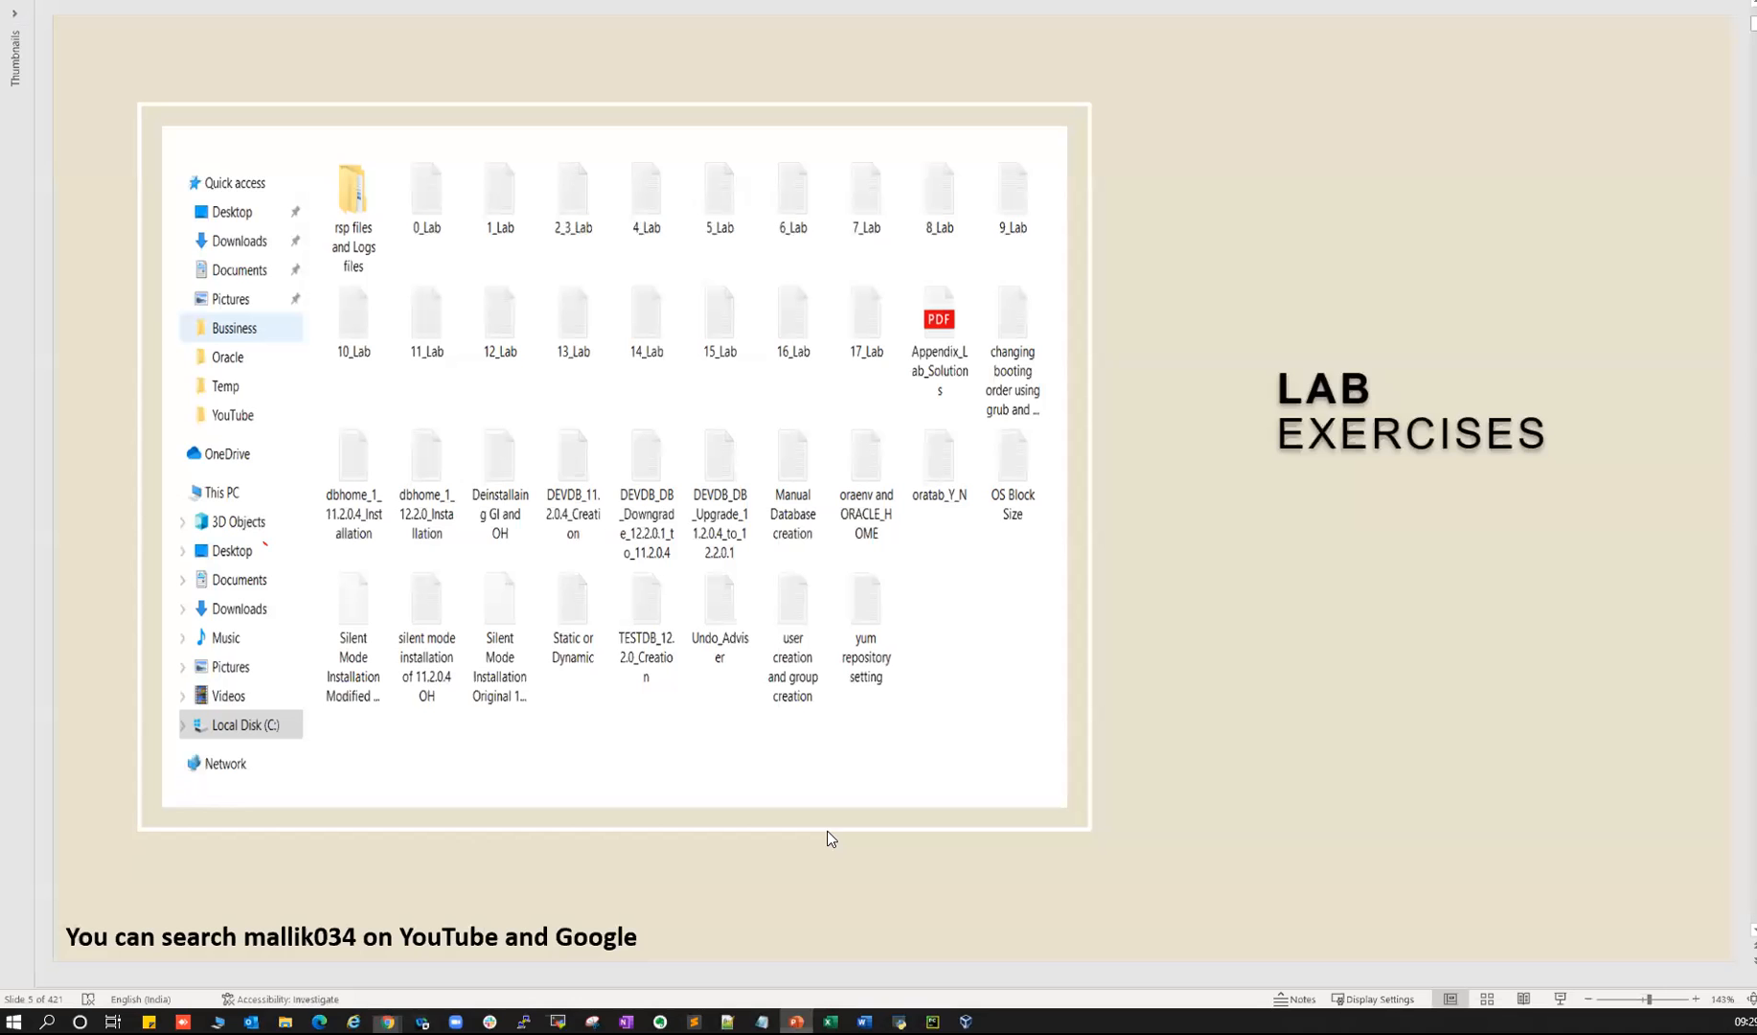
scroll(909, 361, down, 5)
scroll(909, 361, down, 4)
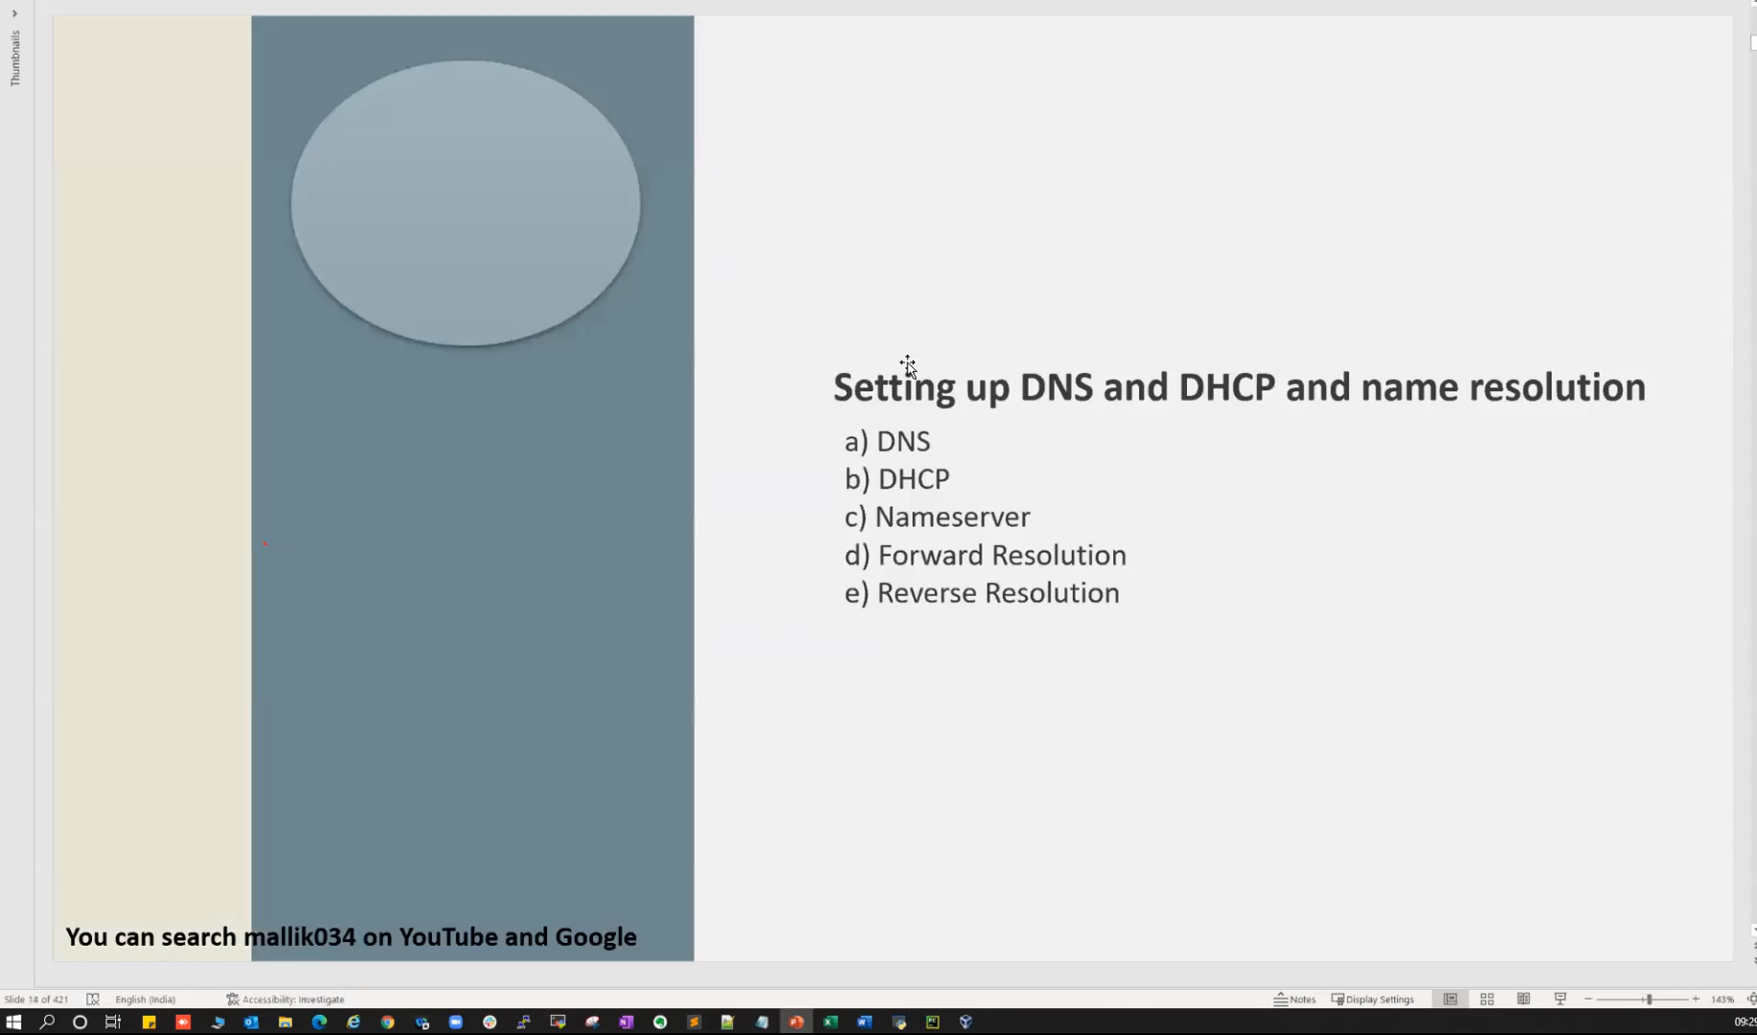
scroll(908, 364, up, 7)
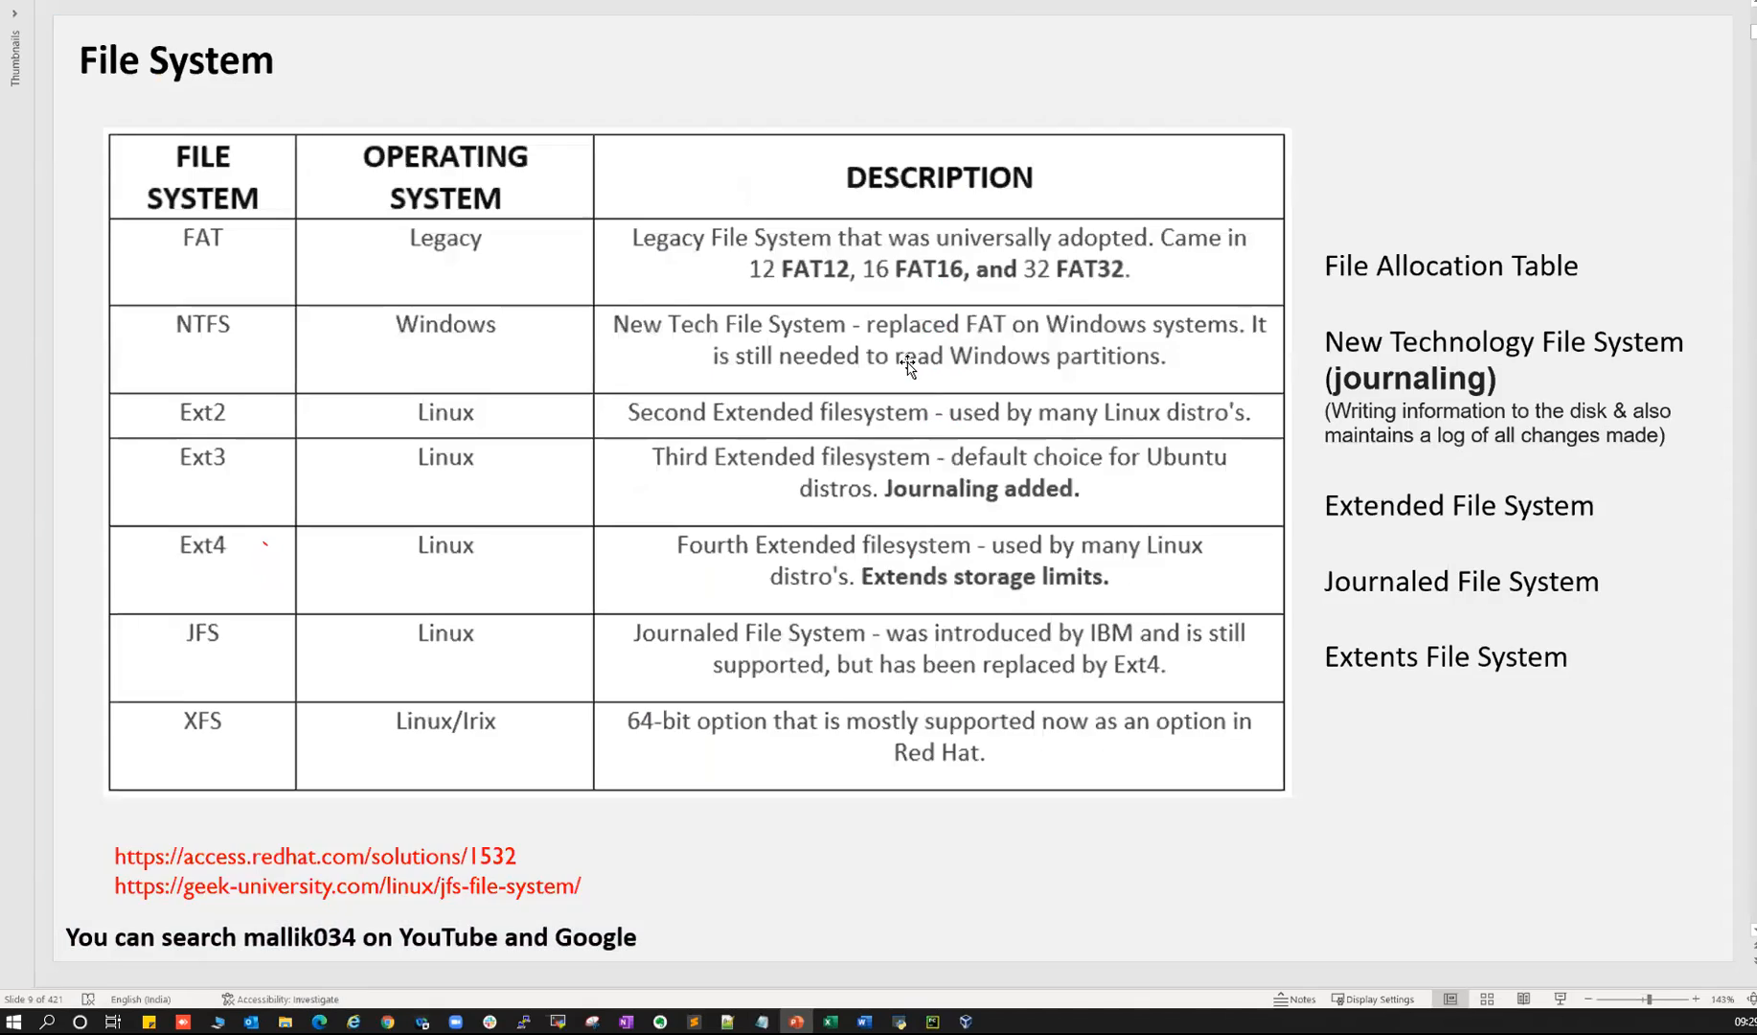
key(alt+Tab)
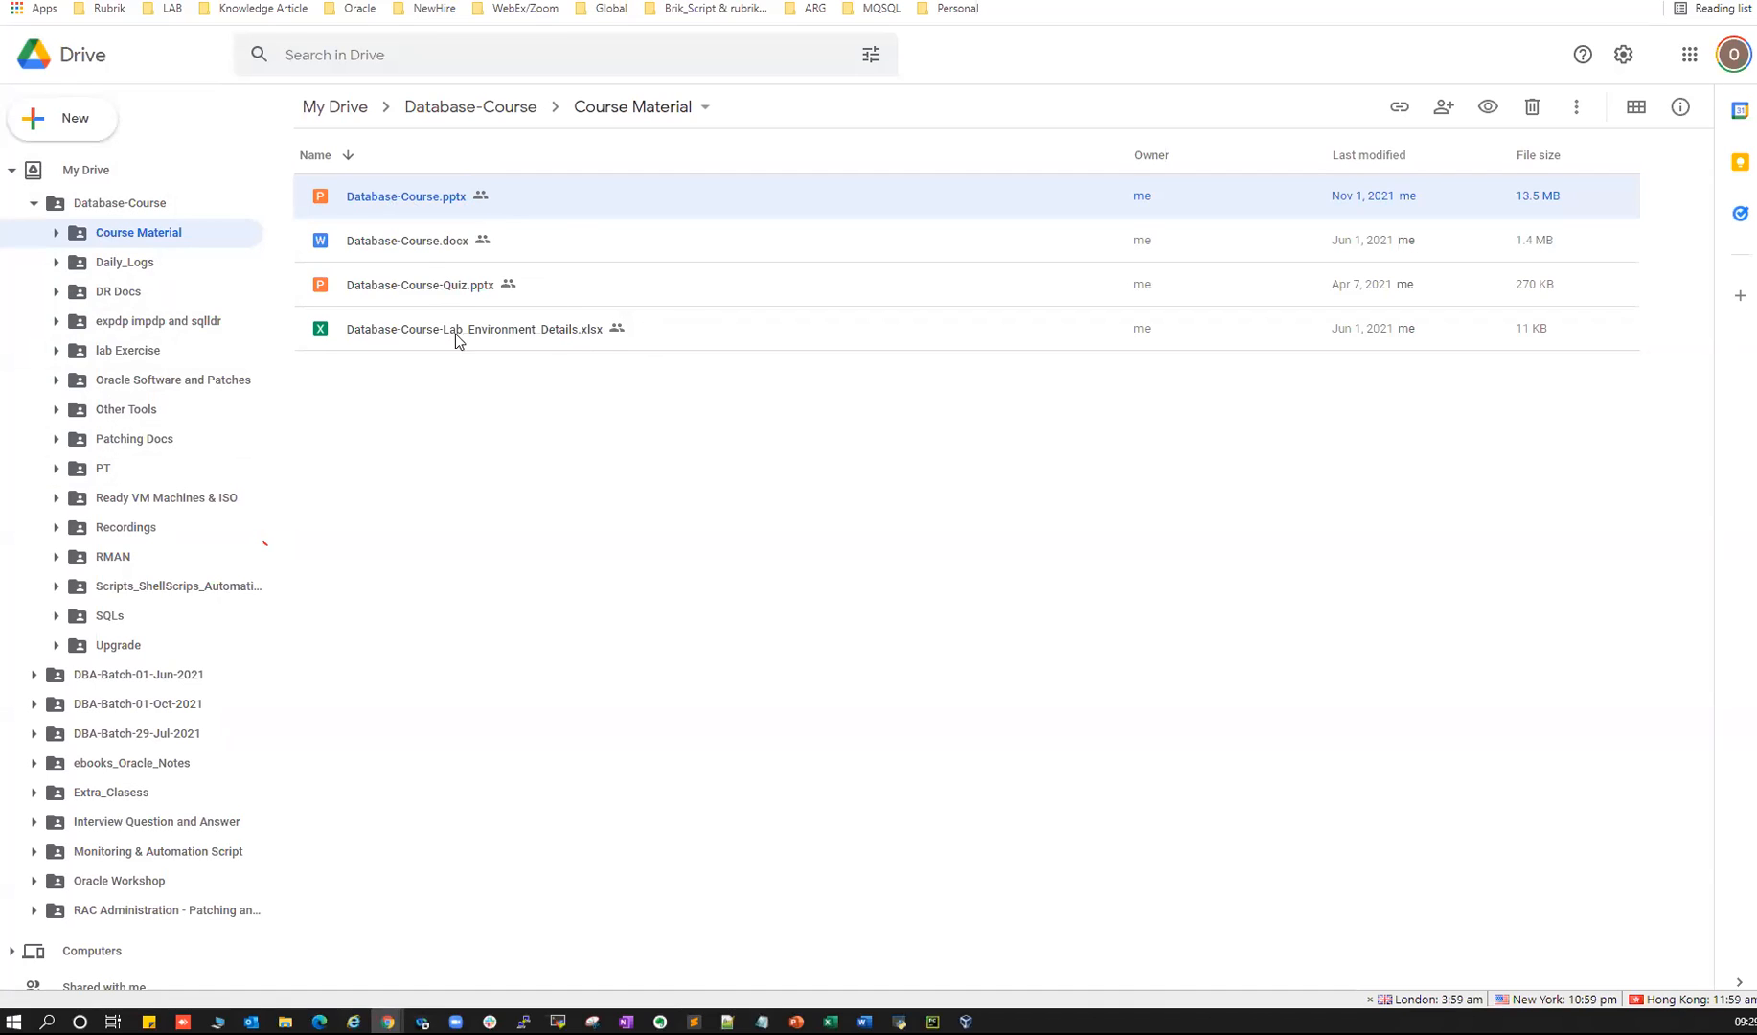
click(114, 271)
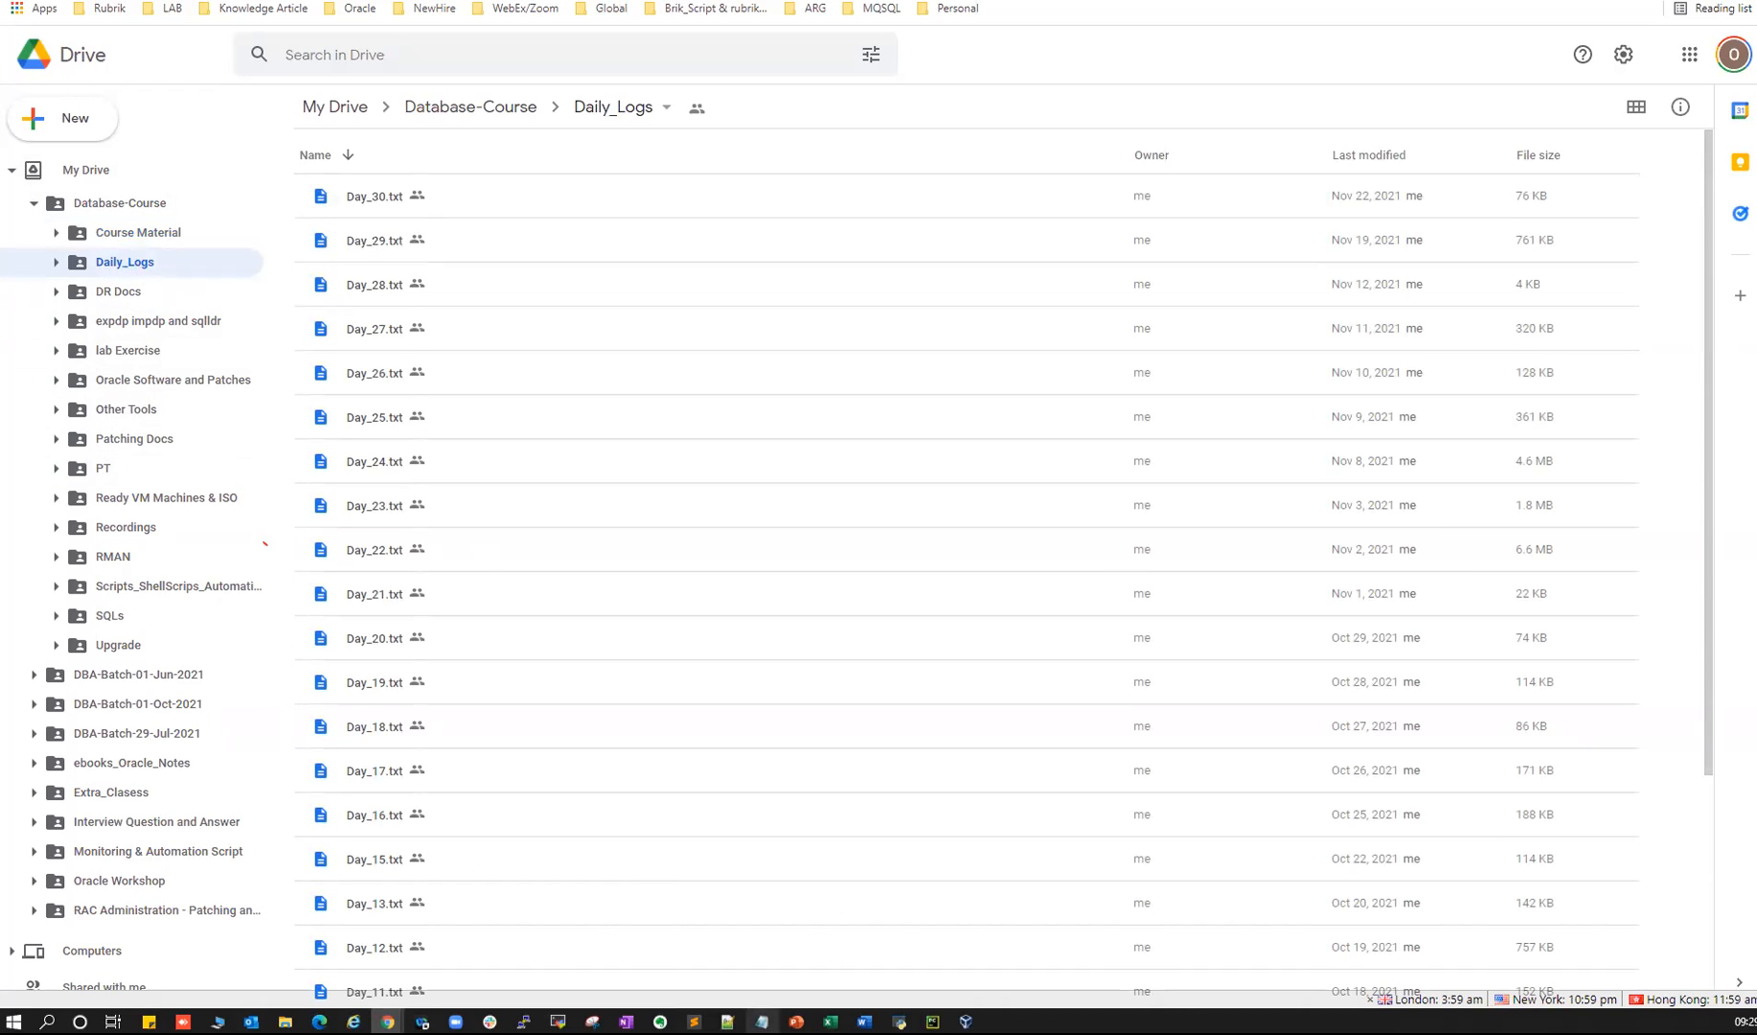
click(558, 1021)
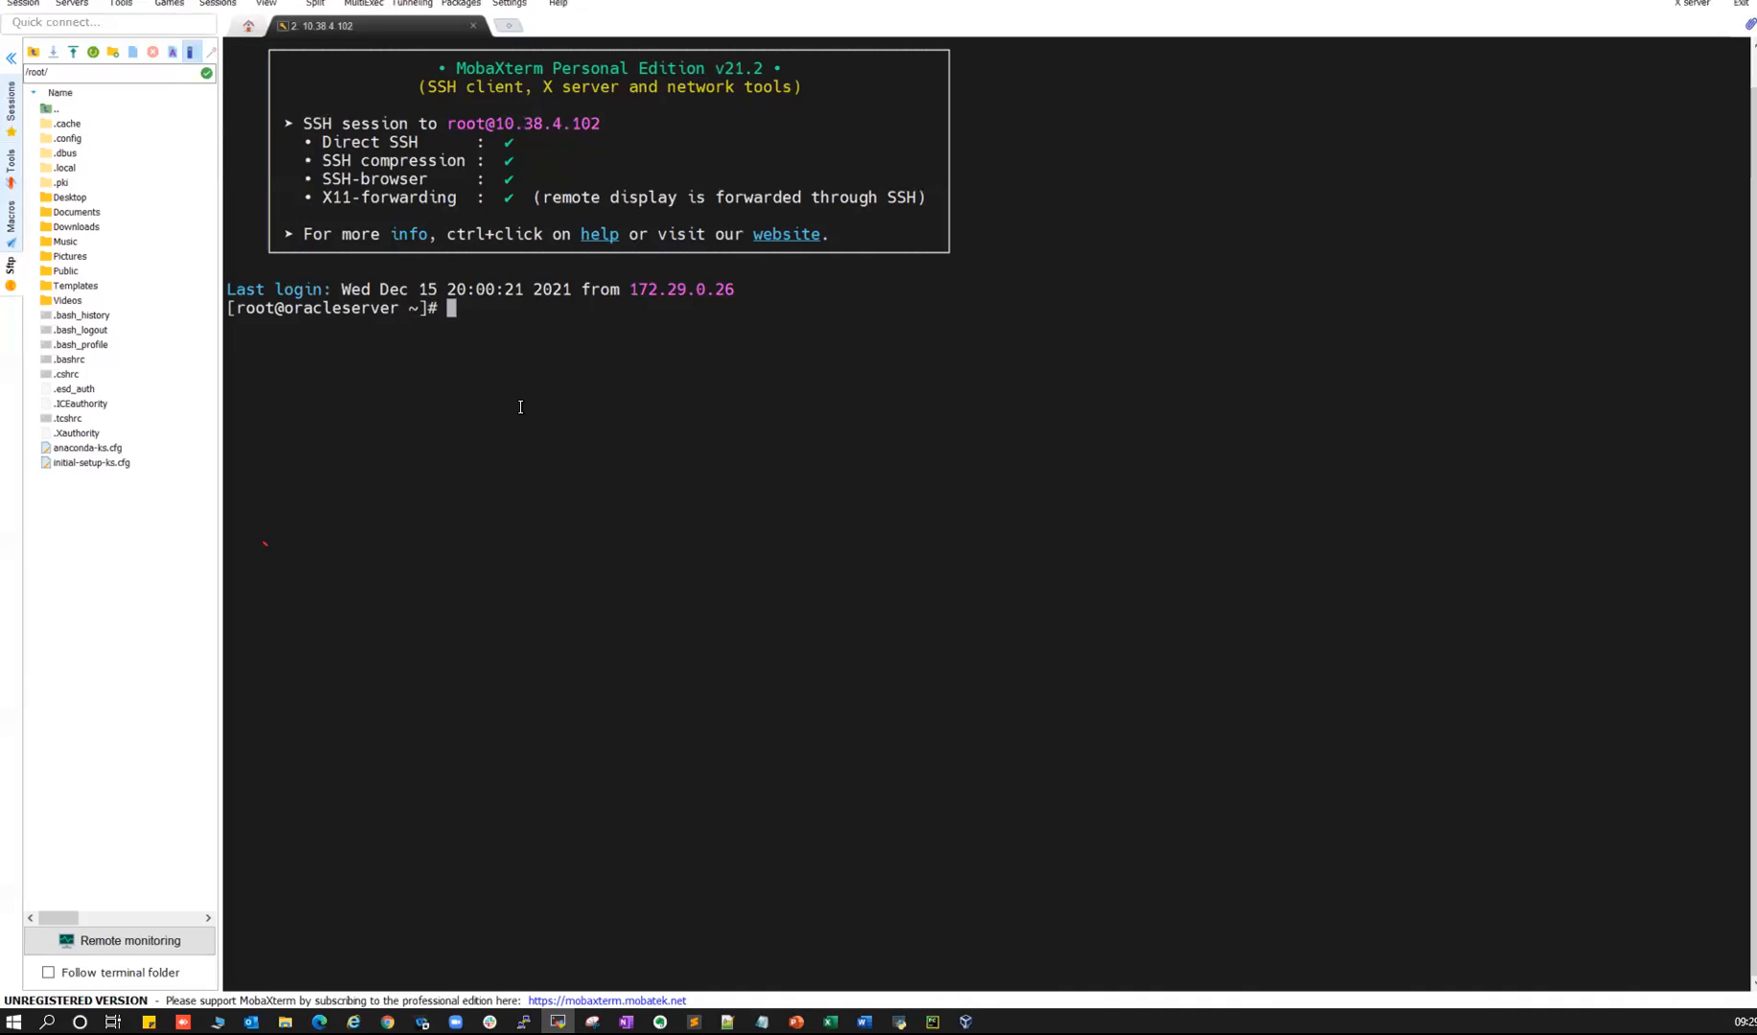
key(alt+Tab)
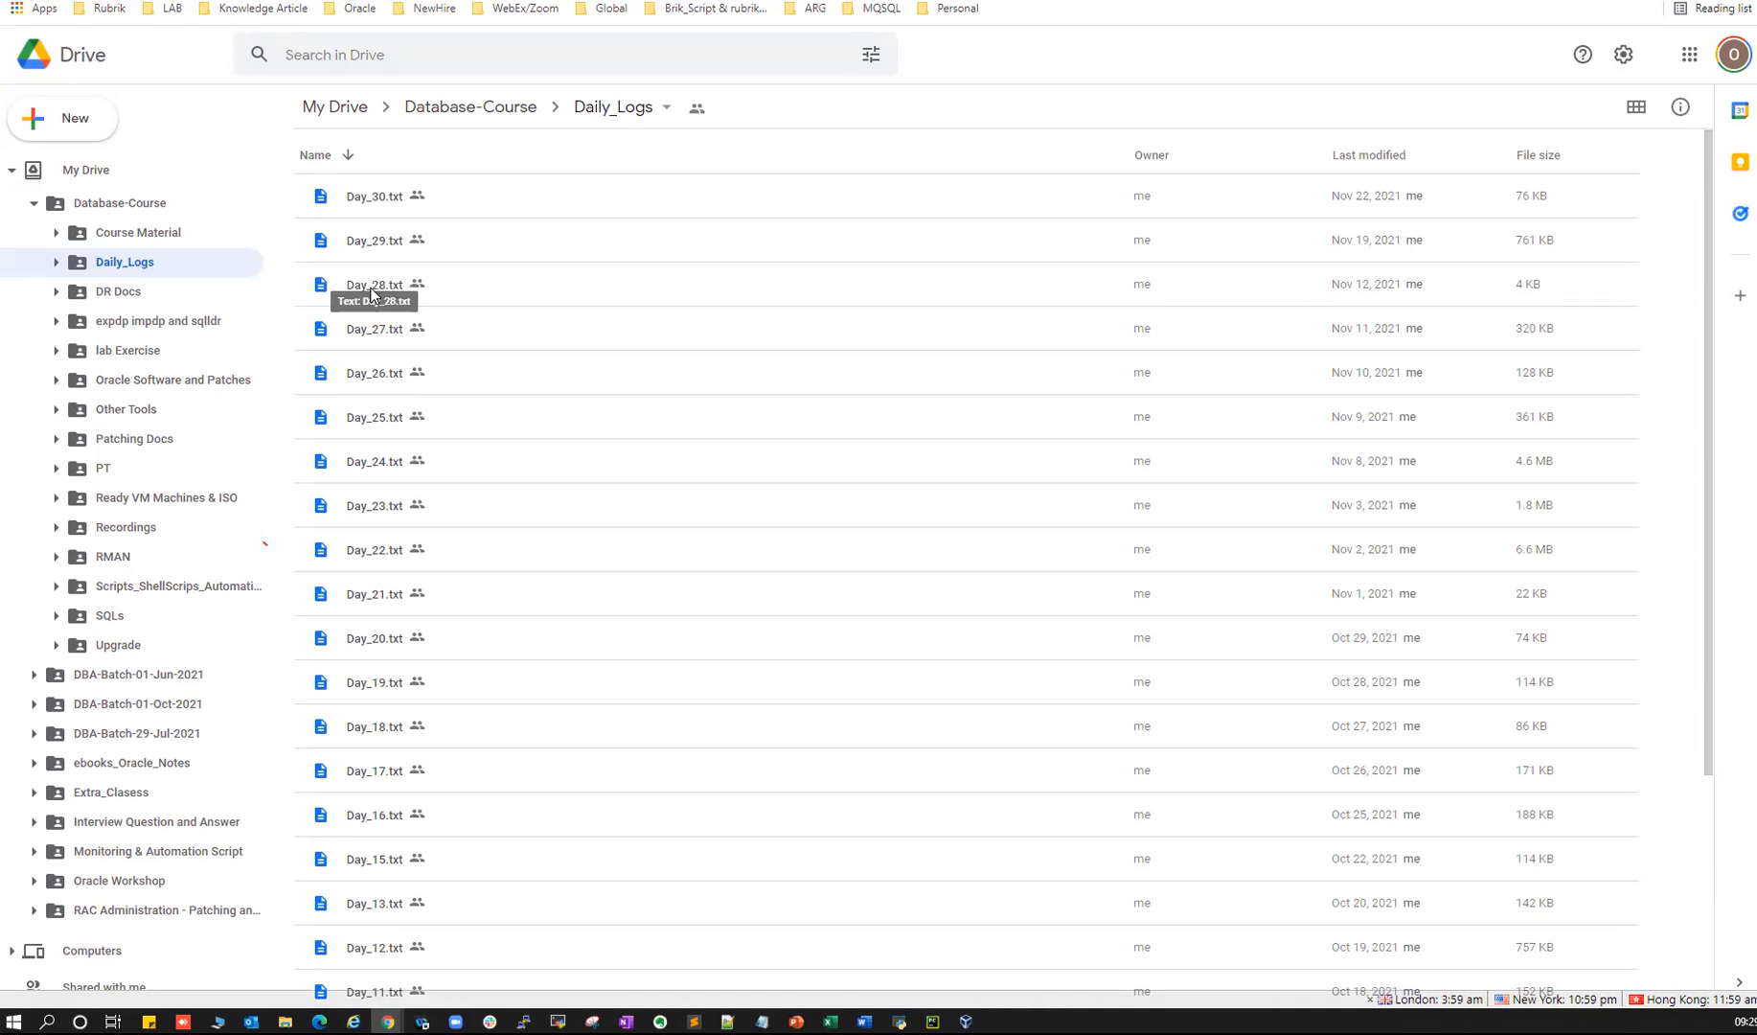
double_click(371, 464)
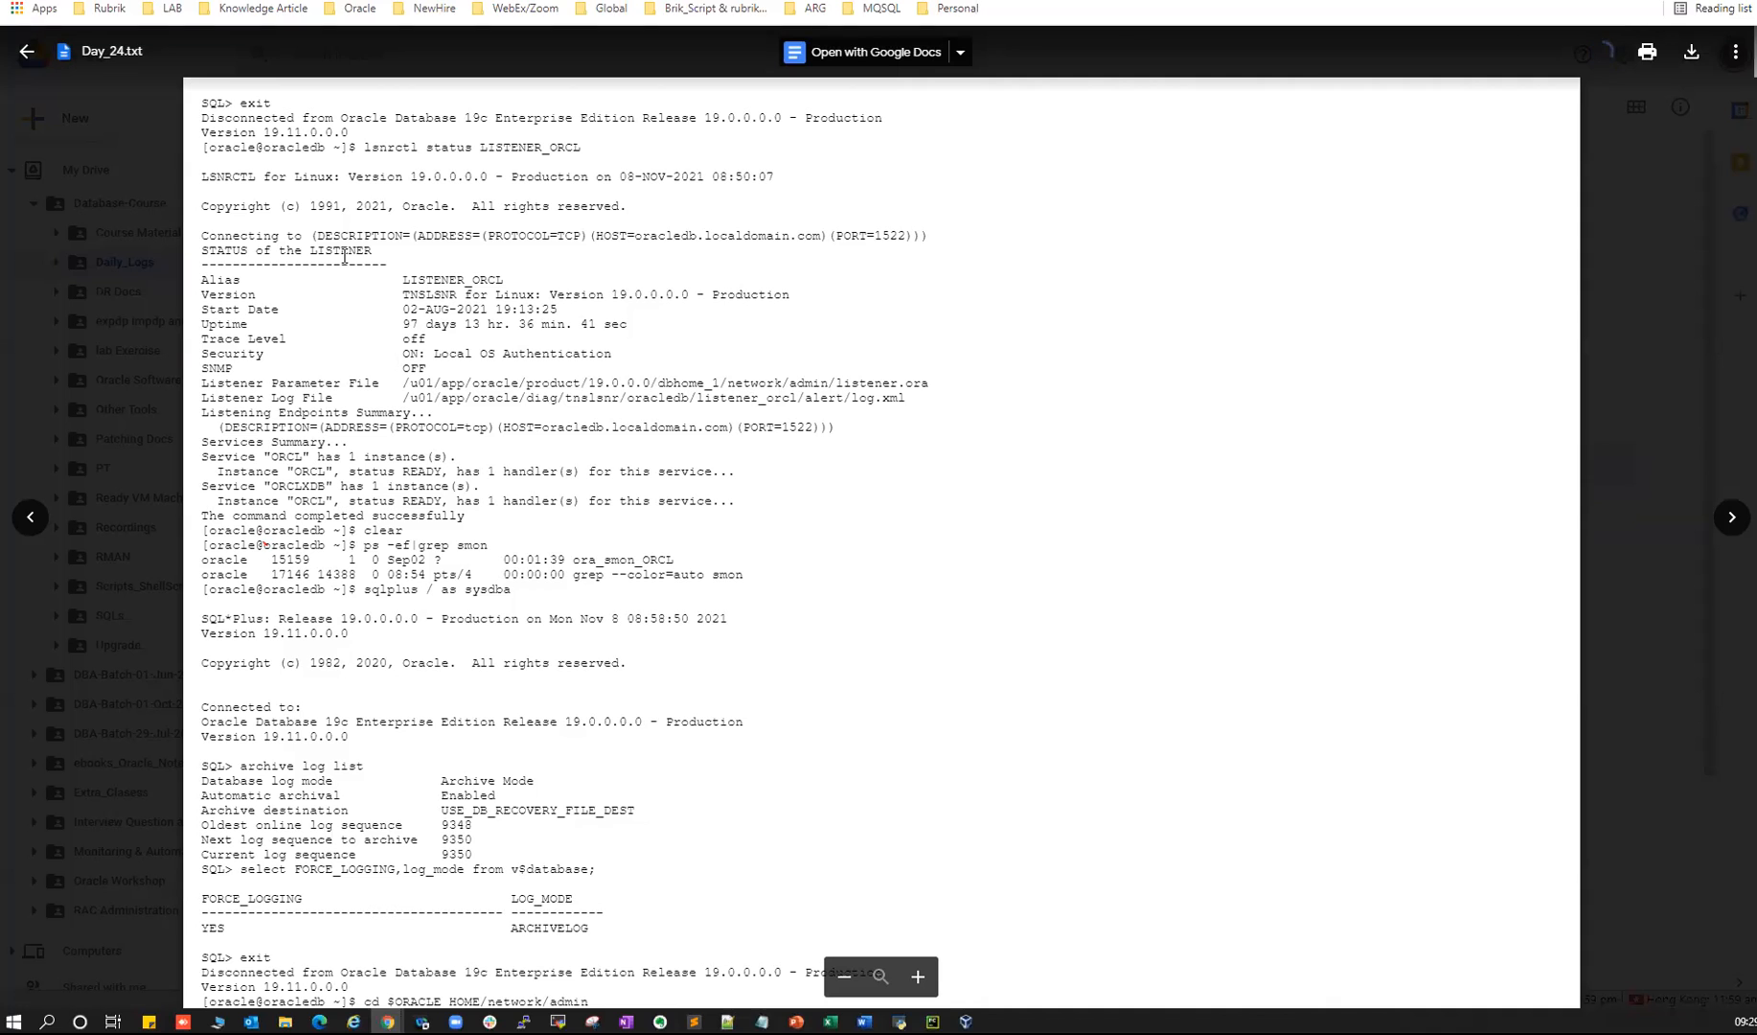
drag(365, 148, 583, 151)
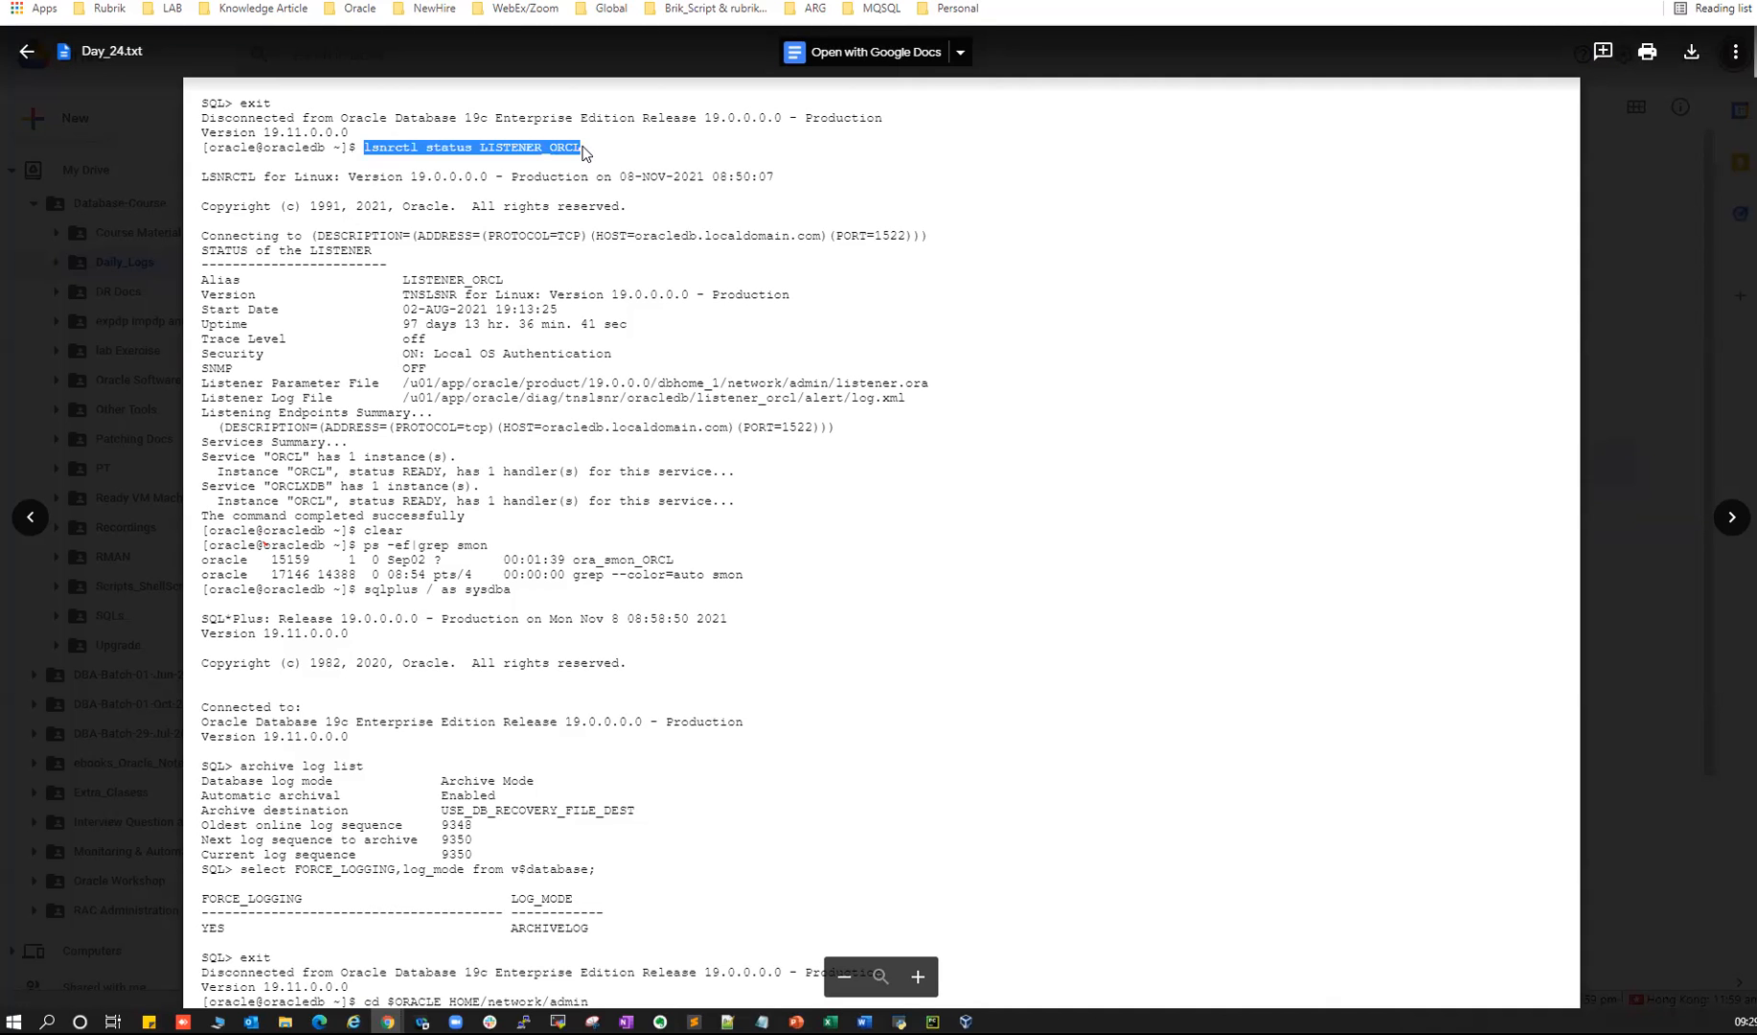
scroll(524, 385, down, 10)
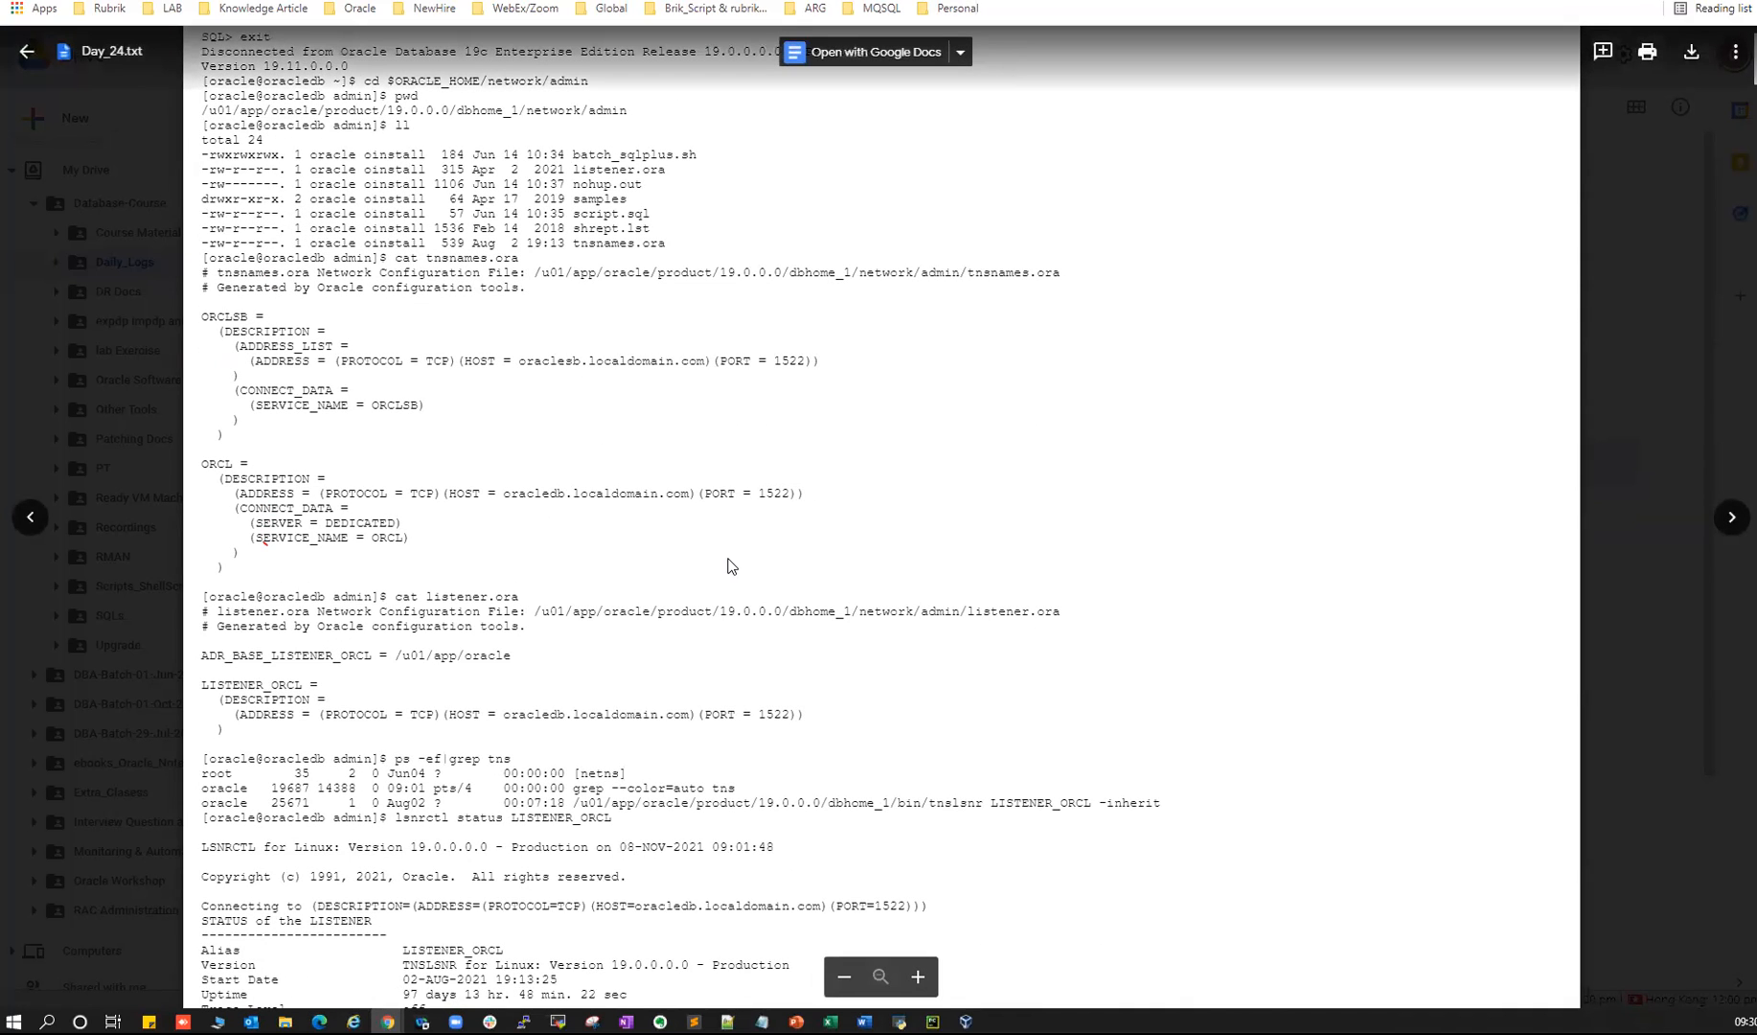
click(1660, 353)
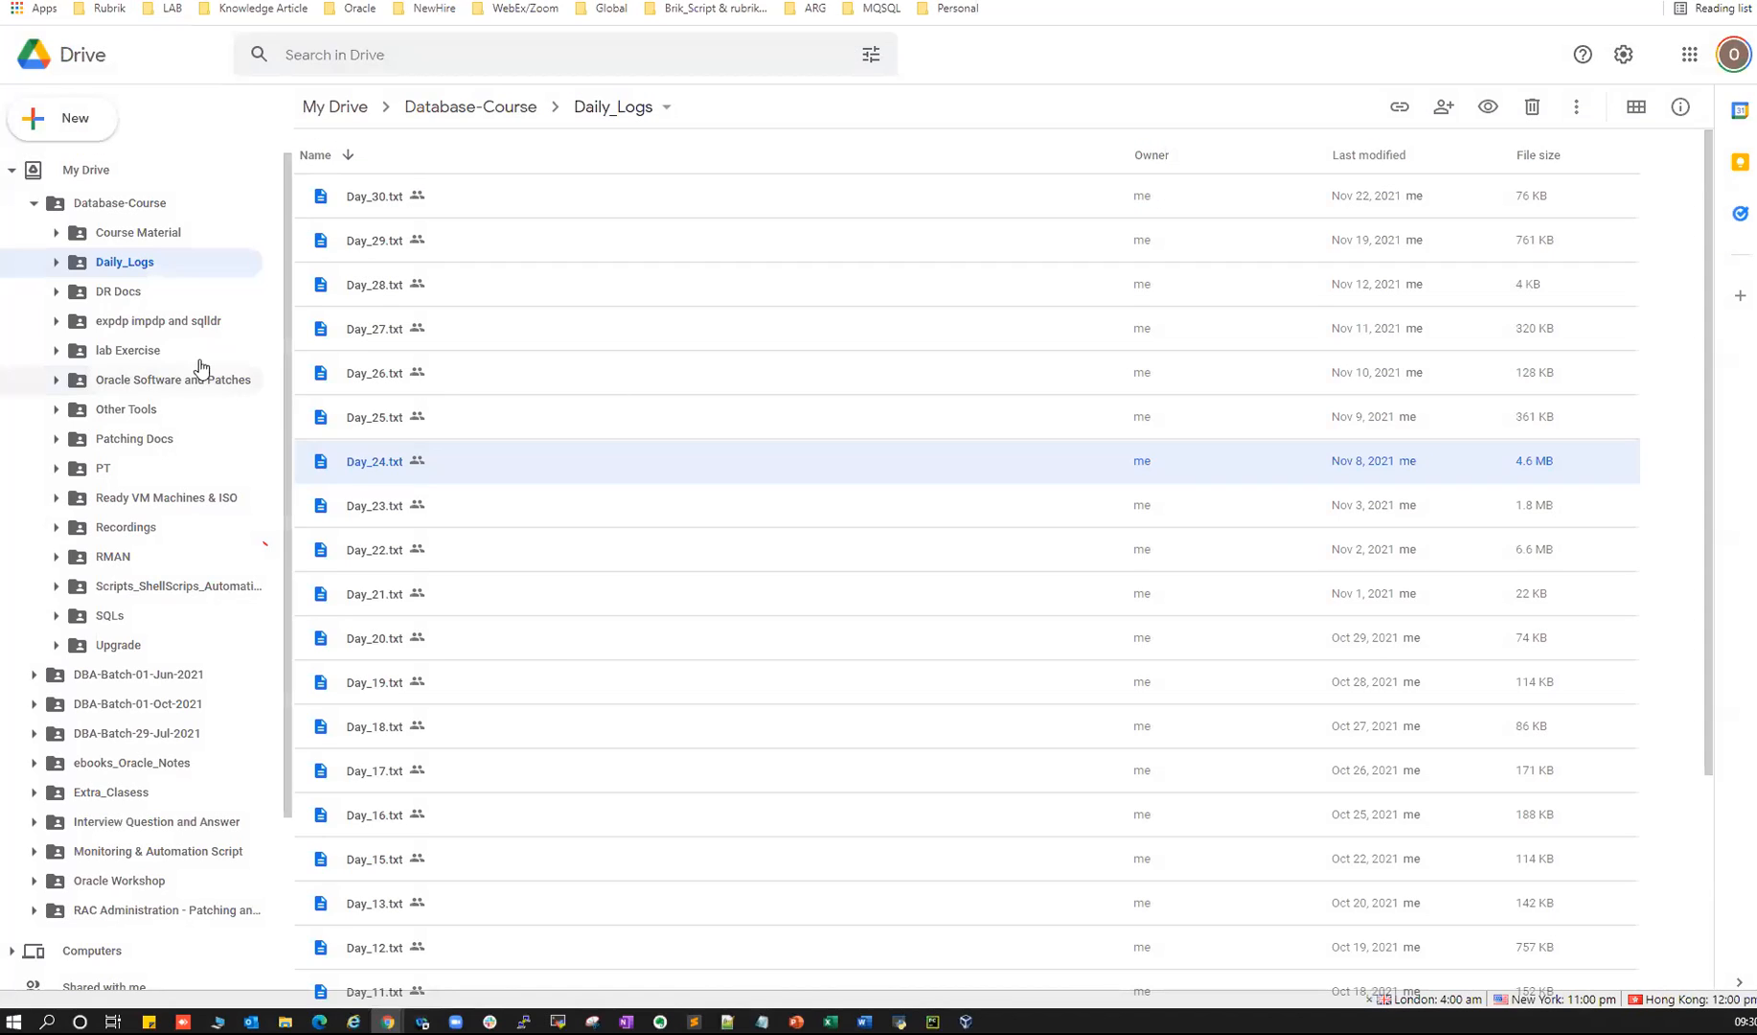
- Open the Recordings folder and scroll through its contents
click(124, 530)
scroll(423, 463, down, 5)
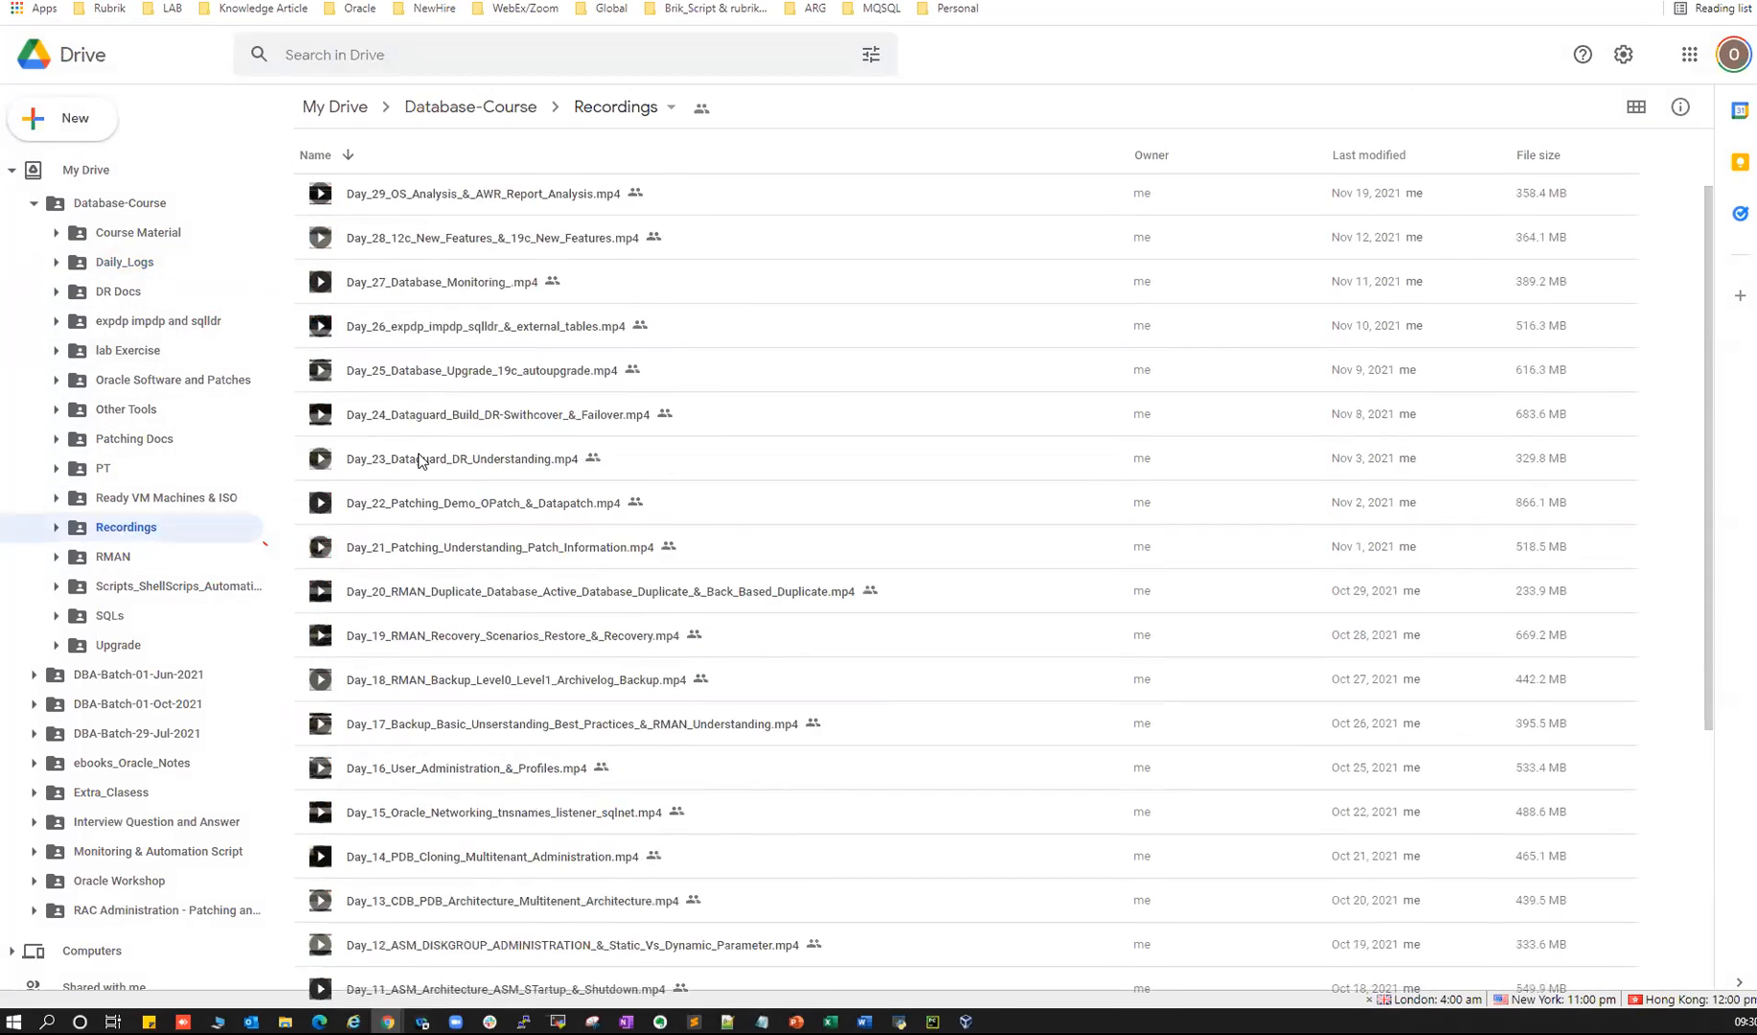
scroll(436, 544, down, 1)
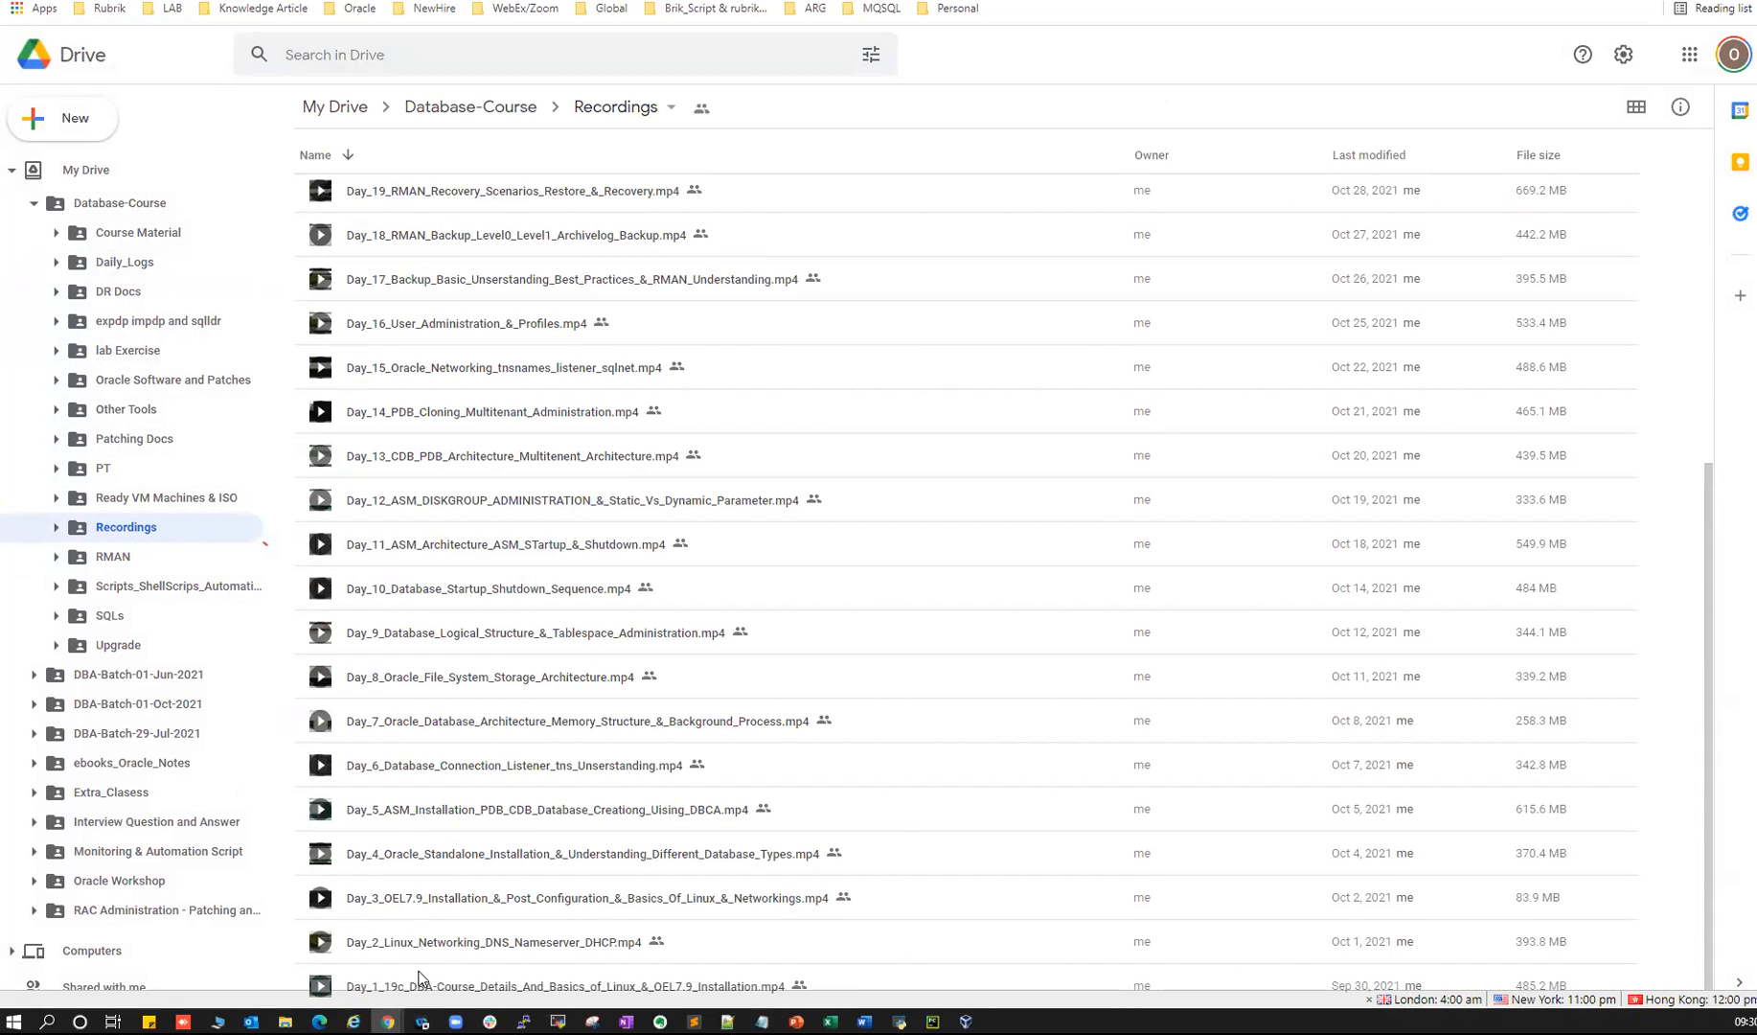
scroll(409, 705, up, 6)
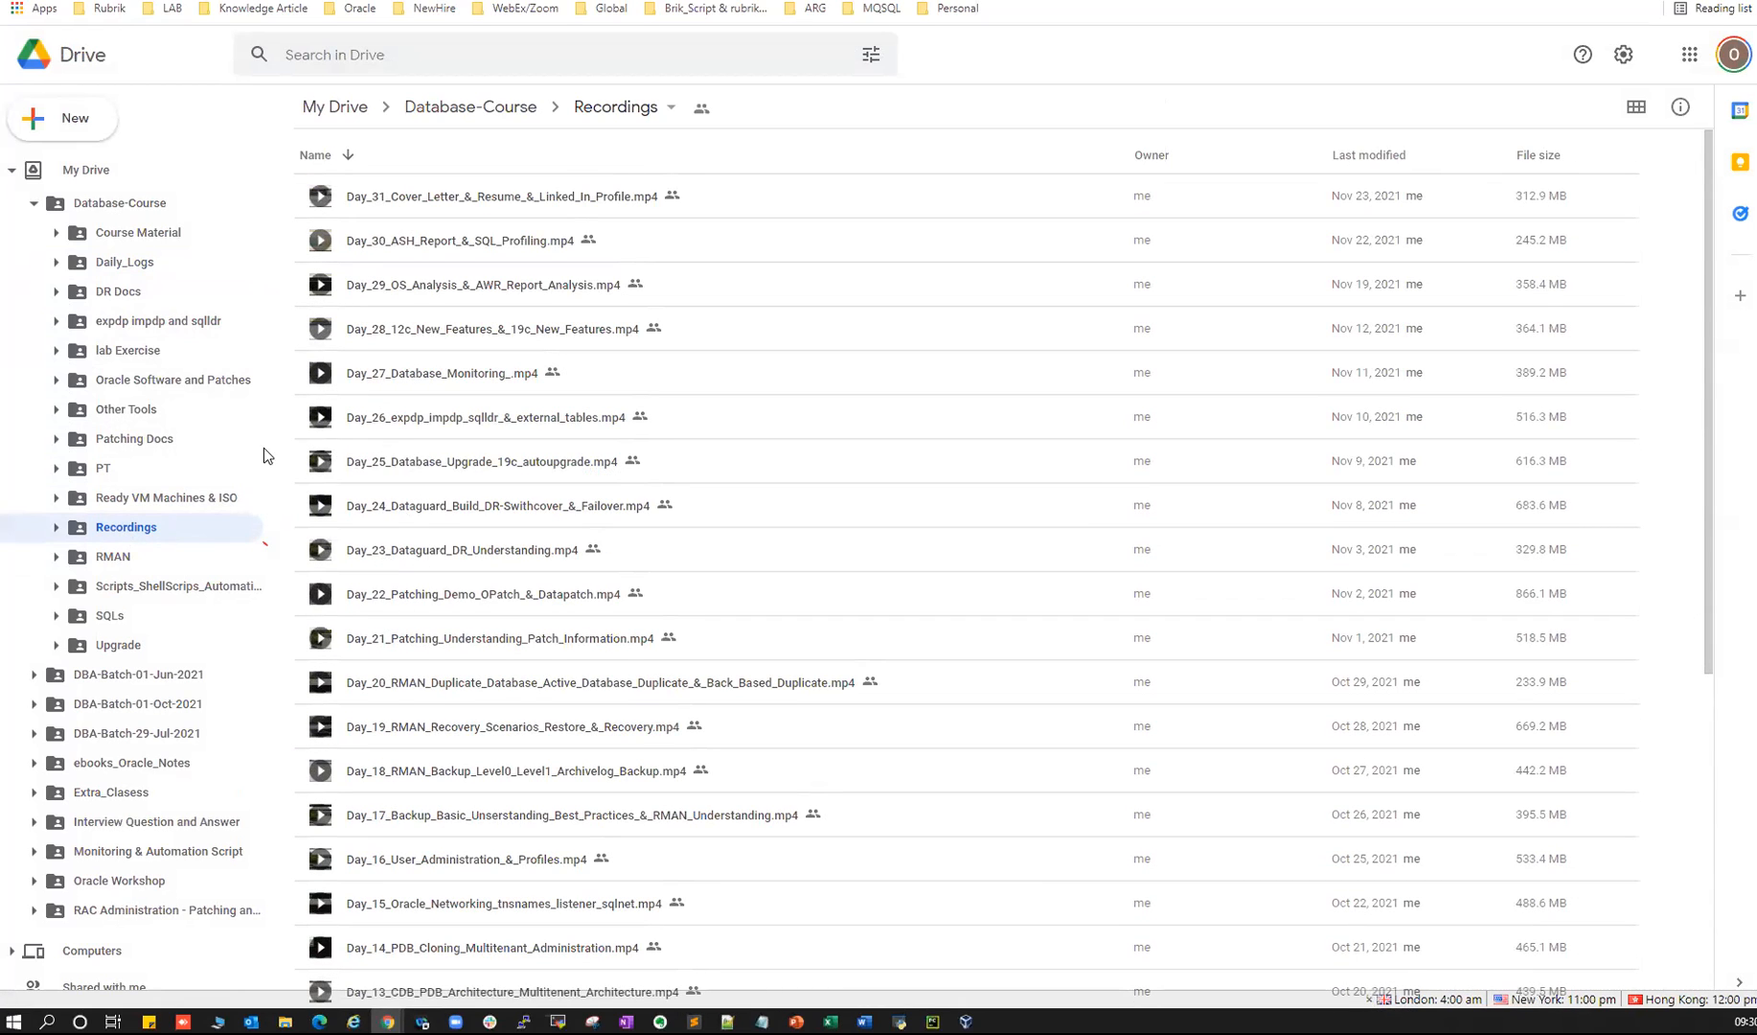
- Select oraclelab1.ova in Ready VM Machines & ISO and bring VirtualBox Manager forward
click(120, 500)
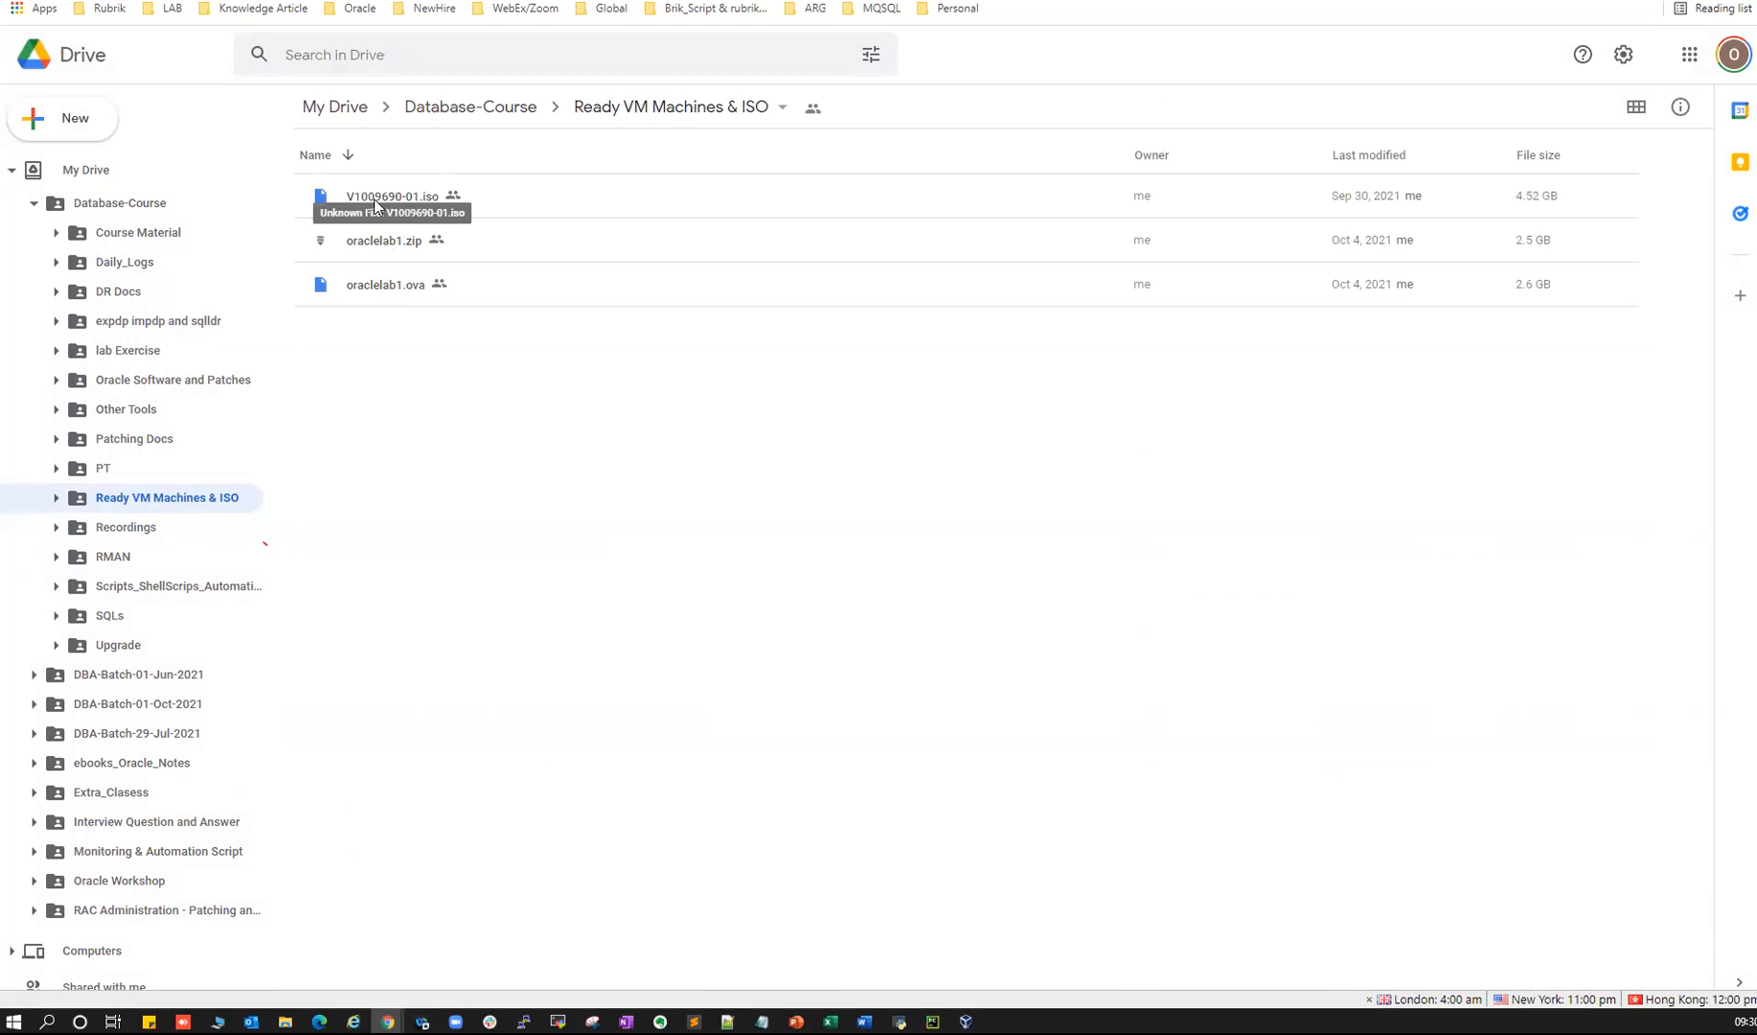
click(381, 291)
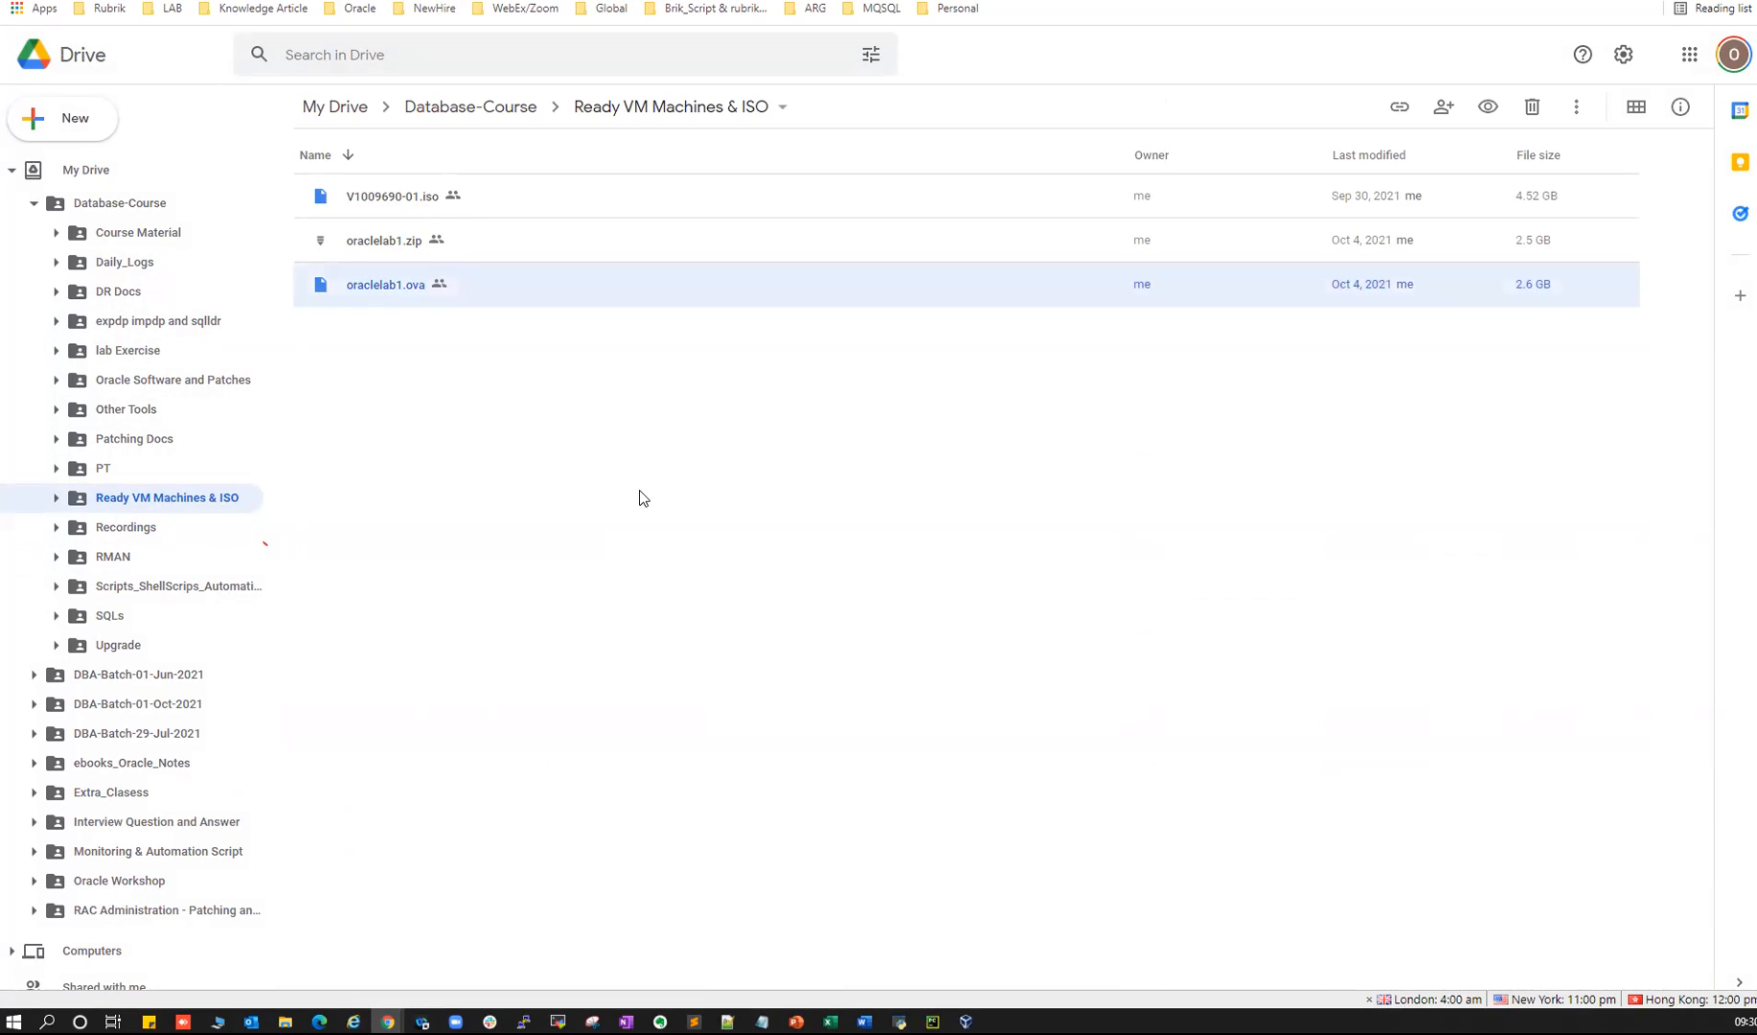
click(966, 1021)
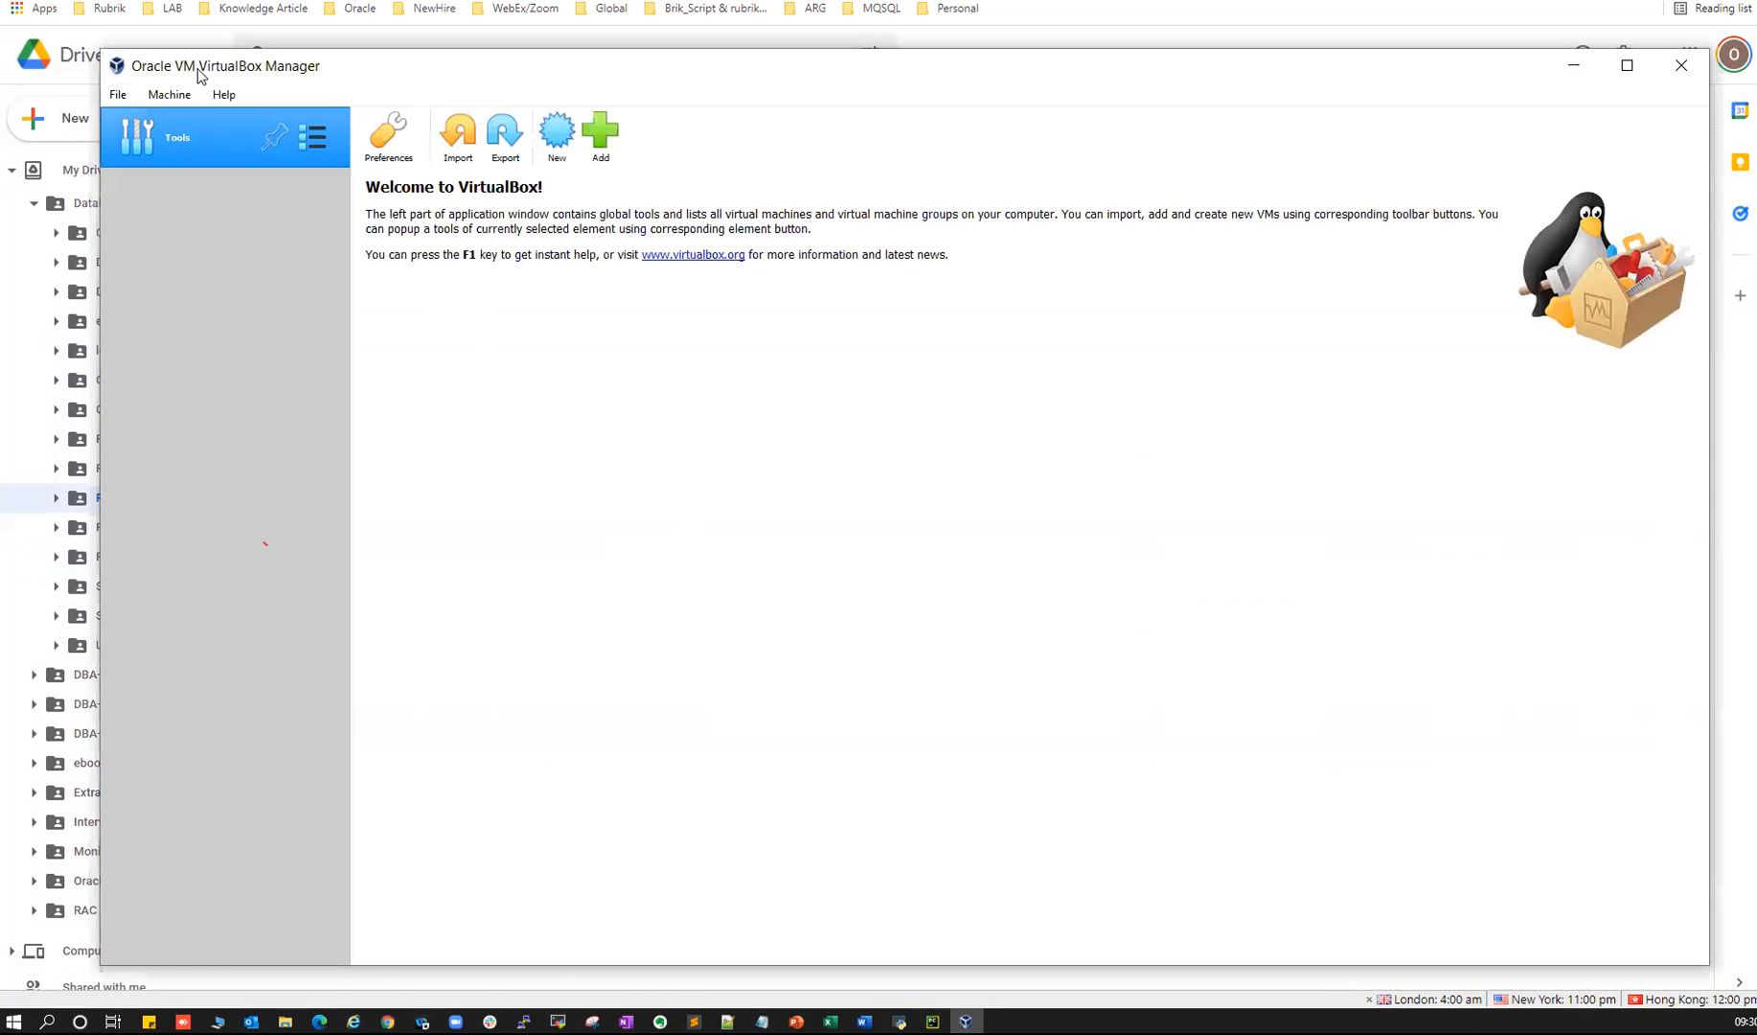
- Return from VirtualBox Manager to the Drive folder listing oraclelab1.ova, 2.6 GB
click(279, 42)
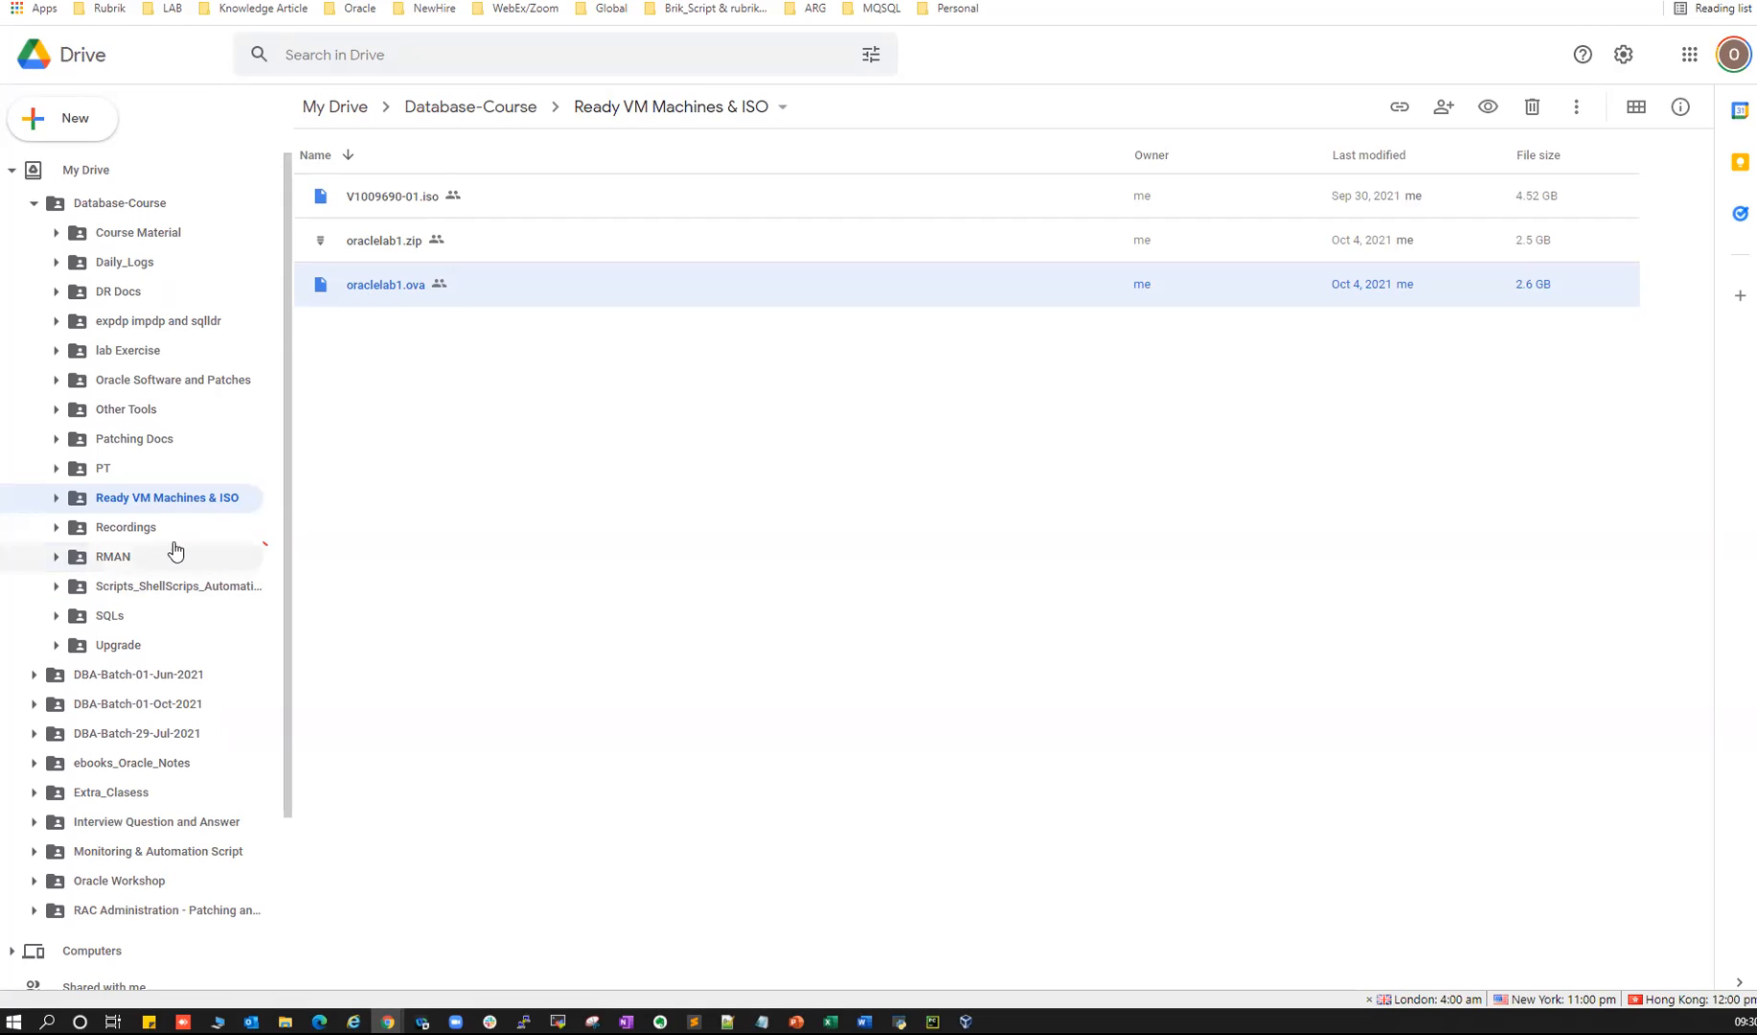
- Go through DR Docs and expdp impdp and sqlldr to the lab Exercise folder
click(118, 293)
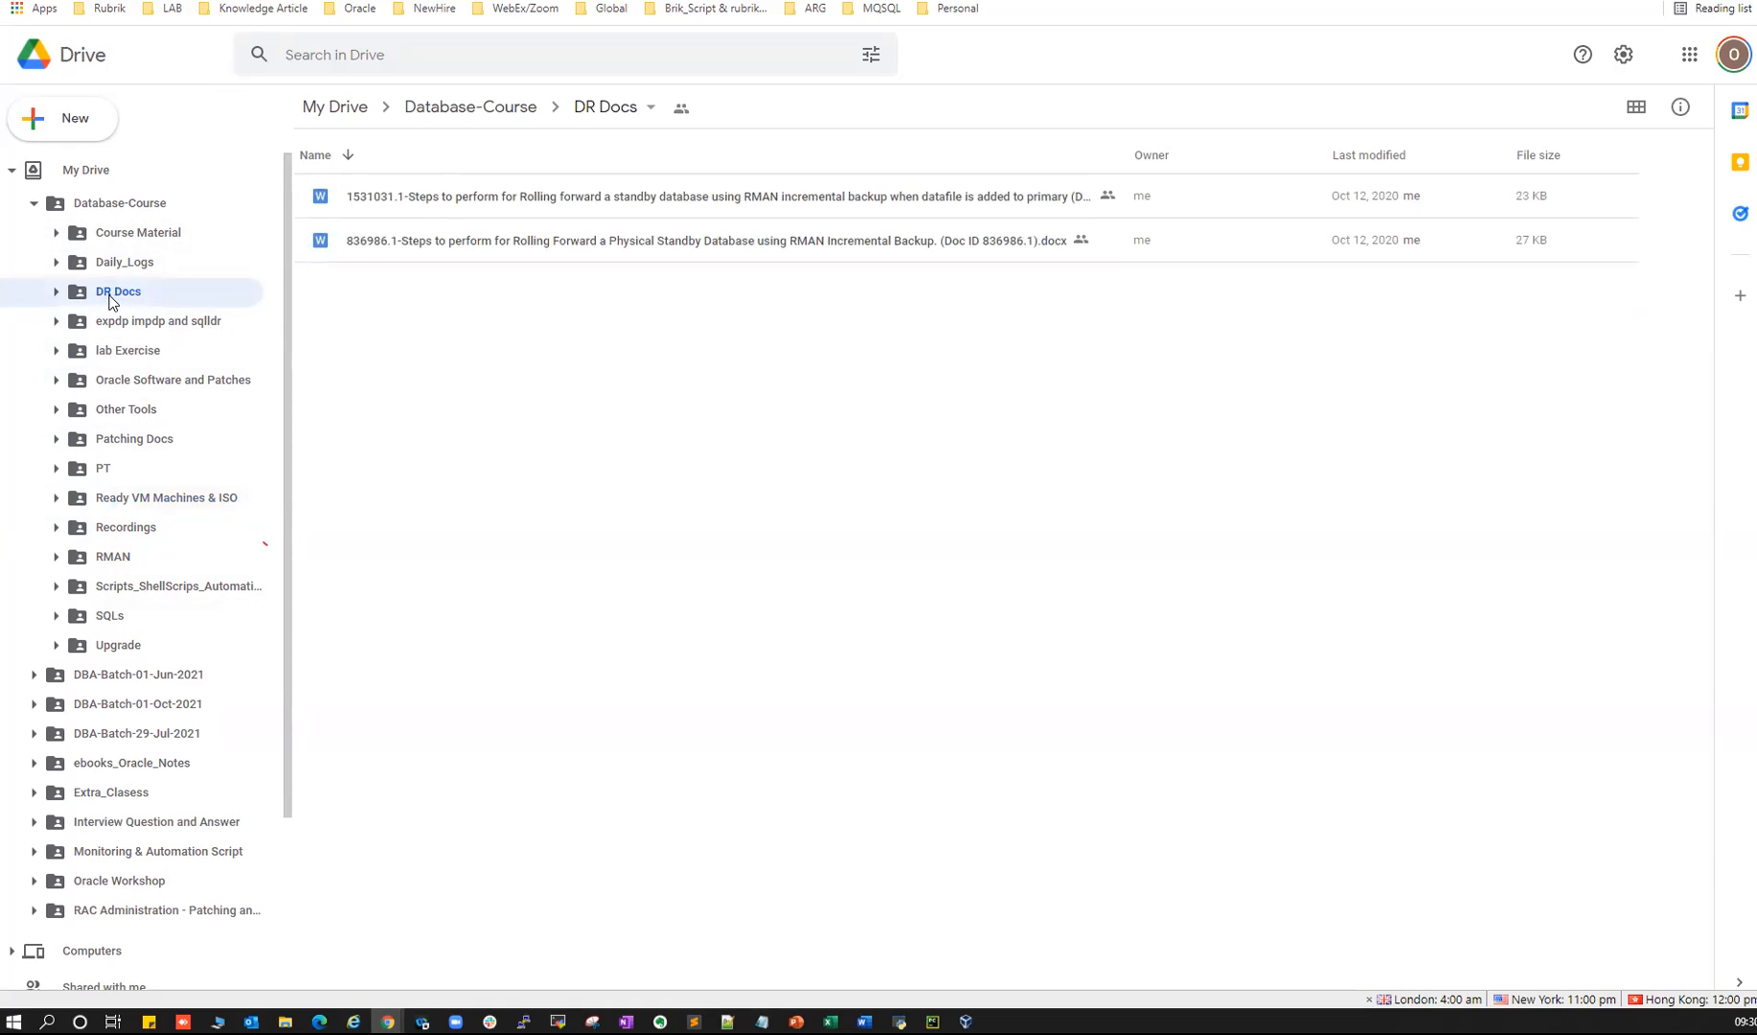
click(139, 324)
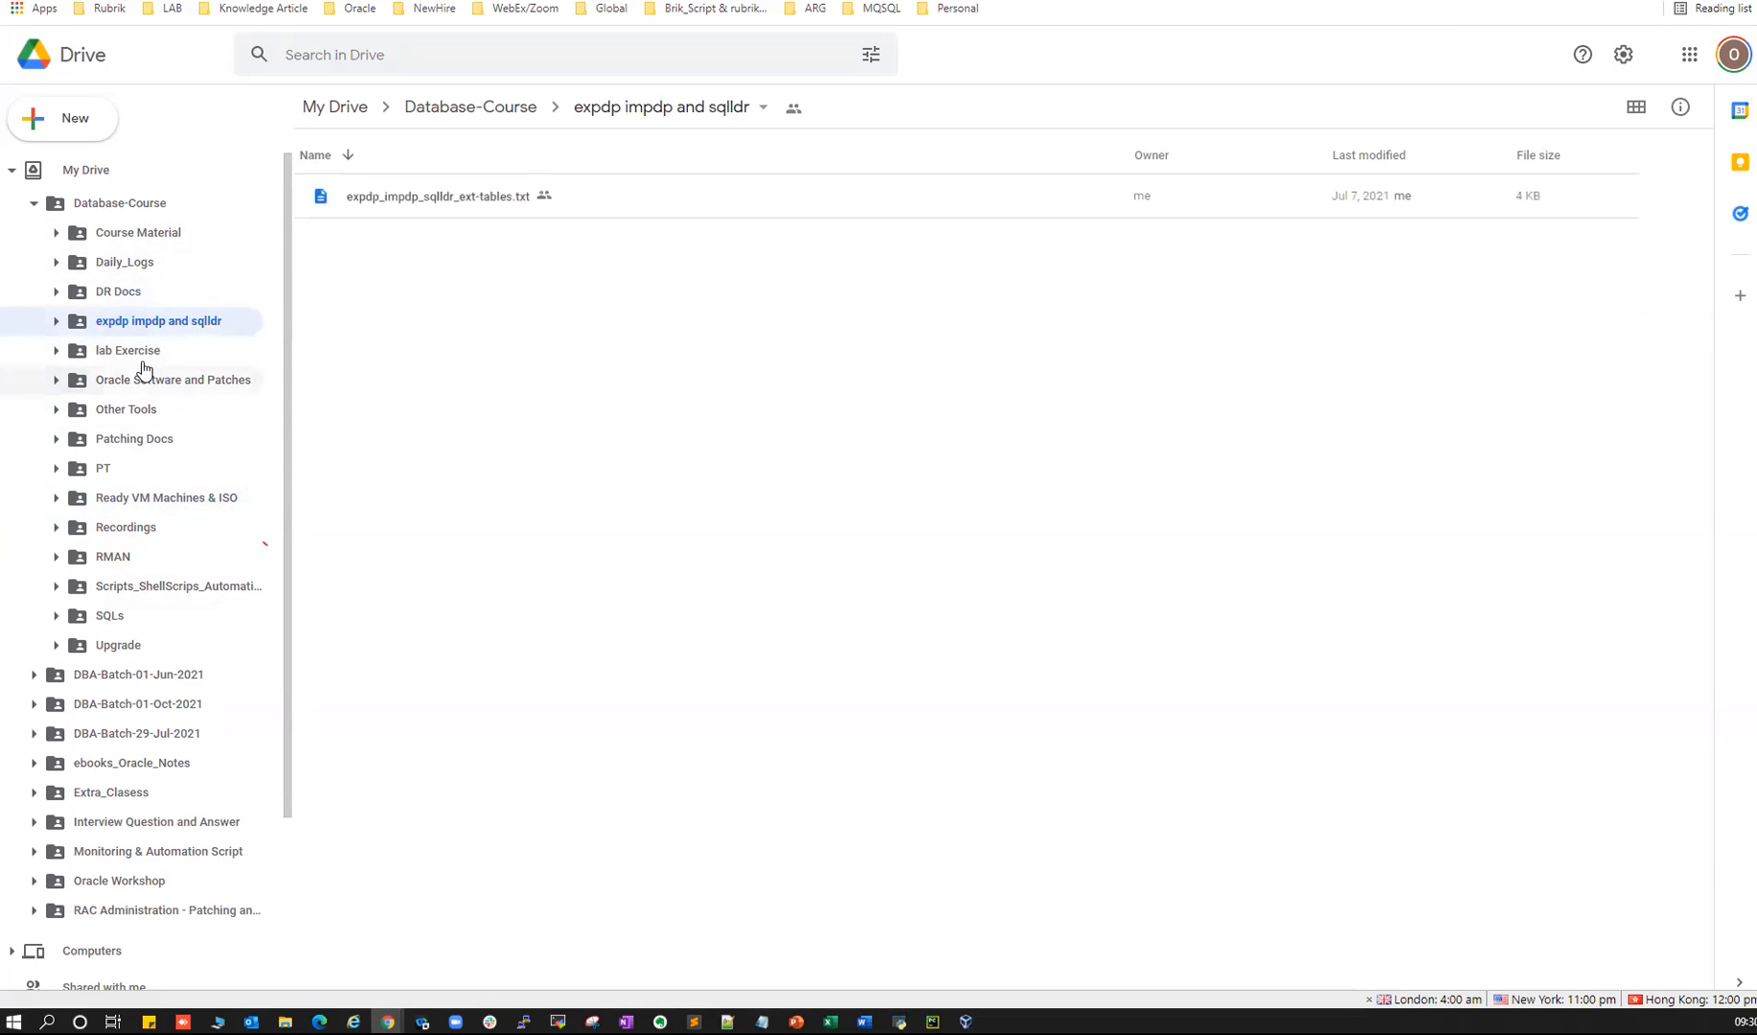
click(118, 351)
scroll(387, 545, down, 2)
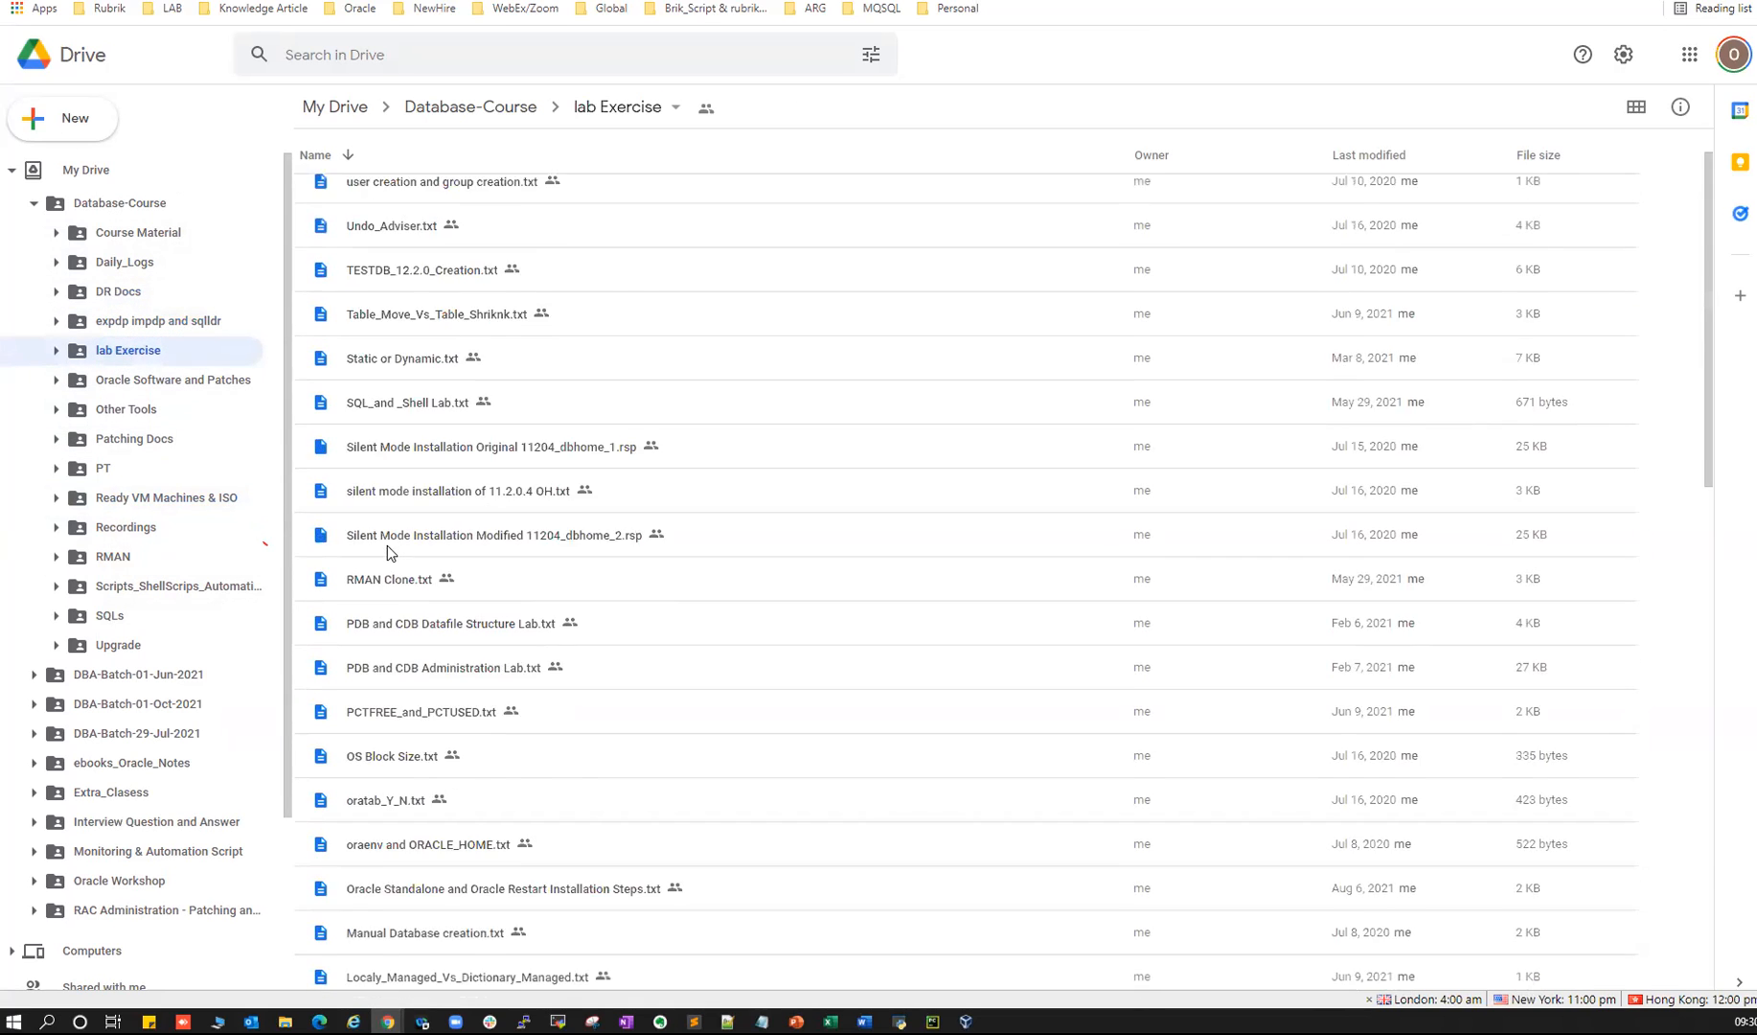
scroll(387, 545, down, 15)
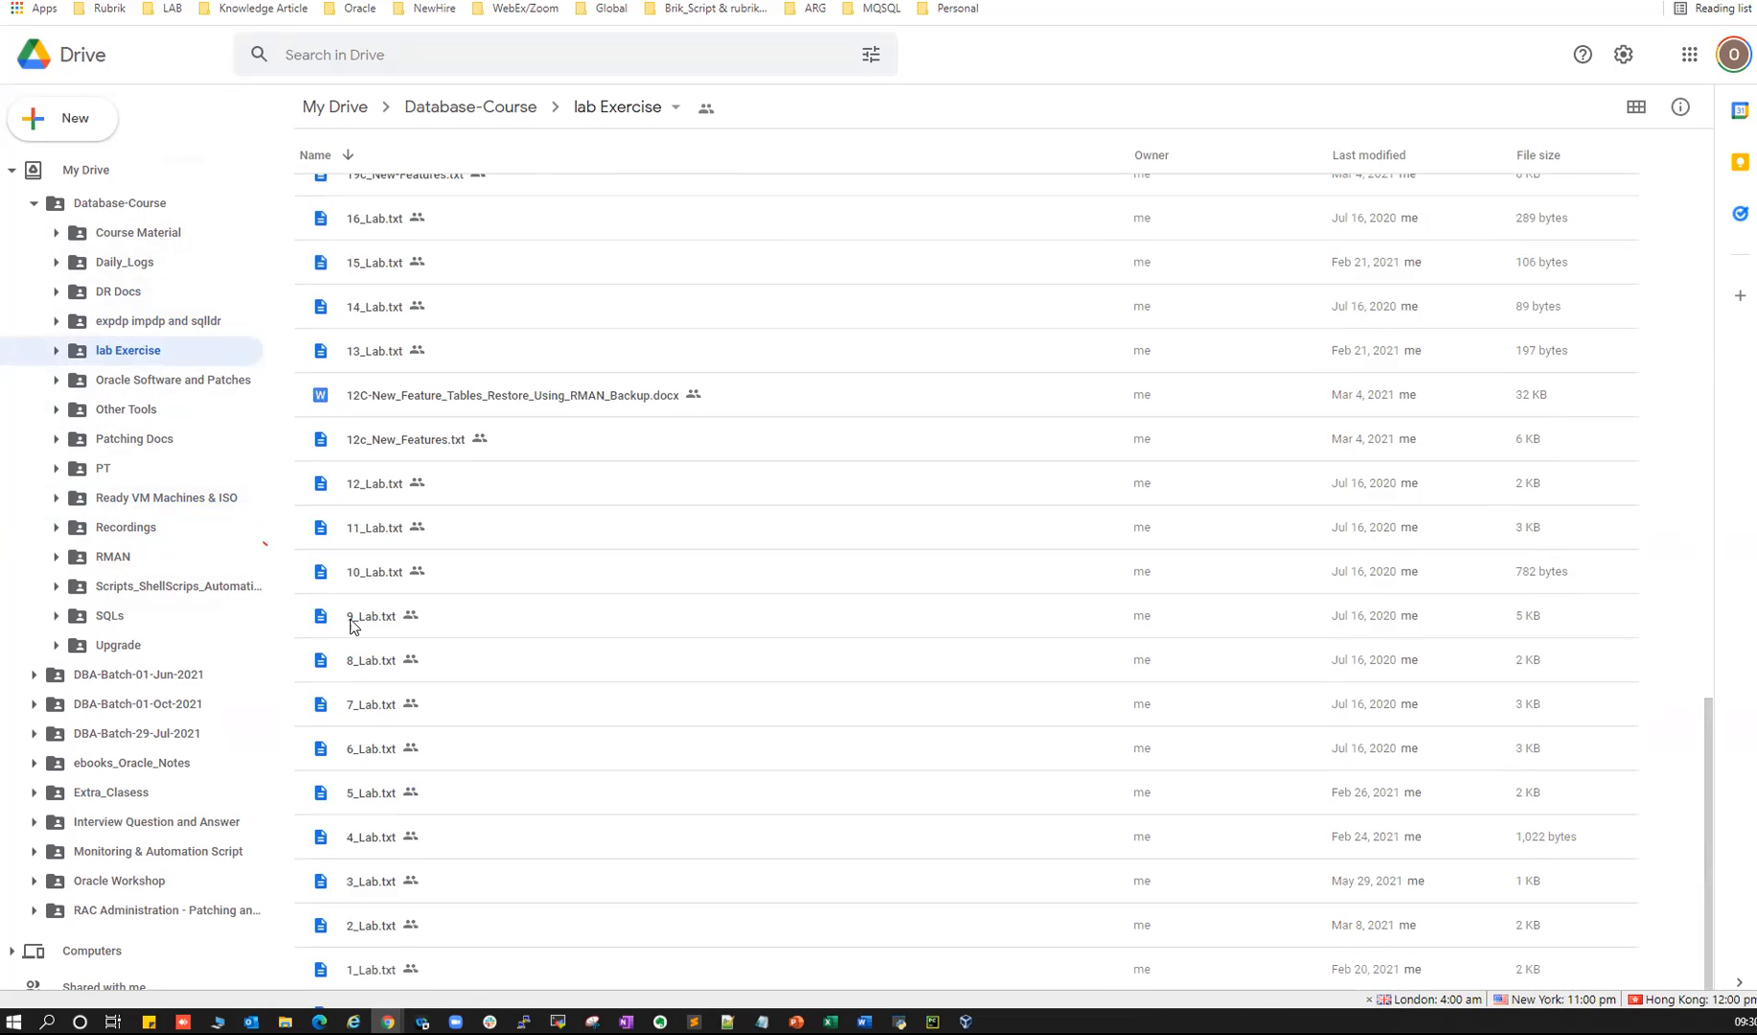
- Preview 9_Lab.txt, scrolling and highlighting passages, then close it
double_click(360, 618)
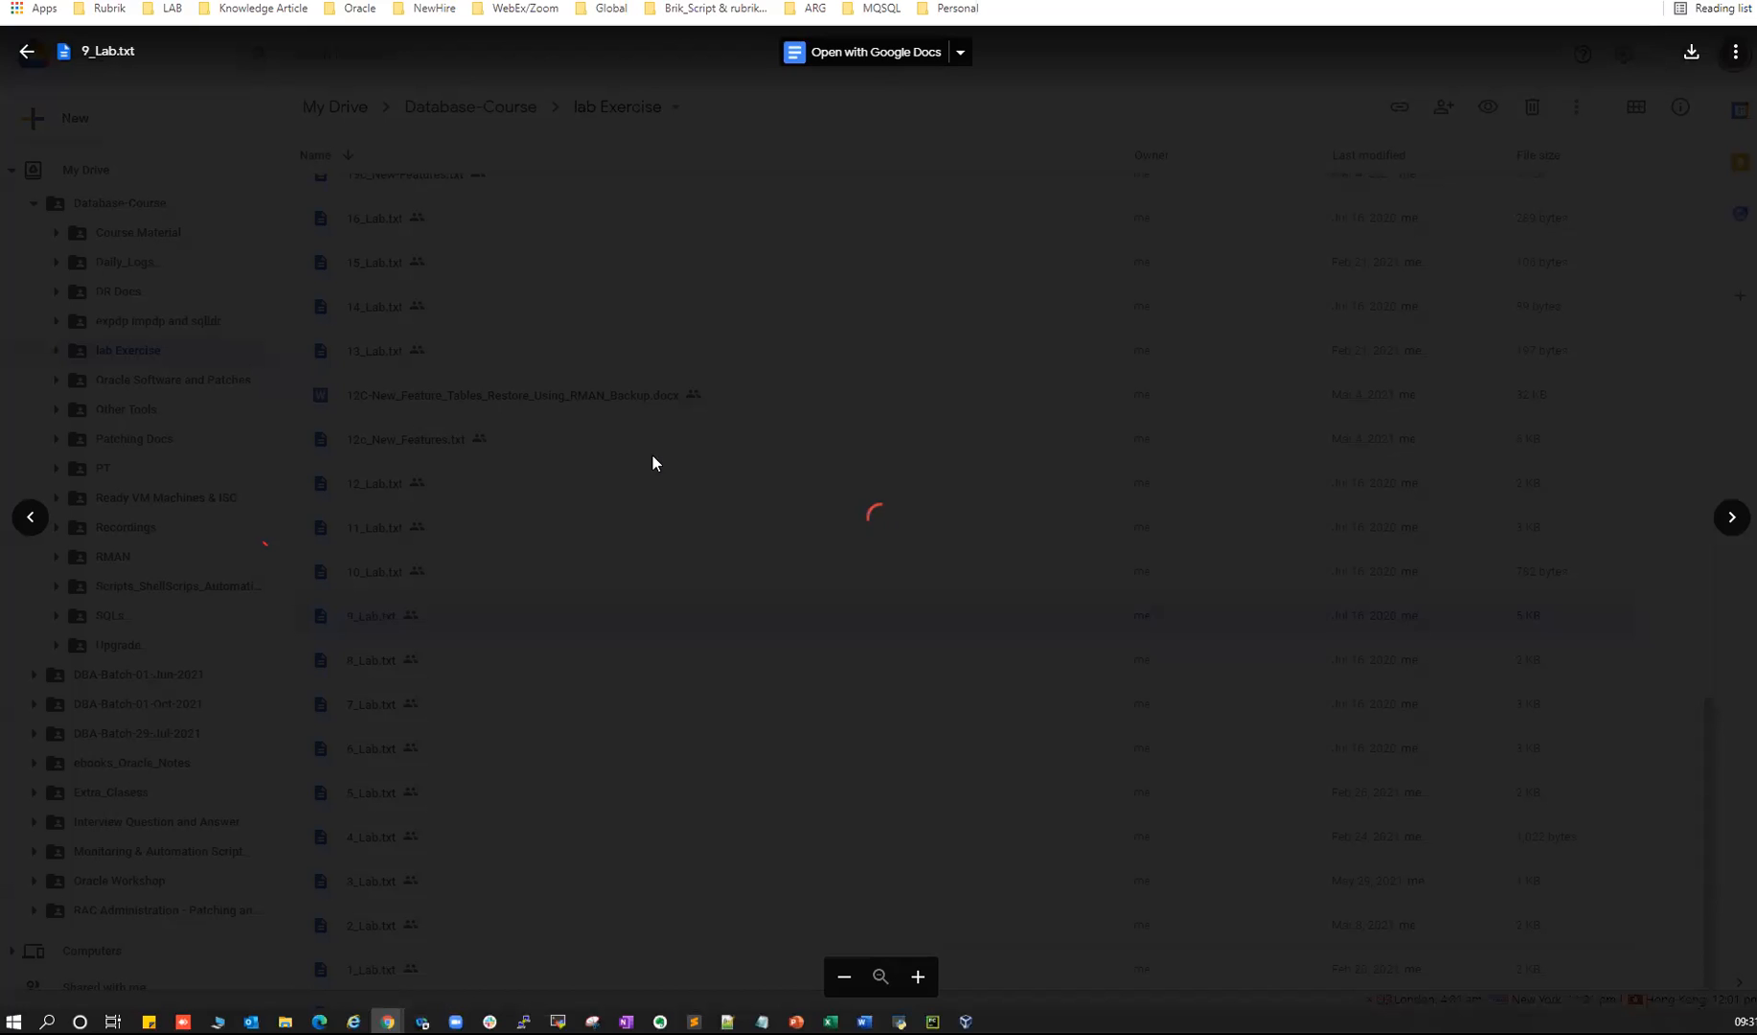
scroll(331, 438, down, 2)
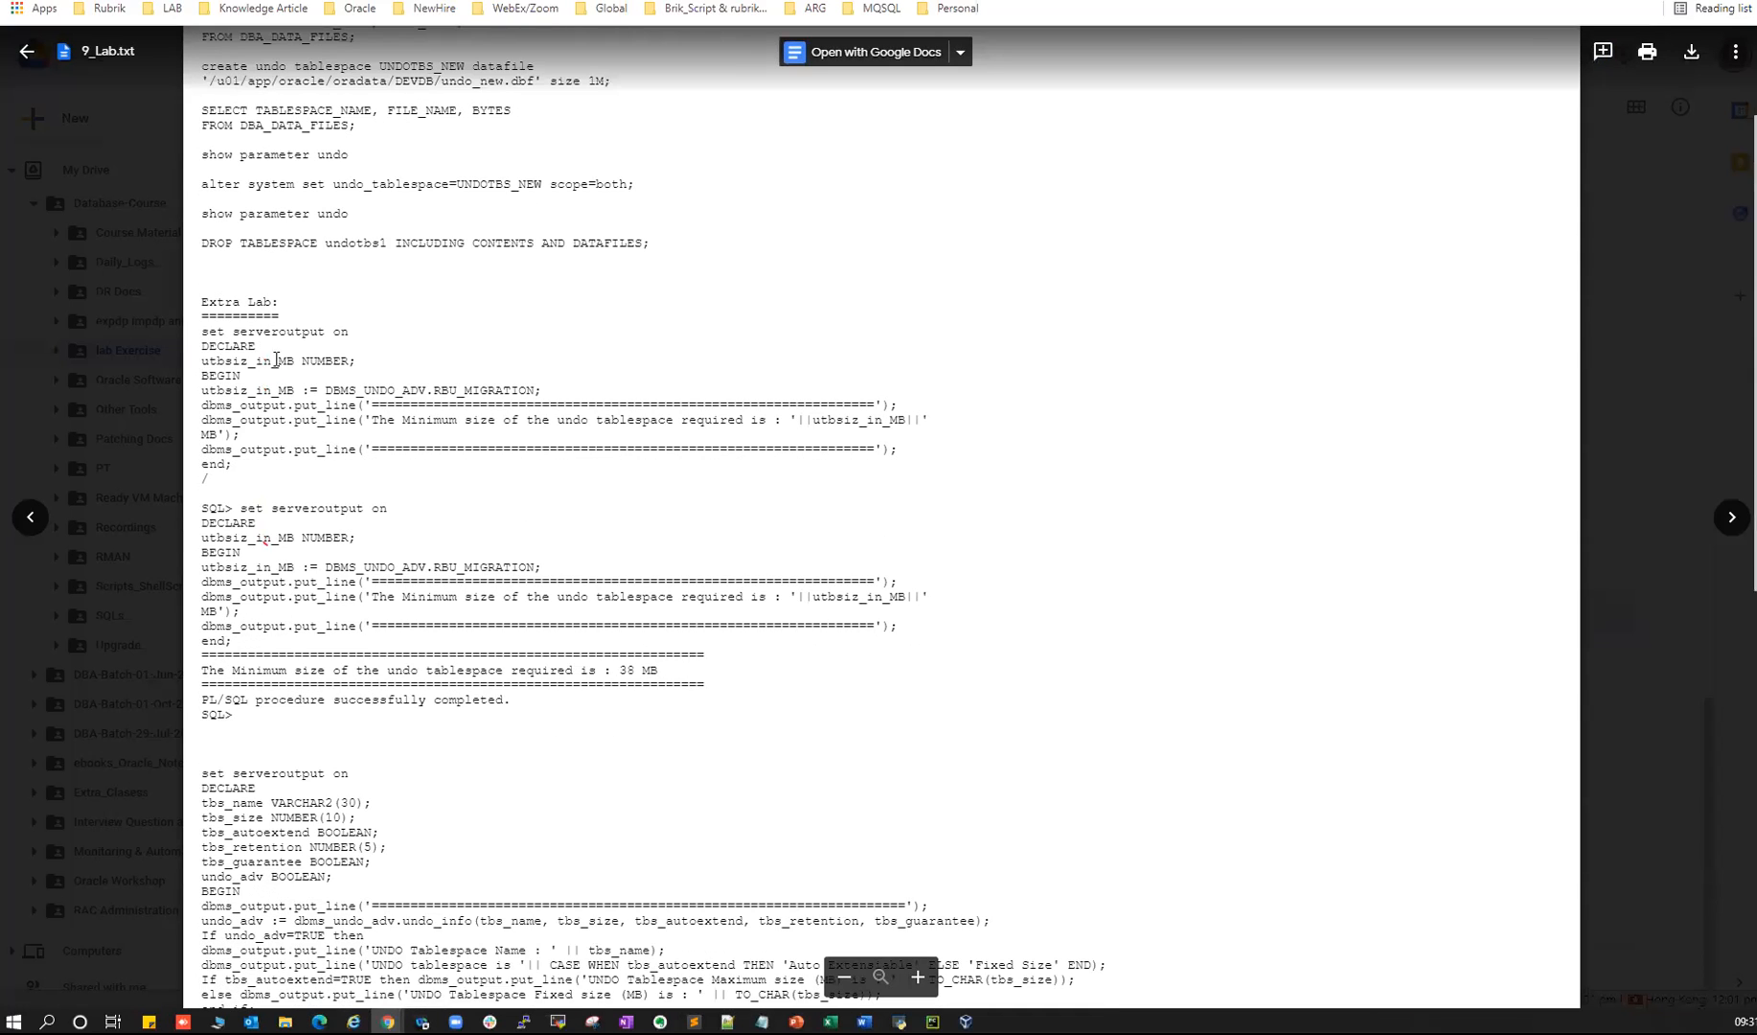
drag(242, 330, 206, 479)
scroll(249, 479, down, 6)
drag(256, 419, 302, 626)
scroll(258, 449, down, 6)
drag(209, 438, 340, 494)
scroll(359, 518, down, 2)
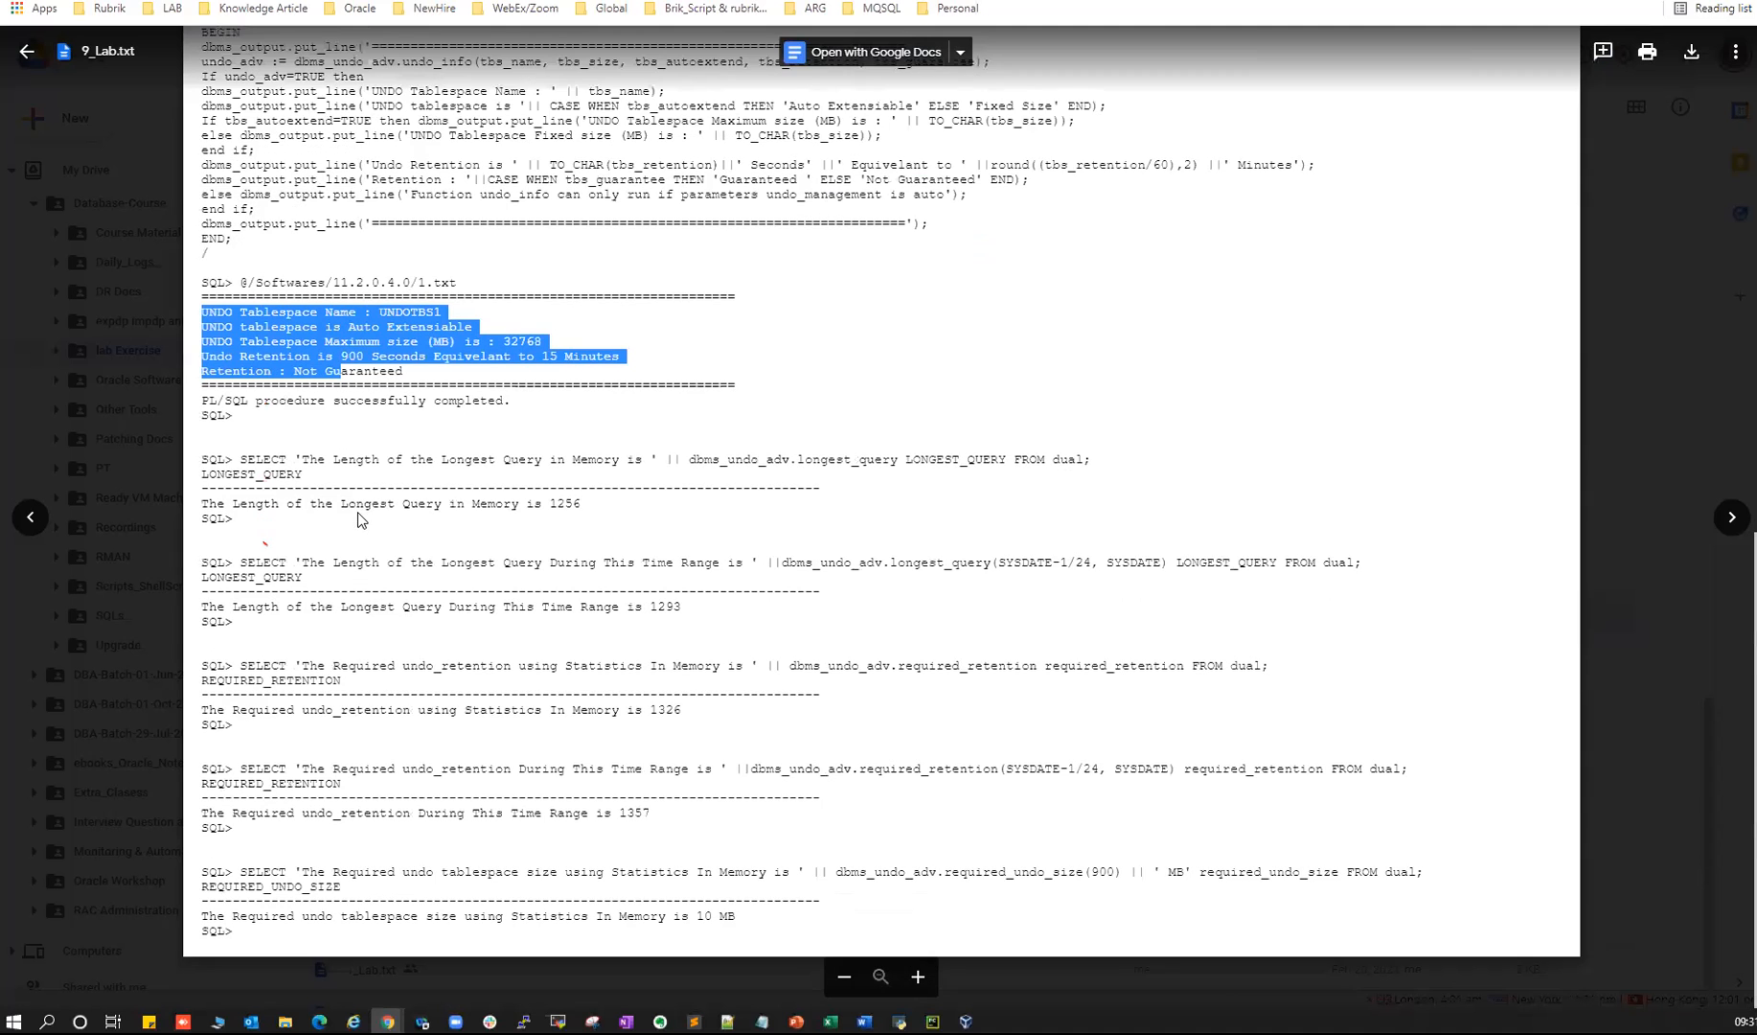
click(1703, 175)
- Preview 7_Lab.txt, highlighting the user creation through password reset commands, then close it
double_click(379, 702)
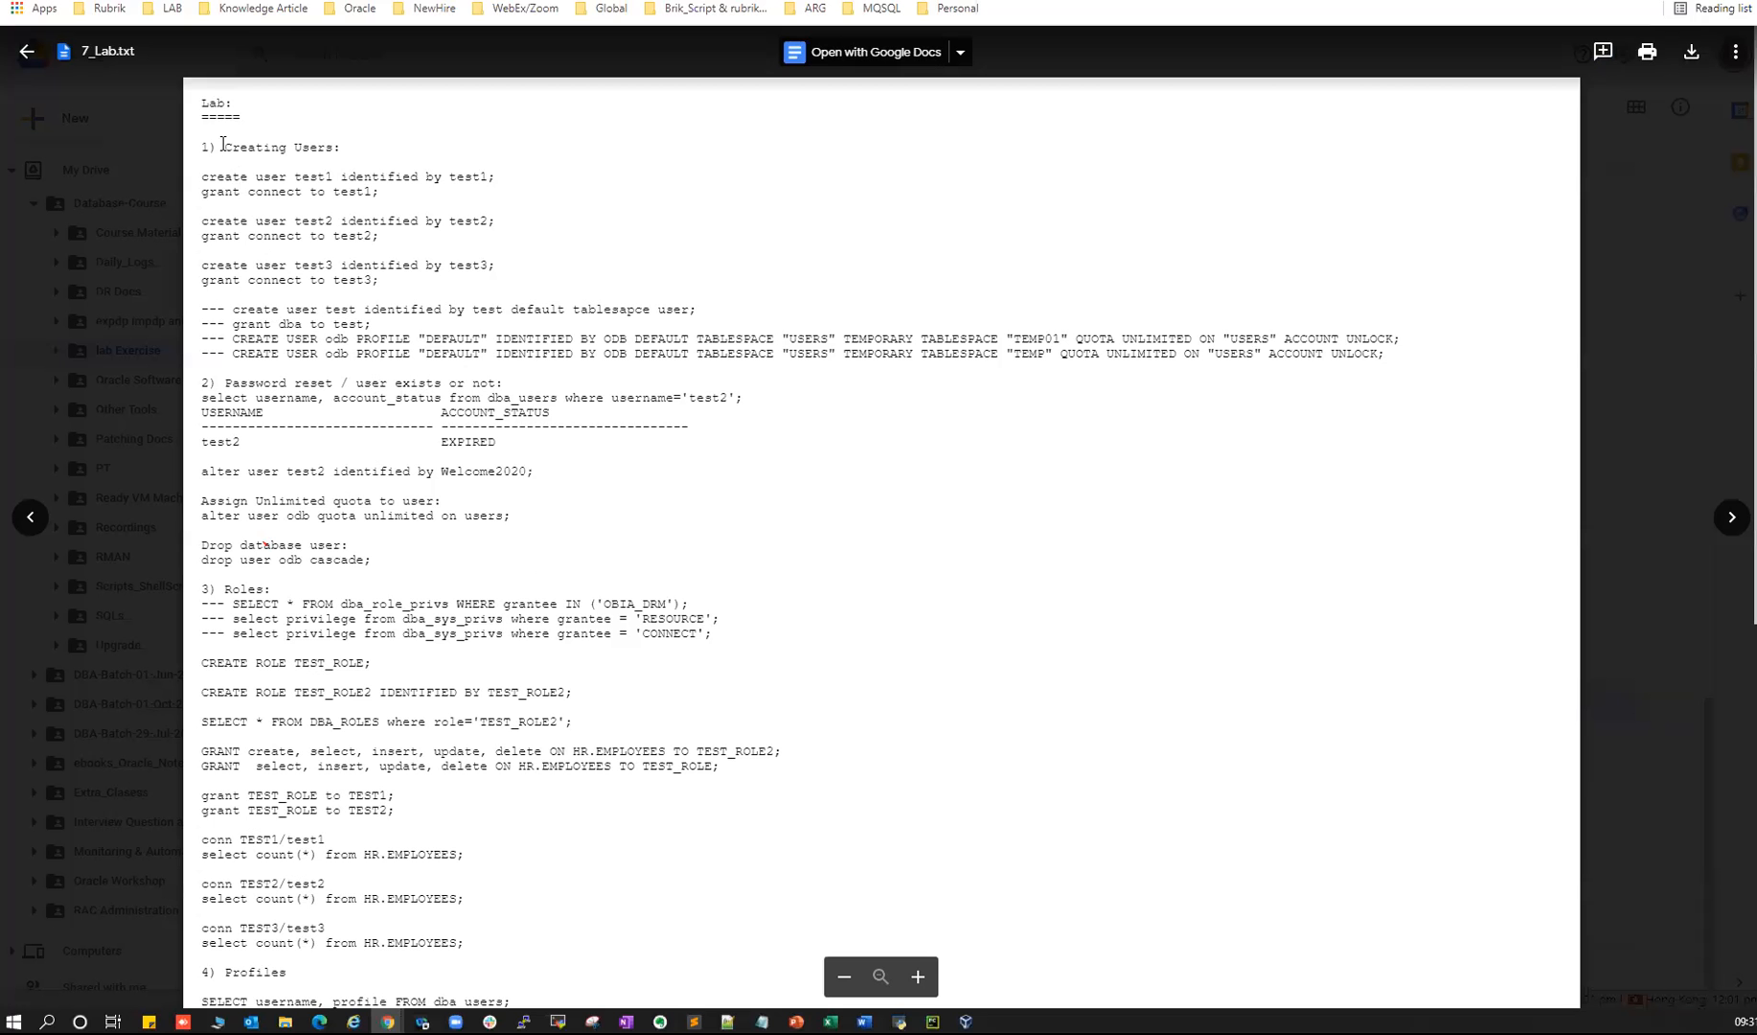
drag(223, 144, 402, 280)
drag(248, 175, 379, 191)
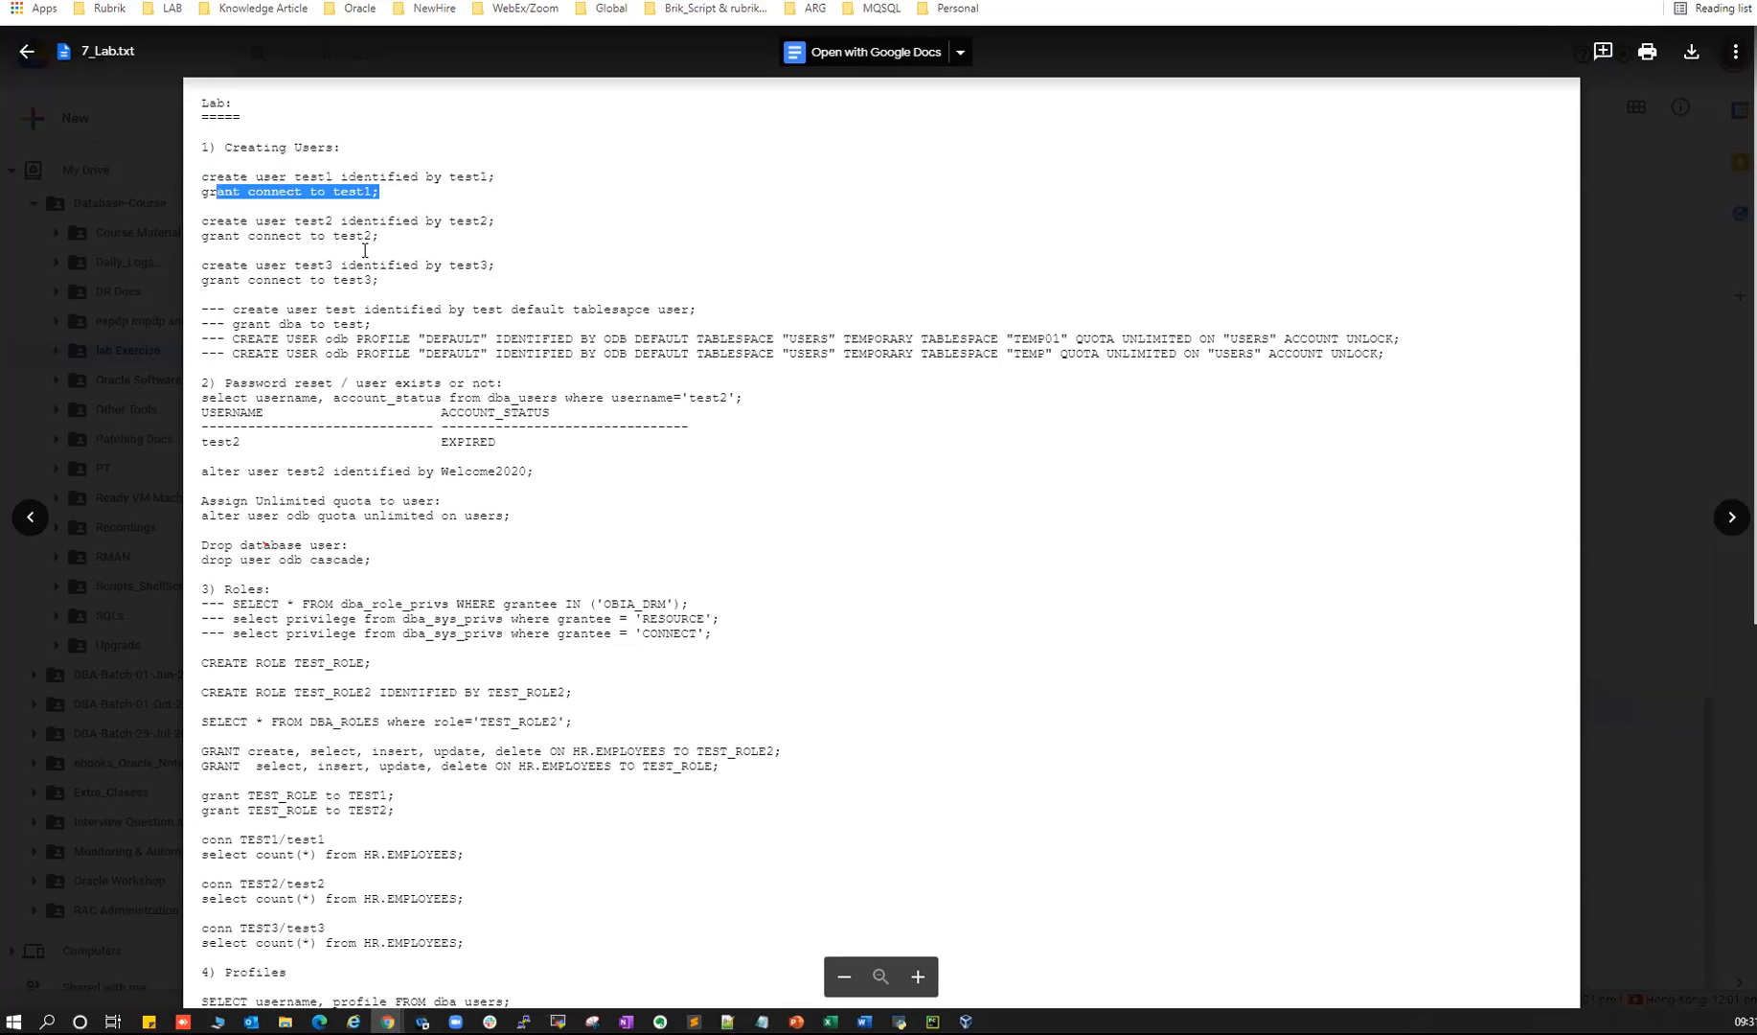
drag(233, 323, 318, 471)
scroll(434, 540, down, 7)
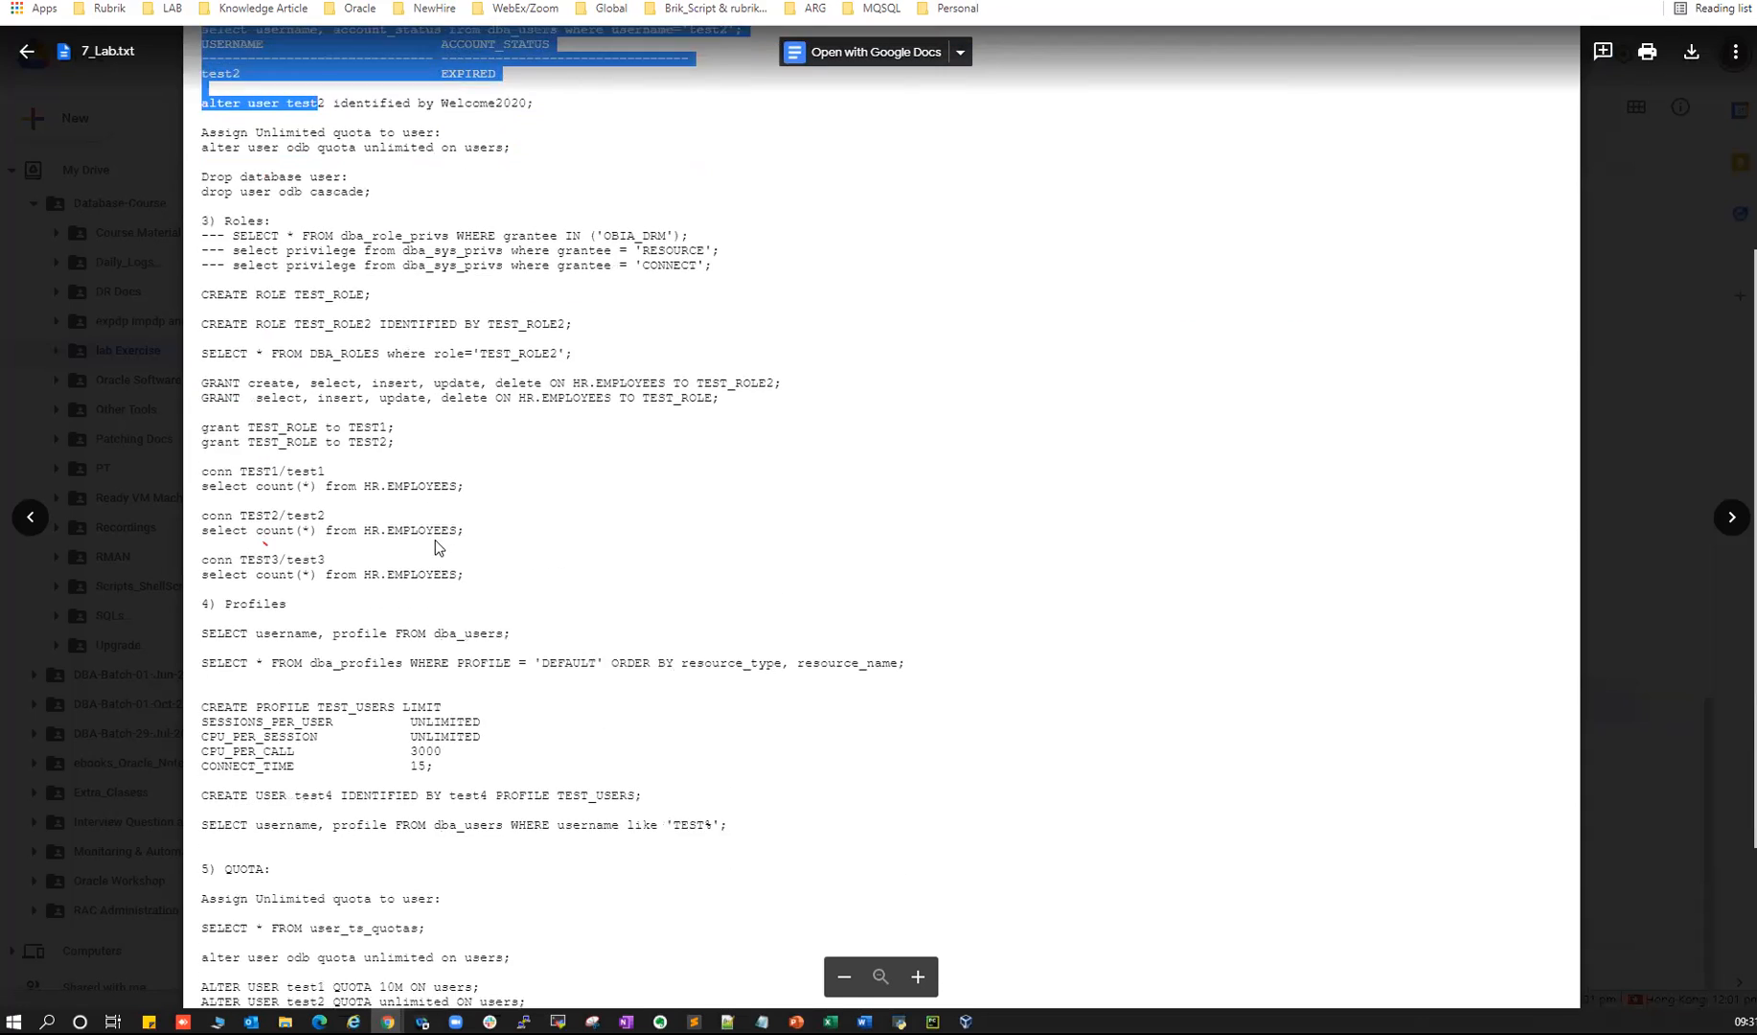
key(Escape)
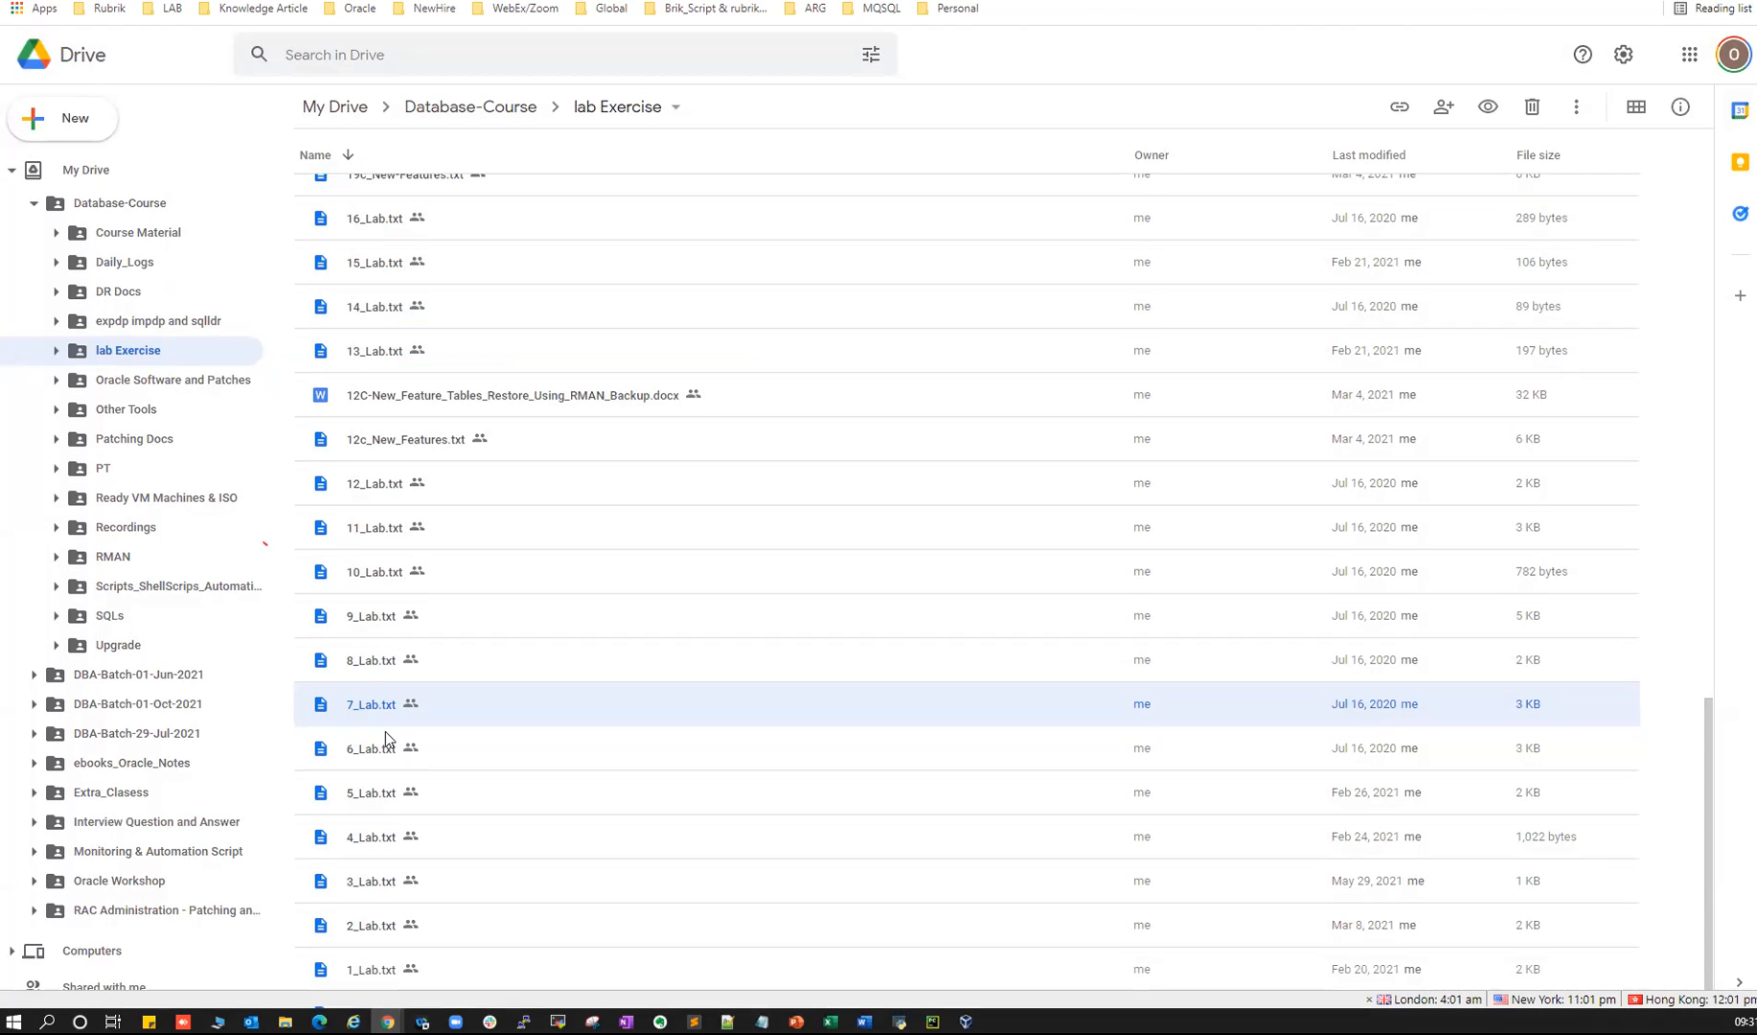
- Preview the Day_19.txt log from Daily_Logs, scrolling and highlighting text, then close it
click(122, 267)
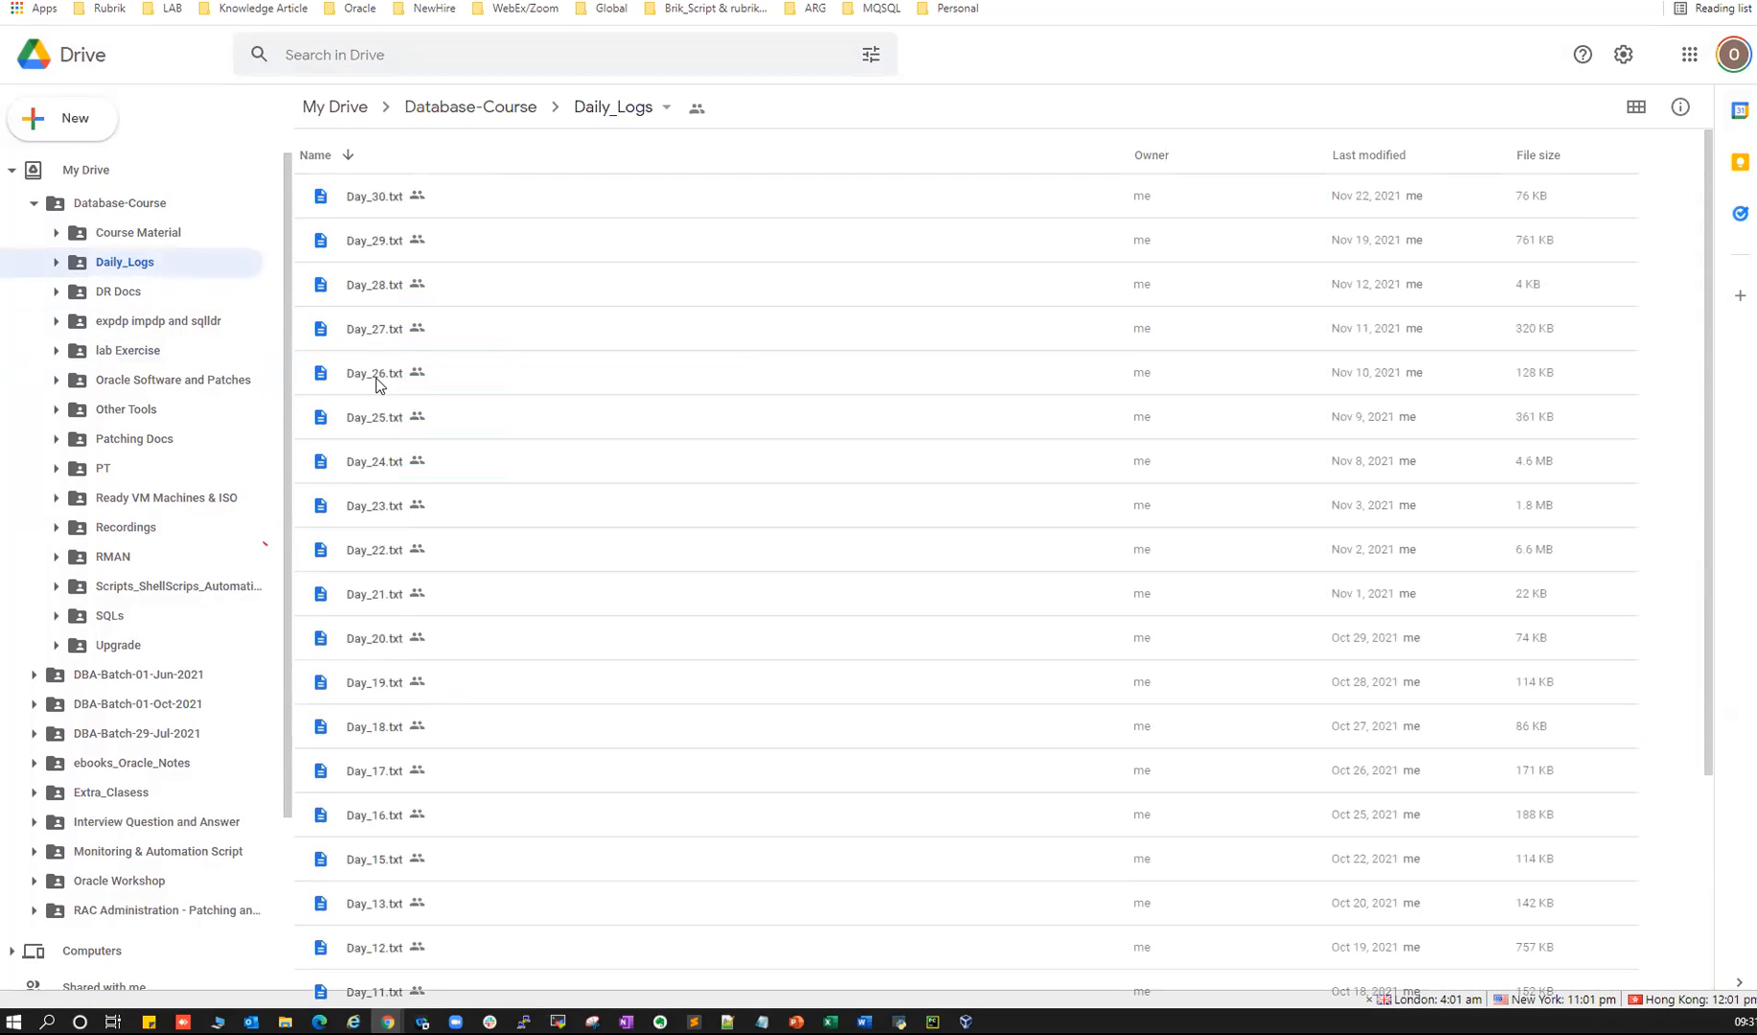
click(388, 668)
double_click(387, 664)
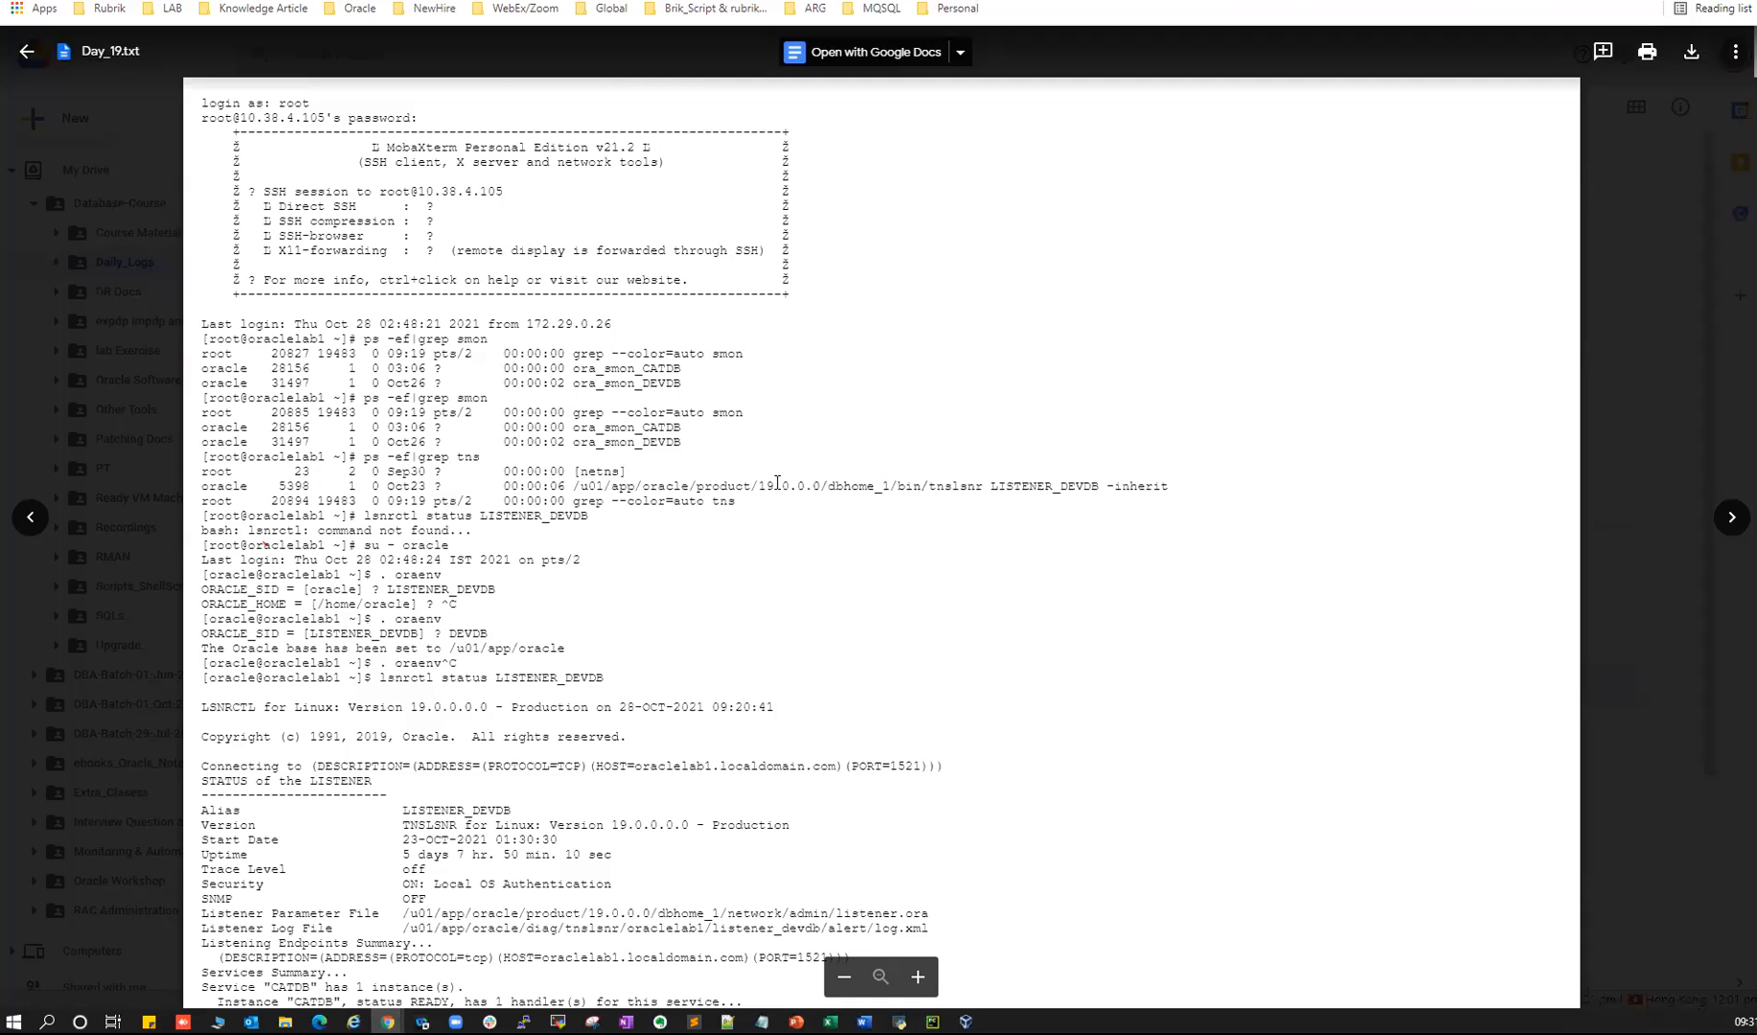
scroll(572, 431, down, 4)
scroll(524, 399, down, 8)
drag(207, 244, 287, 505)
key(Escape)
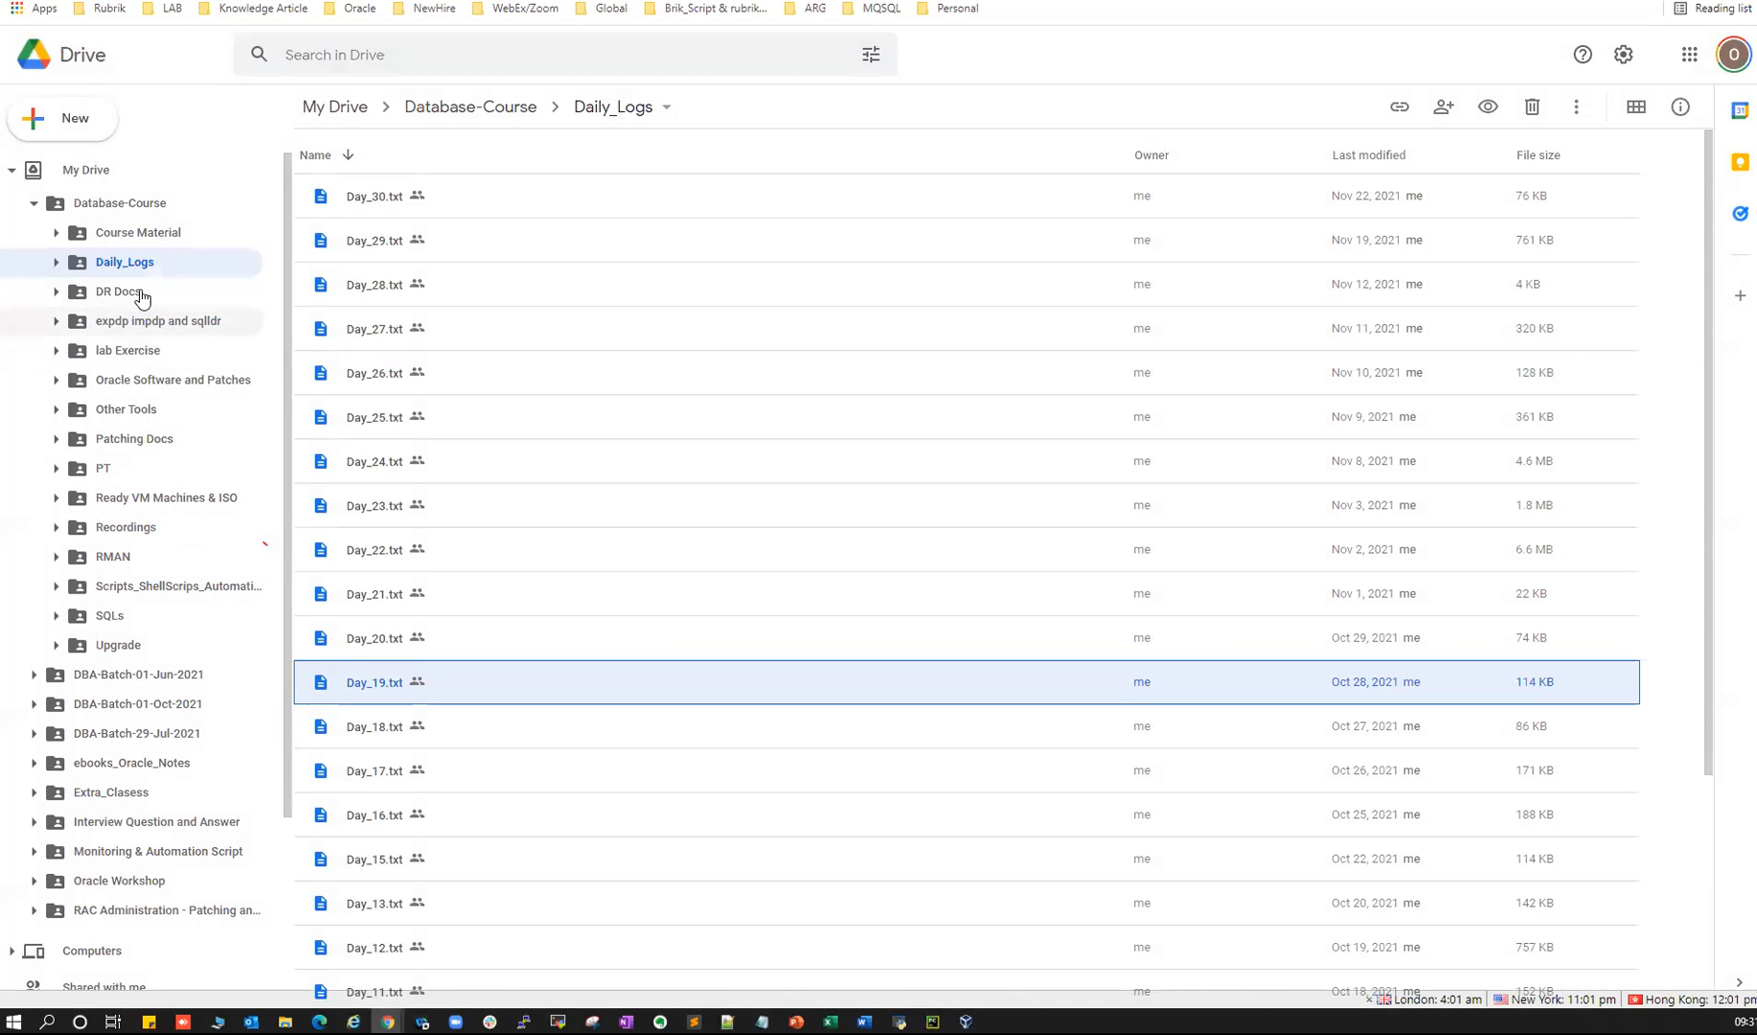
- Browse lab Exercise and Oracle Software and Patches, then return to slide 6, Environment Setup
click(128, 351)
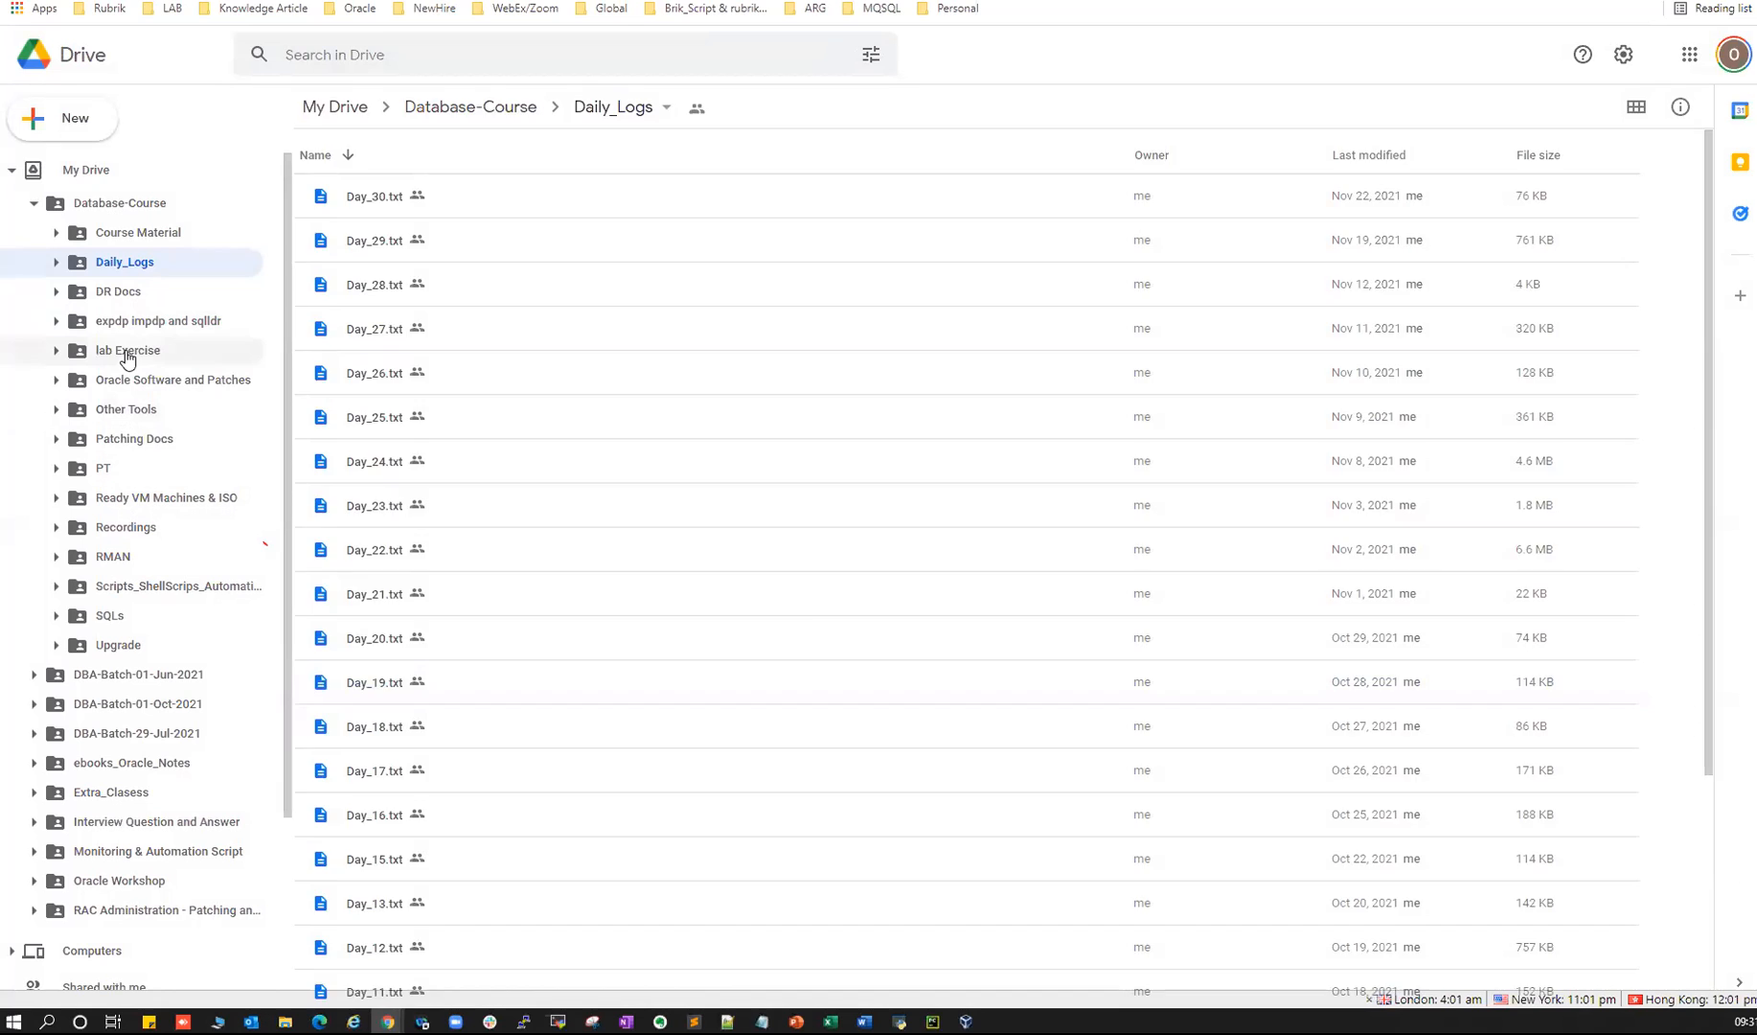
scroll(388, 743, down, 6)
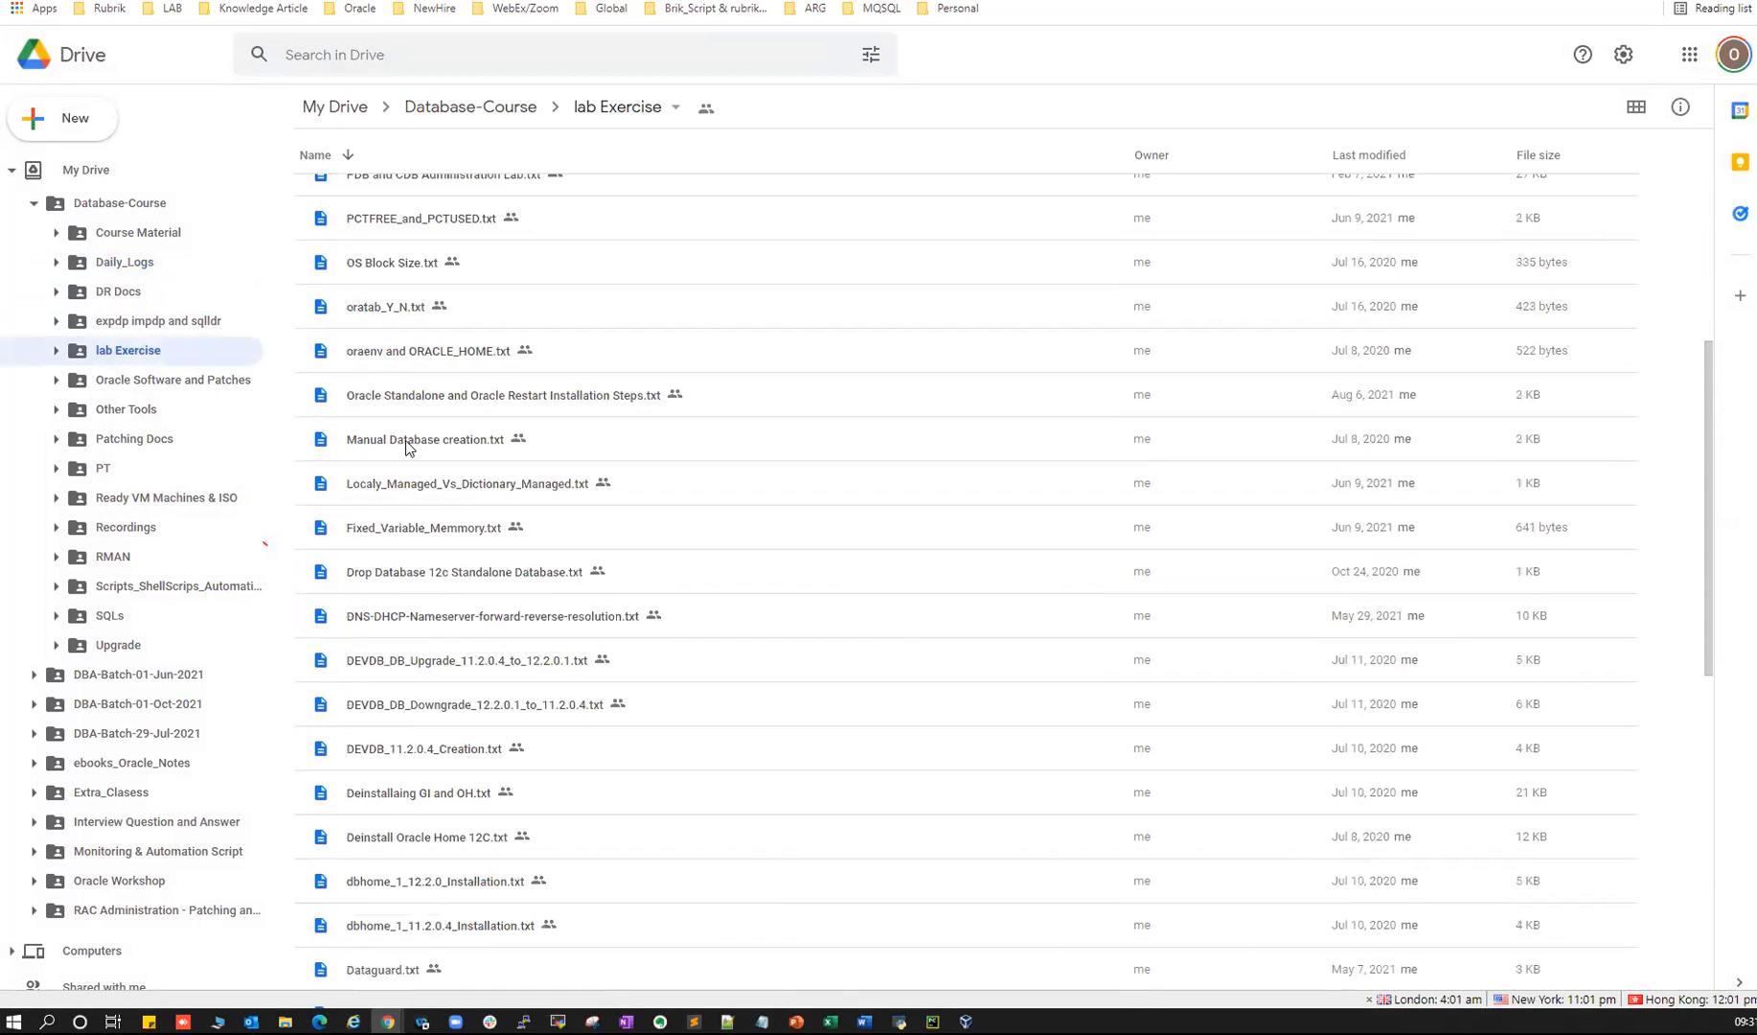
scroll(443, 572, down, 4)
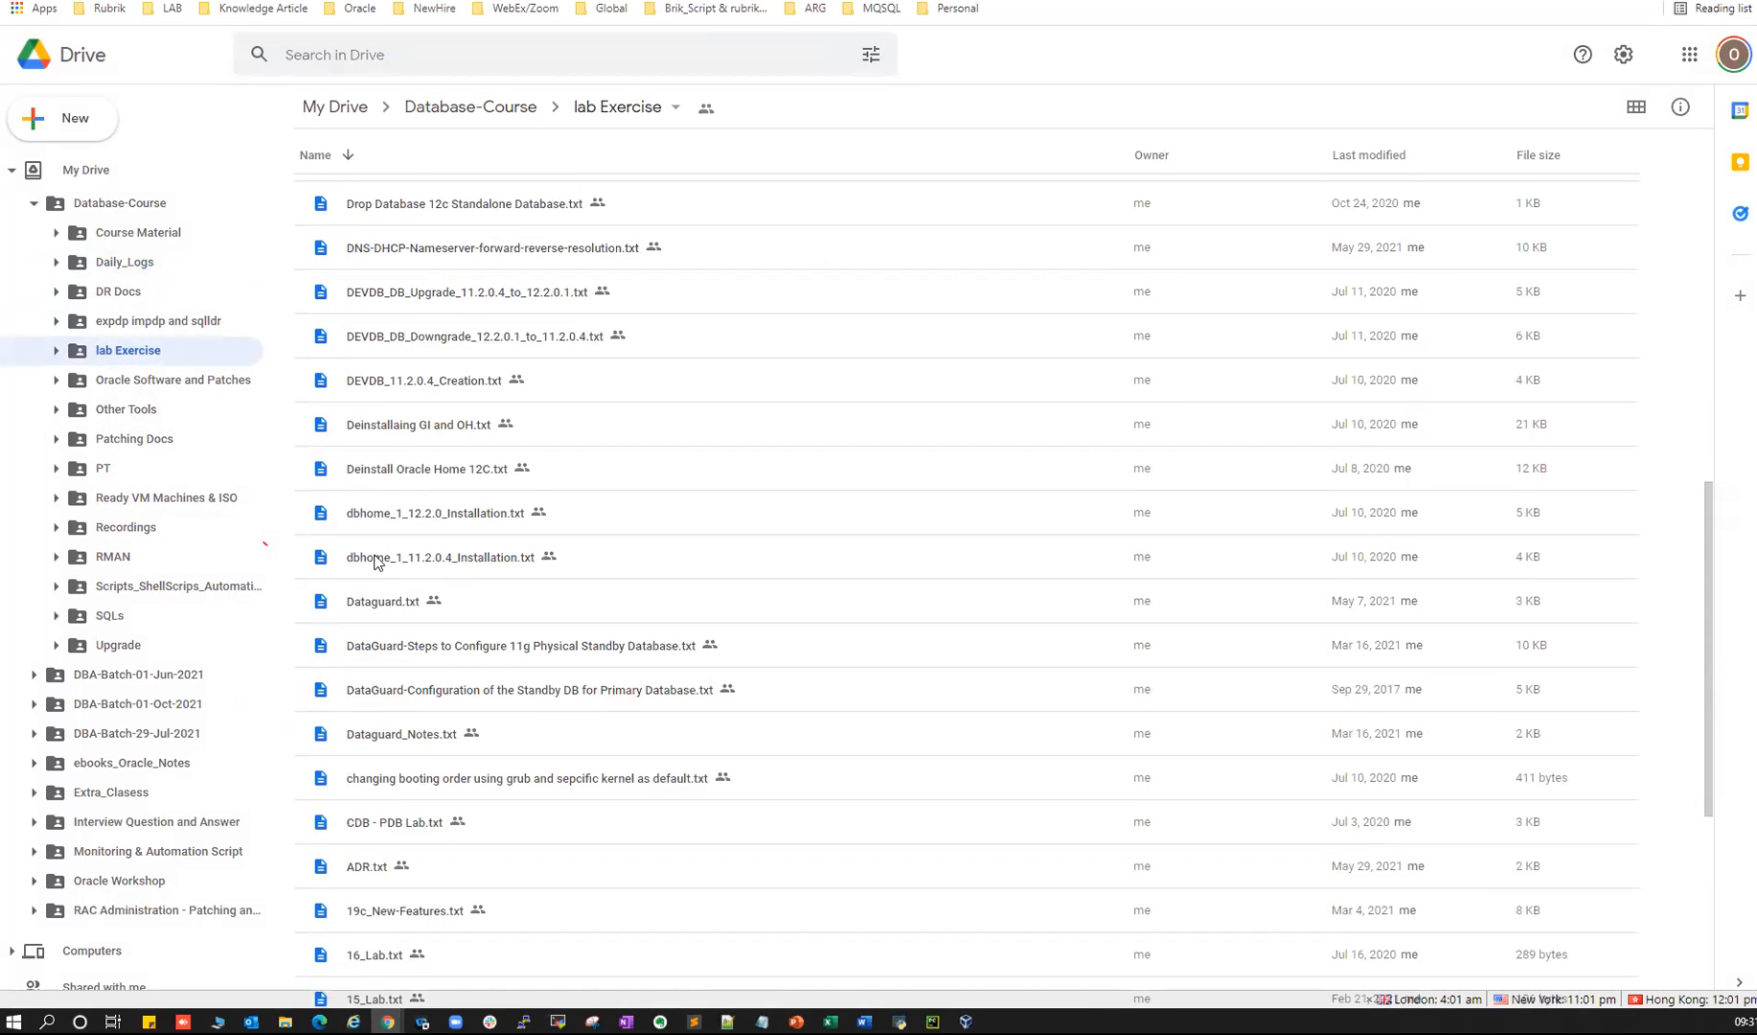
scroll(381, 565, down, 8)
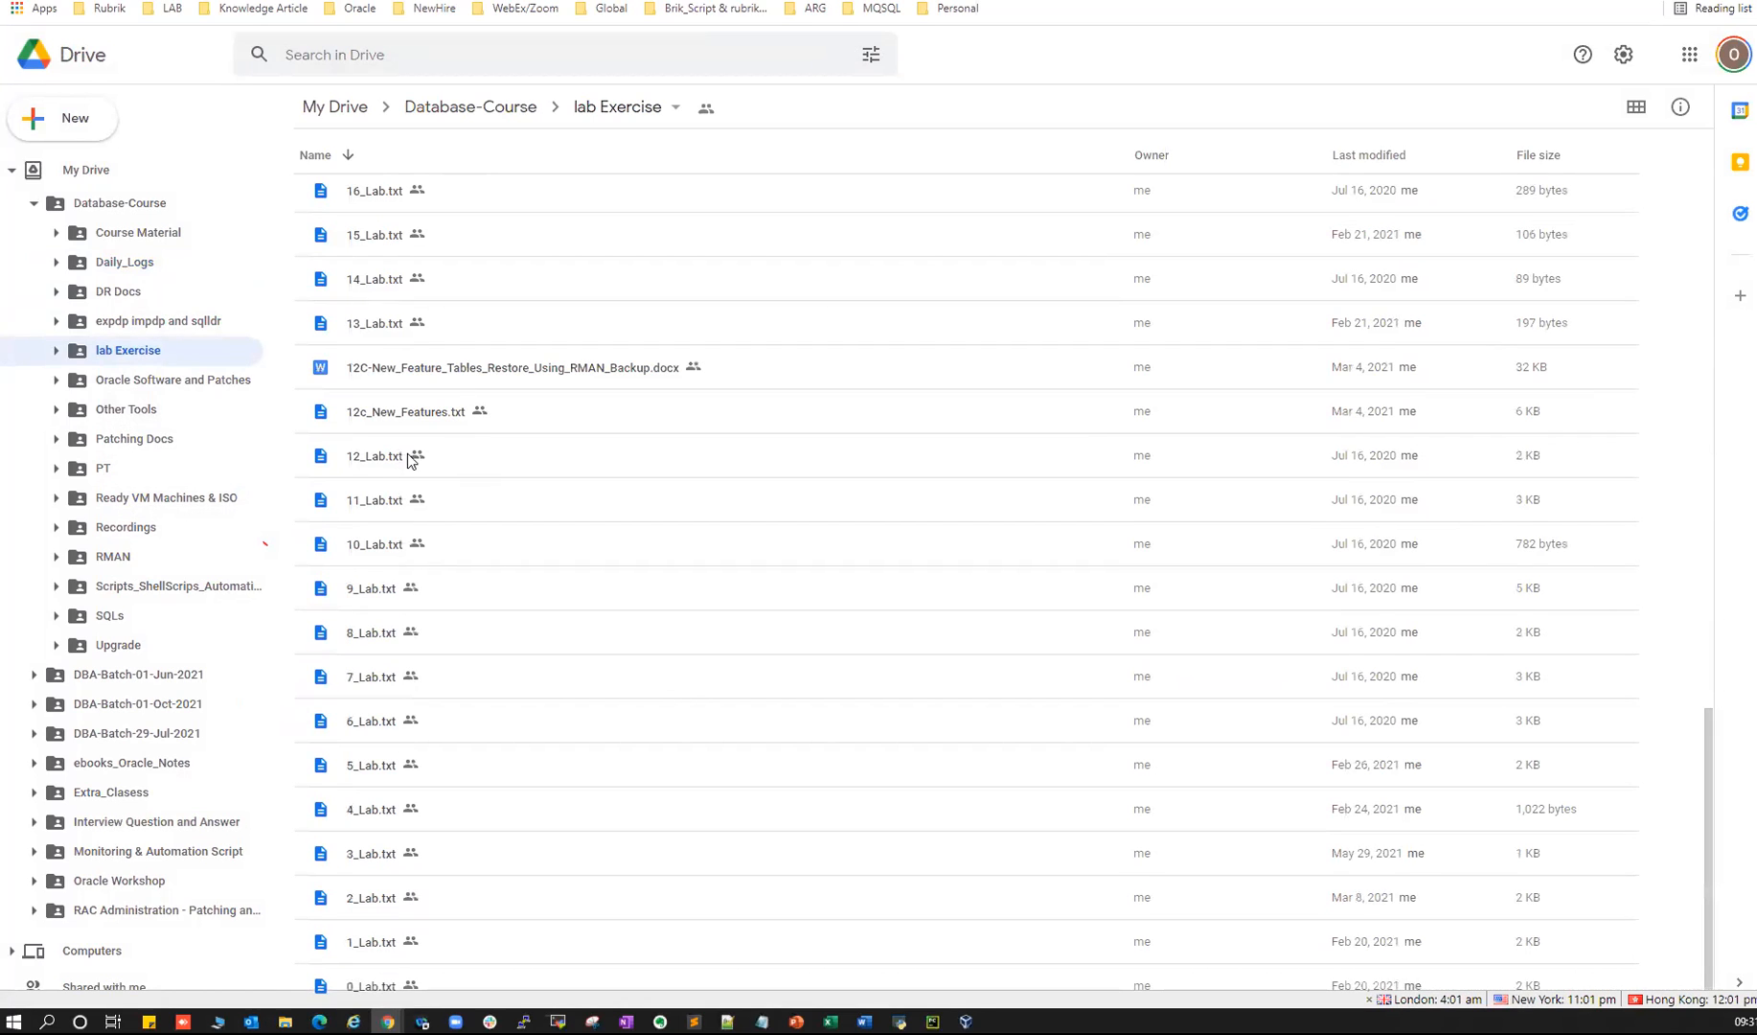
click(116, 260)
click(133, 388)
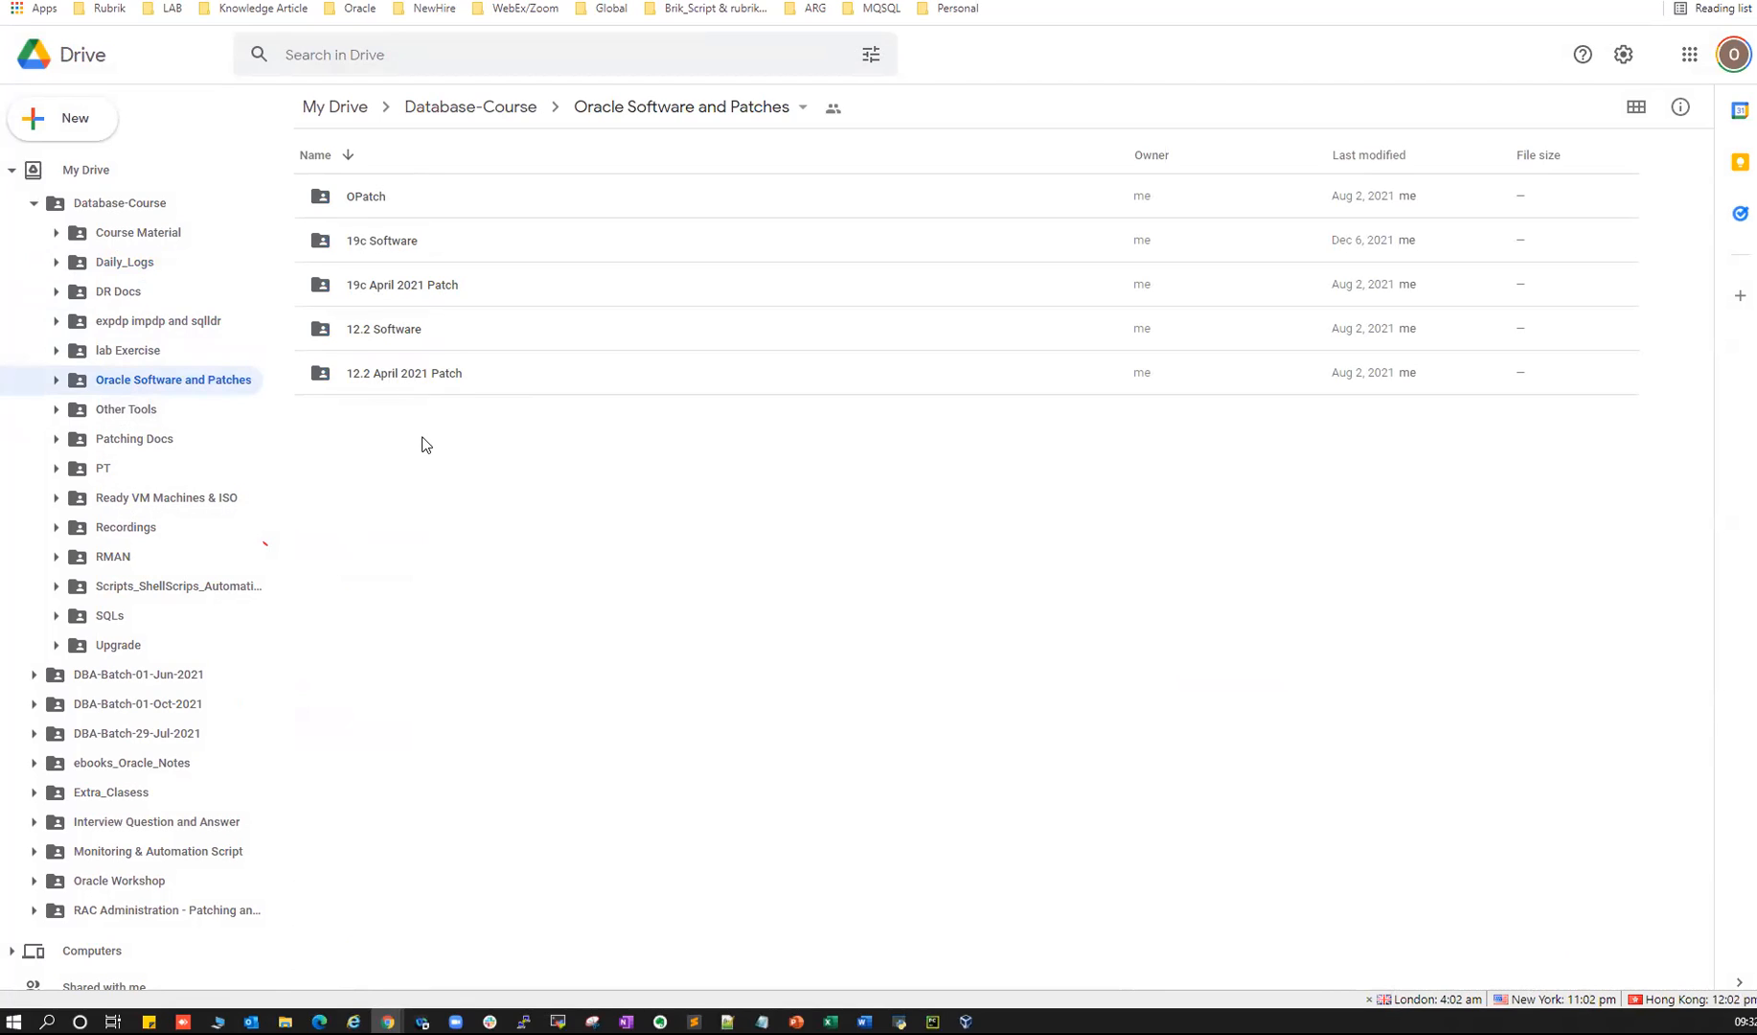
click(795, 1021)
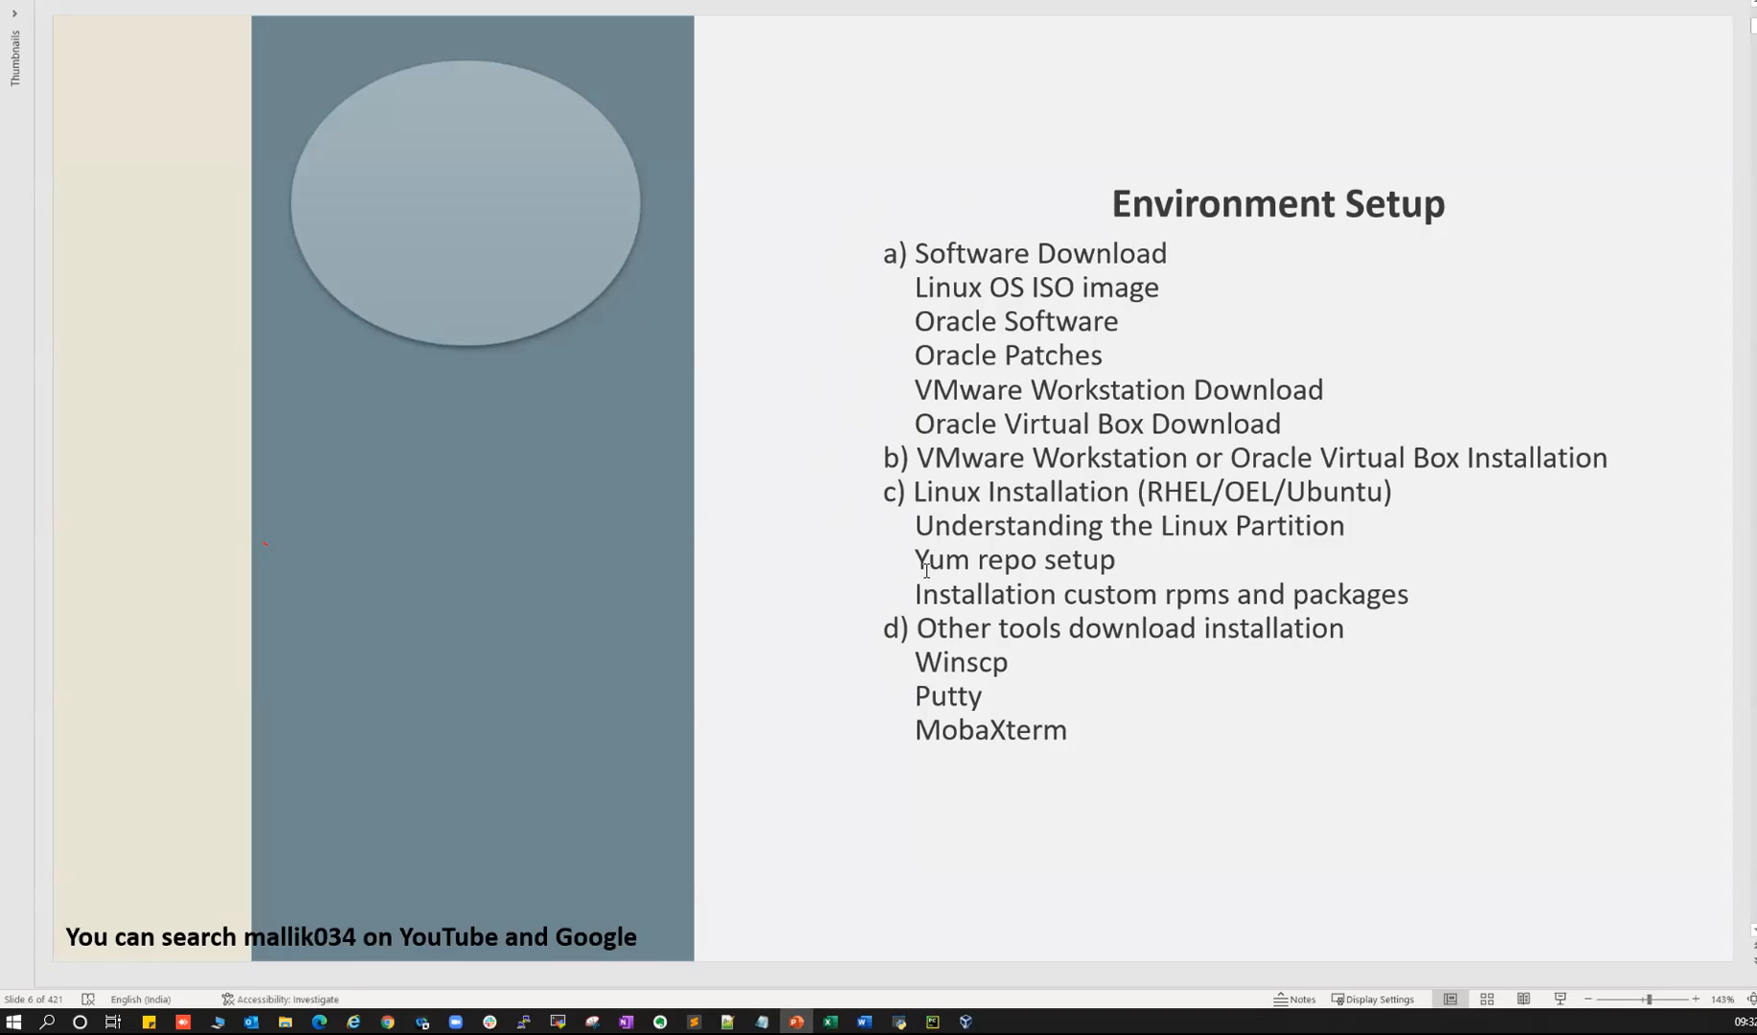
- Open the embedded 0_Lab.txt notes on slide 7, read through them, and close Notepad
scroll(940, 559, down, 2)
click(1392, 494)
double_click(1379, 444)
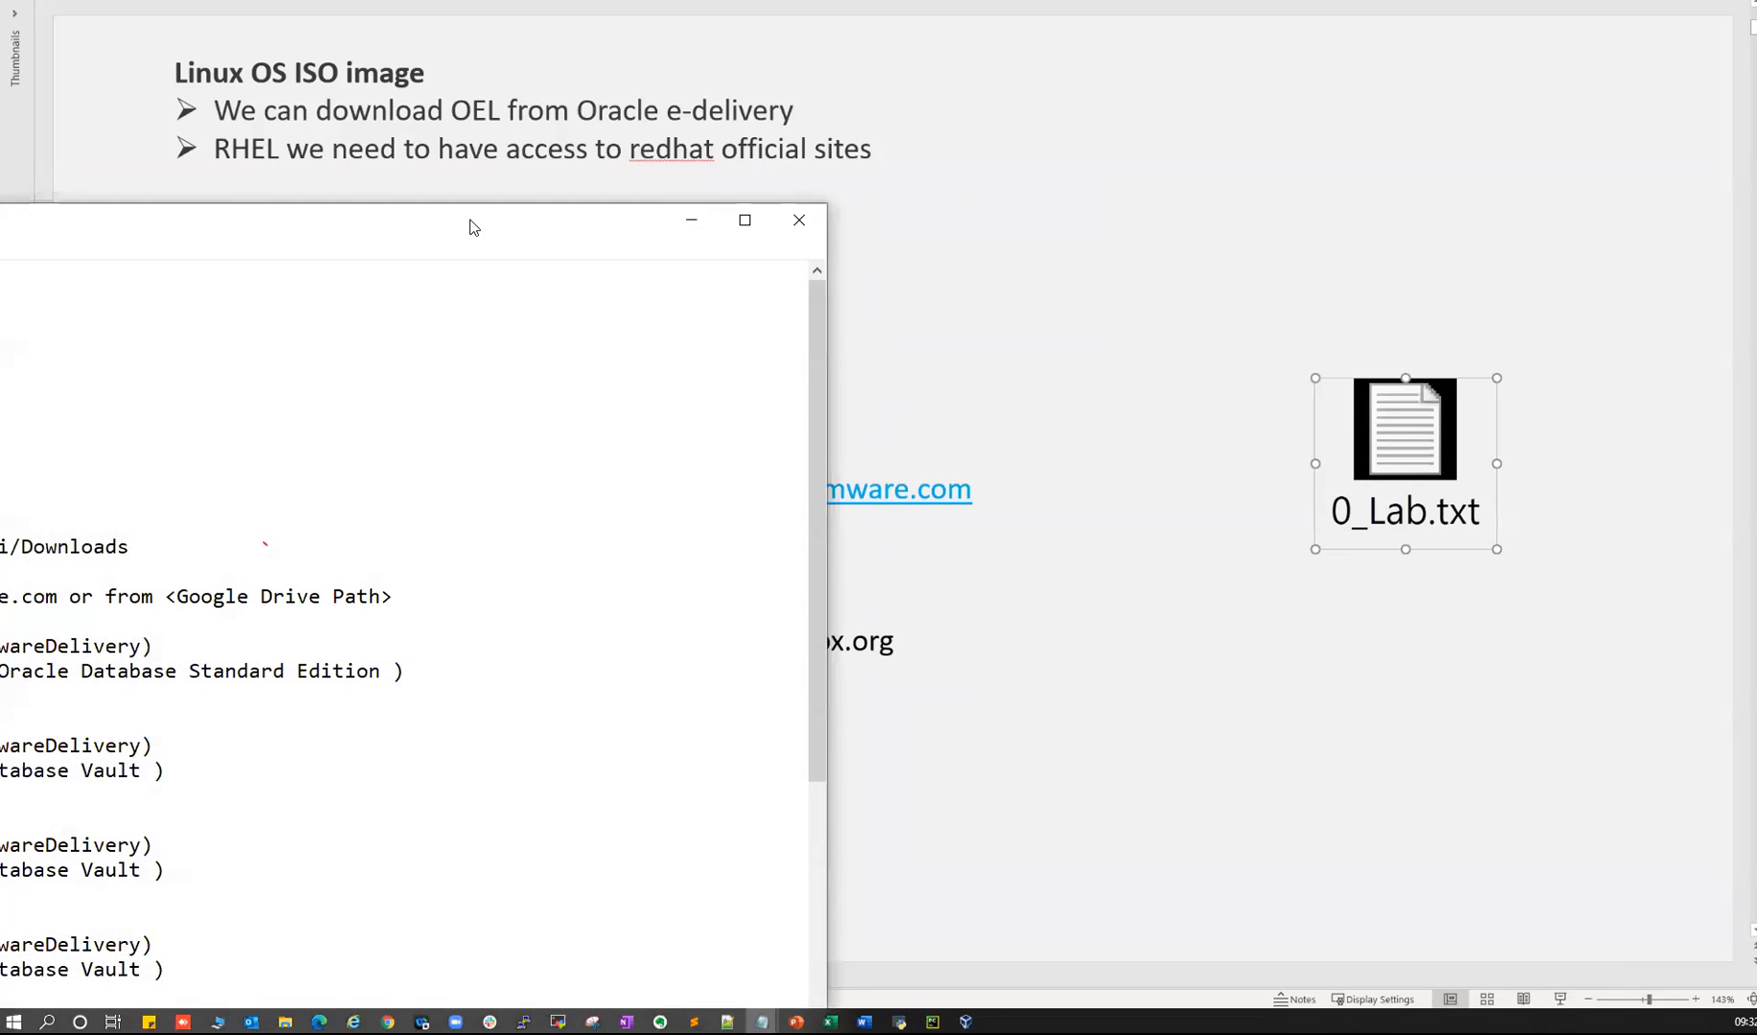
drag(470, 227, 1166, 72)
scroll(484, 369, down, 7)
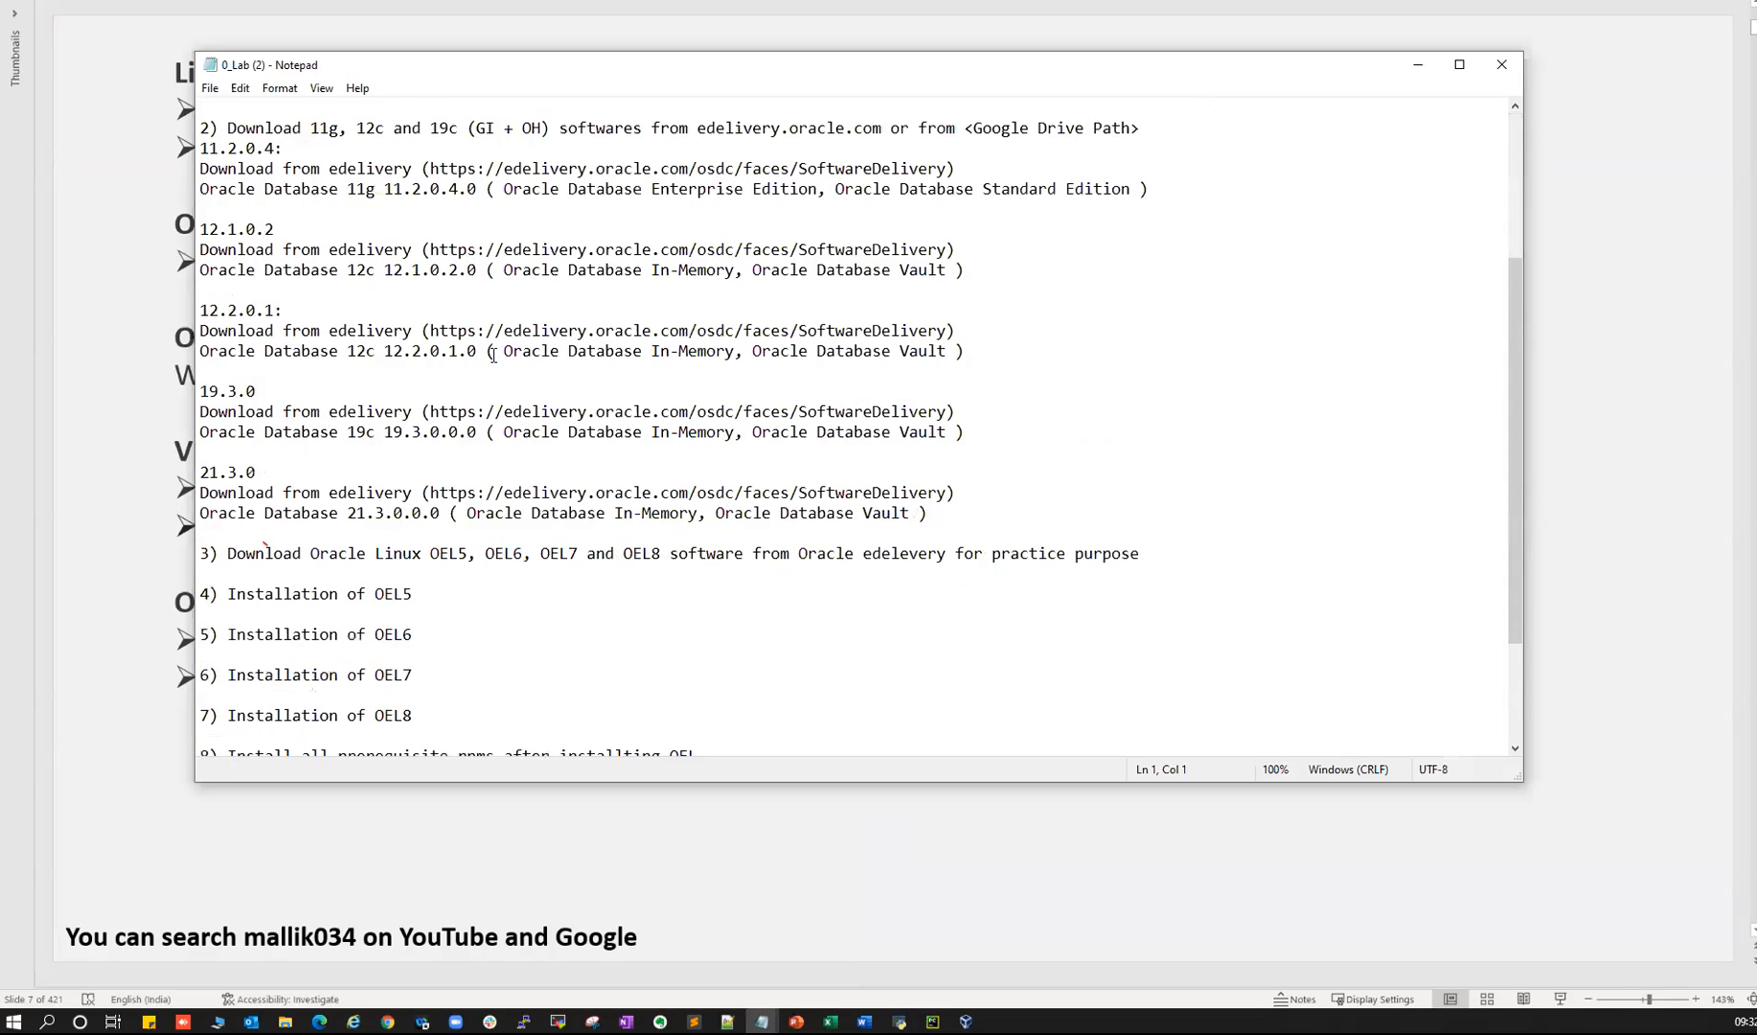
scroll(485, 369, up, 7)
scroll(485, 369, down, 7)
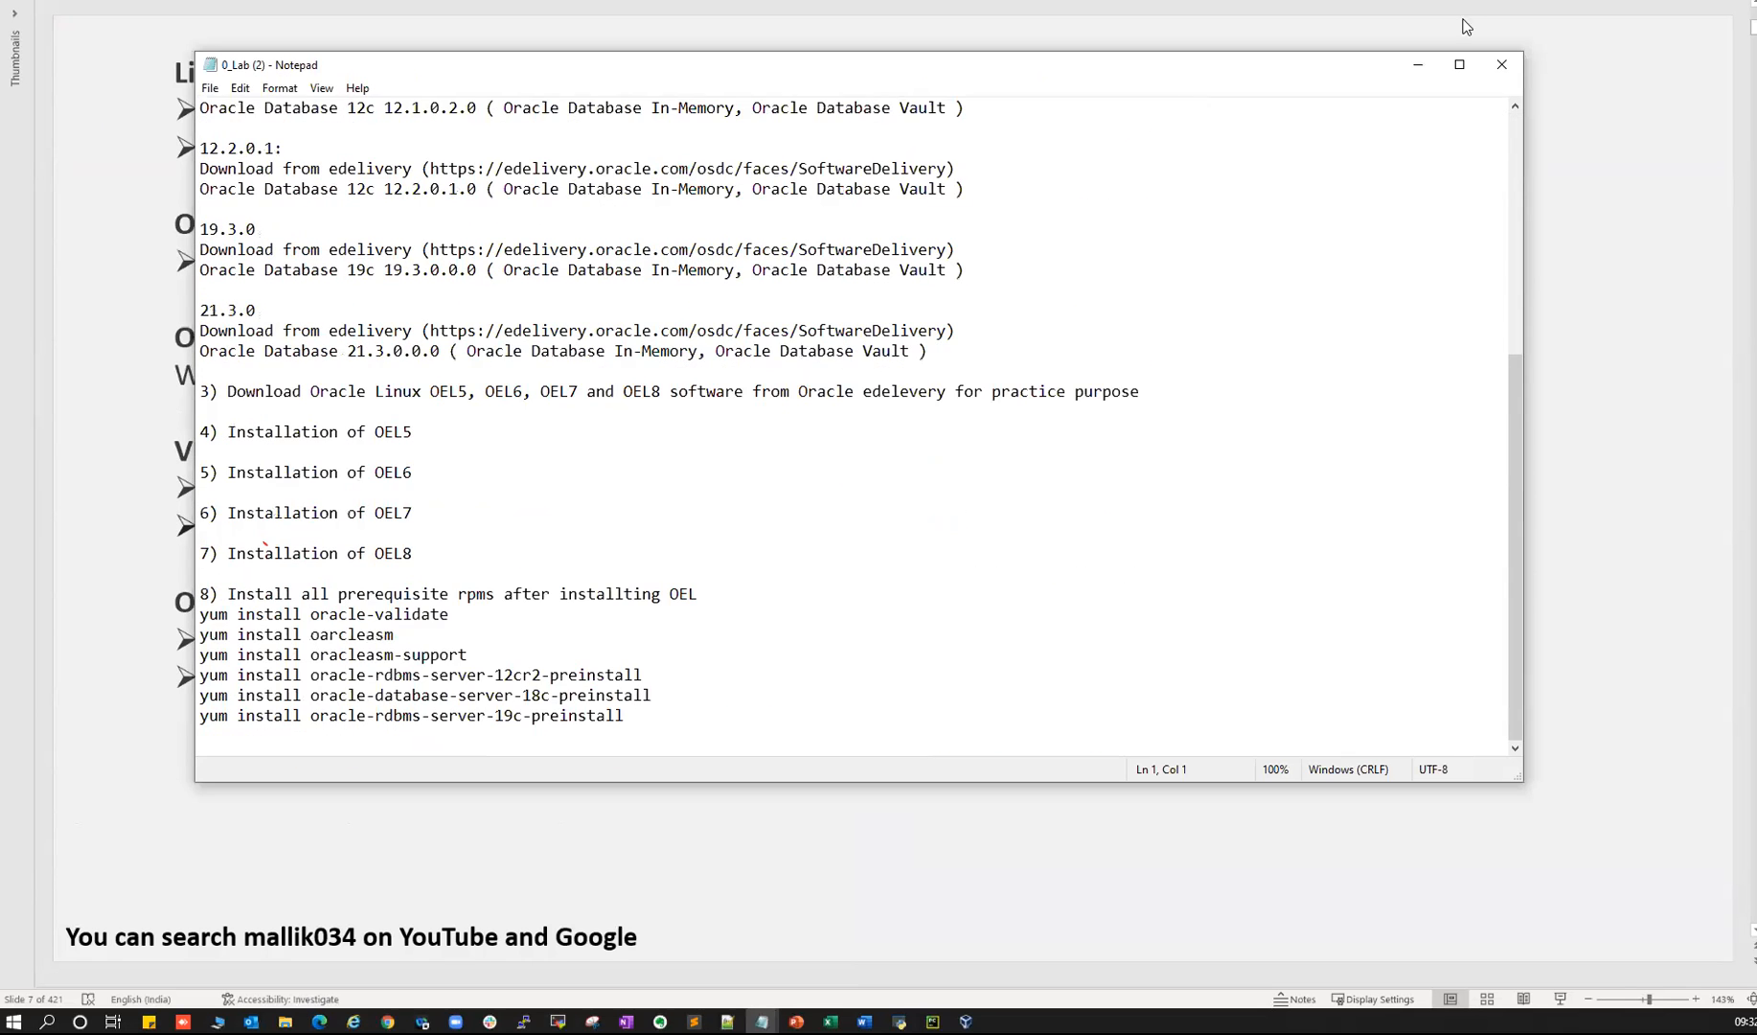
click(1501, 65)
- Open the embedded 1_Lab.txt on slide 25, review its installation steps, then return to Drive
scroll(1497, 283, down, 11)
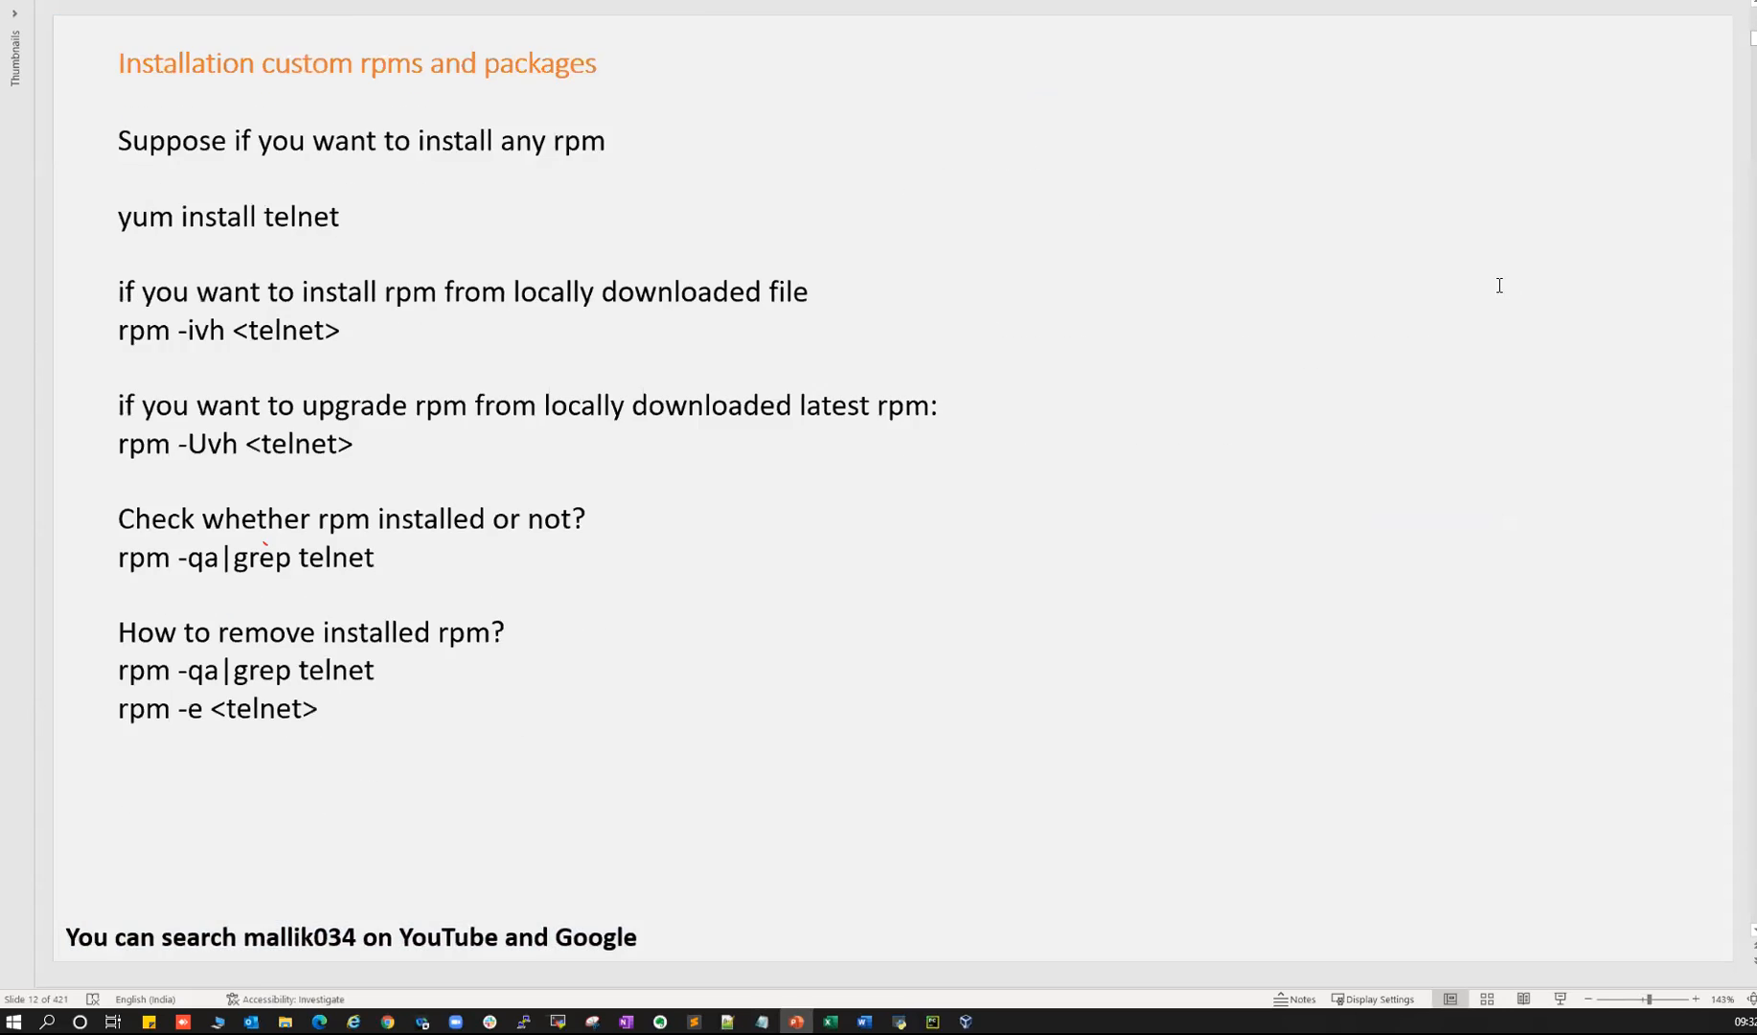
scroll(1498, 286, down, 7)
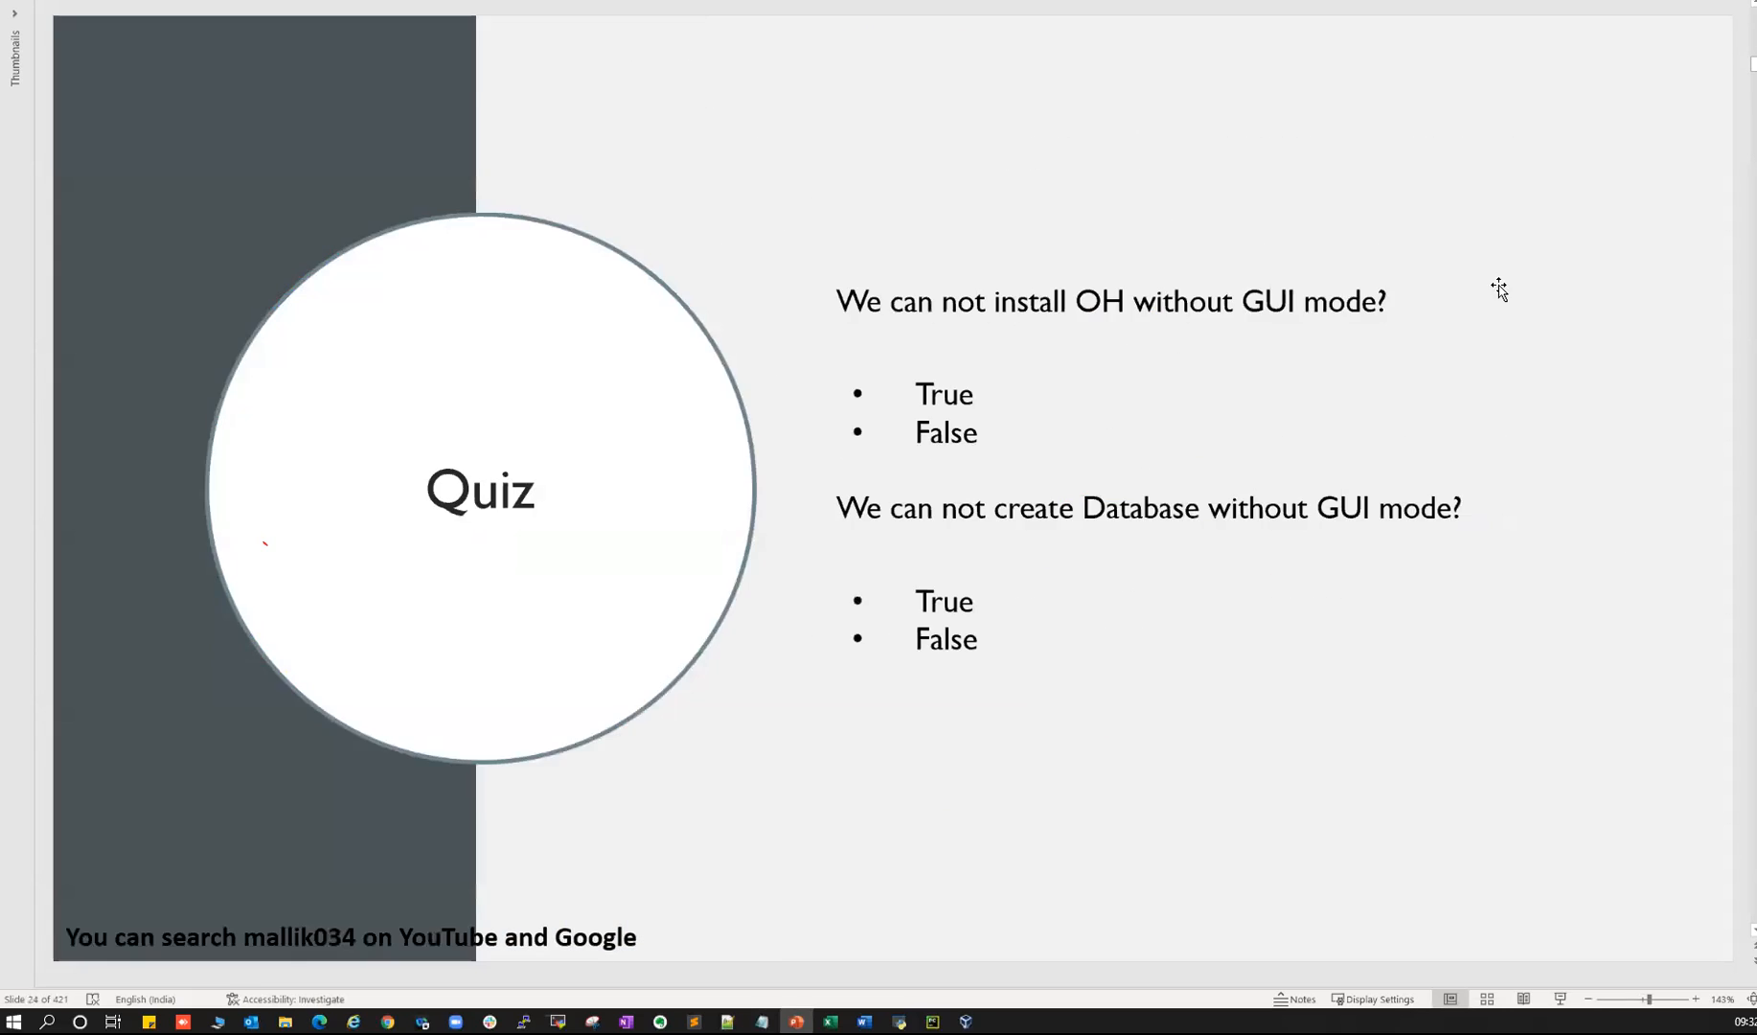
click(1492, 545)
double_click(186, 343)
drag(267, 149, 336, 412)
click(353, 234)
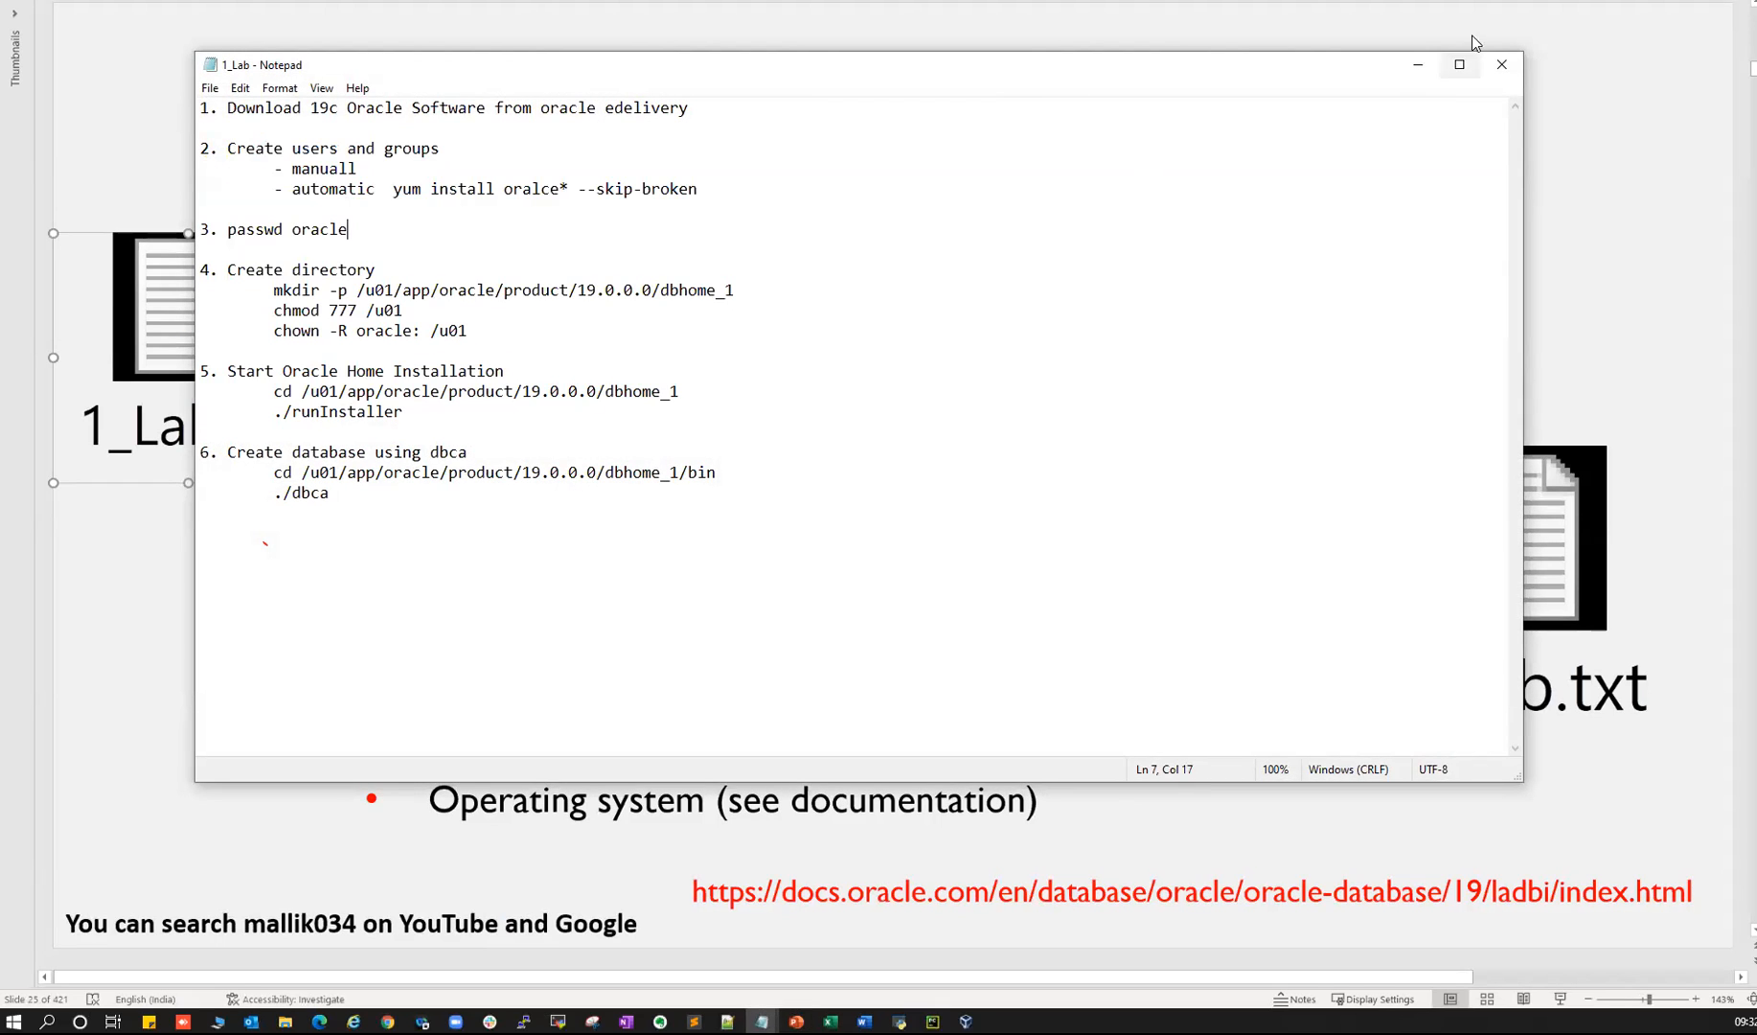
click(1499, 65)
mouse_move(387, 1021)
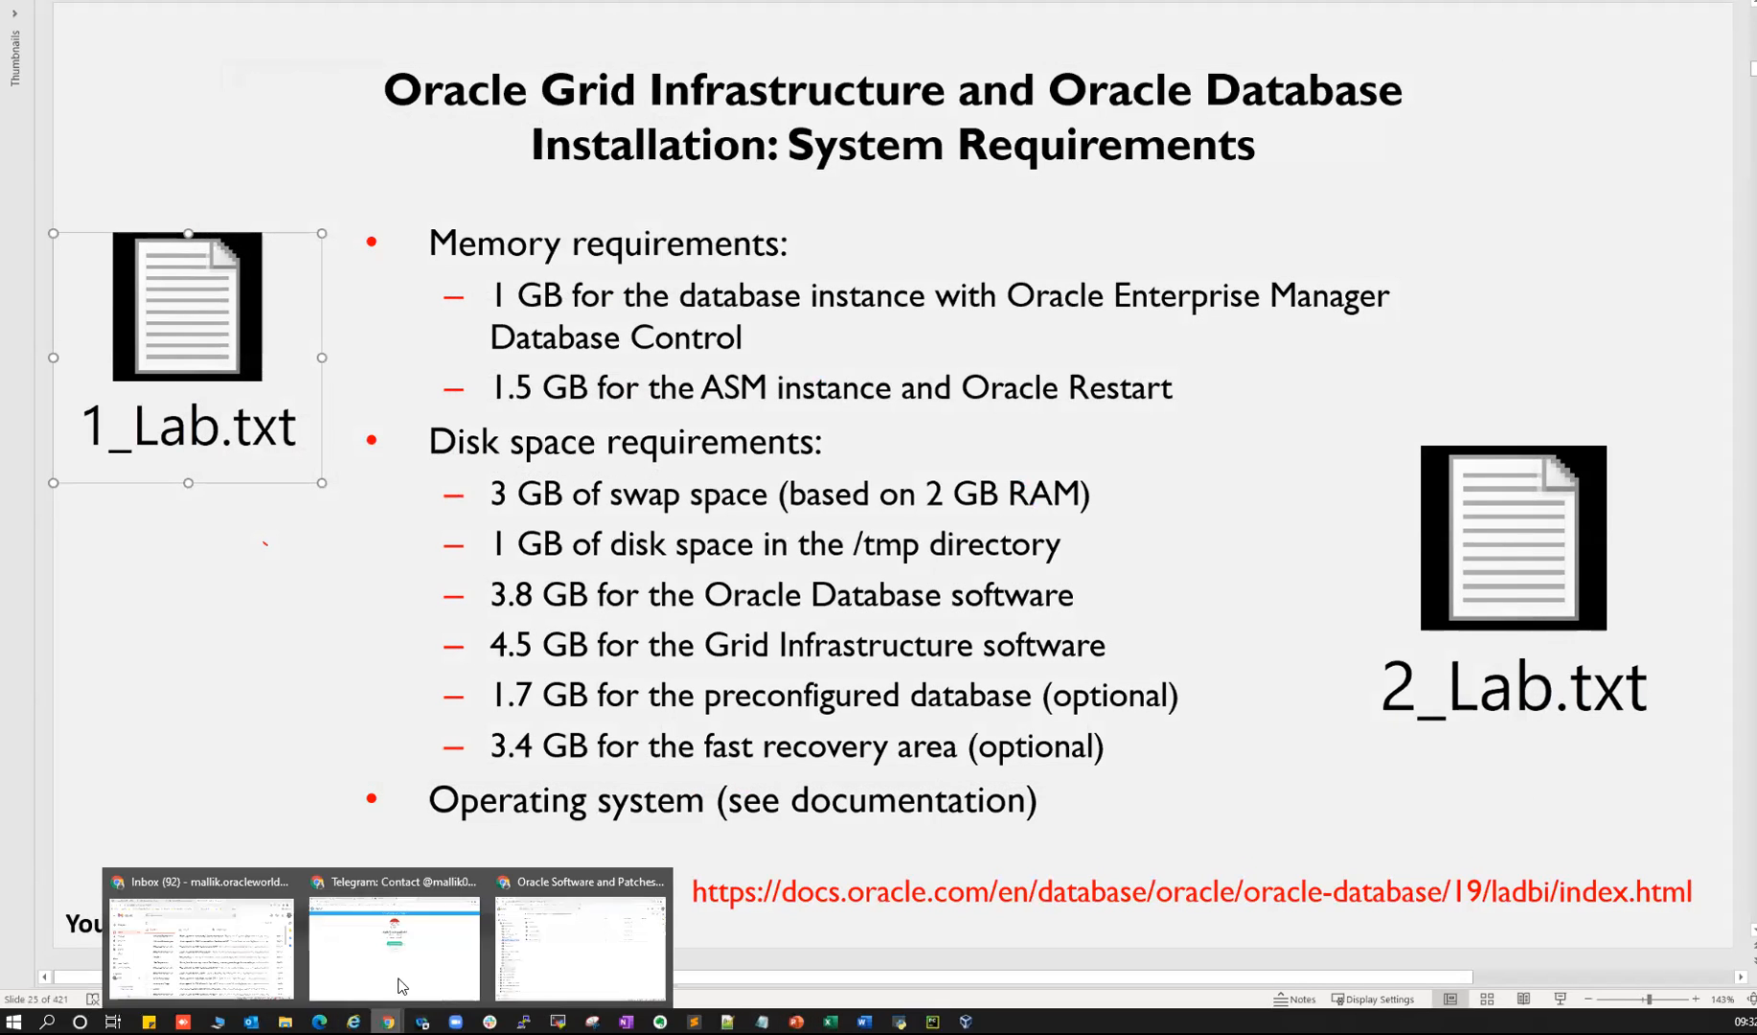
click(580, 934)
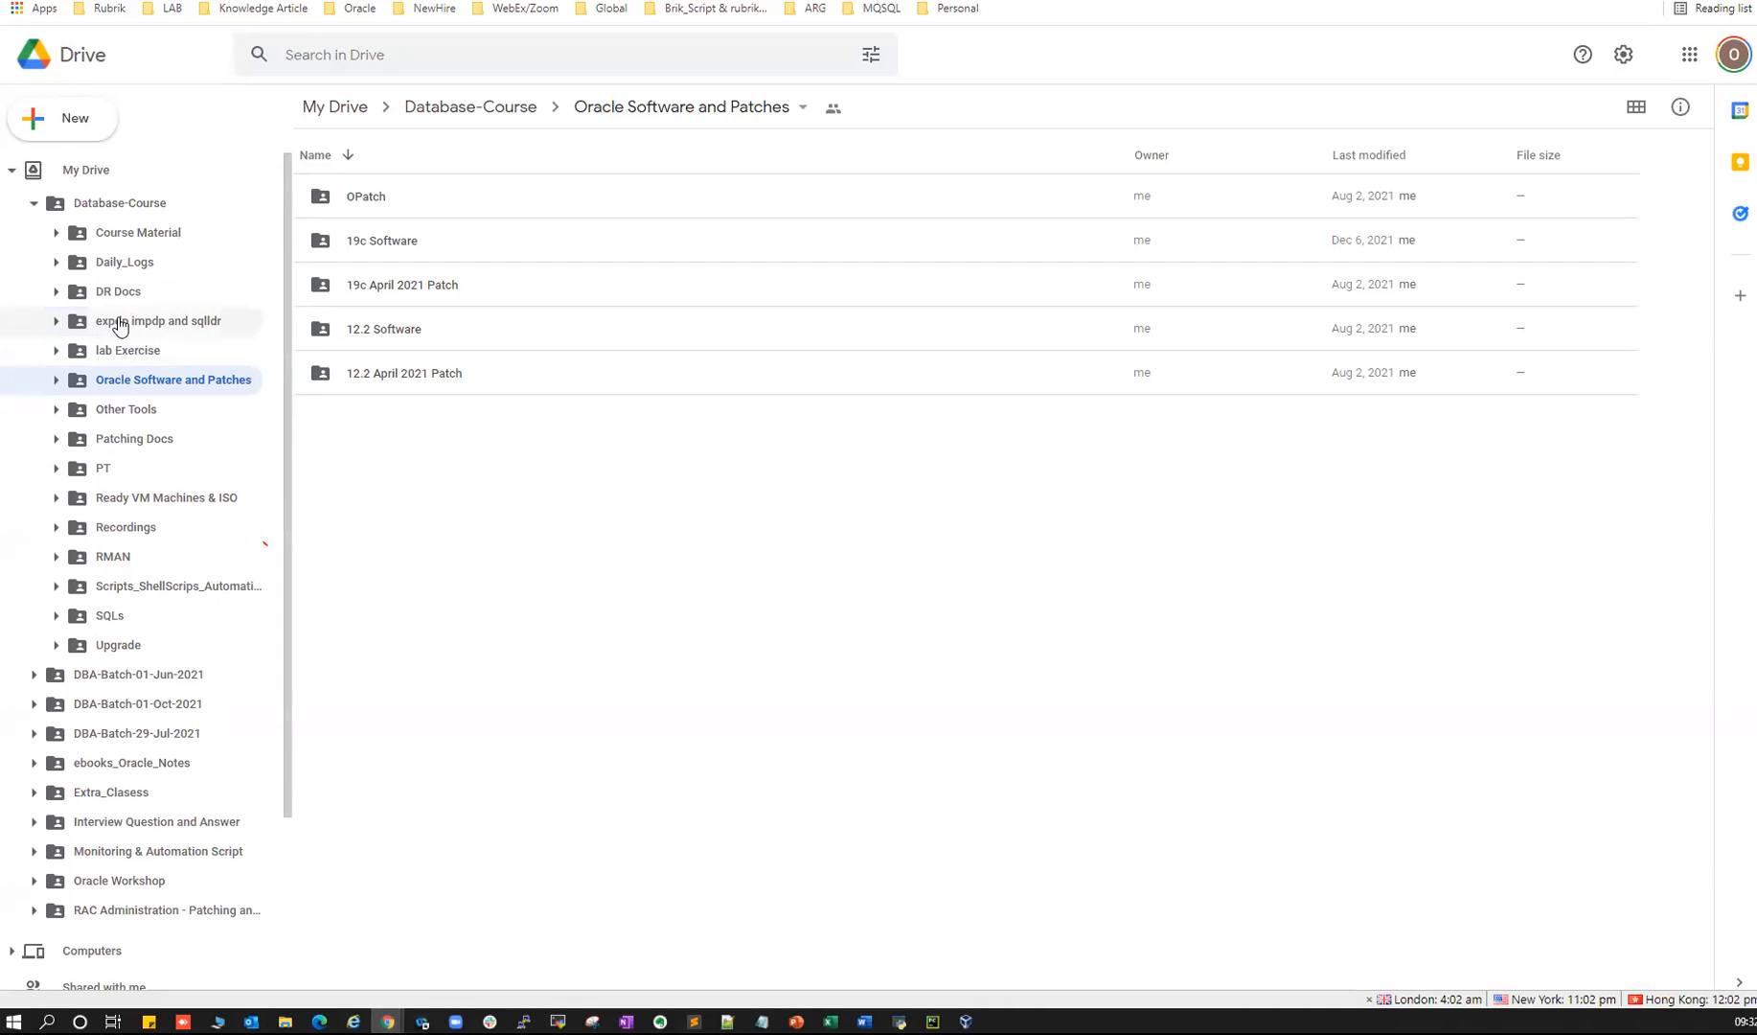
- Open the lab Exercise folder and select 1_Lab.txt
click(129, 352)
scroll(535, 624, down, 15)
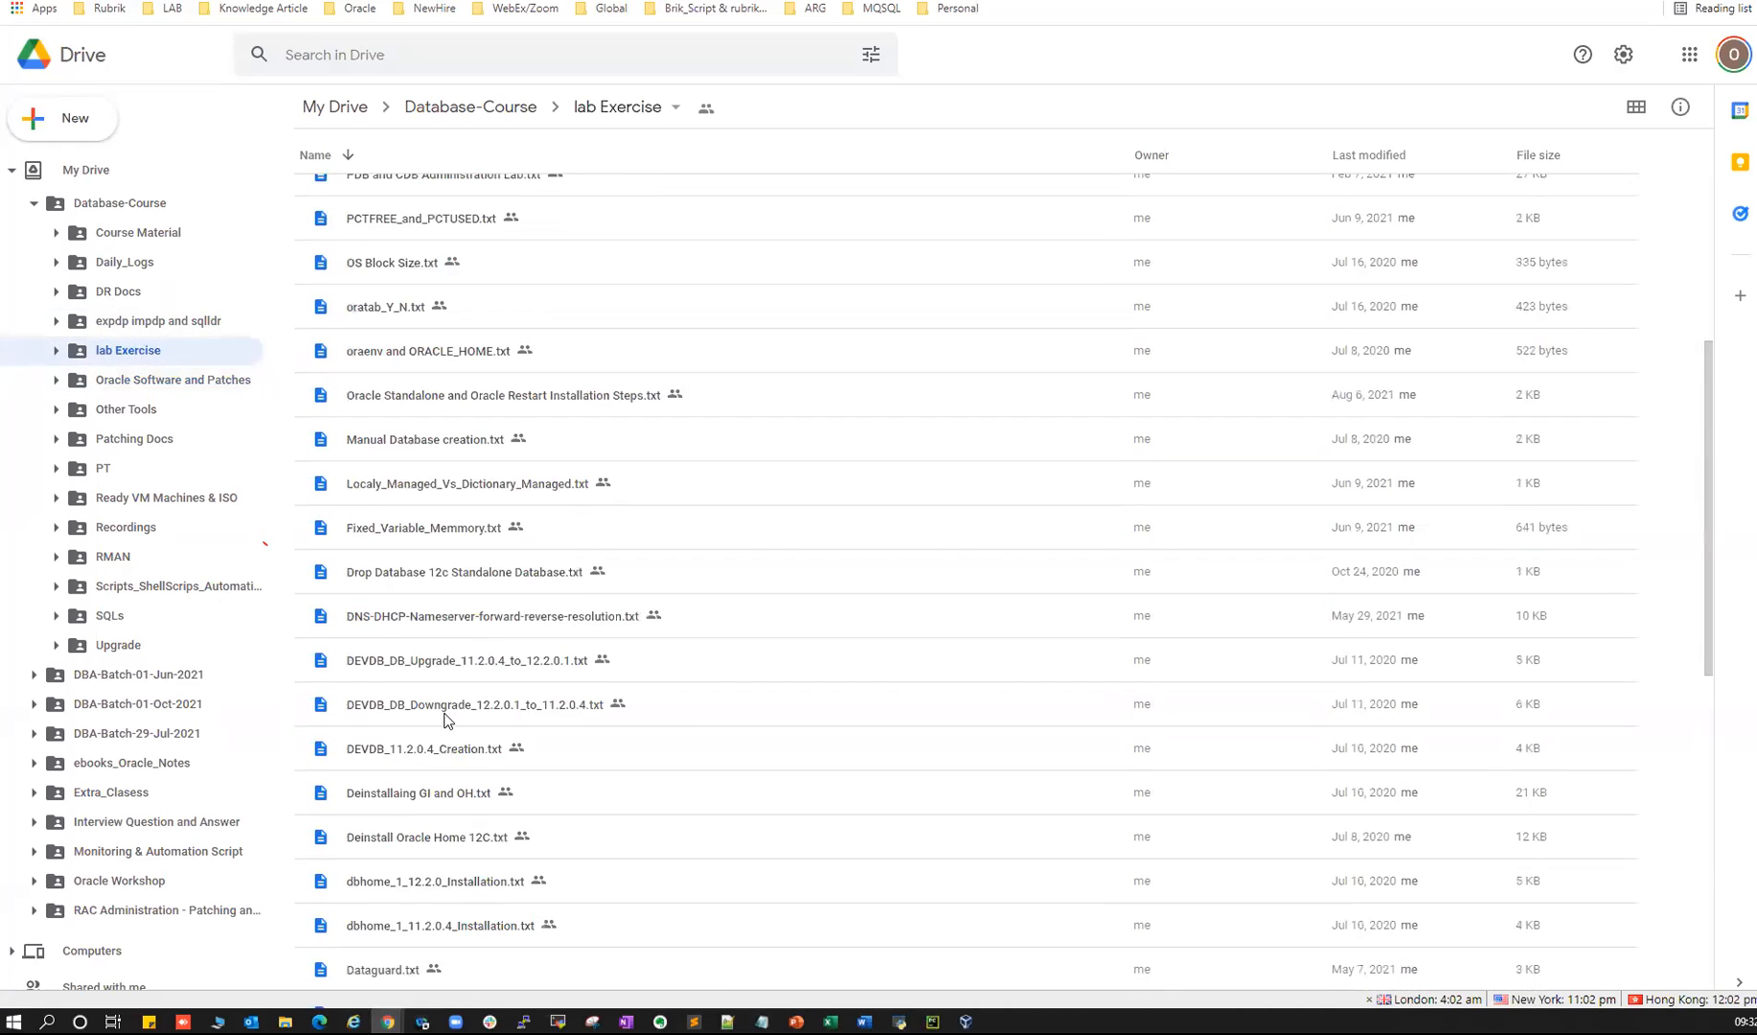
click(375, 944)
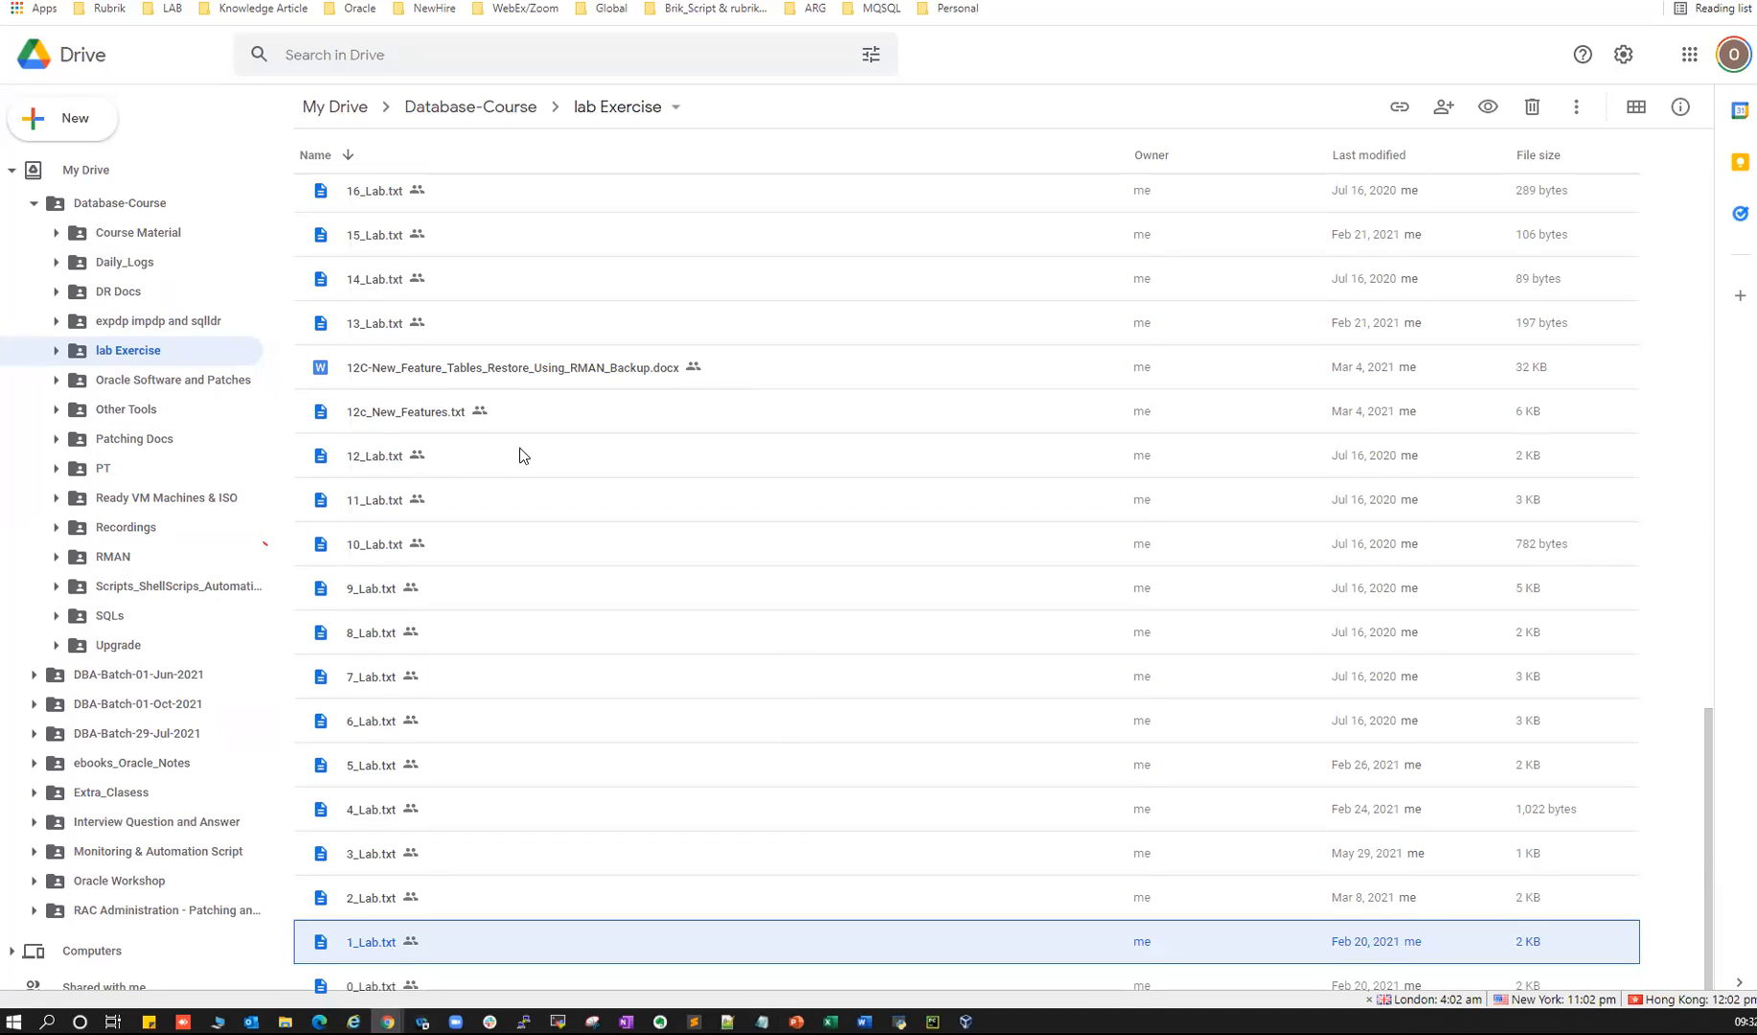
- Visit Patching Docs, Other Tools, PT and Ready VM Machines & ISO, ending in DBA-Batch-29-Jul-2021
click(129, 443)
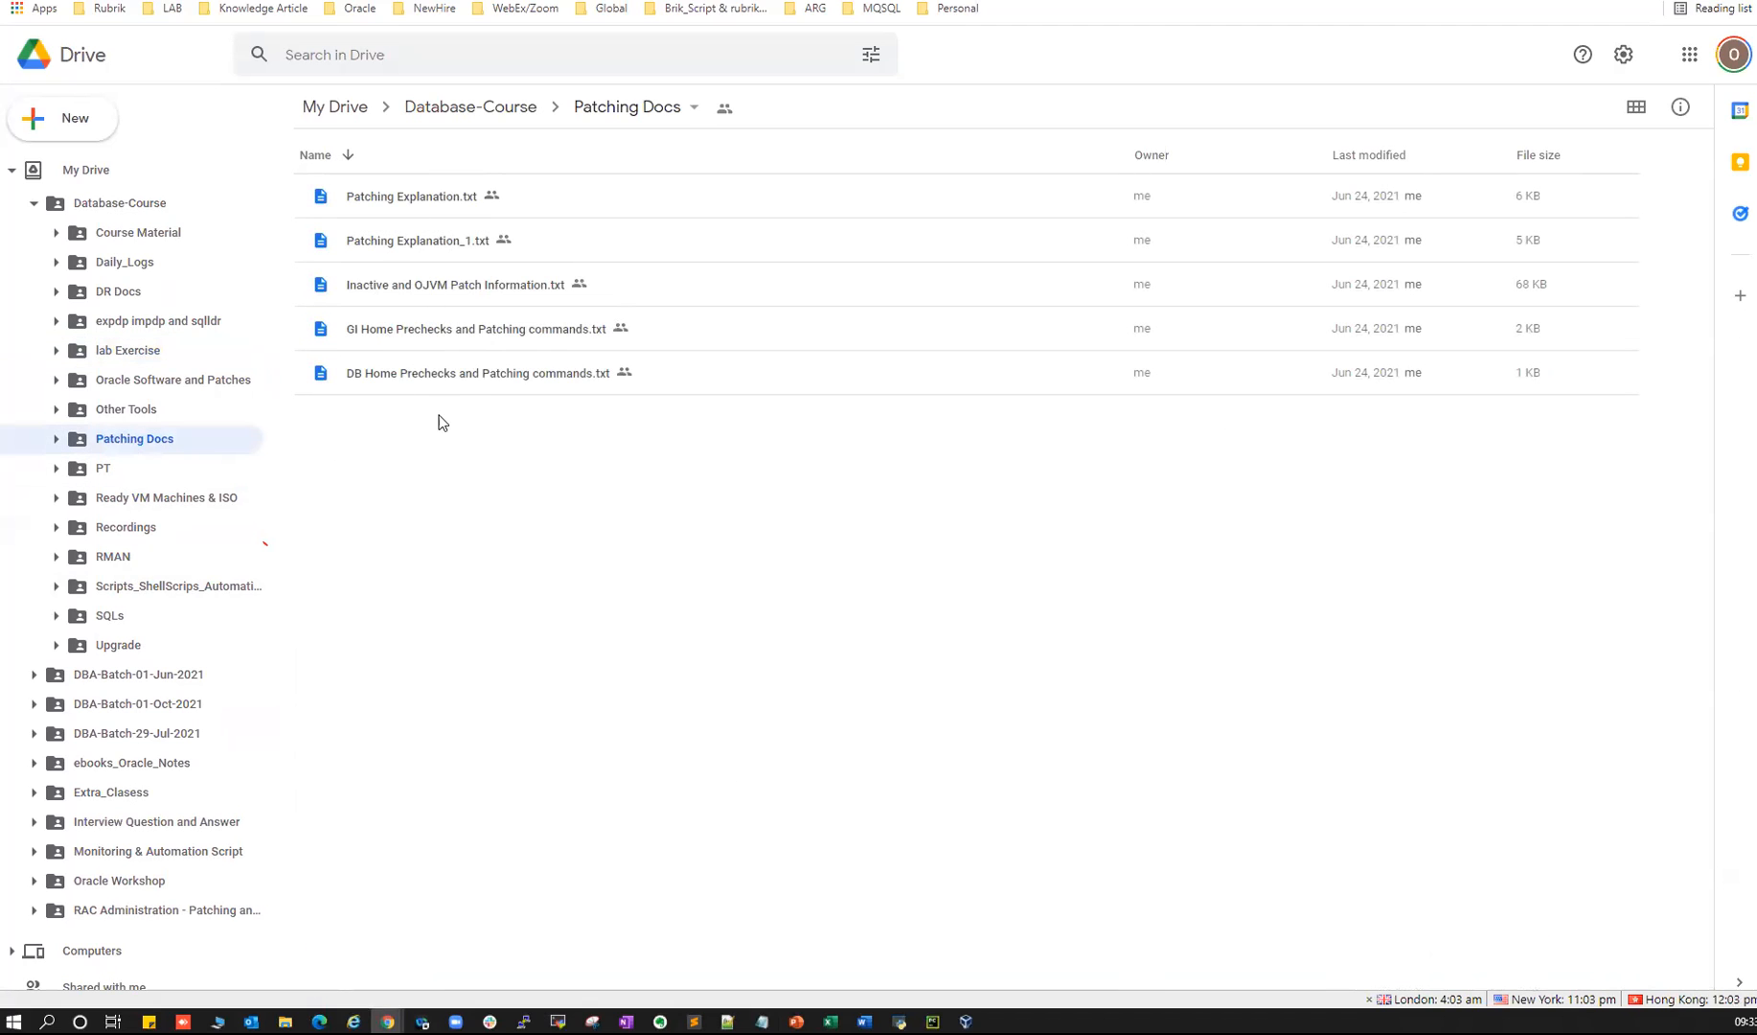
click(133, 420)
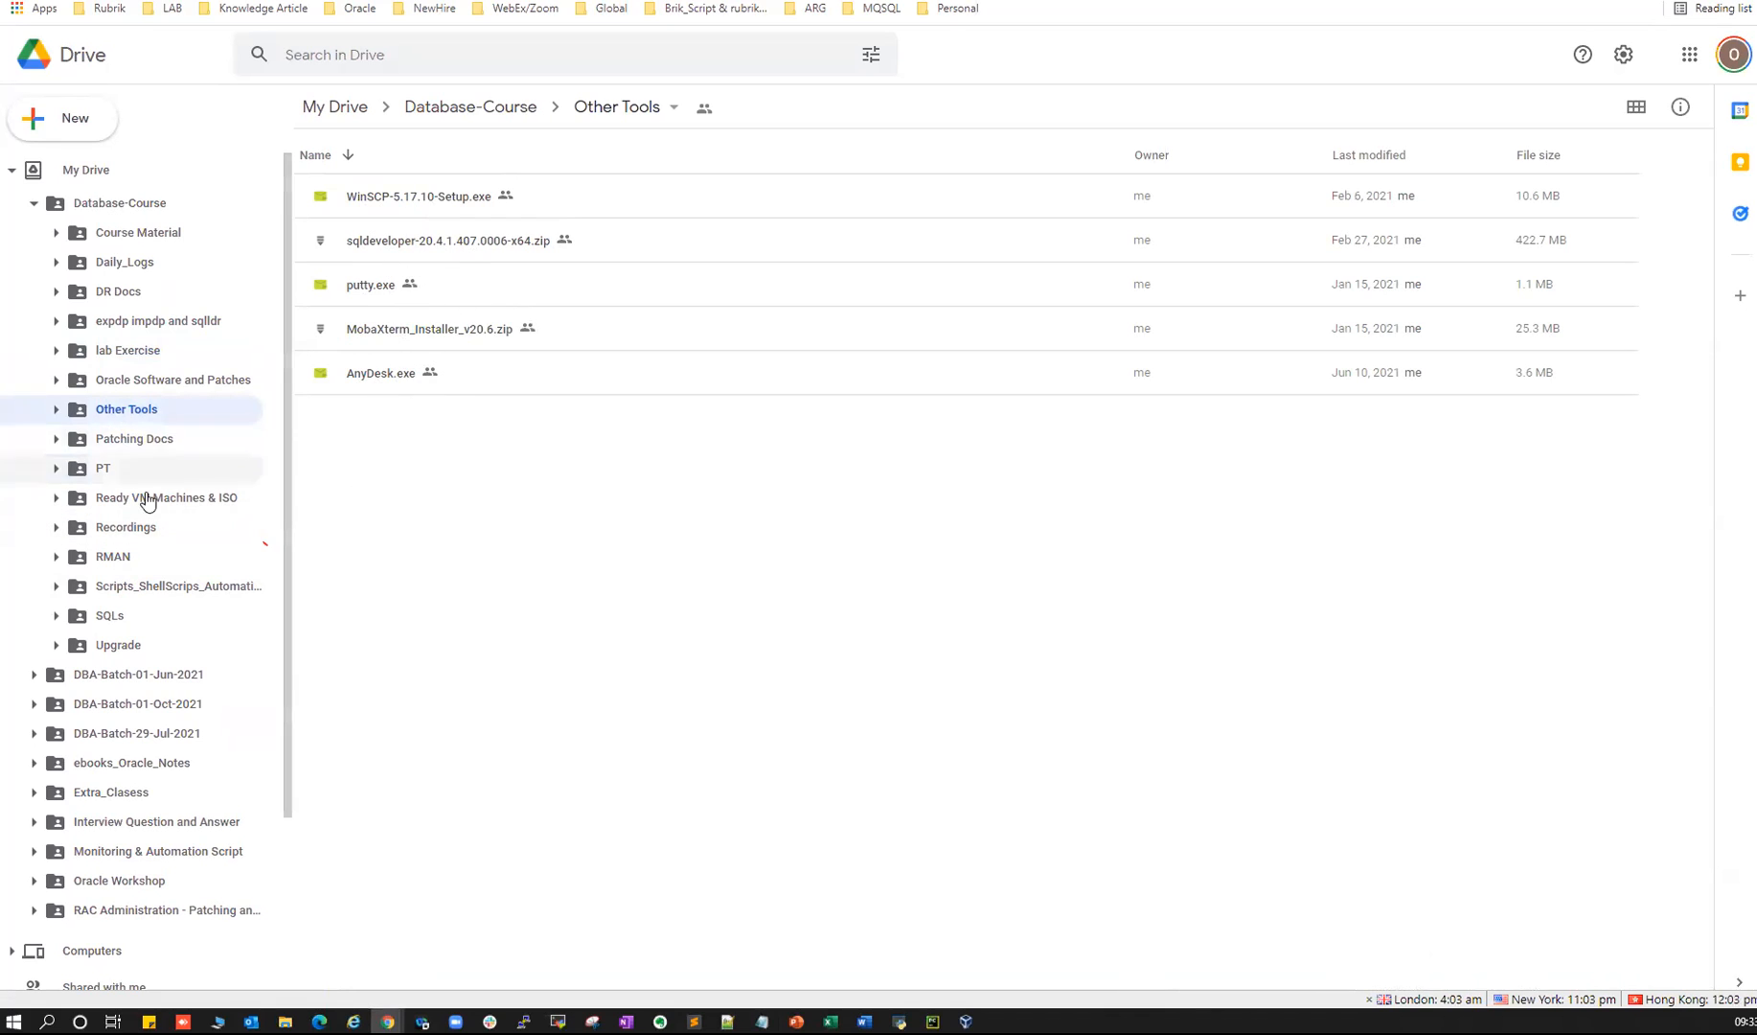
click(108, 469)
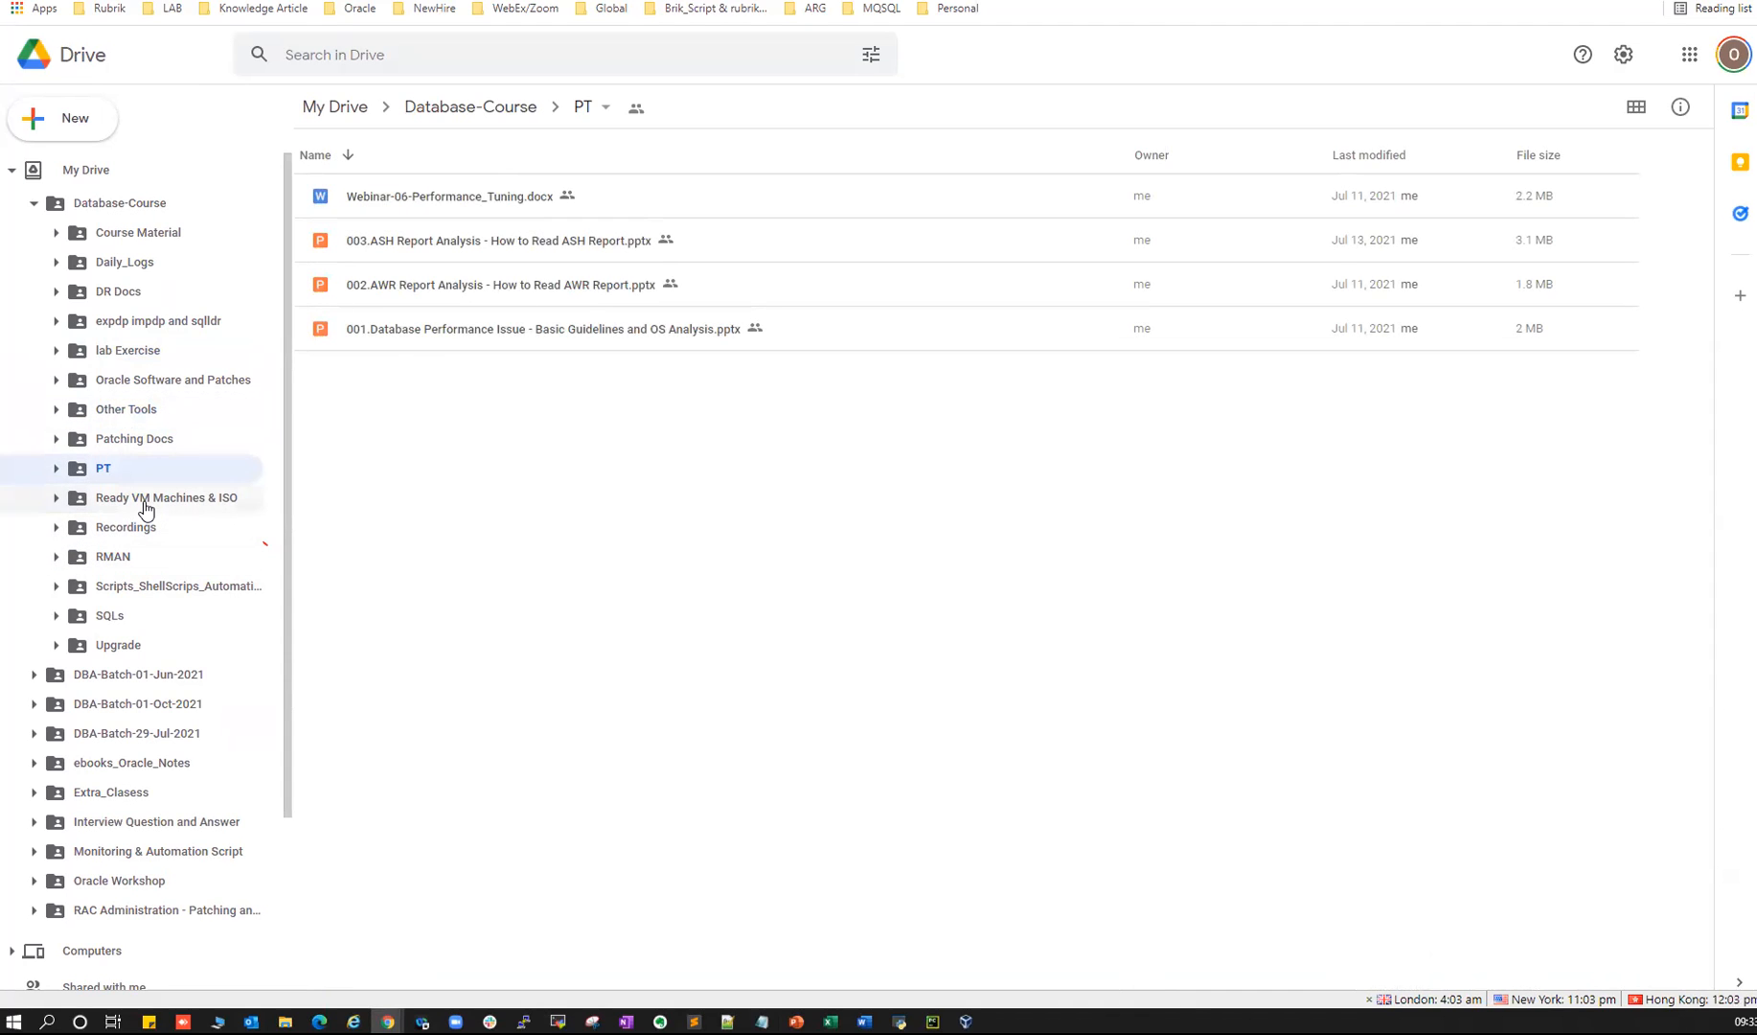
click(202, 507)
click(105, 735)
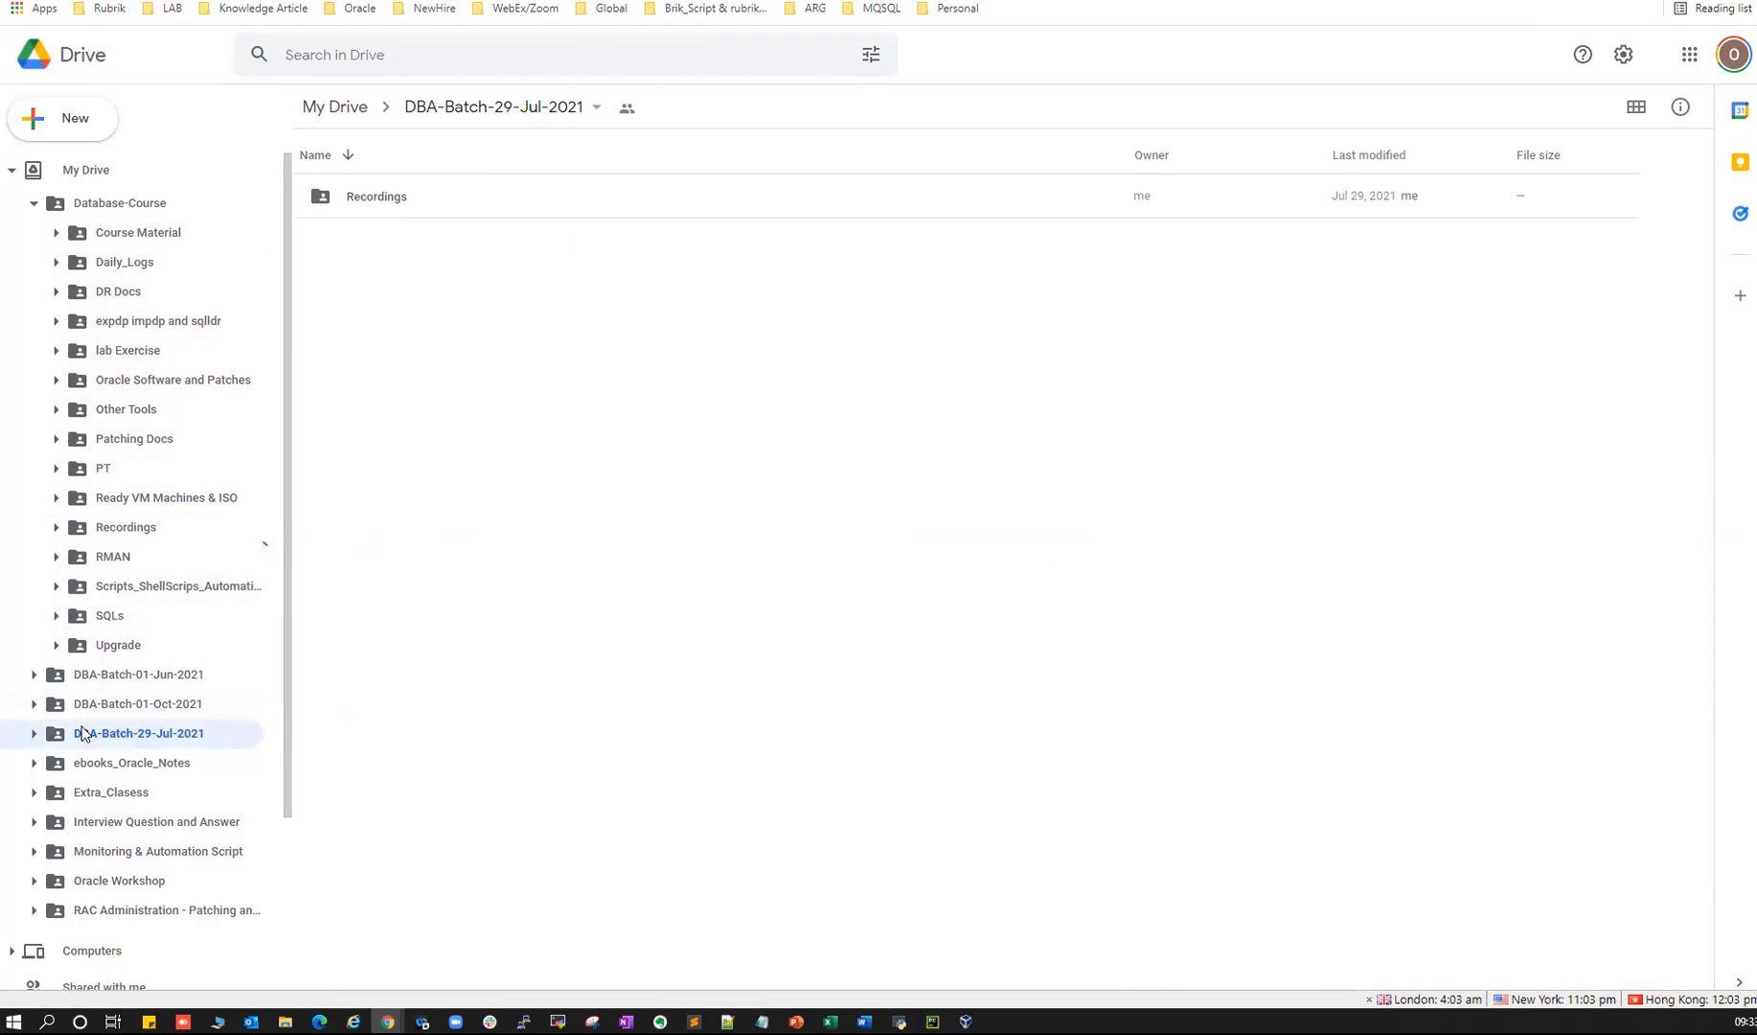
- Expand DBA-Batch-29-Jul-2021 and scroll through its Recordings folder
click(36, 735)
click(110, 762)
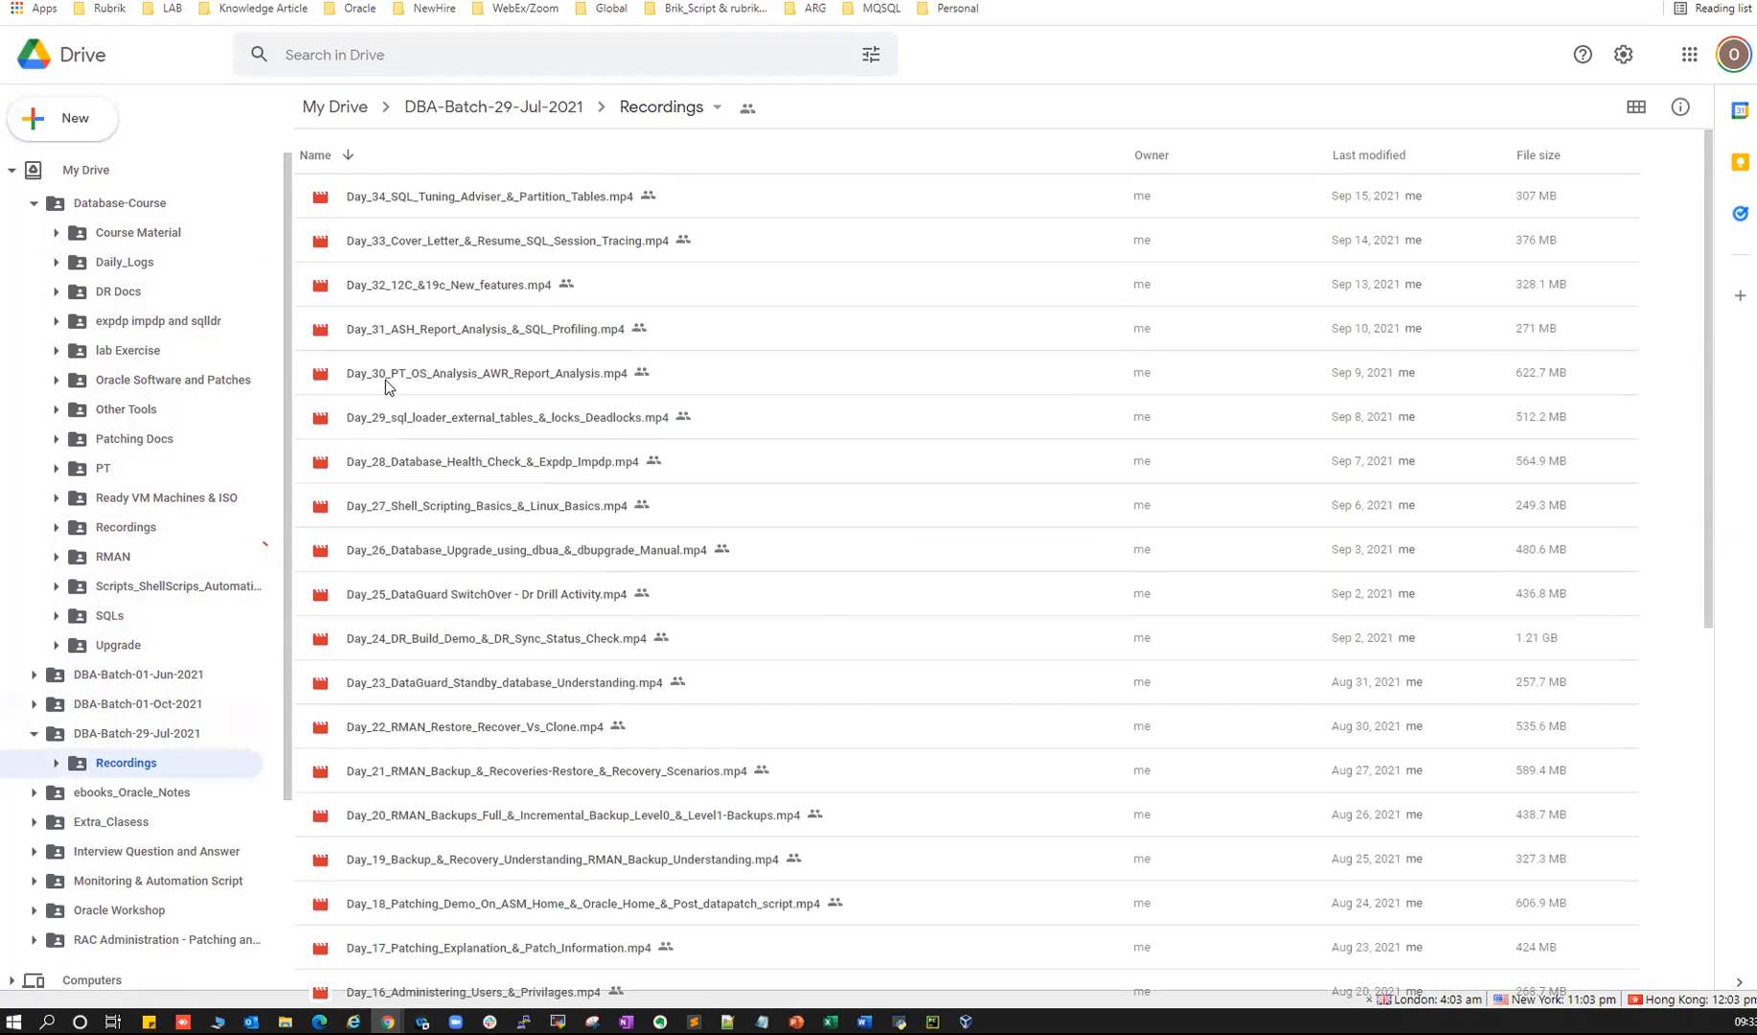
scroll(451, 421, down, 5)
scroll(451, 422, down, 3)
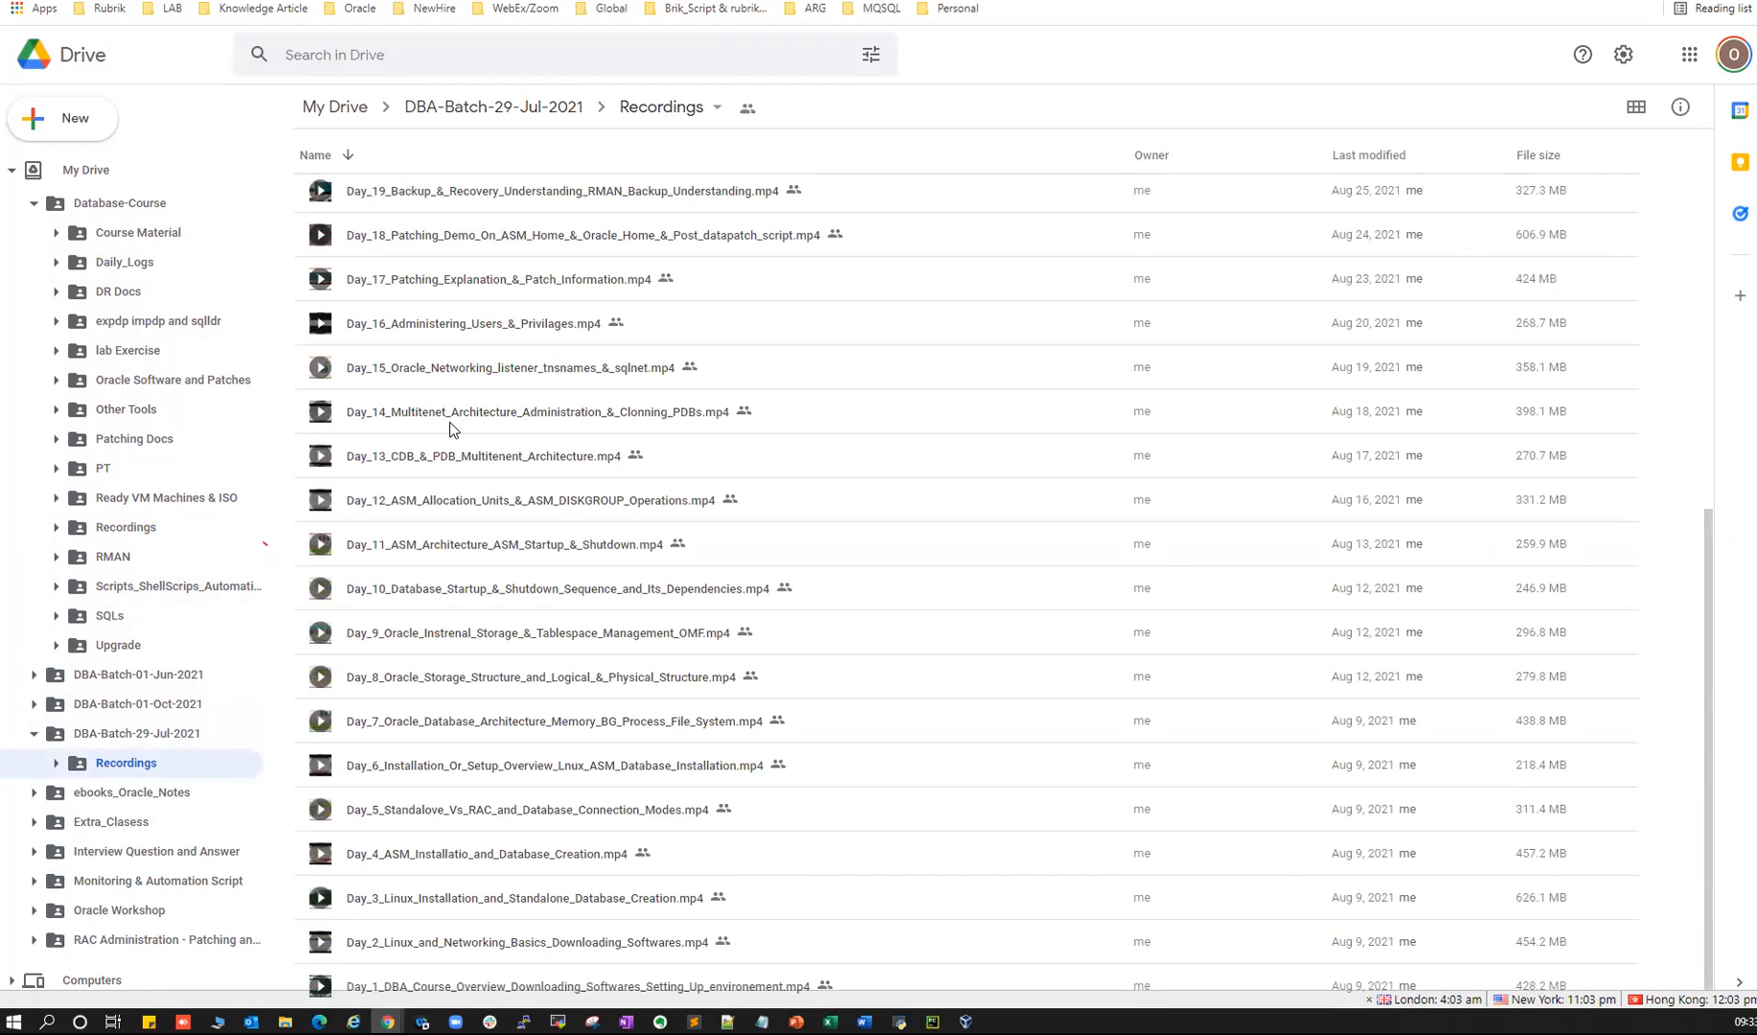
scroll(143, 479, down, 3)
- Open ebooks_Oracle_Notes > Oracle DBA and select the 6.1 - Oracle Practical code Book.pdf row
click(131, 519)
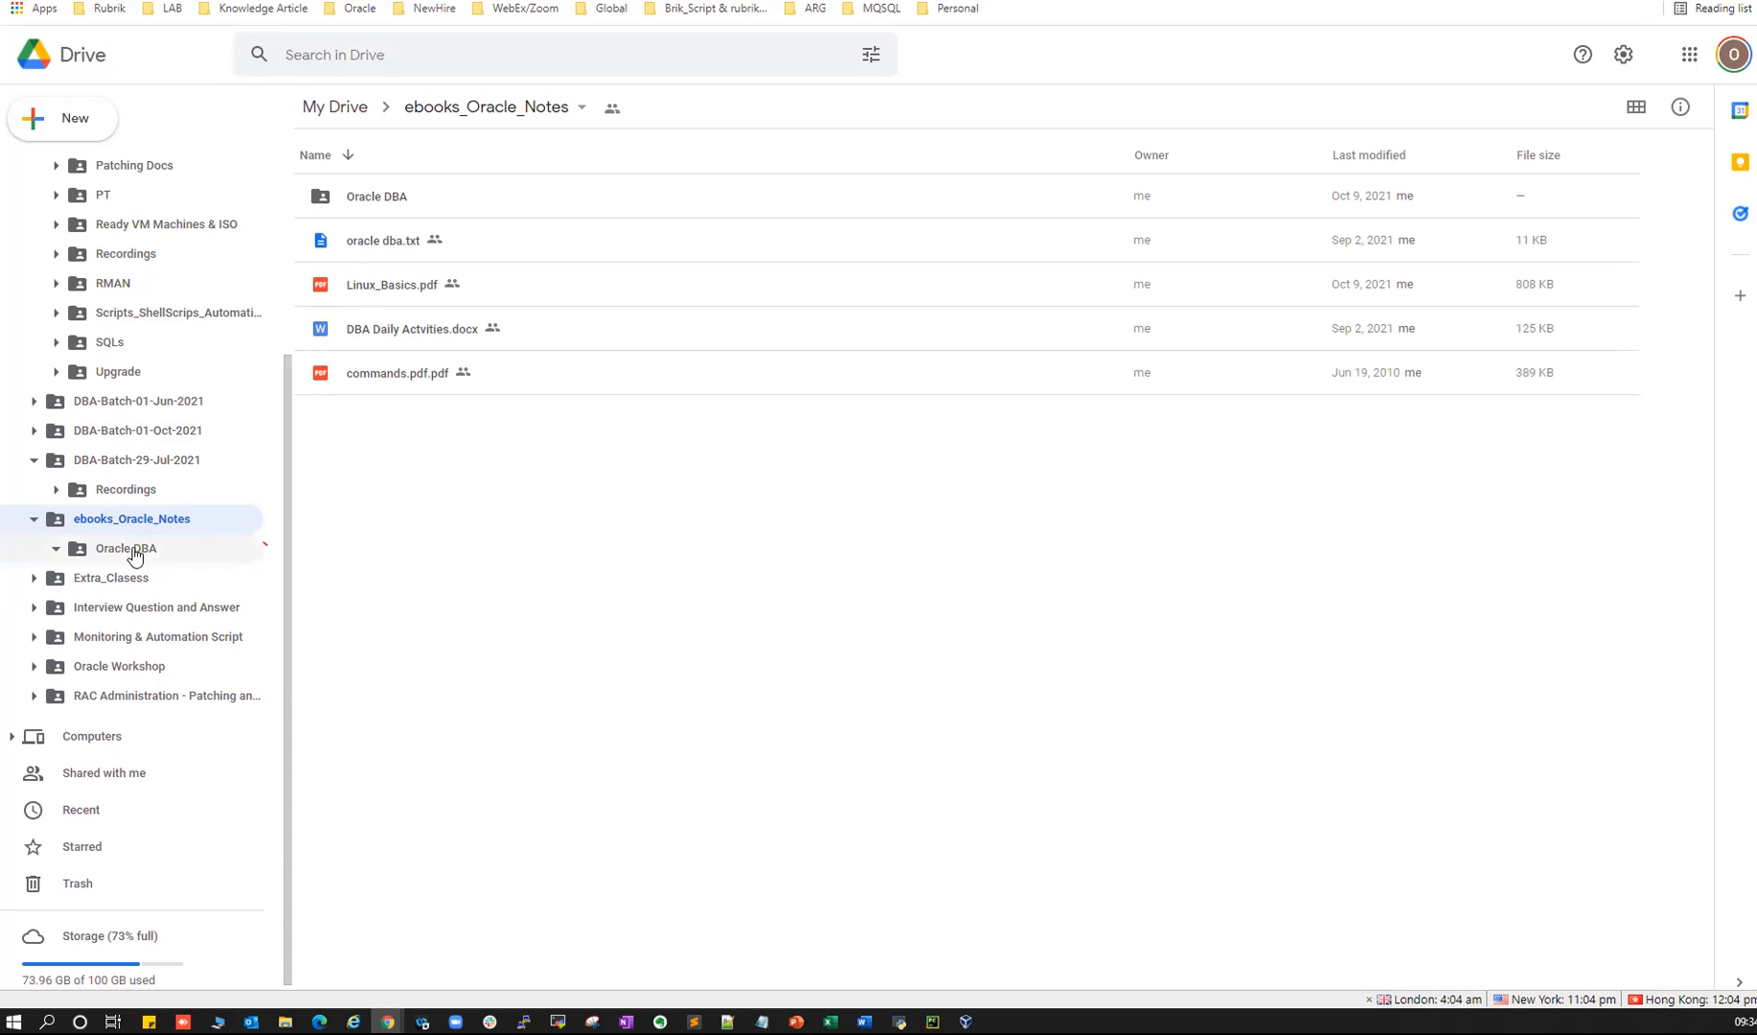
click(135, 555)
scroll(431, 372, down, 1)
scroll(419, 590, up, 1)
scroll(435, 473, down, 1)
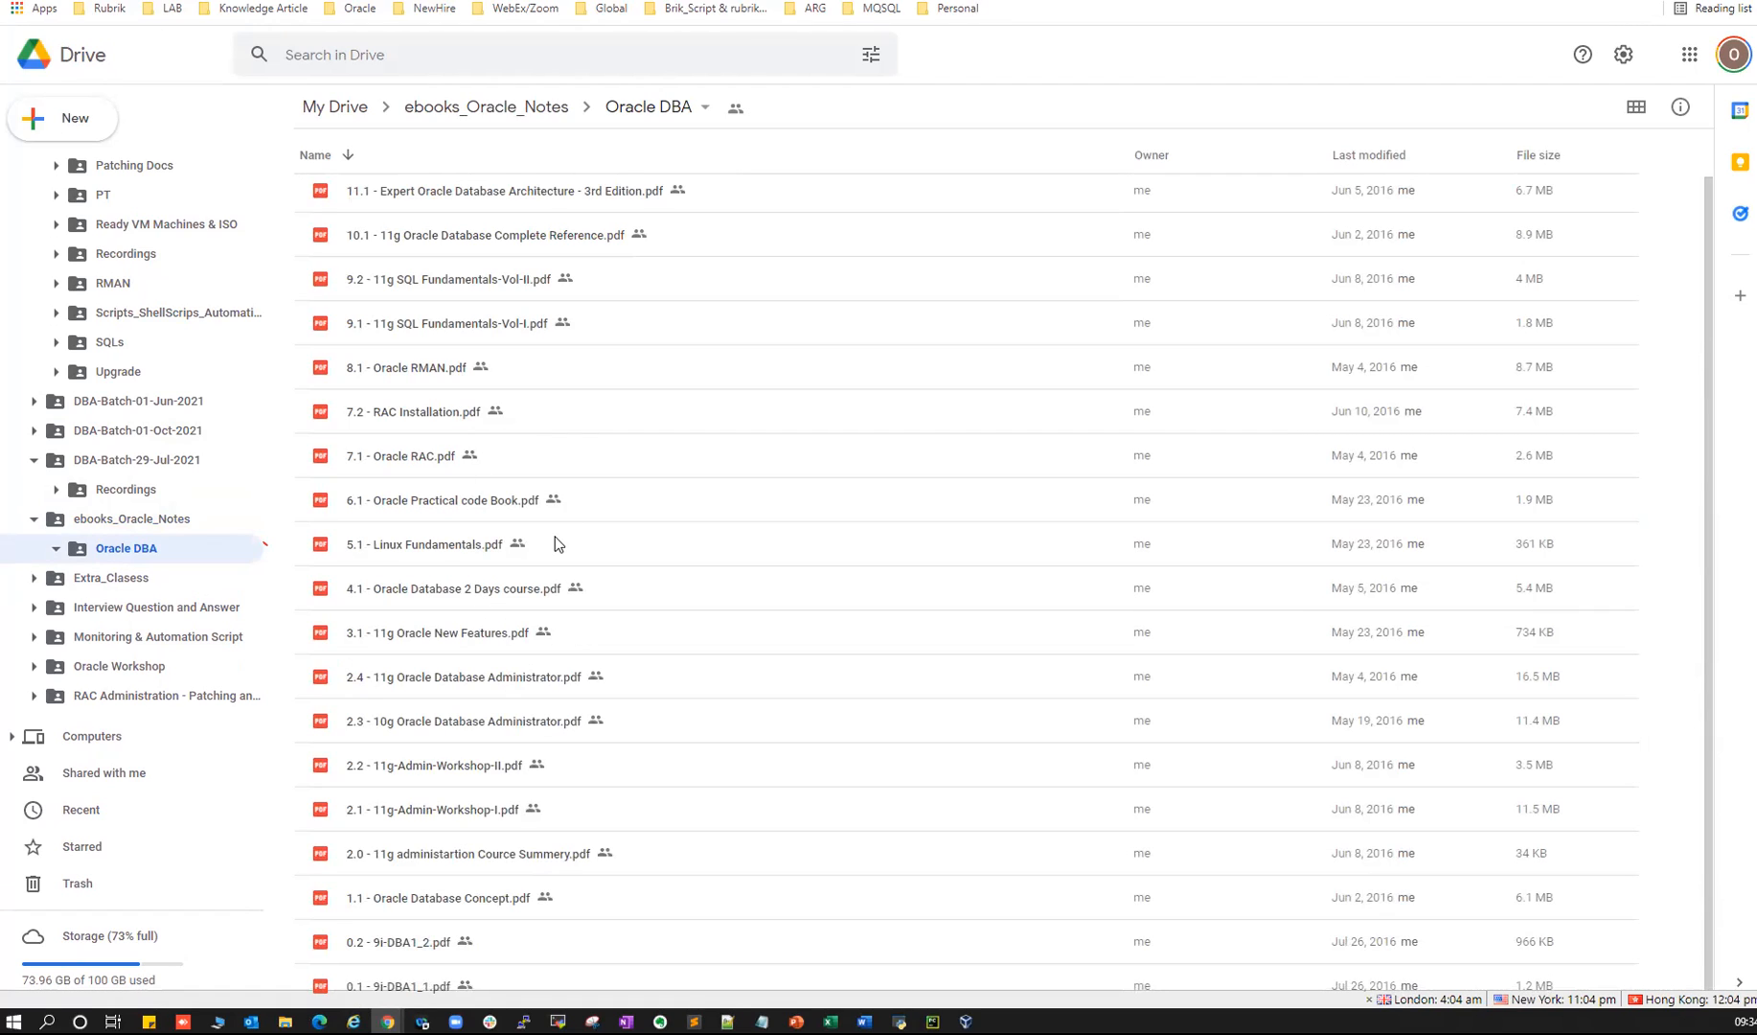
click(422, 551)
click(404, 502)
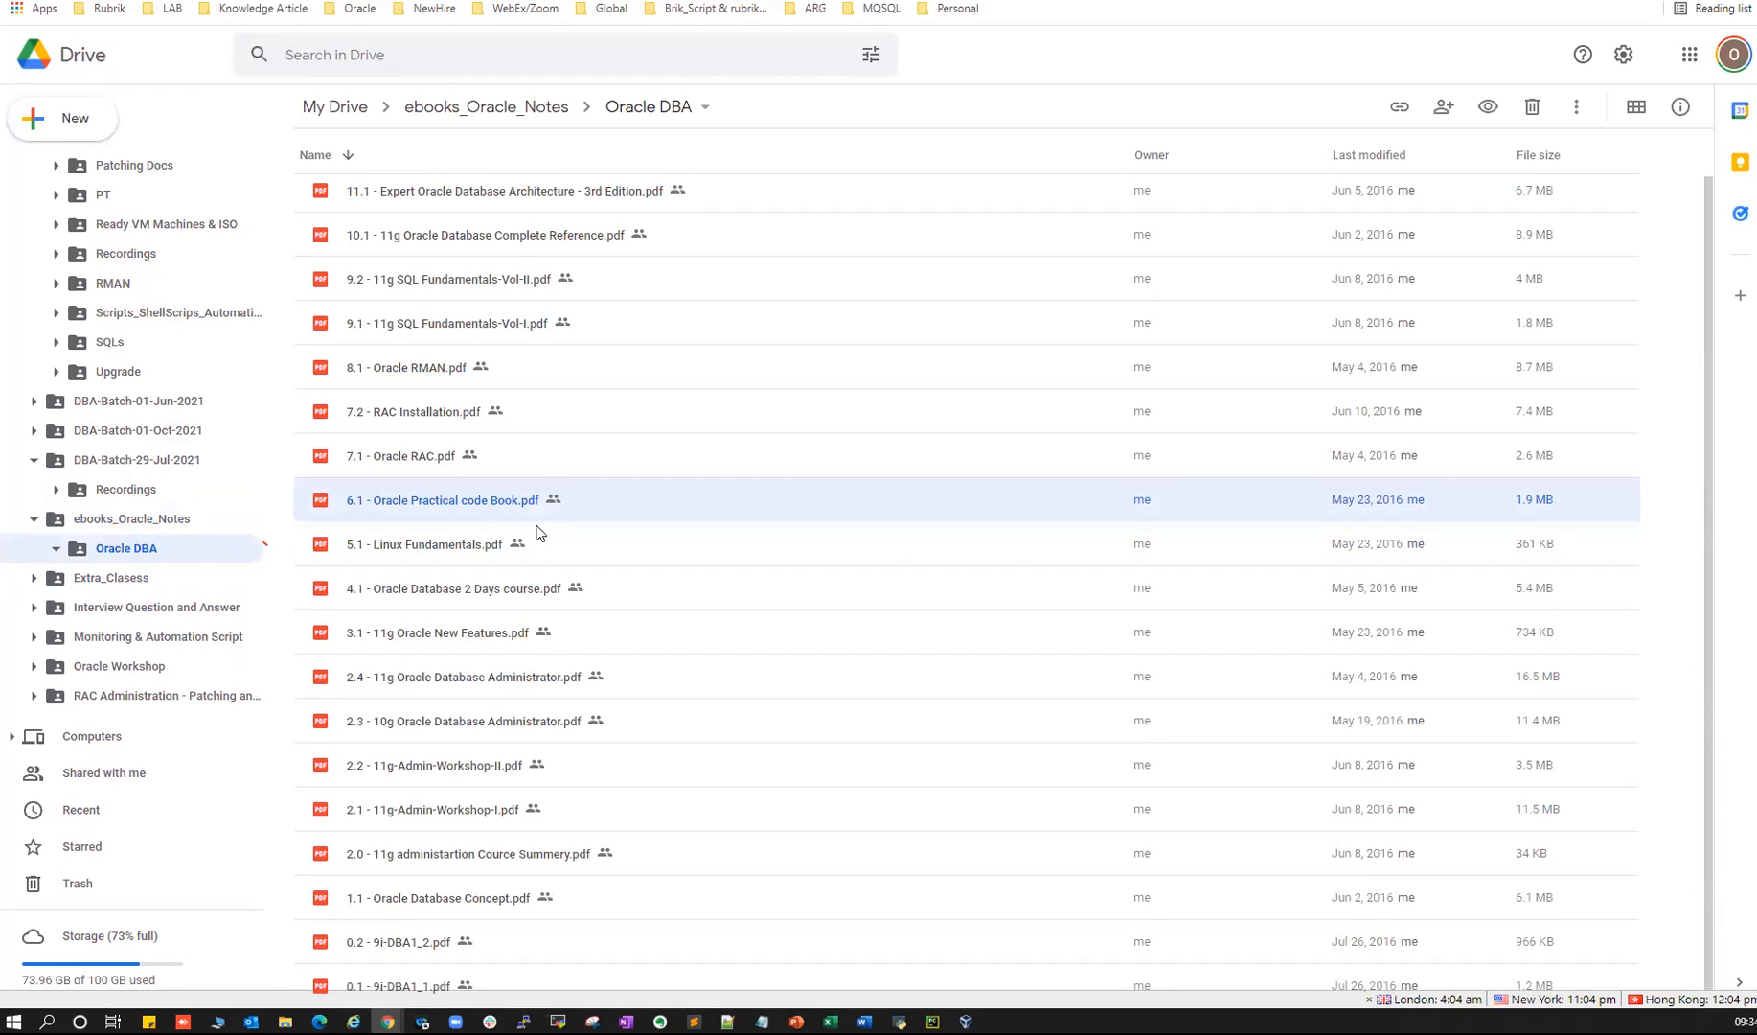
- Preview the 6.1 PDF's SGA query code, close it, and open the Extra_Clasess folder
double_click(427, 502)
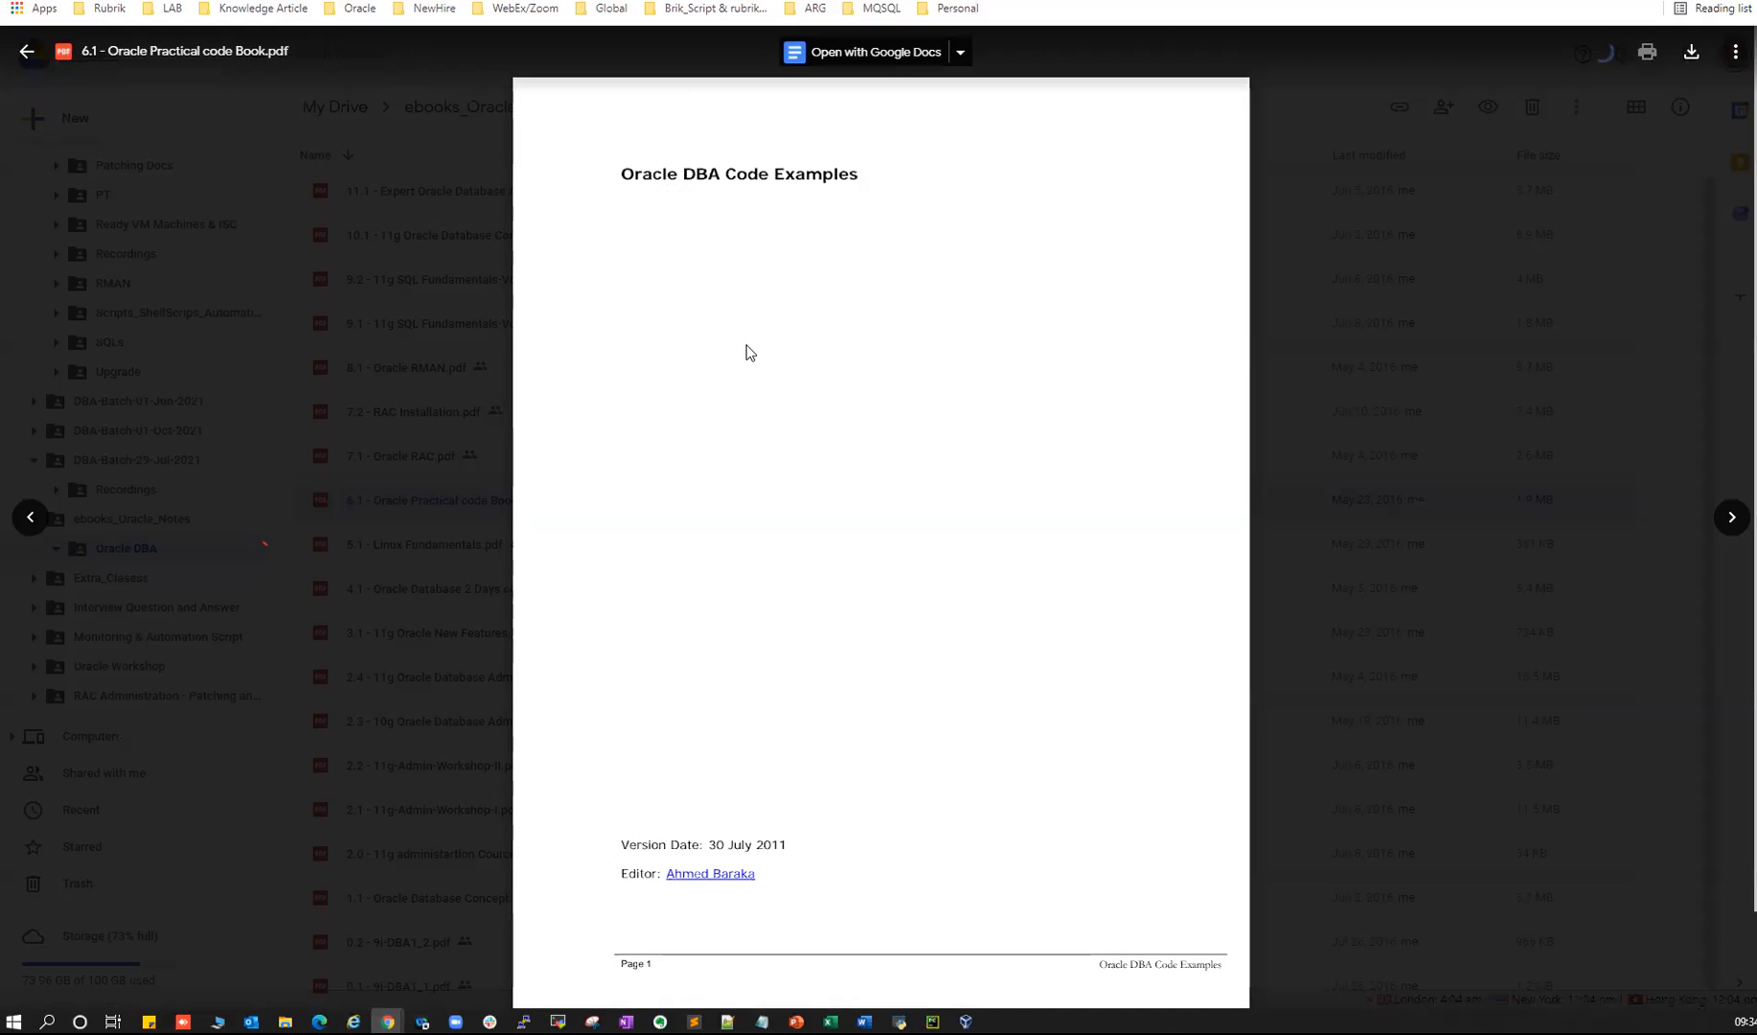
scroll(1227, 463, down, 20)
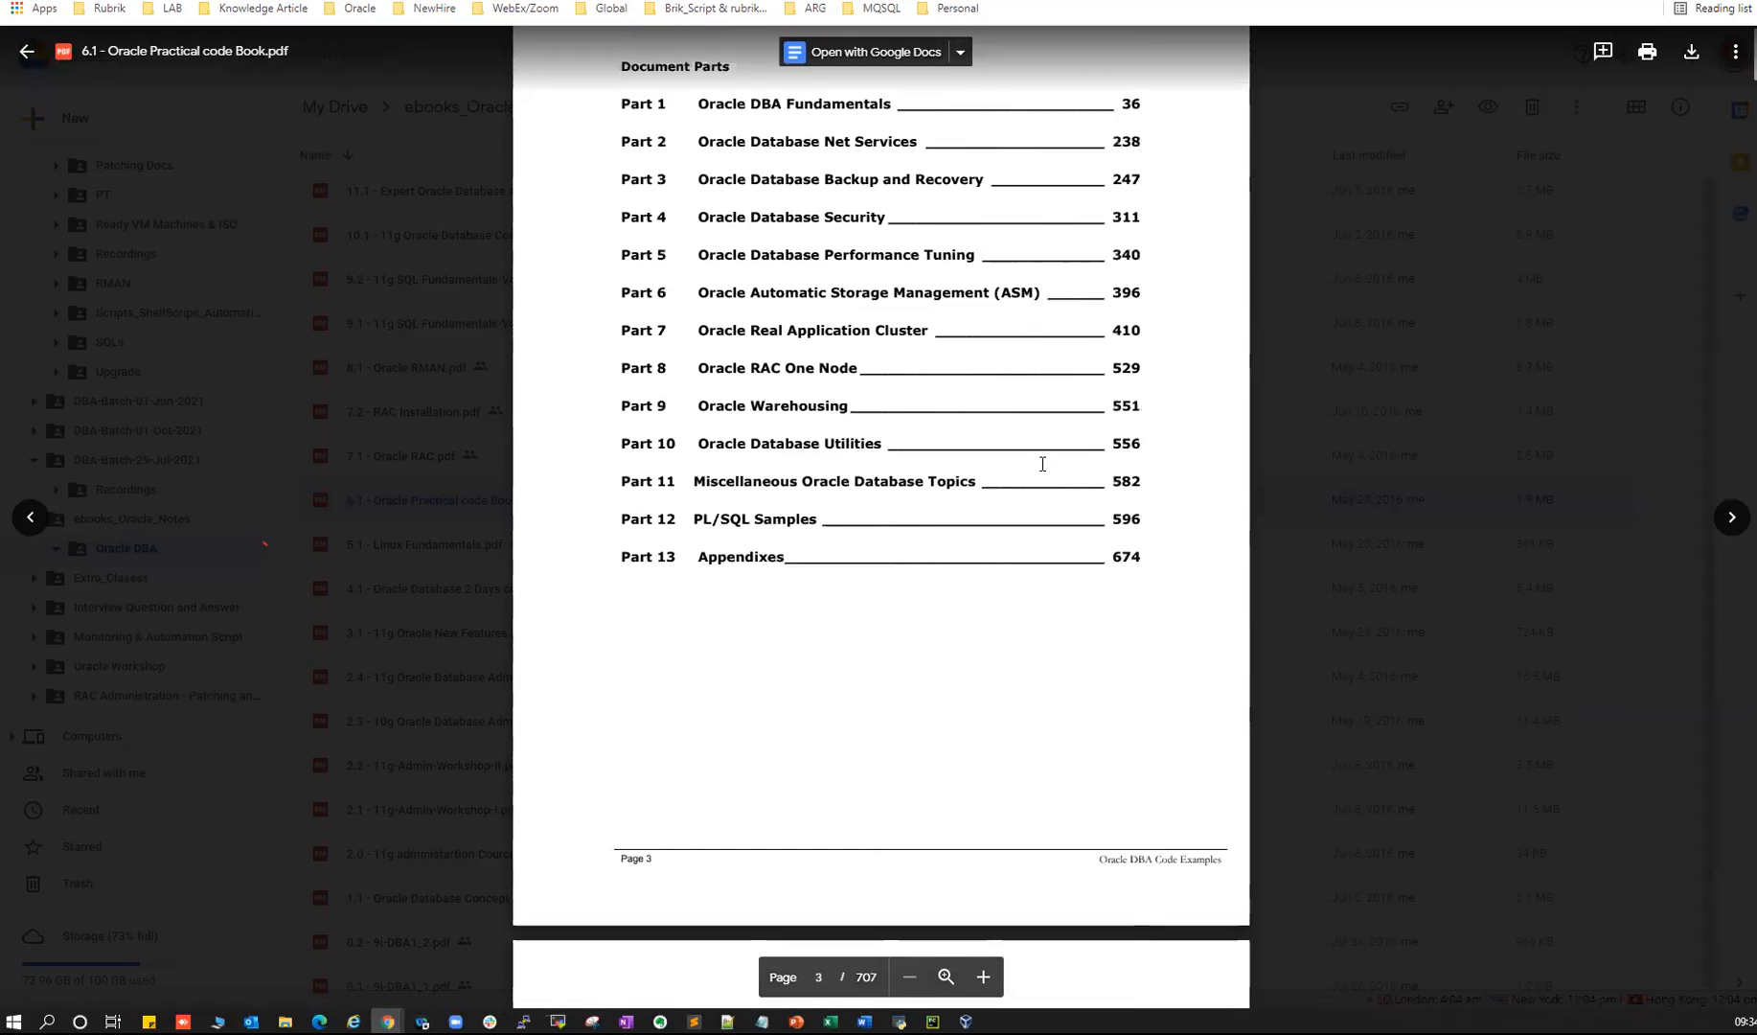
scroll(926, 509, down, 14)
click(729, 372)
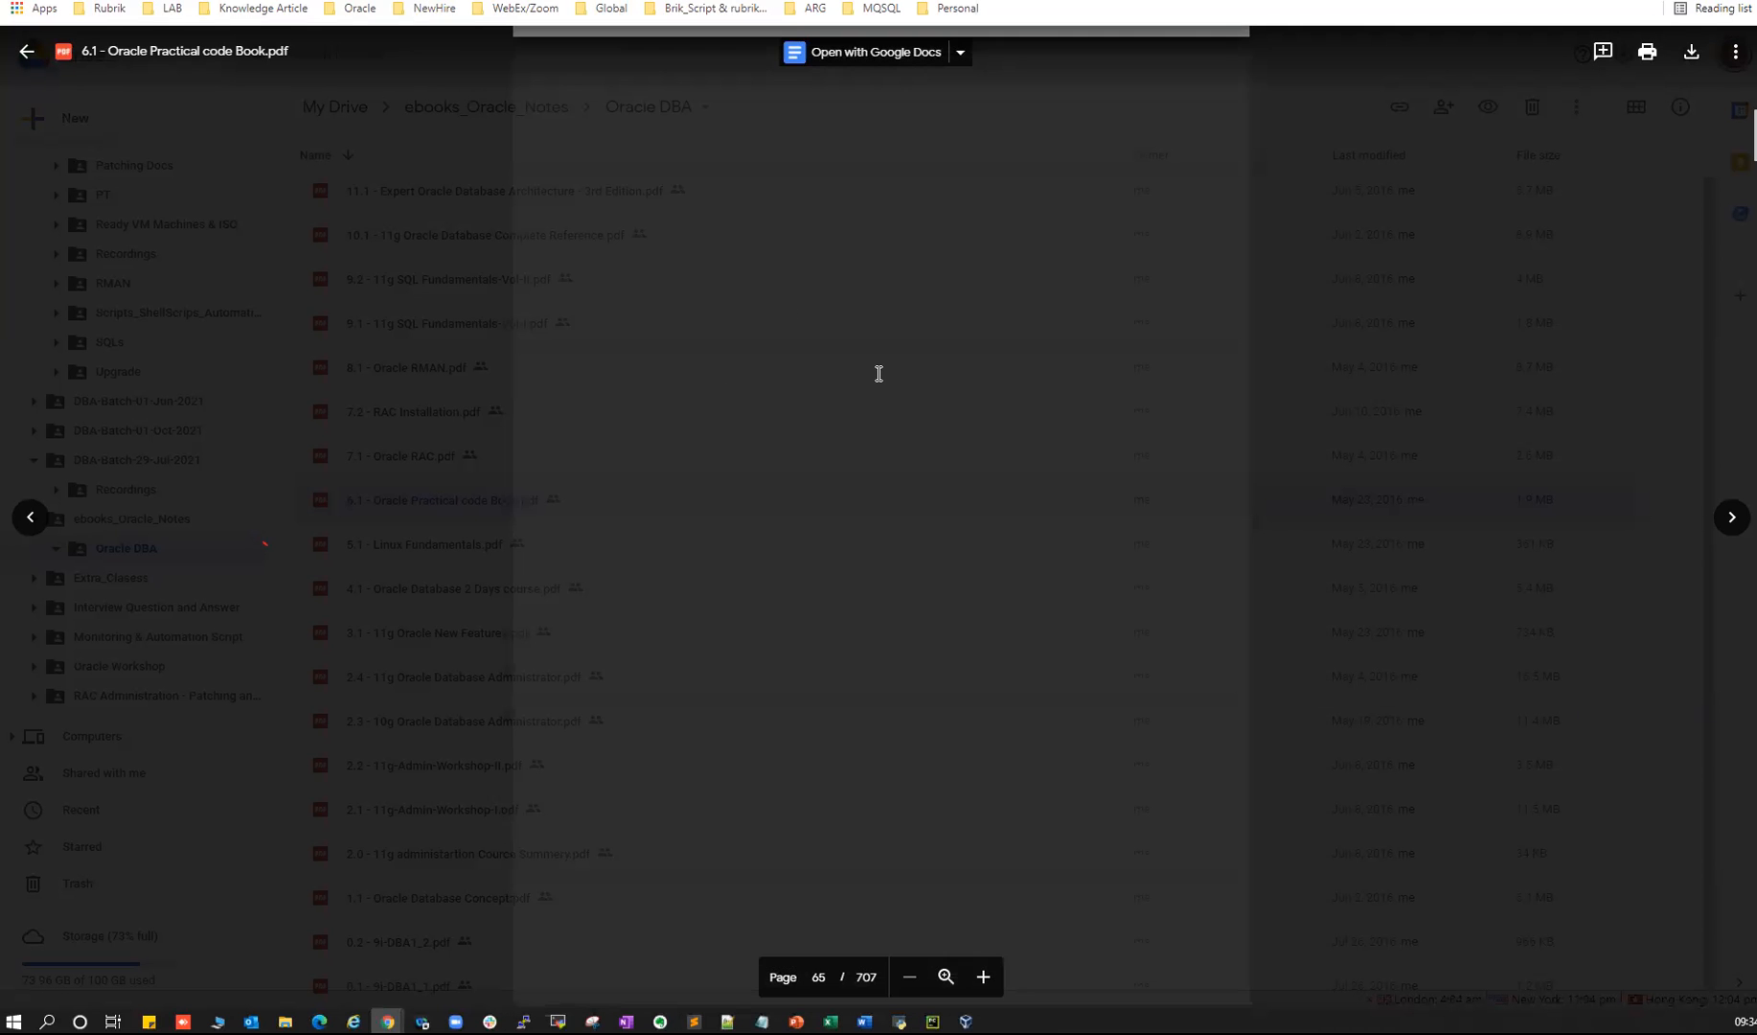
drag(624, 165, 774, 539)
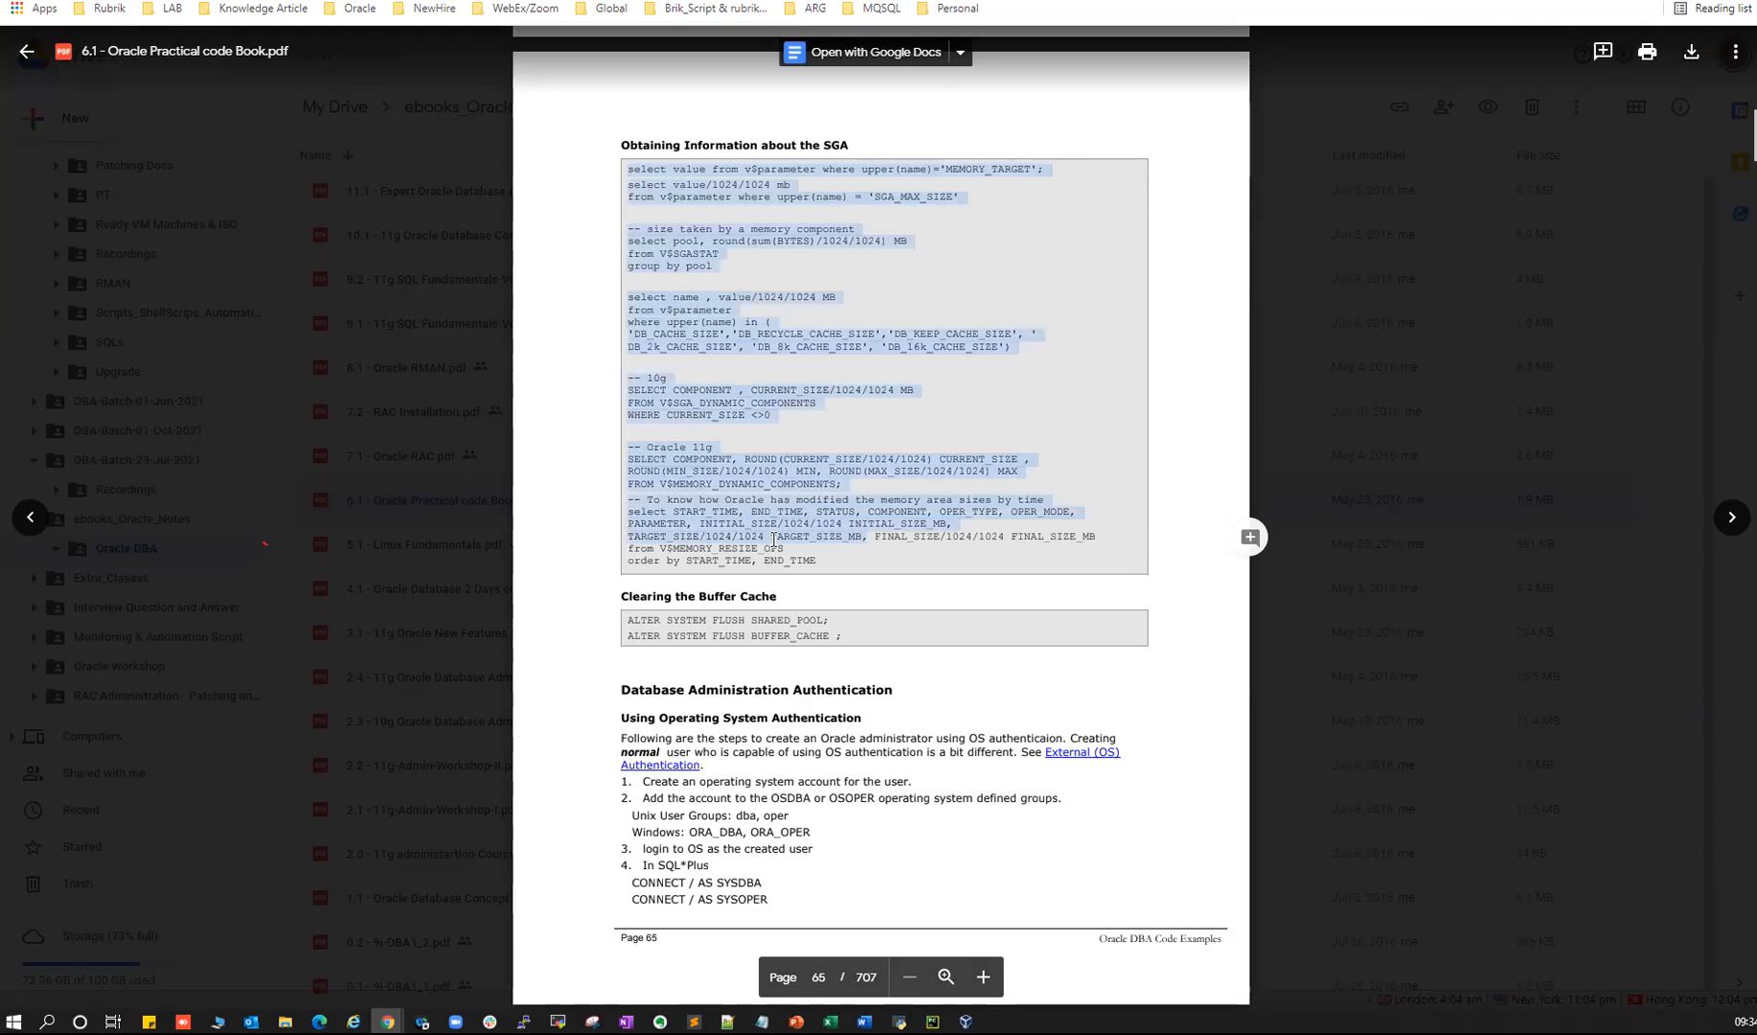
click(27, 52)
click(111, 578)
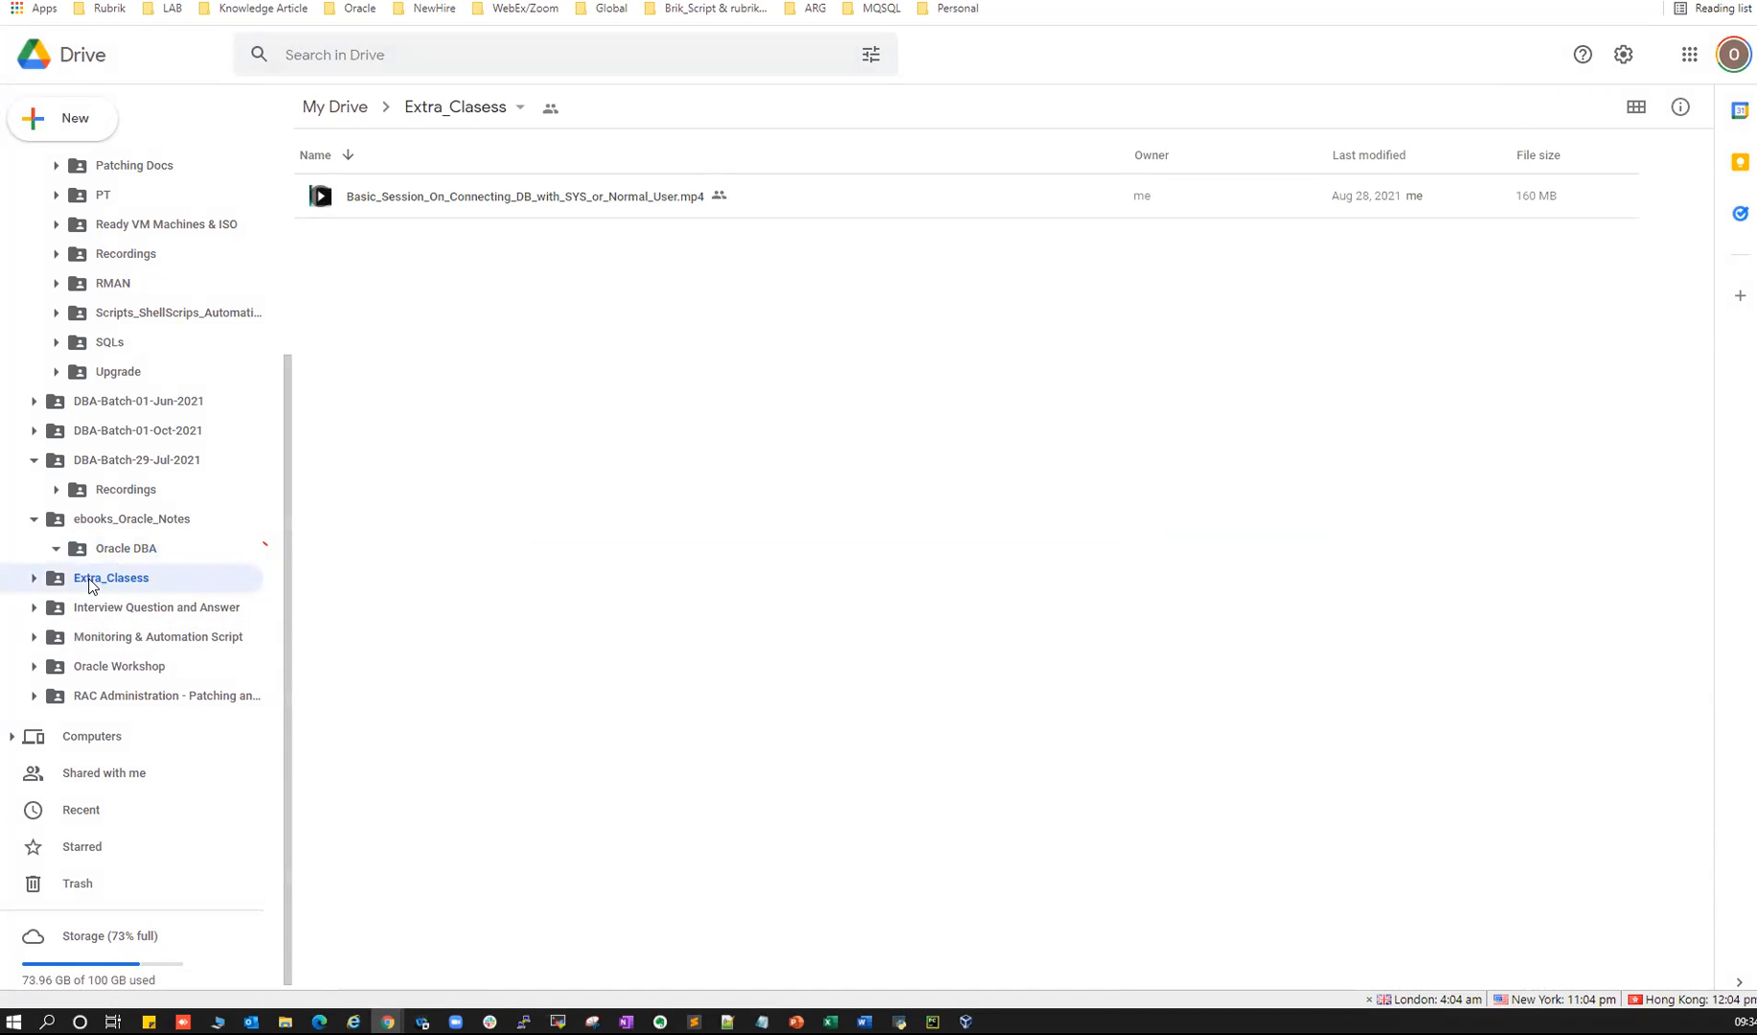
- Open Interview Question and Answer > Monitoring & Automation Script and scroll through its .sql scripts like mview.sql and monitor.sql
click(120, 609)
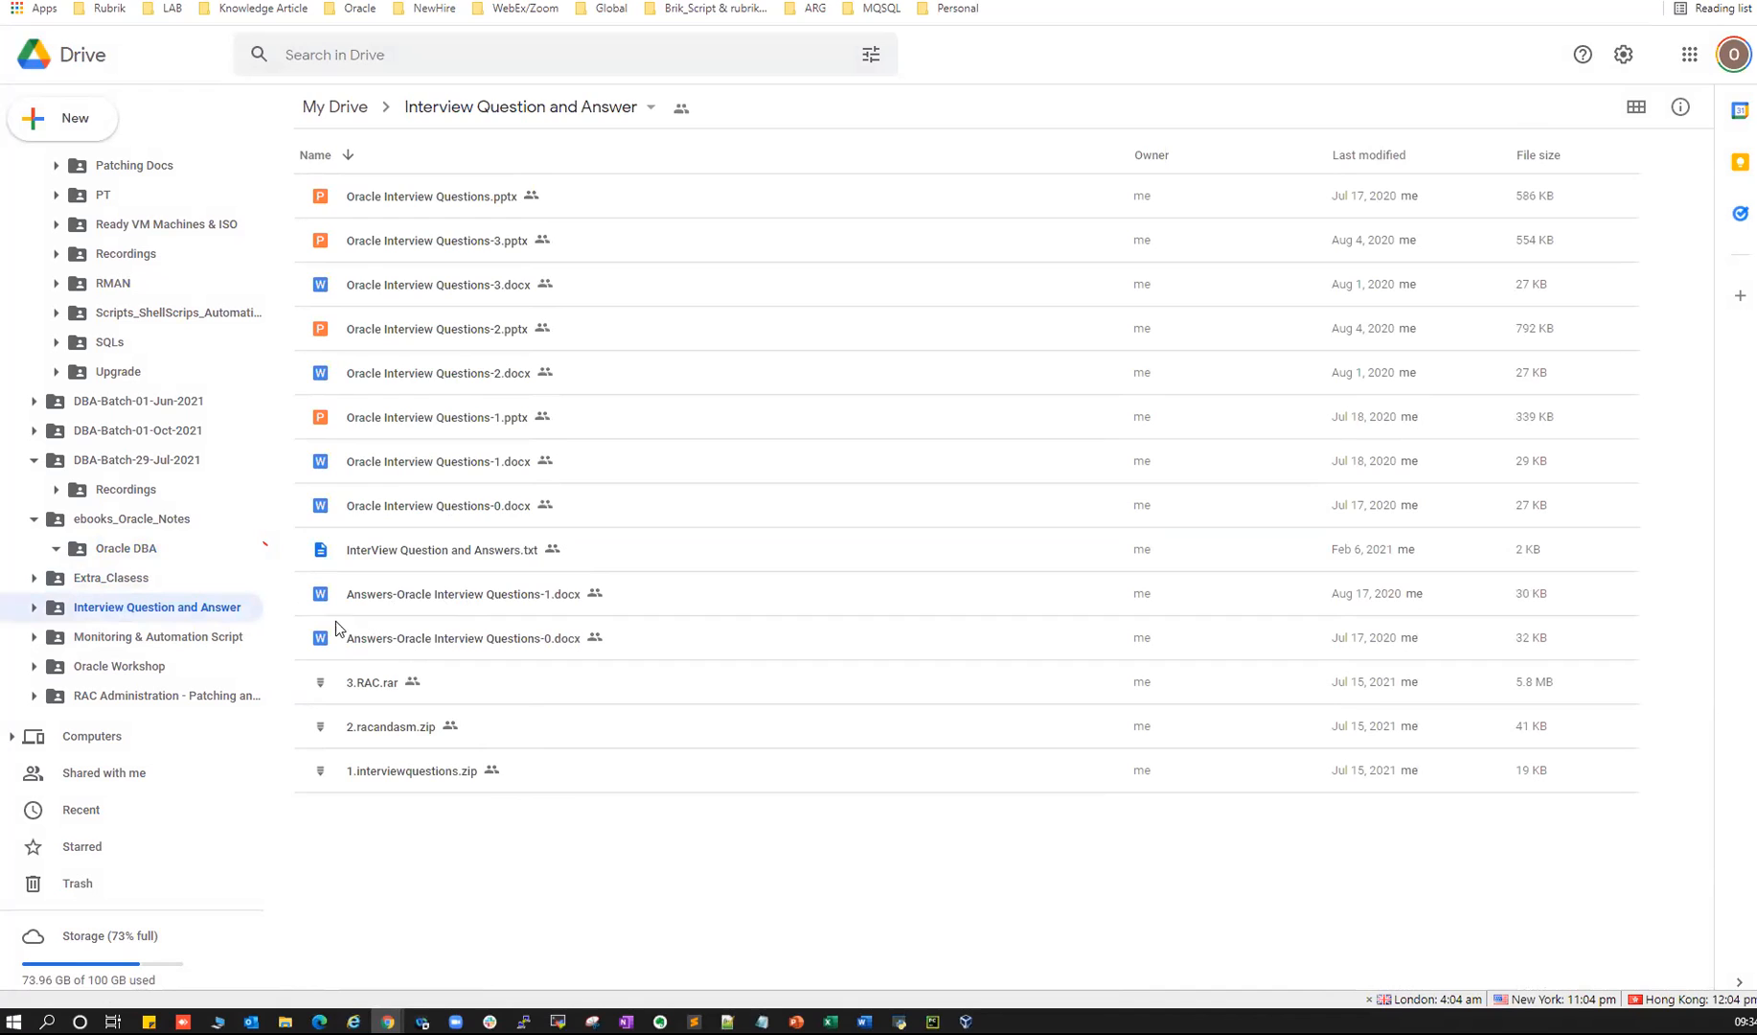
click(153, 639)
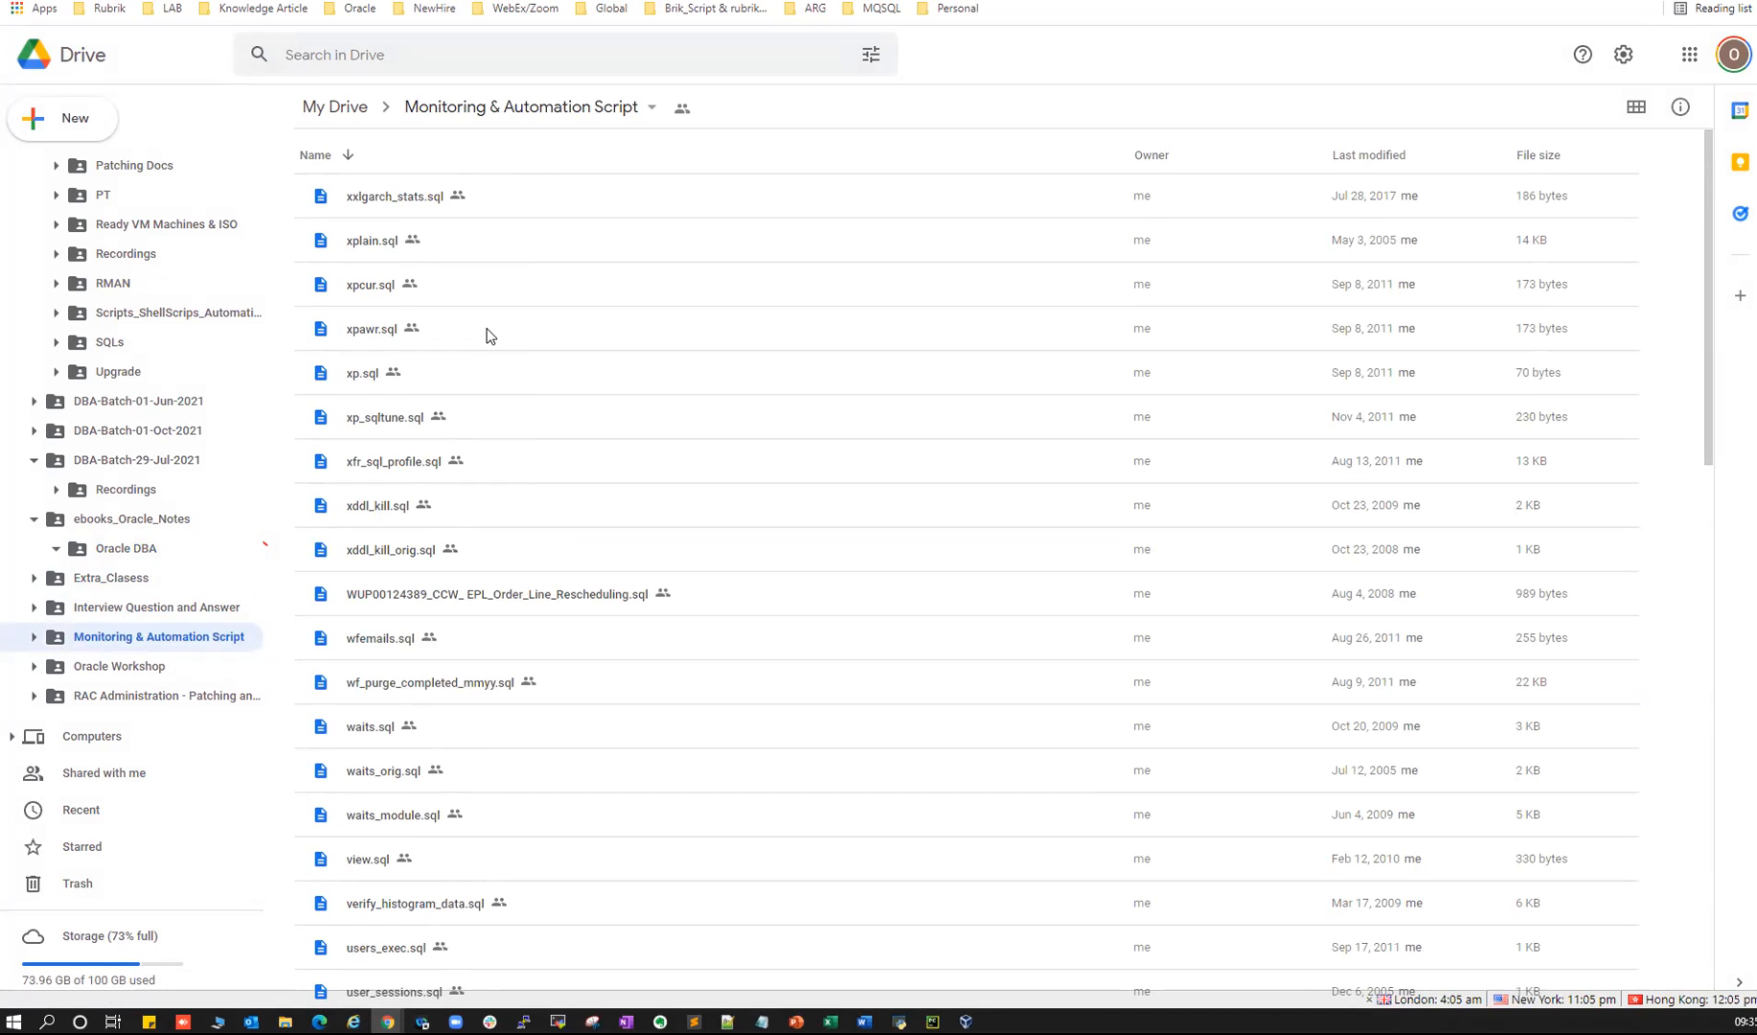
scroll(384, 560, down, 20)
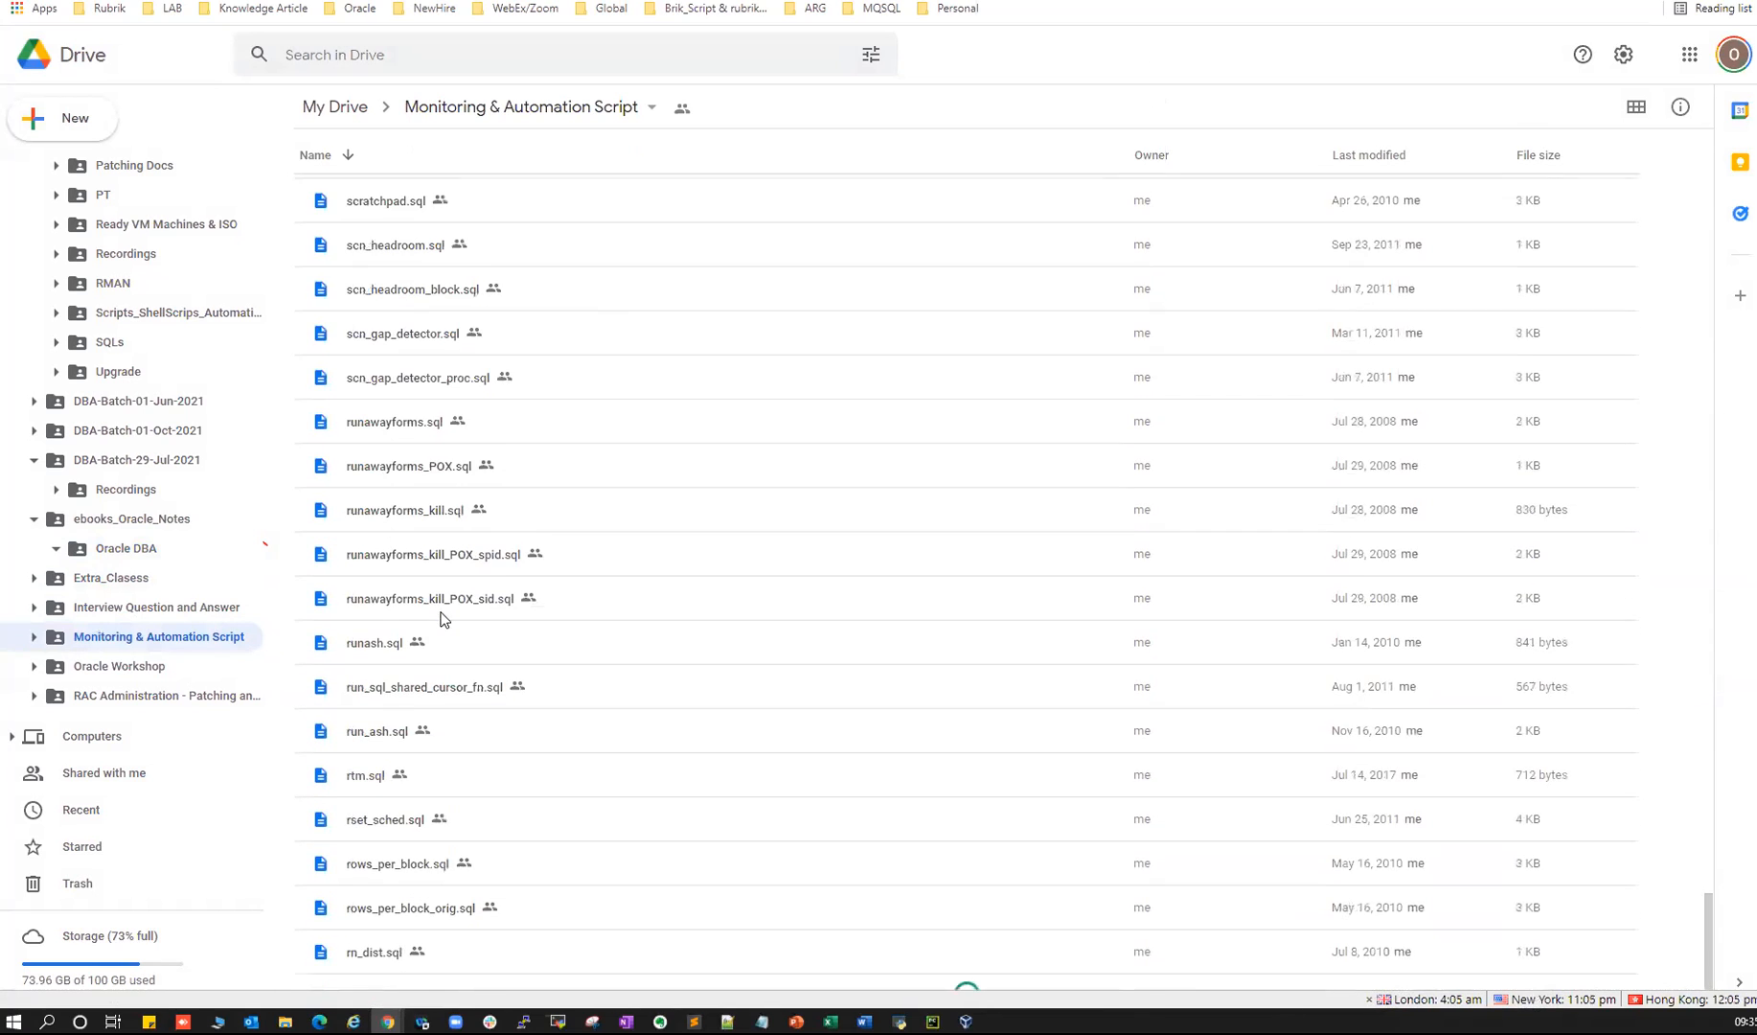
scroll(423, 498, down, 7)
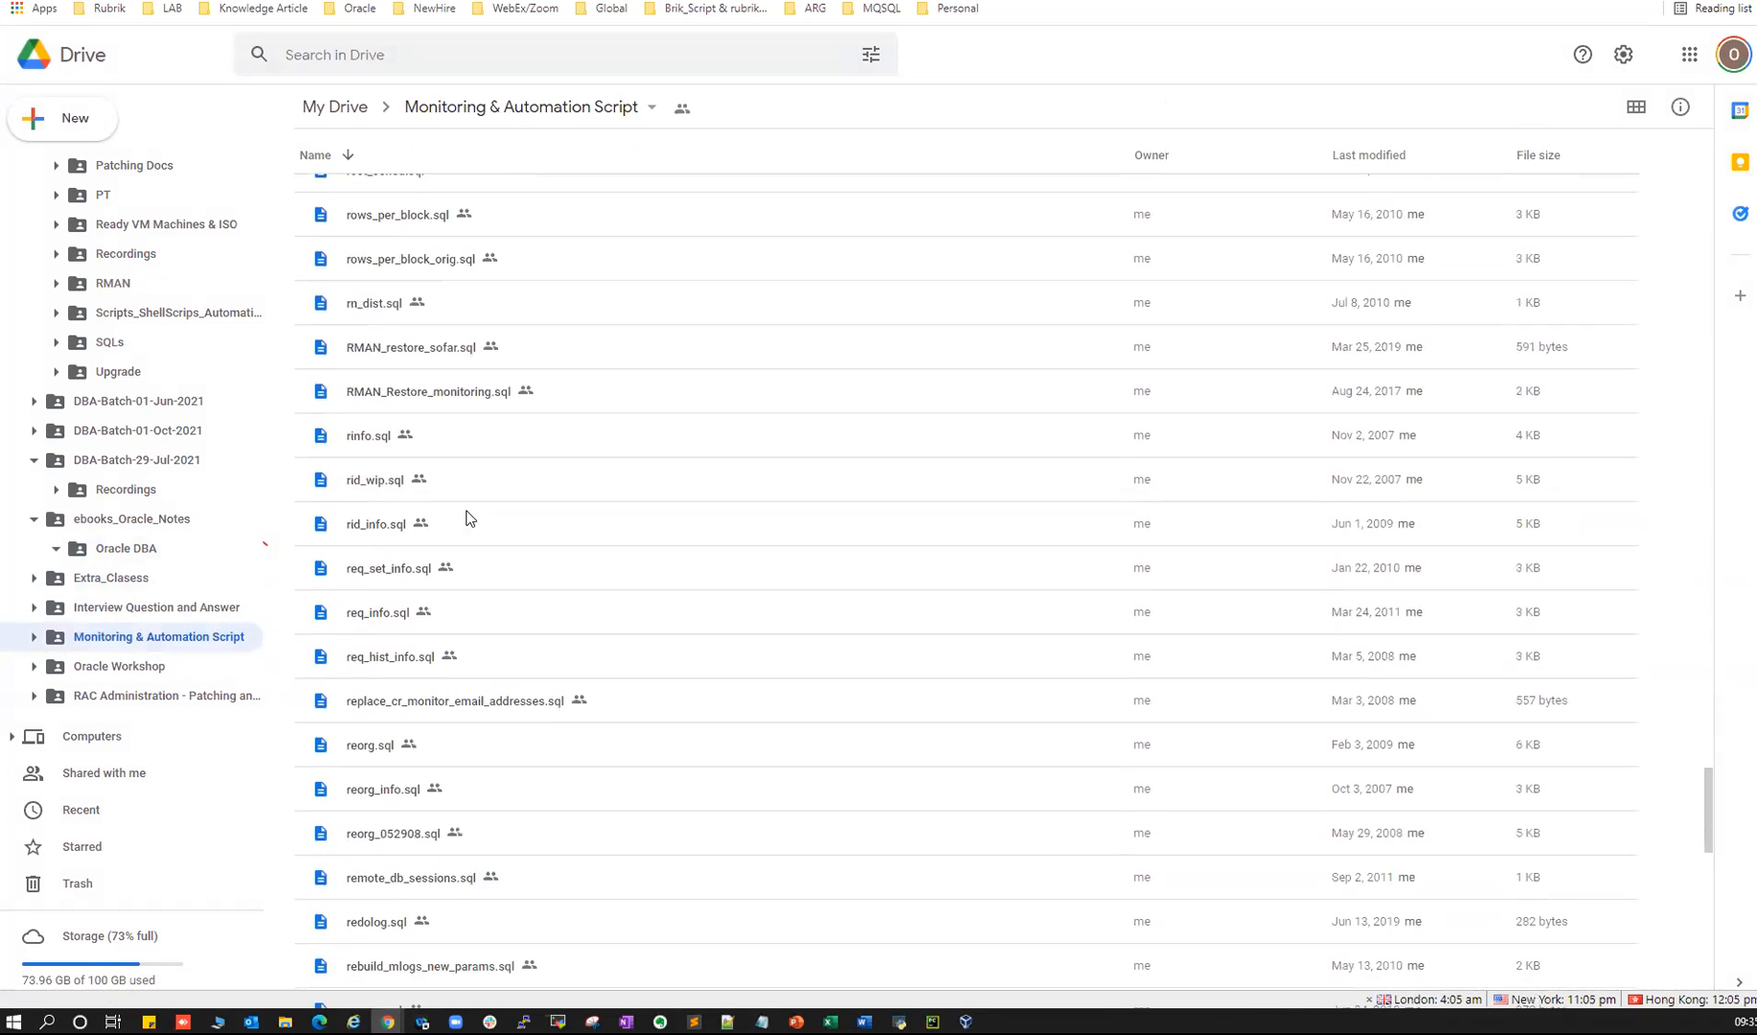
scroll(425, 660, down, 15)
scroll(428, 670, down, 5)
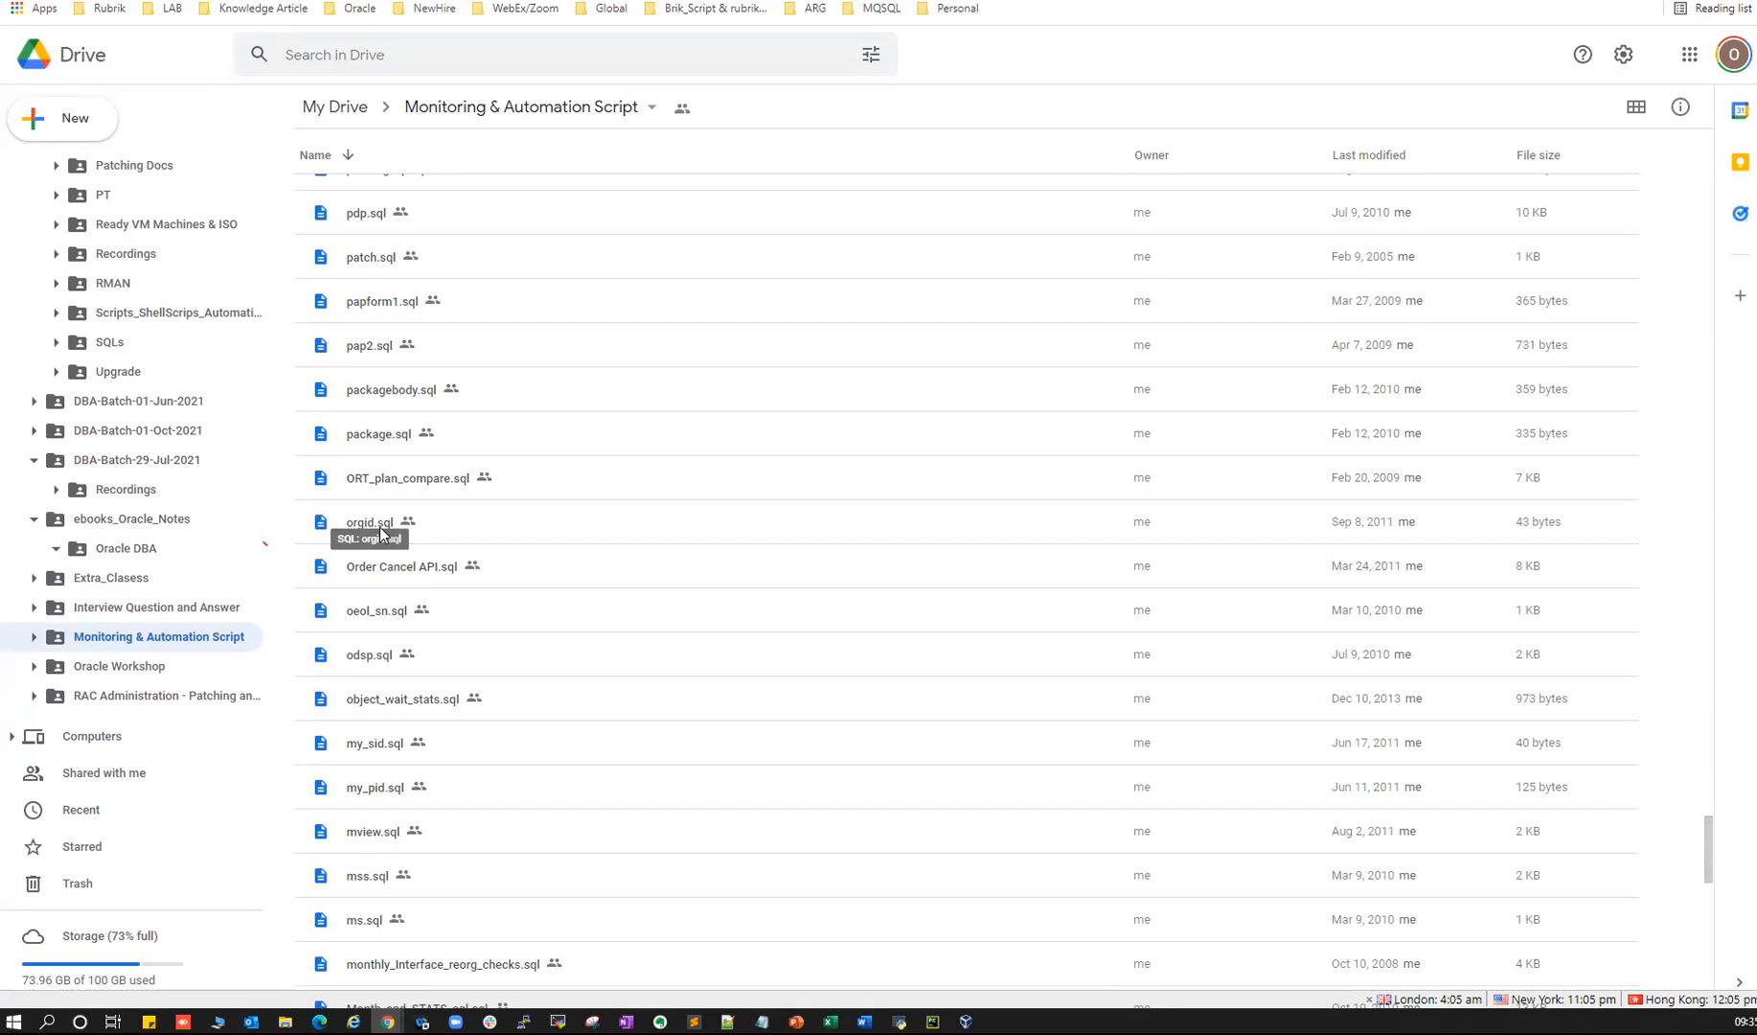
scroll(377, 757, down, 5)
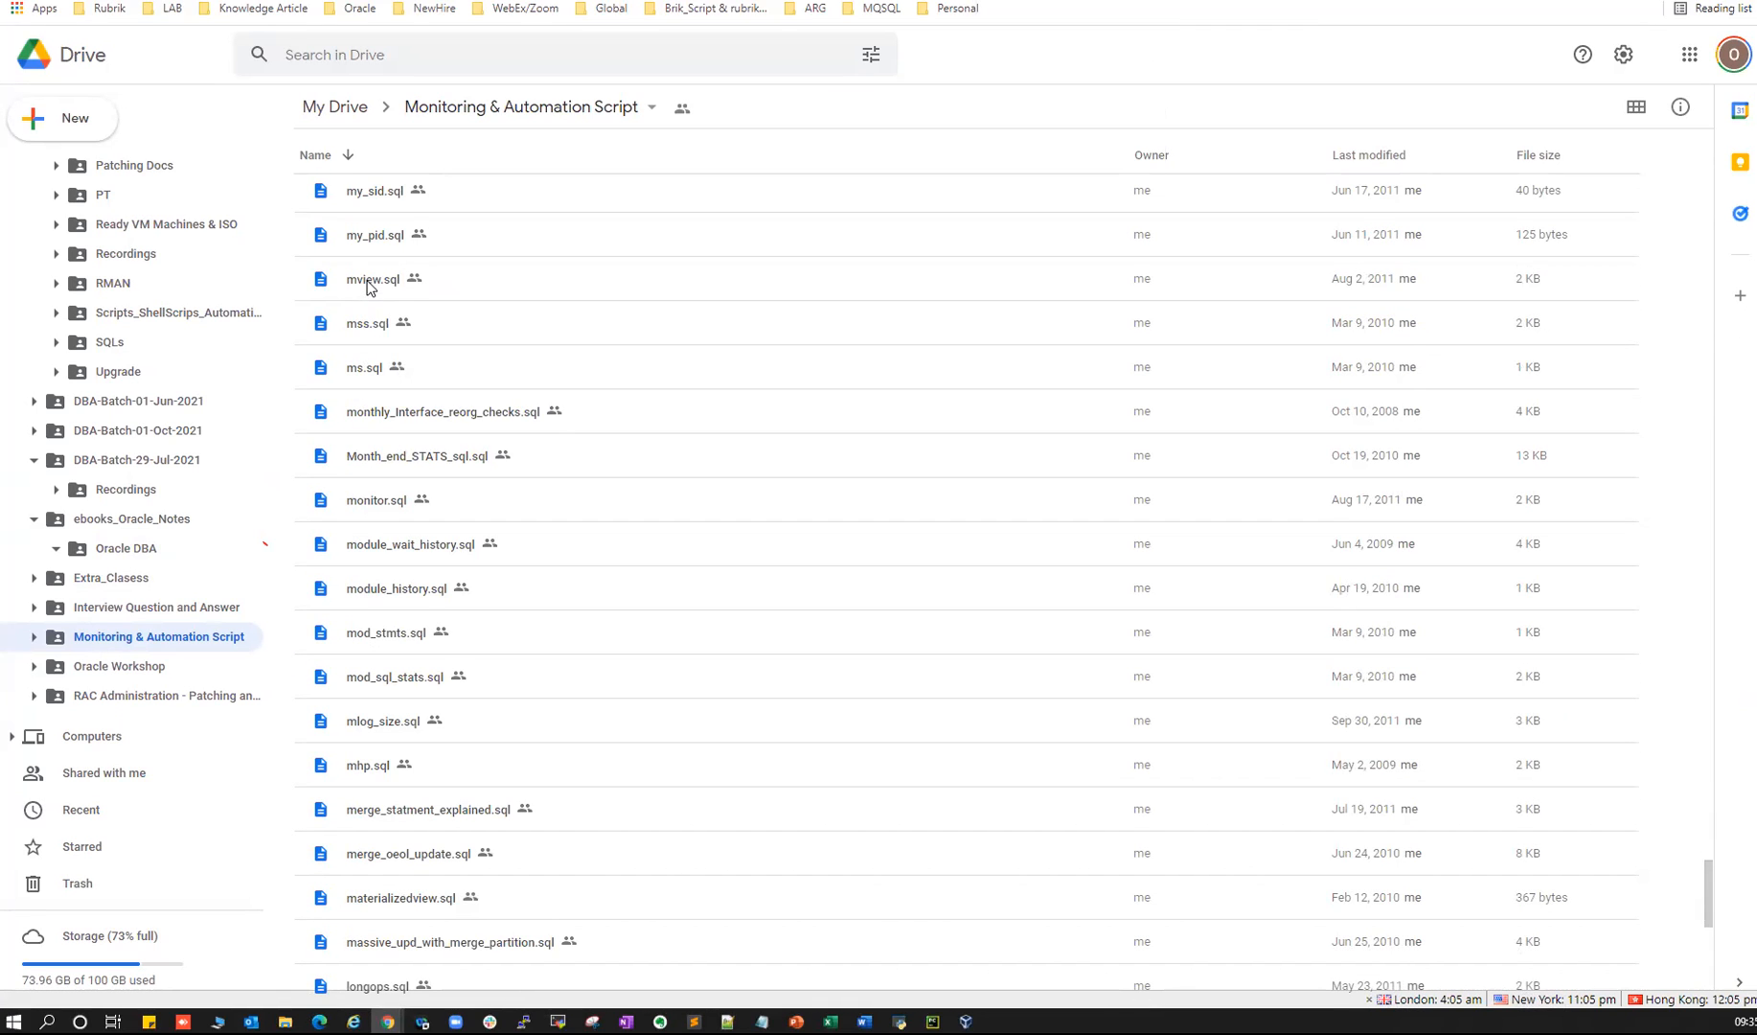
- Preview the my_pid.sql script, select its query text, and close the preview
double_click(365, 236)
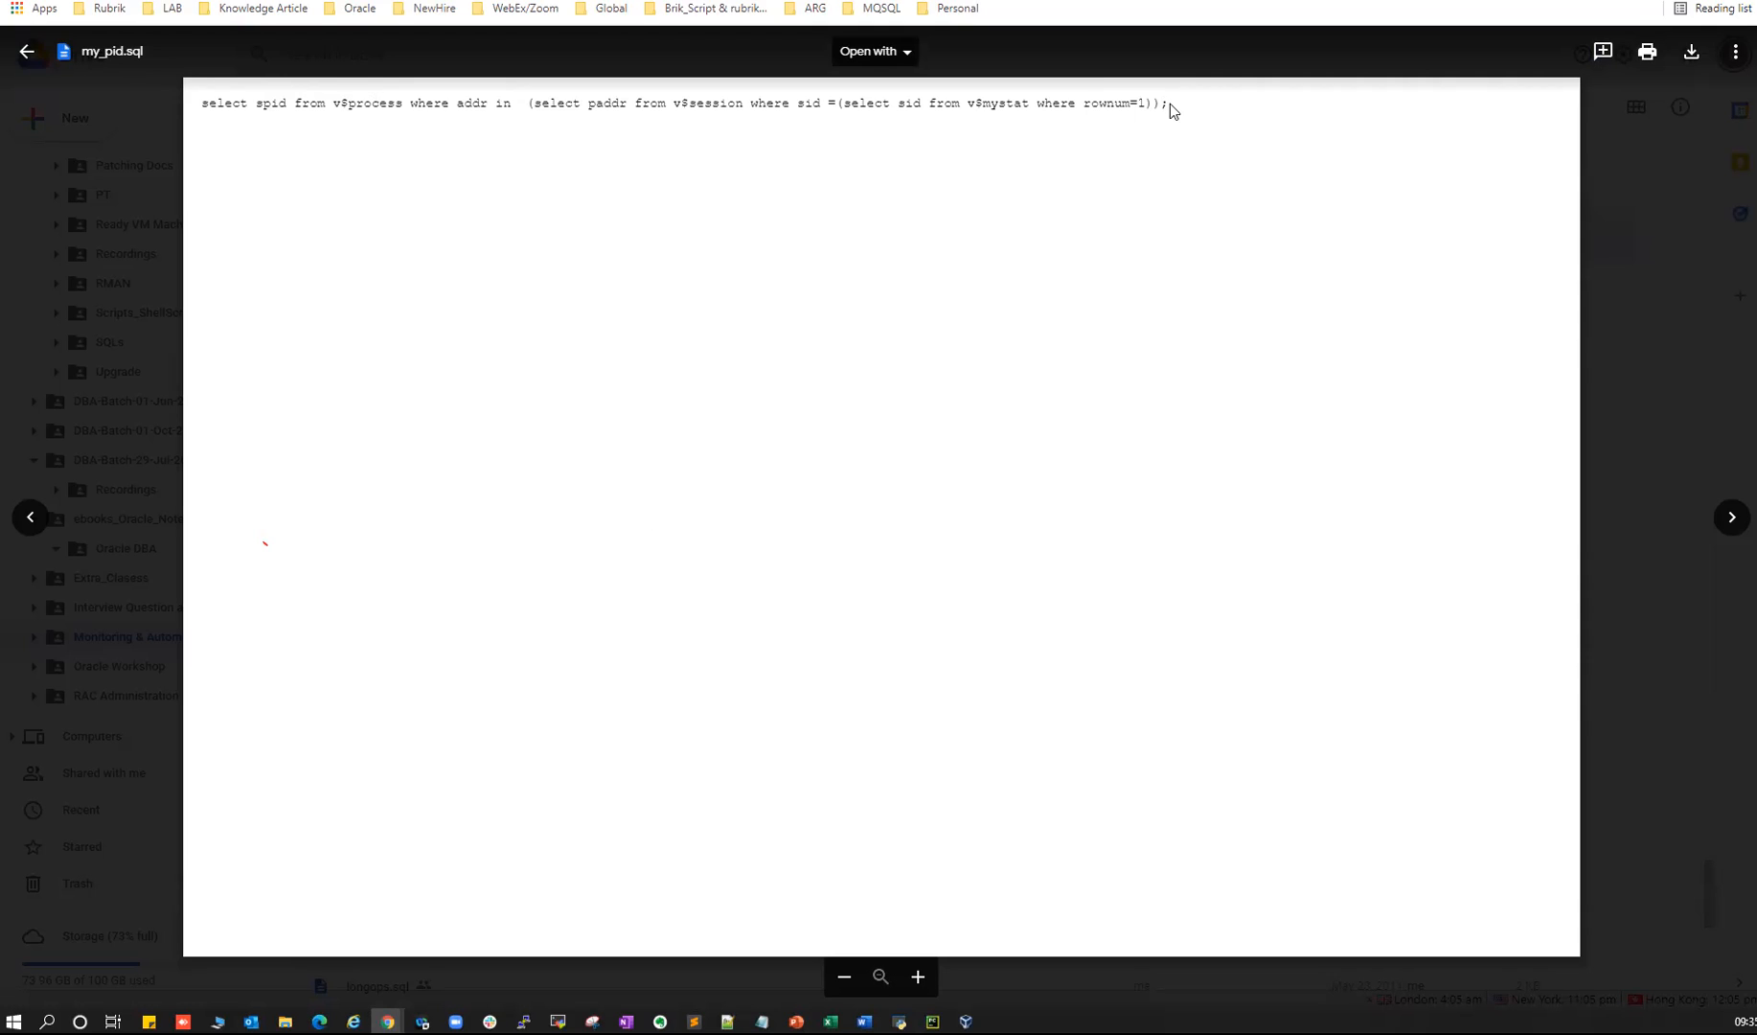
drag(1170, 102, 183, 104)
click(1639, 187)
- Open the Oracle Workshop folder showing SQLs, Quiz, PPTs, LAB folders and numbered session videos
scroll(398, 522, down, 8)
scroll(398, 525, down, 1)
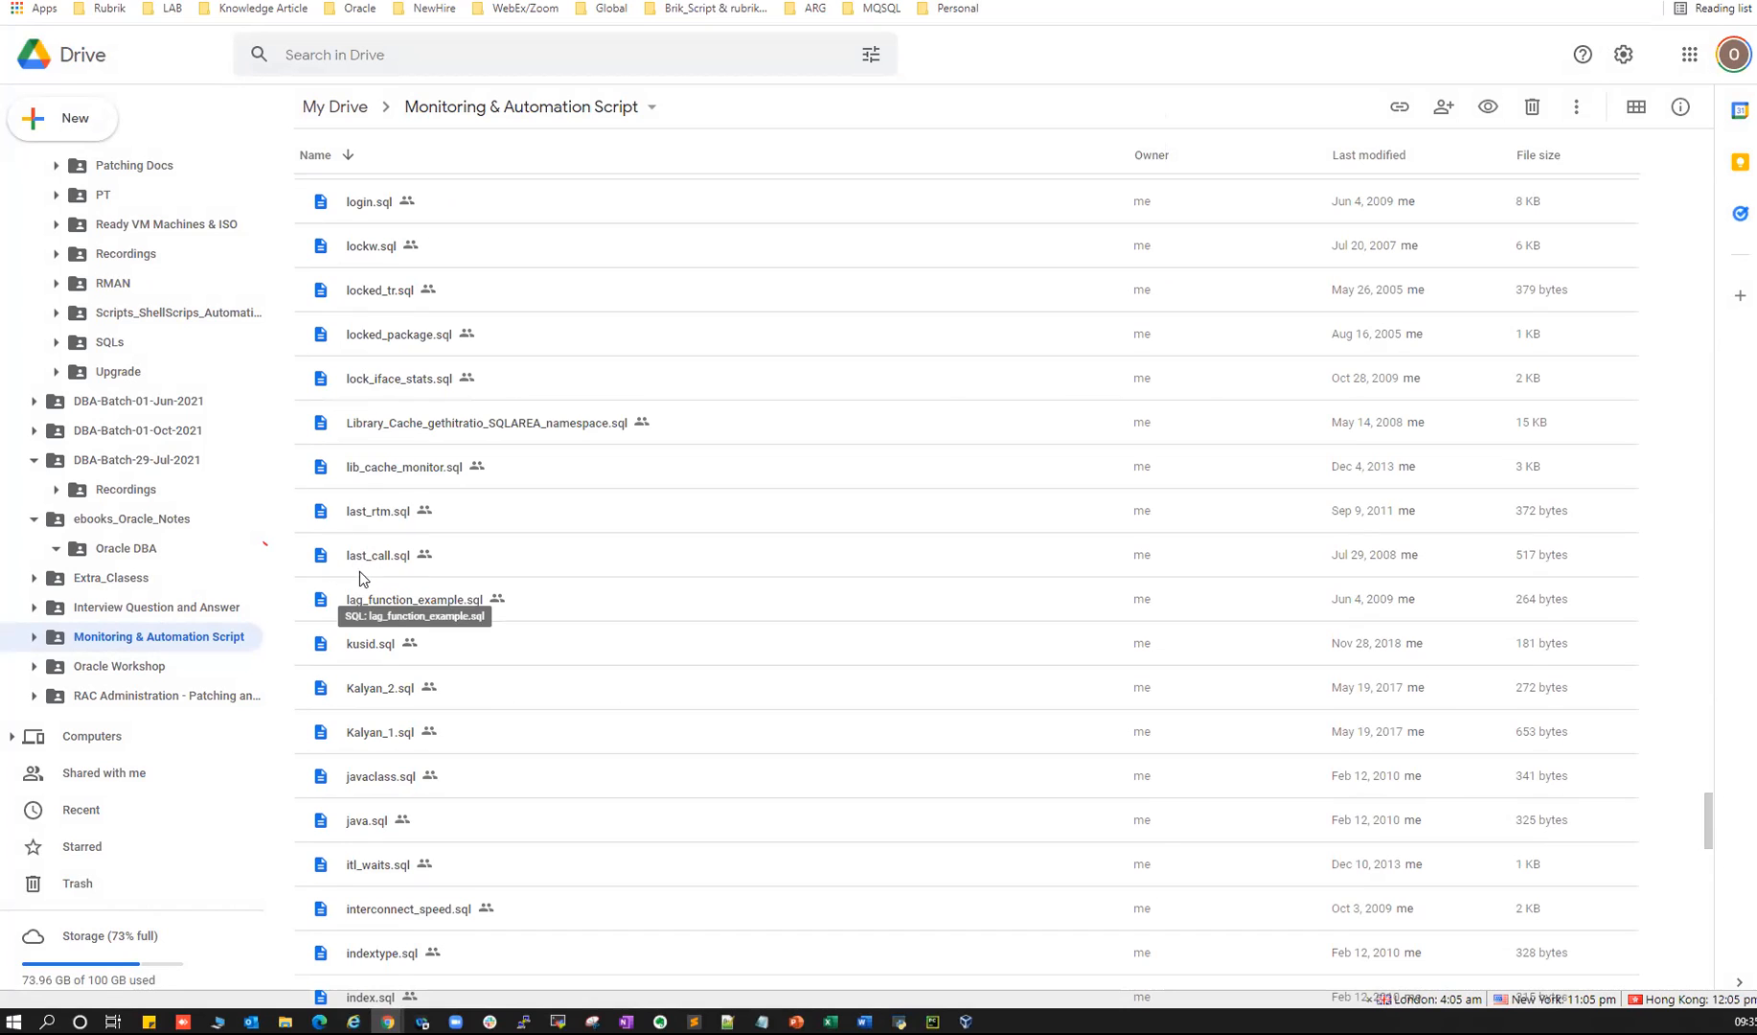
scroll(570, 556, down, 15)
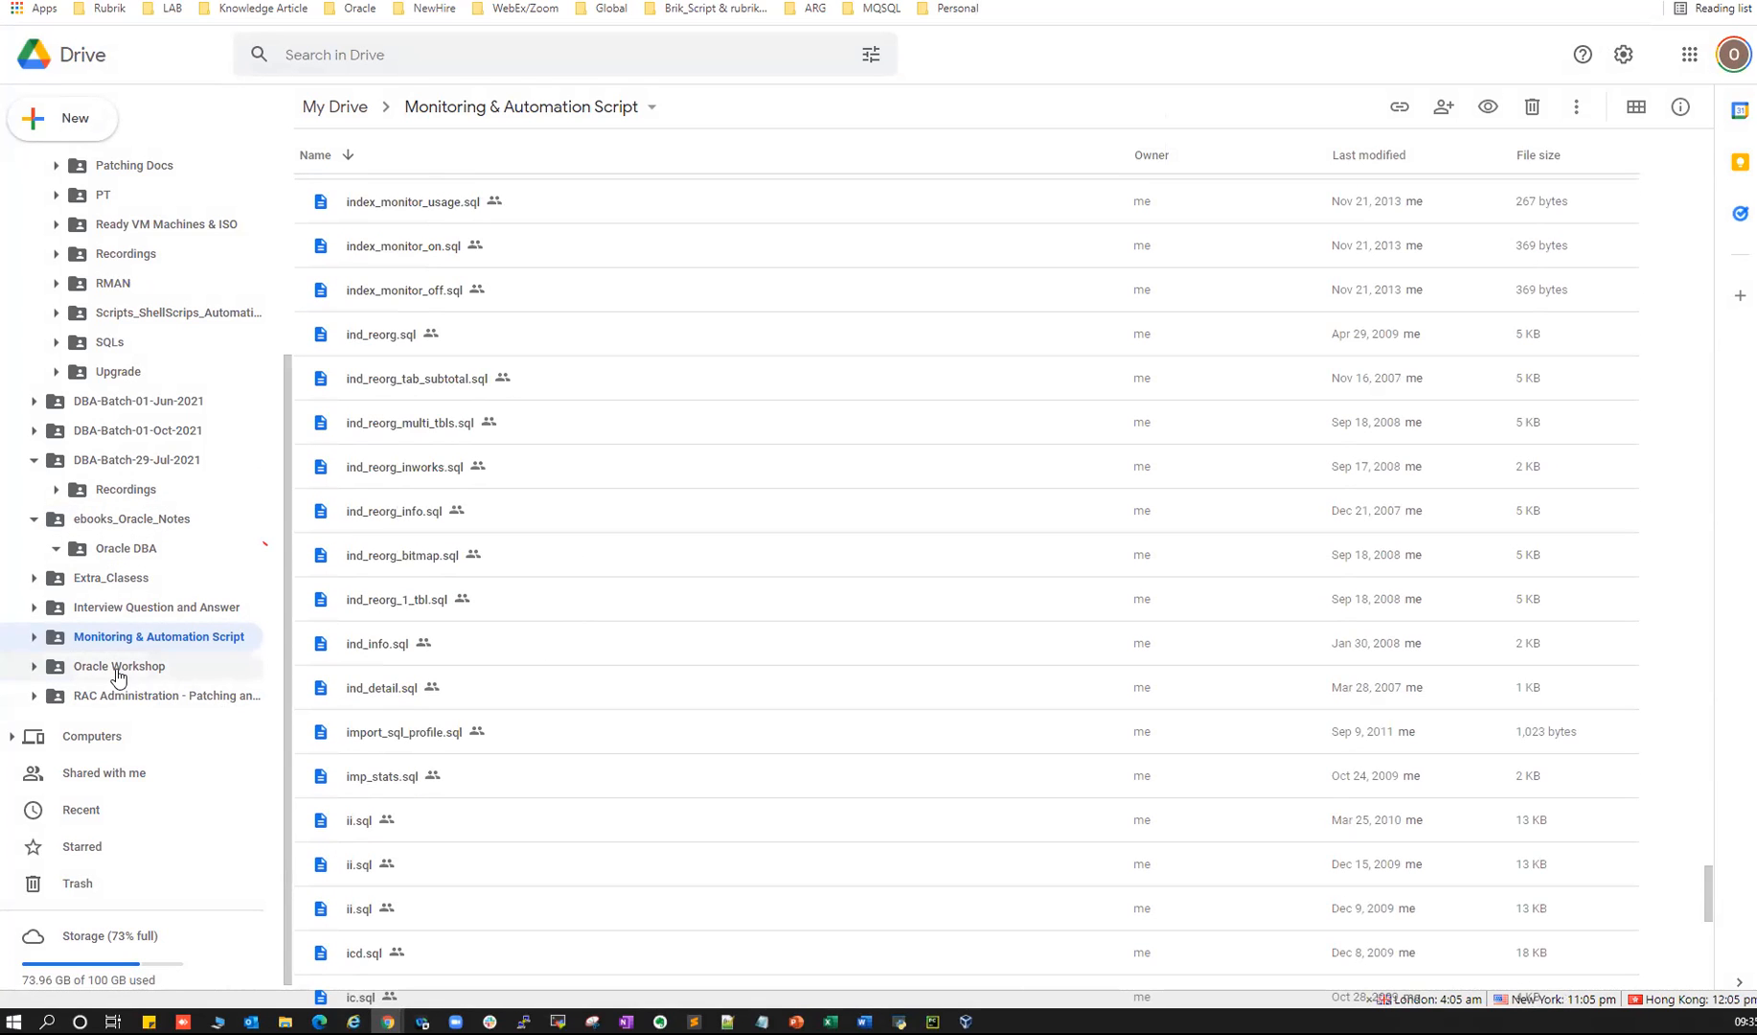
click(118, 668)
scroll(456, 599, down, 4)
scroll(377, 298, up, 4)
scroll(392, 403, down, 6)
scroll(412, 532, up, 6)
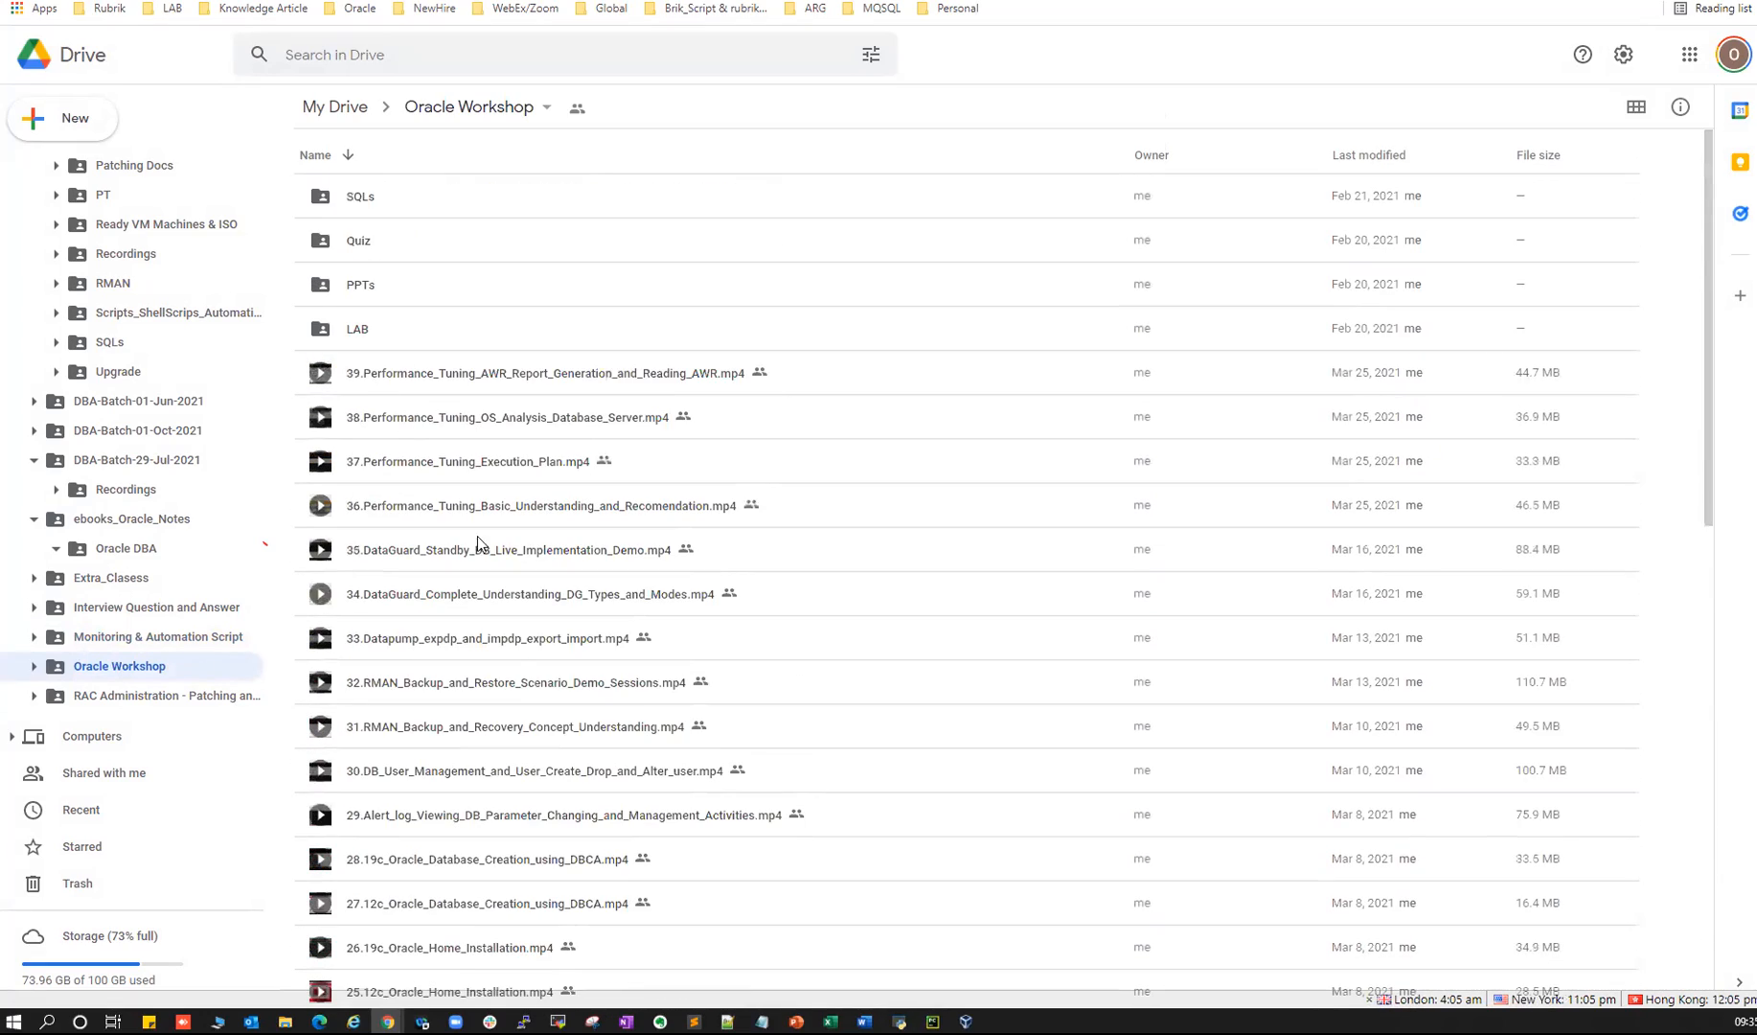
- Open RAC Administration - Patching and DR > Patching_All > Recordings, then return to PowerPoint's slide 23
scroll(515, 668, down, 9)
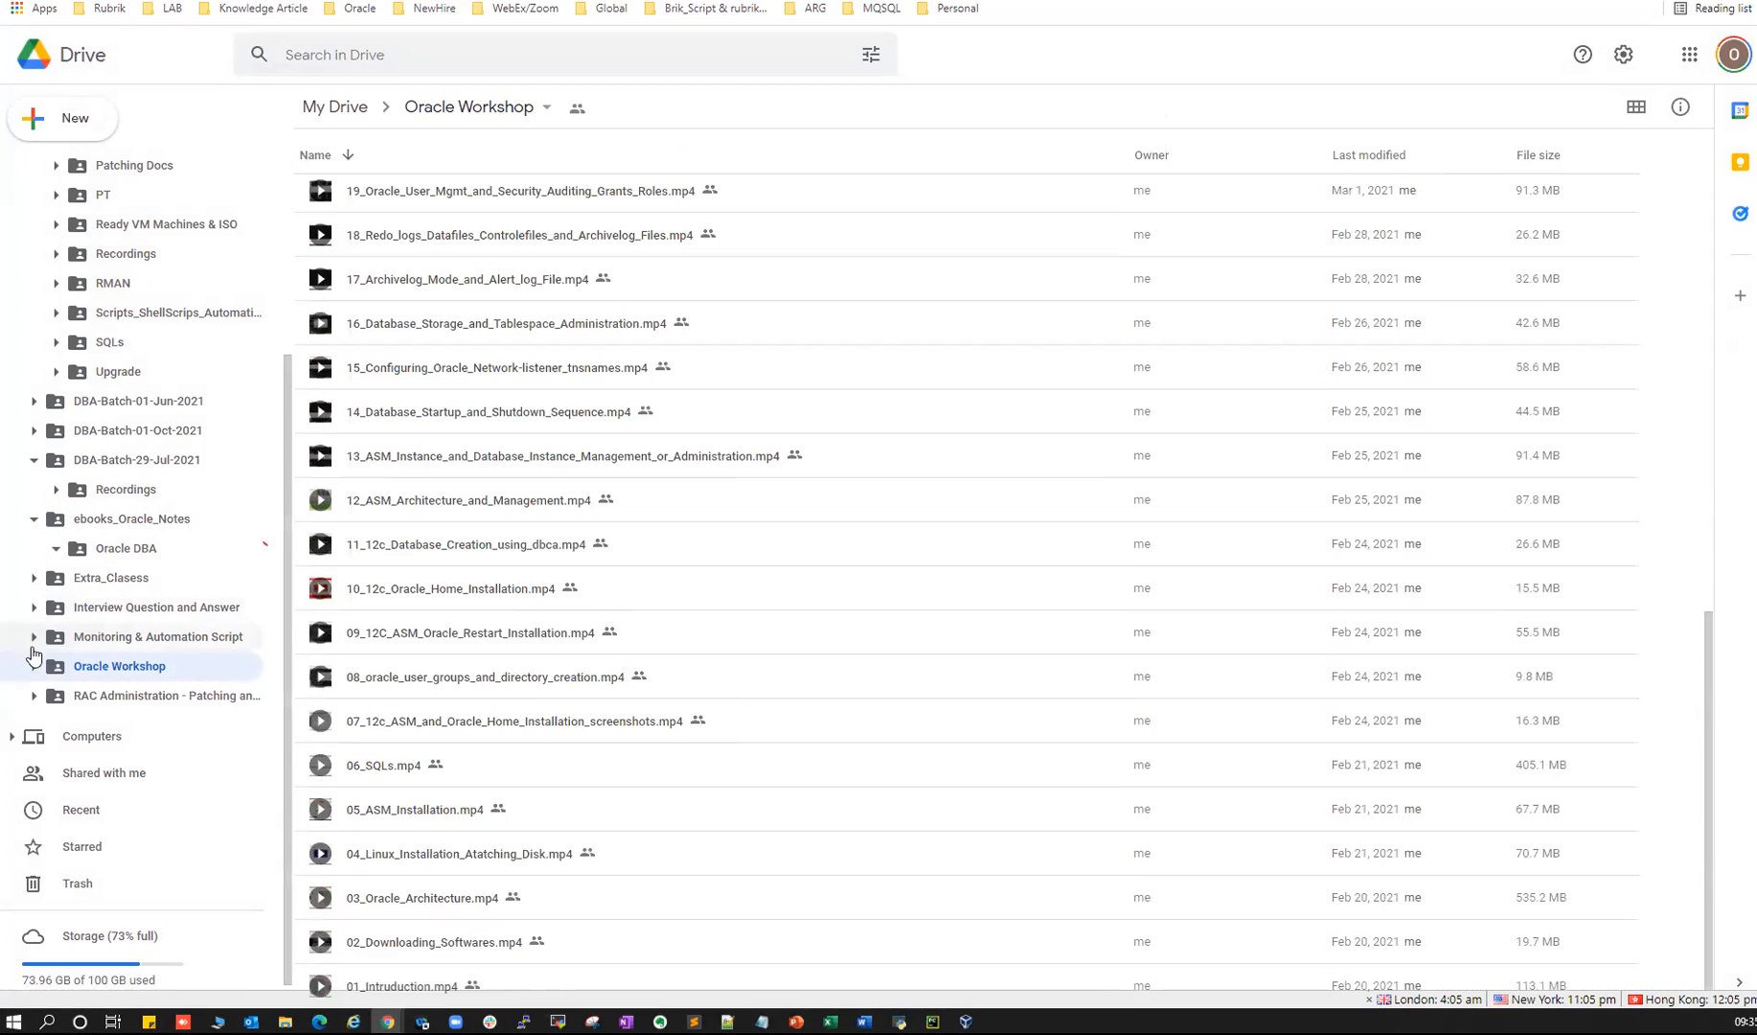
click(87, 700)
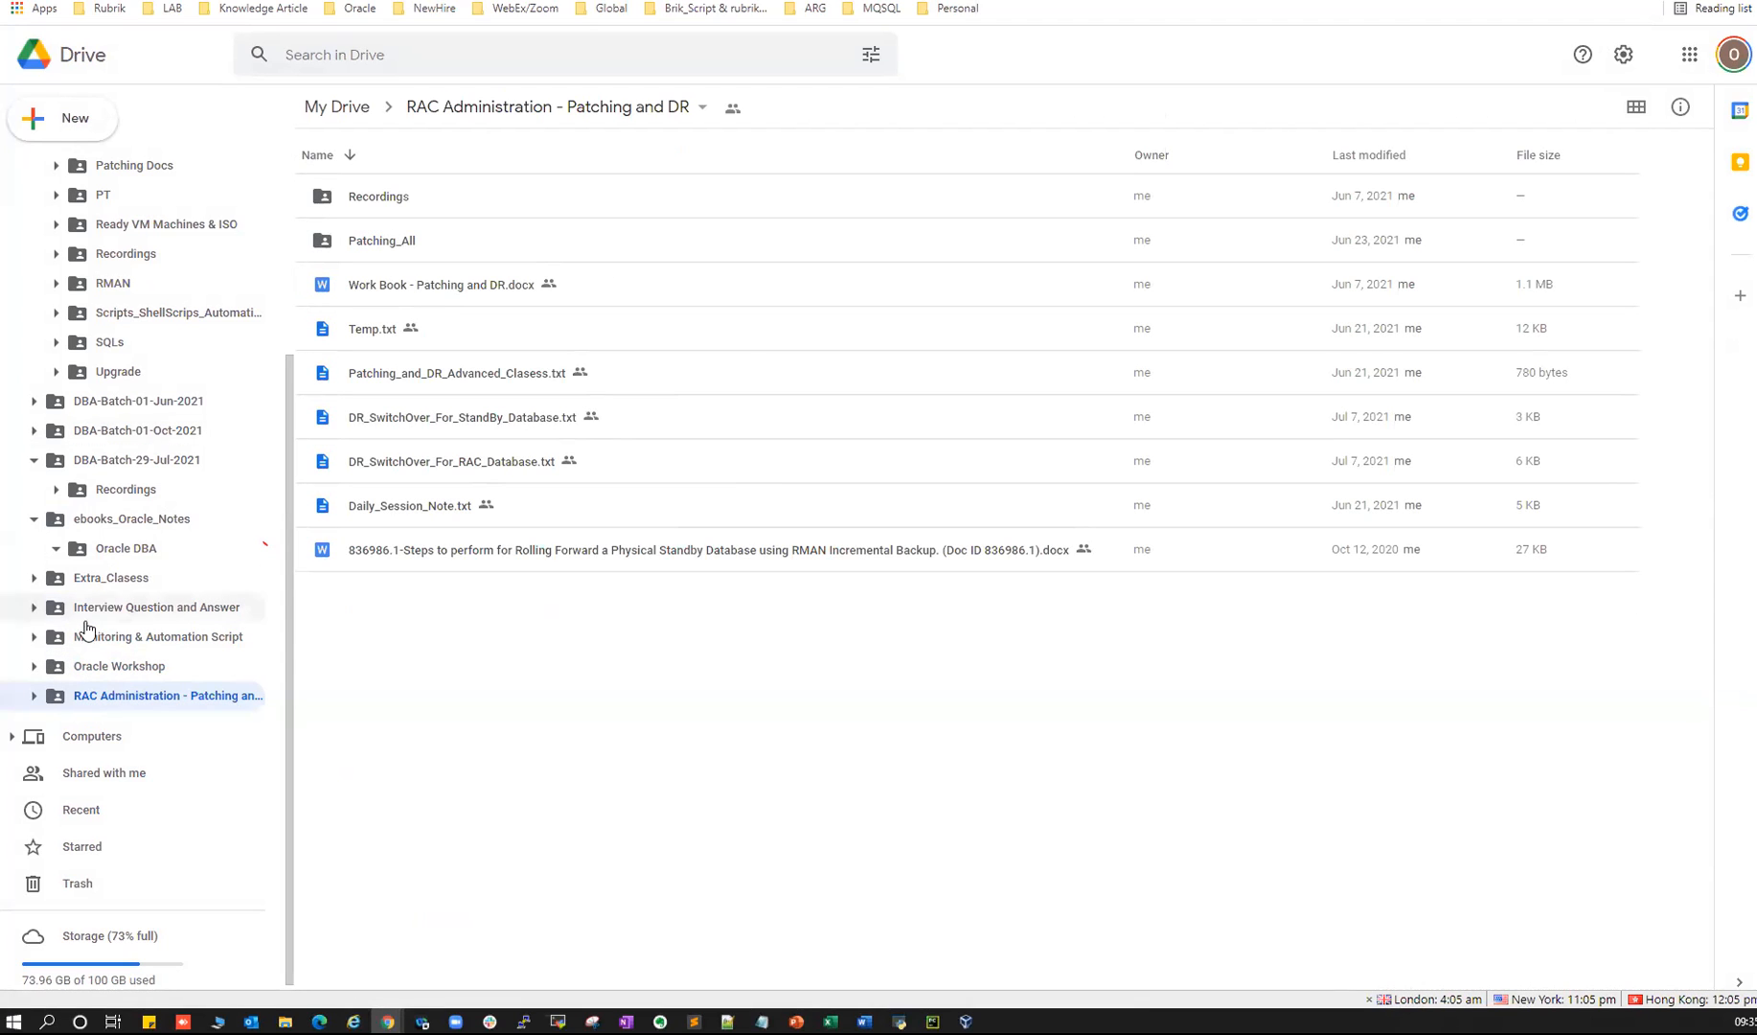
click(34, 696)
click(116, 727)
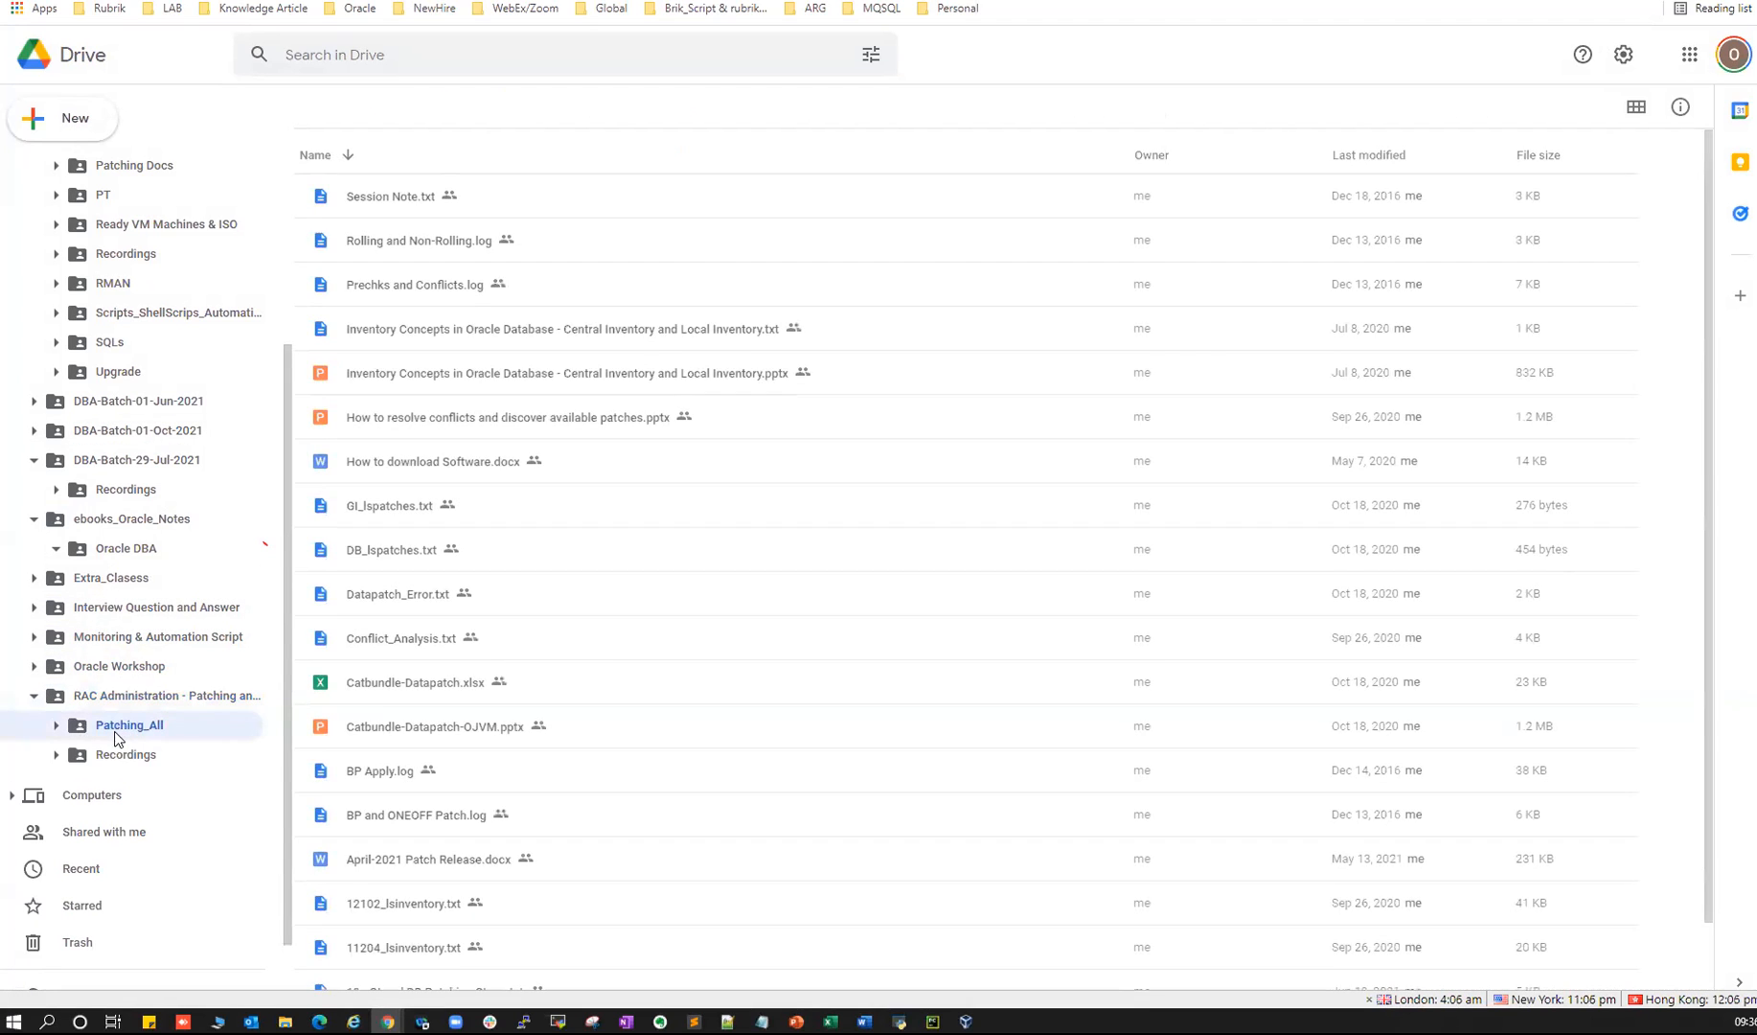
click(112, 755)
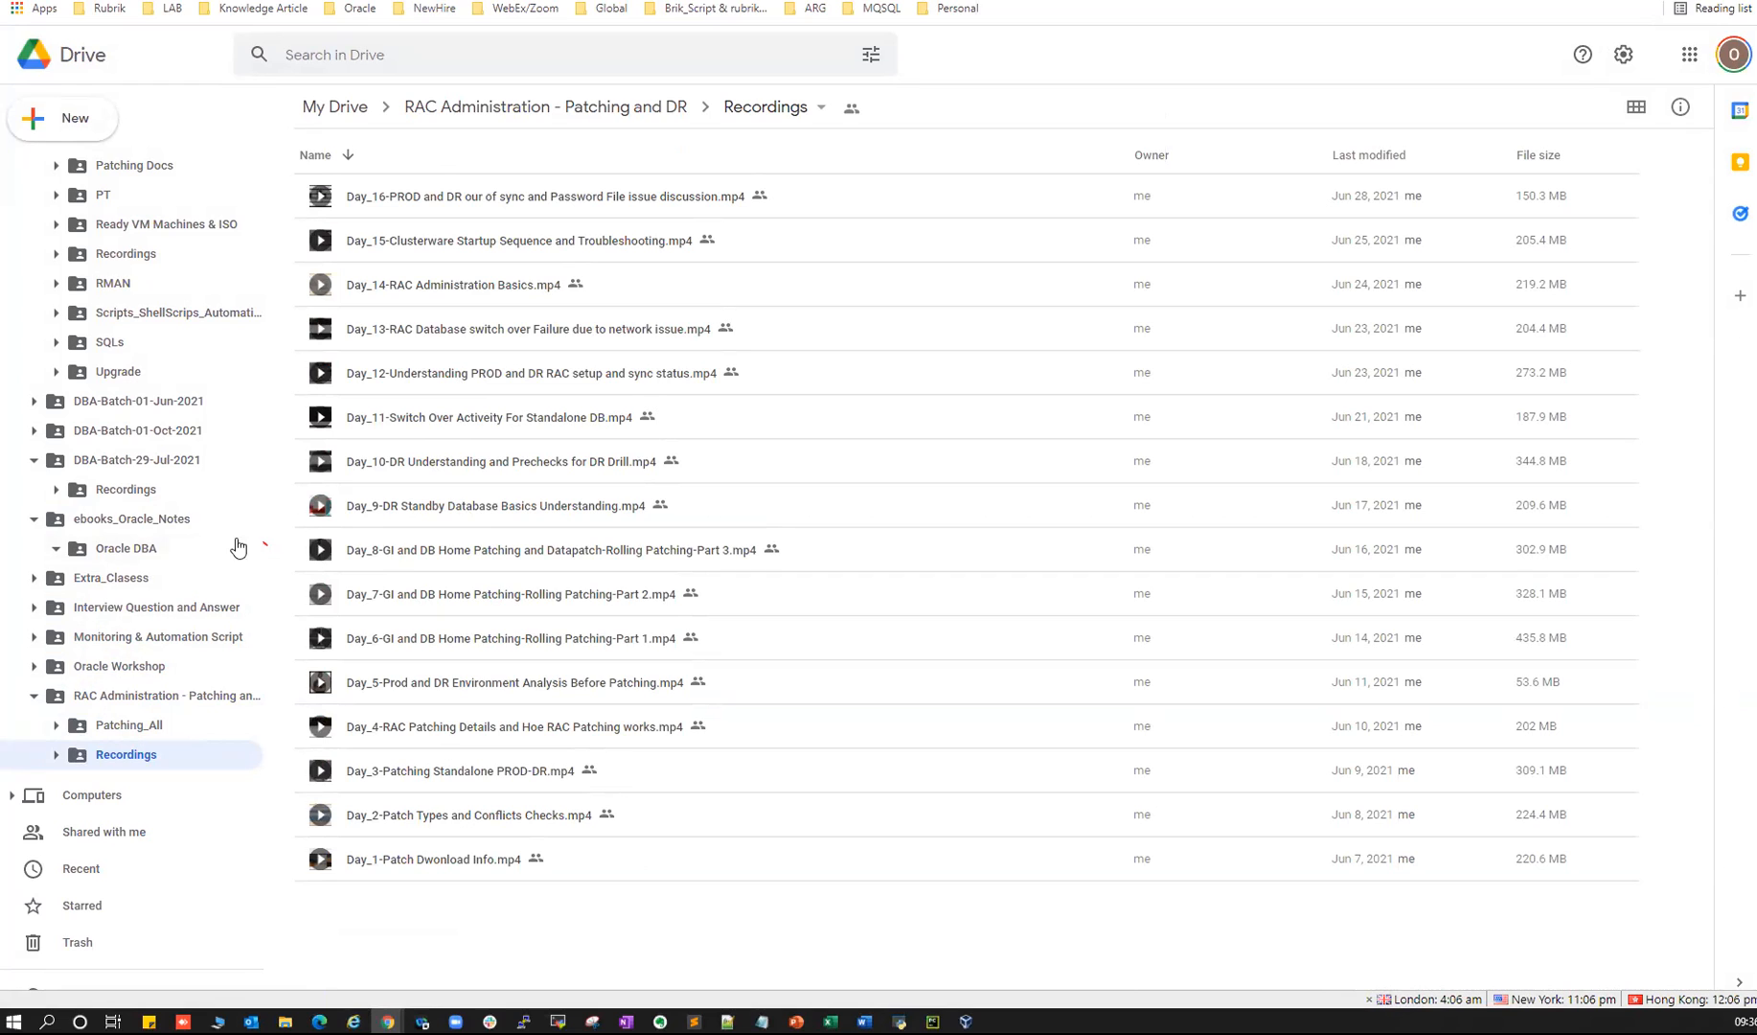
scroll(220, 518, down, 1)
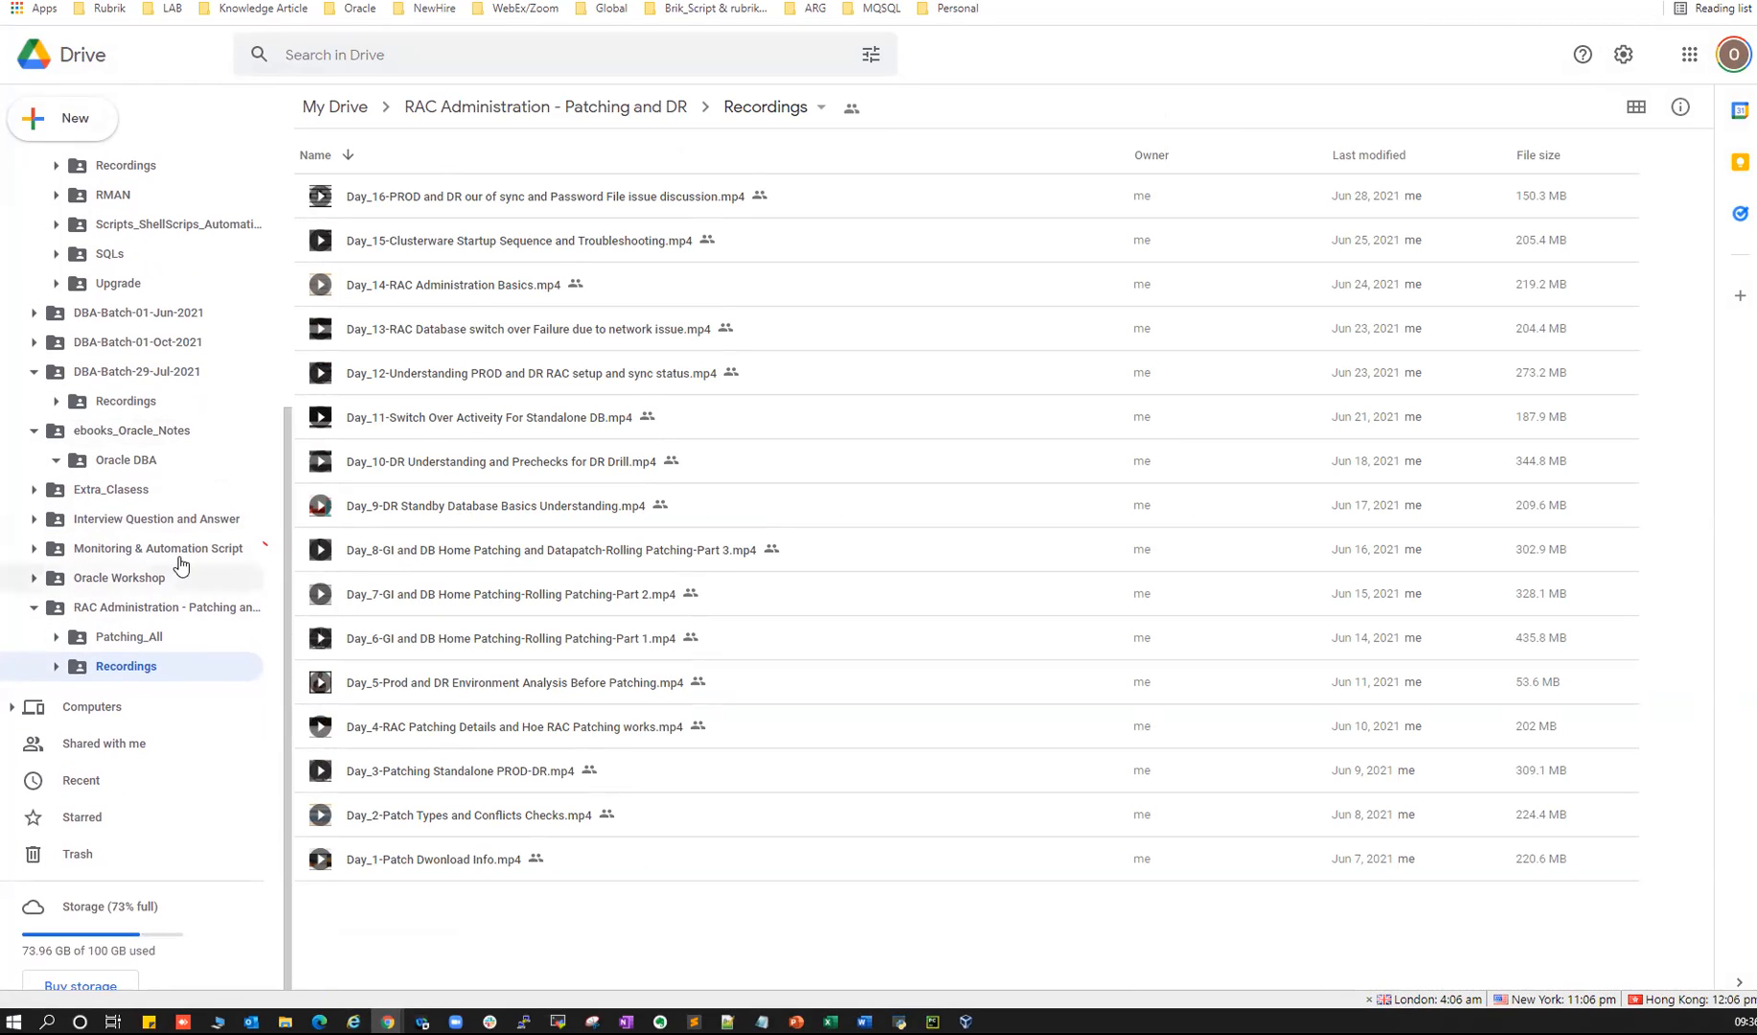
scroll(176, 560, up, 4)
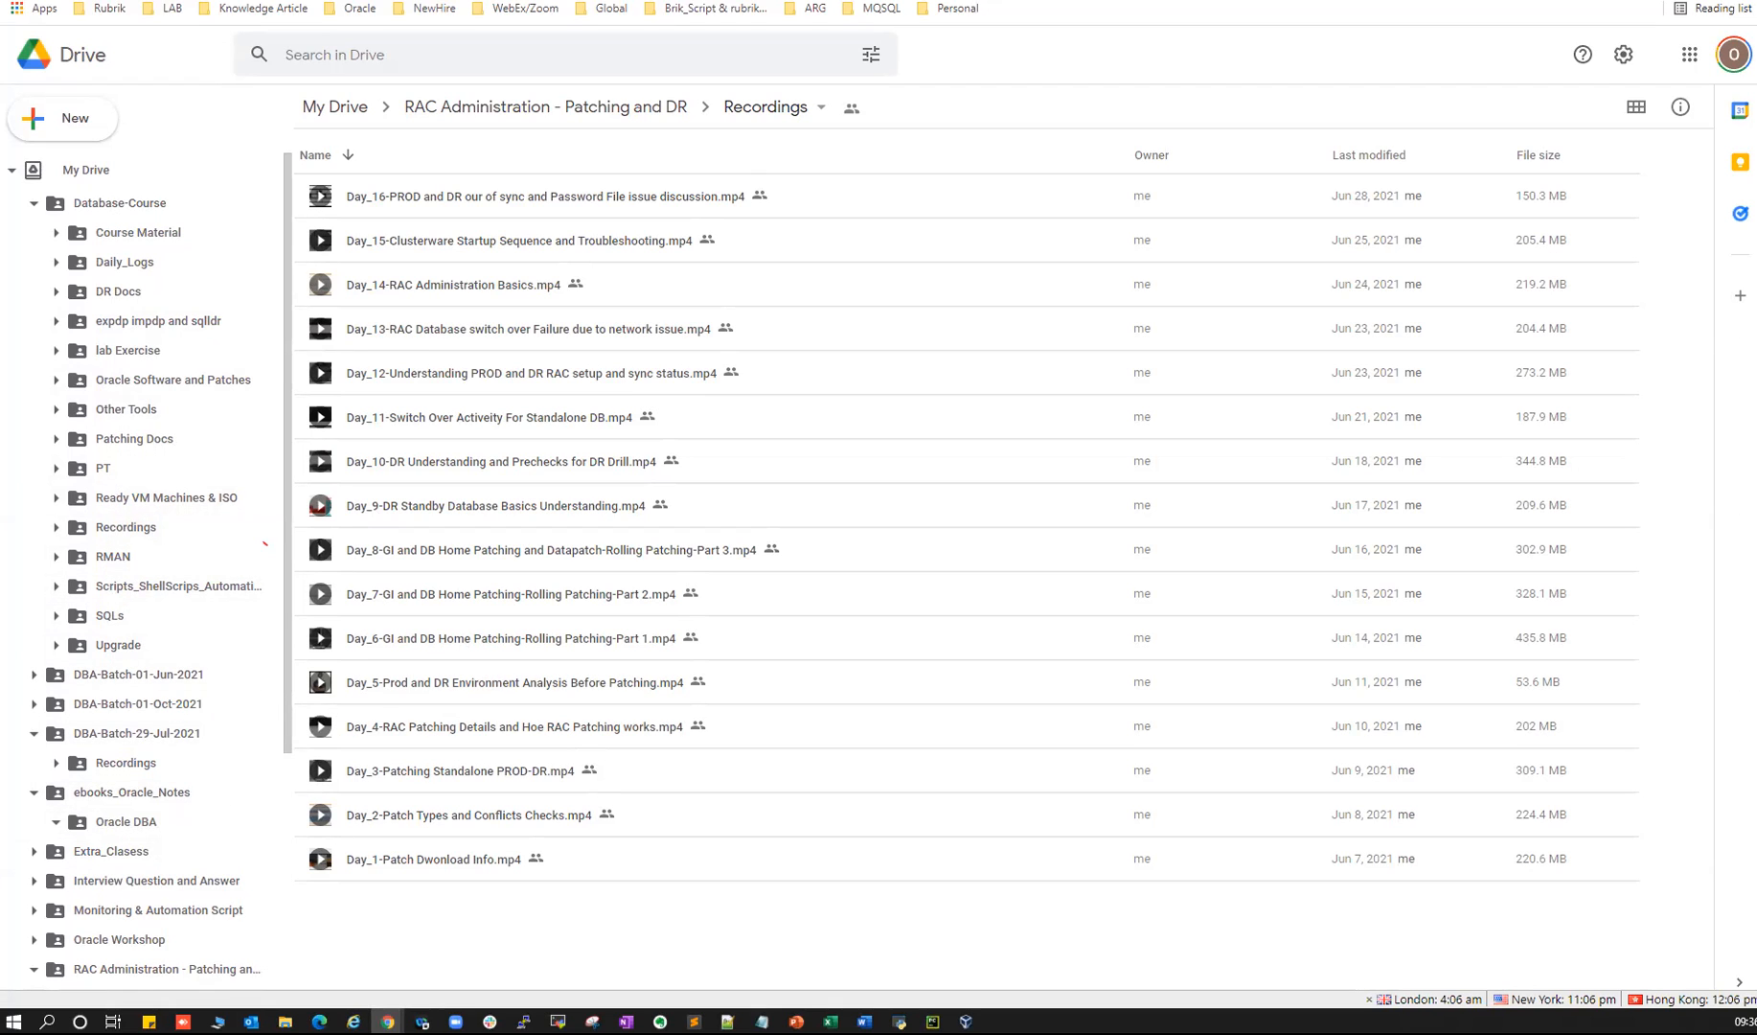
key(alt+Tab)
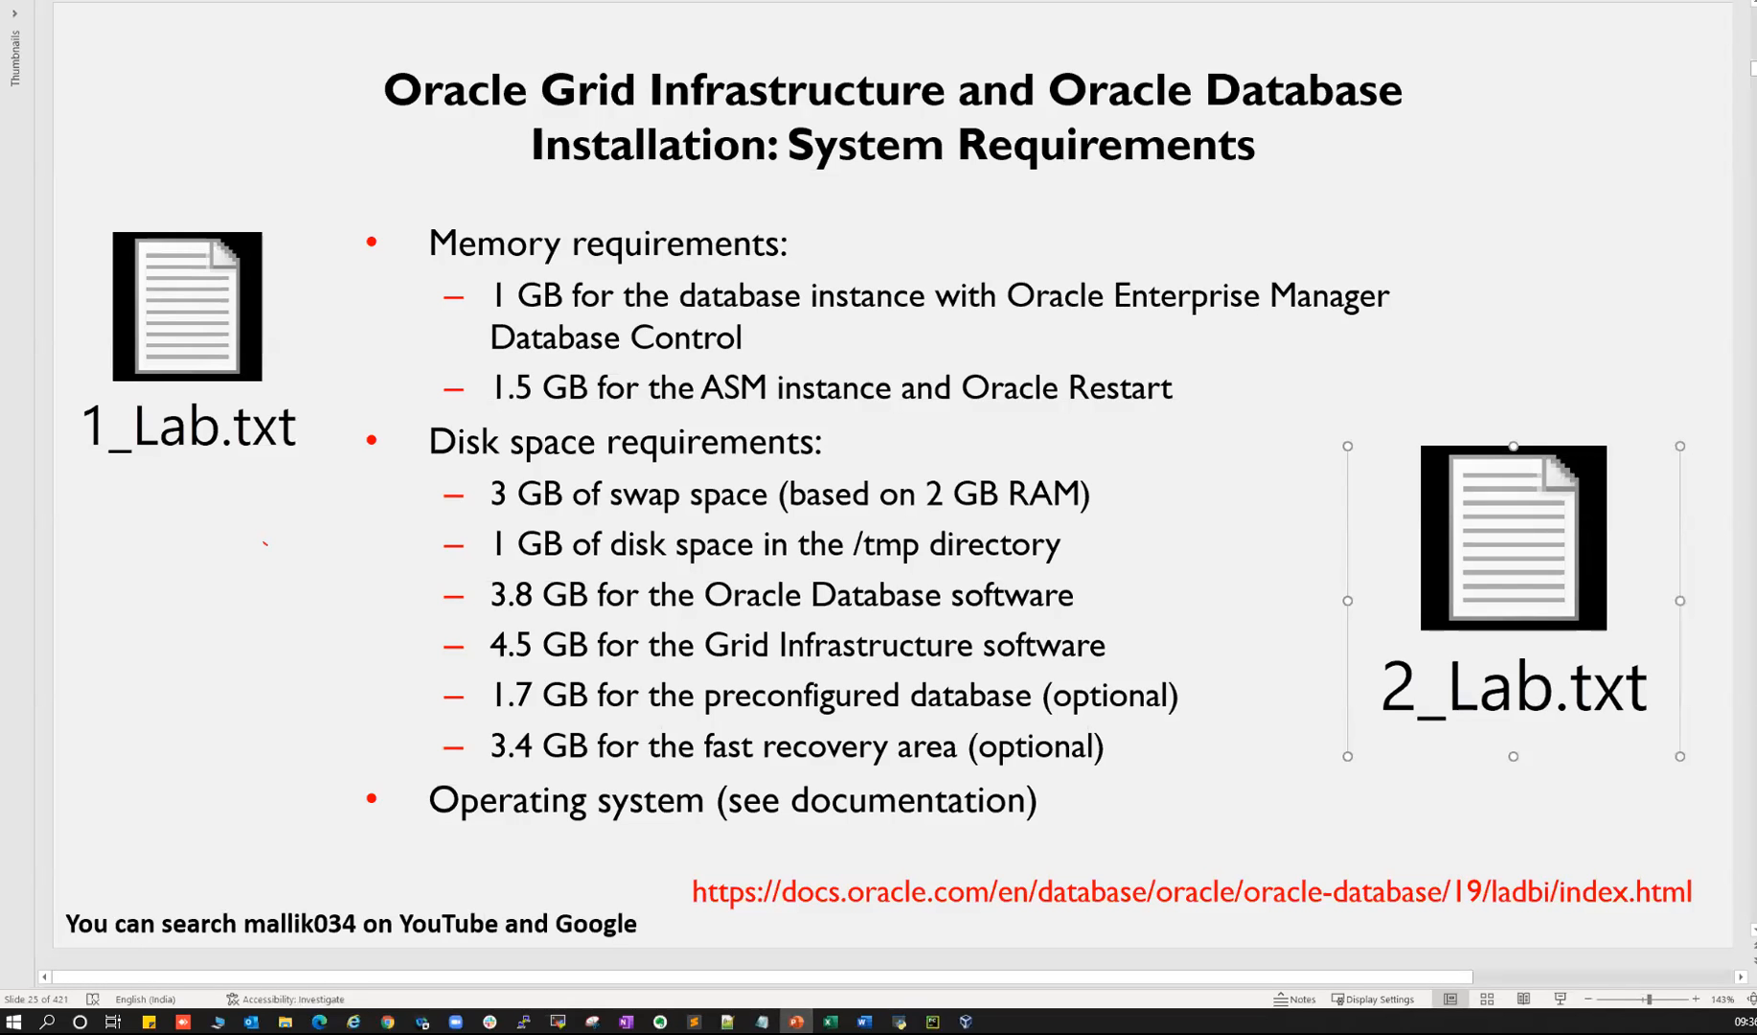
- Scroll to slide 7 listing Linux ISO, Oracle software, patch, VMware and VirtualBox download sources
scroll(294, 573, down, 11)
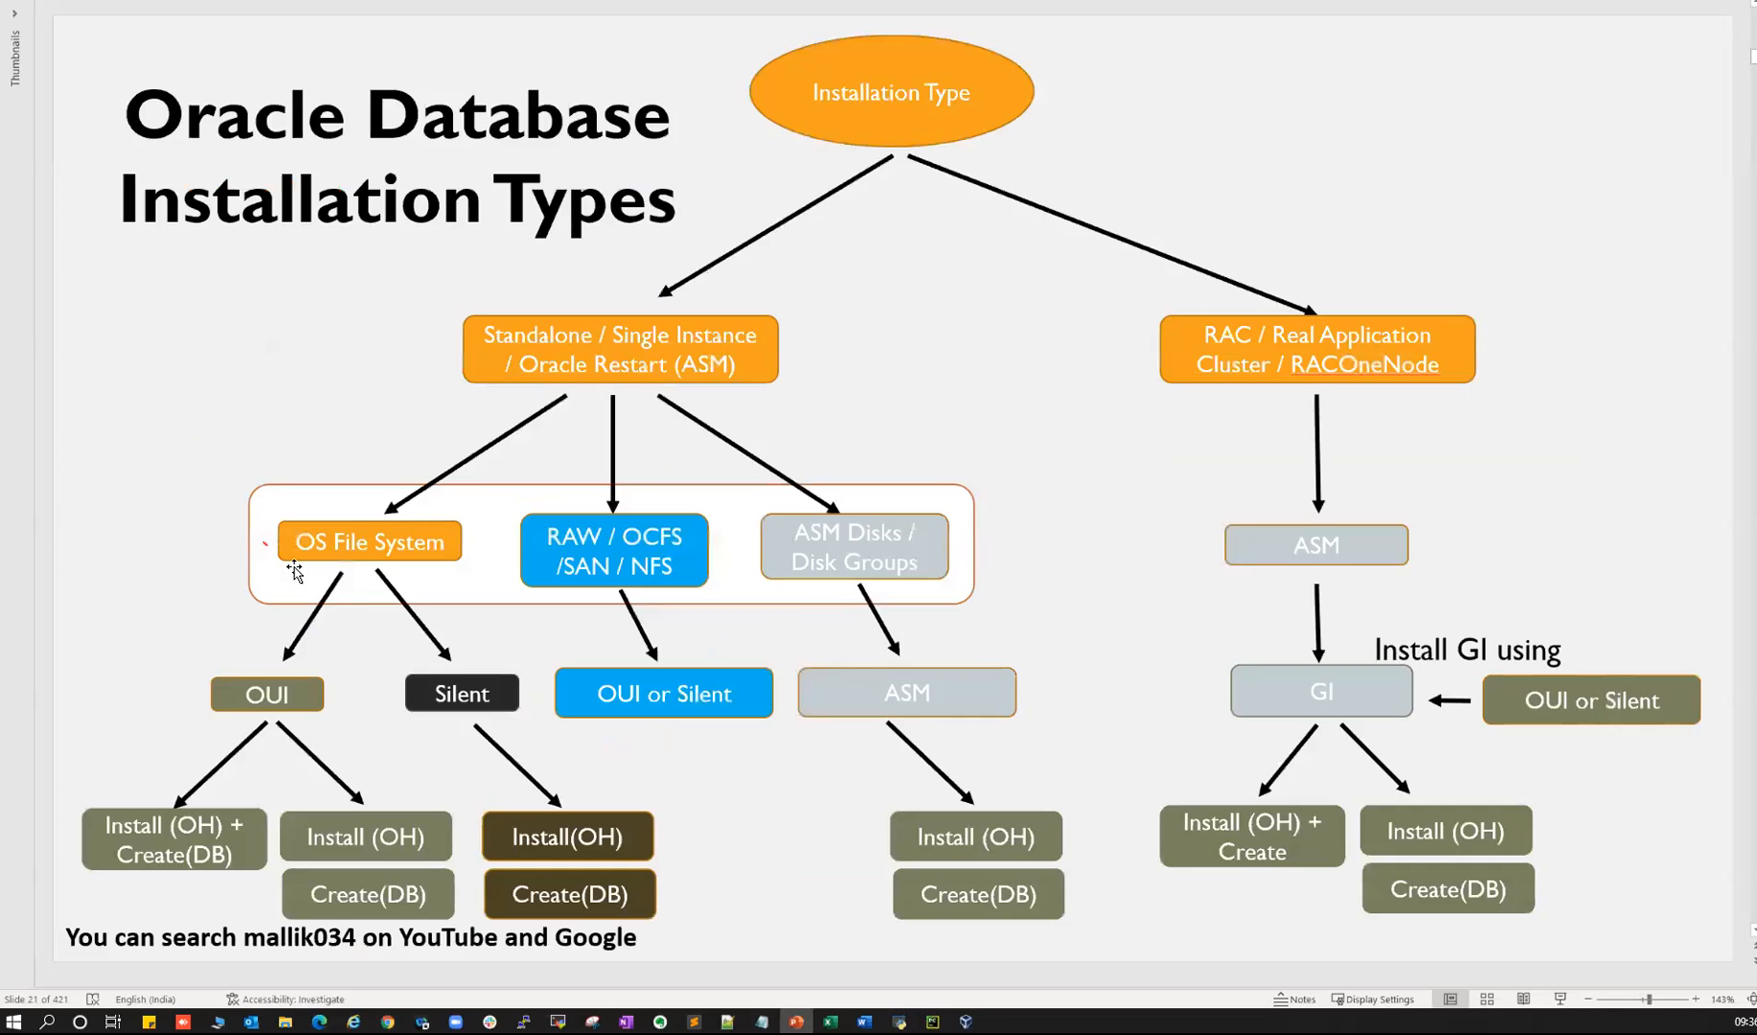
scroll(294, 571, up, 20)
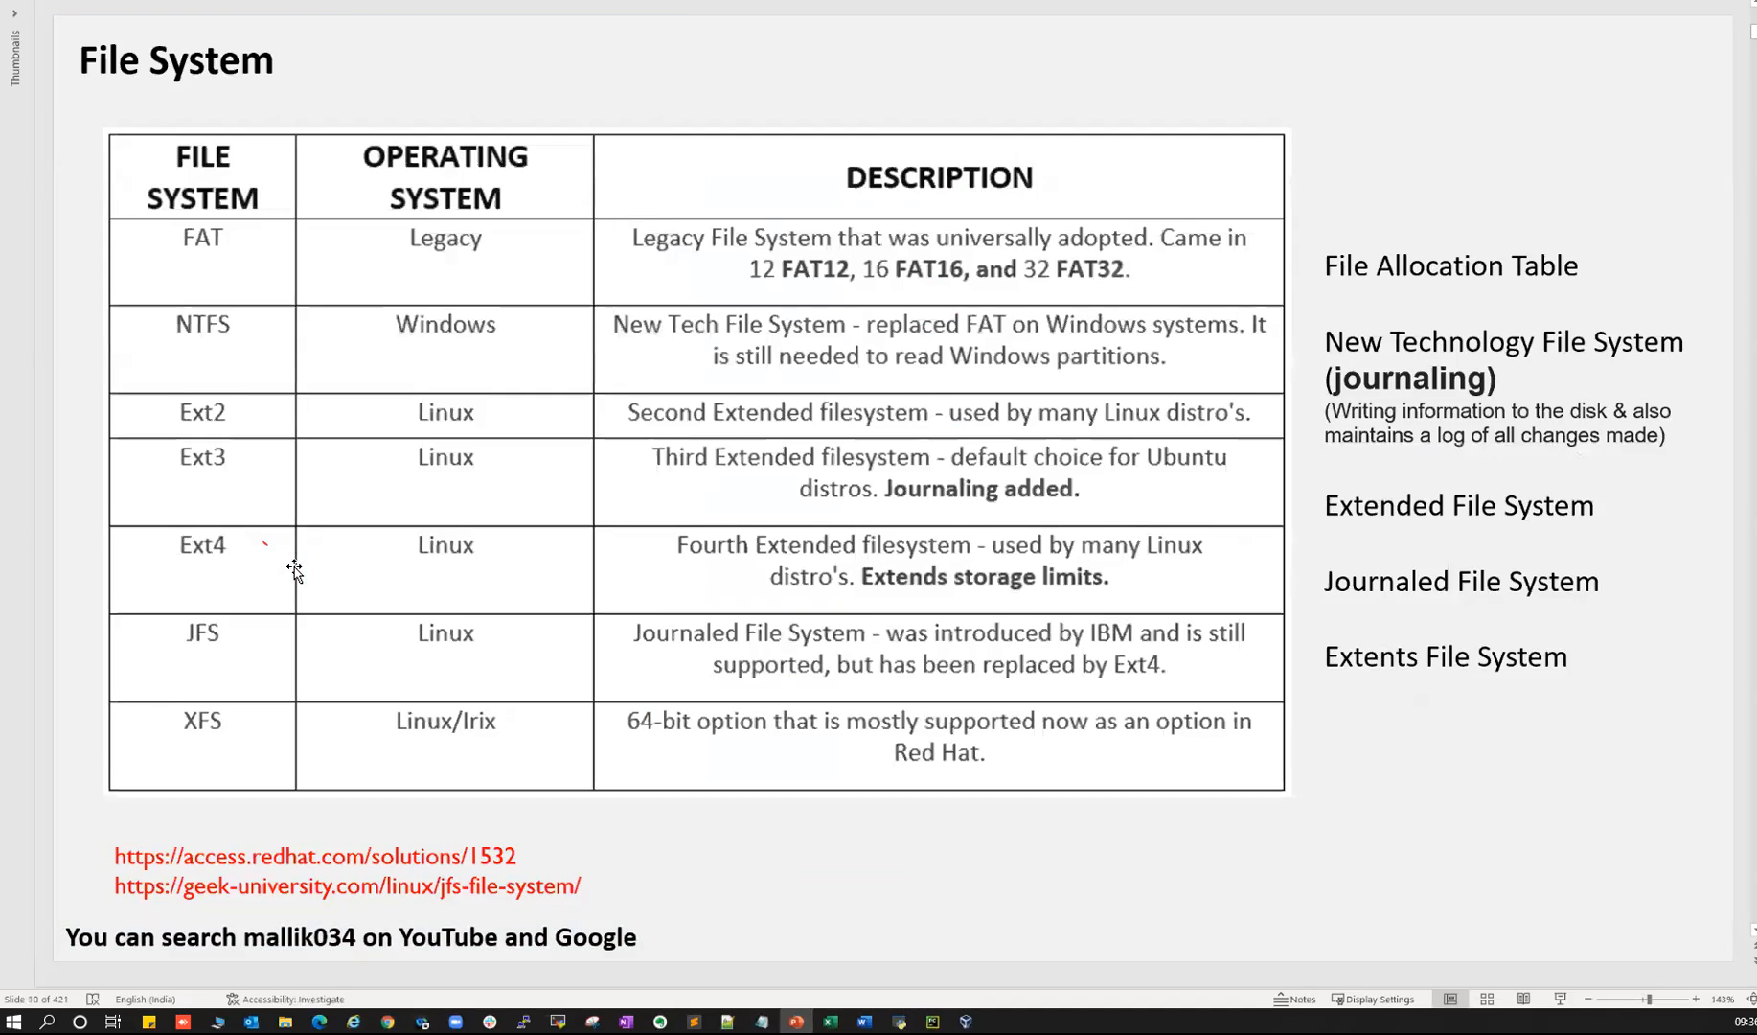
scroll(294, 573, down, 2)
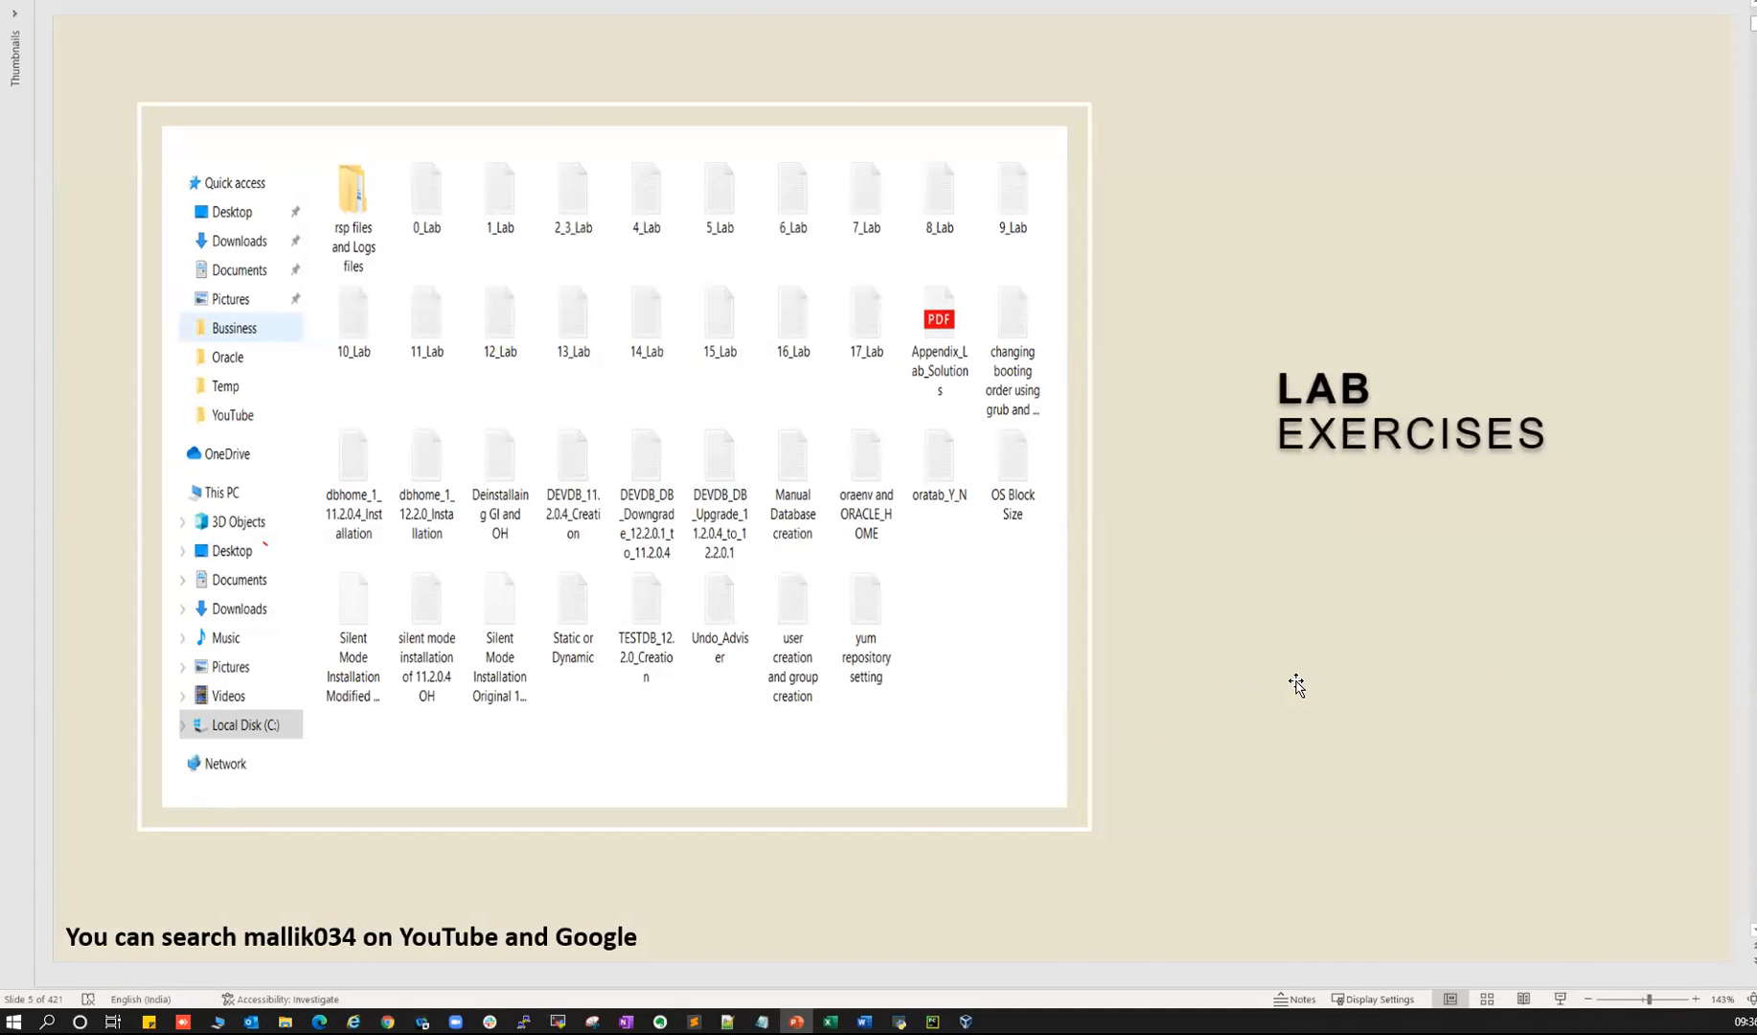
scroll(1289, 684, down, 1)
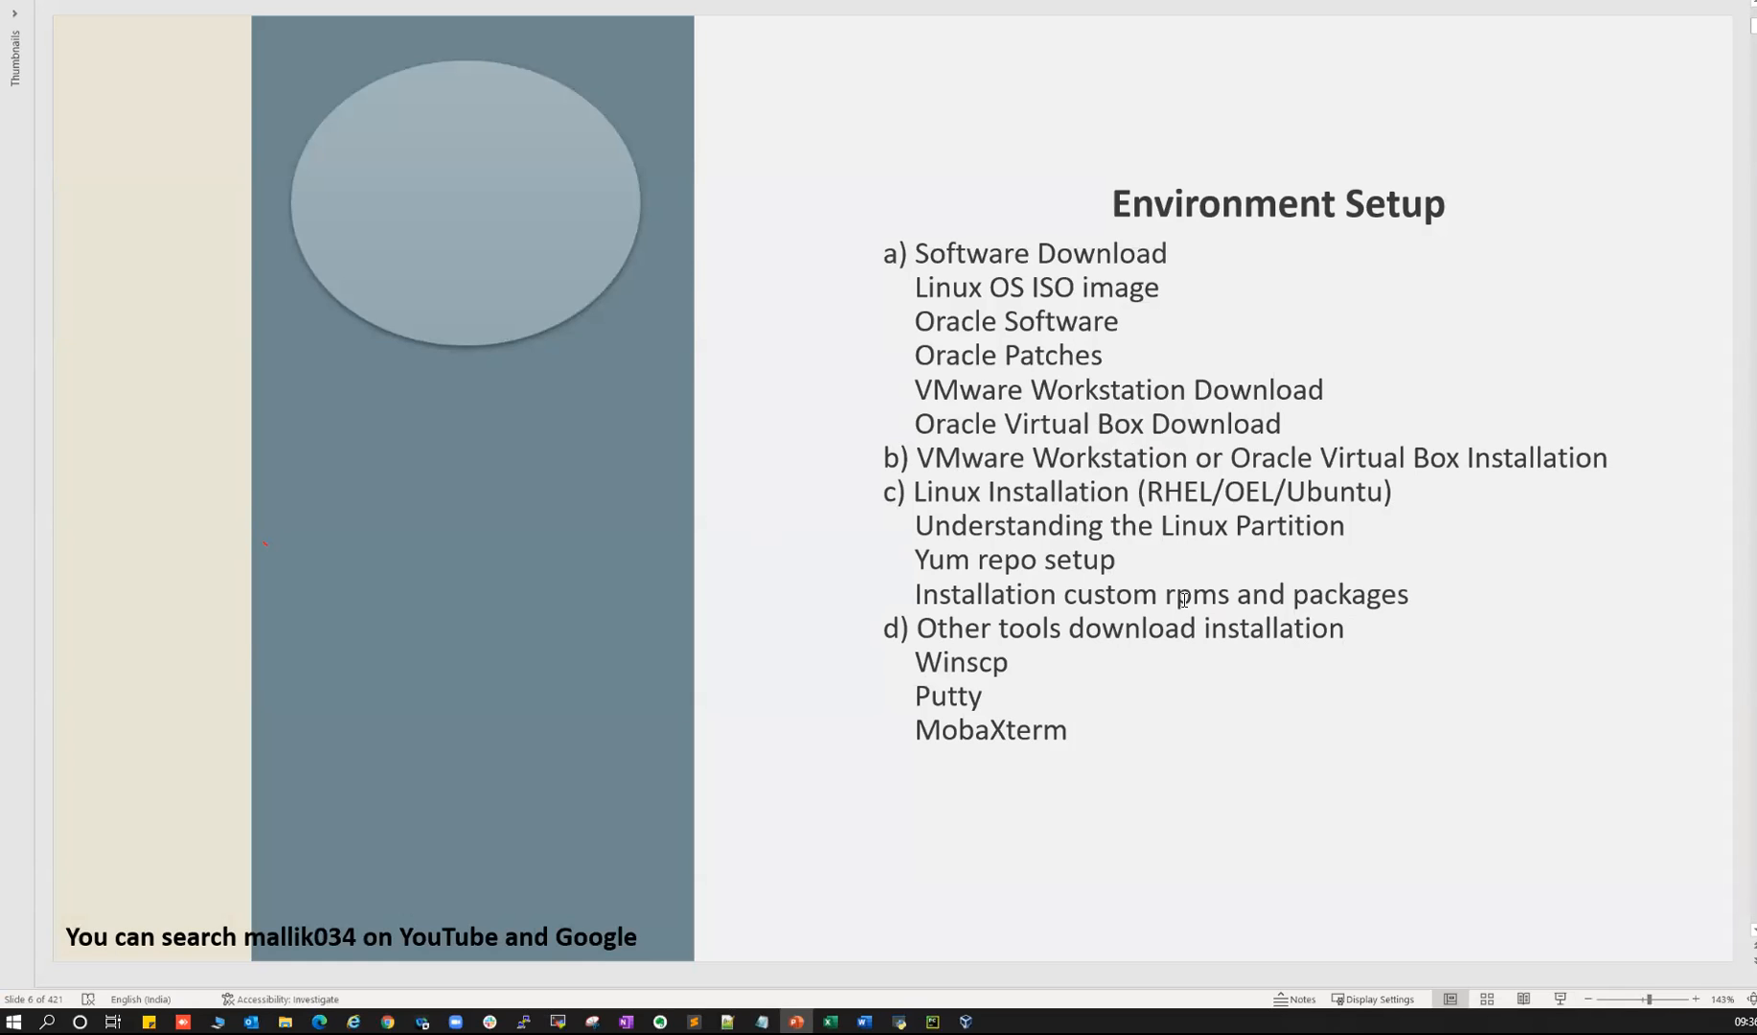
scroll(1178, 604, down, 1)
click(241, 73)
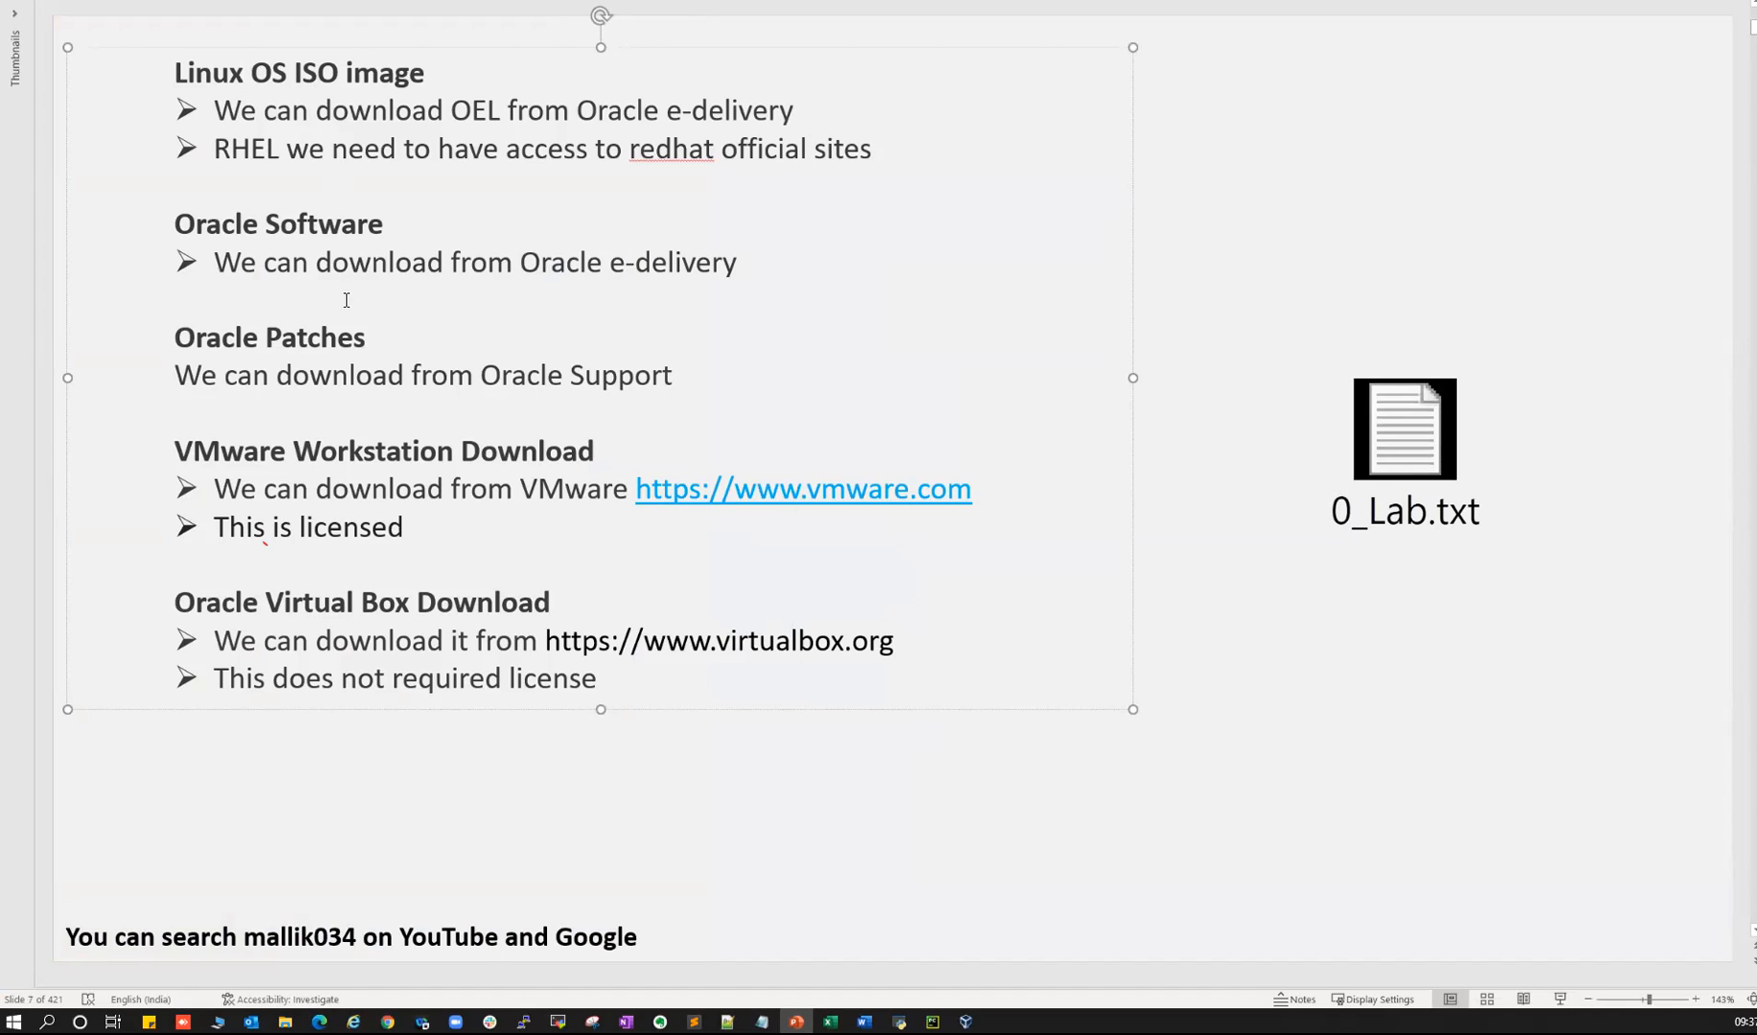
- Highlight the 'Linux OS ISO image' heading on slide 7, then bring the Notepad notes forward
click(1333, 95)
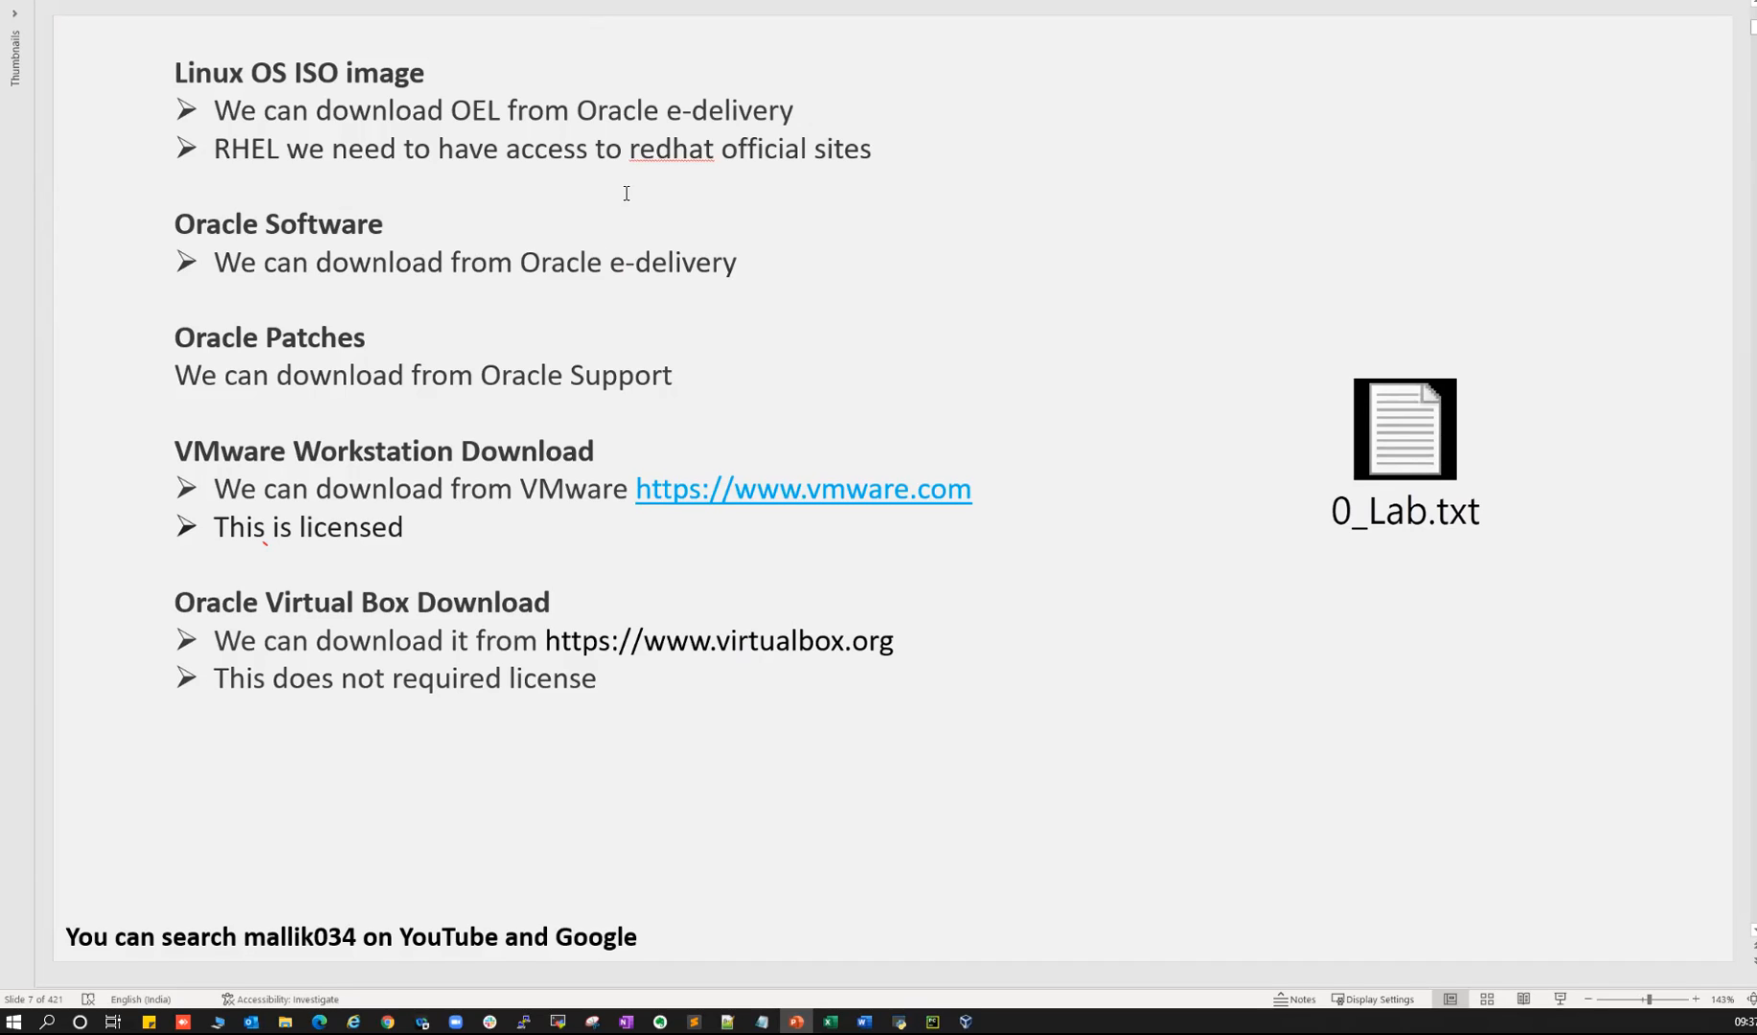
key(super)
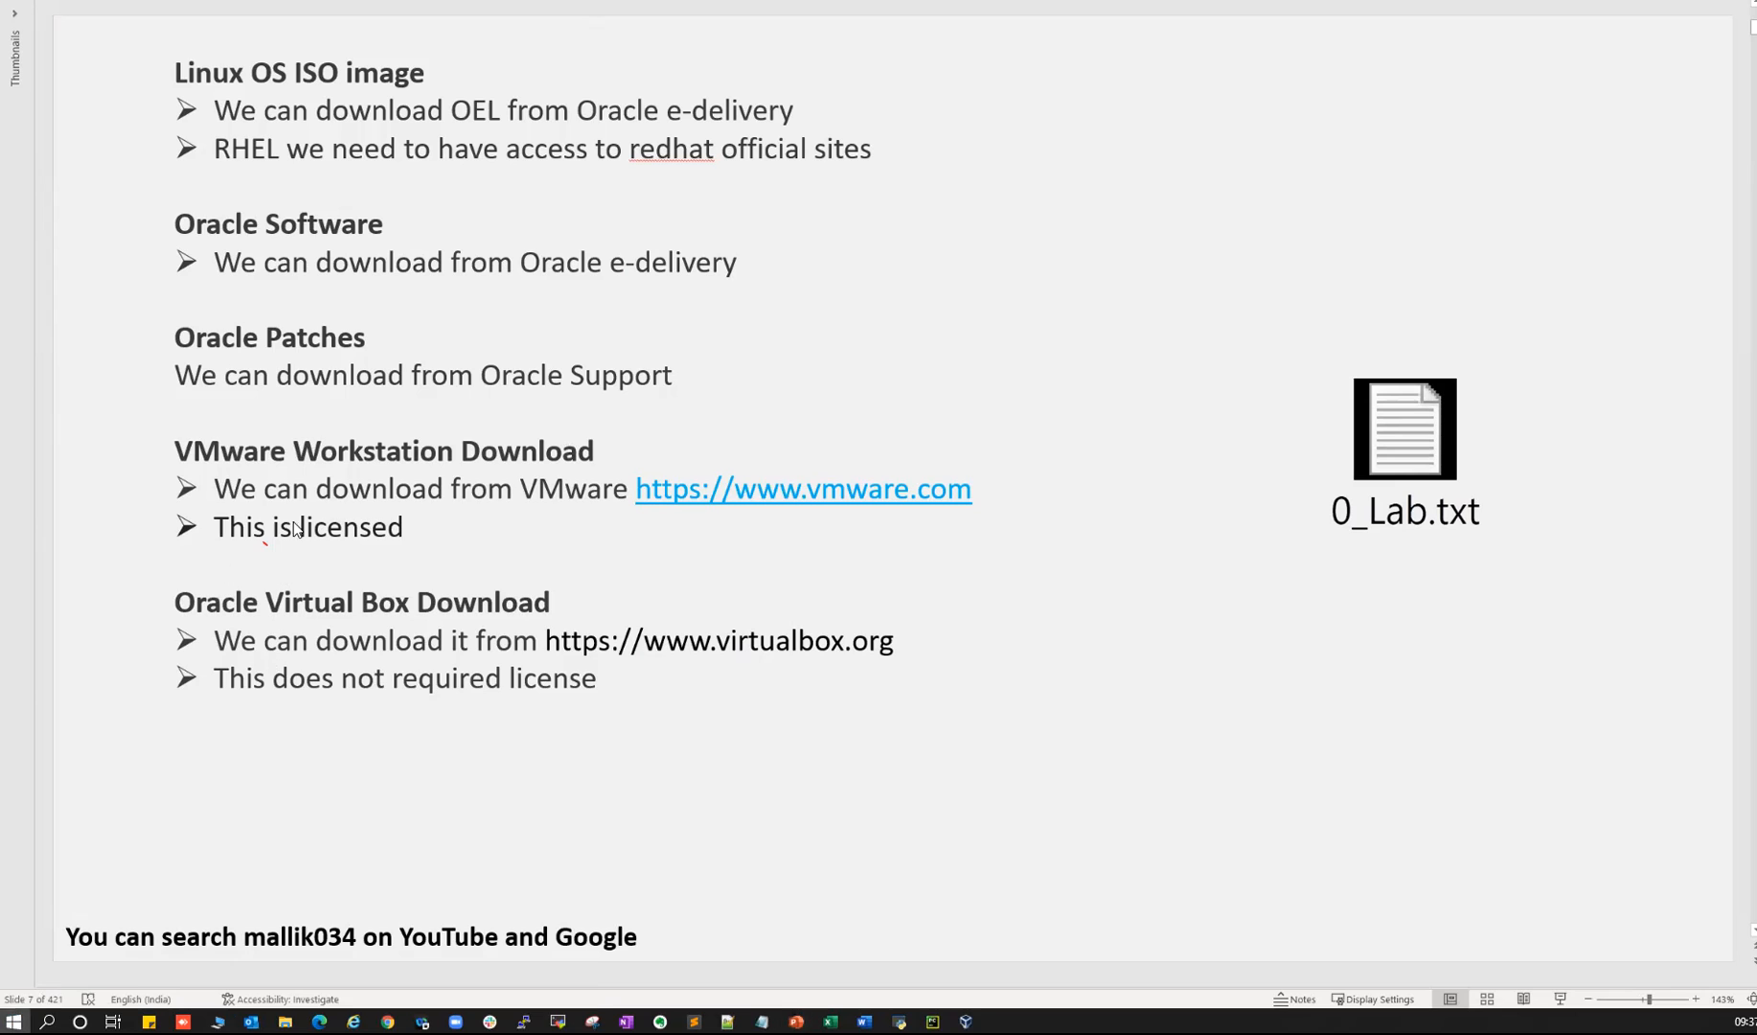
click(1119, 224)
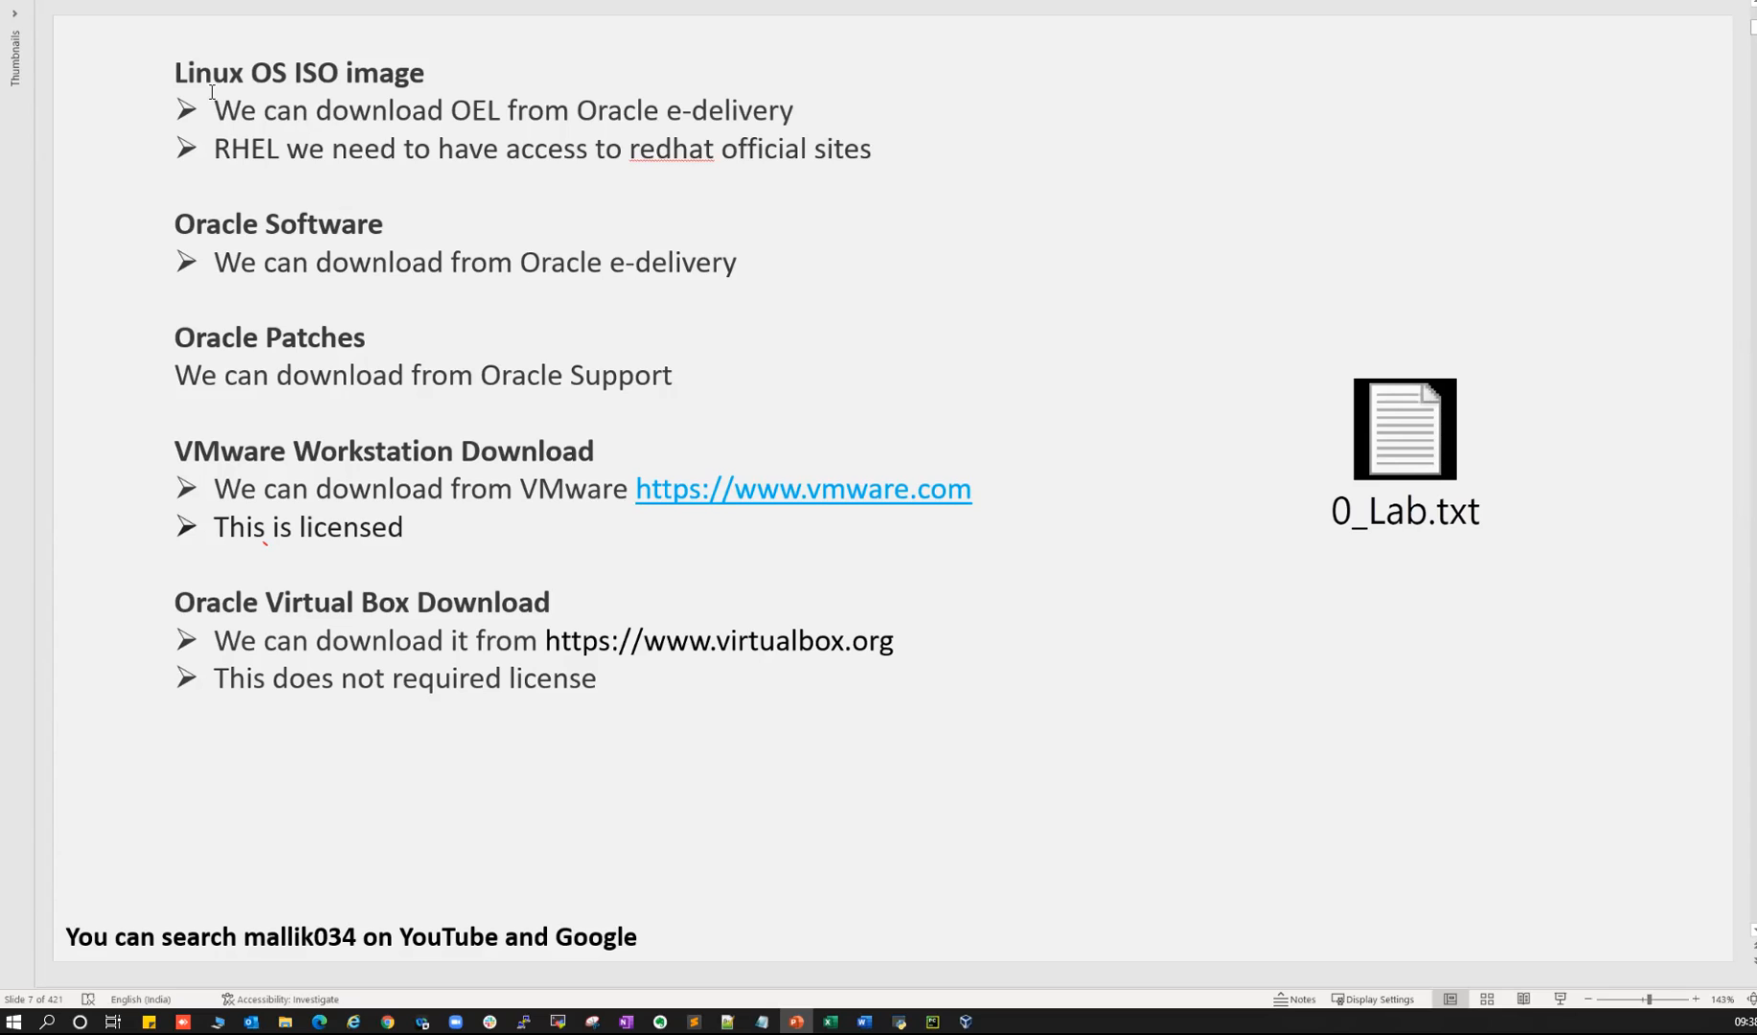
drag(174, 75, 427, 78)
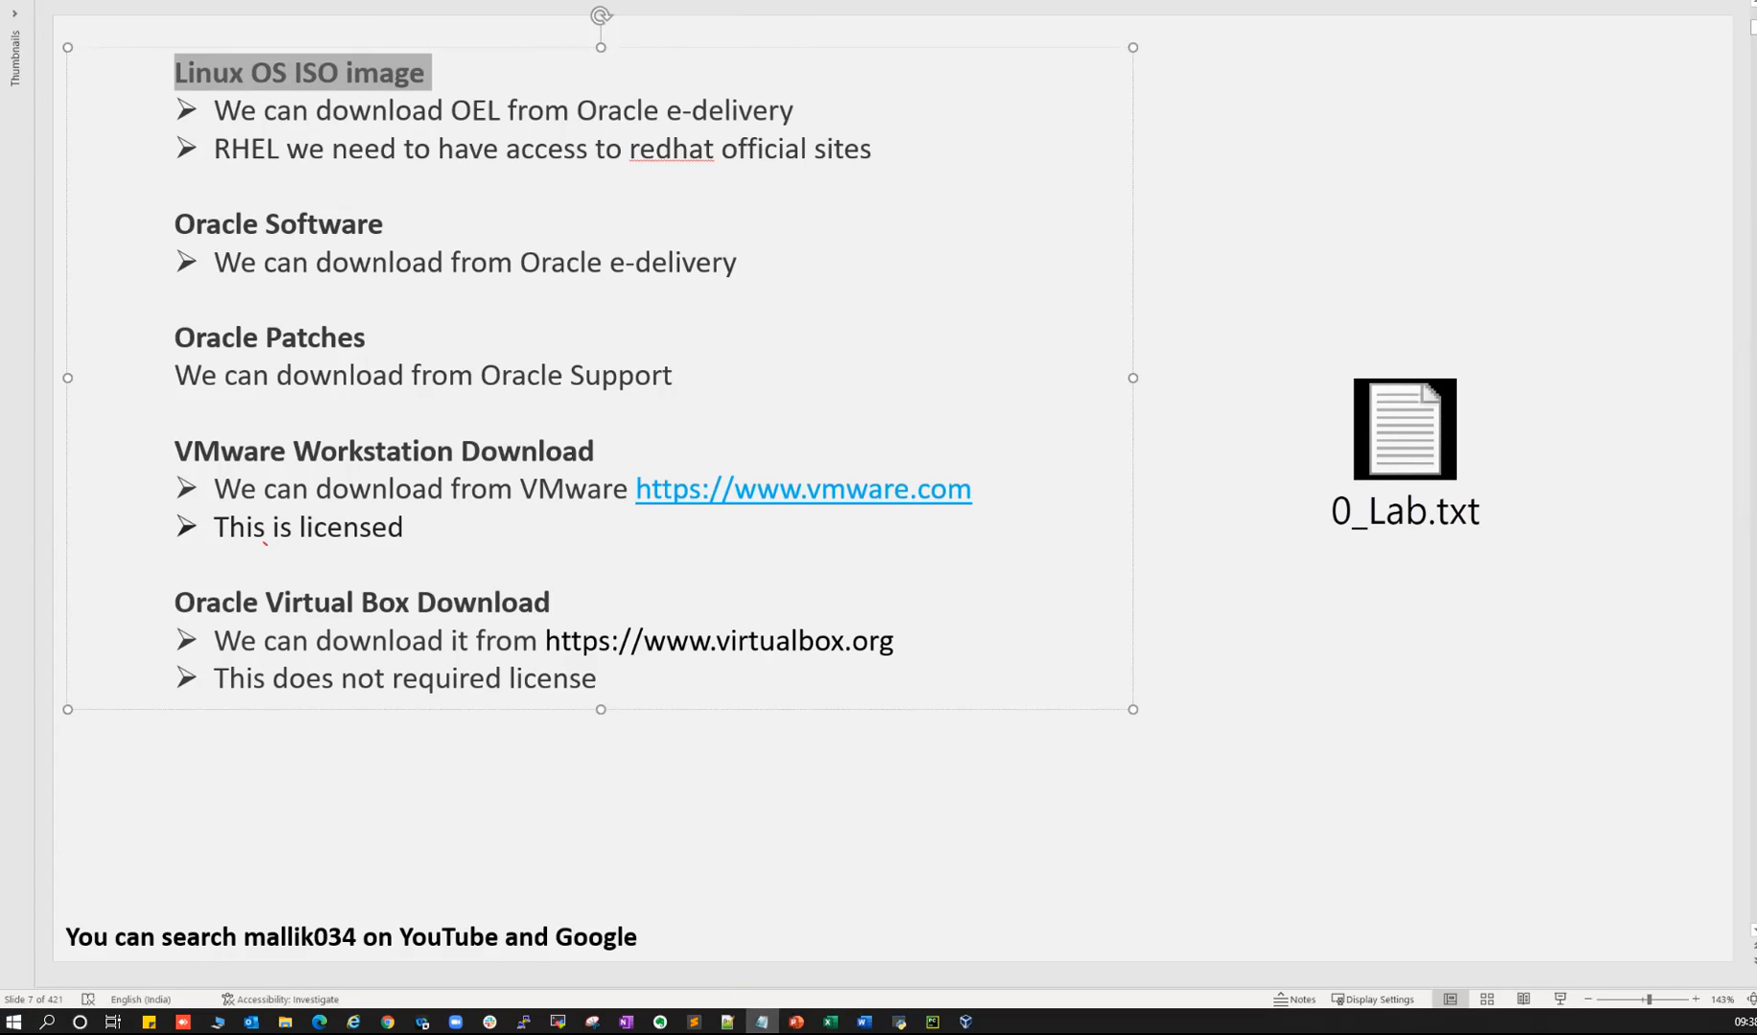
click(761, 1021)
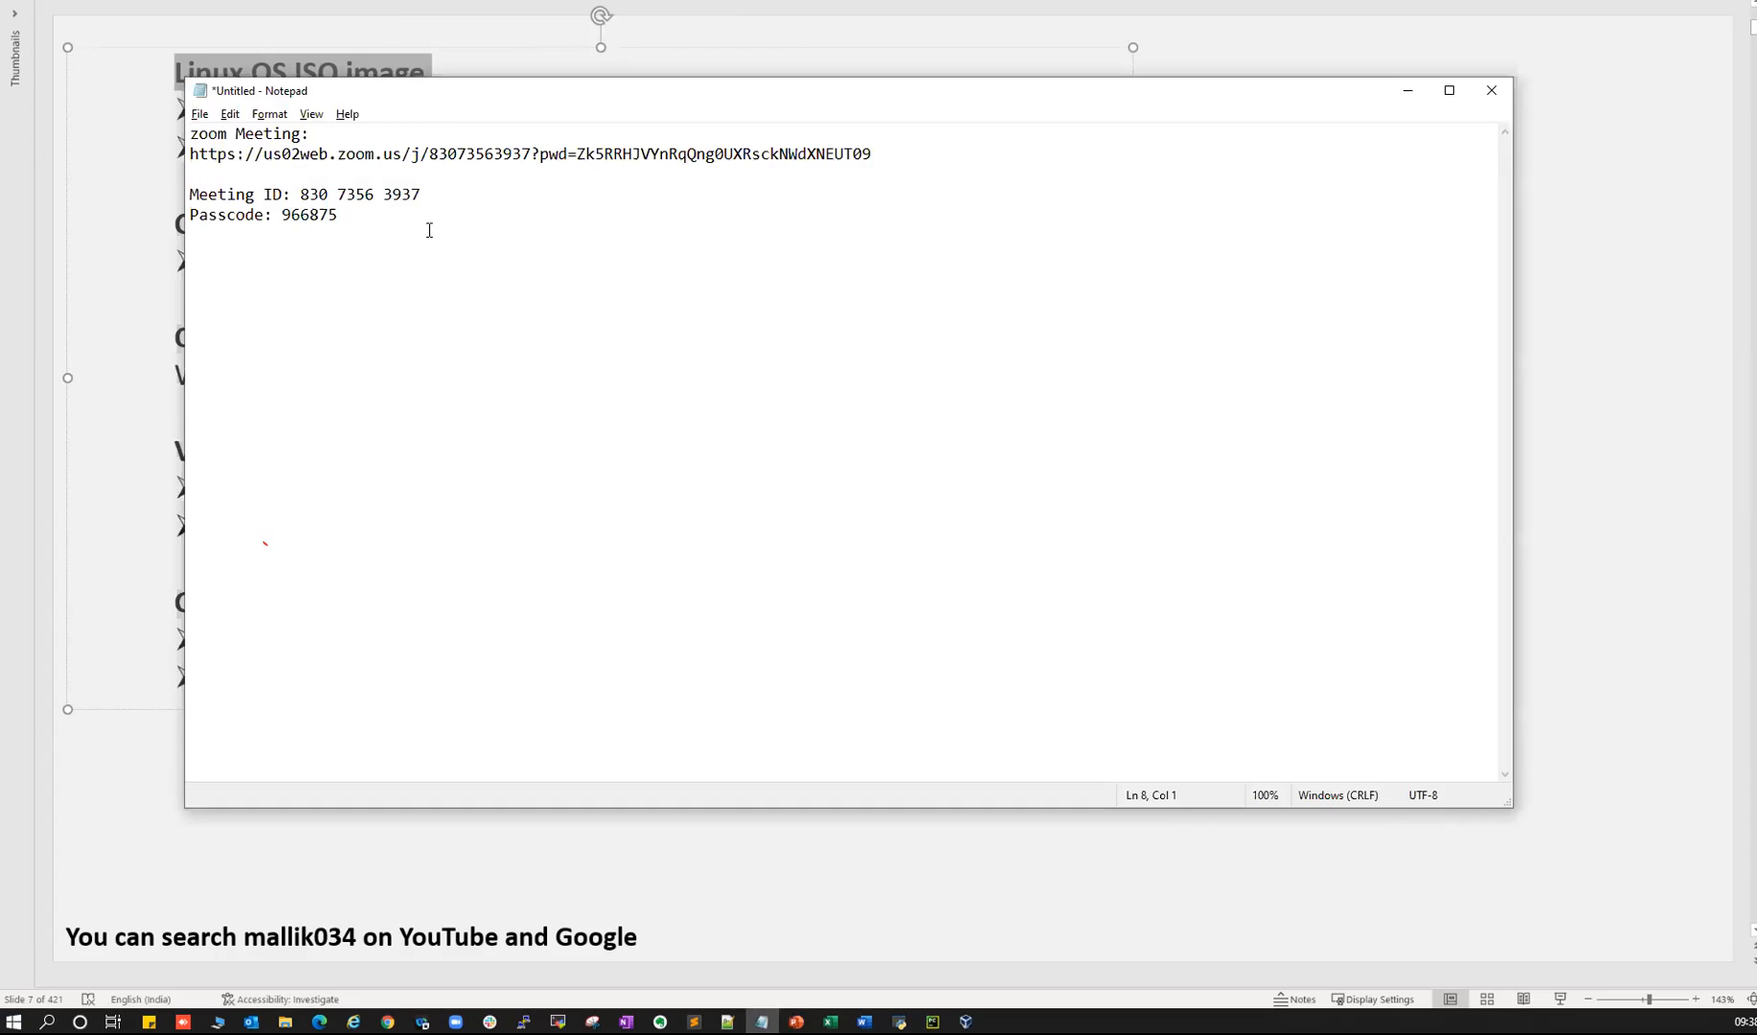
- Add an 'OS:' list with 'Win' and 'Linux / Unix - OEL, RHEL, Ubutu, Oracel Solarise' to the notes
key(Return)
key(Return)
text(OS:)
key(Return)
text(Win)
click(254, 332)
click(204, 361)
text(Linux /)
text( Uniq)
key(BackSpace)
text(x - OEL, RHEL)
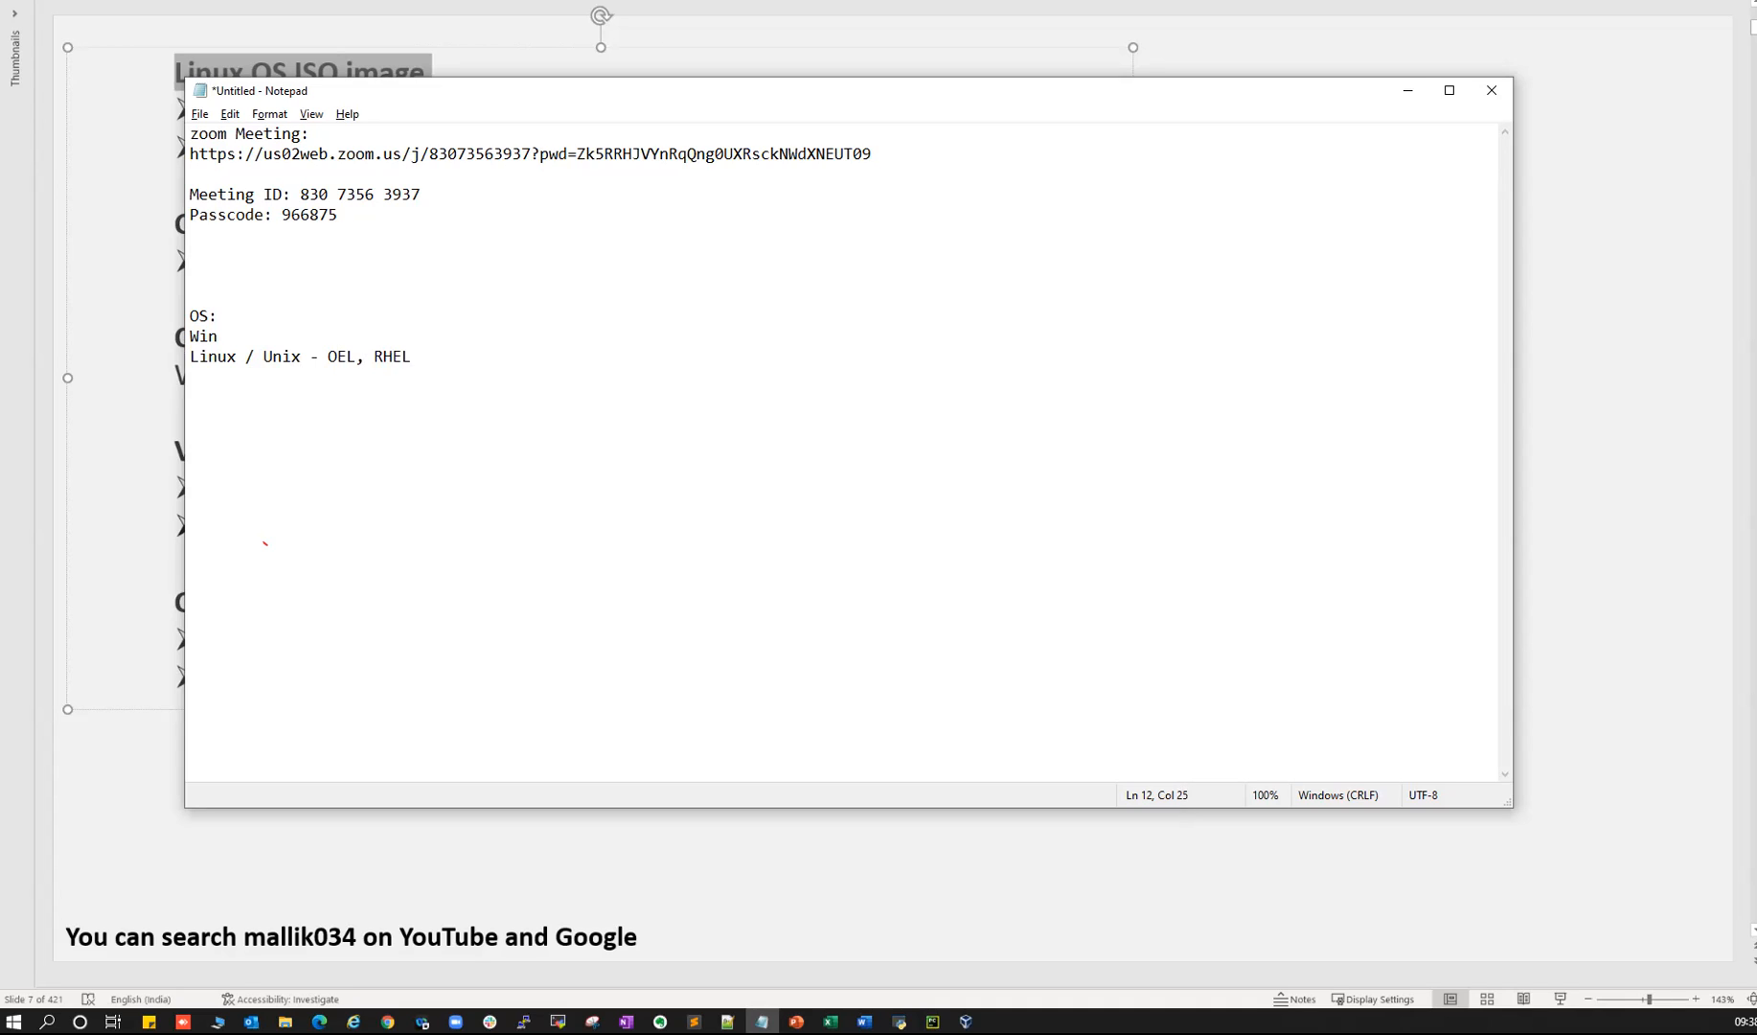
text(, Ubutu, Oracel Solarise)
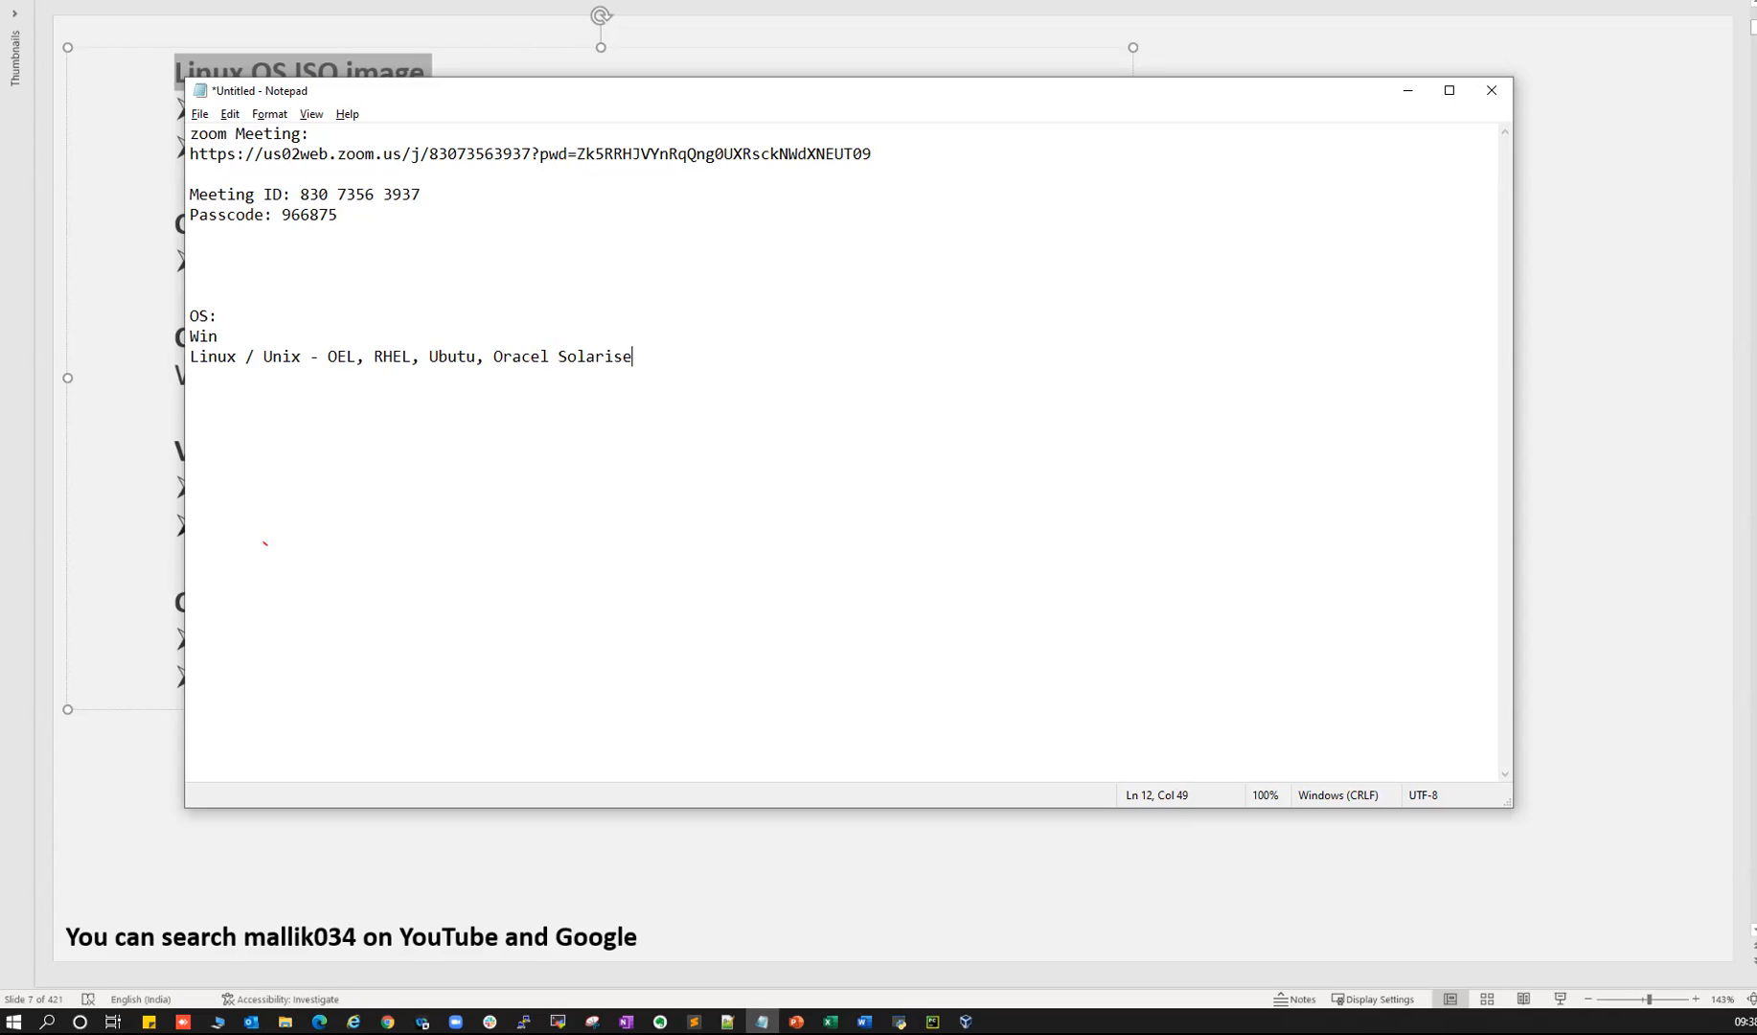
- Highlight OEL, RHEL, Ubutu and Oracel Solarise in turn in the Notepad OS list, then return to PowerPoint
drag(328, 356, 358, 357)
drag(375, 357, 412, 357)
drag(429, 356, 476, 360)
drag(492, 358, 330, 356)
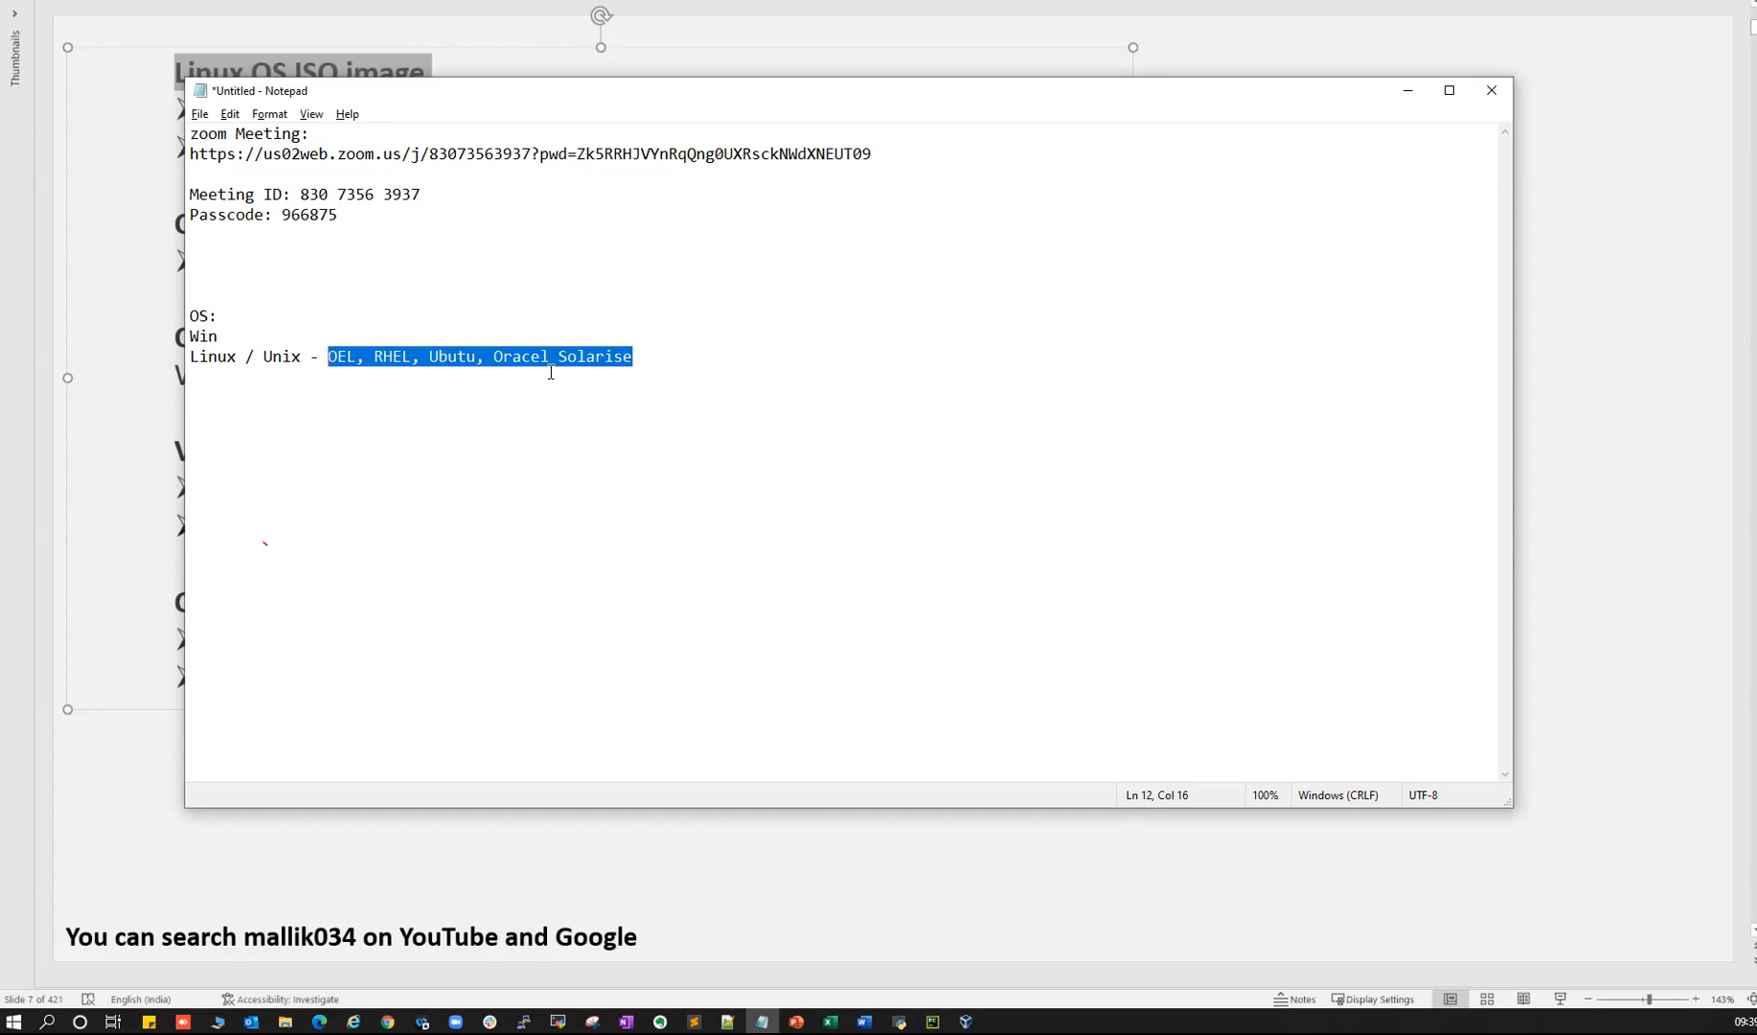
click(331, 359)
drag(329, 357, 353, 358)
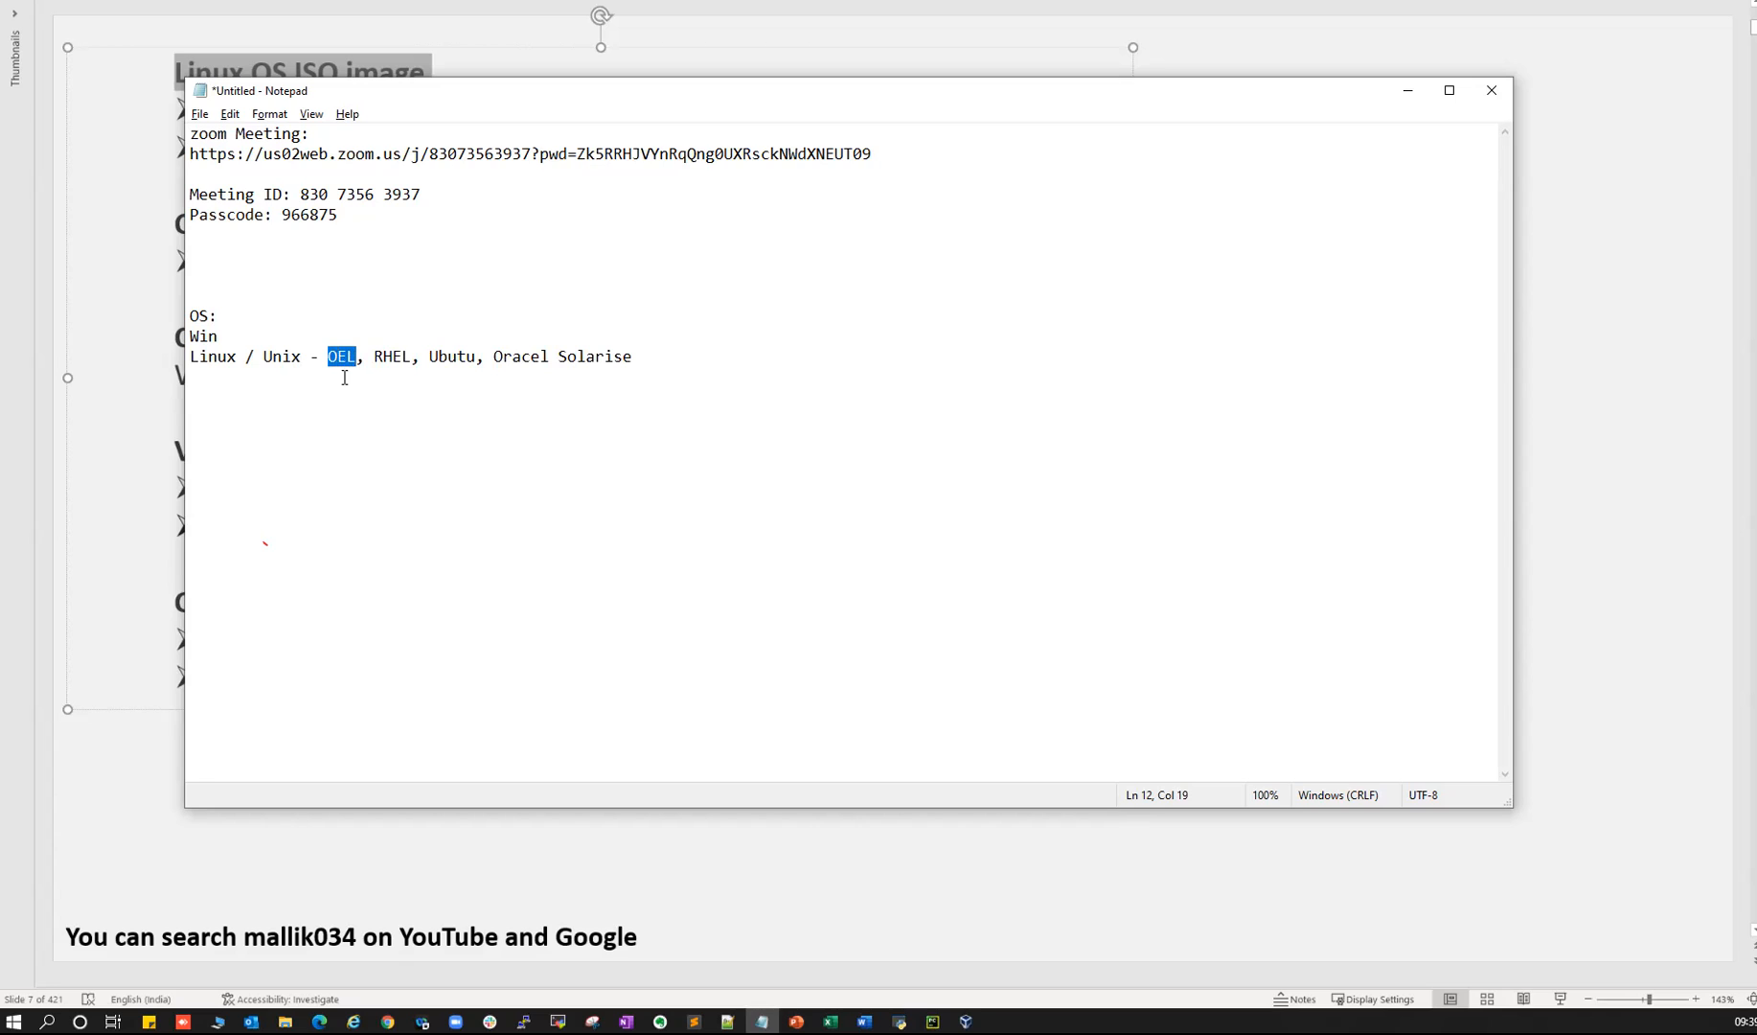
click(349, 372)
drag(328, 357, 353, 357)
drag(374, 358, 409, 358)
drag(330, 357, 354, 356)
key(alt+Tab)
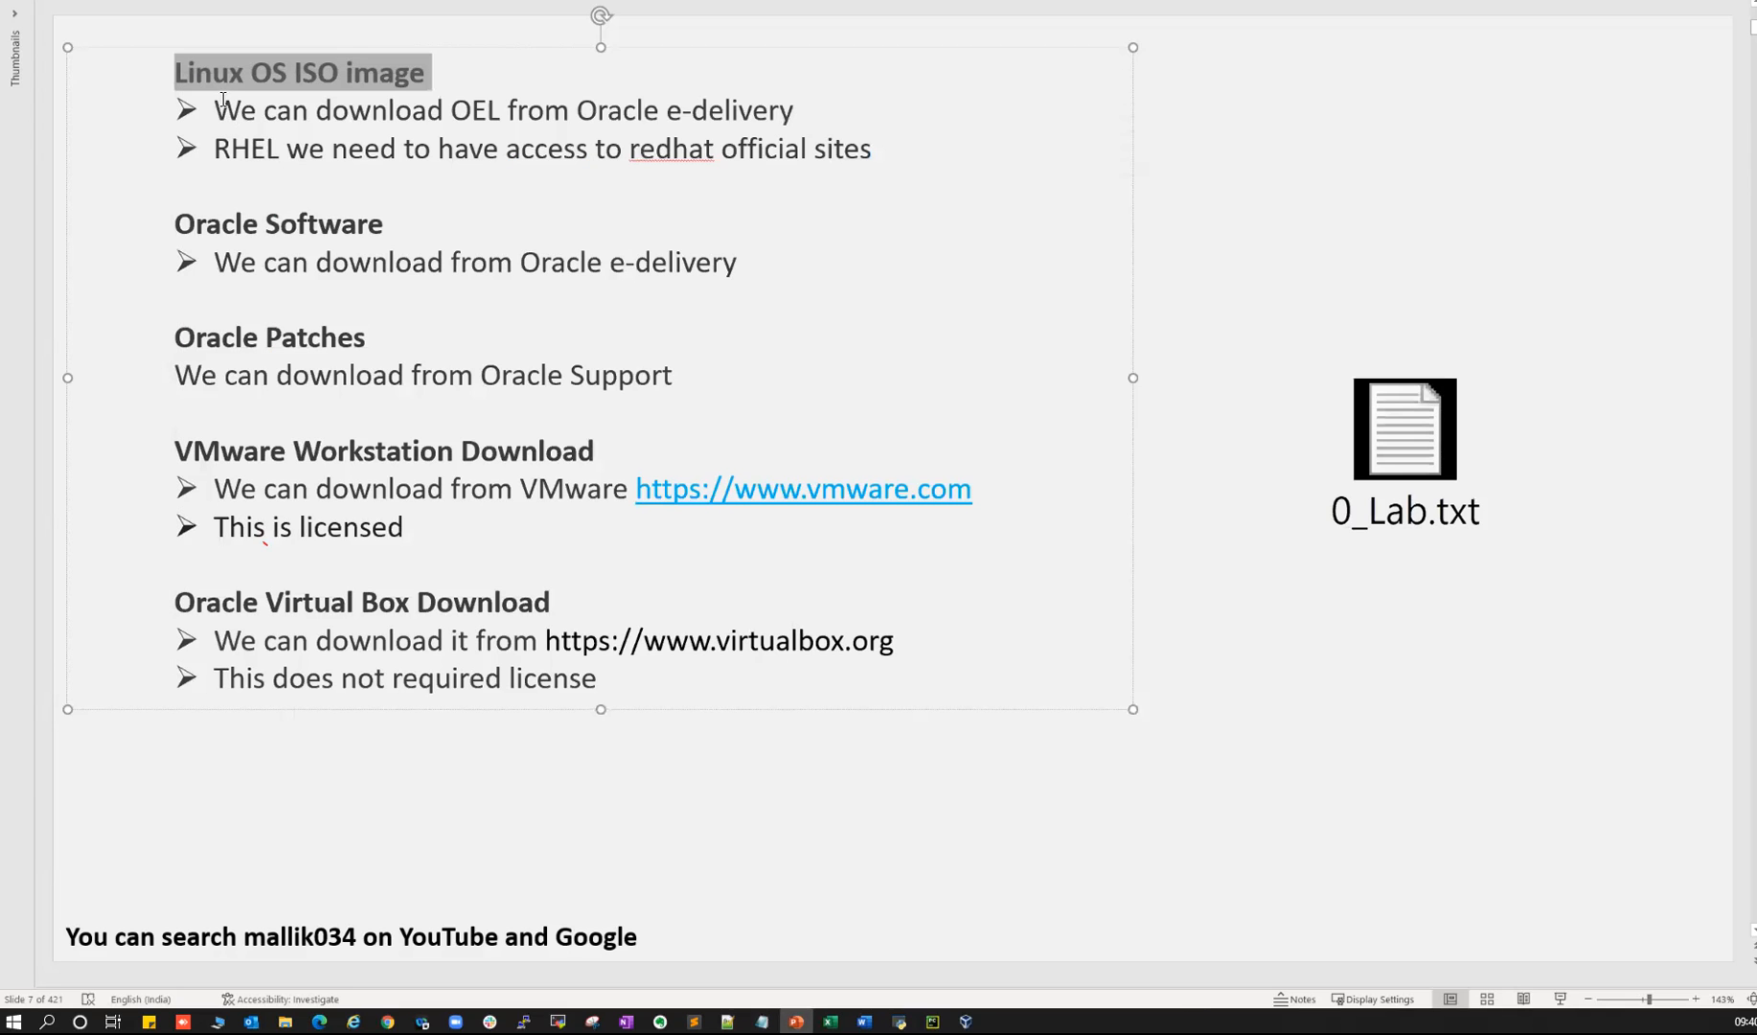
- Highlight the Linux OS ISO image heading, then the Win entry and Linux distribution names in Notepad
click(294, 73)
drag(177, 73, 413, 73)
key(alt+Tab)
drag(192, 336, 200, 337)
drag(326, 356, 552, 360)
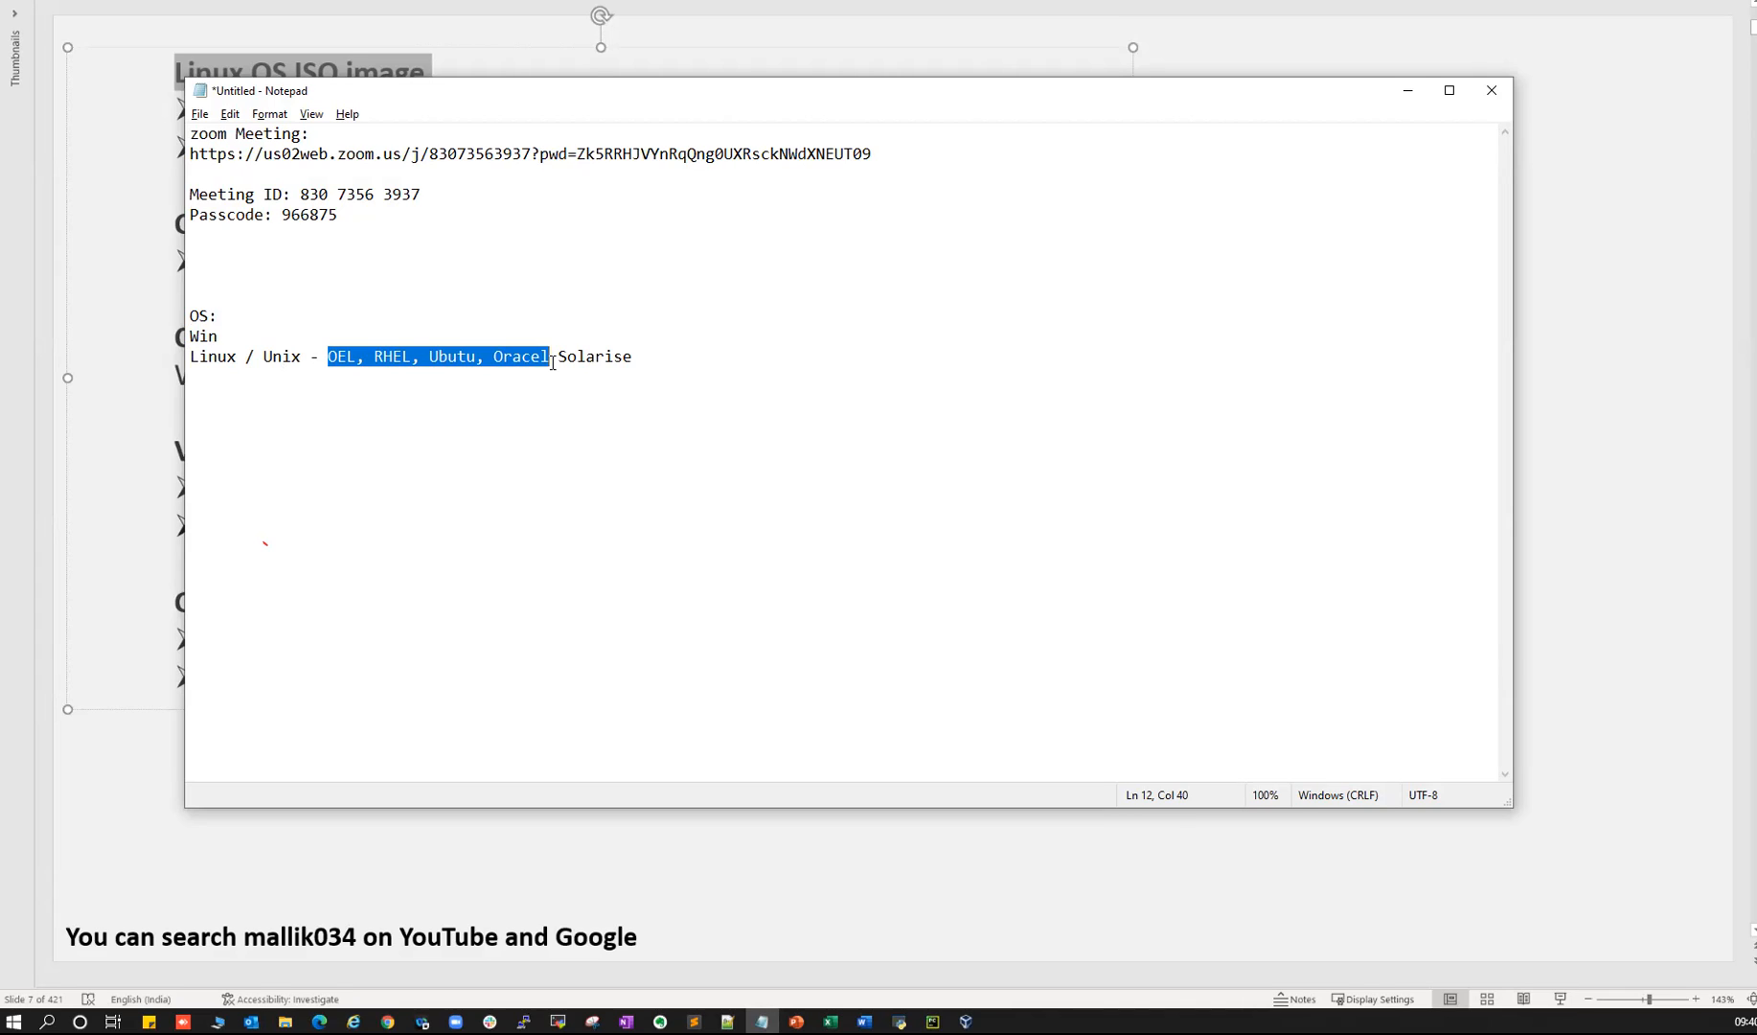
click(440, 364)
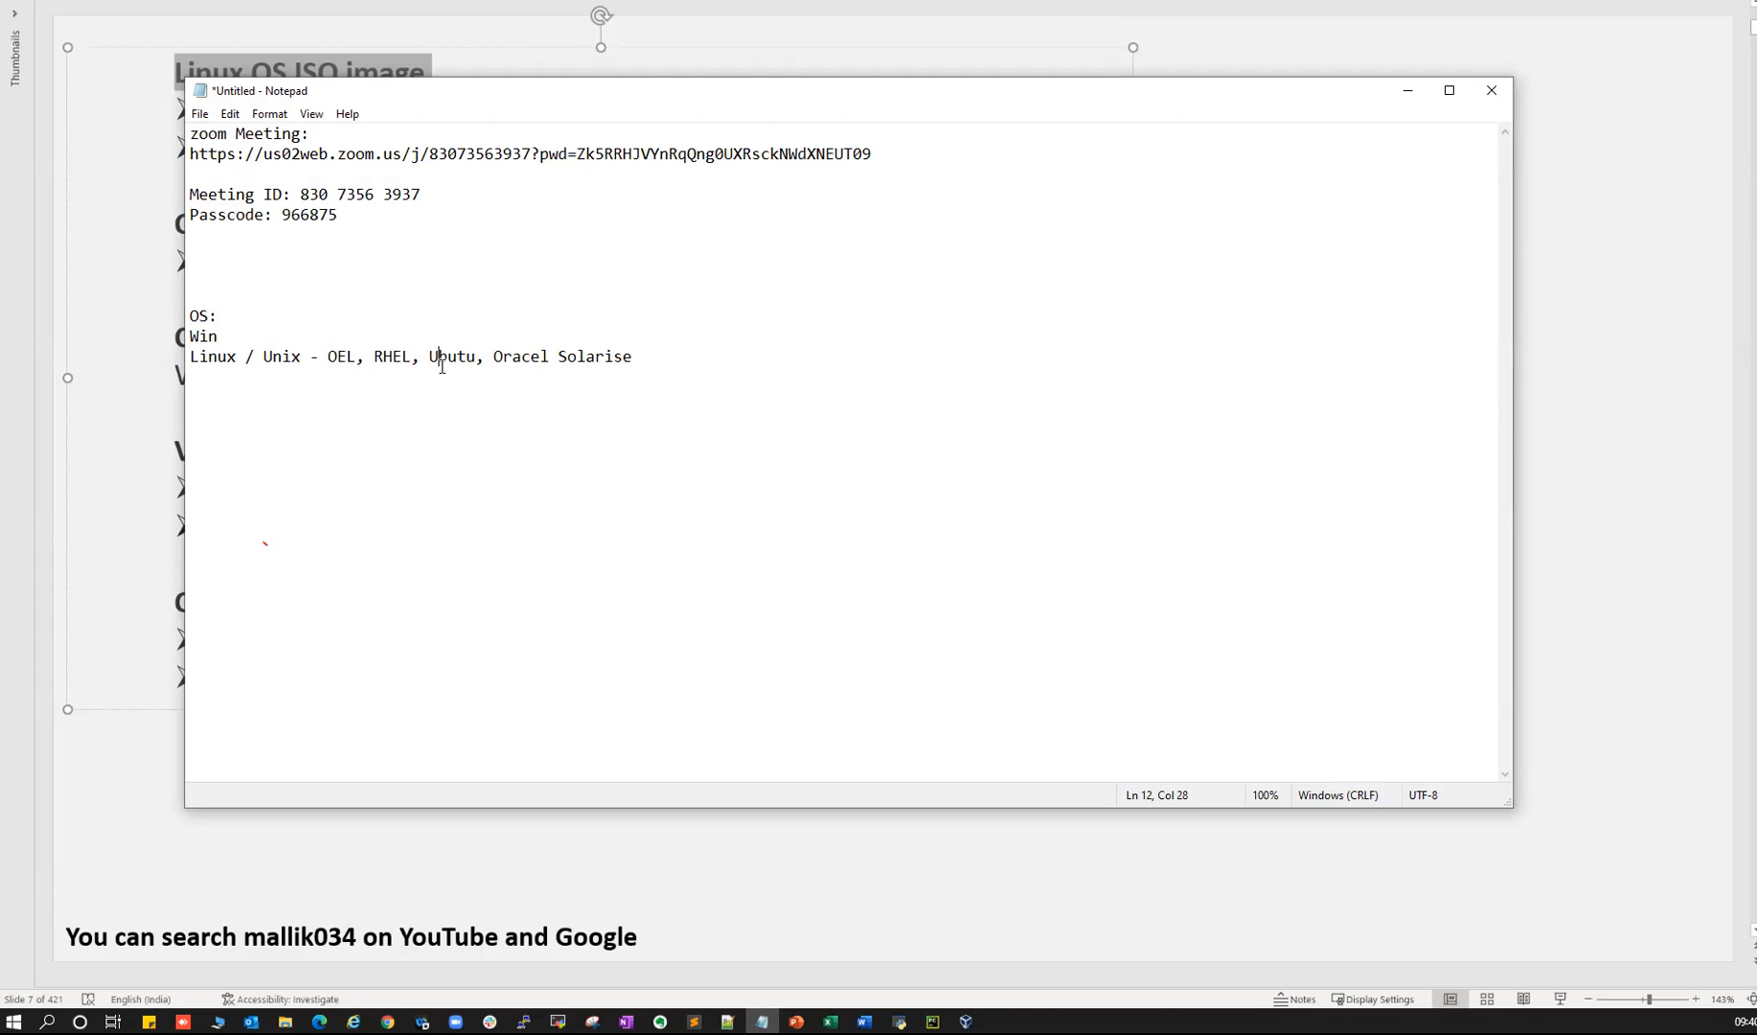
double_click(219, 336)
click(330, 357)
drag(349, 357, 660, 377)
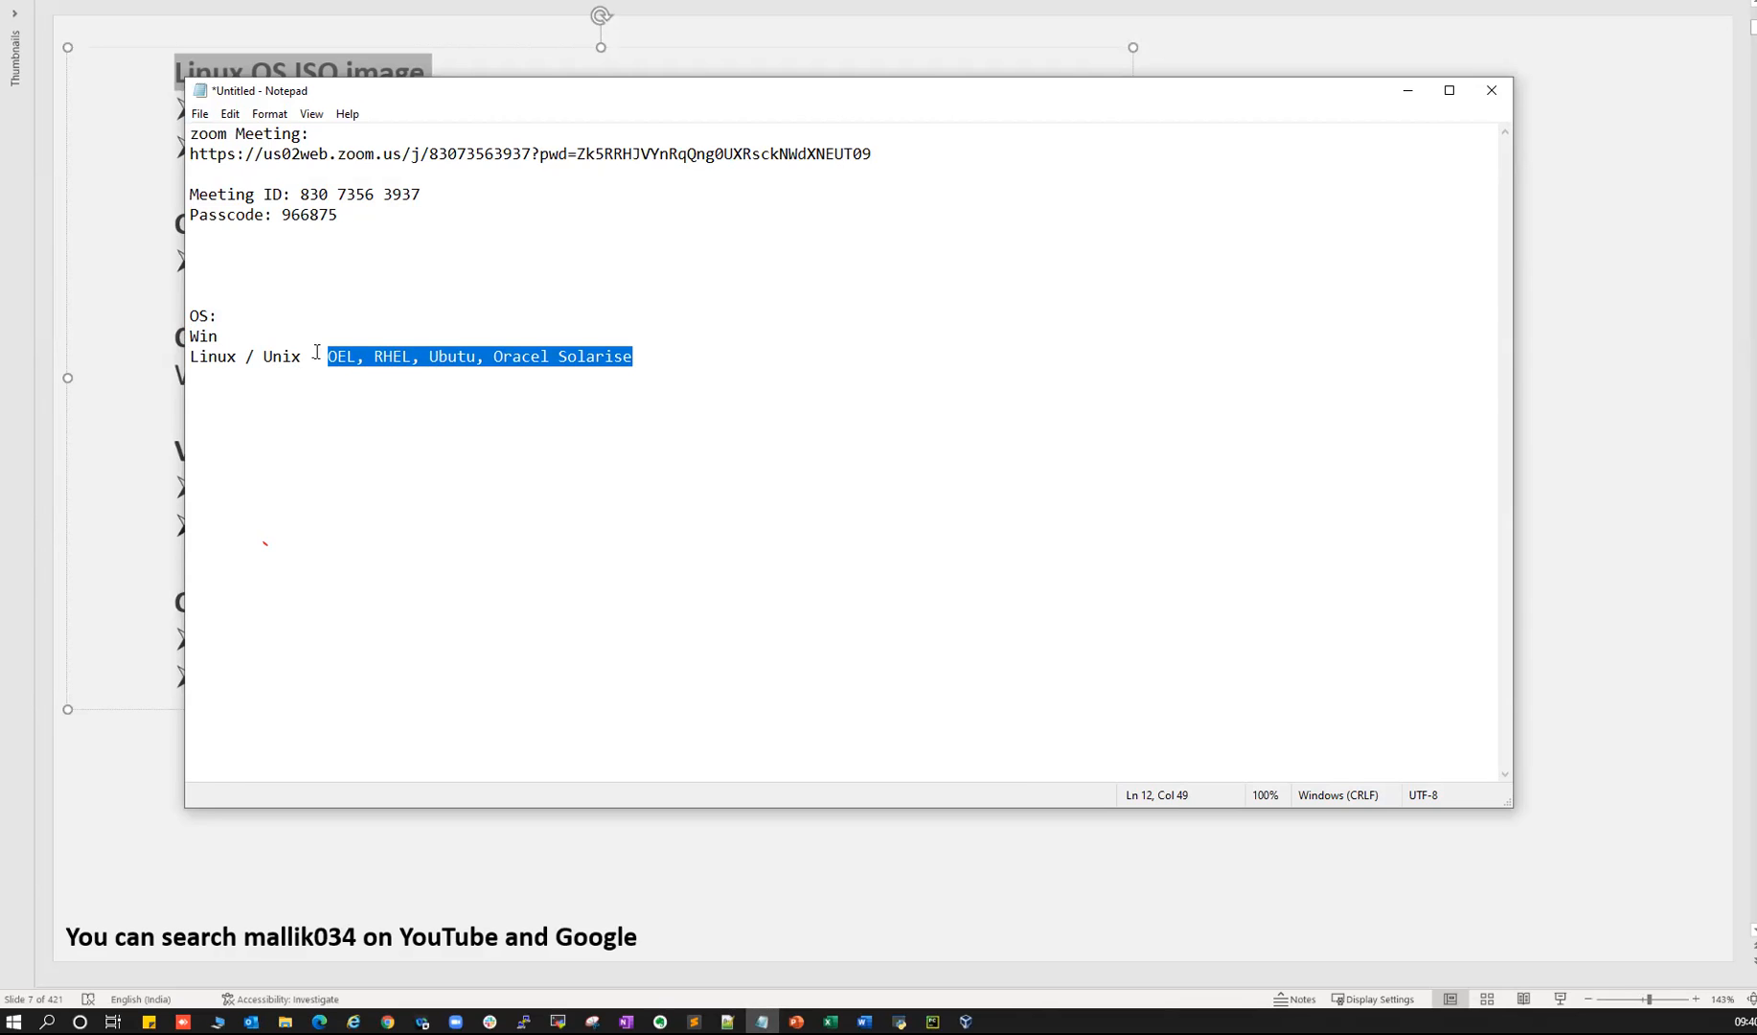
- Highlight the OEL download bullet on slide 7, then bring up the MobaXterm session on oracleserver
key(alt+Tab)
drag(213, 111, 795, 111)
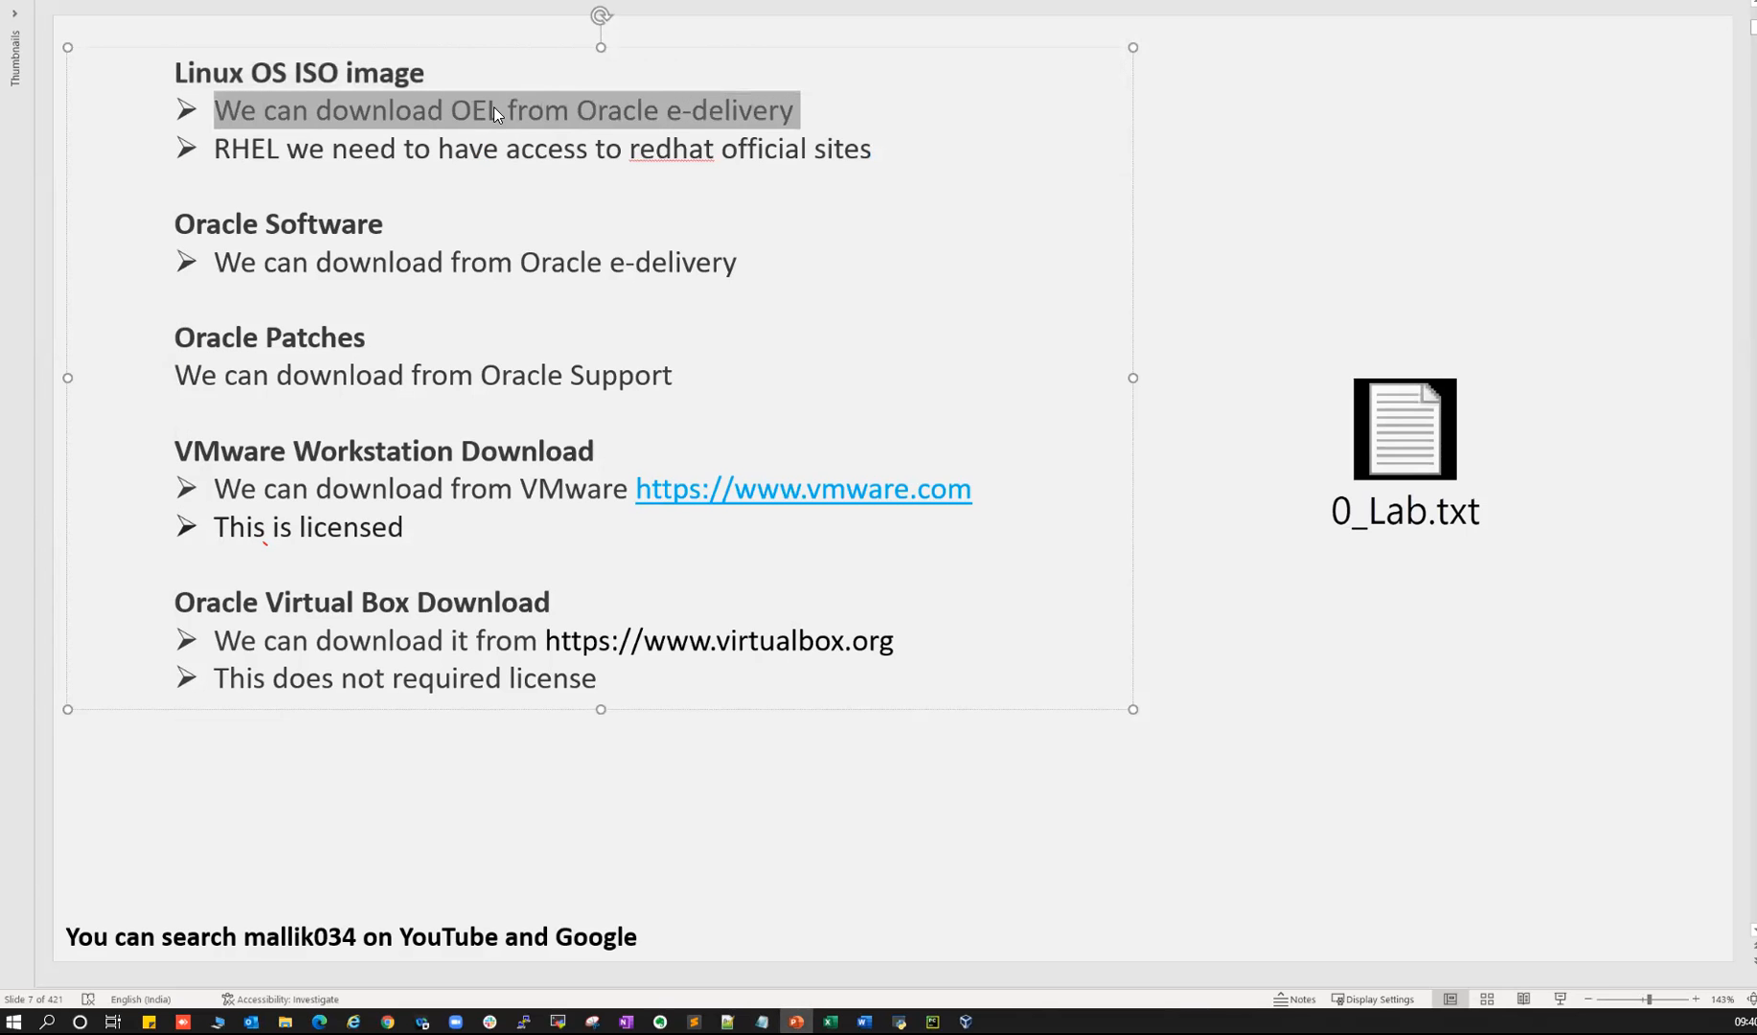
click(558, 1021)
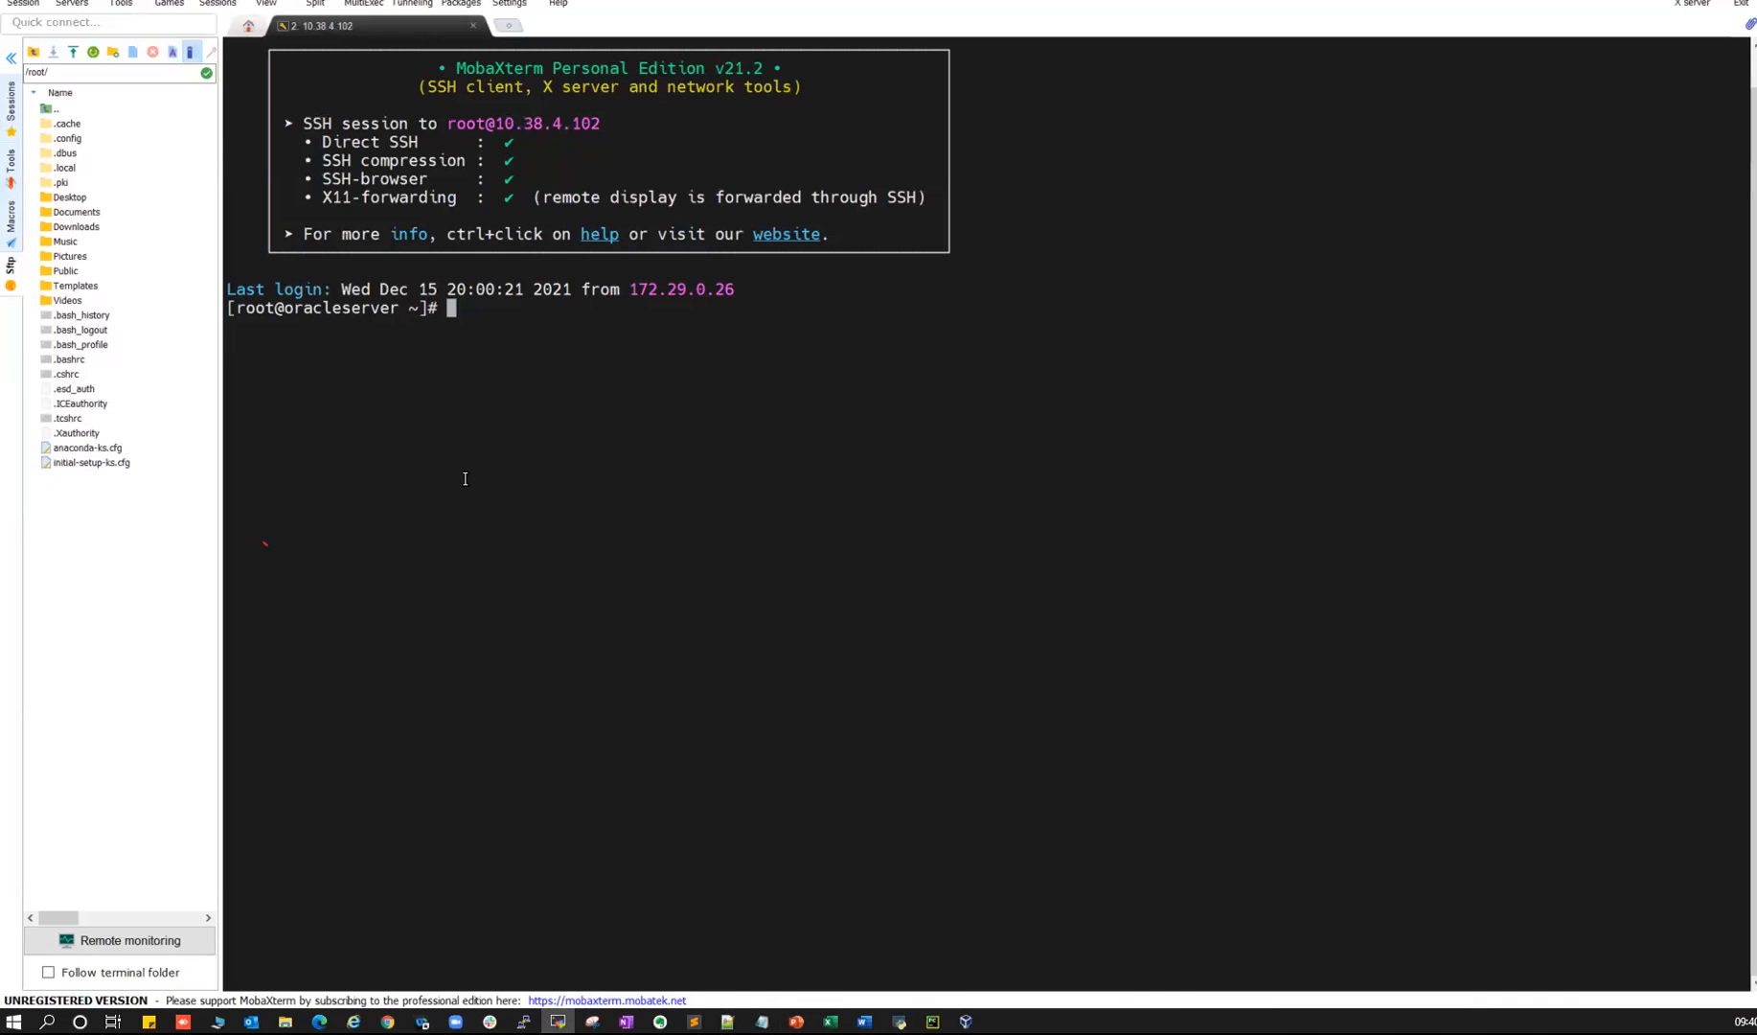
- Run 'cat /etc/os-release' and highlight the Oracle Linux Server name and version 7.9
click(11, 57)
scroll(452, 446, up, 2)
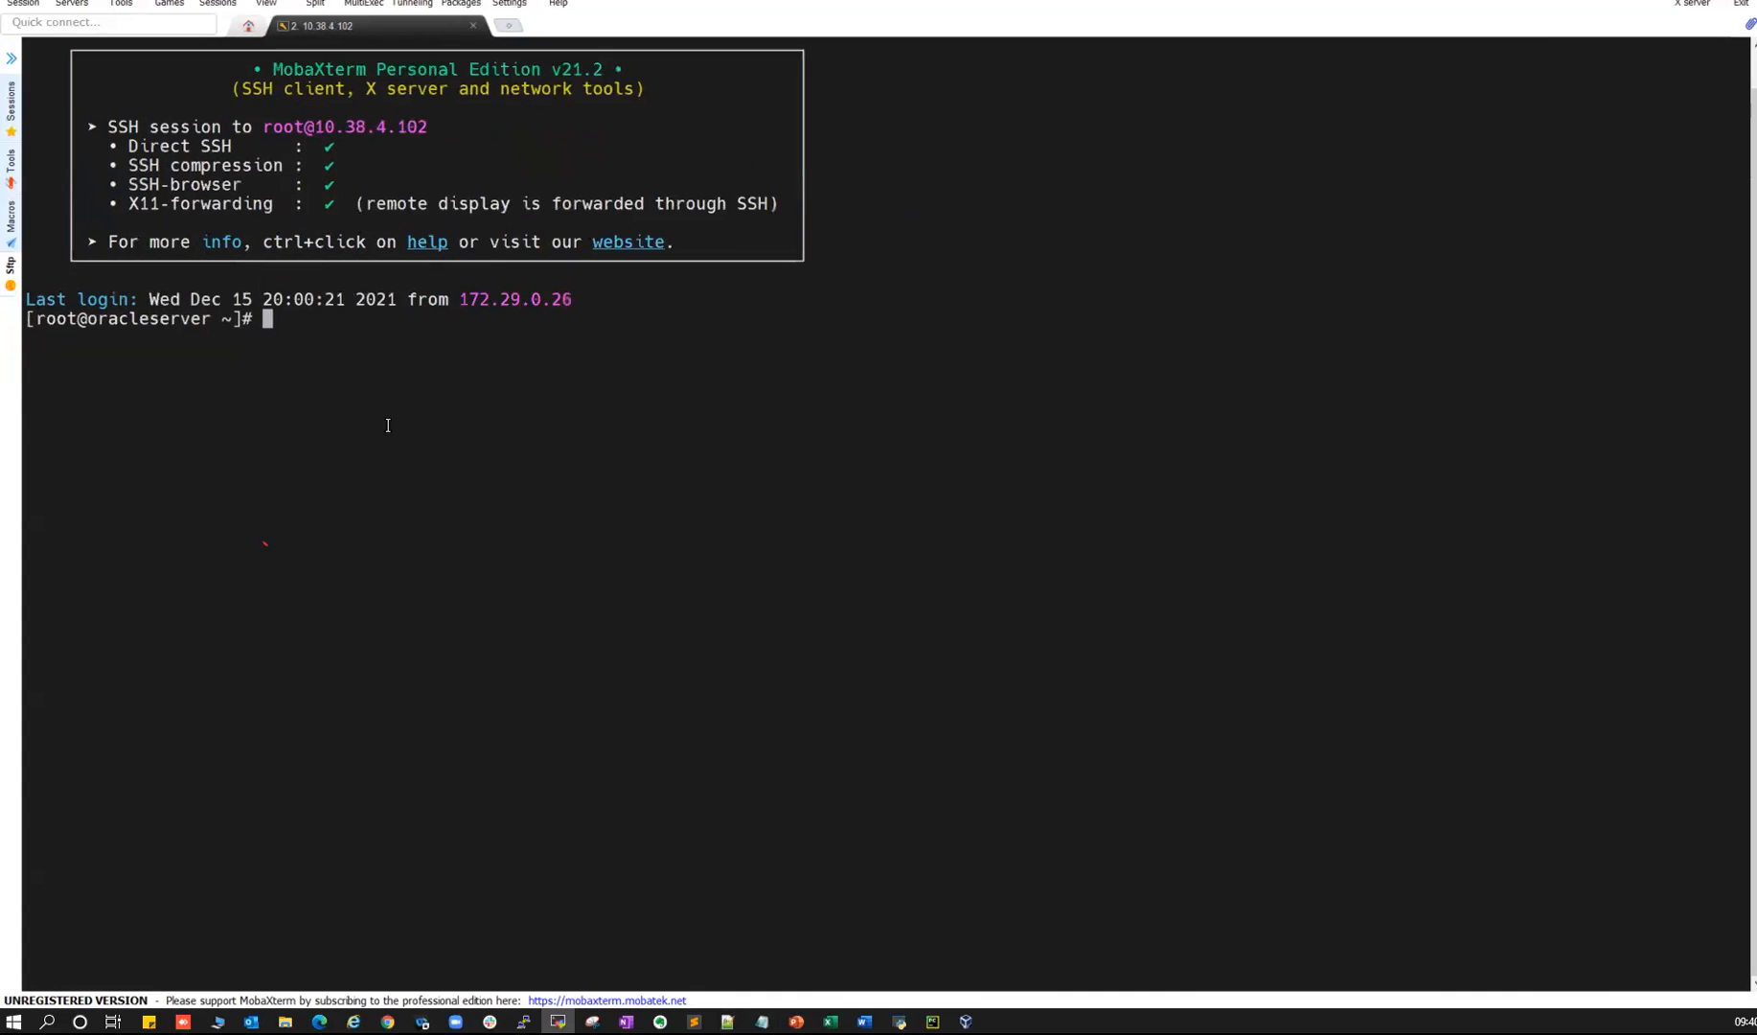
text(cat /etc/)
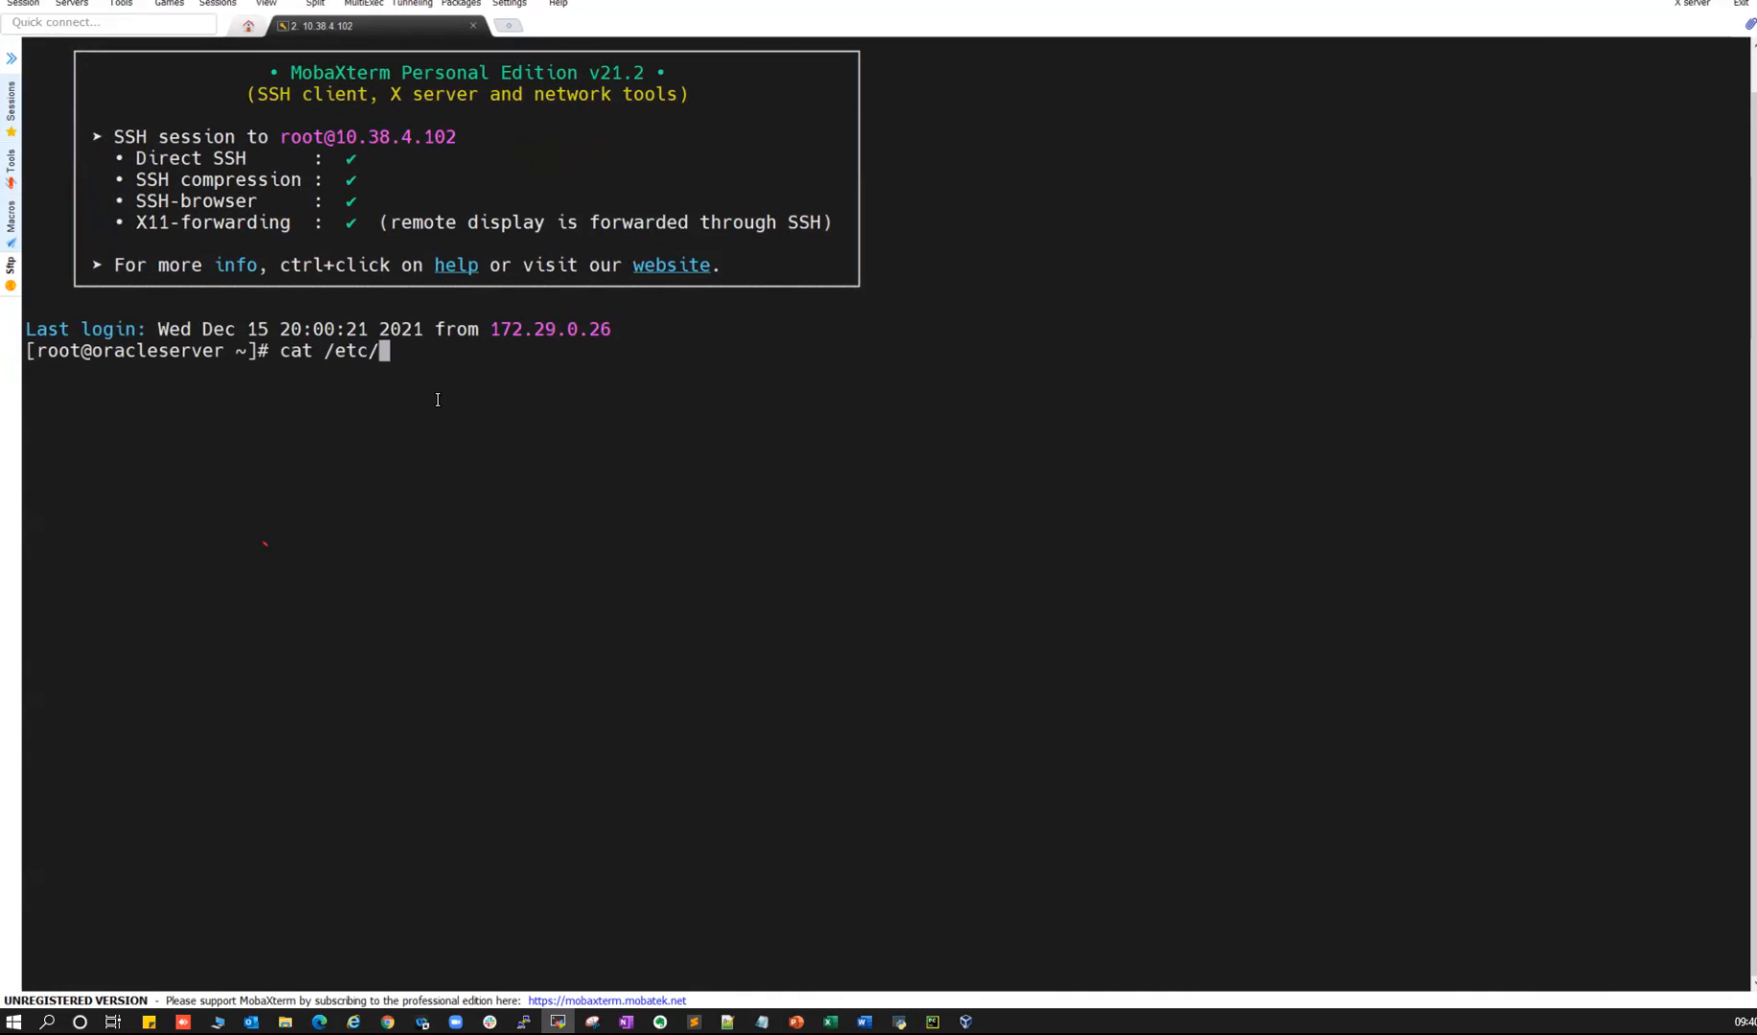
text(os-release)
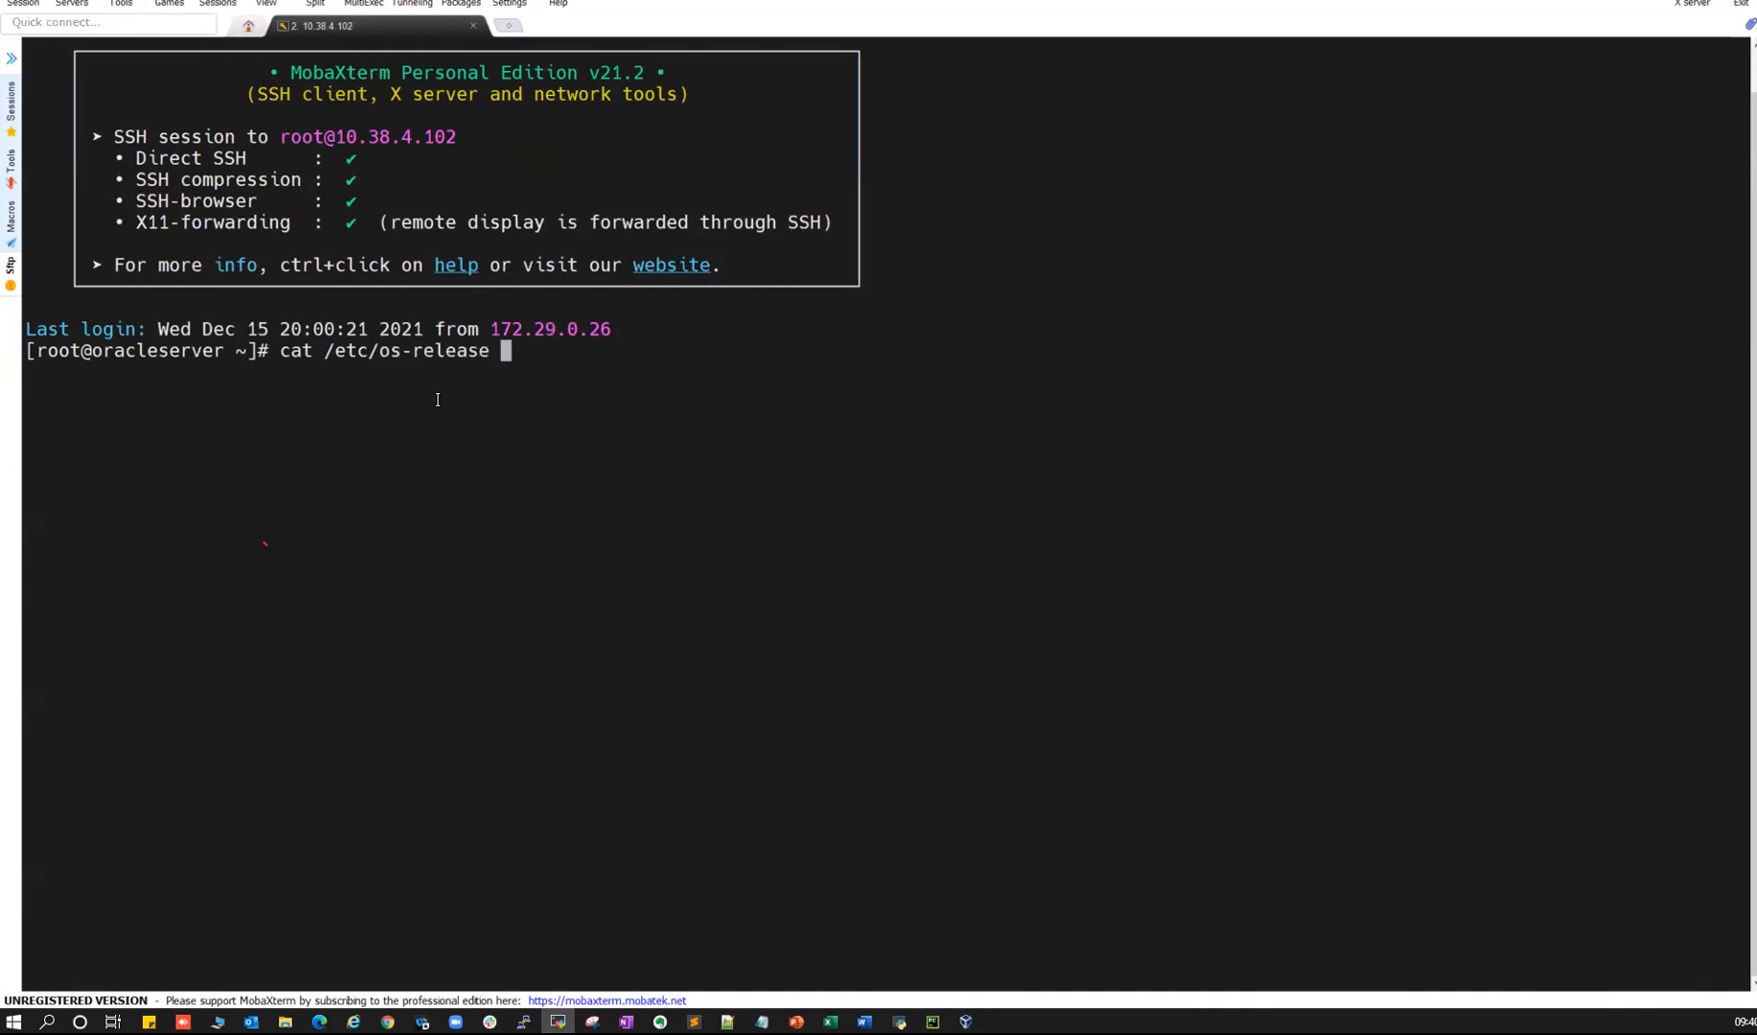
key(Return)
drag(93, 371, 287, 363)
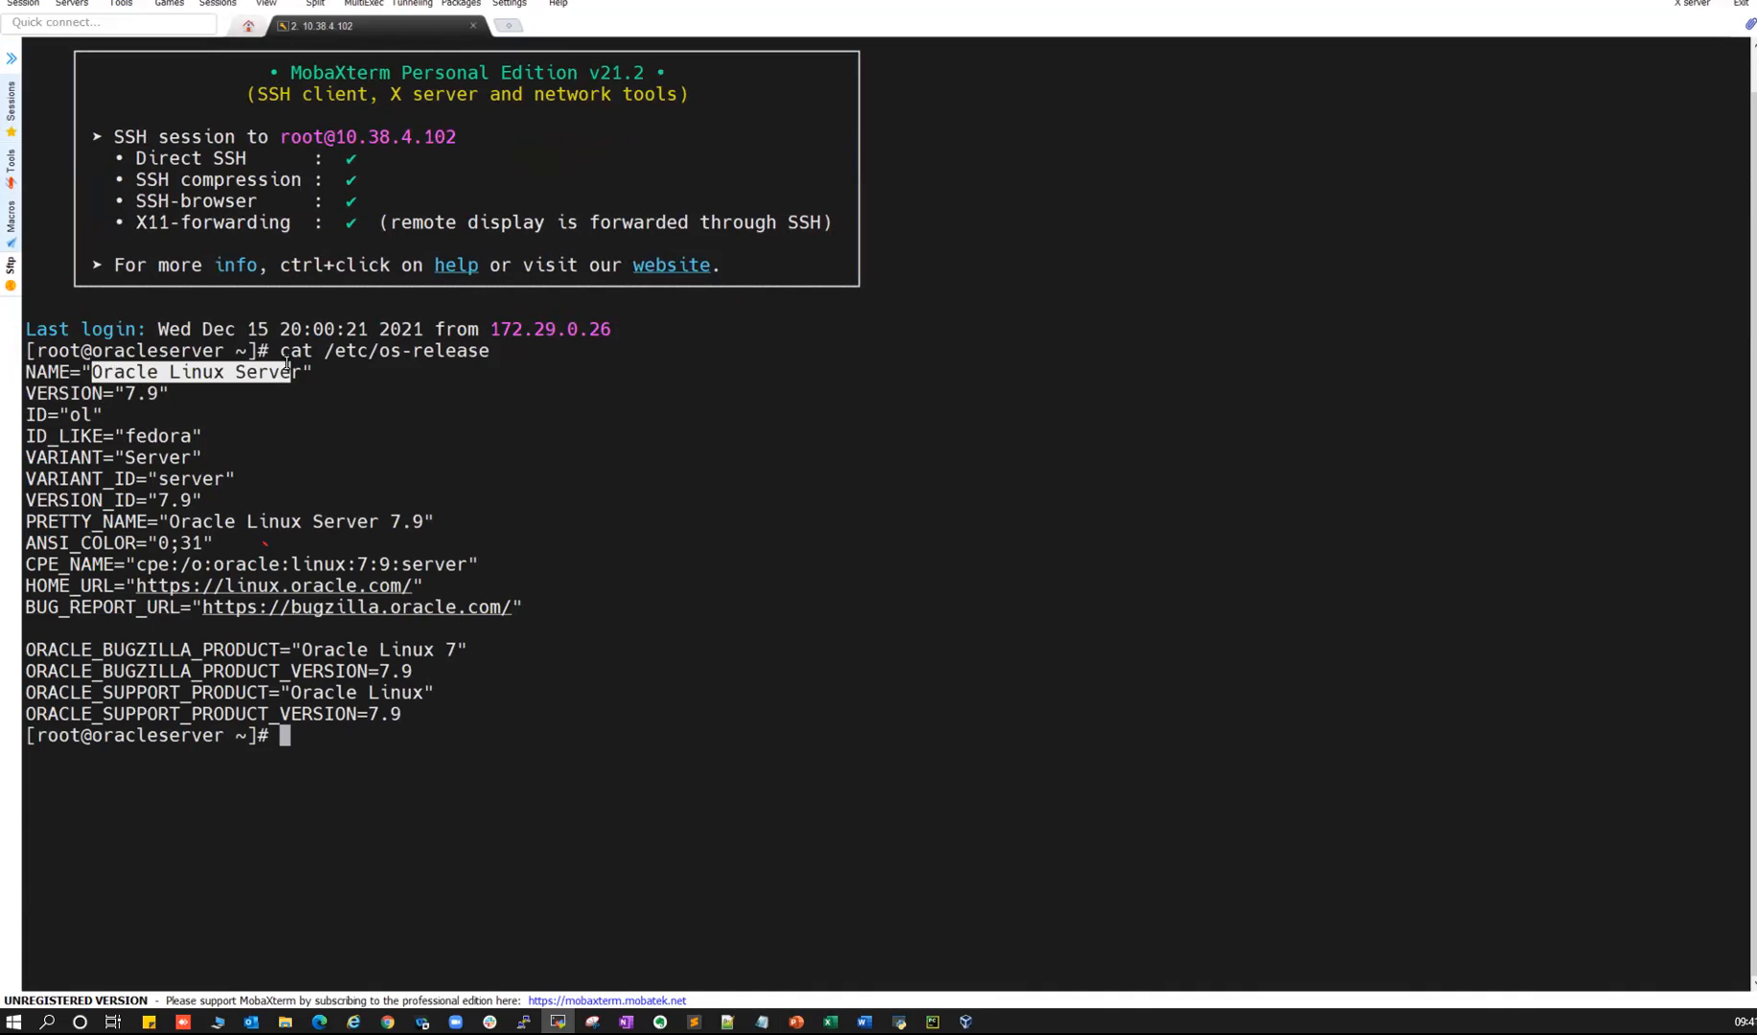
drag(126, 393, 151, 393)
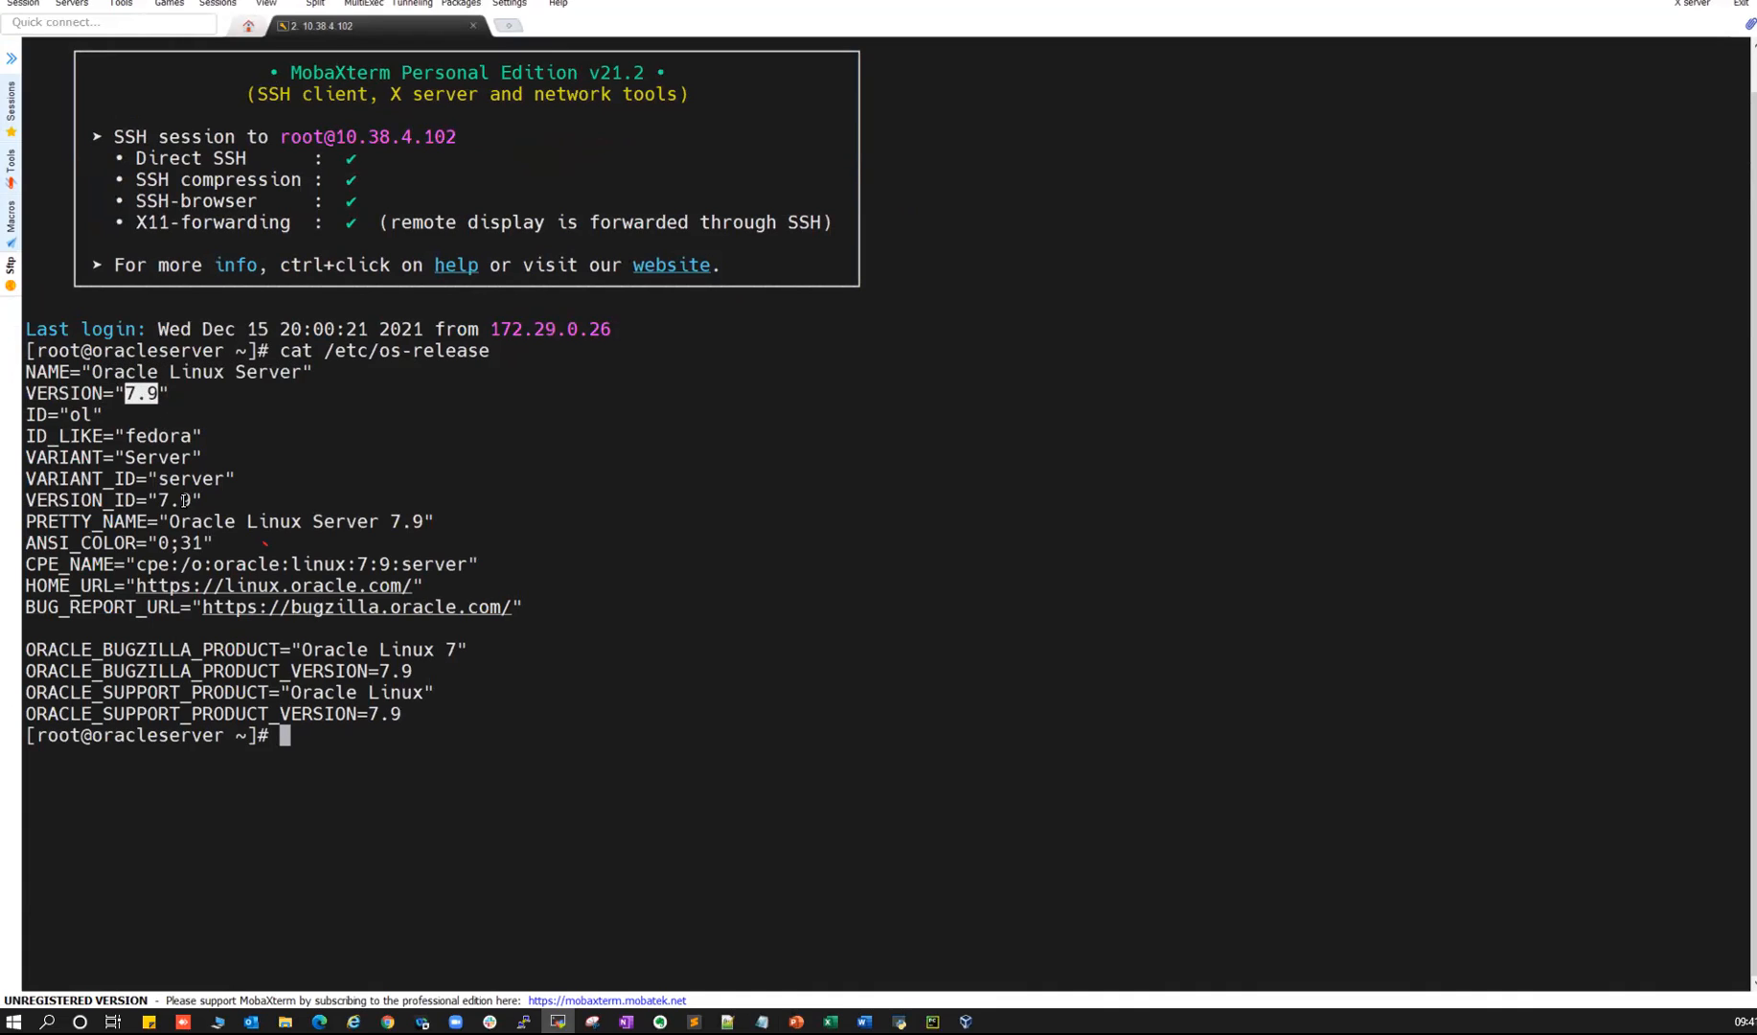
- Compare against the Notepad OS list, pointing out RHEL, the other distributions, and OEL
key(alt+Tab)
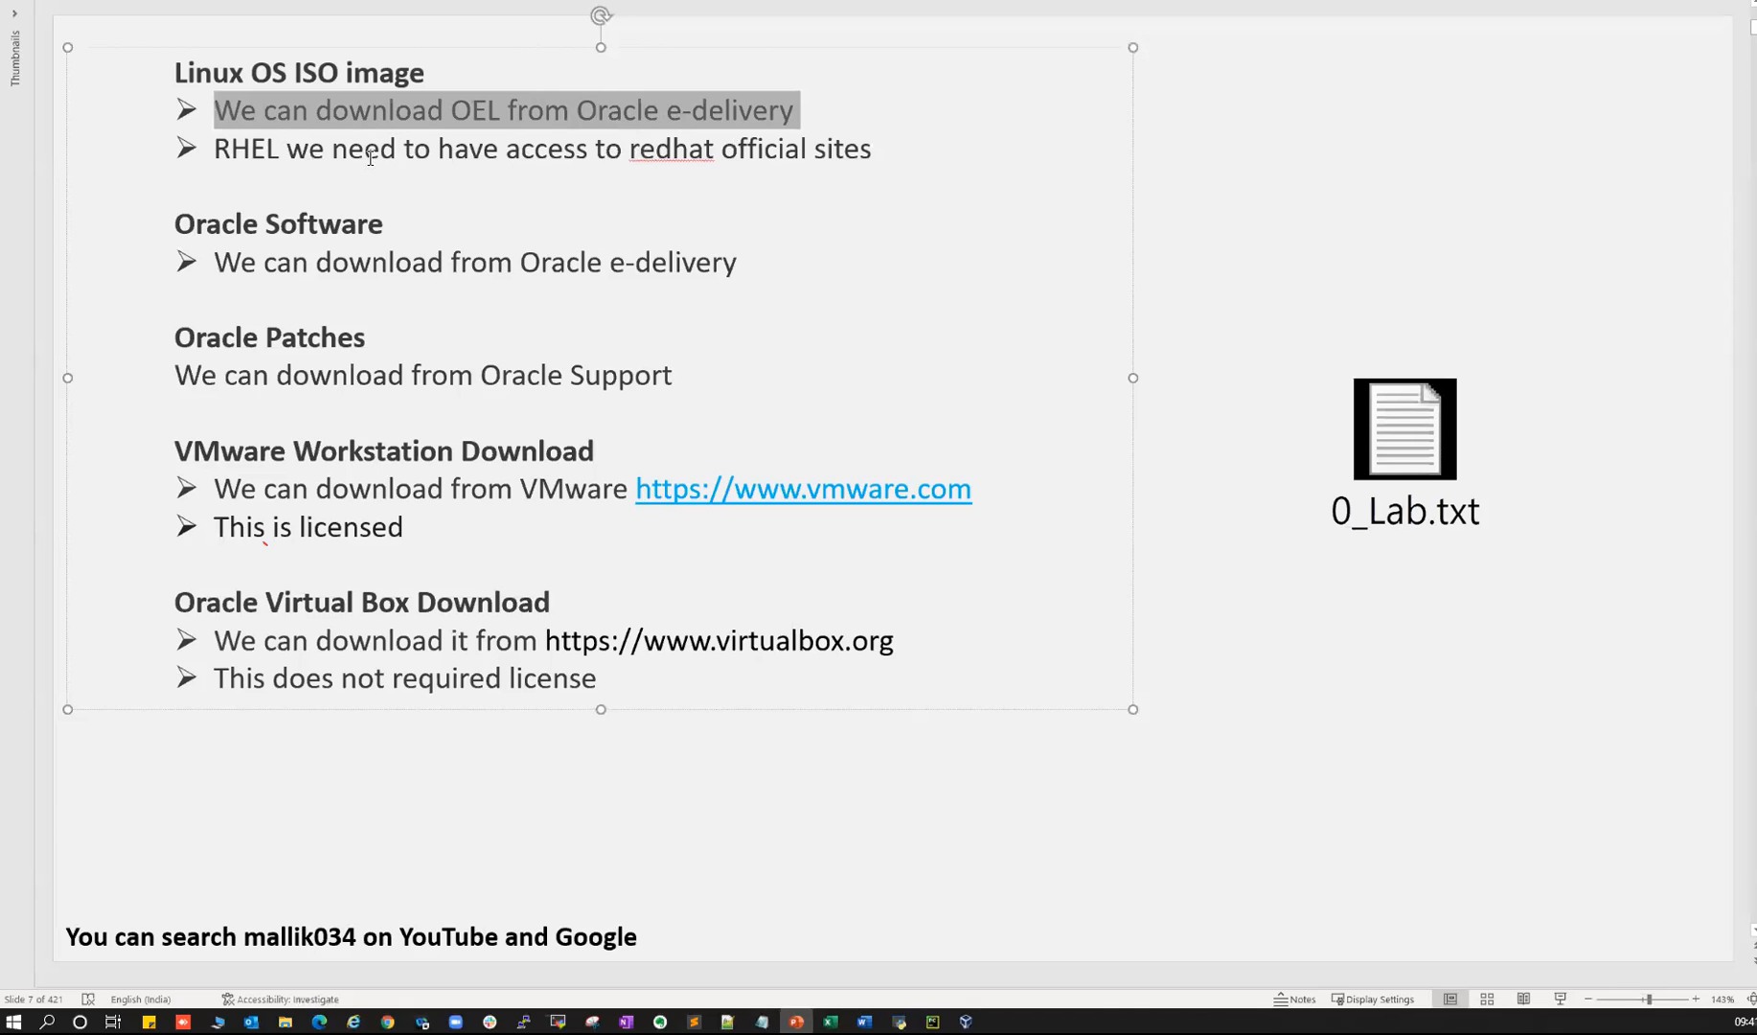
key(alt+Tab)
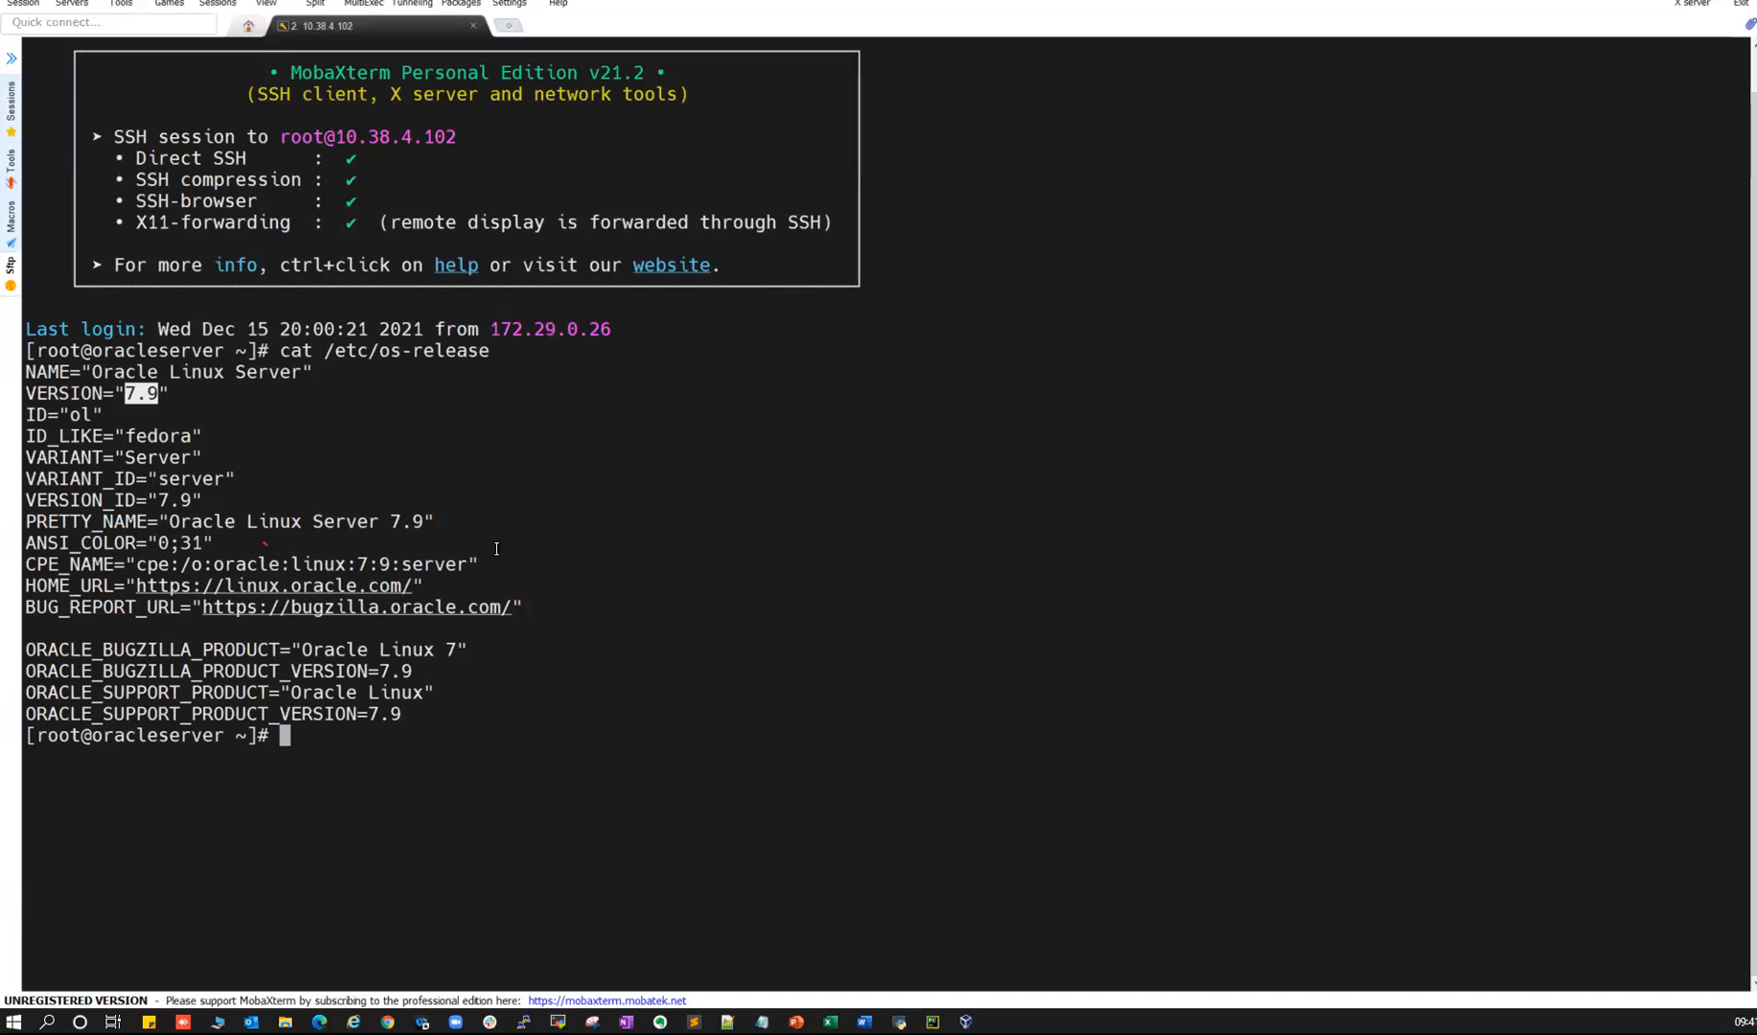
key(alt+Tab)
click(437, 360)
drag(375, 356, 412, 356)
drag(429, 356, 378, 356)
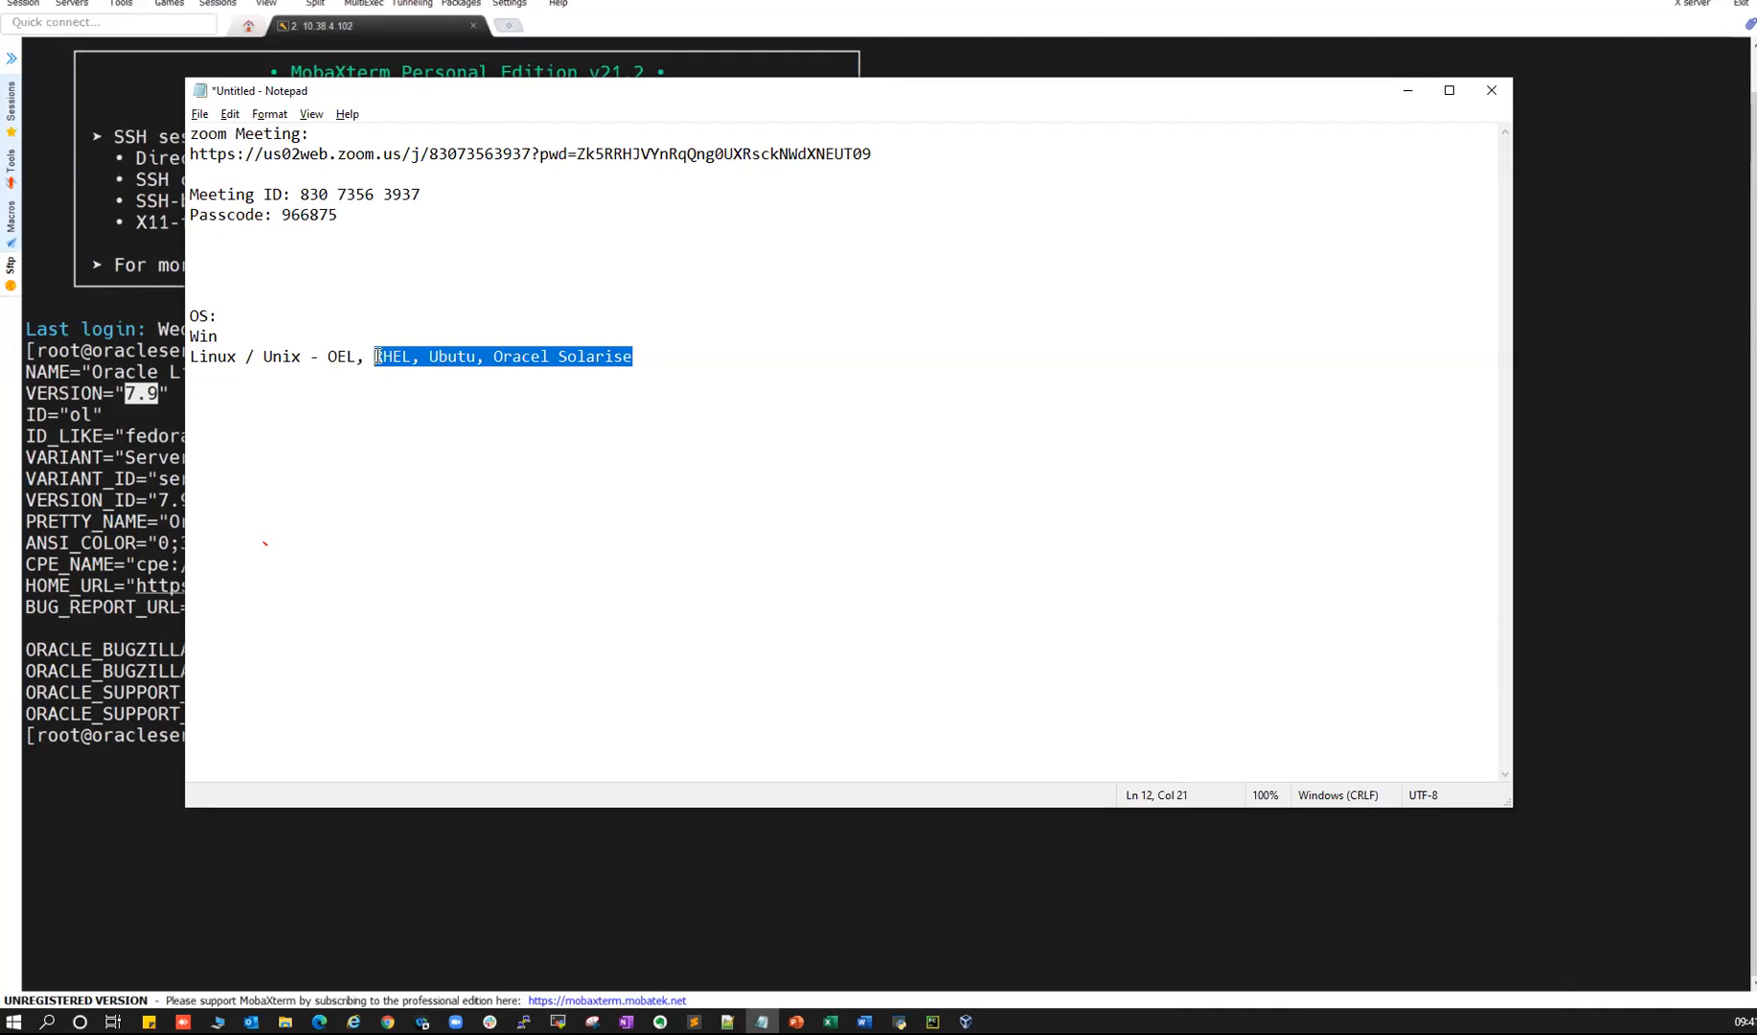
drag(327, 356, 357, 358)
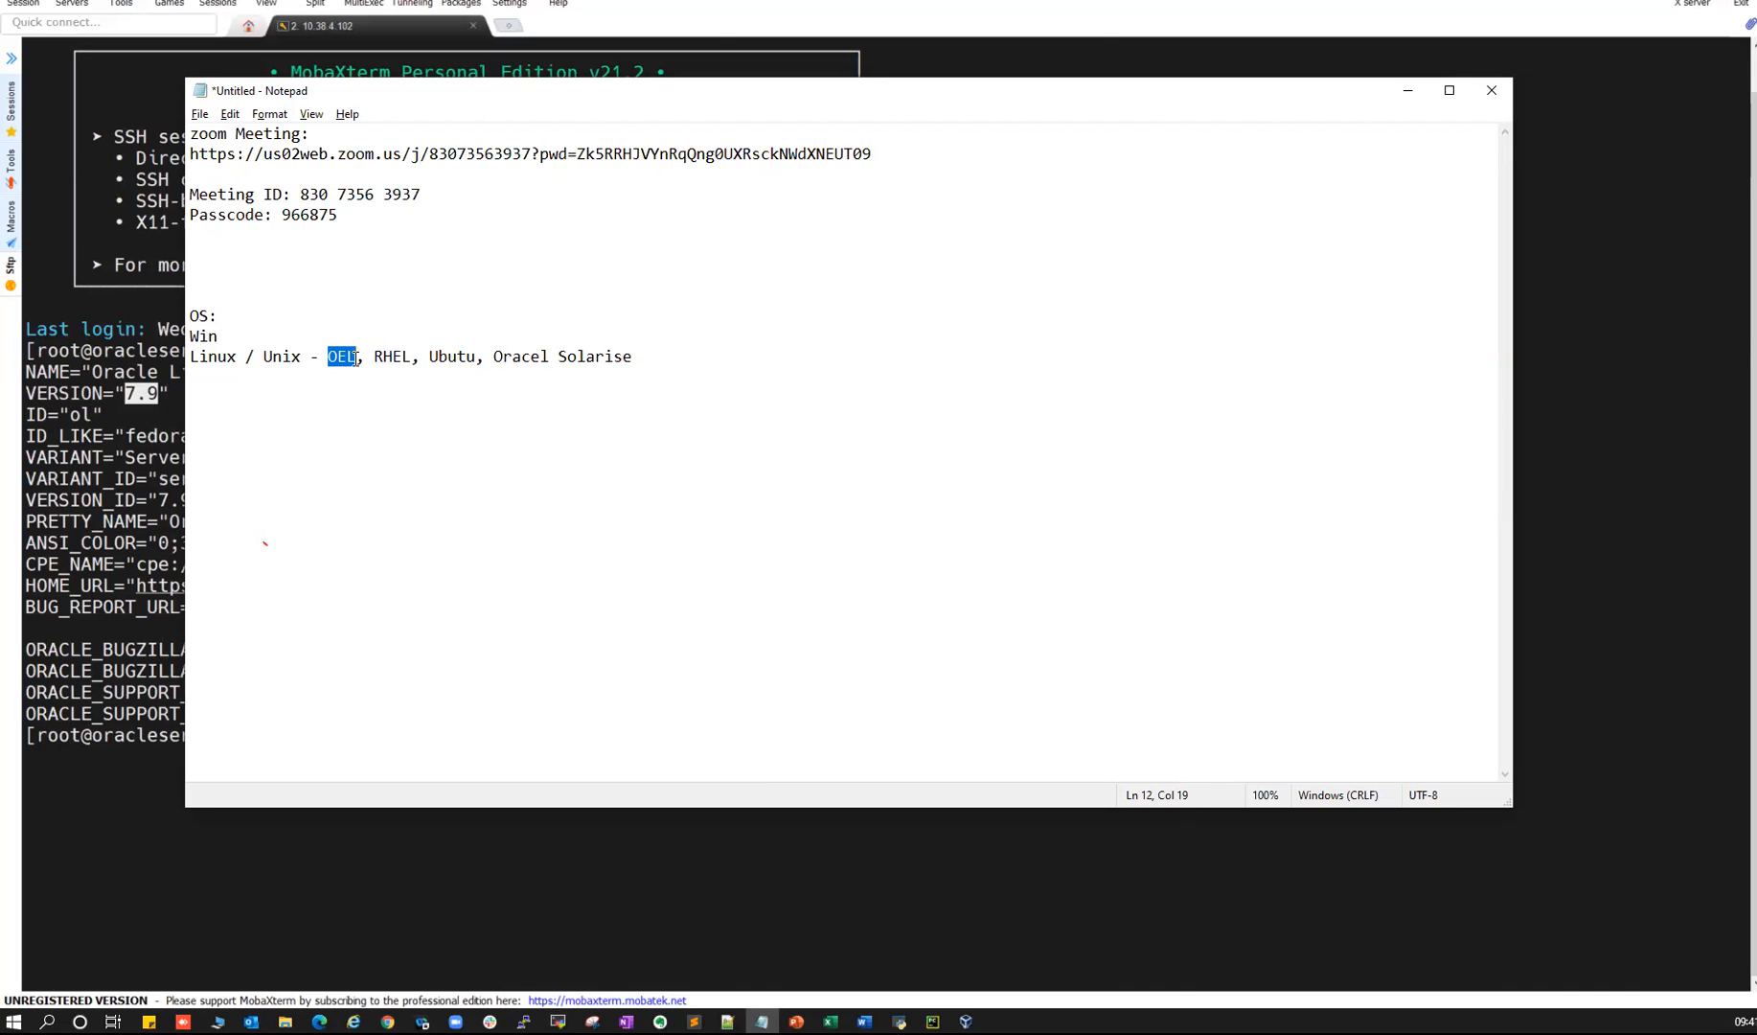
- Return to PowerPoint slide 7 and highlight the OEL download bullet again
key(alt+Tab)
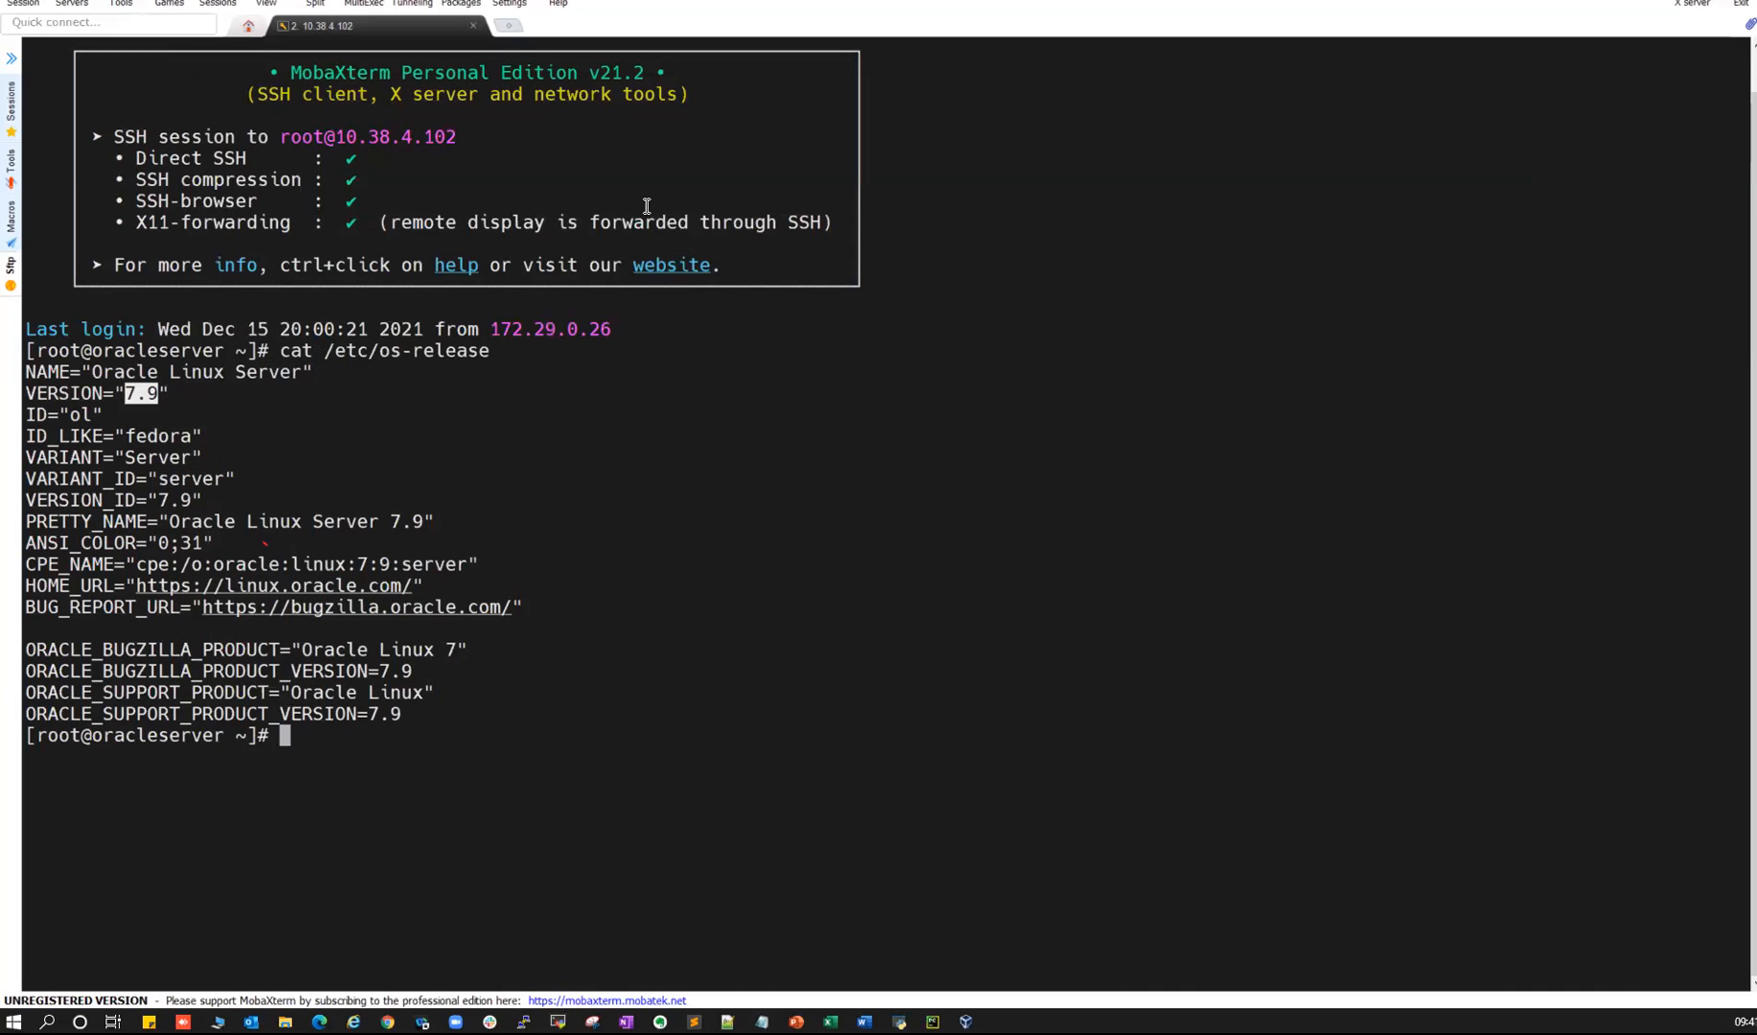
key(alt+Tab)
click(456, 139)
drag(216, 110, 767, 111)
- In a new Chrome tab, Google search for 'oracle edelivery'
mouse_move(387, 1022)
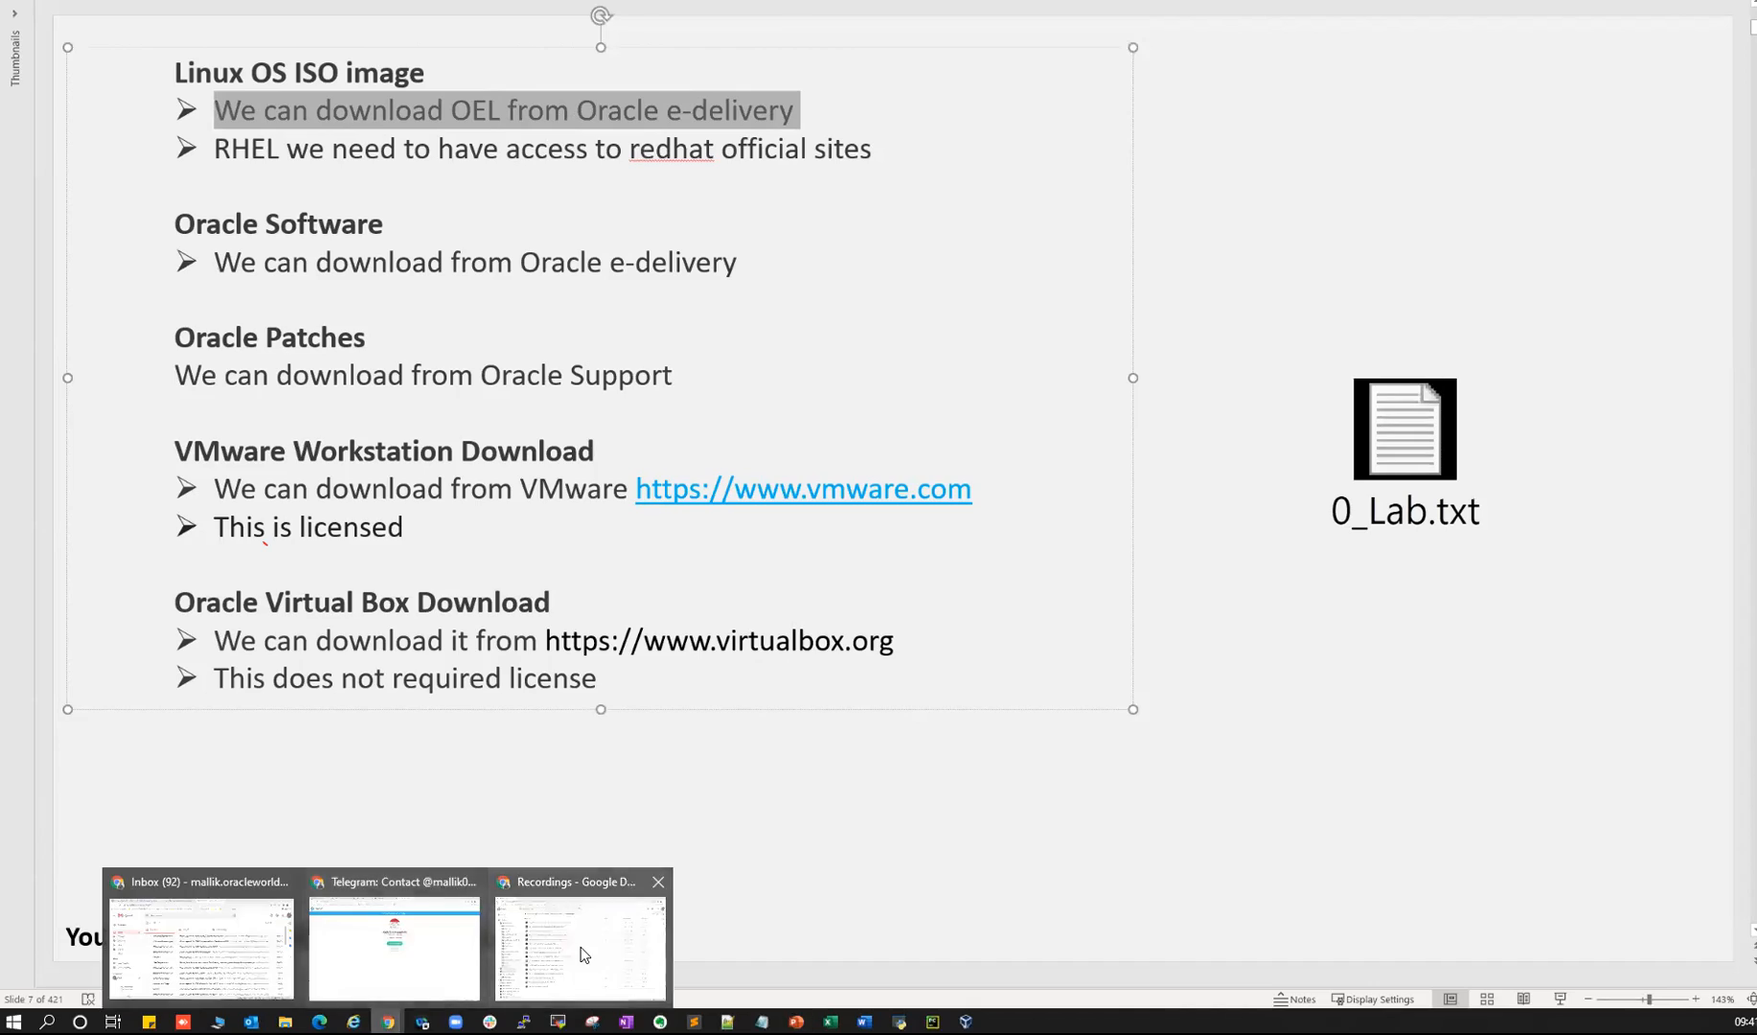
click(580, 947)
key(ctrl+t)
text(o)
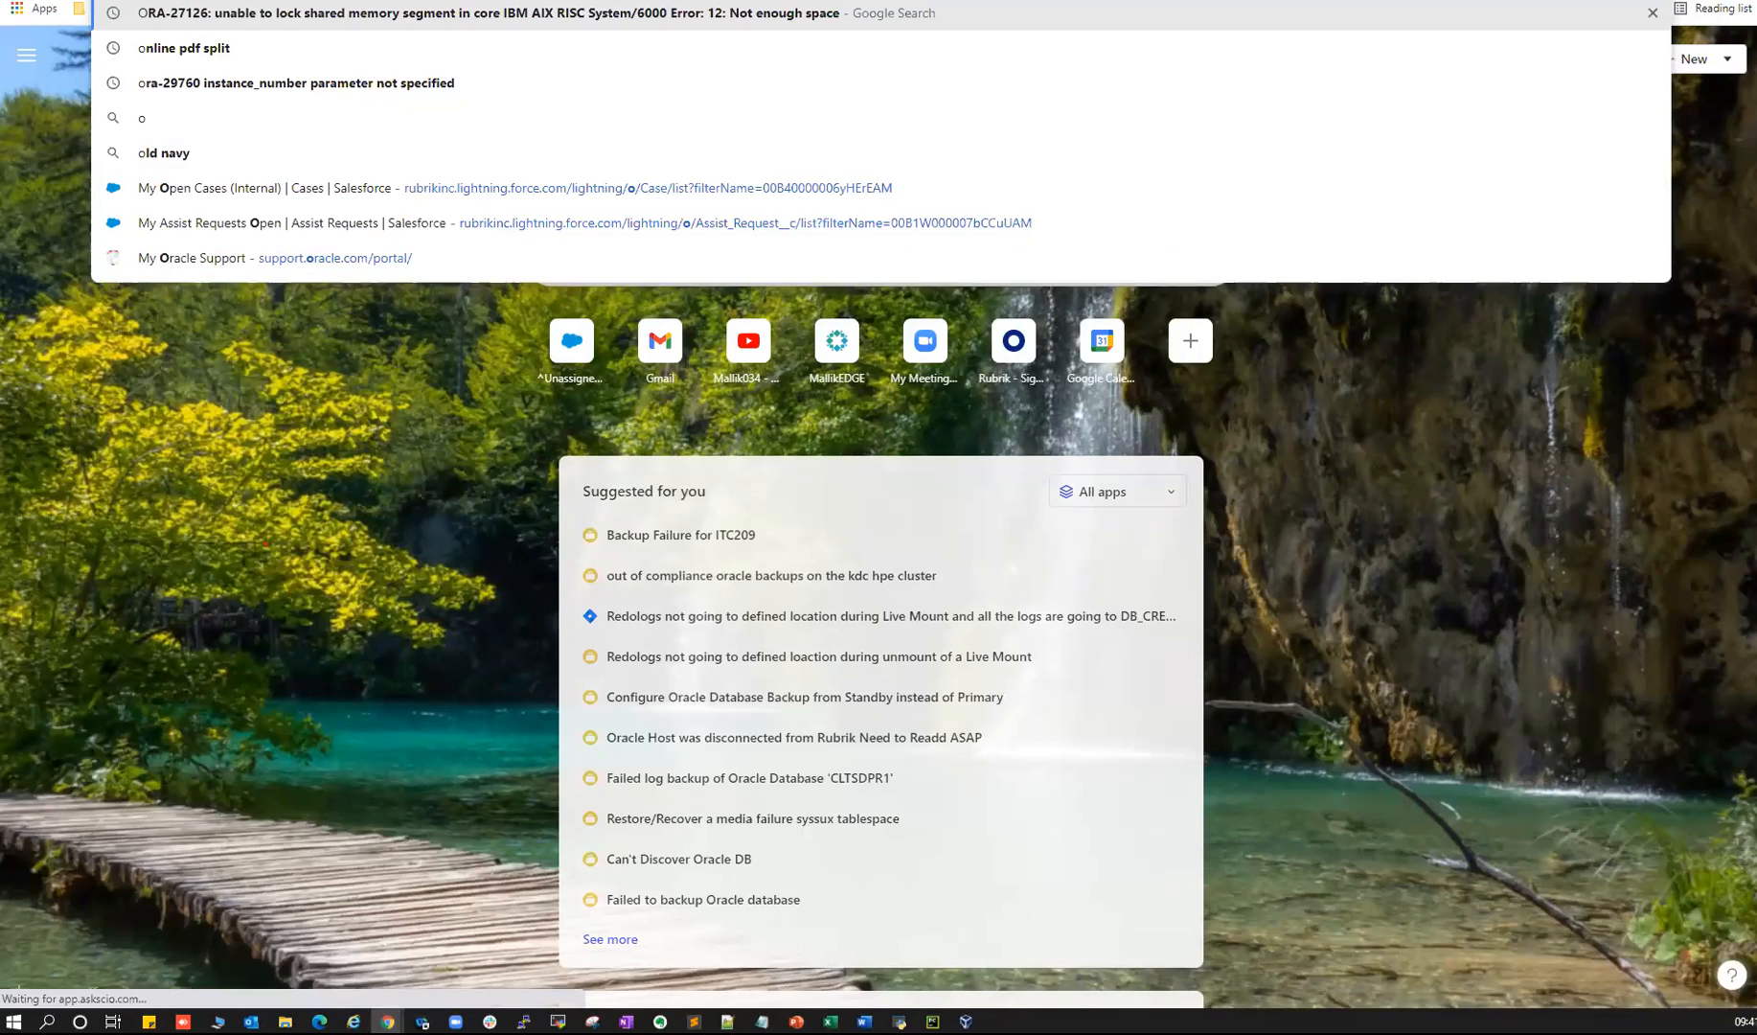
key(BackSpace)
text(goo)
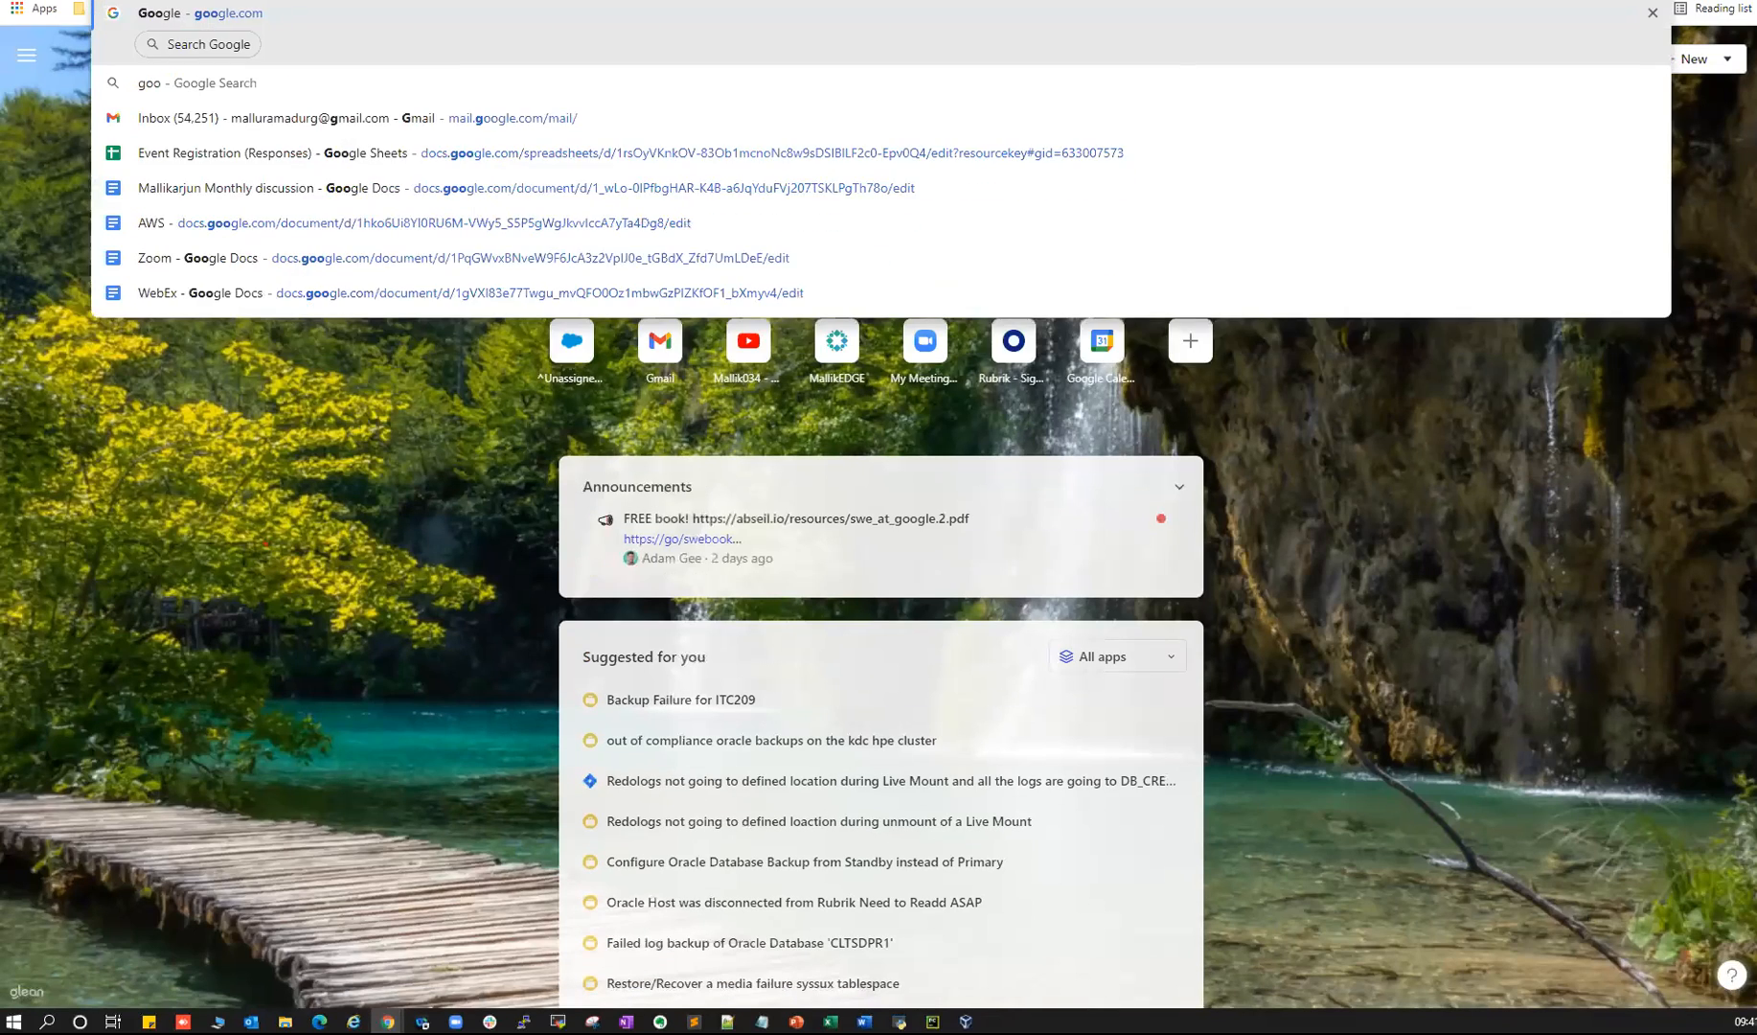
key(Return)
text(ora)
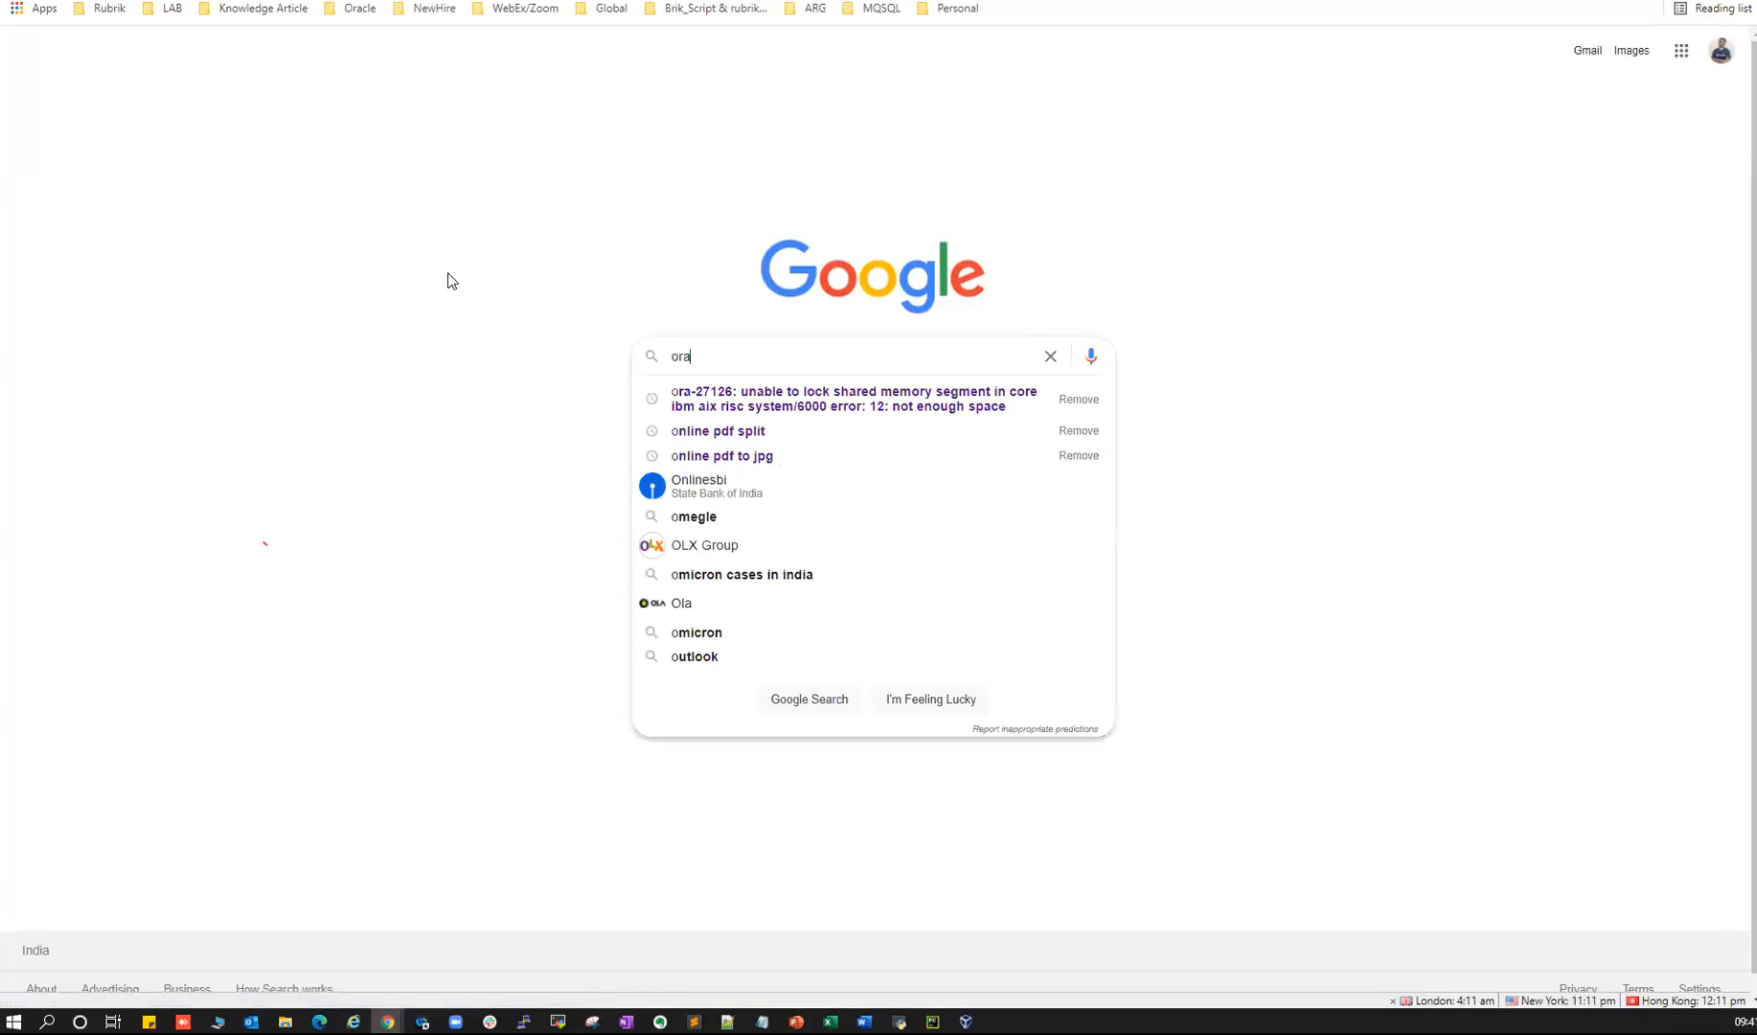
text(cle edelivery)
key(Return)
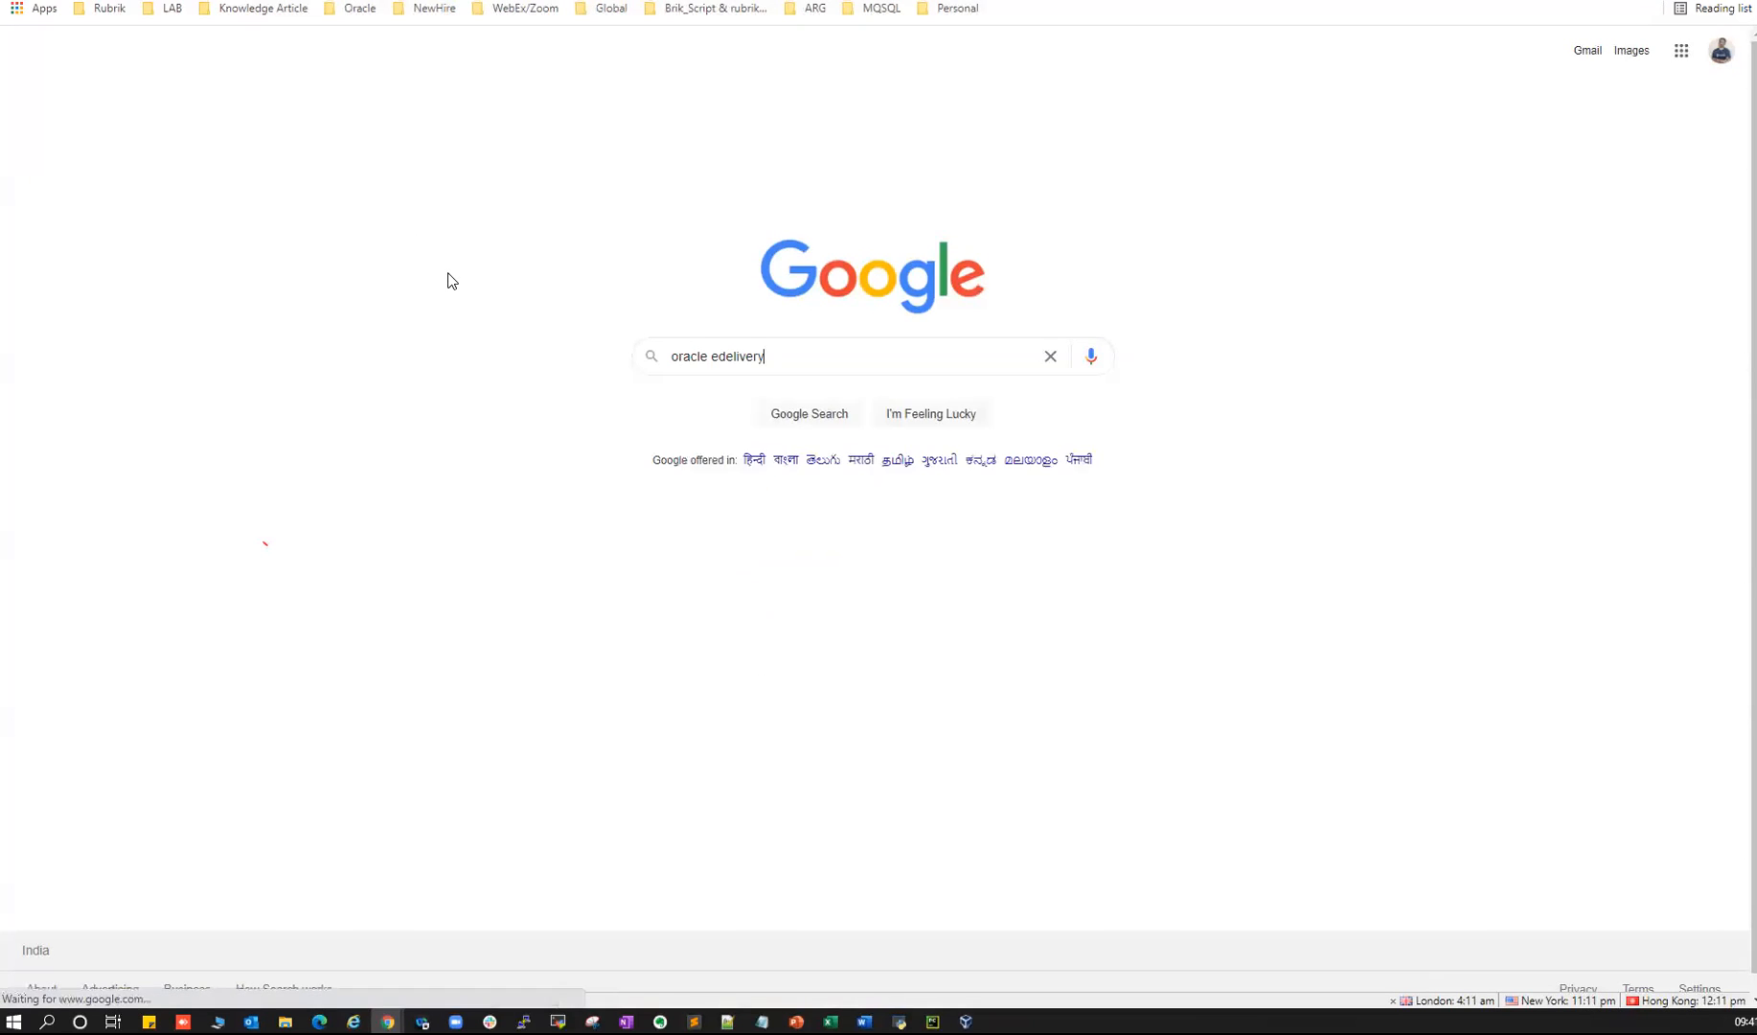
- Open the Oracle Software Delivery Cloud result and return to its home page
drag(144, 68, 258, 63)
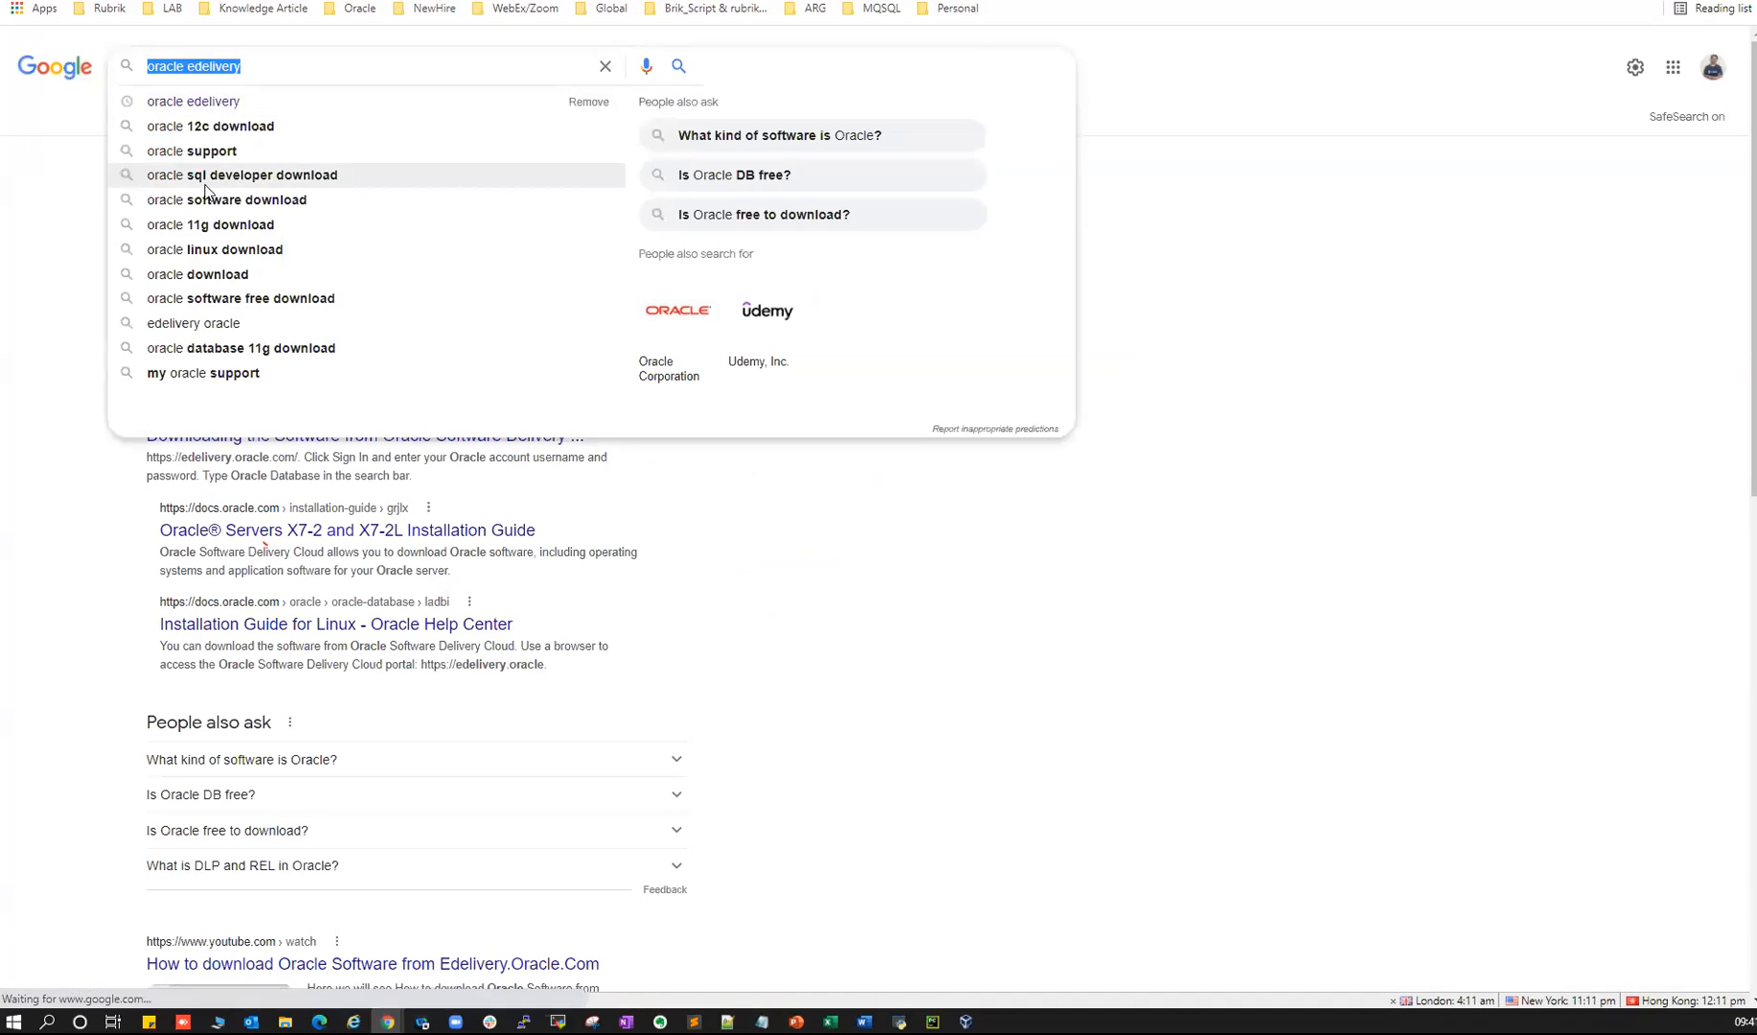
click(67, 179)
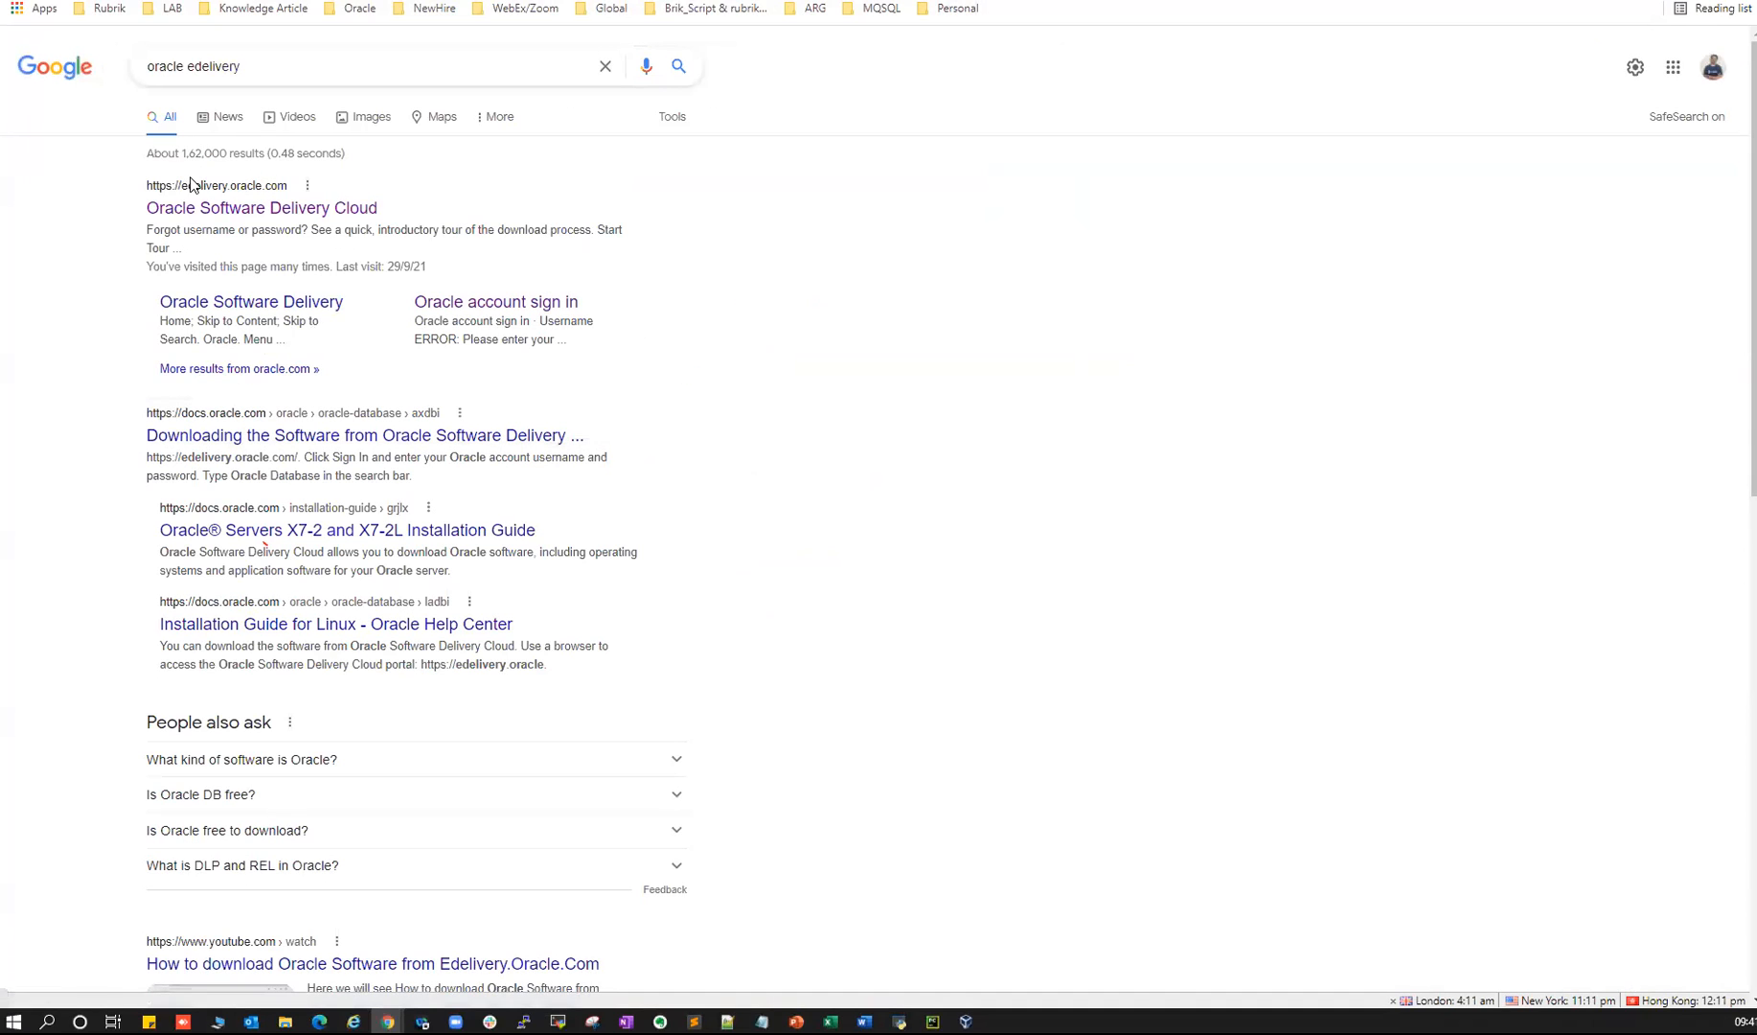
click(293, 213)
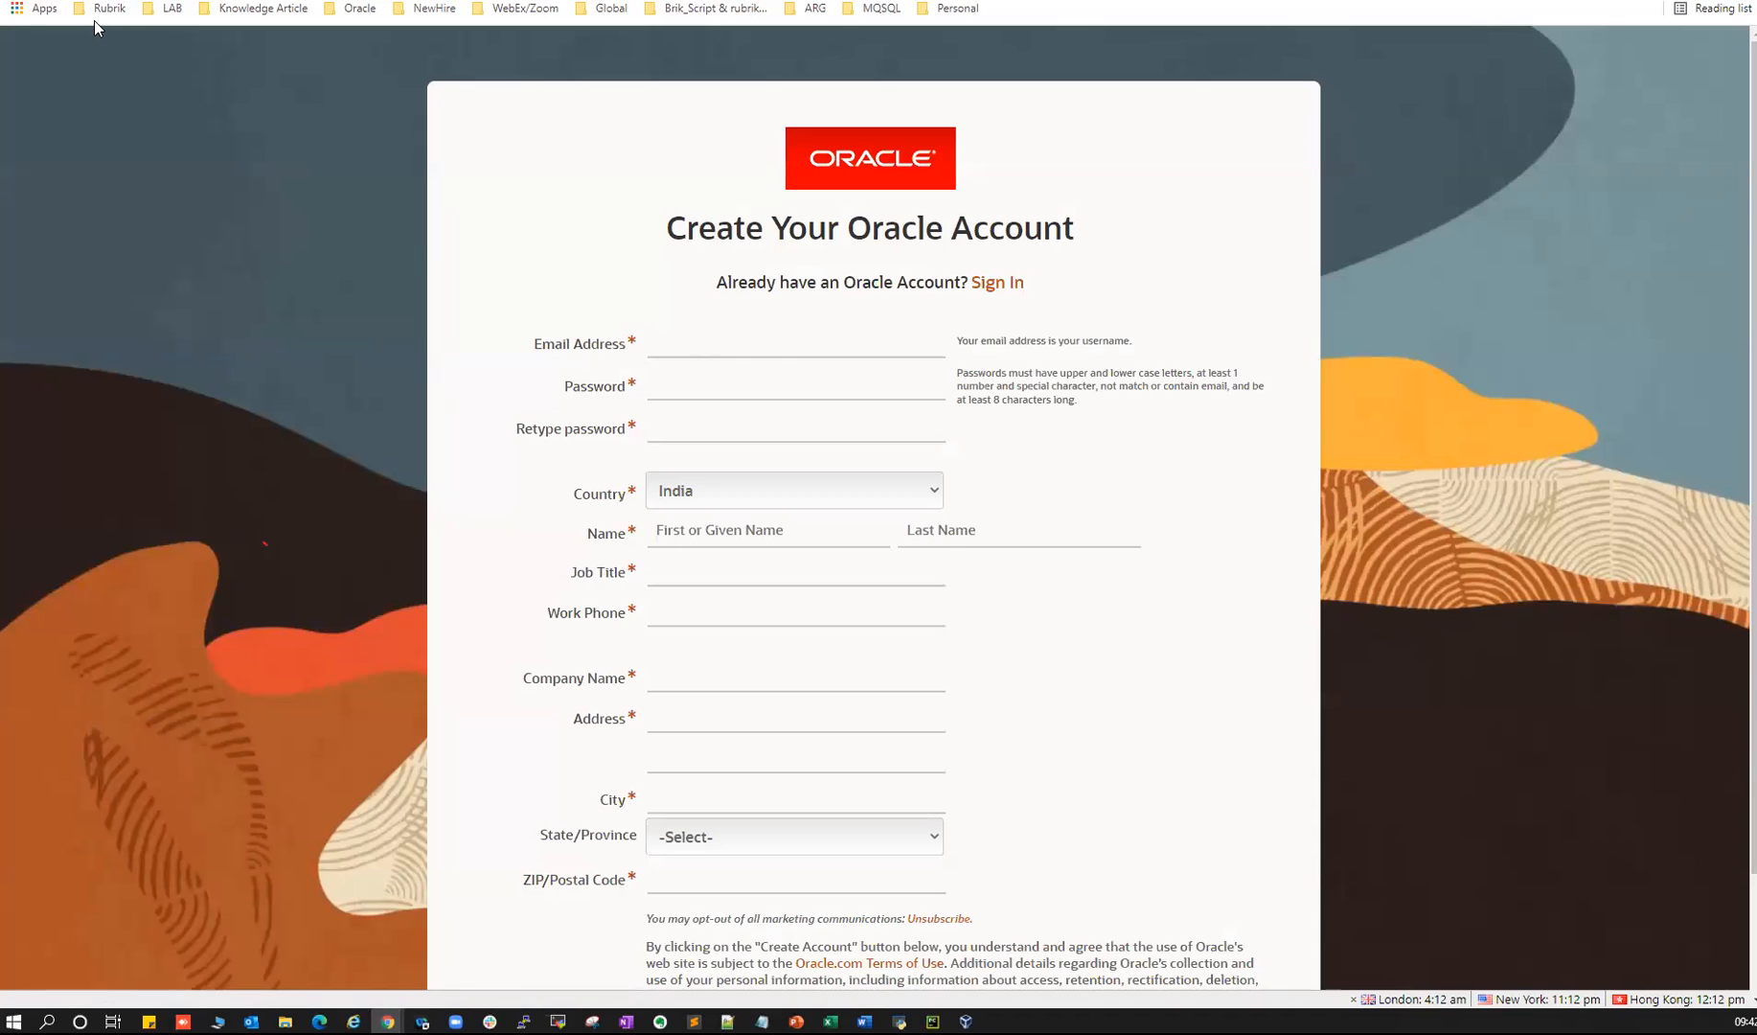
key(super+Down)
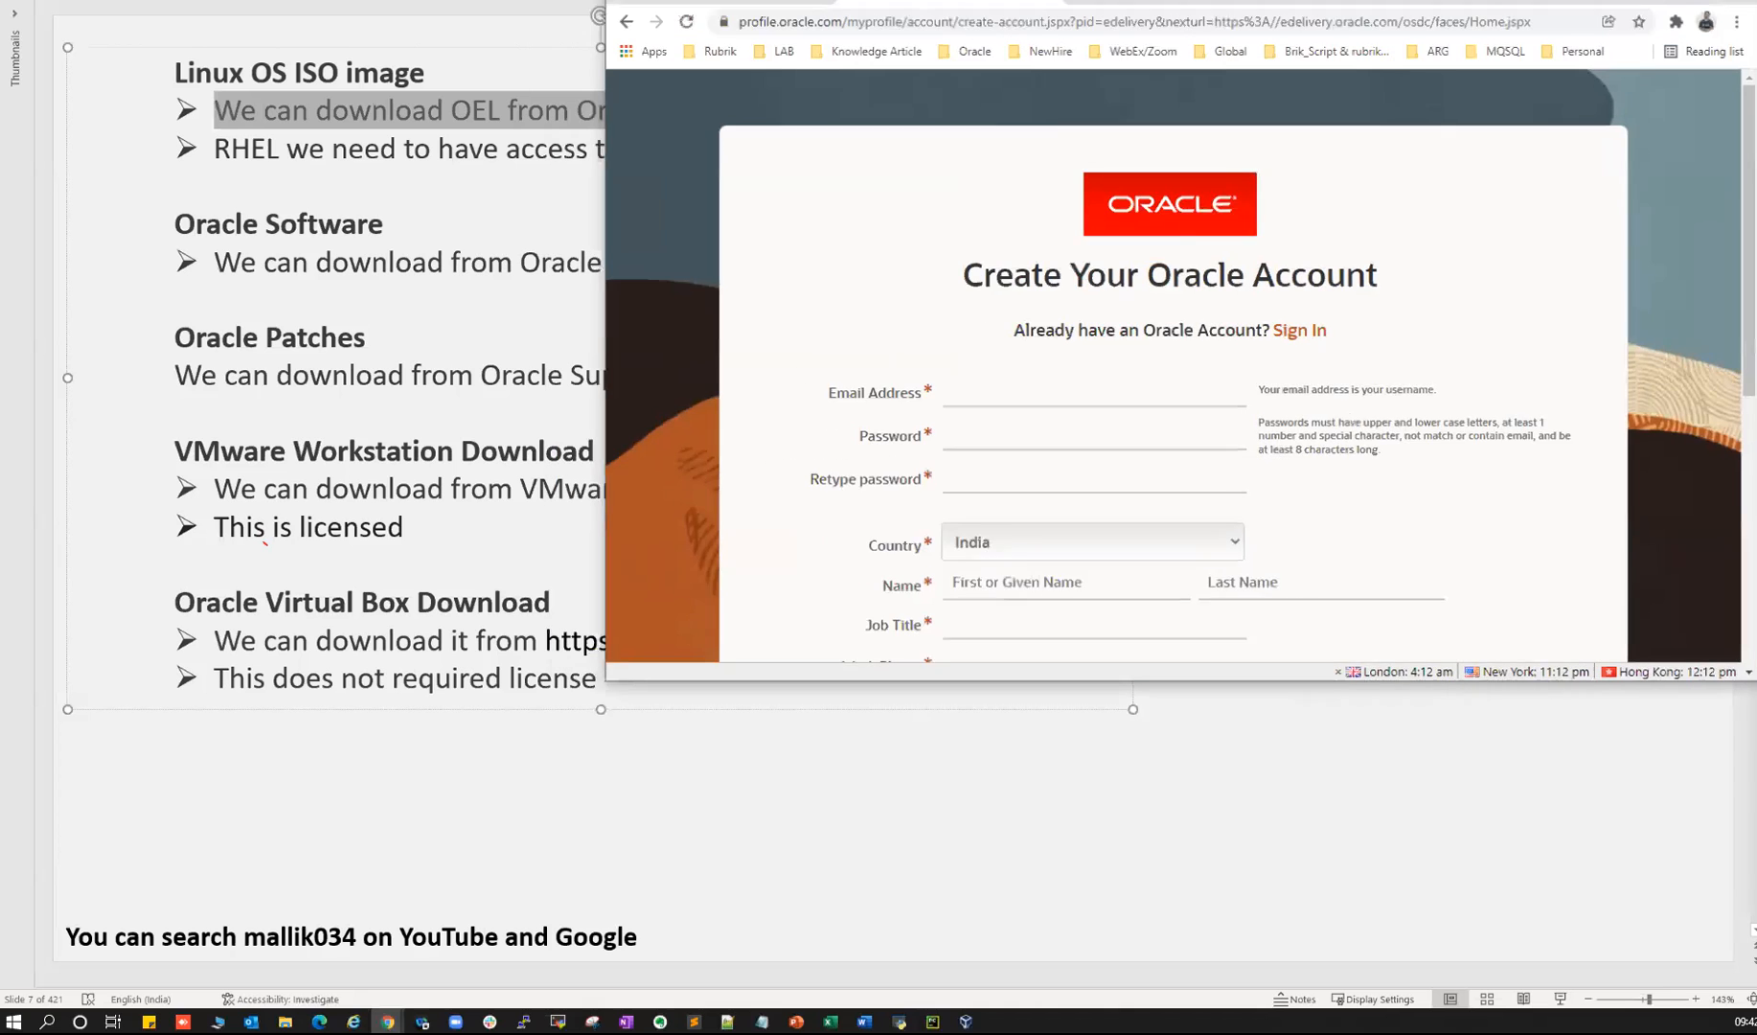
click(649, 38)
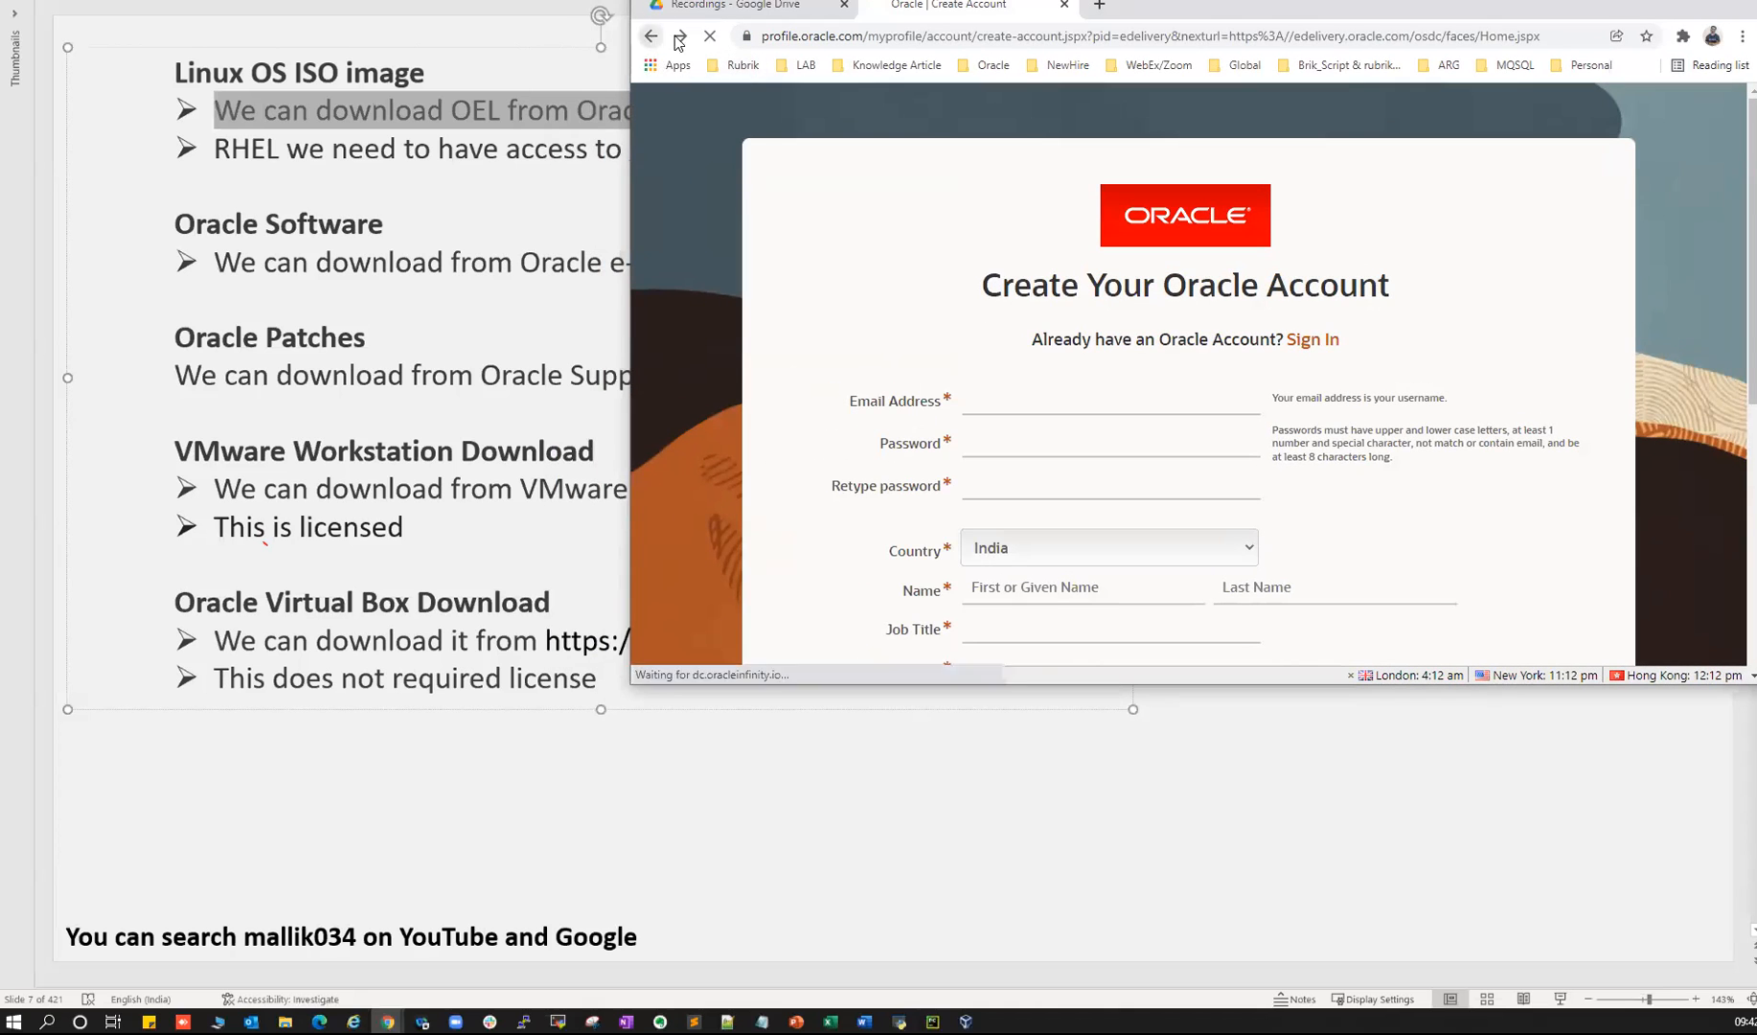
drag(1140, 12, 726, 95)
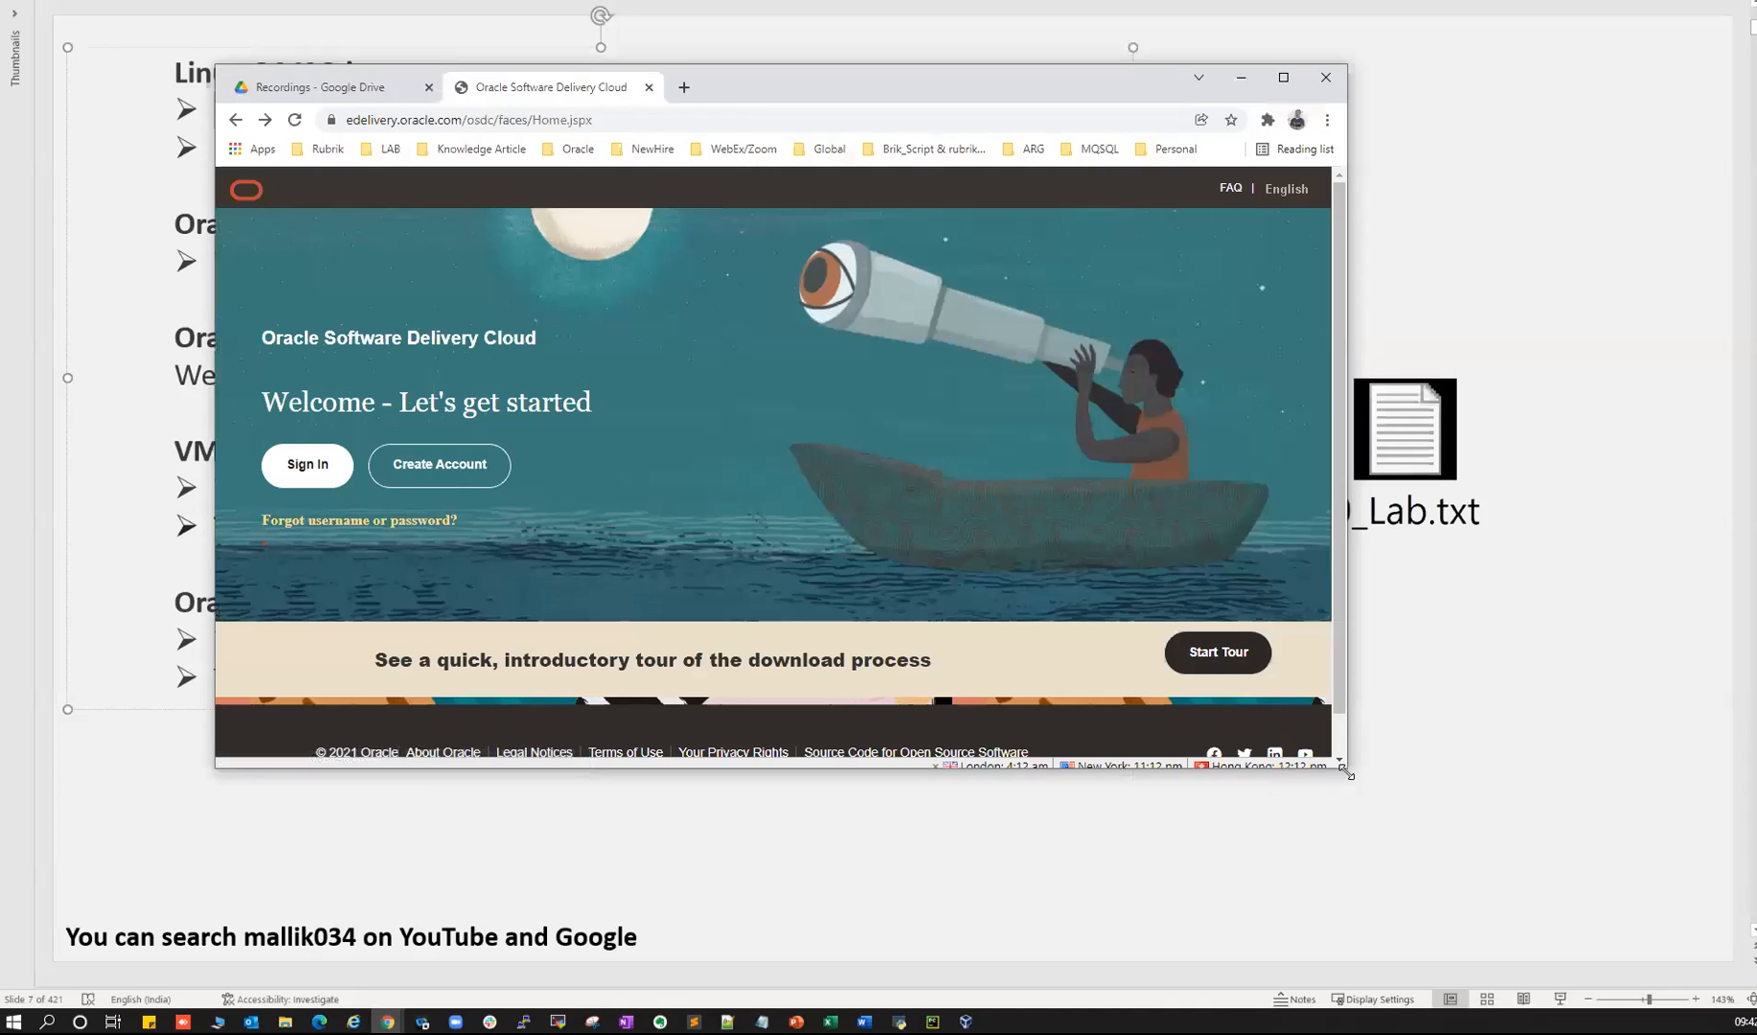
drag(1346, 766, 1710, 975)
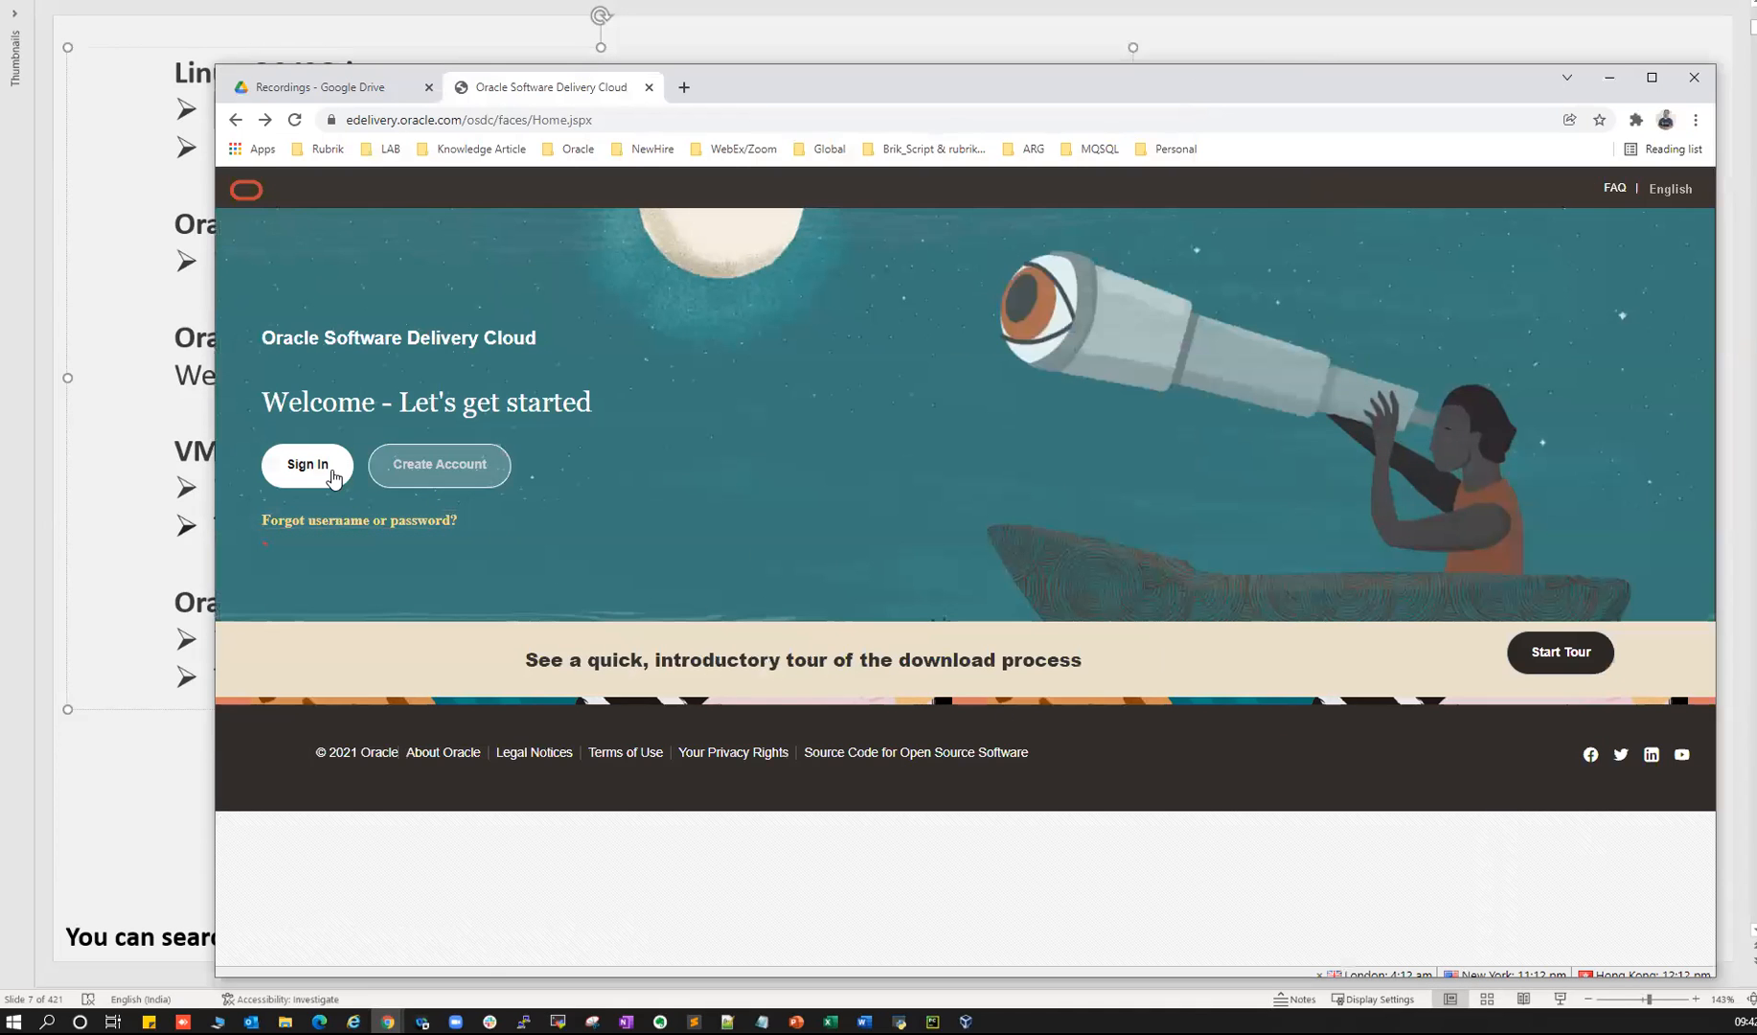
- Sign in to Oracle eDelivery with the account e-mail and password
click(309, 474)
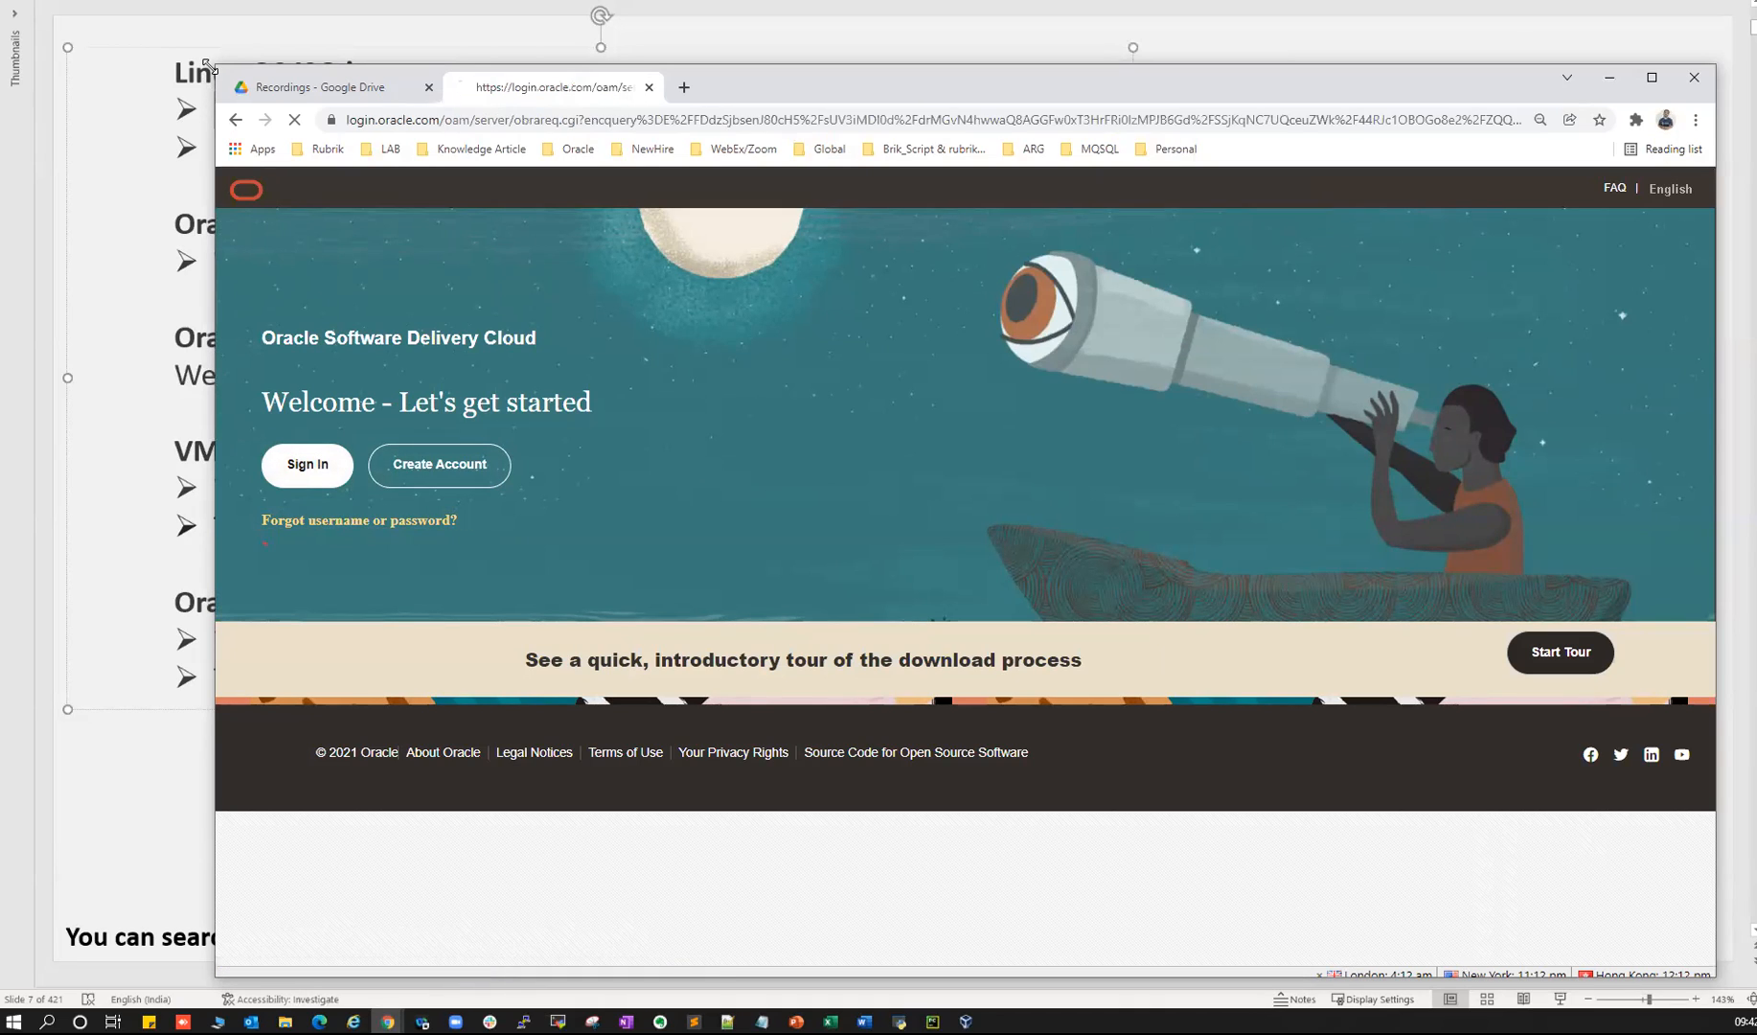
drag(208, 65, 20, 19)
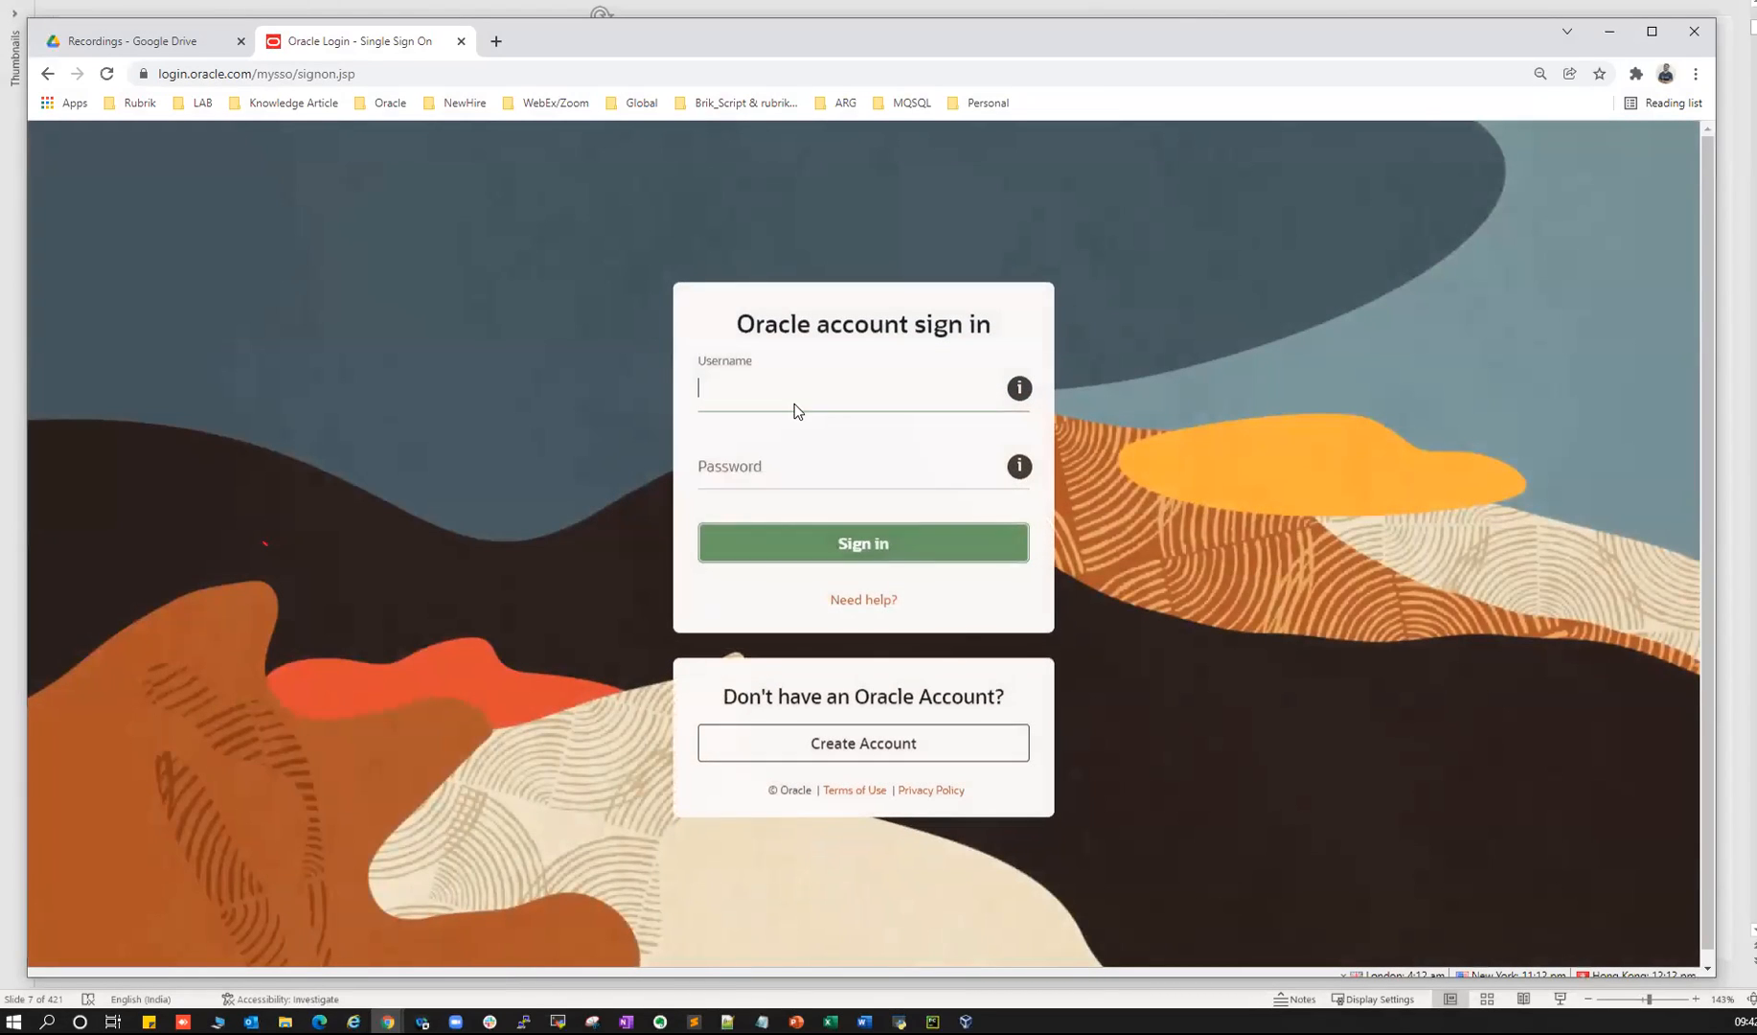
key(Tab)
text(••••••••••)
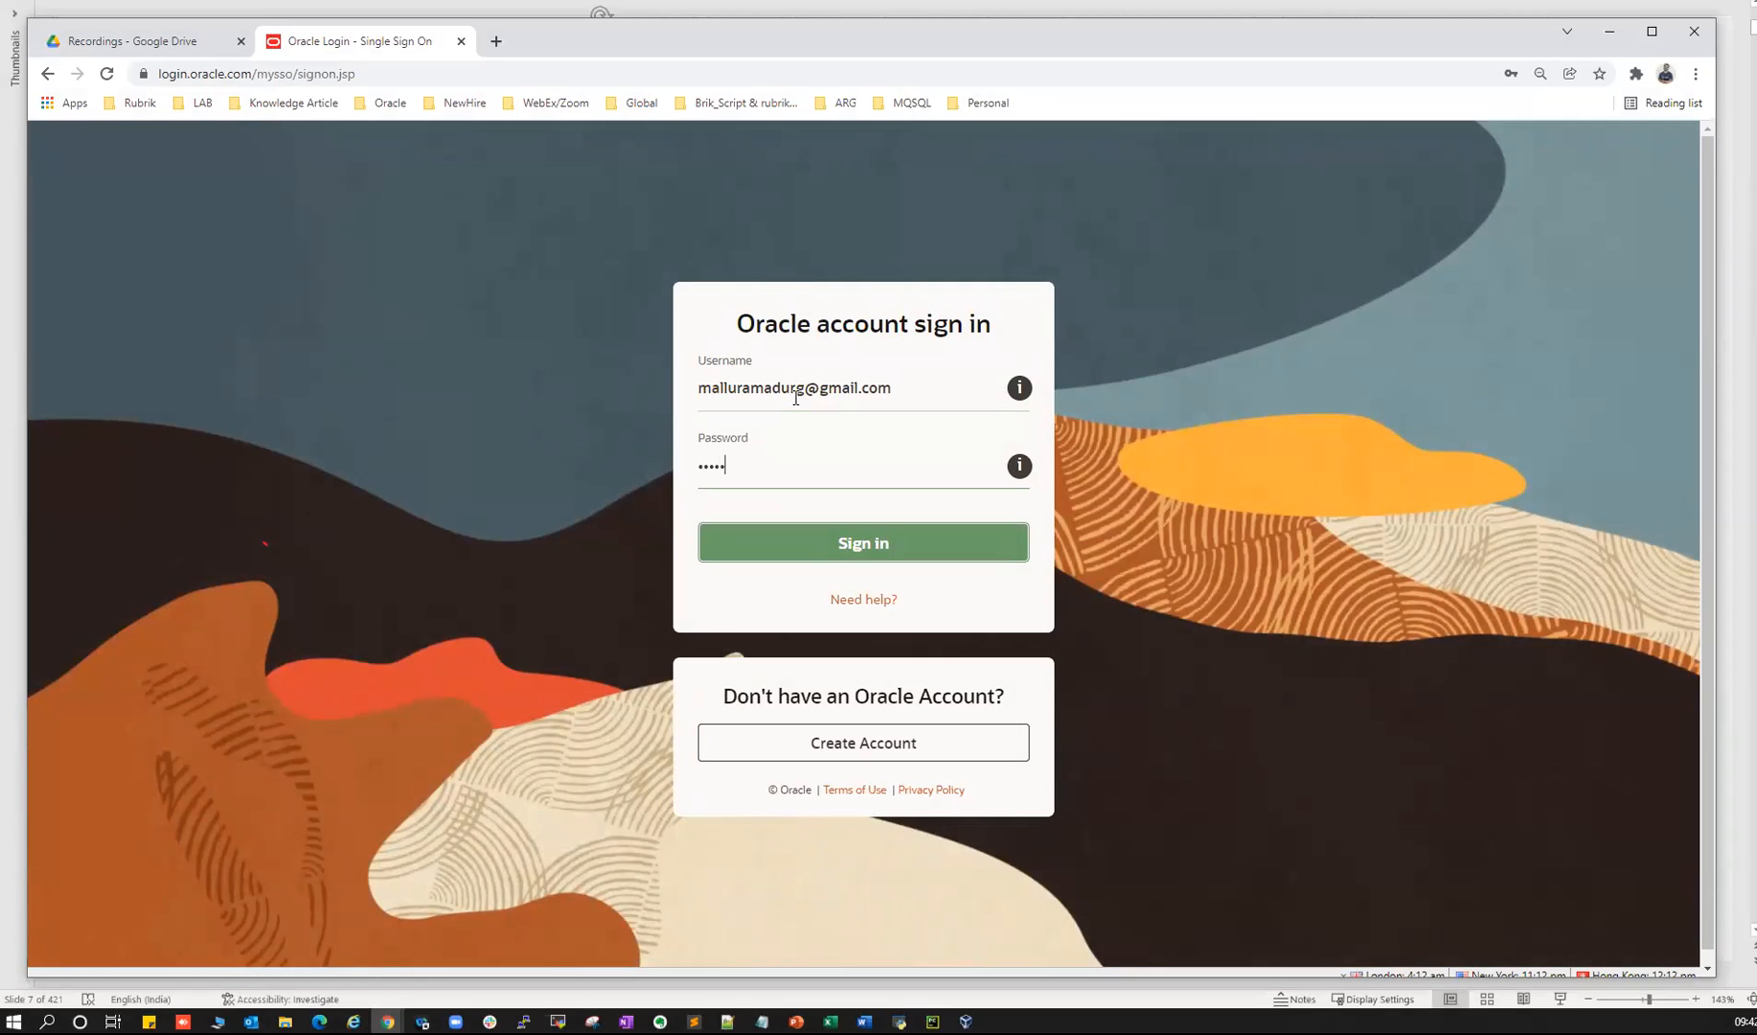
key(Return)
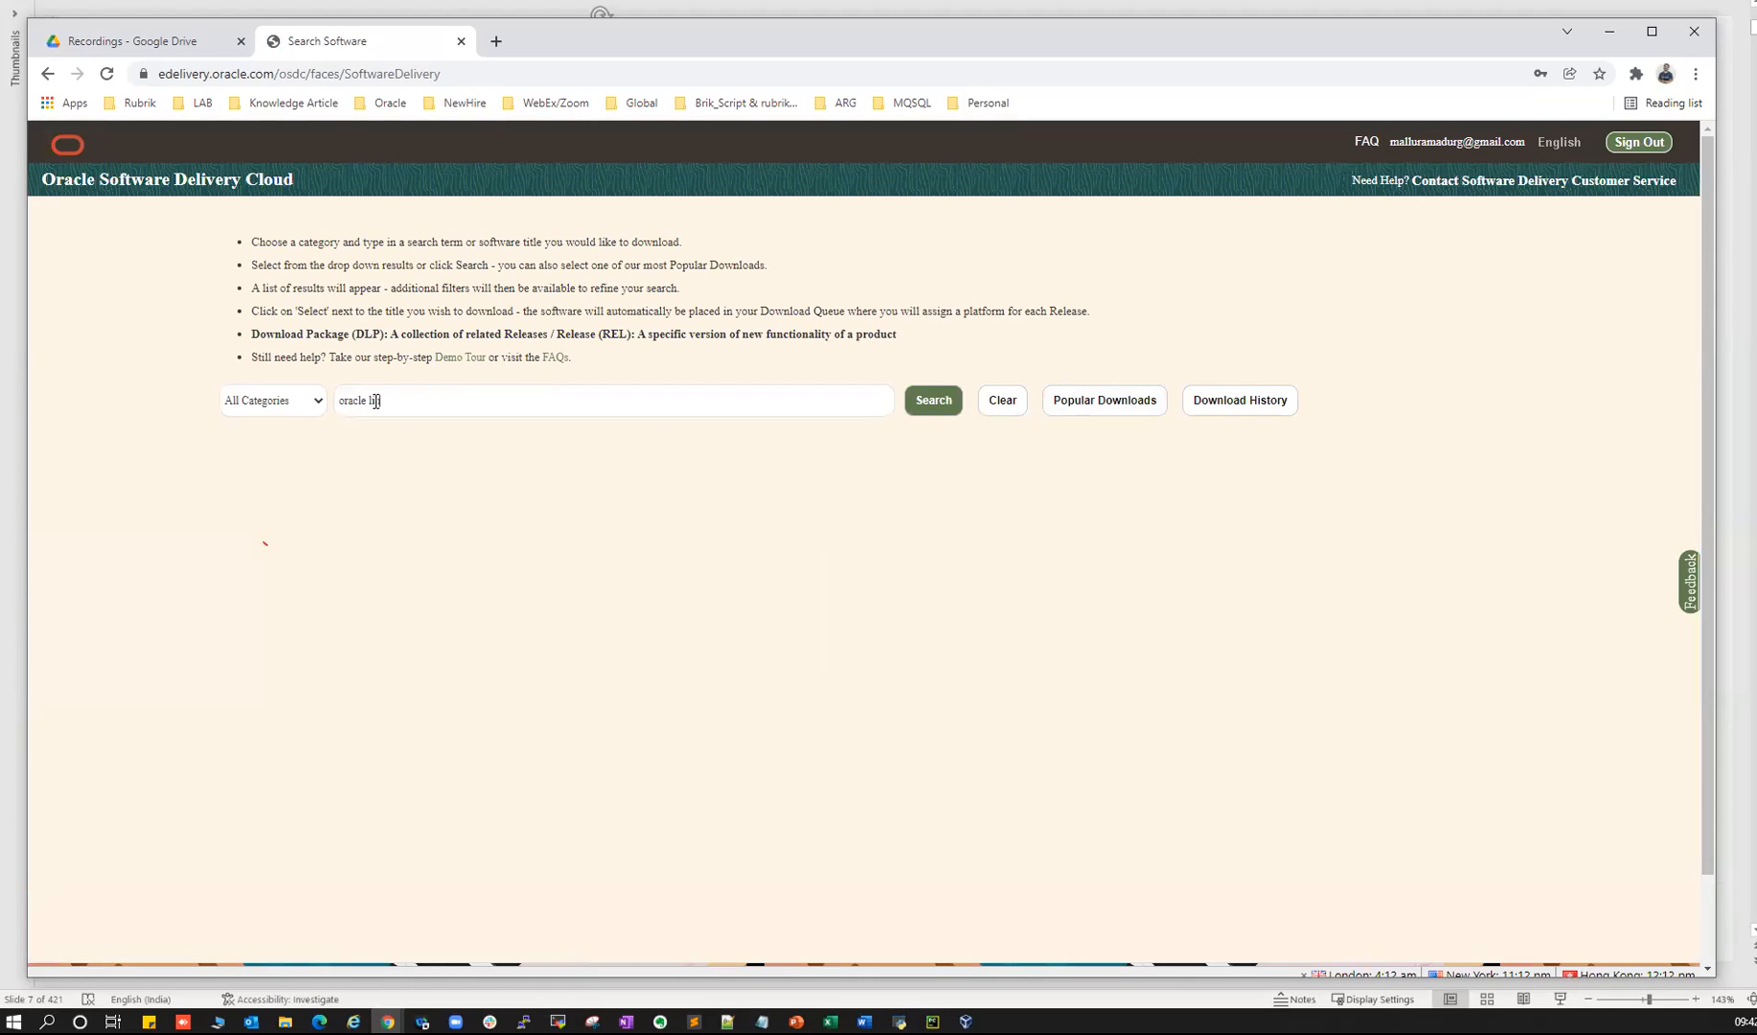
- Zoom the page to 110%, search for Oracle Linux, and browse the 143 results
key(ctrl+plus)
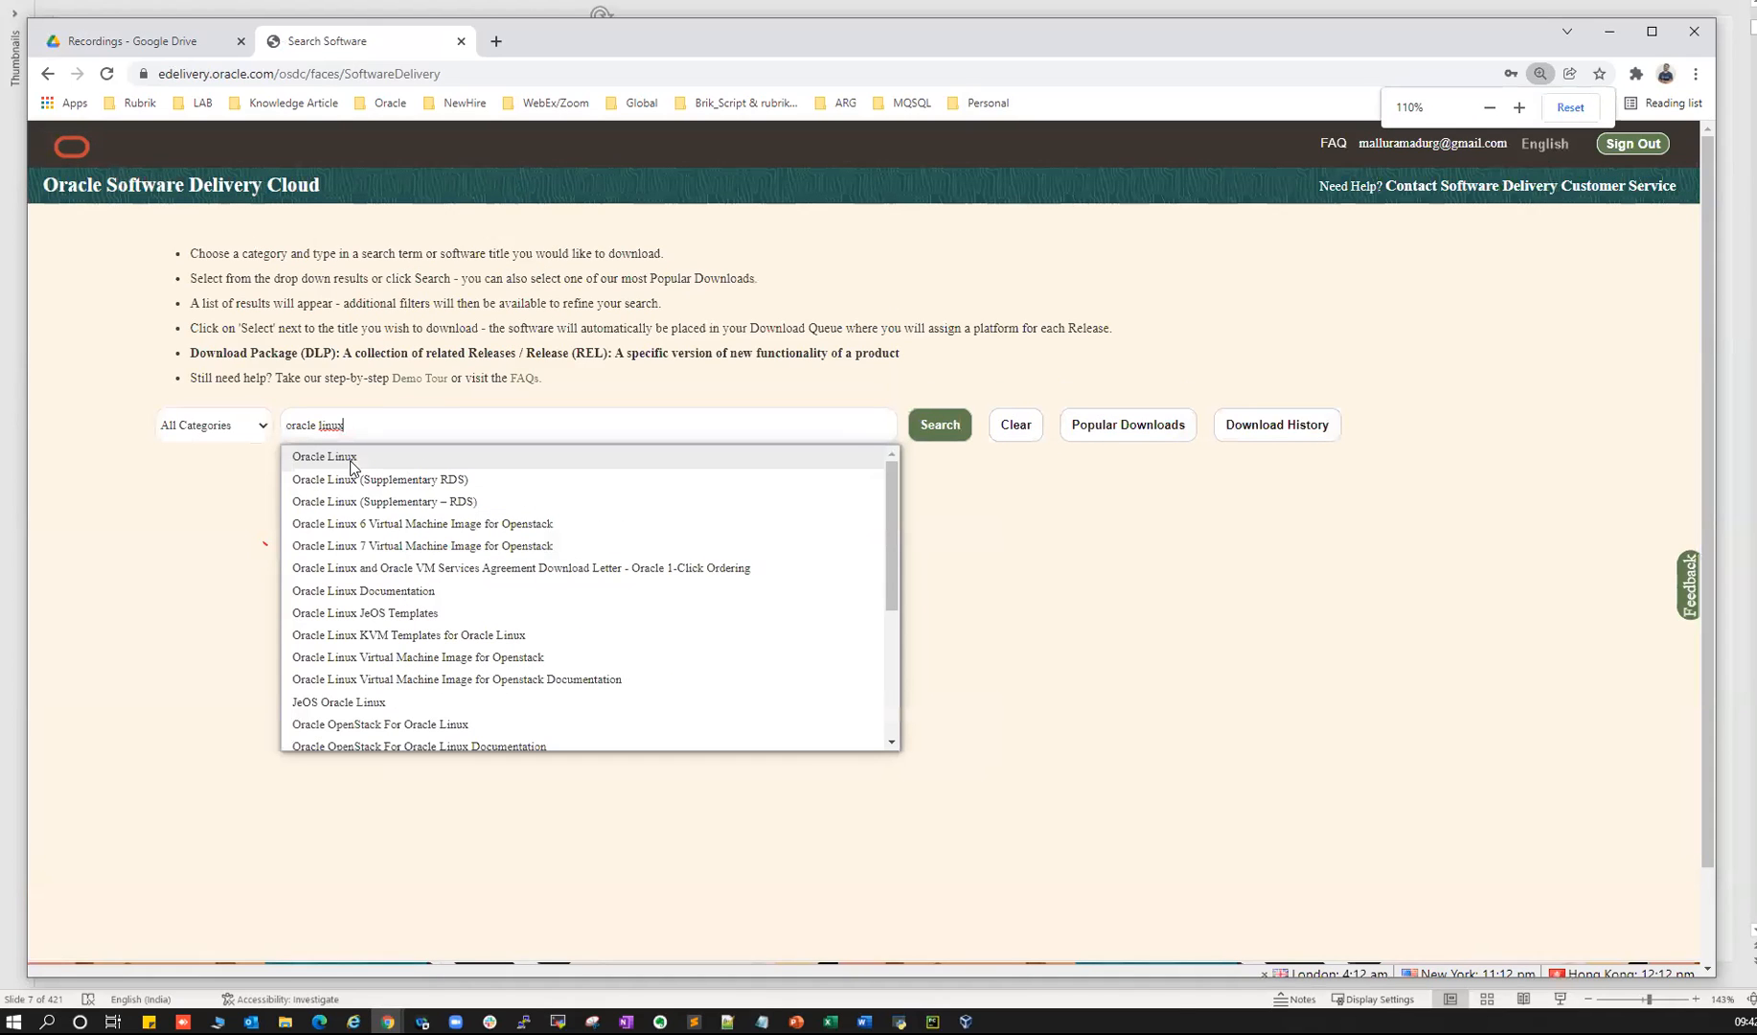
click(351, 458)
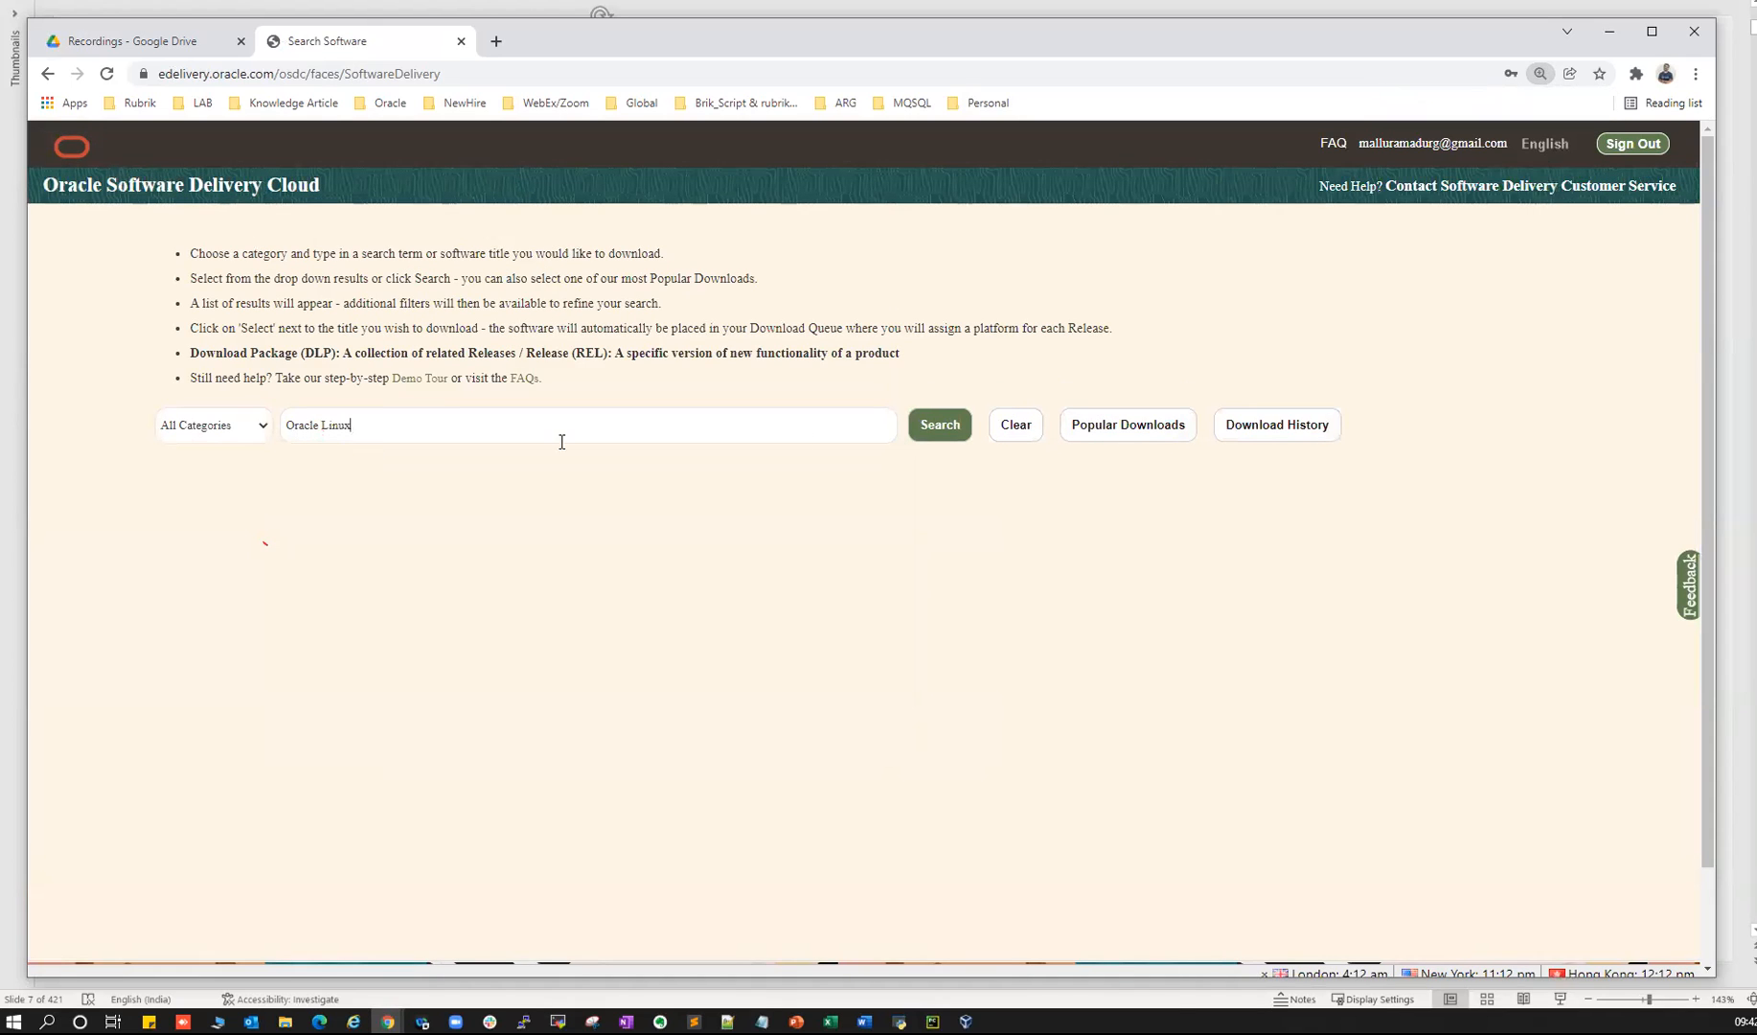
click(940, 426)
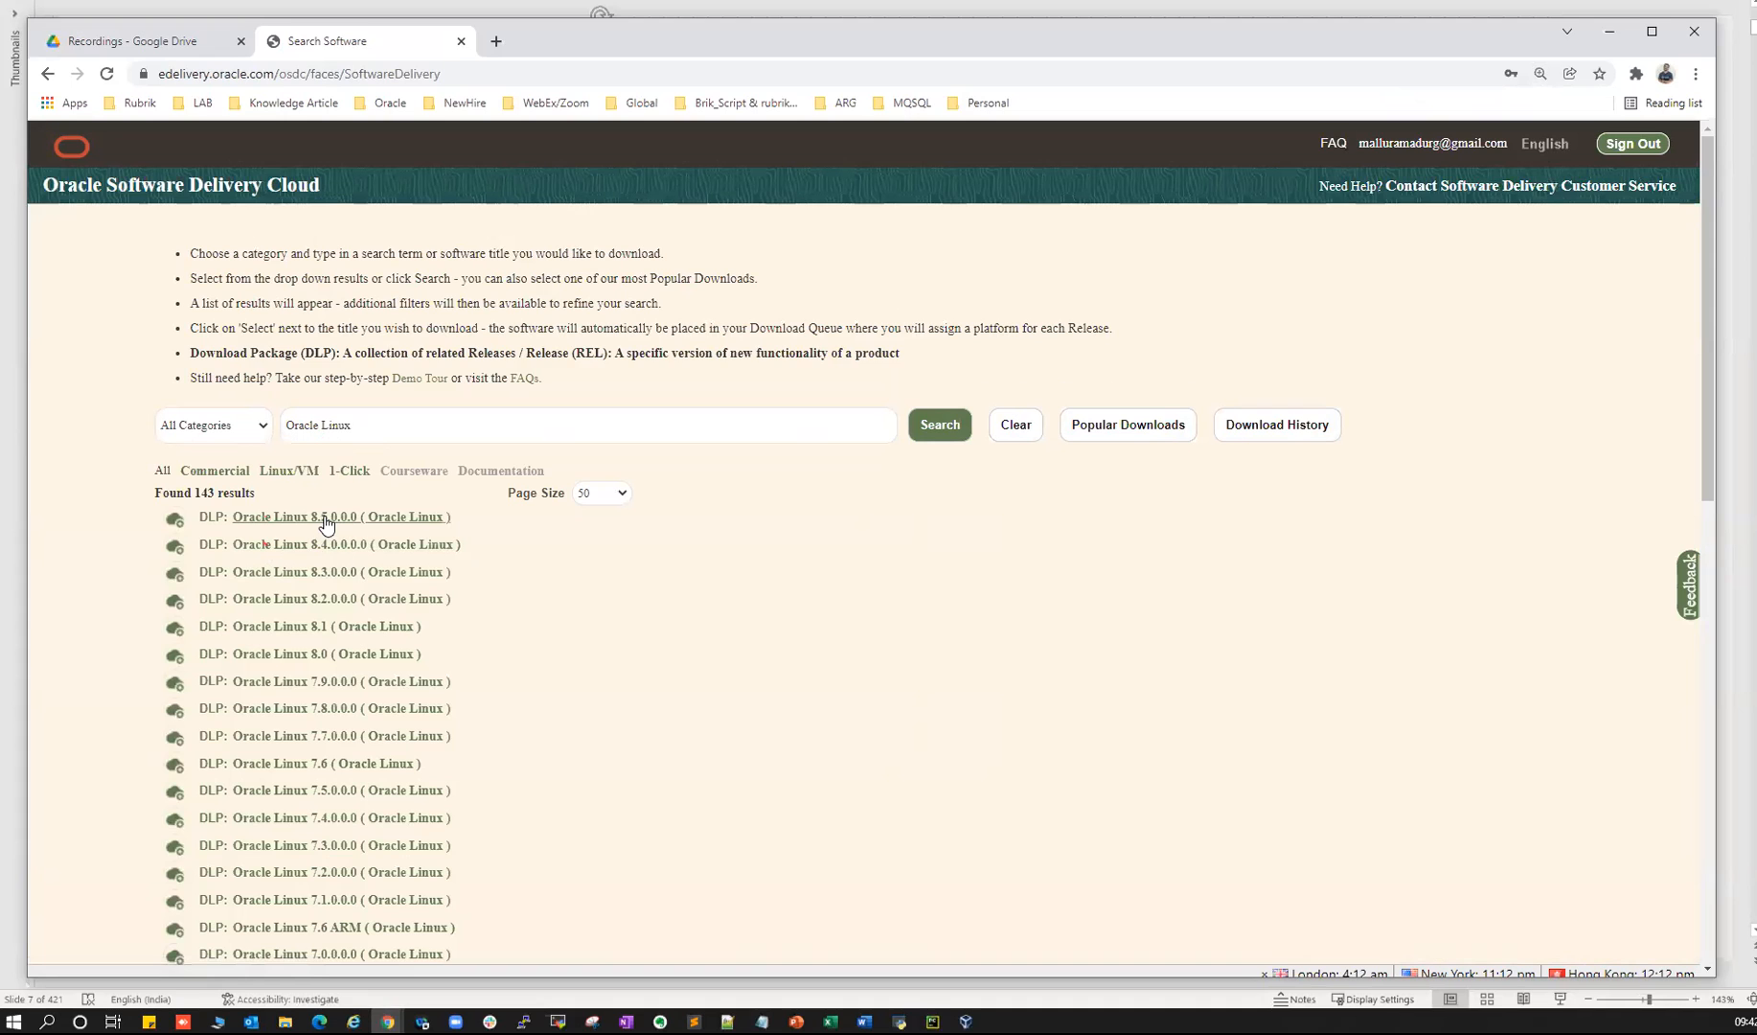
scroll(335, 685, down, 5)
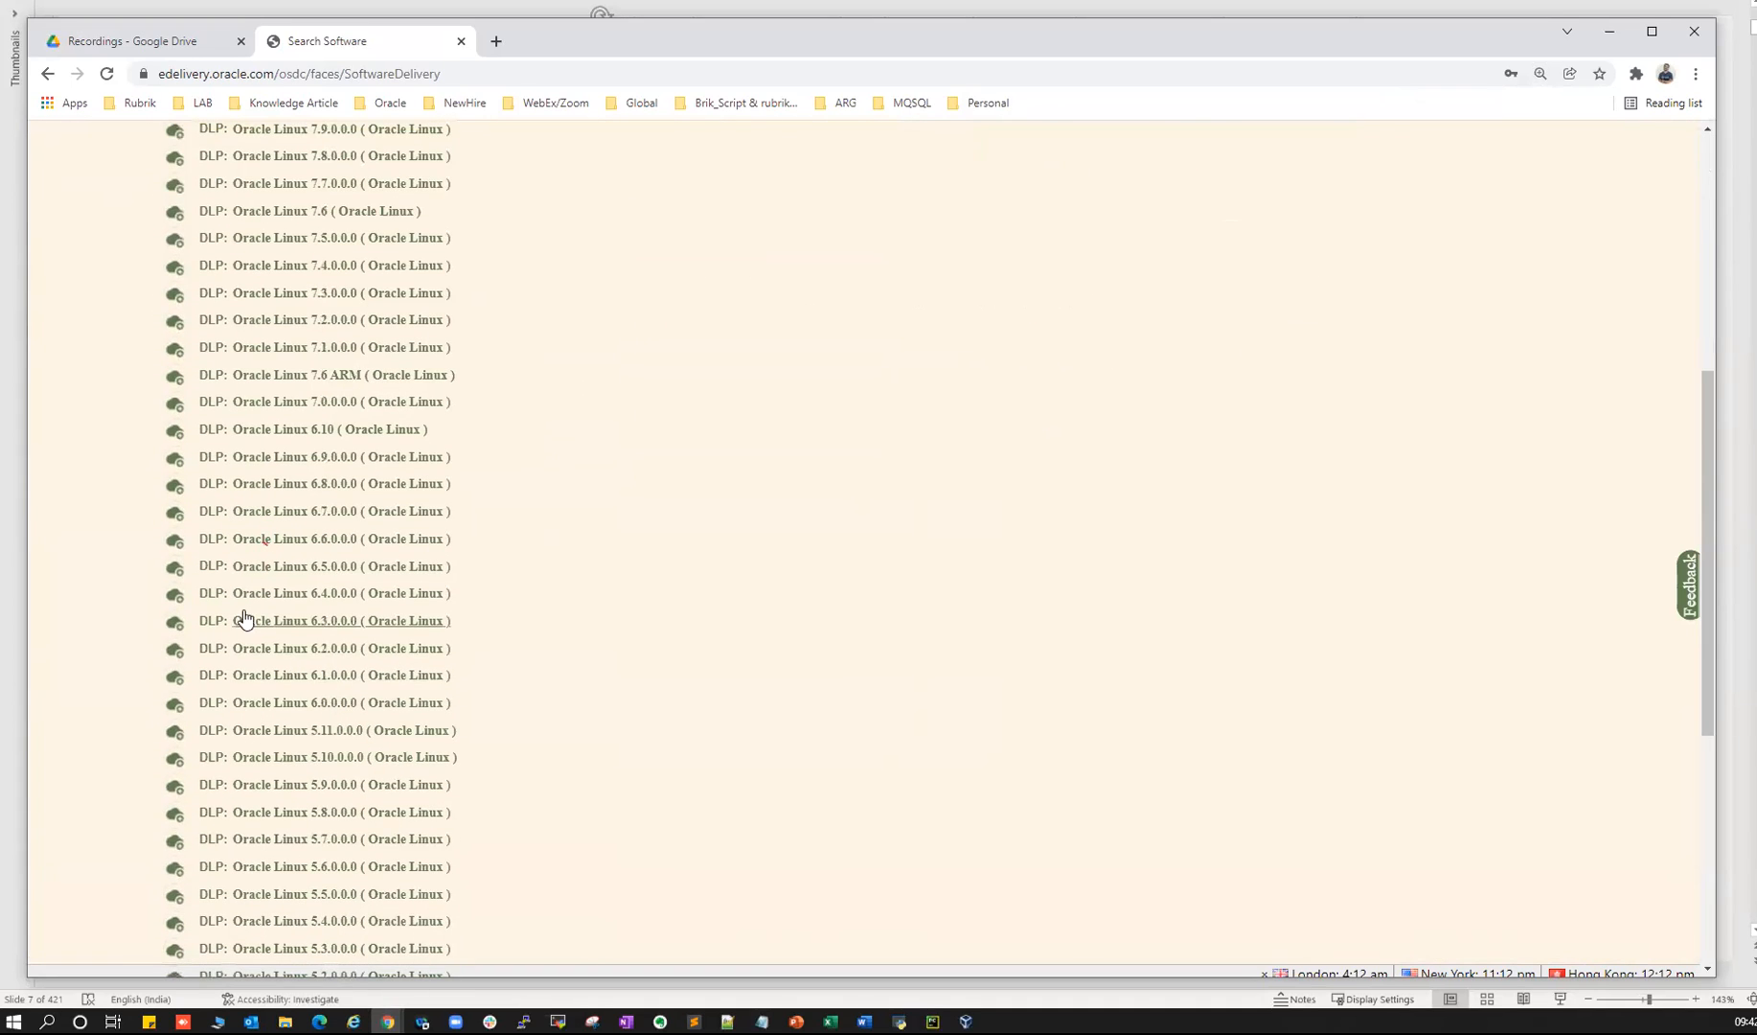
scroll(326, 608, down, 5)
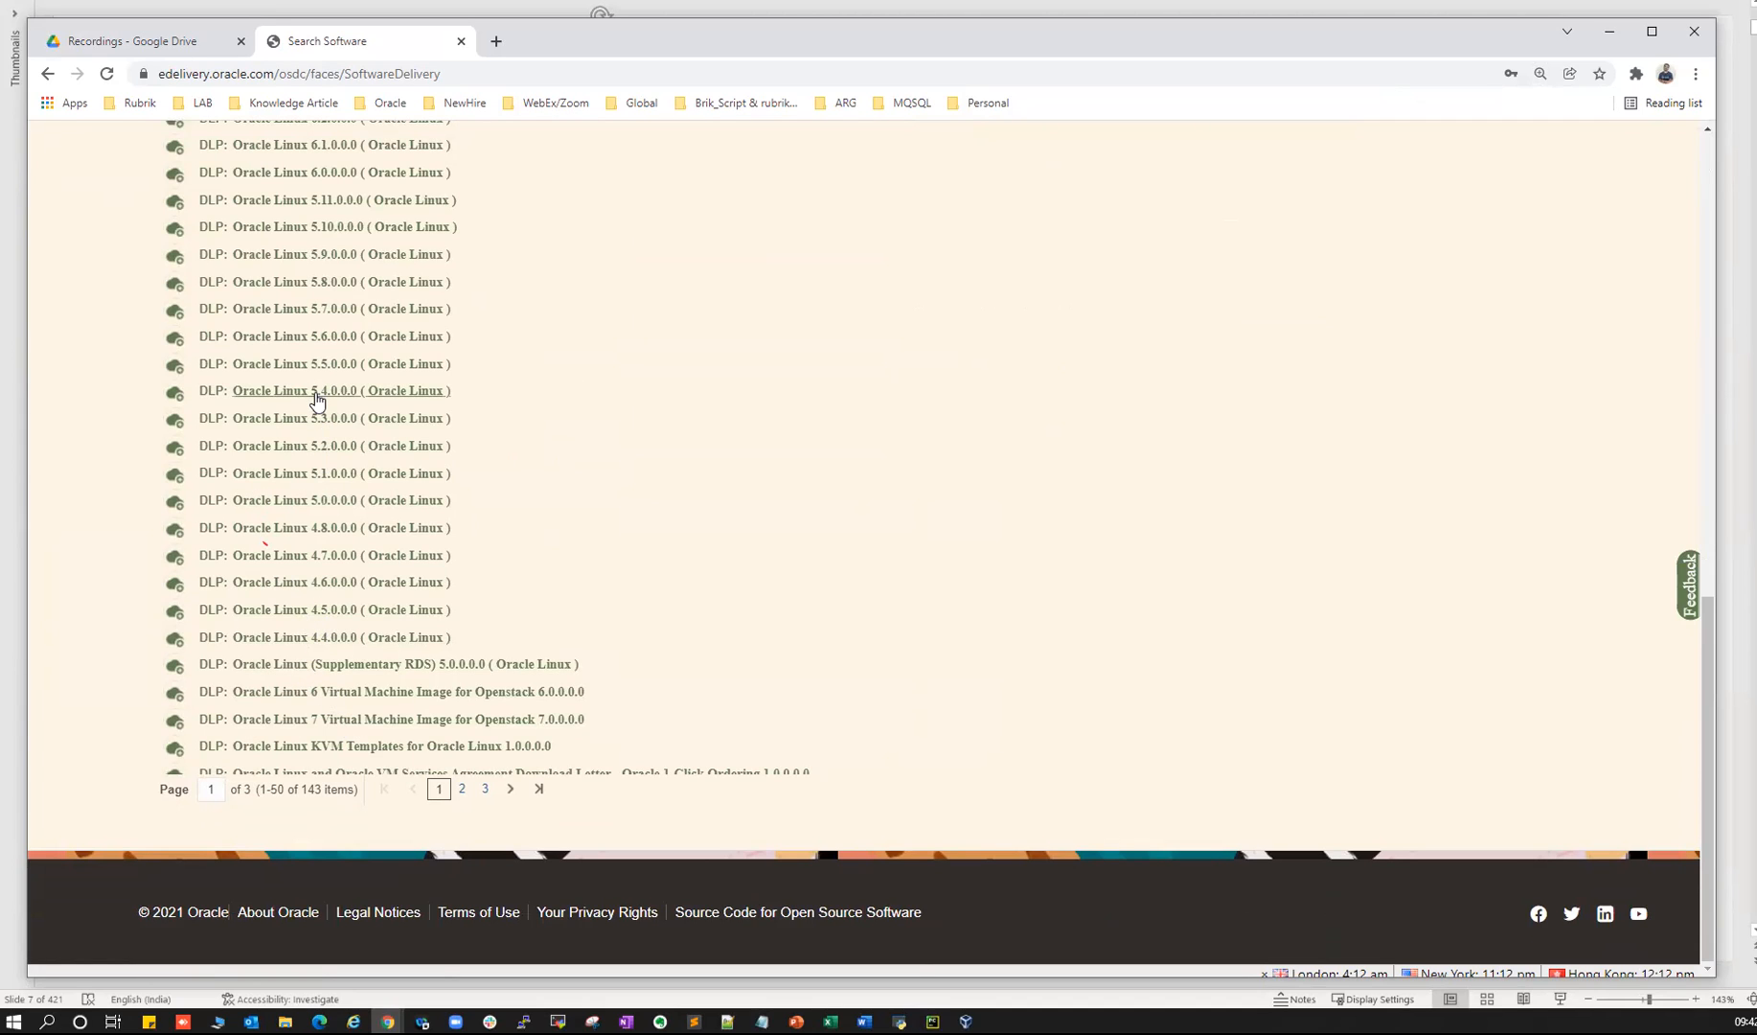
scroll(327, 422, up, 2)
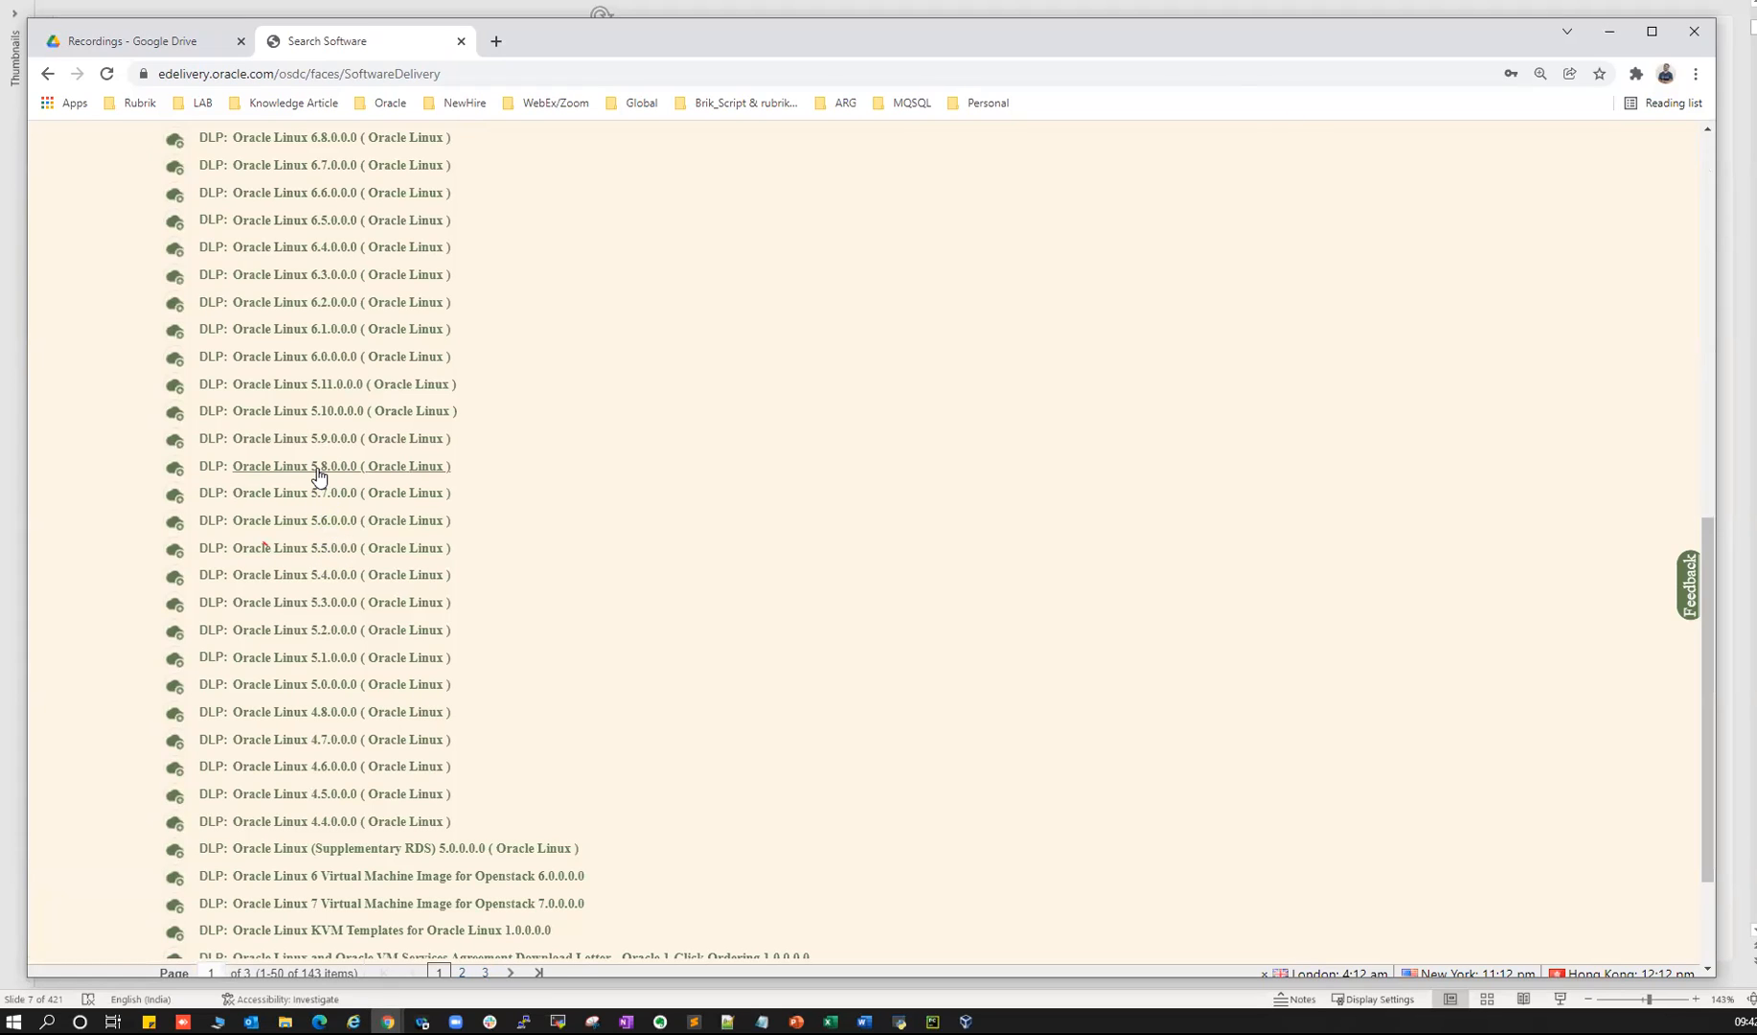
scroll(334, 556, up, 2)
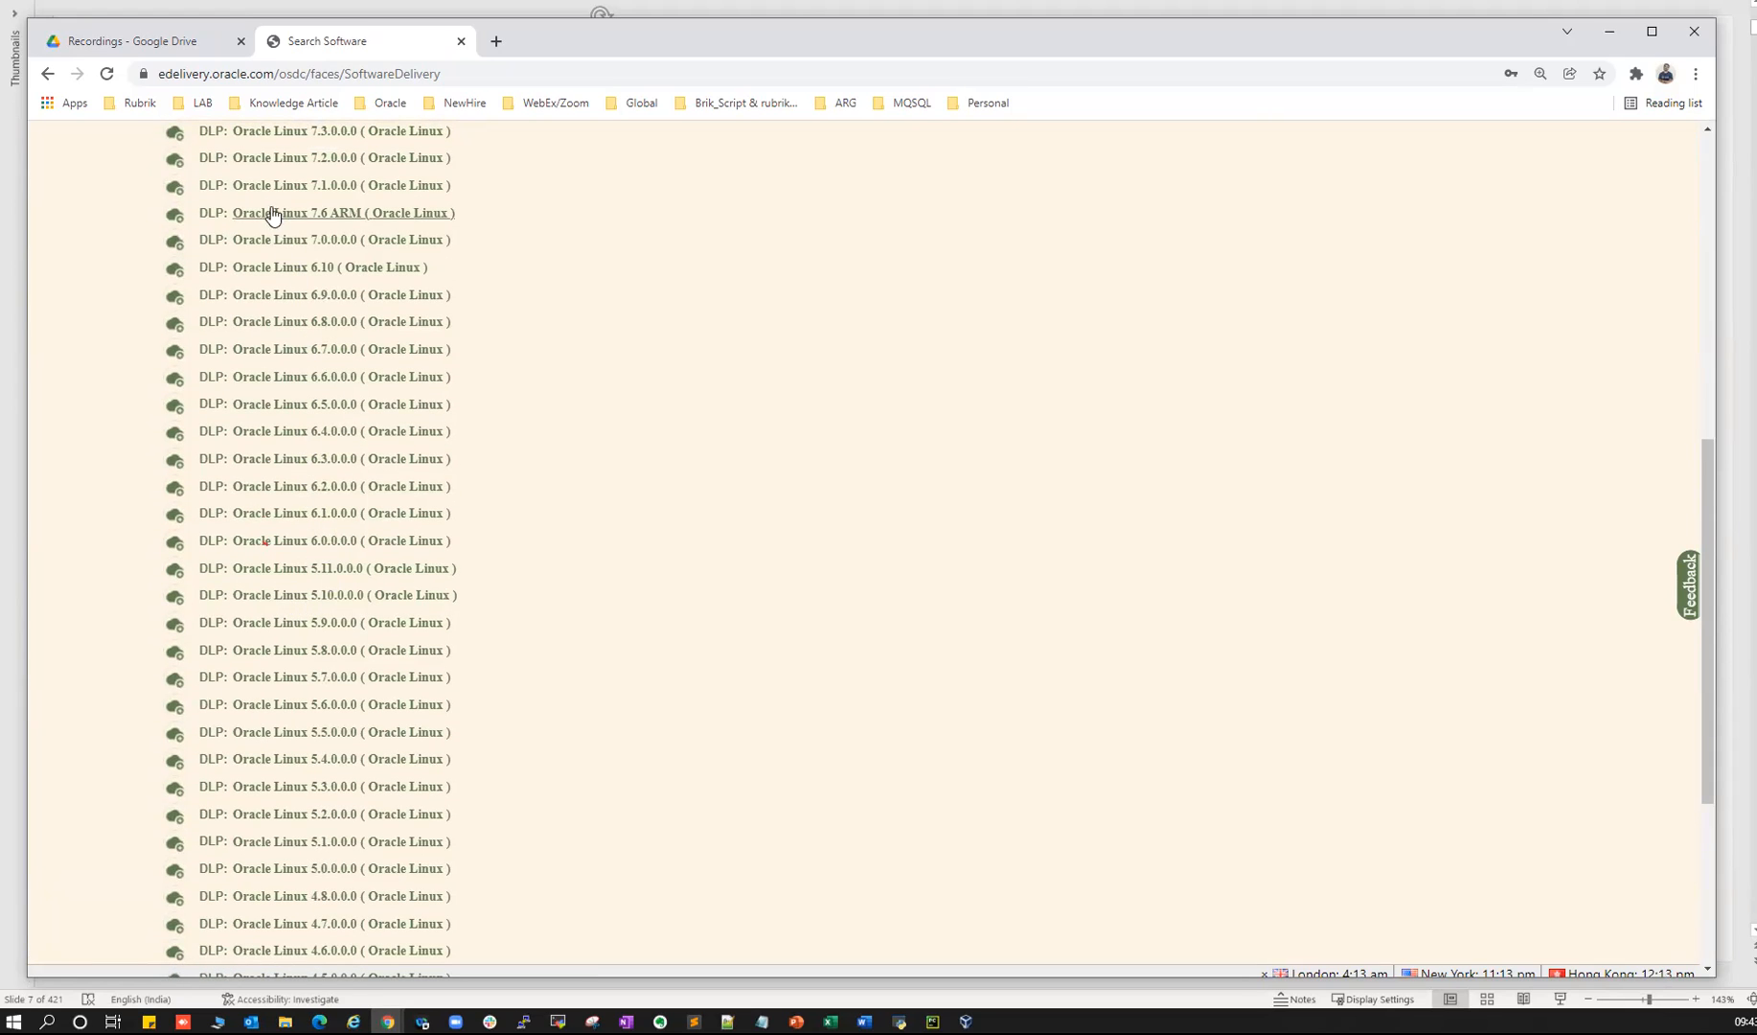
scroll(364, 407, up, 3)
scroll(364, 408, up, 3)
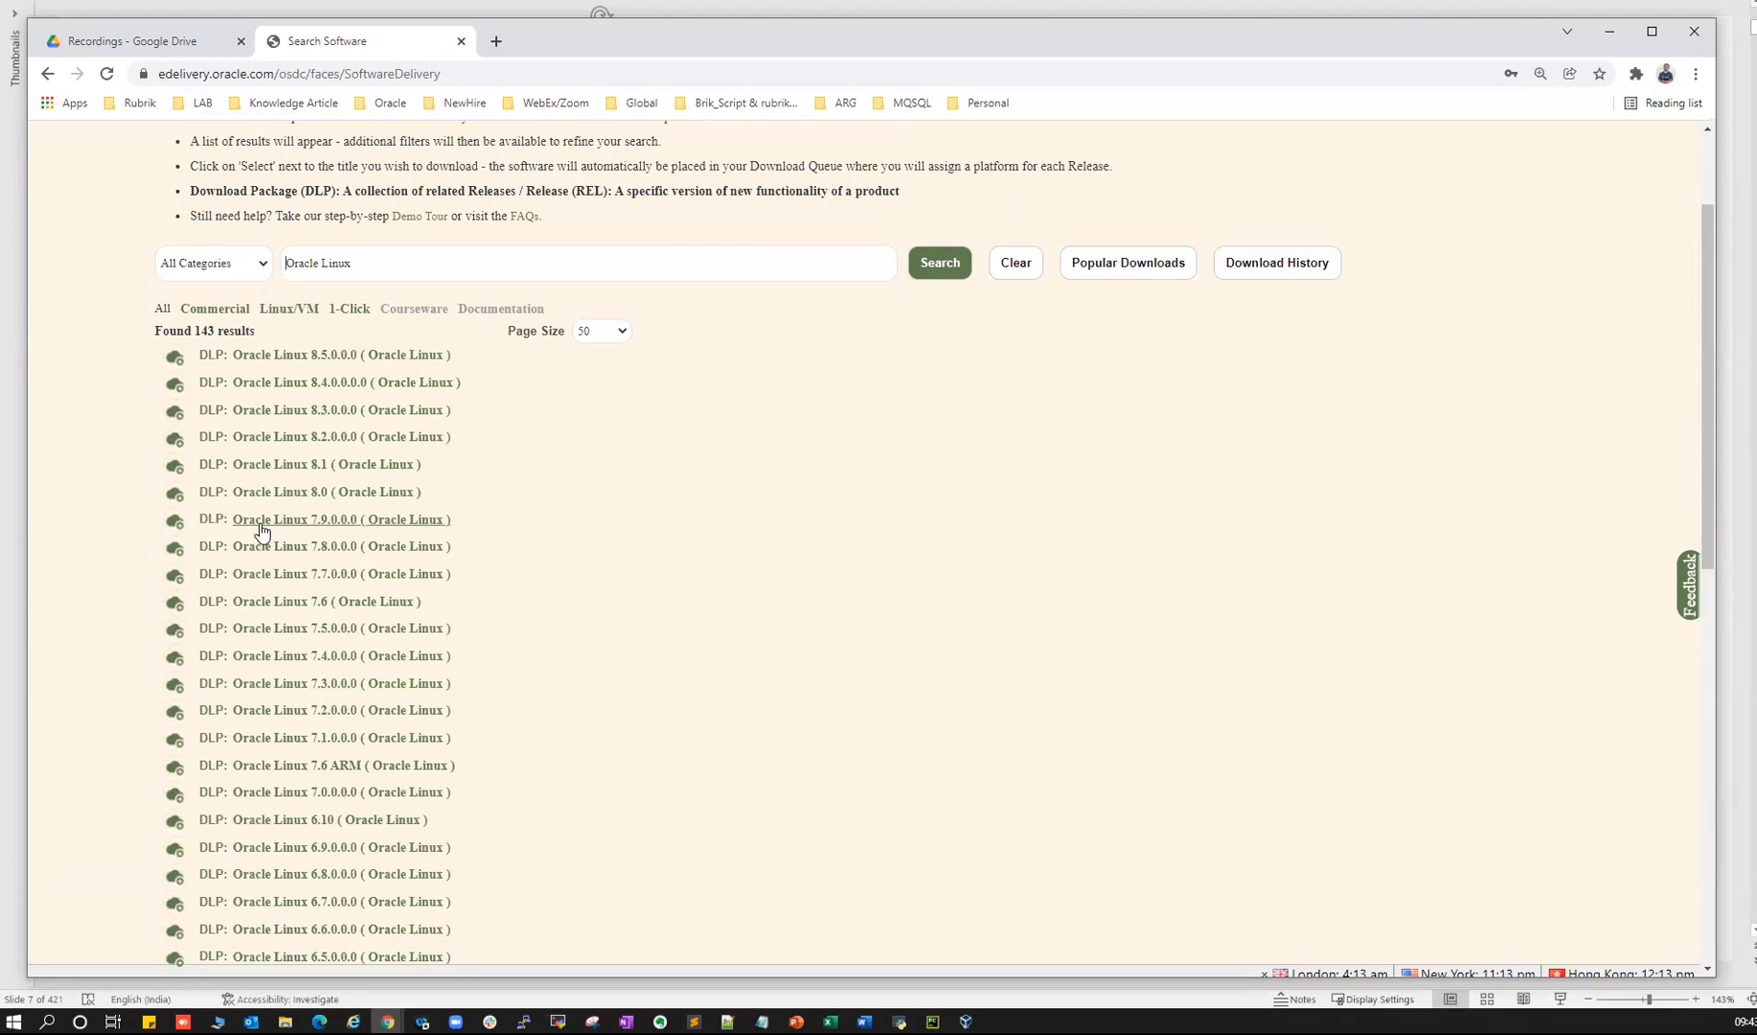
- Add DLP Oracle Linux 7.9.0.0.0 to the download queue
click(323, 521)
scroll(1397, 268, down, 3)
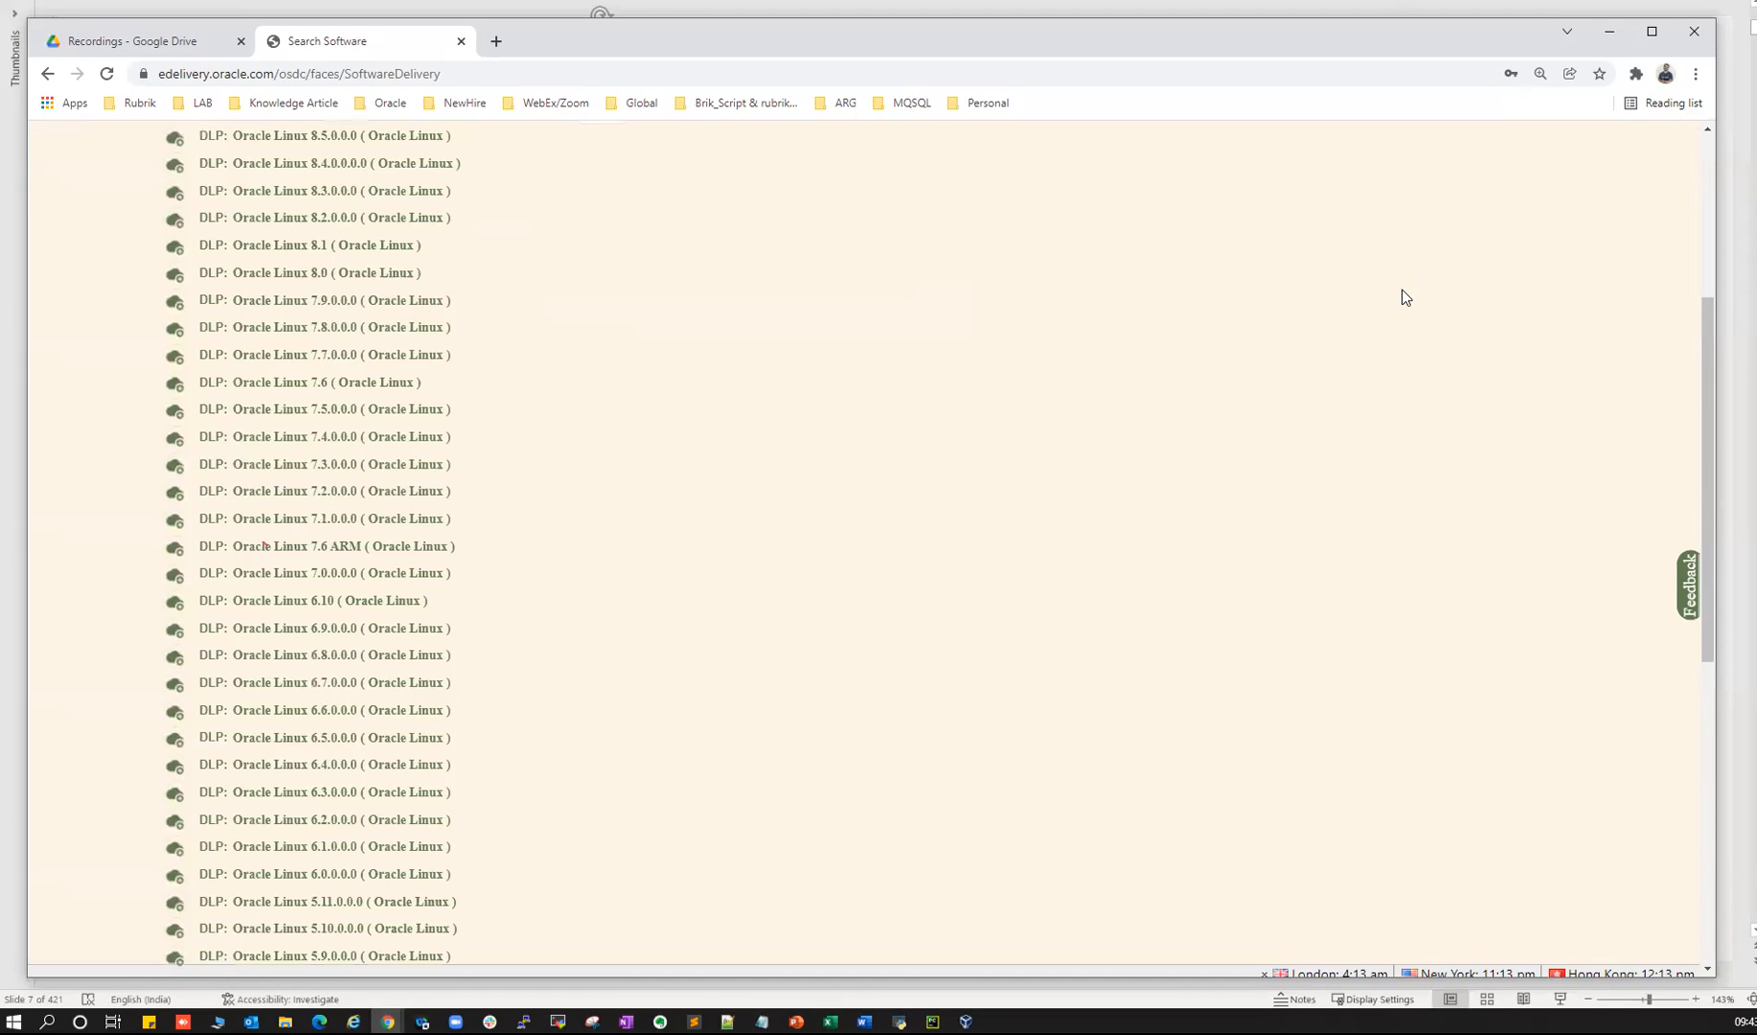
scroll(1400, 290, up, 4)
mouse_move(1382, 261)
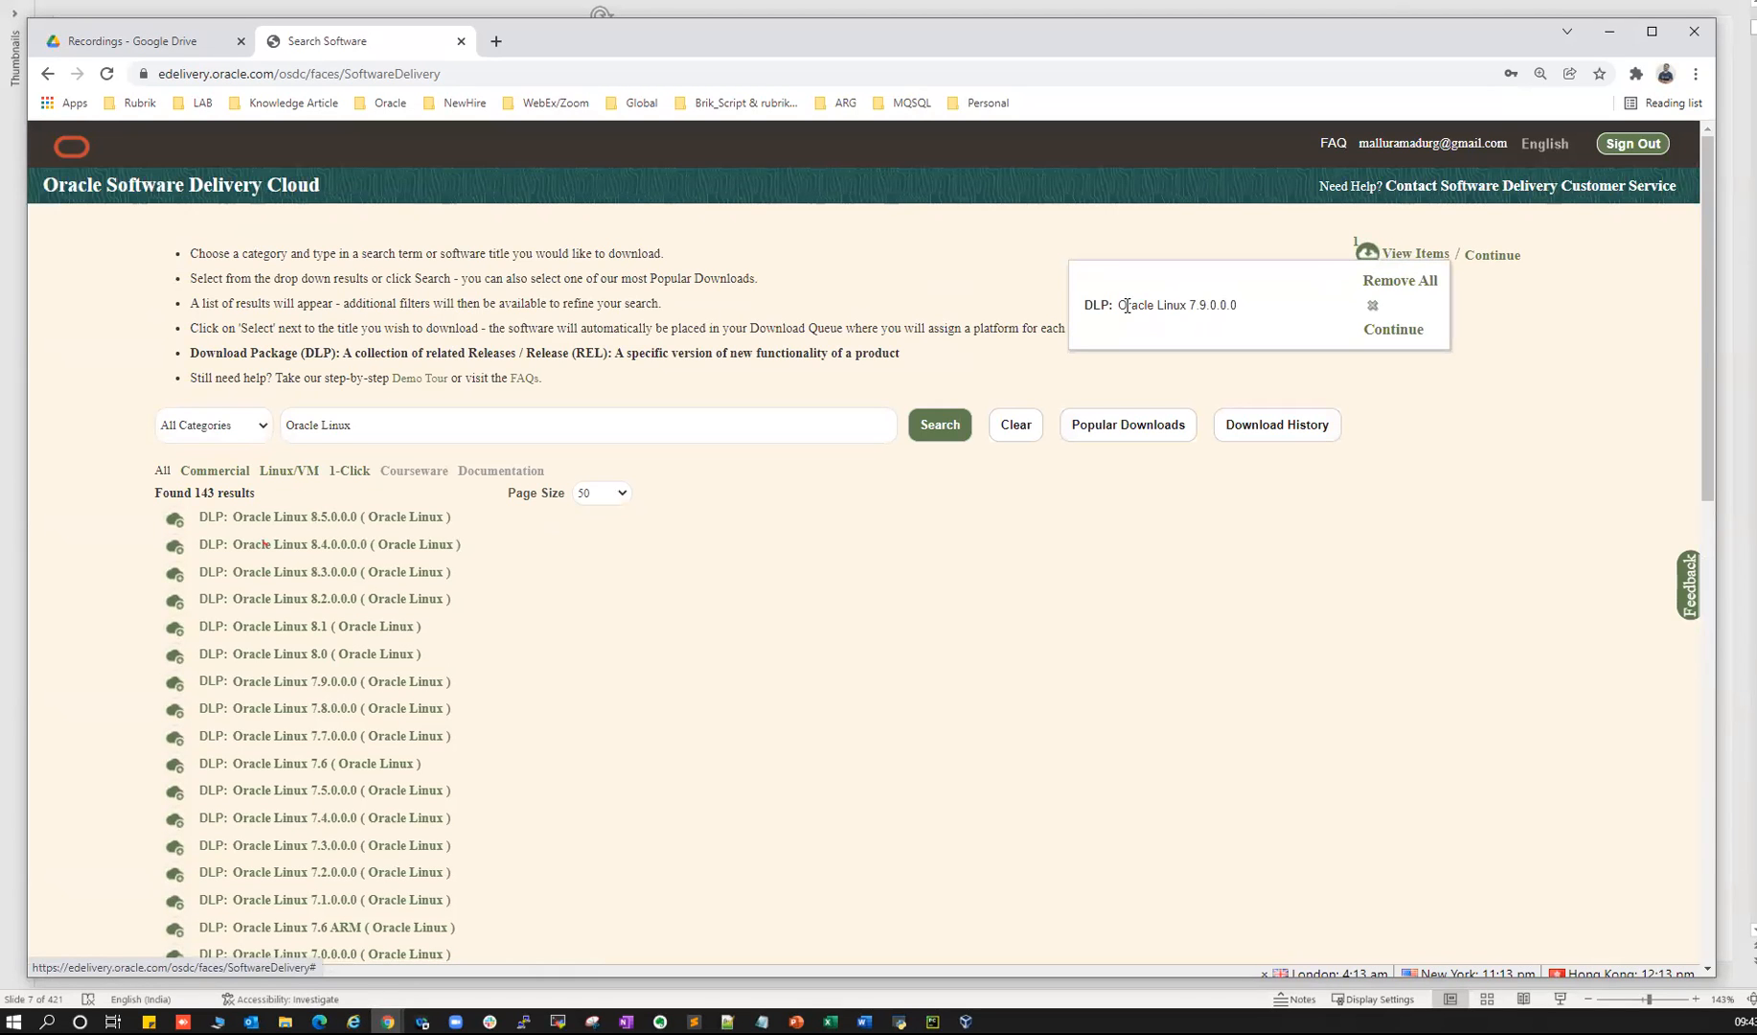
- In the download queue, set Oracle Linux 7.9.0.0.0's platform to x86 64 bit
click(1492, 256)
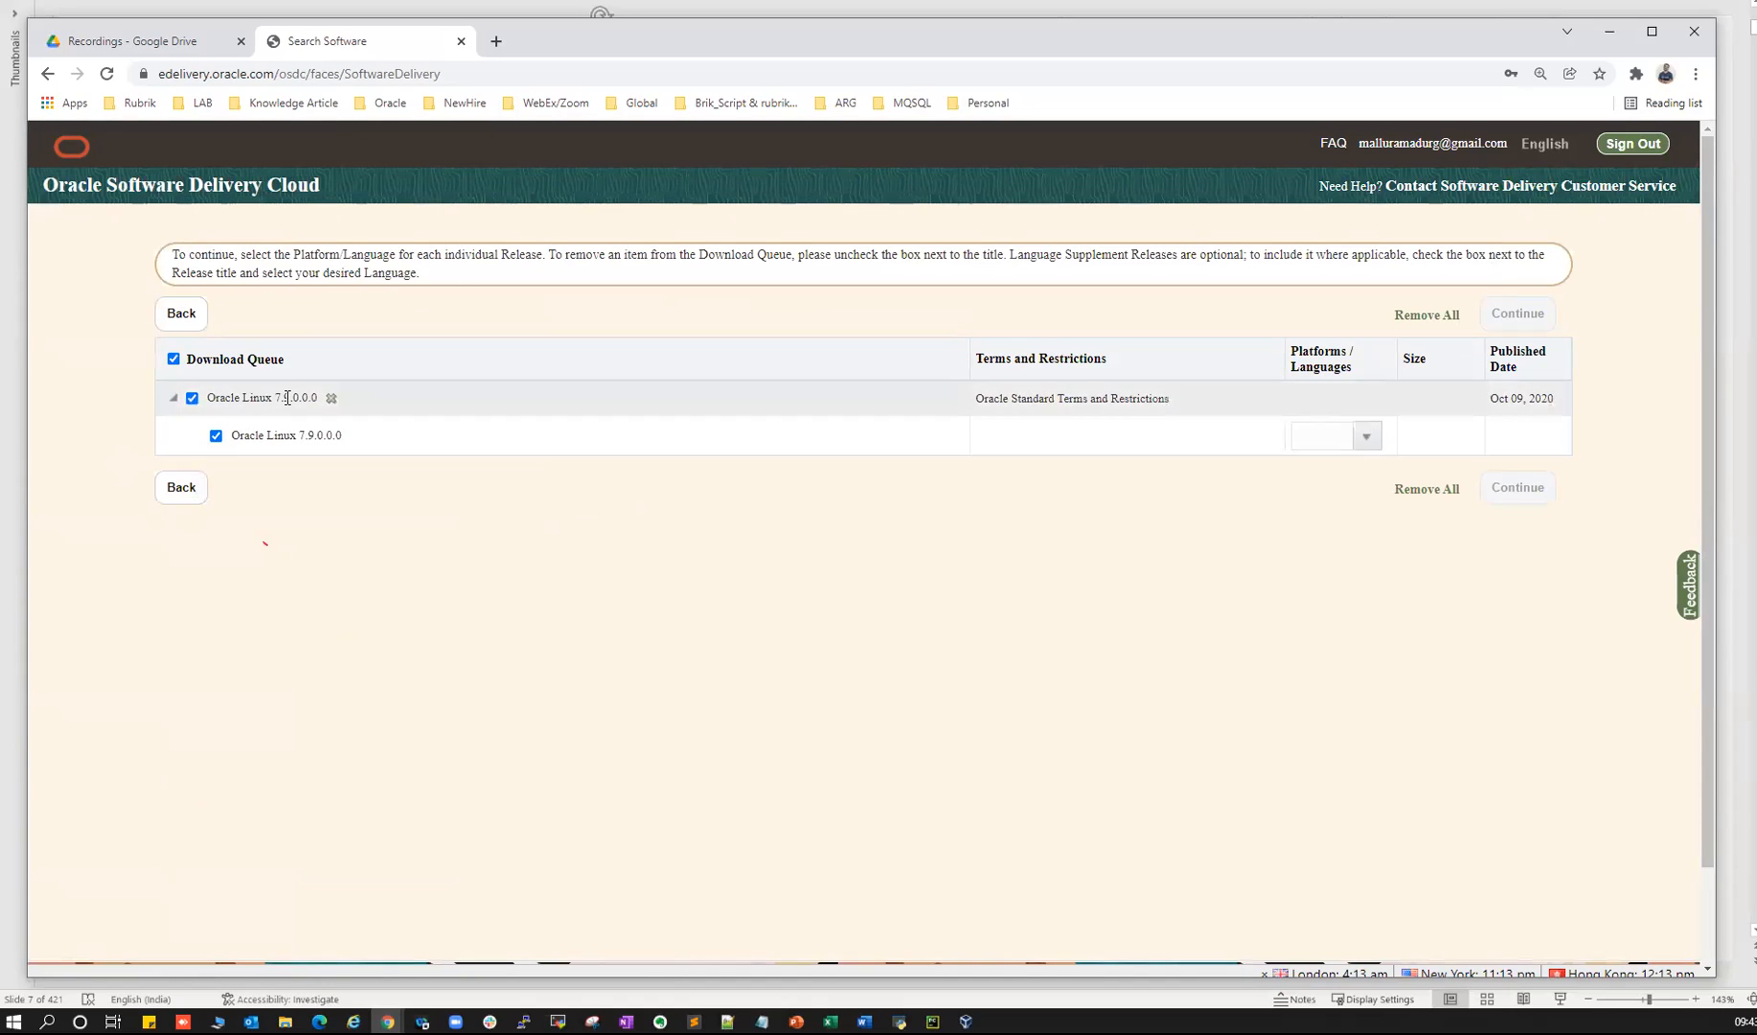
click(1365, 437)
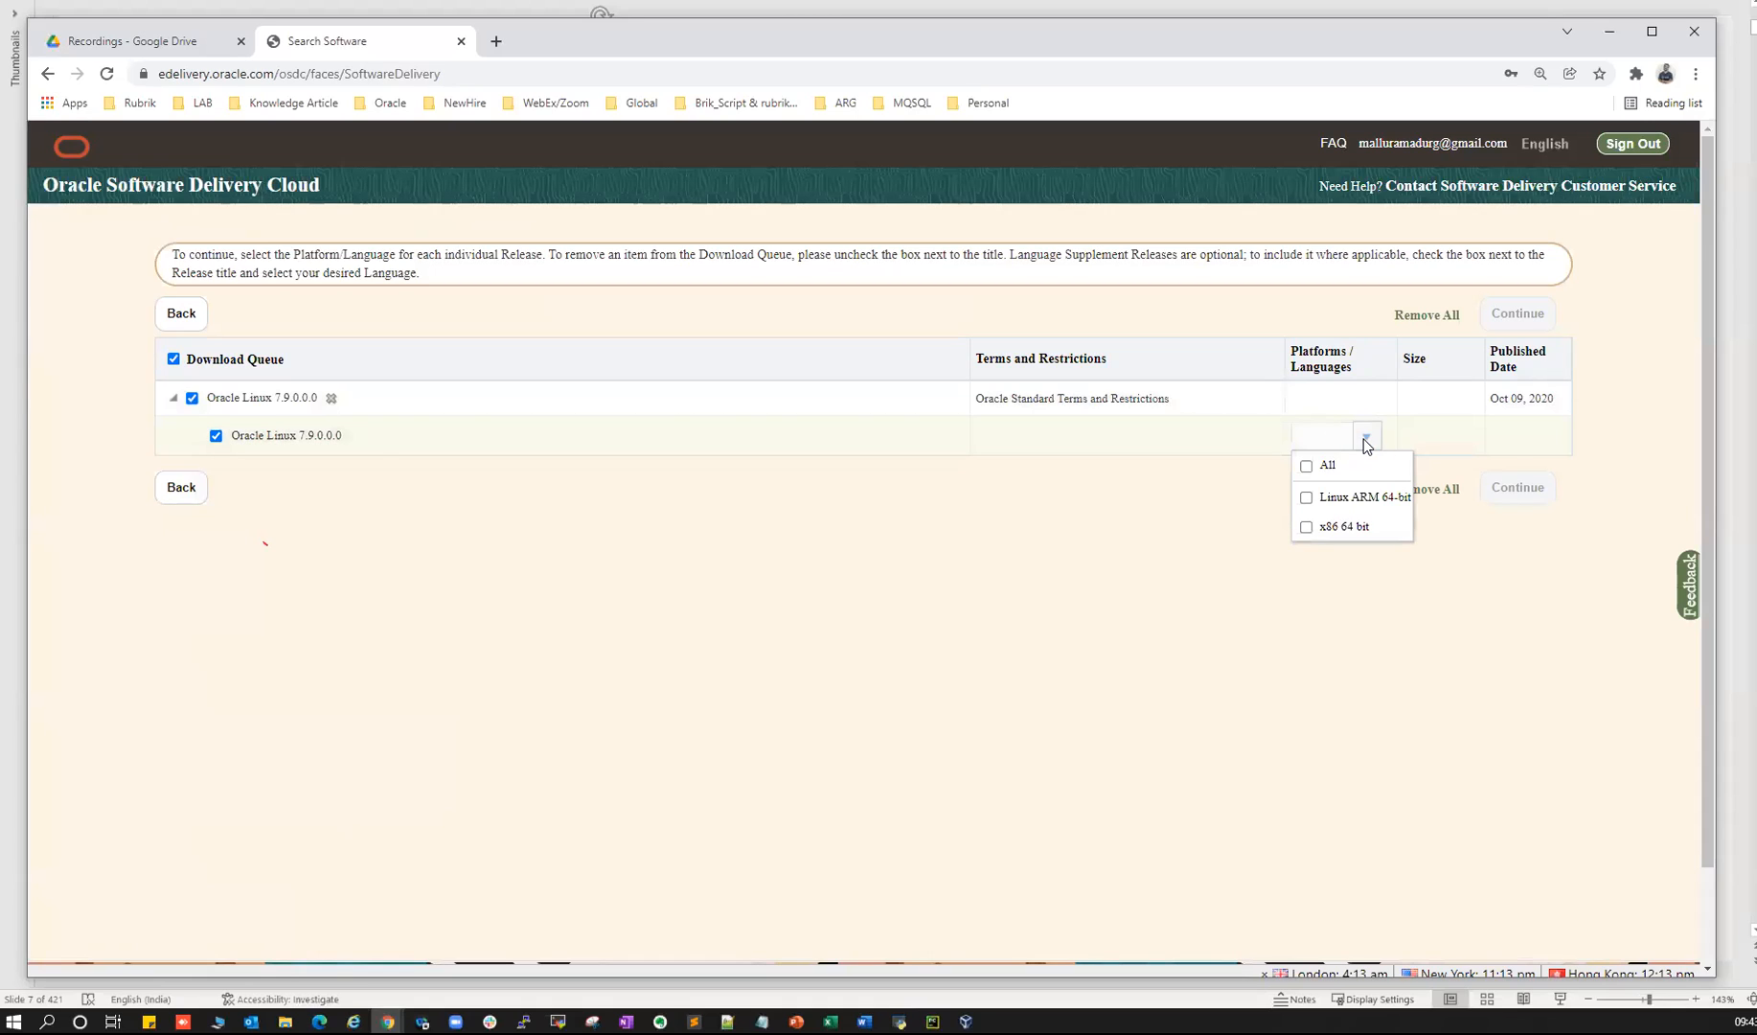
click(1306, 530)
click(1465, 573)
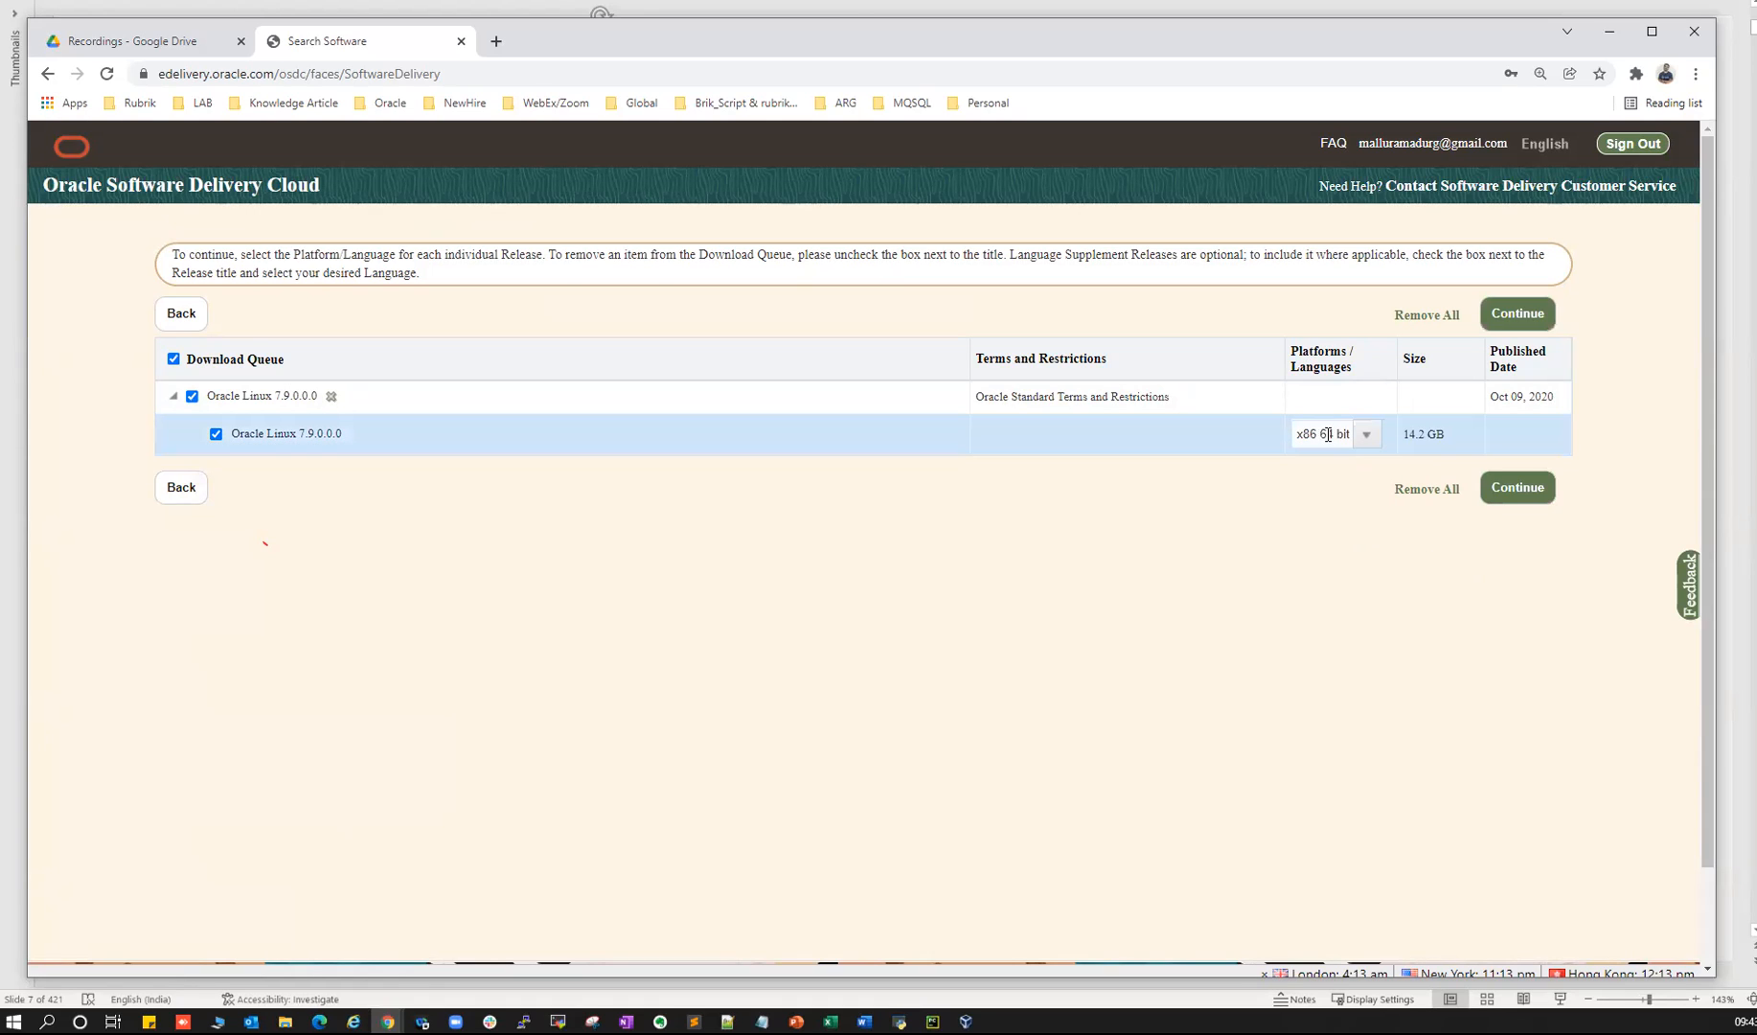
- Accept the Oracle License Agreement to reach the six-file, 14.2 GB download list
click(1506, 494)
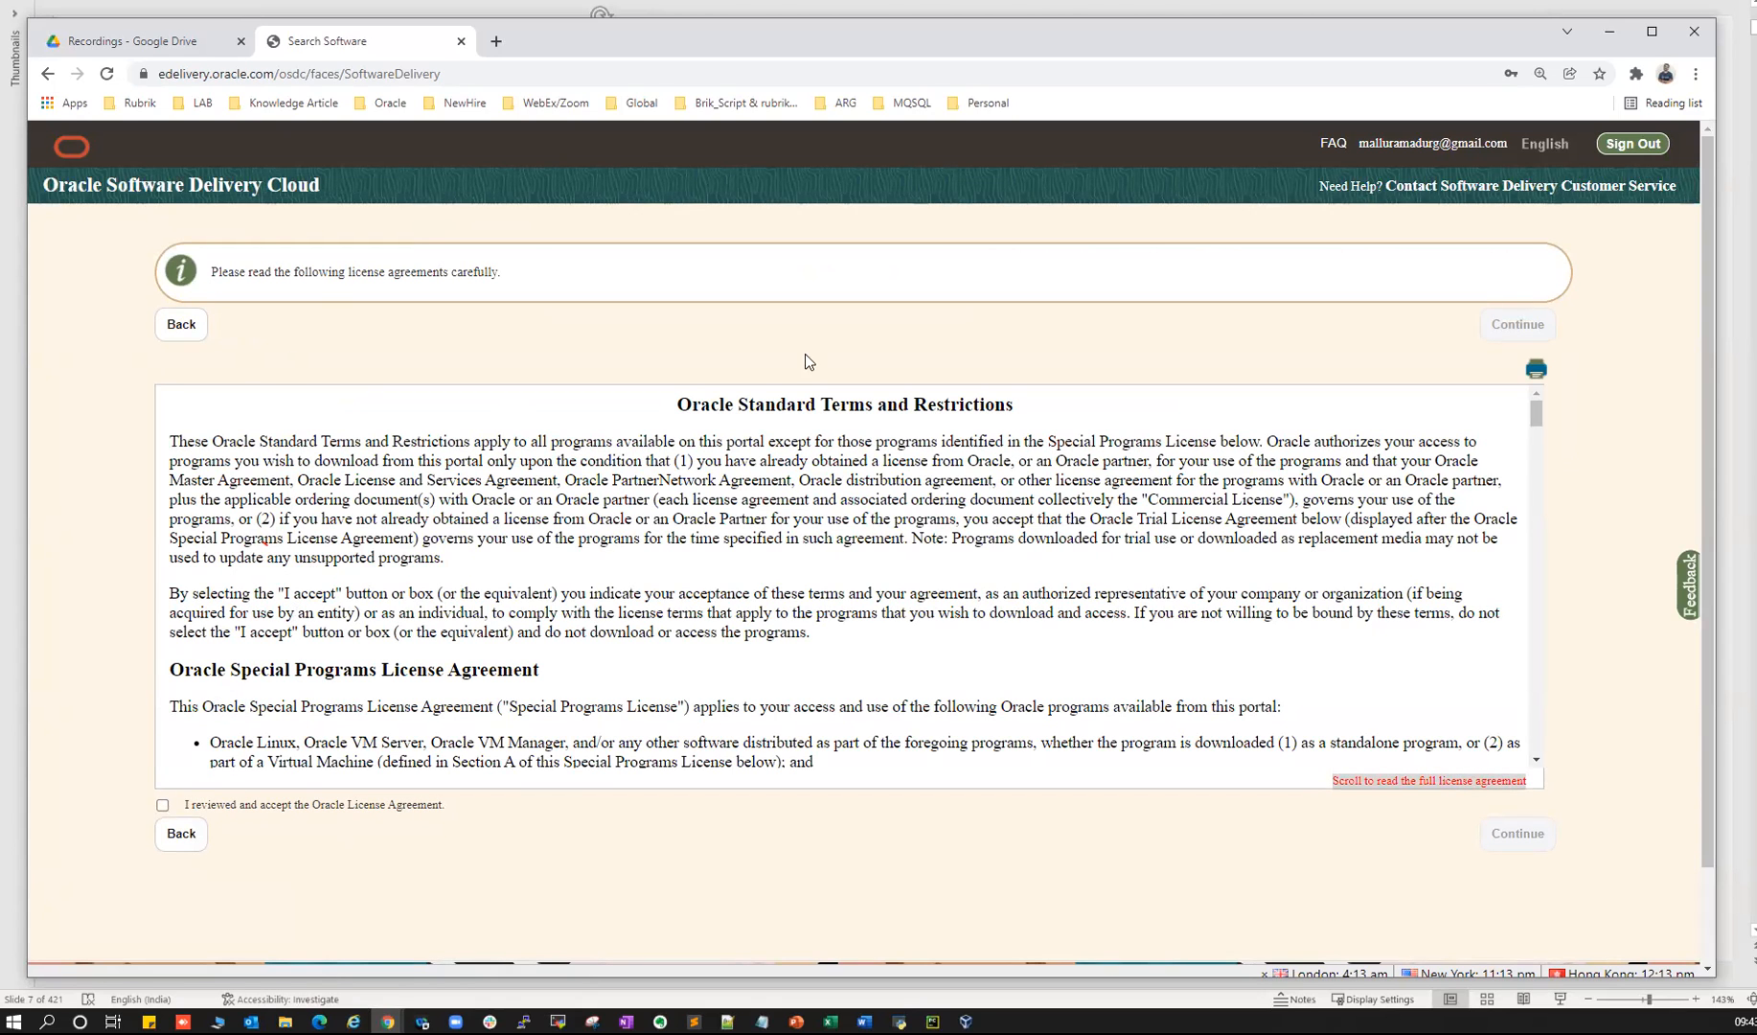
click(162, 805)
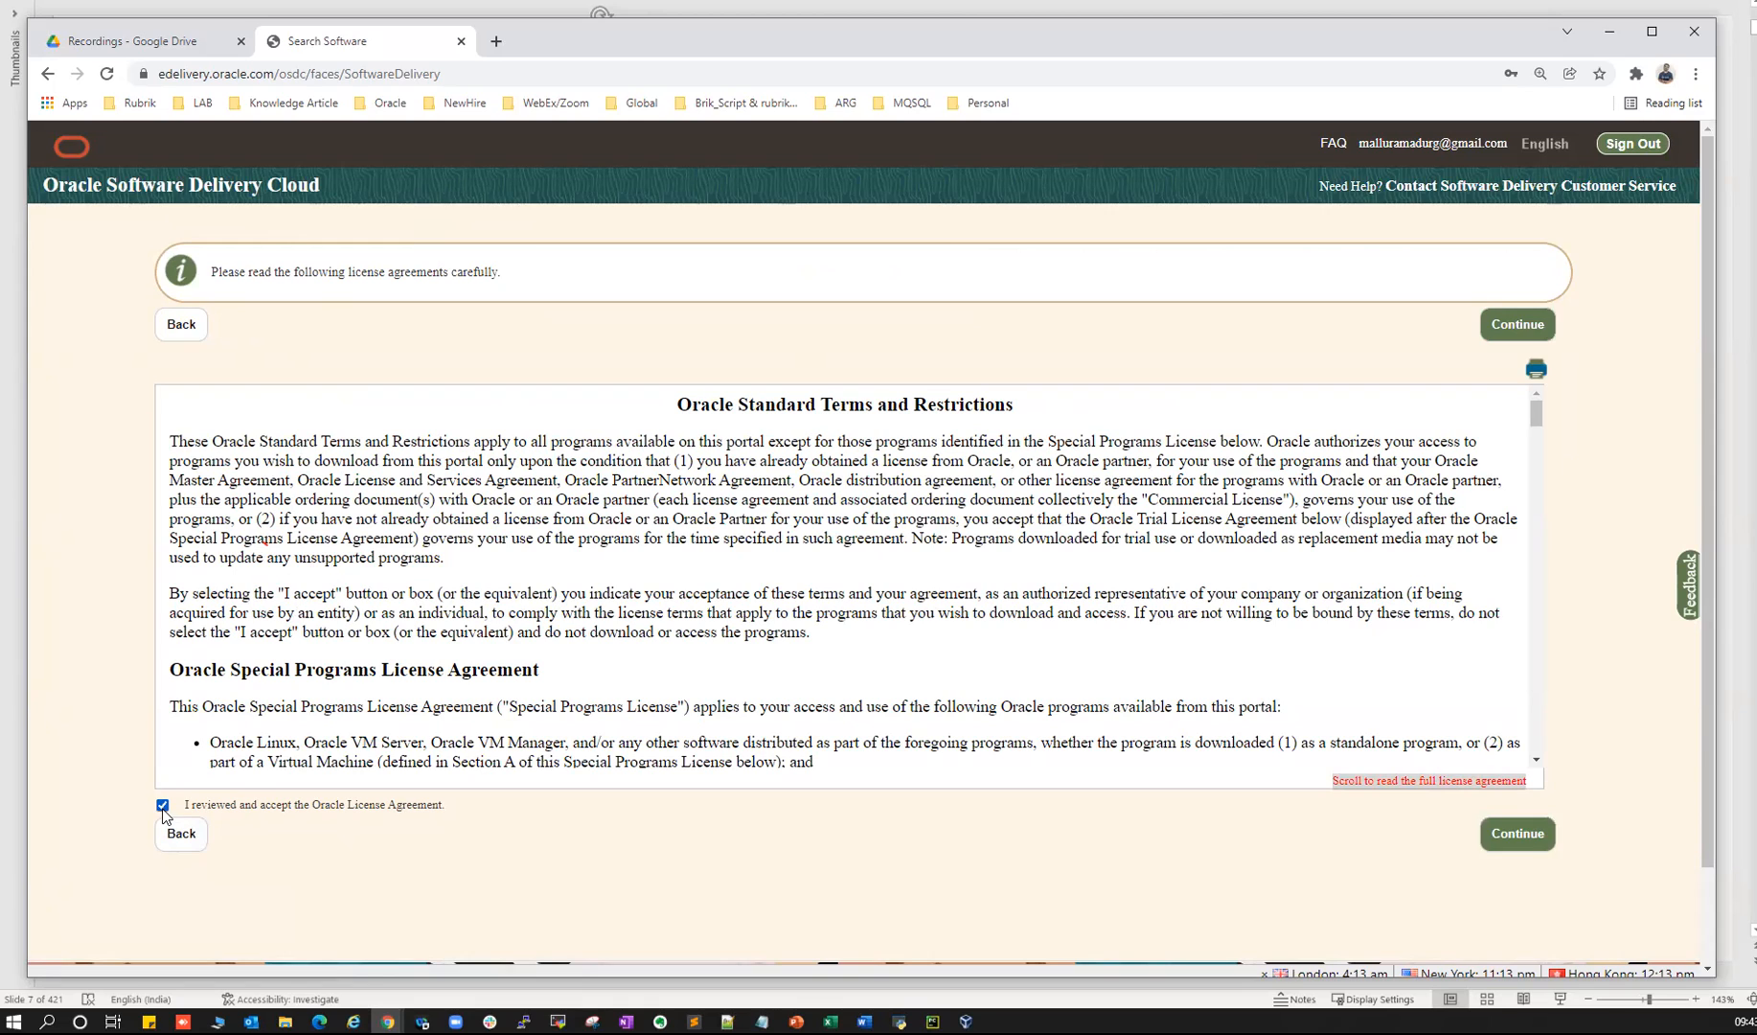
click(1513, 835)
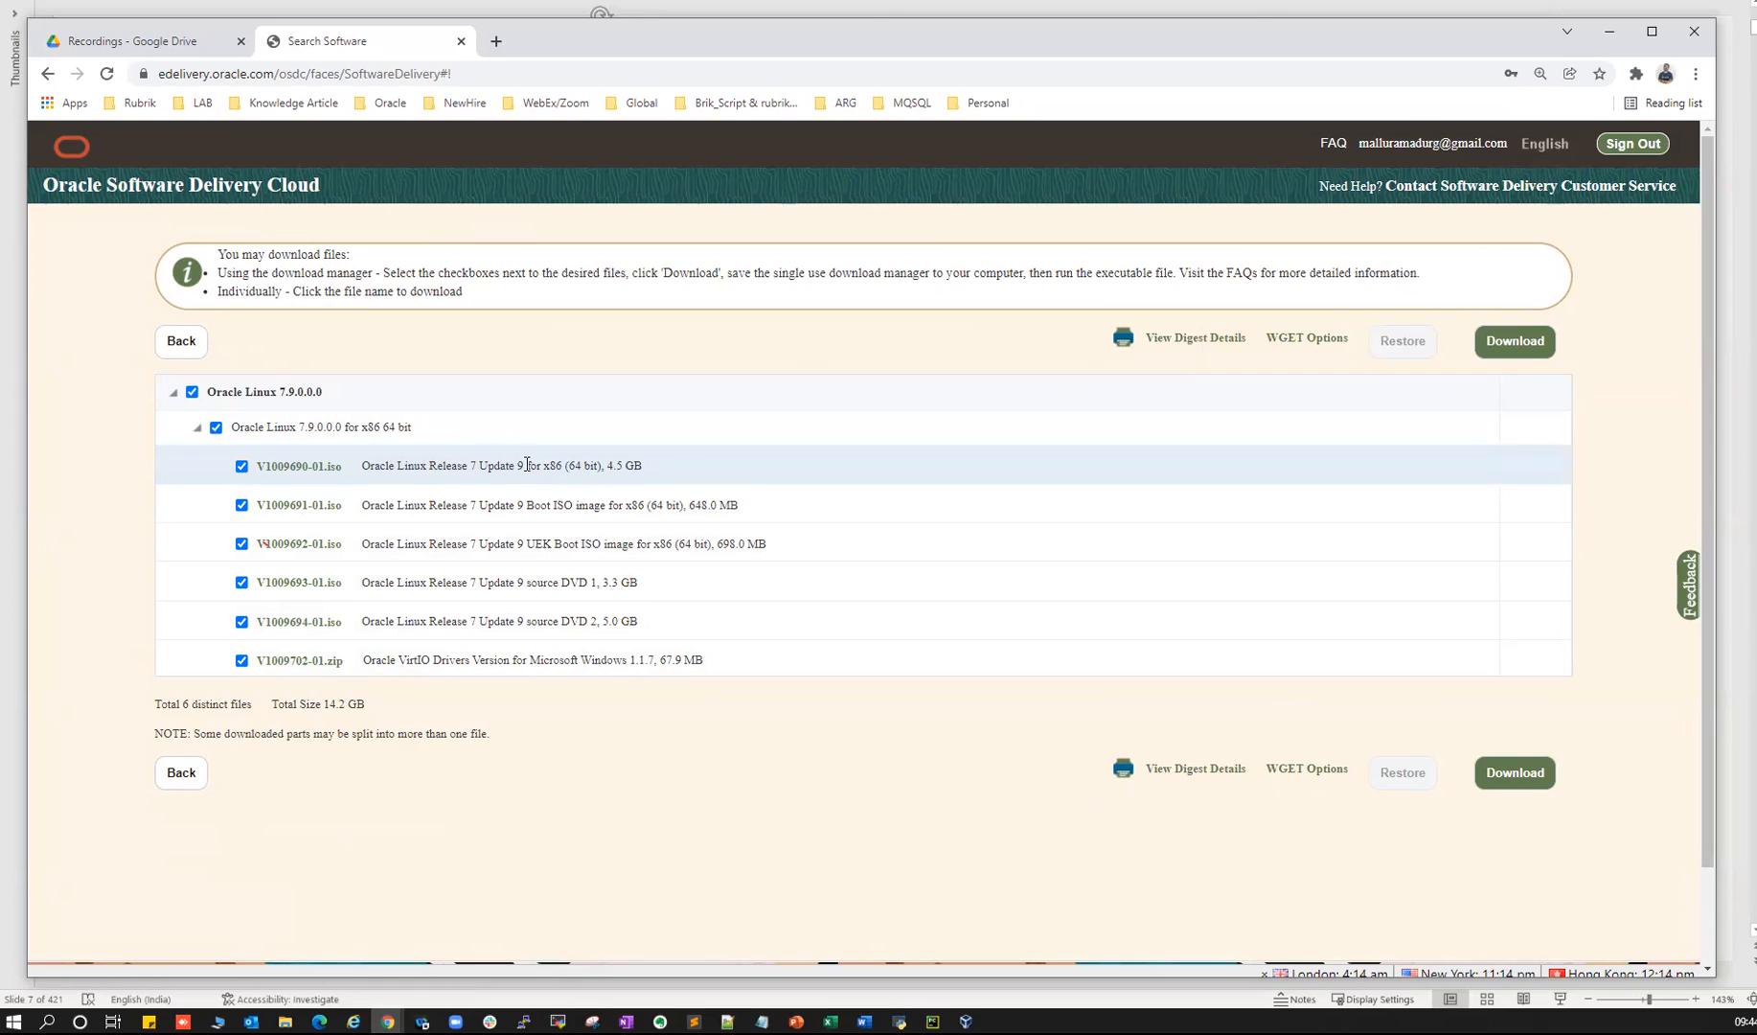
- Point out the UEK Boot ISO and Boot ISO files, then switch to MobaXterm
drag(540, 464, 537, 464)
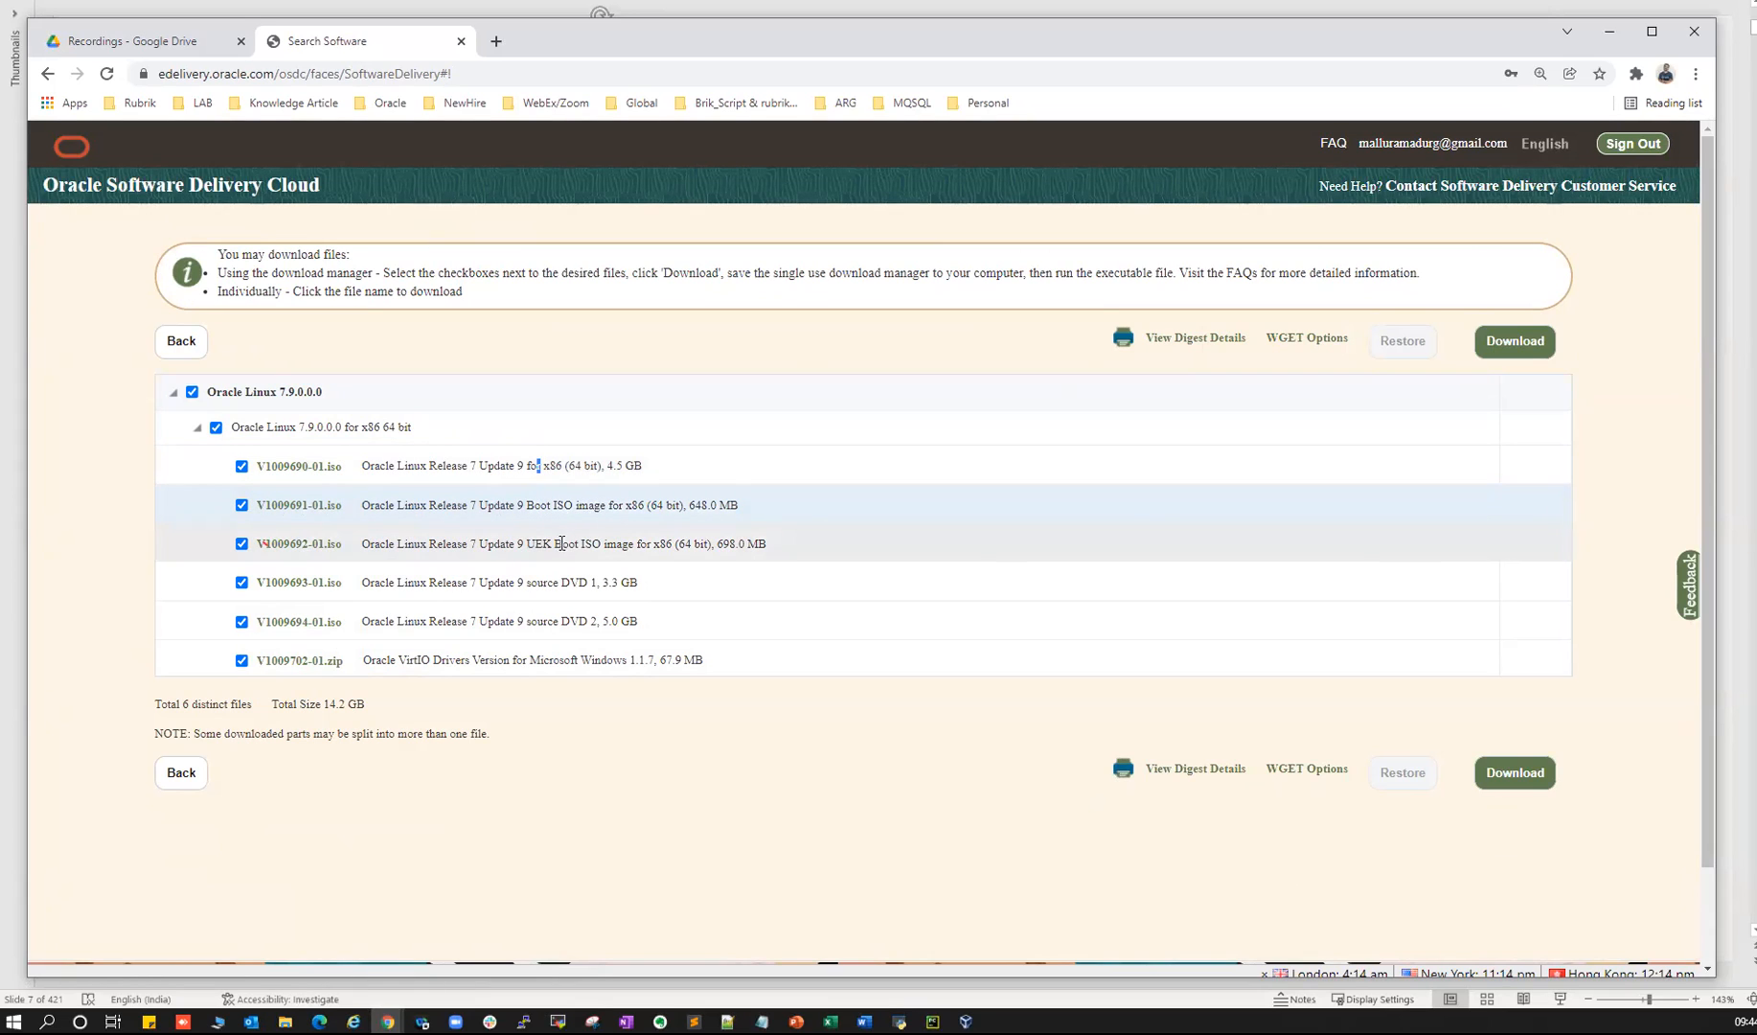
click(562, 543)
click(553, 508)
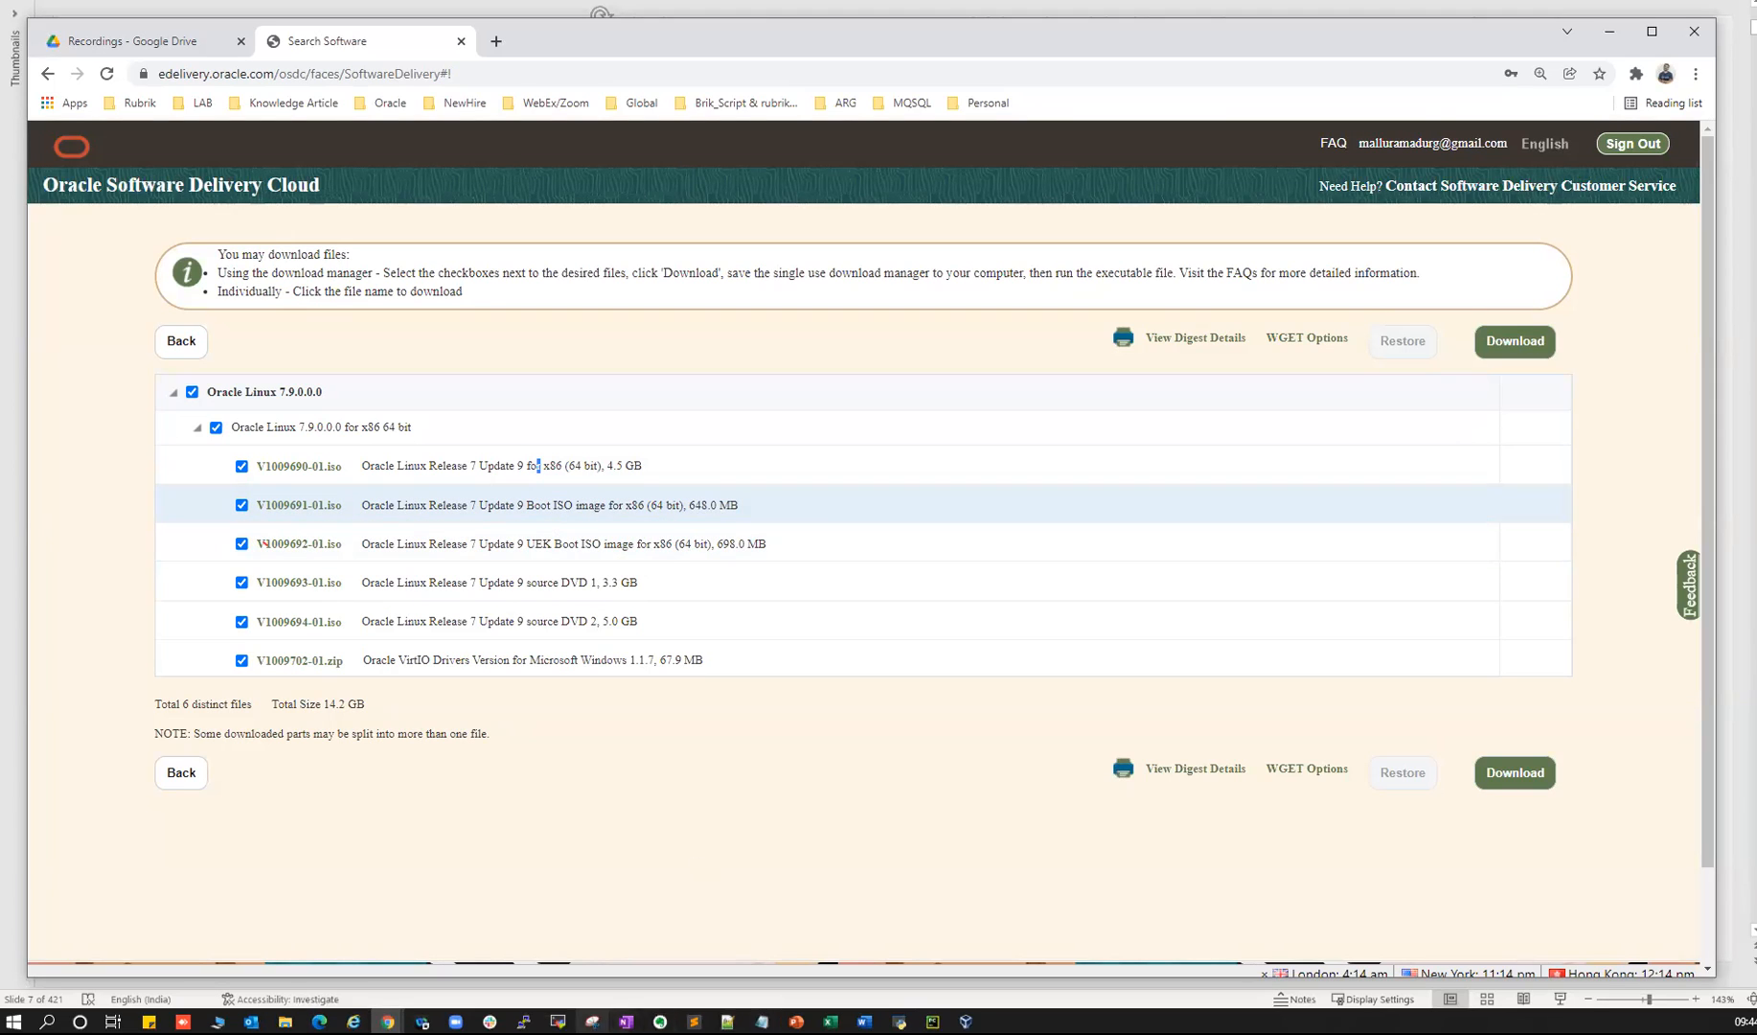
click(558, 1021)
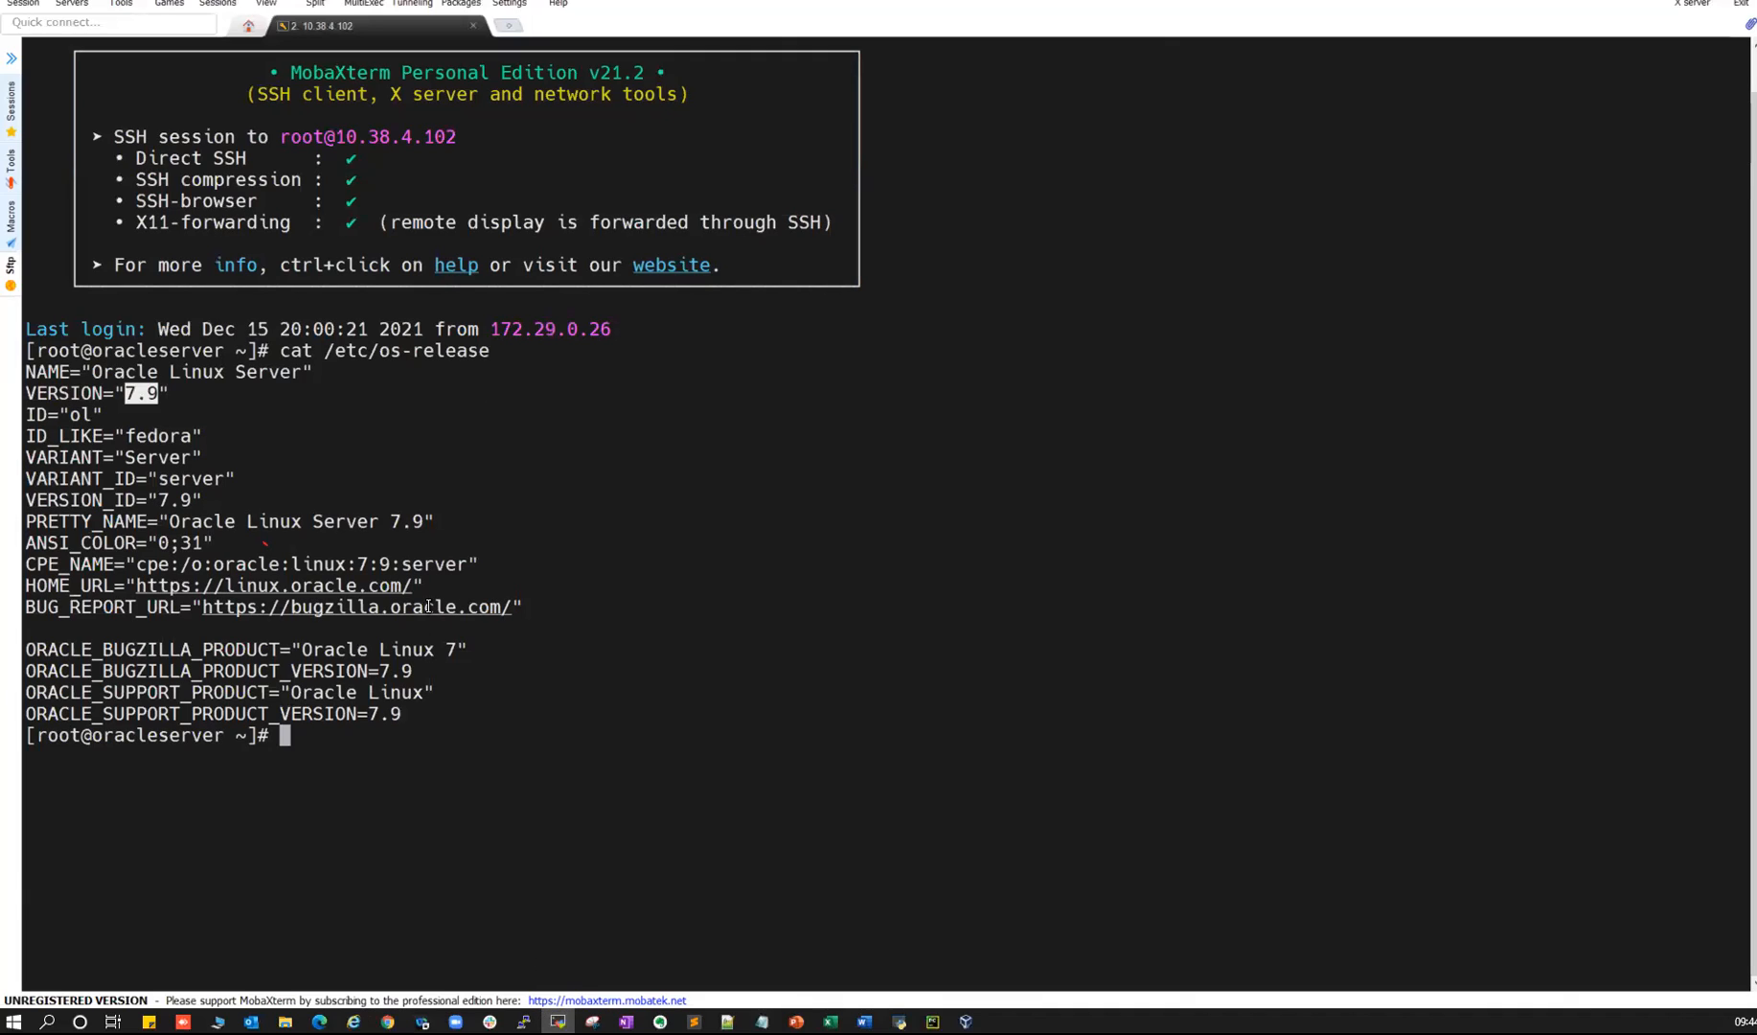
- Highlight the UEK Boot ISO description in Chrome, then return to the server terminal
key(alt+Tab)
drag(533, 505, 641, 546)
key(alt+Tab)
key(alt+Tab)
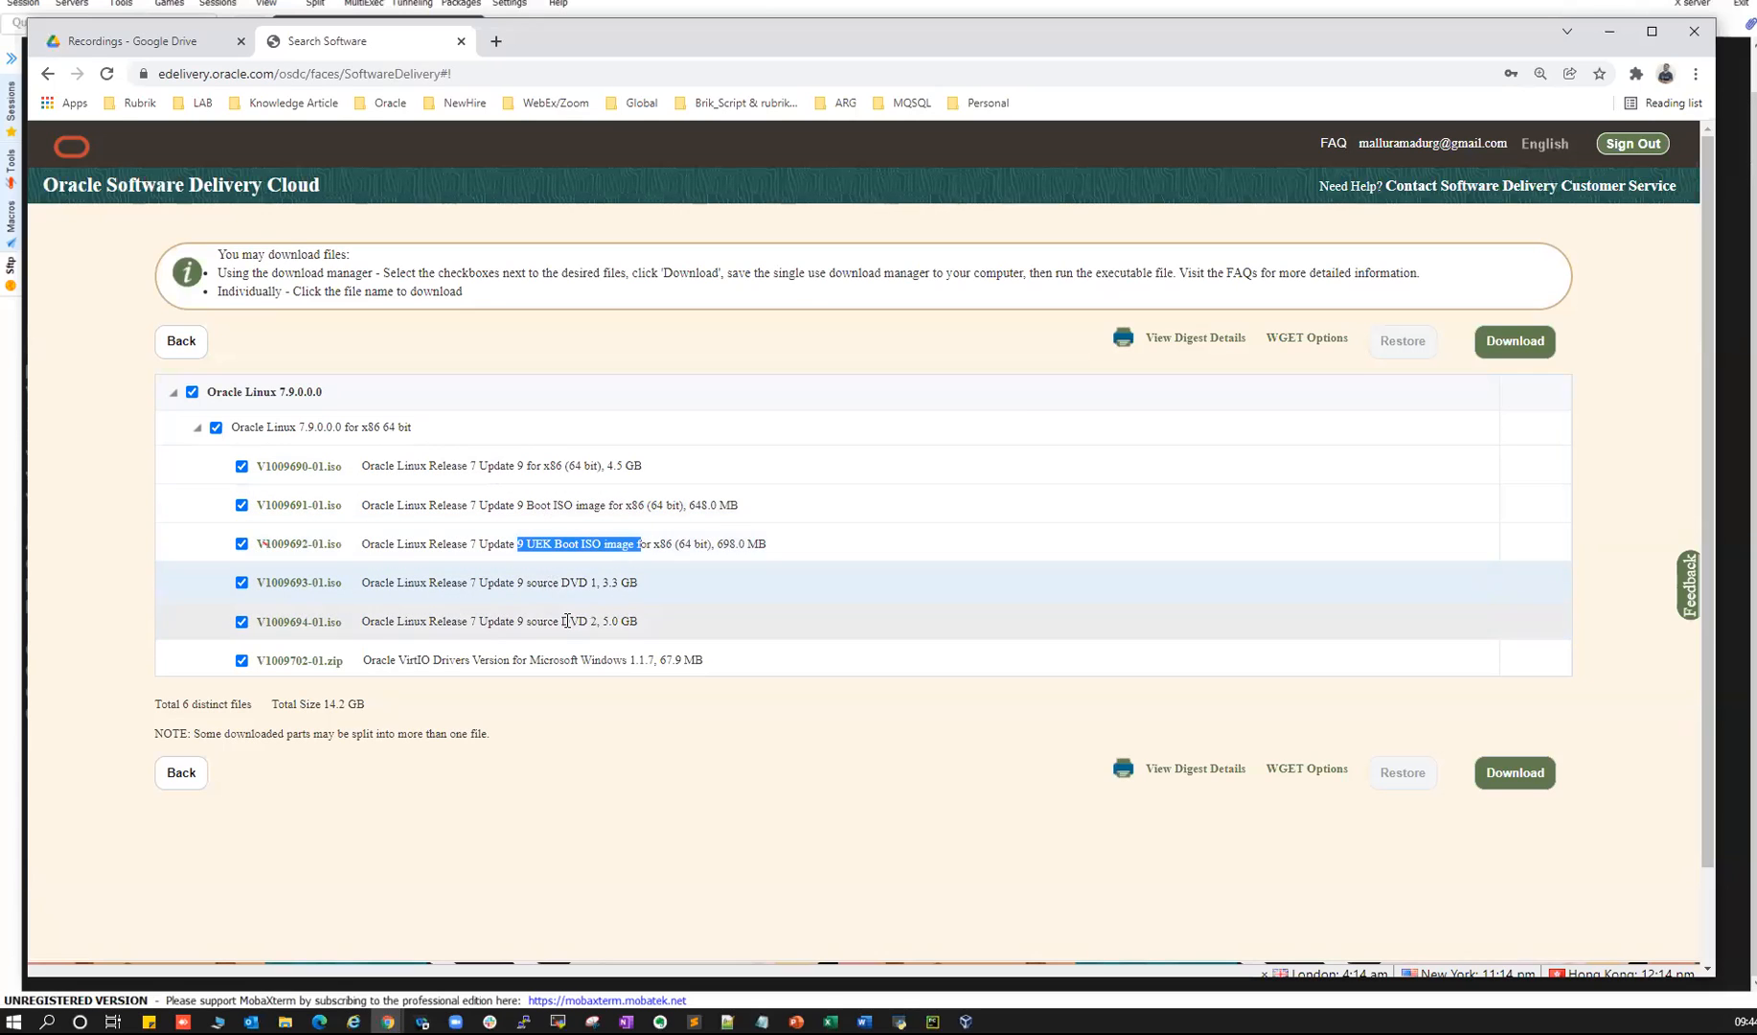
- Highlight the source DVD 1/DVD 2 rows, VirtIO drivers file, and 4.5 GB main ISO size
click(627, 624)
drag(626, 624, 431, 580)
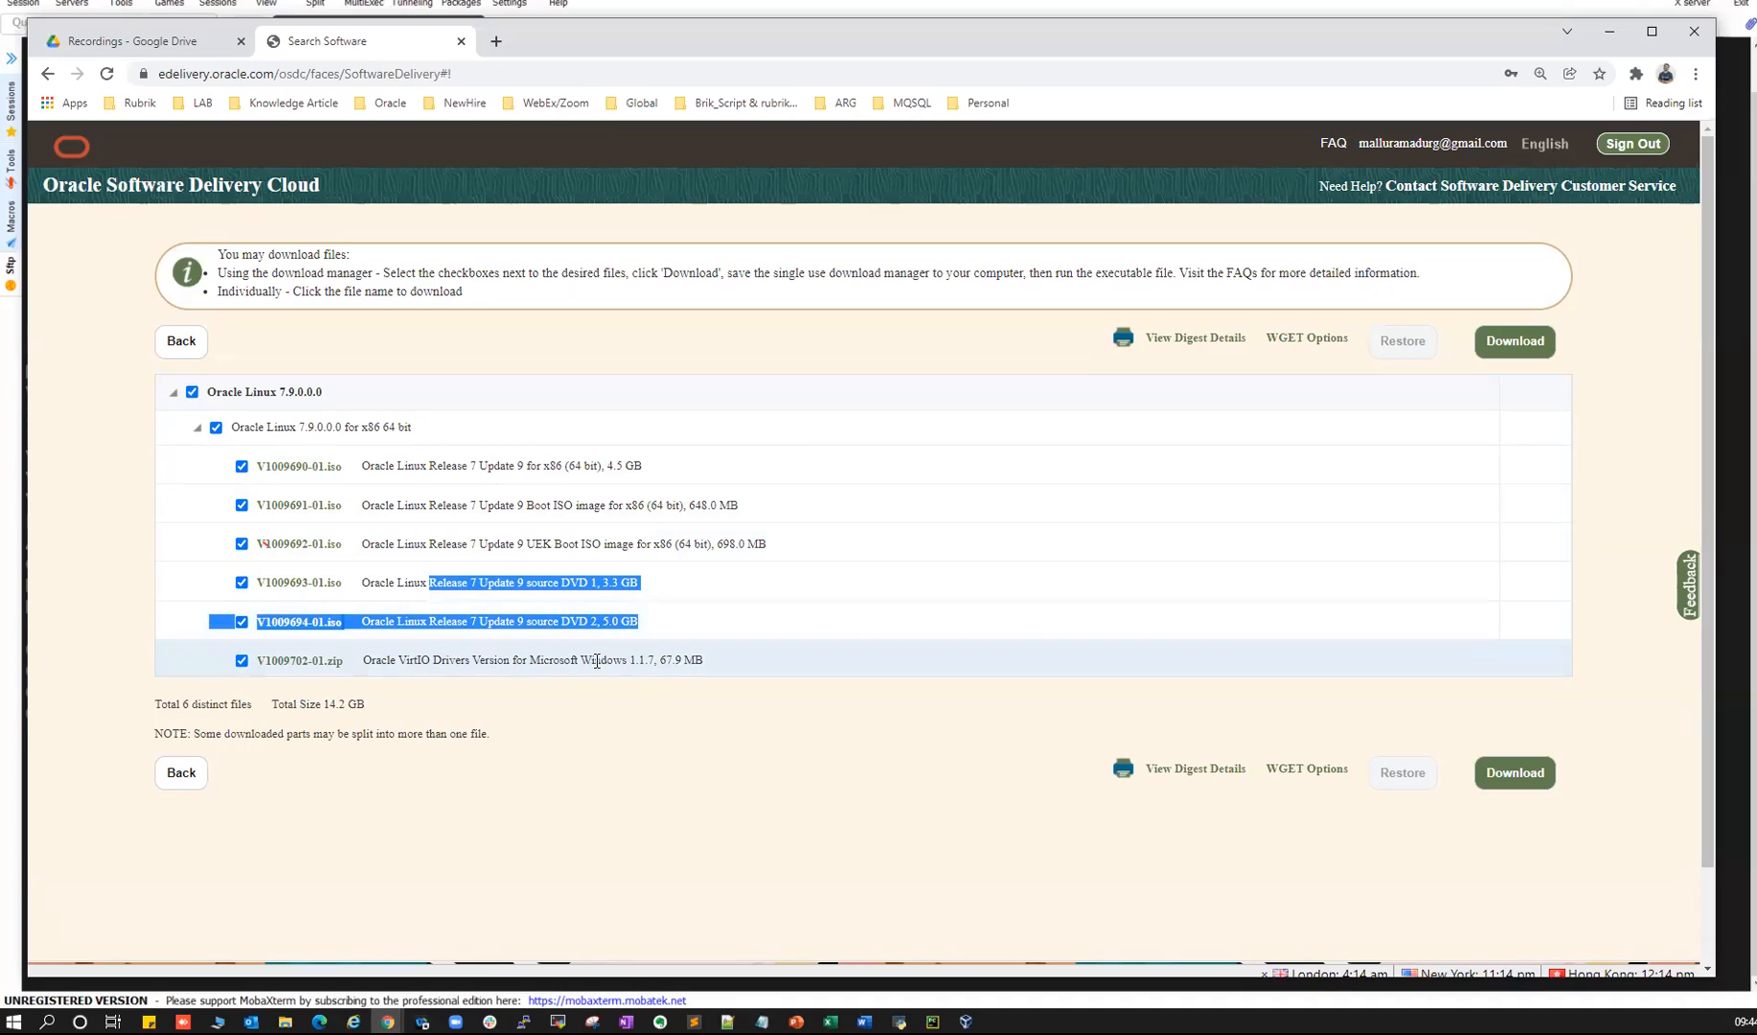
drag(704, 659, 391, 659)
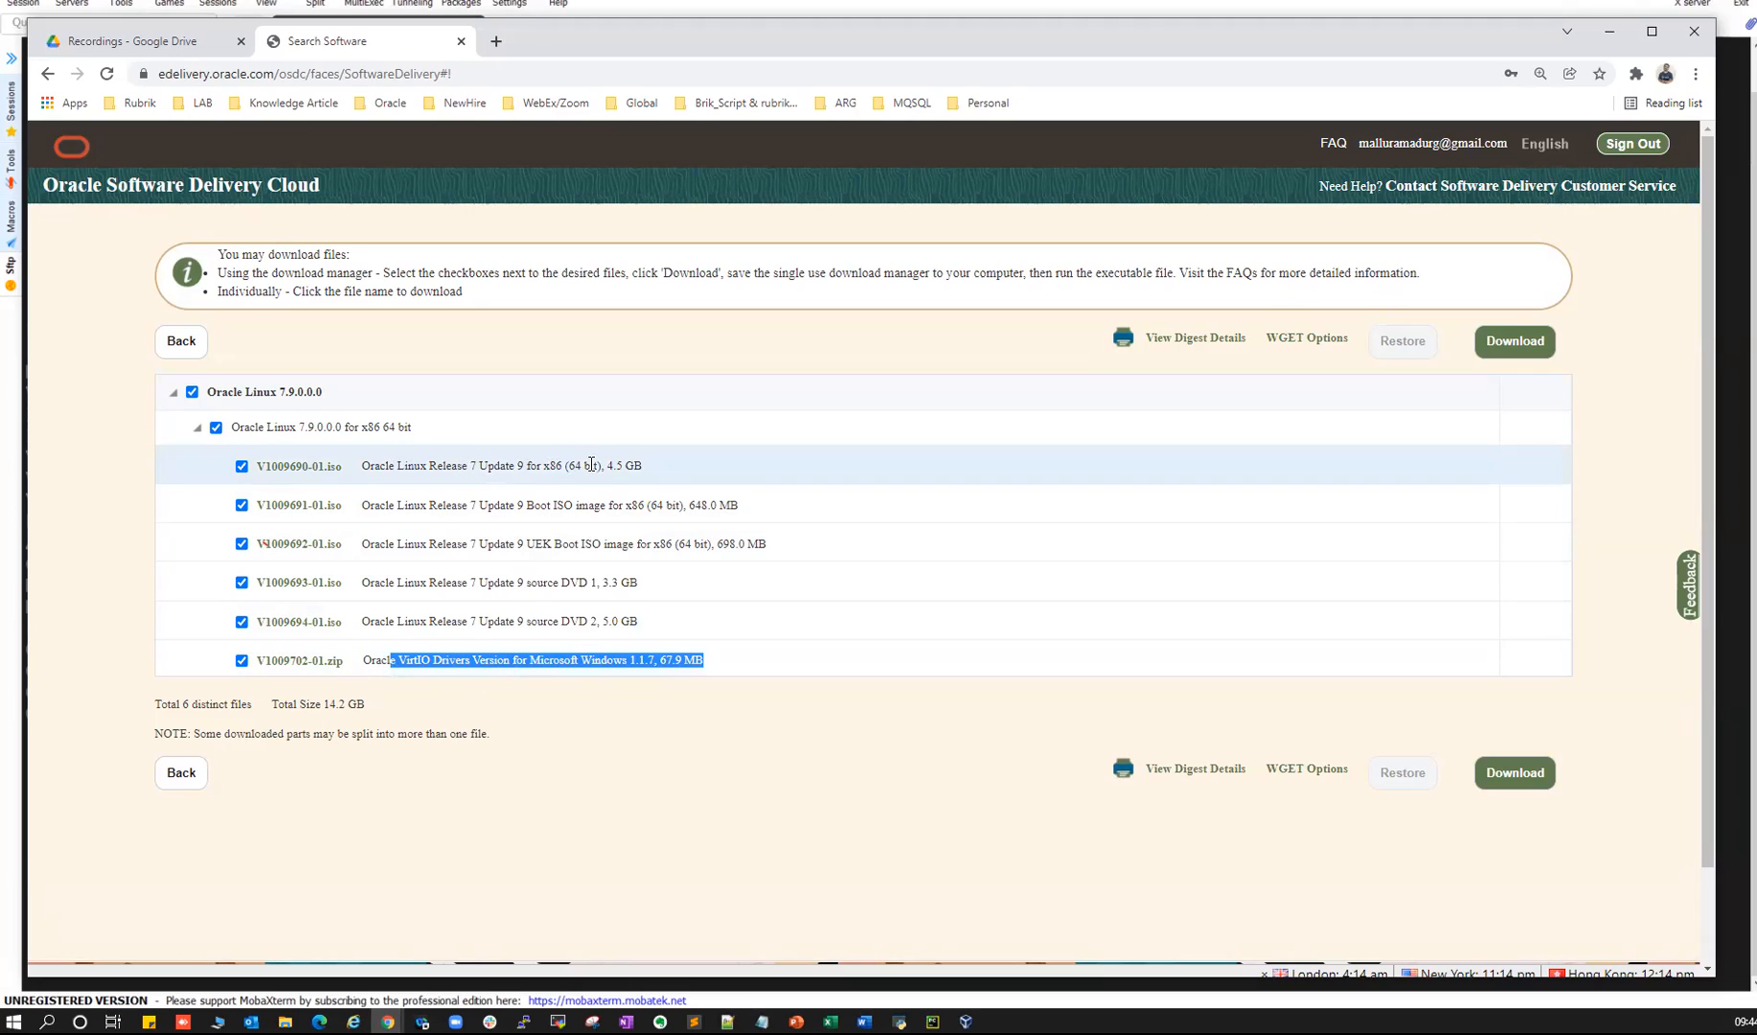
drag(608, 464, 613, 463)
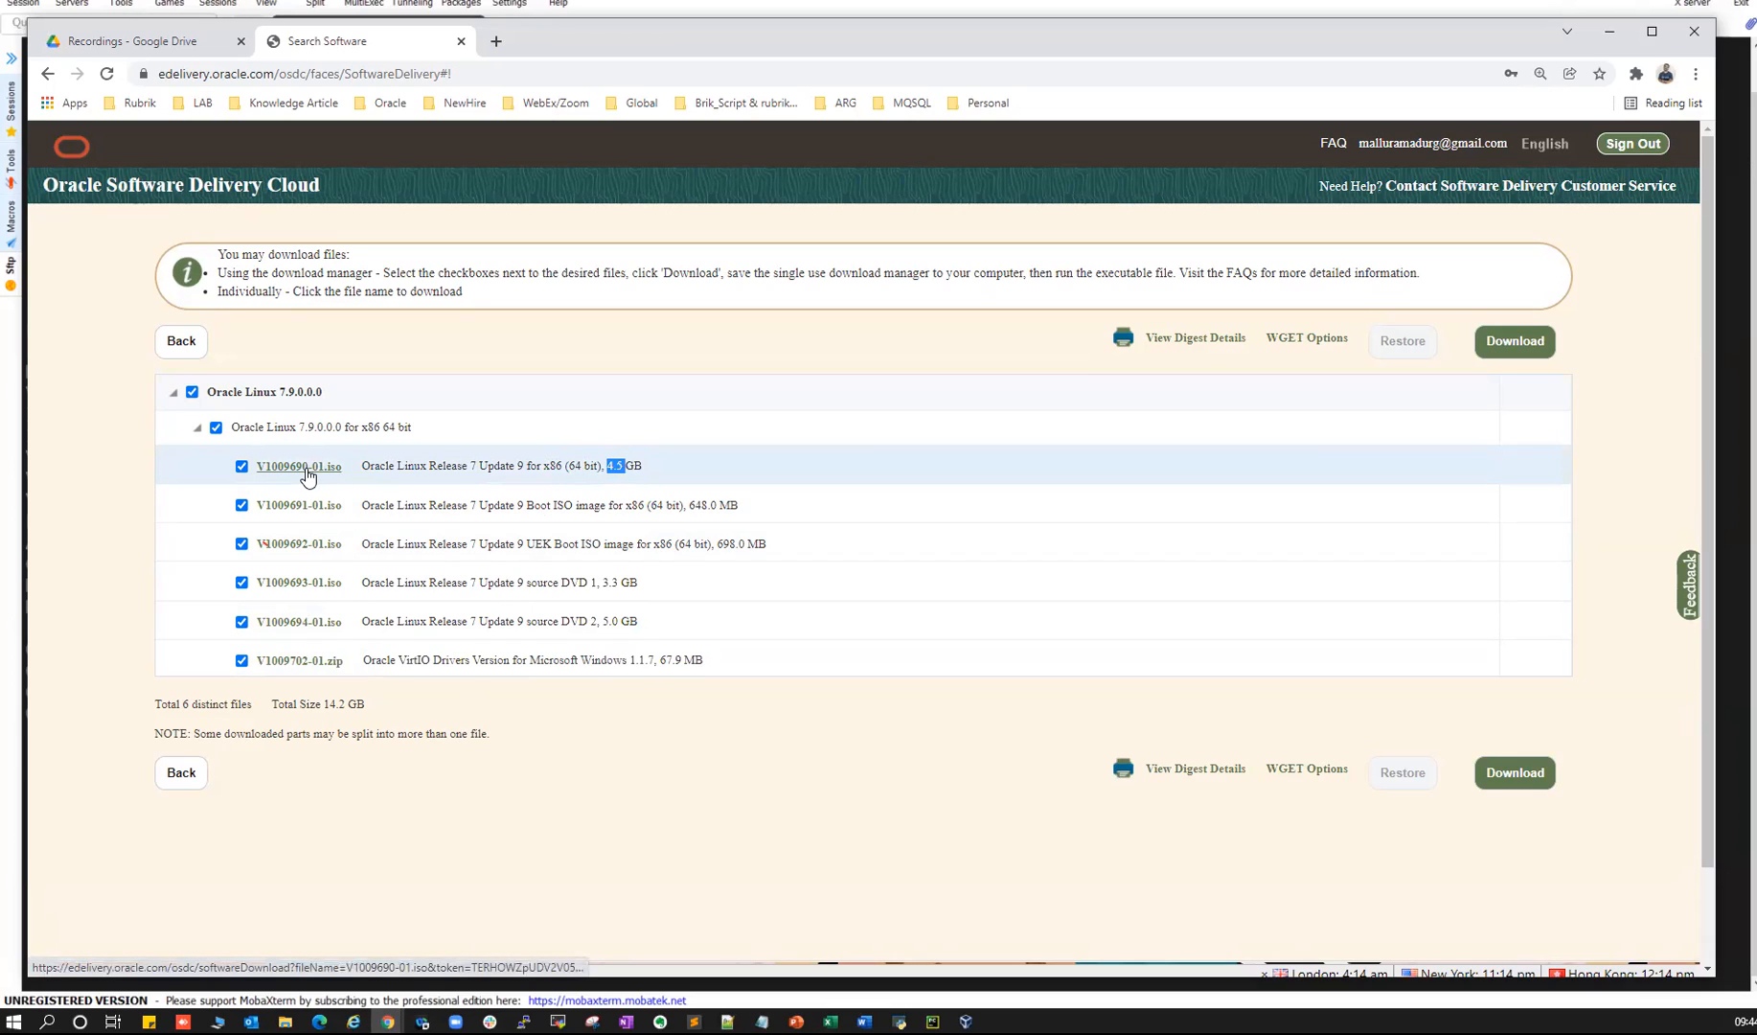
click(559, 1021)
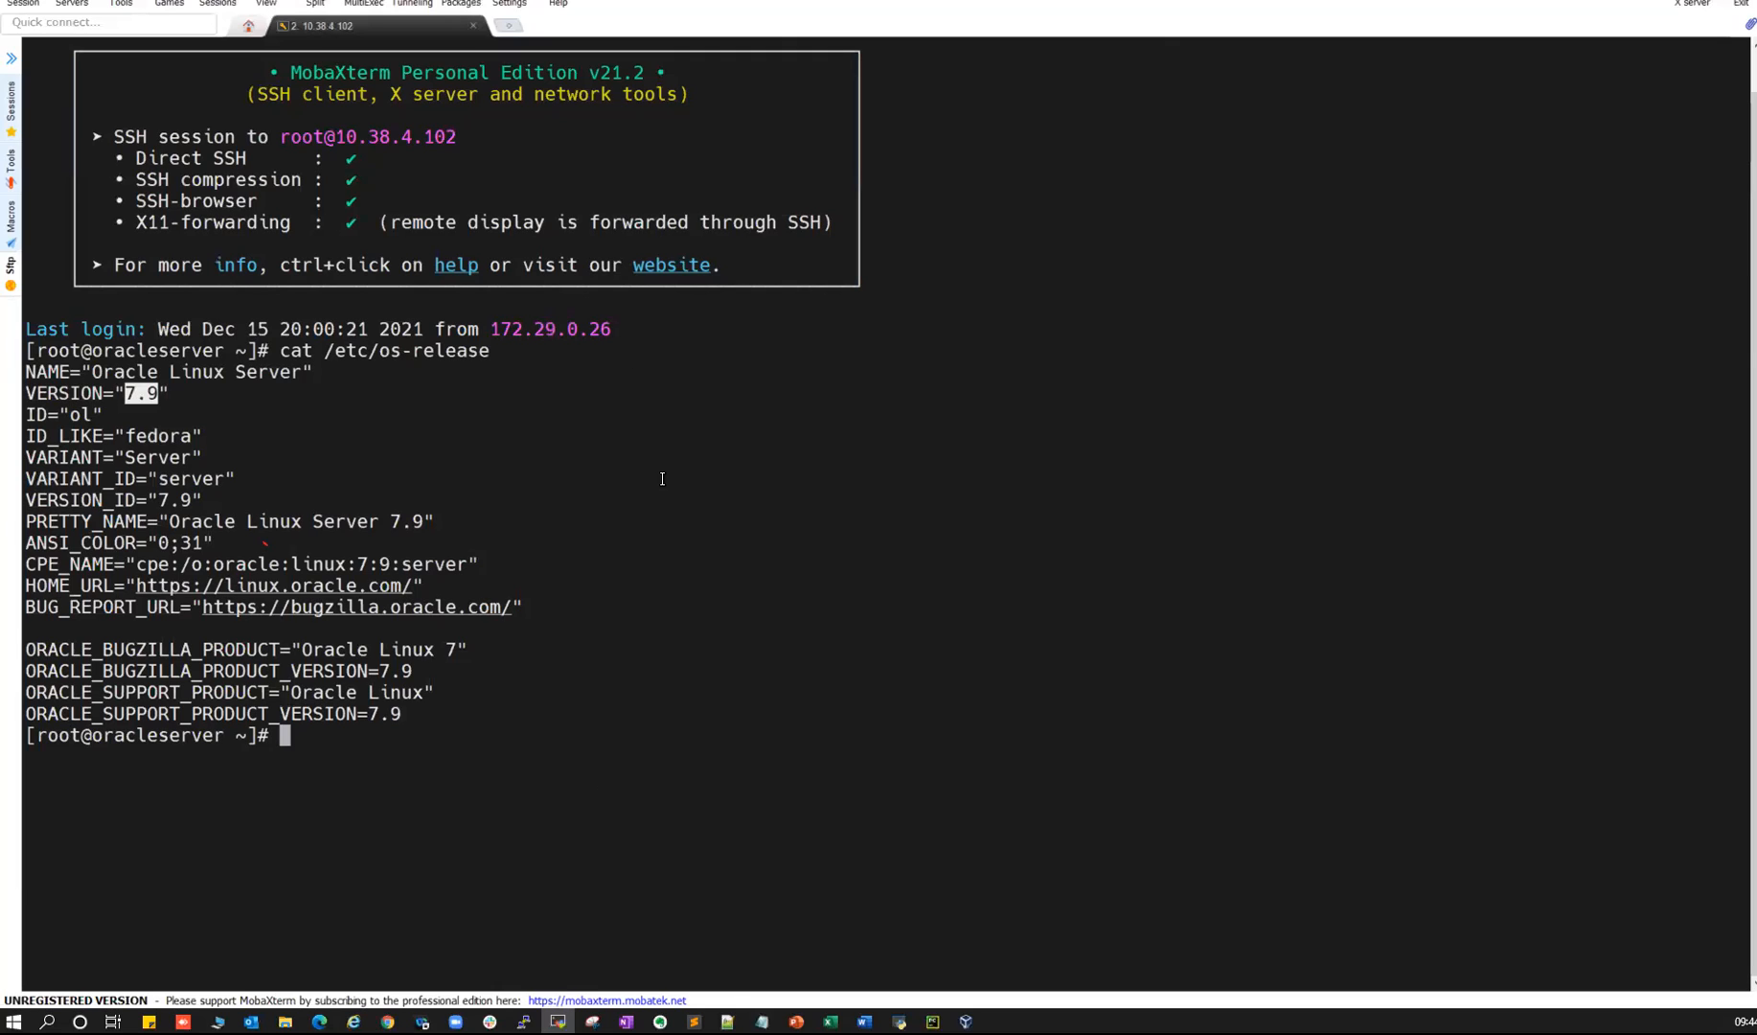
key(alt+Tab)
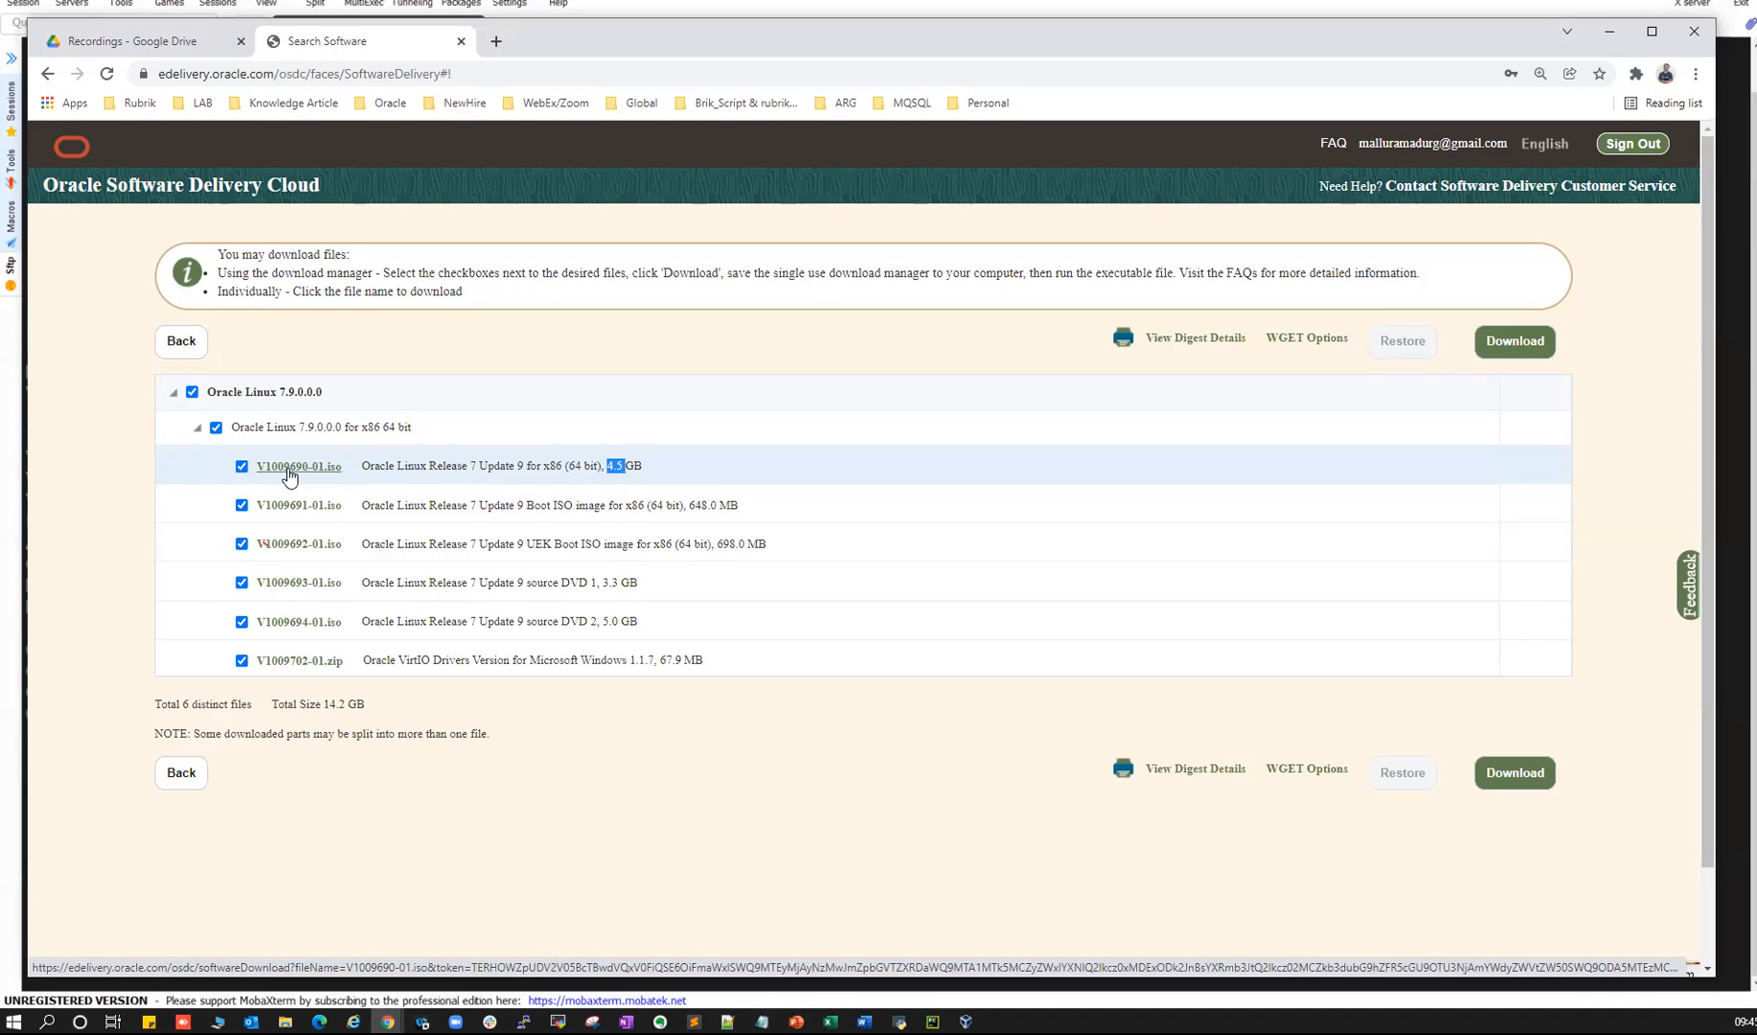
- Start saving V1009690-01.iso, cancel the Save As dialog, and highlight its 4.5 GB size
click(288, 468)
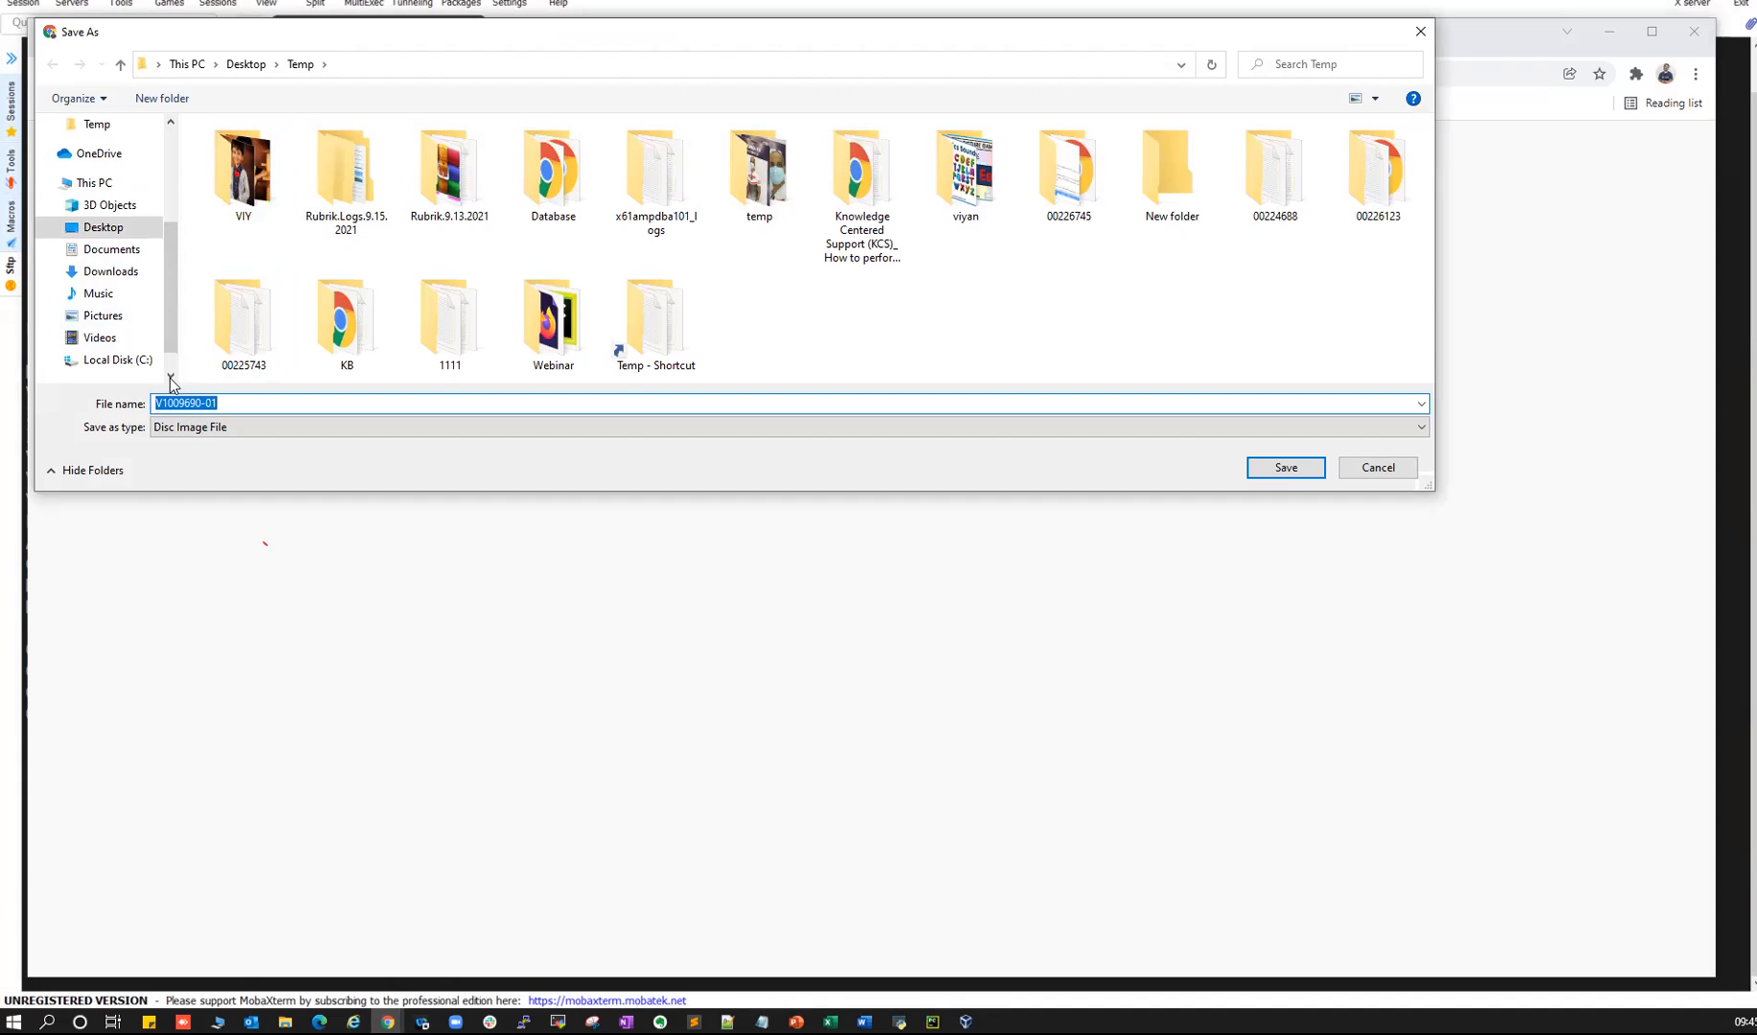
click(1376, 473)
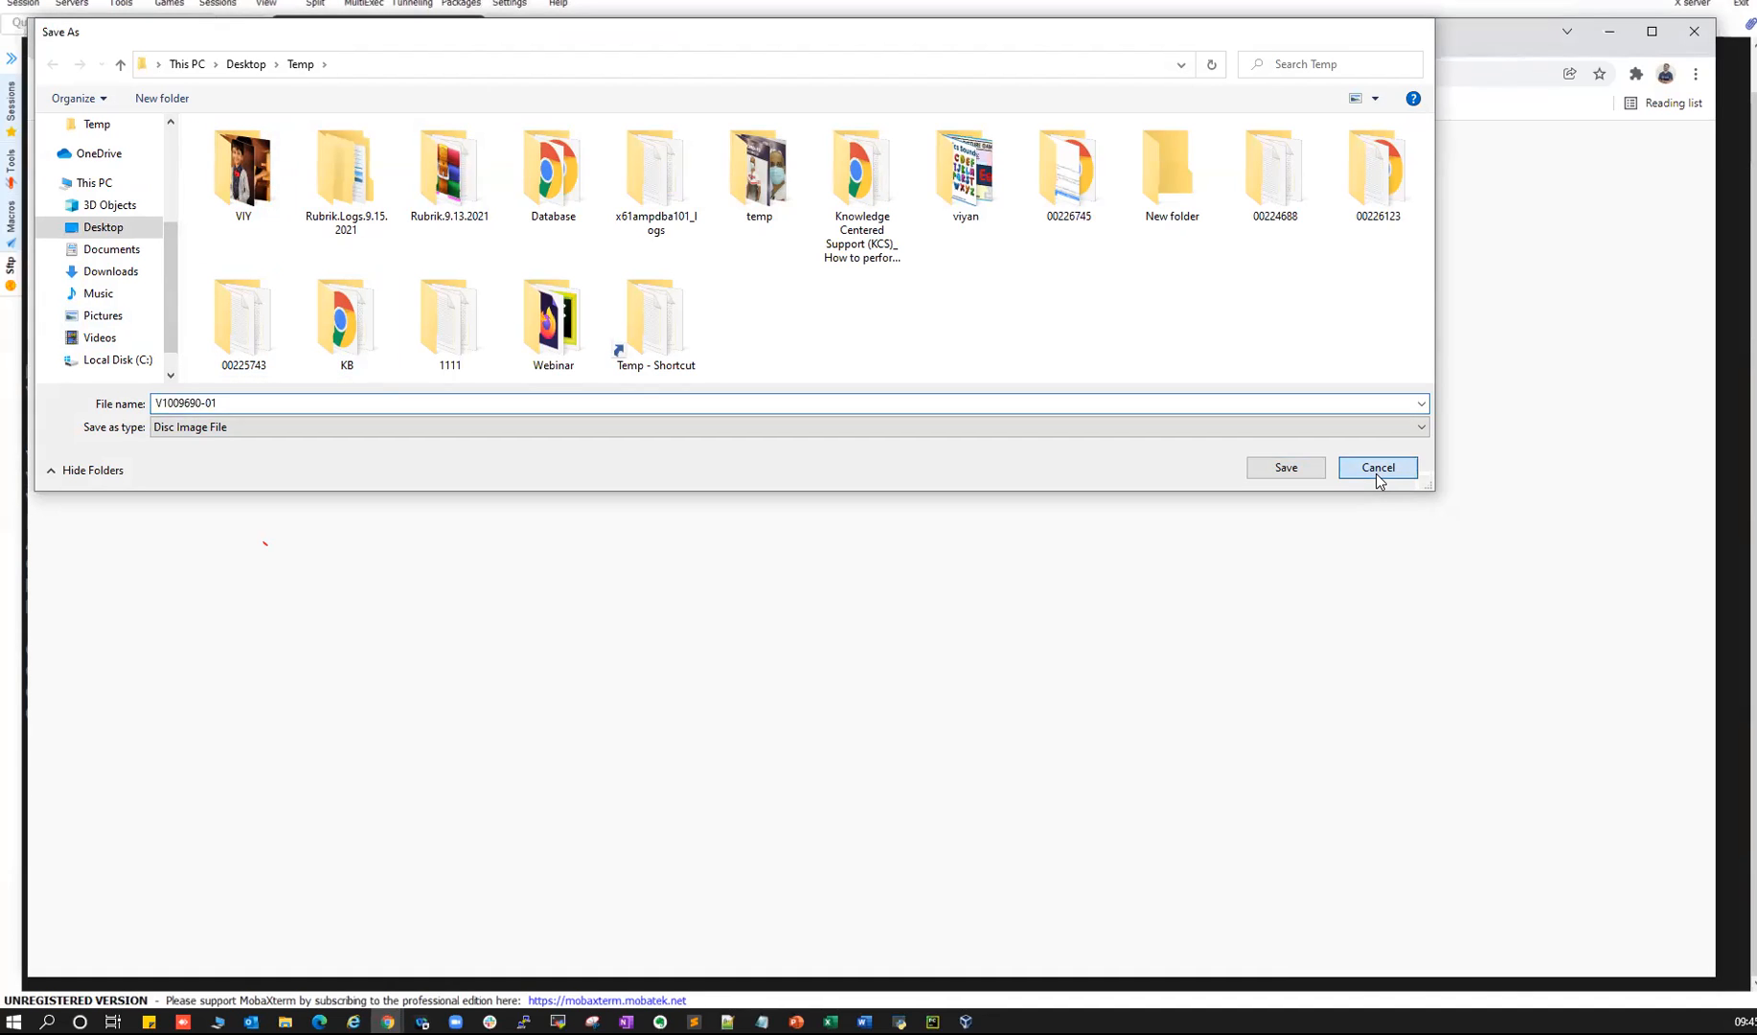
click(617, 467)
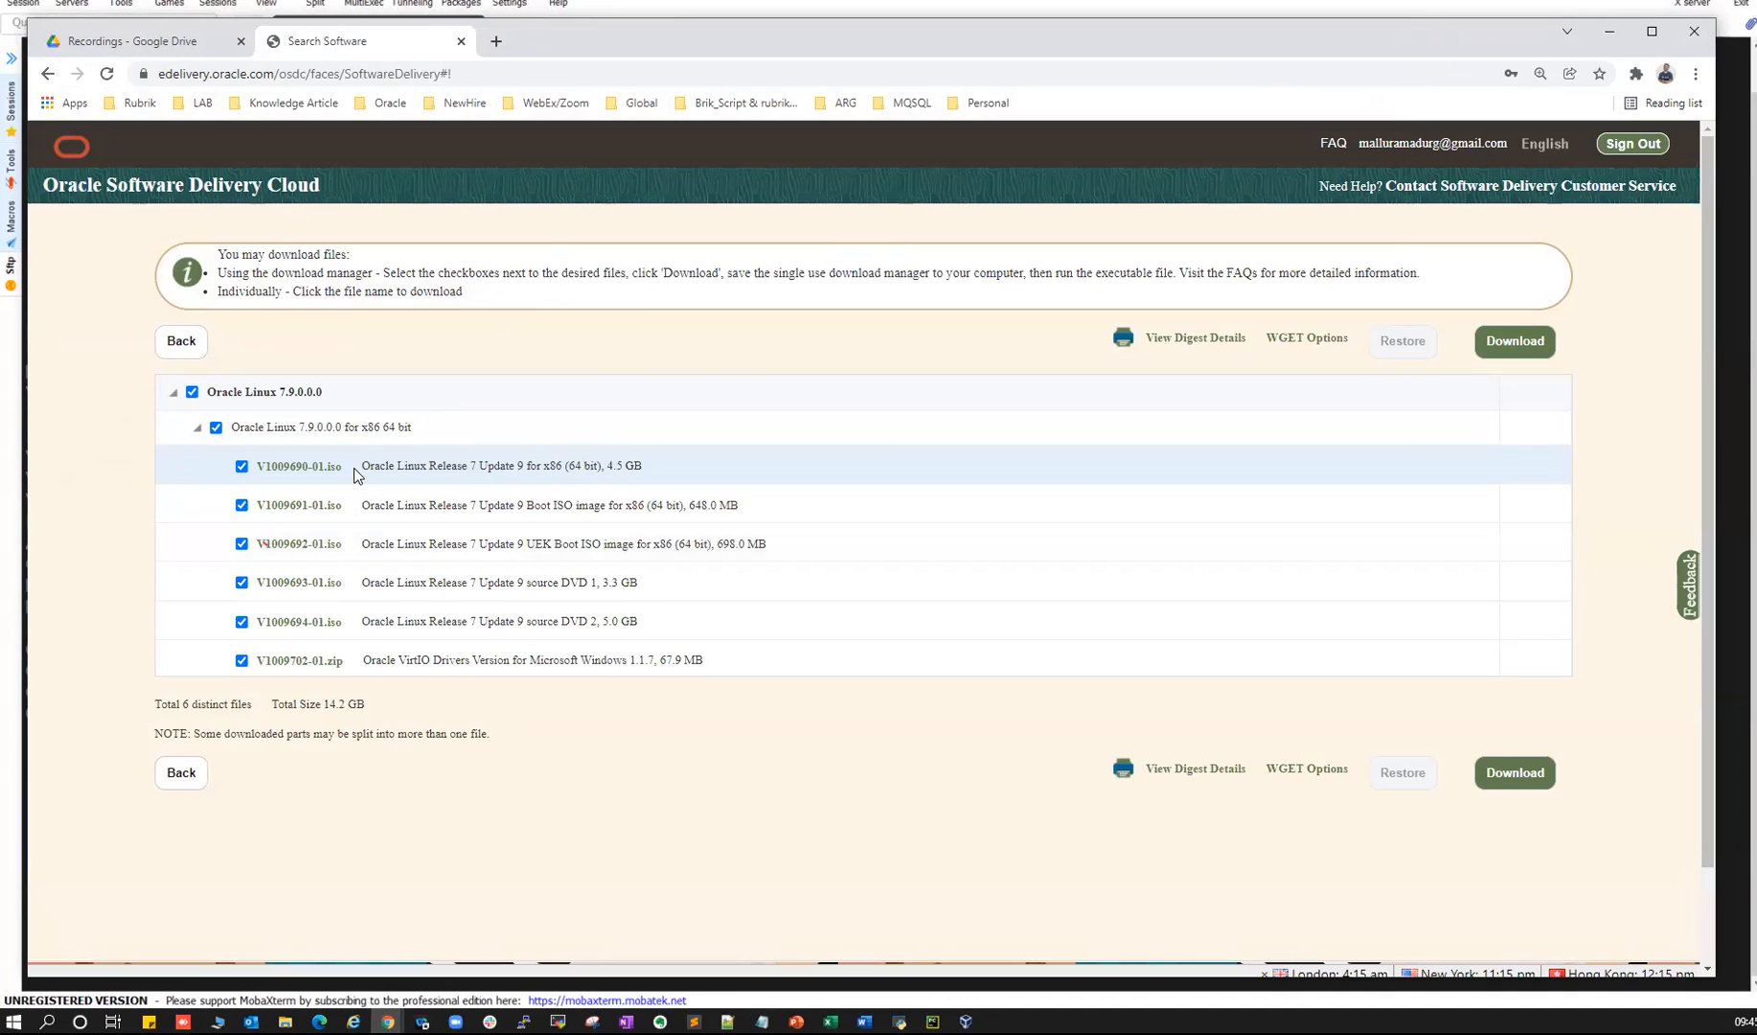
drag(609, 467, 632, 467)
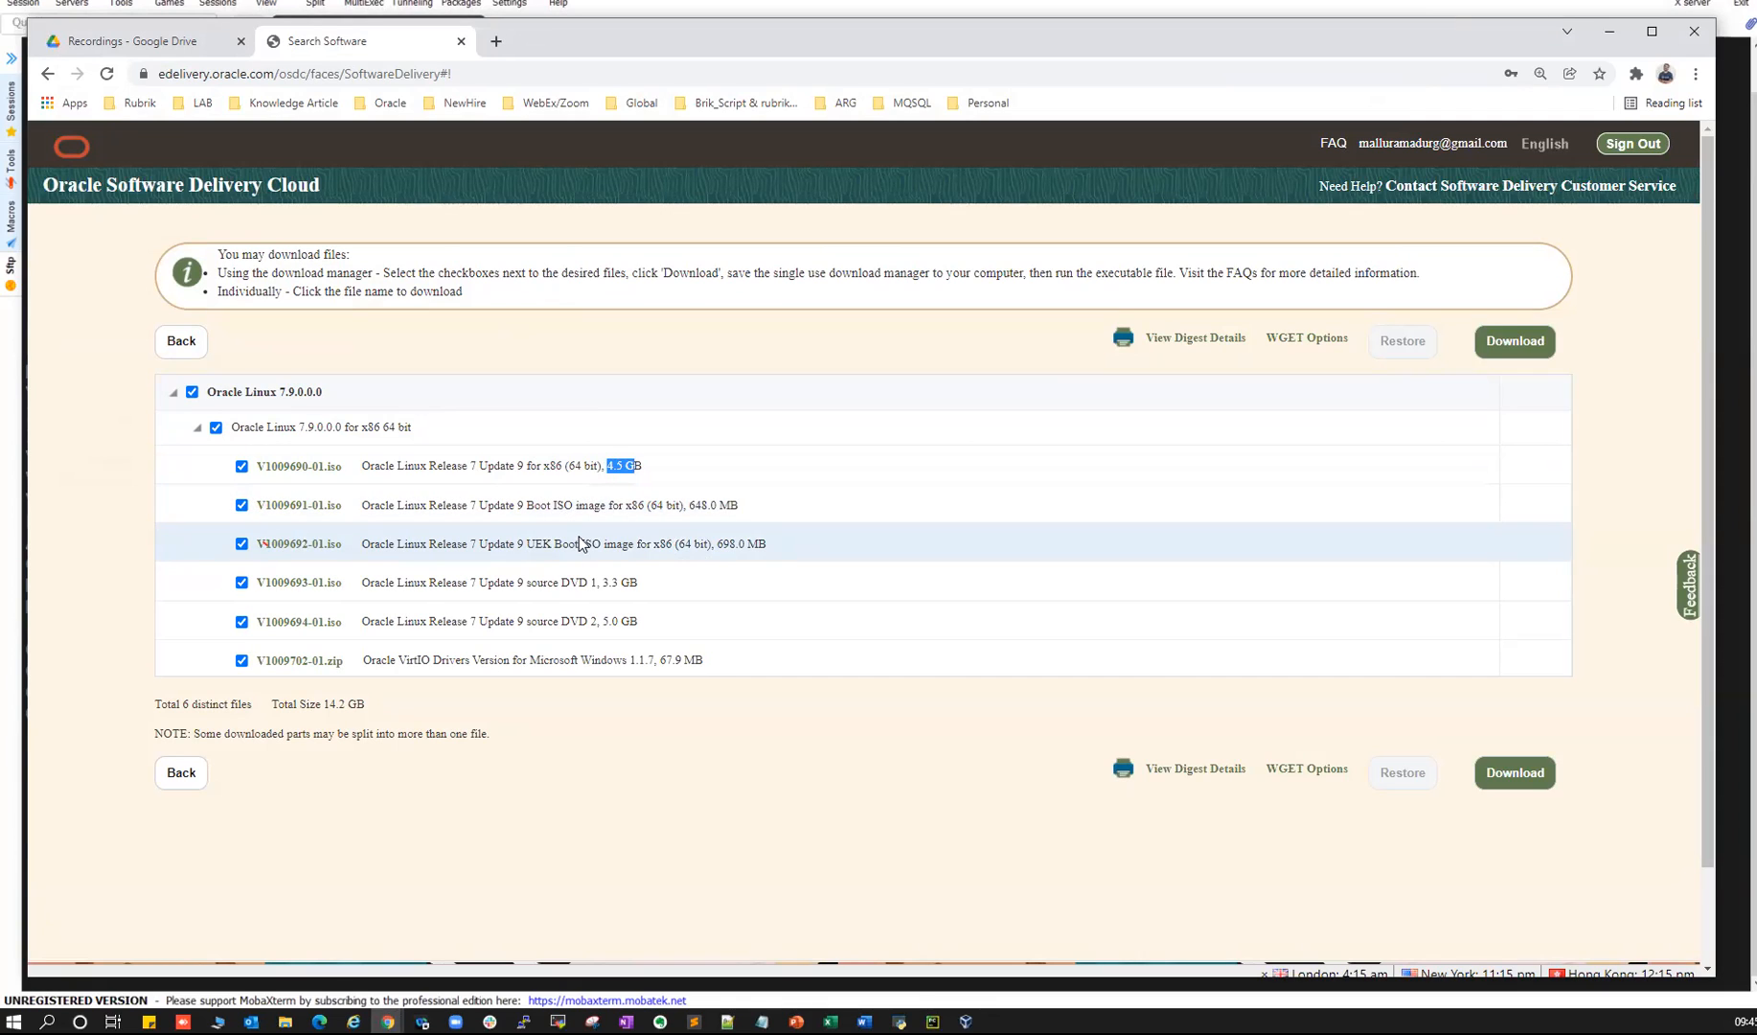
key(alt+Tab)
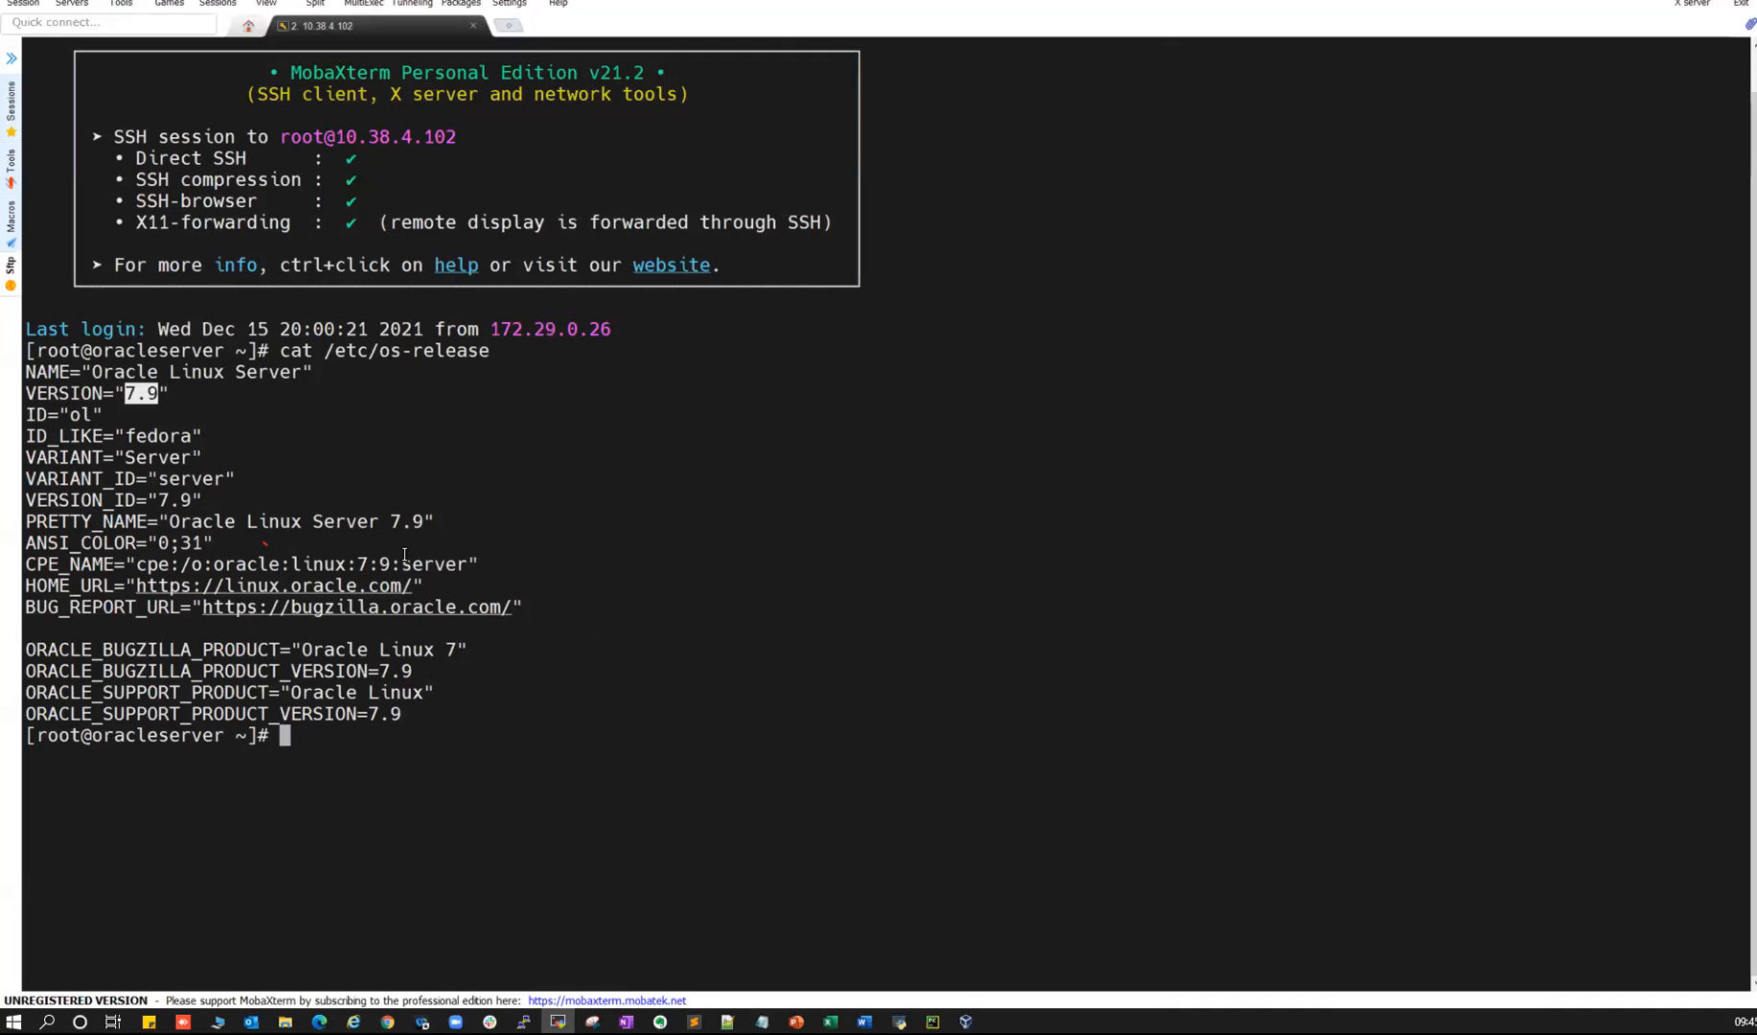
double_click(156, 736)
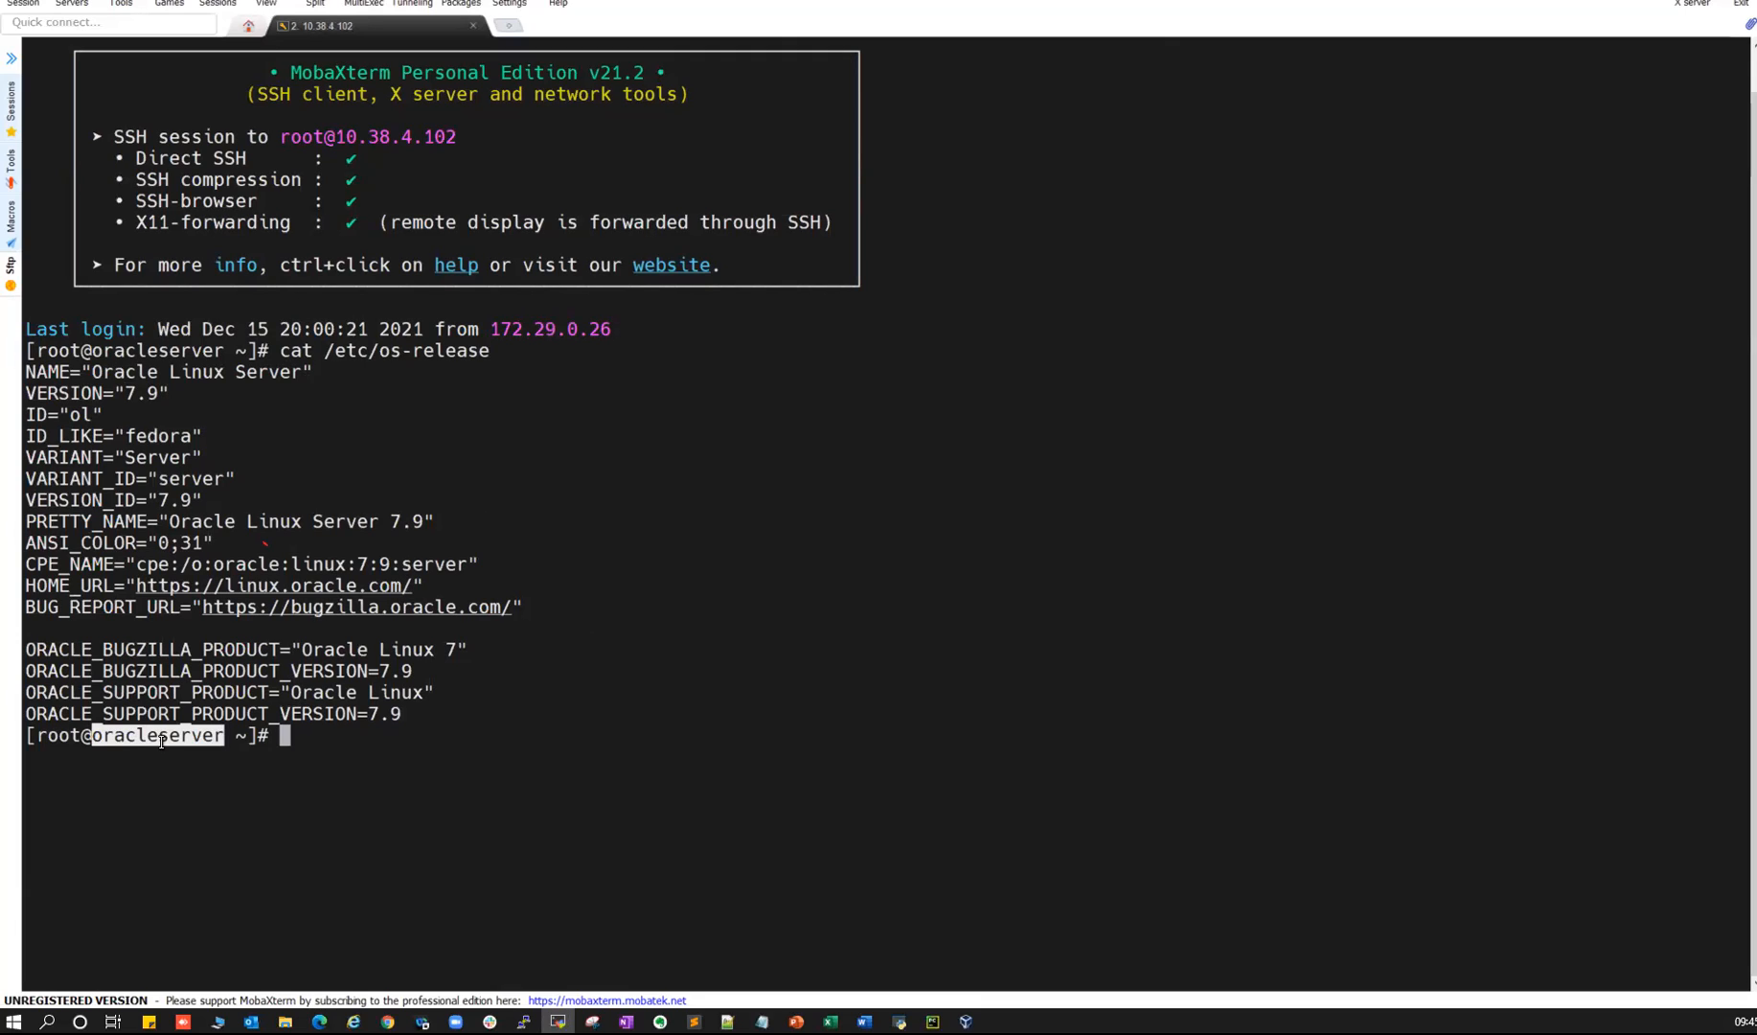
key(alt+Tab)
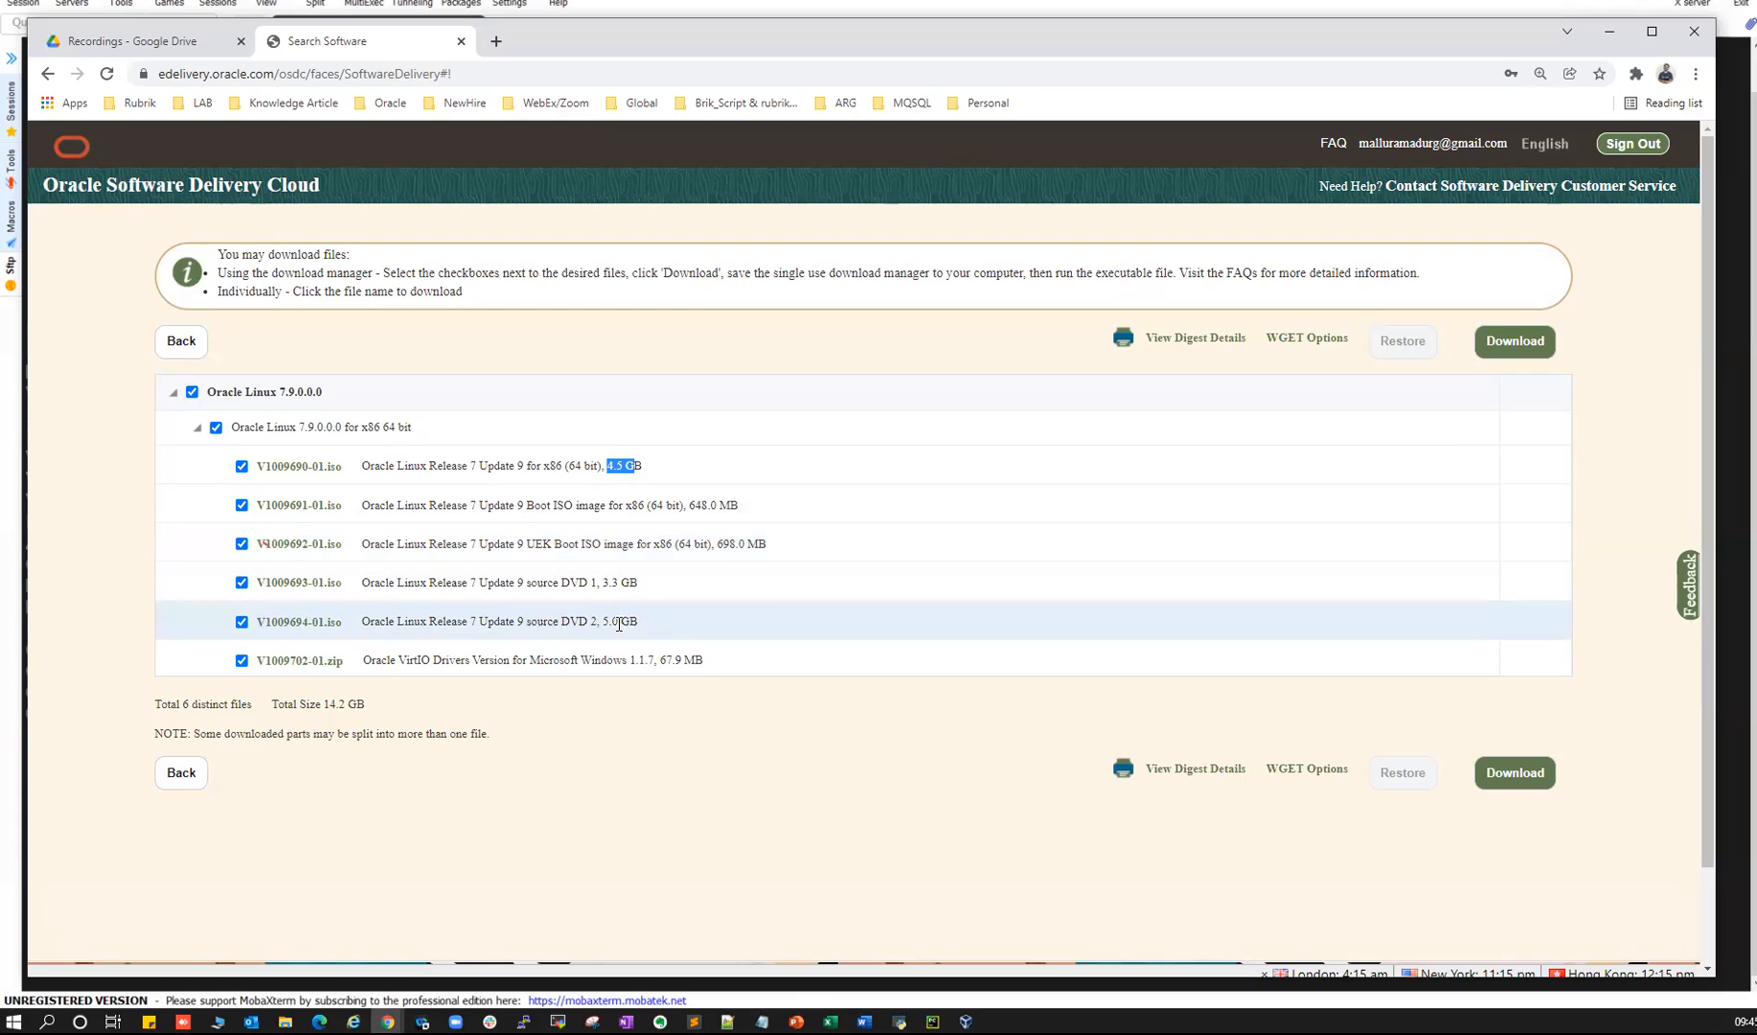
drag(640, 630, 255, 582)
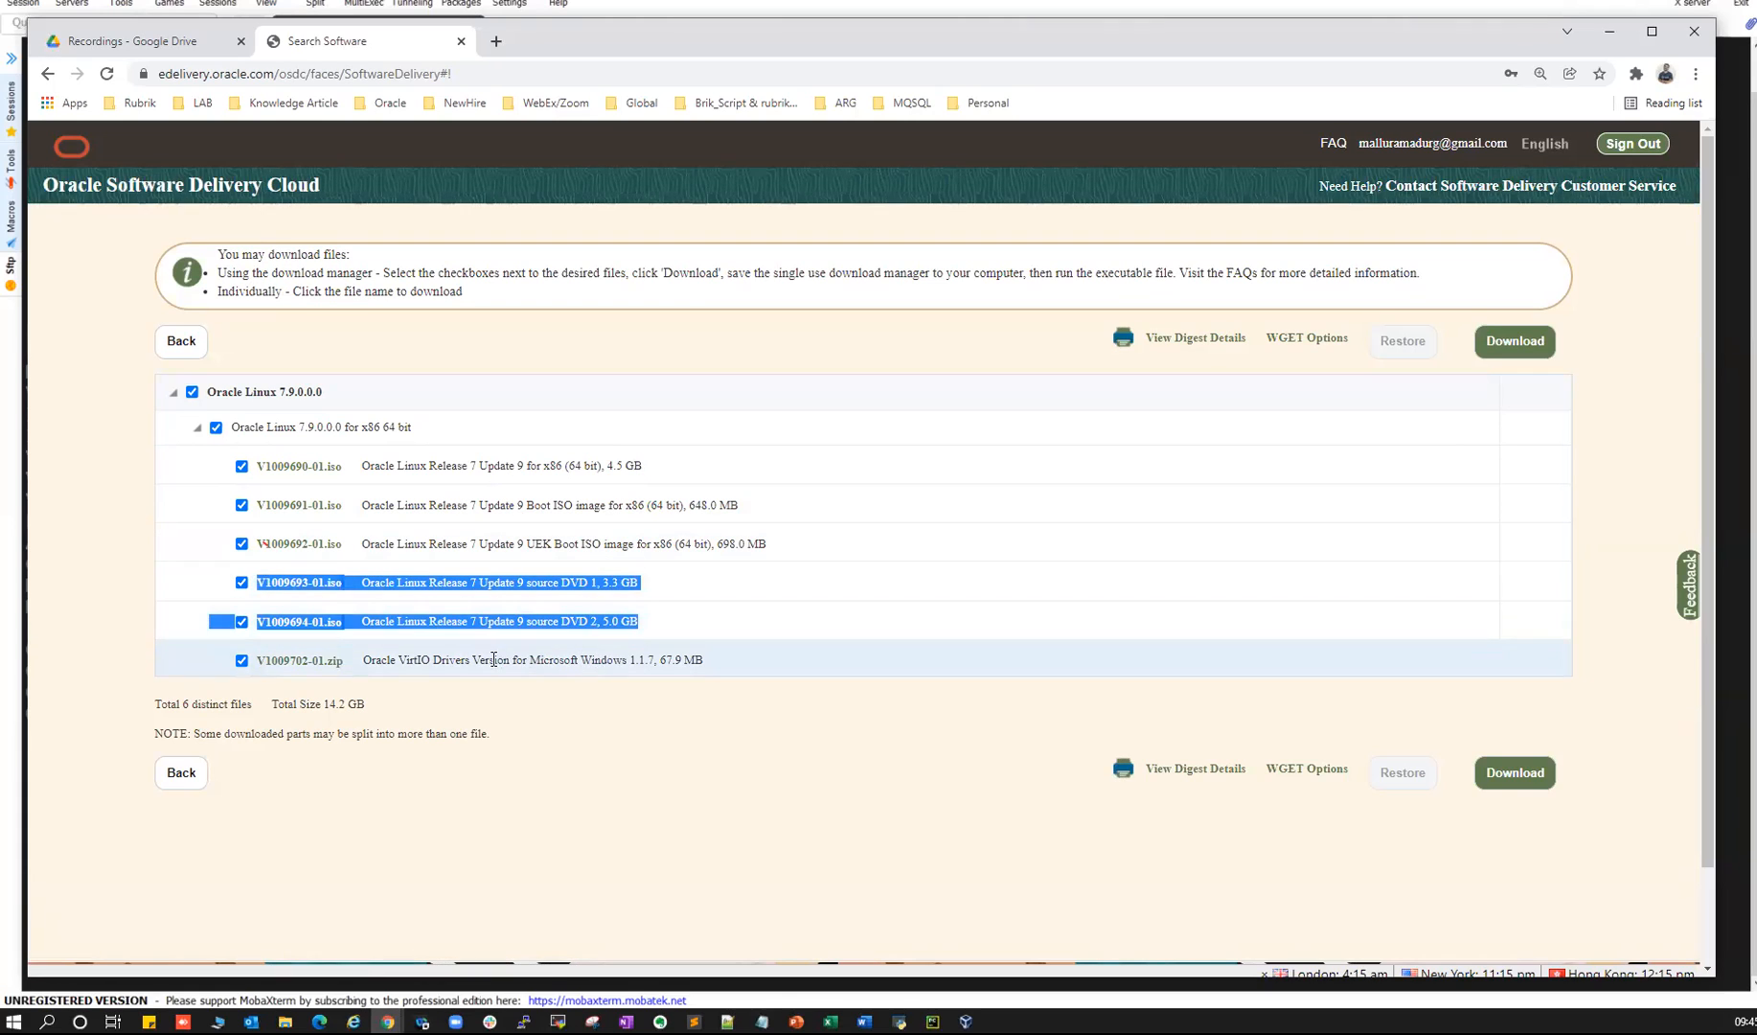
drag(371, 661, 696, 660)
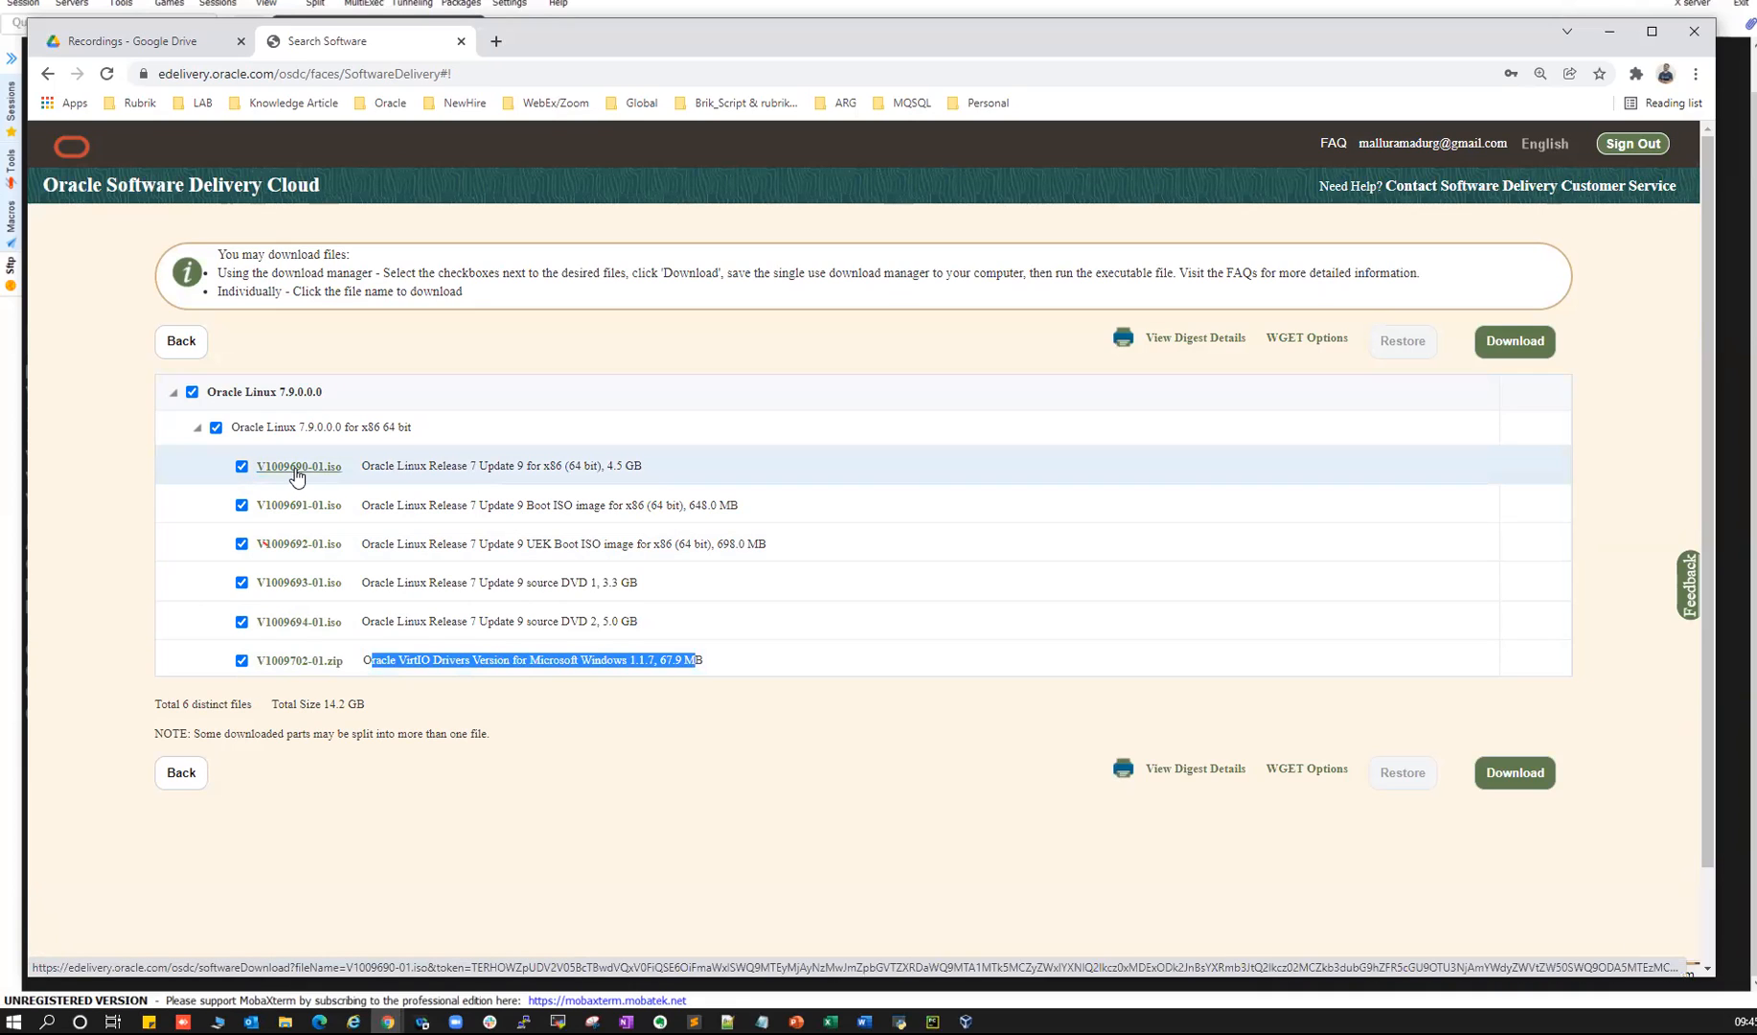
key(alt+Tab)
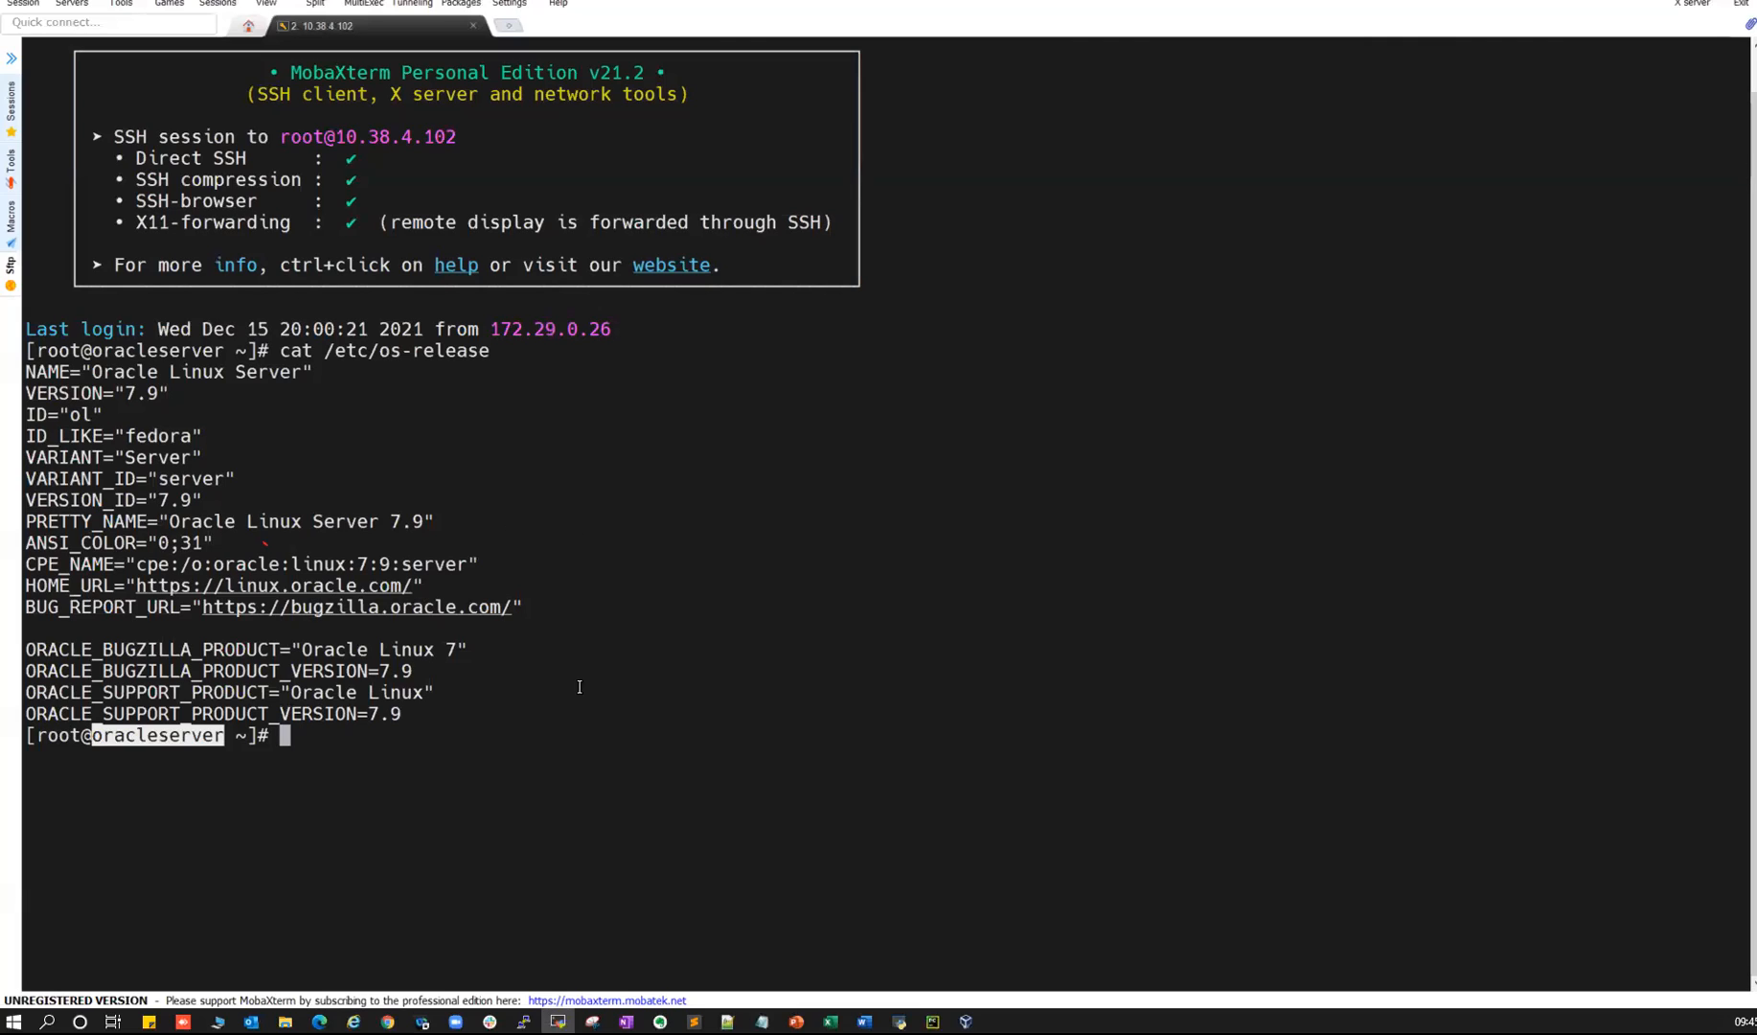
click(579, 686)
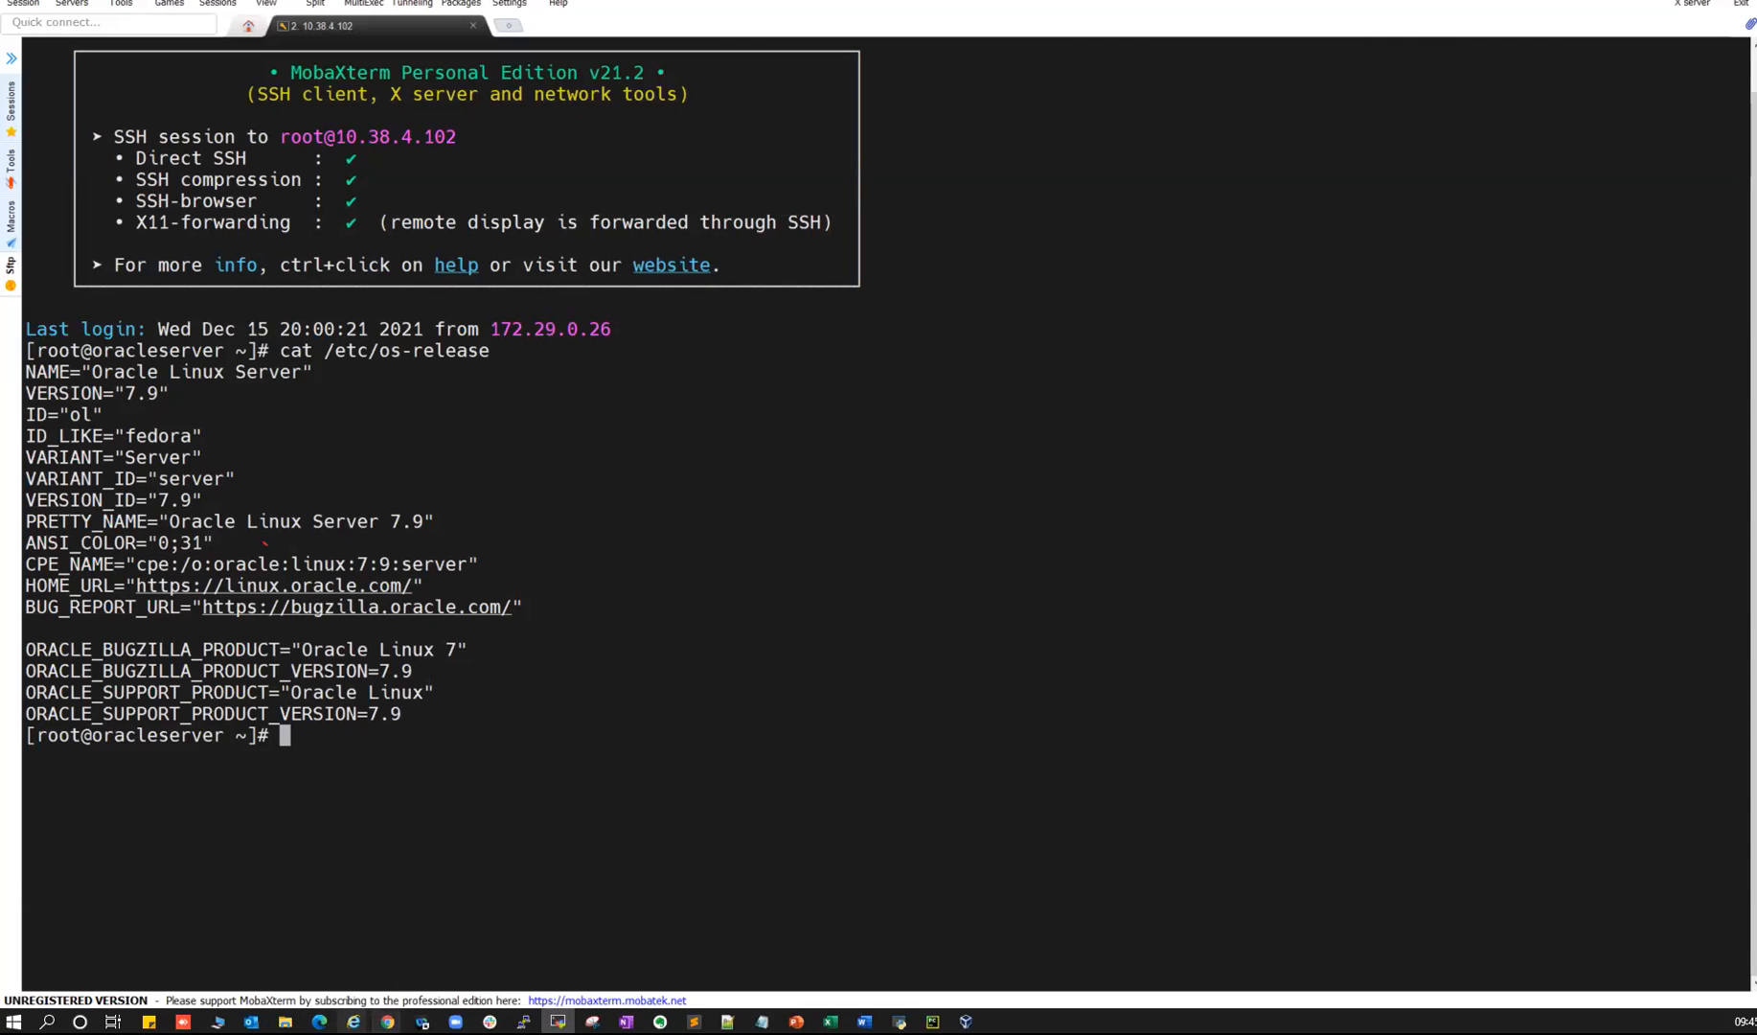
mouse_move(387, 1022)
click(569, 958)
- Open Google Drive's Ready VM Machines & ISO folder, then return to PowerPoint slide 7
click(170, 41)
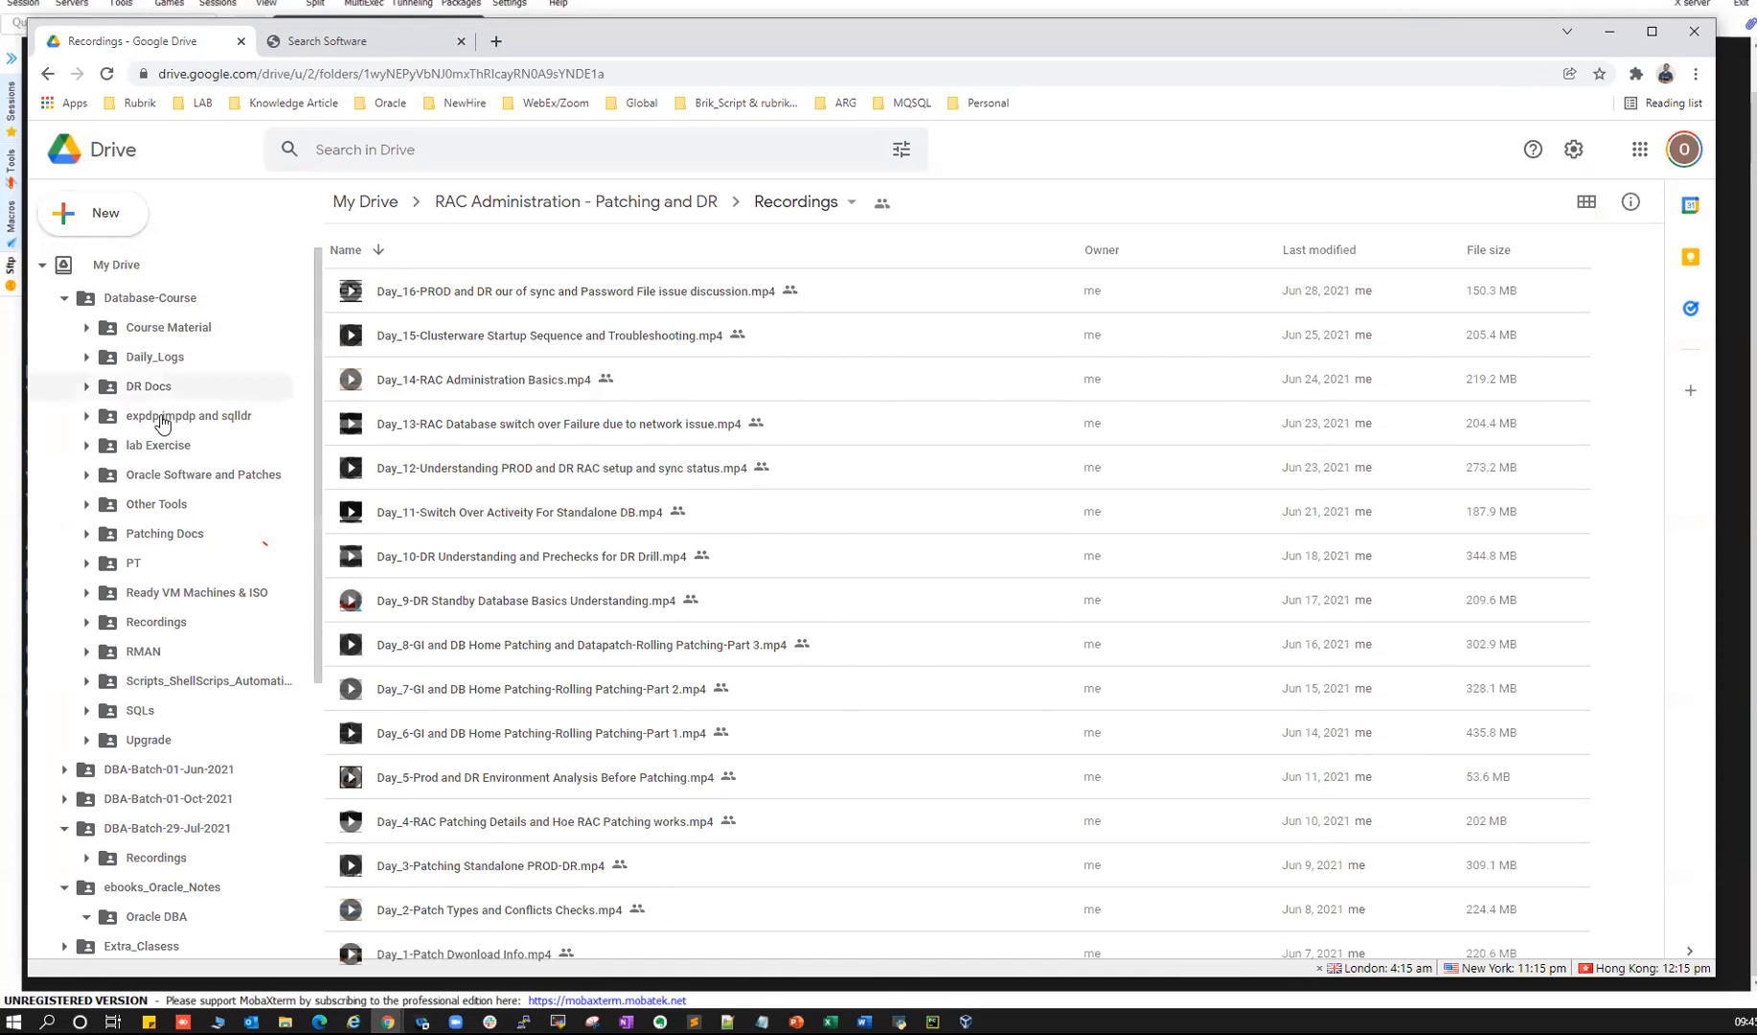
click(153, 600)
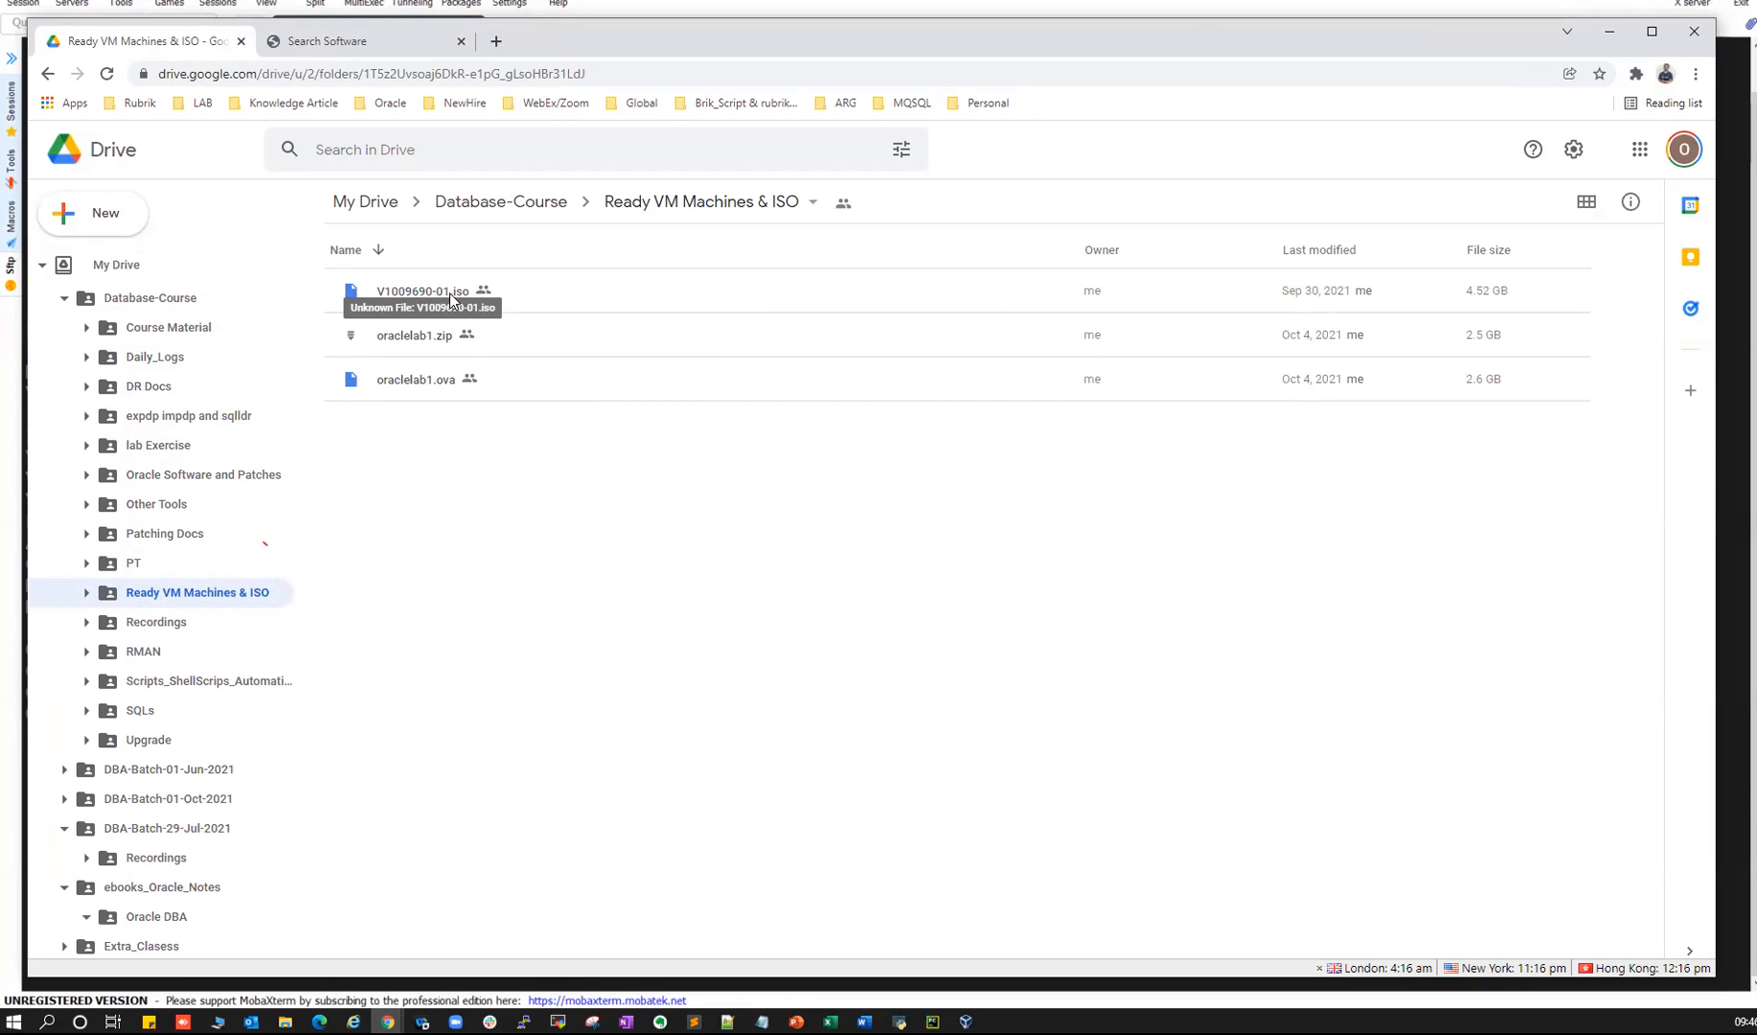
key(alt+Tab)
key(alt+Tab)
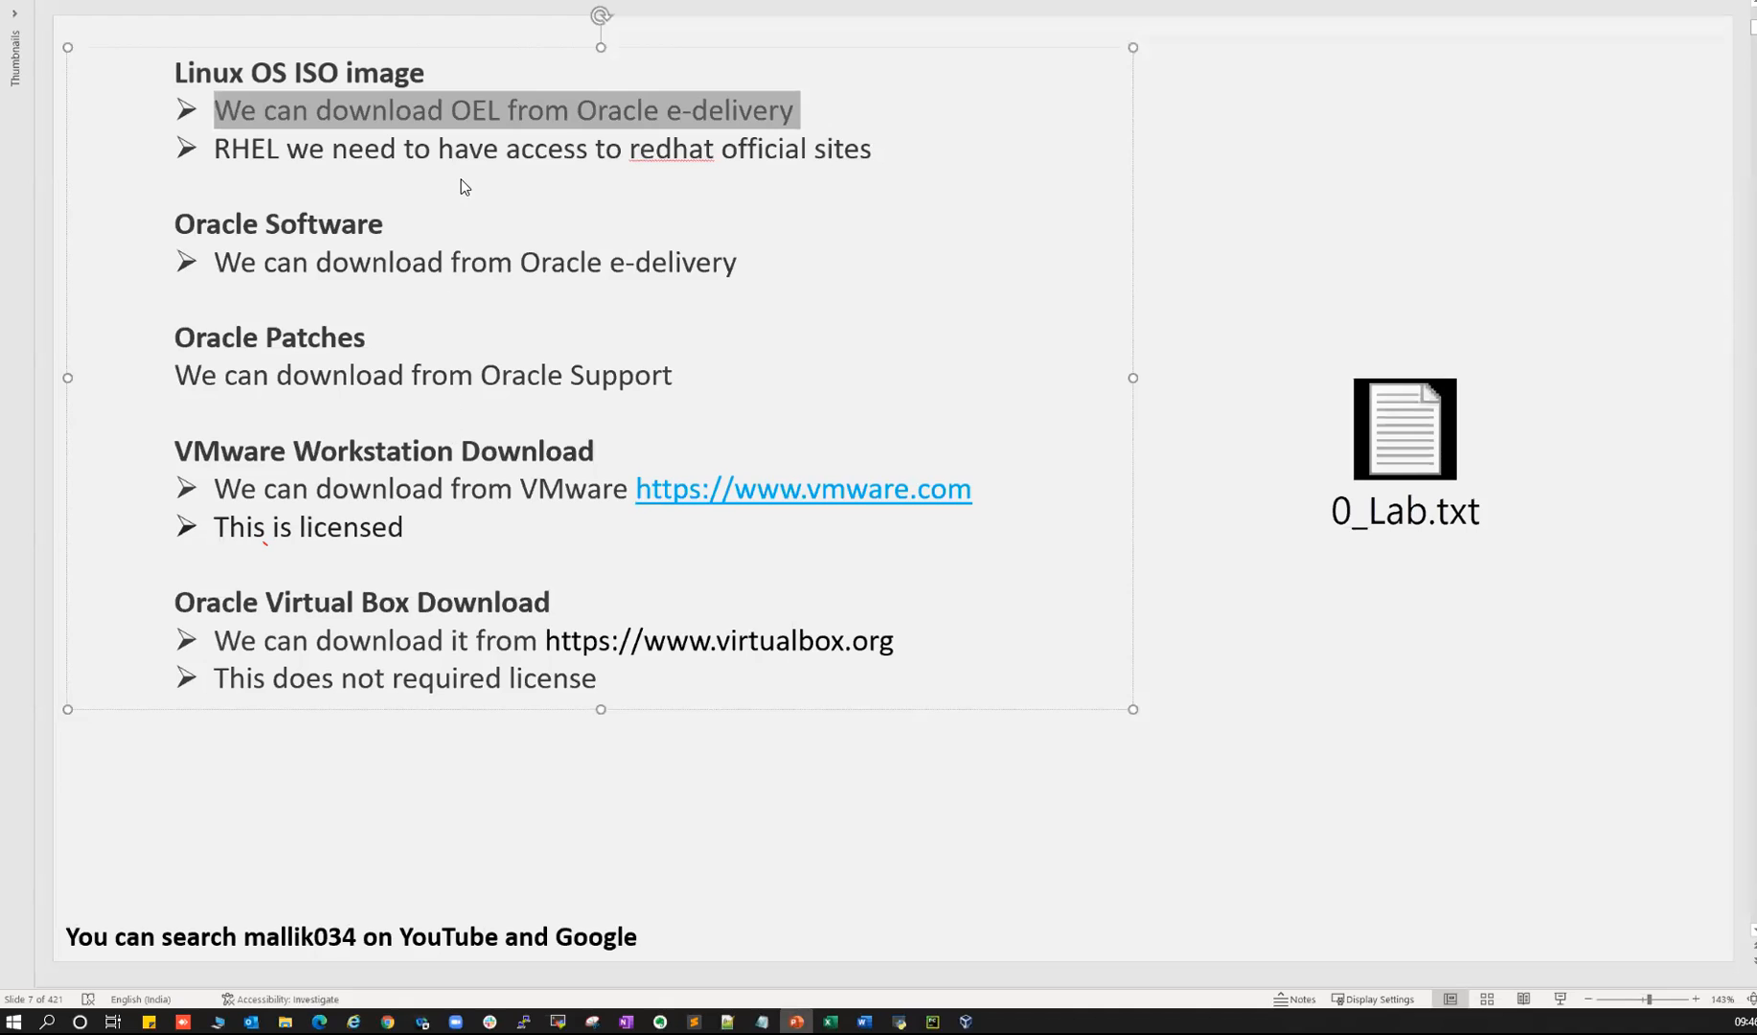
key(alt+Tab)
click(395, 38)
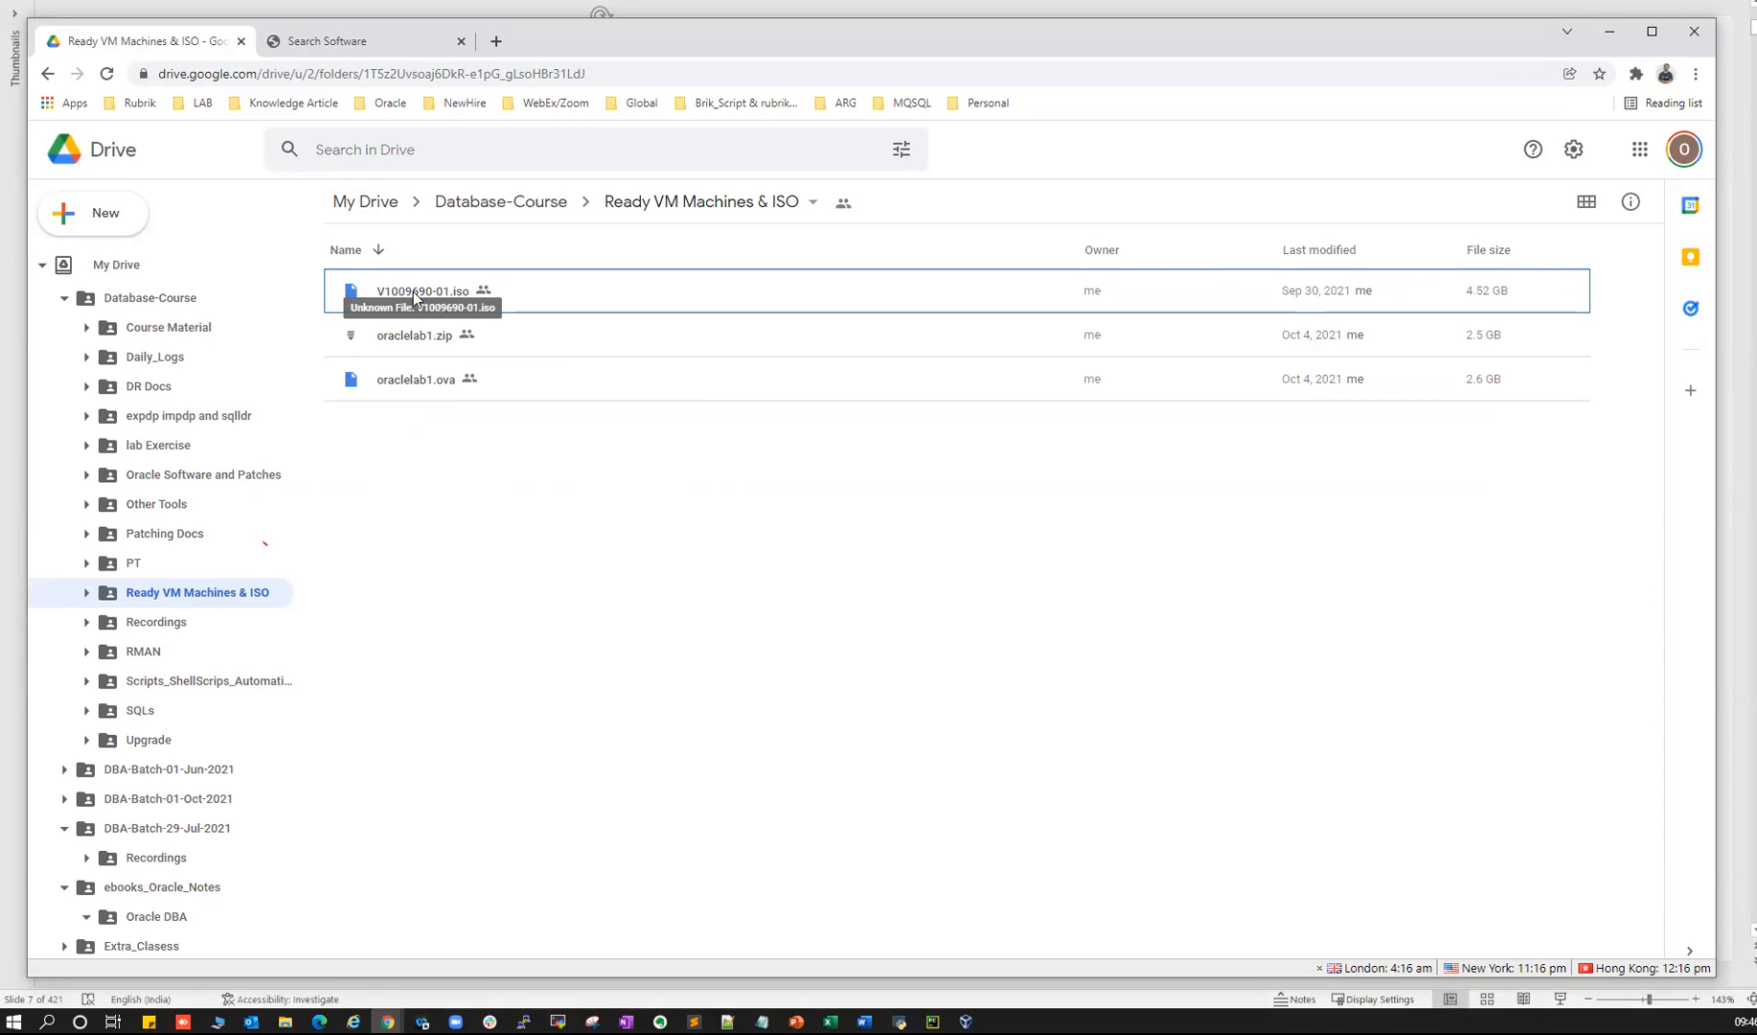
click(328, 42)
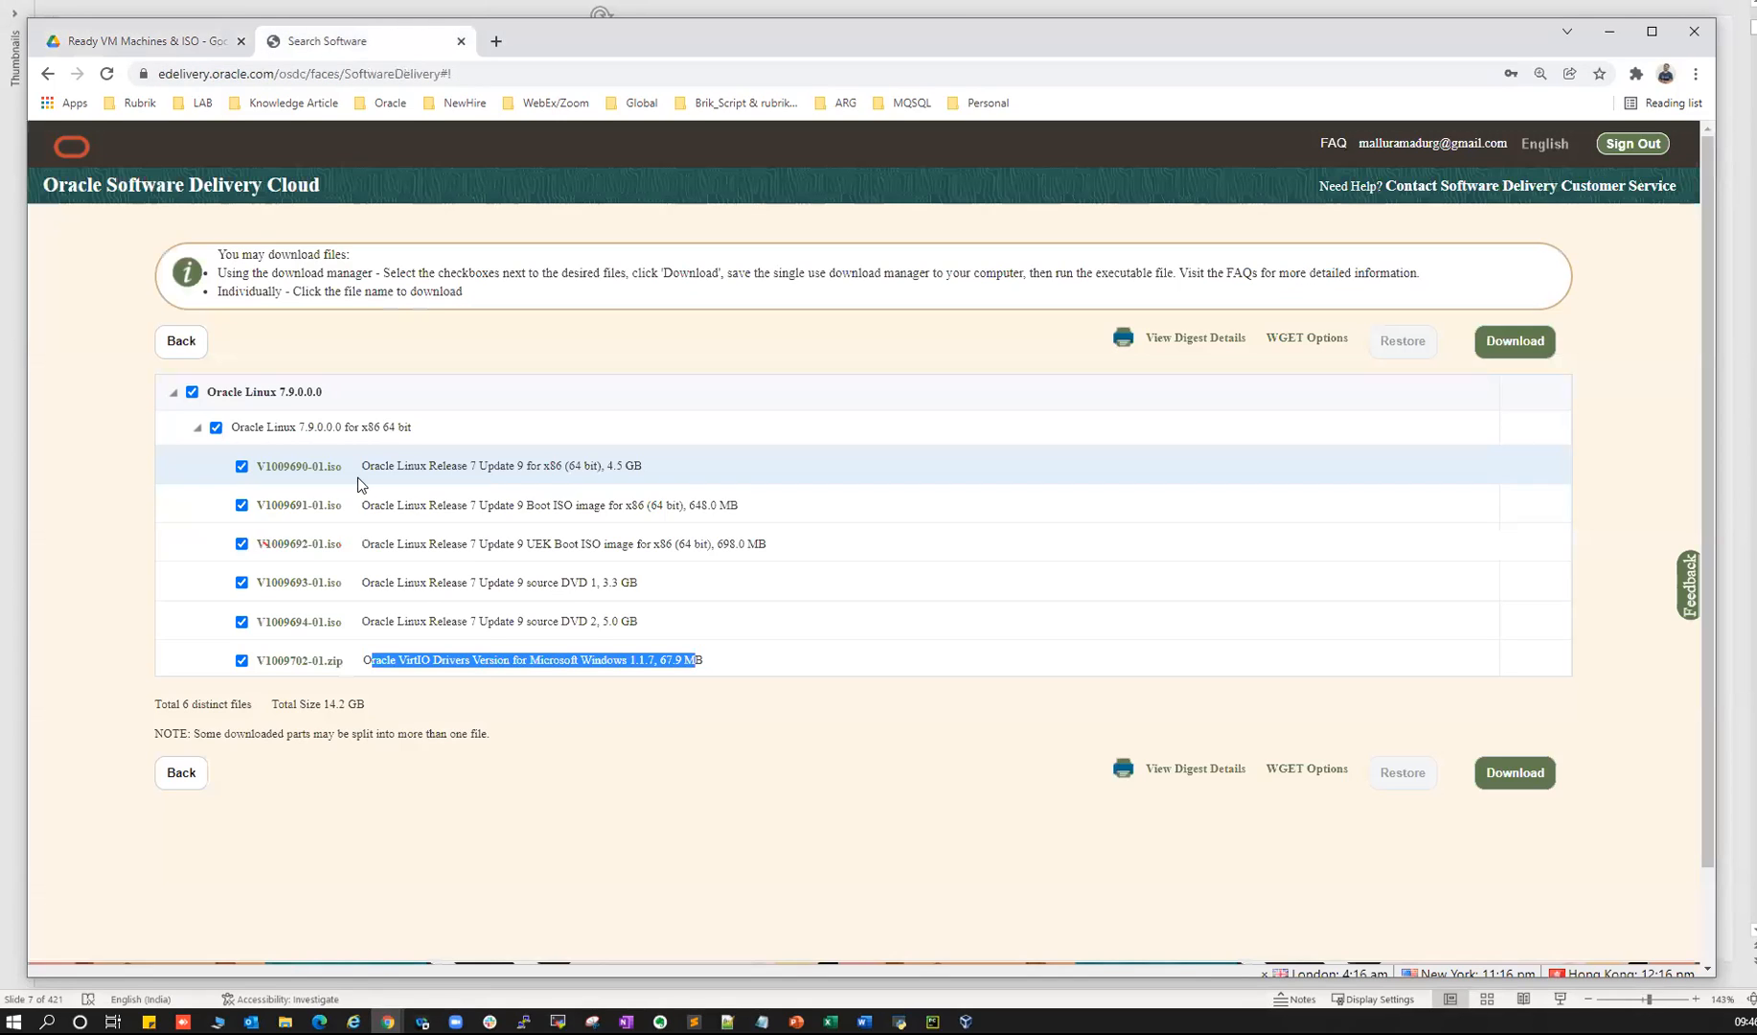
drag(451, 466, 639, 460)
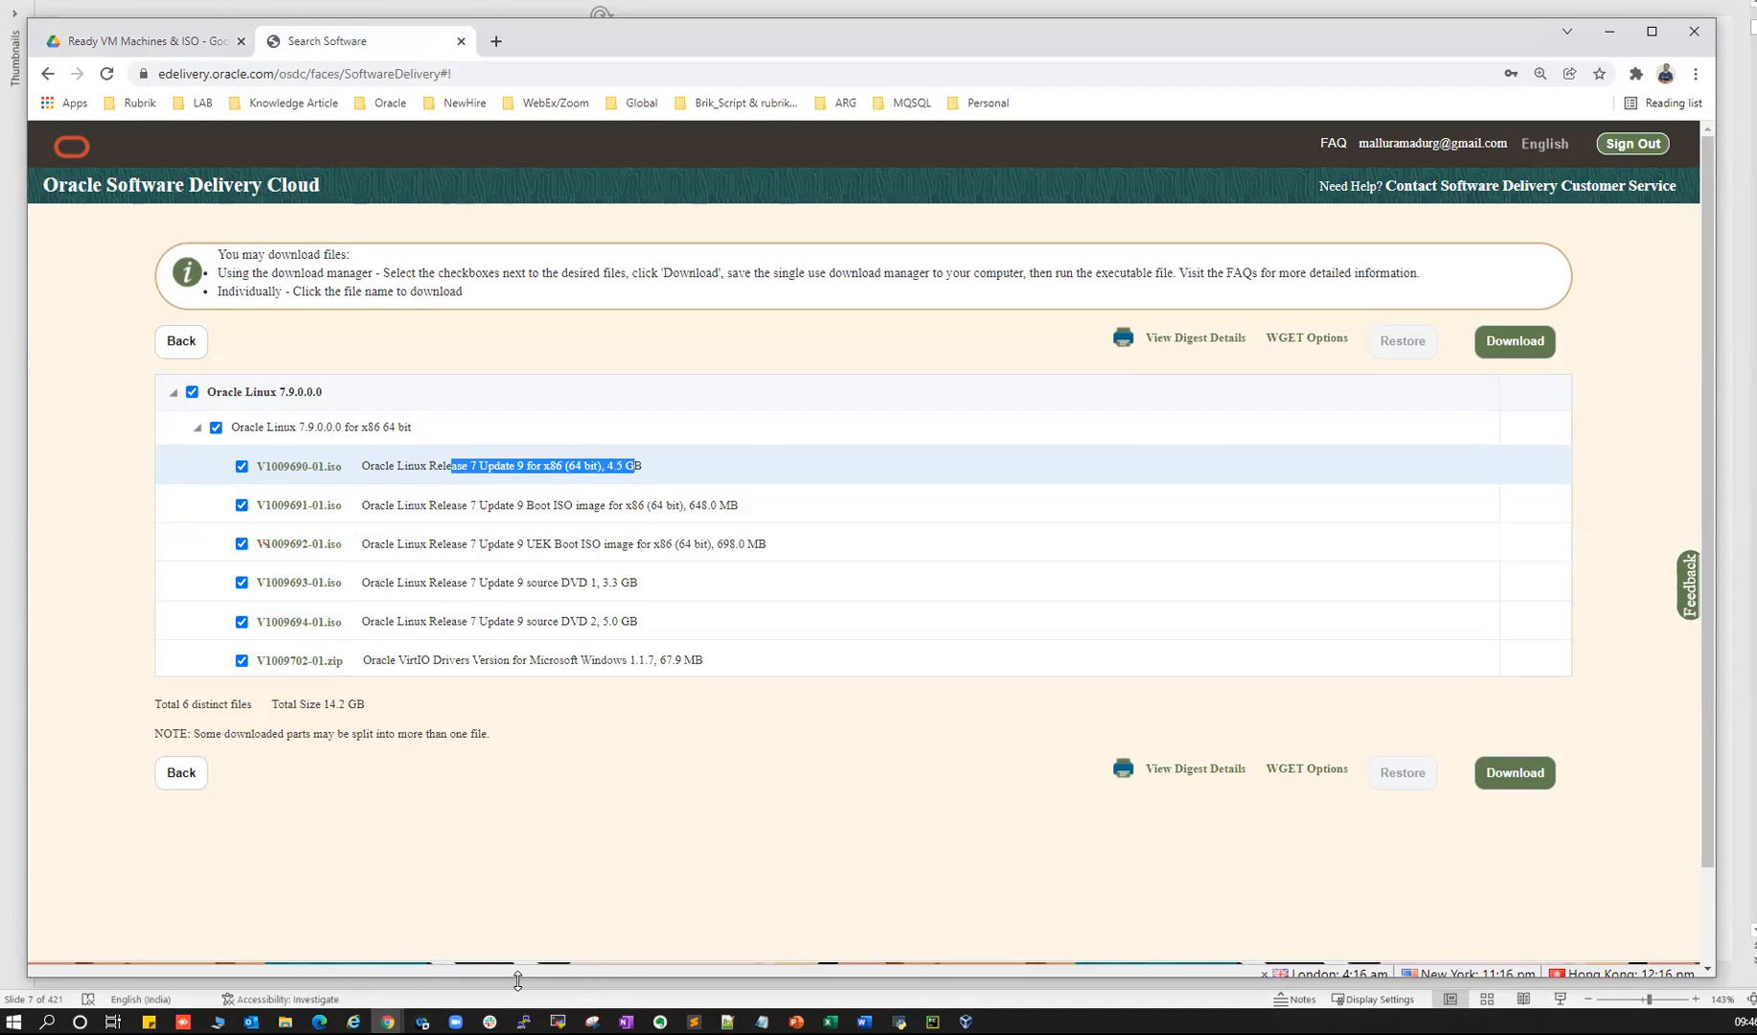
key(alt+Tab)
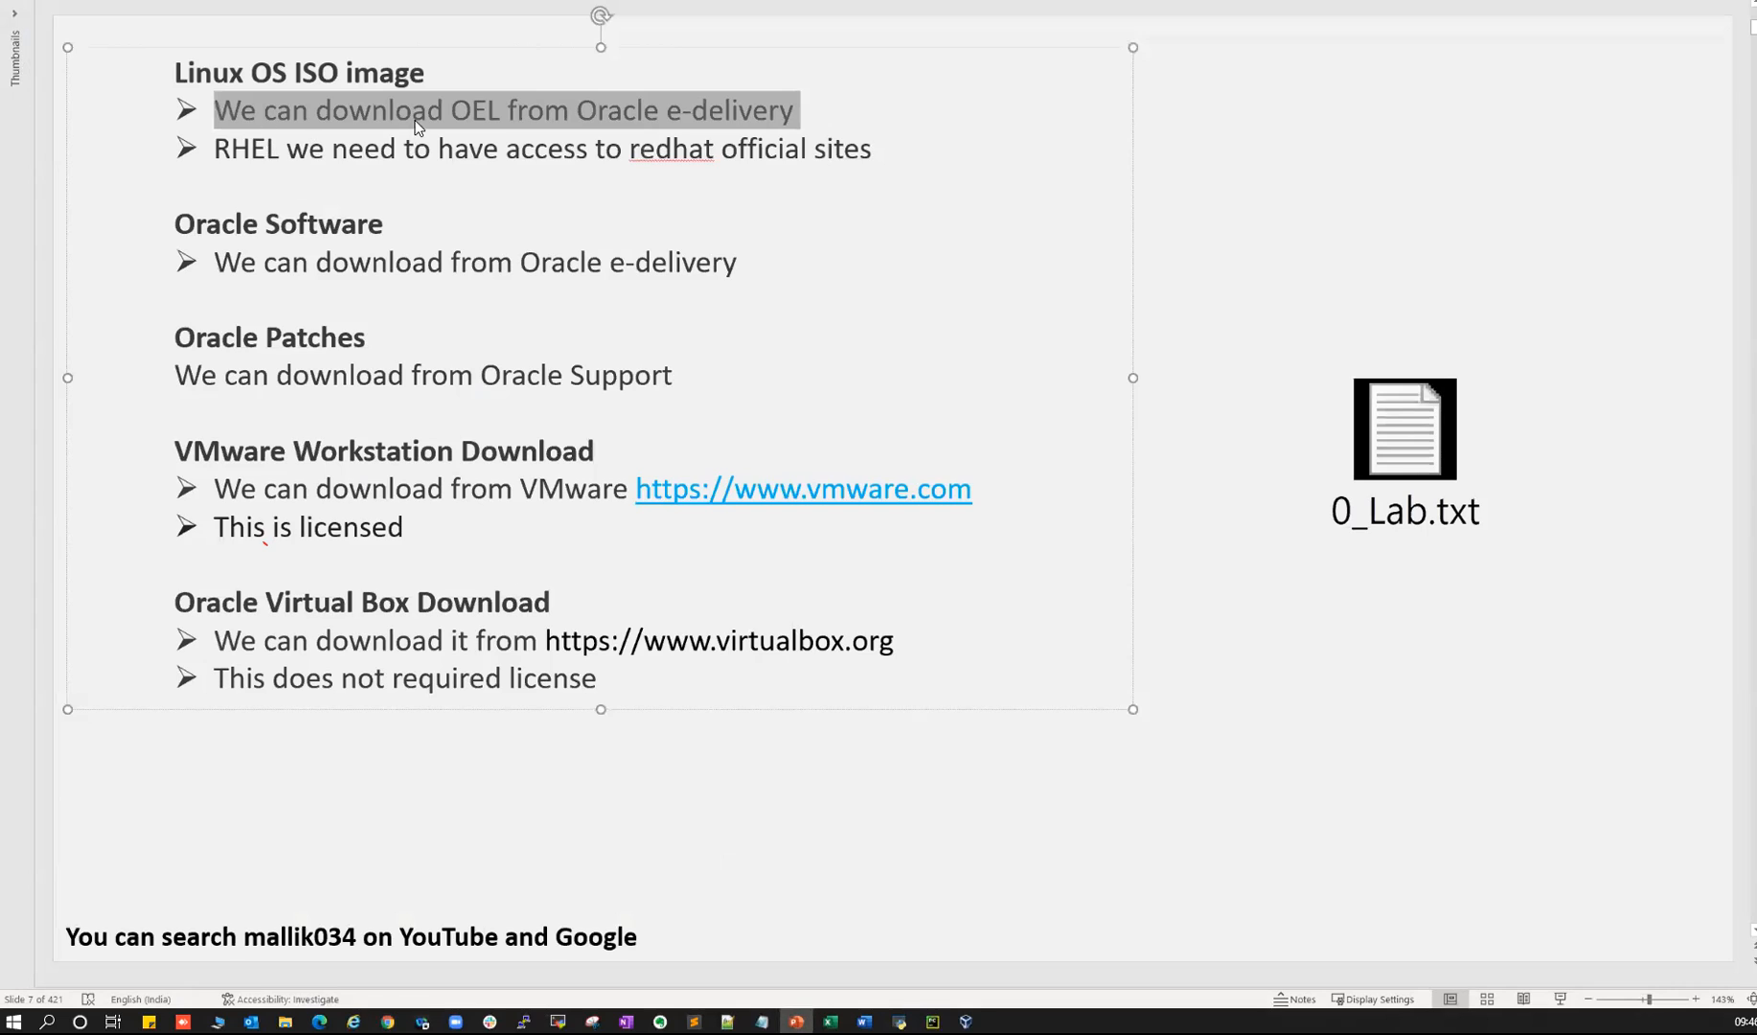
click(394, 175)
drag(259, 148, 859, 145)
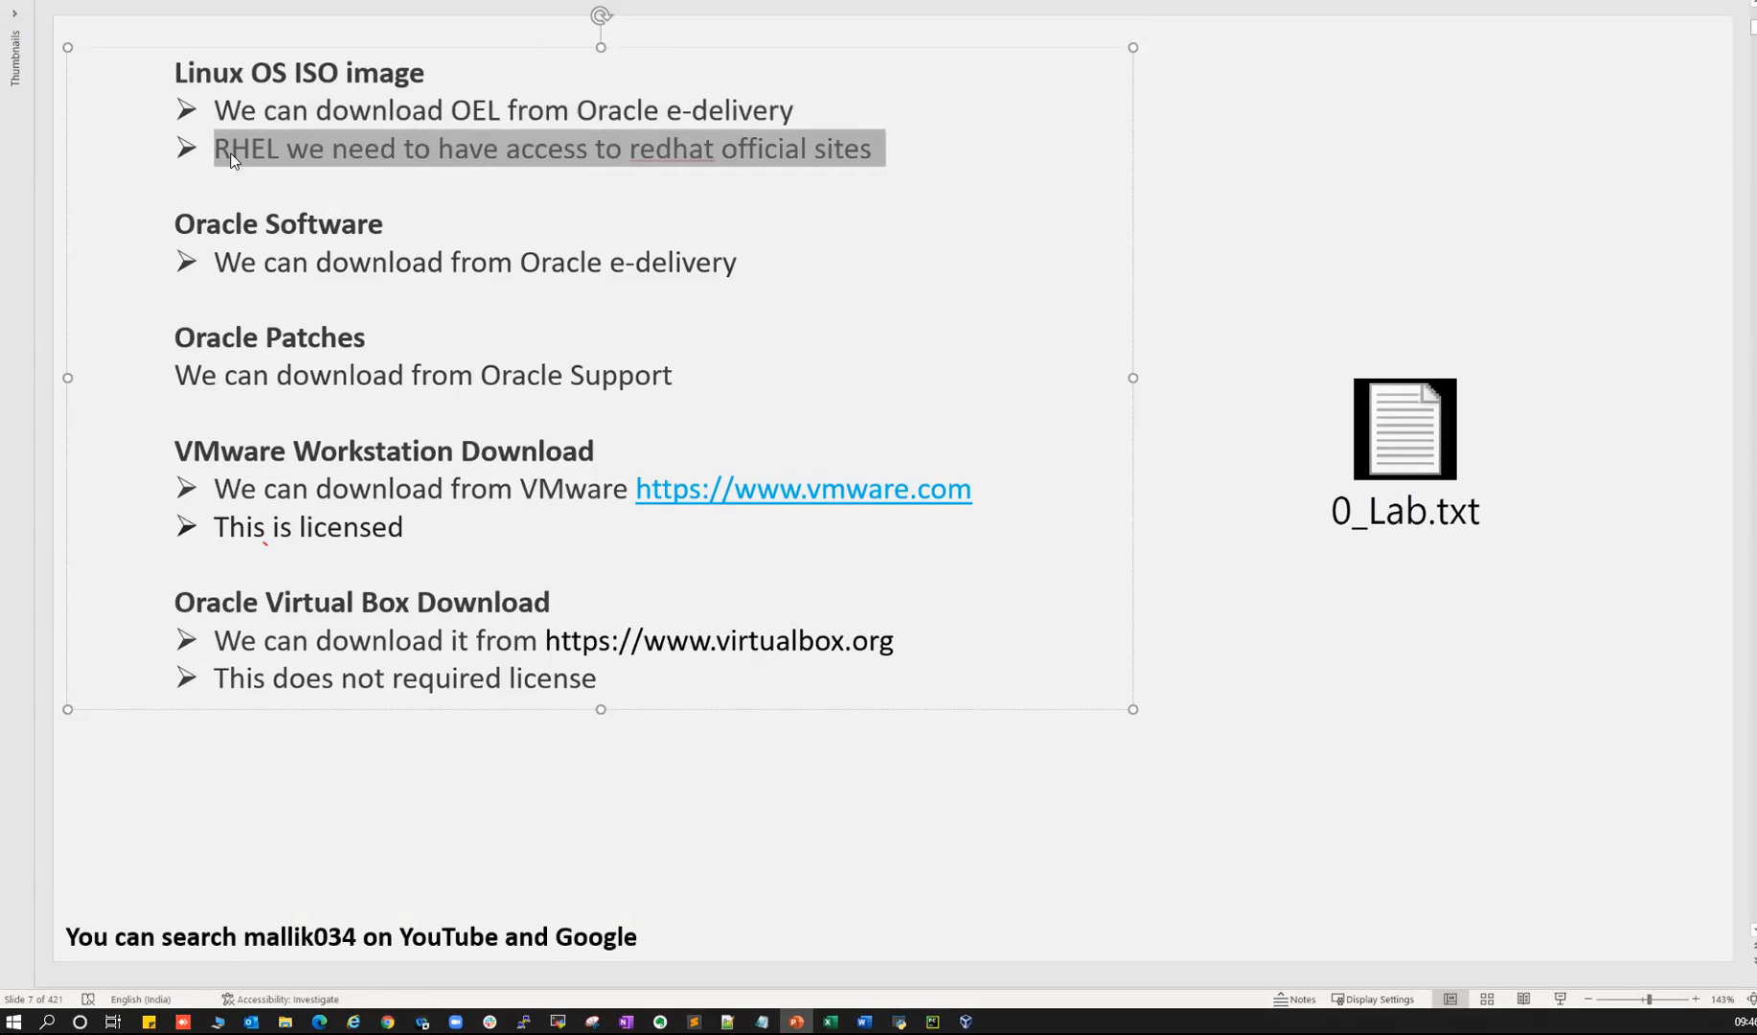
click(762, 1021)
click(351, 359)
drag(385, 356, 624, 356)
click(651, 357)
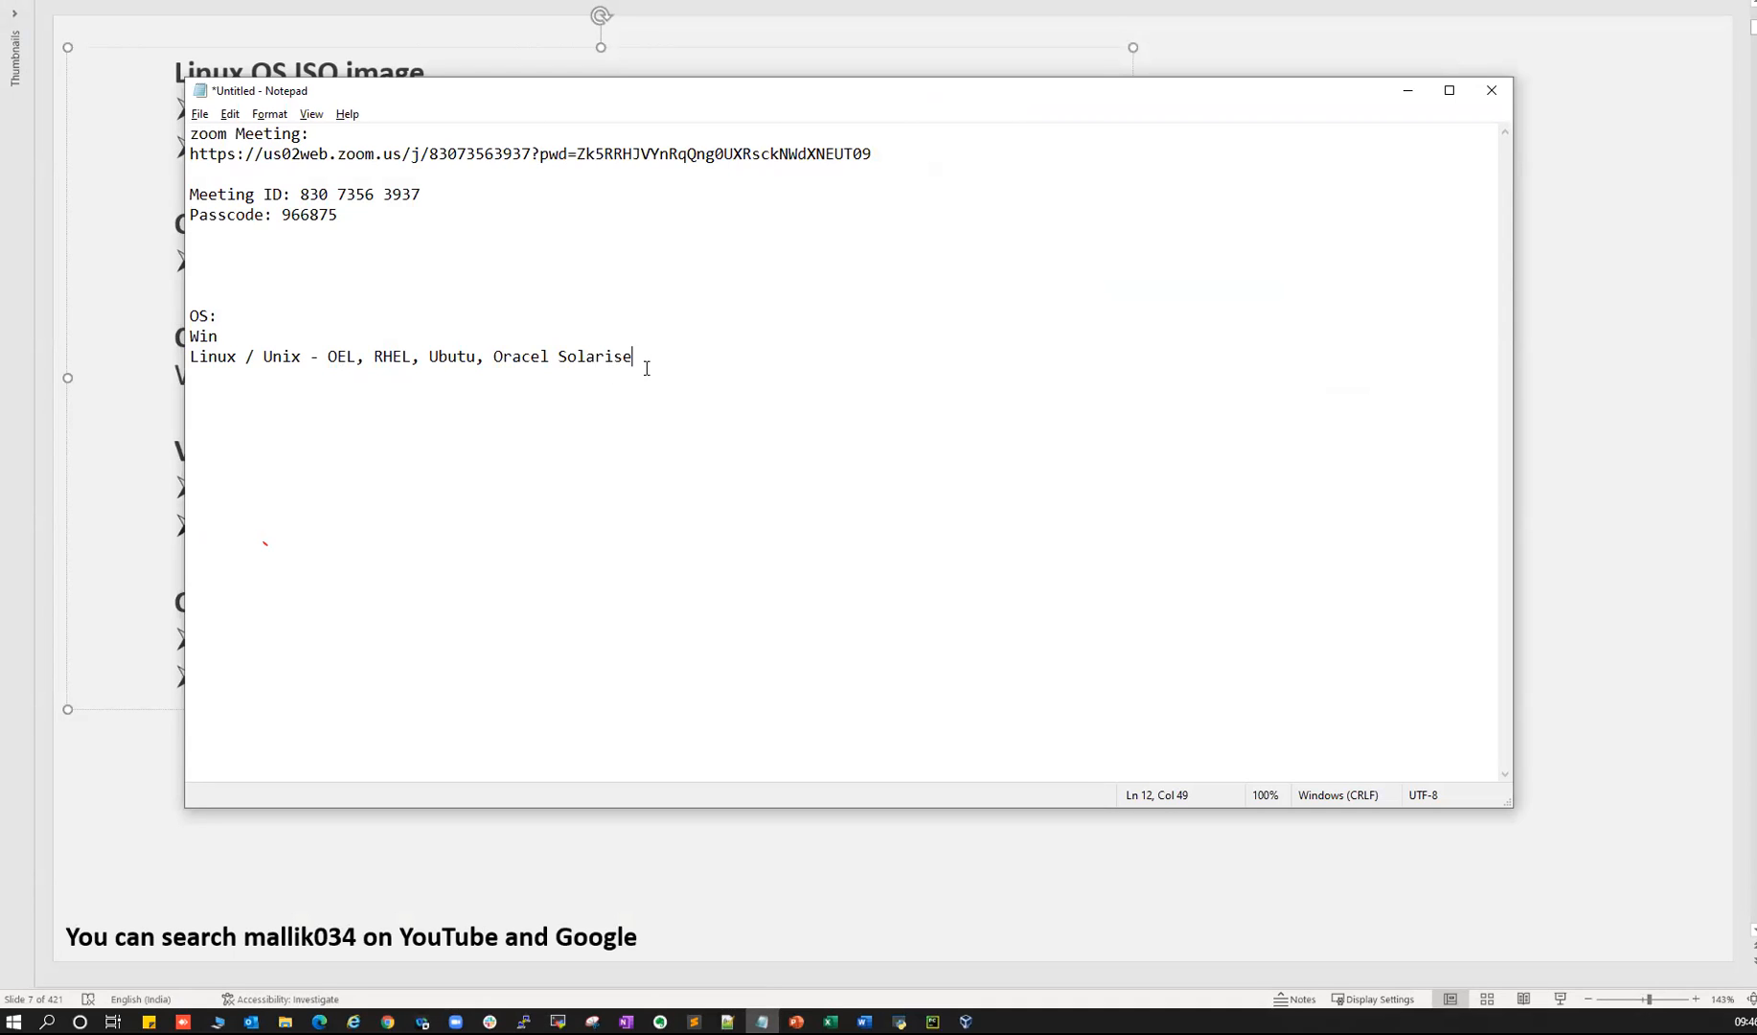
key(alt+Tab)
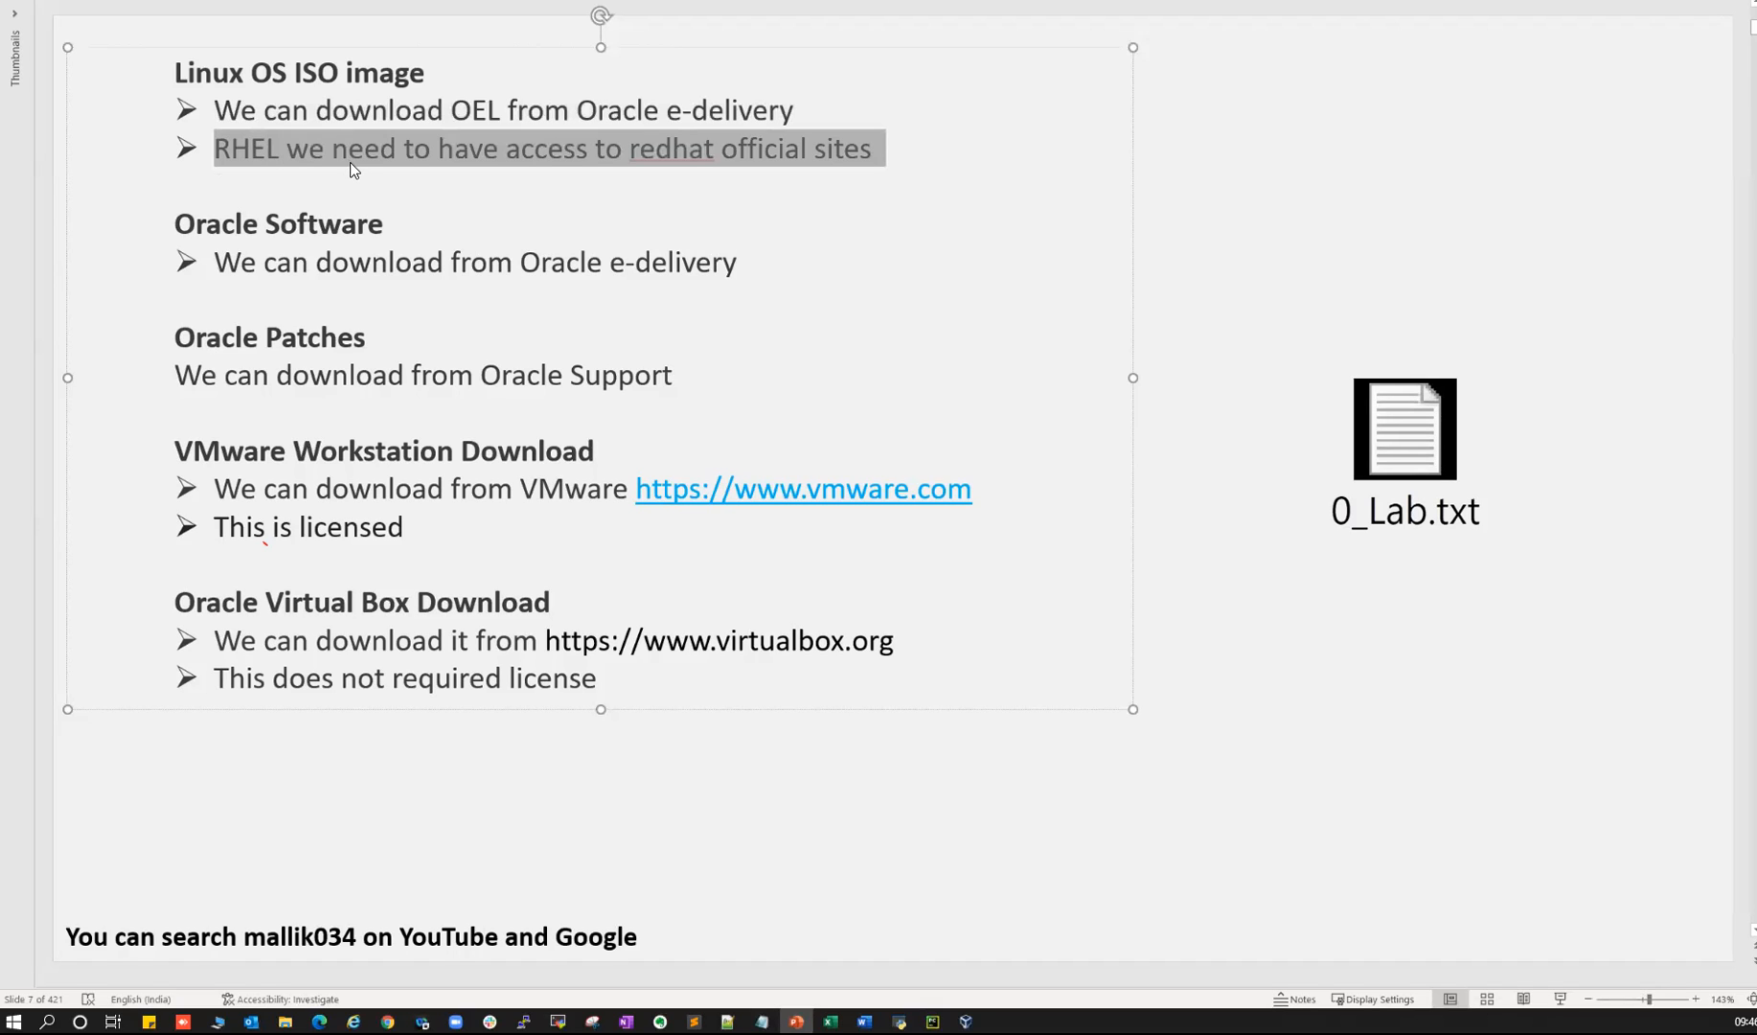
key(alt+Tab)
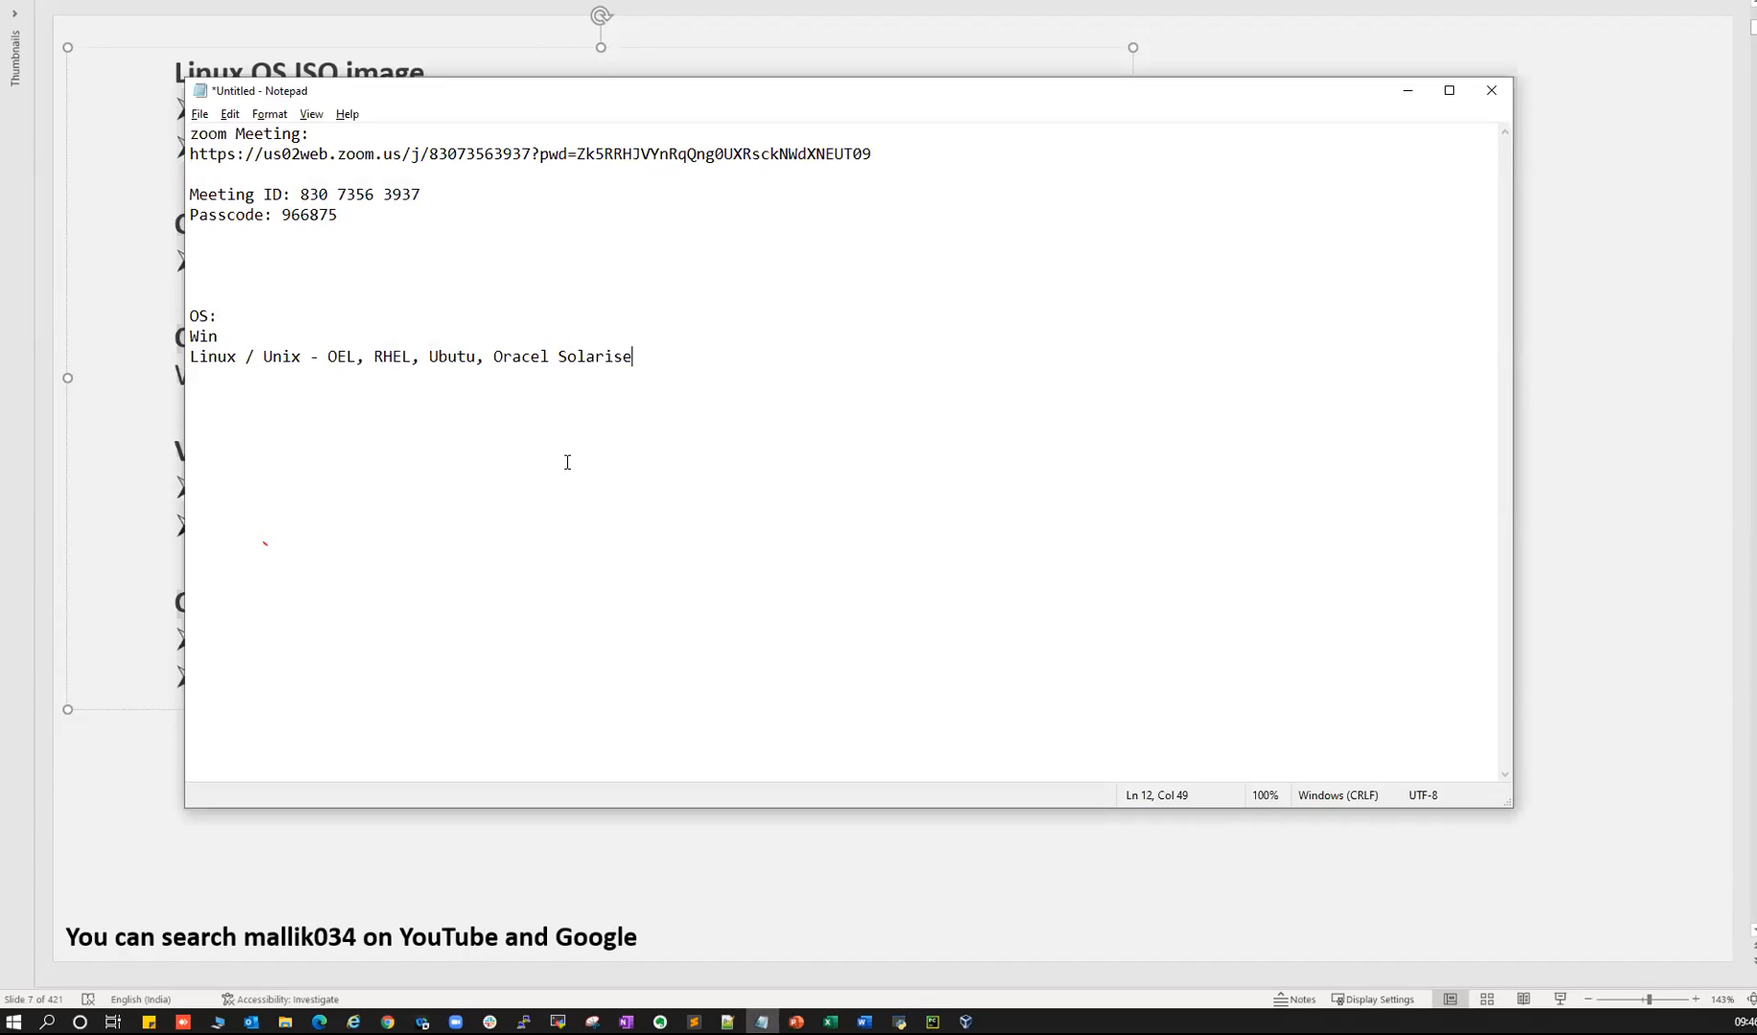
drag(328, 357, 359, 357)
key(alt+Tab)
click(257, 226)
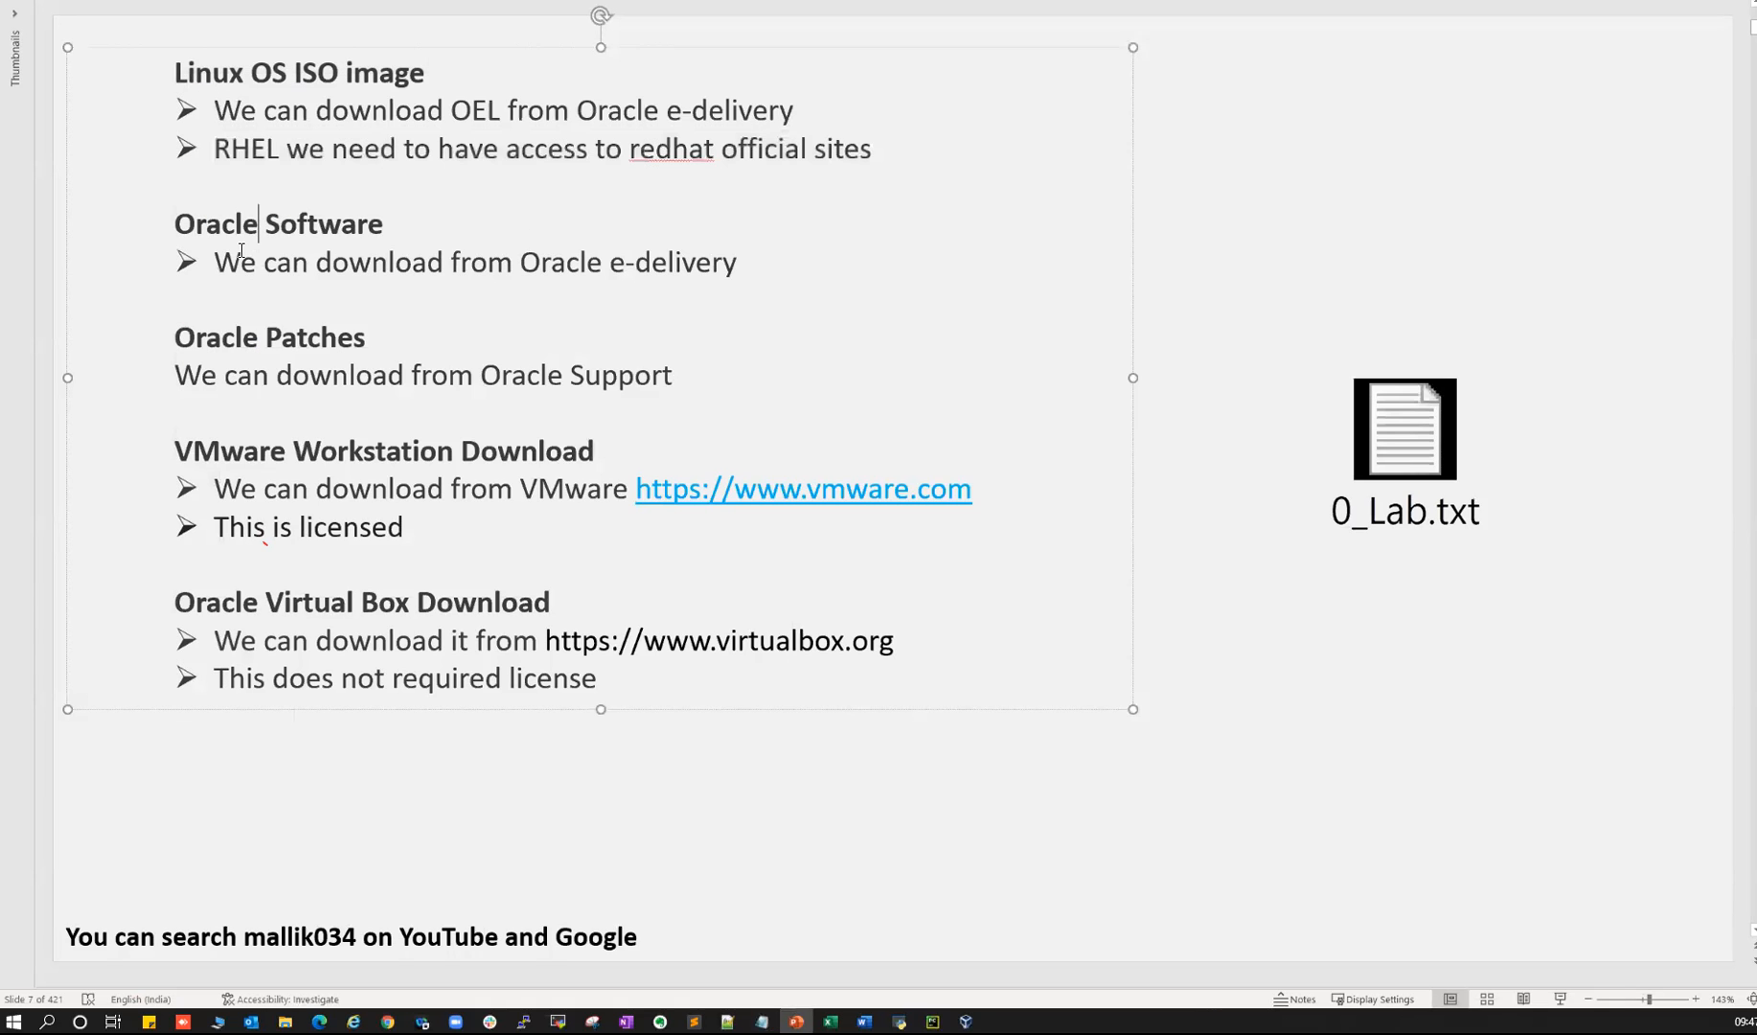
- Highlight the Oracle Software and Linux OS ISO image headings on slide 7
triple_click(197, 227)
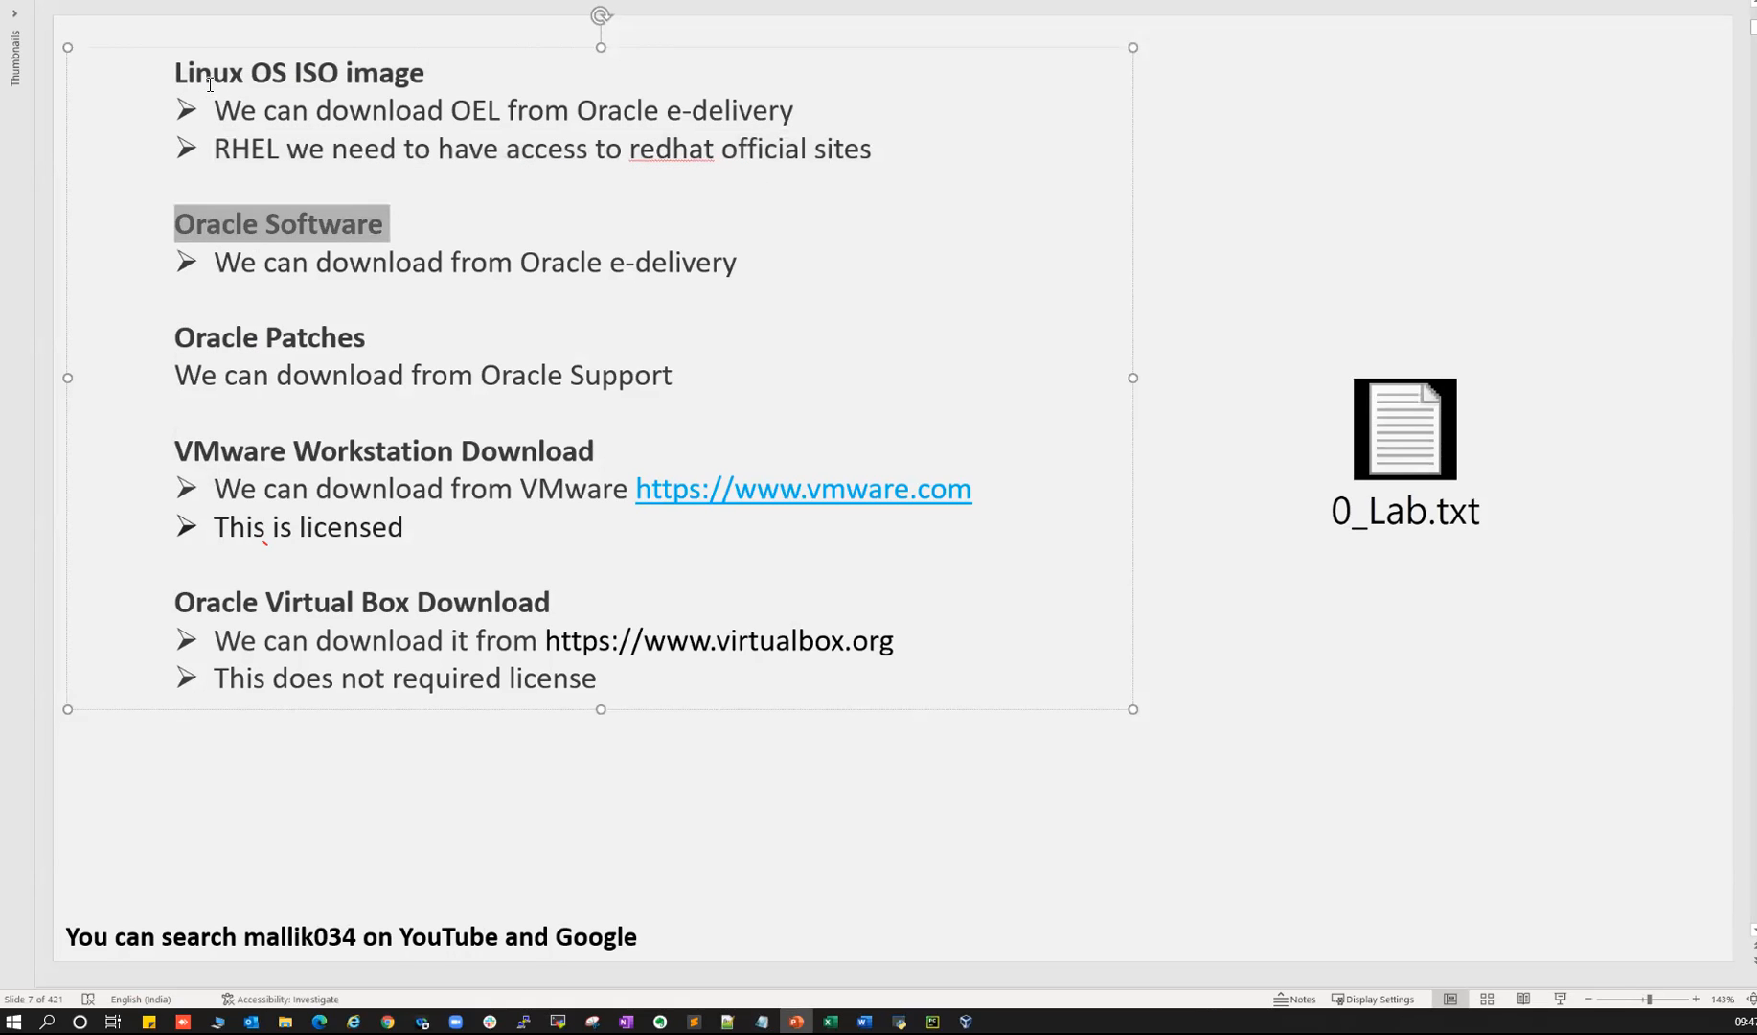
drag(210, 84, 378, 78)
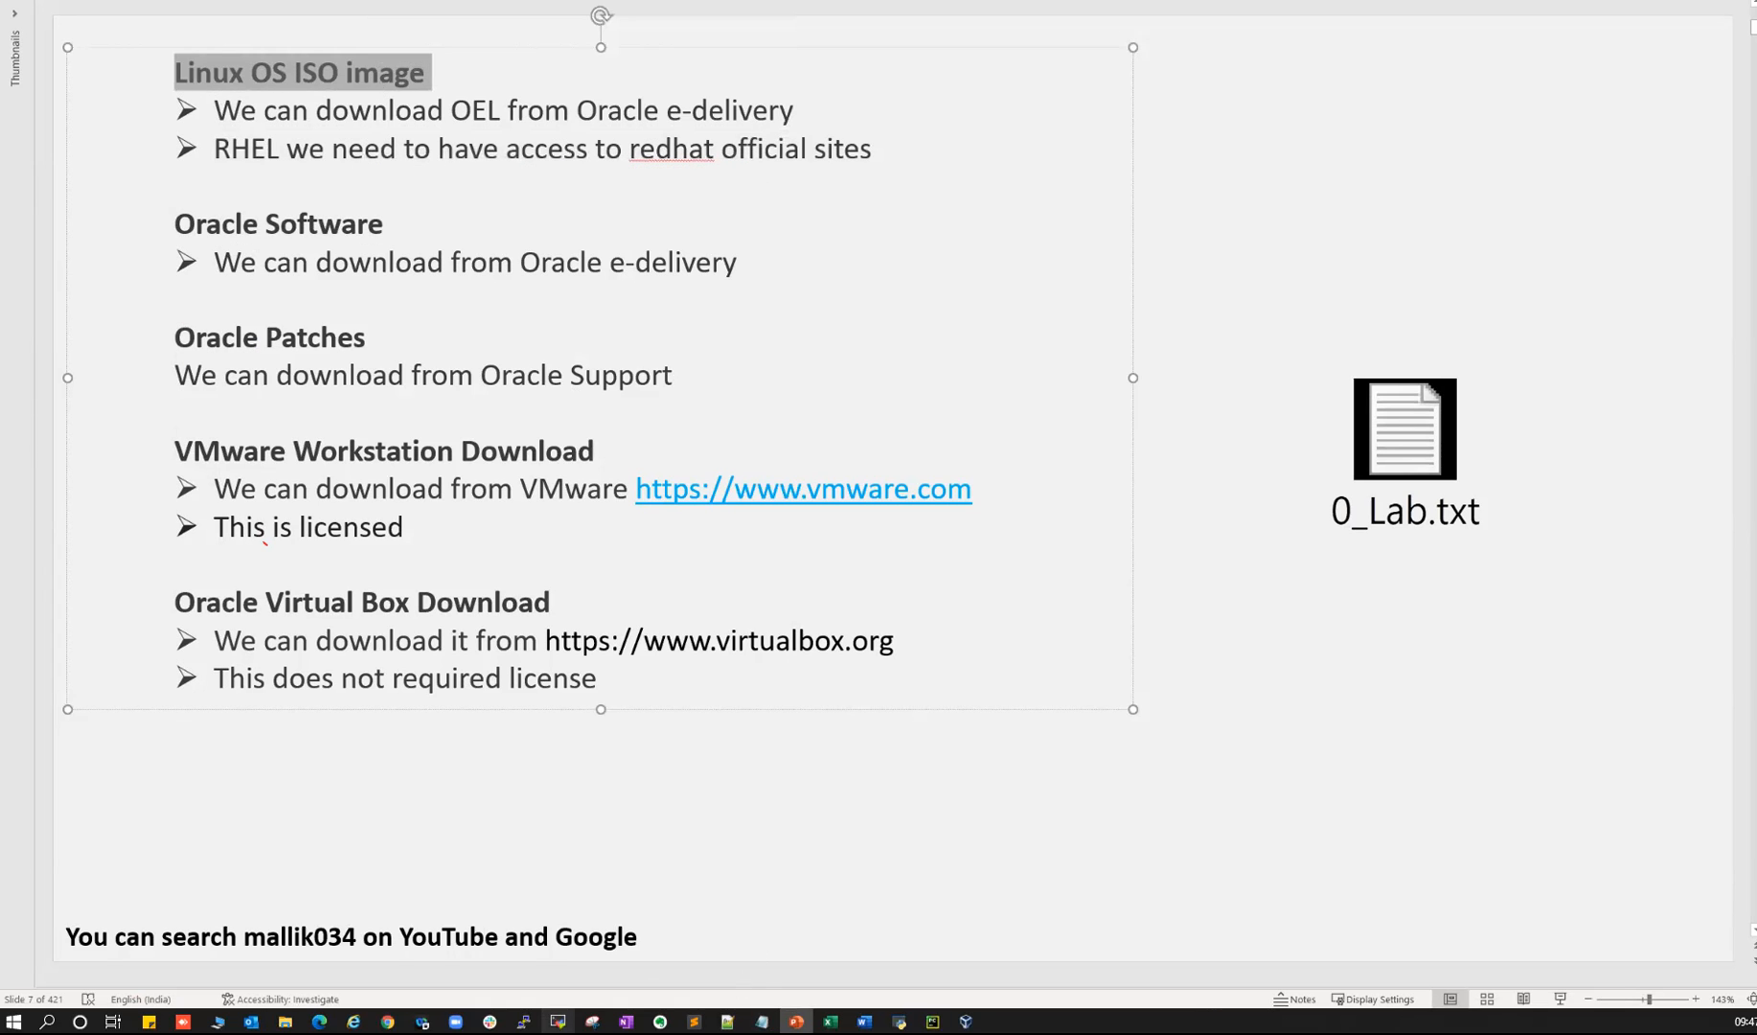
click(557, 1021)
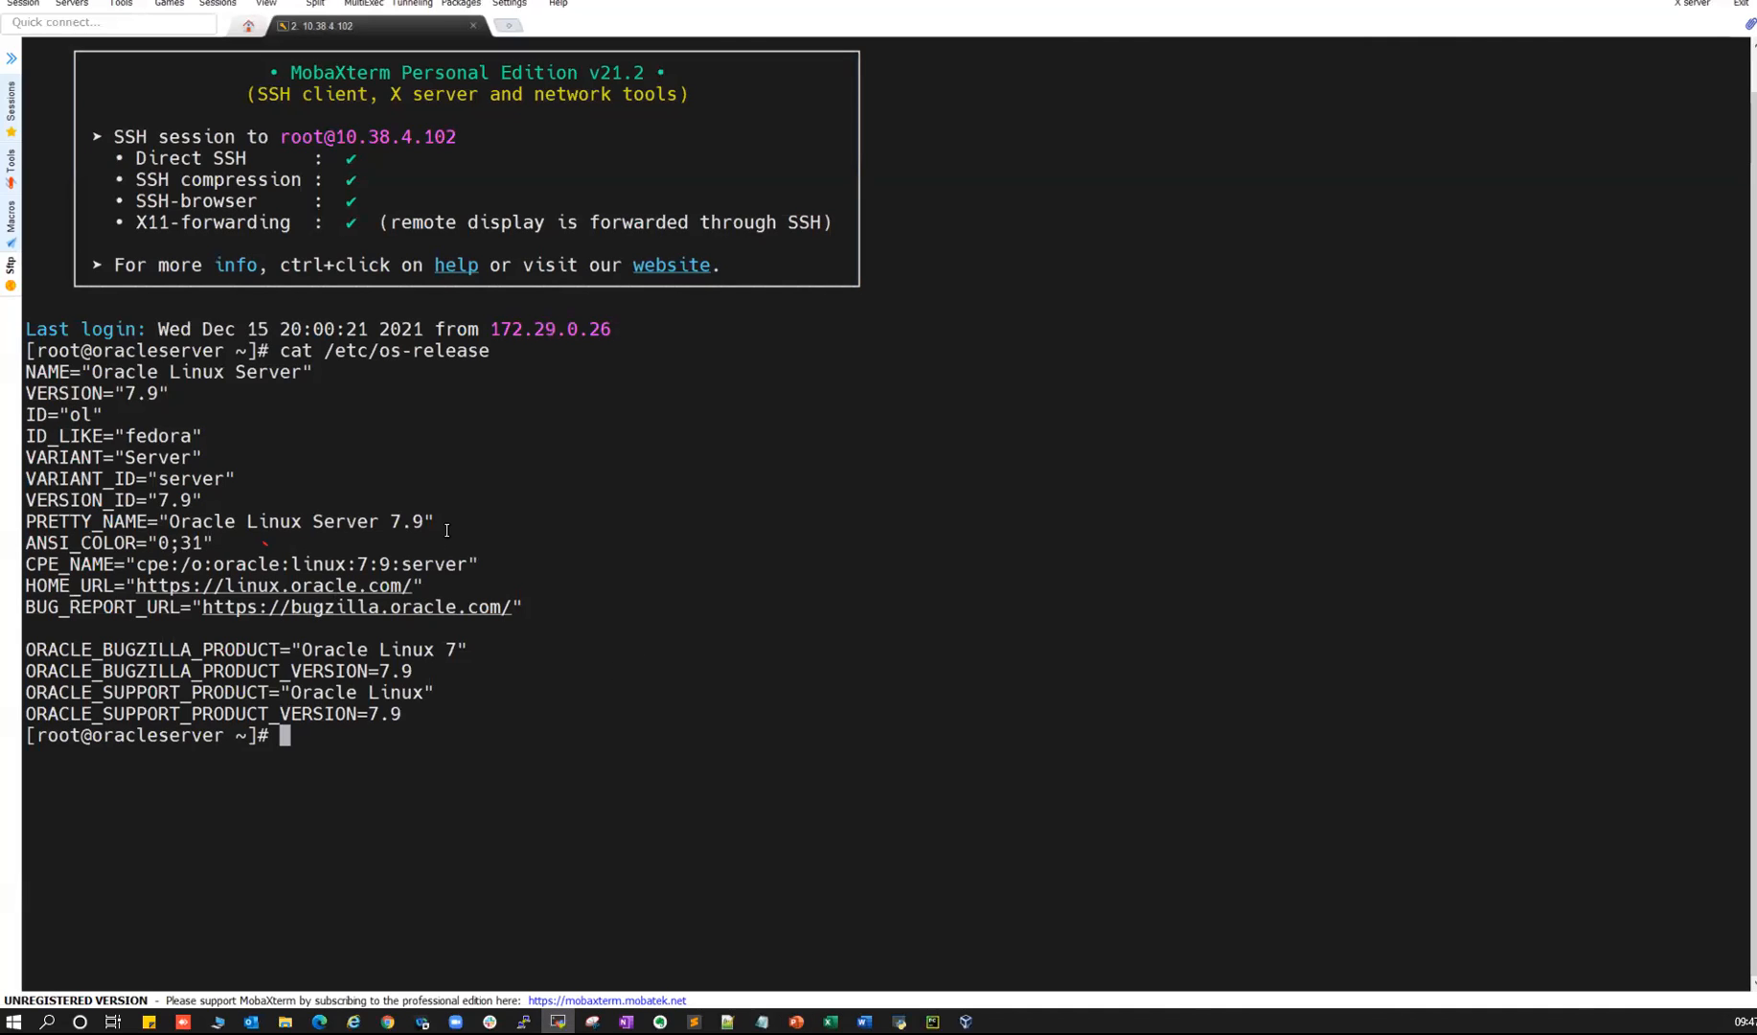
key(alt+Tab)
- Highlight 'Oracle e-delivery' as the Oracle Software download source, then bring Chrome forward
triple_click(335, 233)
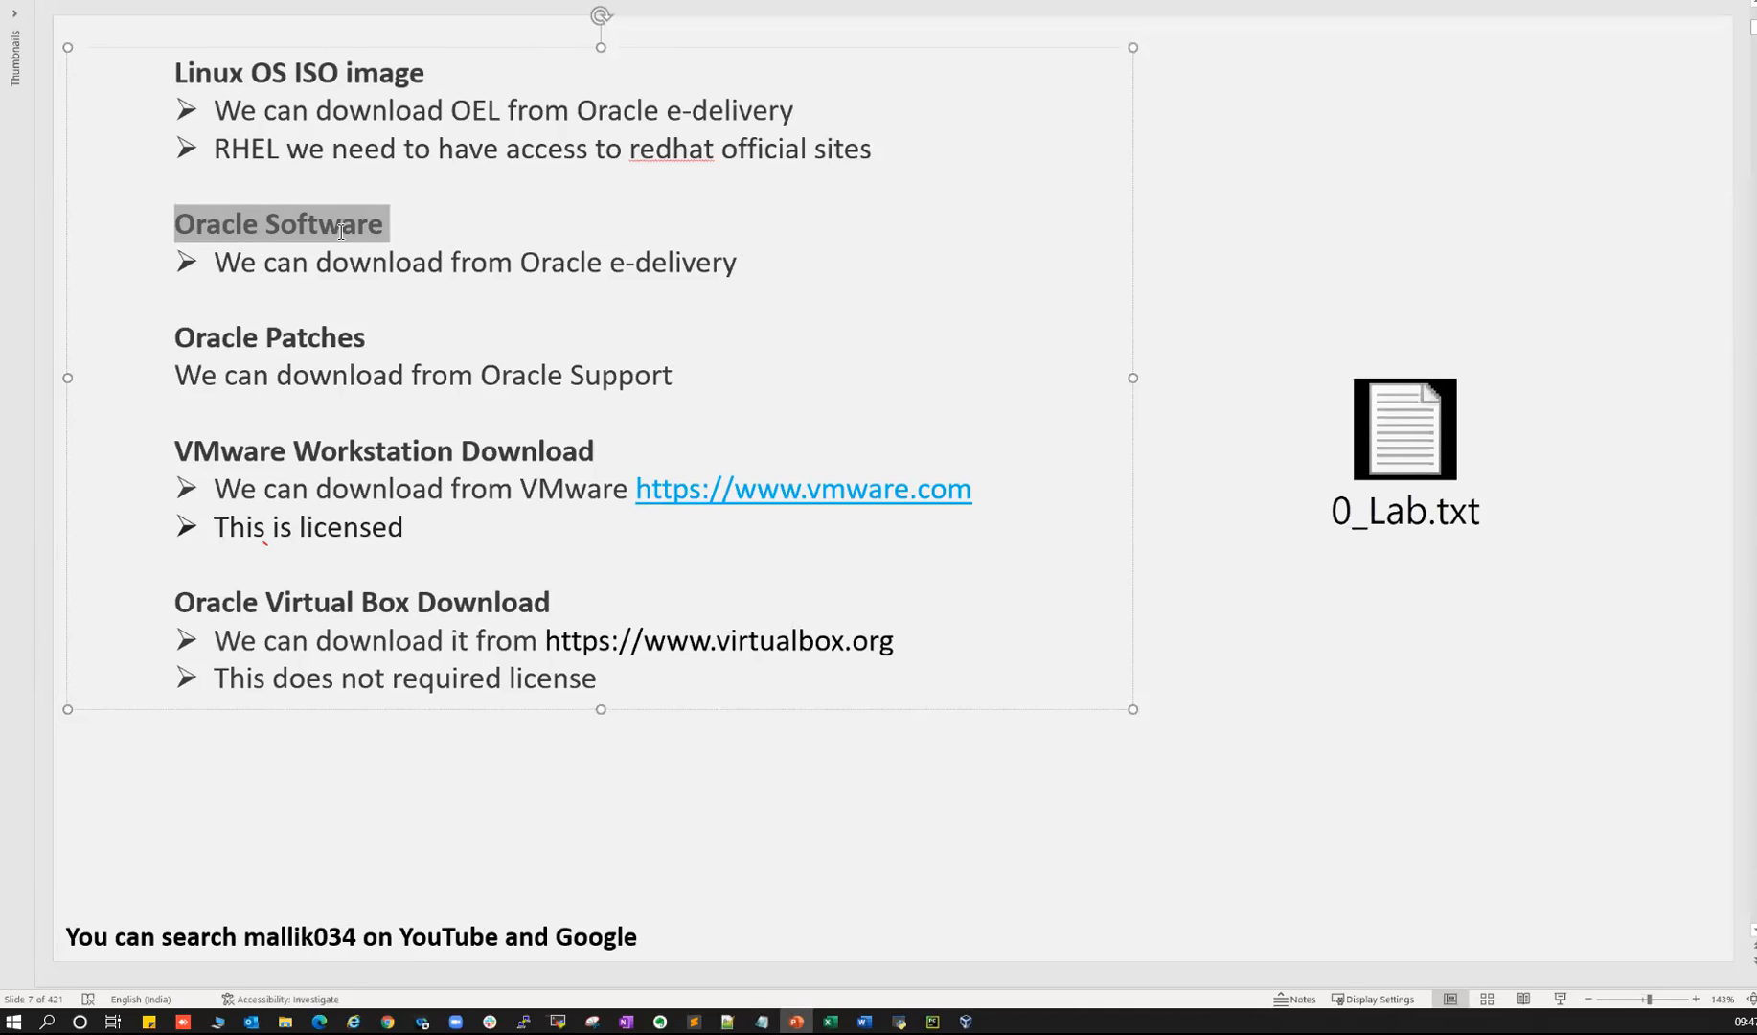
click(255, 272)
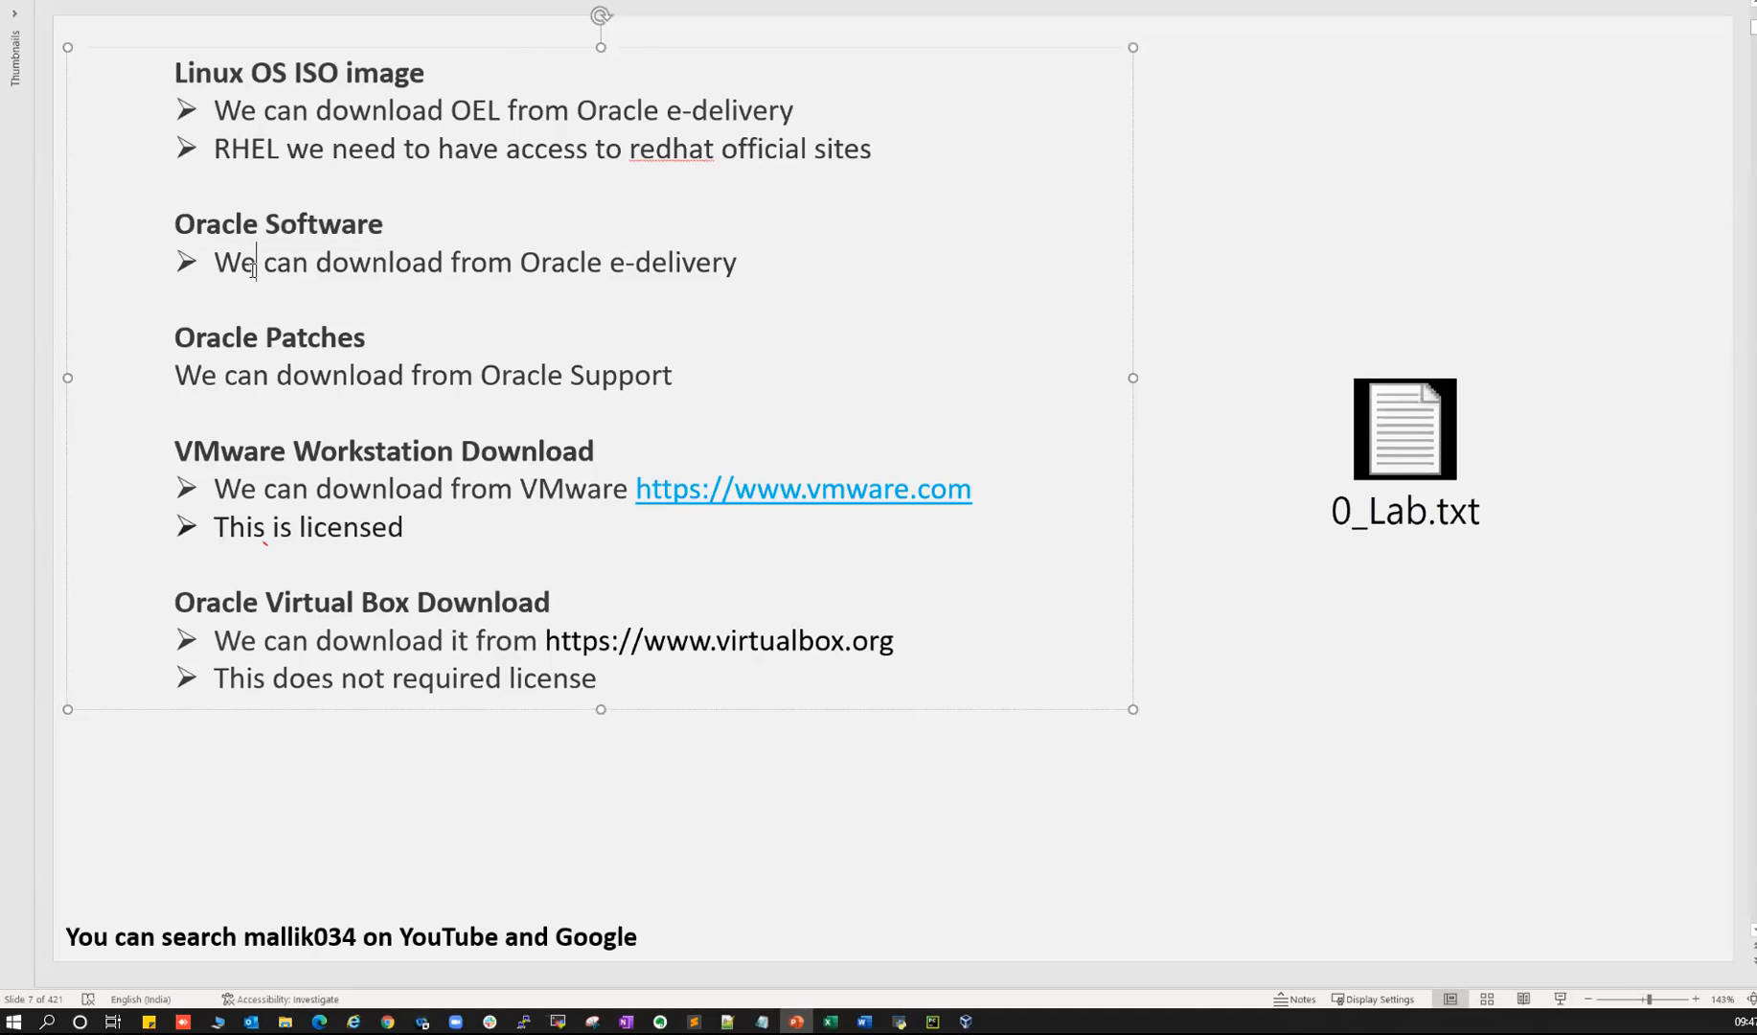
triple_click(225, 231)
drag(214, 263, 705, 267)
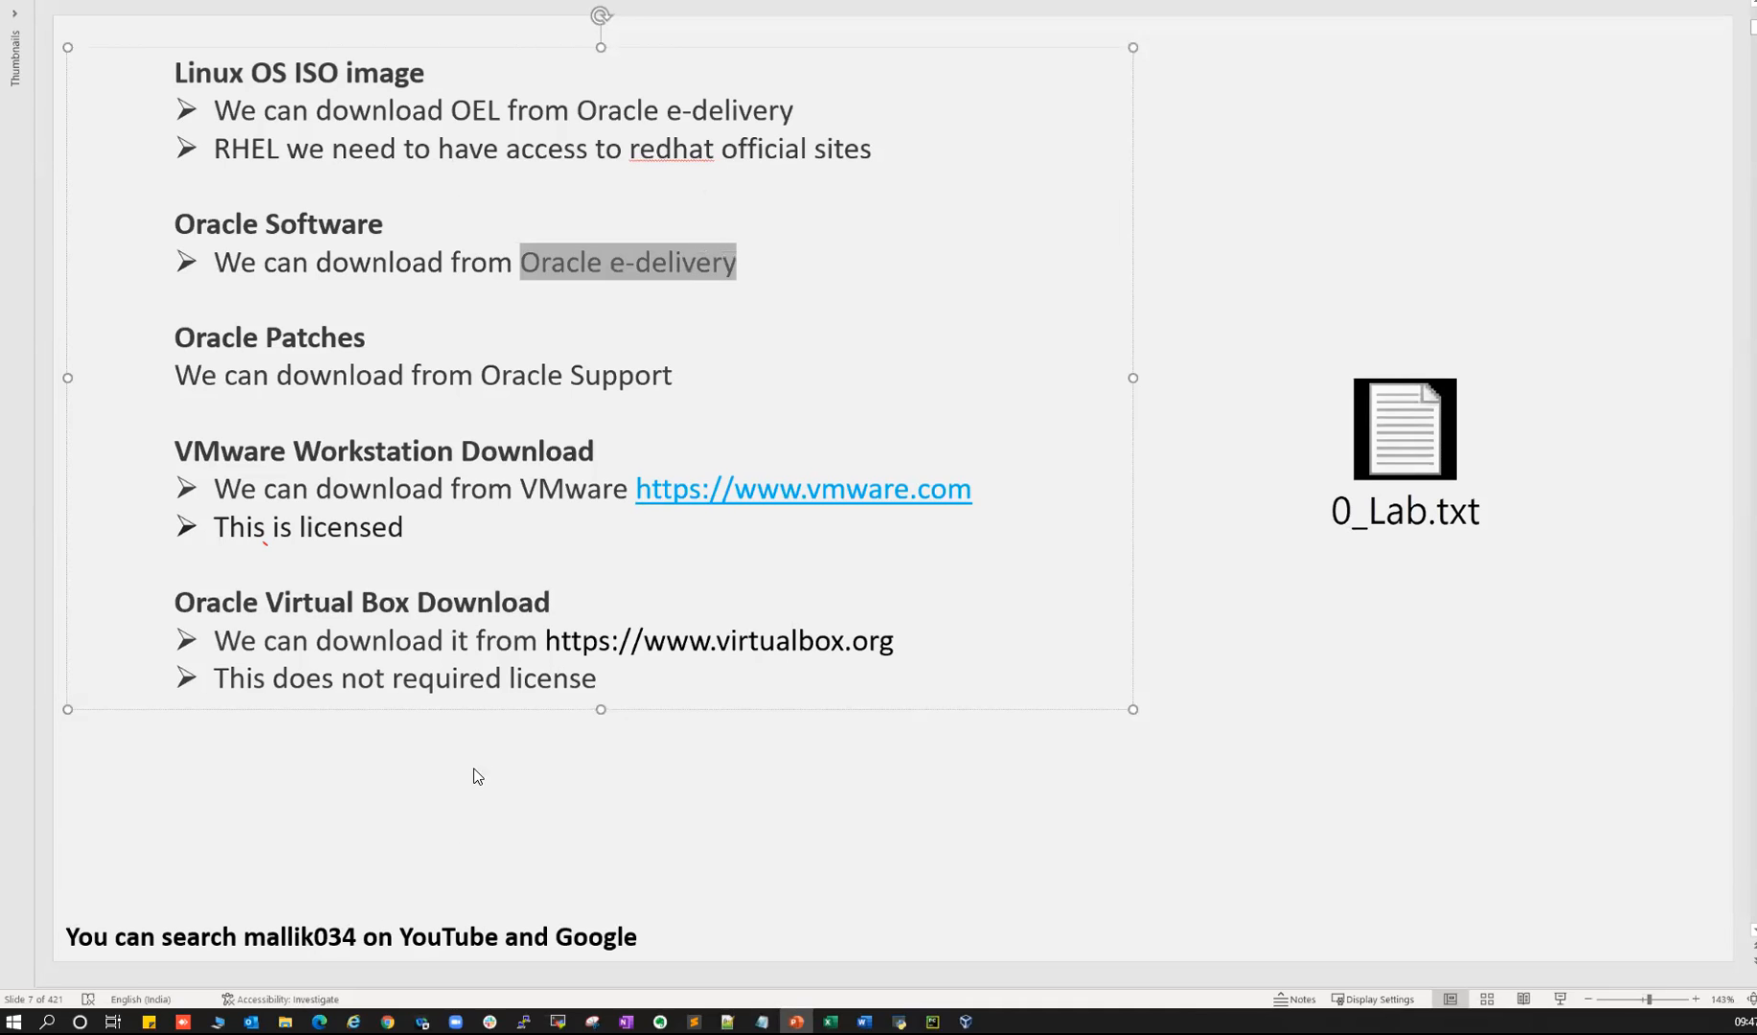
click(507, 939)
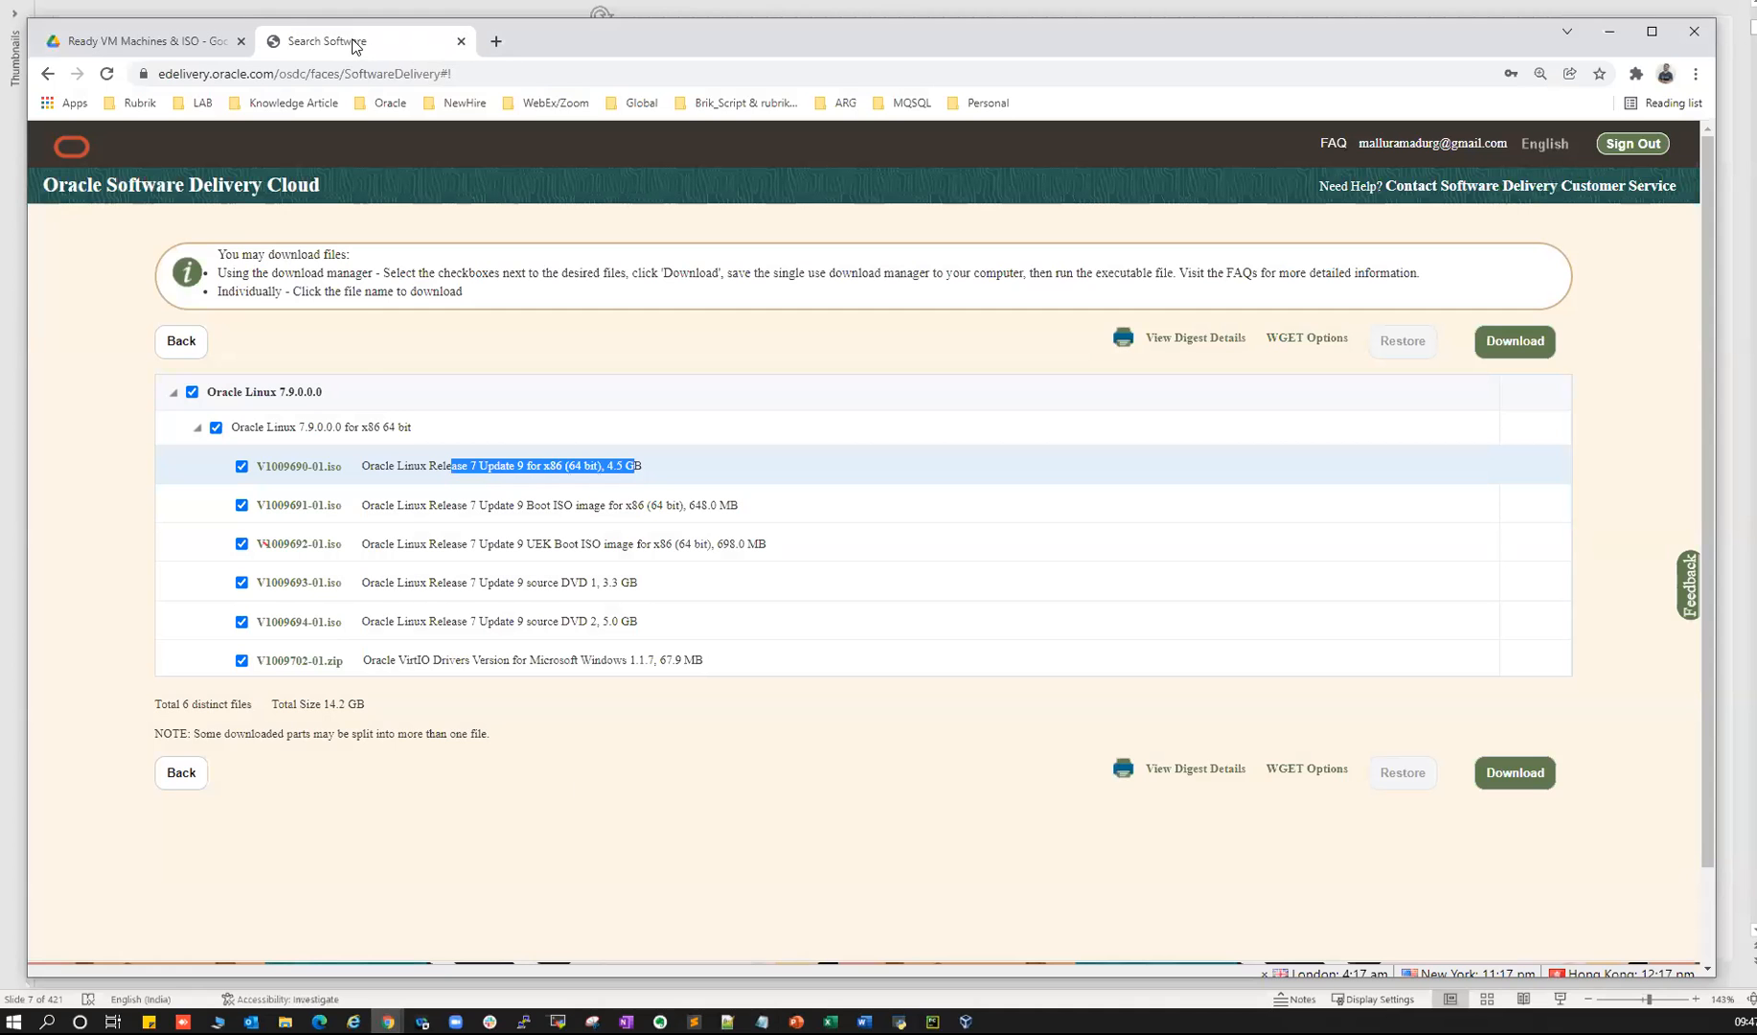
- Go back from the download list to the software search page
click(188, 770)
click(176, 842)
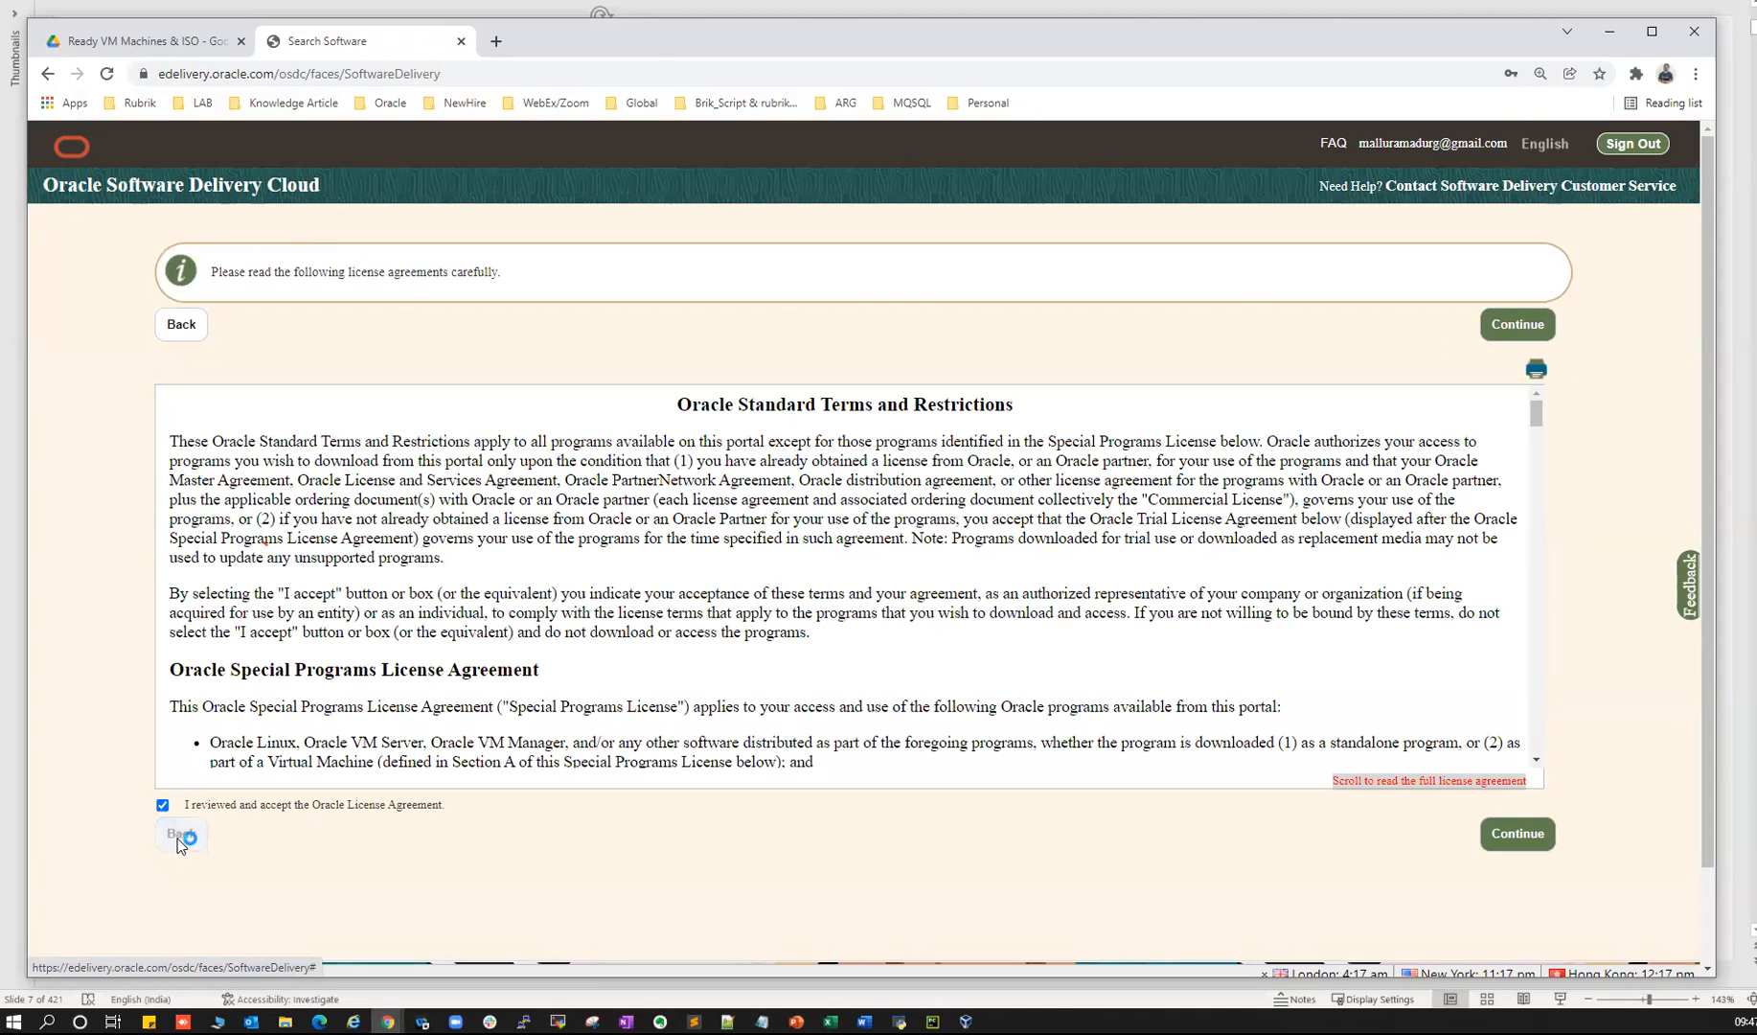
click(181, 487)
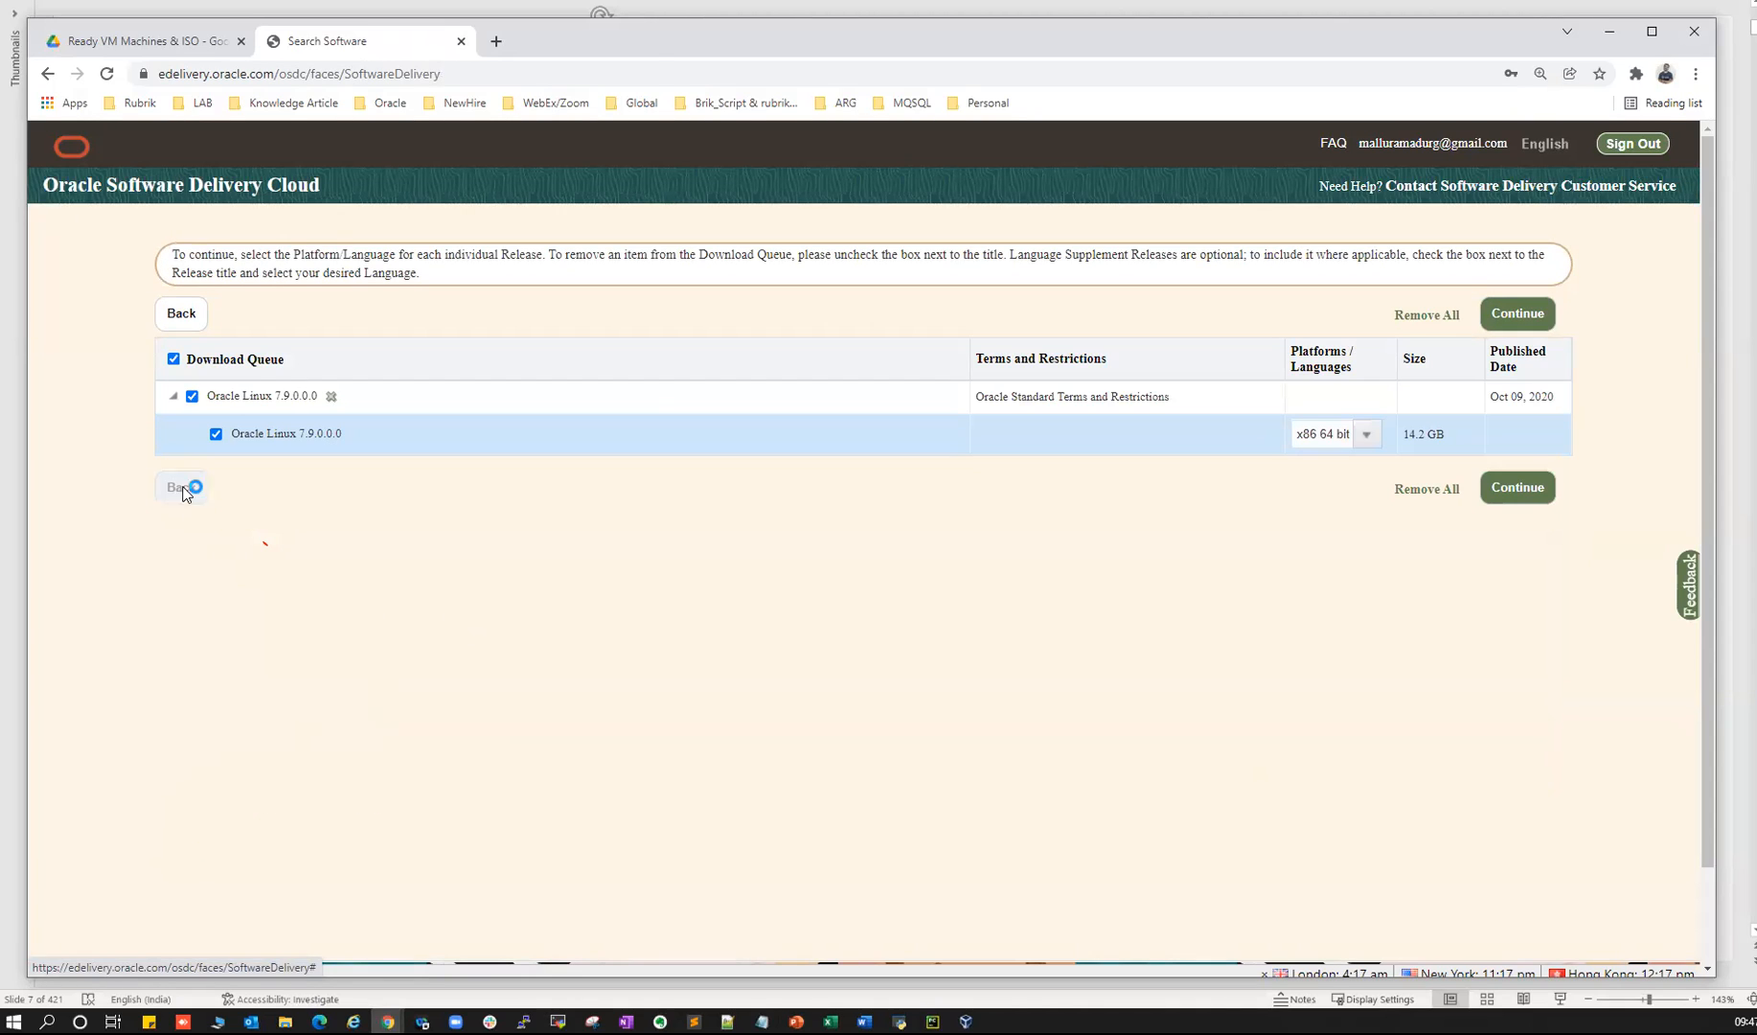
- Replace 'Oracle Linux' with 'Oracle Database' and search, browsing the 352 results
drag(292, 424, 374, 423)
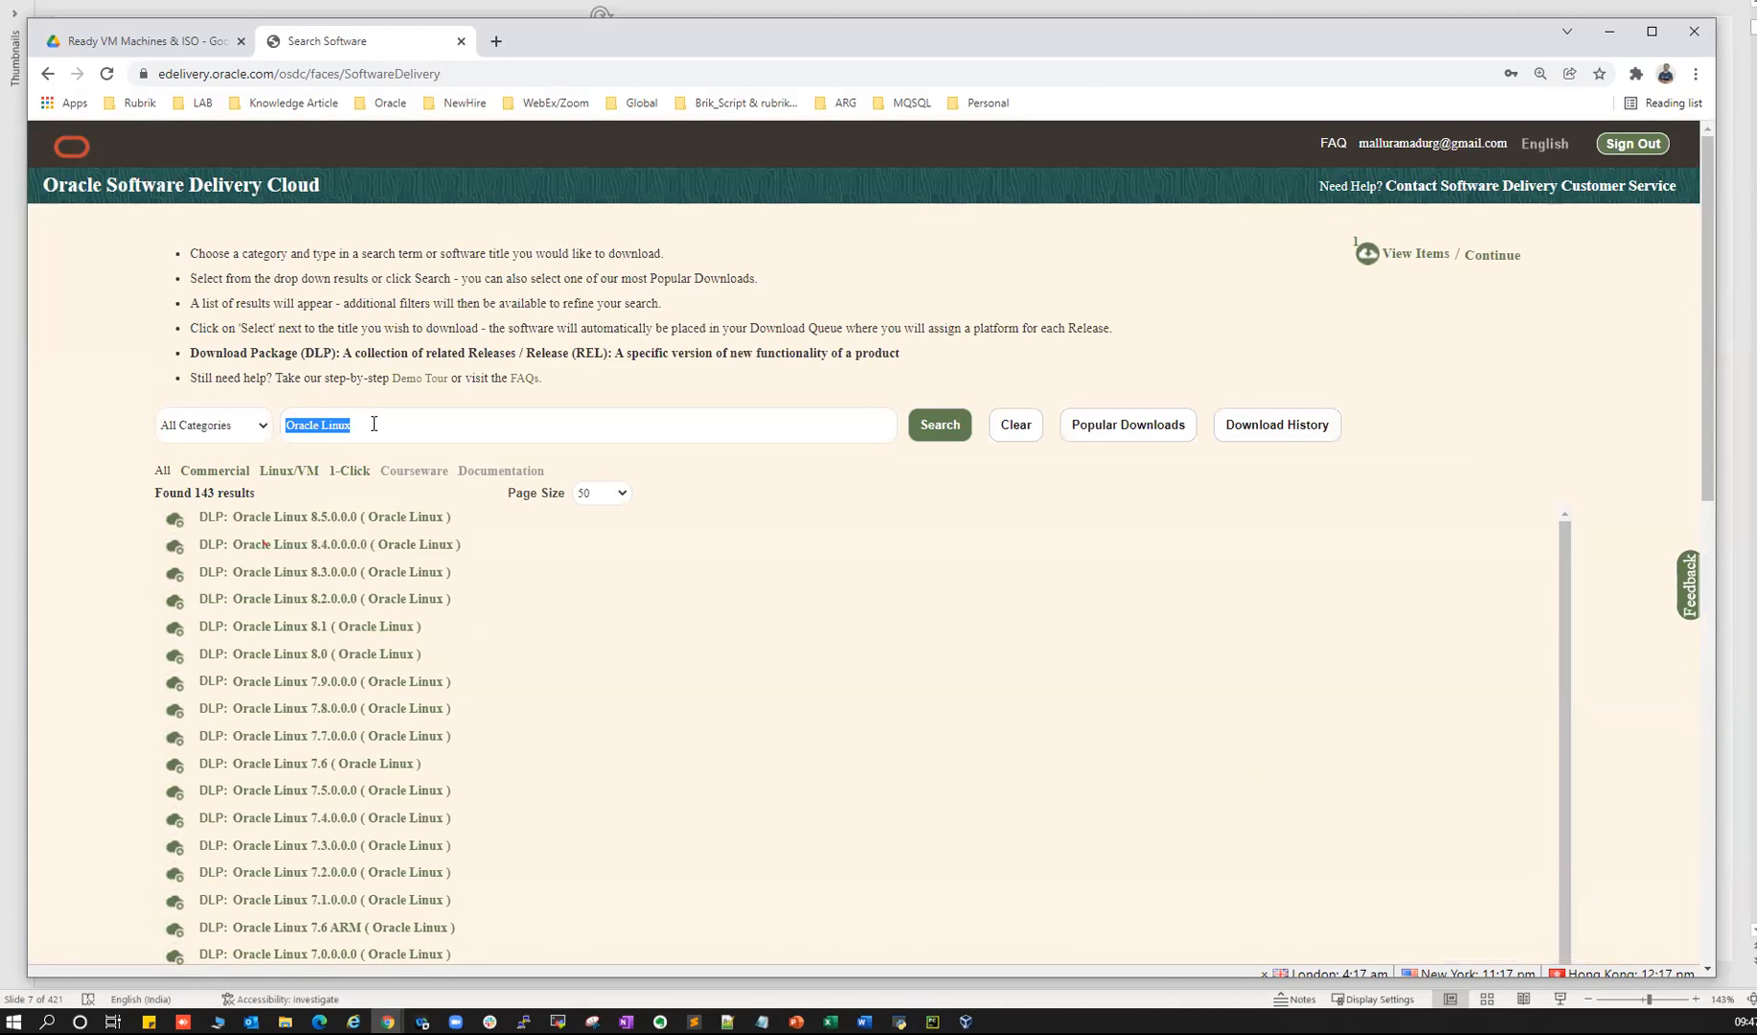
text(o)
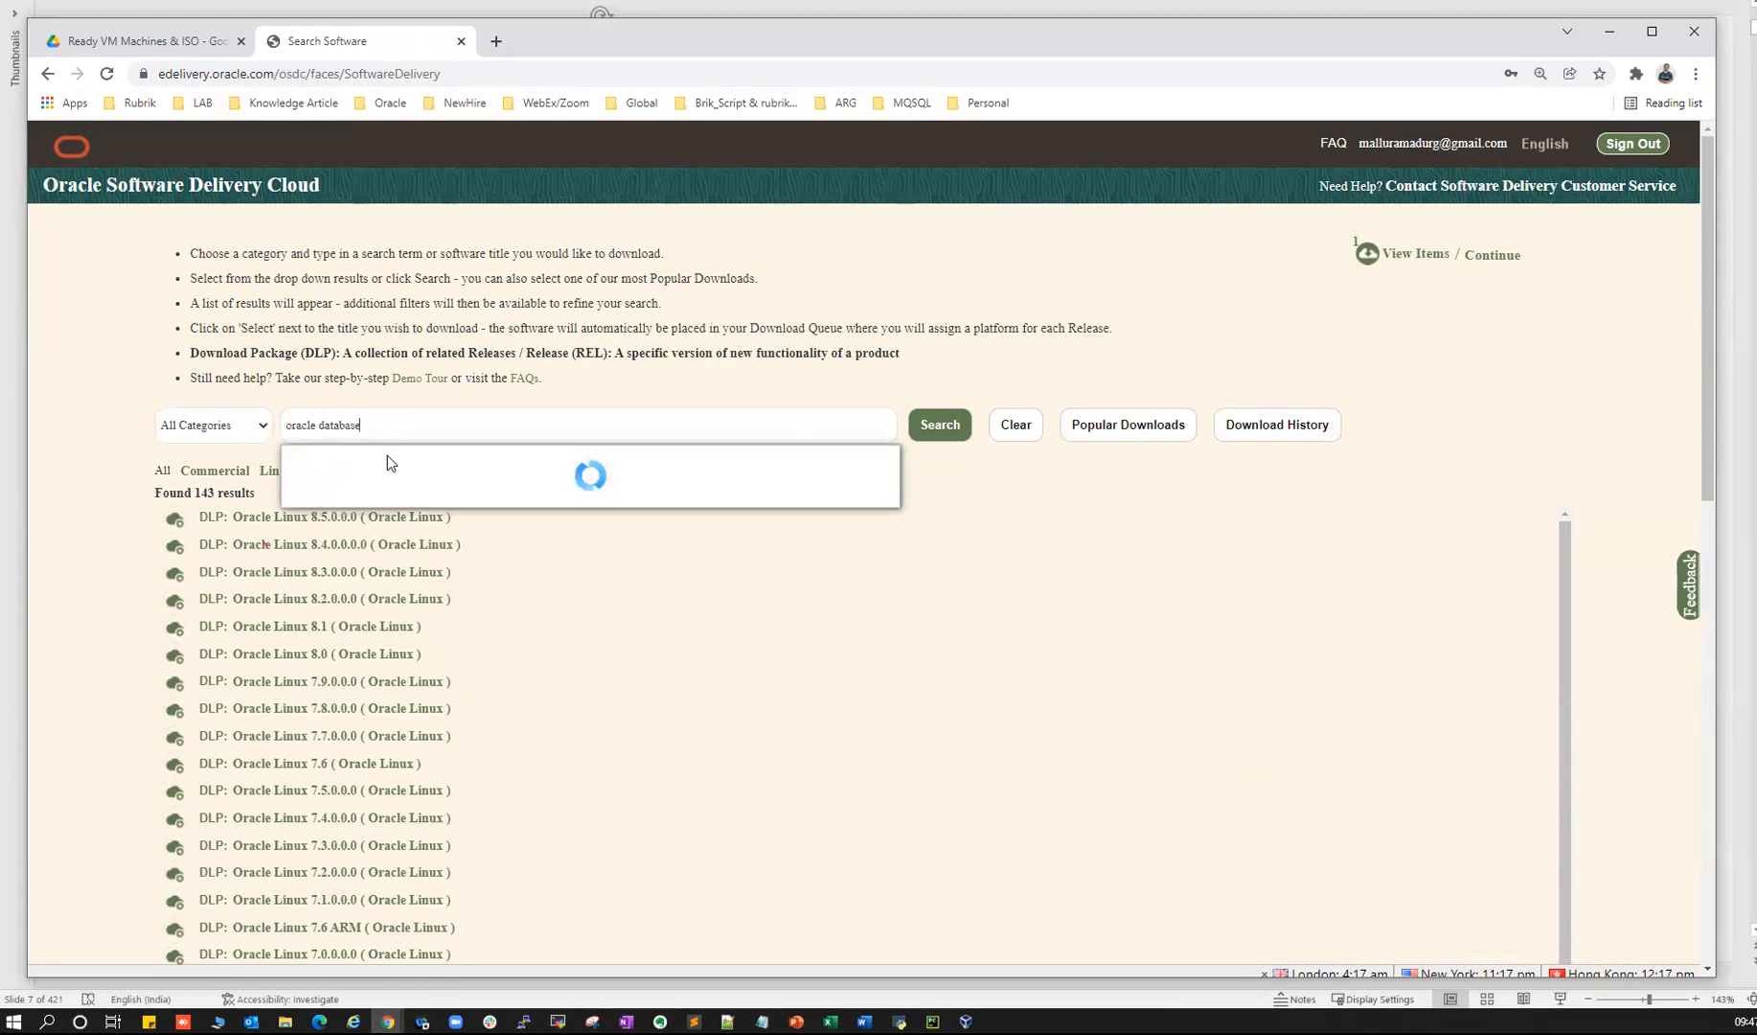
click(332, 458)
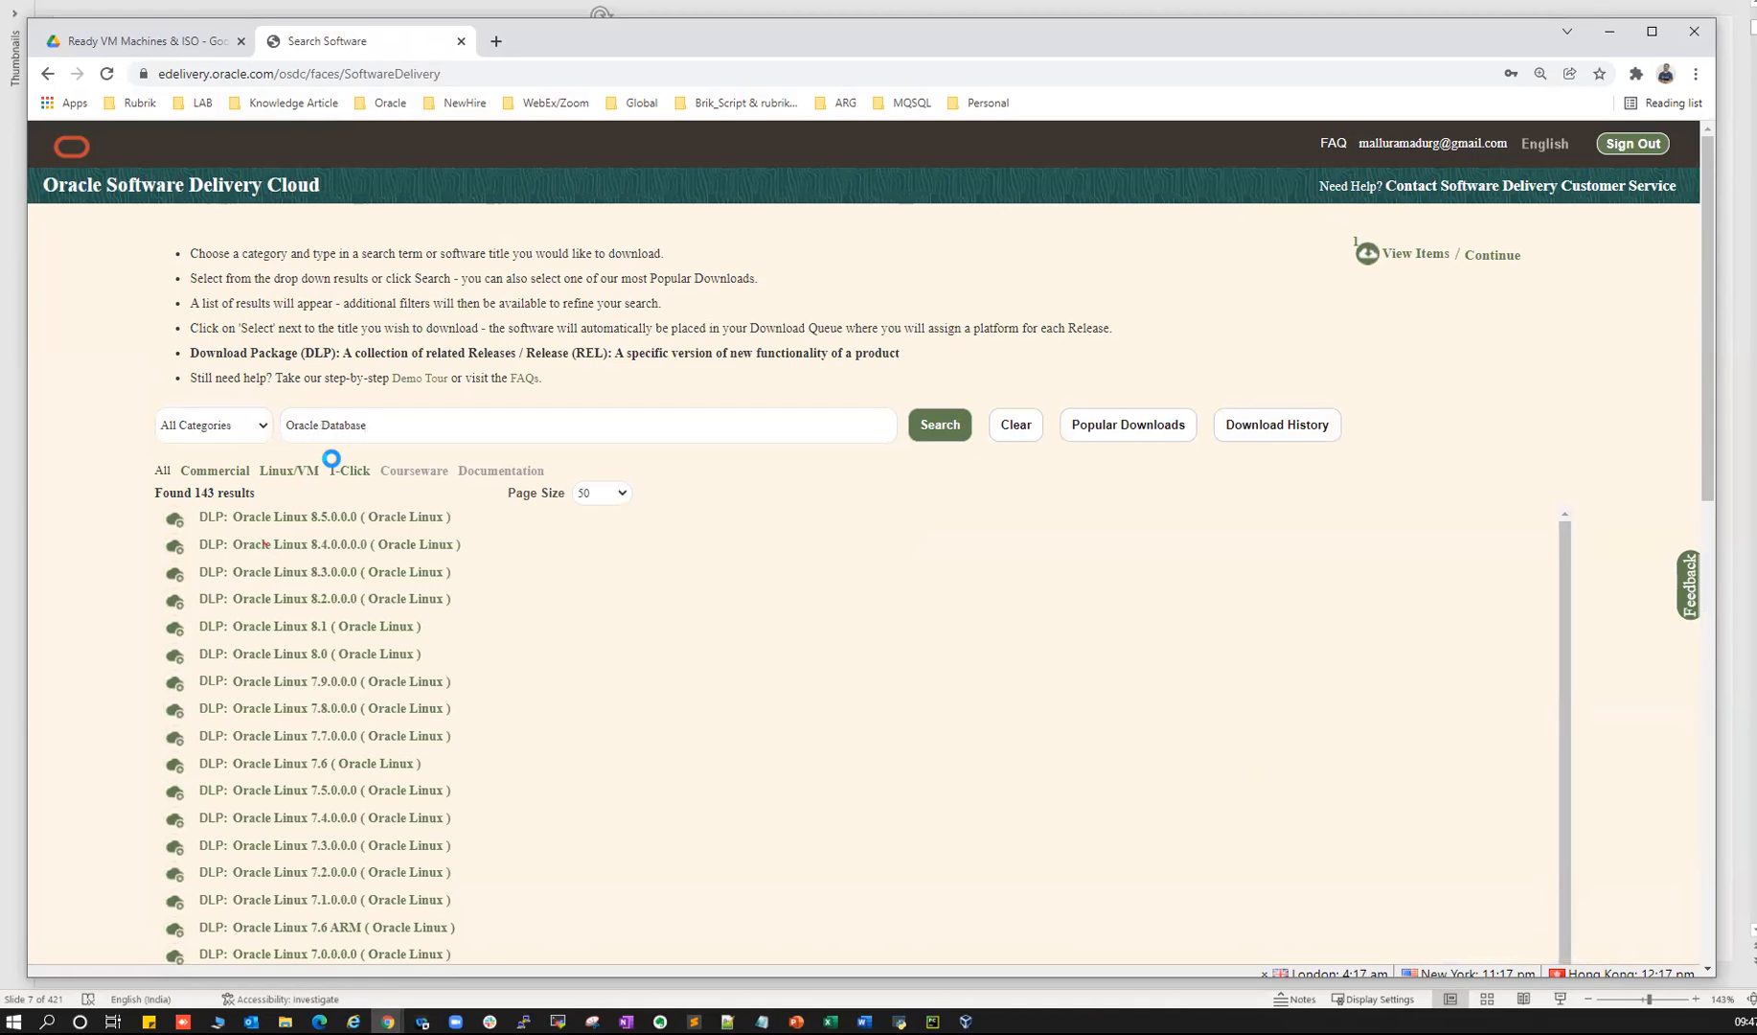
click(933, 427)
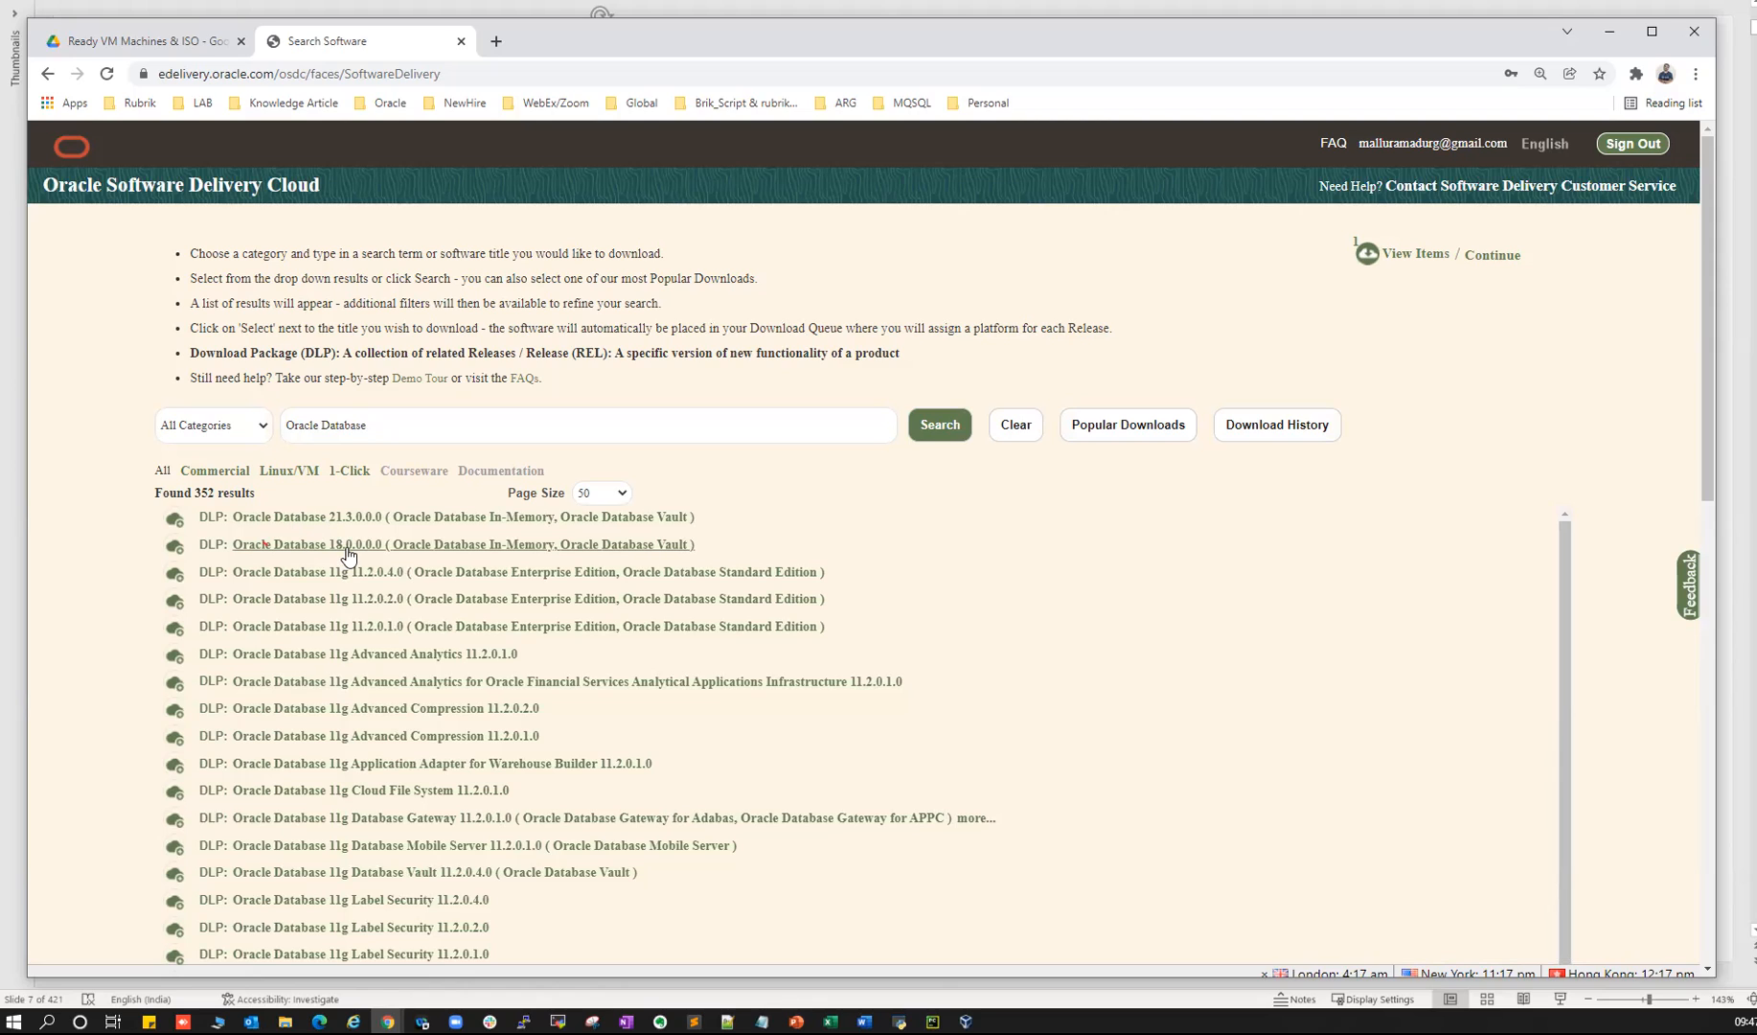
scroll(343, 733, down, 2)
scroll(345, 736, down, 10)
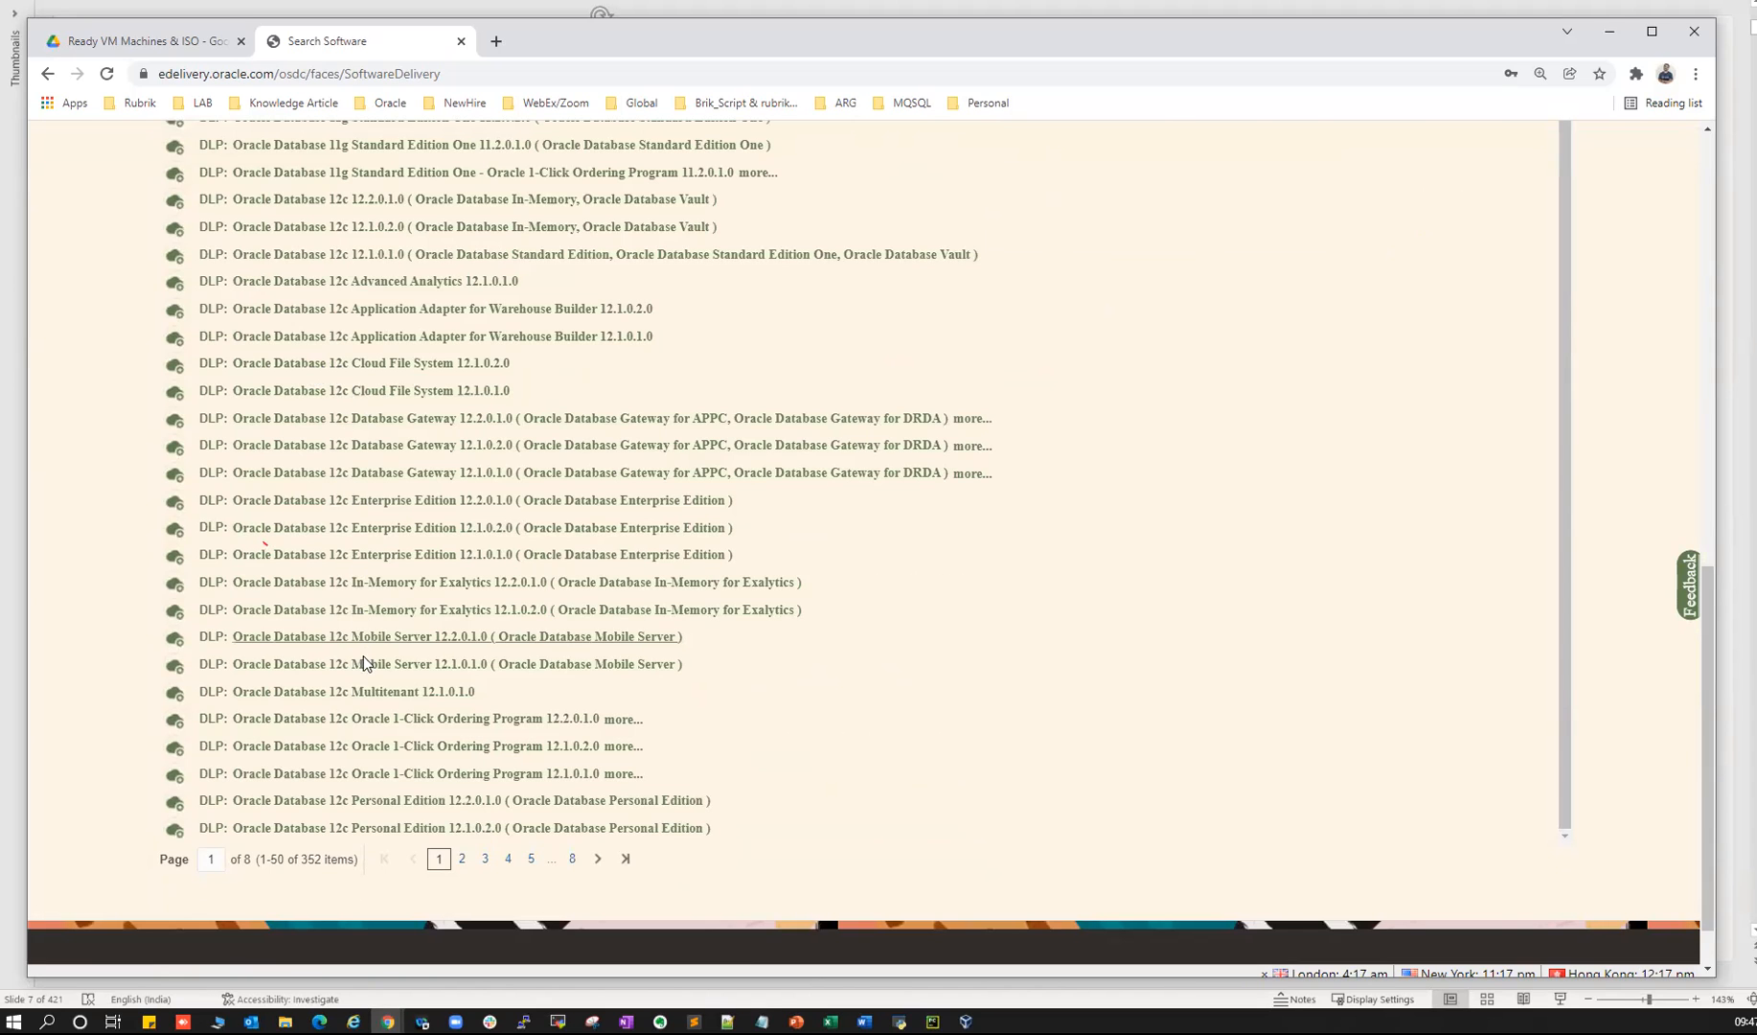
scroll(373, 659, down, 1)
scroll(388, 686, up, 3)
scroll(383, 594, up, 10)
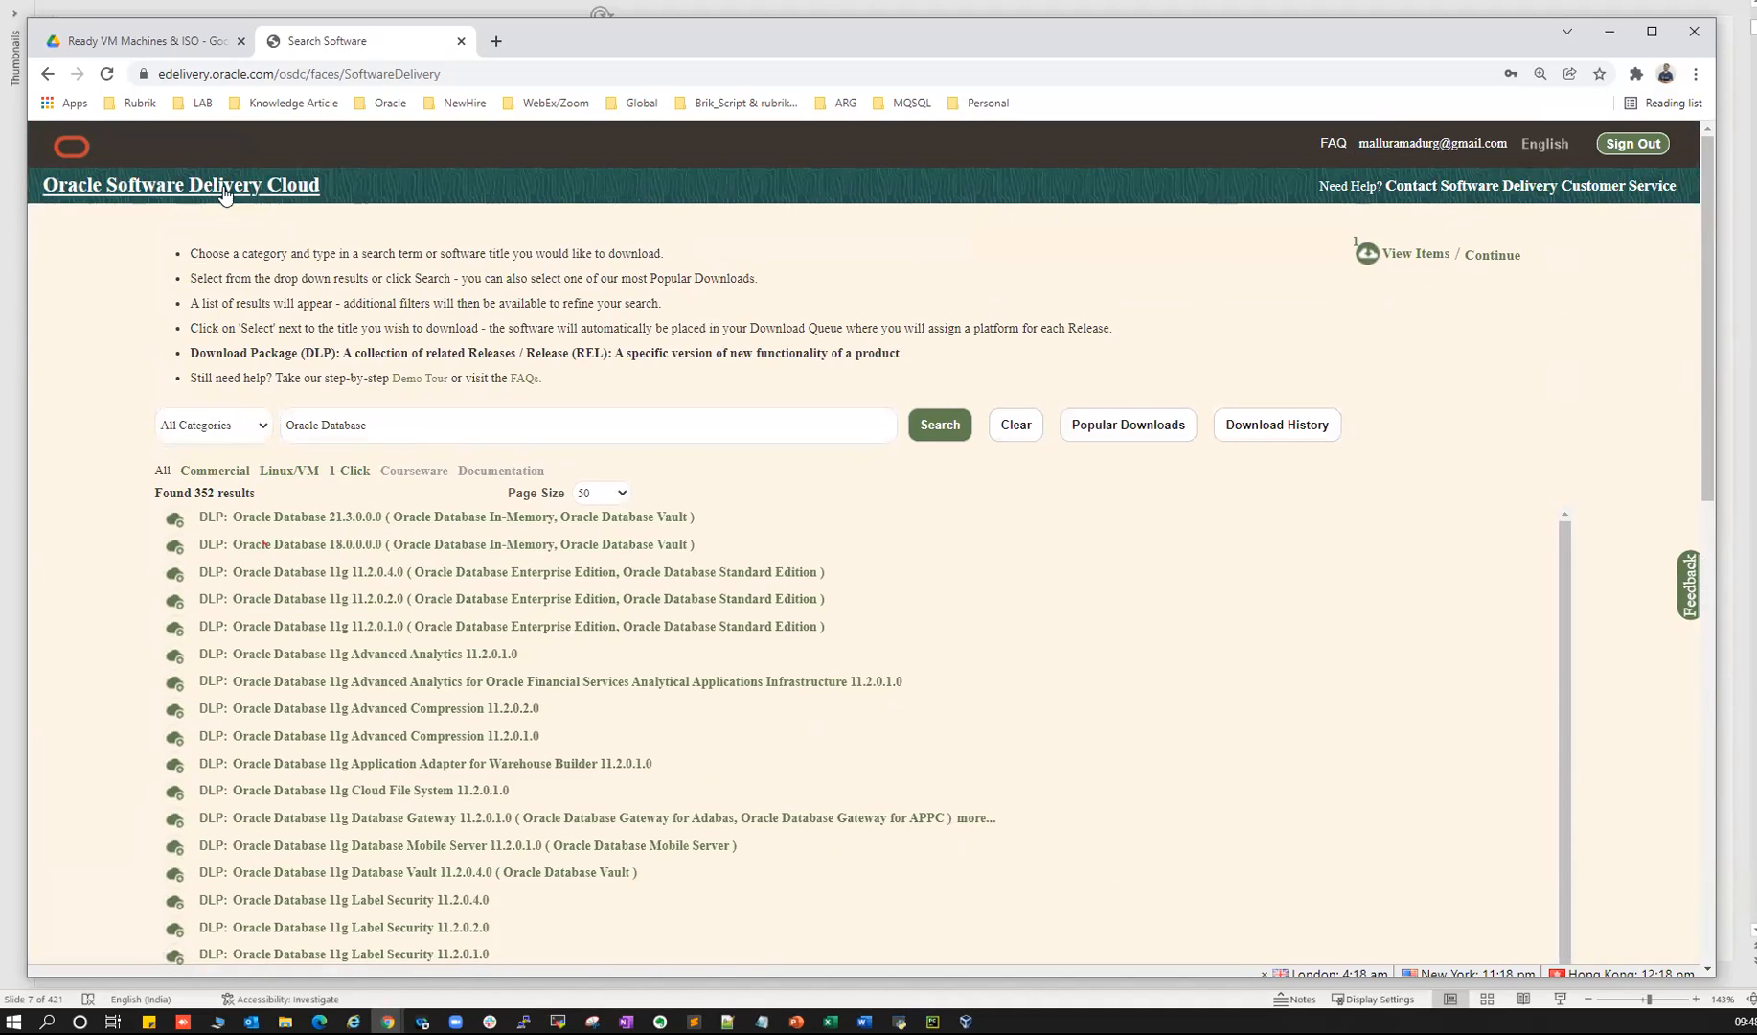
- Narrow the search to Oracle Database 19c and queue DLP 19.3.0.0.0
click(441, 425)
text(19c)
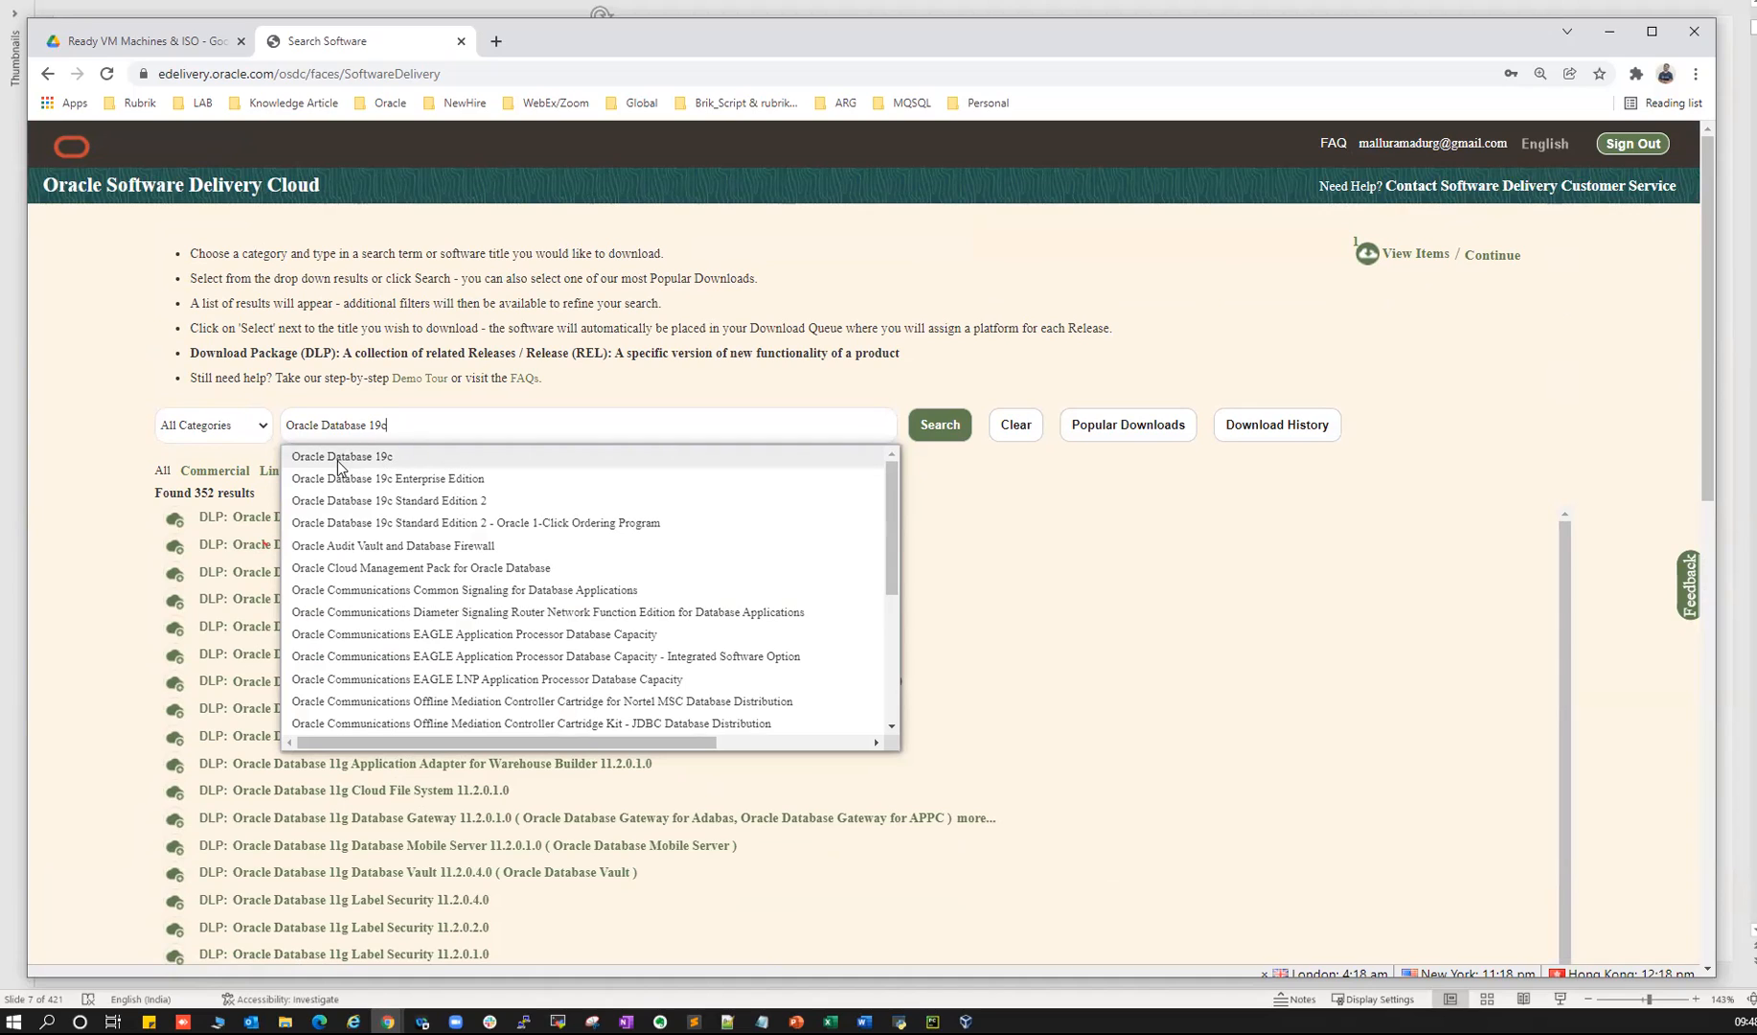
click(373, 459)
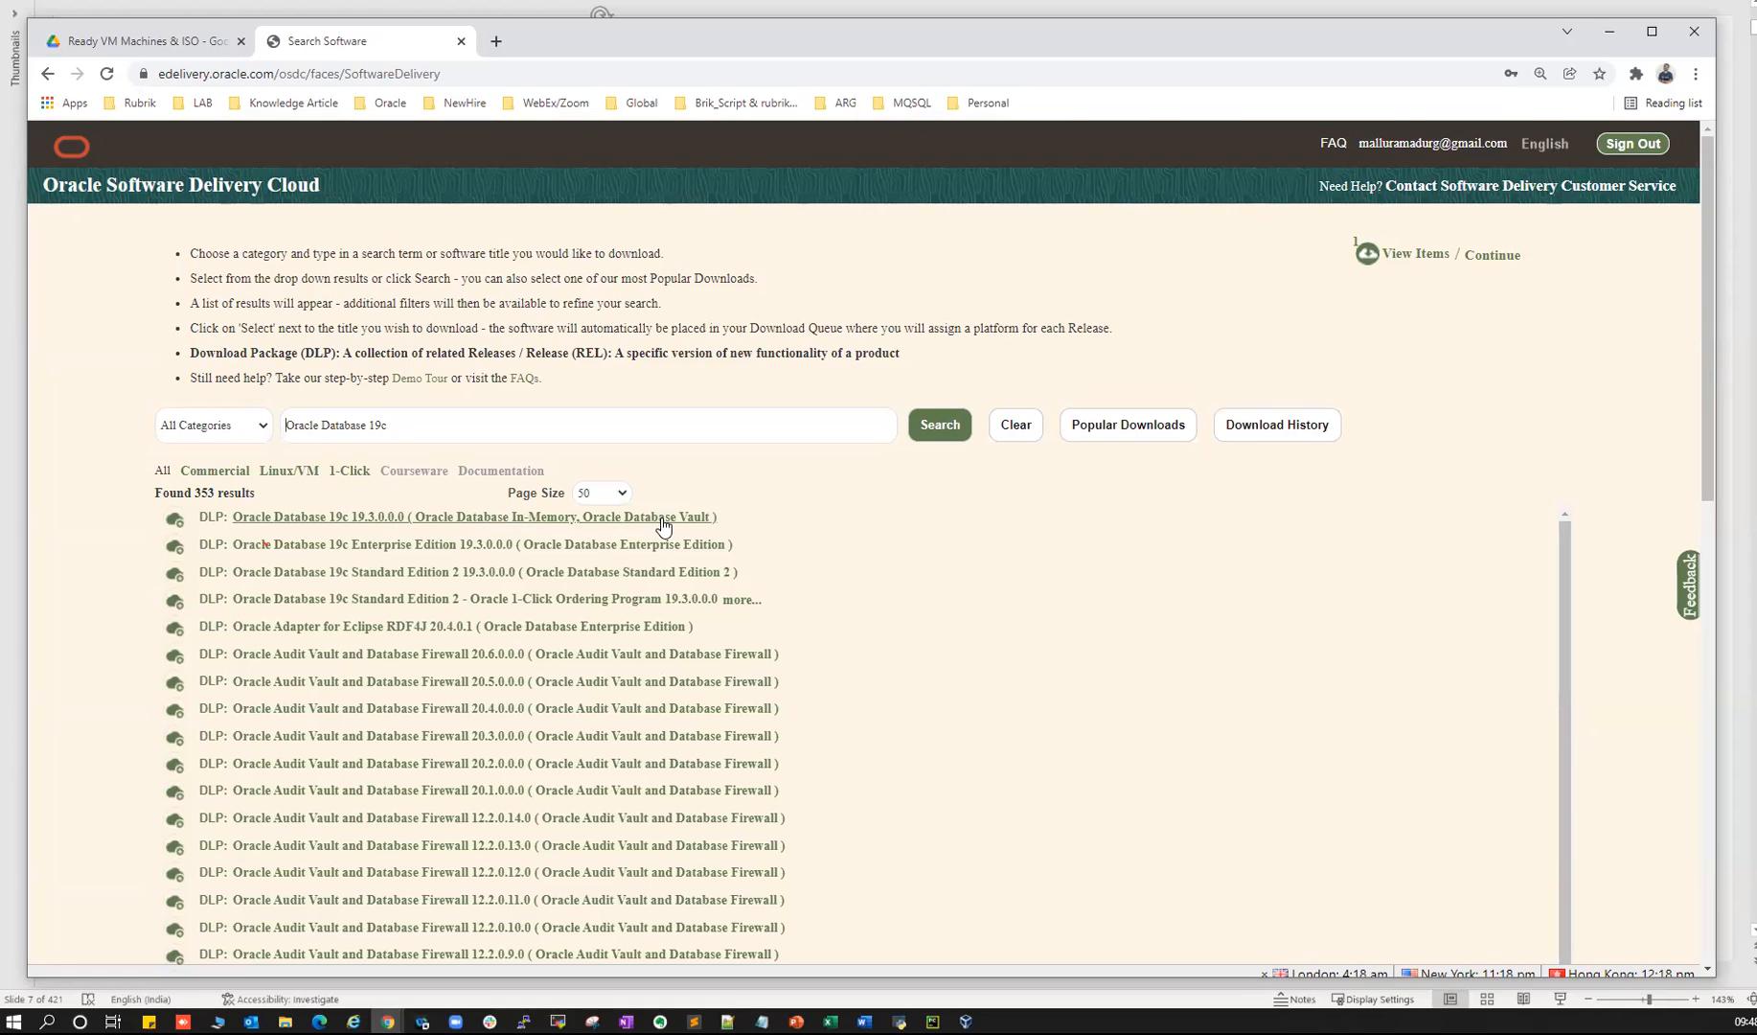
click(359, 517)
scroll(1359, 254, down, 4)
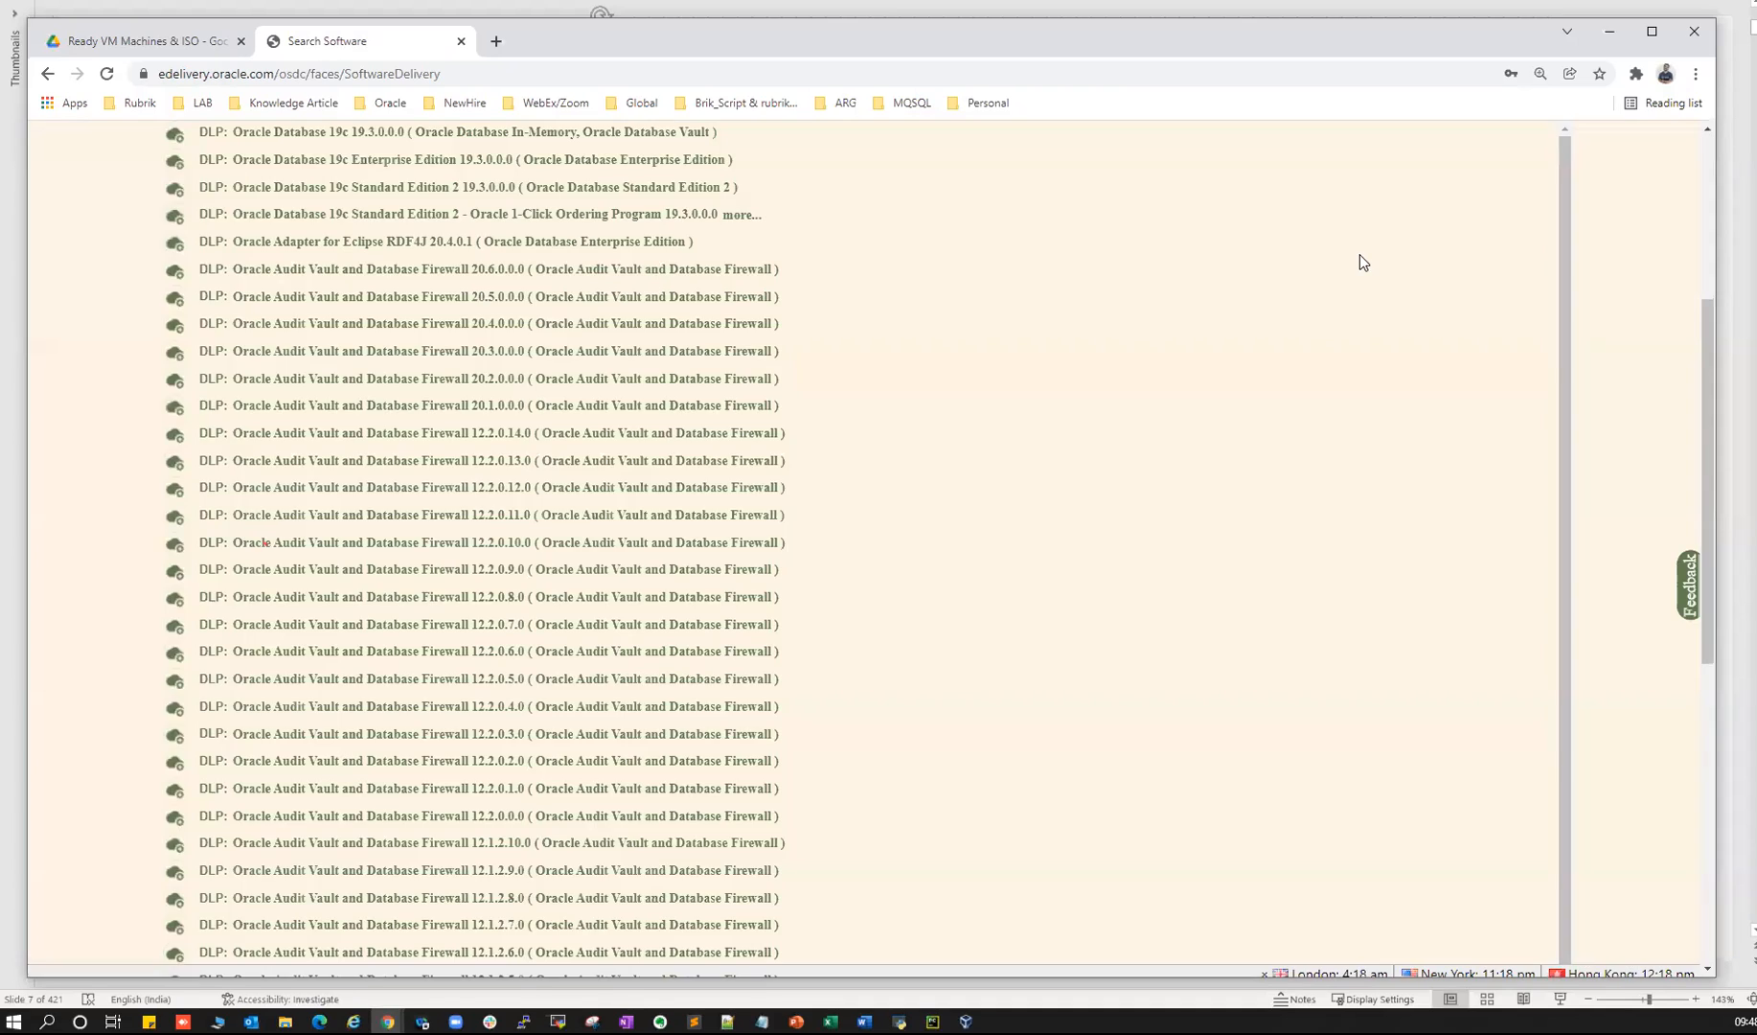
scroll(1377, 286, up, 4)
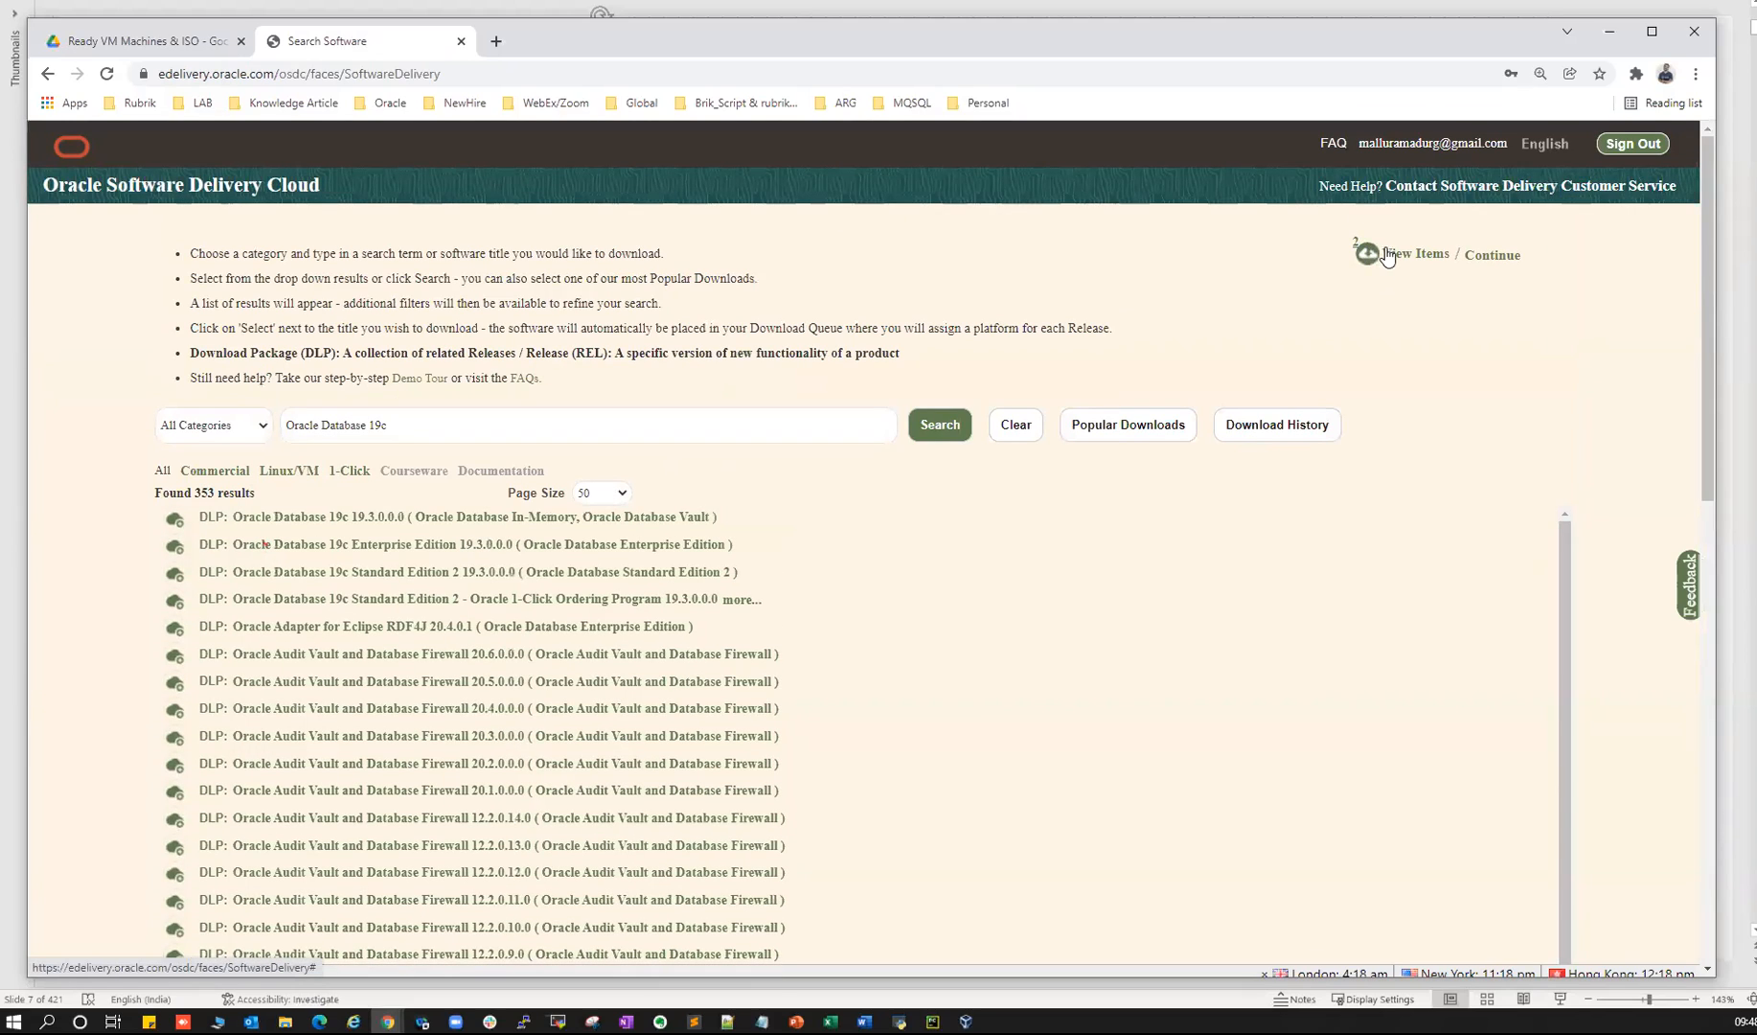
- View the queued items, point out Database 19c, and continue to the queue page
click(1417, 256)
drag(1140, 336, 1265, 303)
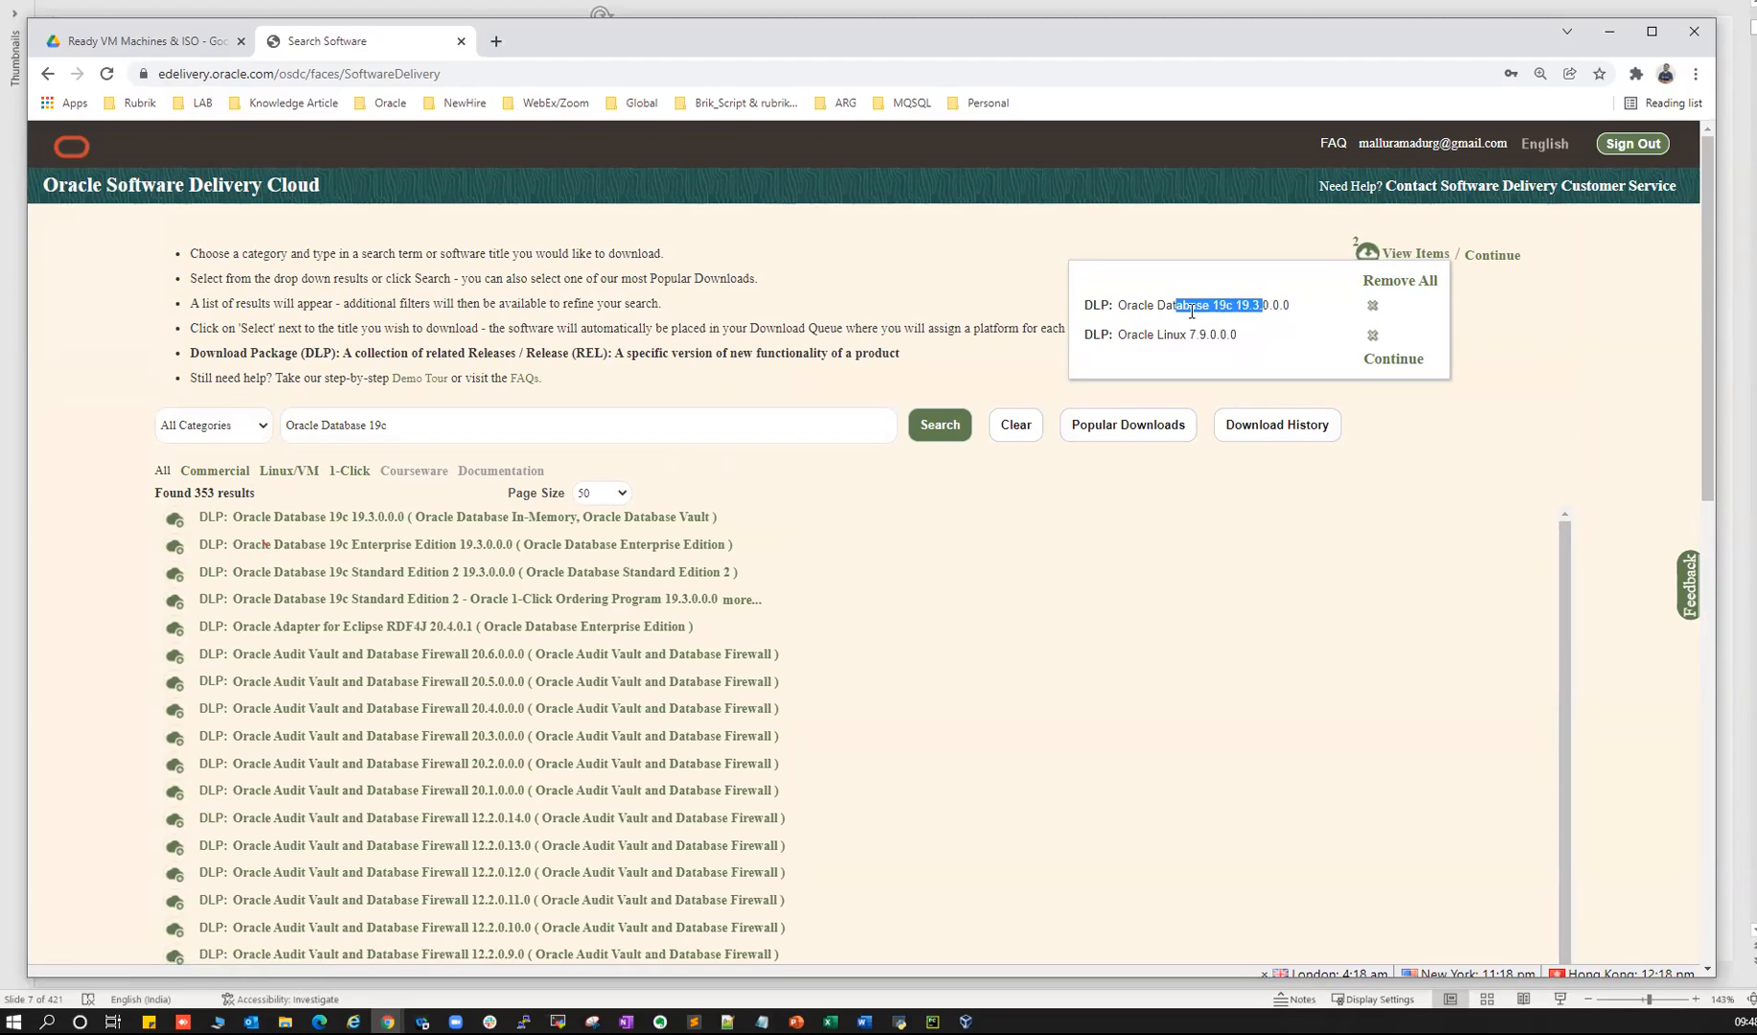
click(1488, 255)
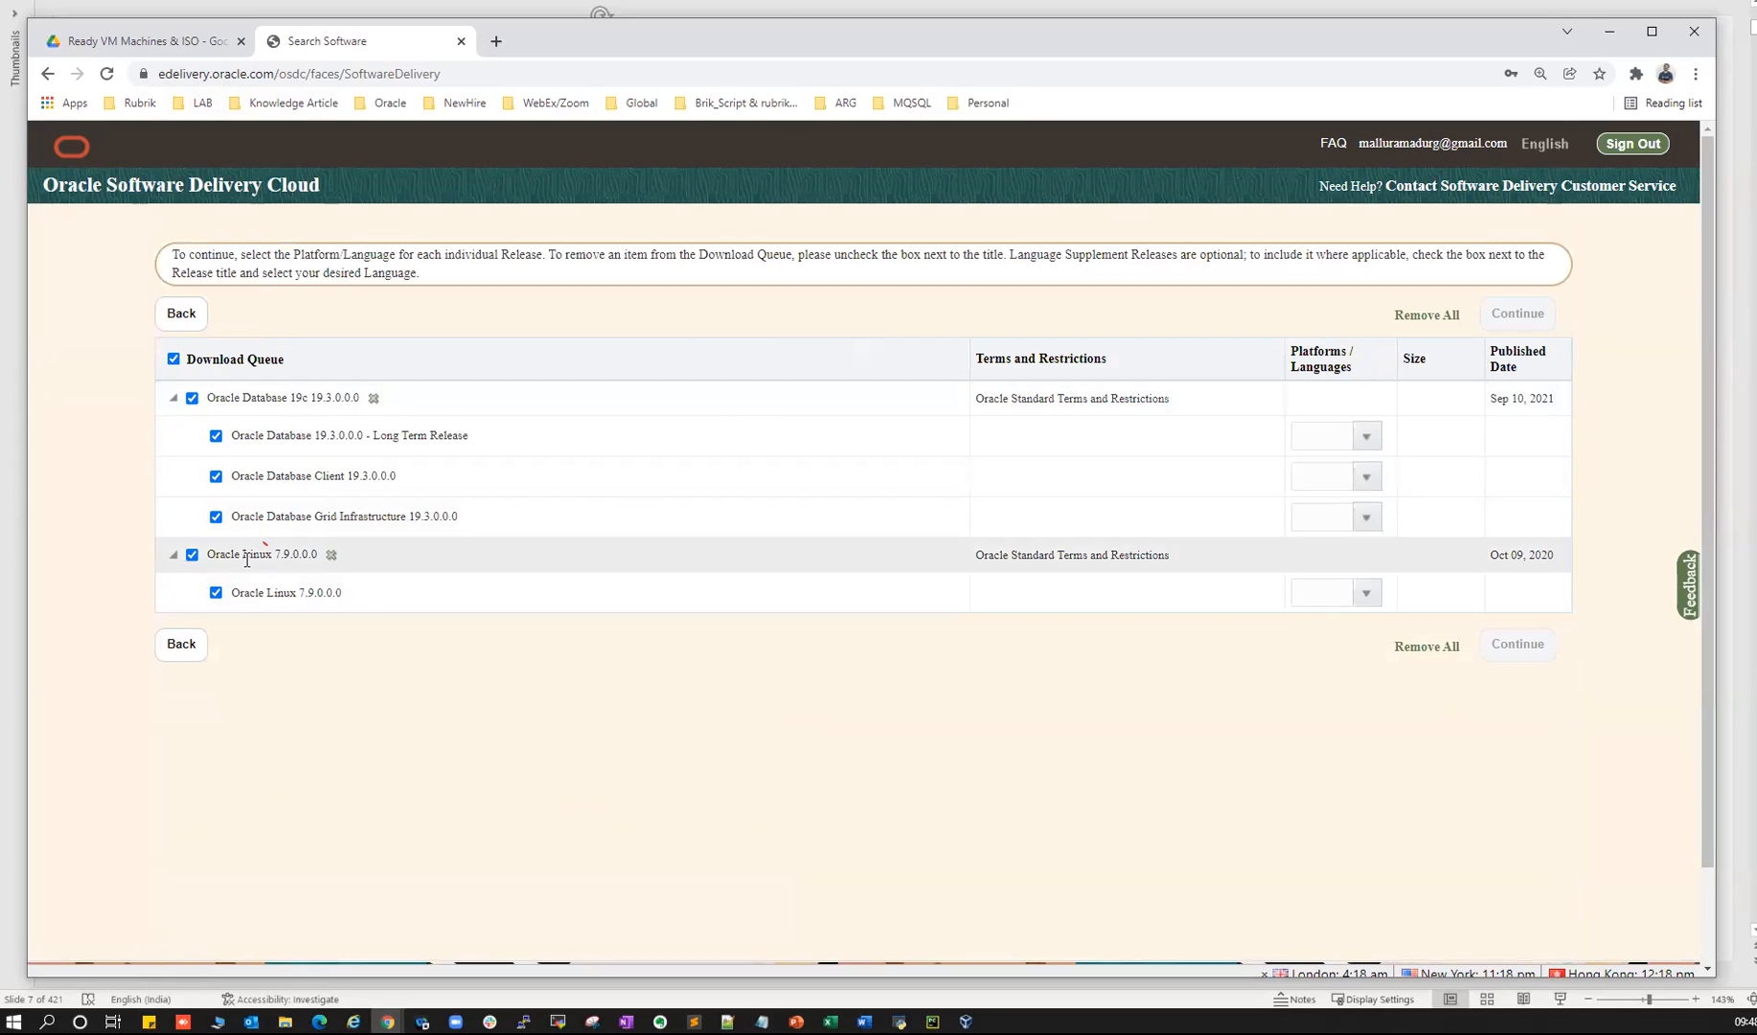
- Uncheck Oracle Linux 7.9.0.0.0 and point out the Database and Grid Infrastructure 19.3.0.0.0 releases
click(191, 553)
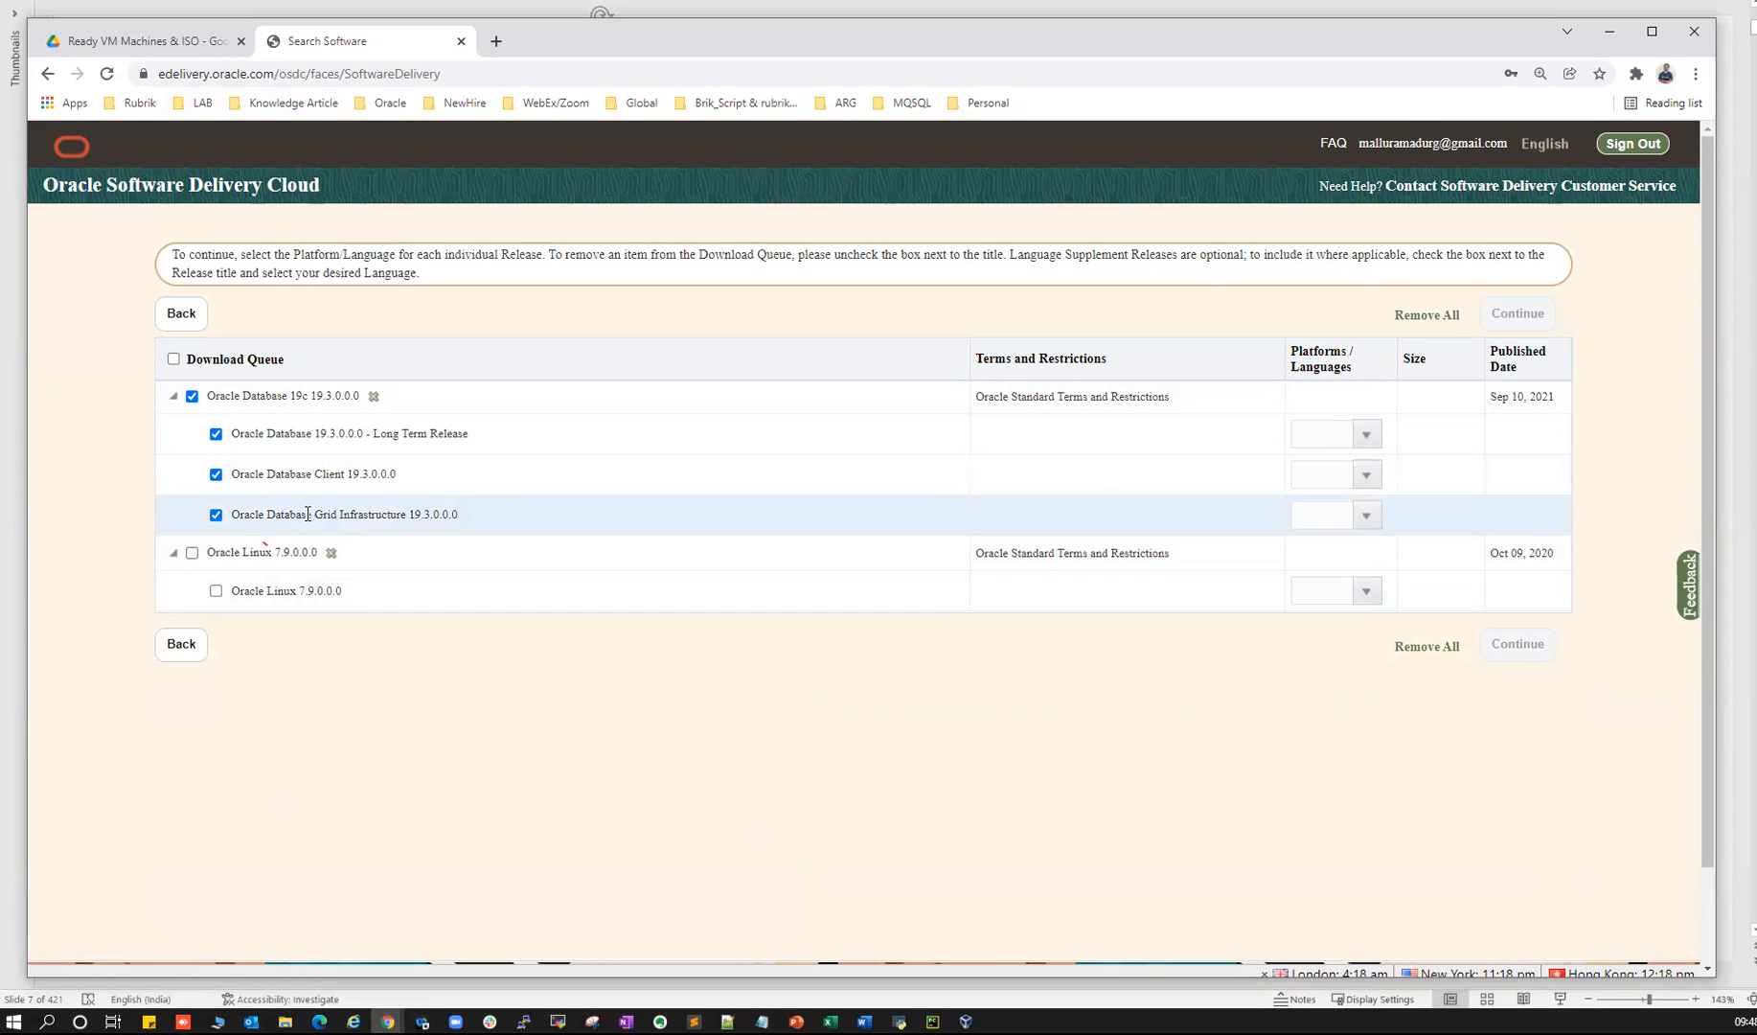
drag(296, 515, 445, 515)
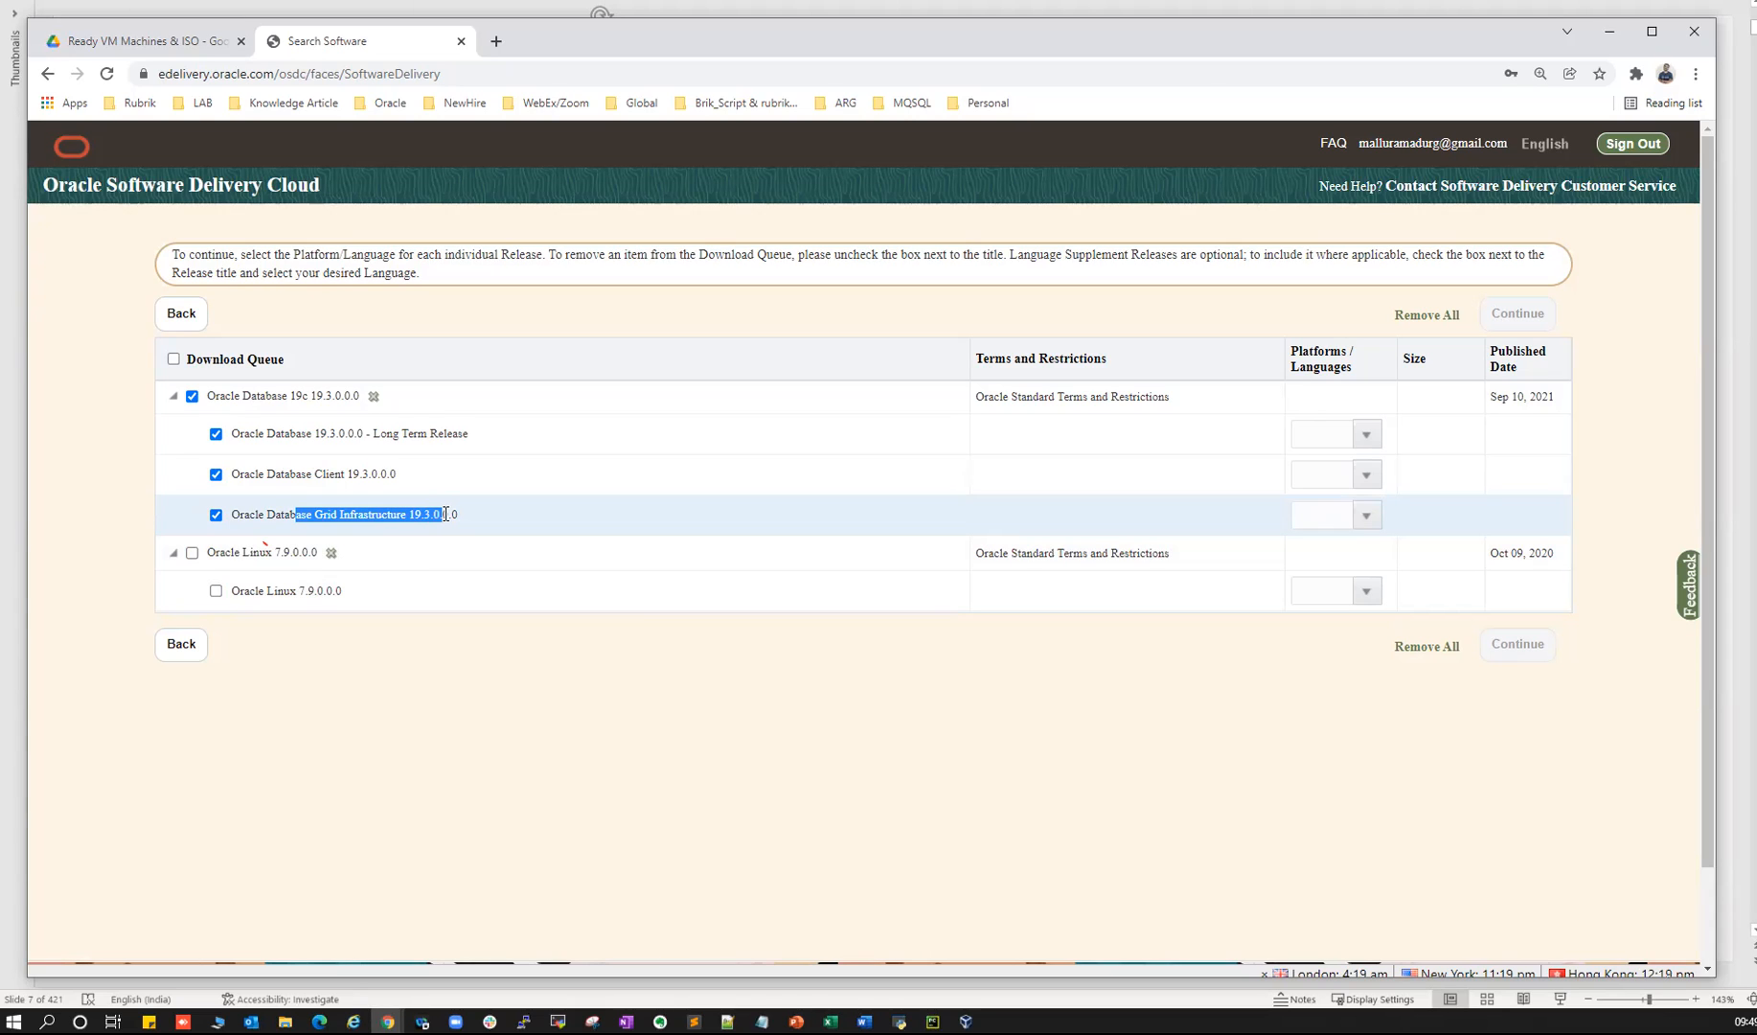
drag(296, 434, 379, 434)
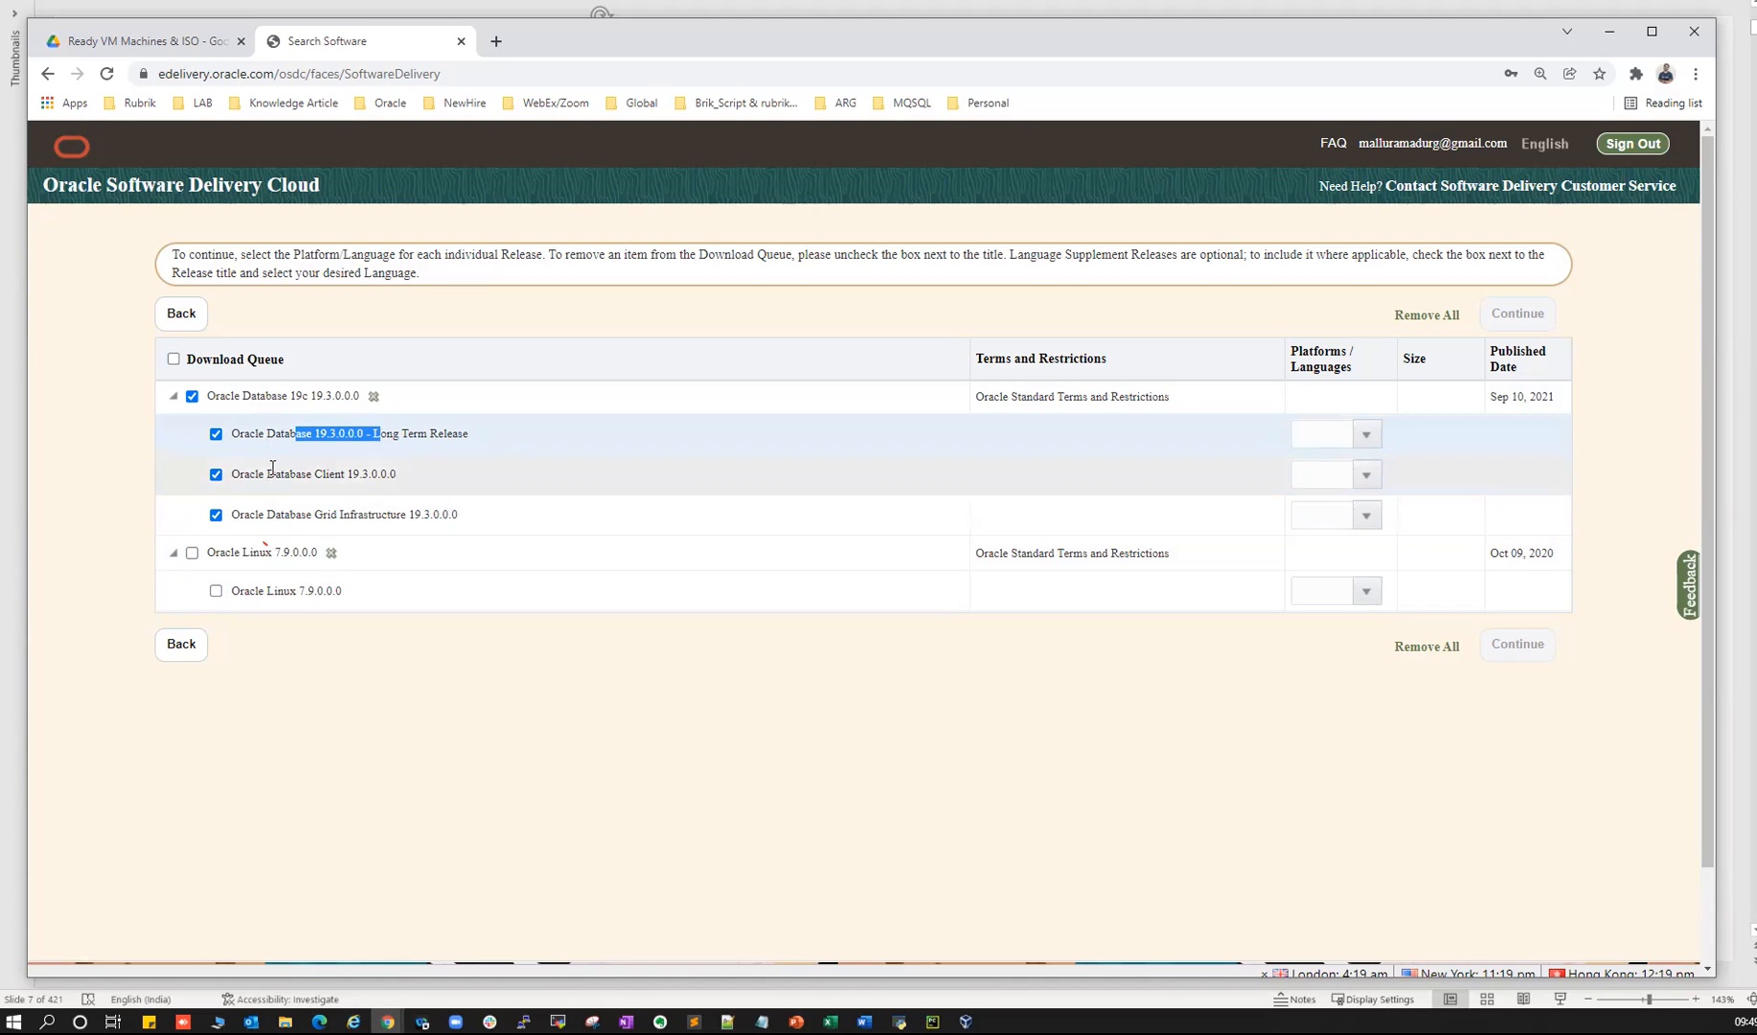
drag(287, 429, 354, 433)
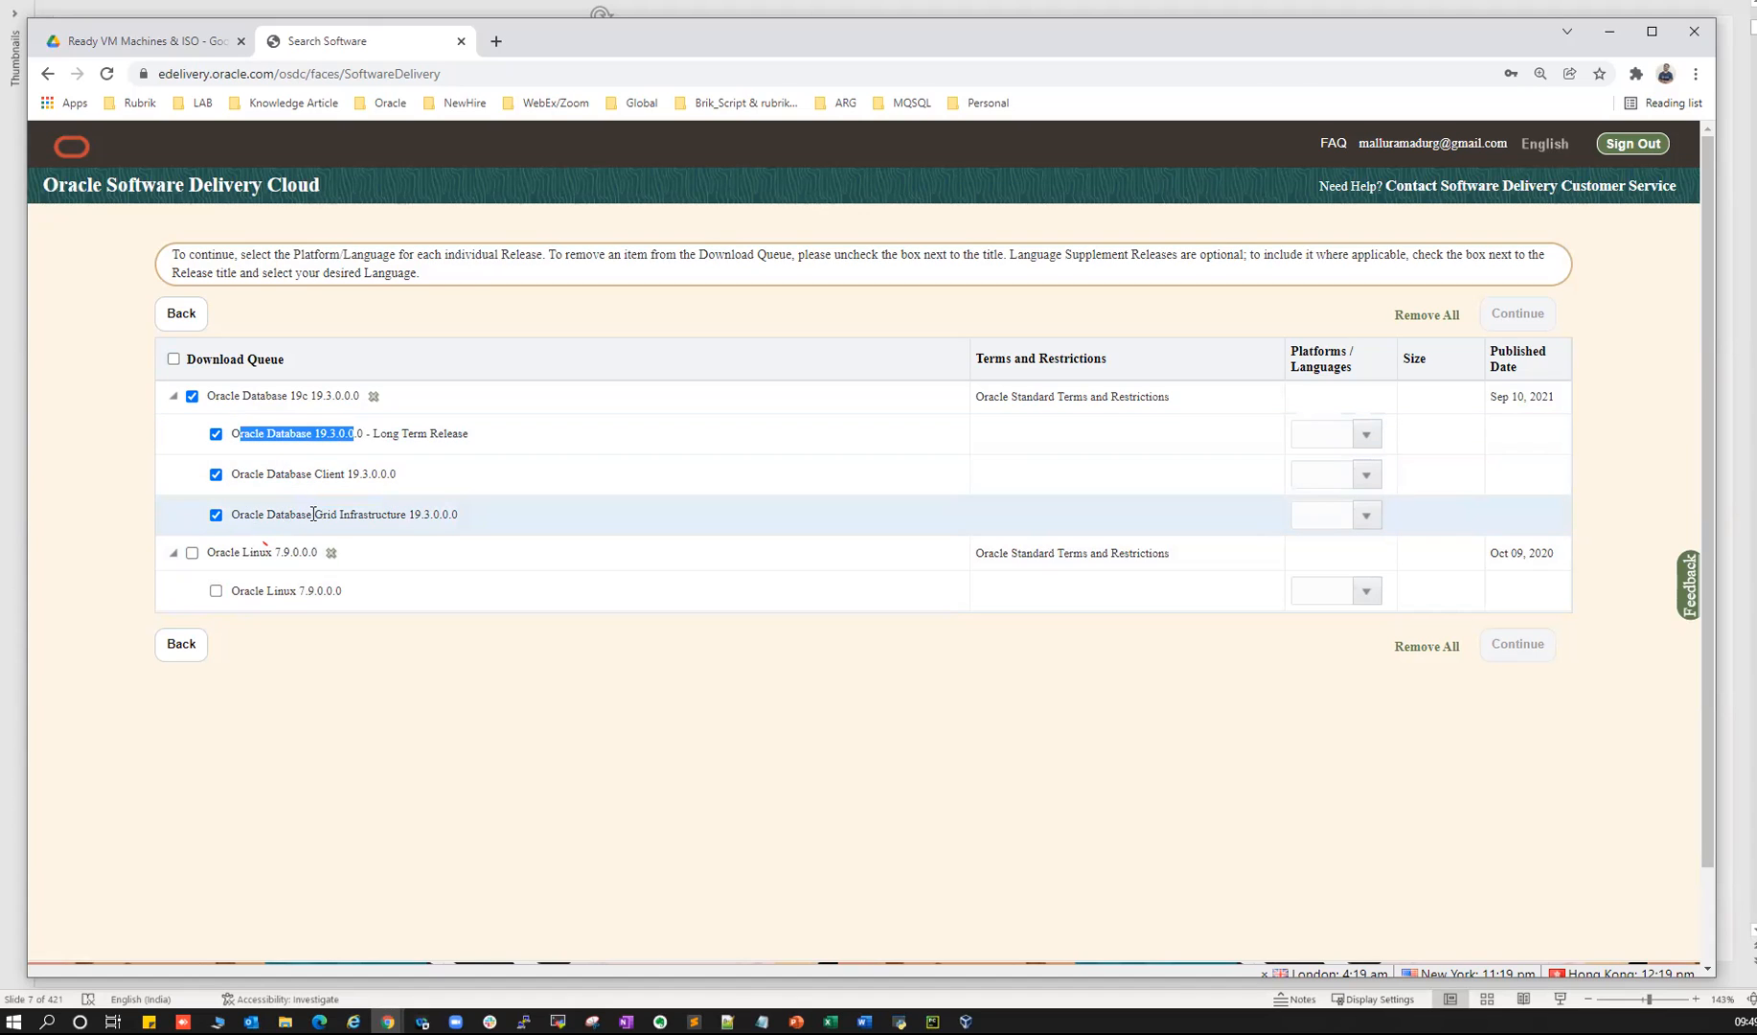
drag(292, 515, 449, 515)
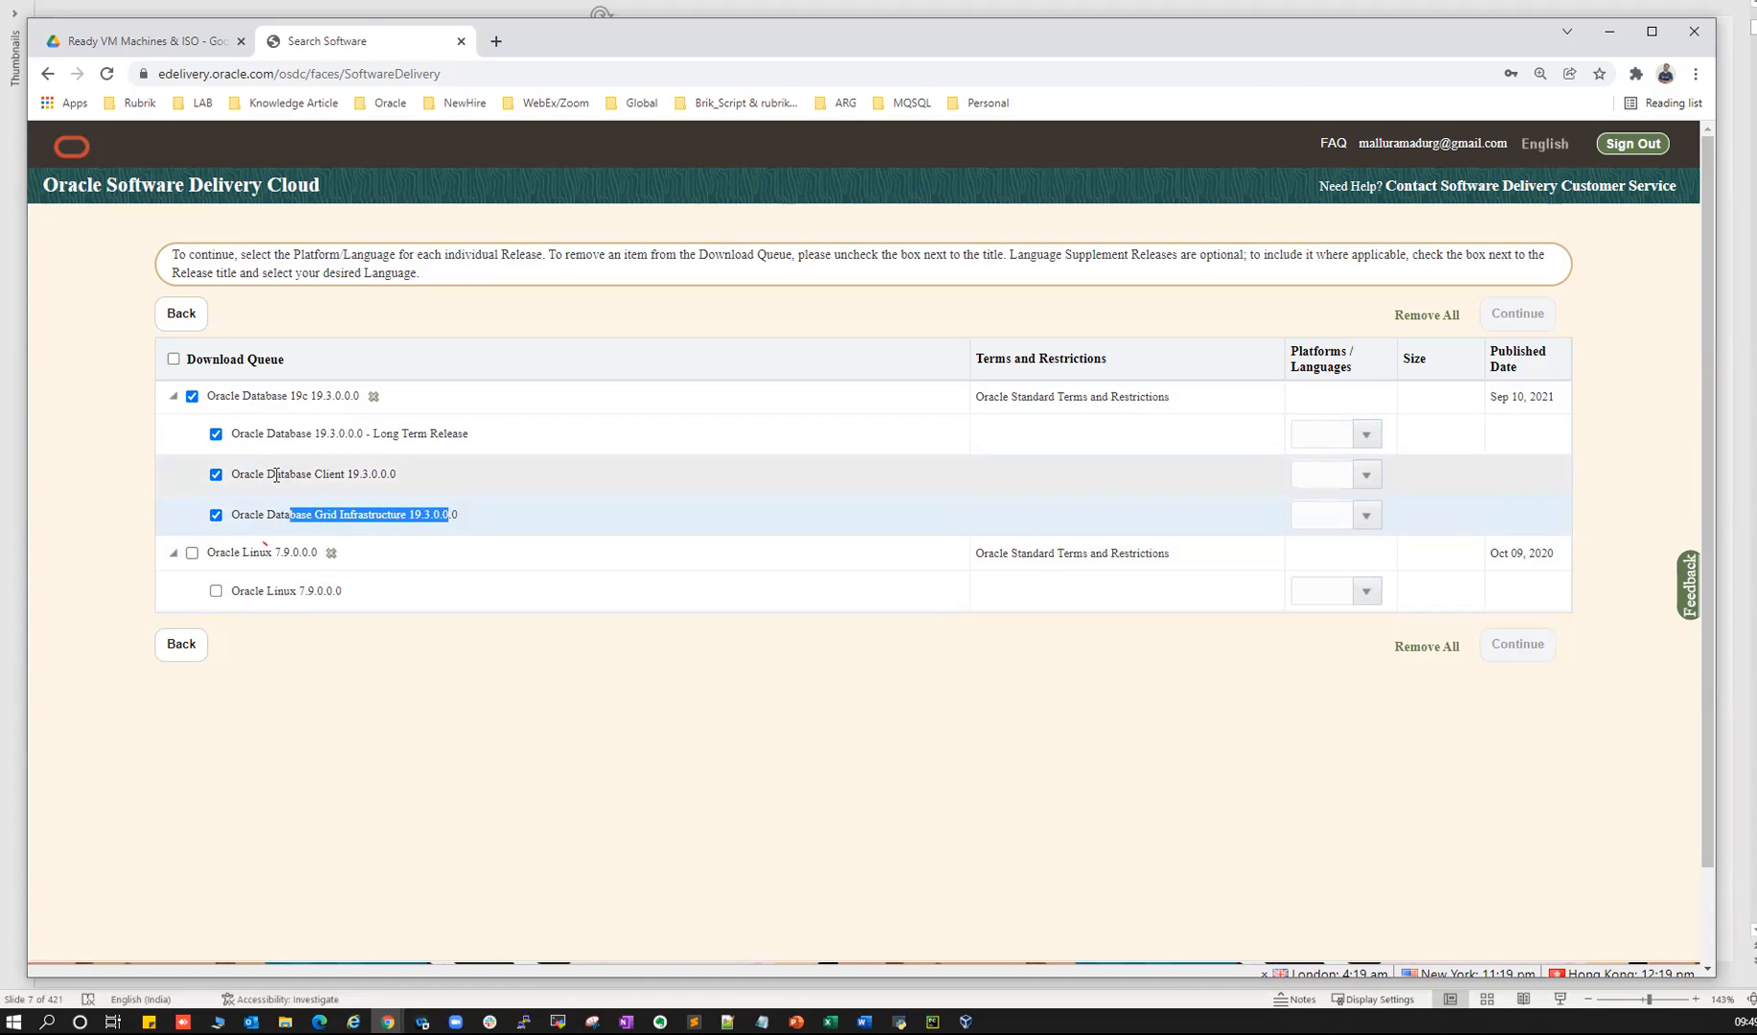
- Uncheck Database Client 19.3.0.0.0 and show platform choices for the Long Term Release
click(216, 475)
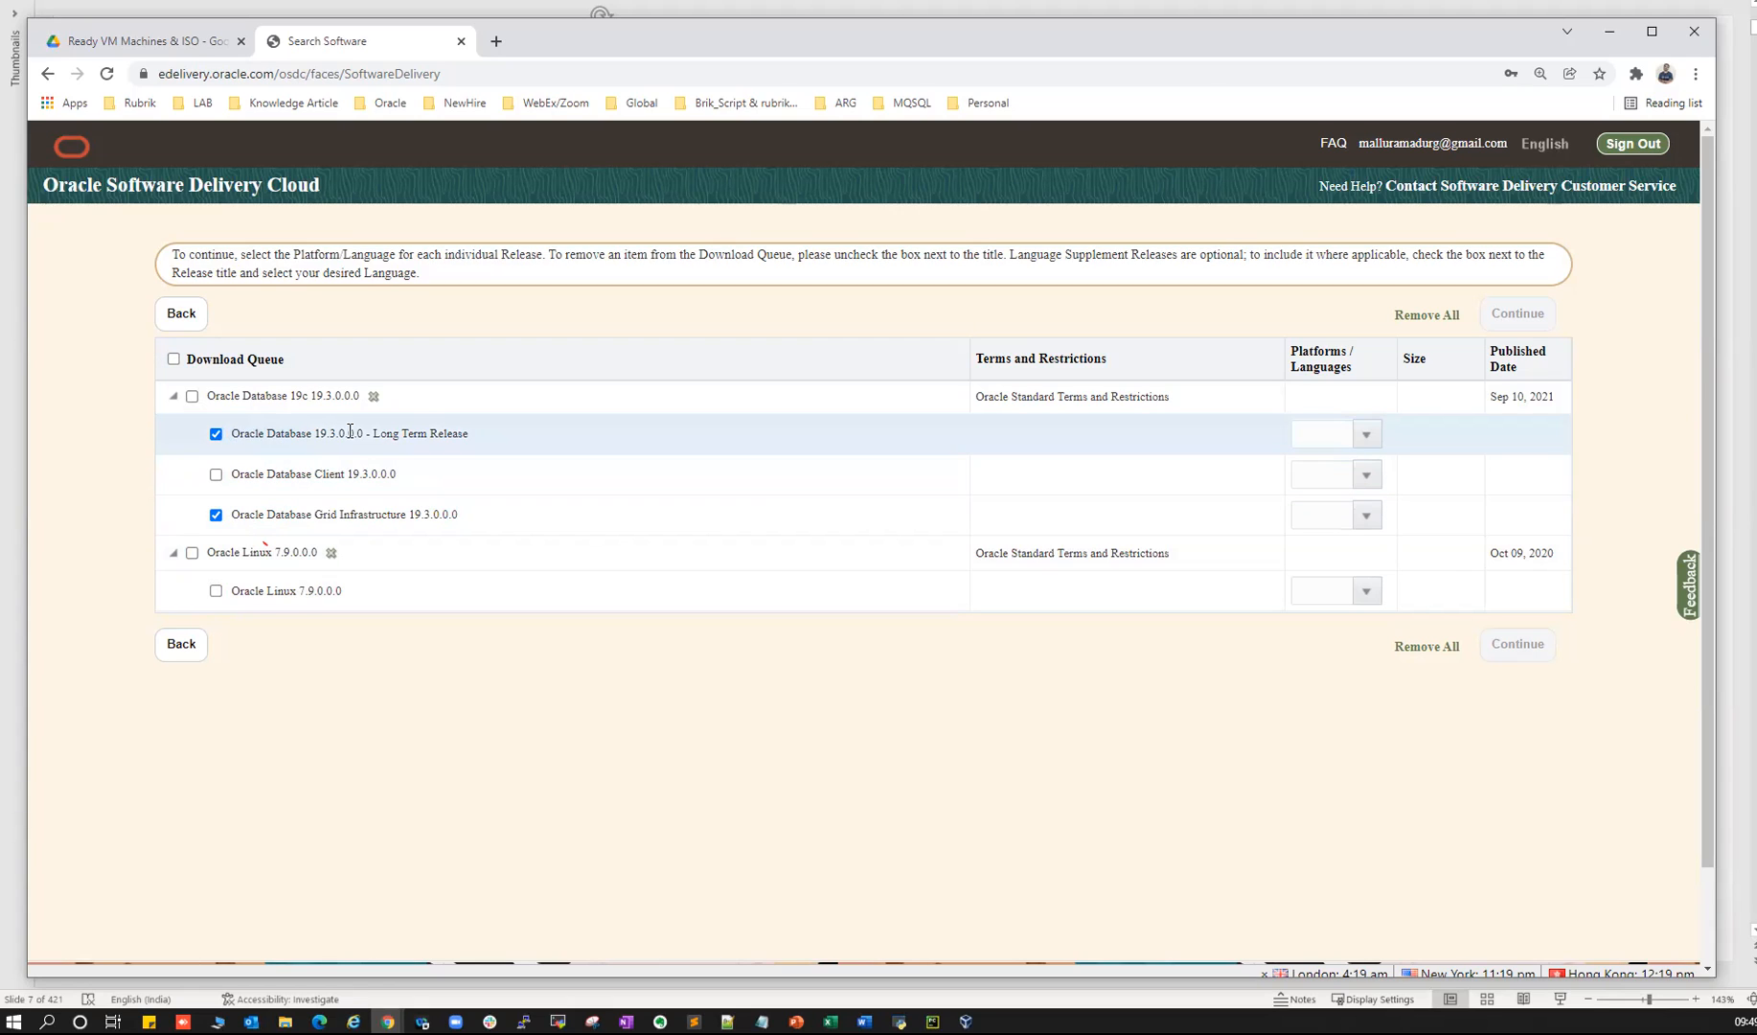
drag(248, 433, 307, 434)
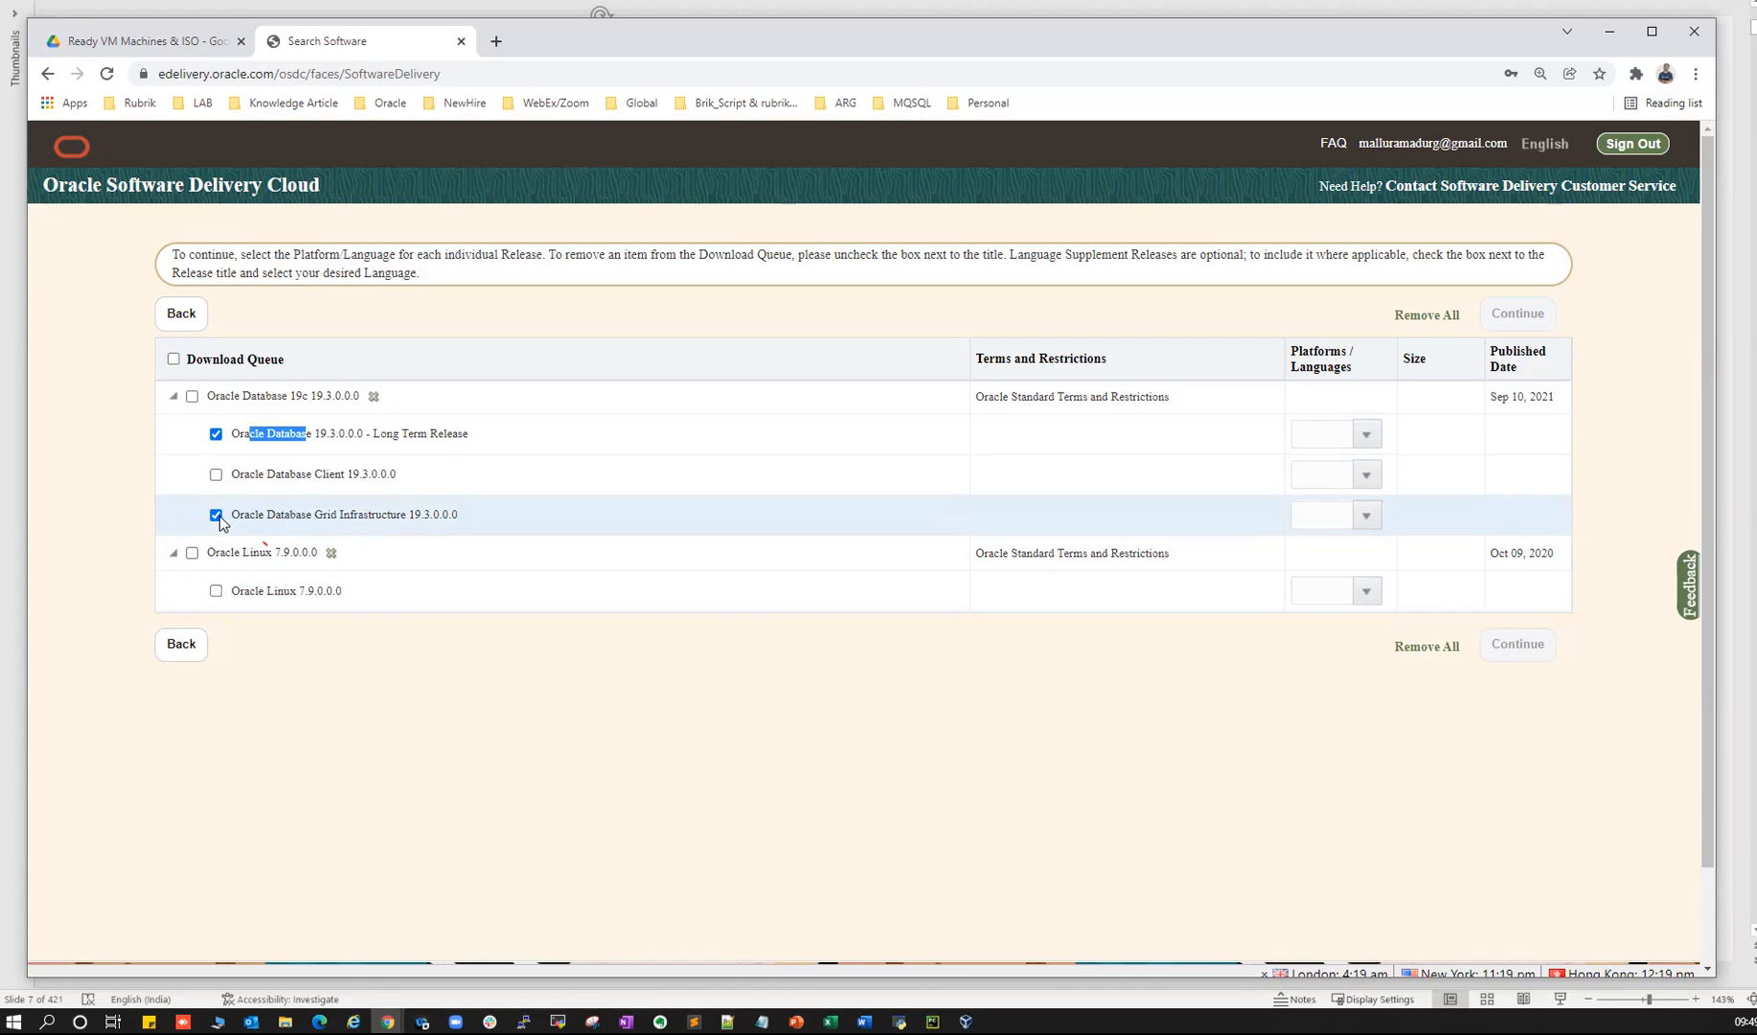
click(1363, 437)
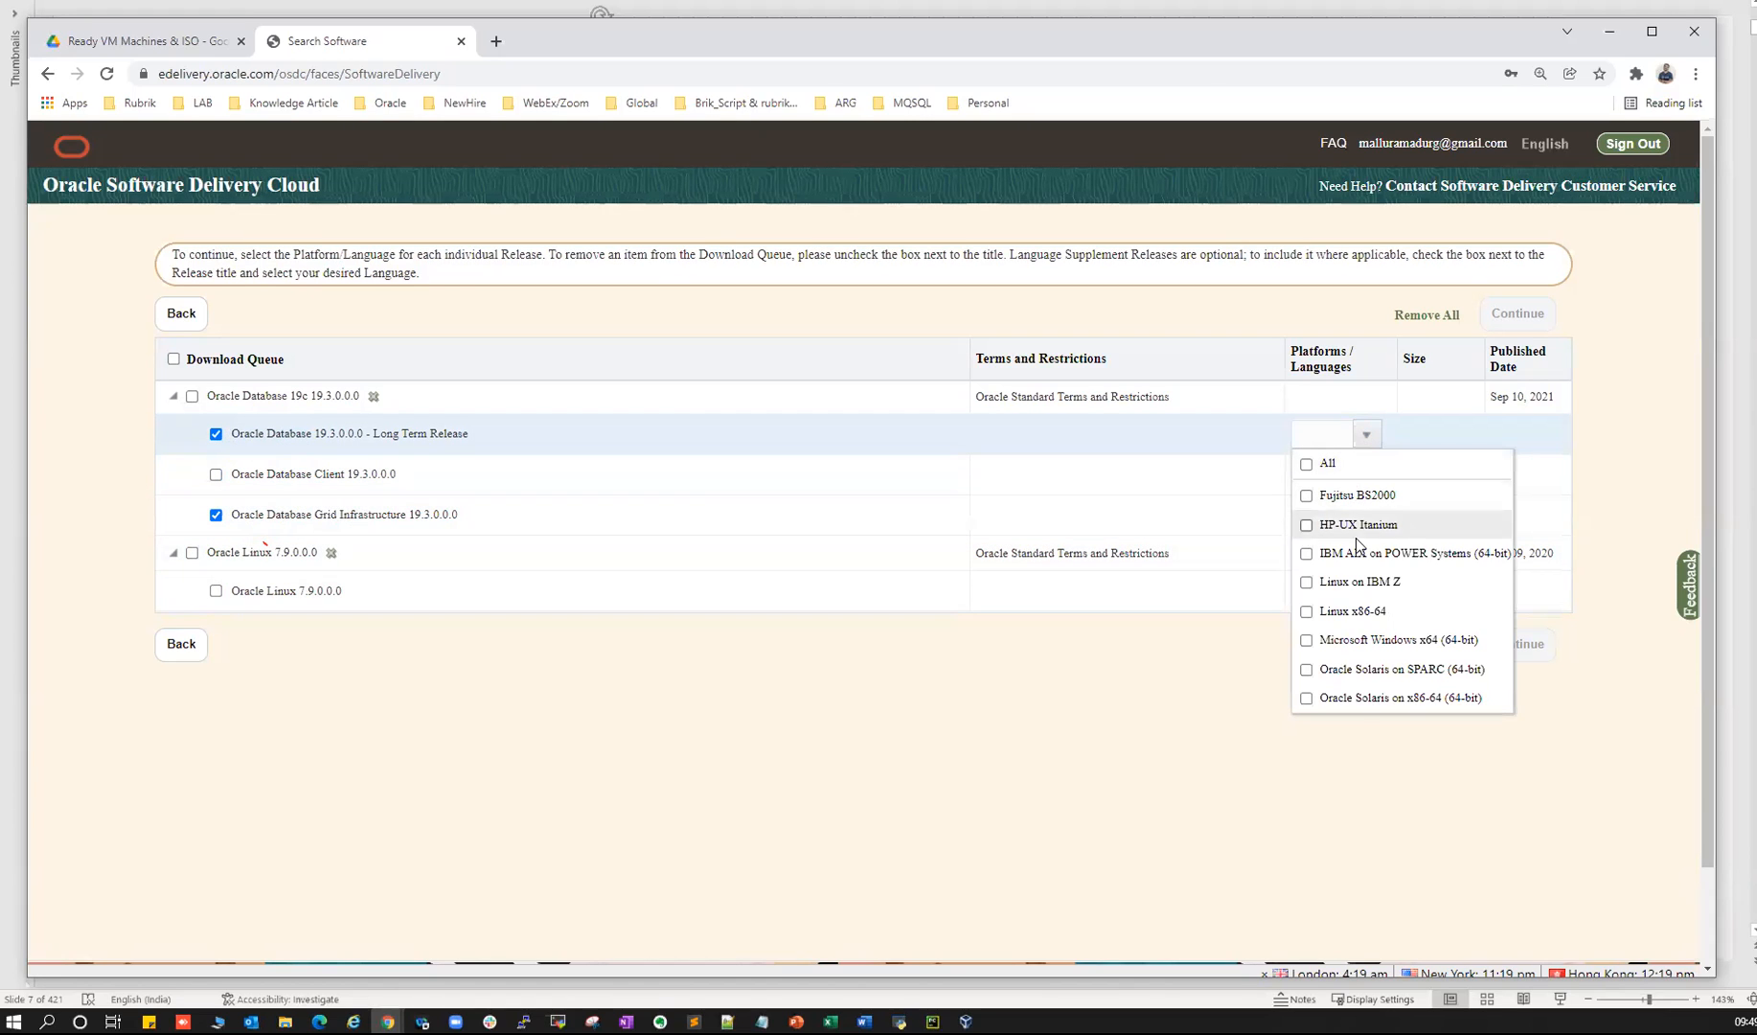
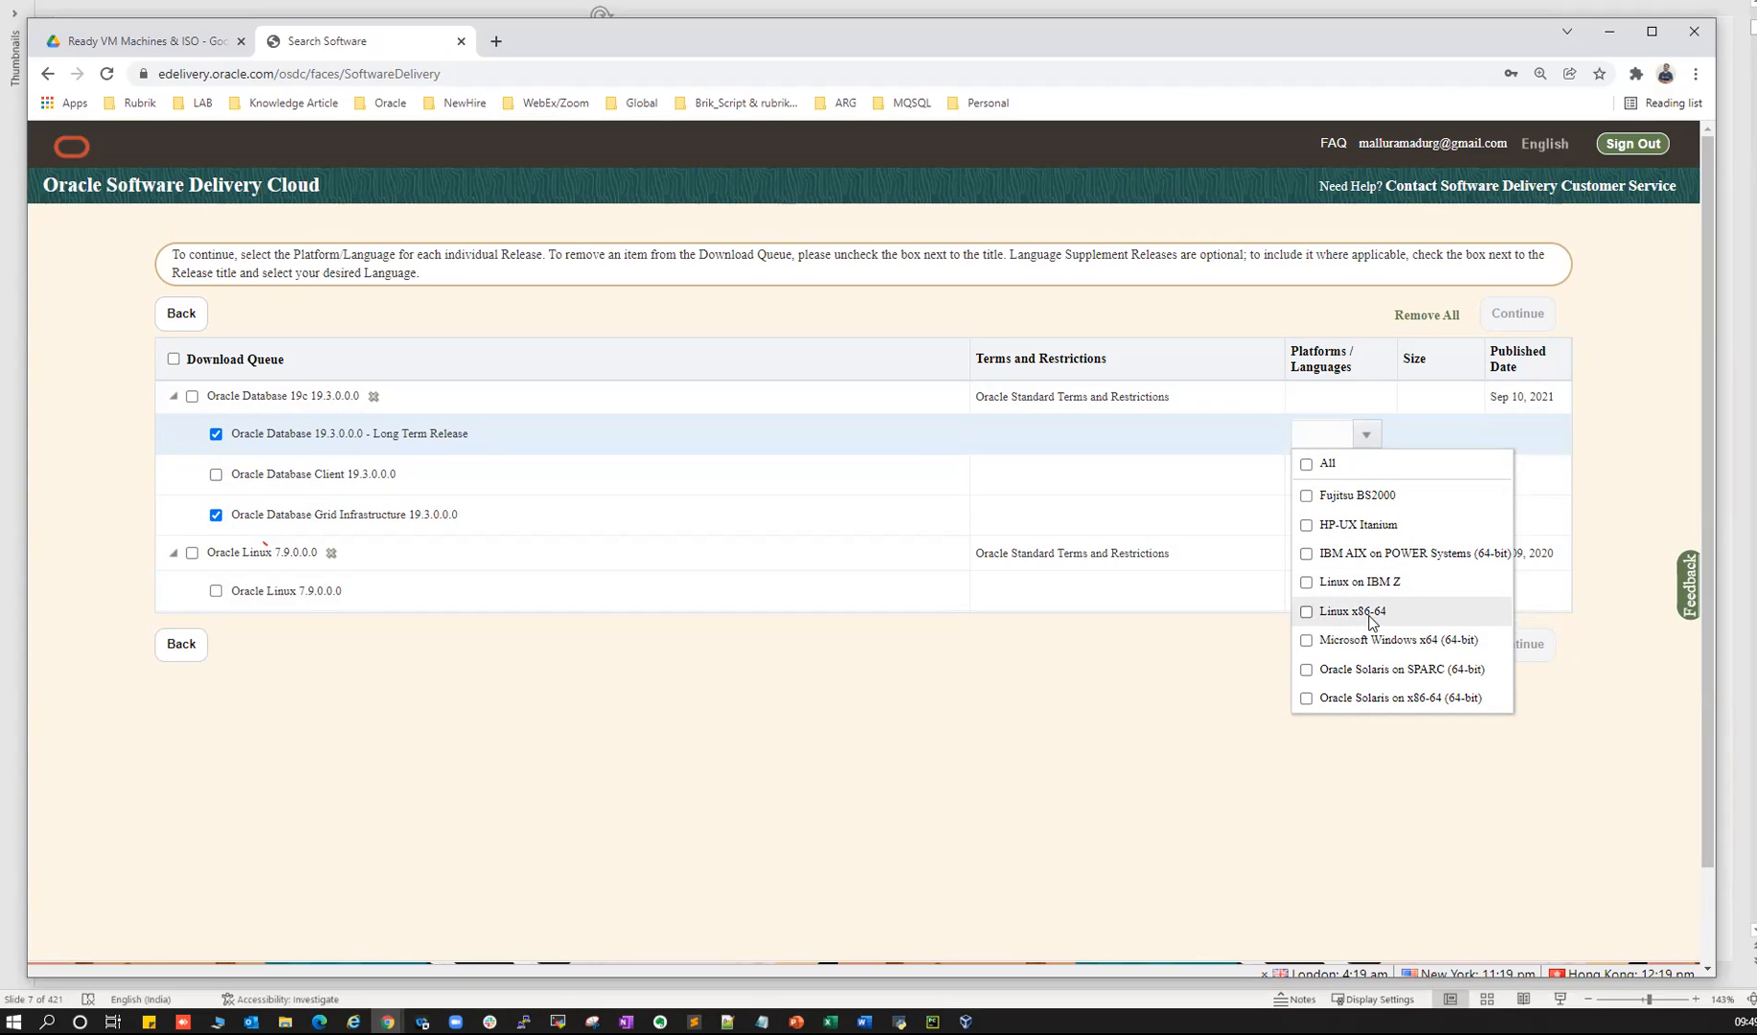
- Choose Linux x86-64 as the platform for the queued Database 19c releases and continue
click(1307, 612)
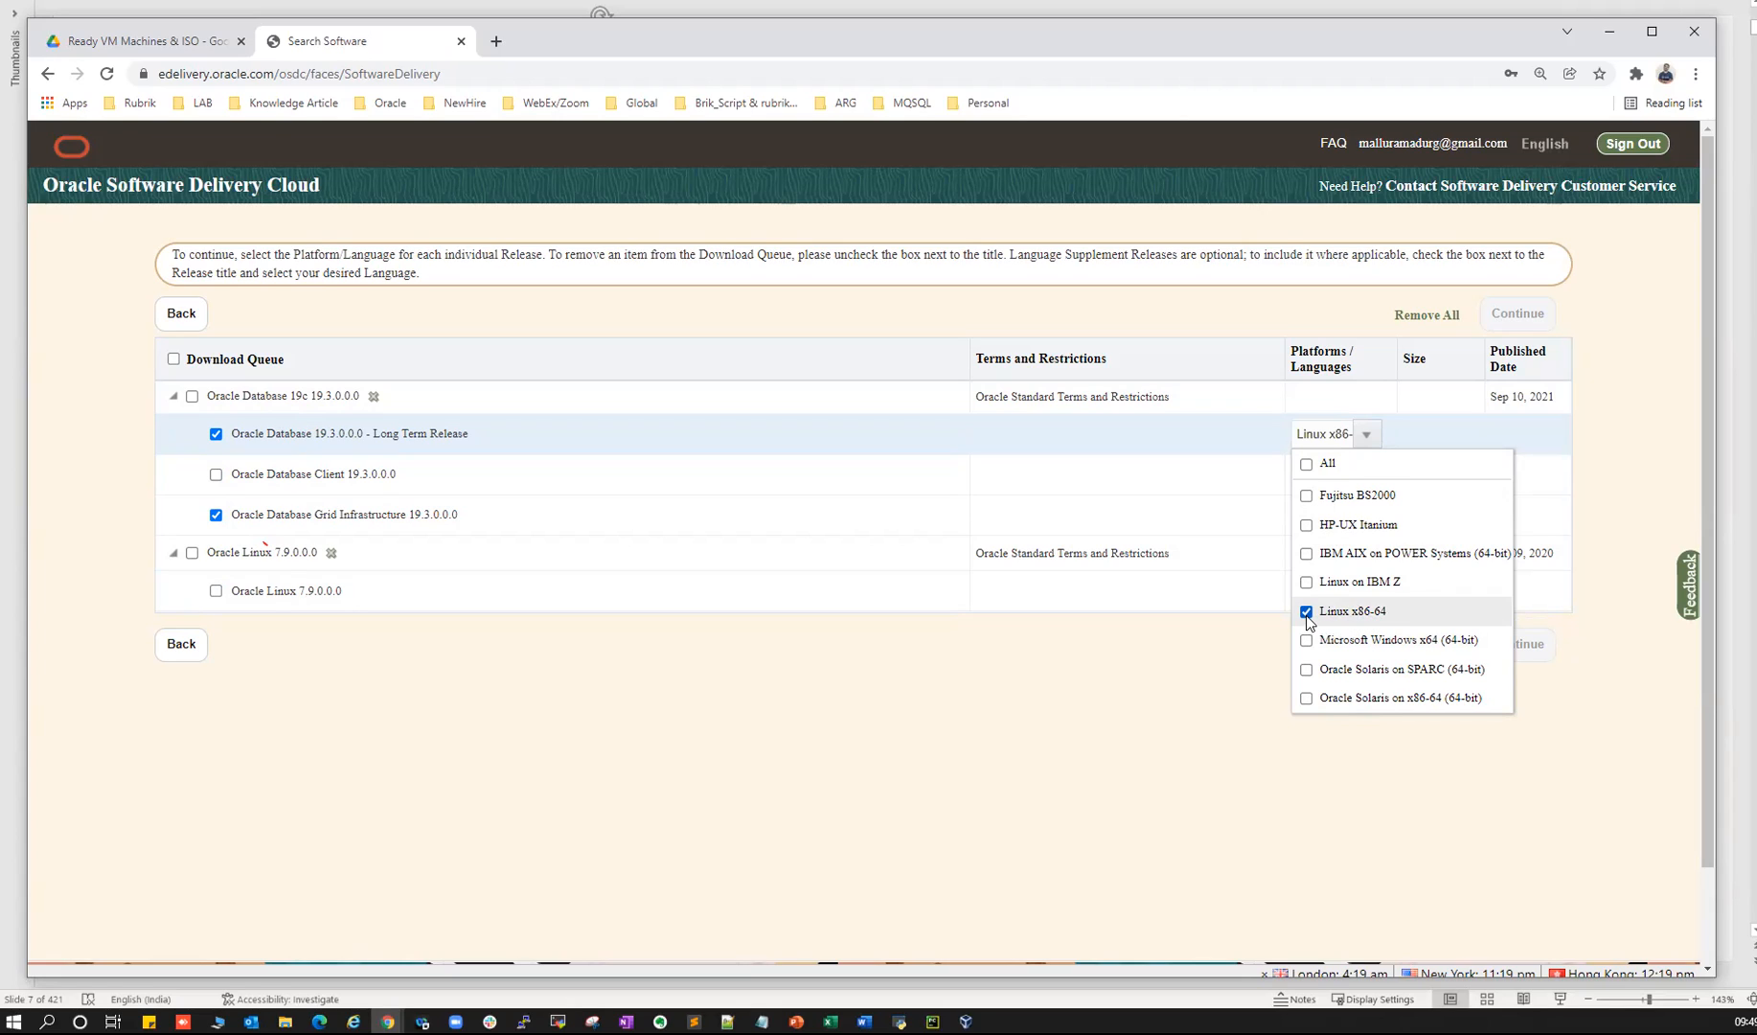
click(1166, 704)
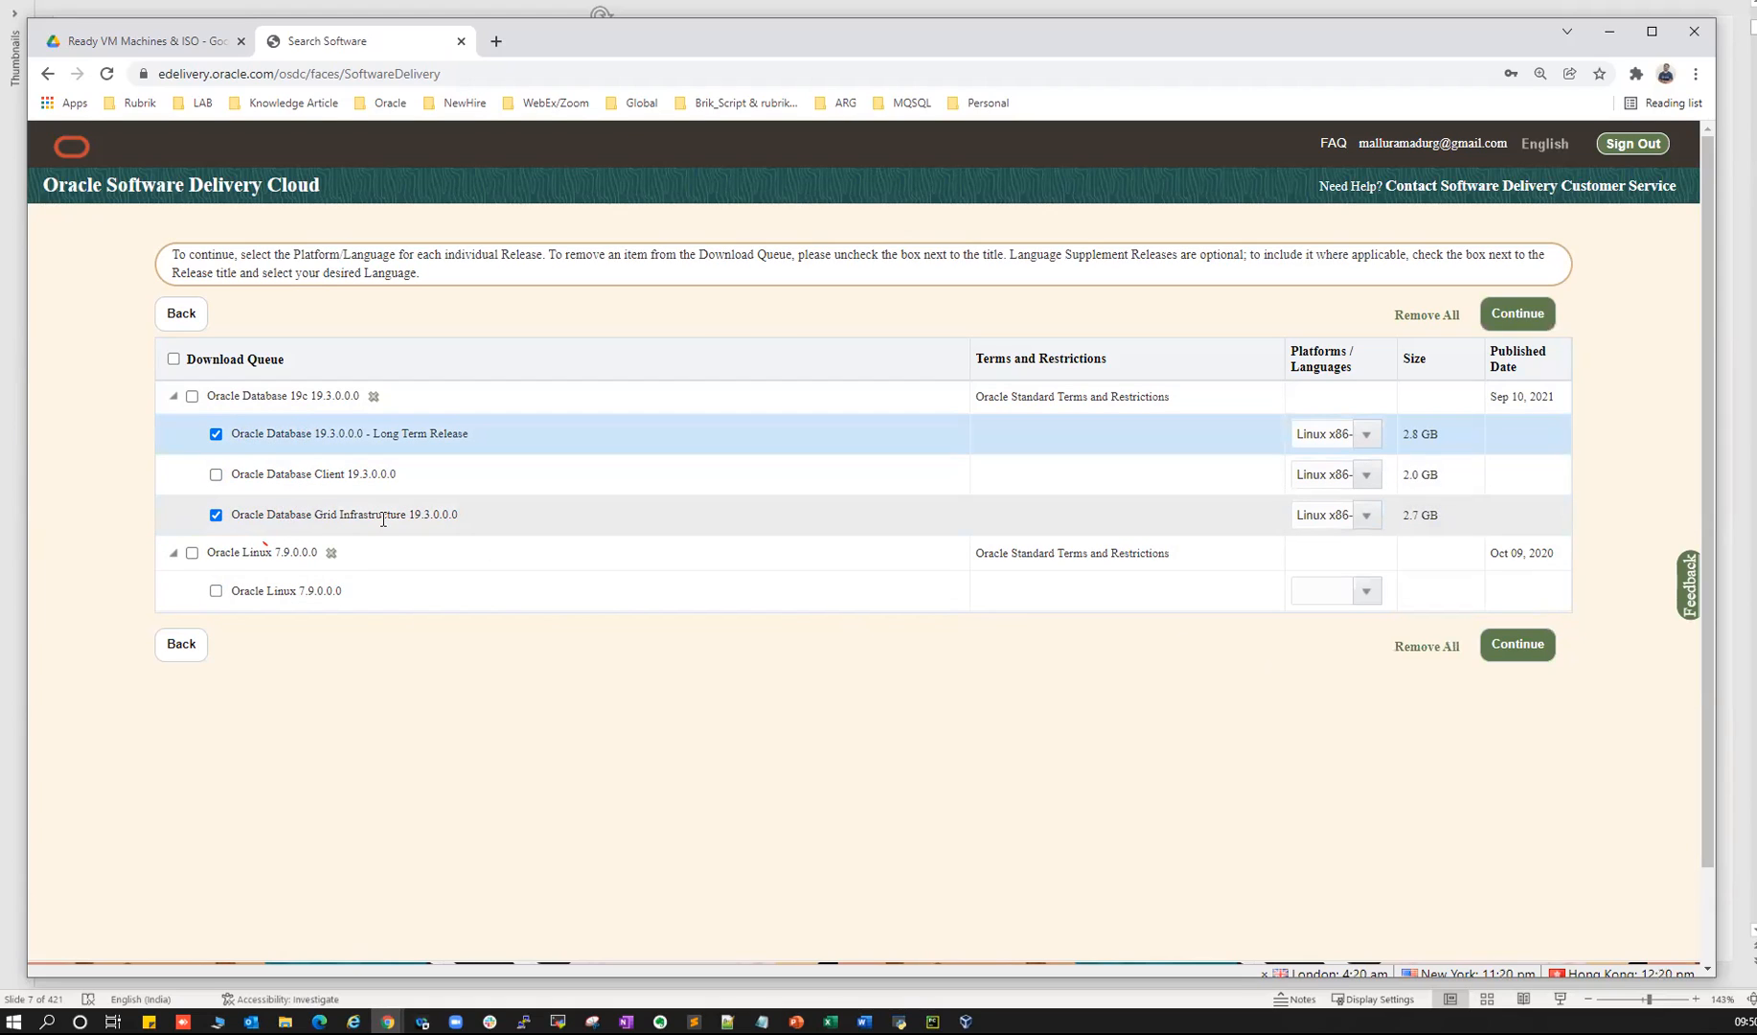
click(1330, 434)
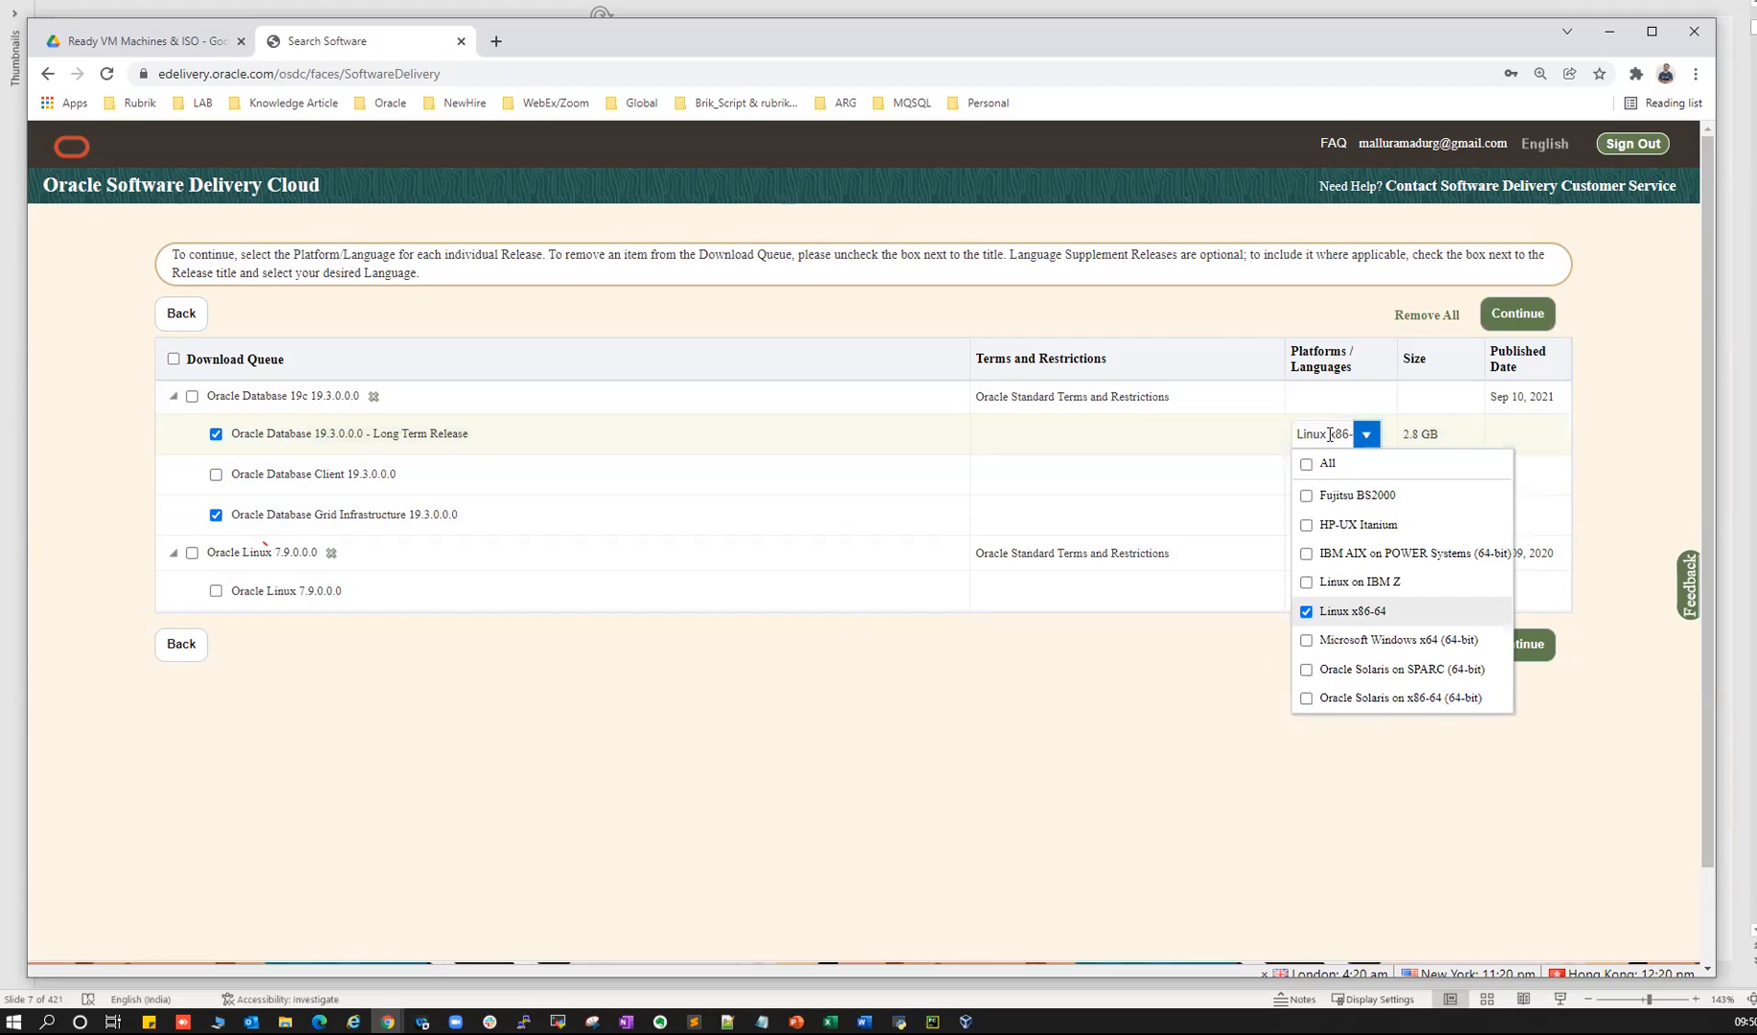
click(1131, 743)
click(1523, 653)
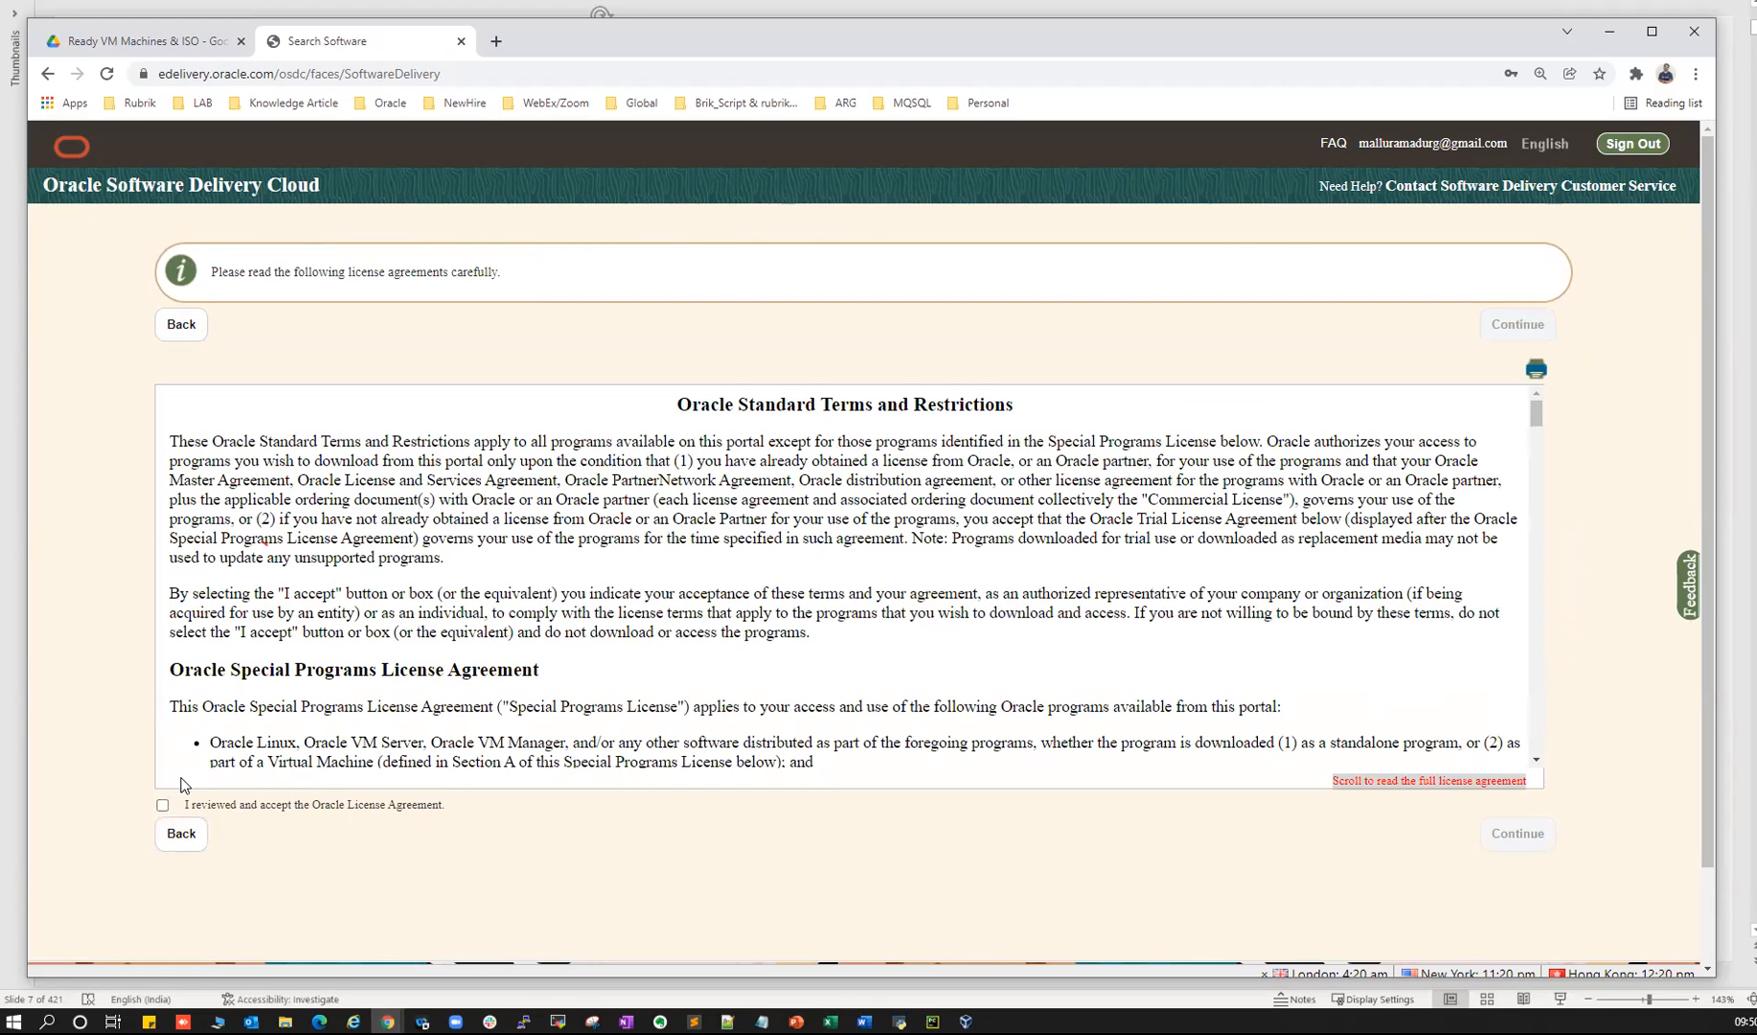
- Accept the Oracle license, reach the 5.5 GB download list, and cancel saving V982063-01.zip
click(163, 805)
click(1510, 836)
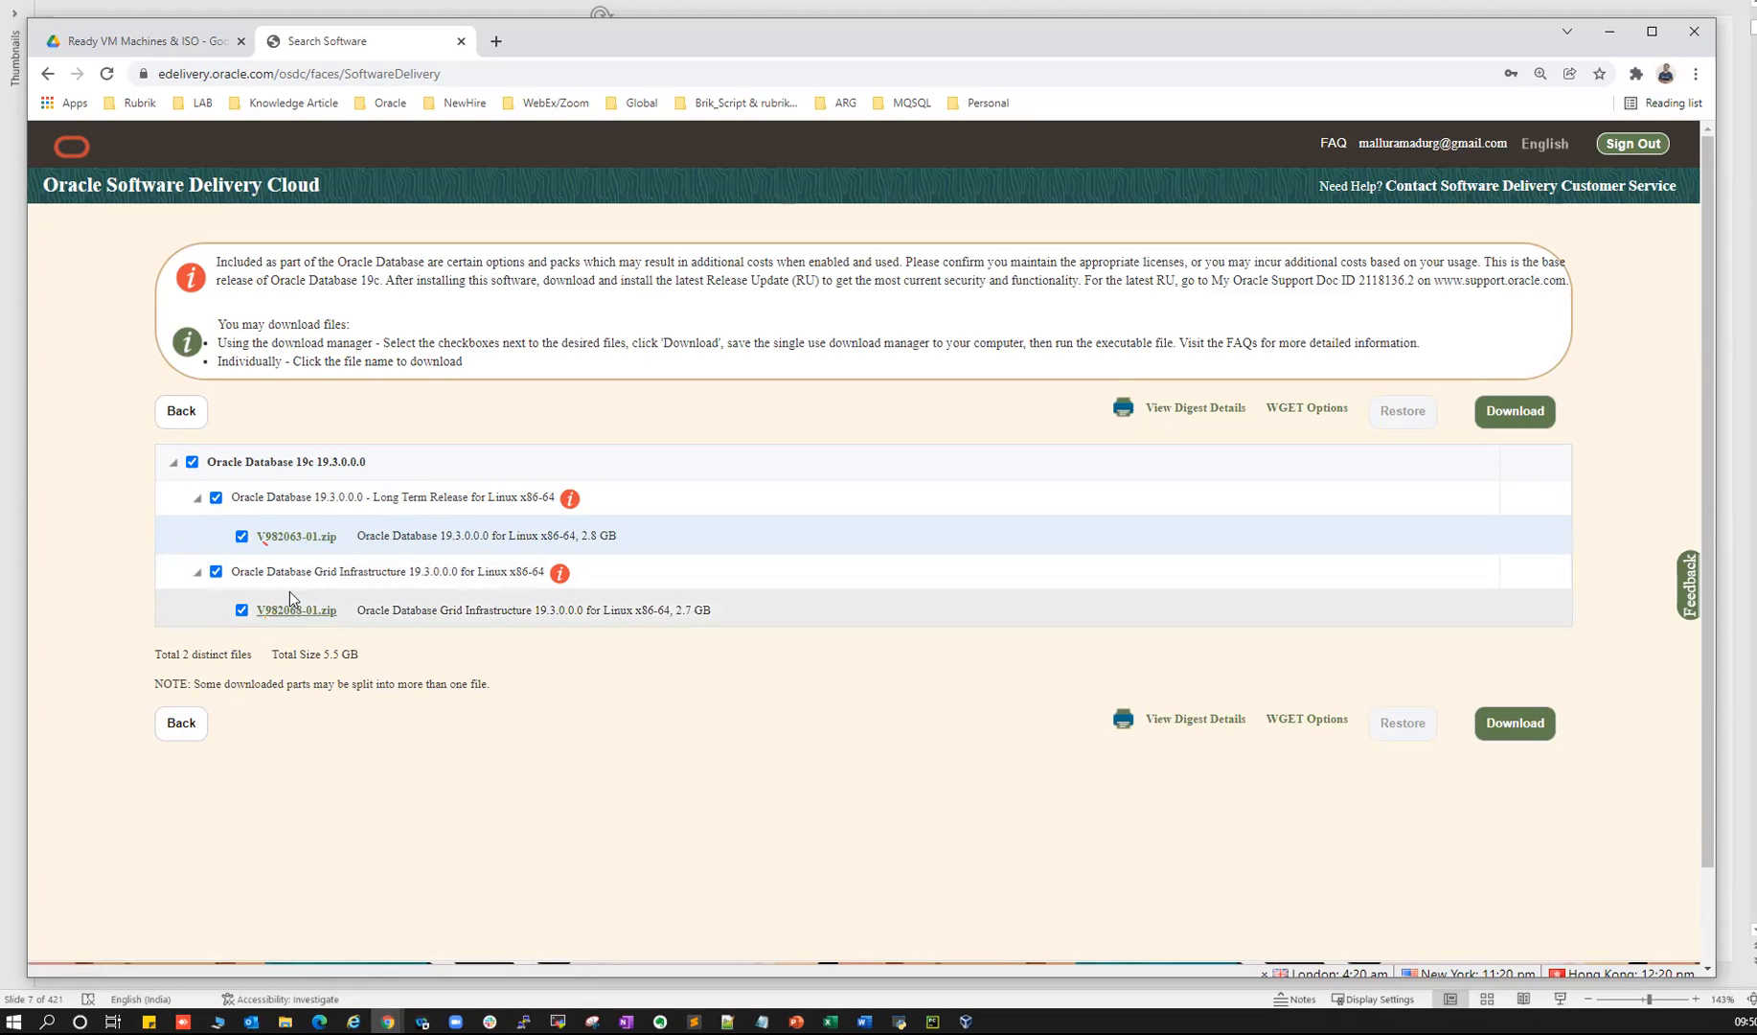
click(292, 538)
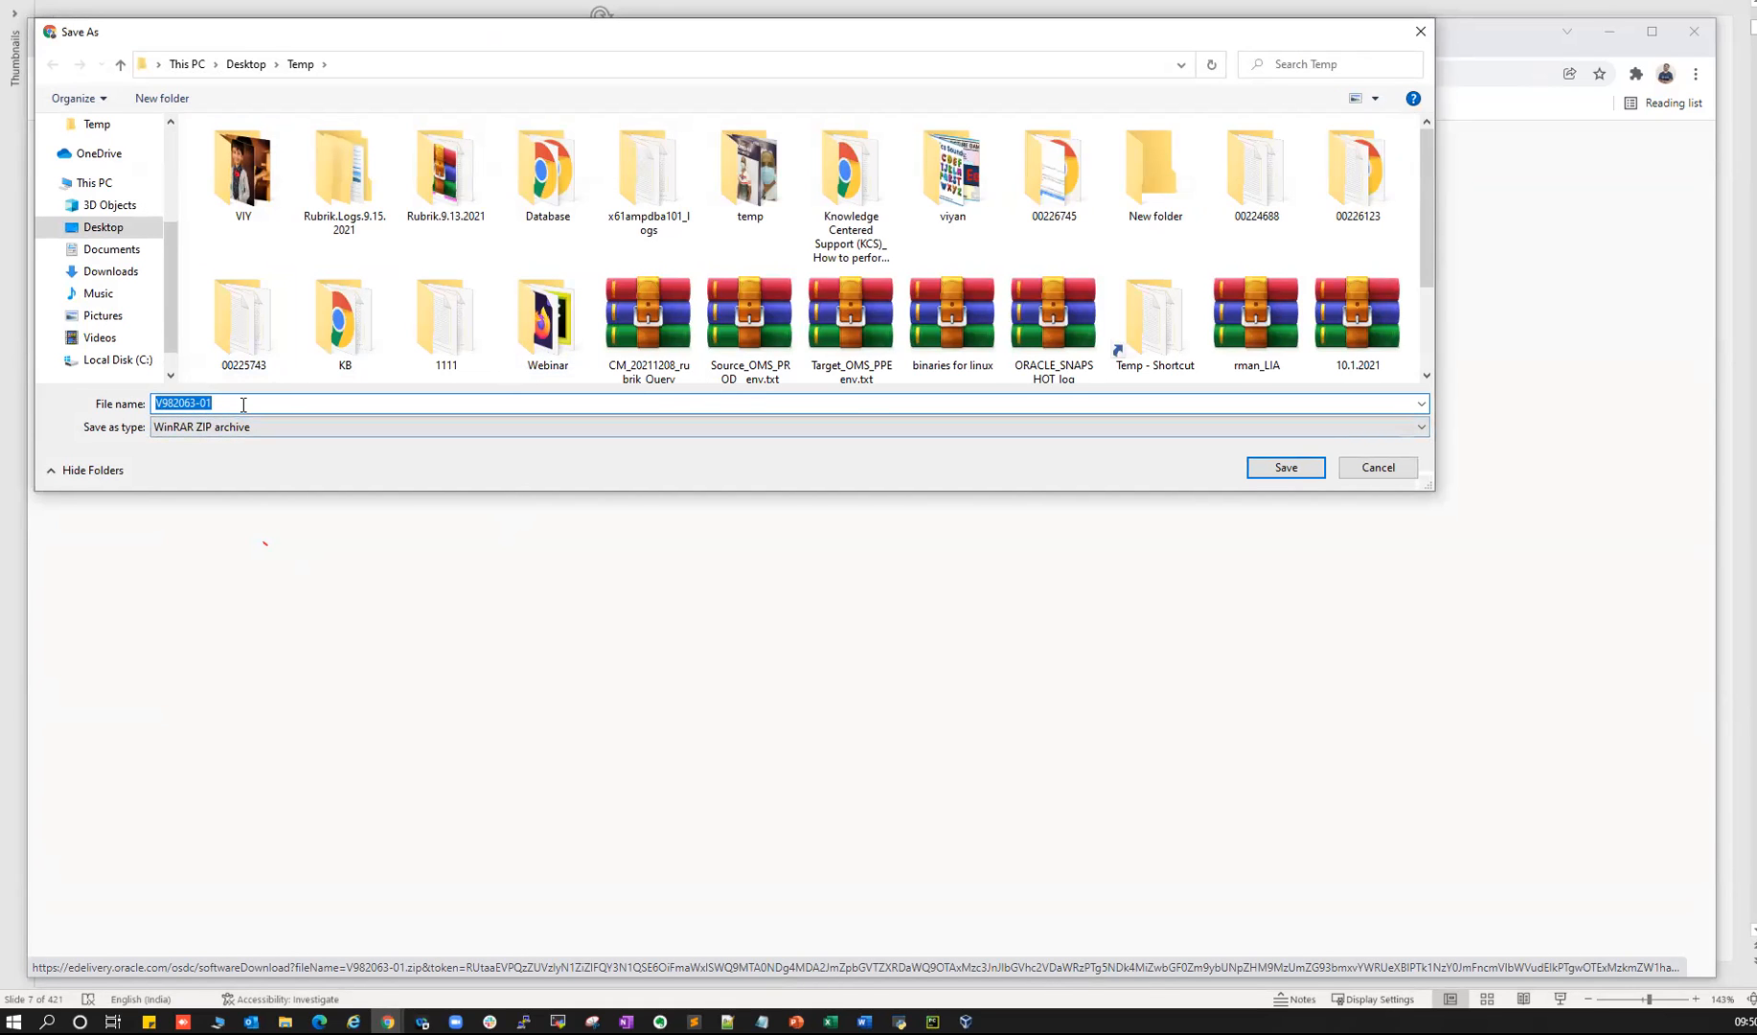
click(1377, 467)
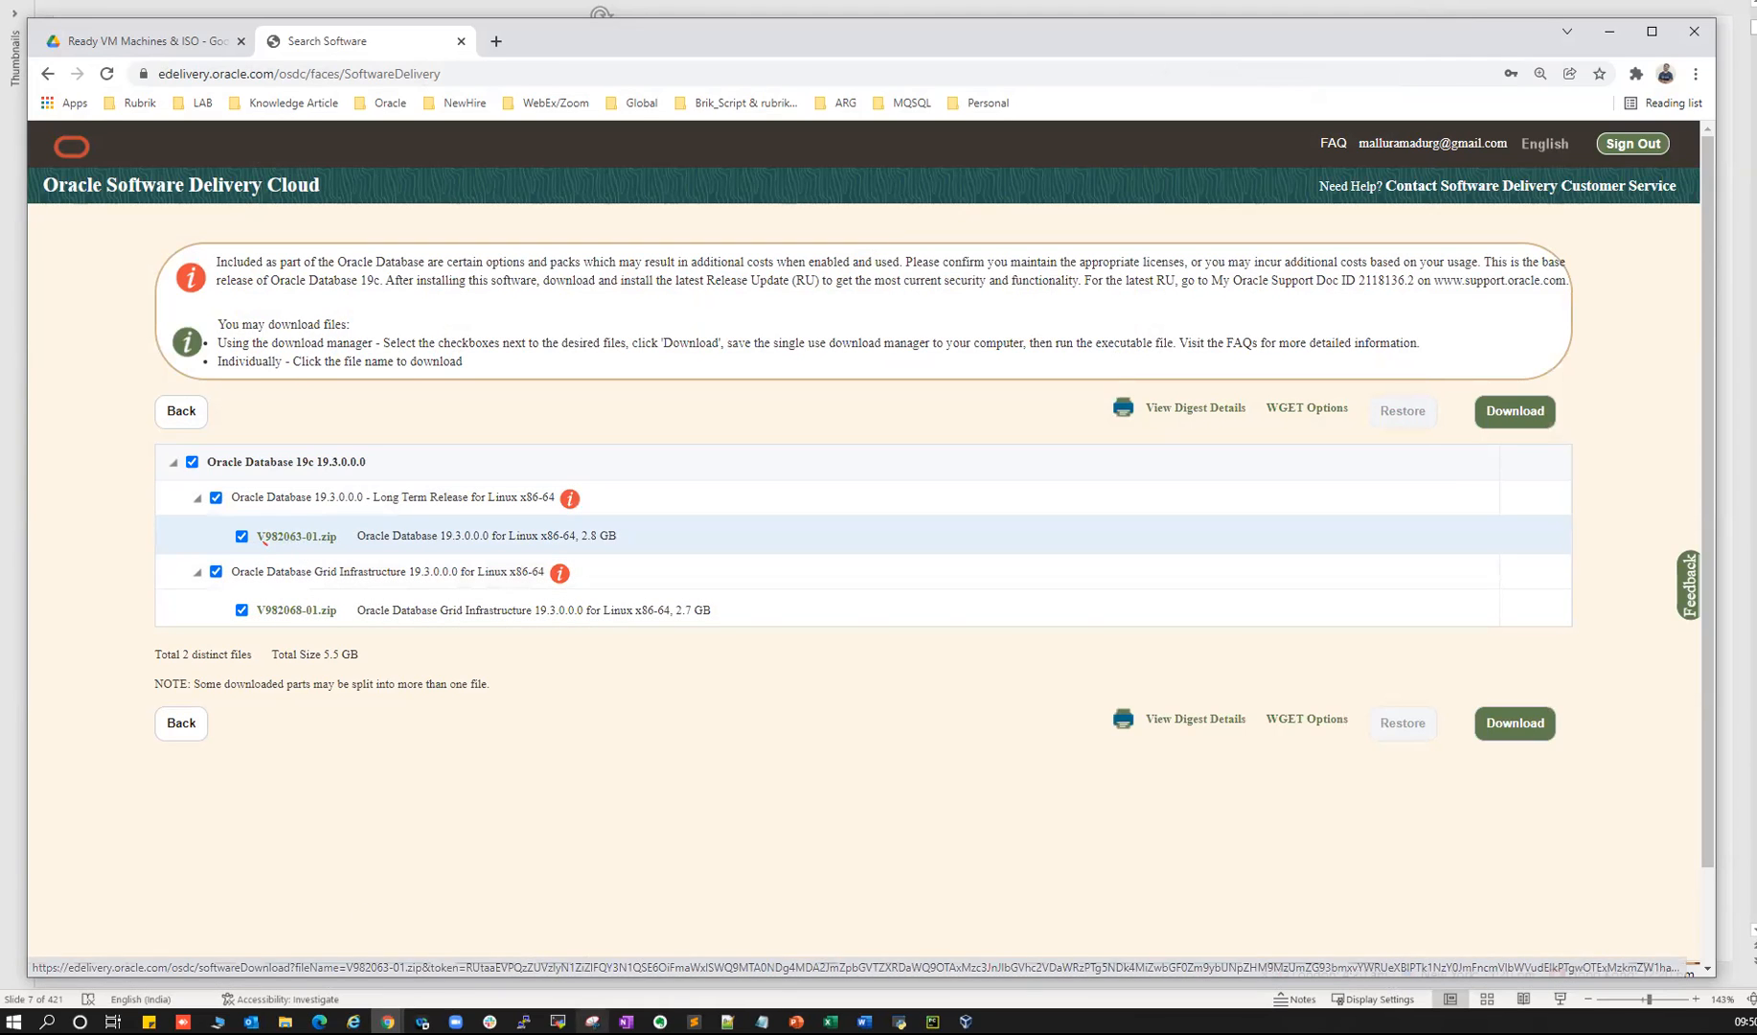
click(796, 1021)
- Highlight the Linux OS ISO, Oracle Software and Oracle e-delivery items on the slide
drag(239, 262, 700, 263)
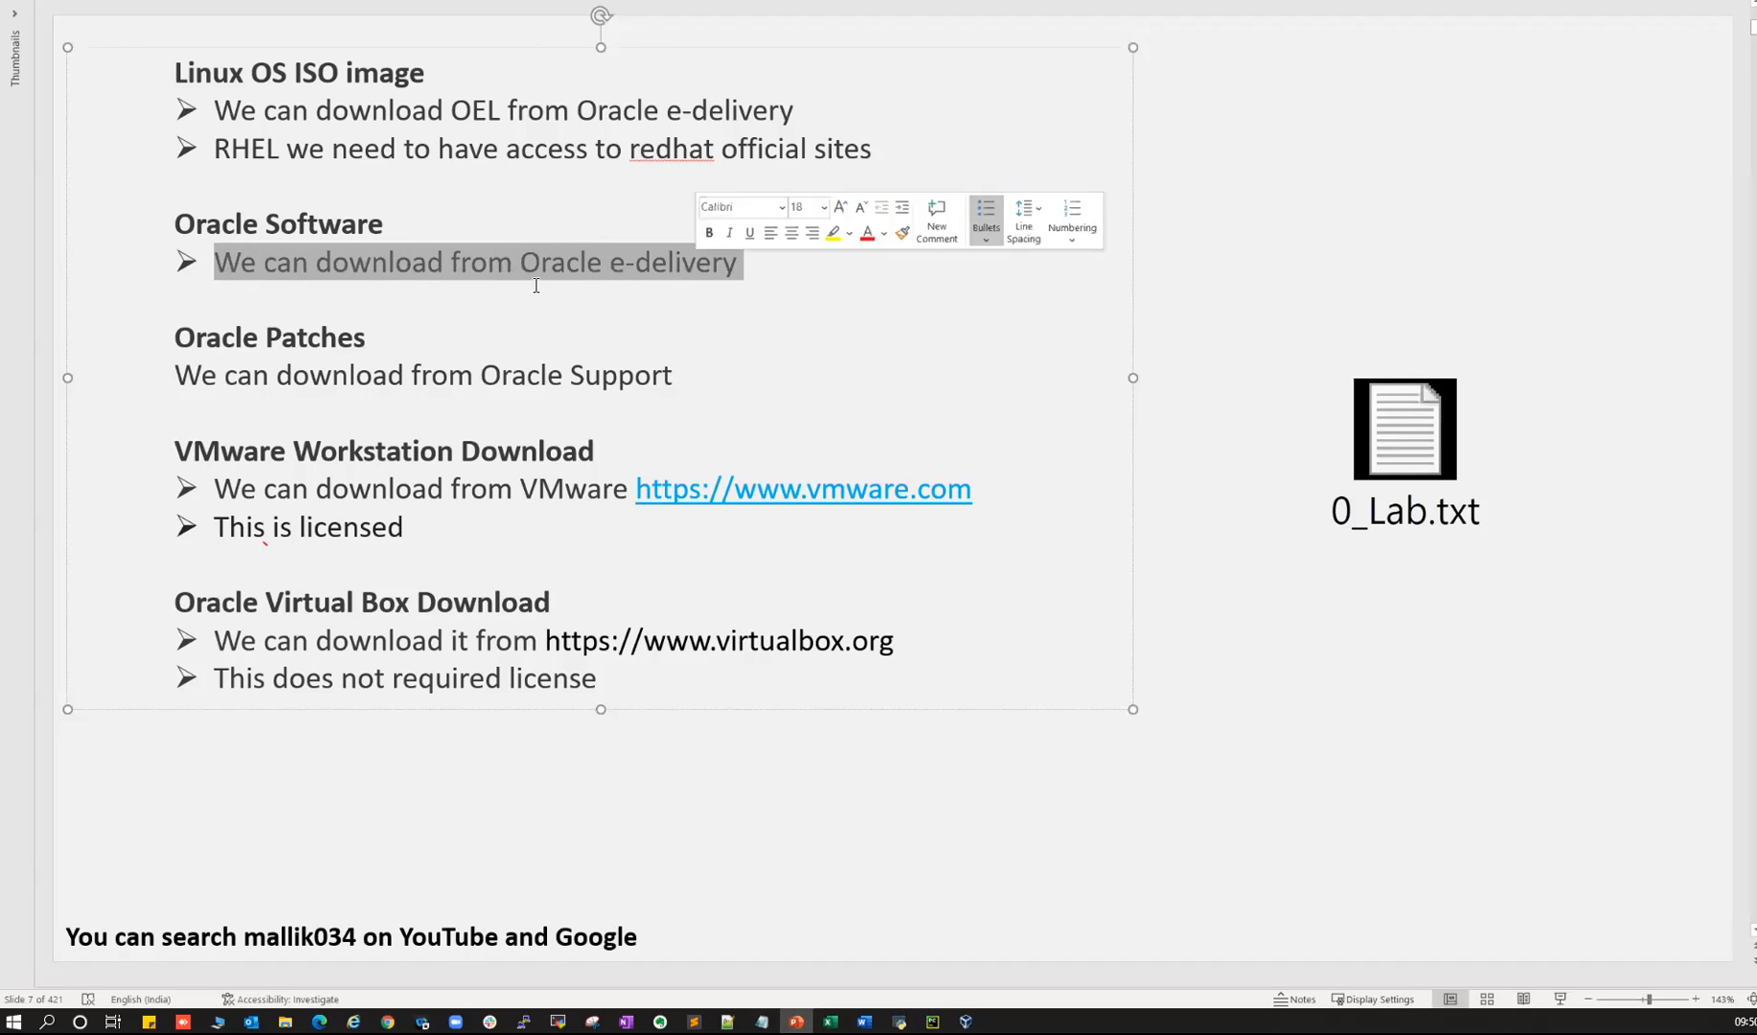
drag(187, 223, 357, 219)
drag(210, 74, 300, 71)
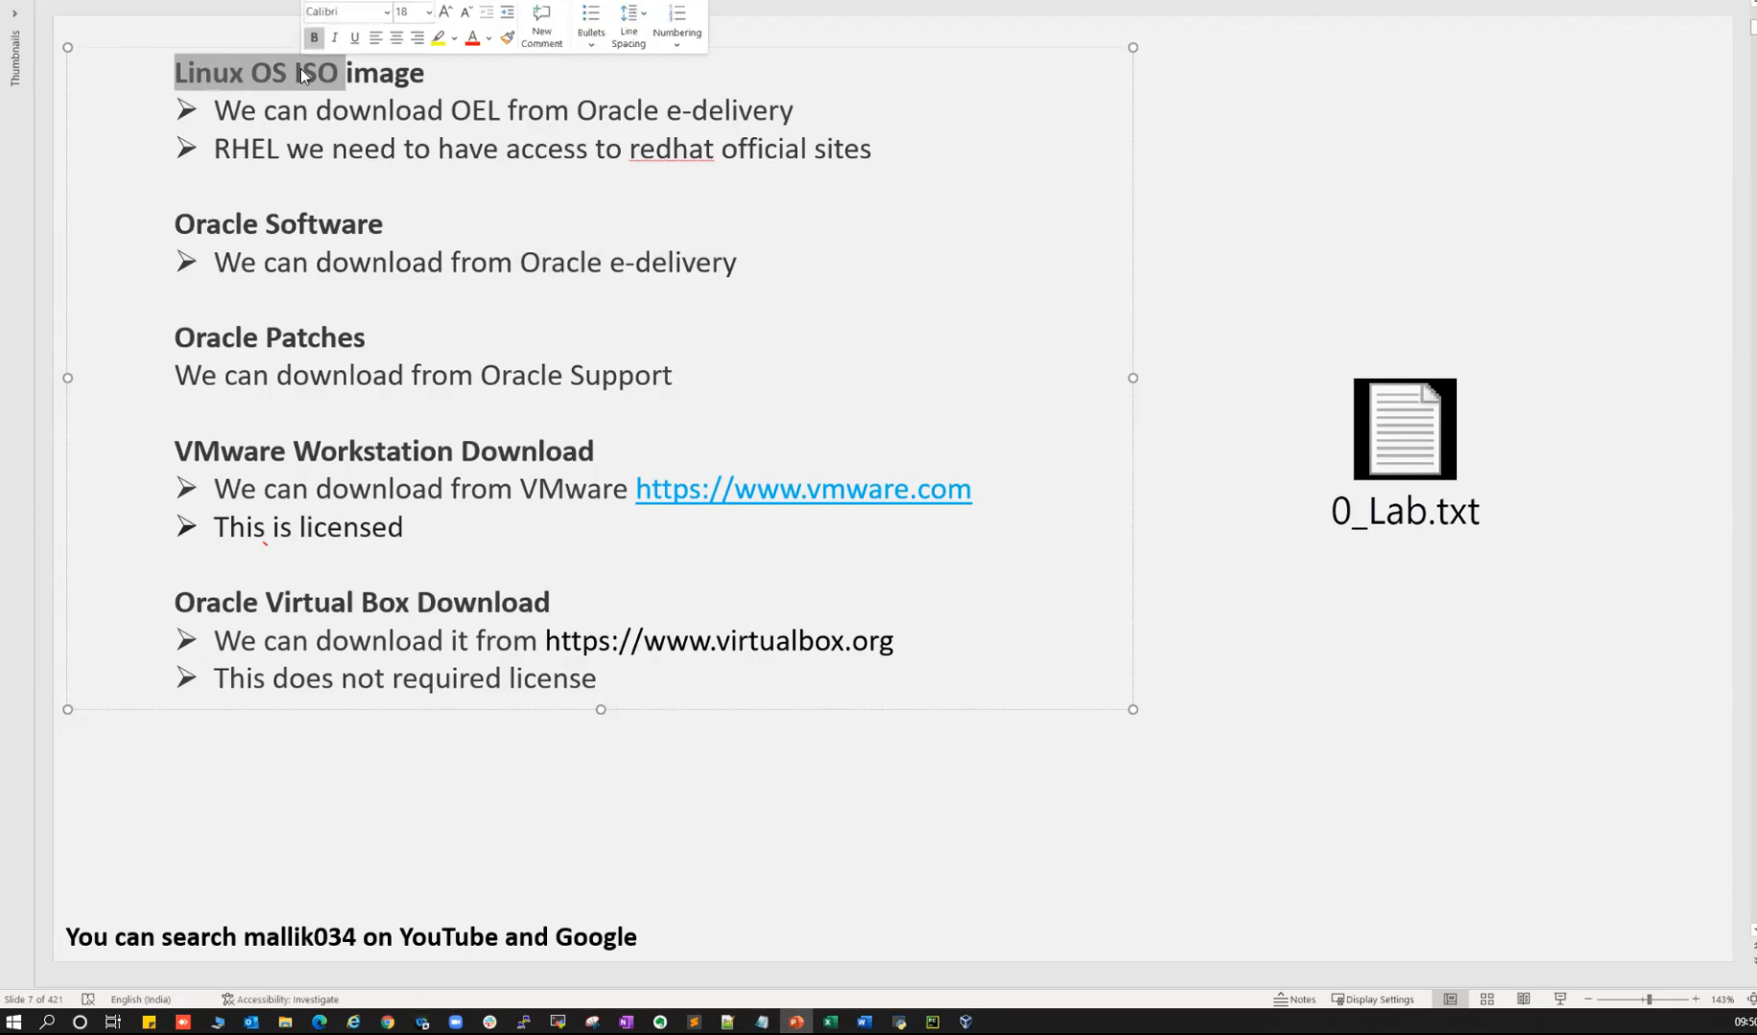
drag(577, 112, 756, 101)
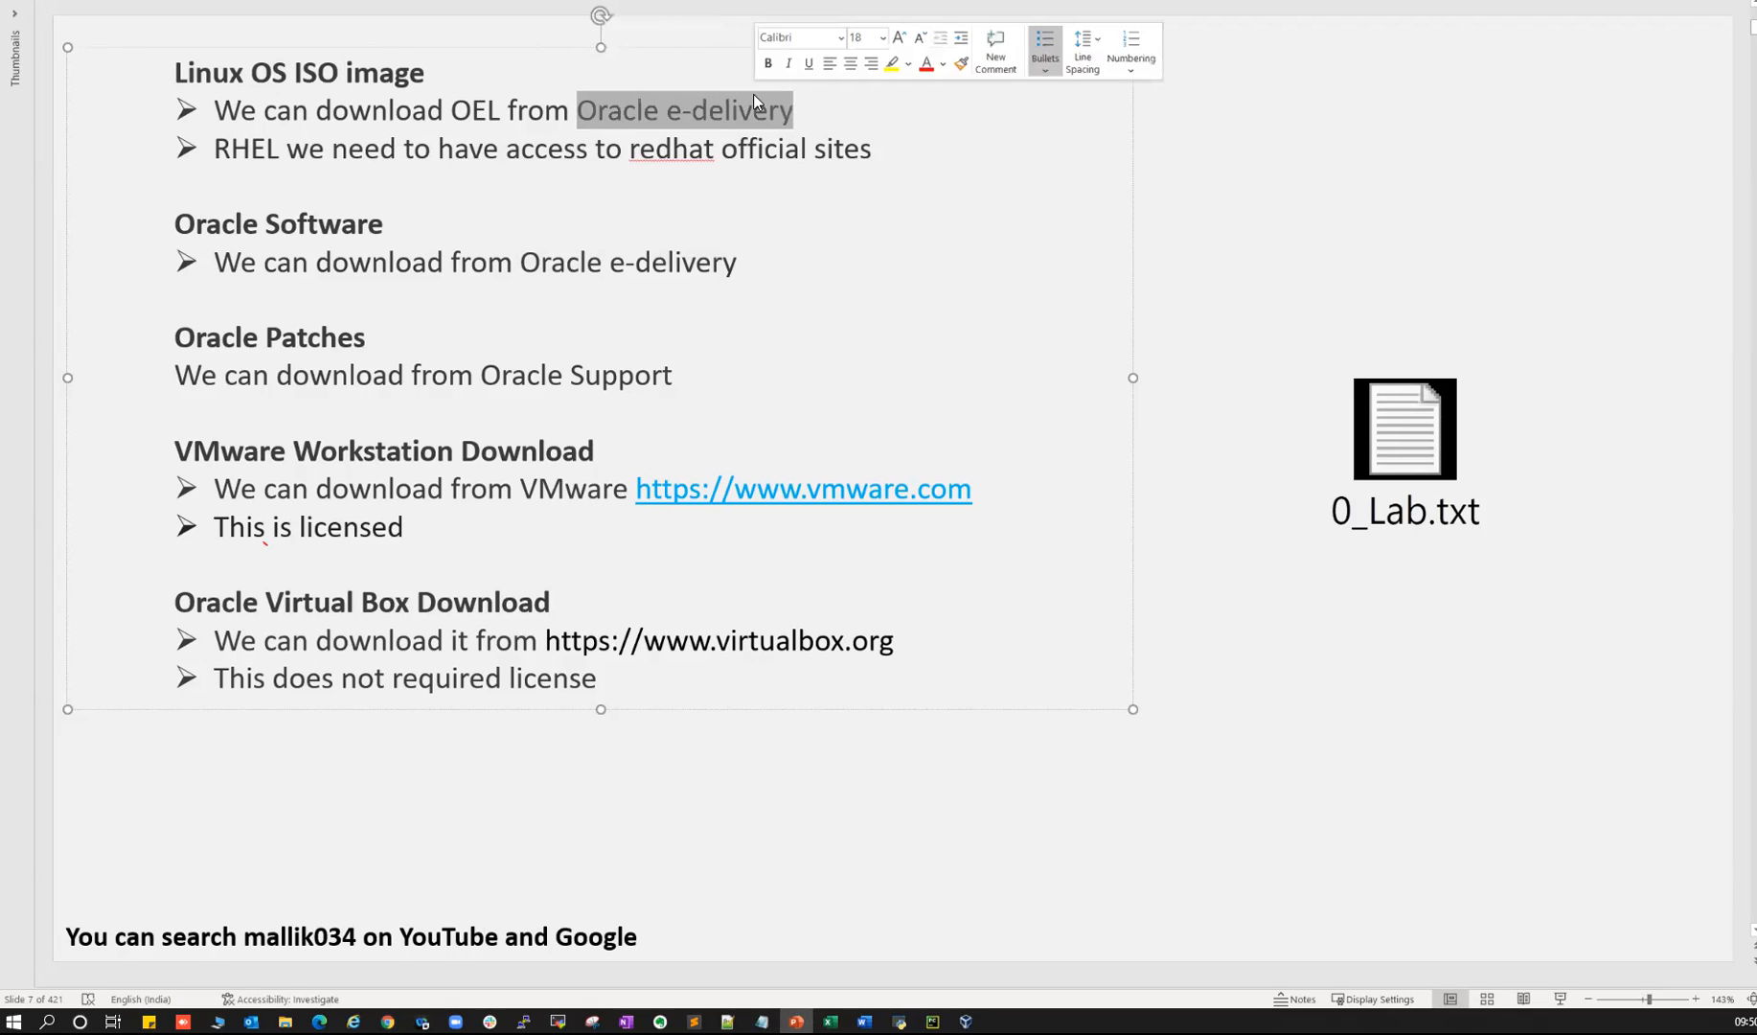
click(498, 375)
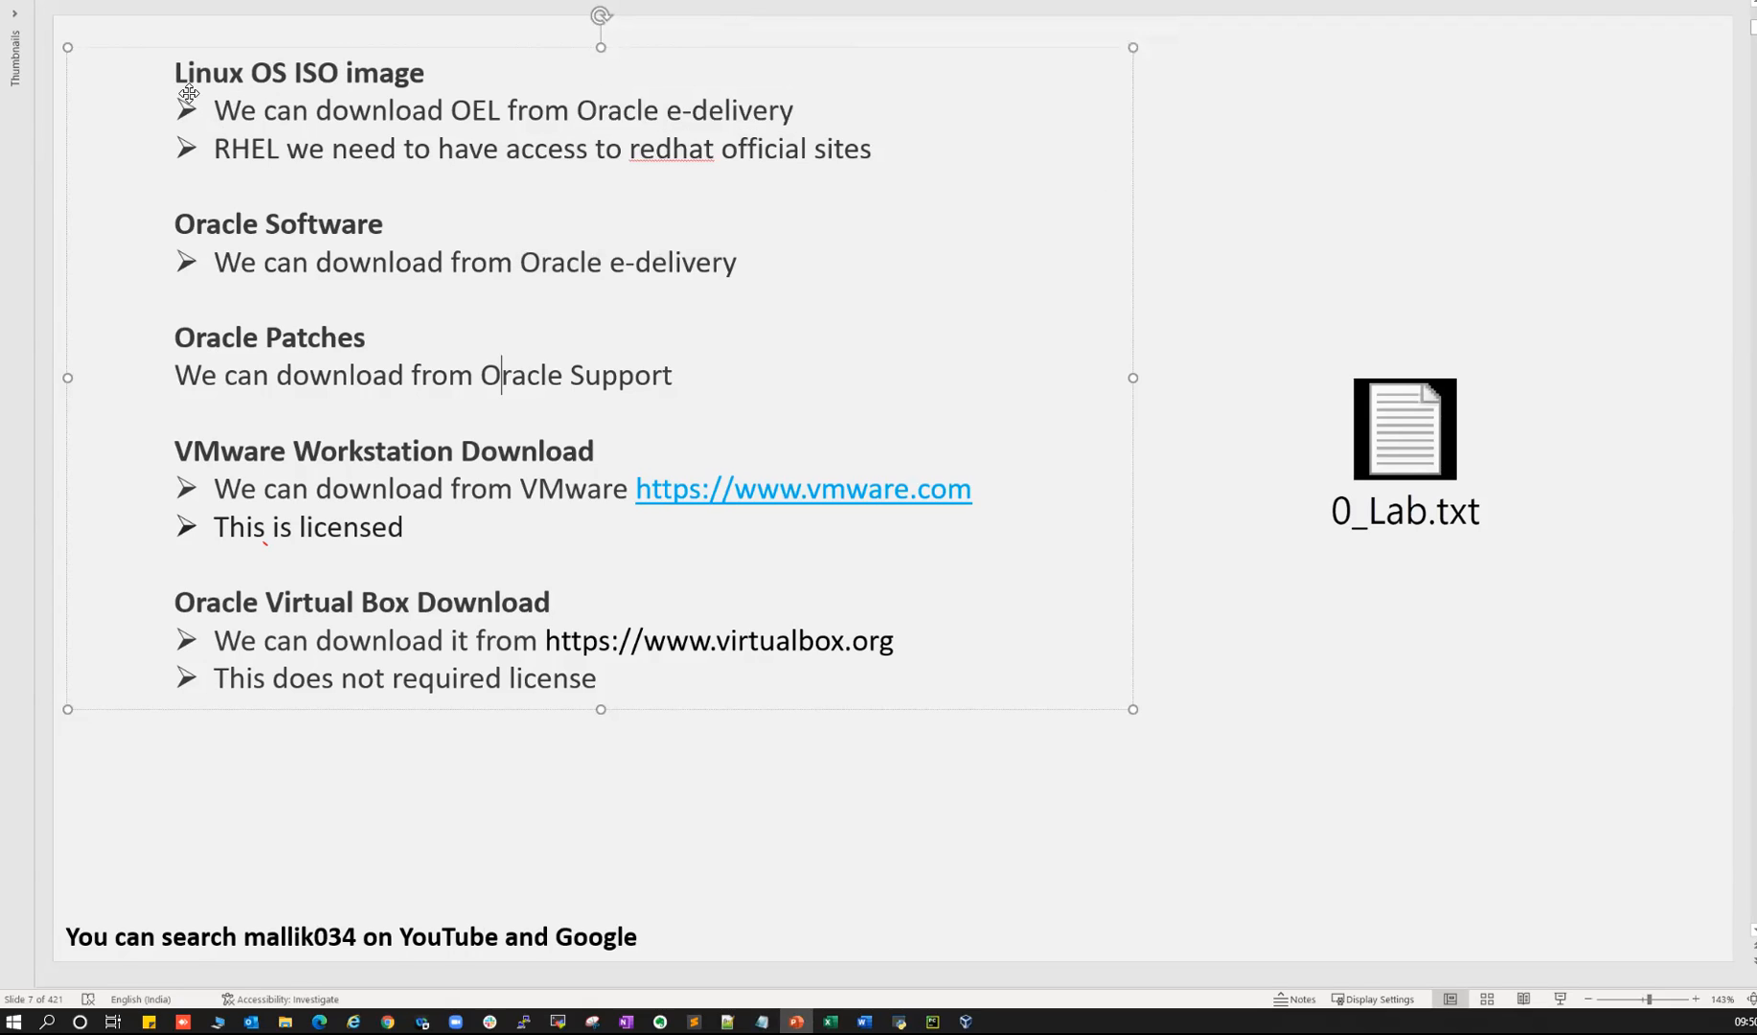
- Open the embedded 0_Lab.txt notes in Notepad and highlight the edelivery web address
drag(174, 72, 740, 270)
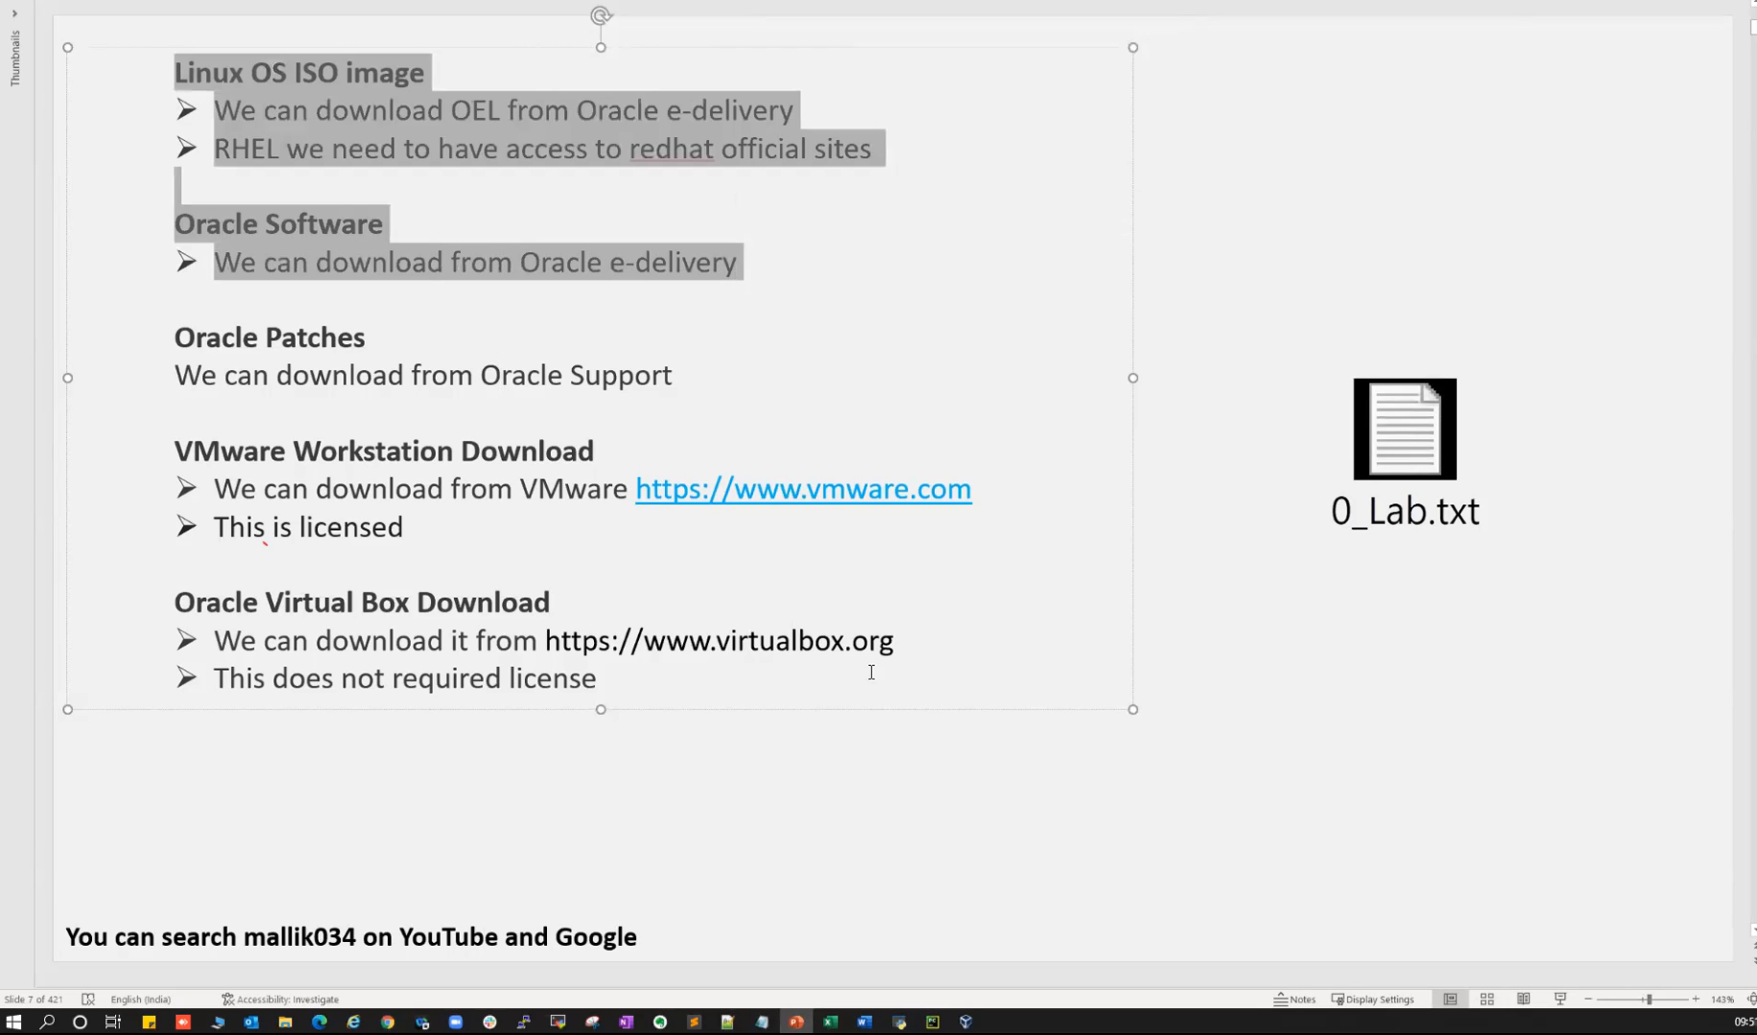
double_click(1389, 462)
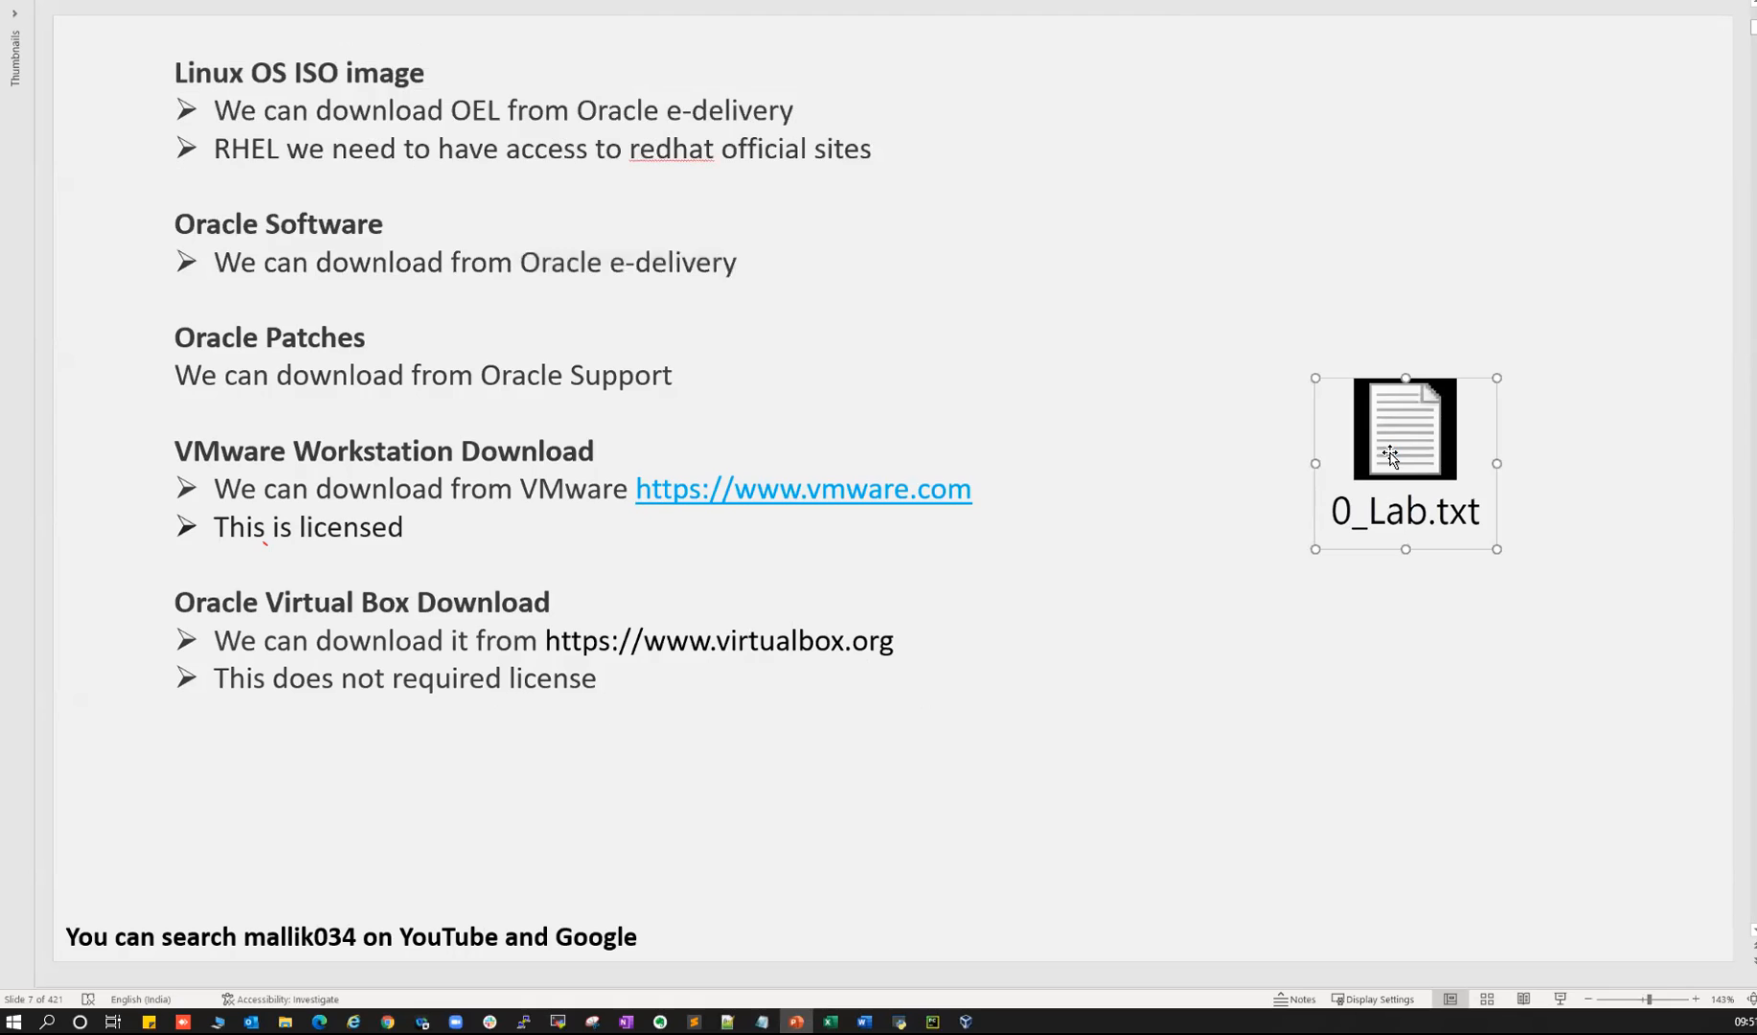
drag(219, 208, 459, 201)
- Highlight the edelivery web address and login ID line in the lab notes
drag(218, 209, 482, 204)
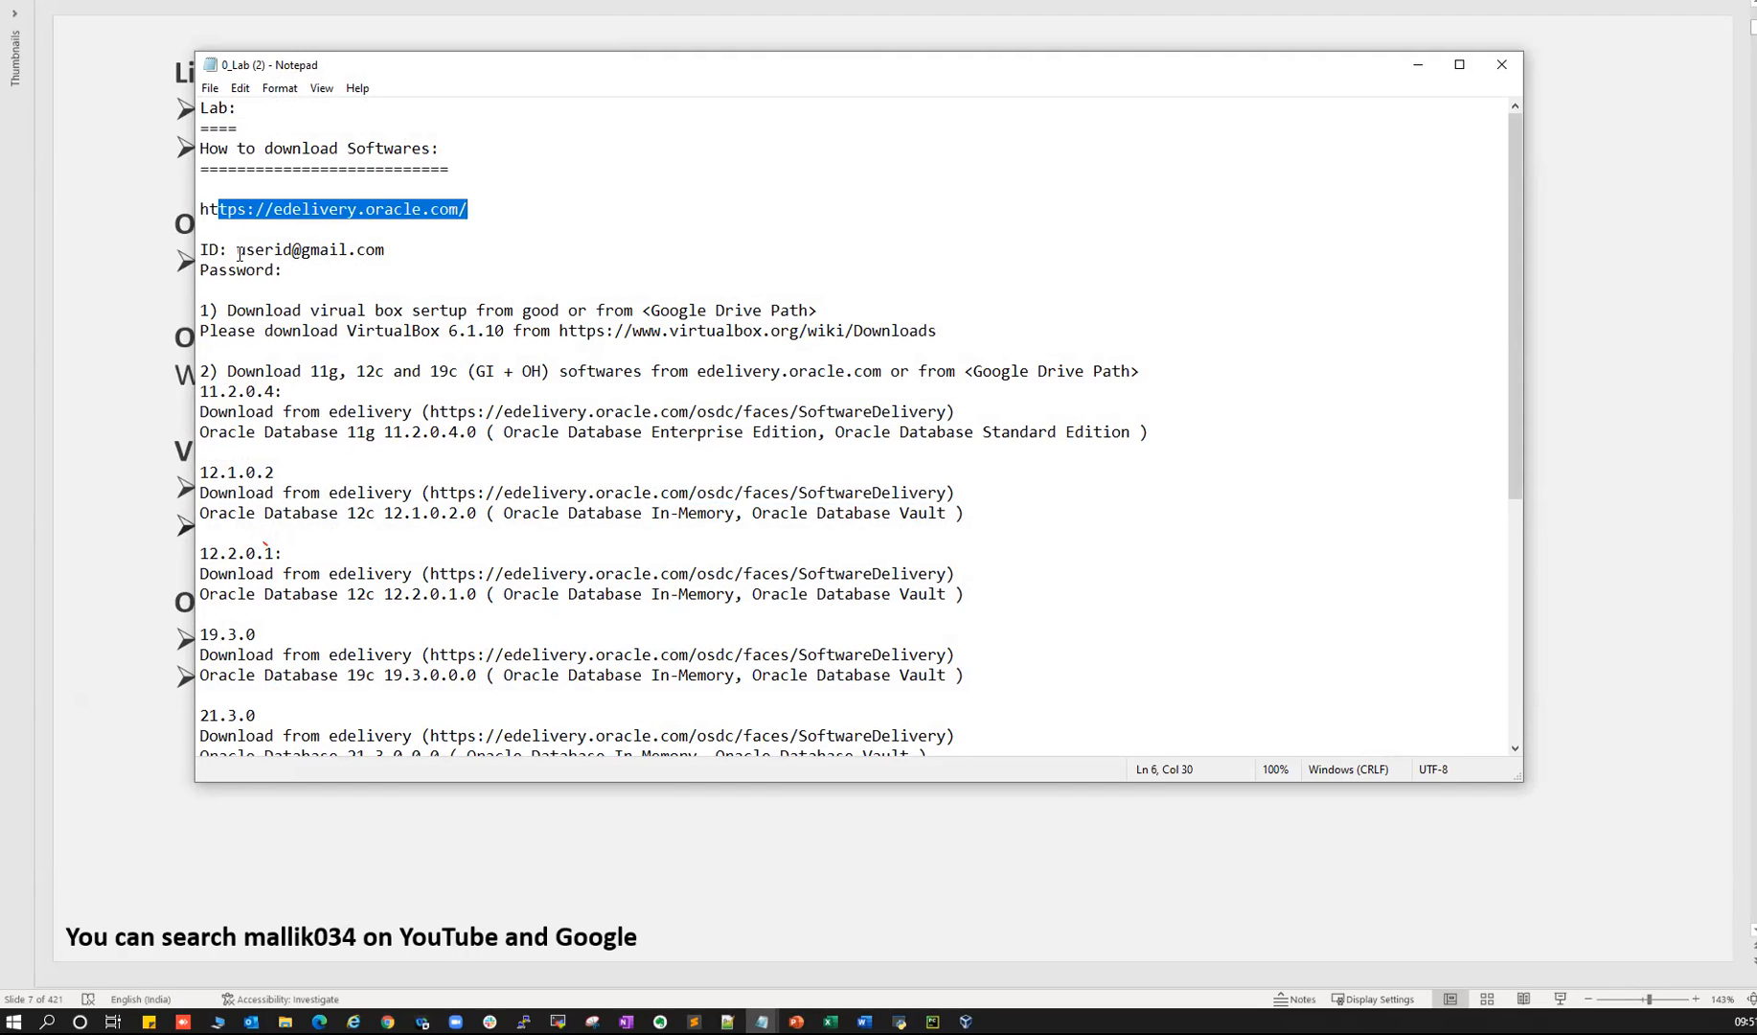
drag(240, 253, 394, 249)
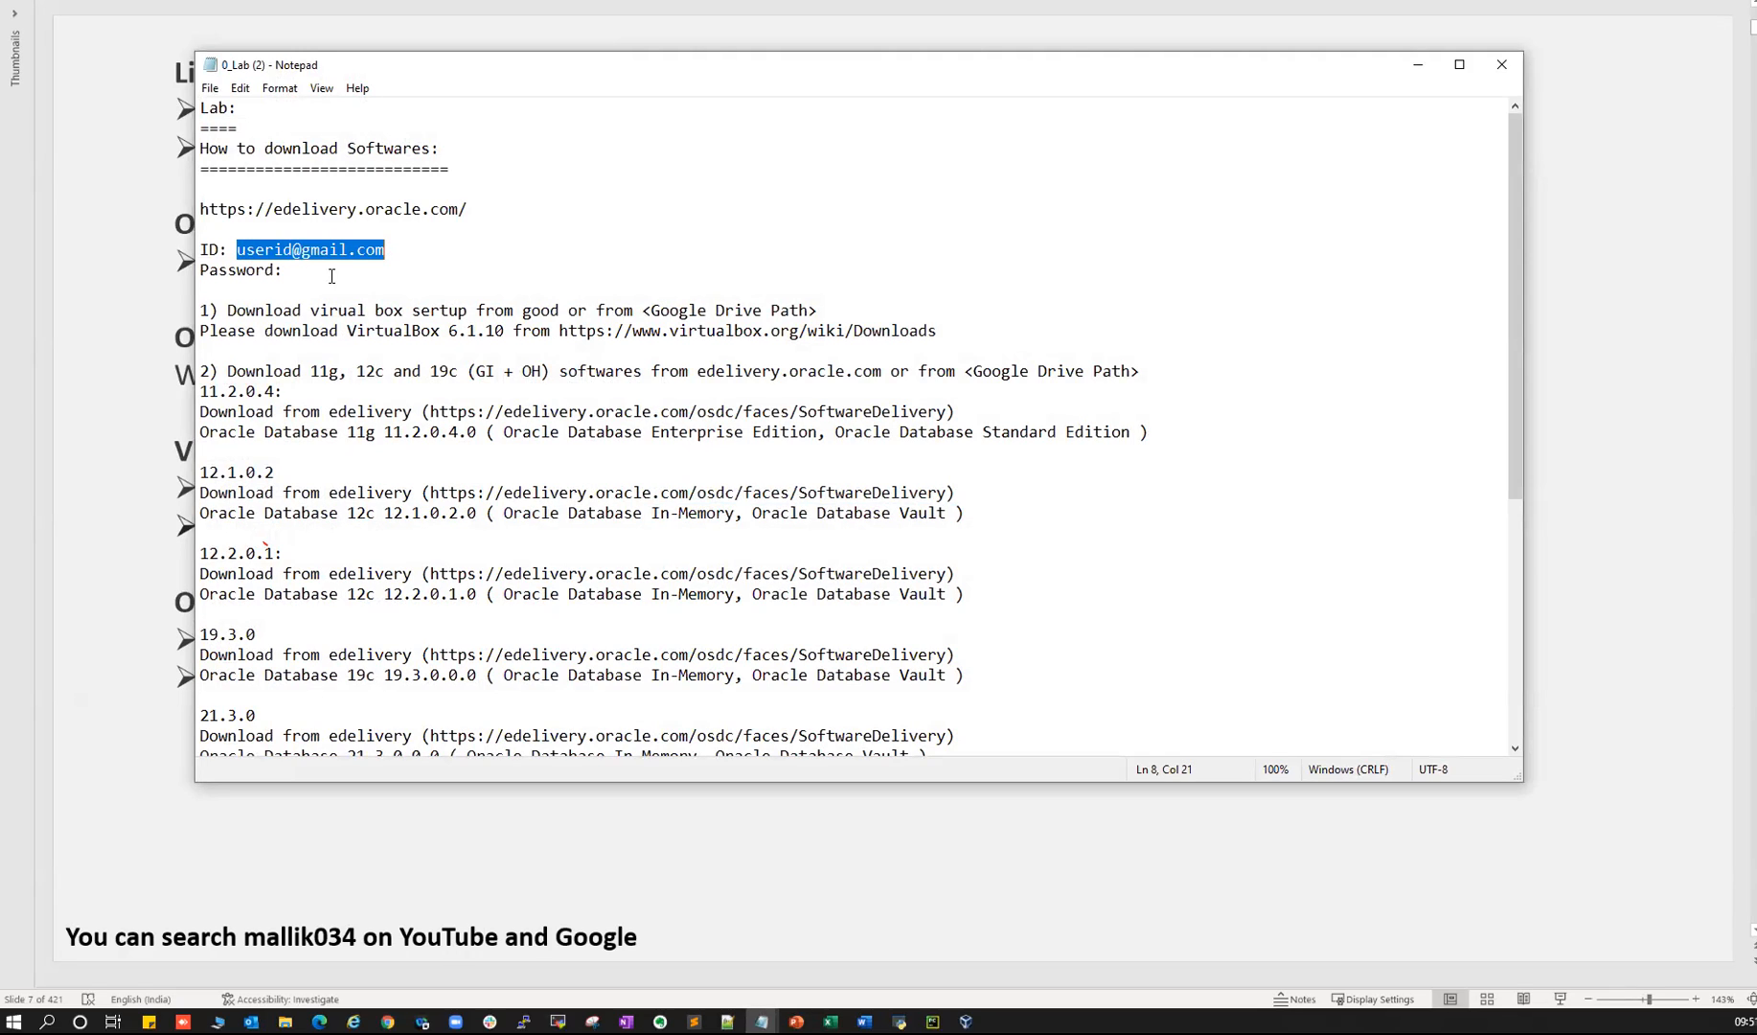
drag(293, 312, 435, 350)
scroll(410, 464, down, 2)
- Point out the 11.2.0.4, 12.1.0.2, 12.2.0.1, 19.3.0 and 21.3.0 database download entries
drag(267, 255, 324, 534)
click(274, 272)
drag(228, 272, 290, 285)
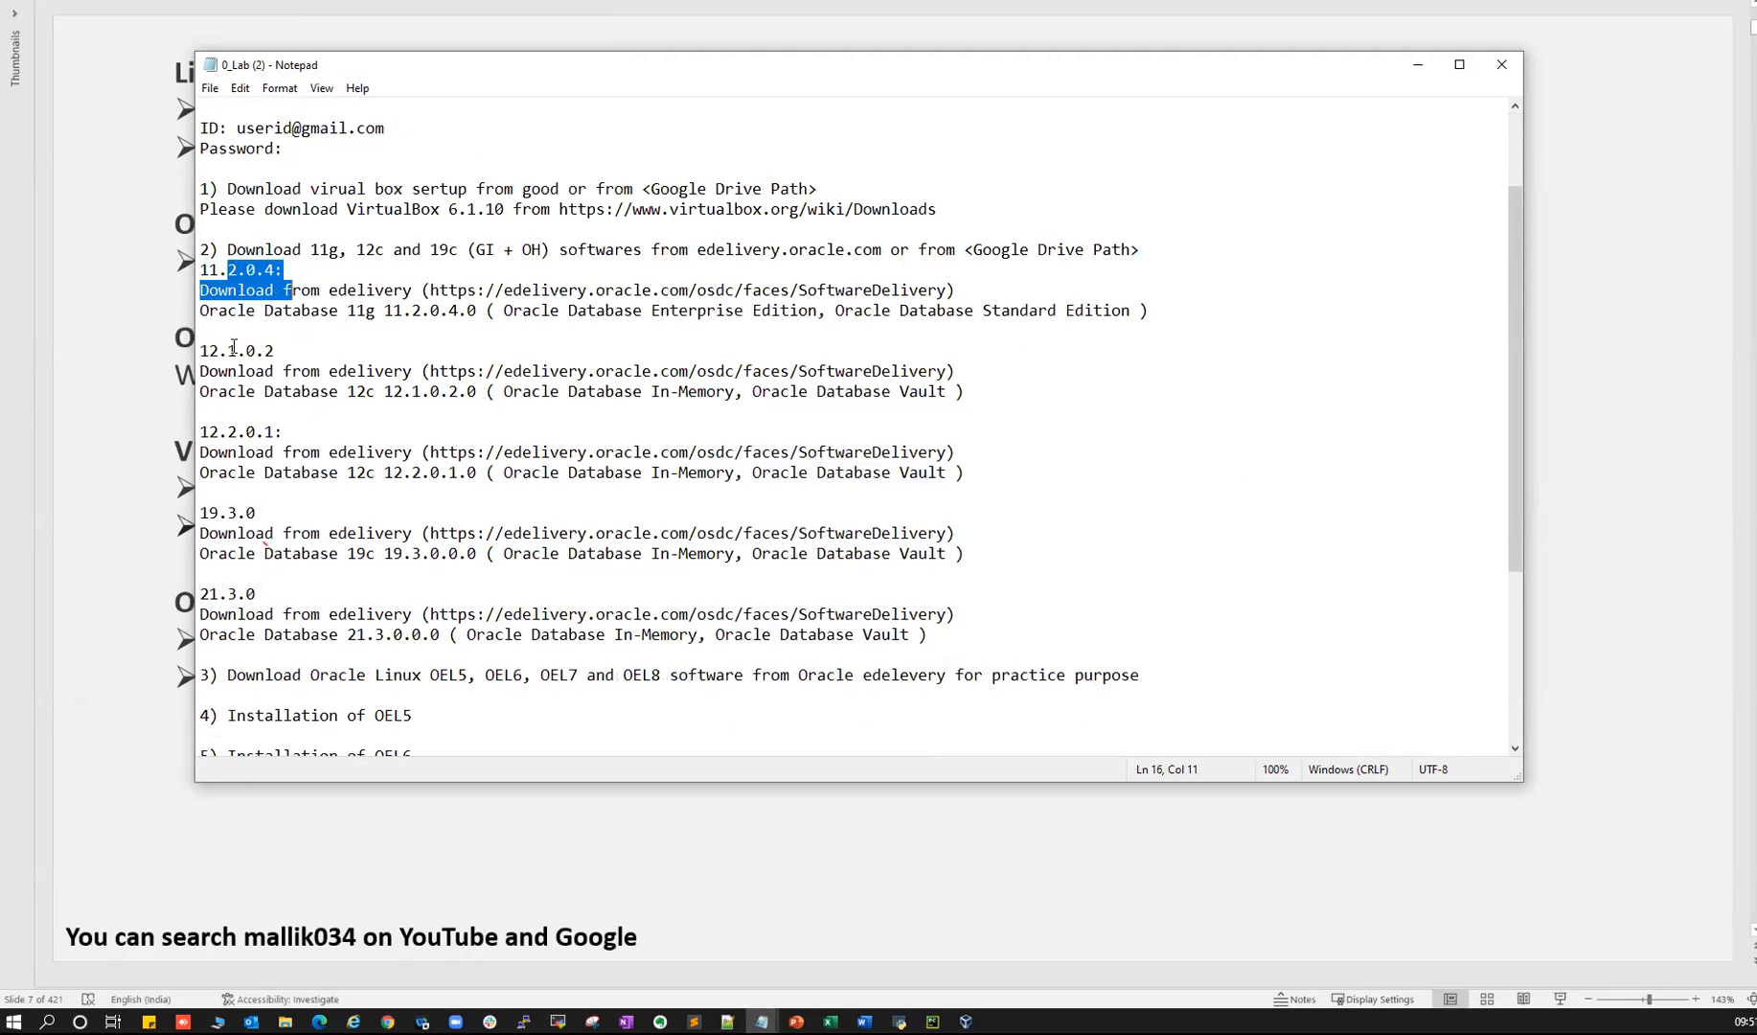
drag(235, 347, 336, 377)
drag(220, 435, 286, 439)
drag(210, 511, 295, 553)
drag(210, 595, 275, 632)
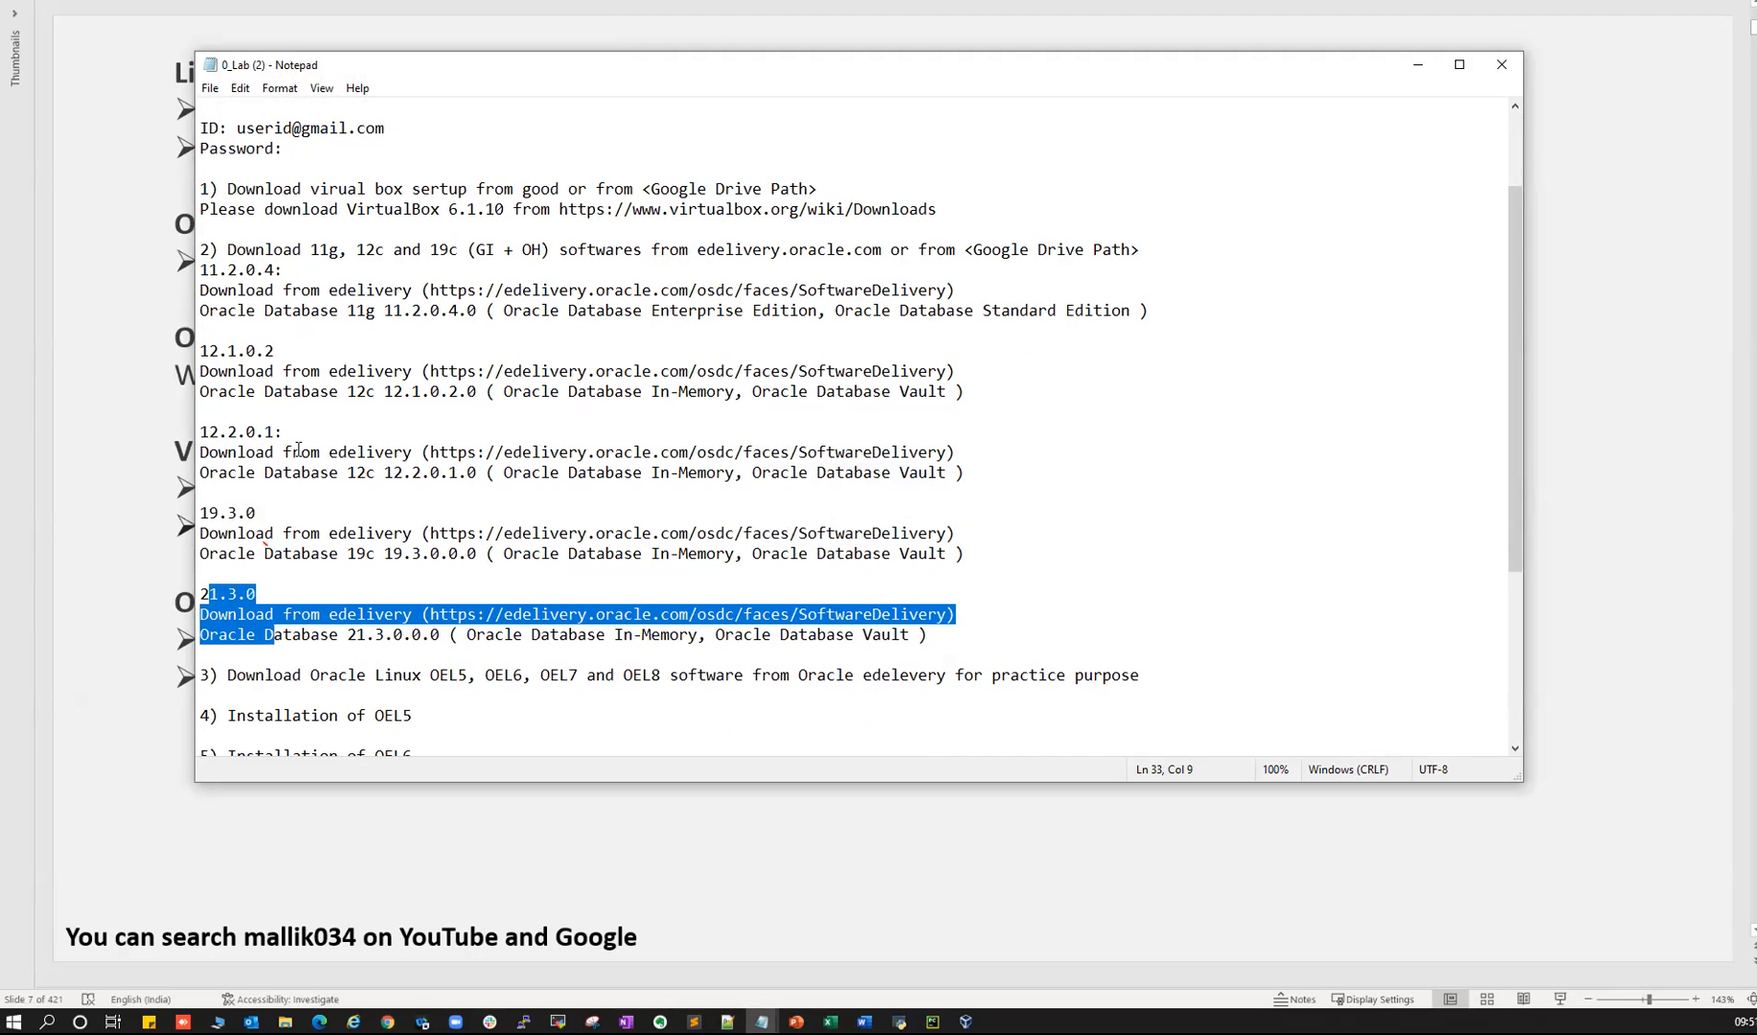
drag(202, 511, 977, 556)
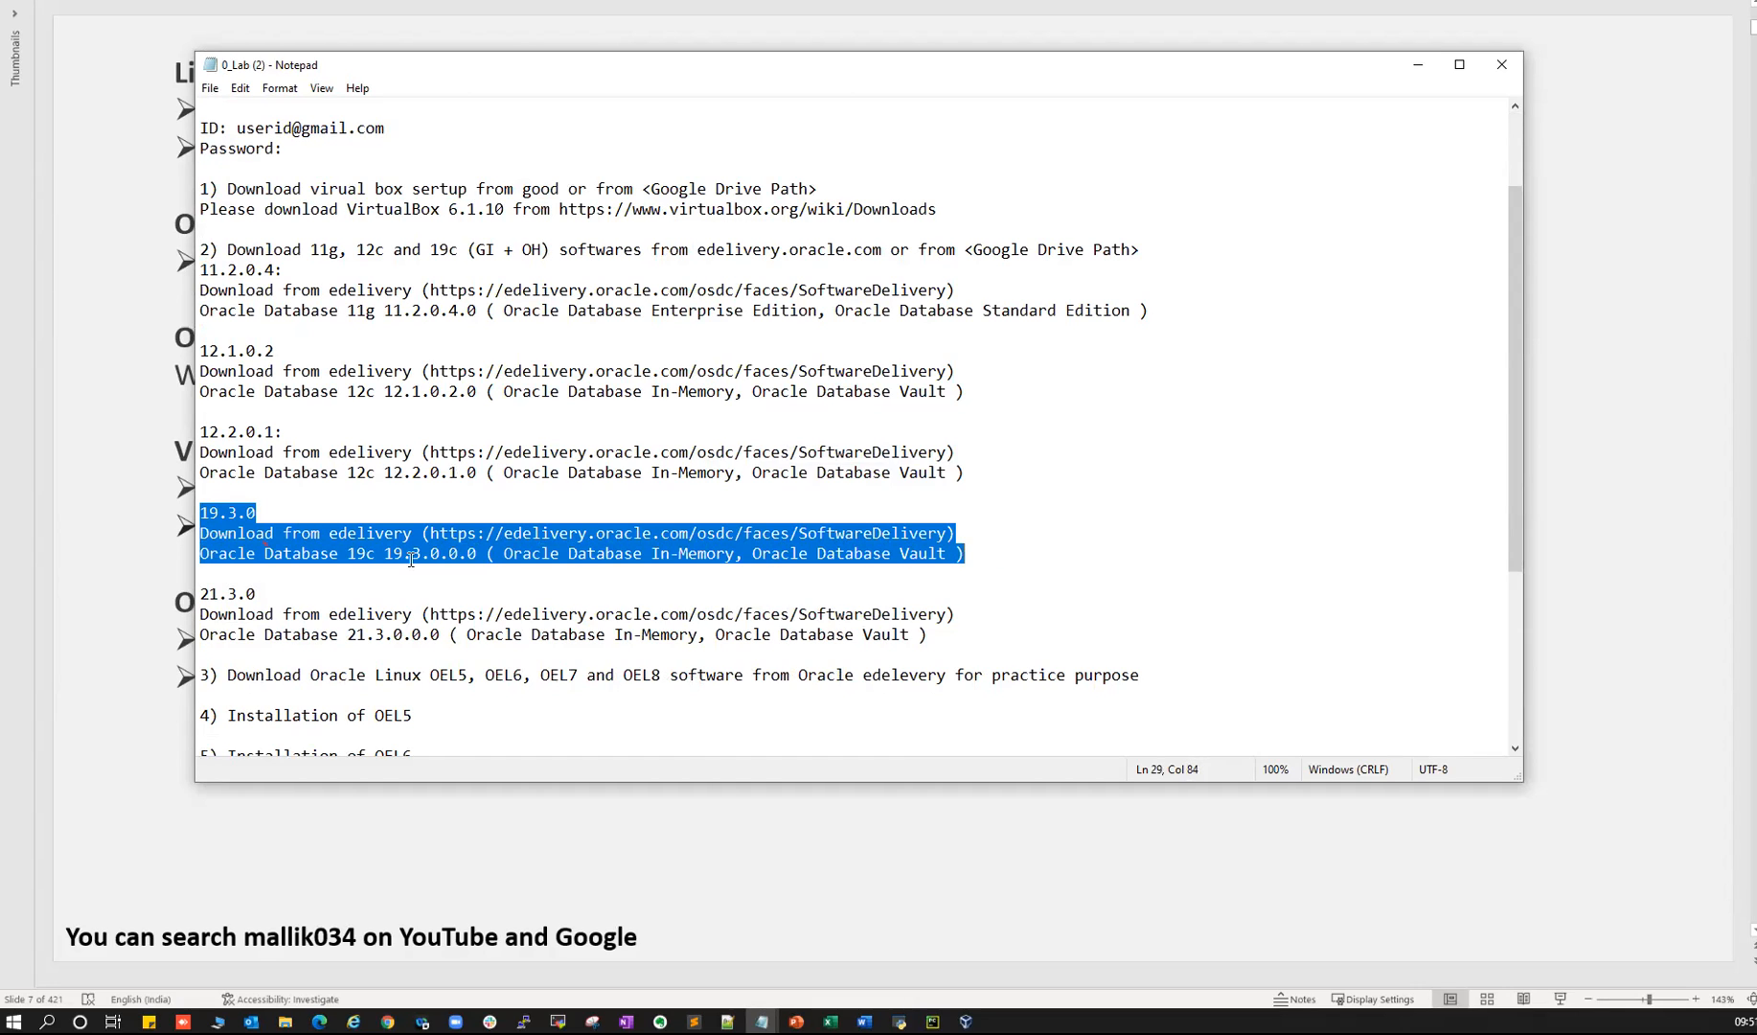
drag(218, 432, 421, 472)
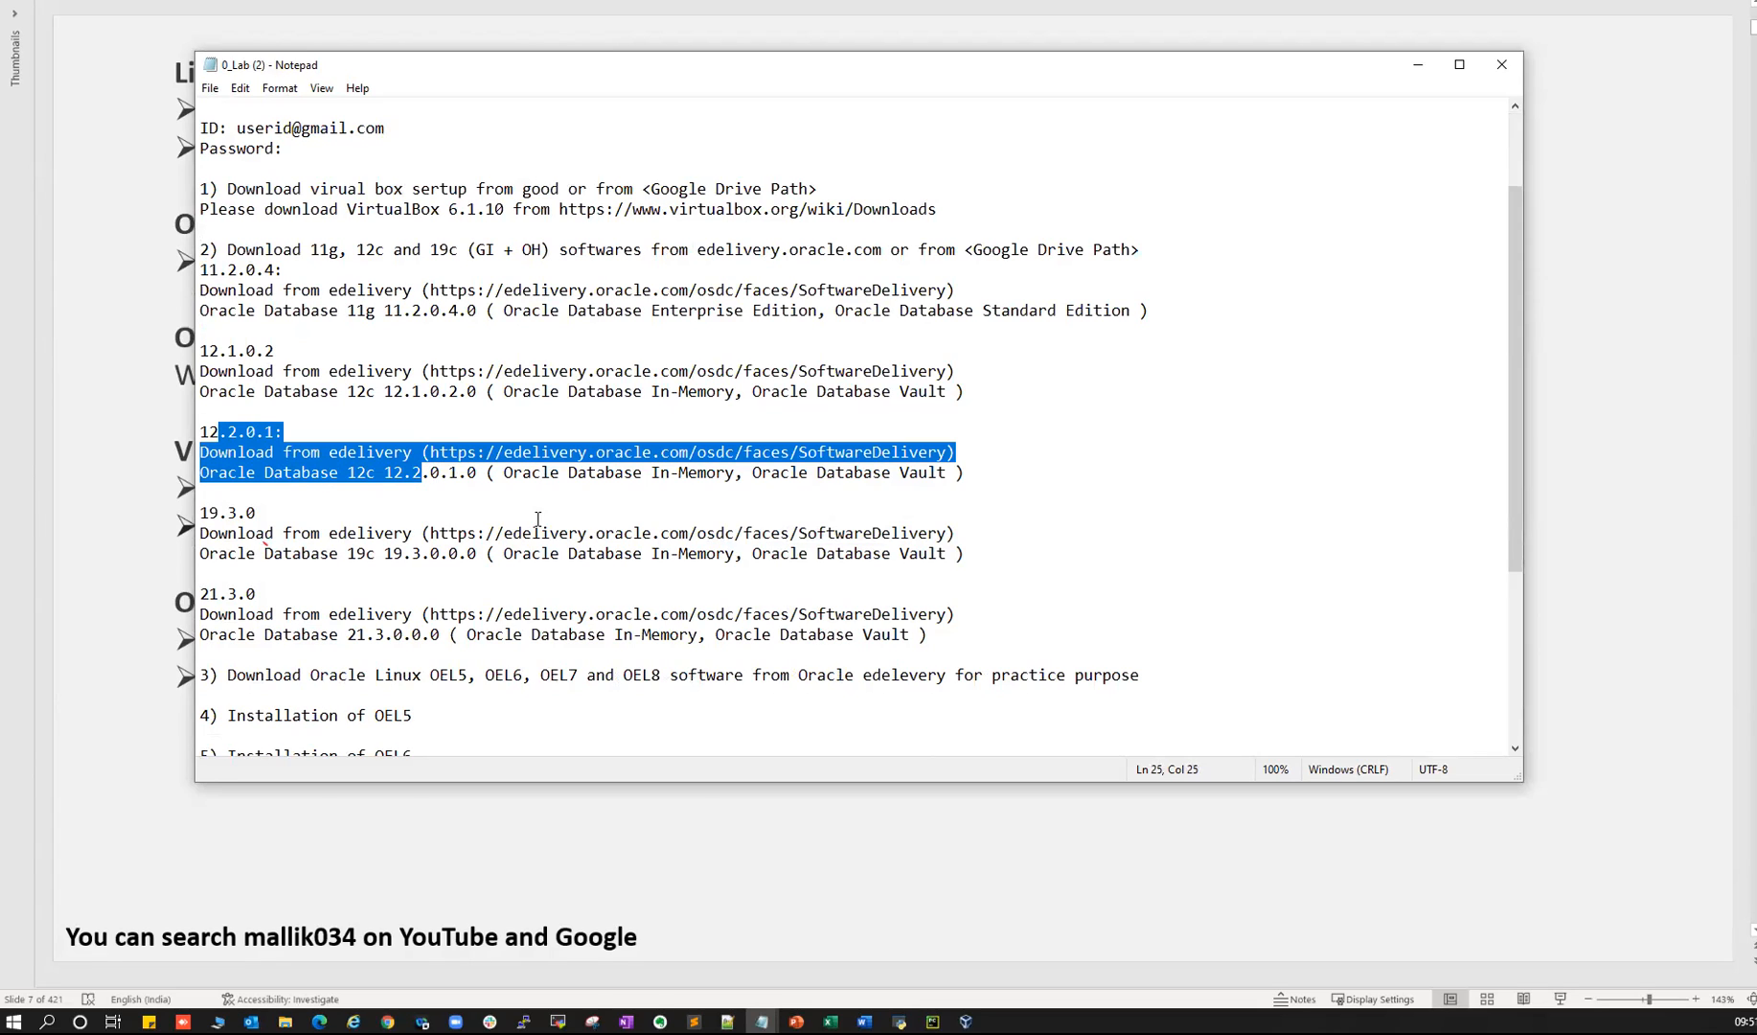
- Point out the OEL5, OEL6 and OEL7 installation entries, mark 19c, and close the notes
scroll(509, 525, down, 3)
scroll(508, 525, down, 1)
drag(263, 477, 420, 590)
click(427, 539)
drag(383, 472, 410, 473)
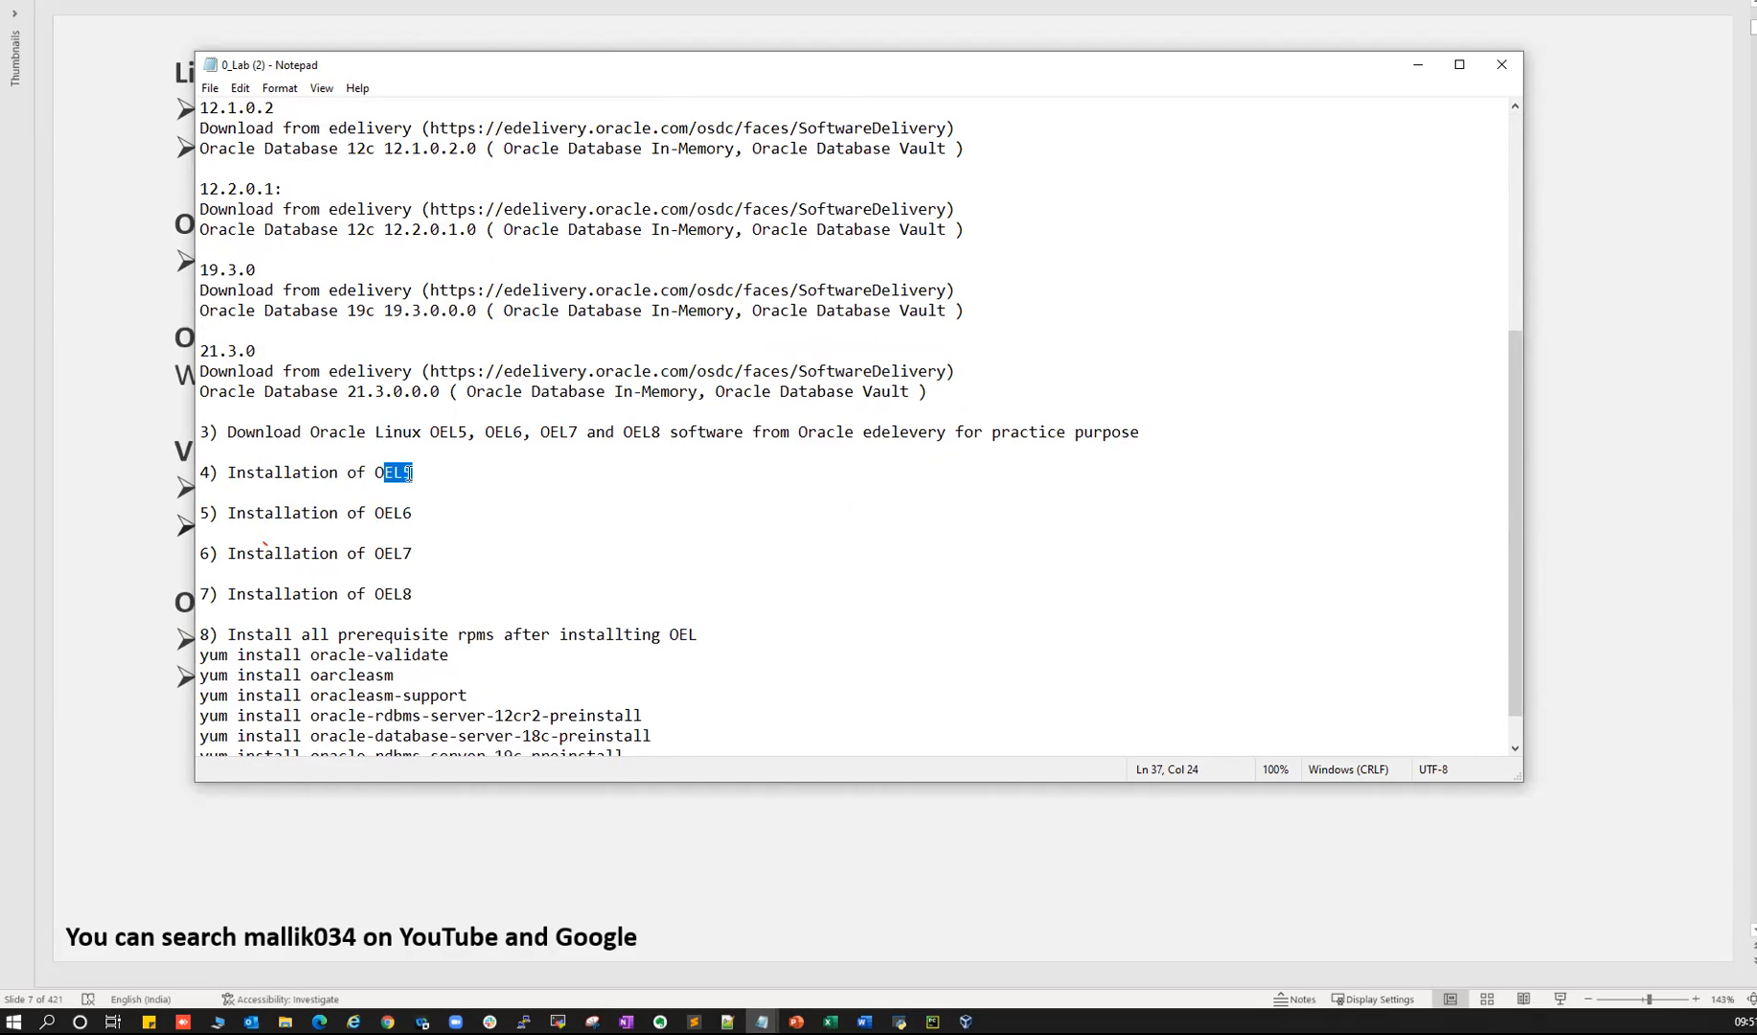
drag(374, 554, 412, 553)
drag(374, 513, 419, 480)
scroll(418, 482, down, 1)
drag(427, 518, 377, 514)
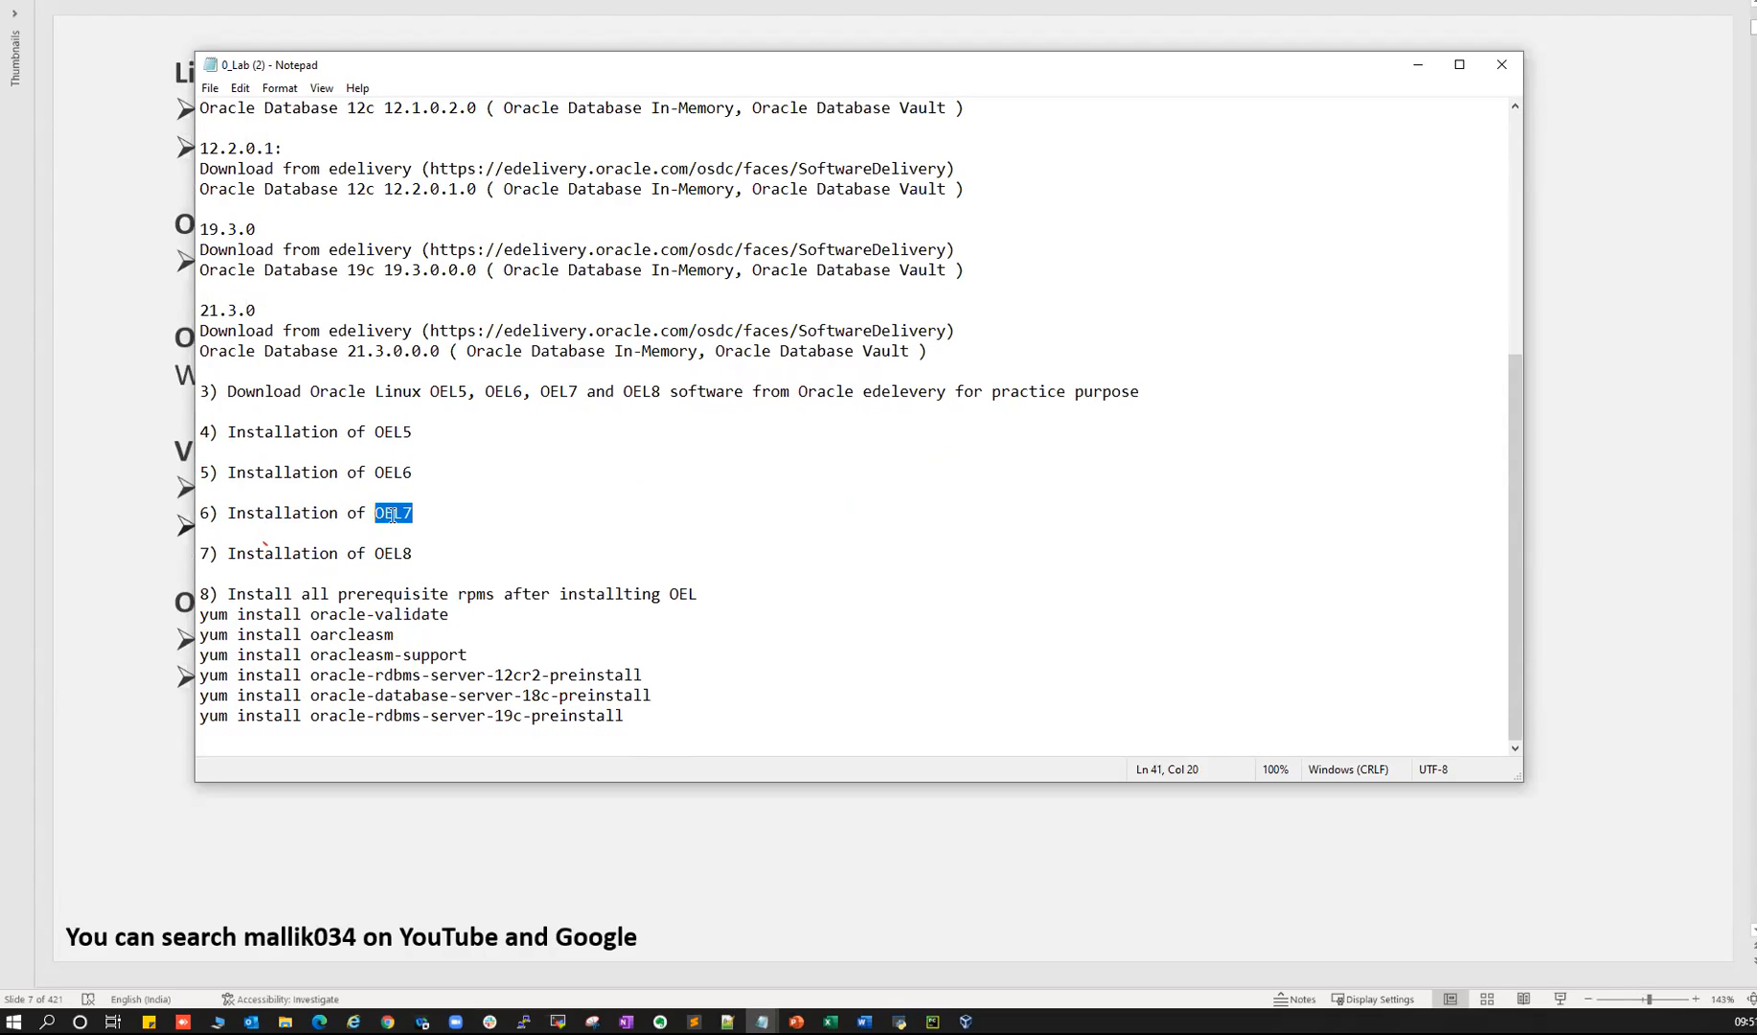
scroll(409, 470, up, 1)
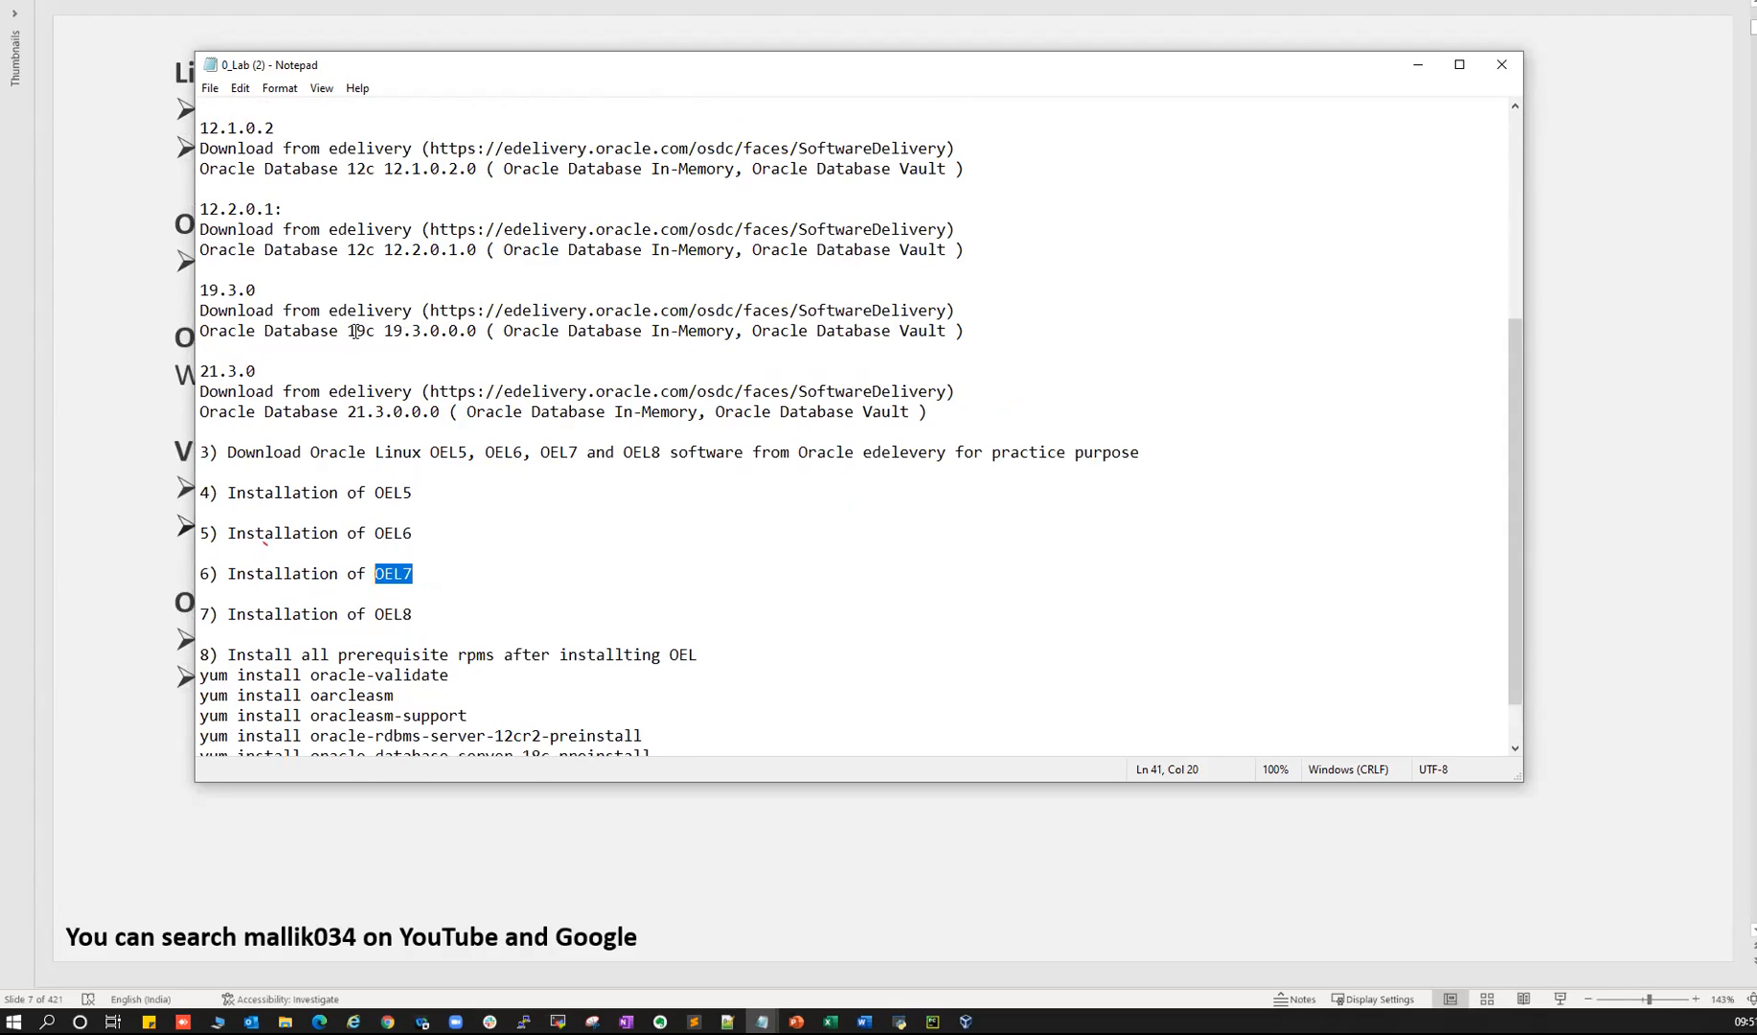
double_click(355, 331)
click(1502, 64)
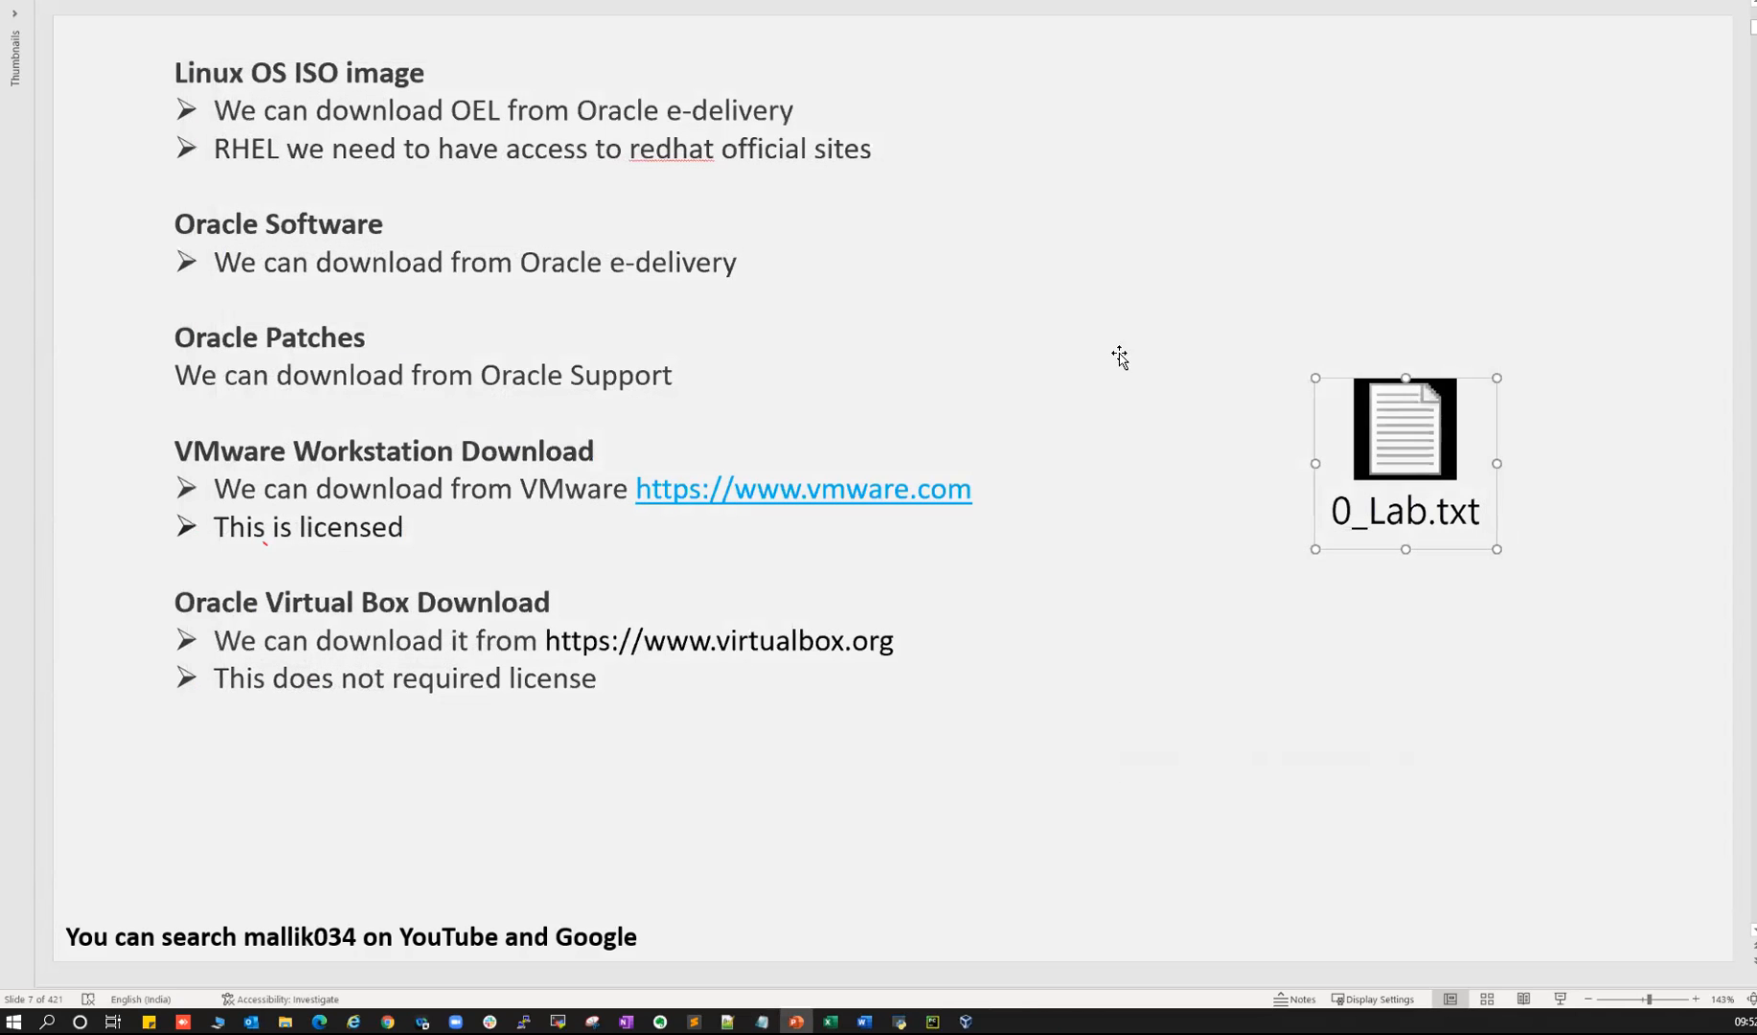
click(598, 734)
drag(176, 70, 322, 71)
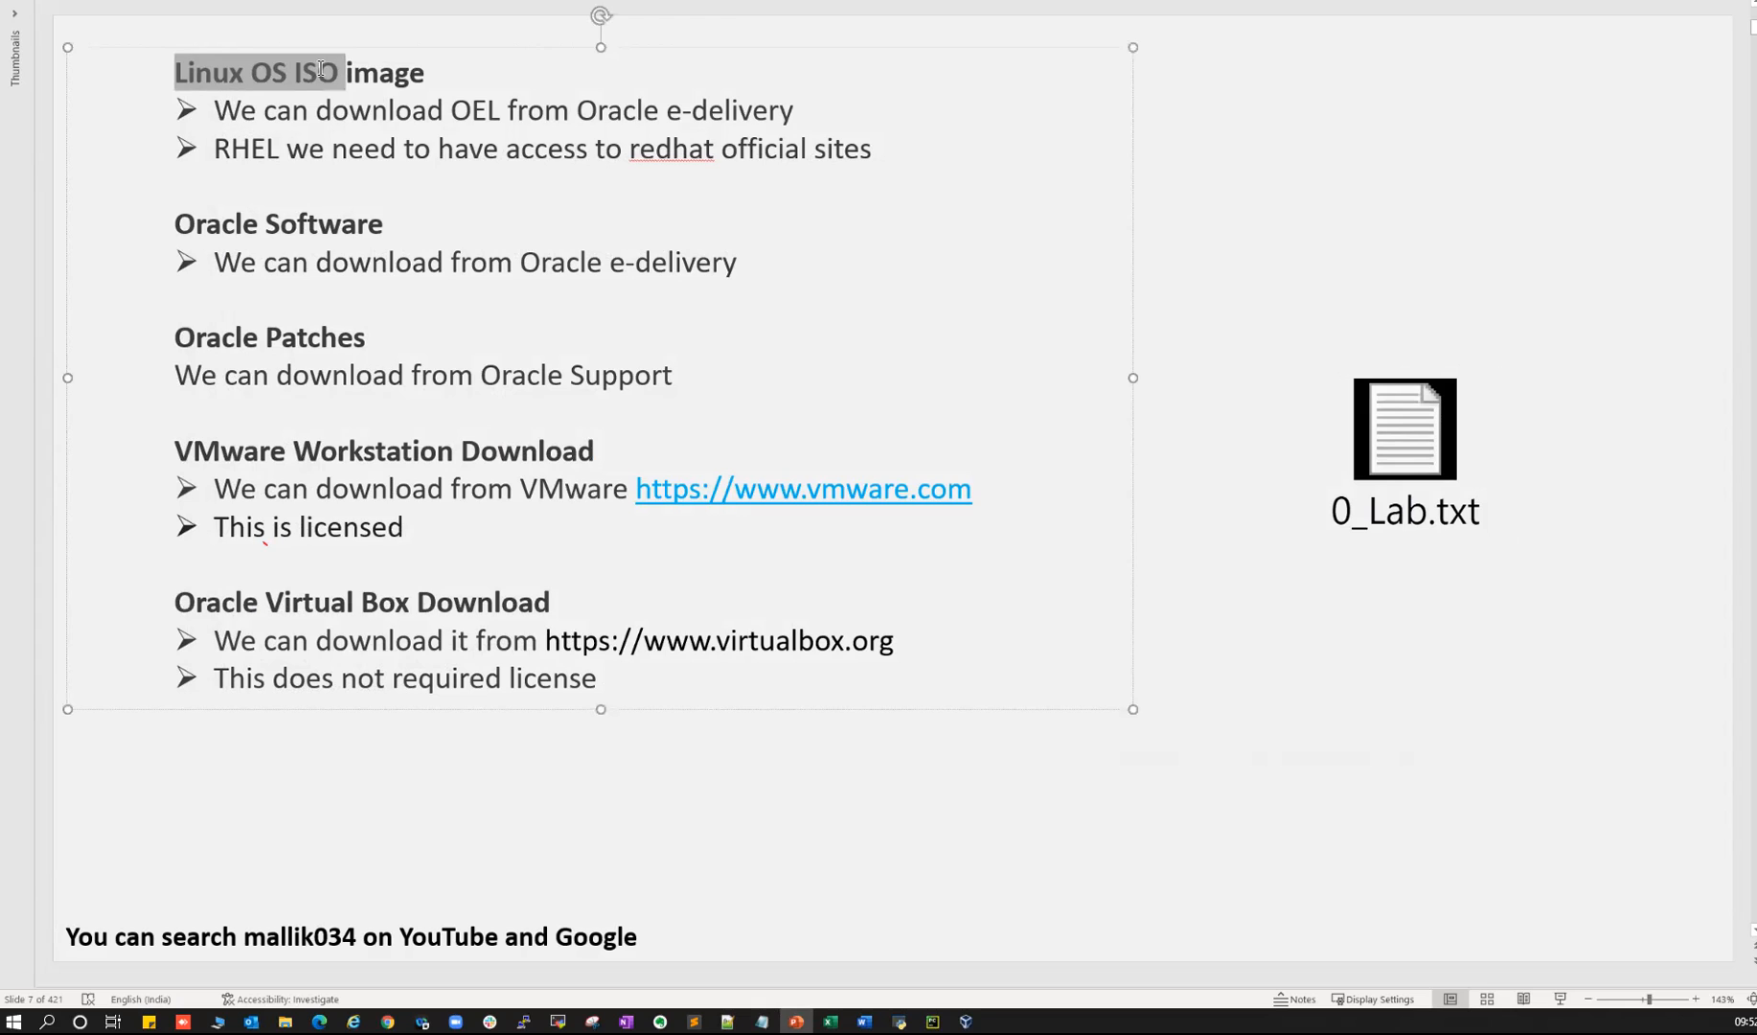
drag(204, 225, 334, 224)
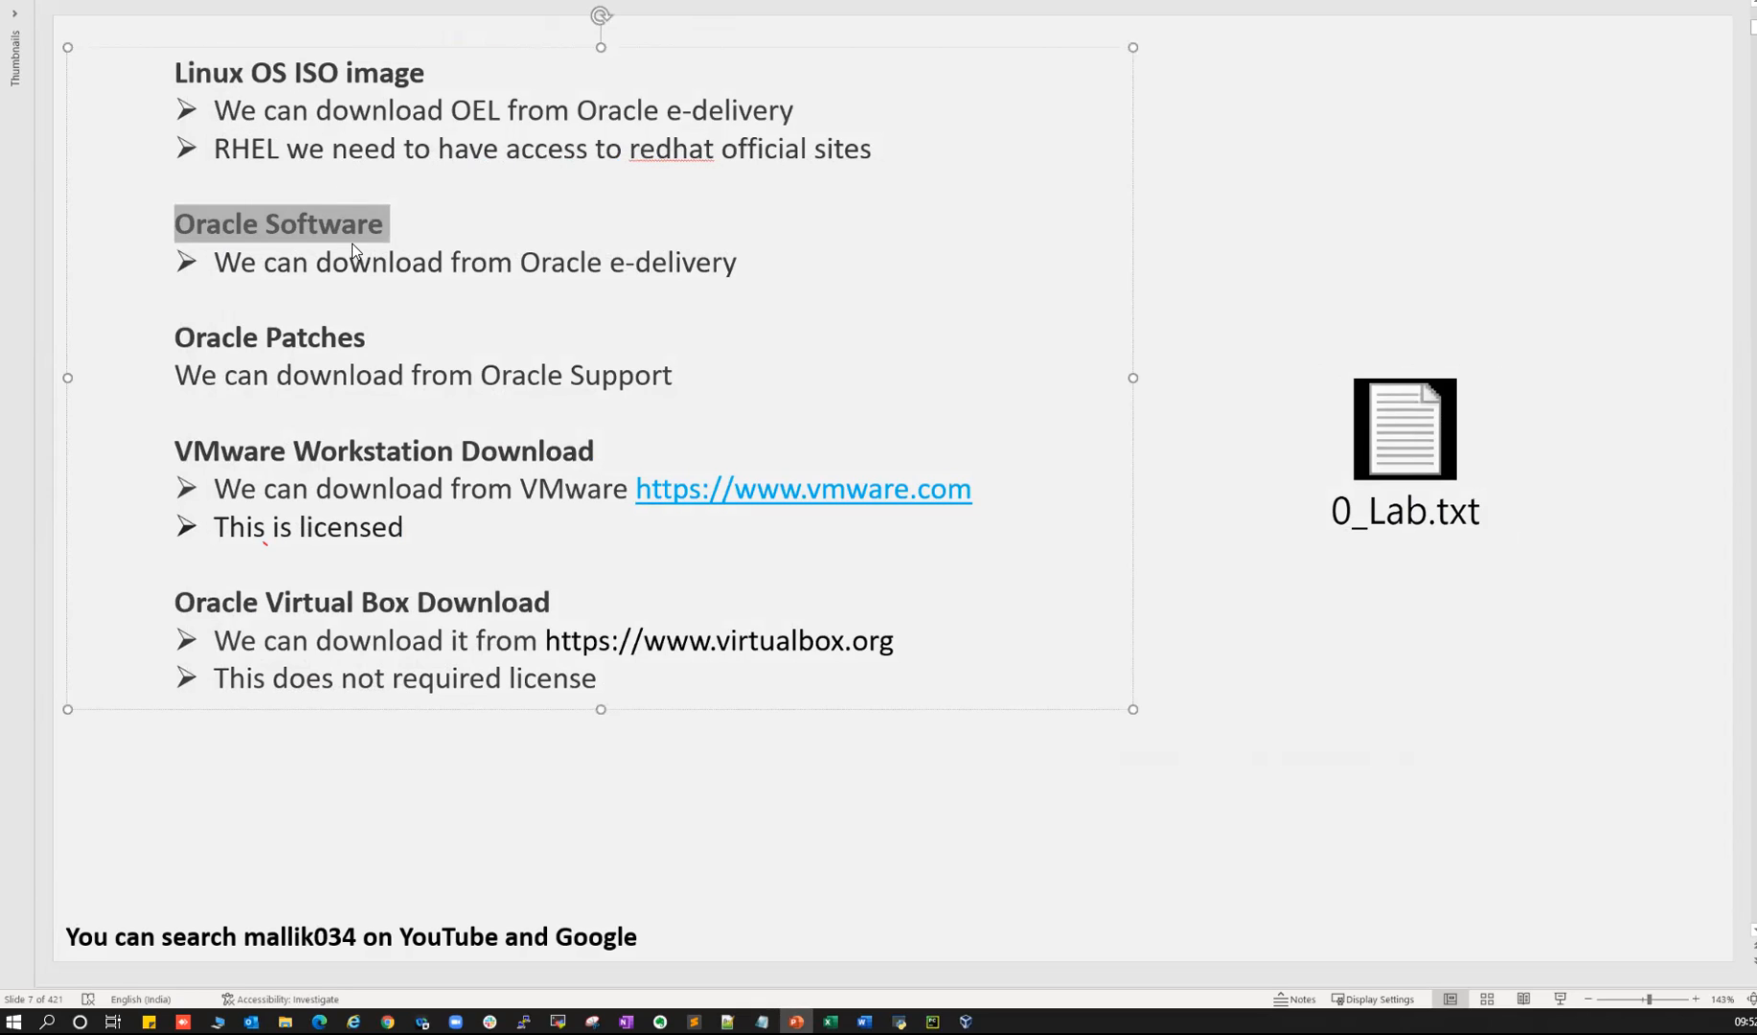
drag(188, 340, 331, 342)
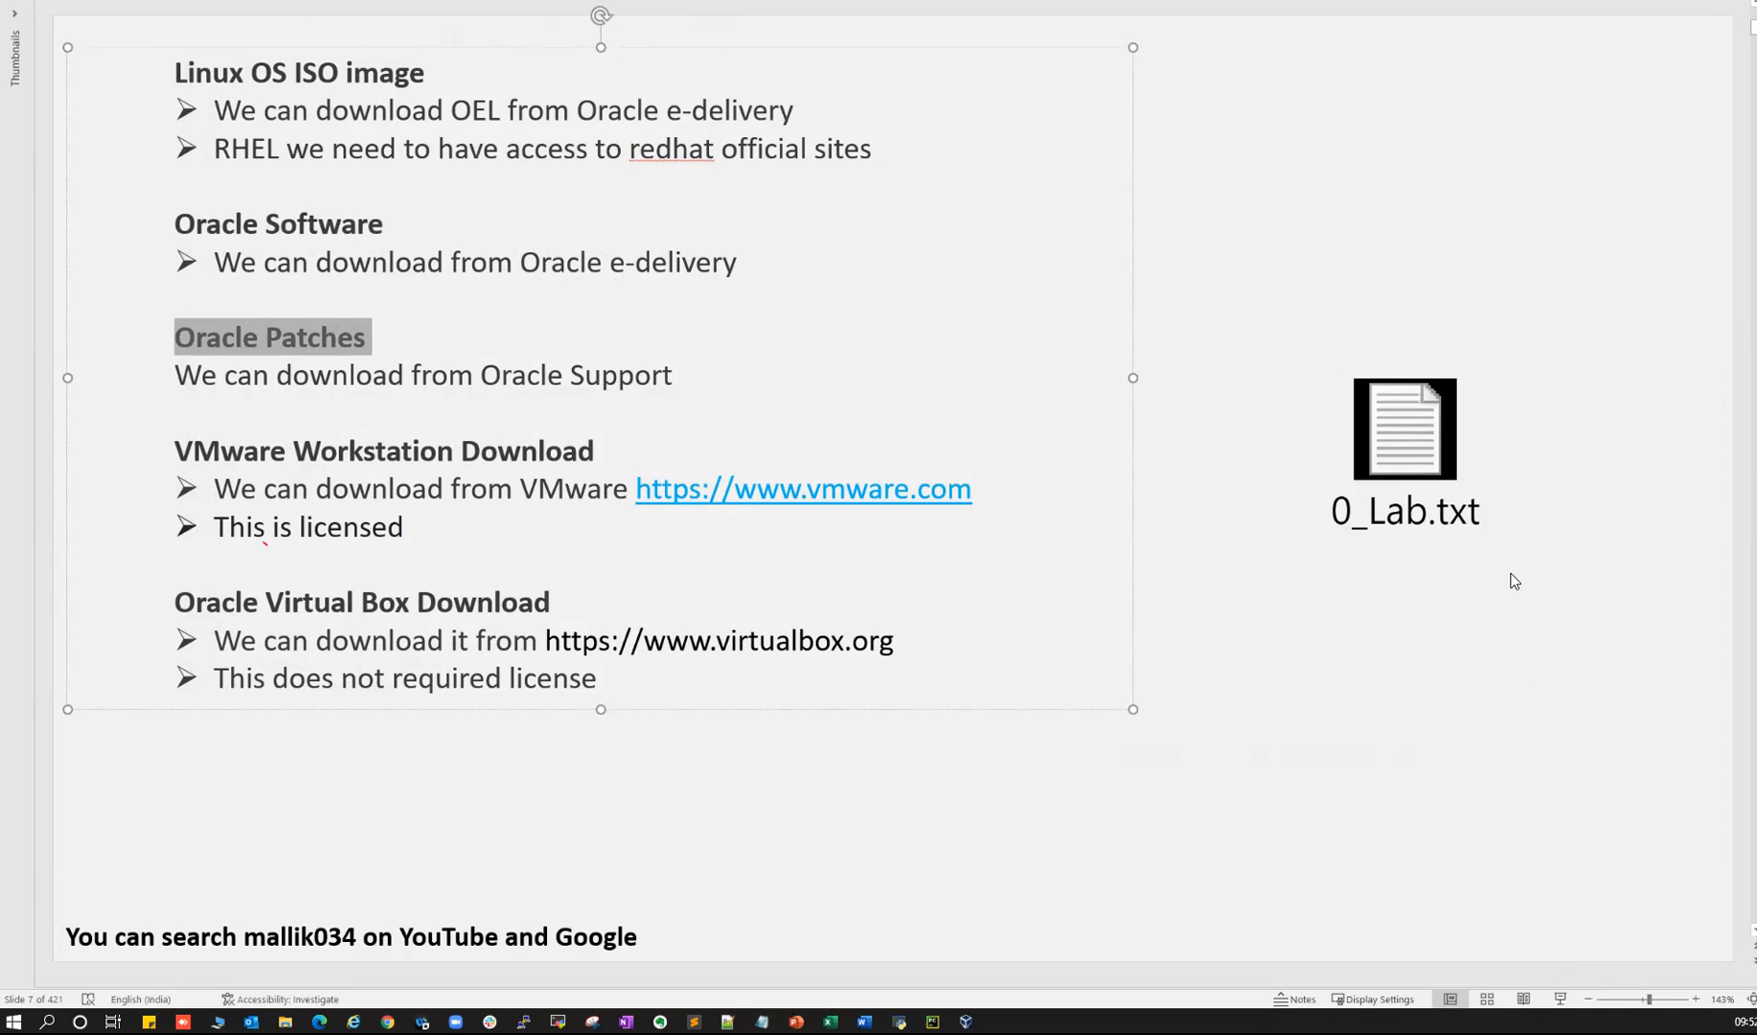
key(super+alt+d)
click(1493, 461)
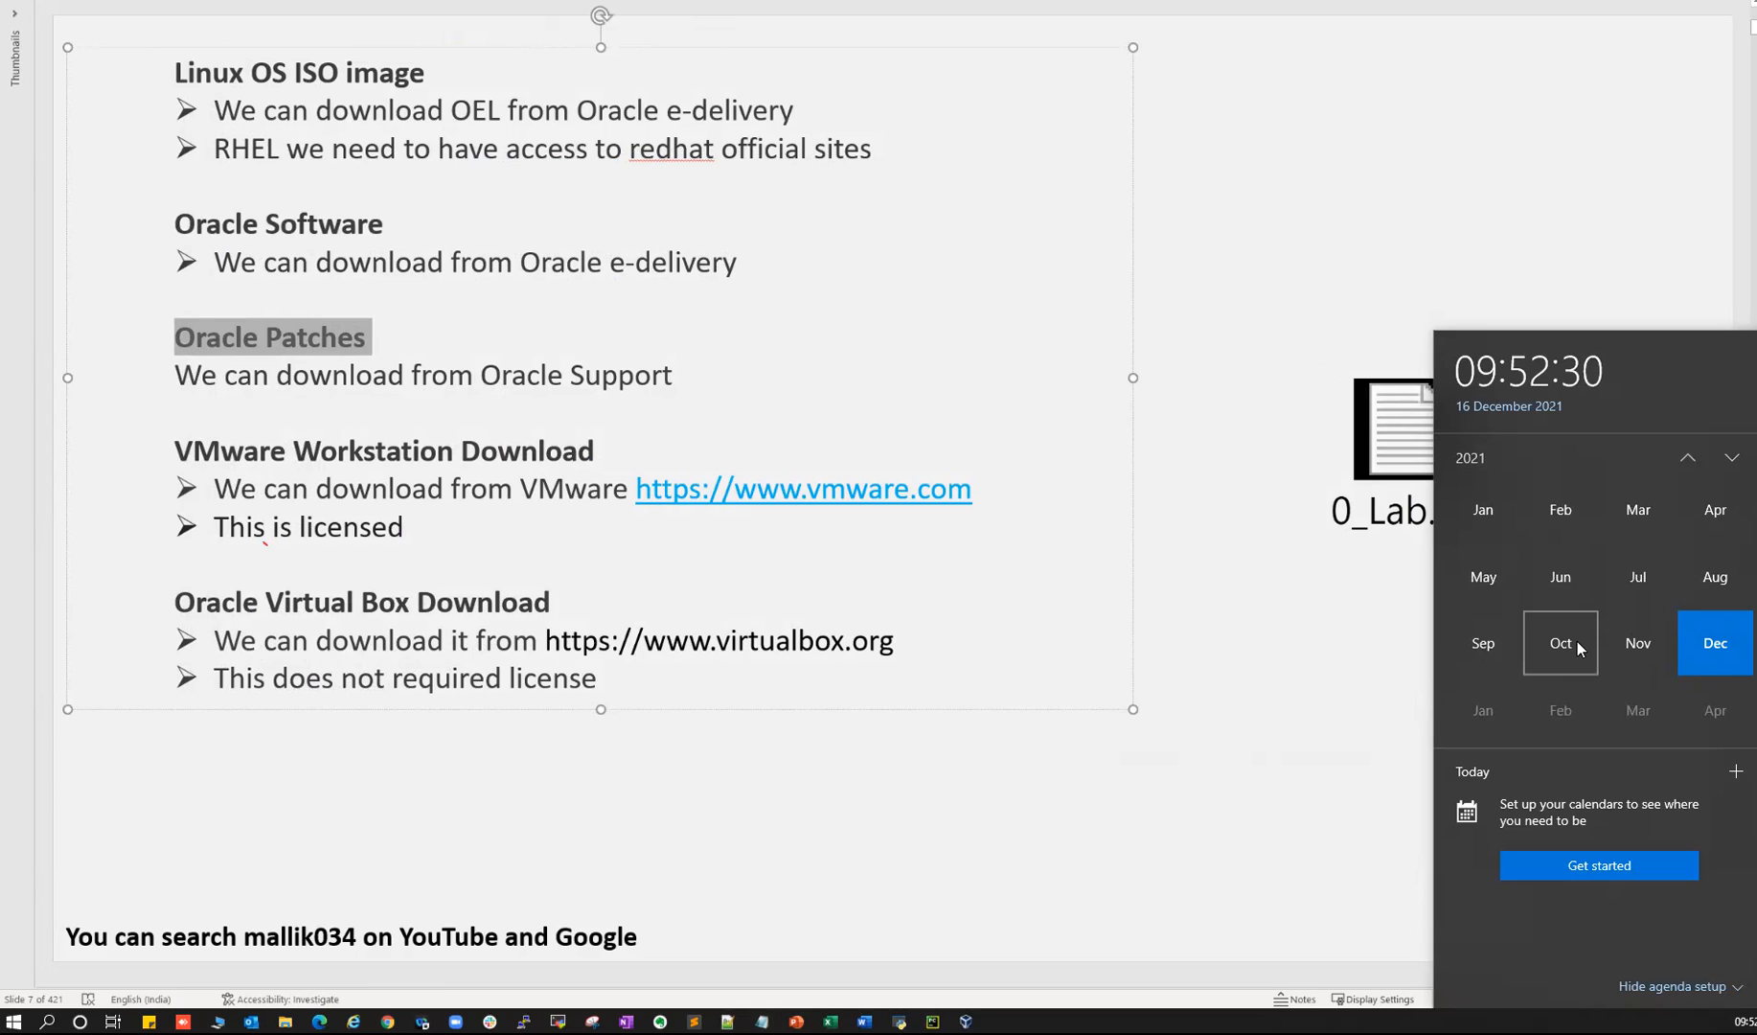
click(188, 340)
drag(179, 338, 339, 343)
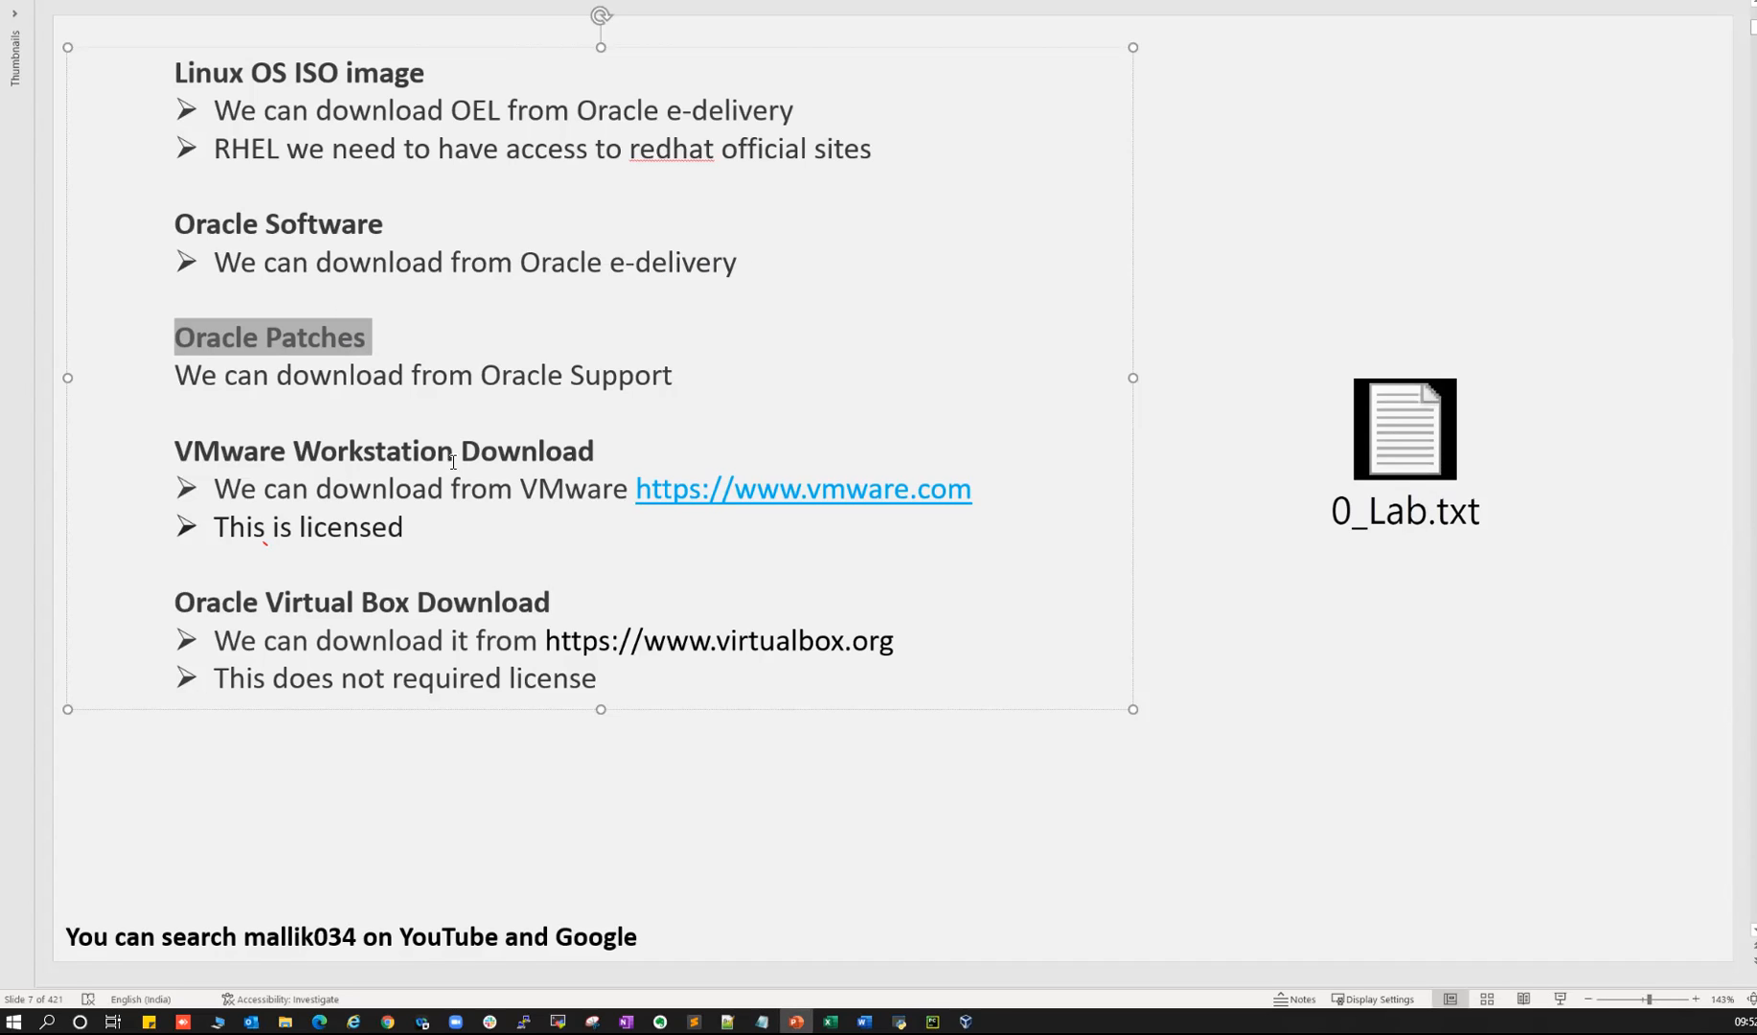
drag(280, 353, 277, 376)
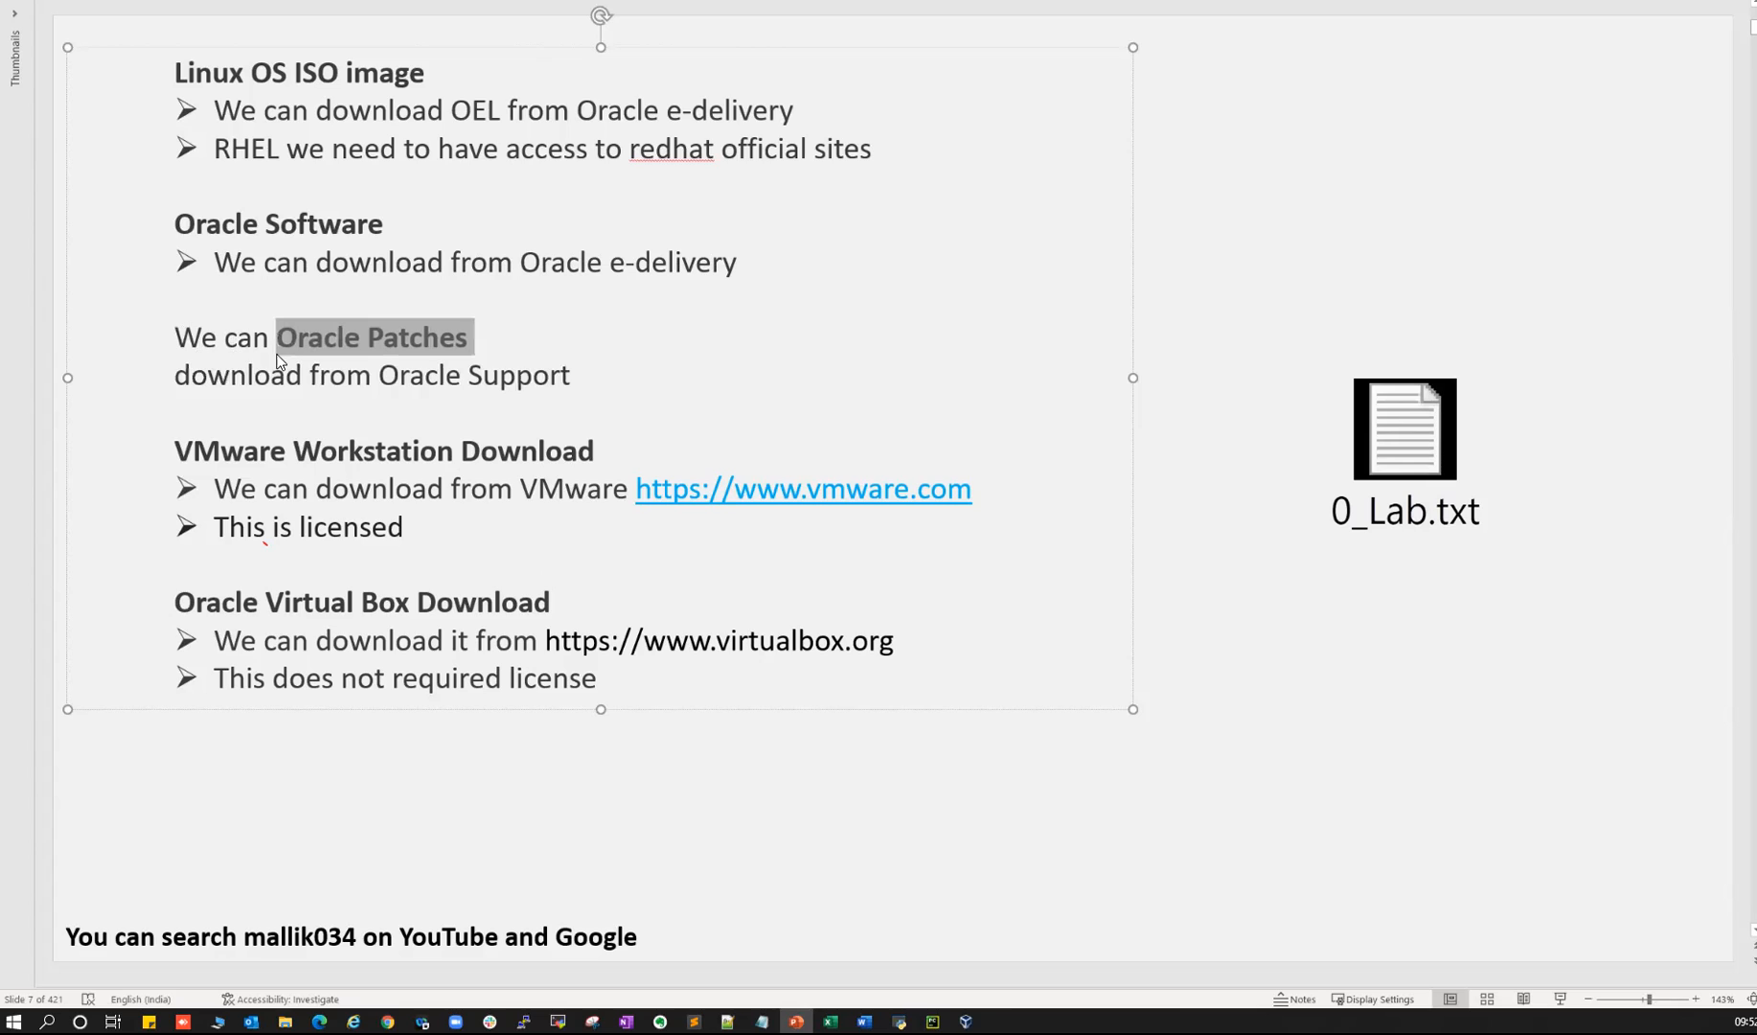
key(ctrl+z)
drag(178, 340, 337, 345)
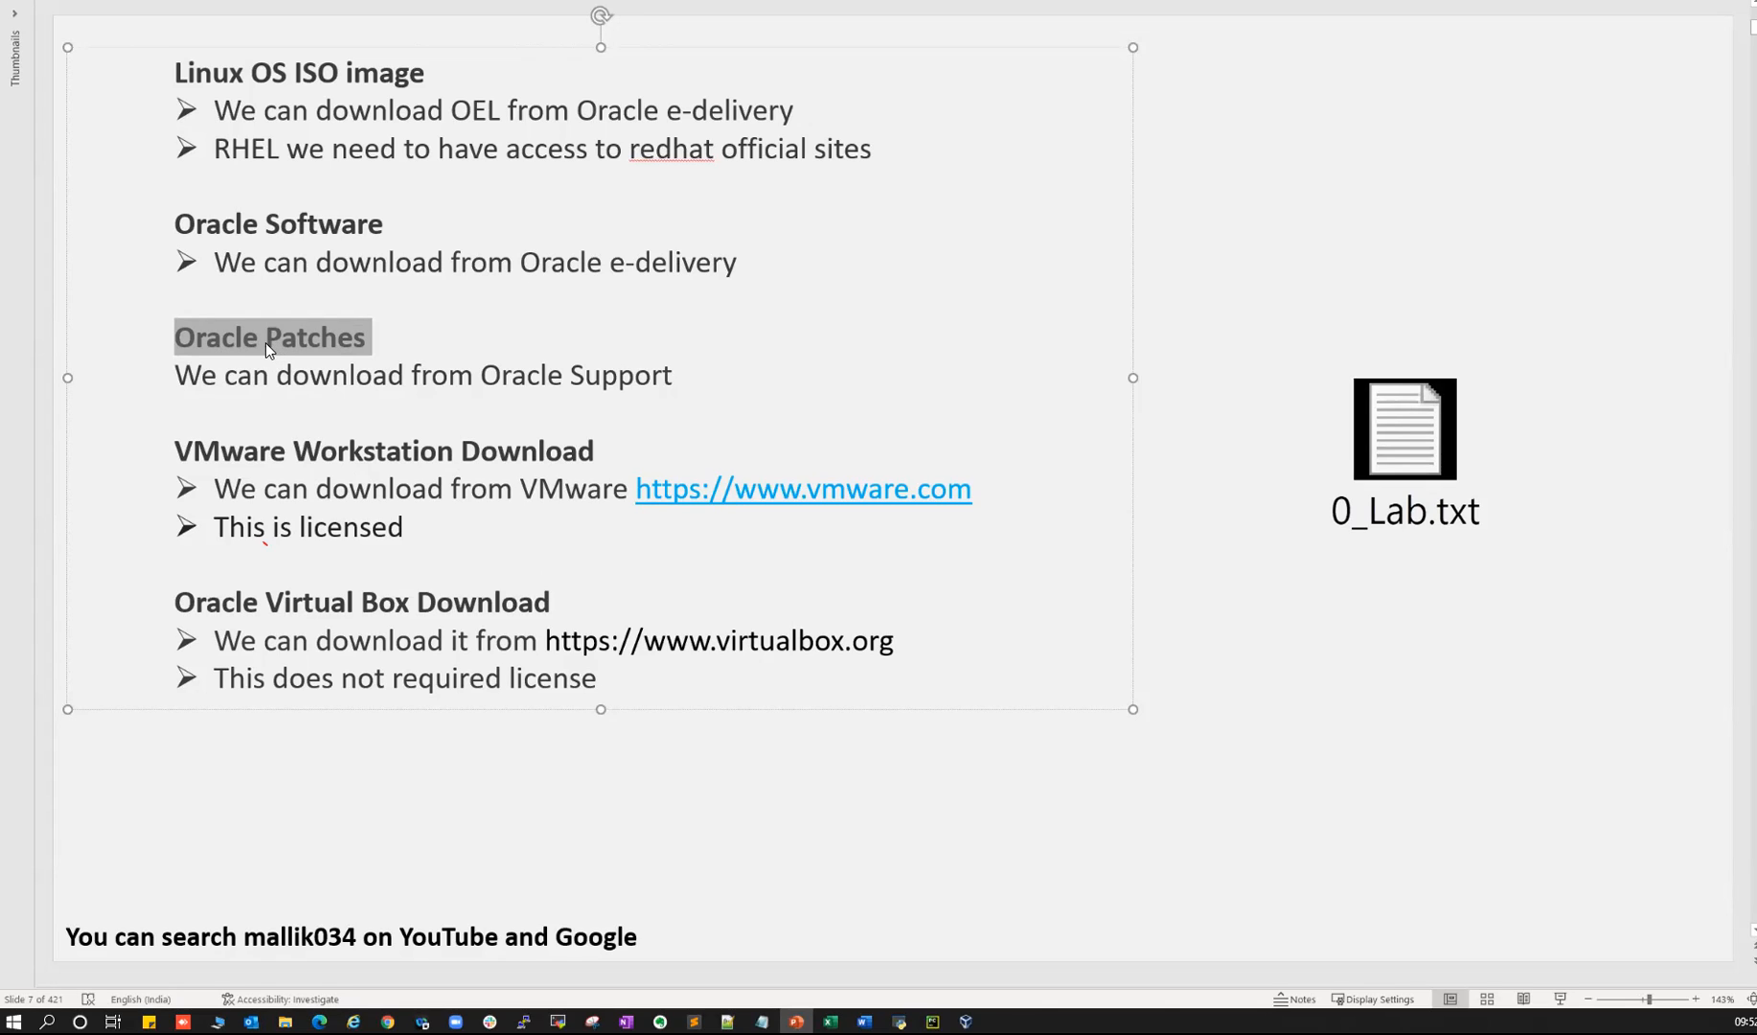
click(205, 339)
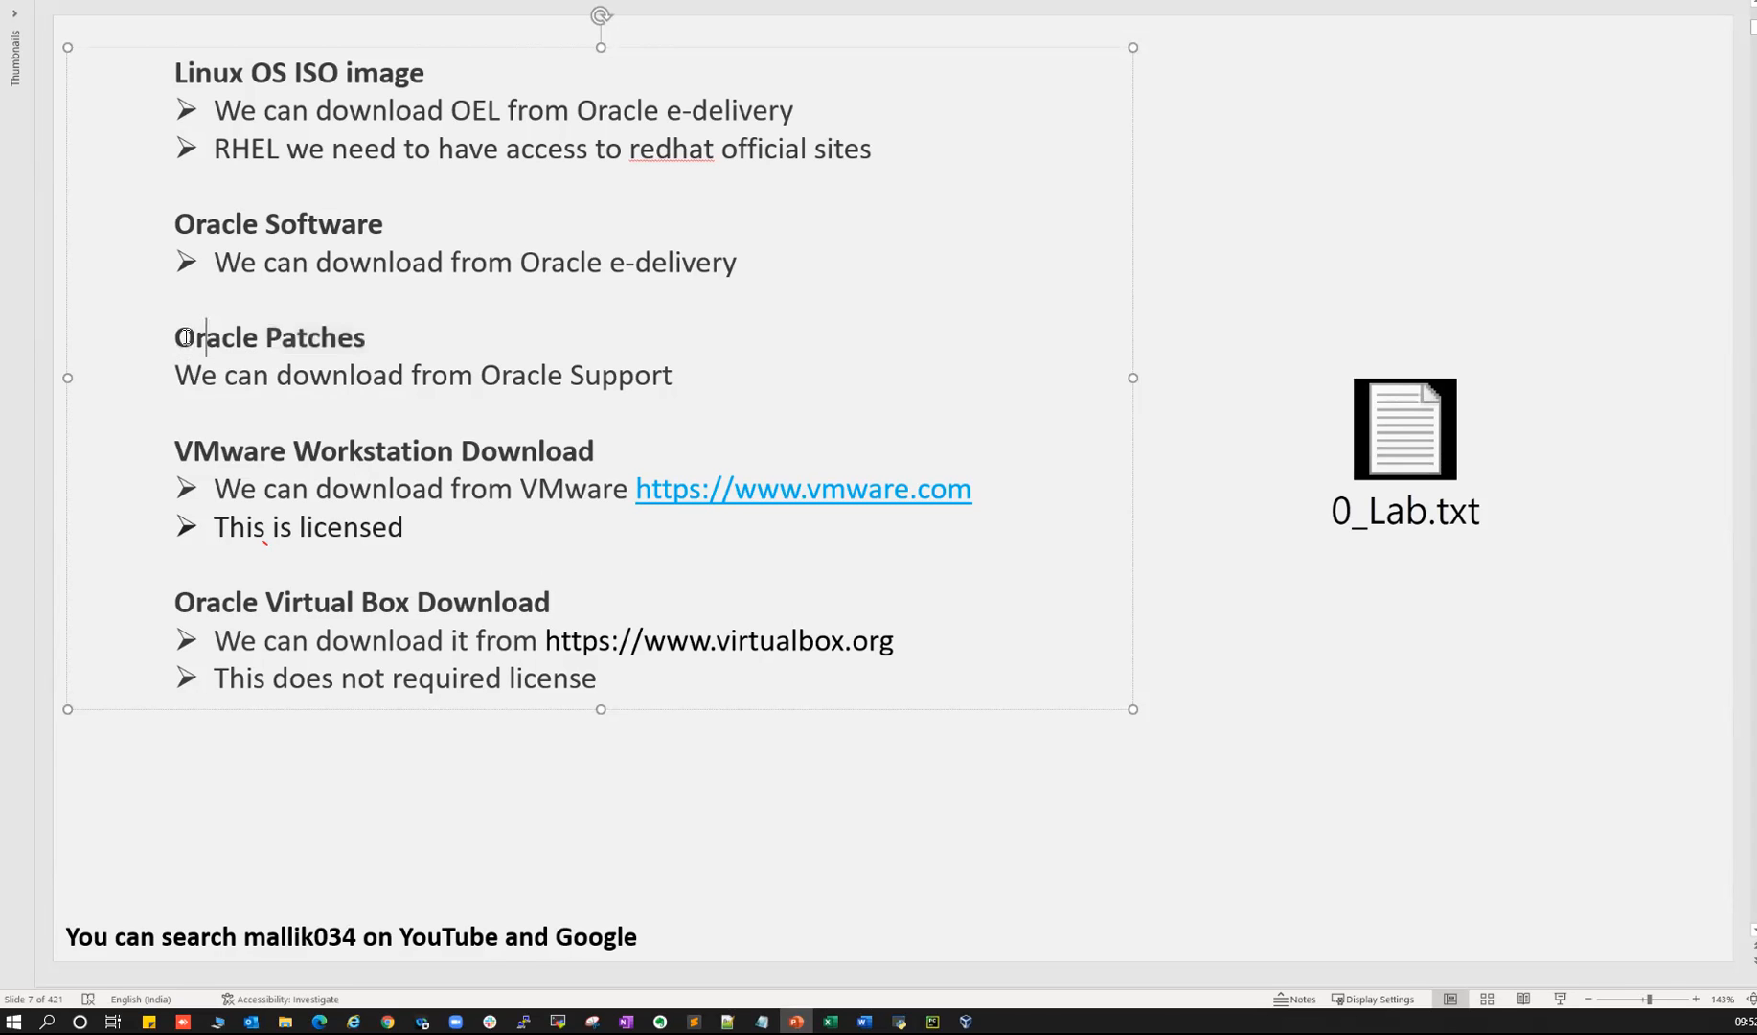
key(alt+Tab)
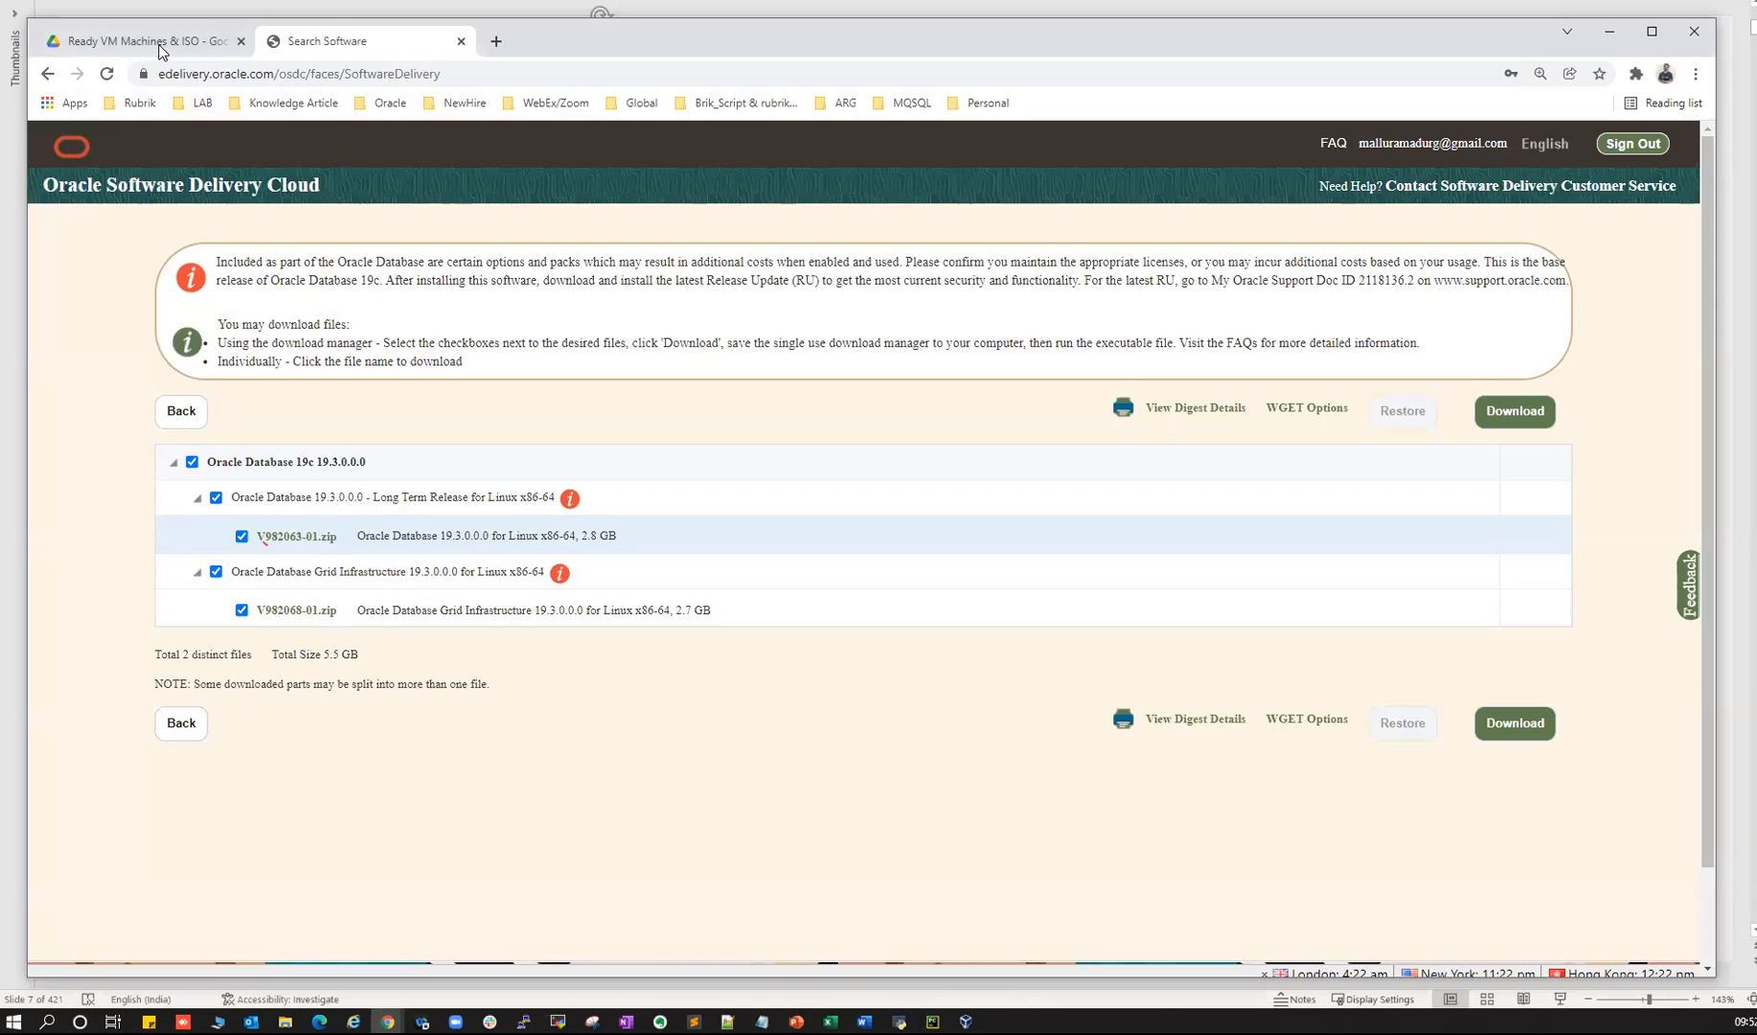
- Open Oracle Software and Patches > 19c April 2021 Patch in Google Drive
click(158, 43)
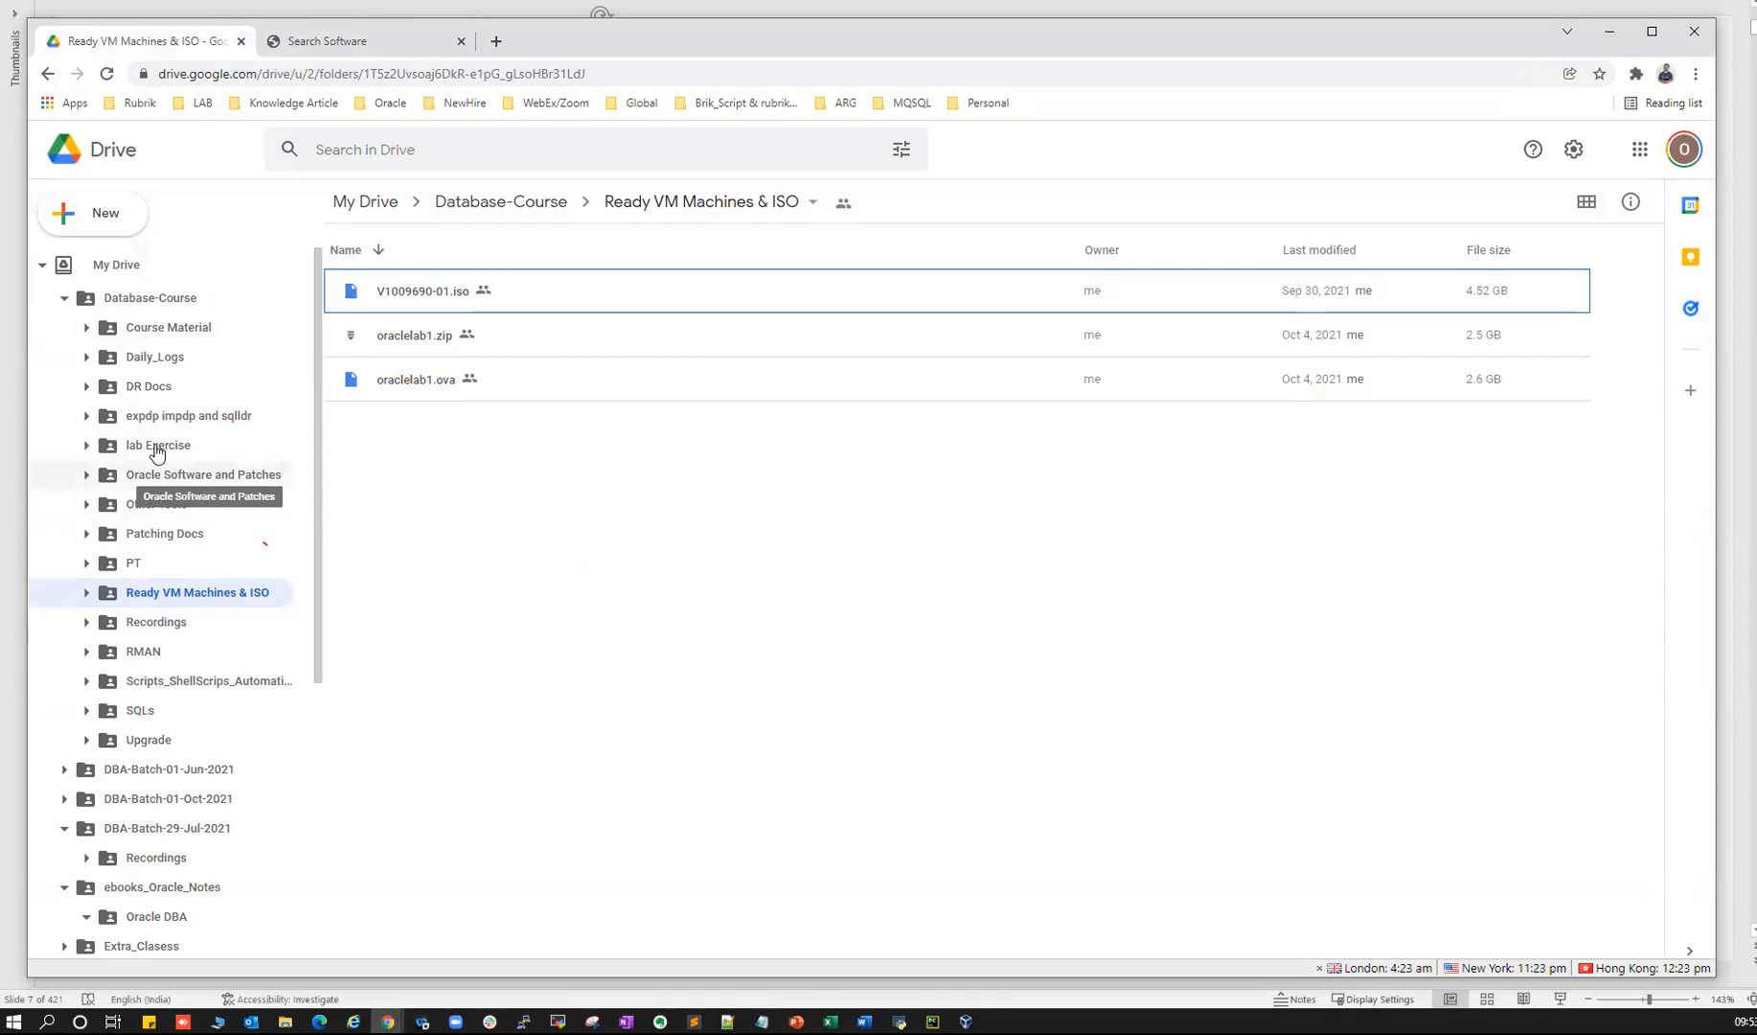
click(194, 475)
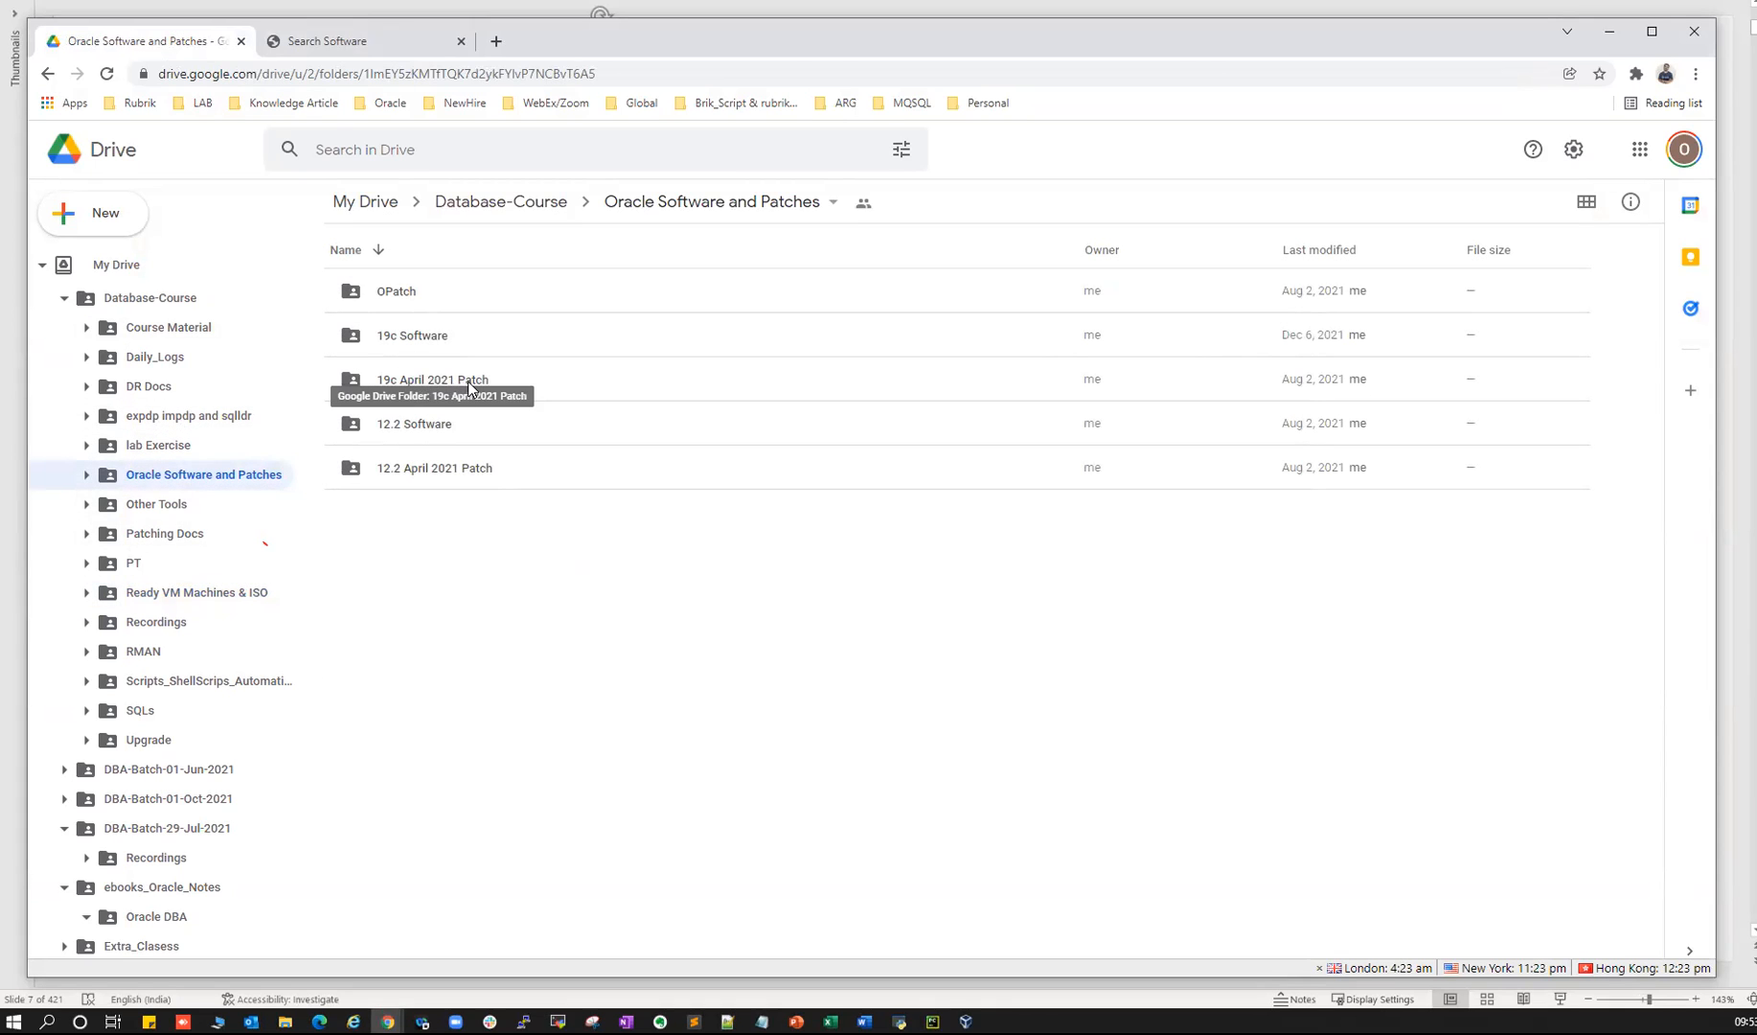
click(415, 382)
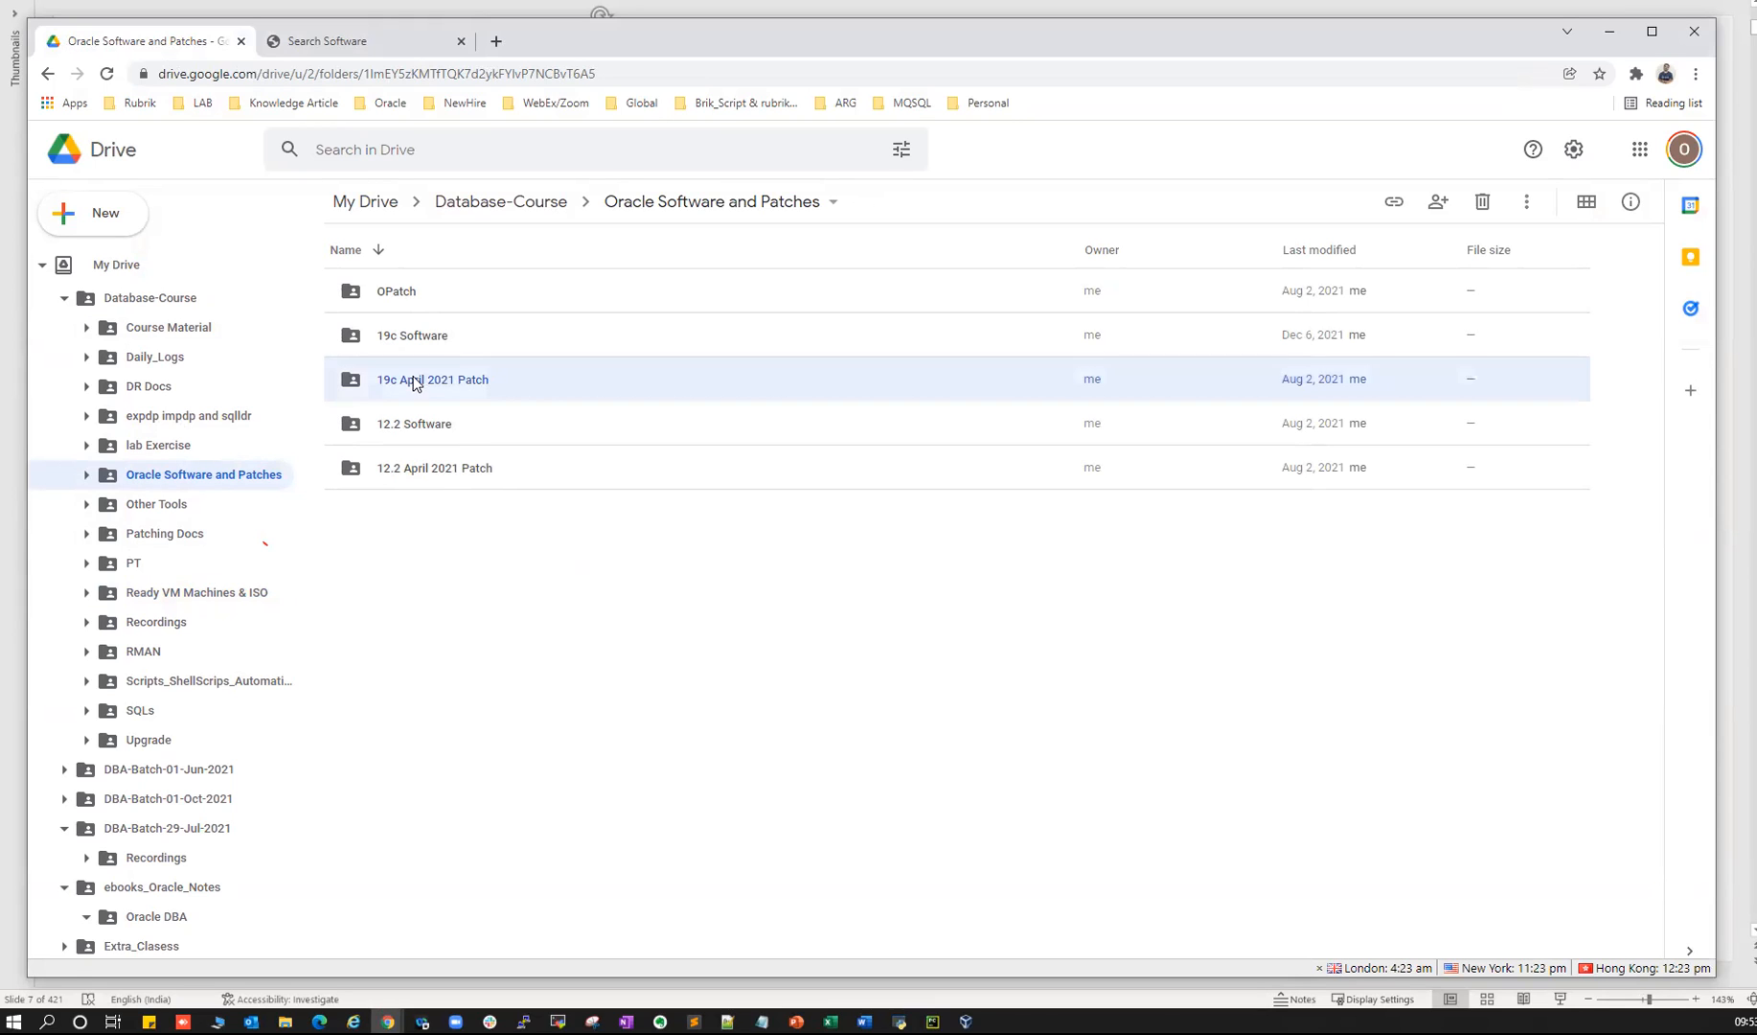
double_click(415, 382)
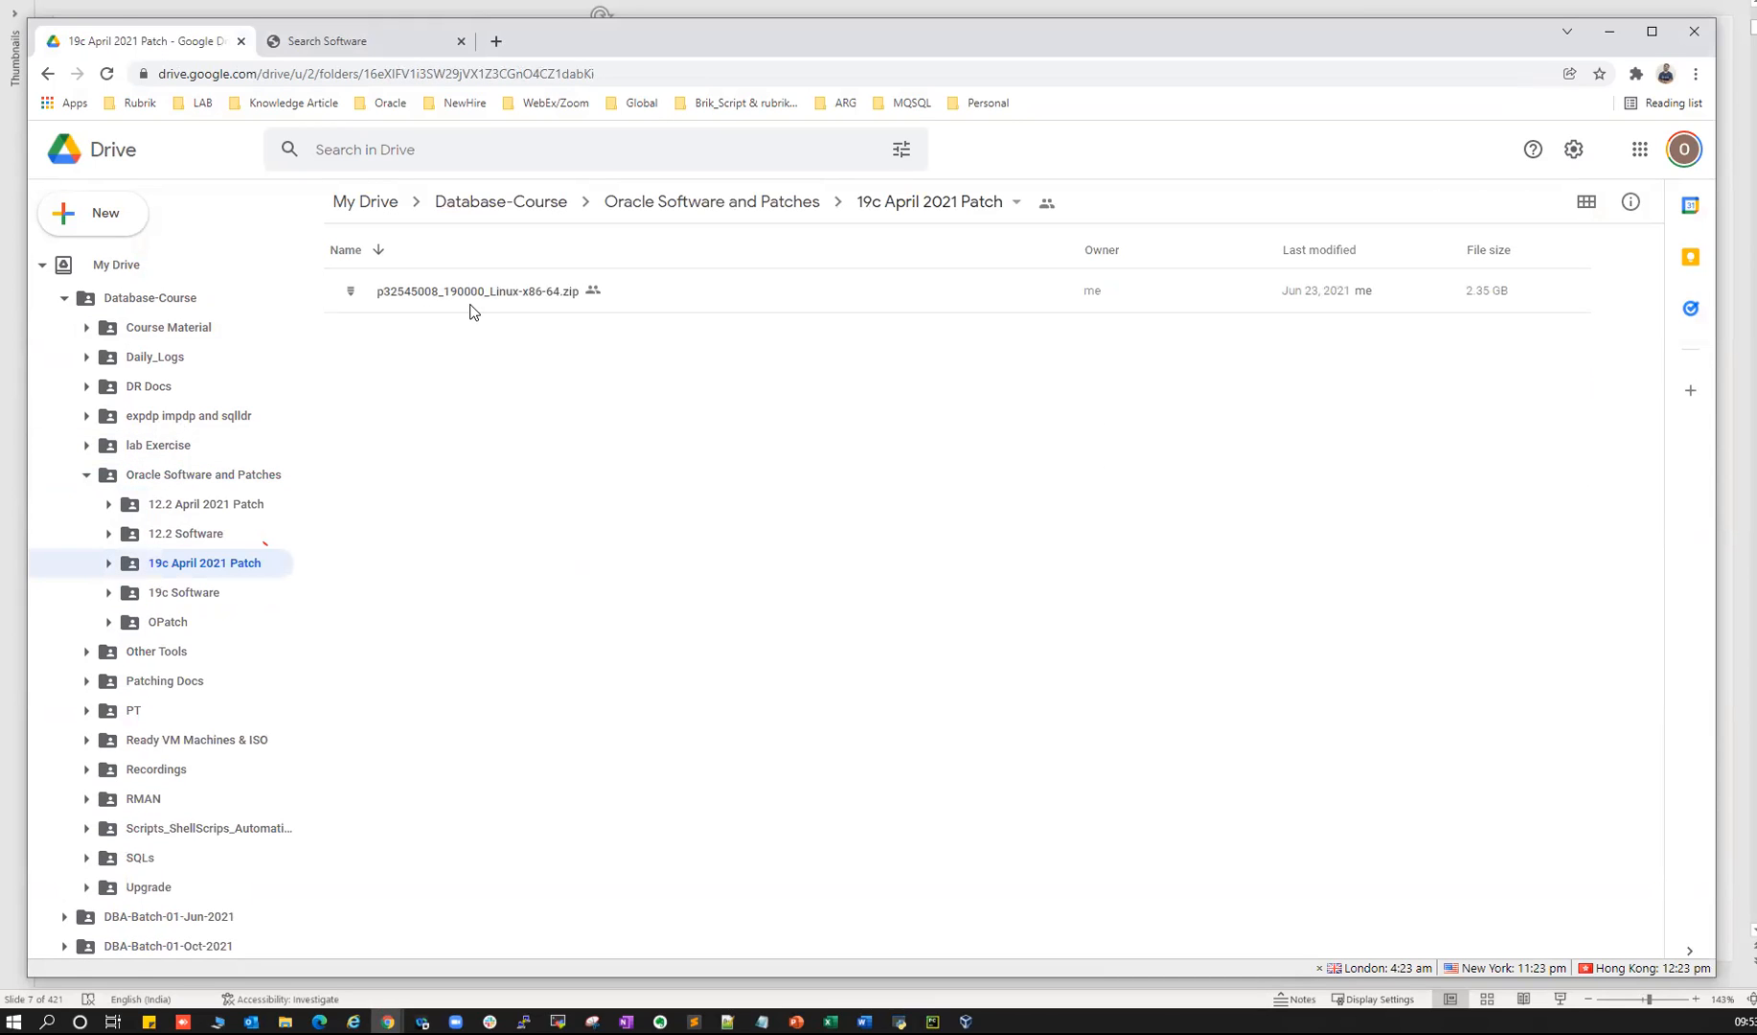
- Highlight the slide's Oracle Patches heading, then start a new blank browser tab
key(alt+Tab)
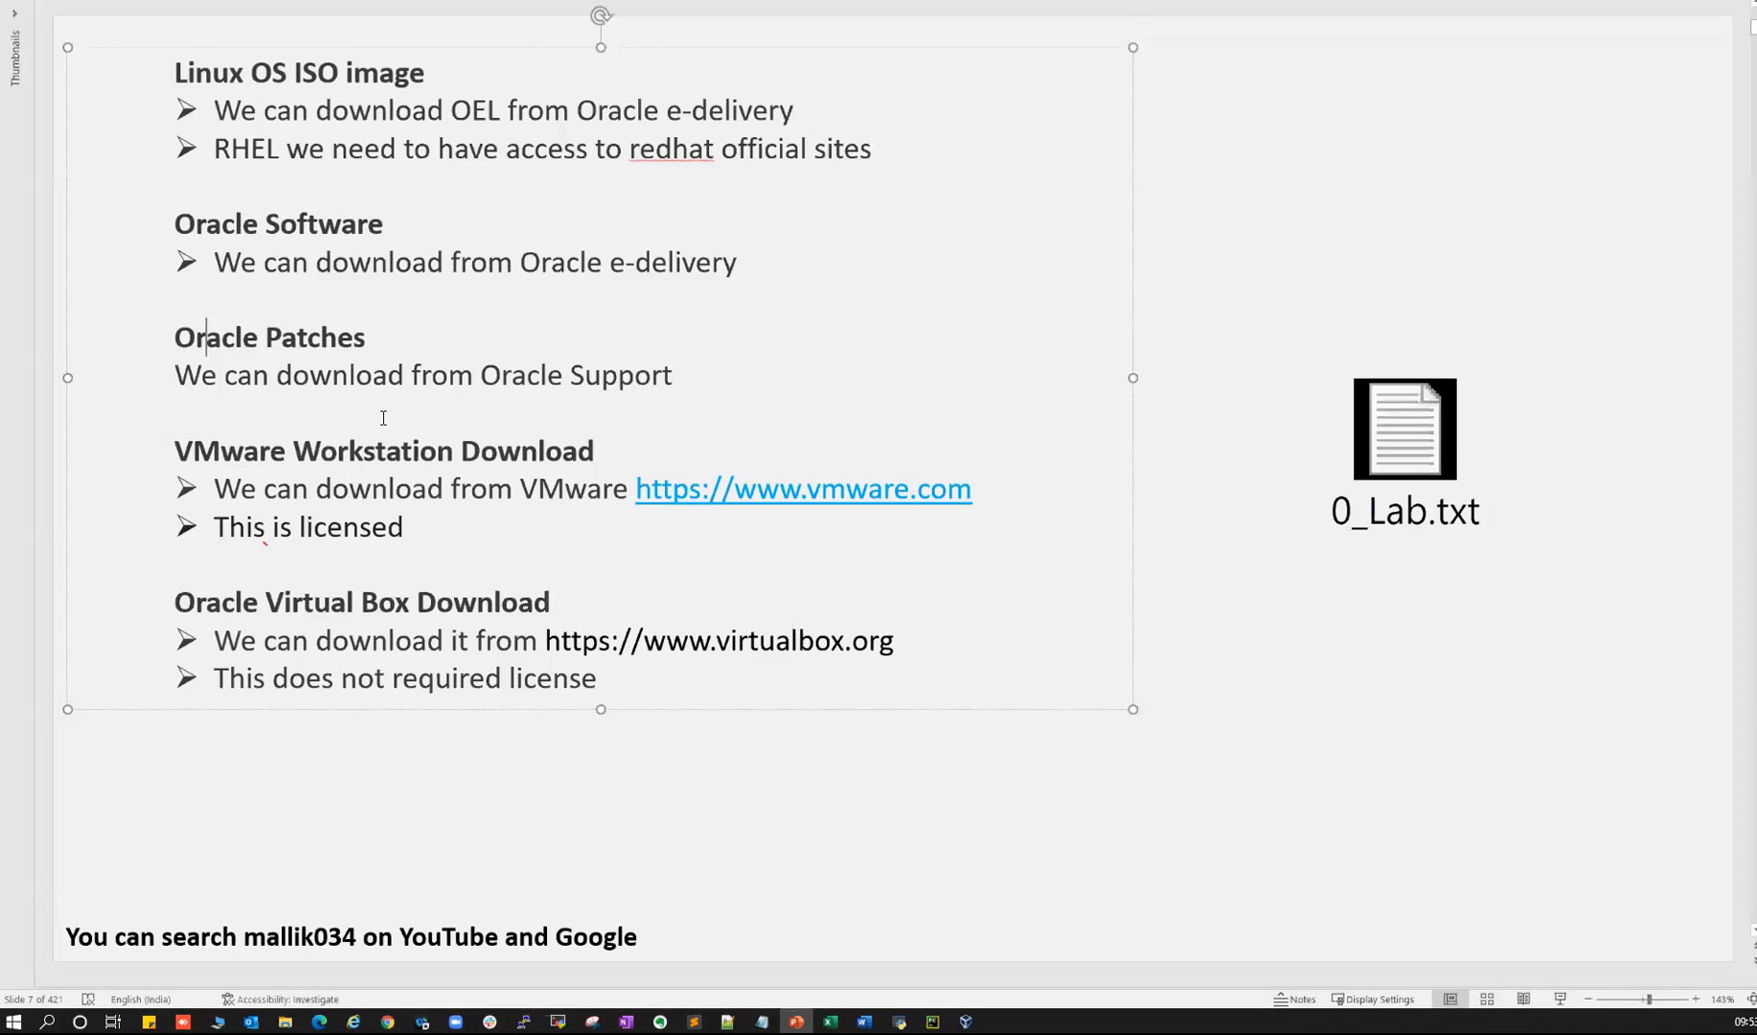
triple_click(275, 337)
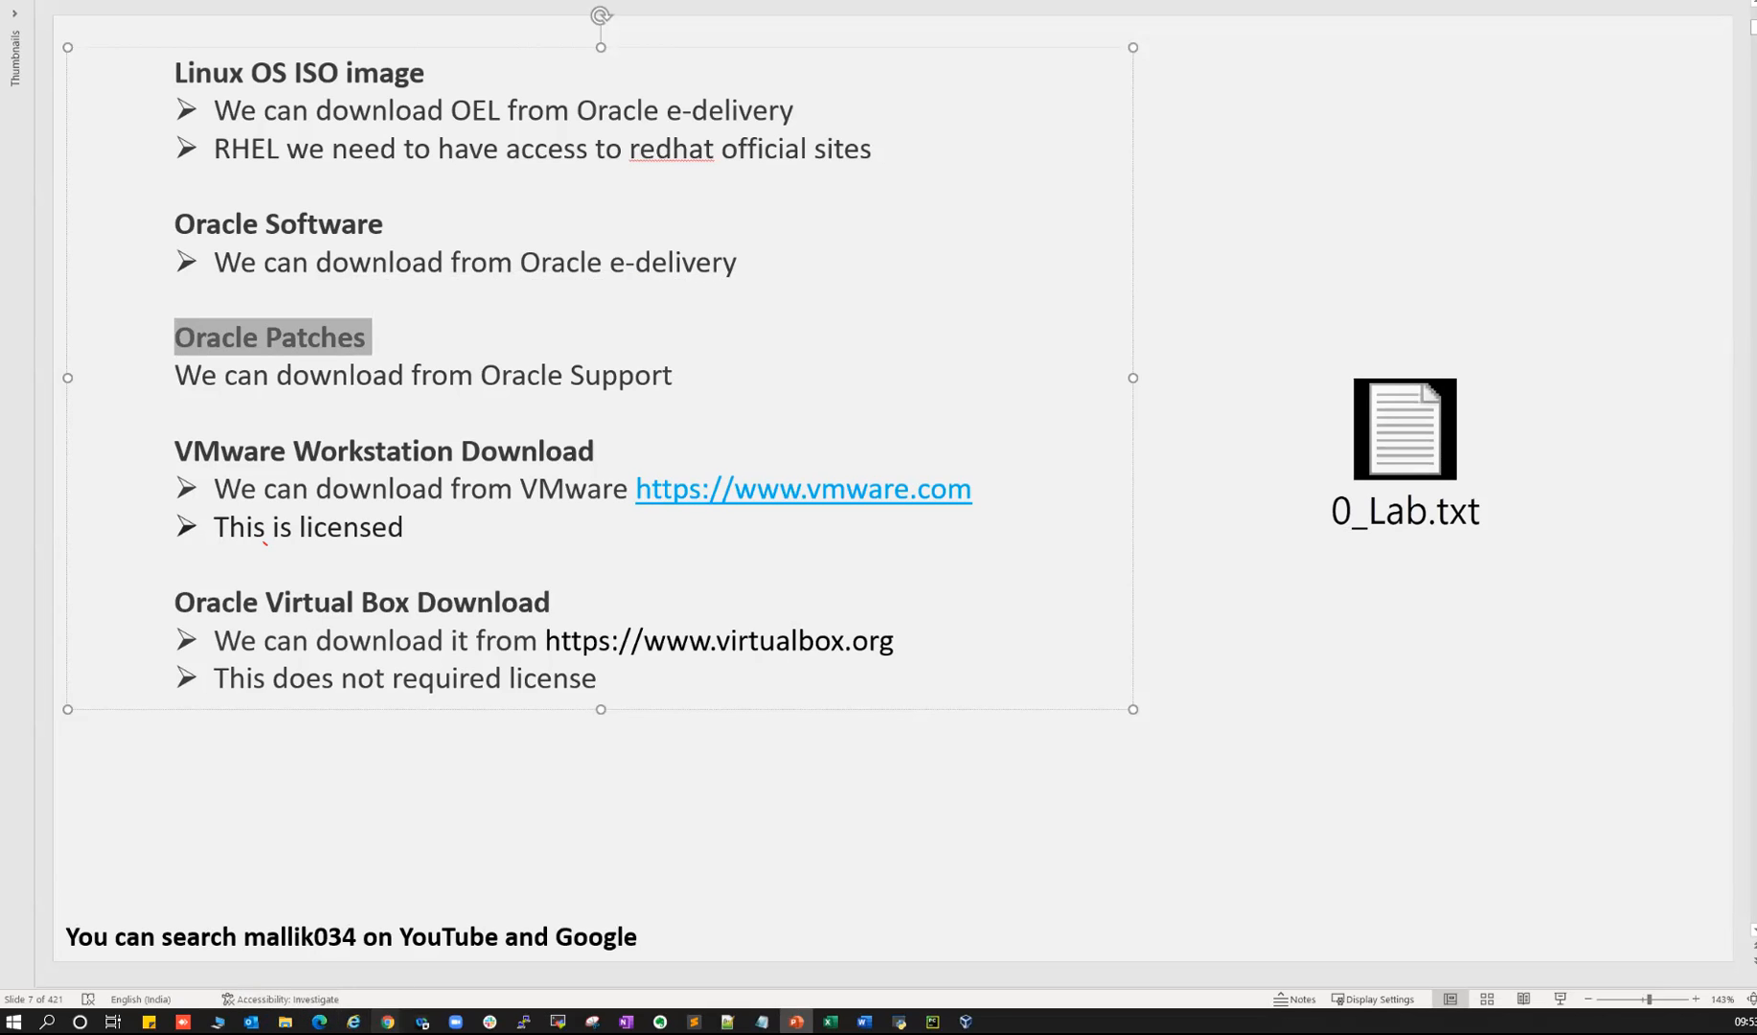
mouse_move(387, 1021)
click(548, 945)
click(490, 42)
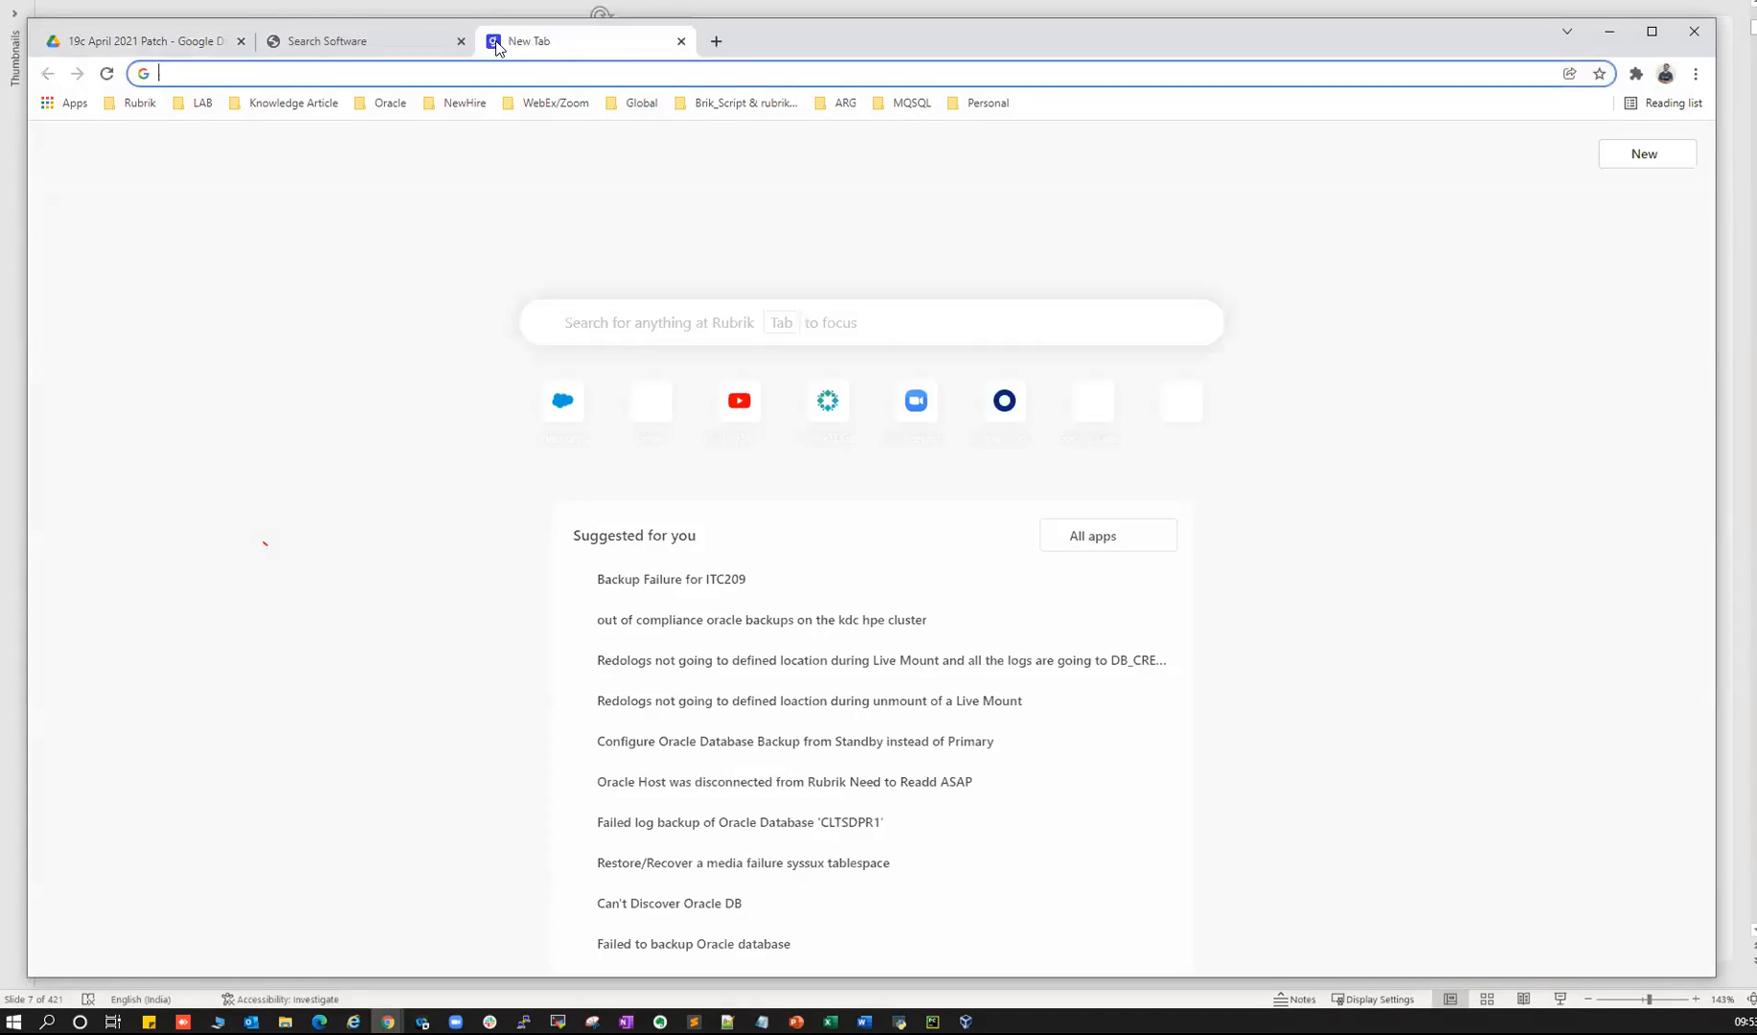
- Load support.oracle.com and begin logging in to My Oracle Support
text(supp)
key(Return)
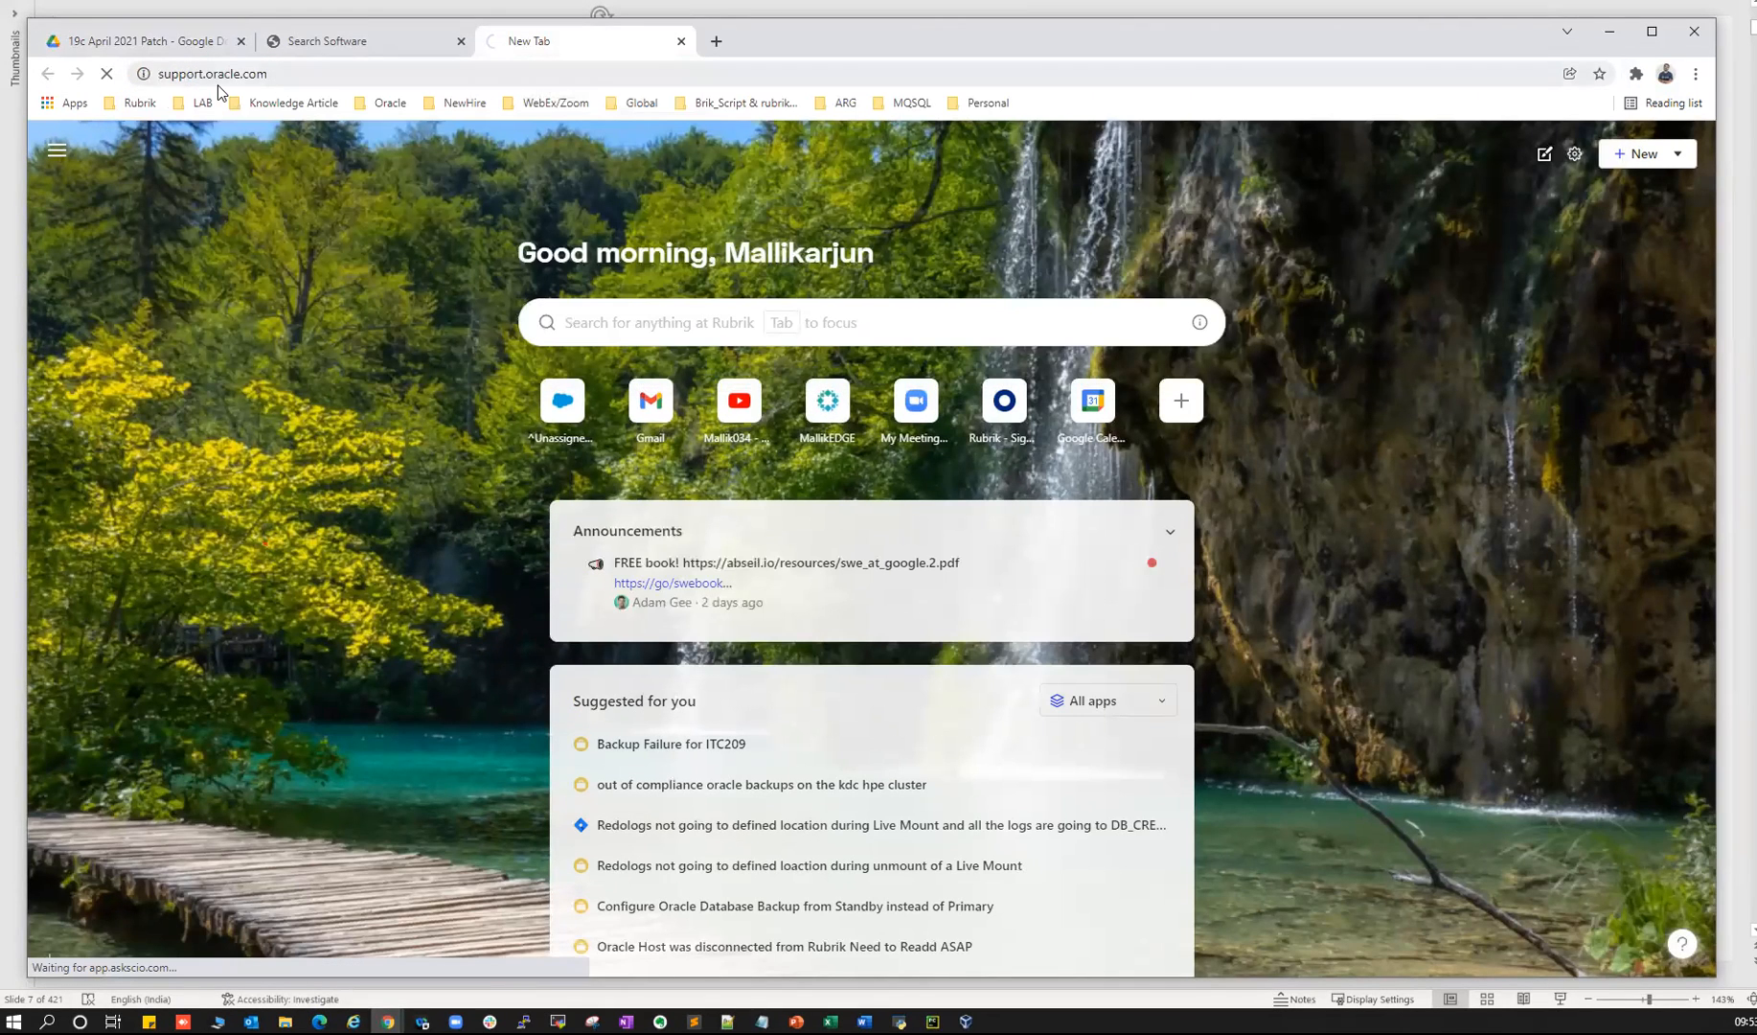
drag(171, 74, 267, 83)
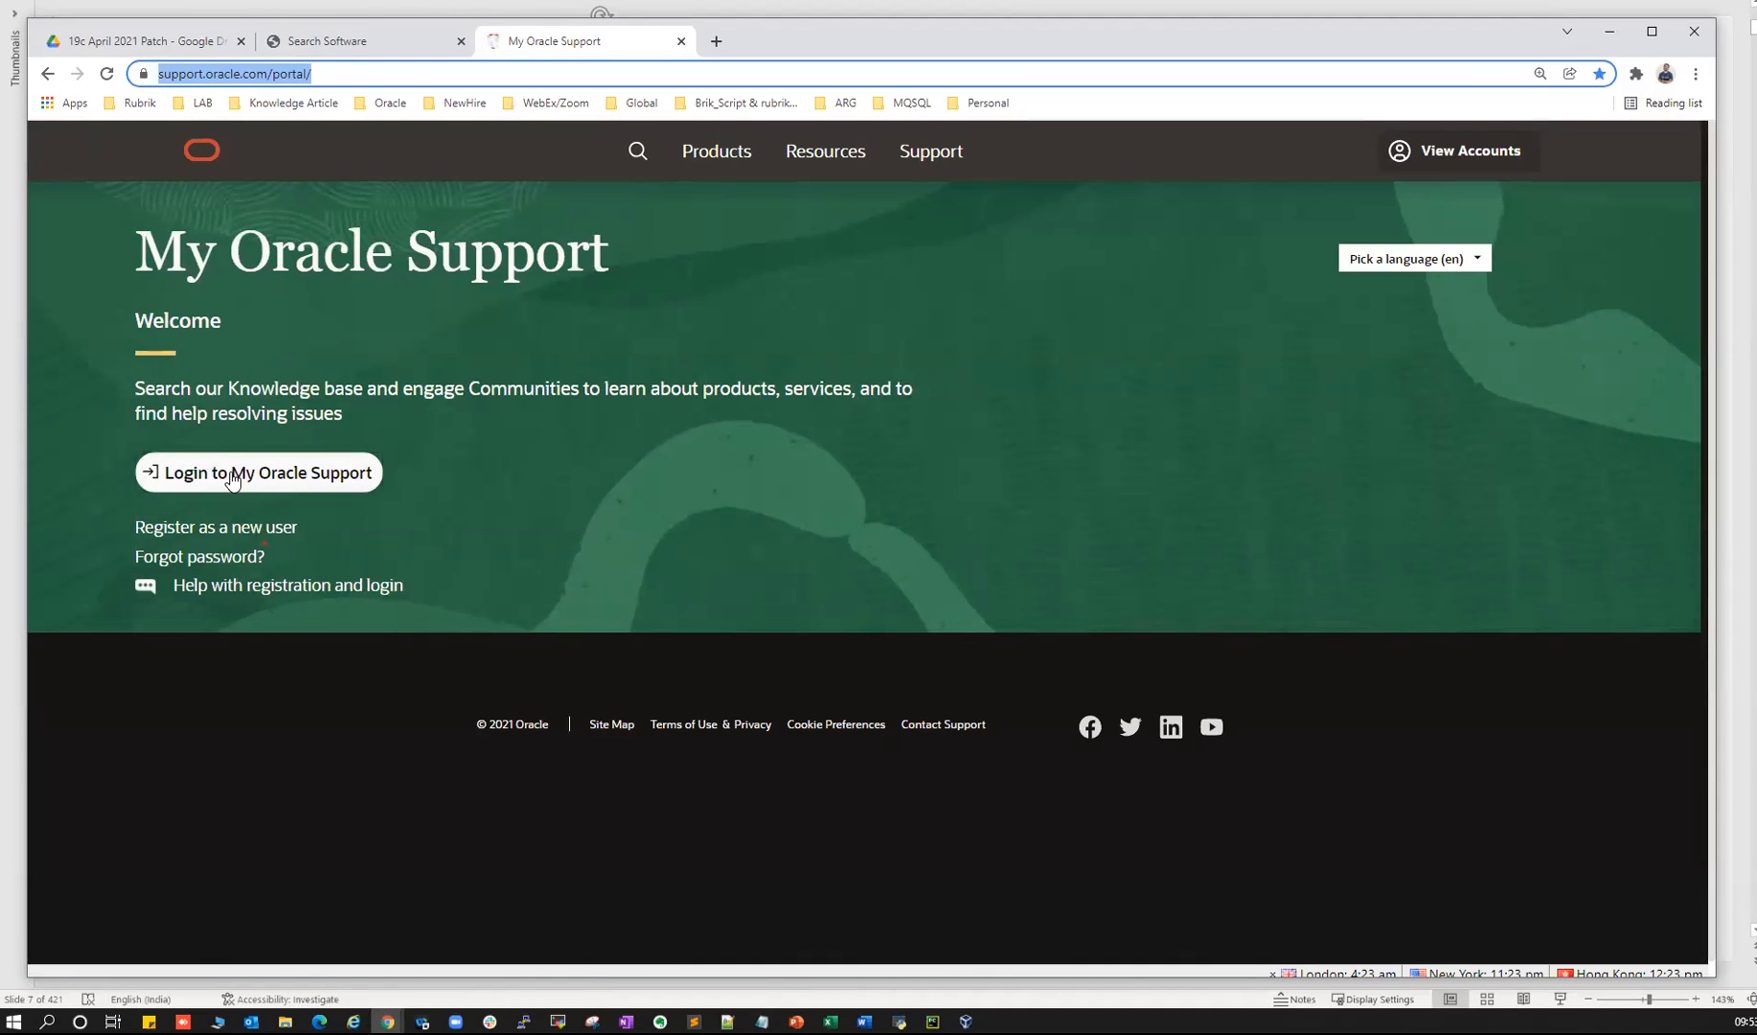
click(232, 477)
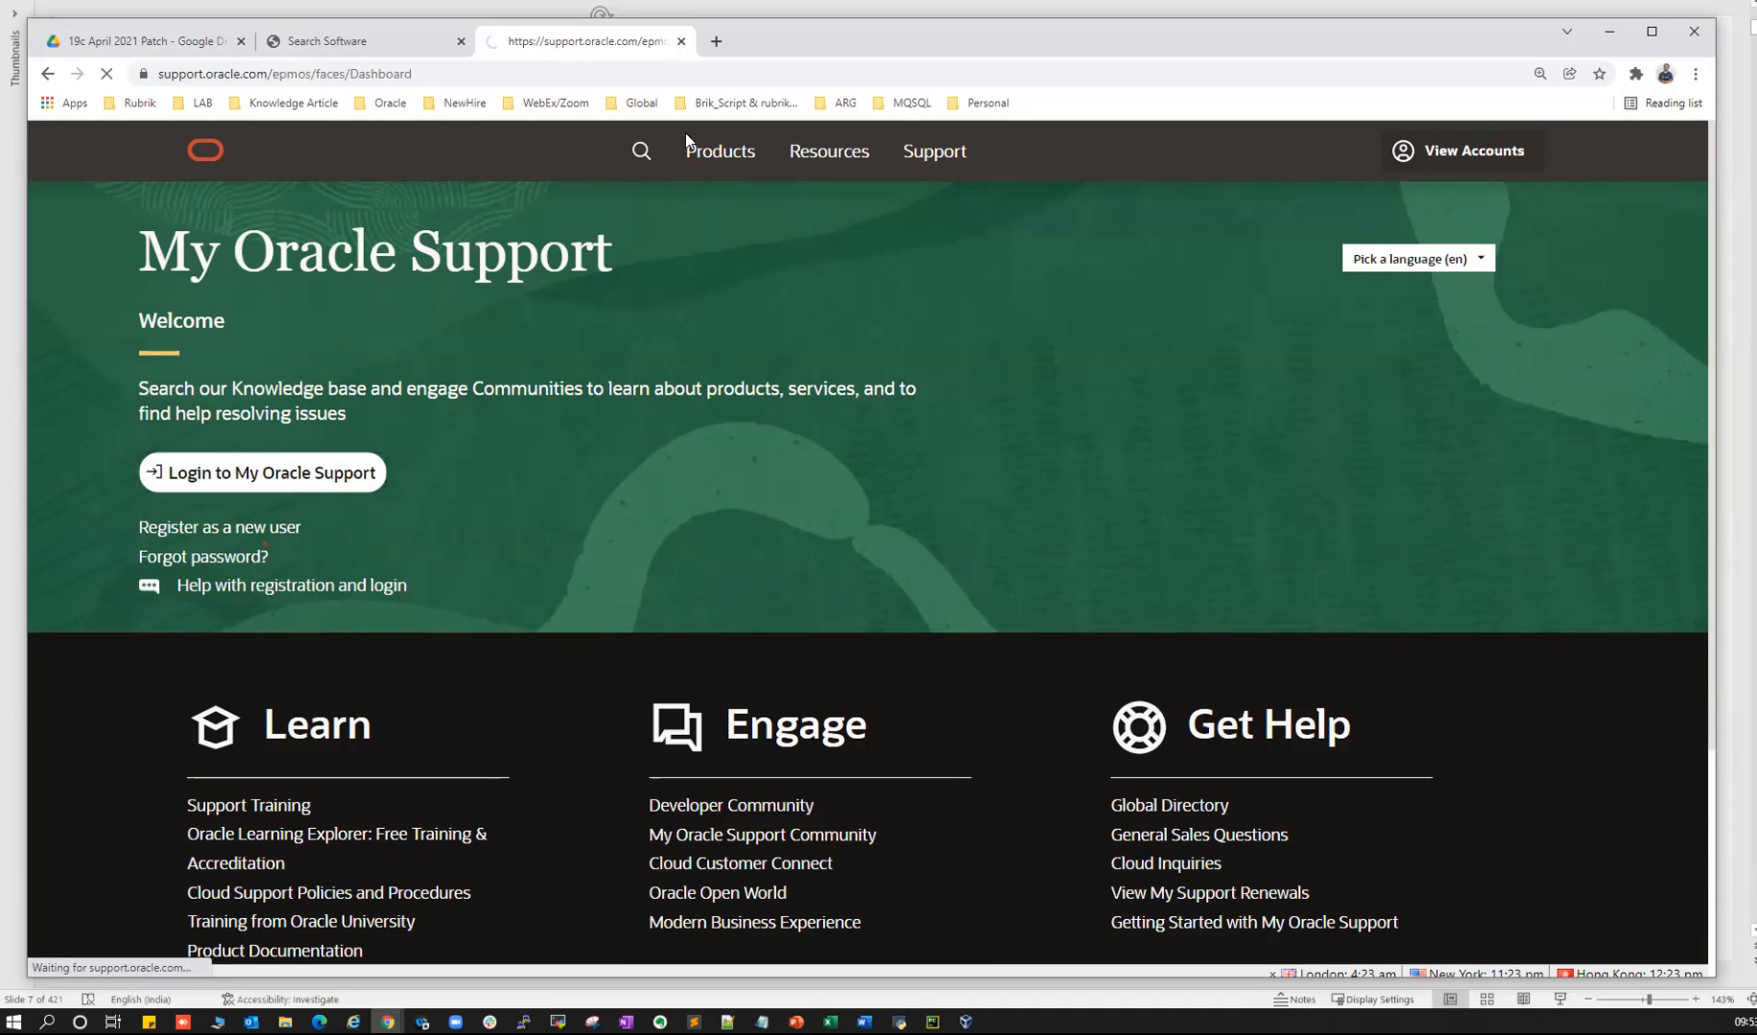
click(316, 475)
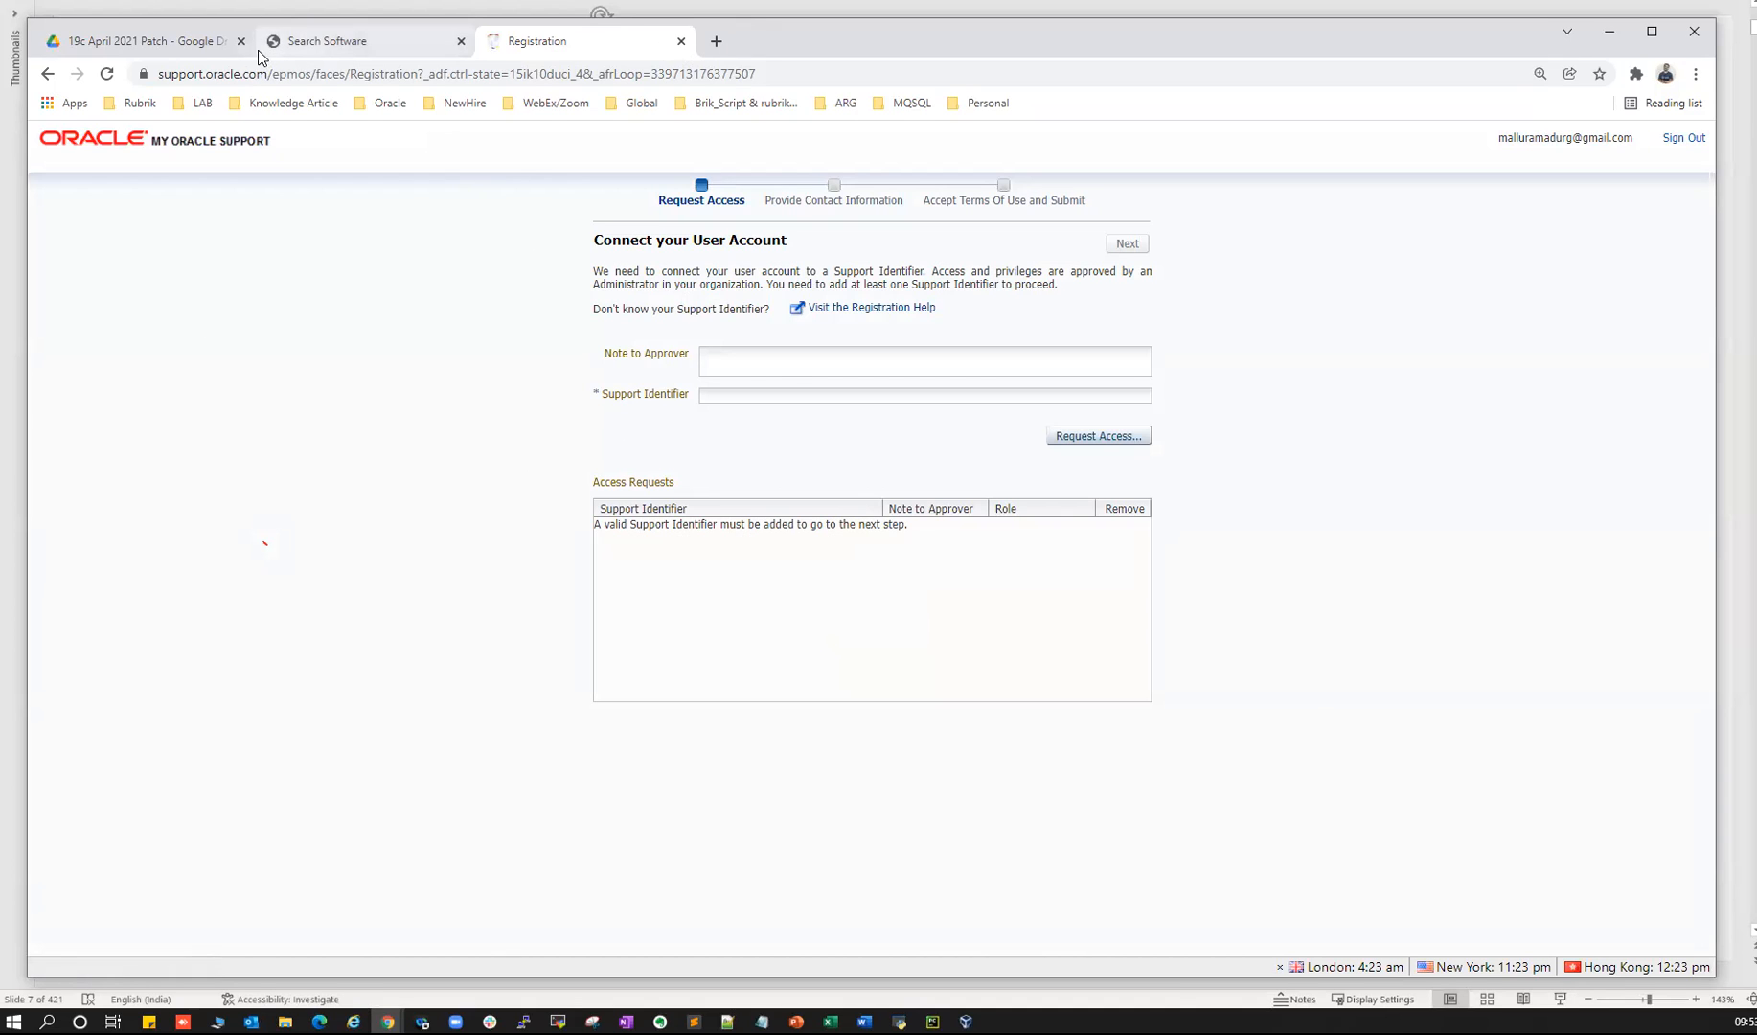
- Sign out of Software Delivery Cloud, reload the support portal, and go to Oracle sign-in
click(288, 44)
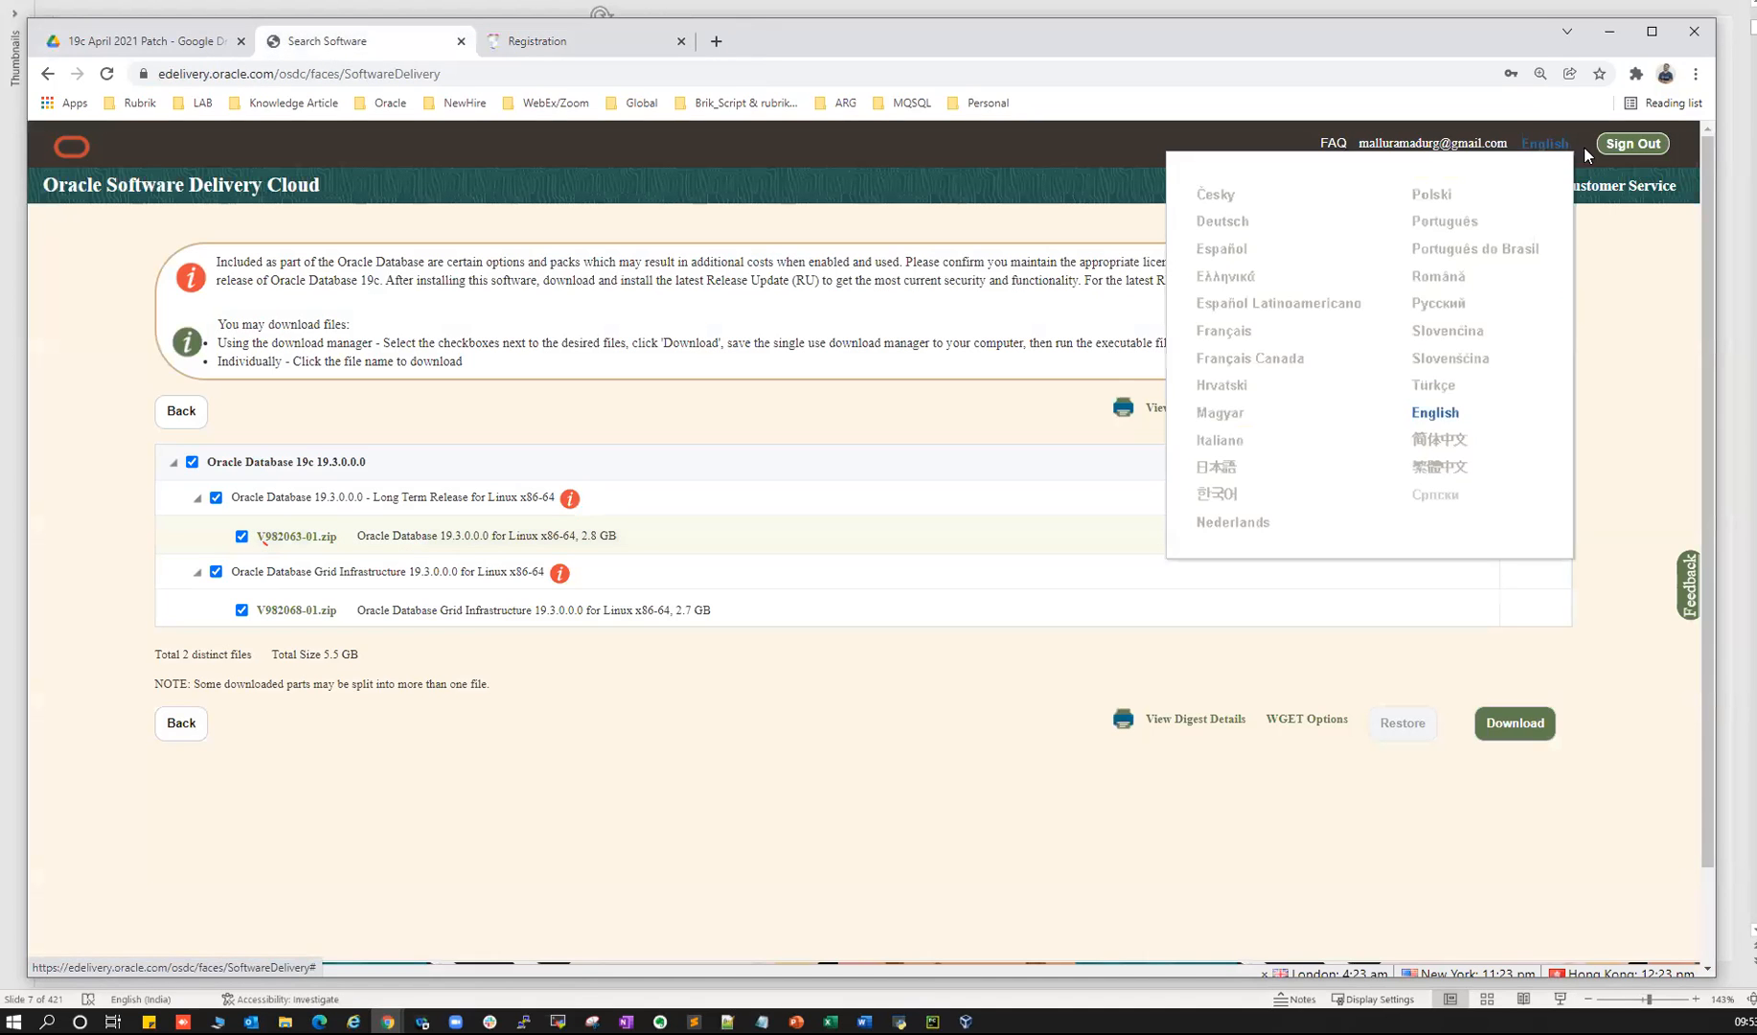
click(1626, 149)
click(508, 42)
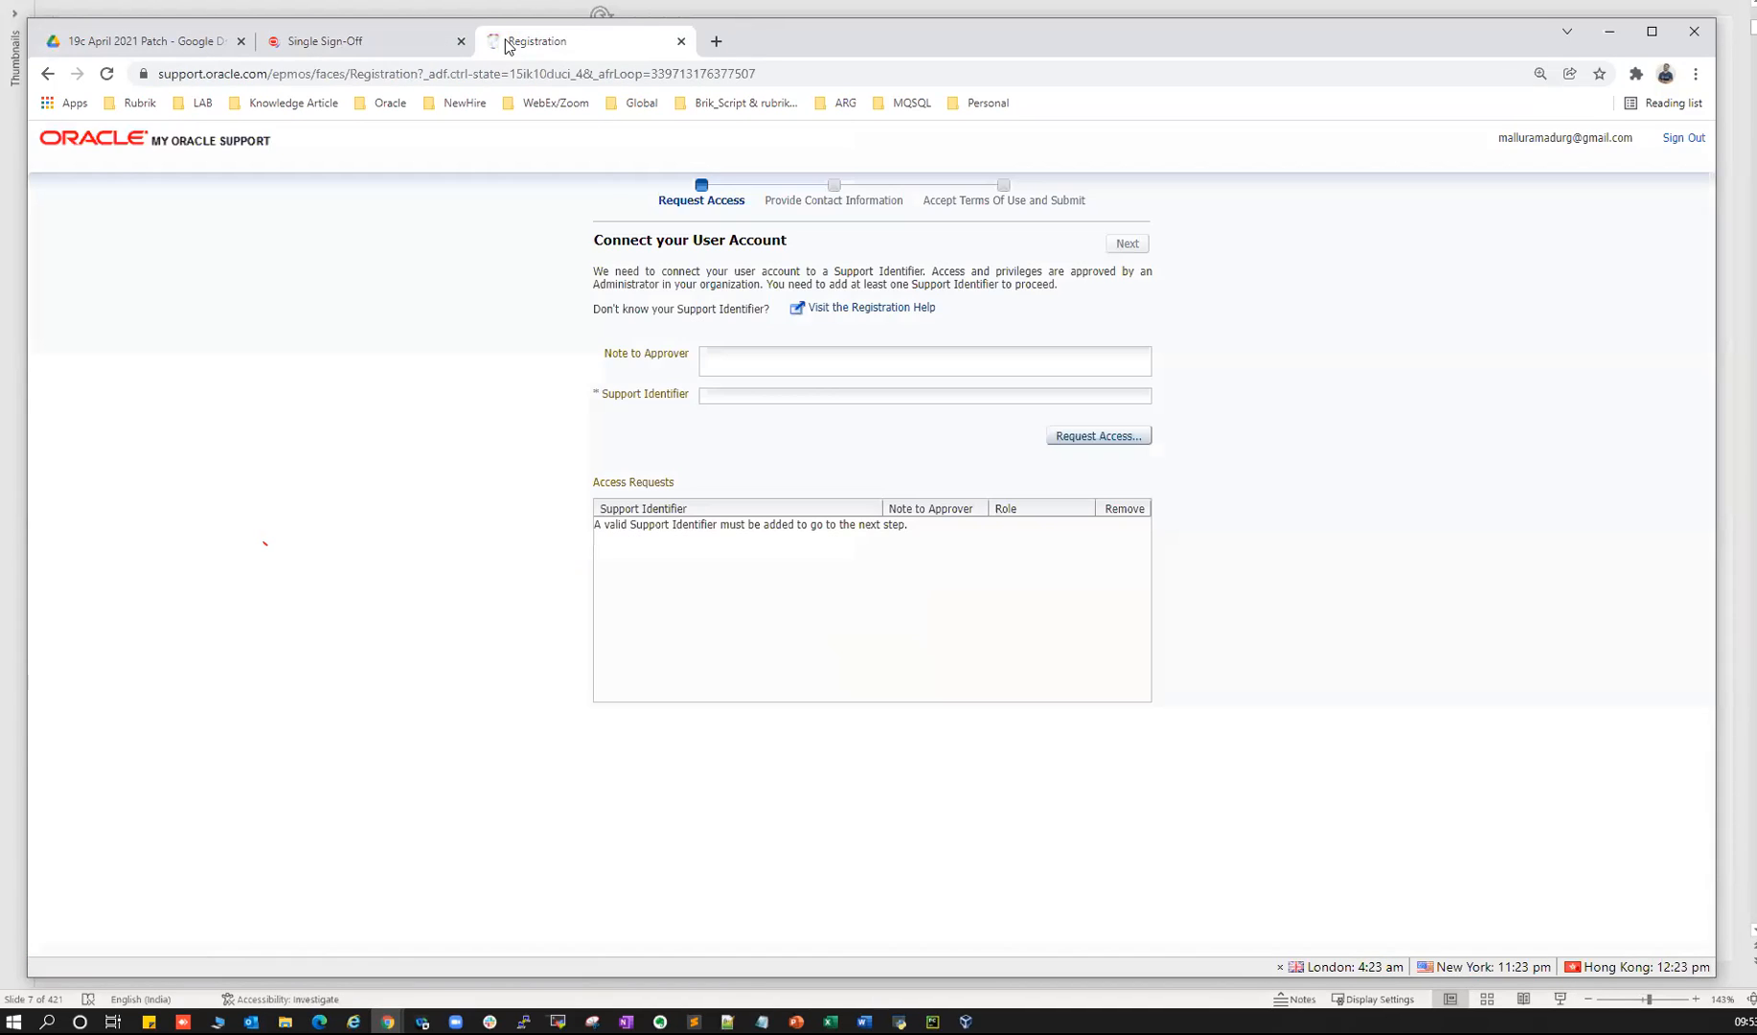
click(457, 74)
key(Return)
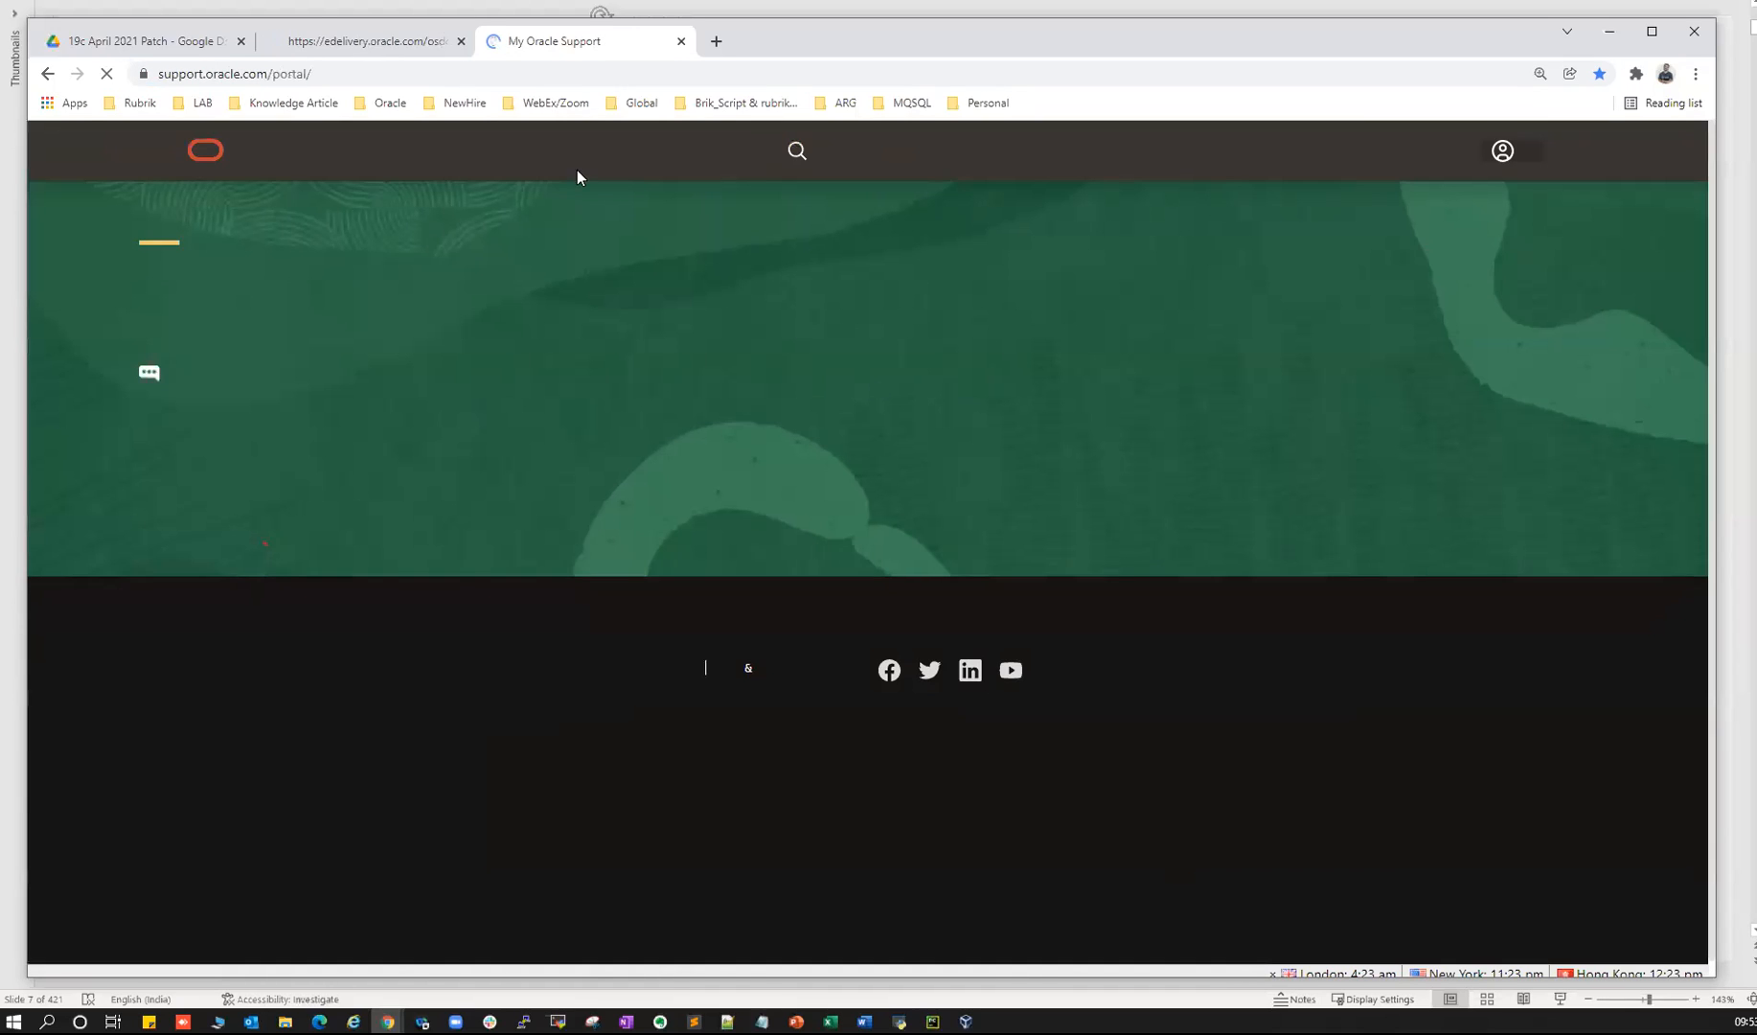
click(287, 474)
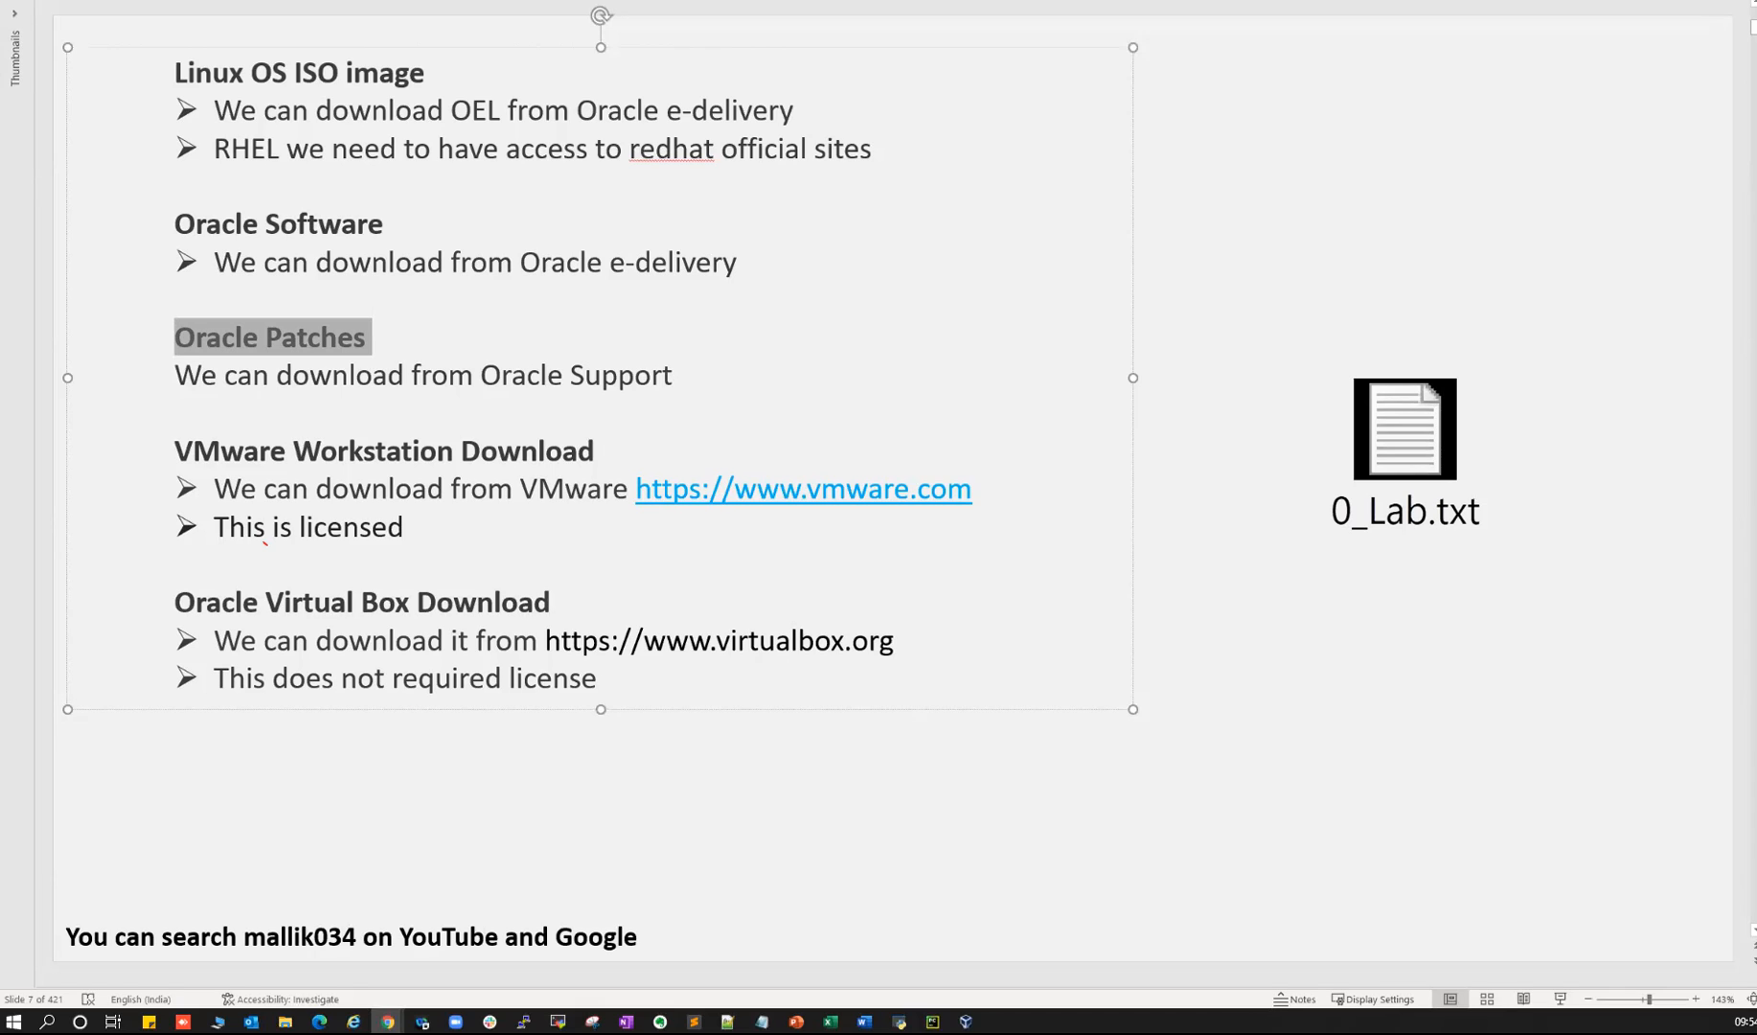
- Switch from PowerPoint to Chrome showing the signed-in My Oracle Support dashboard
key(alt+Tab)
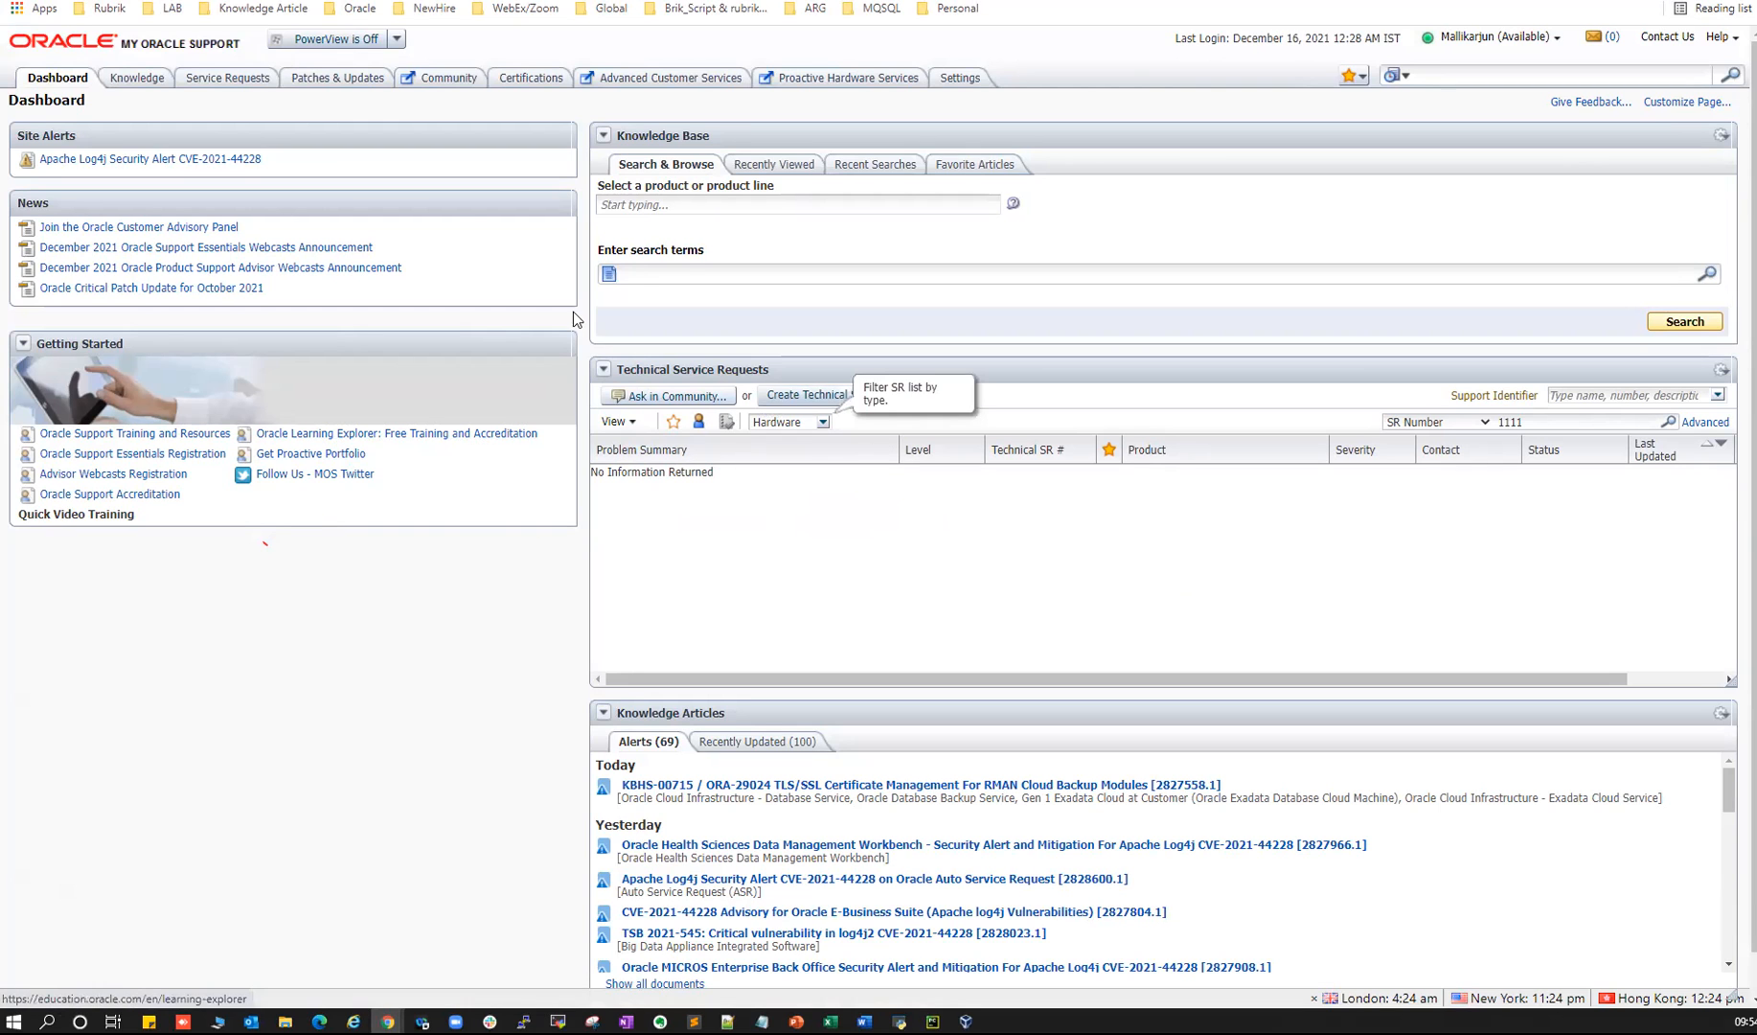
- Restore Chrome to a floating window, reposition and enlarge it, then open Patches and Updates
double_click(714, 1)
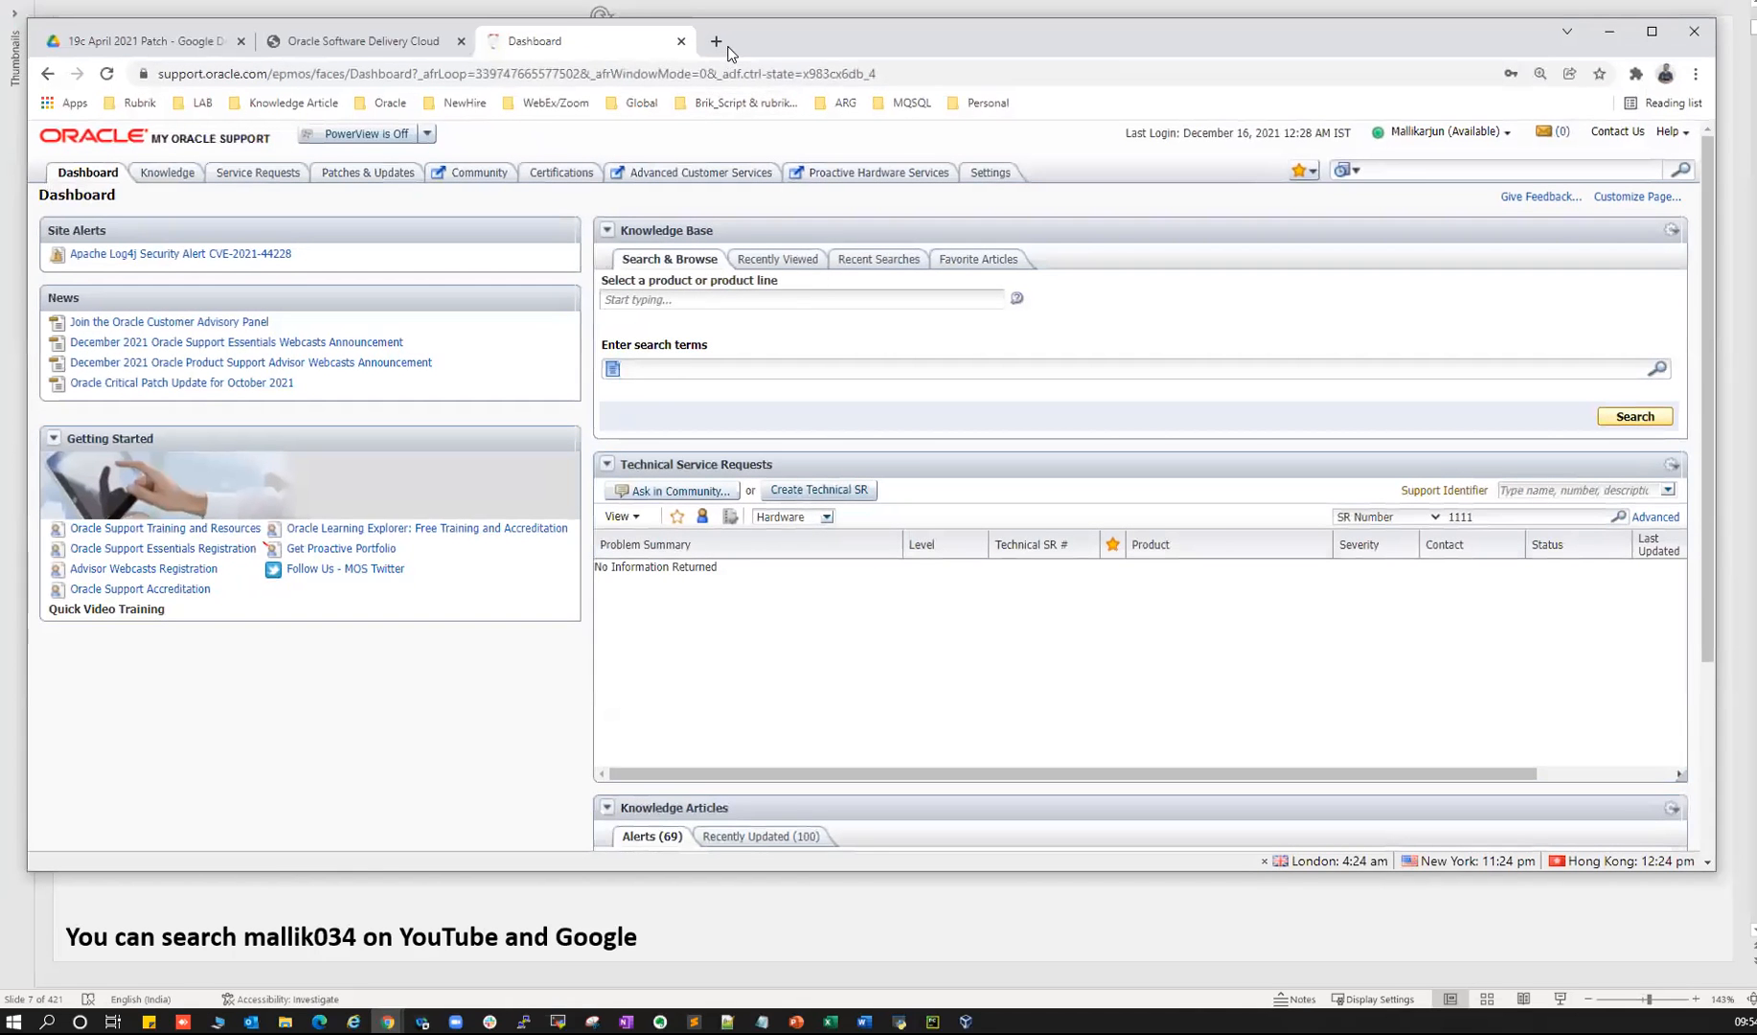
drag(756, 40, 816, 62)
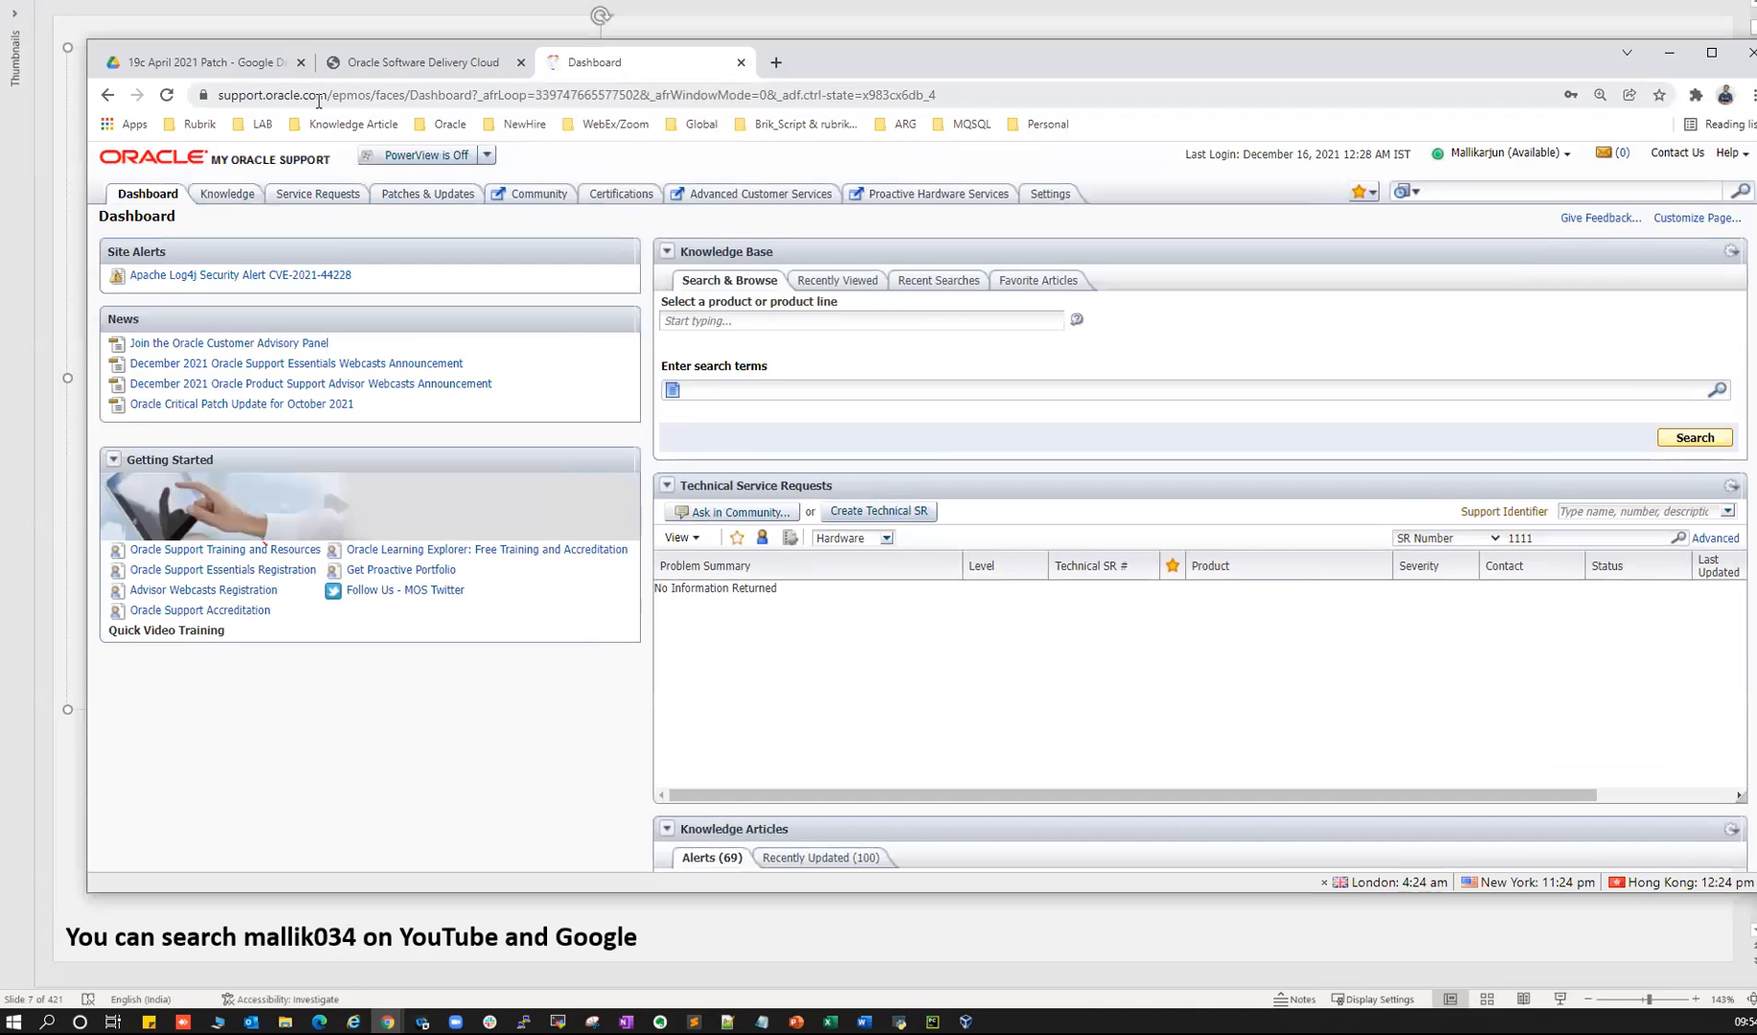
drag(867, 59, 761, 42)
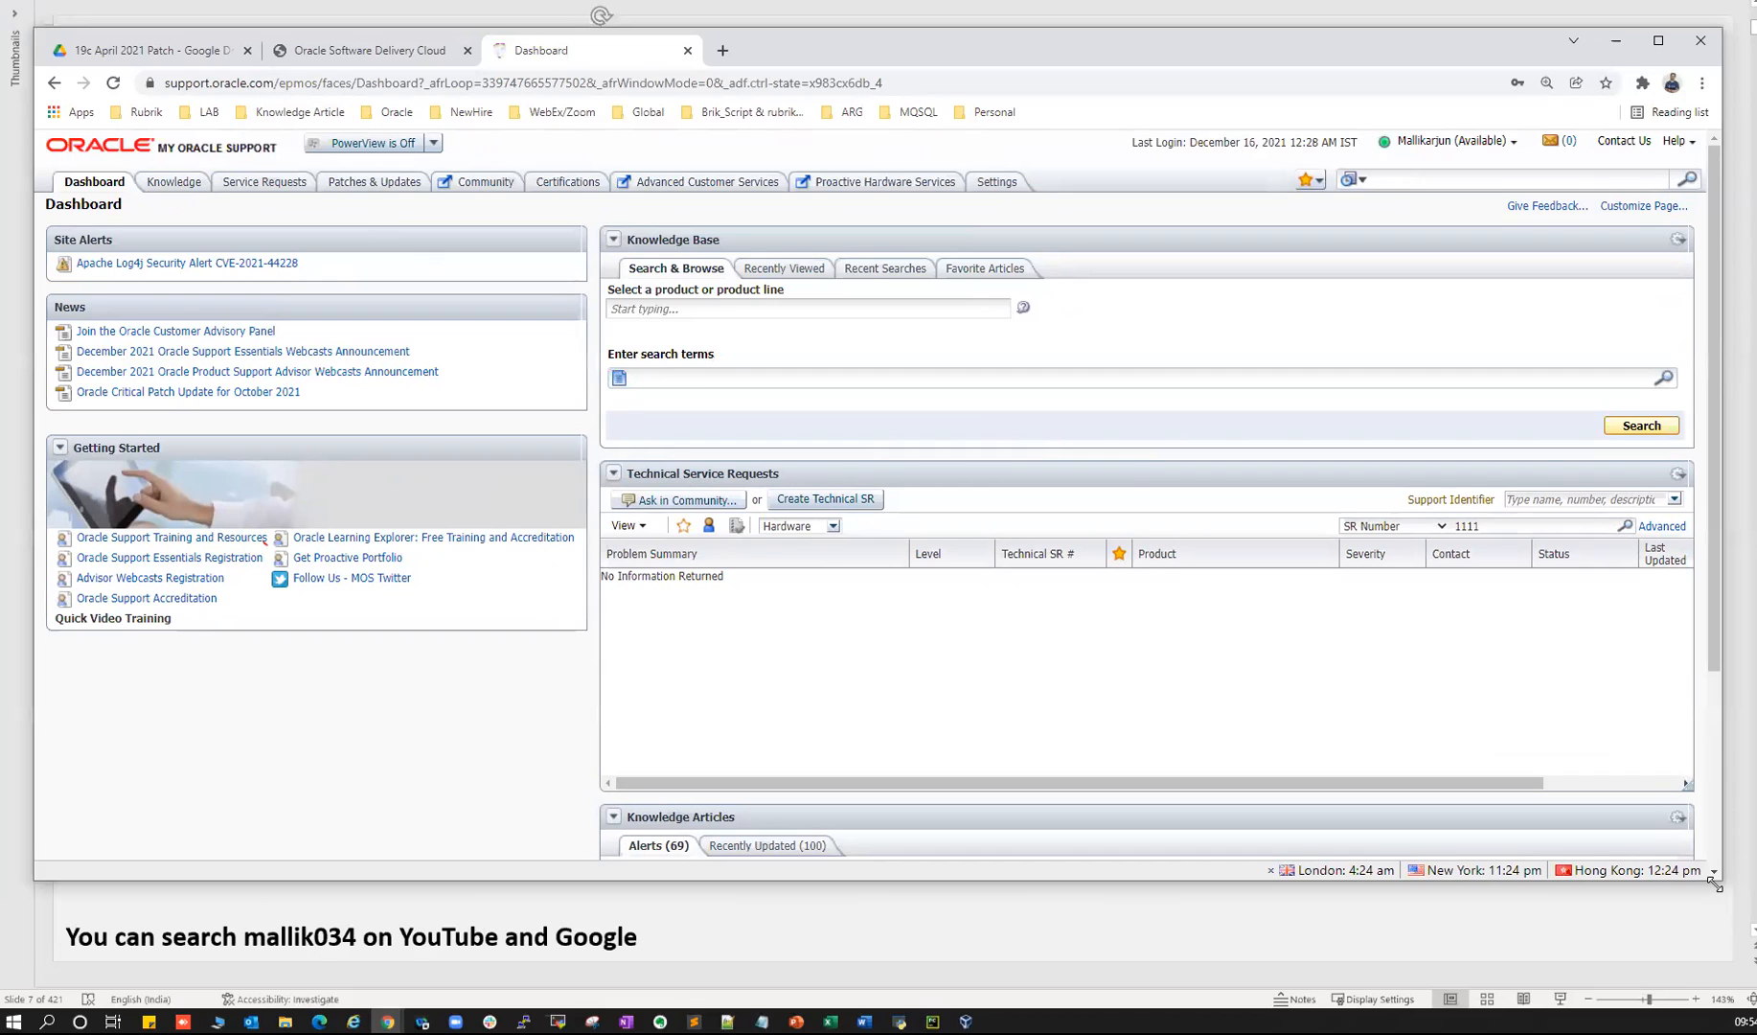
drag(1714, 885, 1736, 984)
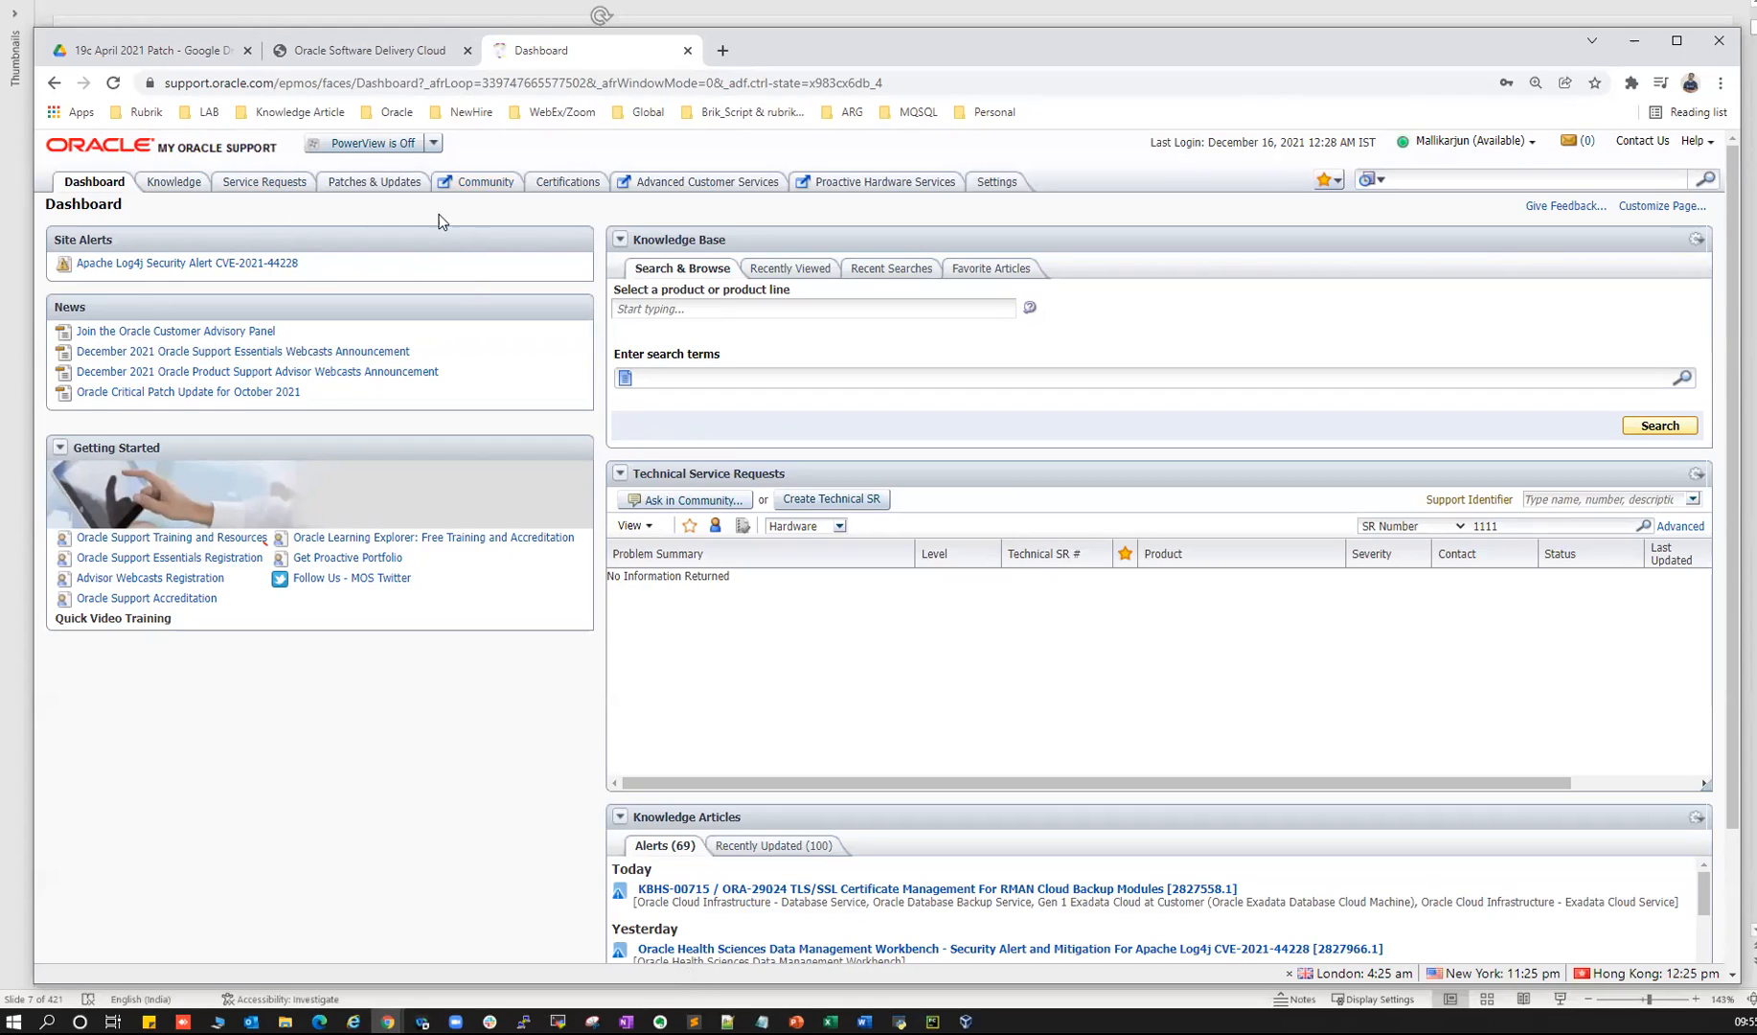
click(364, 194)
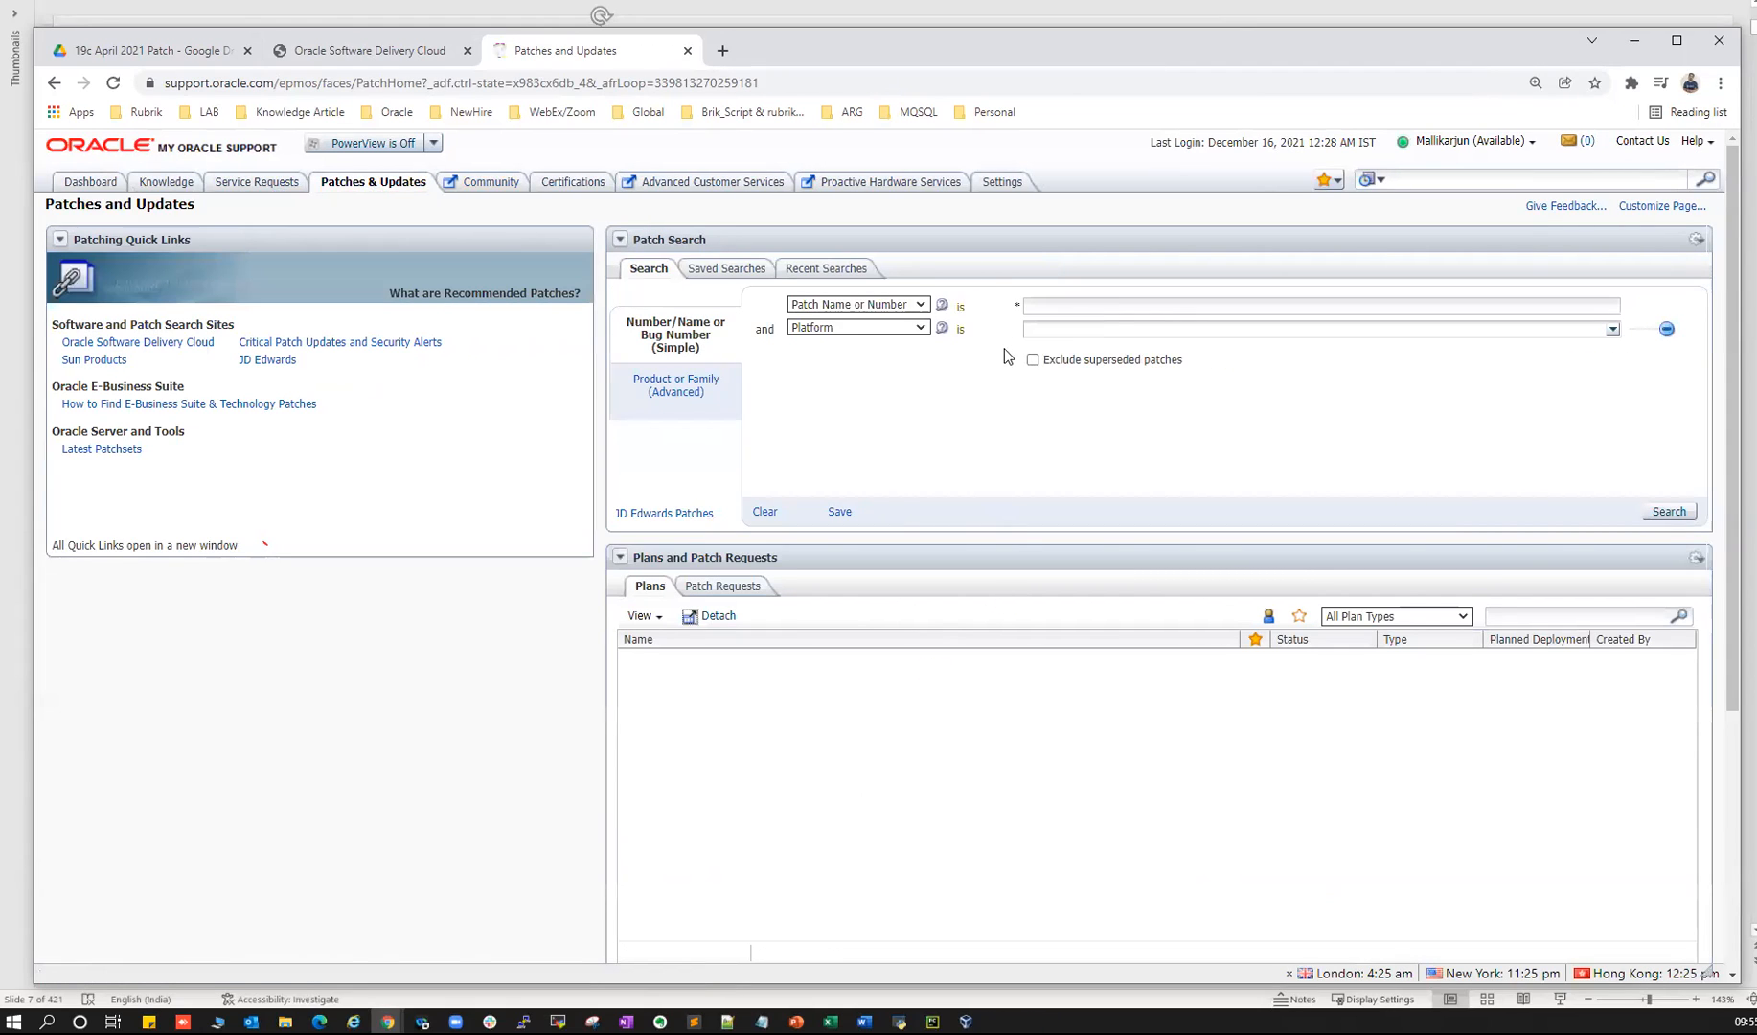
- Fill patch number 3293194 into the patch search, then highlight the slide's Oracle Patches line
click(1051, 305)
key(Down)
key(Down)
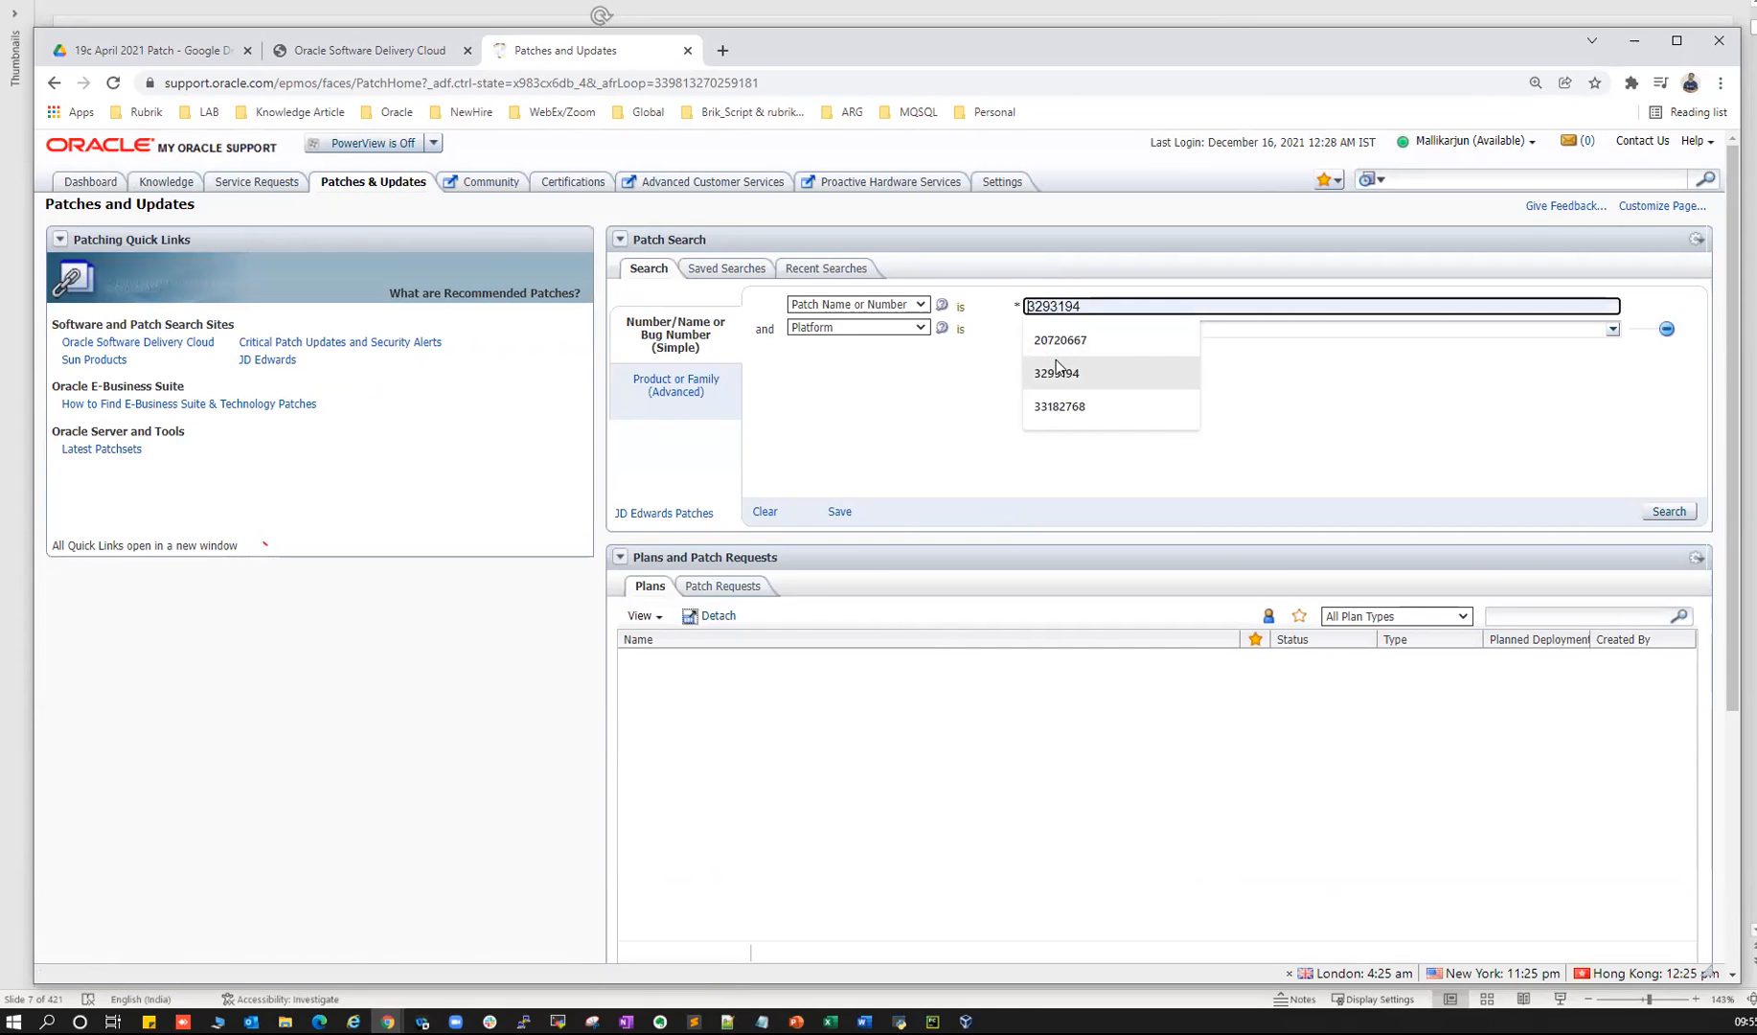
key(Return)
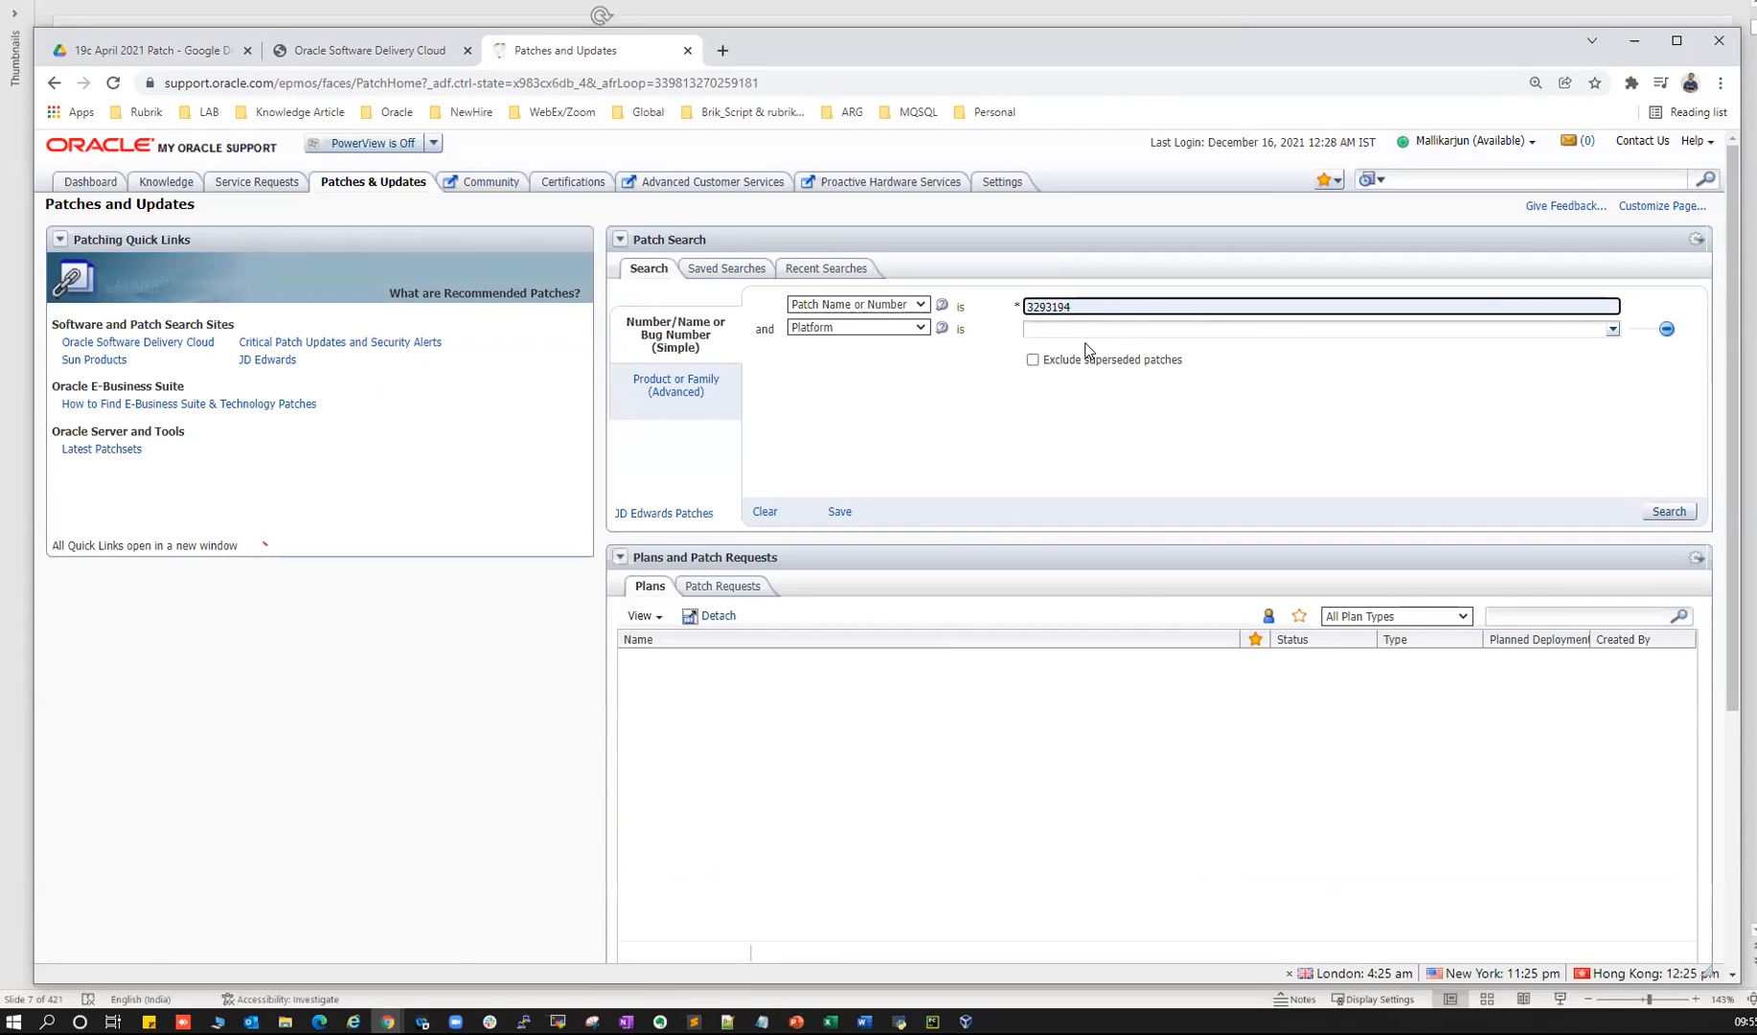
key(alt+Tab)
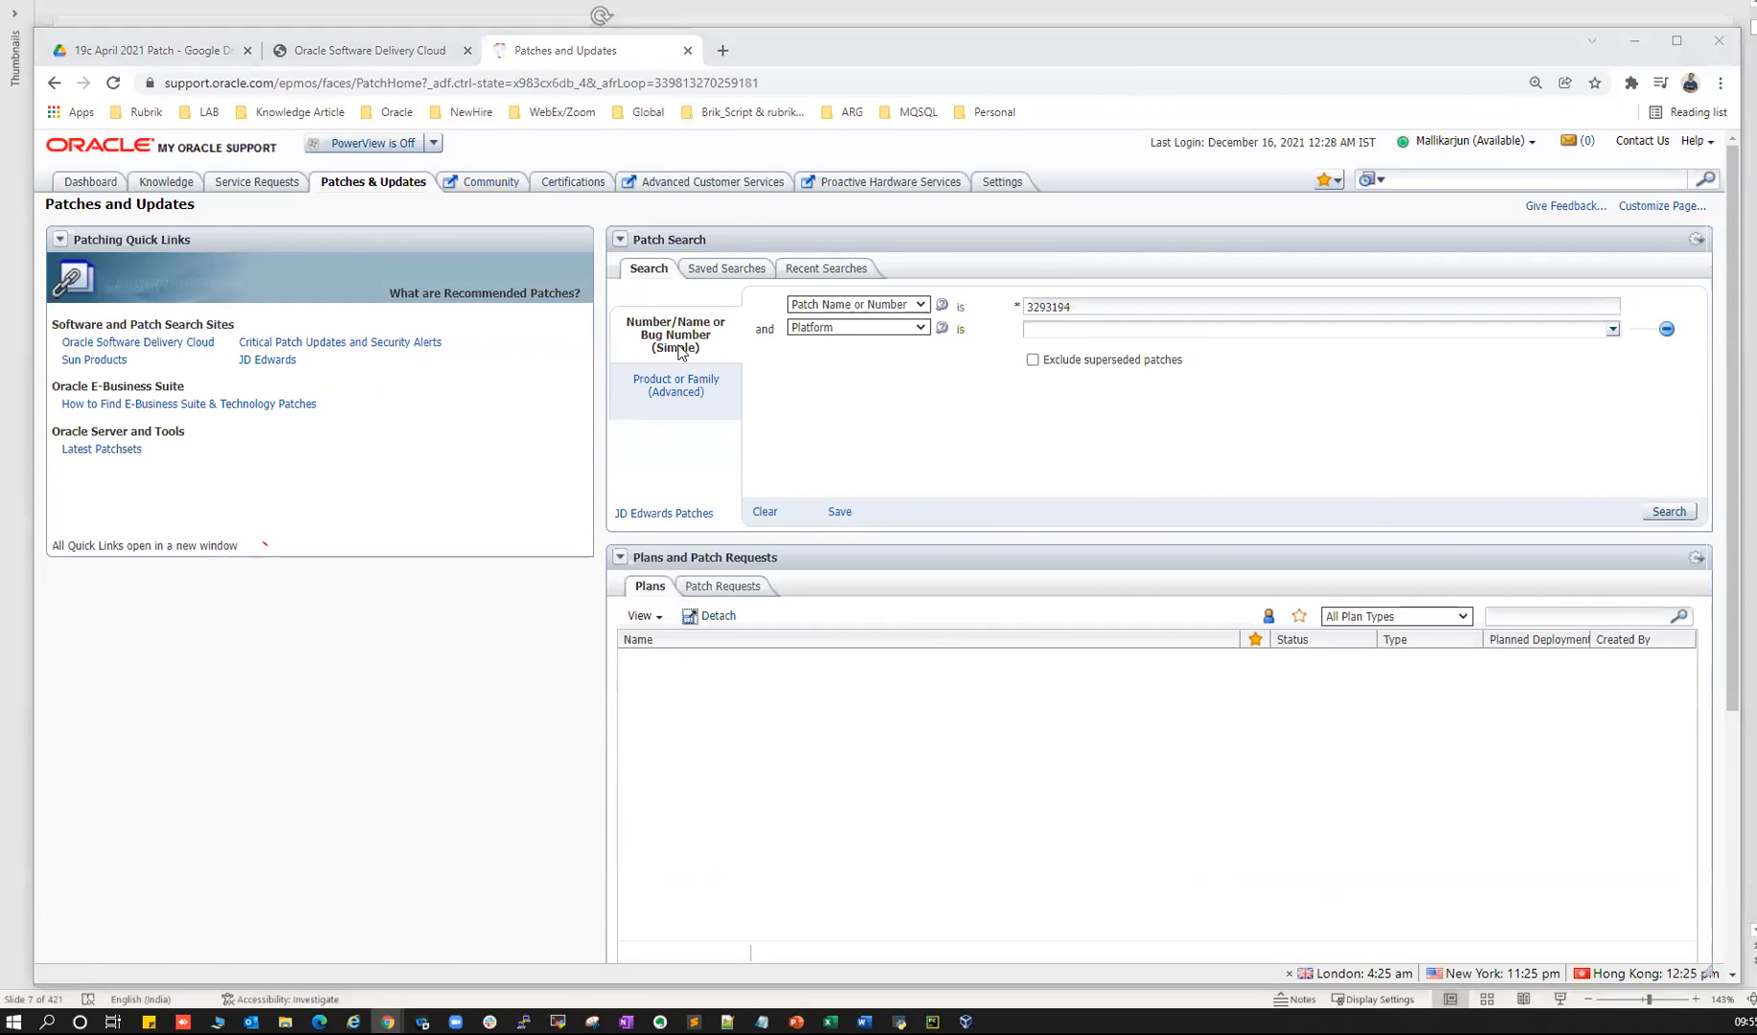
drag(182, 337, 633, 375)
click(1488, 663)
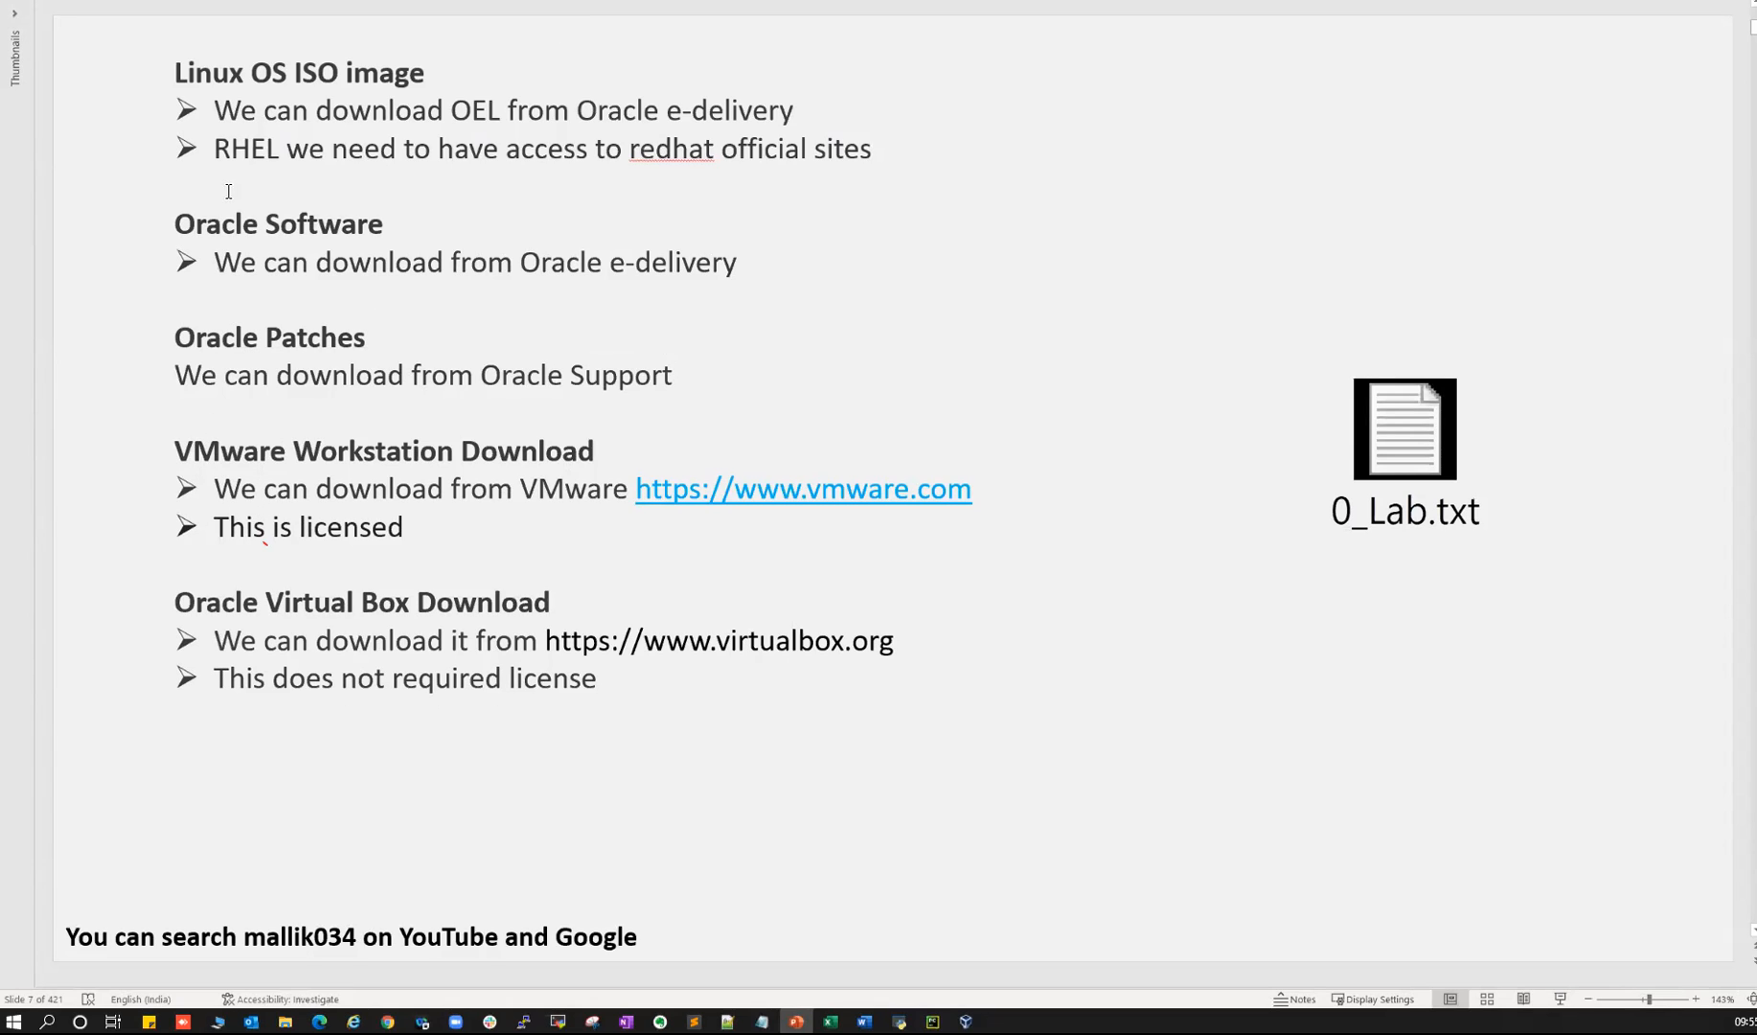
- Highlight the Linux OS ISO, VMware Workstation and Oracle Virtual Box Download headings
drag(212, 73, 409, 63)
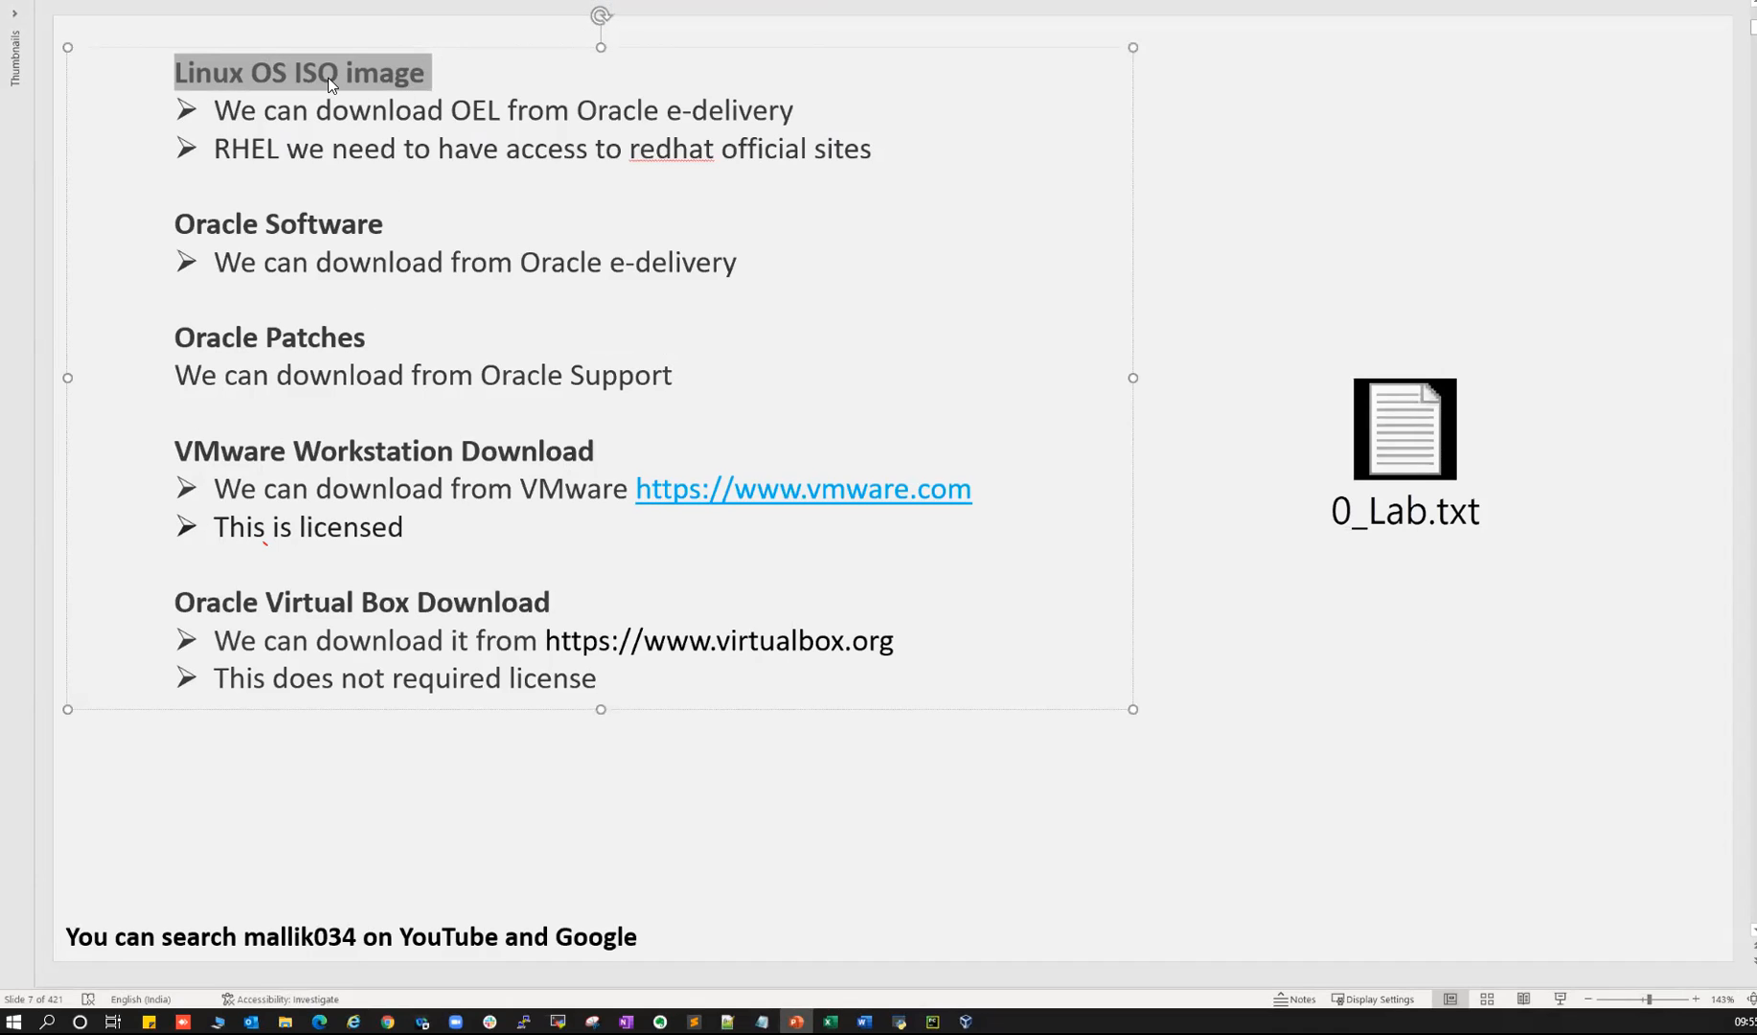
drag(177, 451, 512, 454)
drag(176, 602, 505, 606)
click(291, 600)
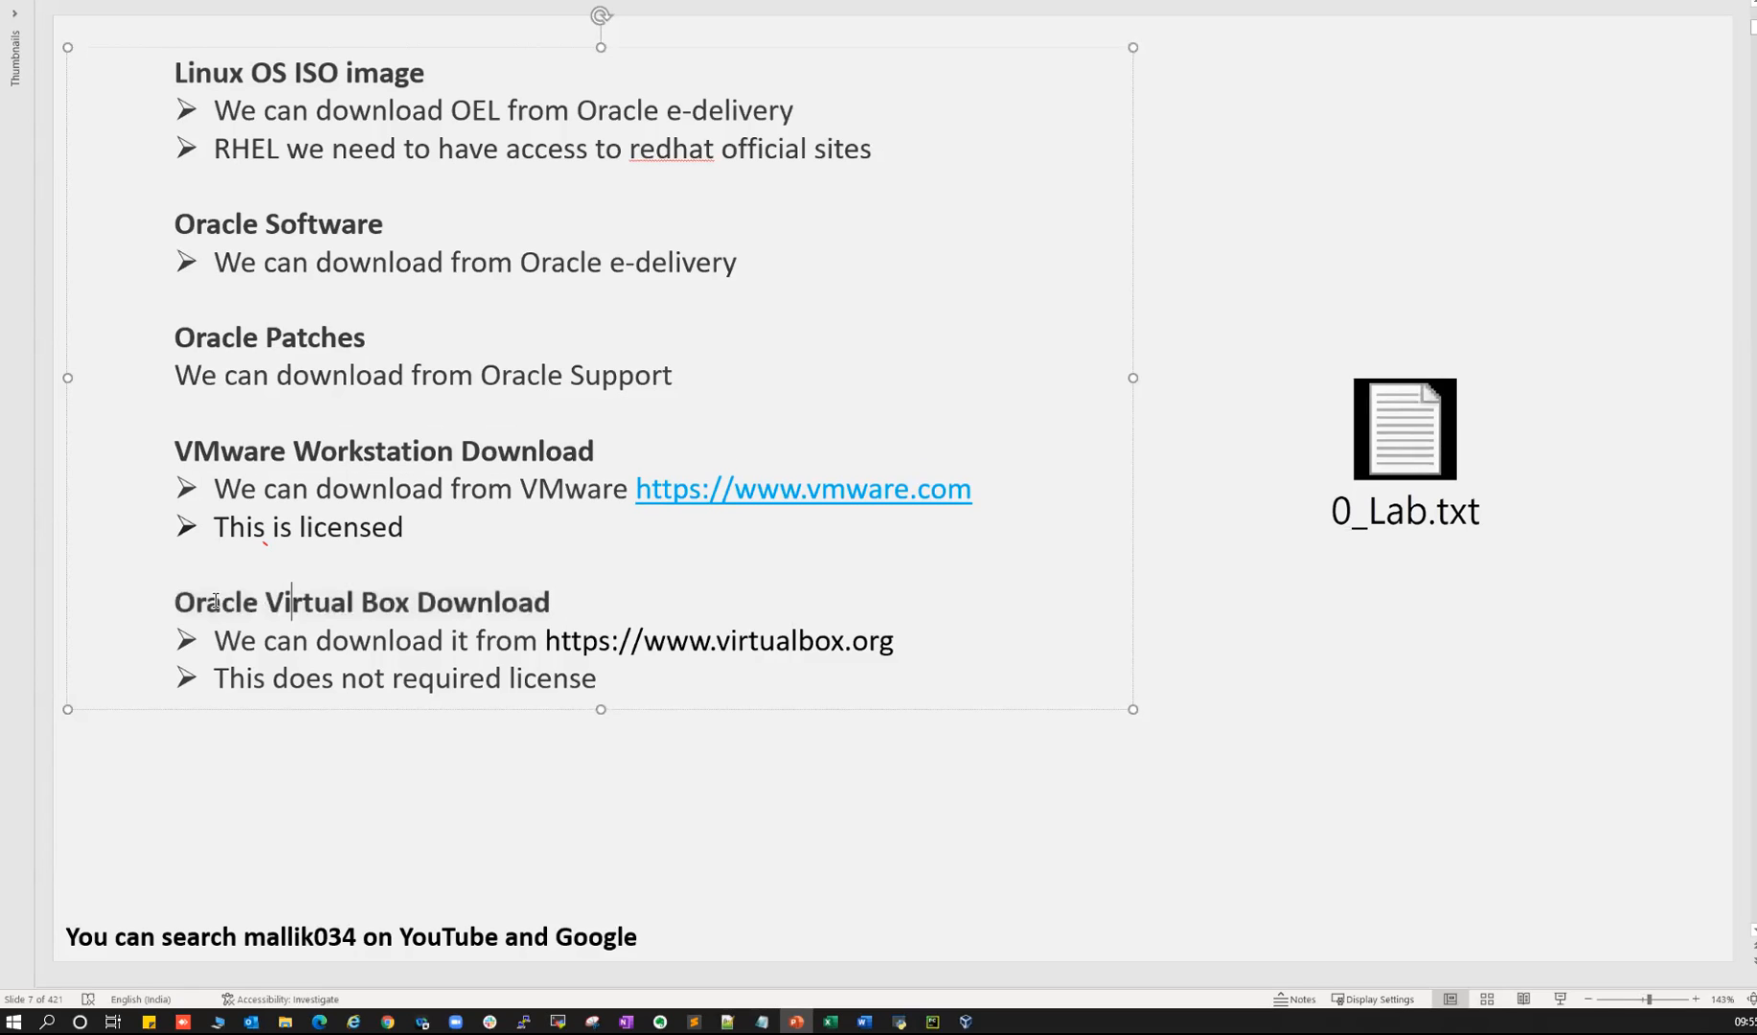
drag(179, 599, 517, 600)
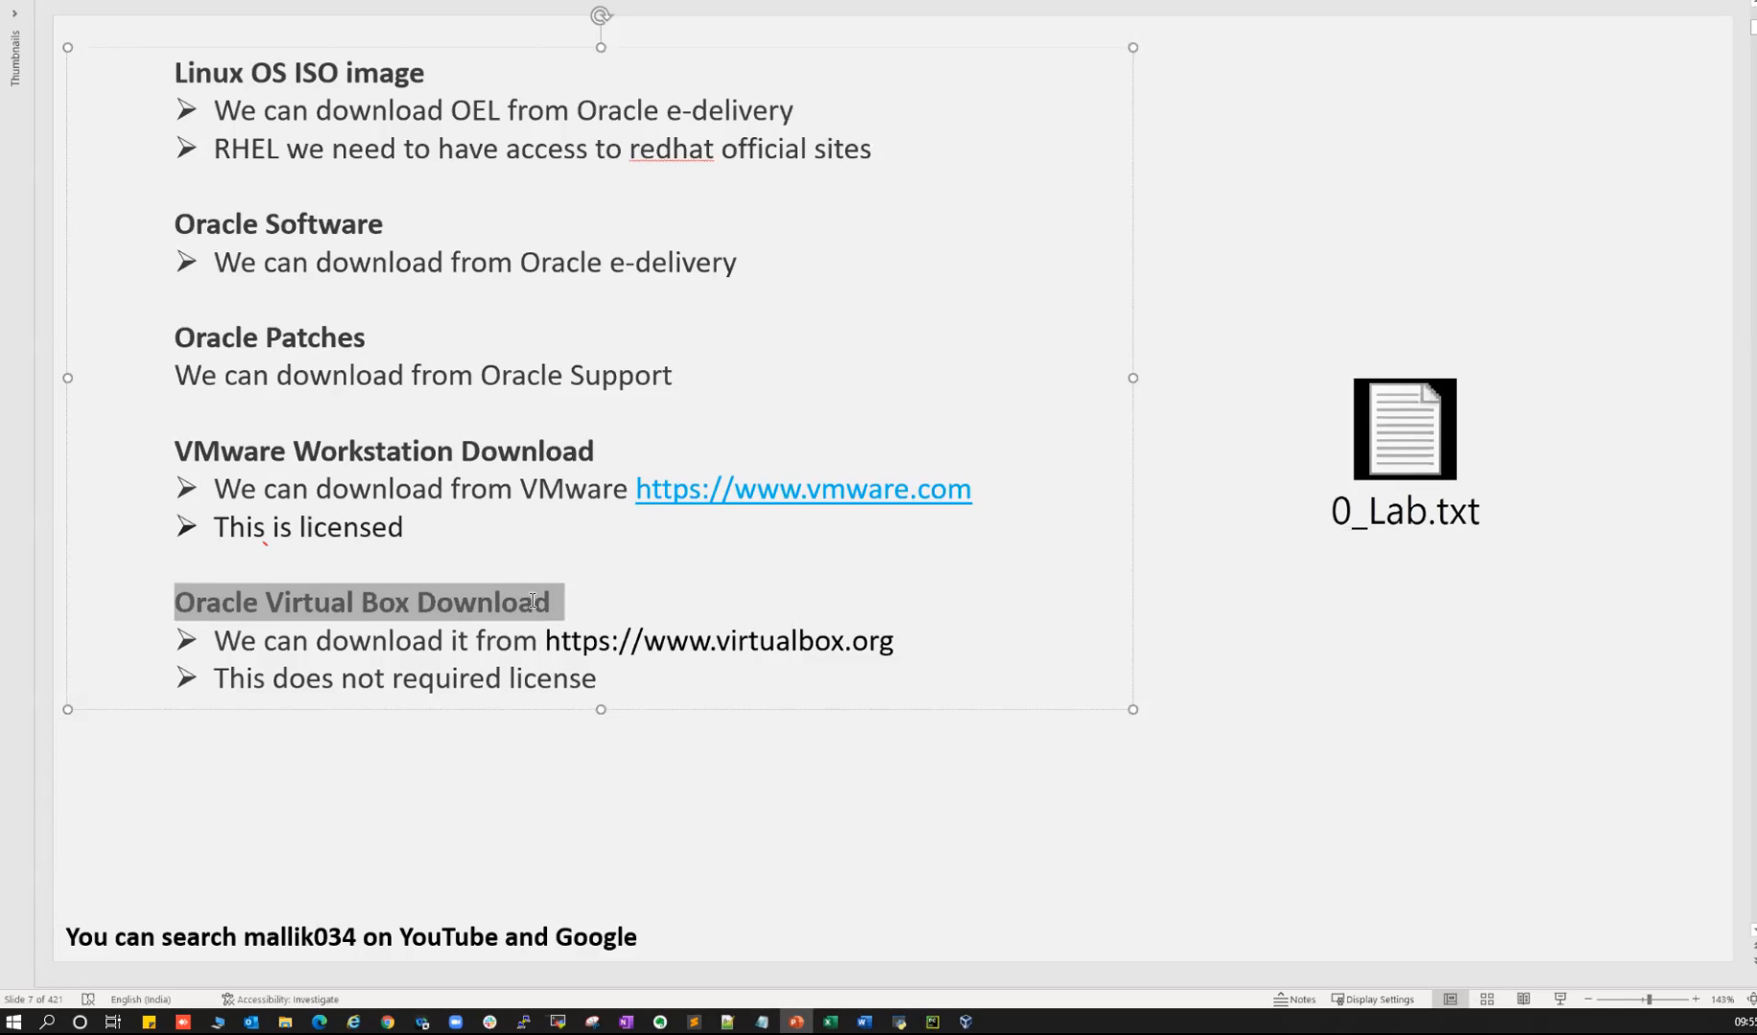
drag(190, 450, 461, 472)
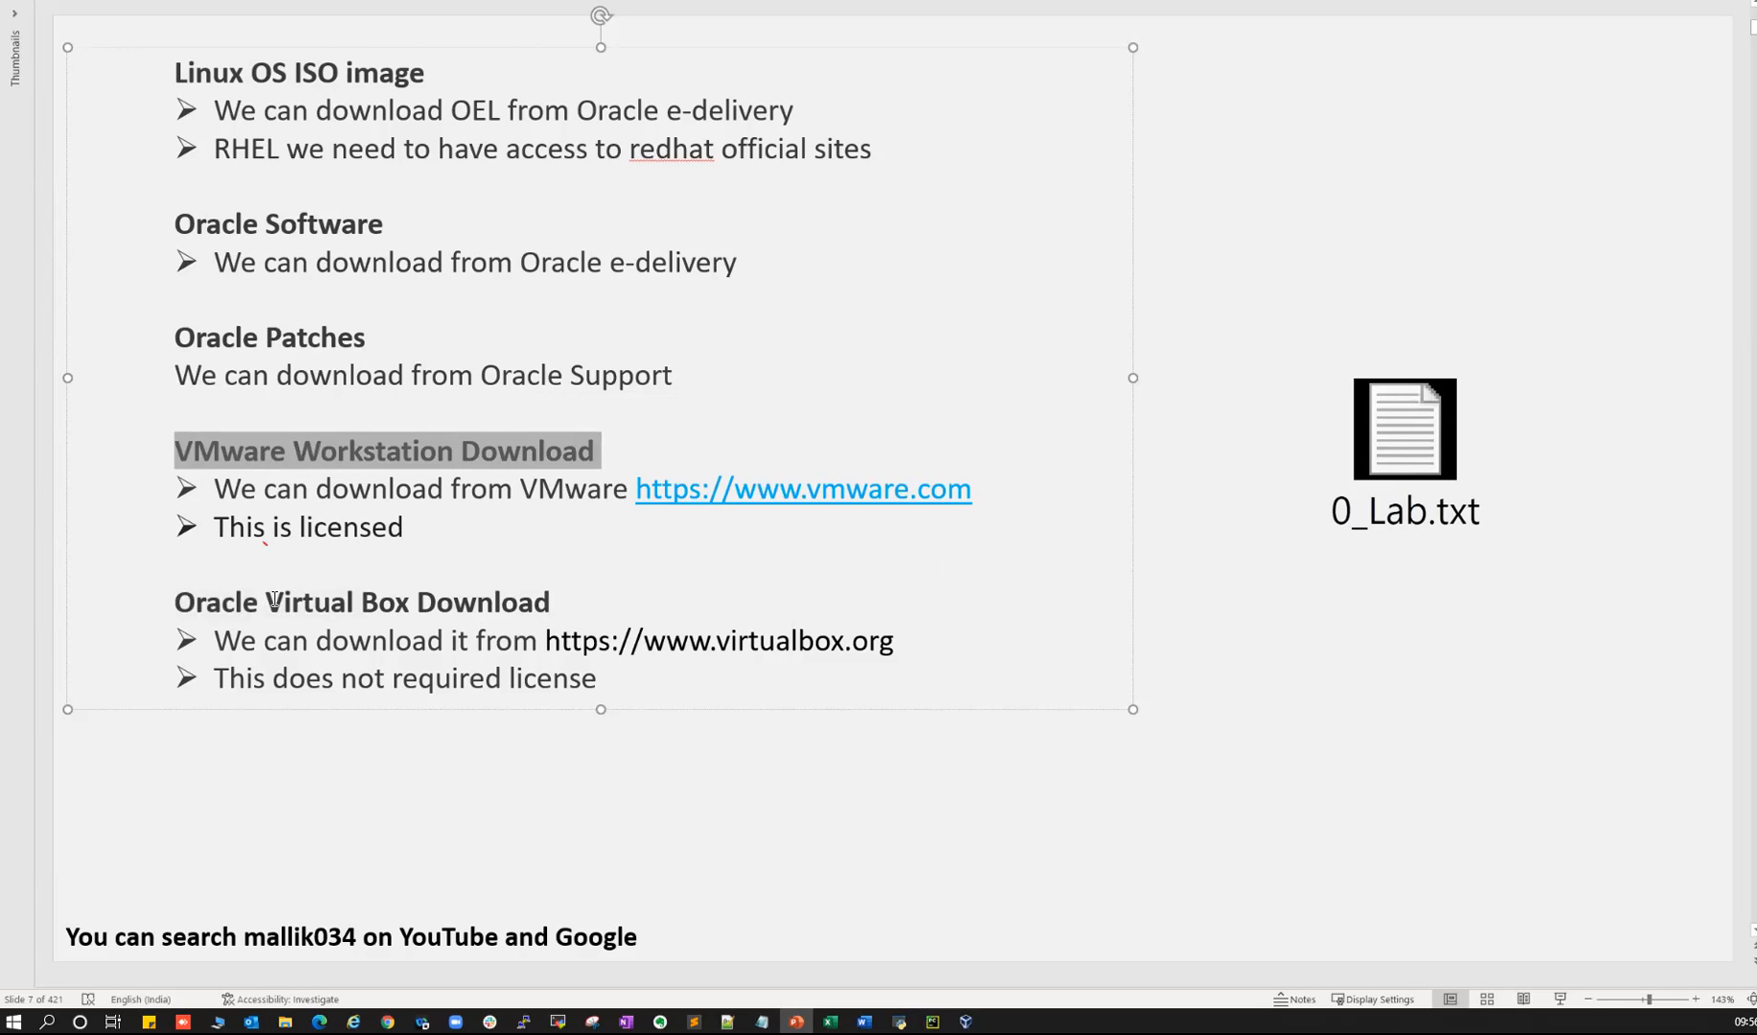
drag(192, 602, 513, 599)
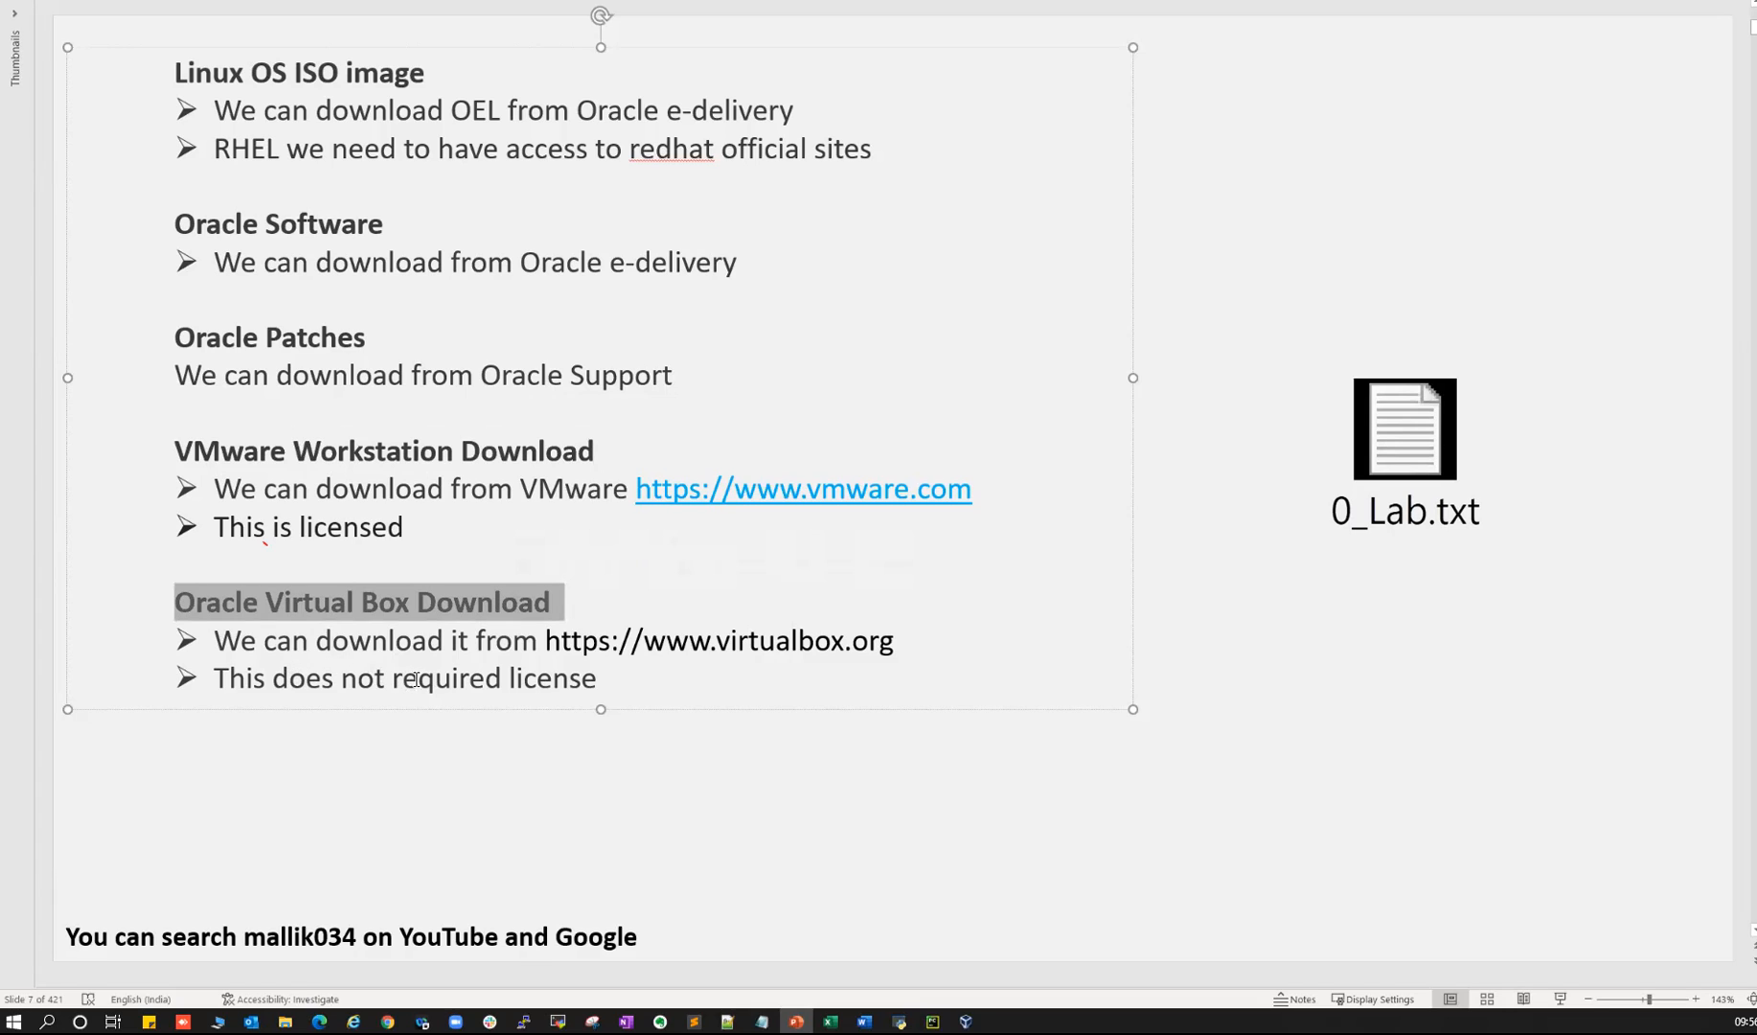
- Bring Chrome forward on the Google Drive tab with the 19c April 2021 Patch folder
key(alt+Tab)
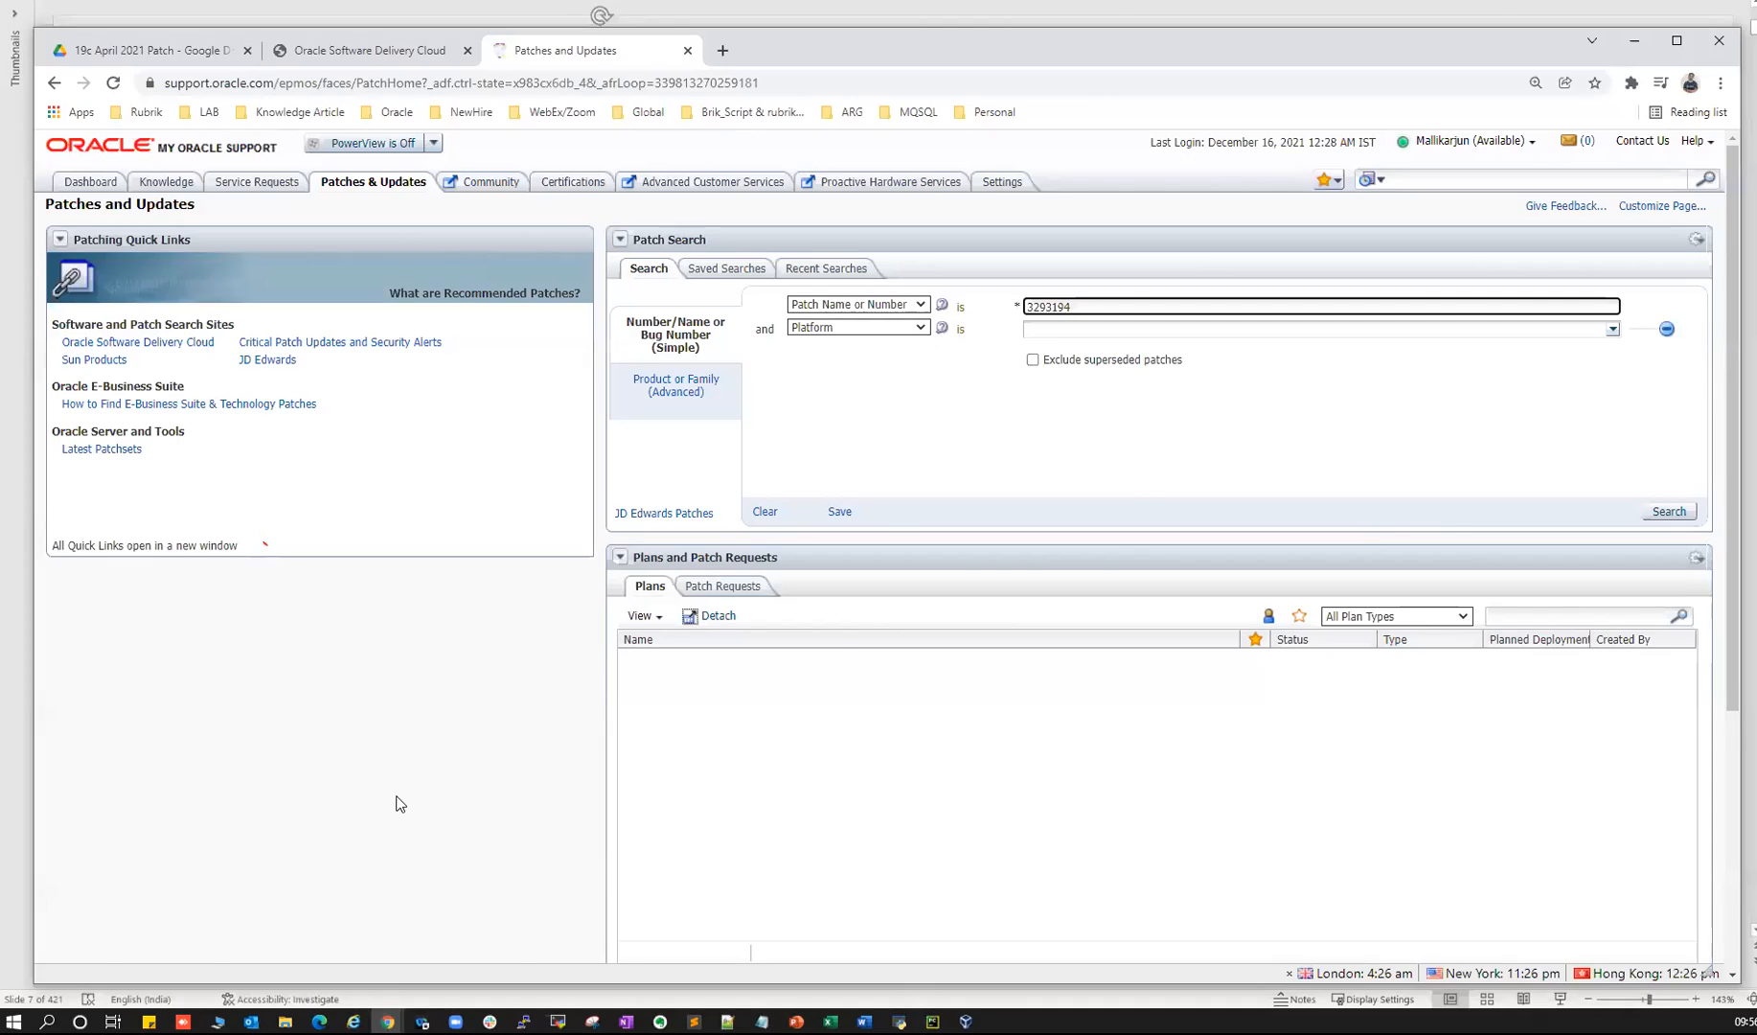
key(alt+Tab)
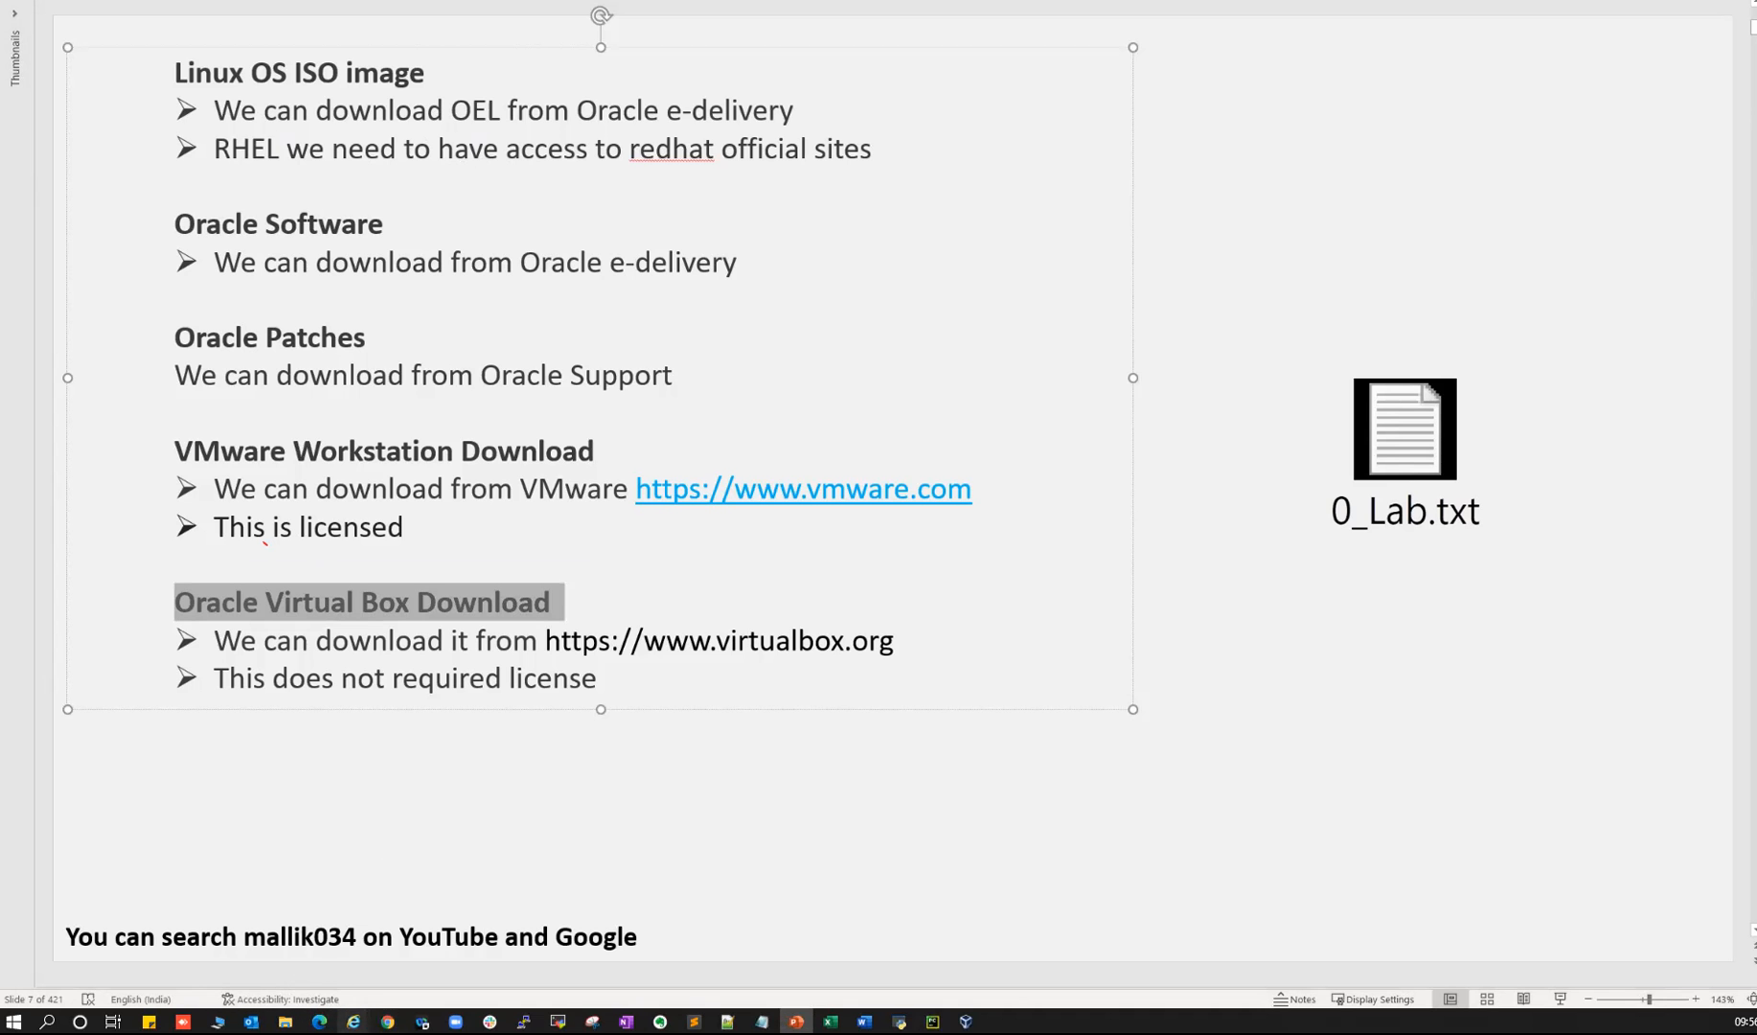
mouse_move(387, 1021)
click(569, 953)
click(161, 53)
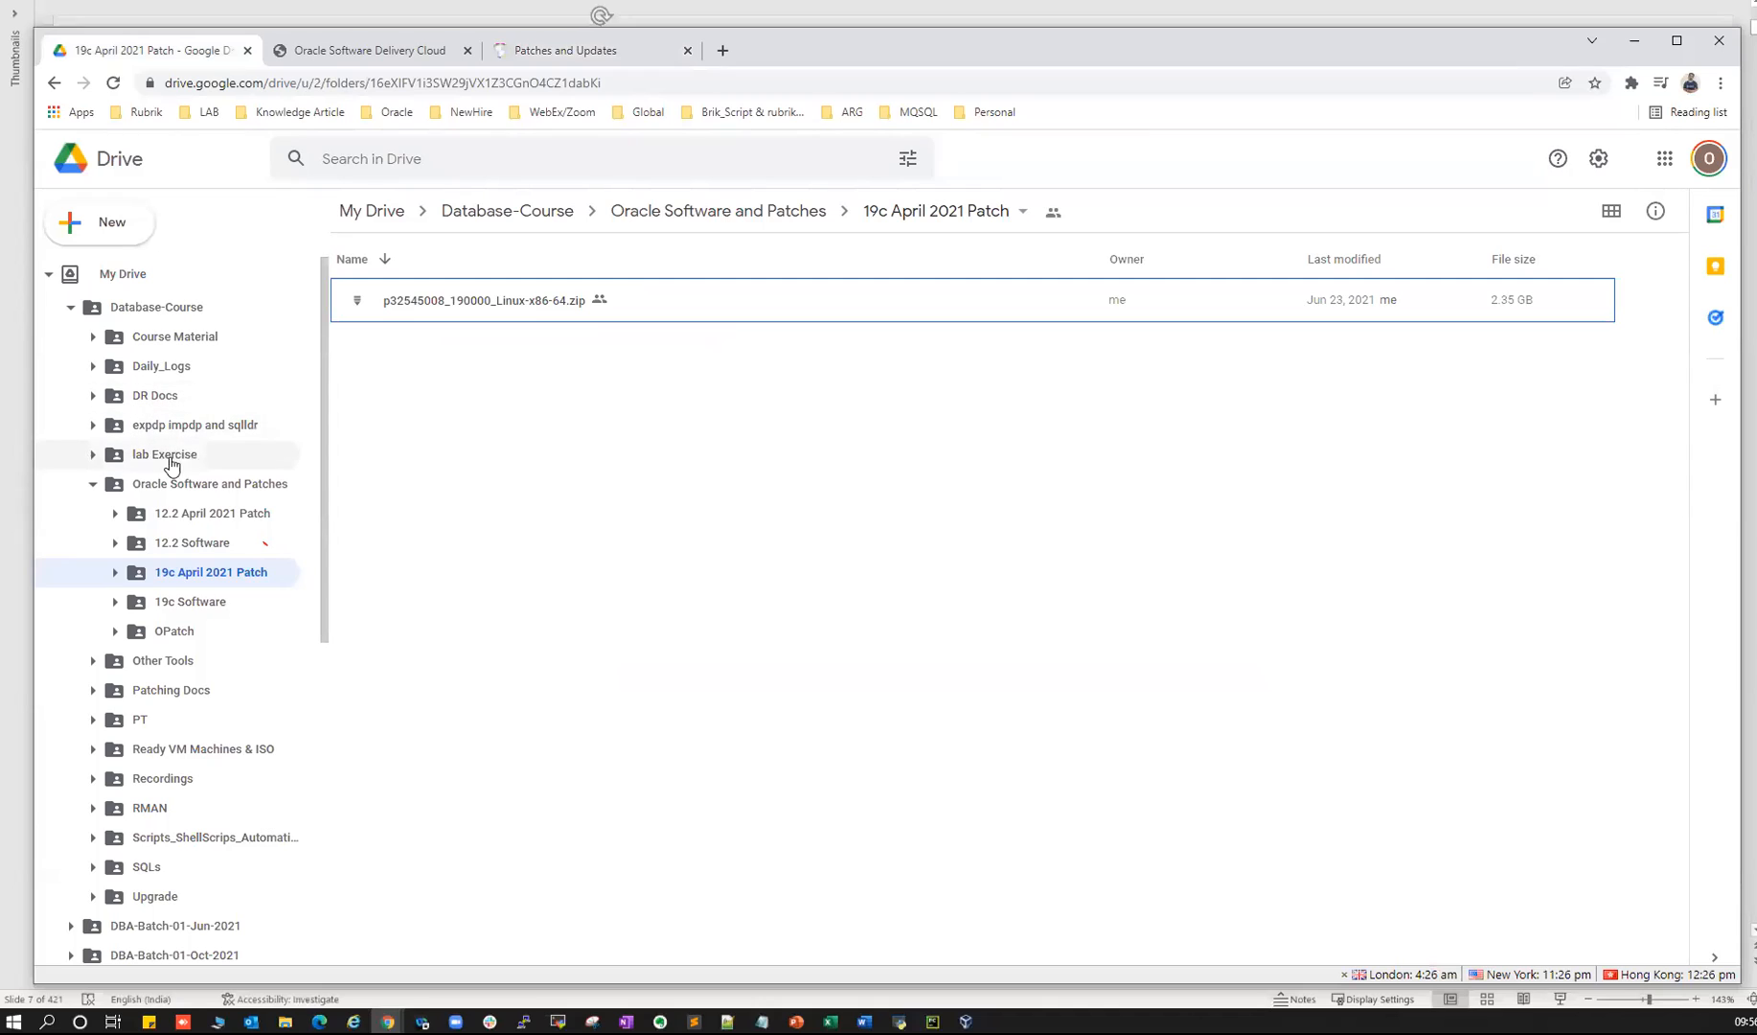
- Browse the Patching Docs, Oracle Software and Patches, and Other Tools Drive folders, then return to the slide
click(197, 692)
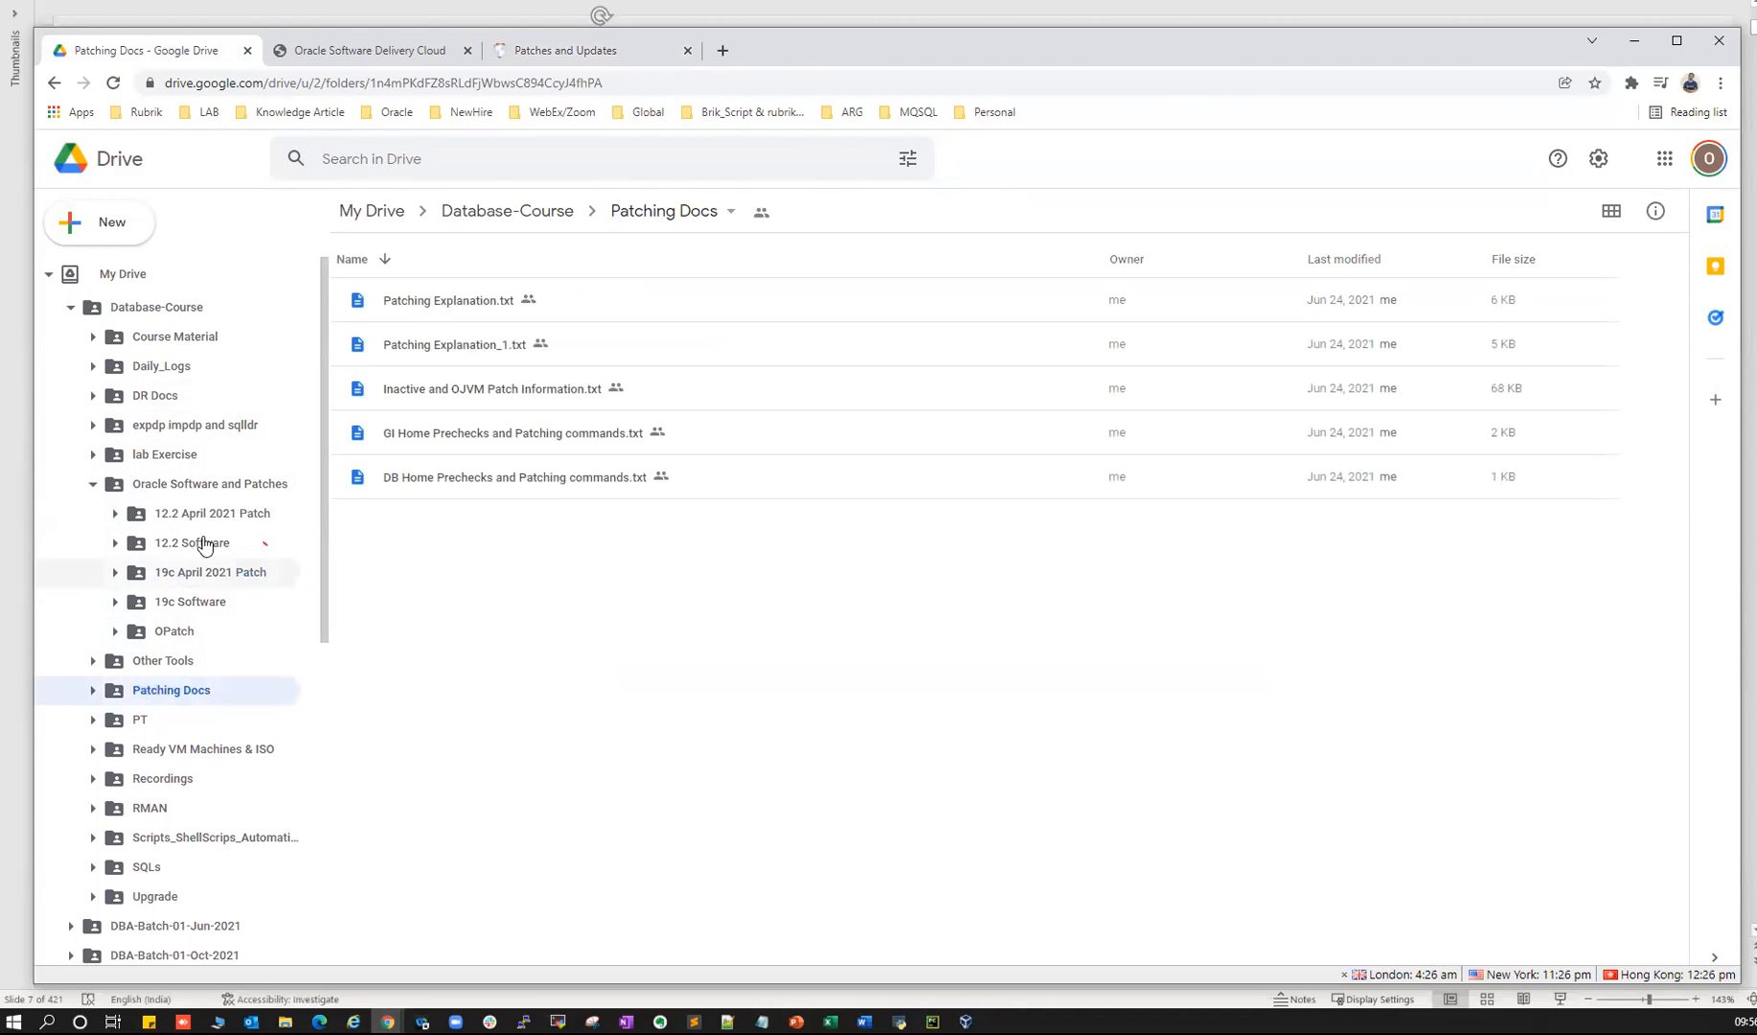
click(182, 485)
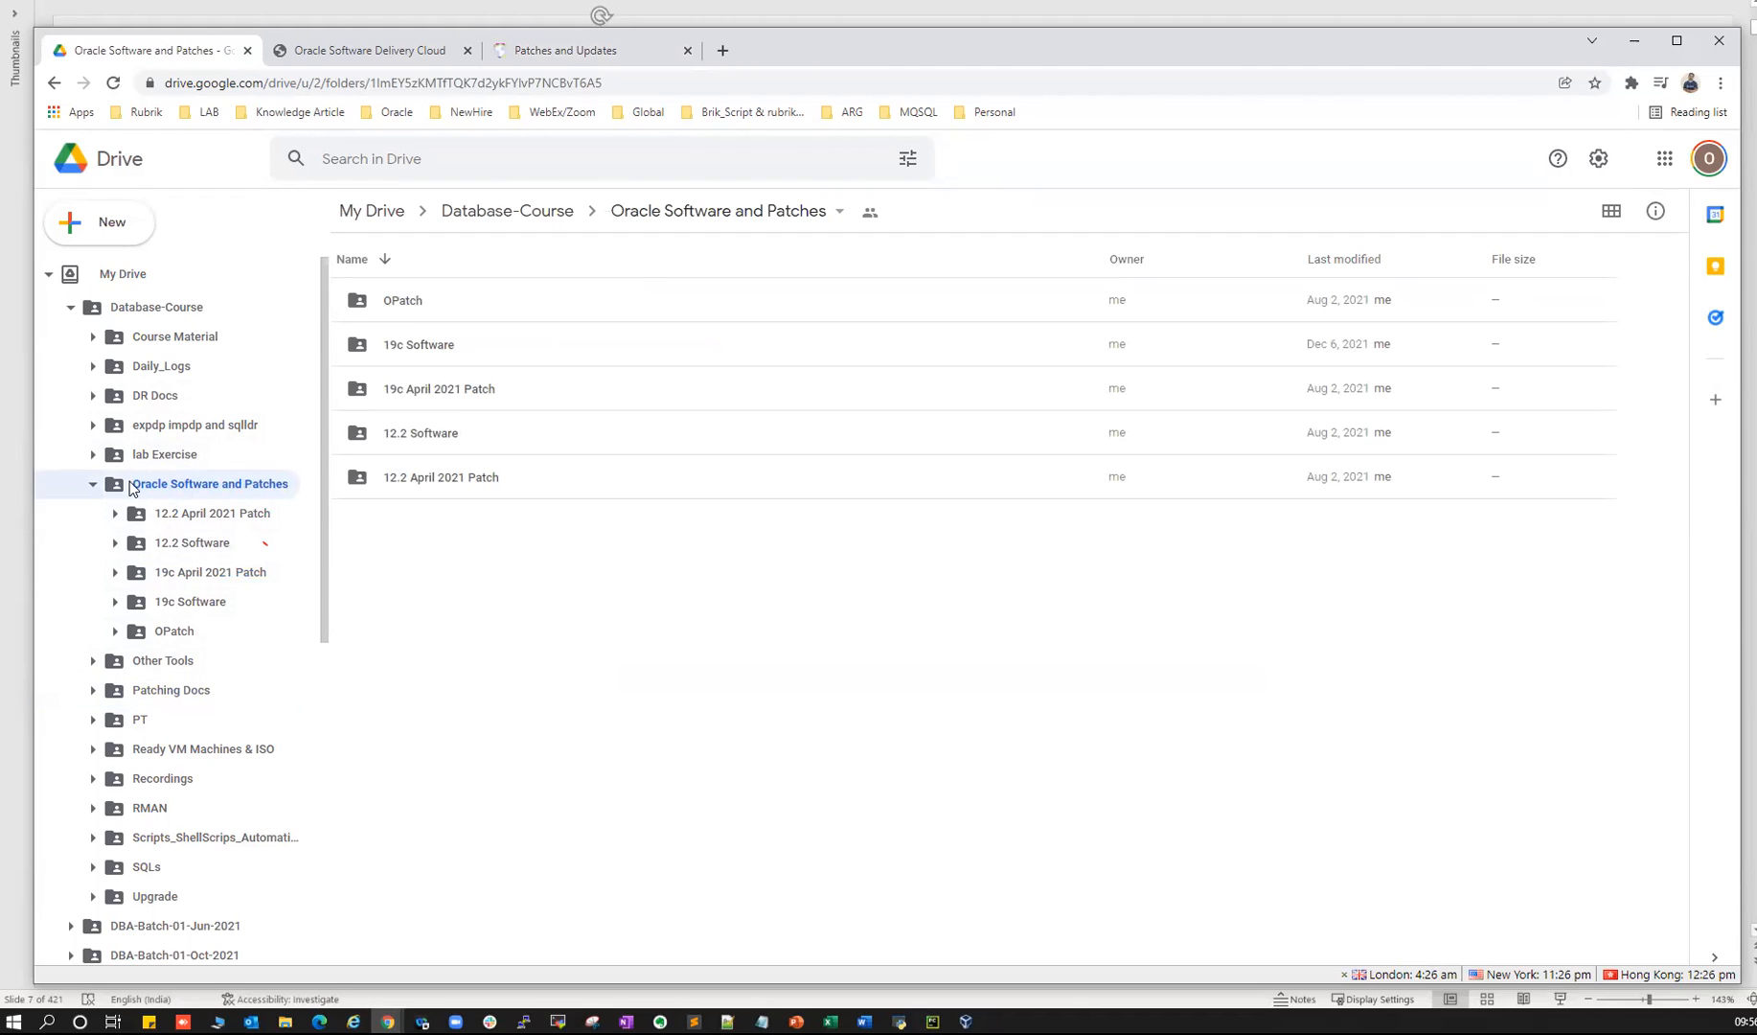
click(93, 484)
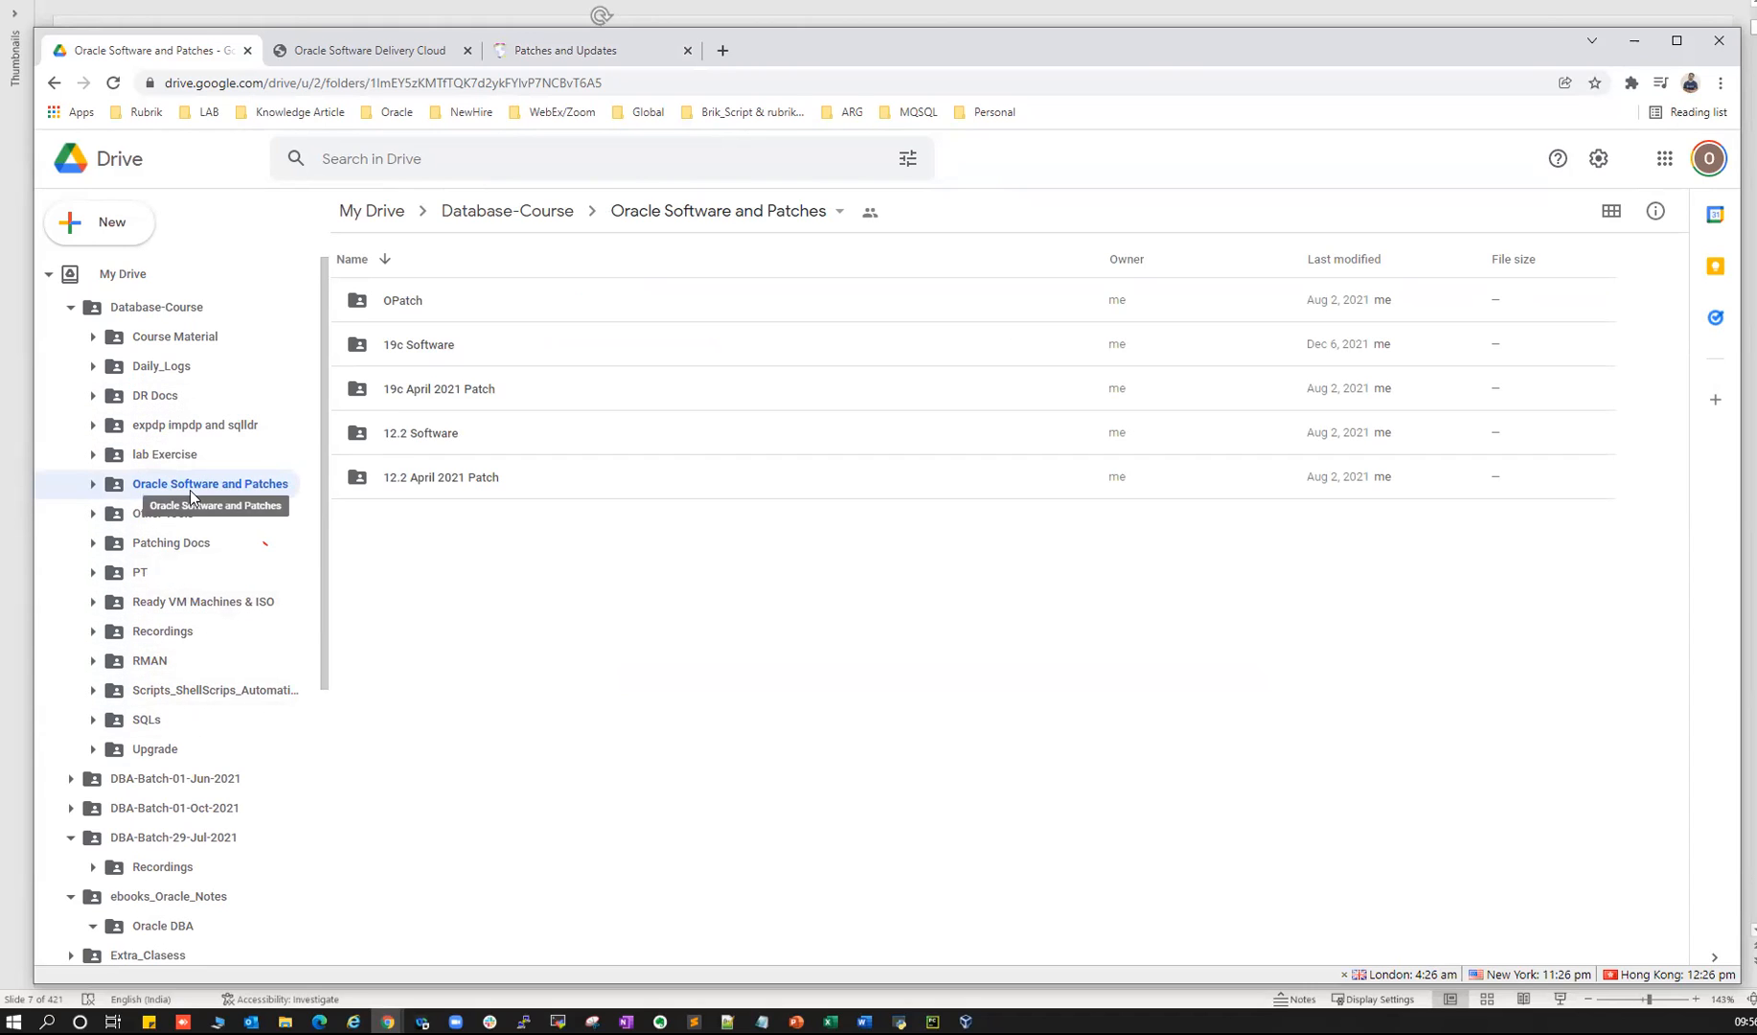
click(155, 517)
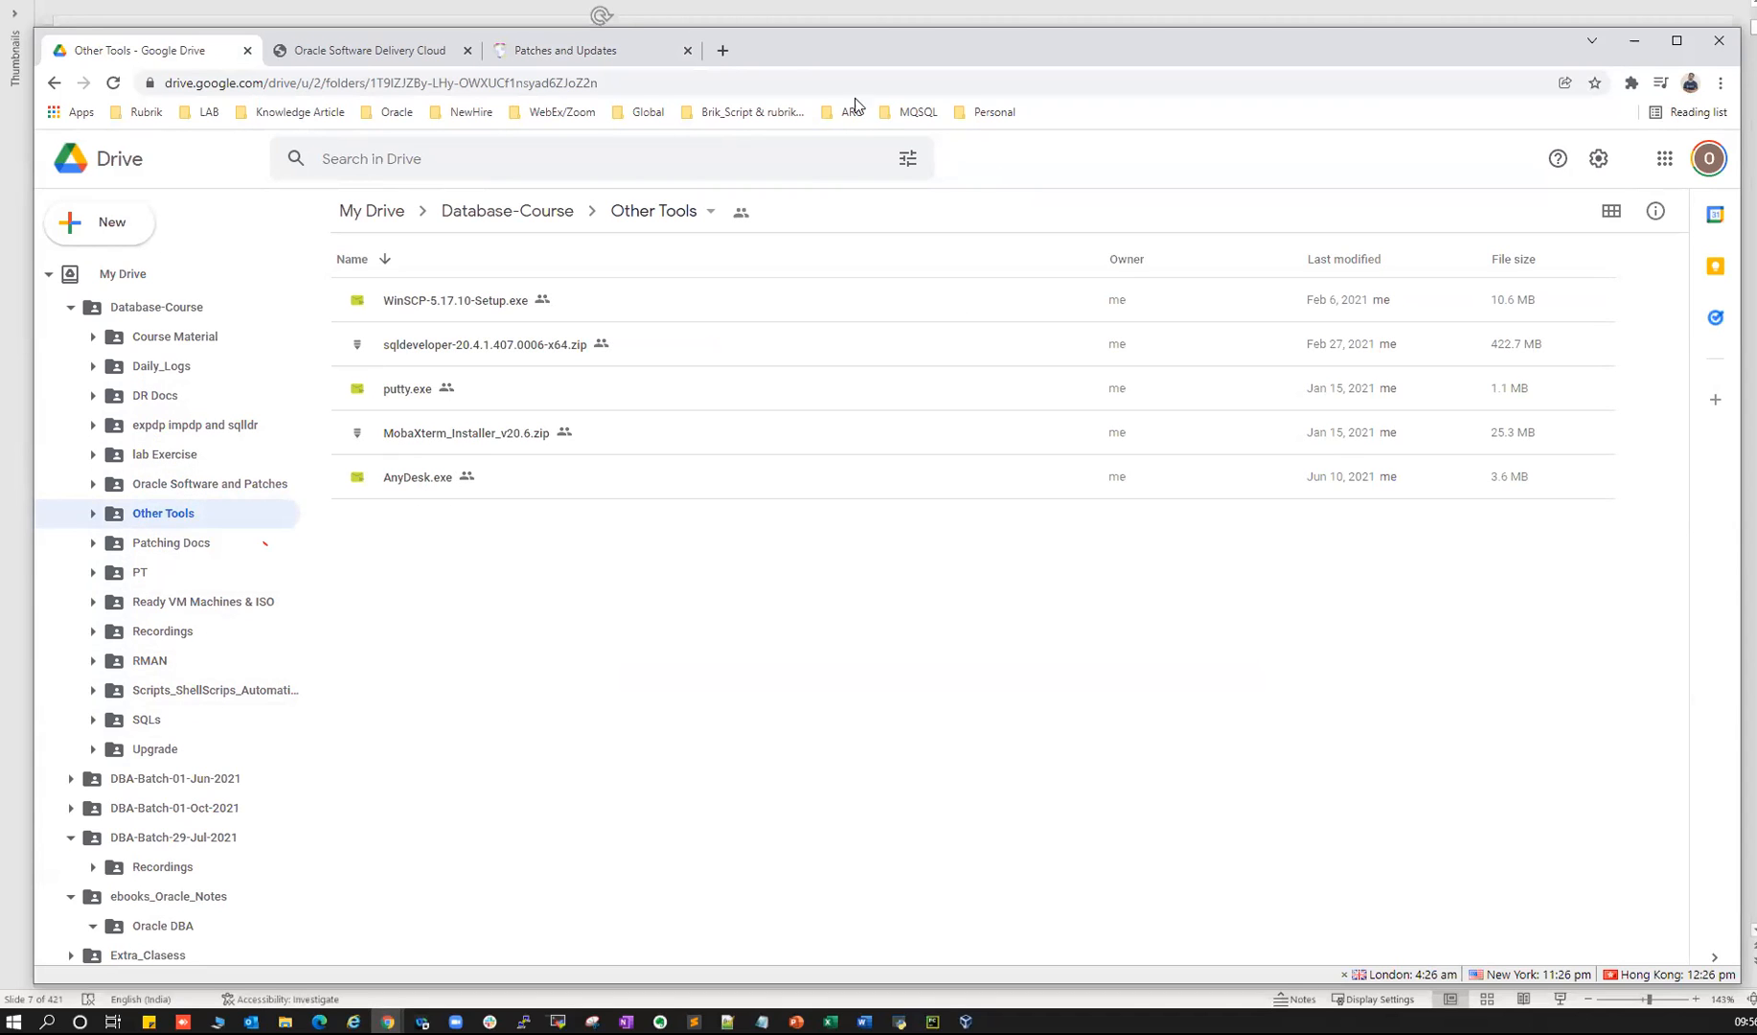
key(alt+Tab)
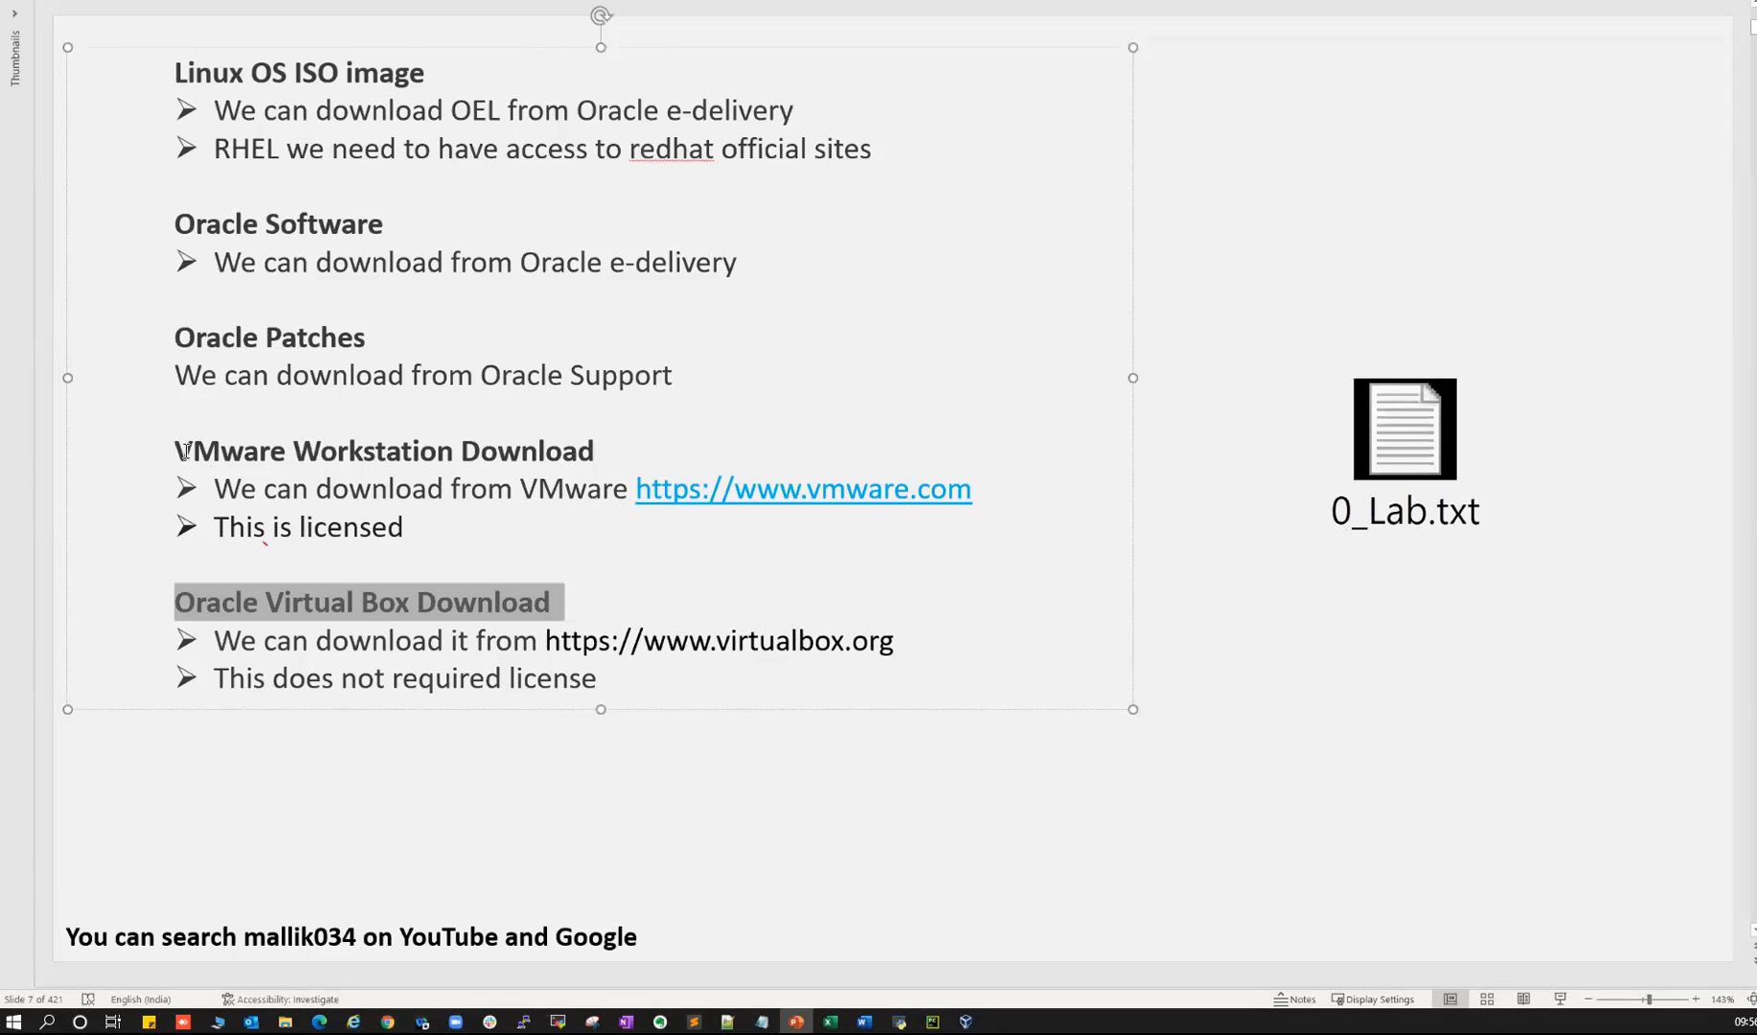
- Highlight the Linux OS ISO, VMware Workstation Download and Oracle Virtual Box Download headings, then return to Other Tools
drag(199, 72, 280, 65)
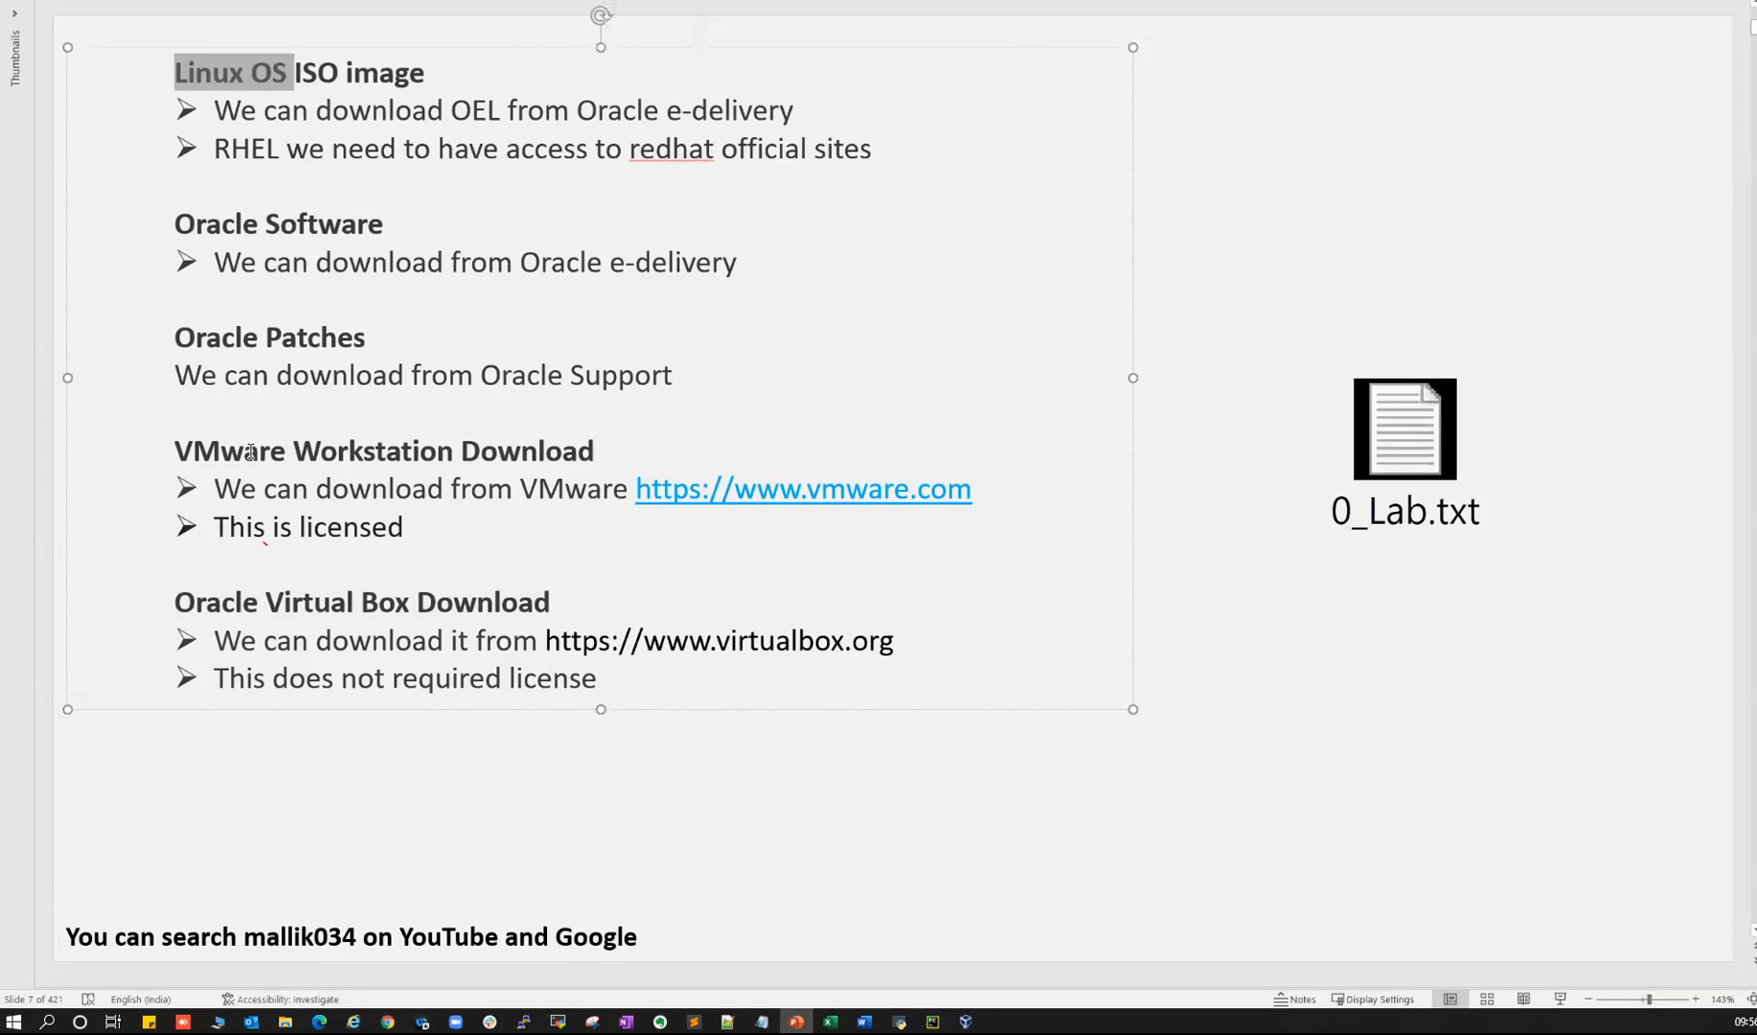
drag(202, 454, 492, 447)
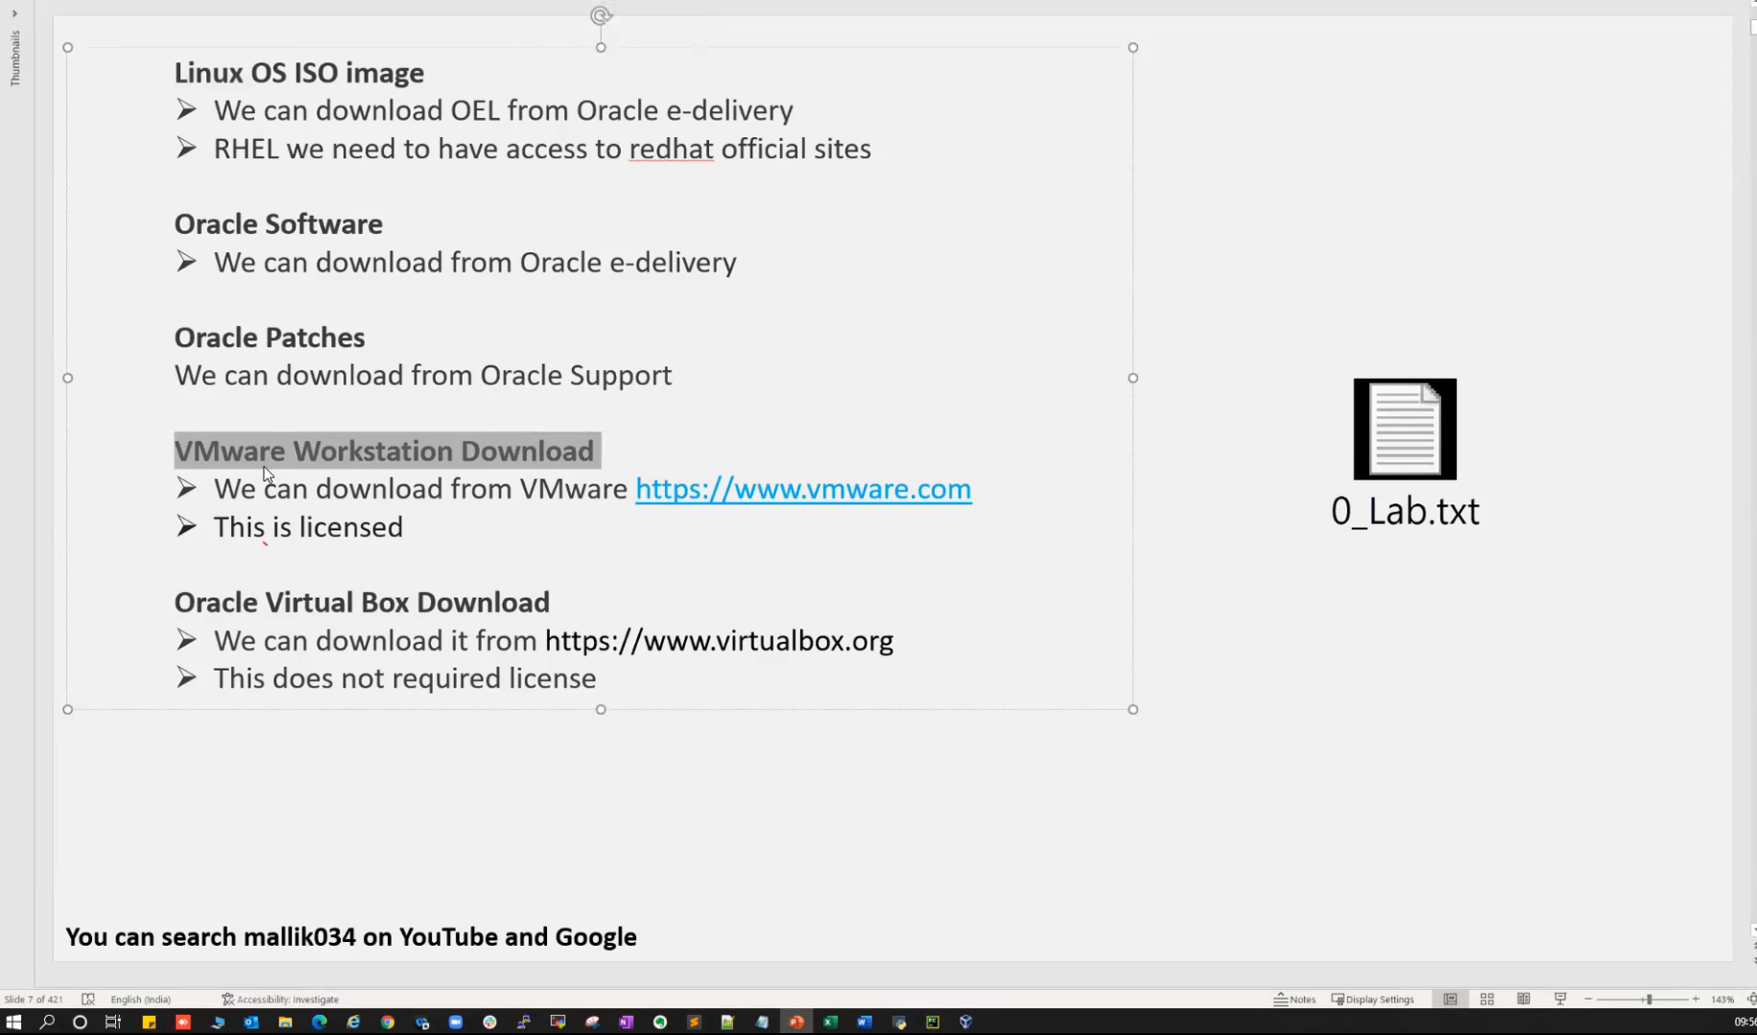
drag(177, 451, 507, 451)
drag(178, 601, 491, 601)
drag(279, 451, 391, 465)
drag(266, 602, 416, 601)
drag(209, 73, 321, 76)
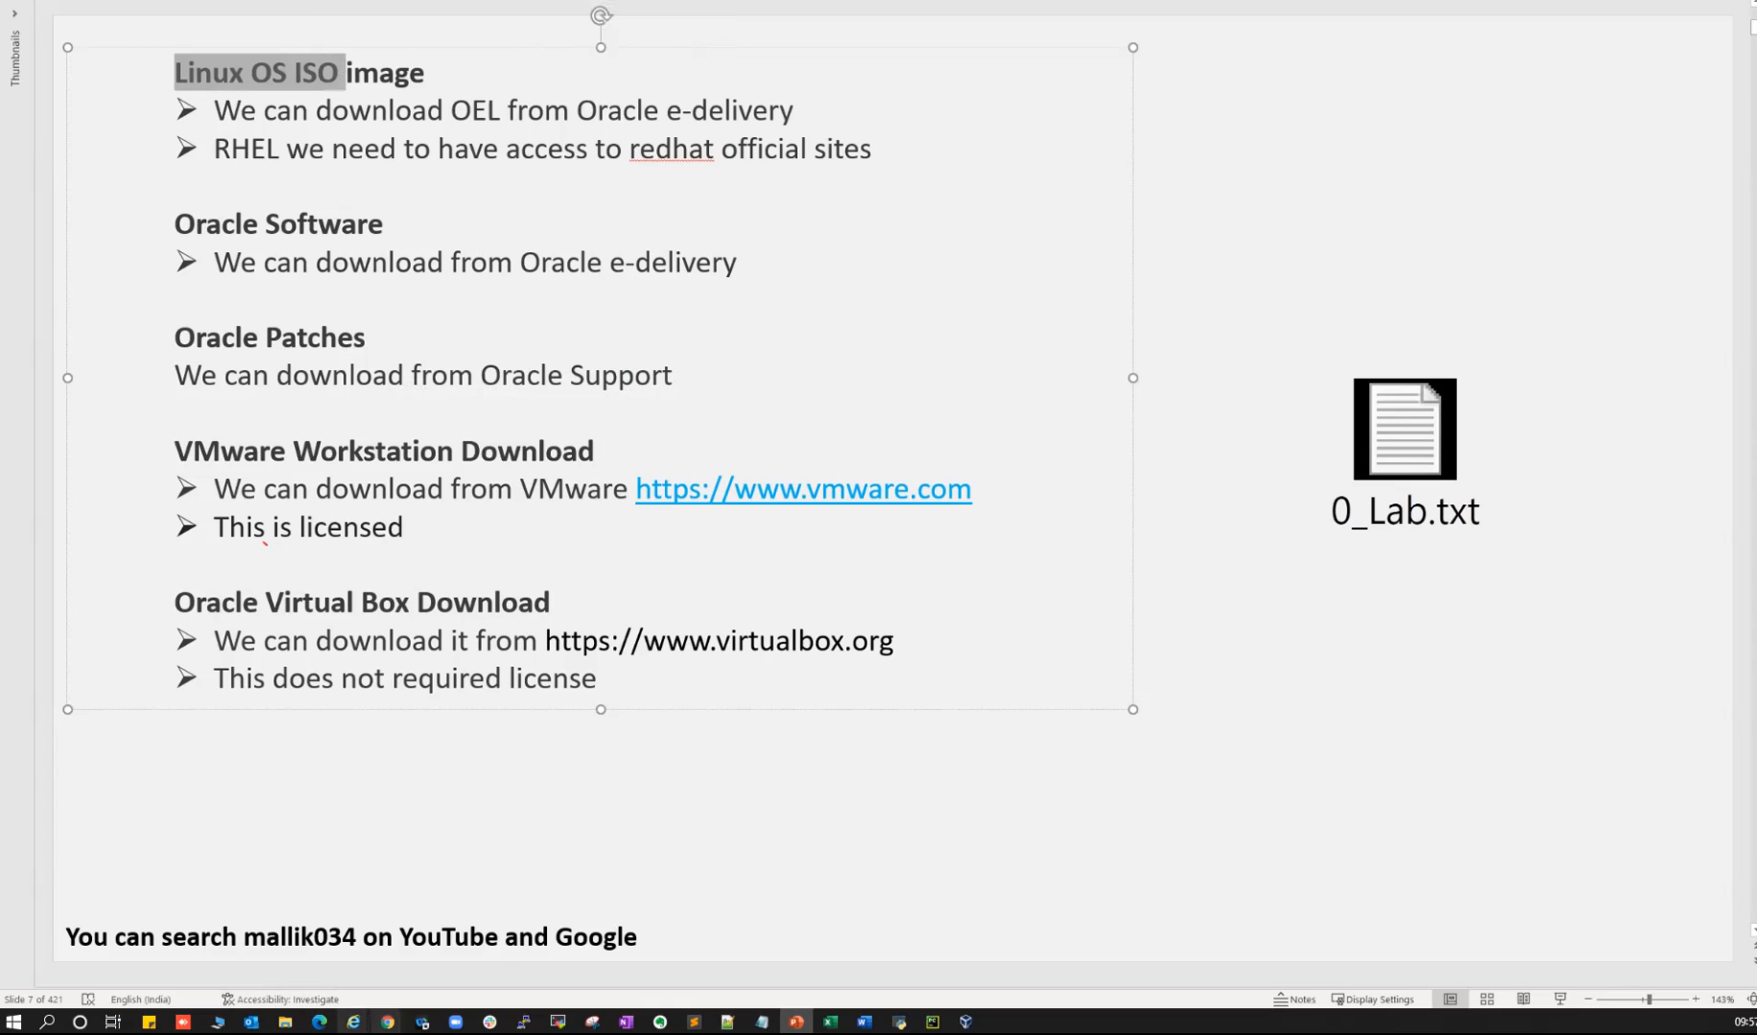
mouse_move(387, 1021)
click(574, 886)
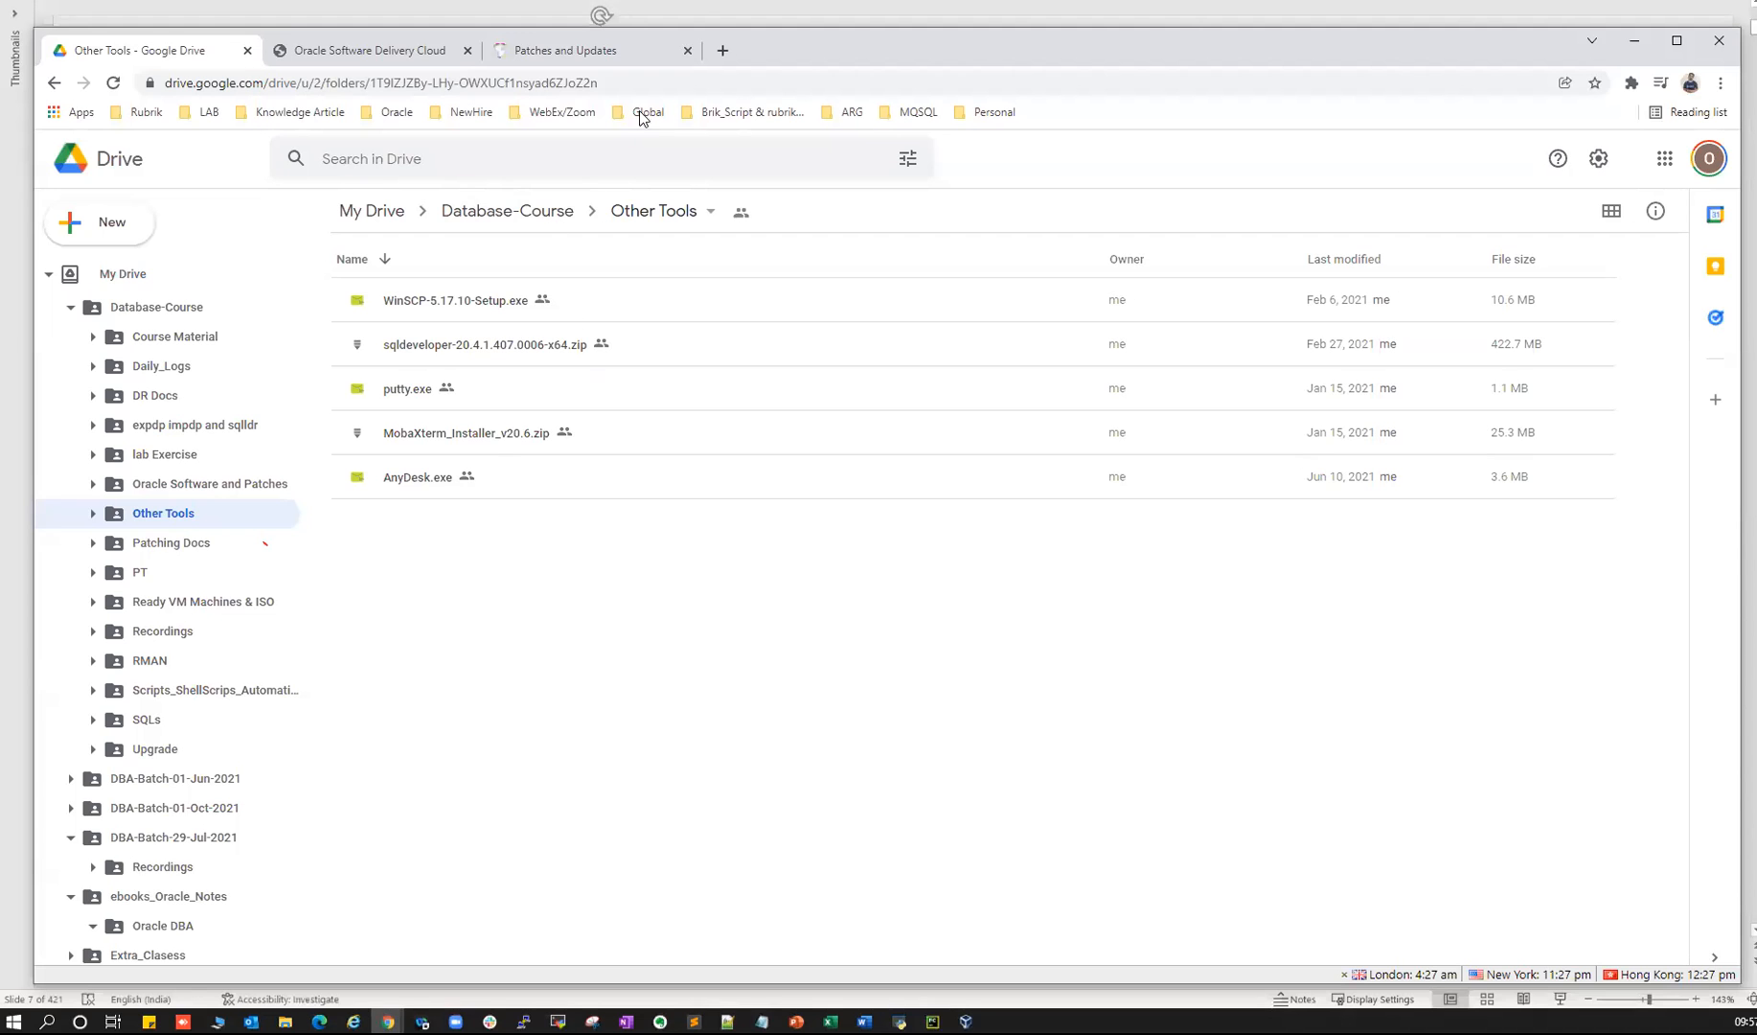
- In a new tab, search Google for 'vmware workstation'
click(720, 51)
text(goo)
key(Return)
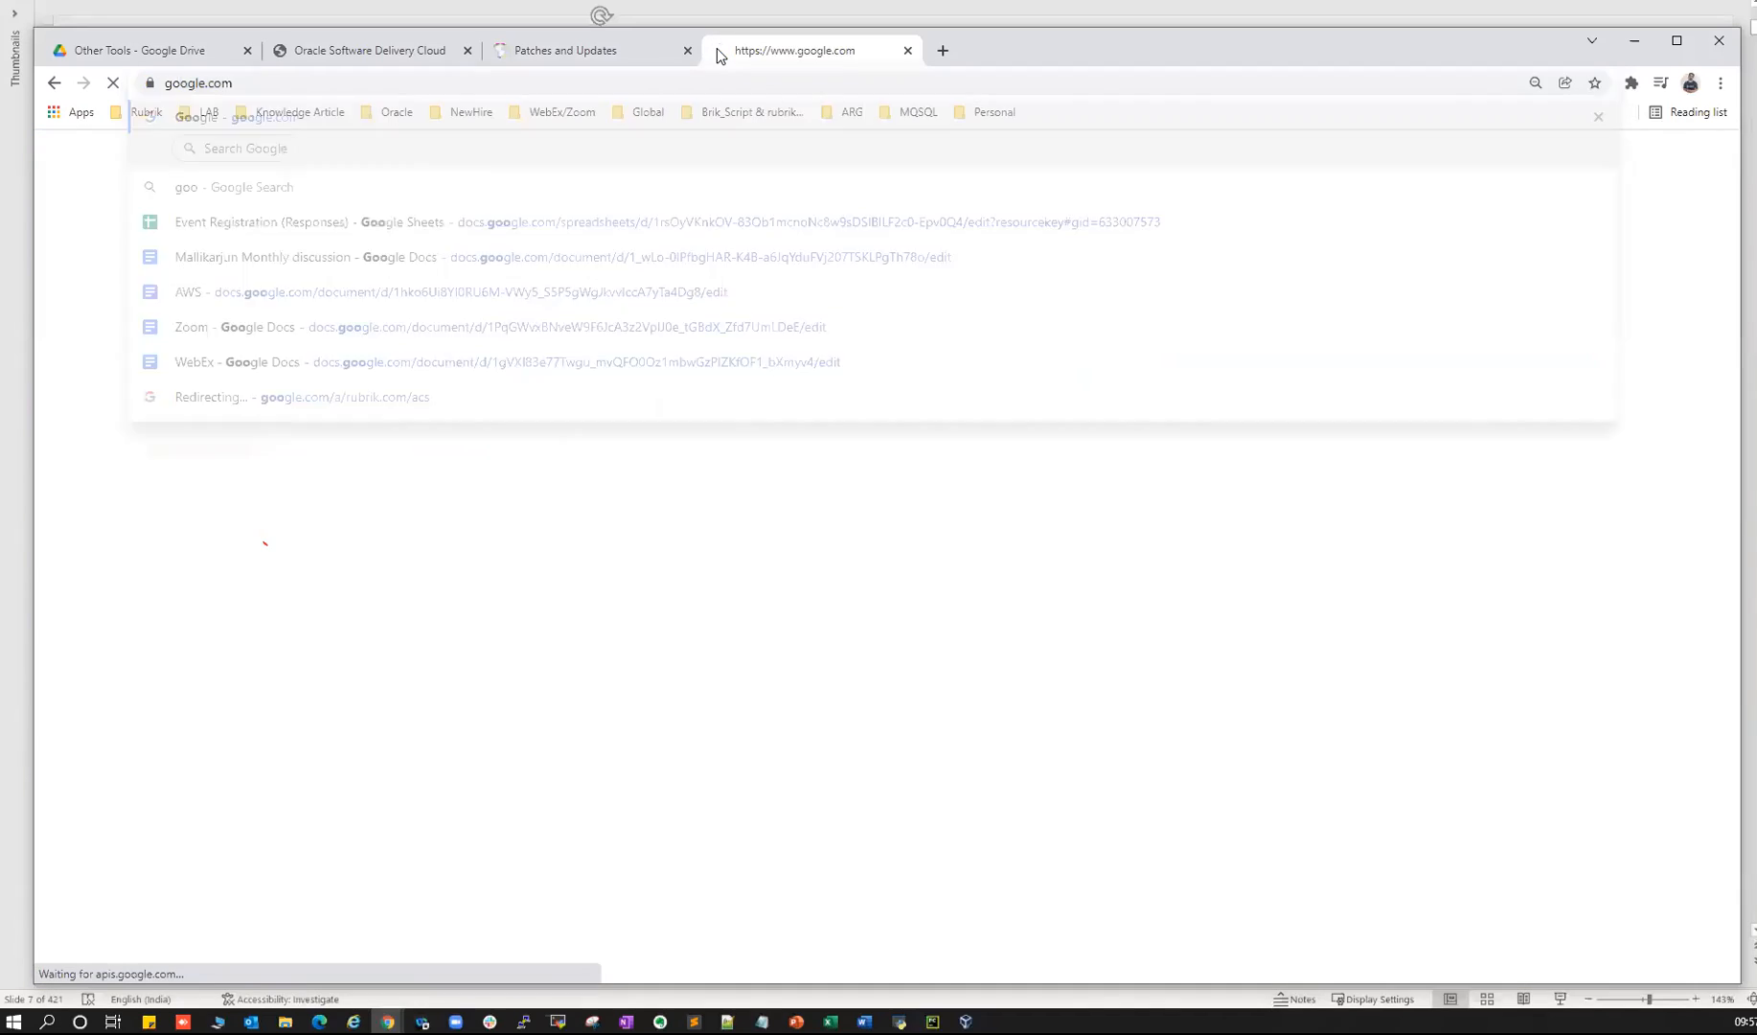
click(739, 458)
text(wmware work)
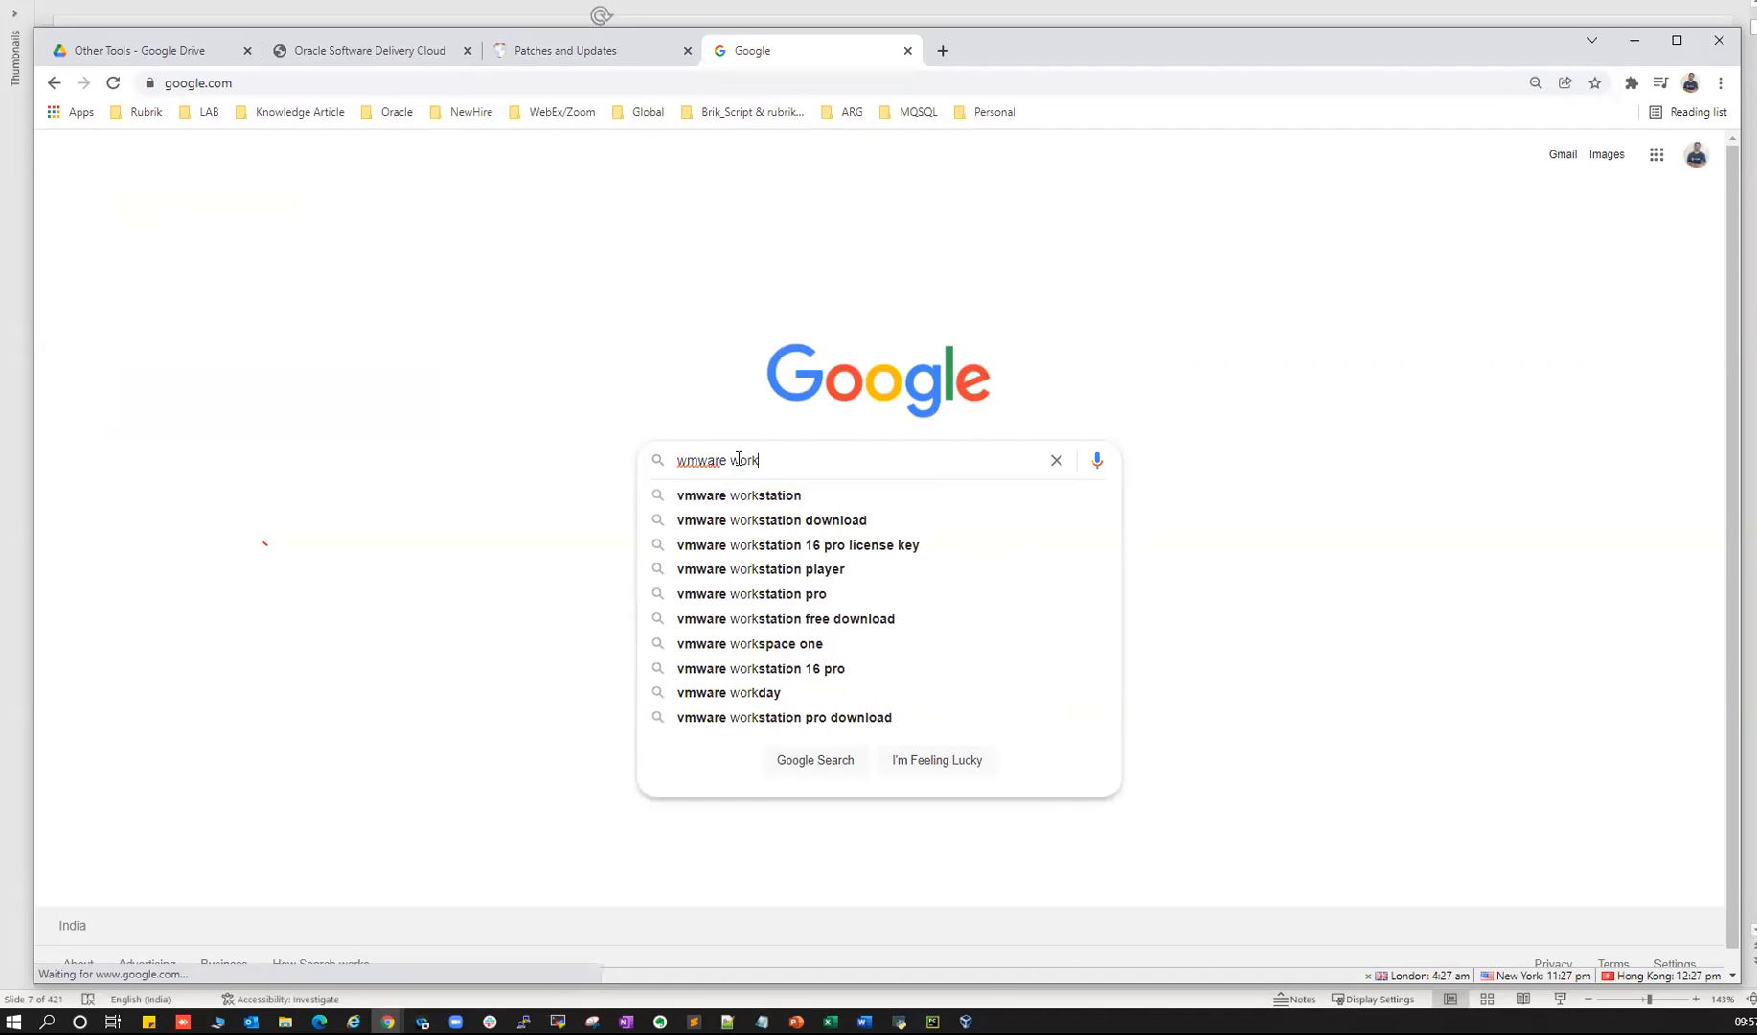
click(670, 494)
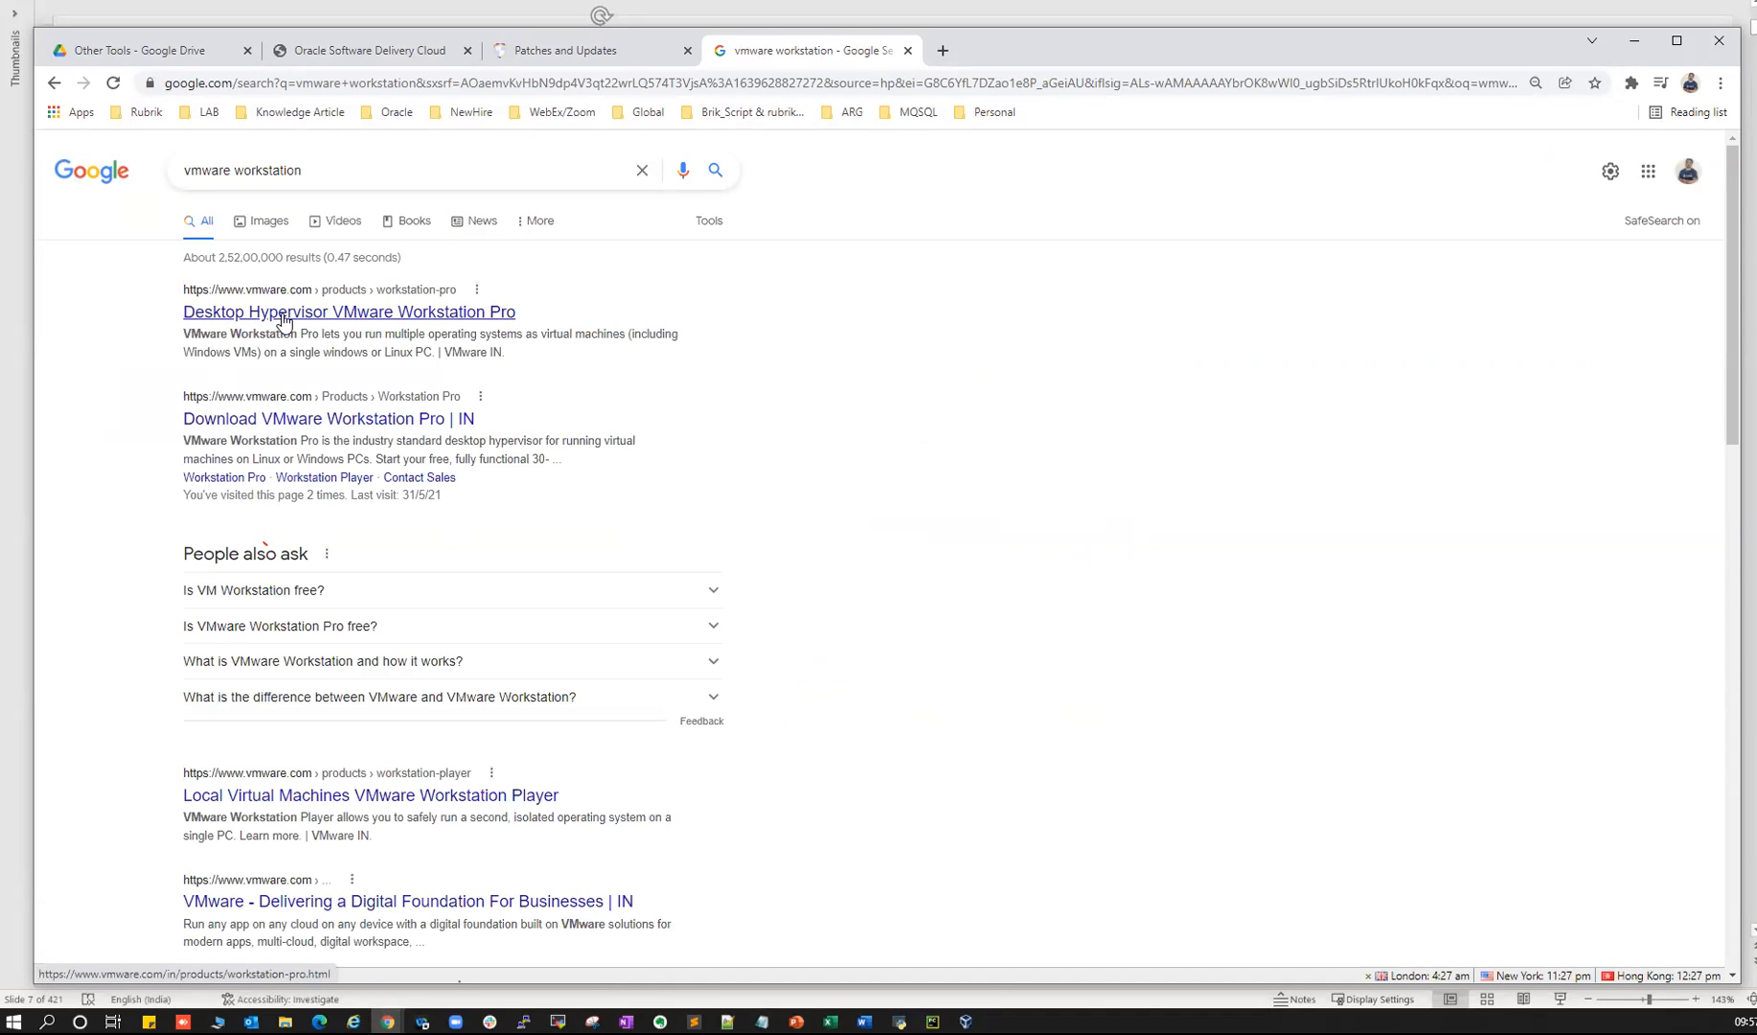
- View the VMware Workstation Pro product page, then go back and select the search query
click(362, 321)
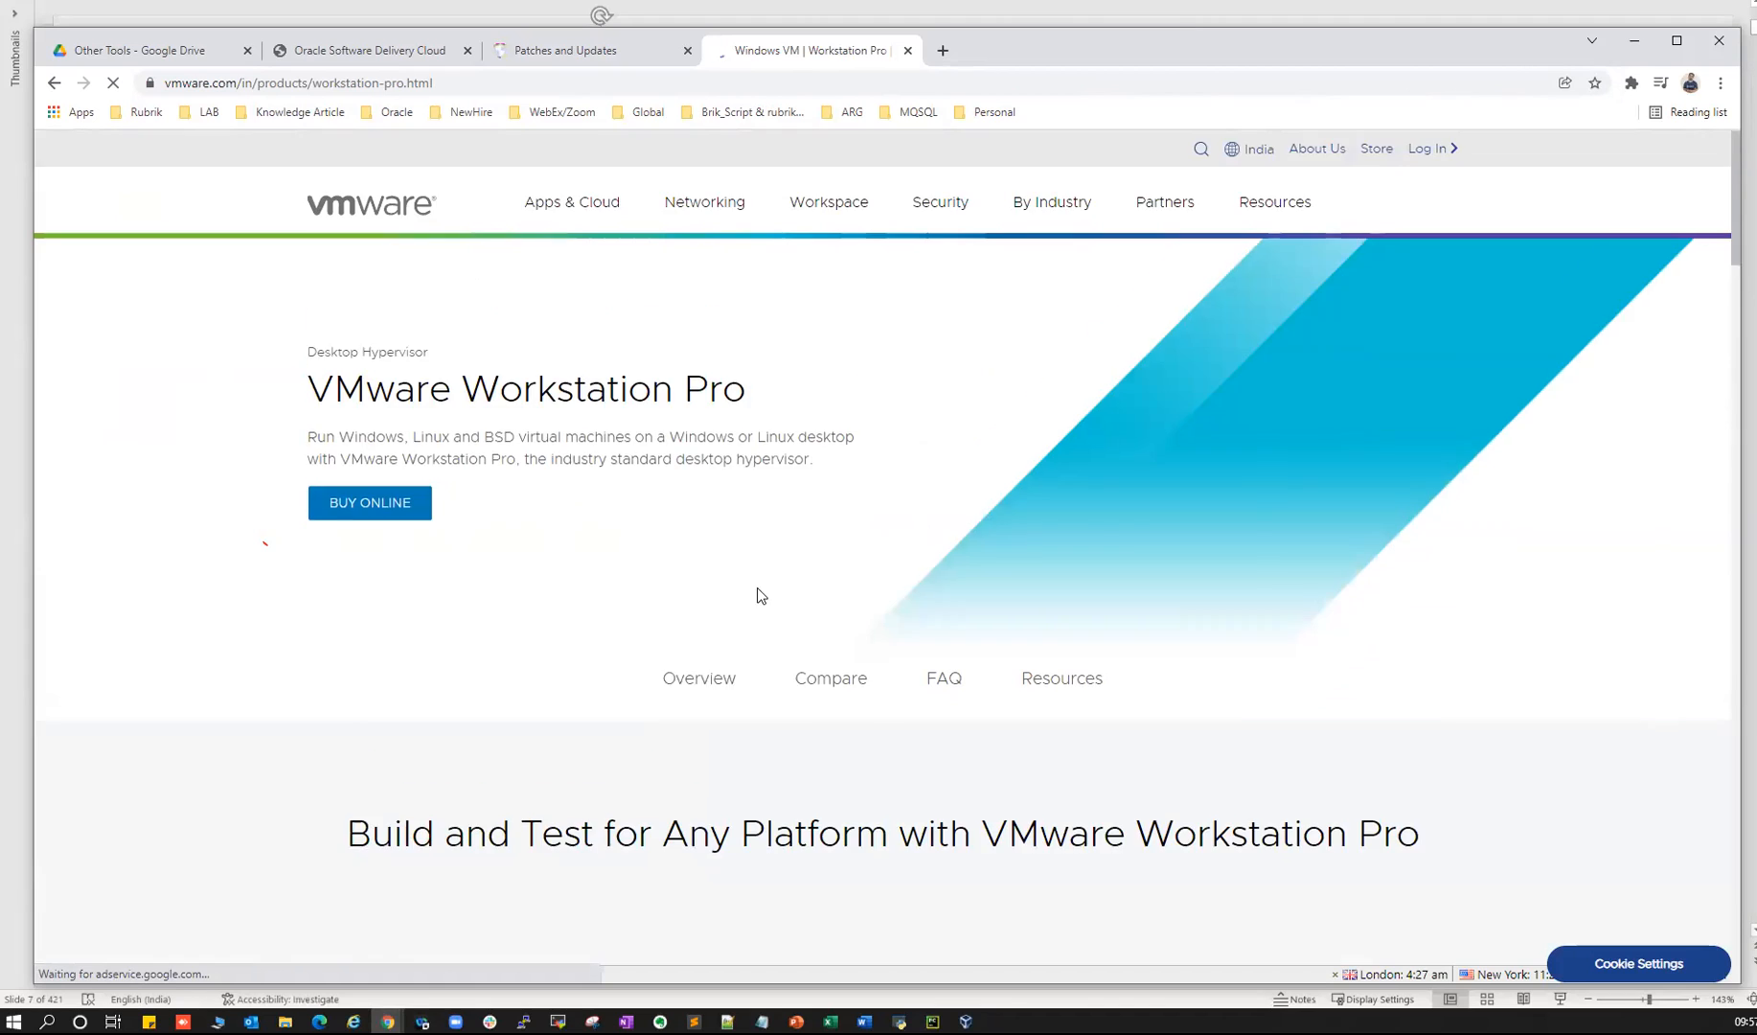
scroll(760, 594, down, 5)
scroll(759, 567, up, 4)
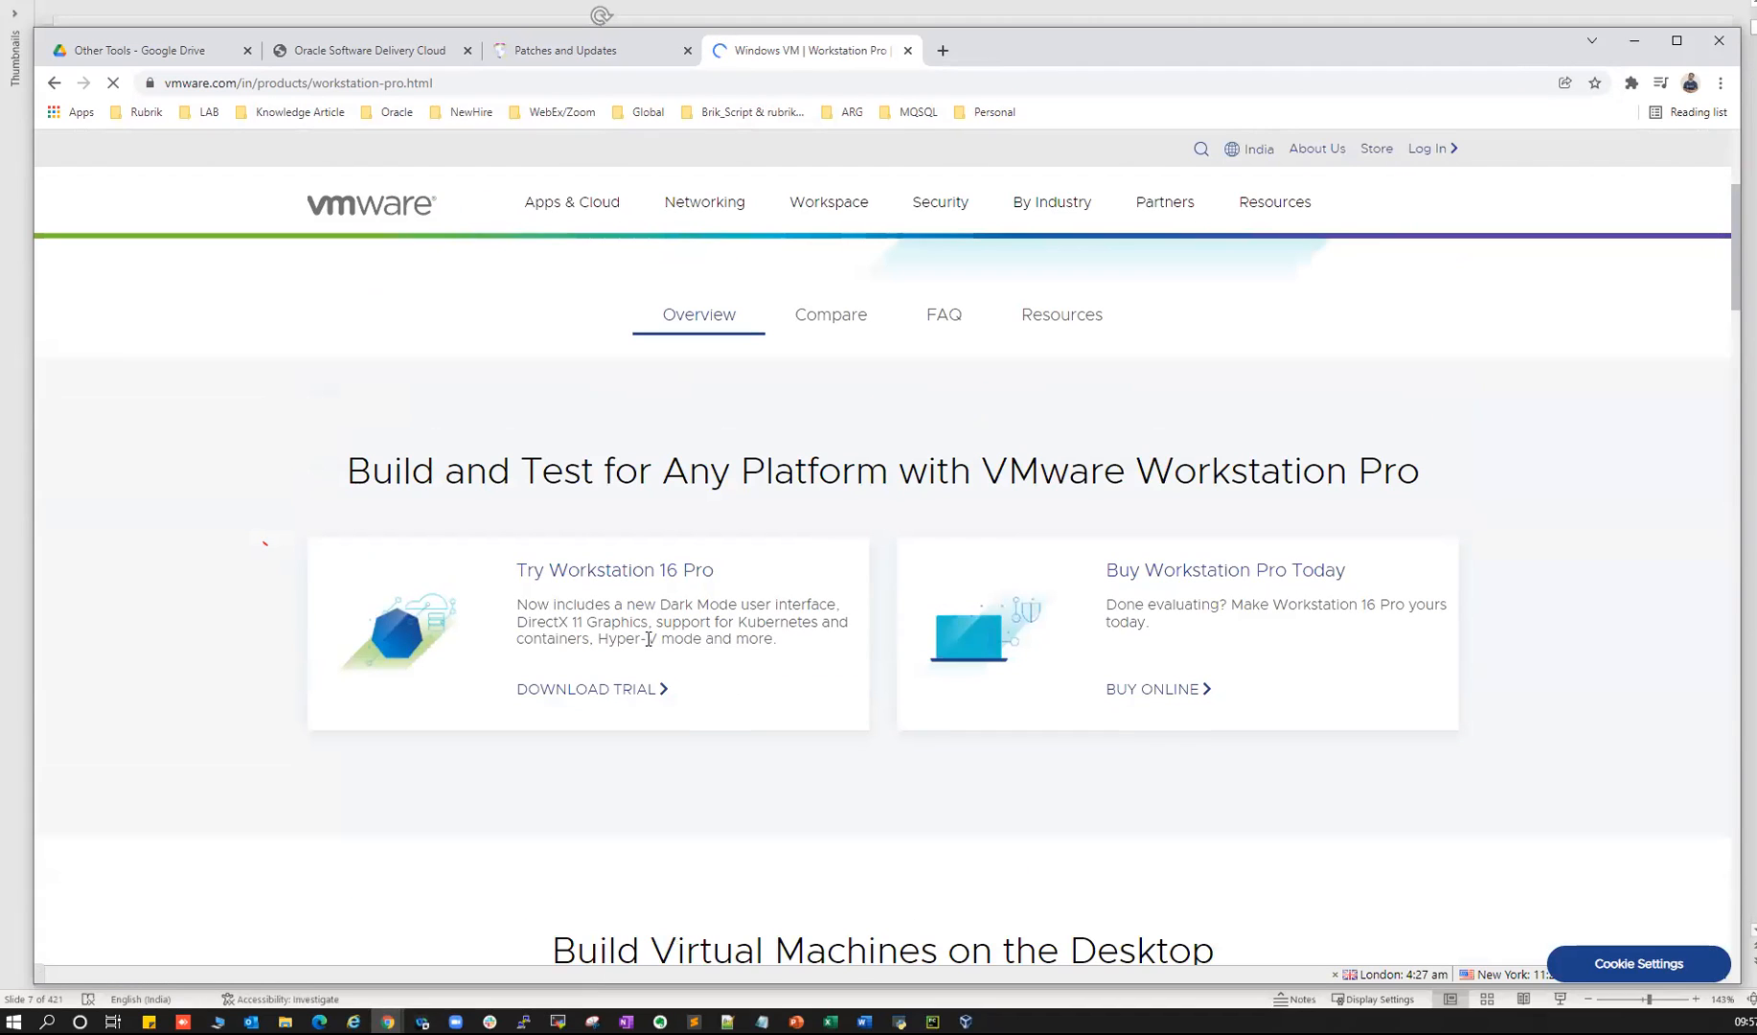
scroll(686, 618, up, 3)
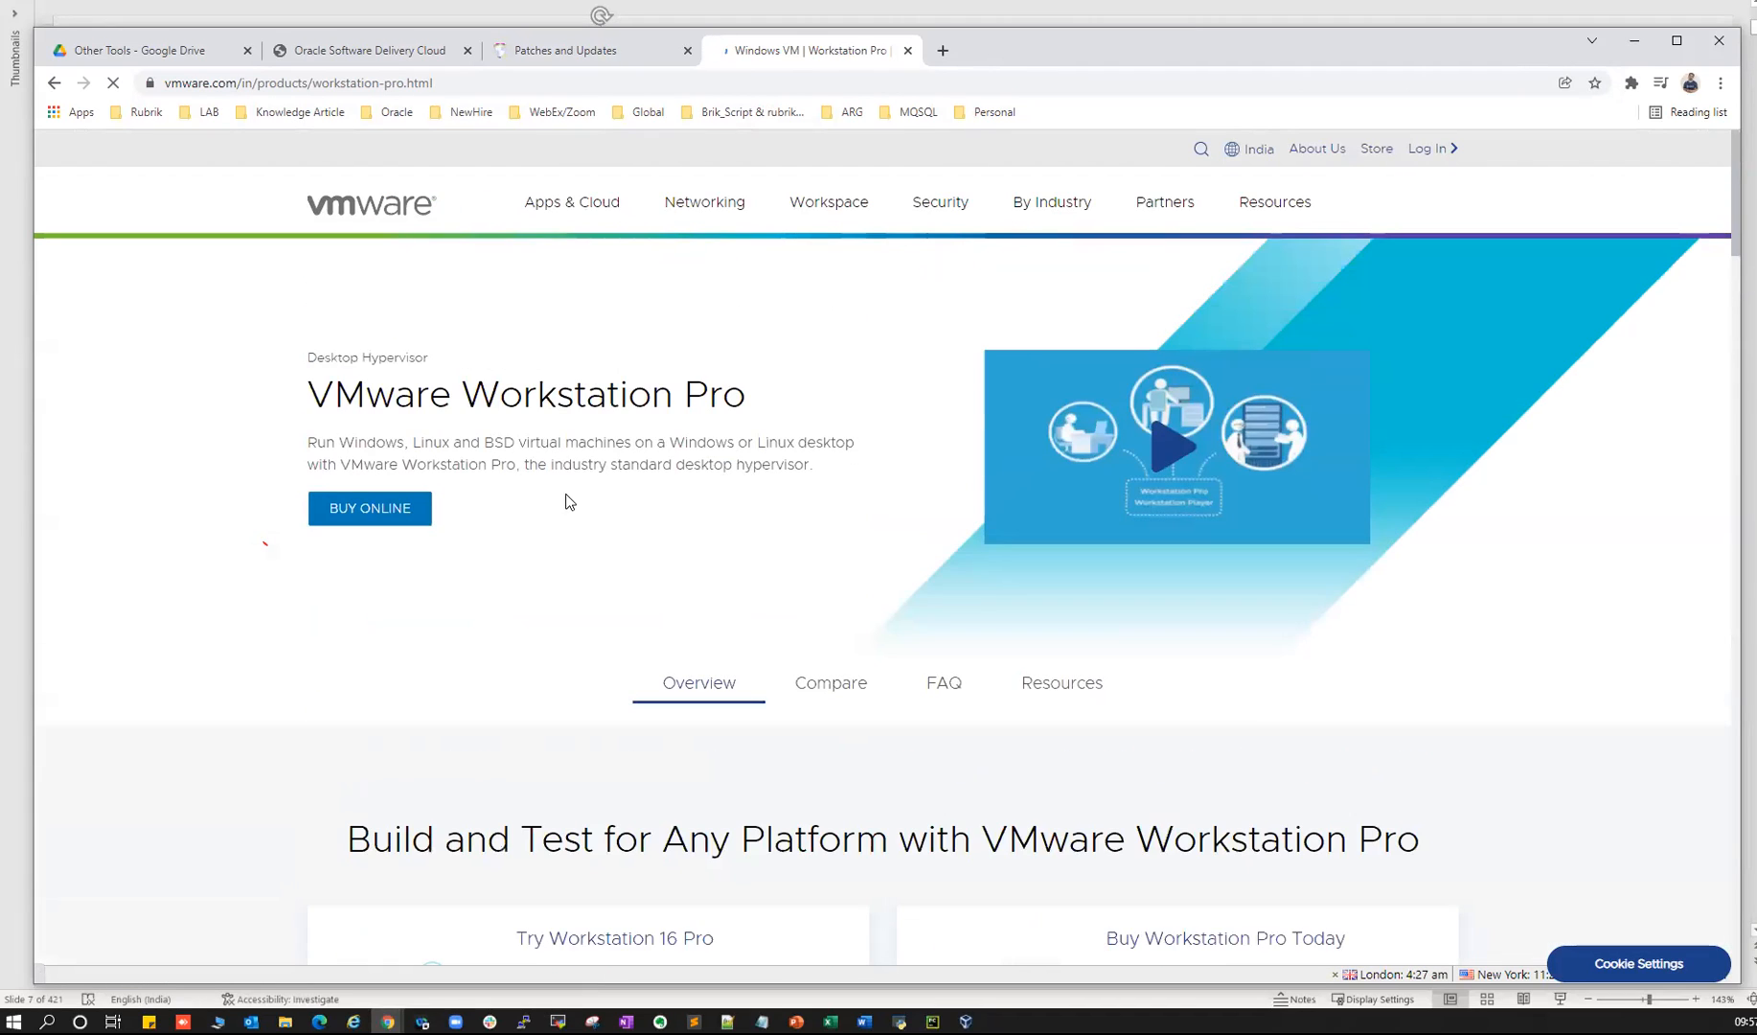
click(53, 84)
drag(331, 172, 105, 158)
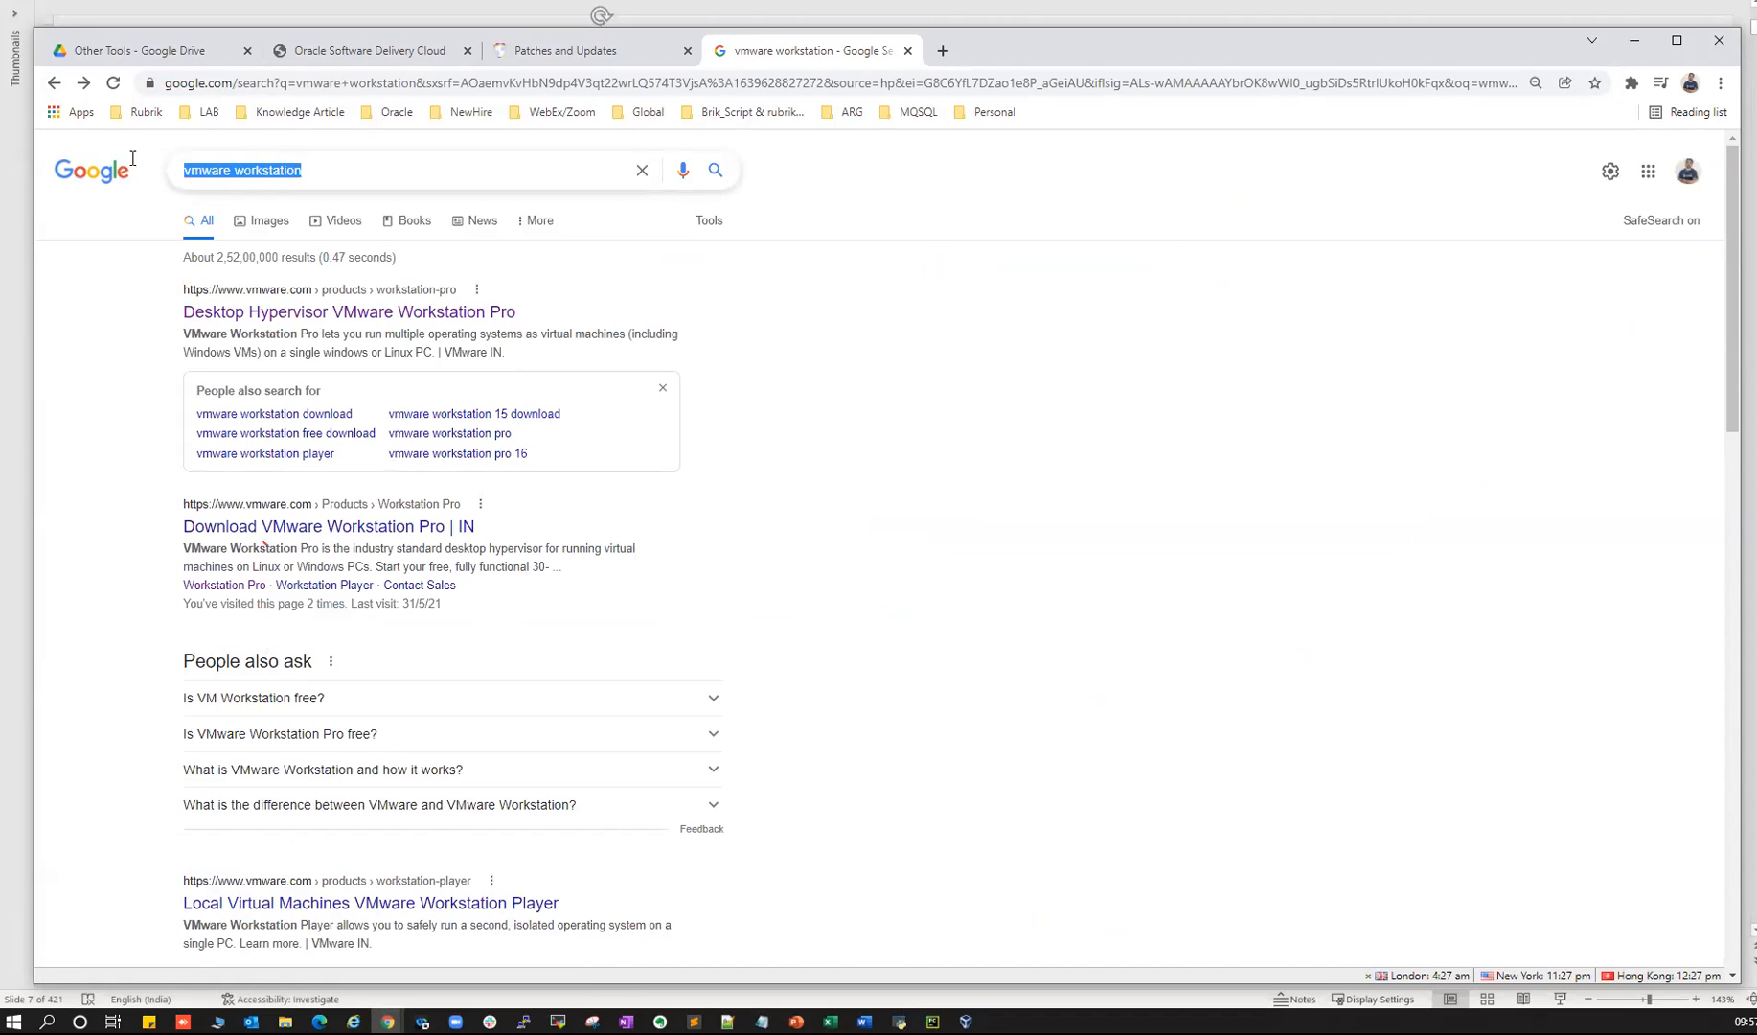
- Search Google for 'oracle virtualbox'
text(oracle )
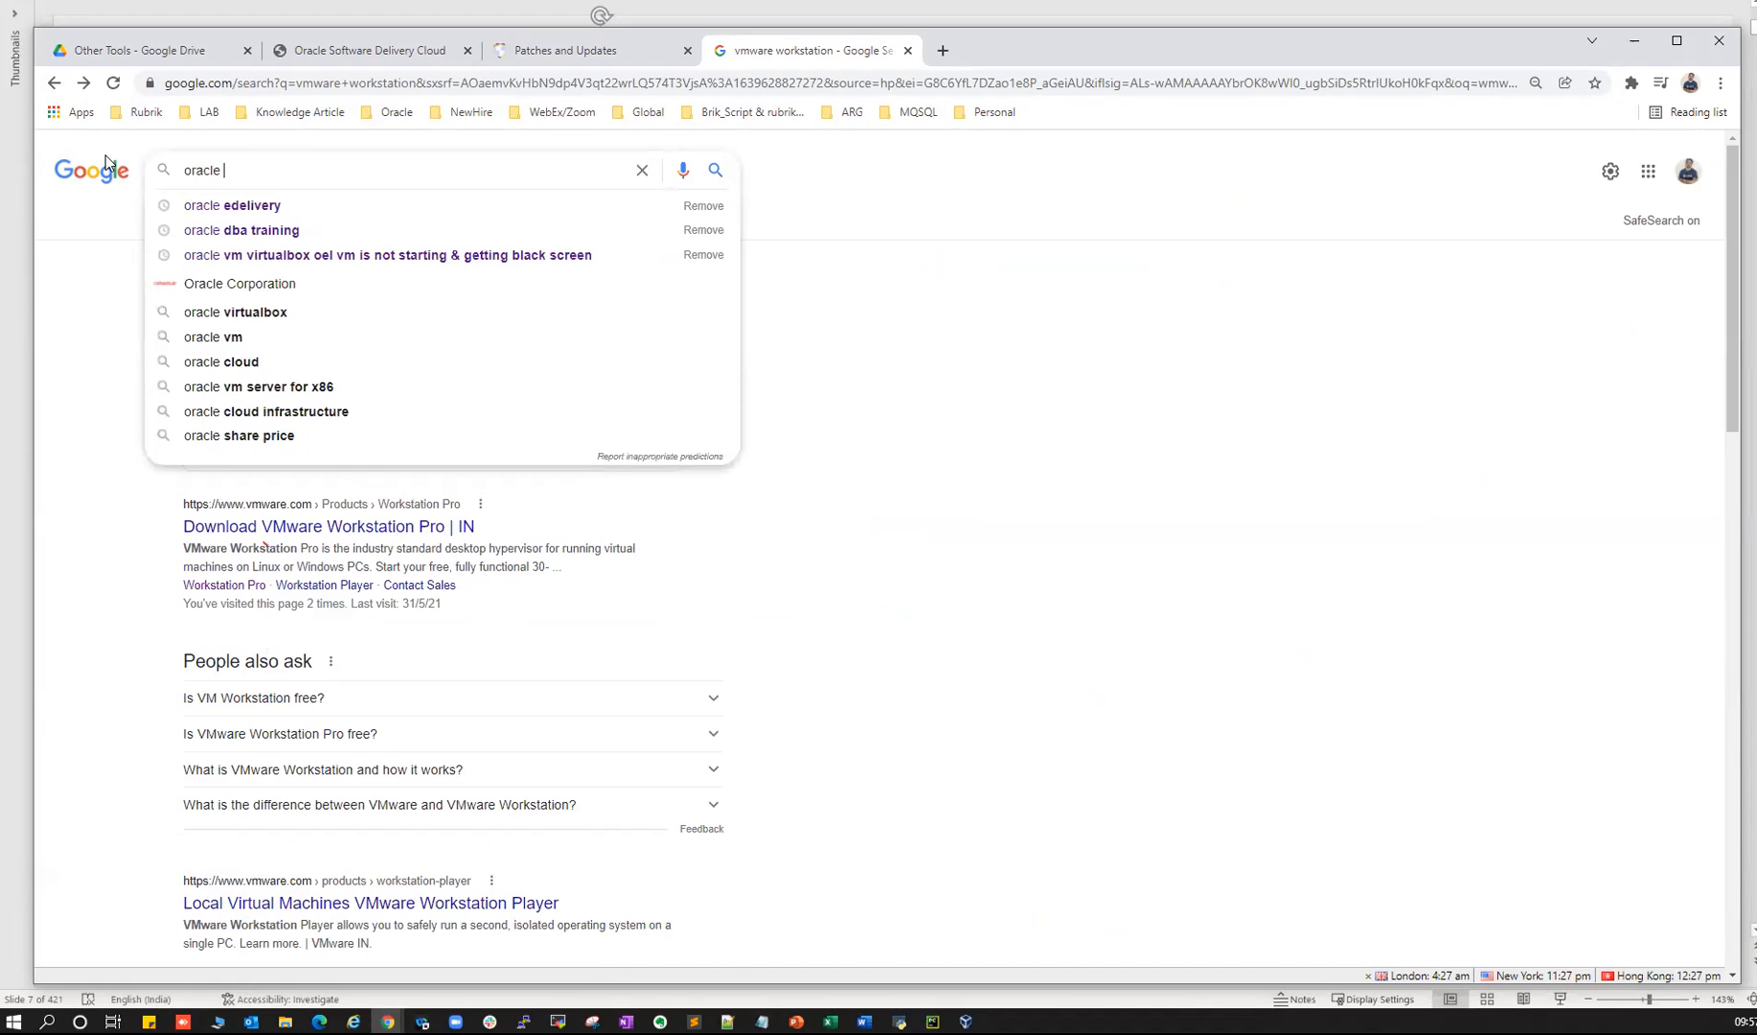
text(vir)
key(Down)
key(Return)
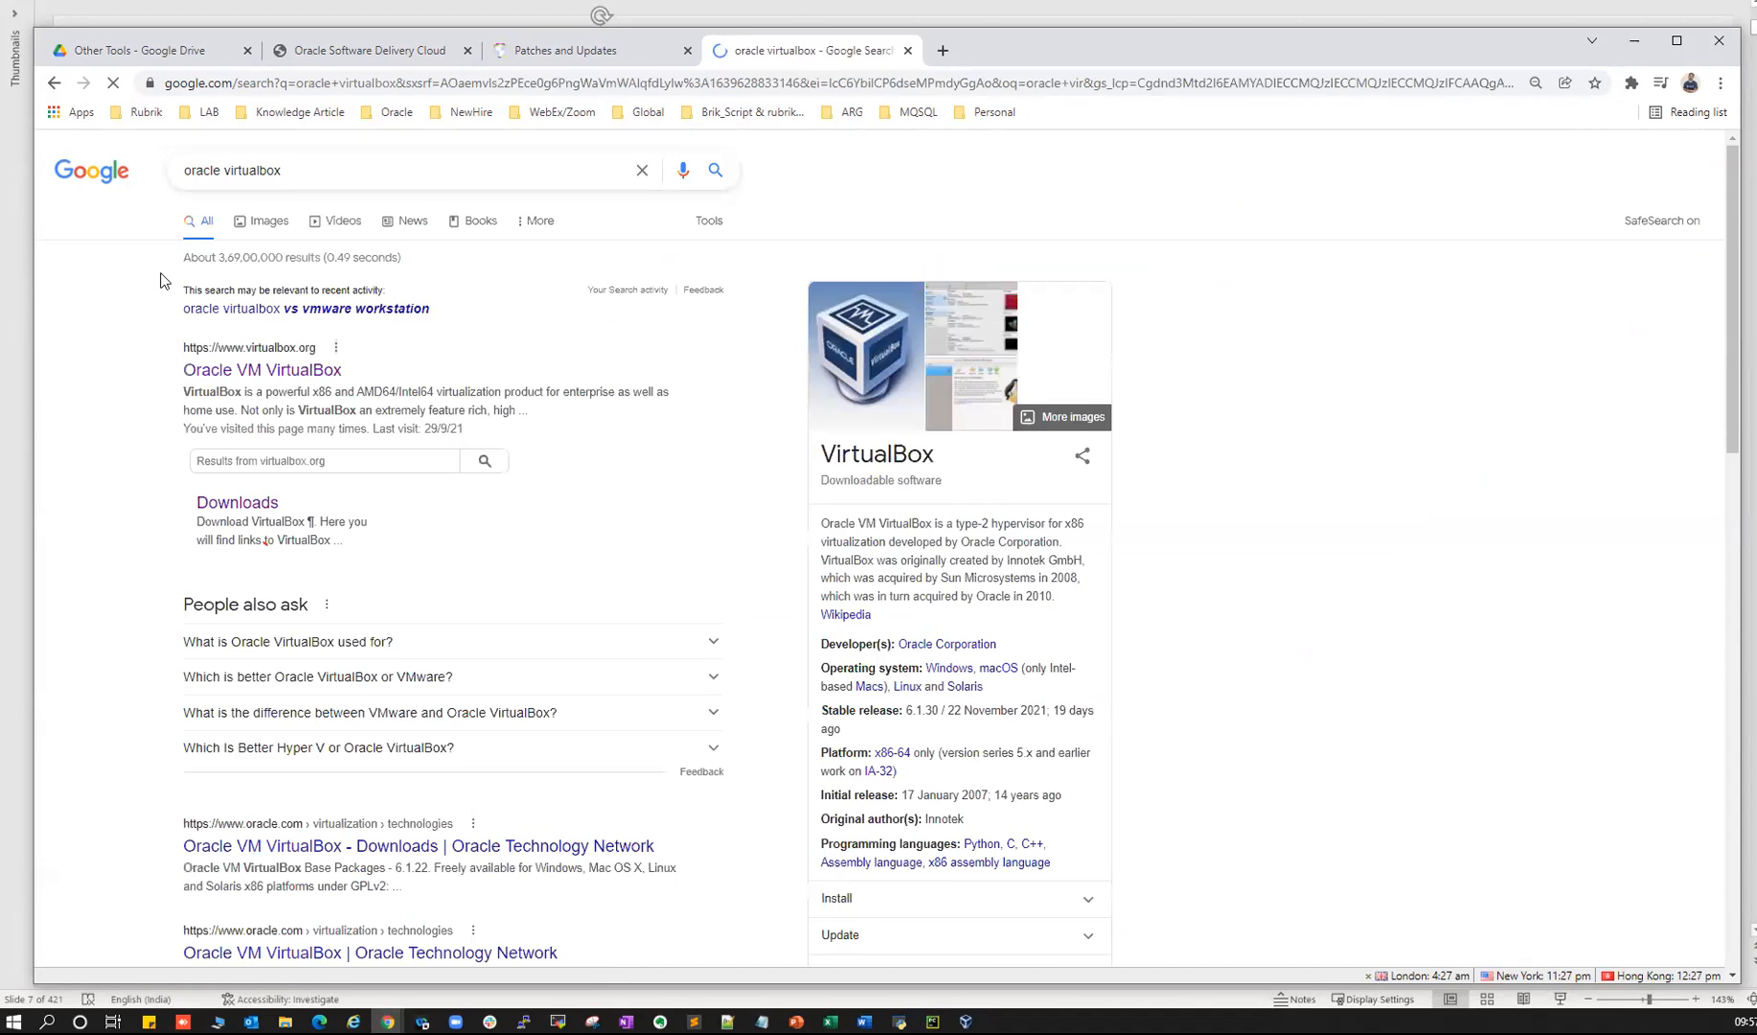
drag(190, 171, 283, 171)
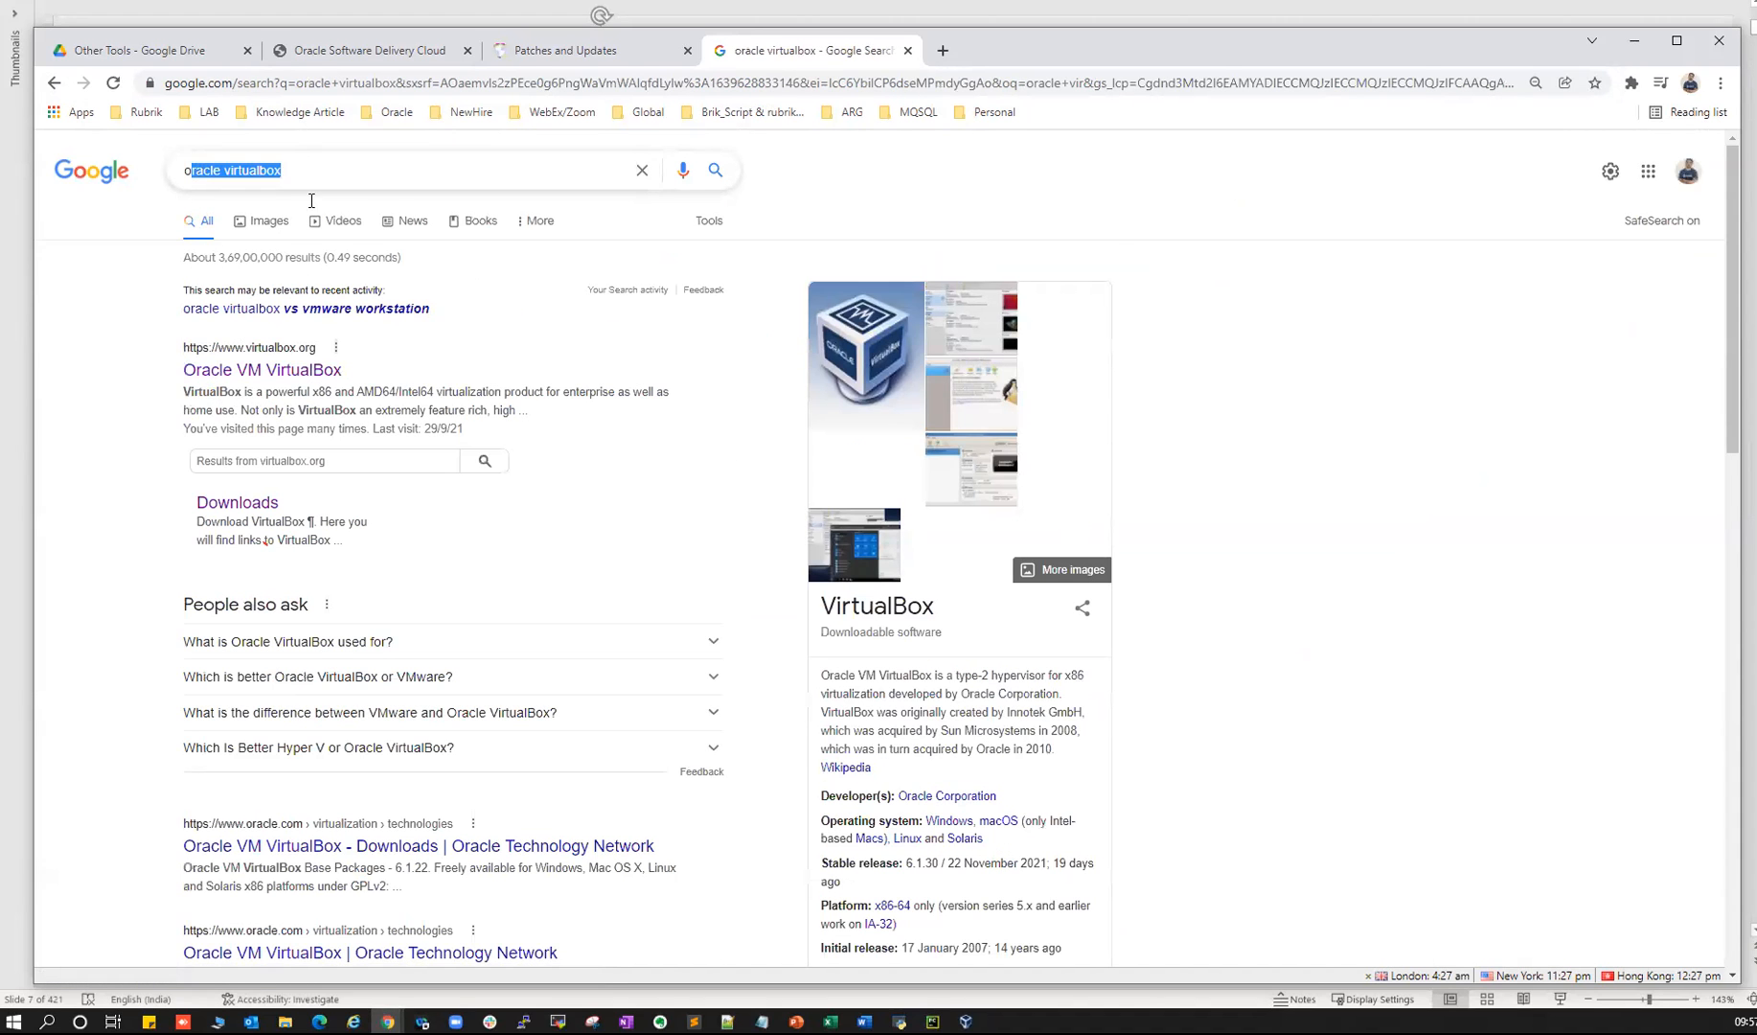
click(108, 333)
- From virtualbox.org's downloads page, save the Windows hosts installer to the Temp folder
click(226, 376)
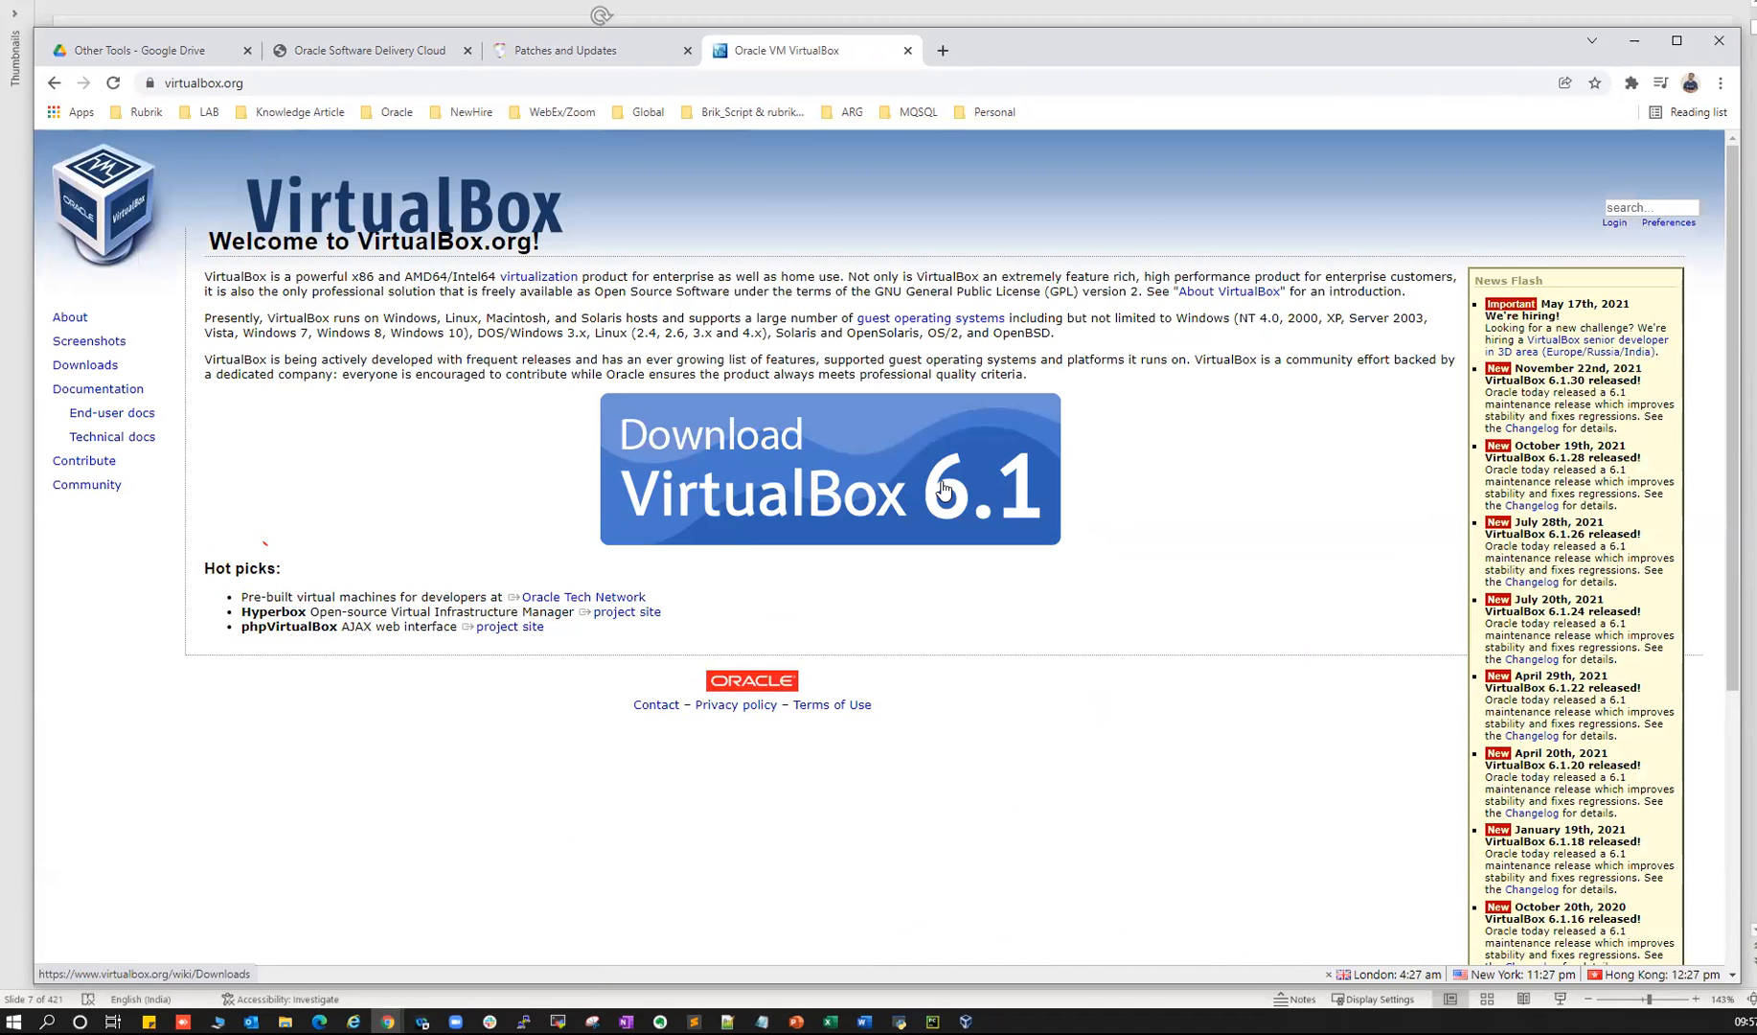
click(773, 489)
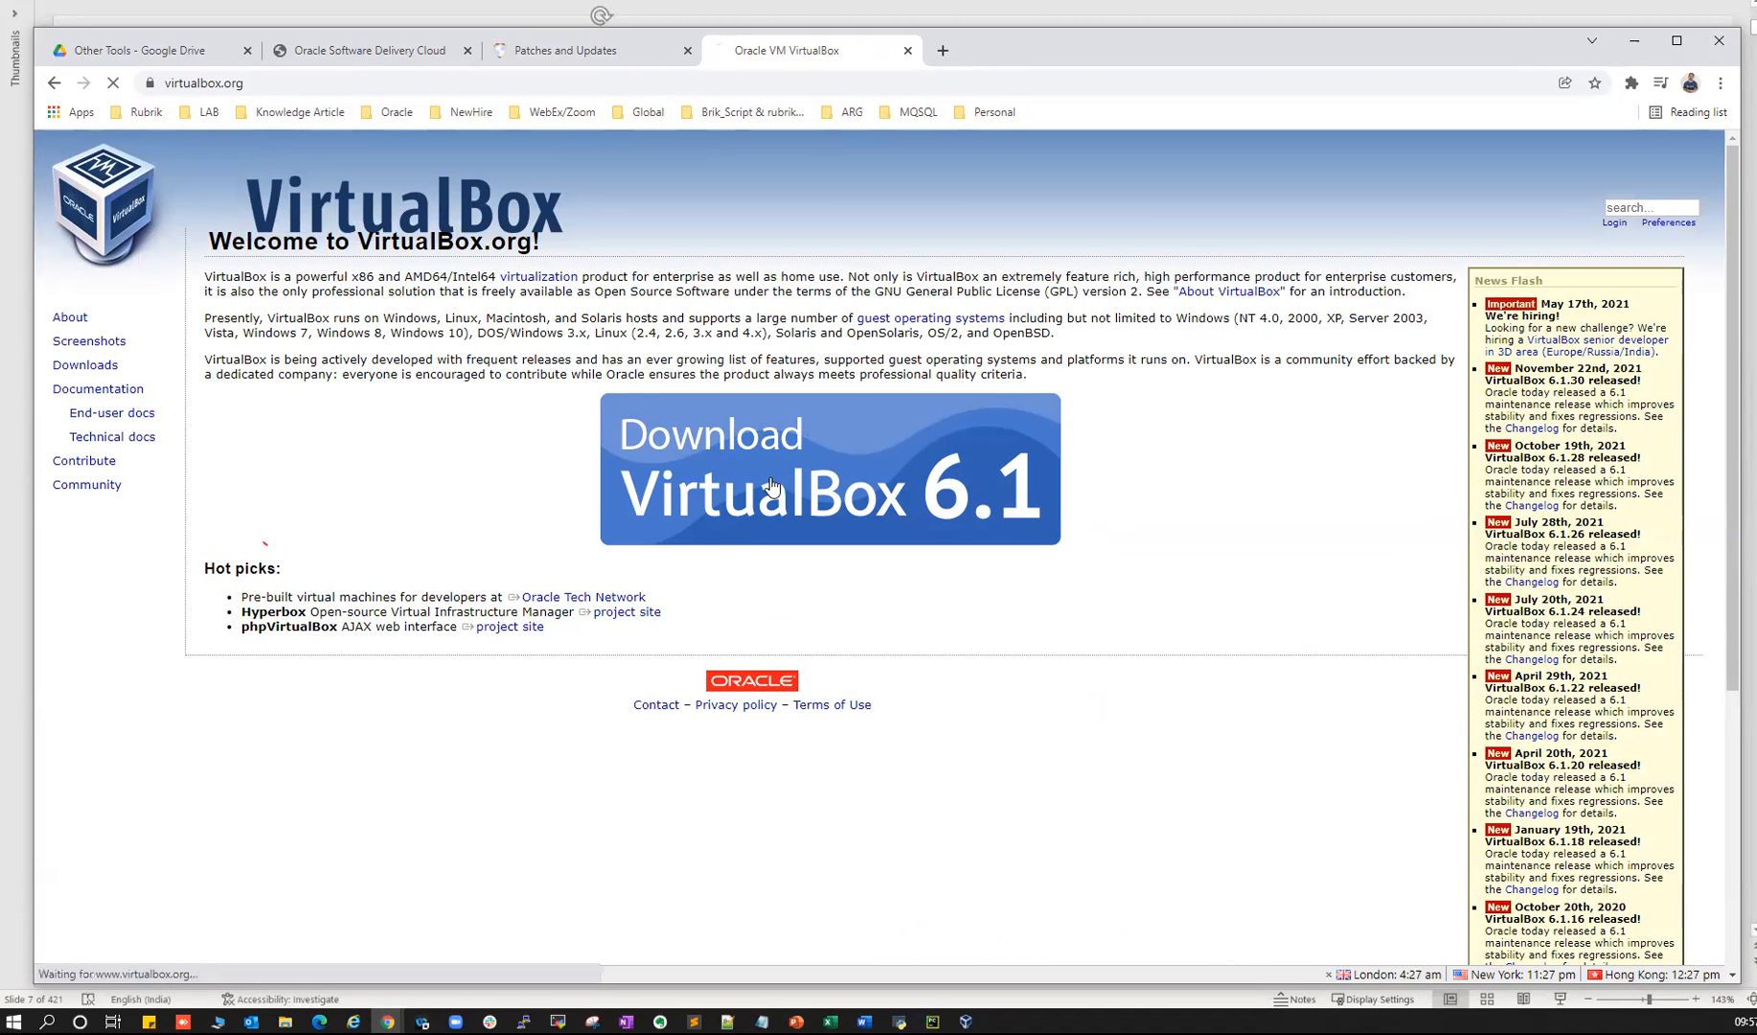
click(294, 475)
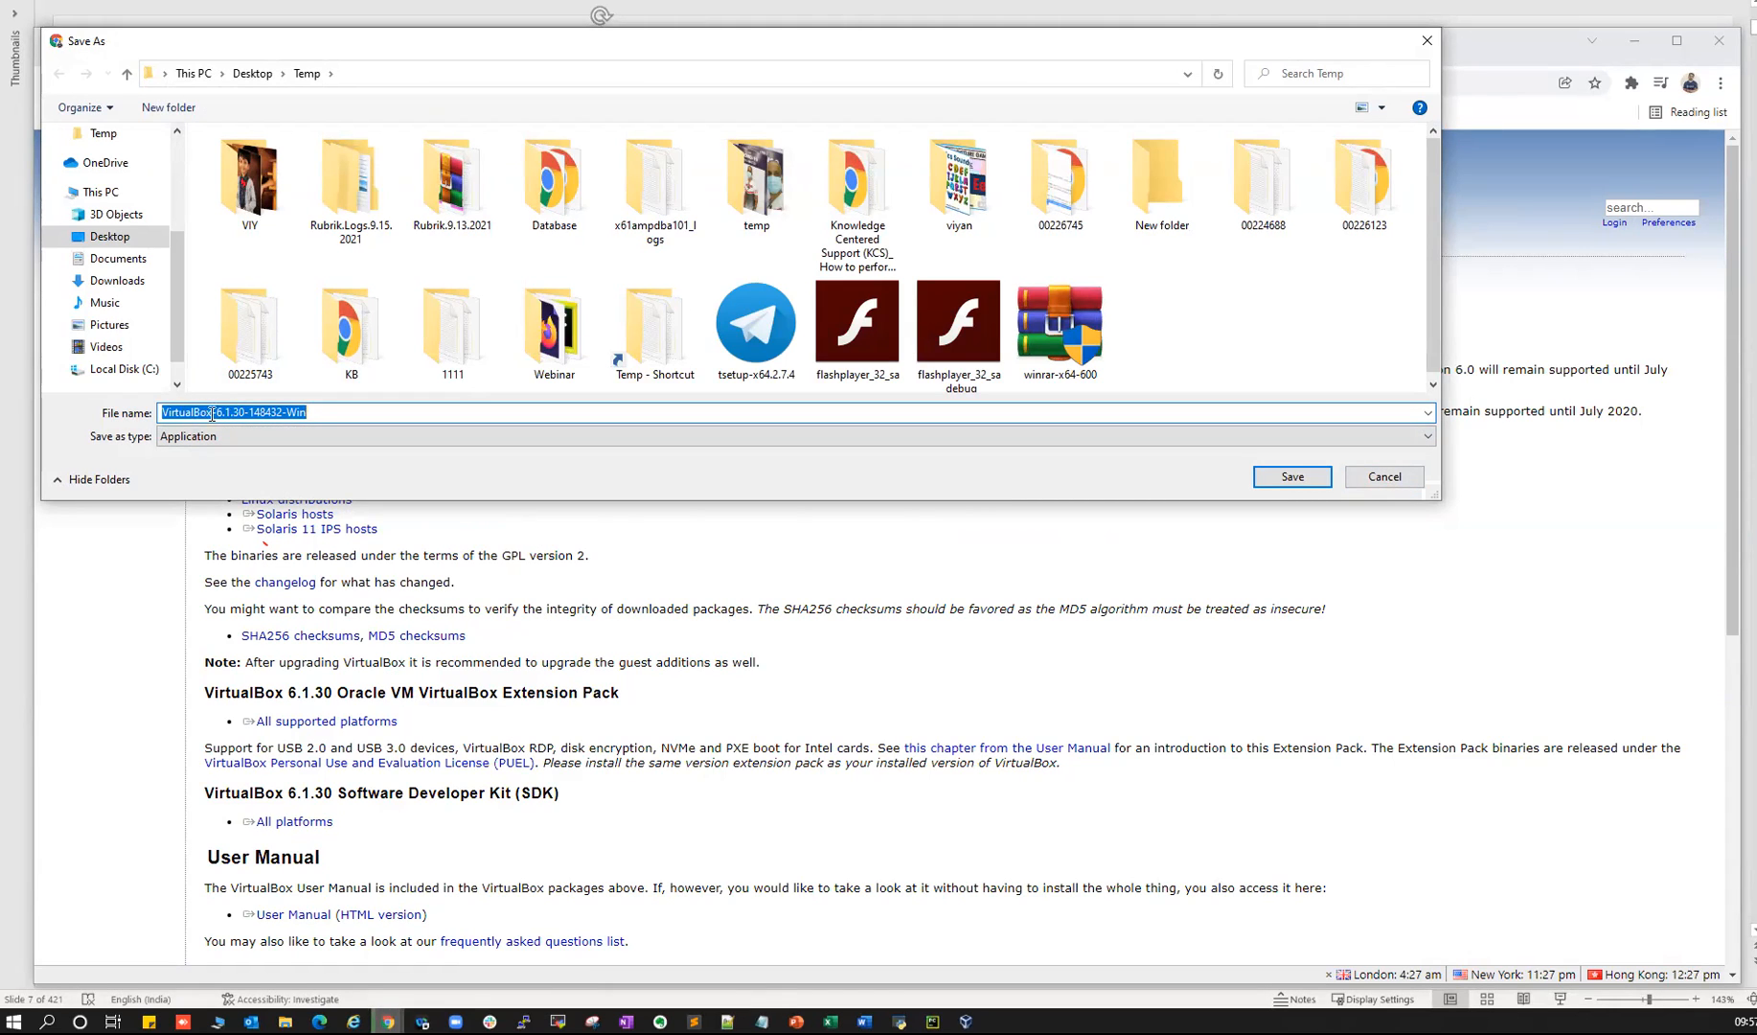
key(Return)
key(alt+Tab)
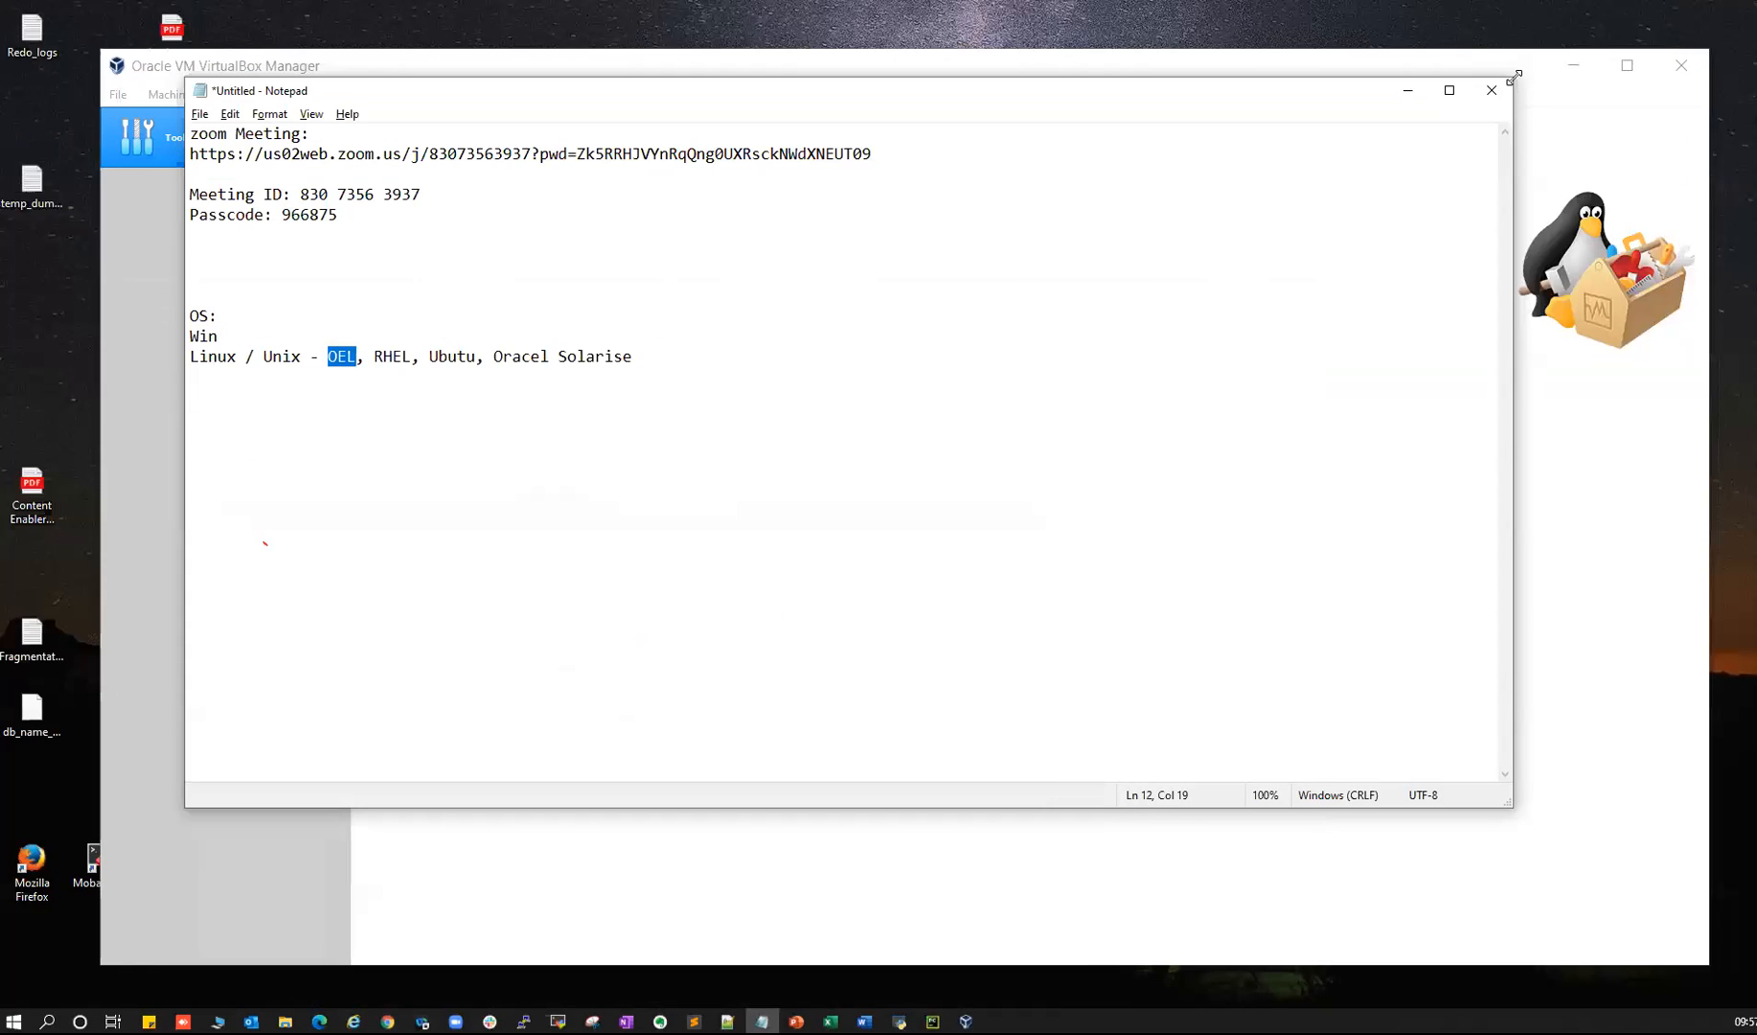
- Minimize the notes and VirtualBox Manager, and reposition the VirtualBox desktop shortcut
click(1408, 90)
click(1573, 65)
drag(163, 878, 371, 776)
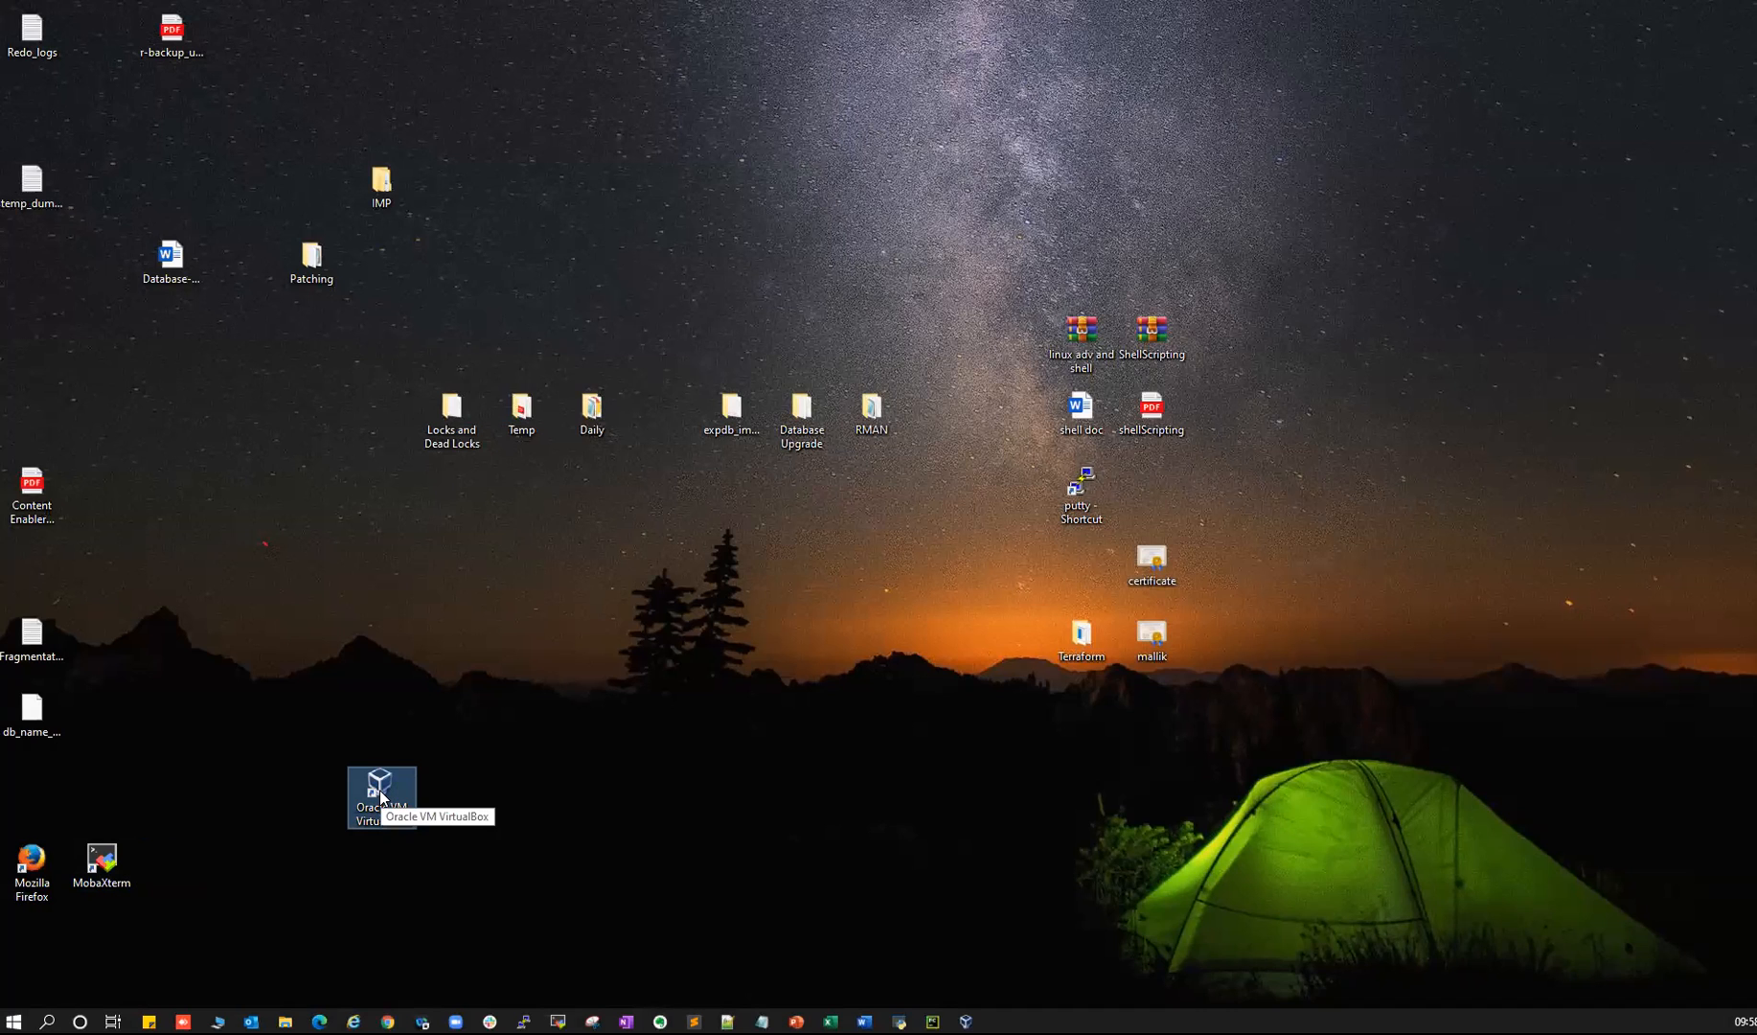
- Relaunch VirtualBox Manager from the desktop shortcut, then bring the download-sources slide forward
double_click(380, 795)
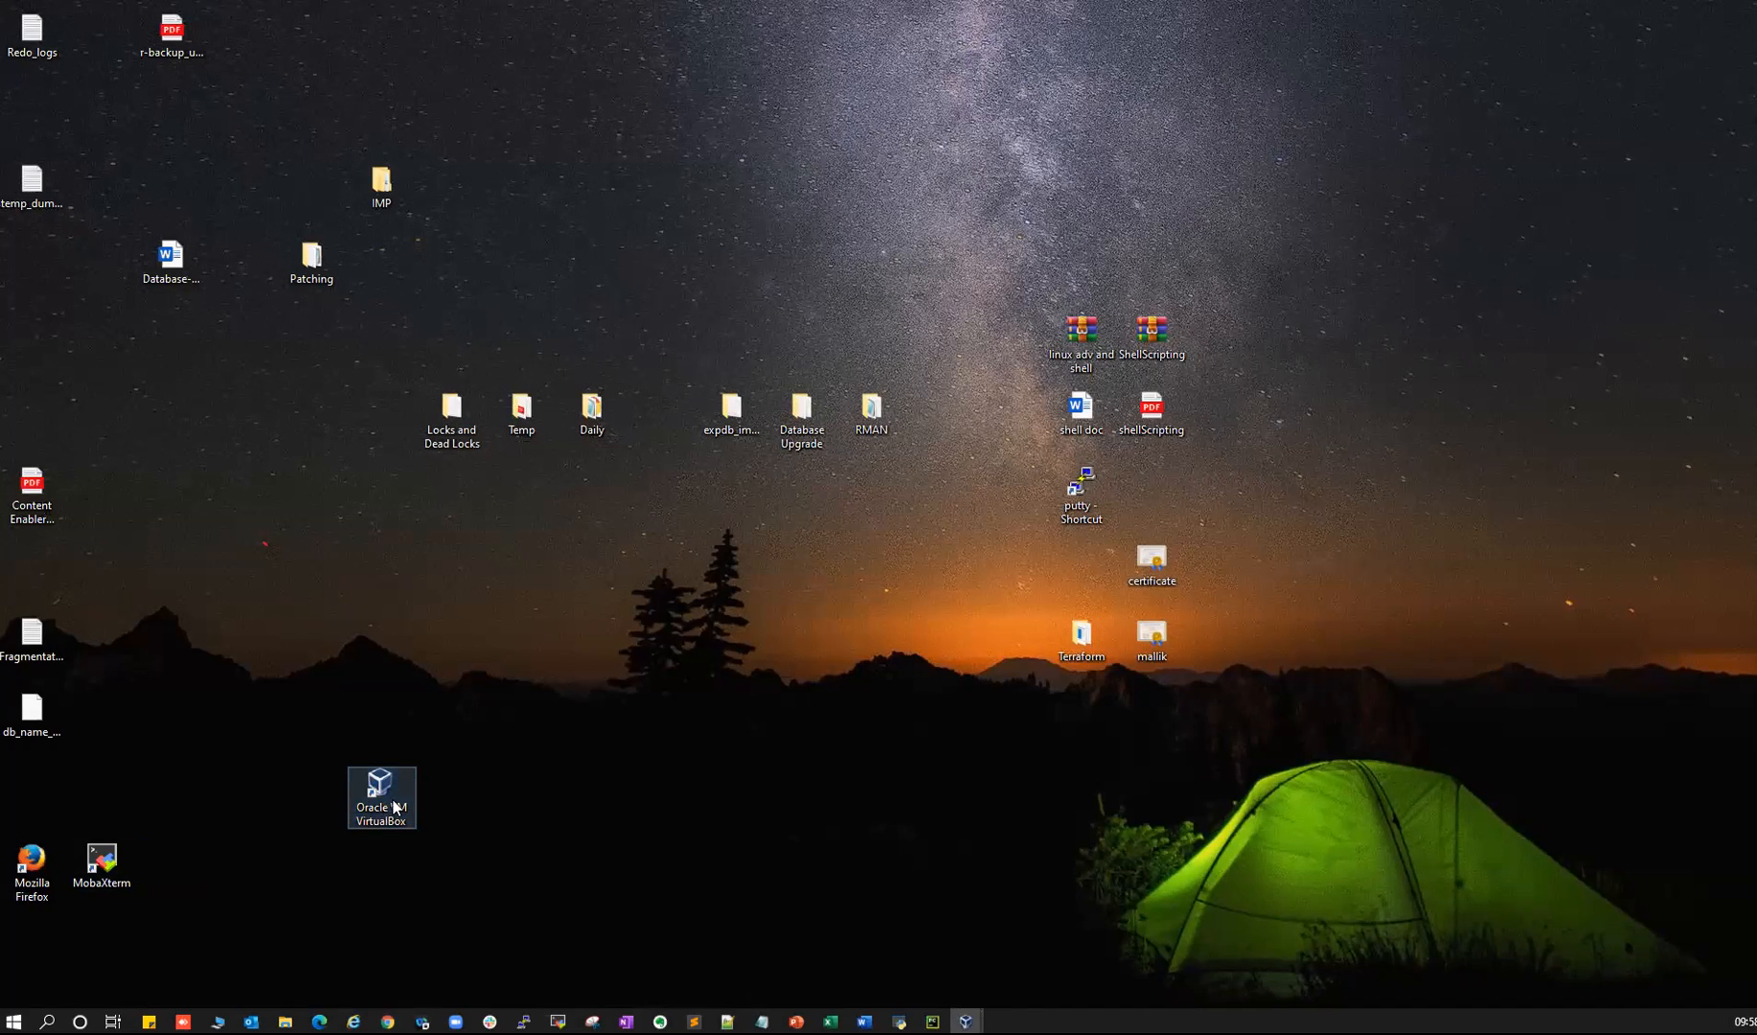
click(376, 781)
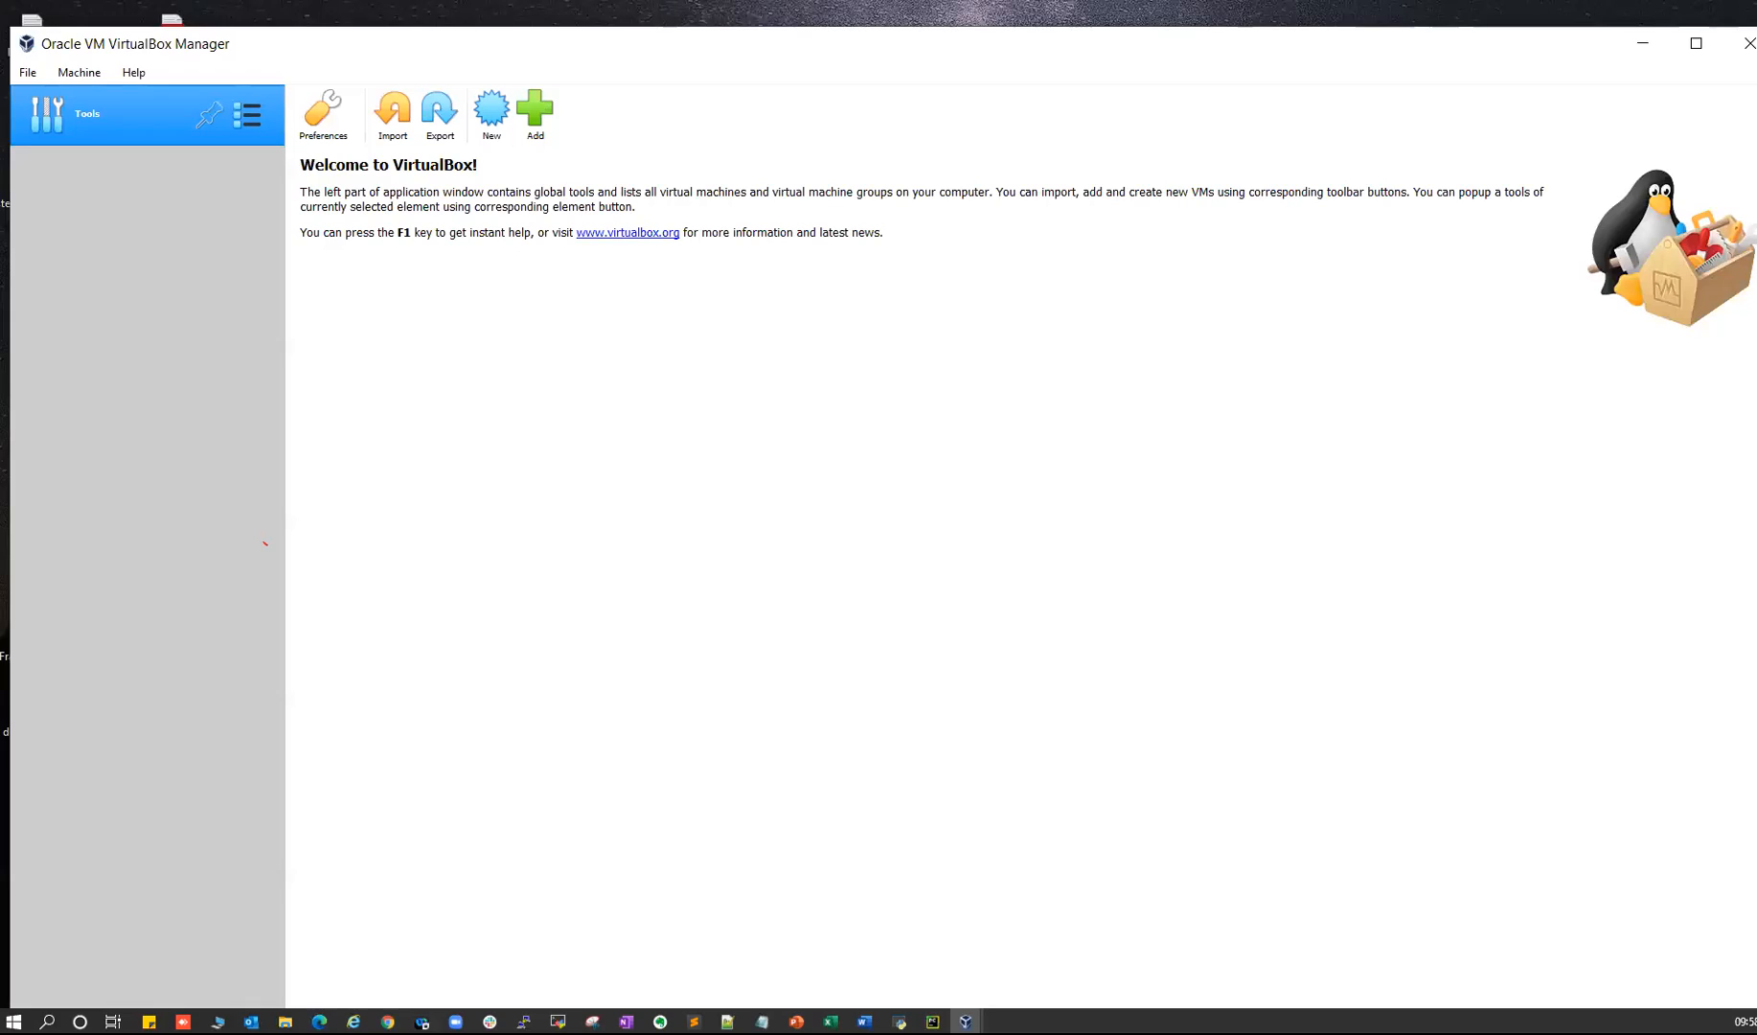
click(1744, 42)
double_click(379, 788)
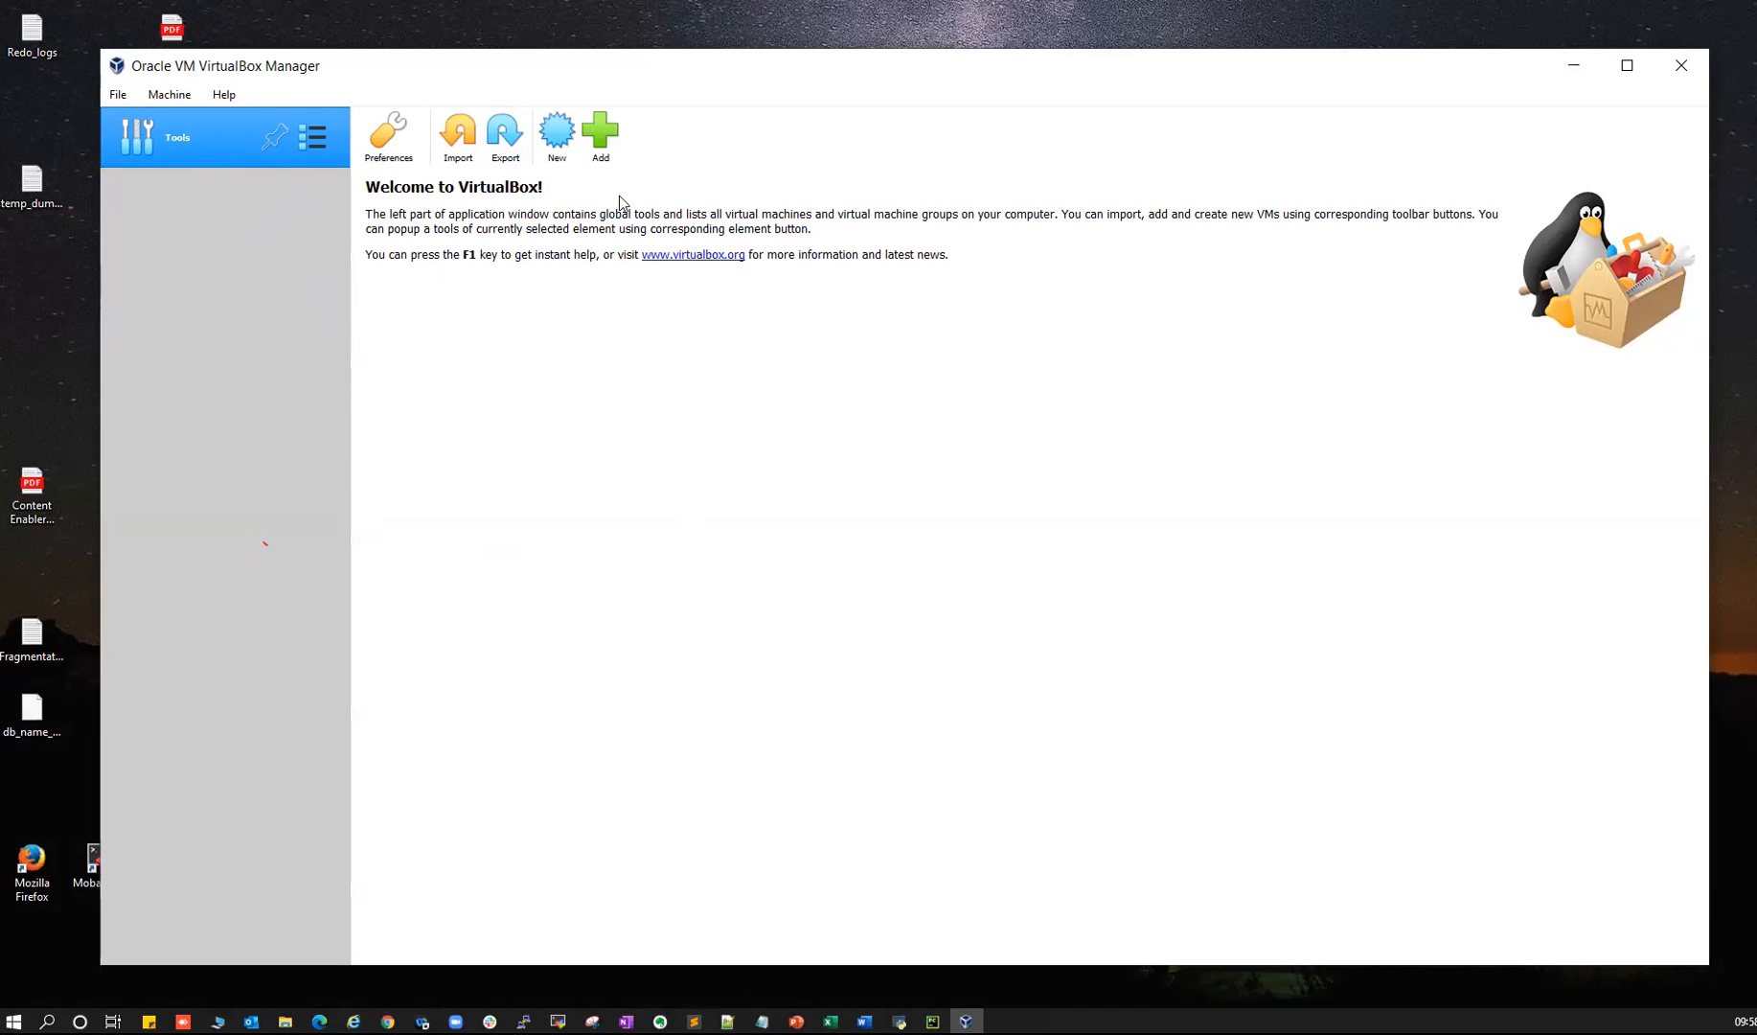
click(797, 1021)
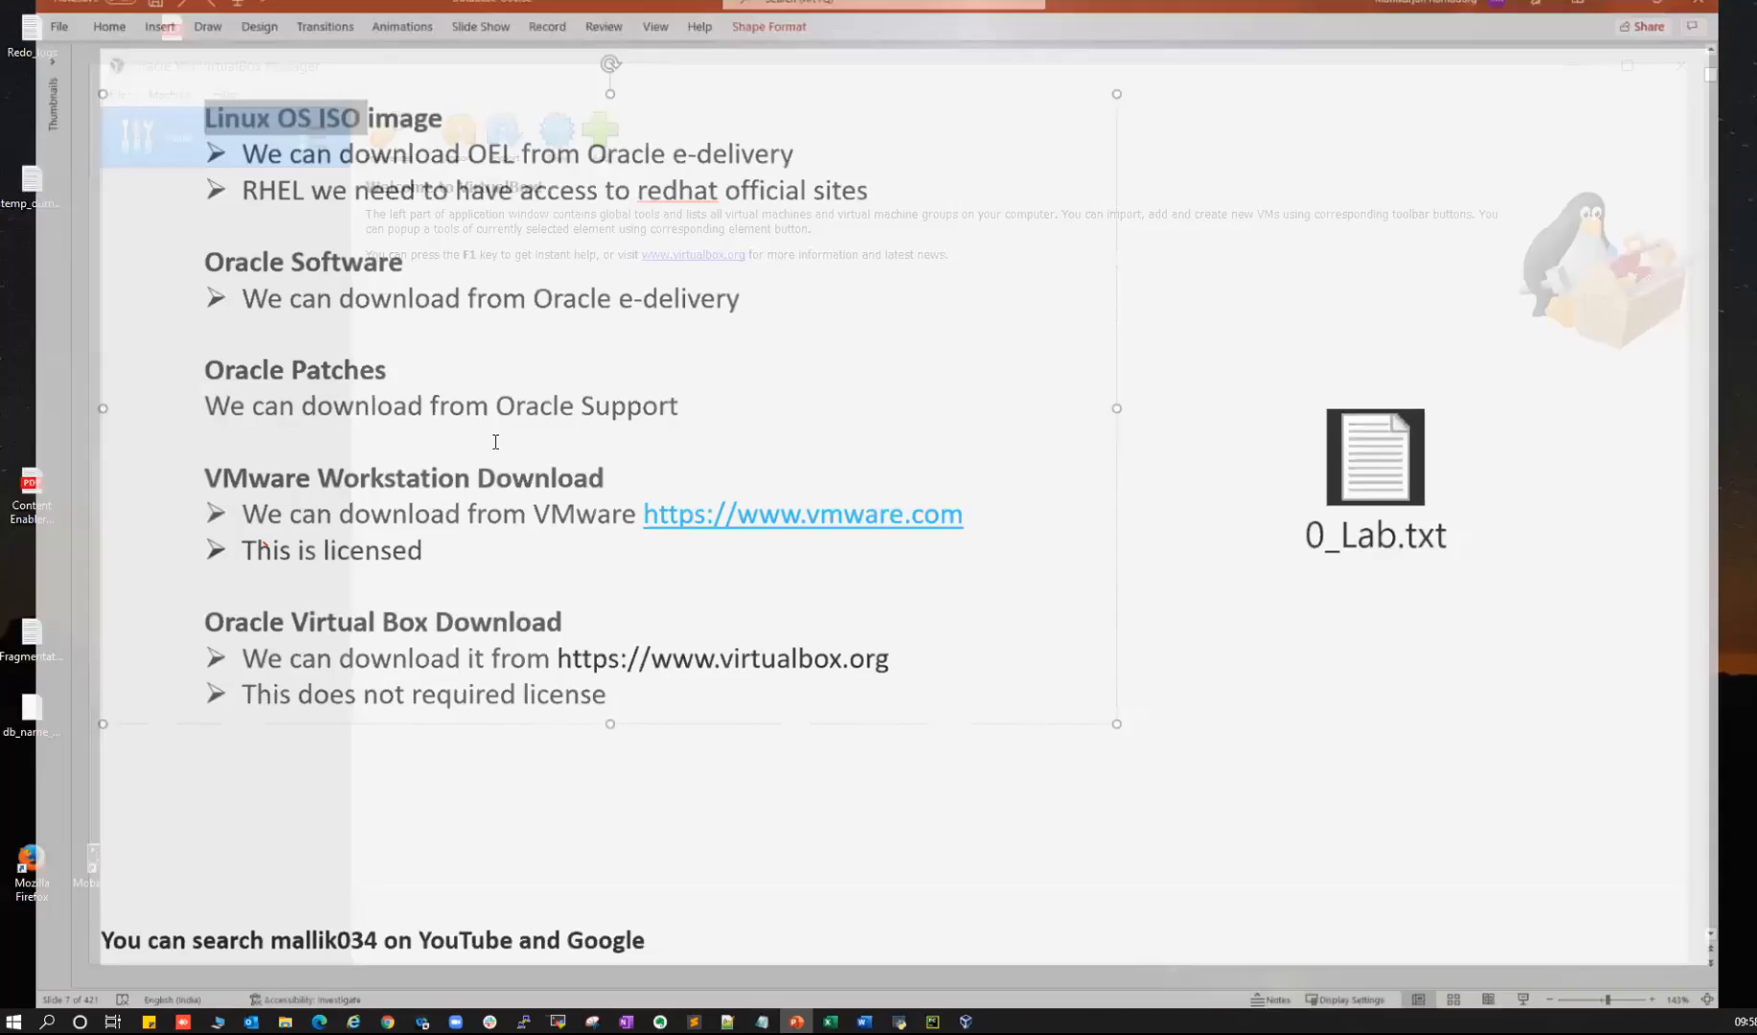
click(711, 848)
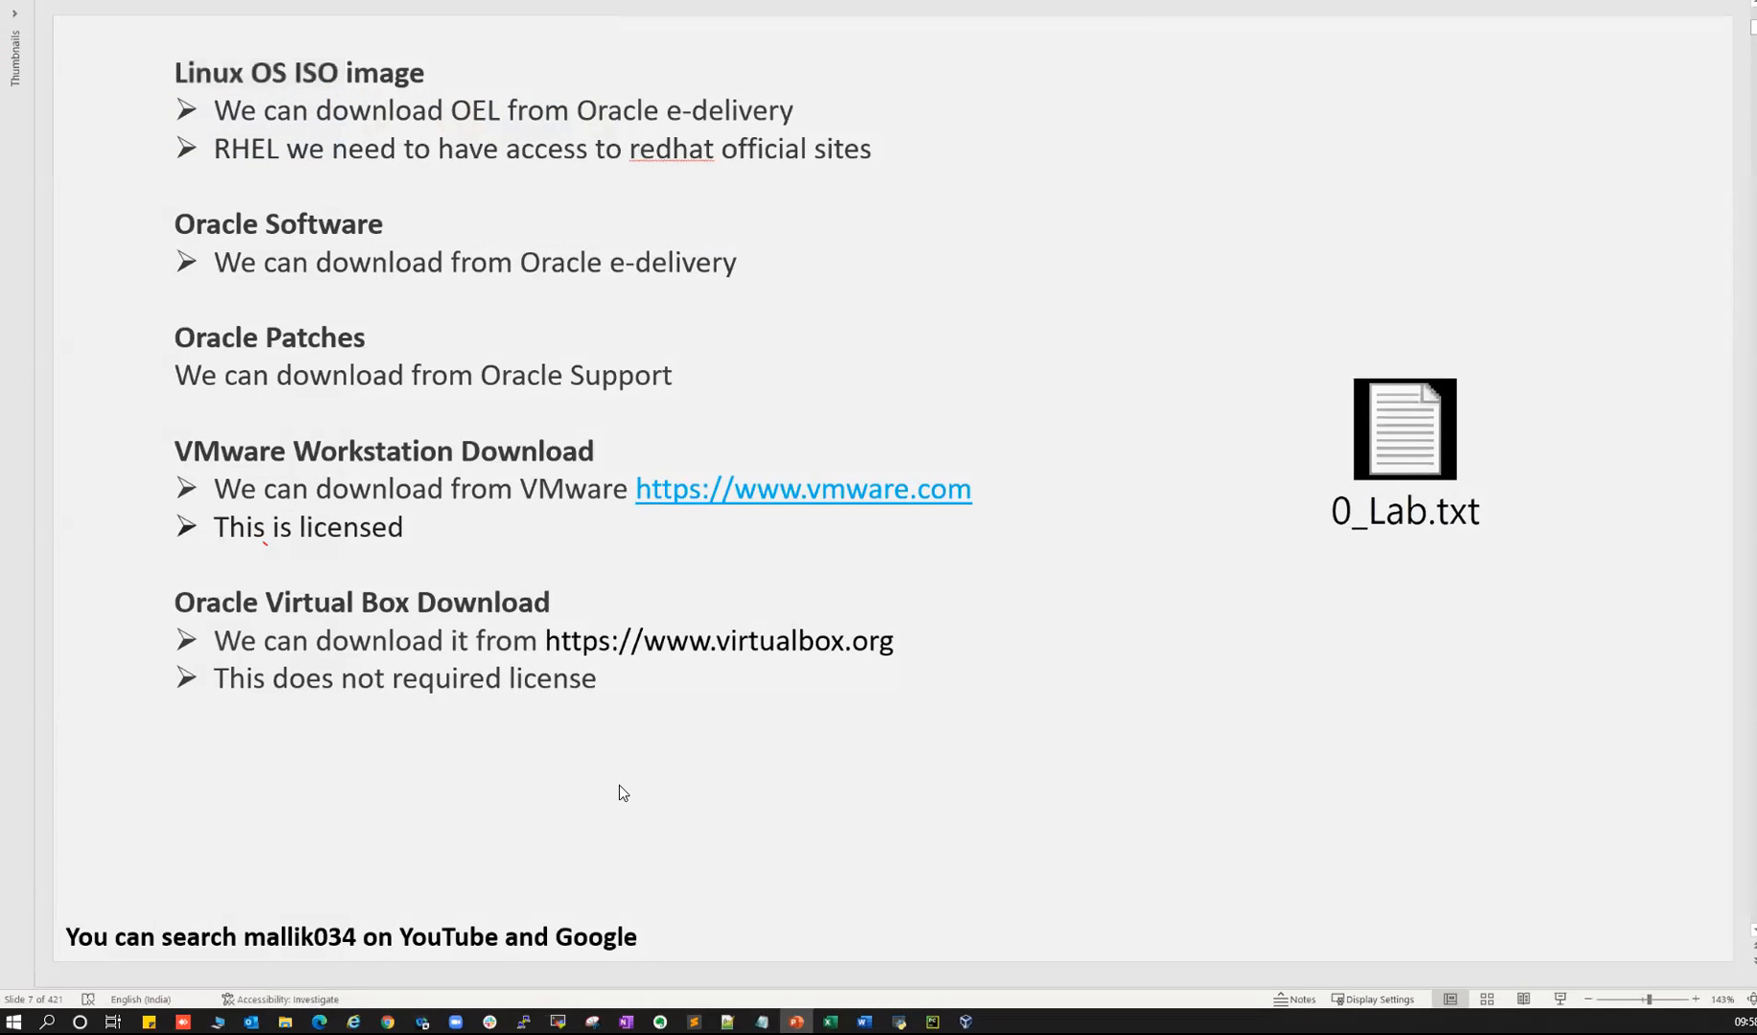
- Add an 'ISO: OEL' entry to the notes for the Linux OS ISO image
drag(196, 71, 413, 69)
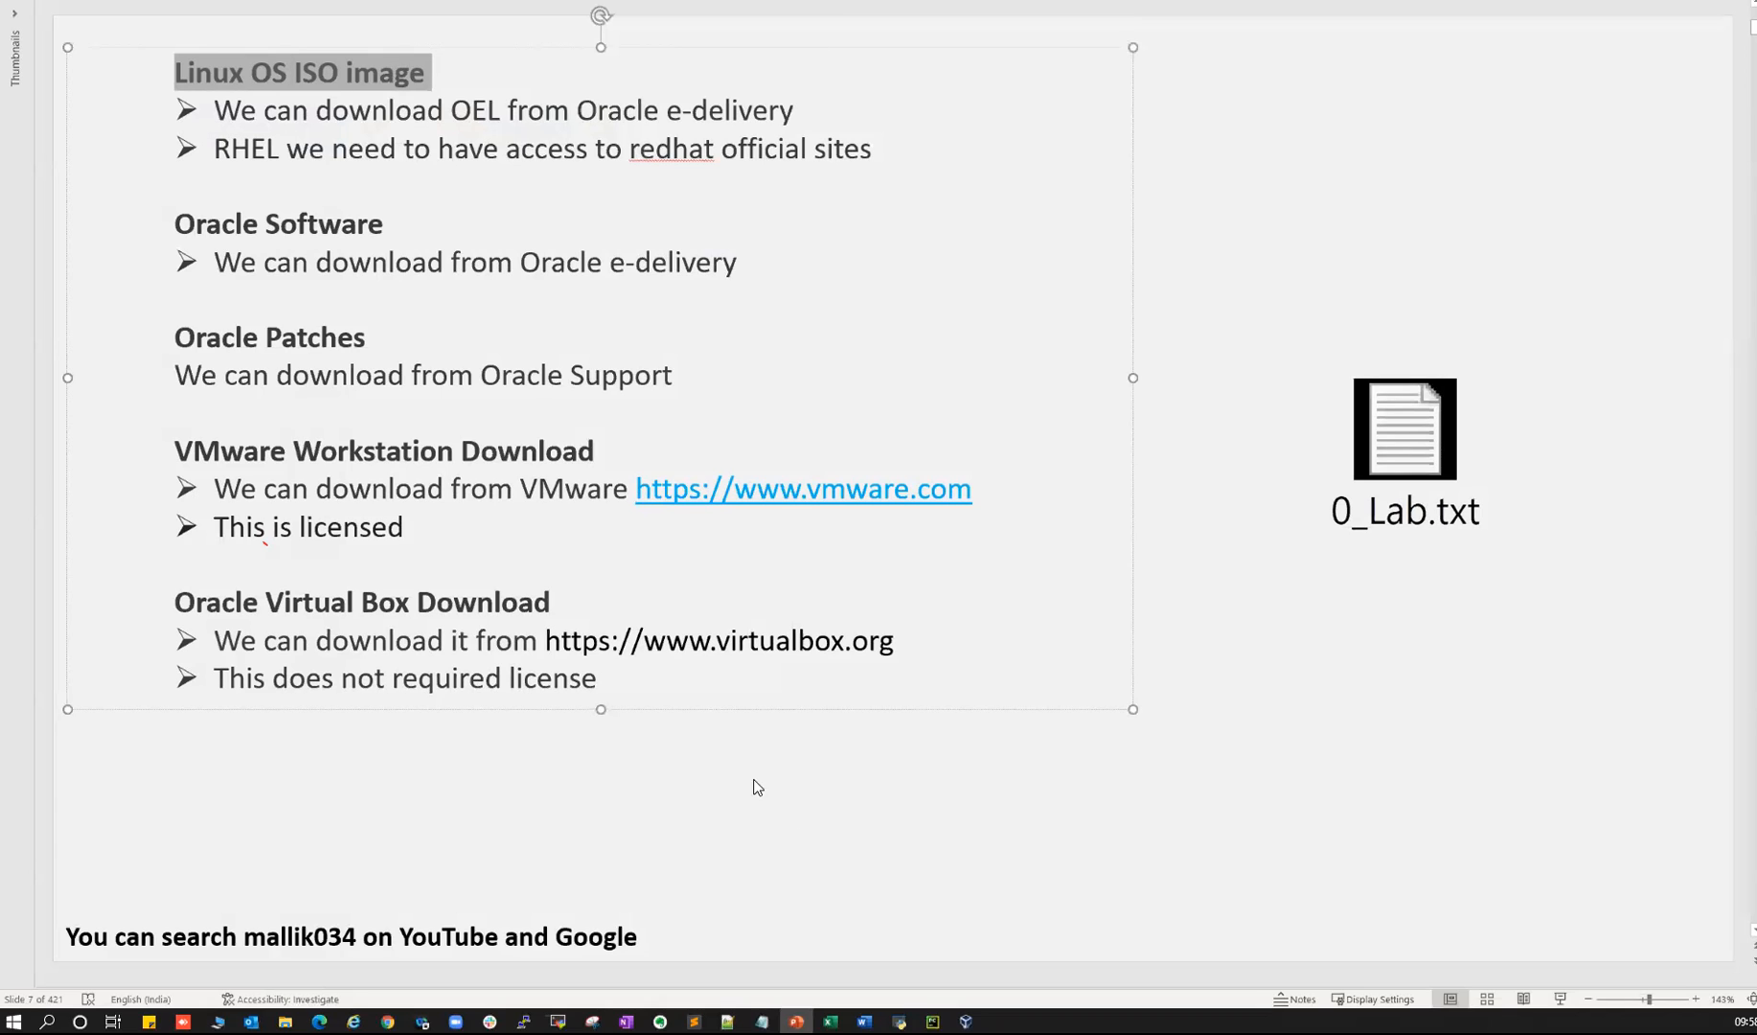
click(762, 1021)
click(540, 445)
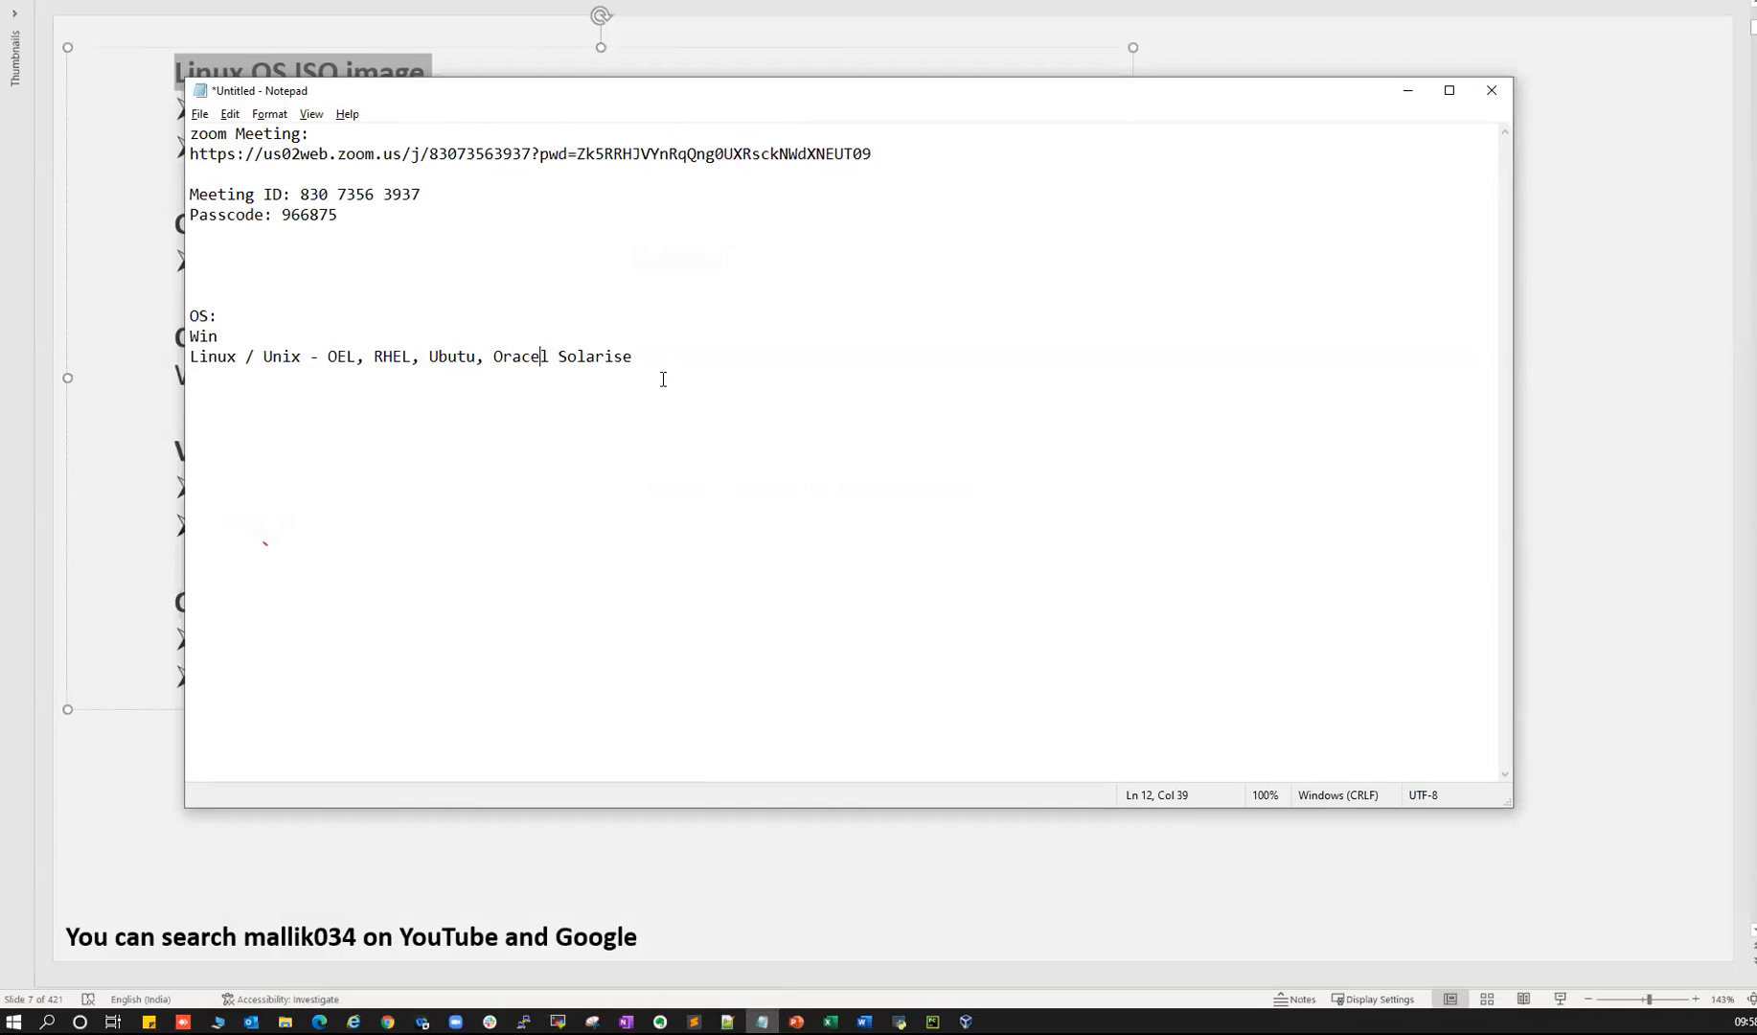
text(ISO)
text(: OEL)
- Add a 'DB Soft' entry to the notes for the Oracle Software heading
key(alt+Tab)
triple_click(252, 230)
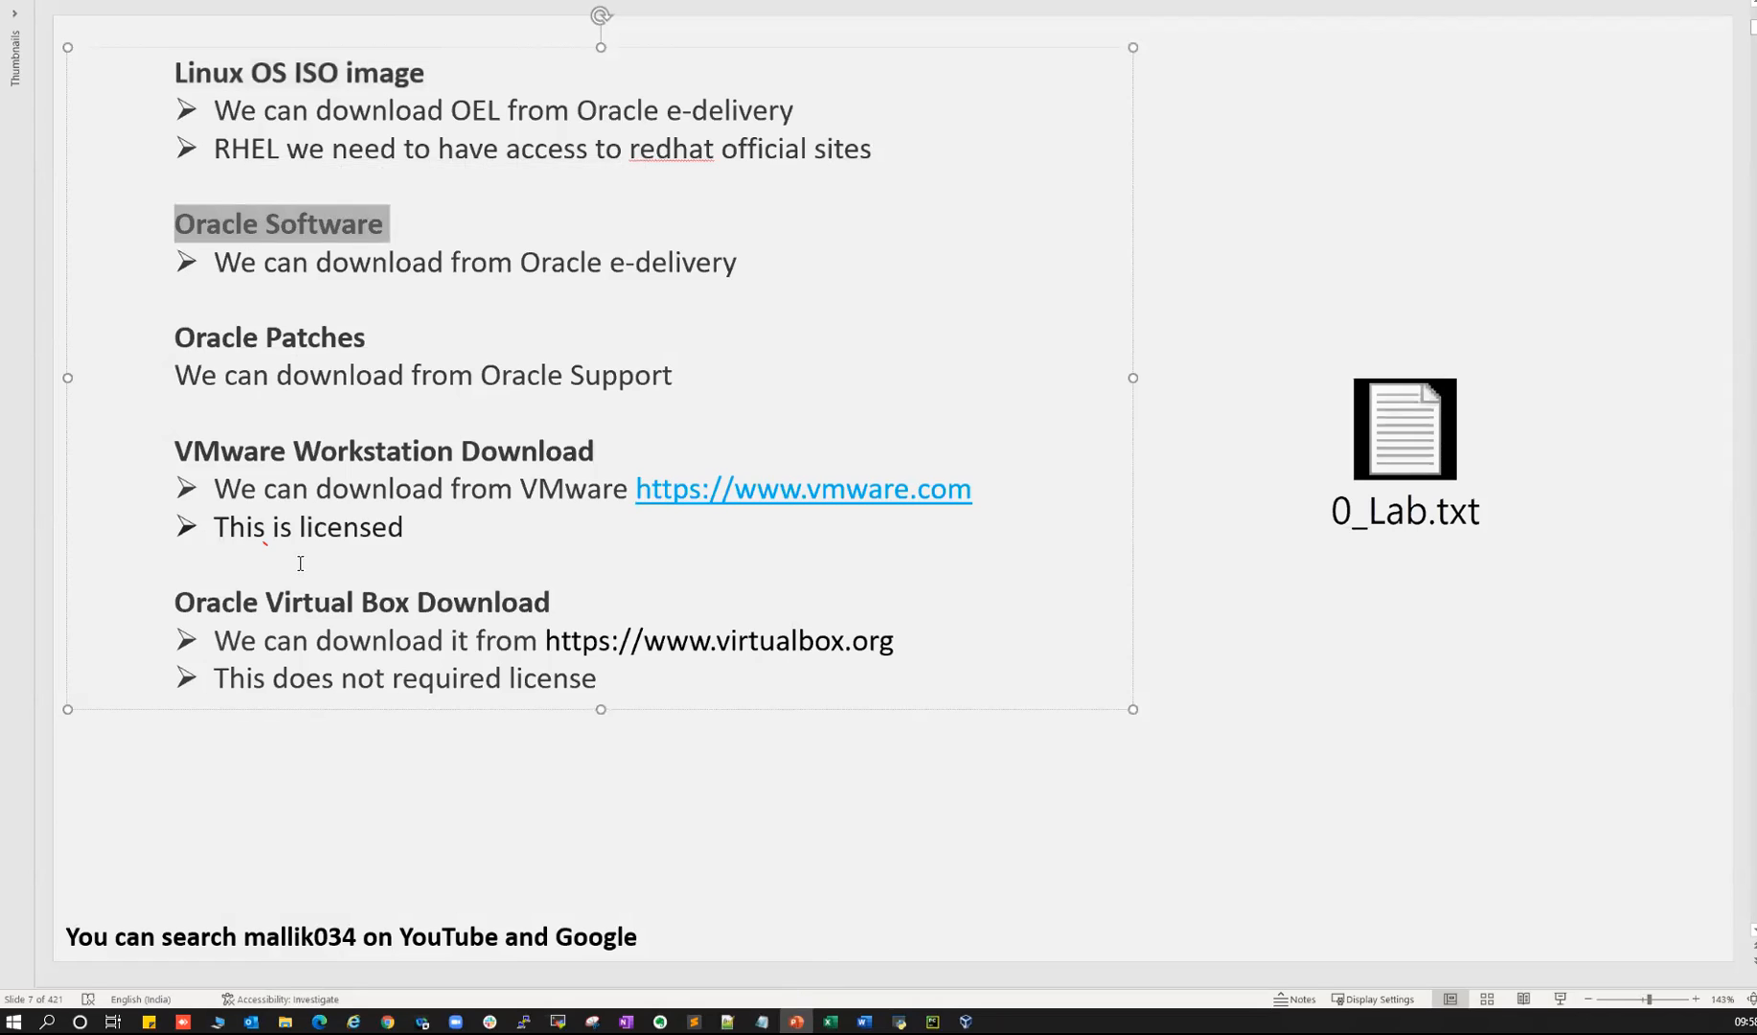
key(alt+Tab)
text(DB soft: 19c)
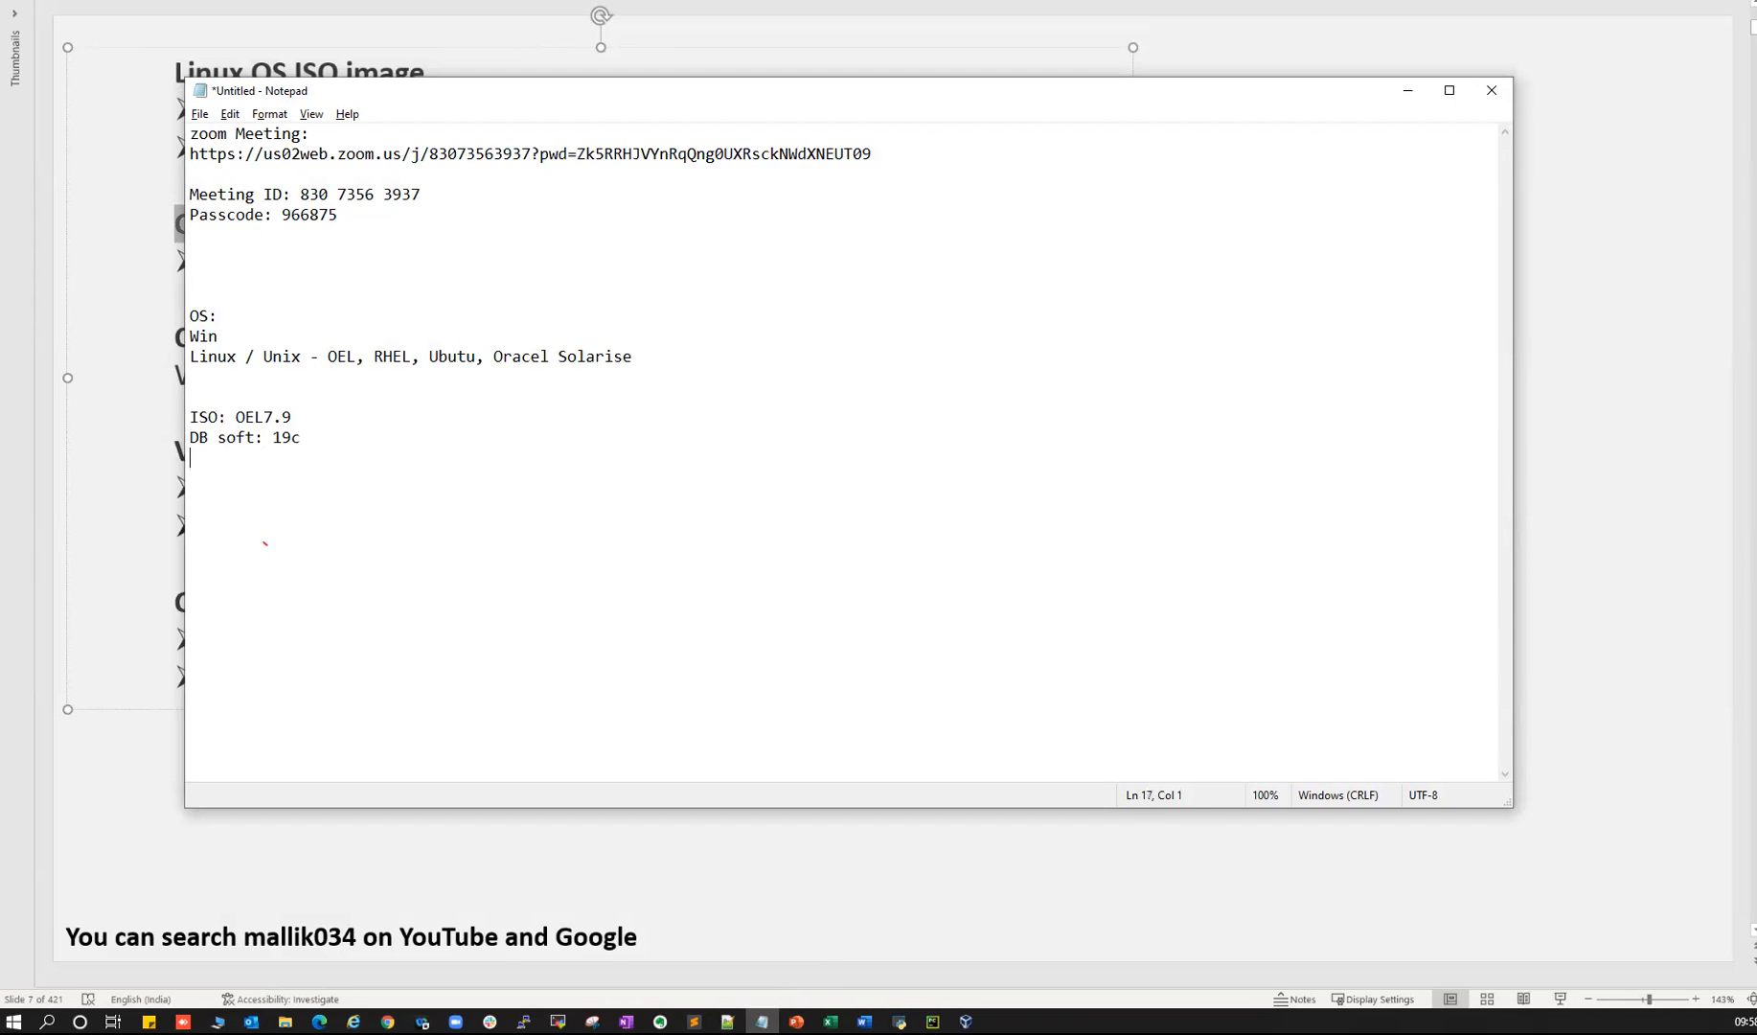
key(BackSpace)
text(S)
- Copy the Oracle Patches heading into the notes and complete it with support.oracle.com
key(alt+Tab)
triple_click(207, 335)
key(ctrl+c)
key(alt+Tab)
key(ctrl+v)
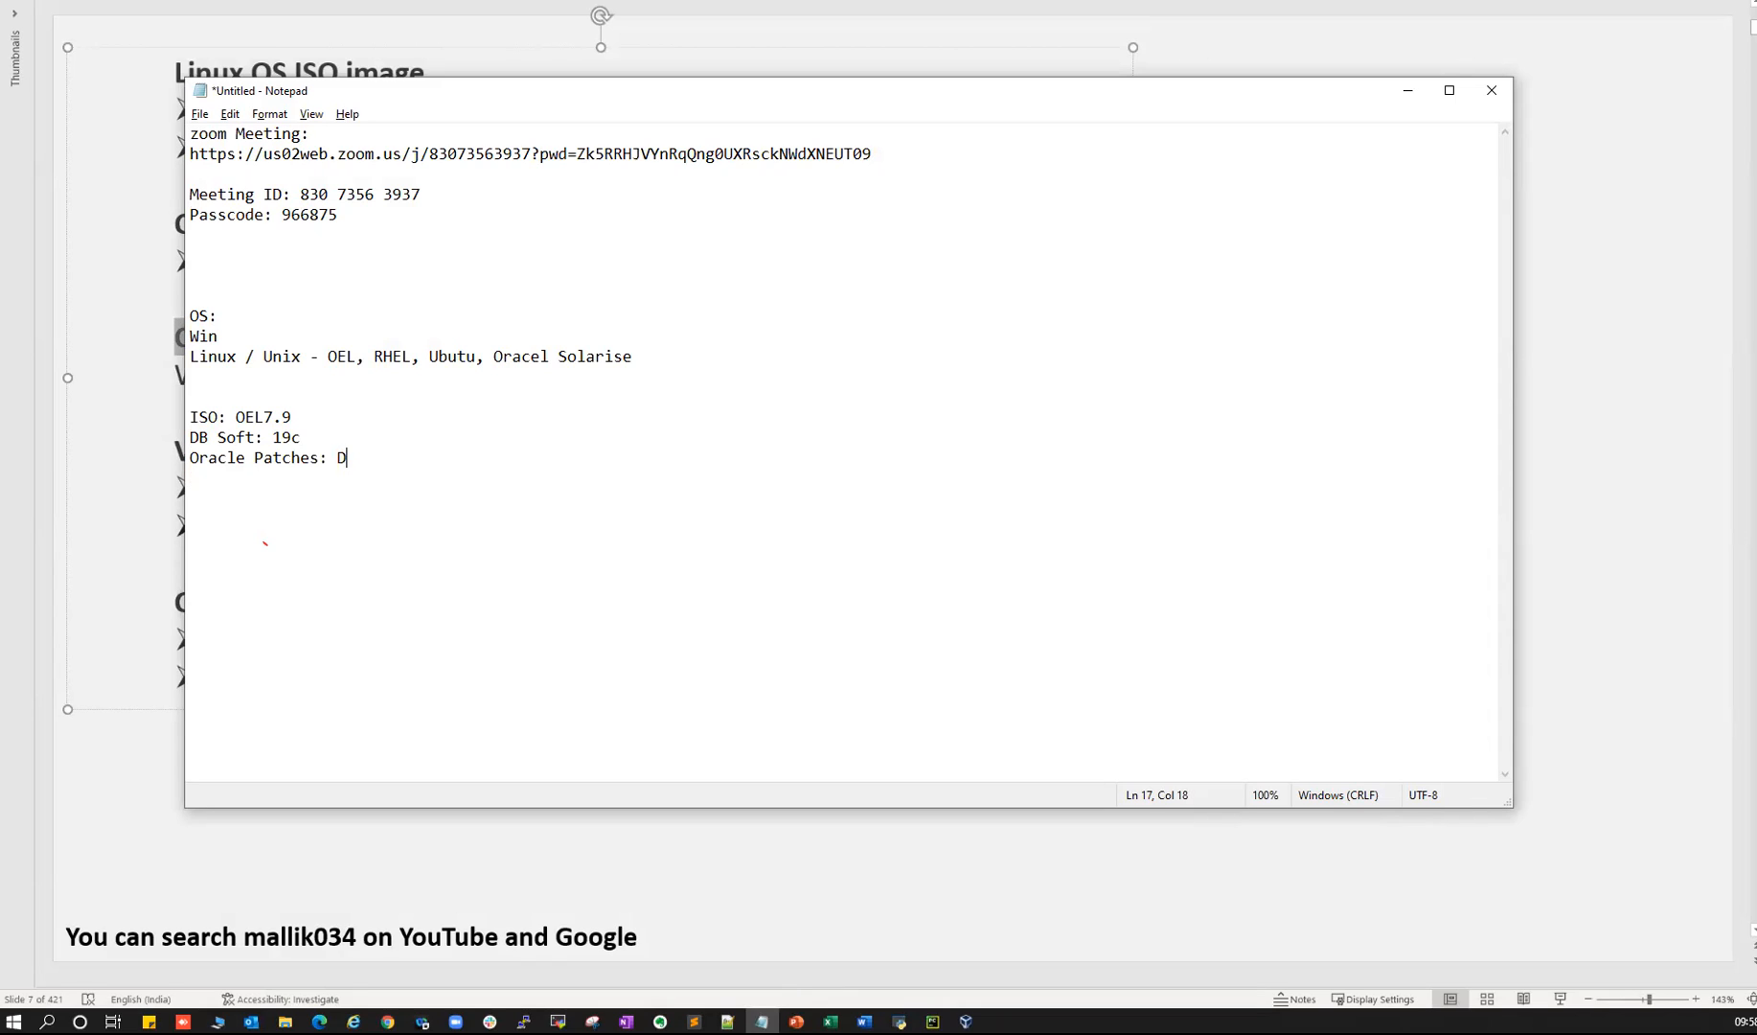
text(pport.oracle.com)
drag(348, 460, 505, 458)
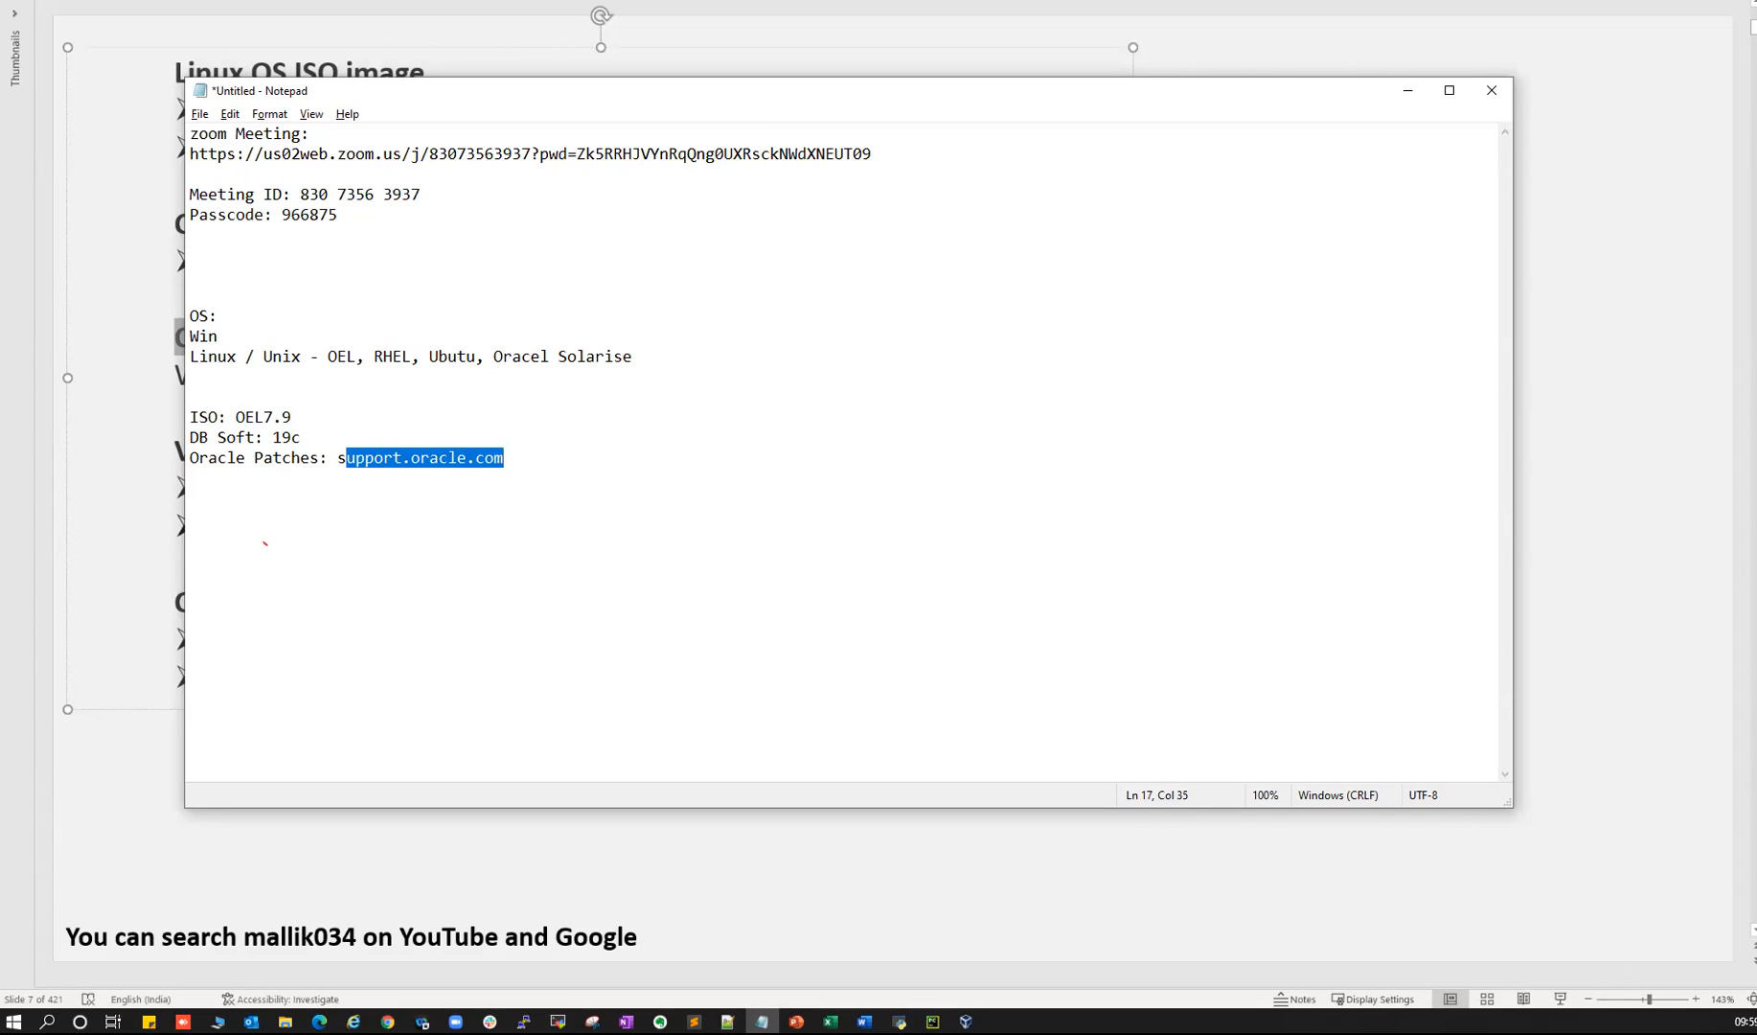
click(1742, 1021)
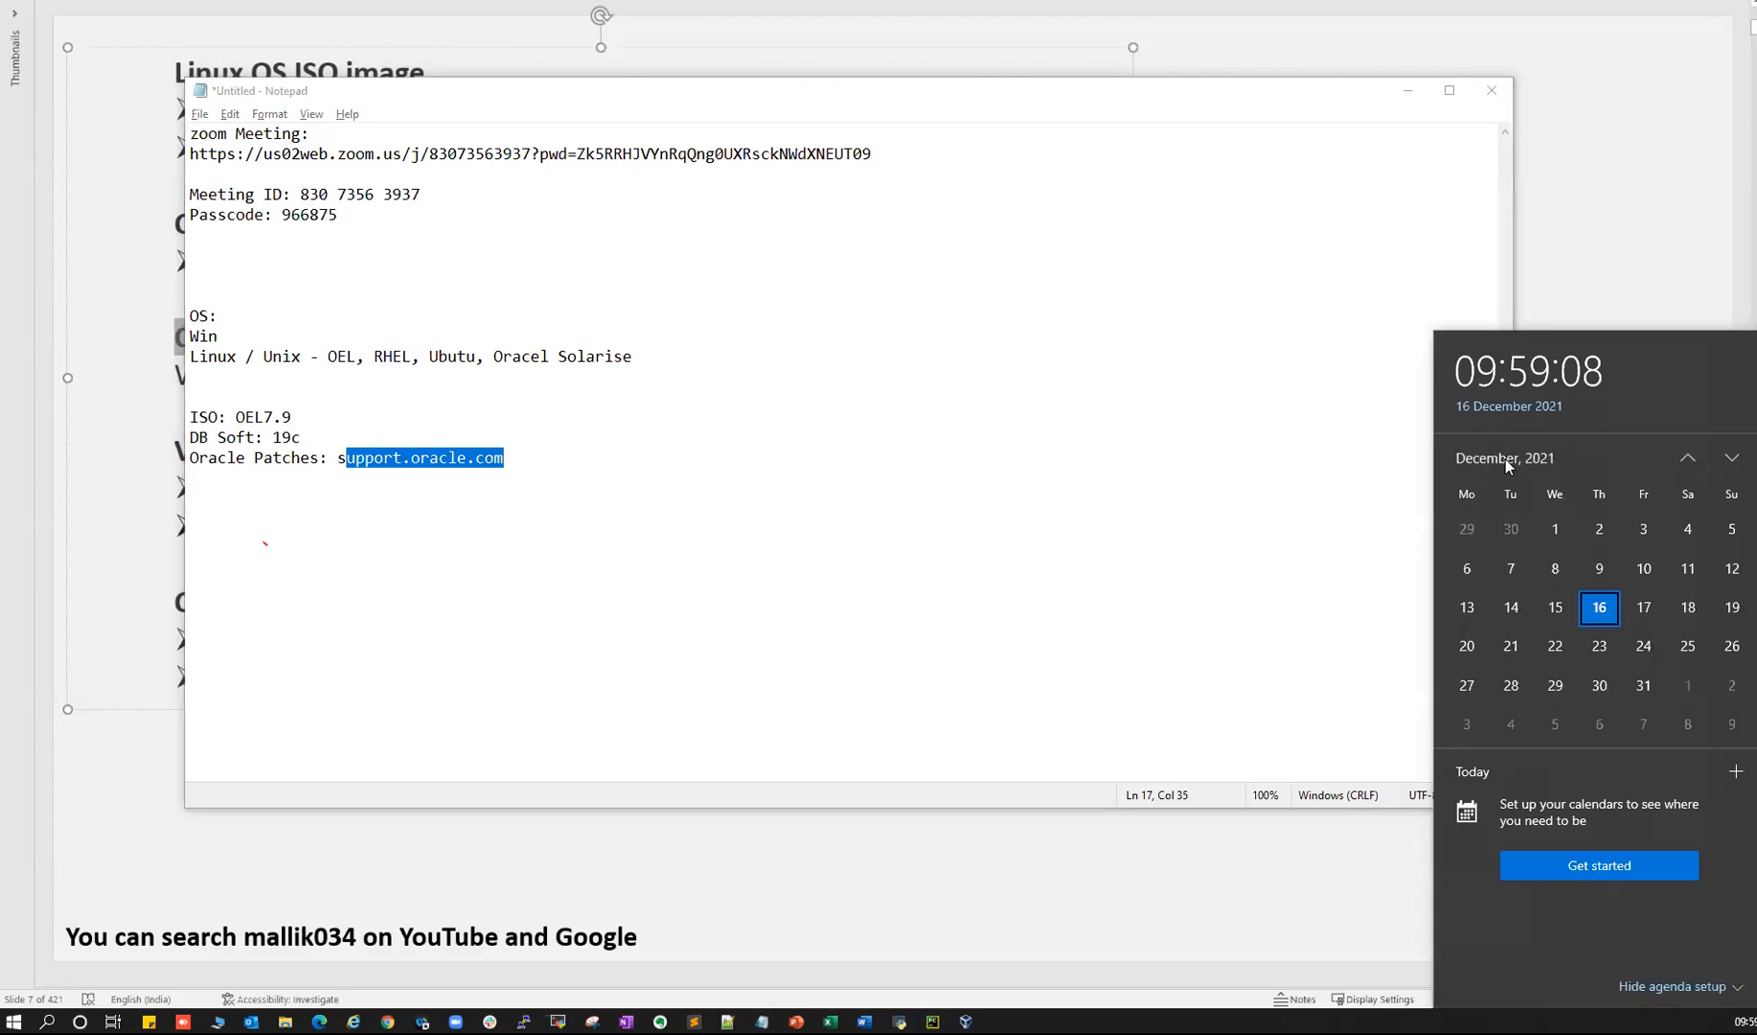
- Switch the taskbar calendar to the 2021 month overview, then close it
click(1505, 459)
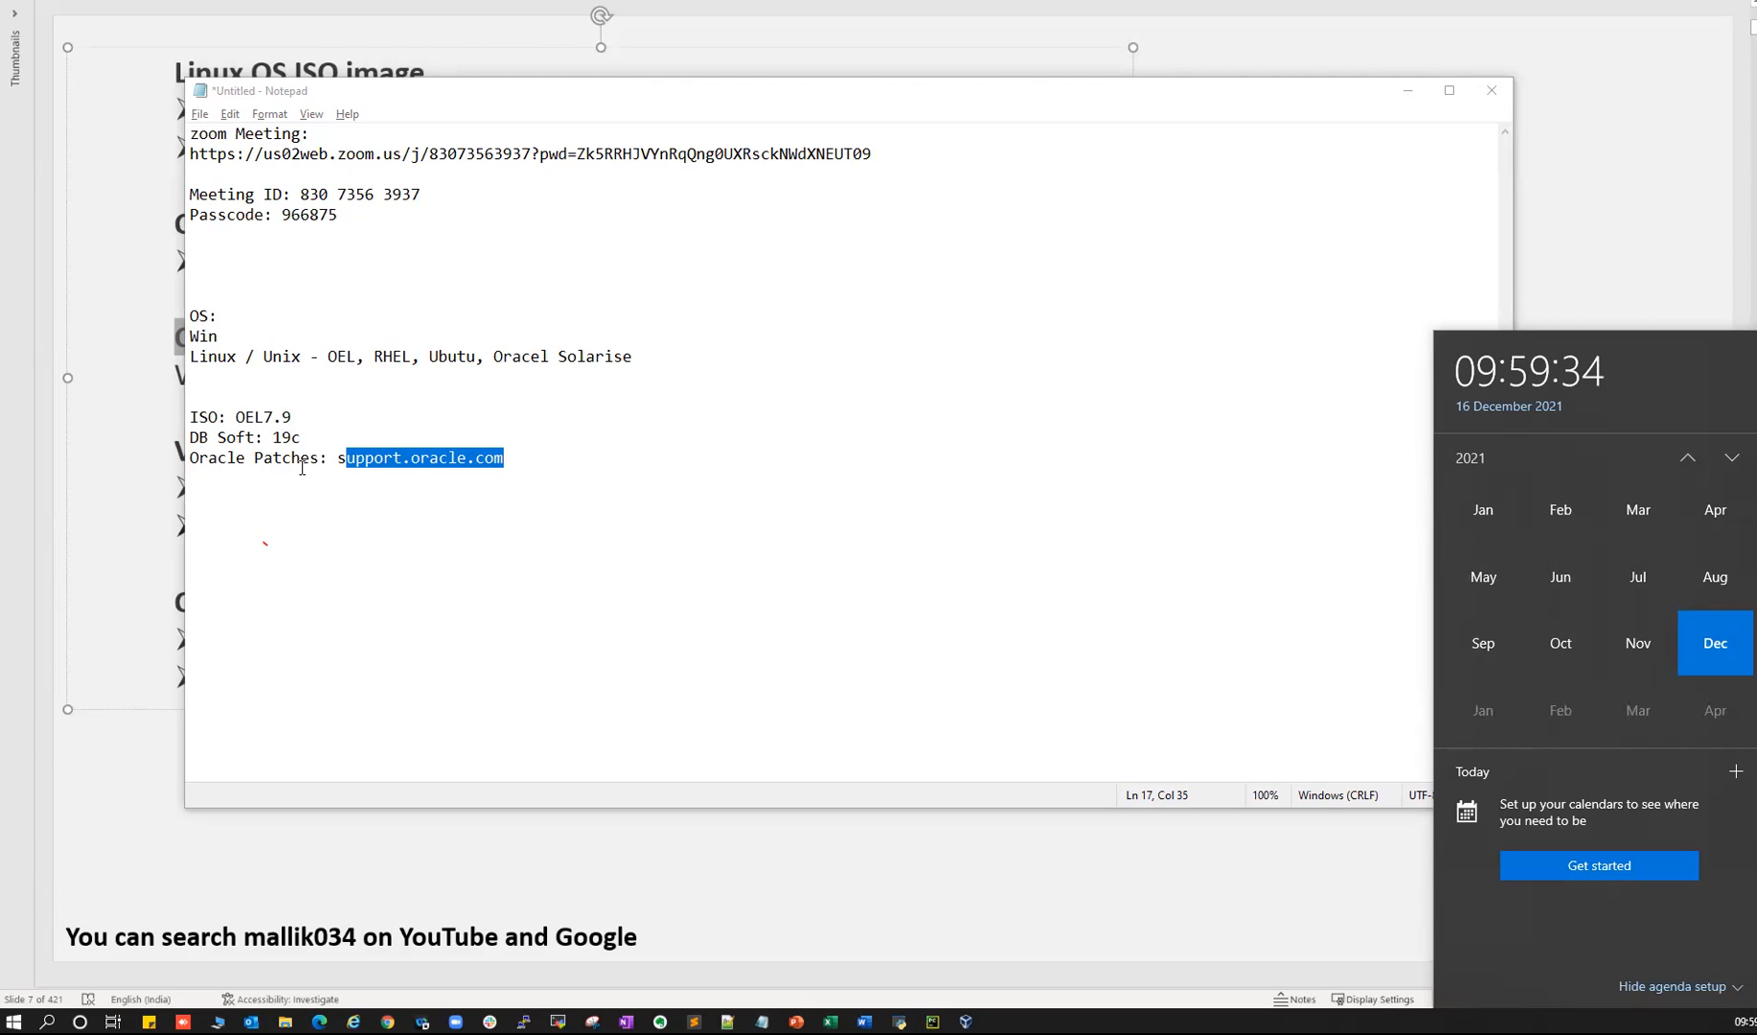
click(251, 484)
- Paste the VMware Workstation and Oracle Virtual Box headings from the slide into the notes
key(alt+Tab)
drag(189, 449, 448, 451)
key(ctrl+c)
key(alt+Tab)
key(ctrl+v)
key(alt+Tab)
drag(197, 601, 375, 593)
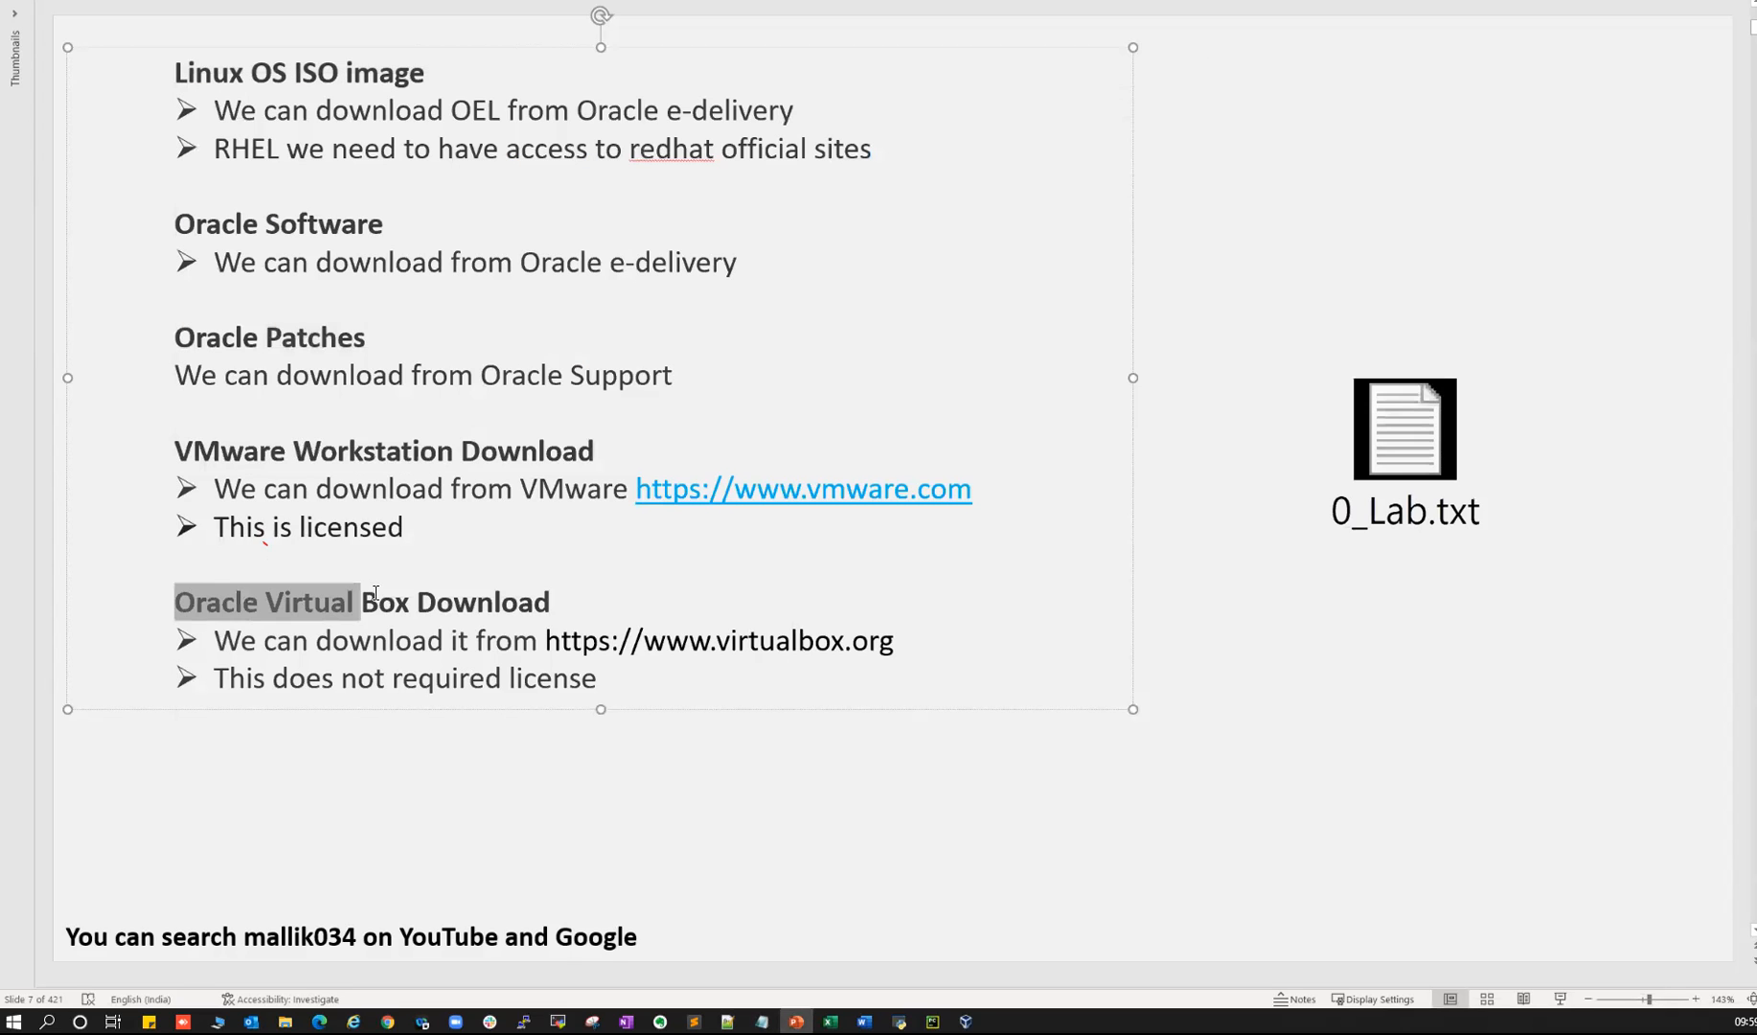
key(alt+Tab)
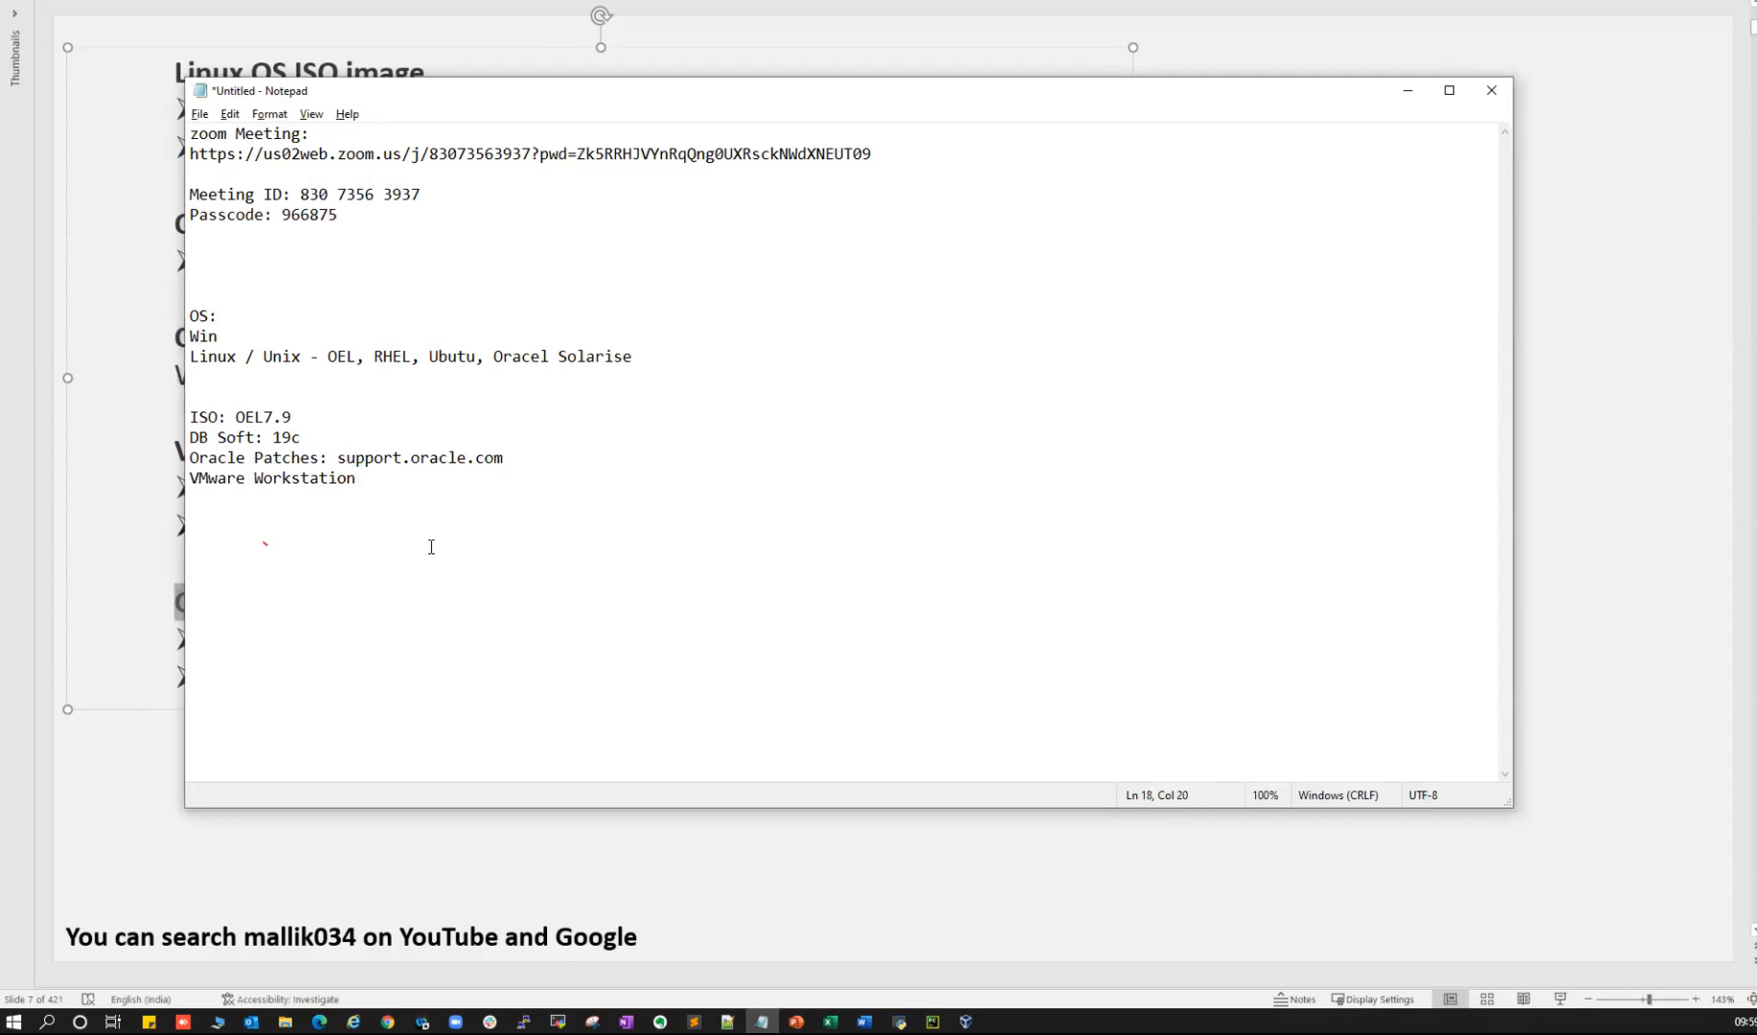
key(ctrl+v)
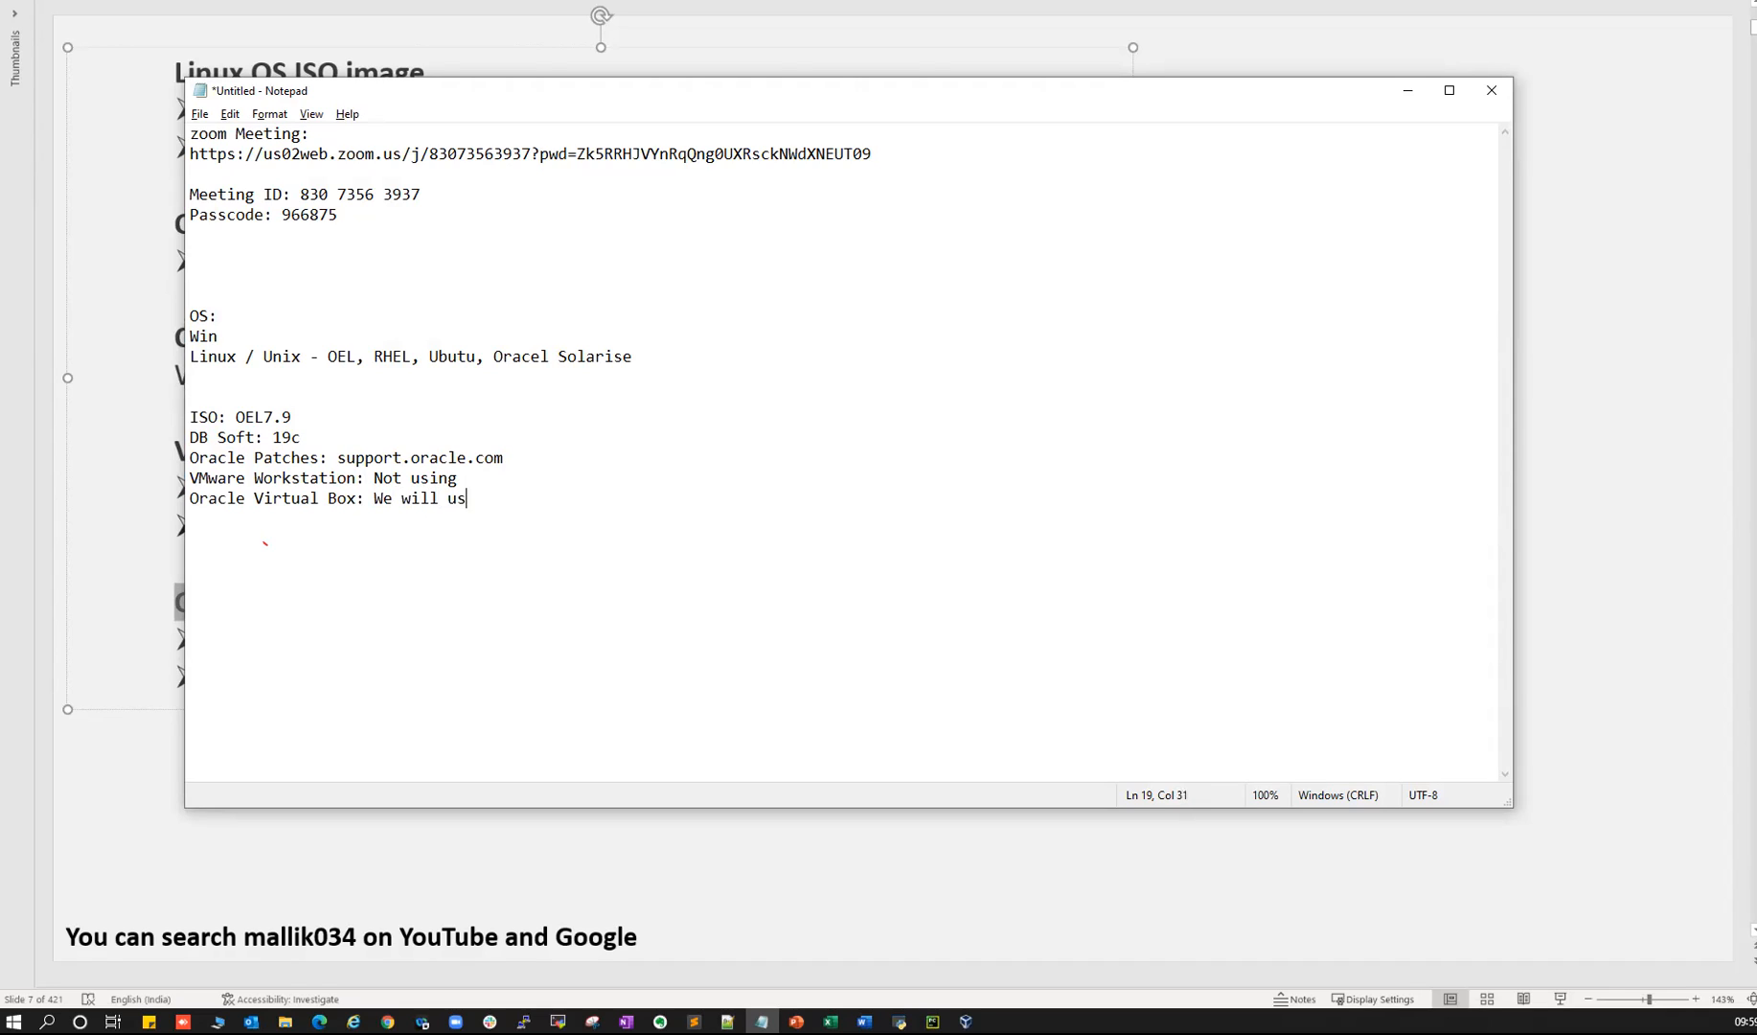
- Highlight the ISO: OEL7.9, VMware Workstation and Oracle Virtual Box lines in the notes
drag(212, 499, 302, 498)
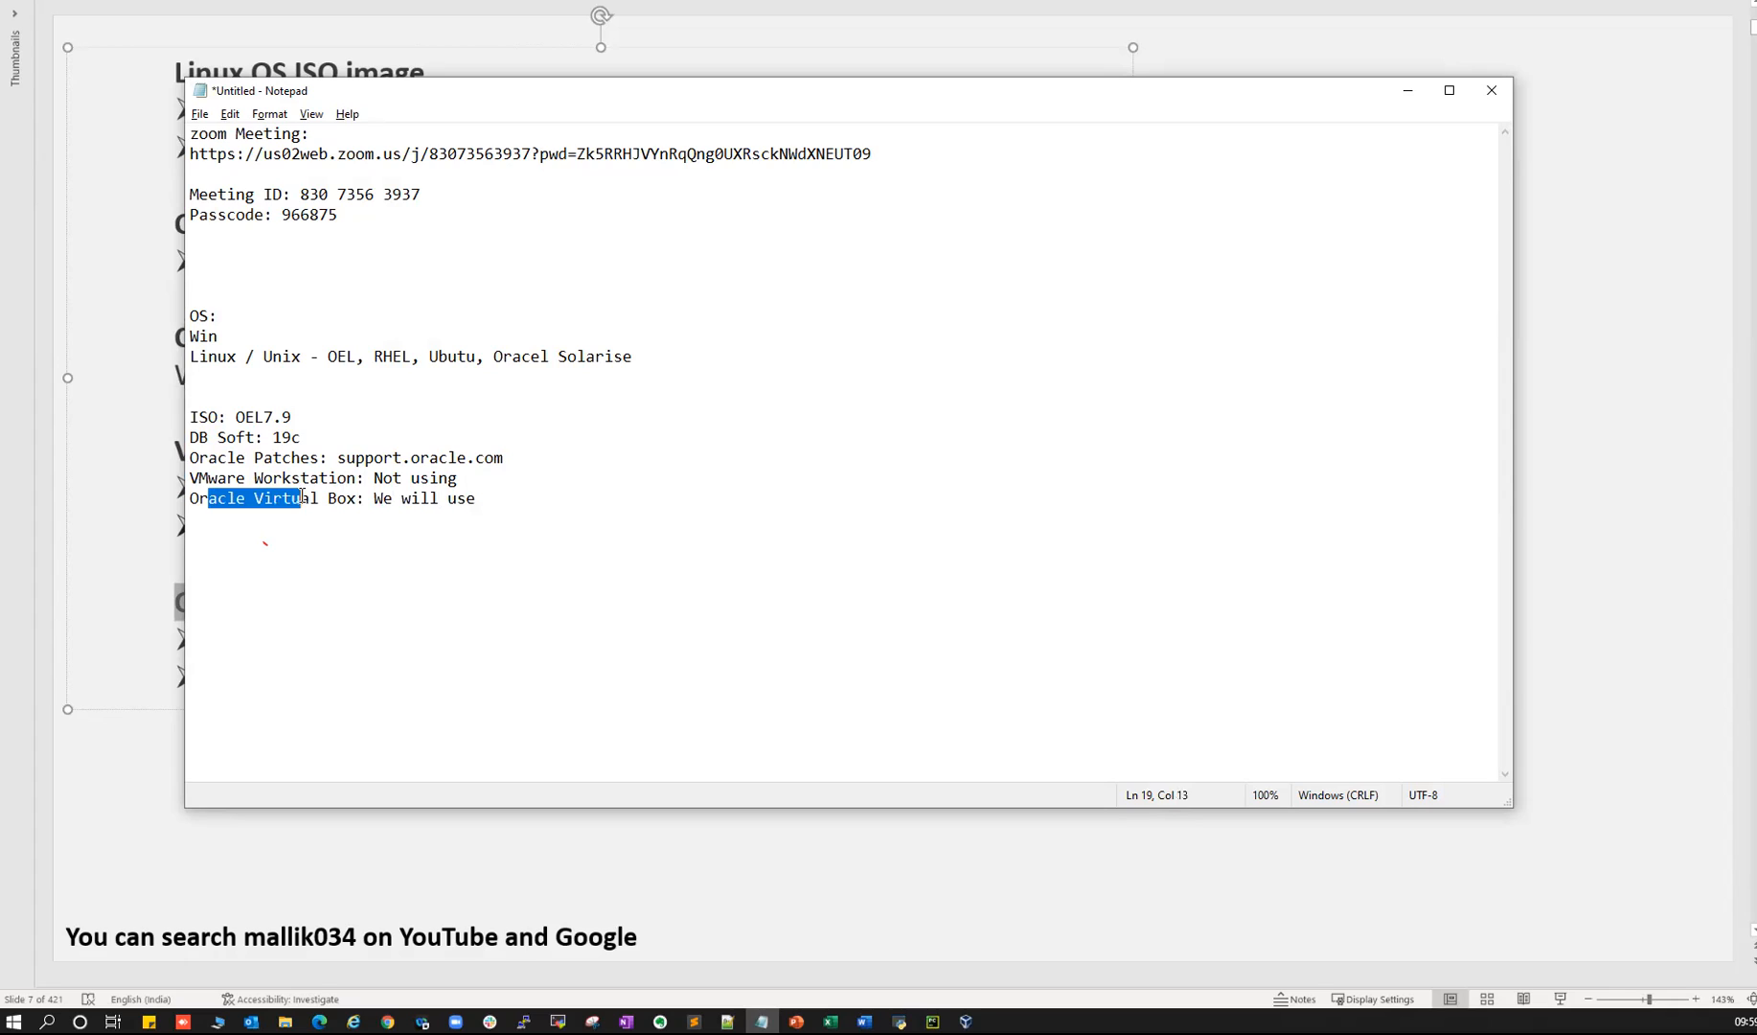
drag(200, 419, 253, 418)
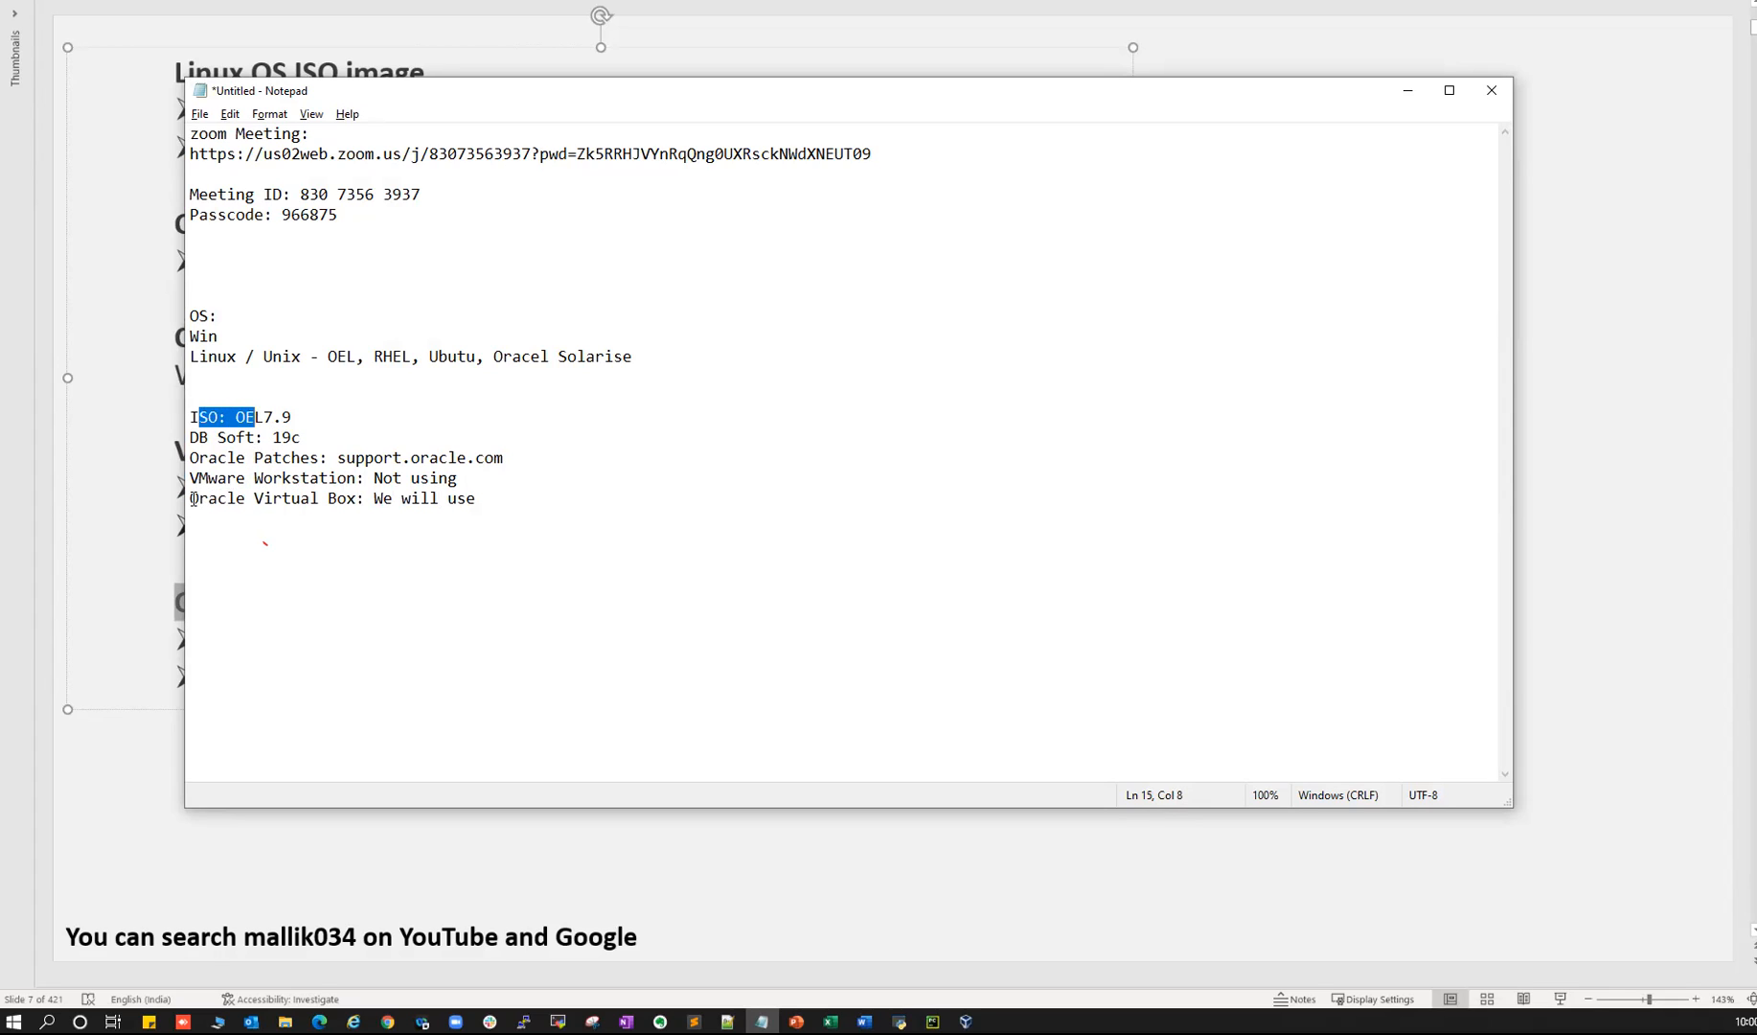
drag(191, 499, 310, 498)
drag(195, 478, 485, 497)
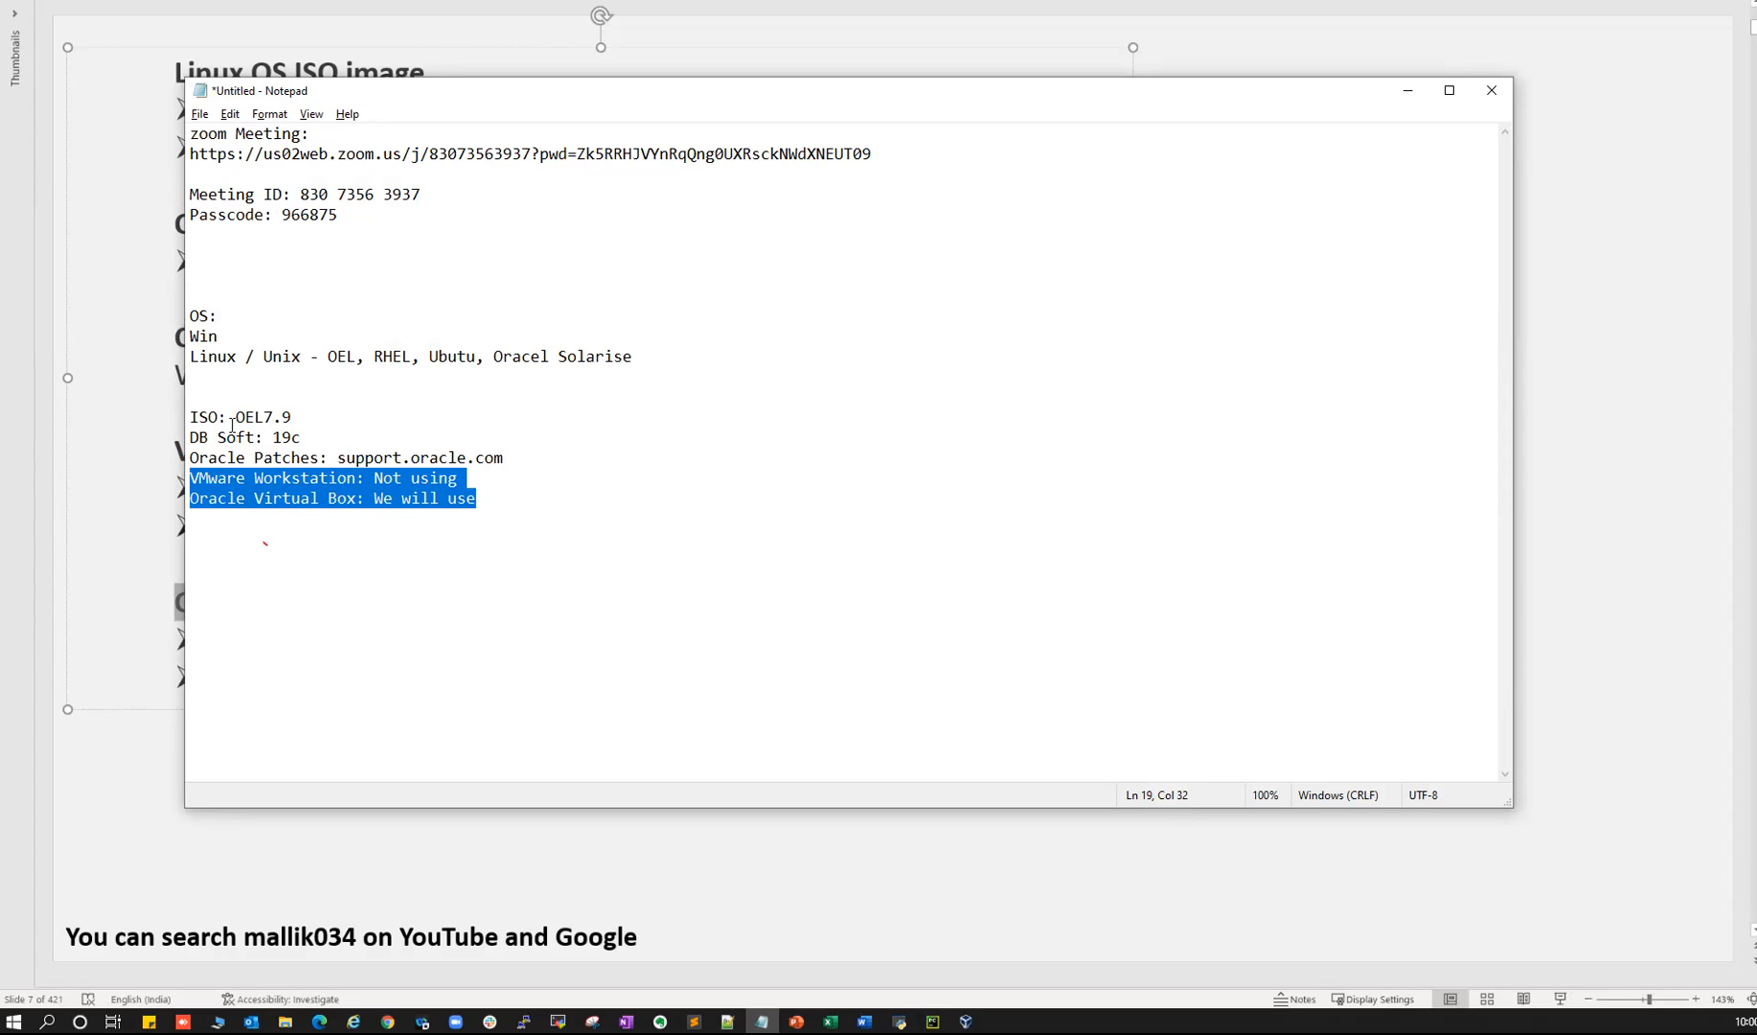
drag(200, 419, 293, 419)
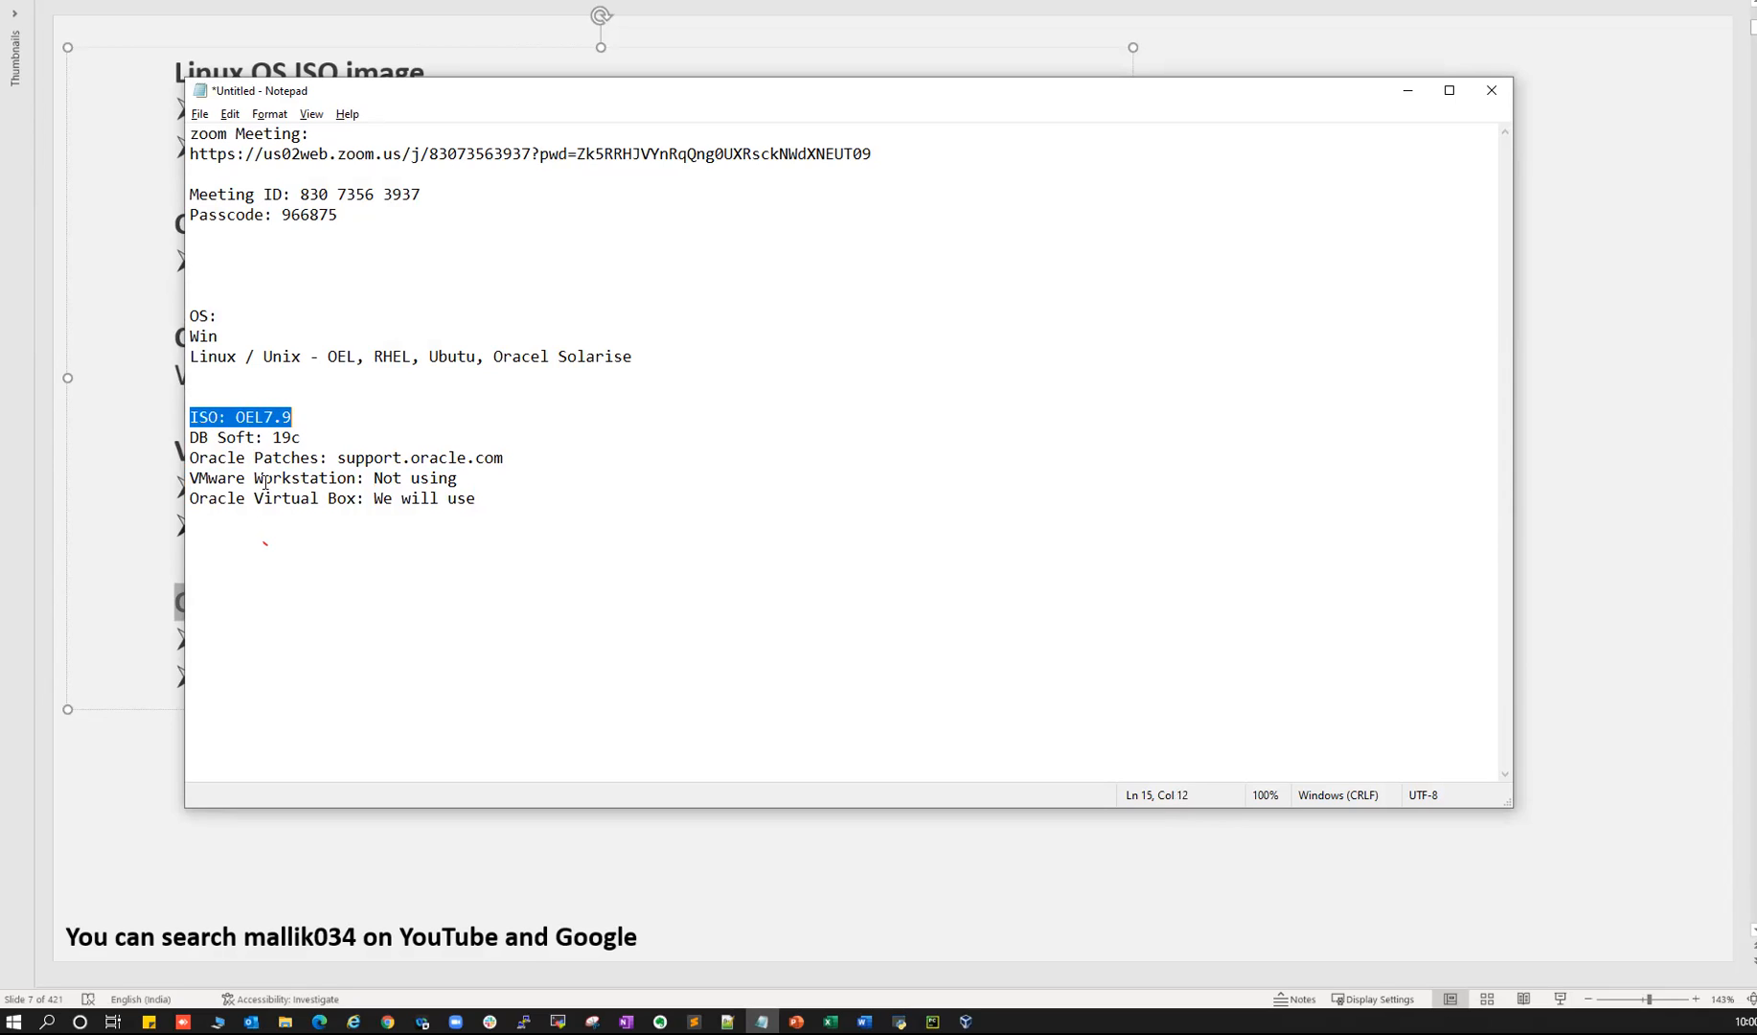
drag(196, 475, 344, 498)
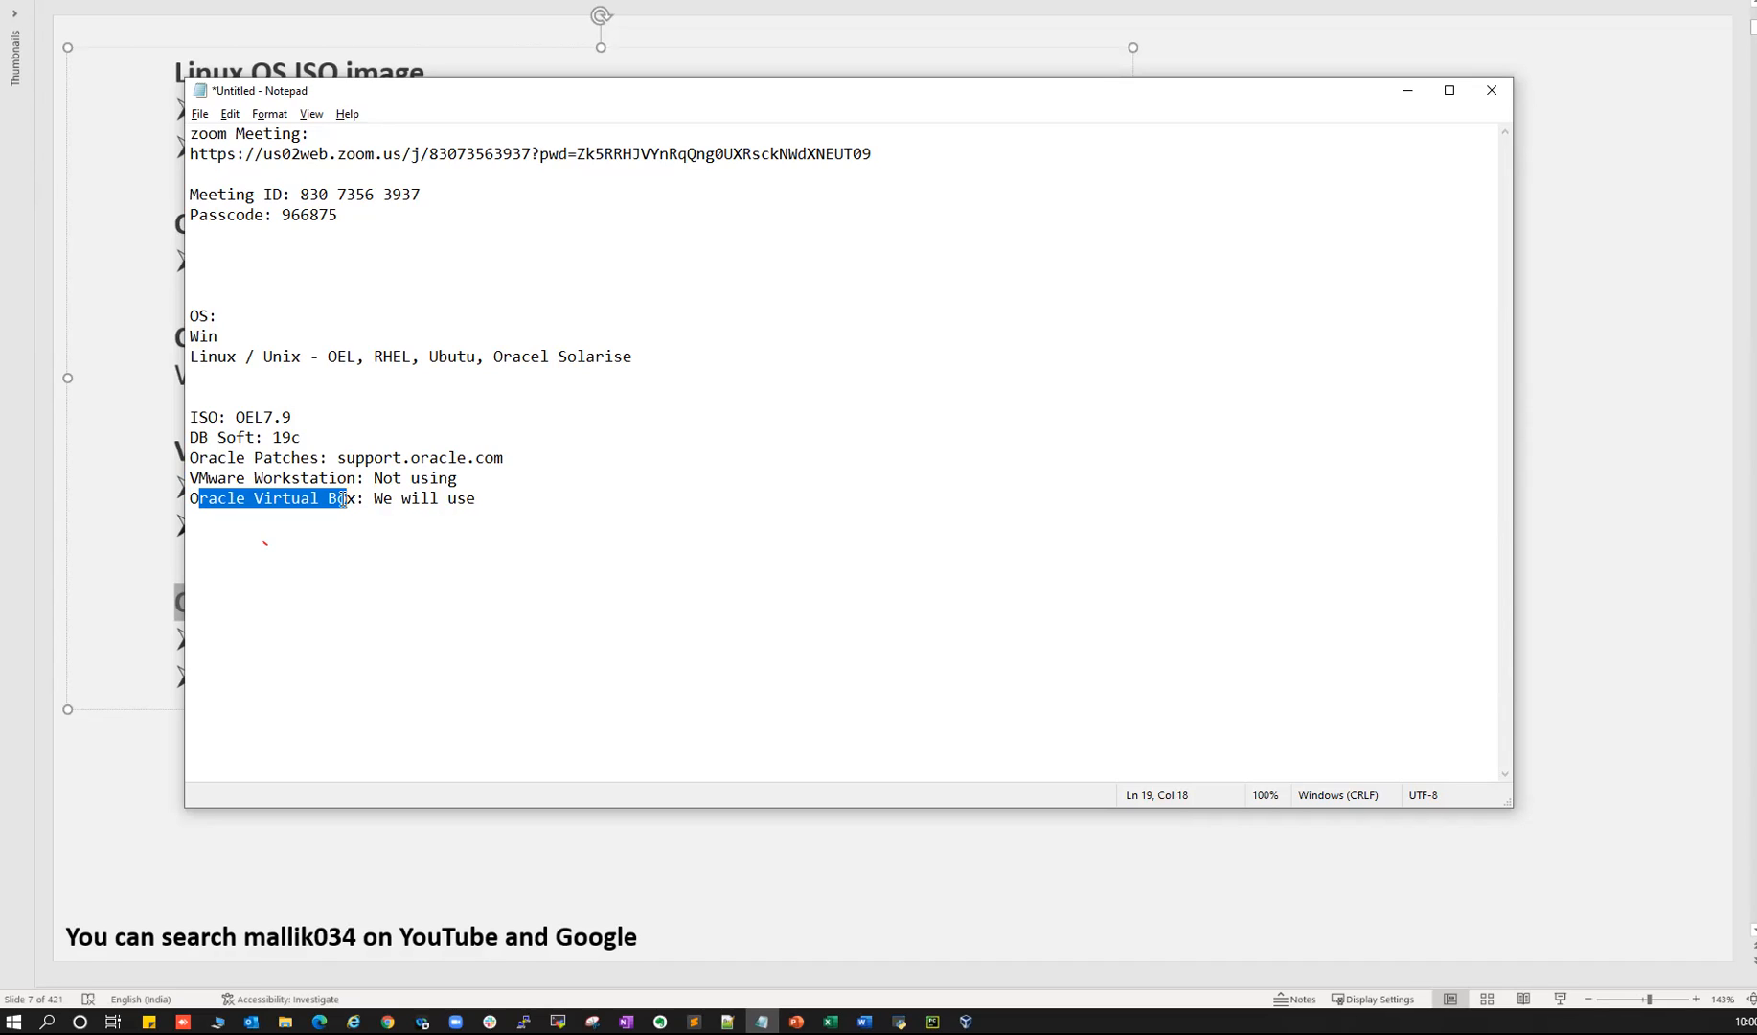
drag(195, 483, 508, 501)
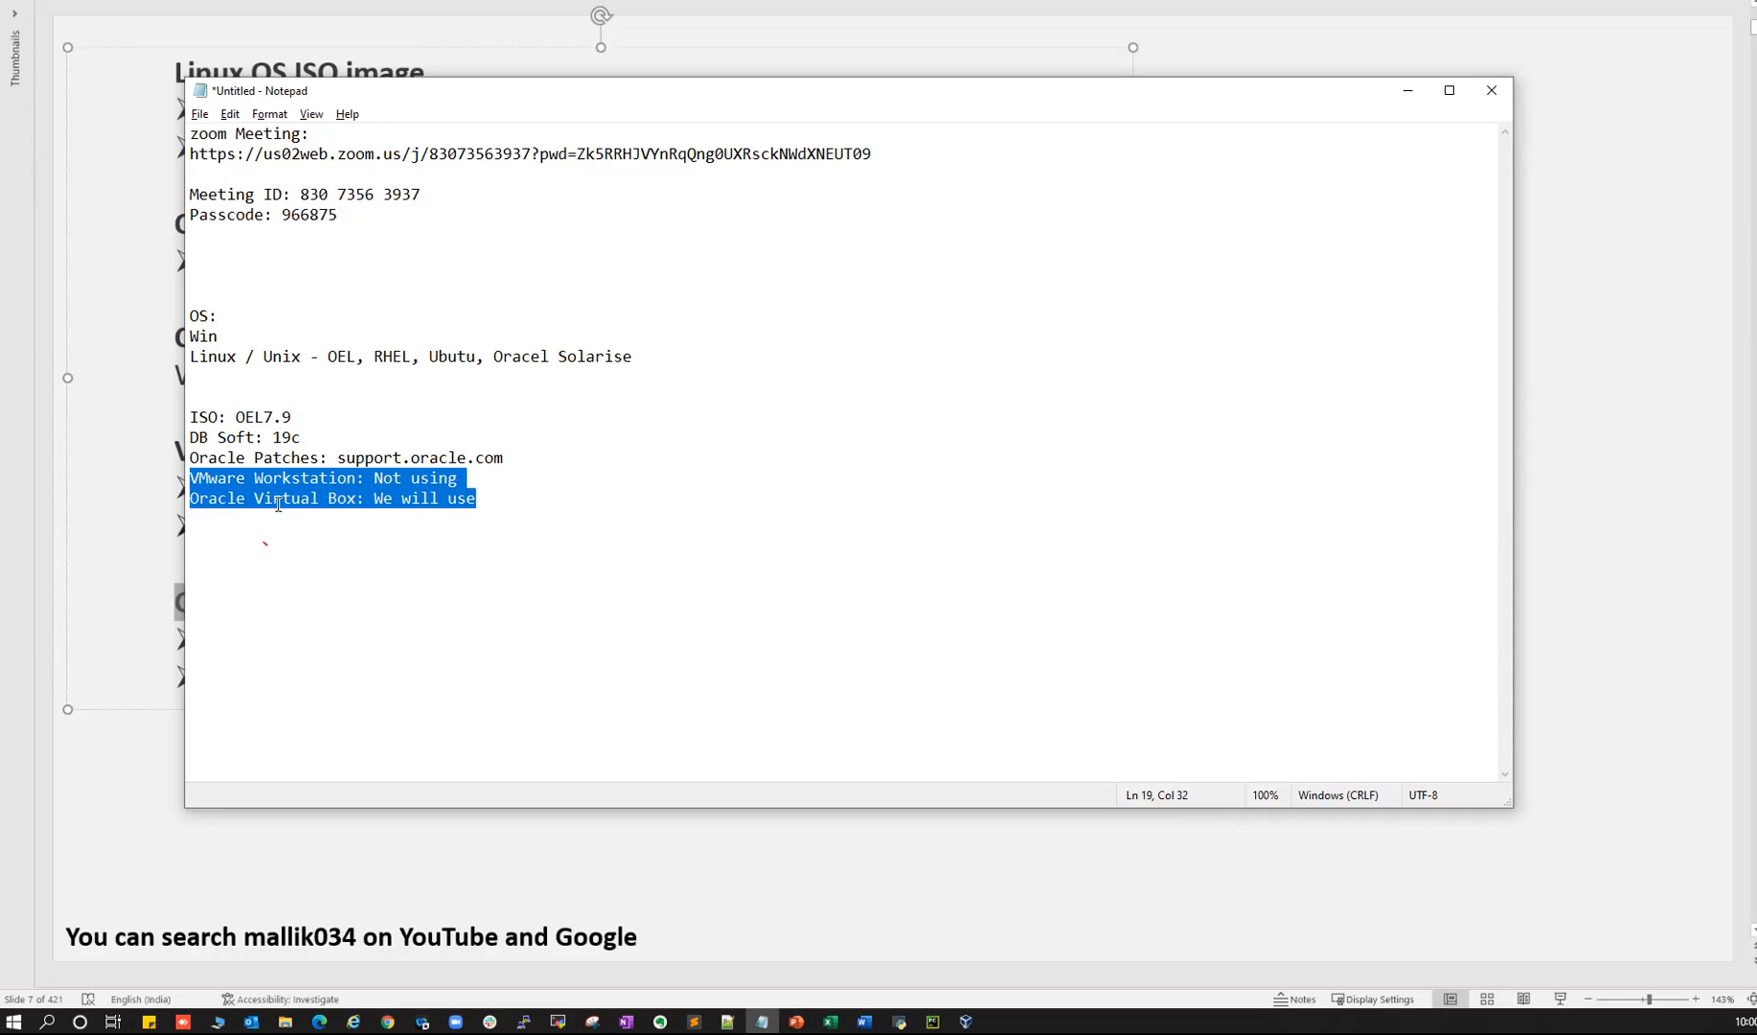
drag(194, 414, 296, 416)
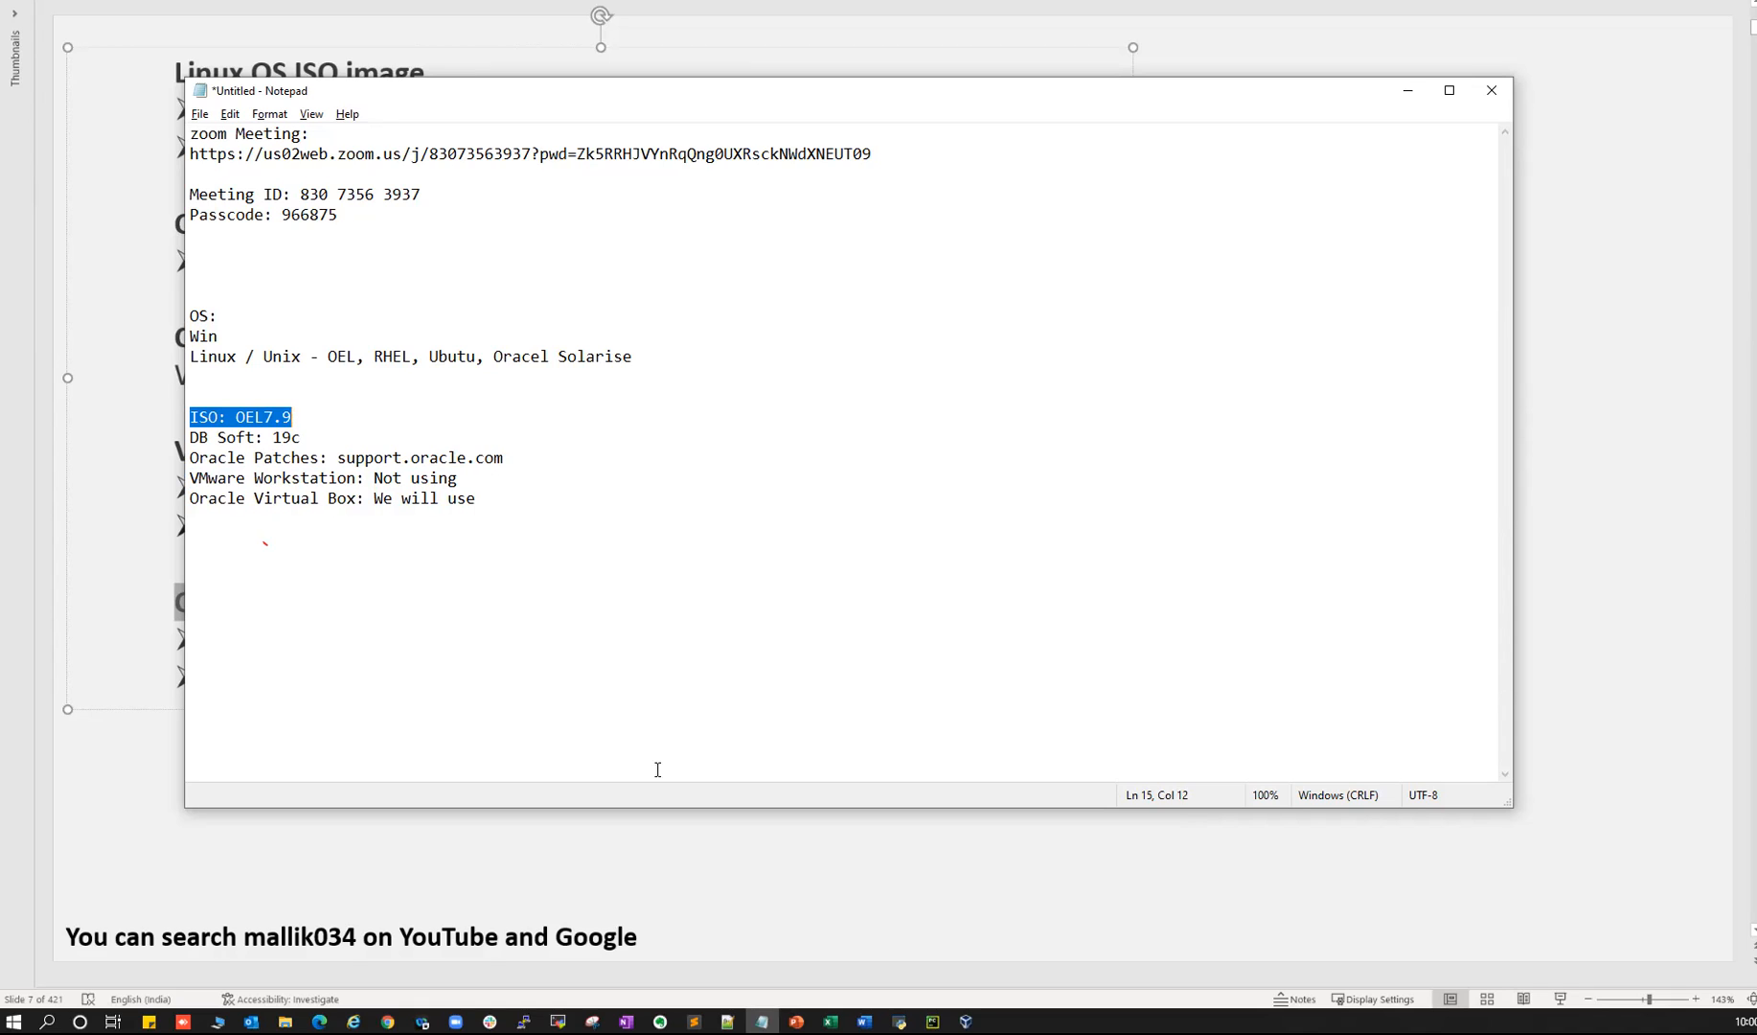
drag(193, 500, 356, 499)
click(538, 871)
- Resize the Word course document window to fill more of the screen
scroll(616, 722, down, 1)
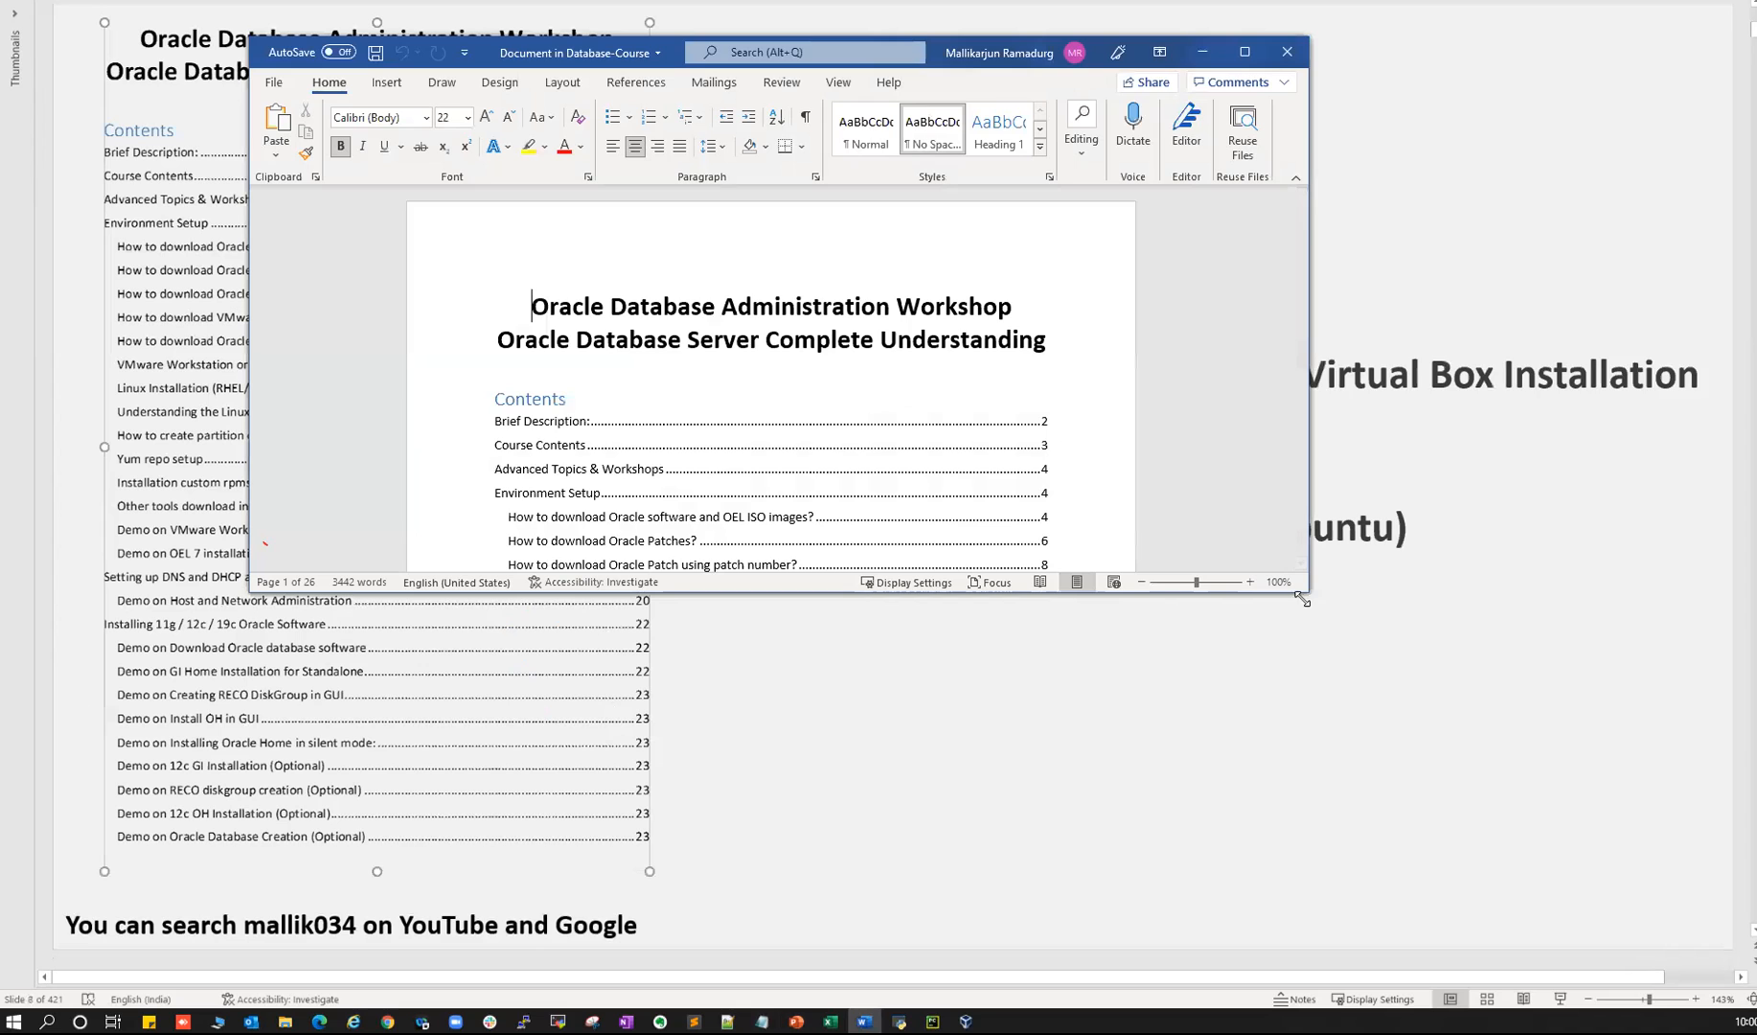
drag(1303, 602, 1548, 884)
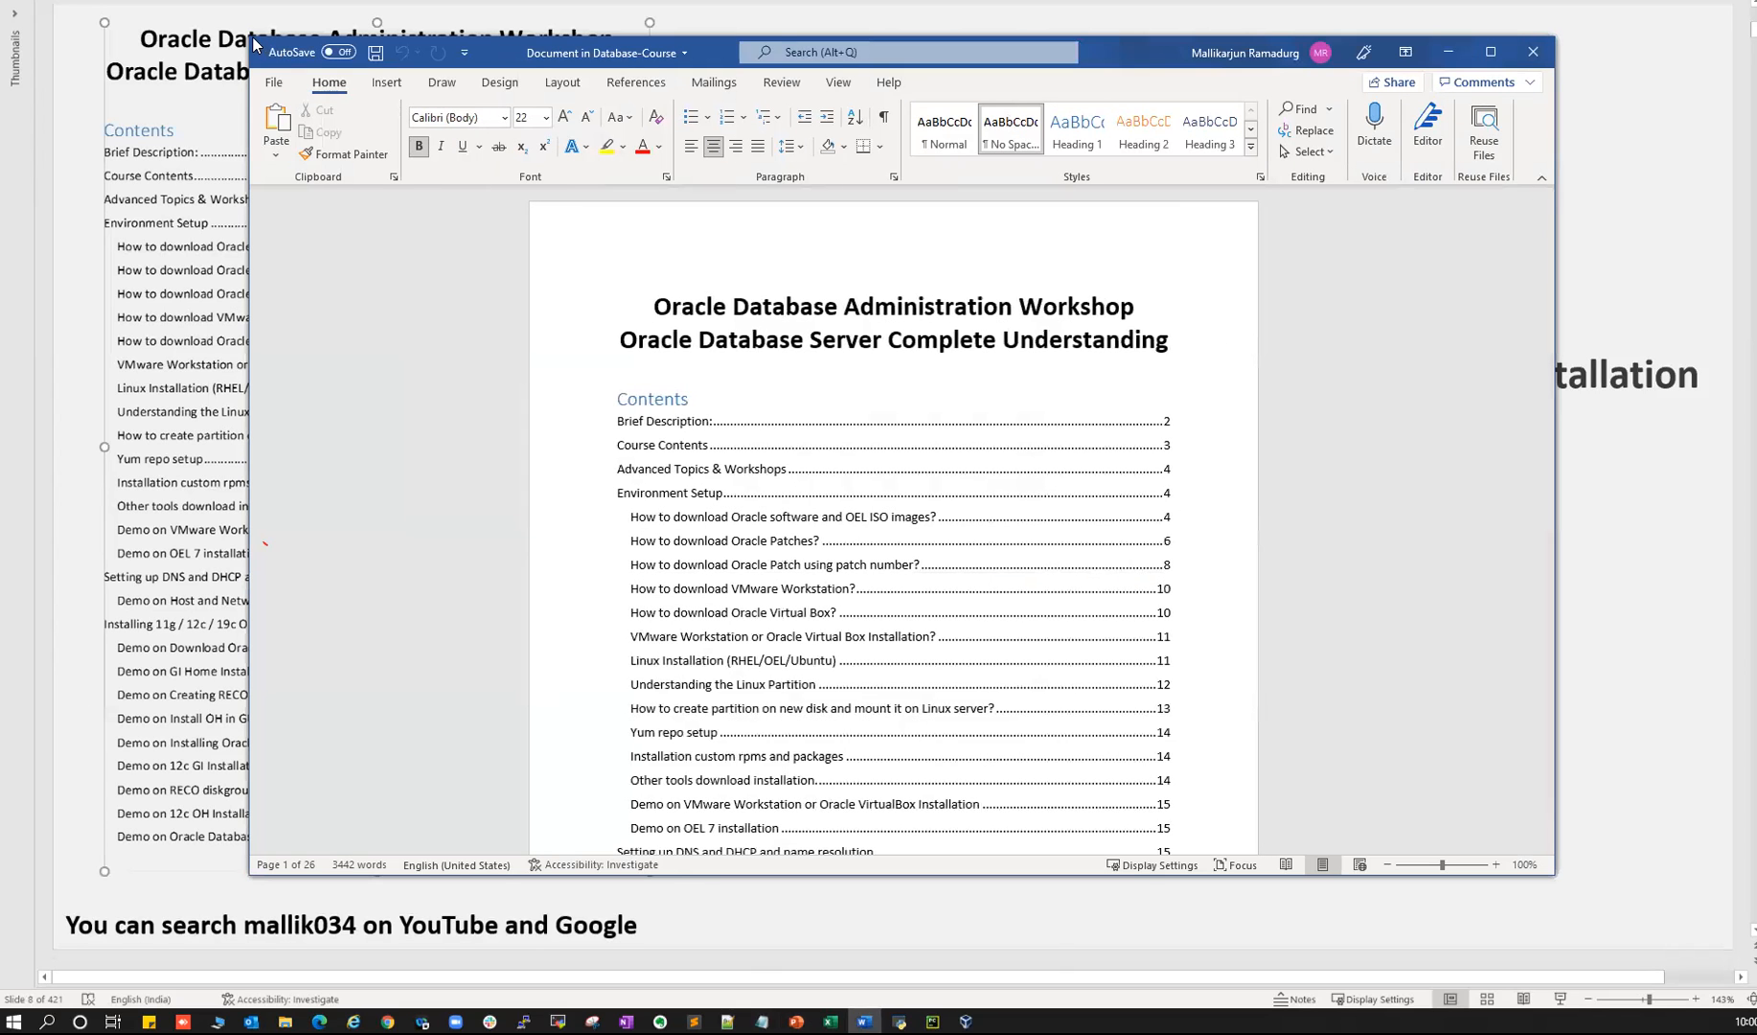
drag(246, 44, 44, 31)
scroll(686, 399, up, 4)
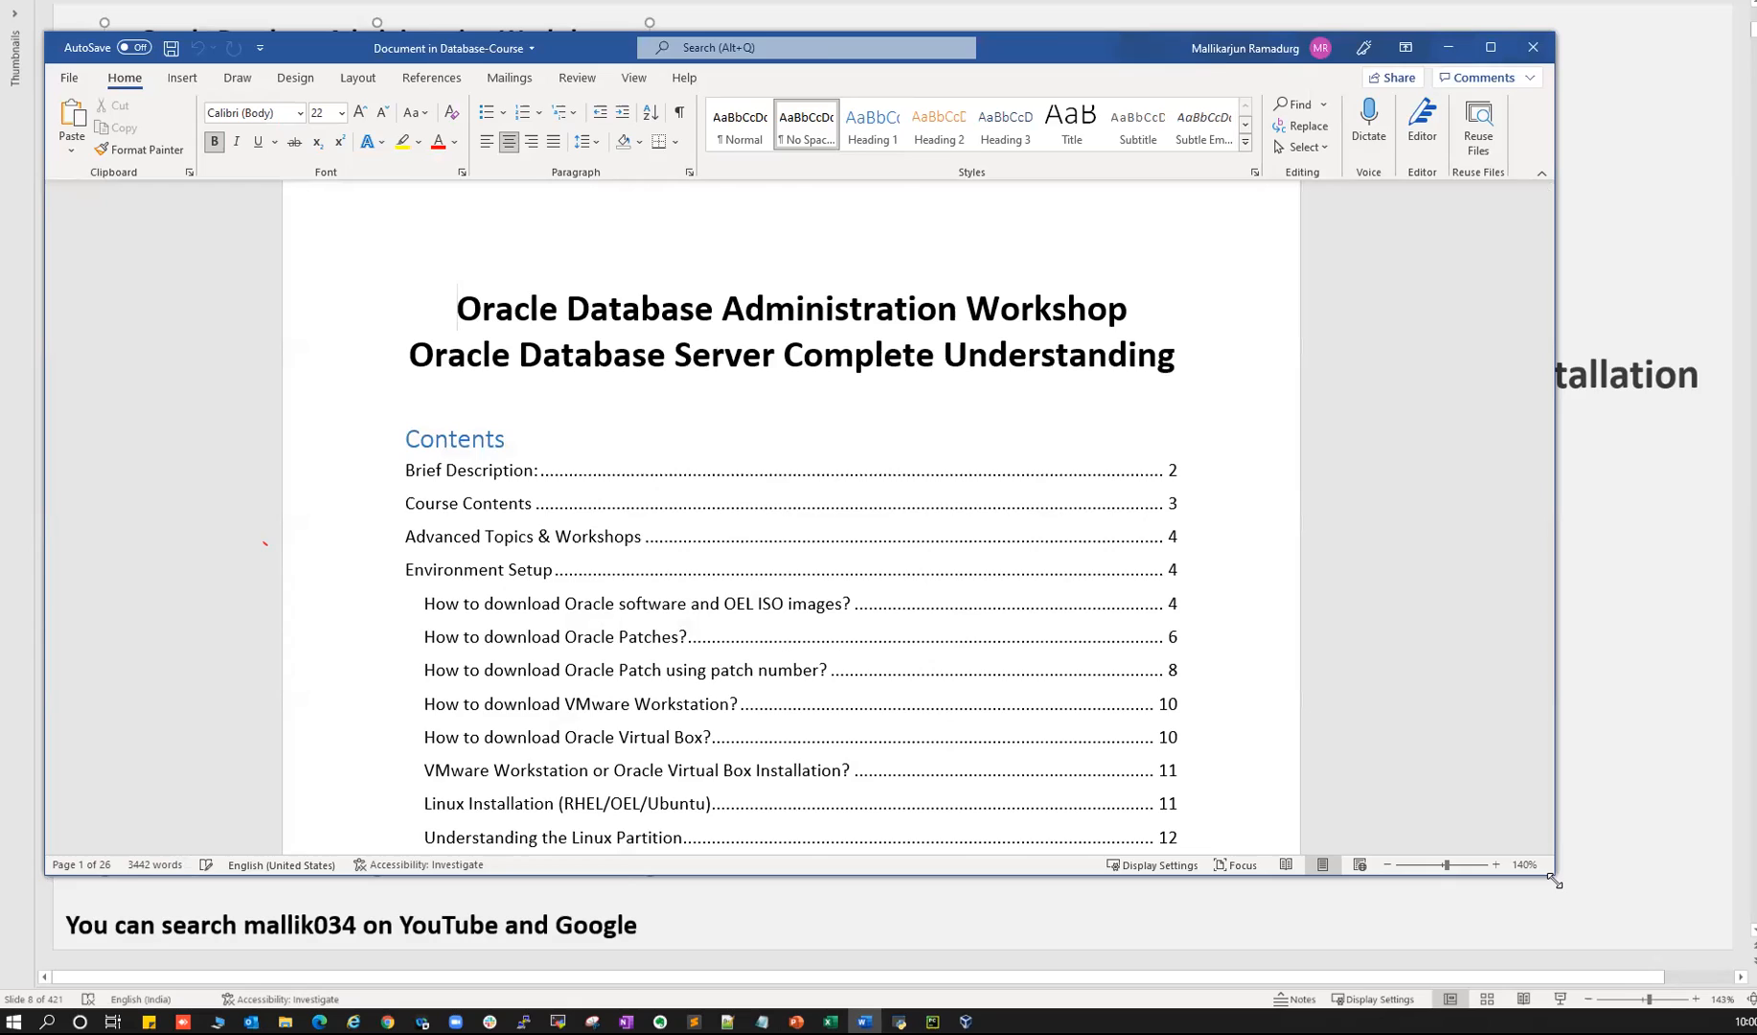
drag(1552, 872, 1716, 970)
- Scroll down to the Environment Setup section covering software downloads, VirtualBox and Linux installation
scroll(933, 710, down, 20)
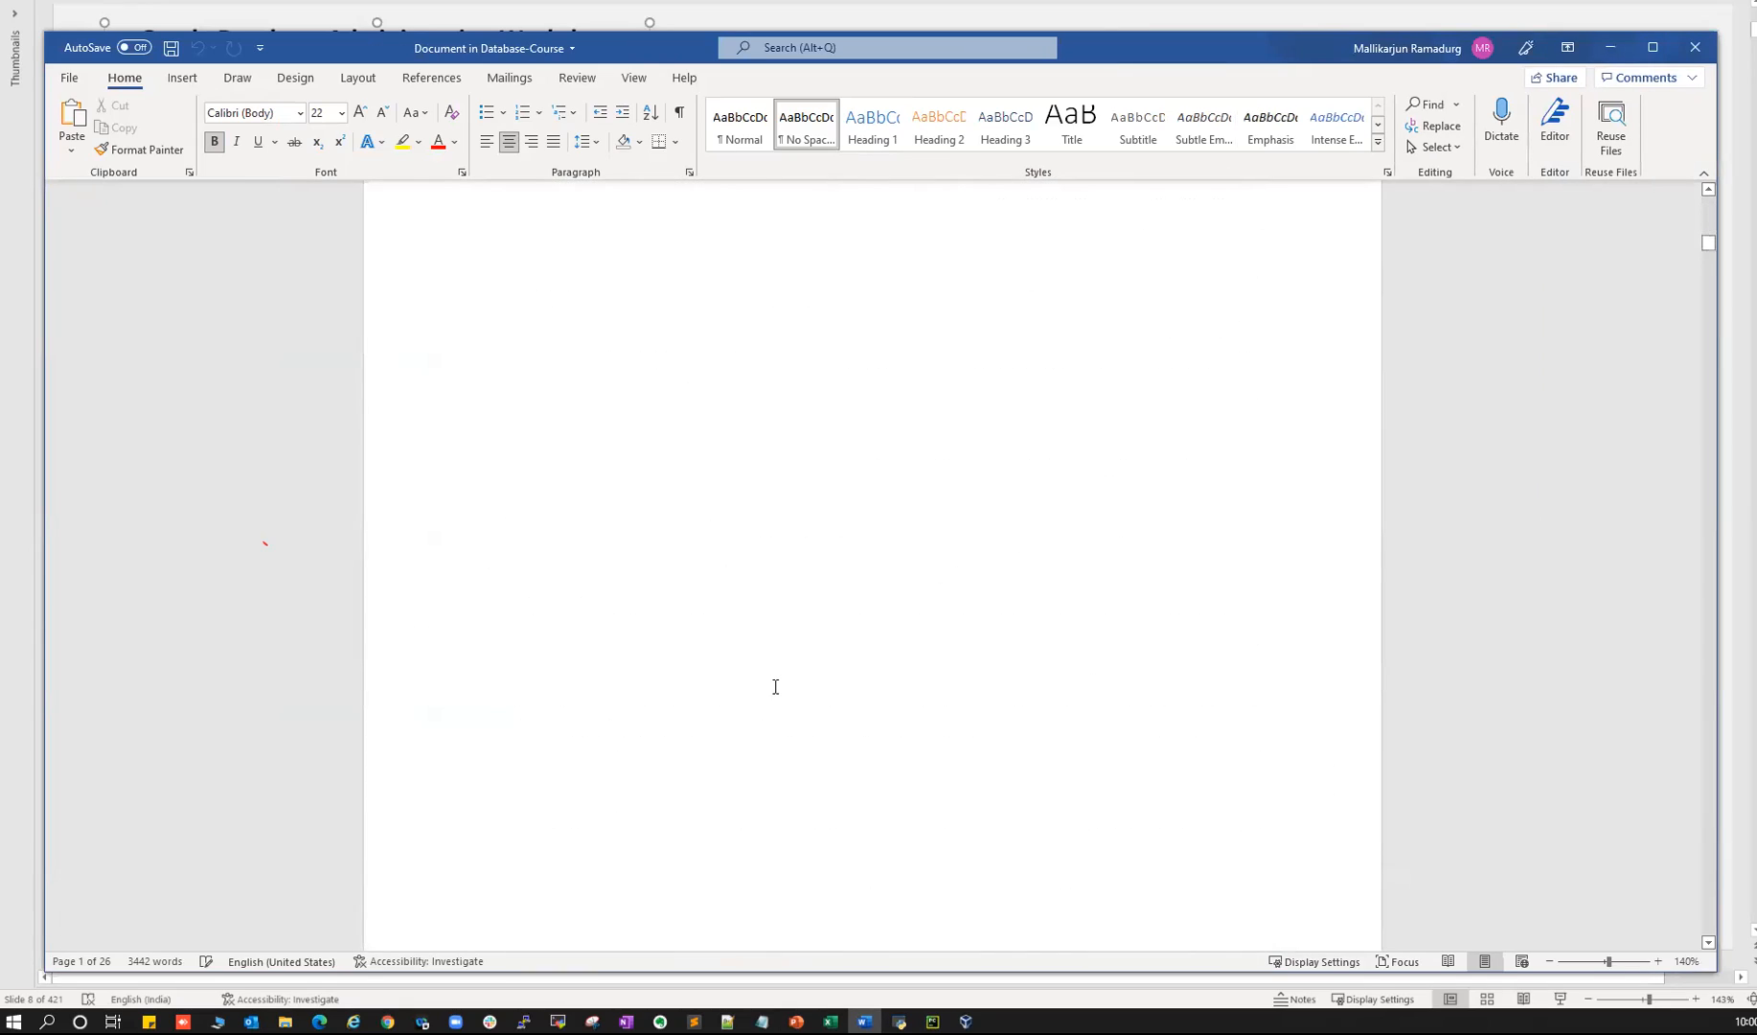
scroll(775, 688, down, 6)
drag(489, 252, 596, 620)
scroll(596, 620, down, 12)
scroll(602, 631, down, 5)
scroll(603, 618, up, 2)
scroll(607, 603, down, 7)
scroll(613, 556, down, 1)
scroll(616, 510, up, 2)
scroll(655, 553, down, 5)
scroll(669, 574, down, 5)
scroll(614, 460, up, 3)
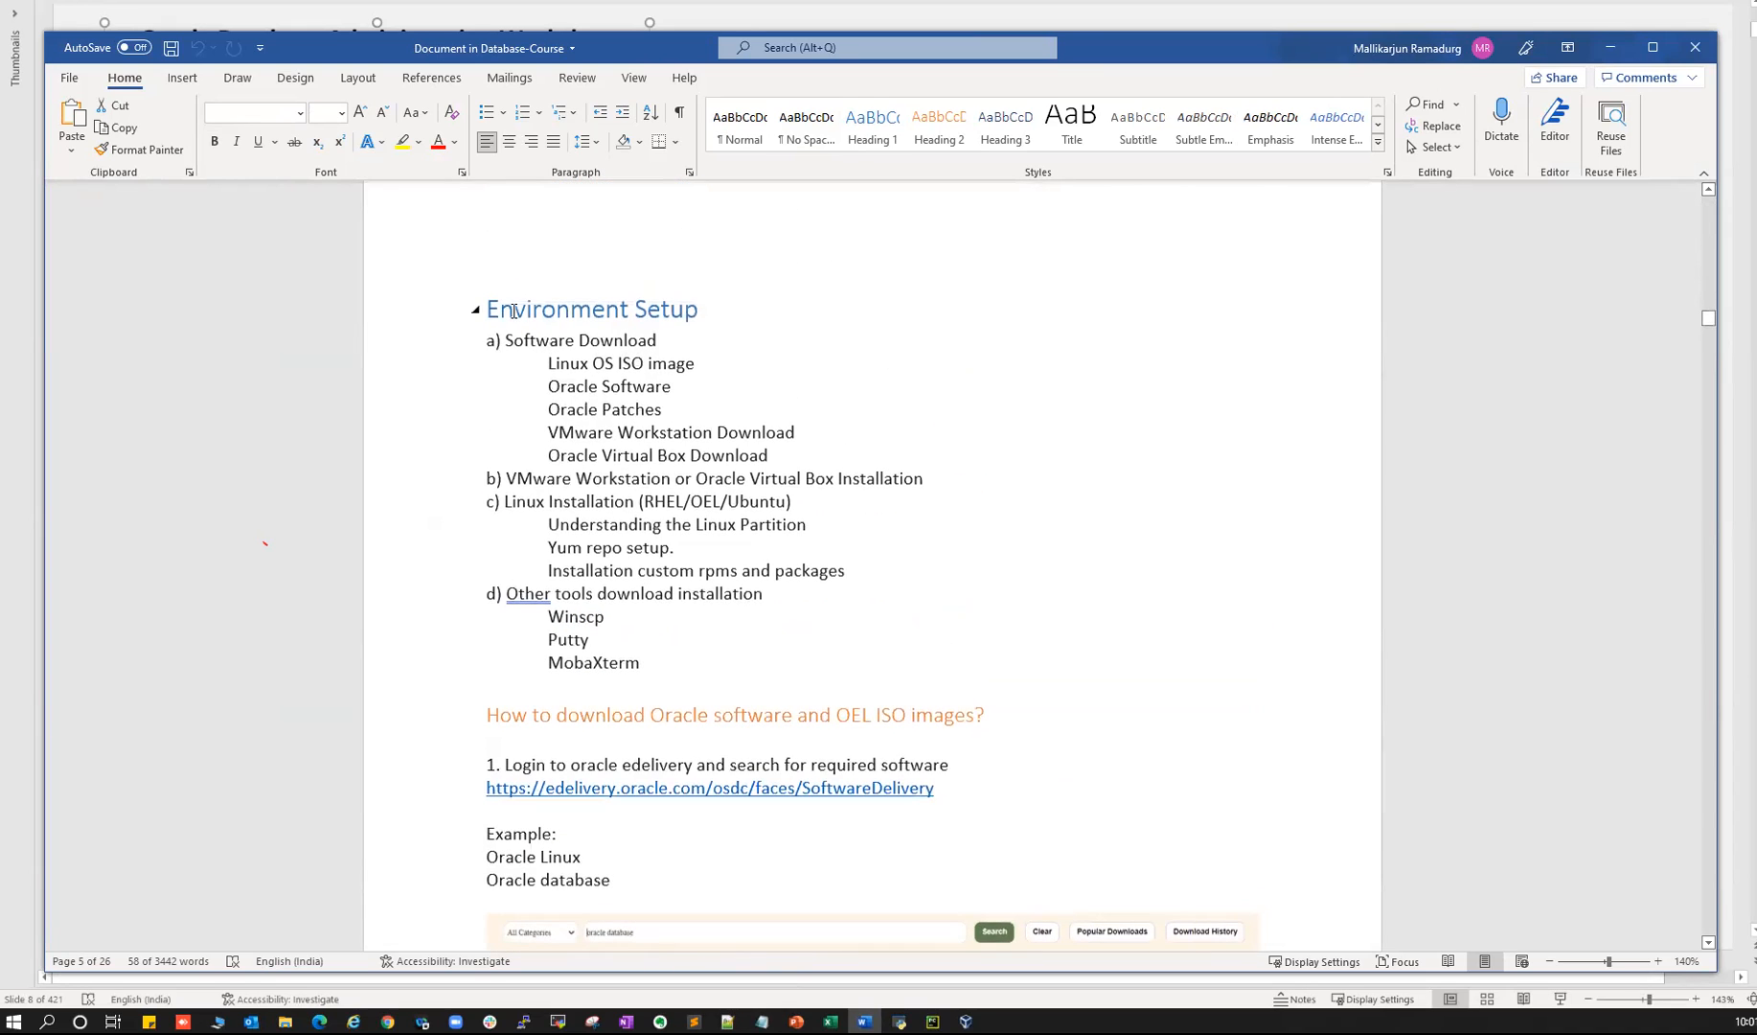
- Highlight the Software Download outline, edelivery link, and Oracle Linux and database example lines
drag(541, 343, 652, 666)
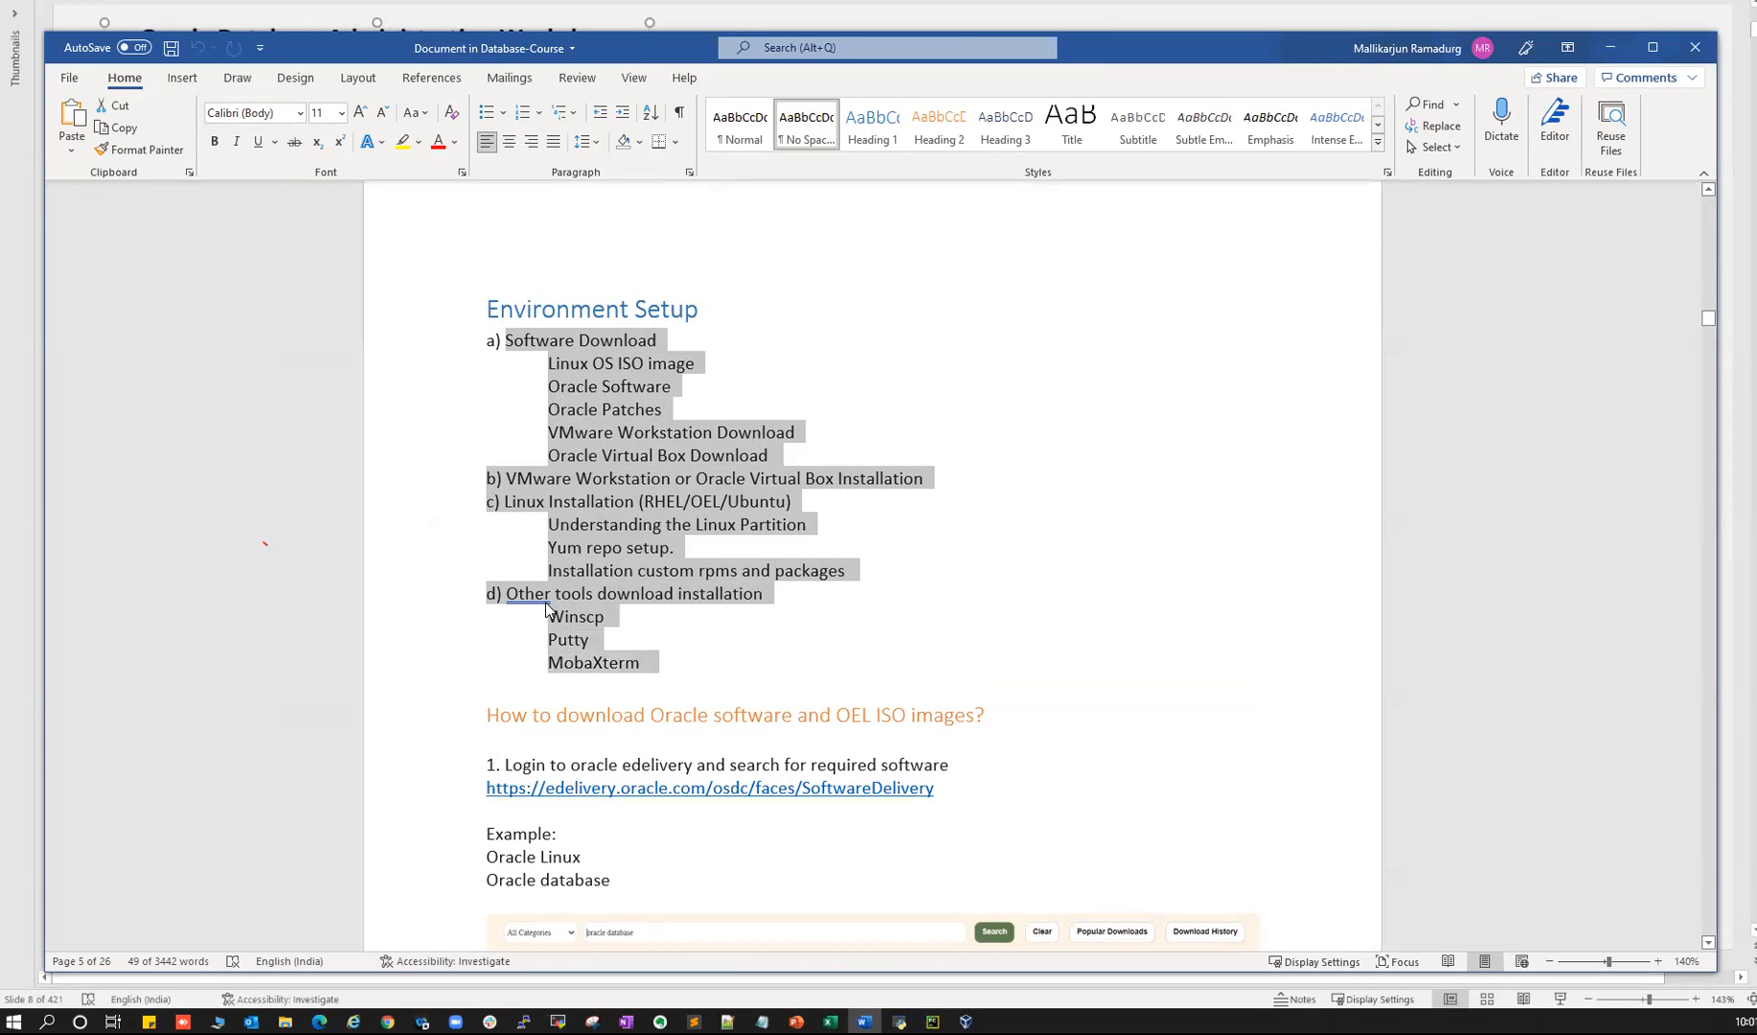
scroll(607, 619, down, 6)
scroll(768, 513, up, 2)
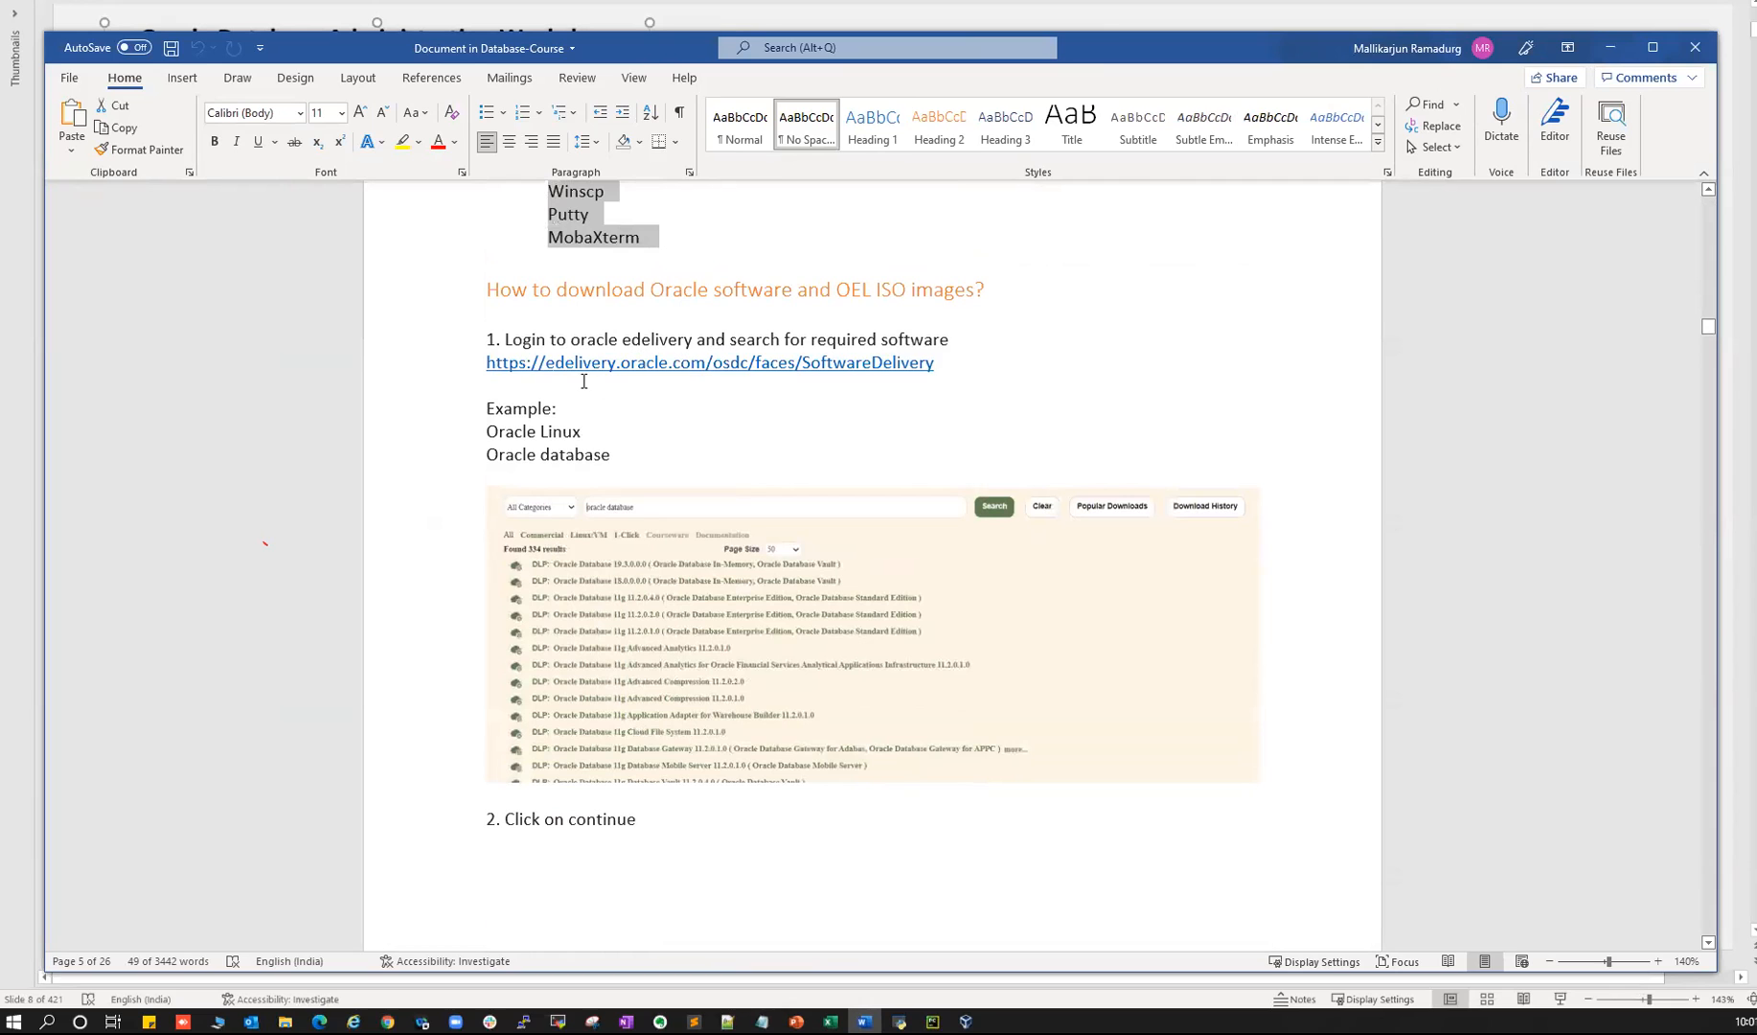
drag(554, 363, 725, 363)
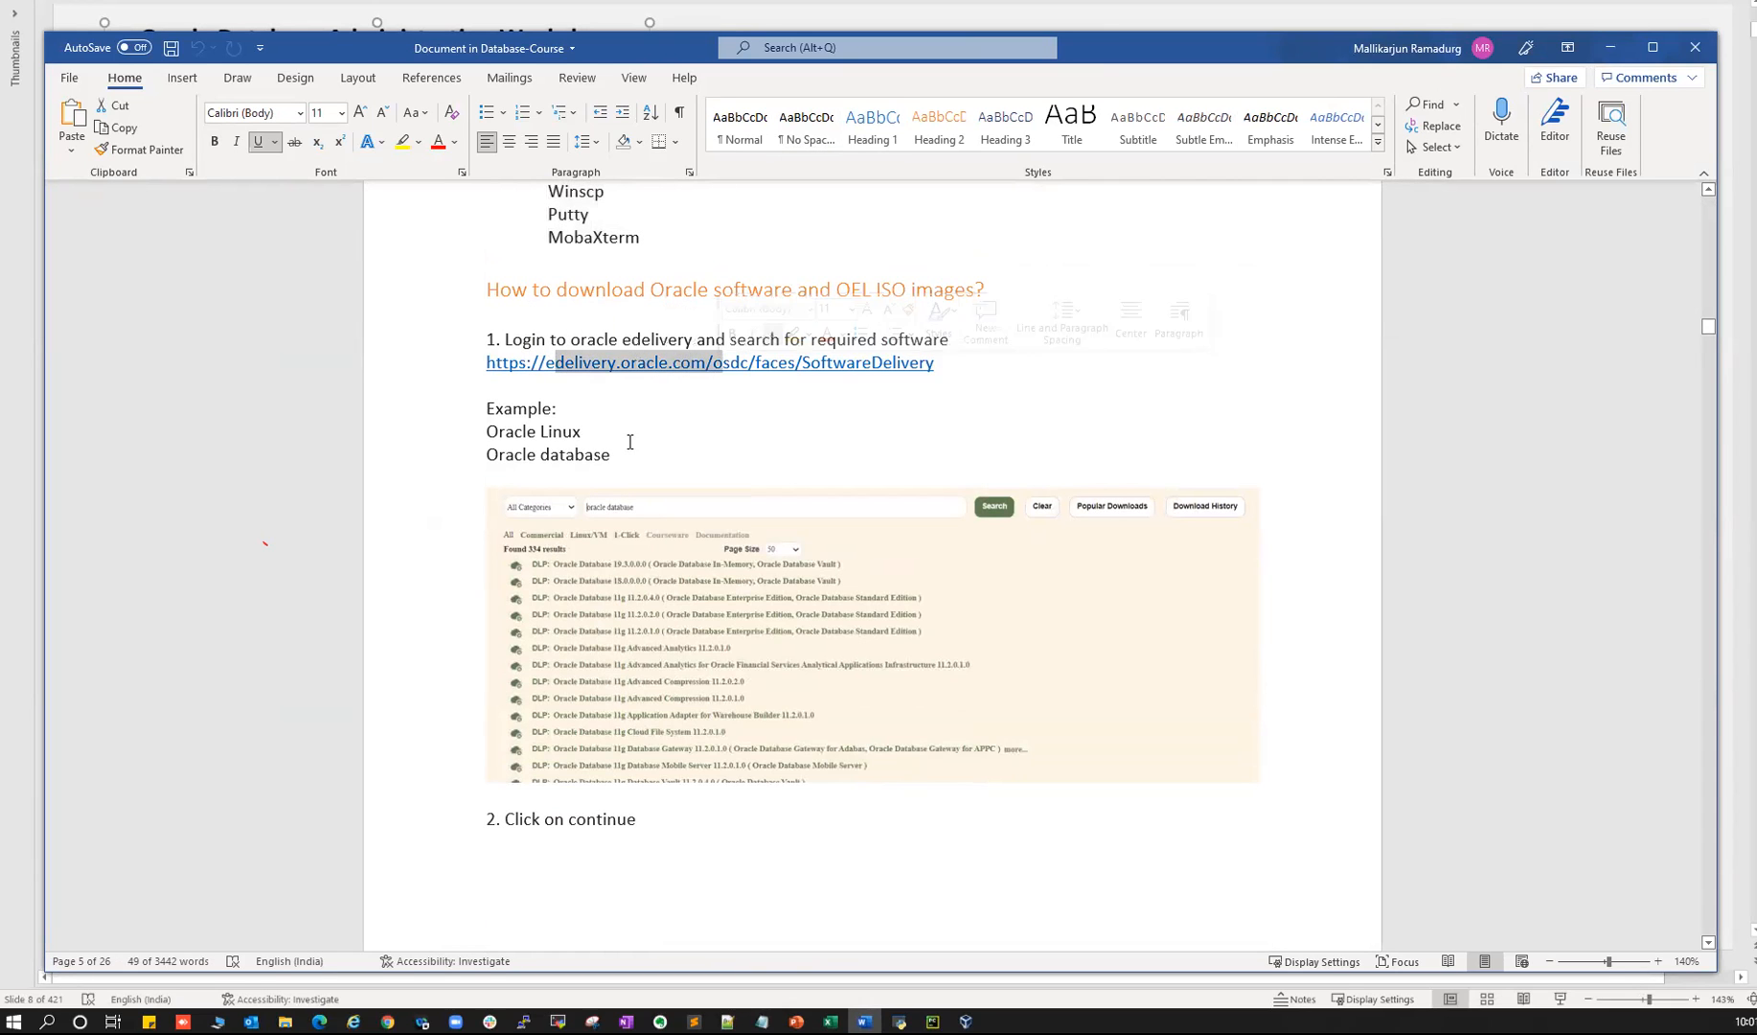
drag(488, 433, 577, 428)
click(612, 513)
scroll(616, 536, up, 3)
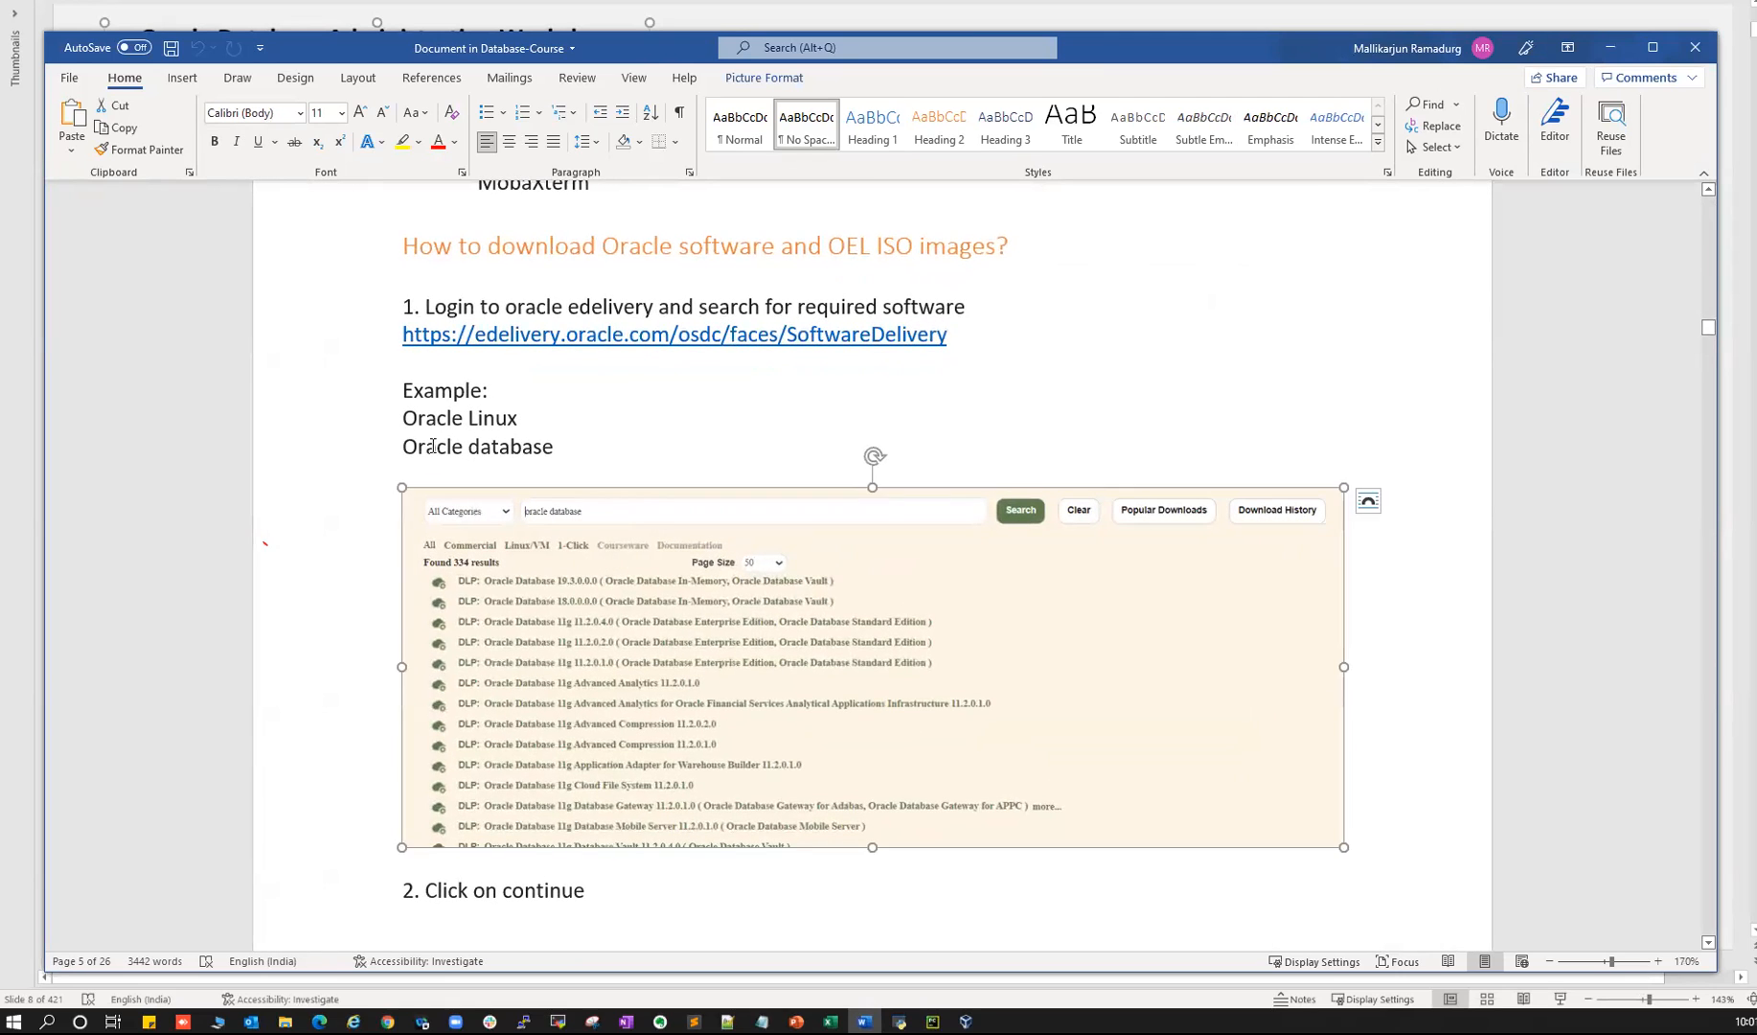
drag(436, 446, 564, 449)
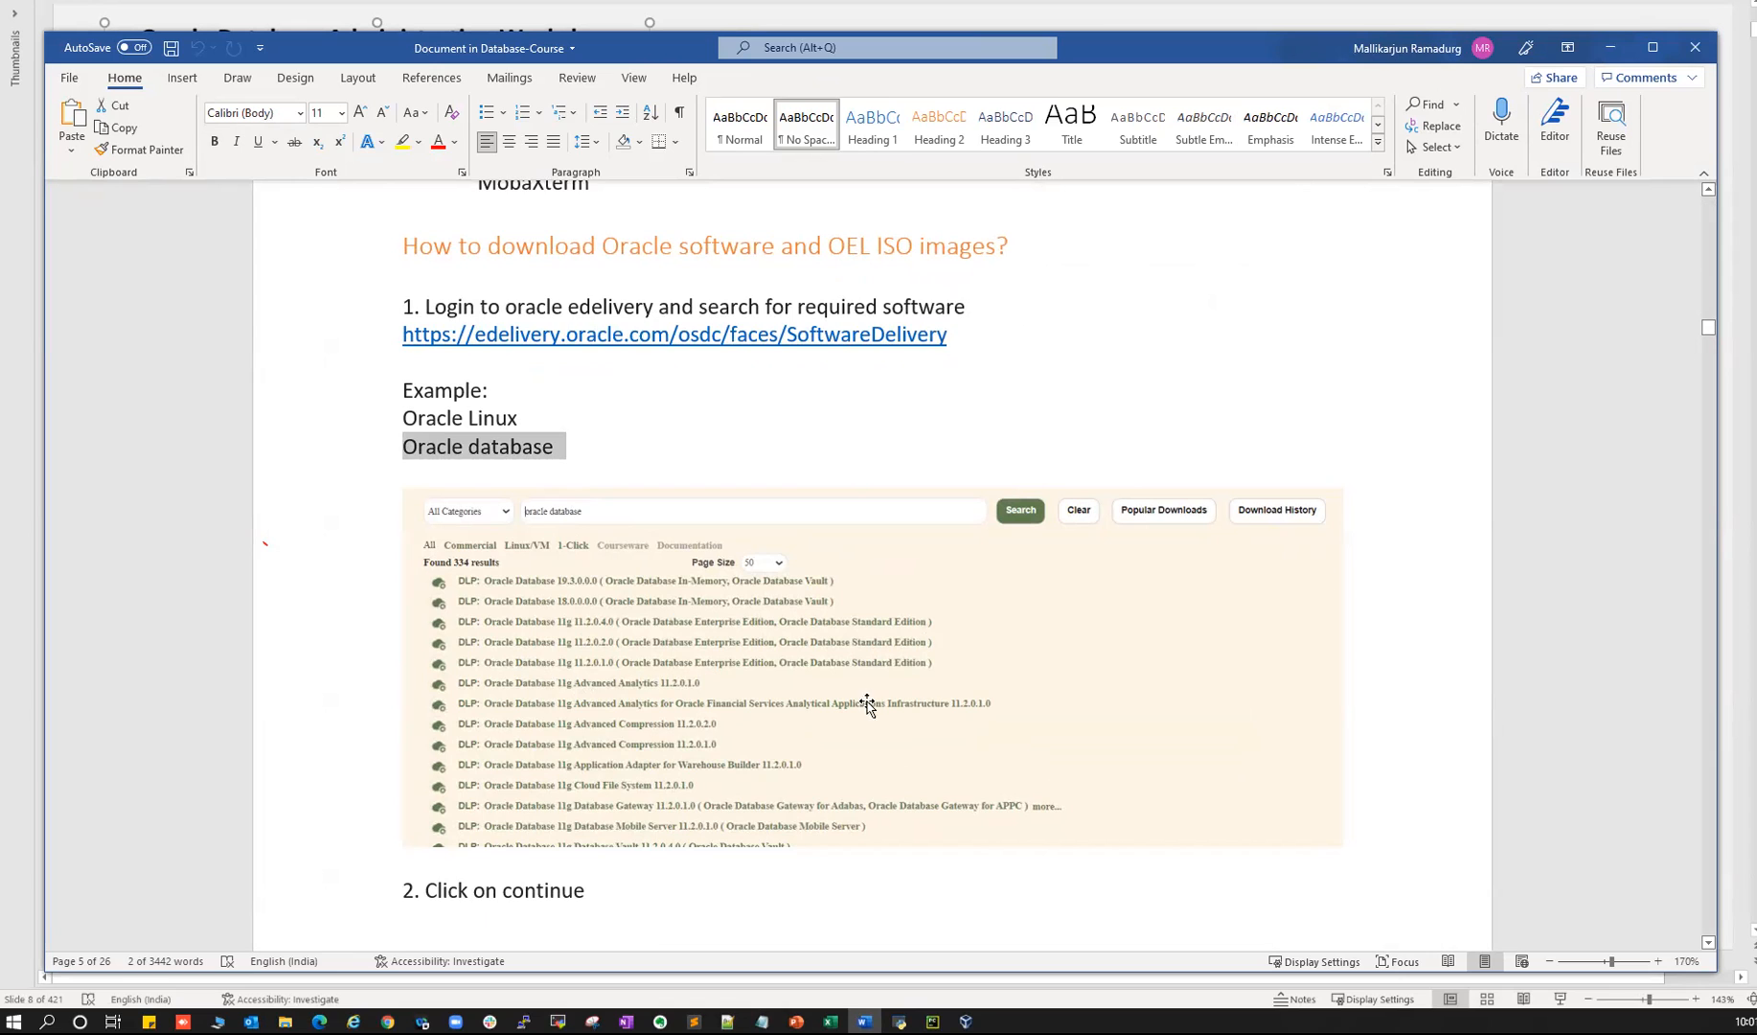
- Scroll to 'How to download Oracle Patches?' and select the support.oracle.com link
scroll(580, 733, down, 7)
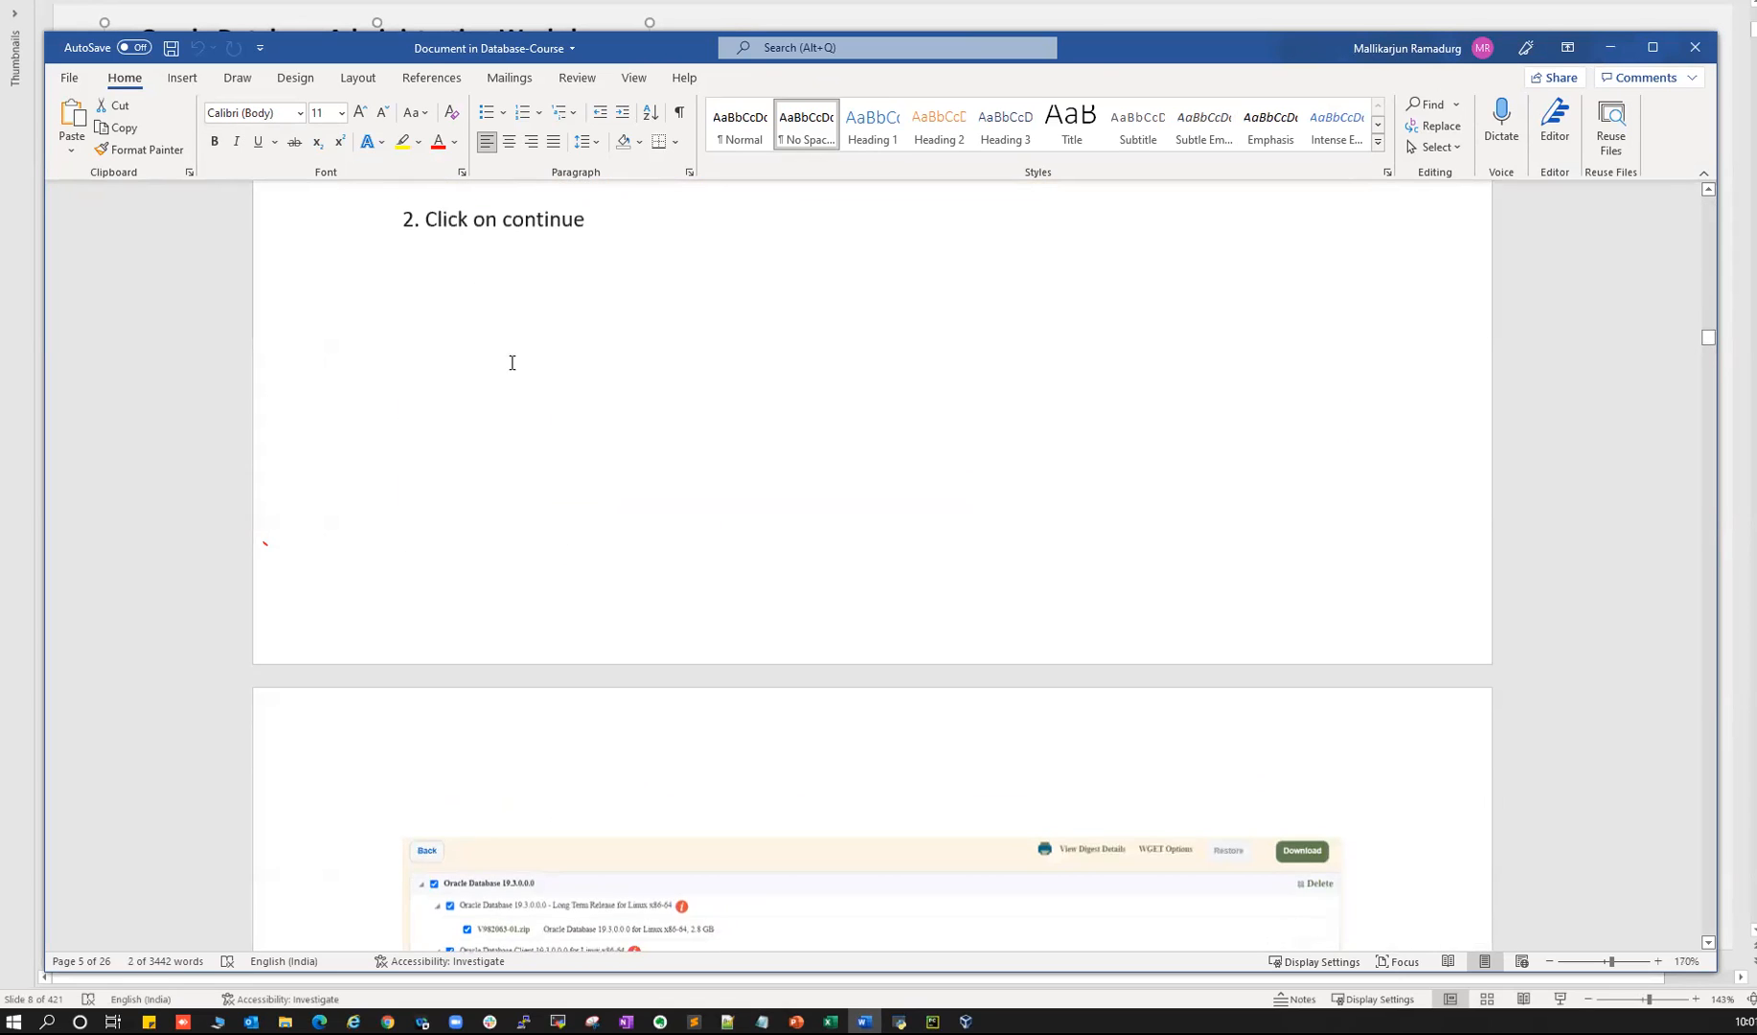
scroll(613, 610, down, 3)
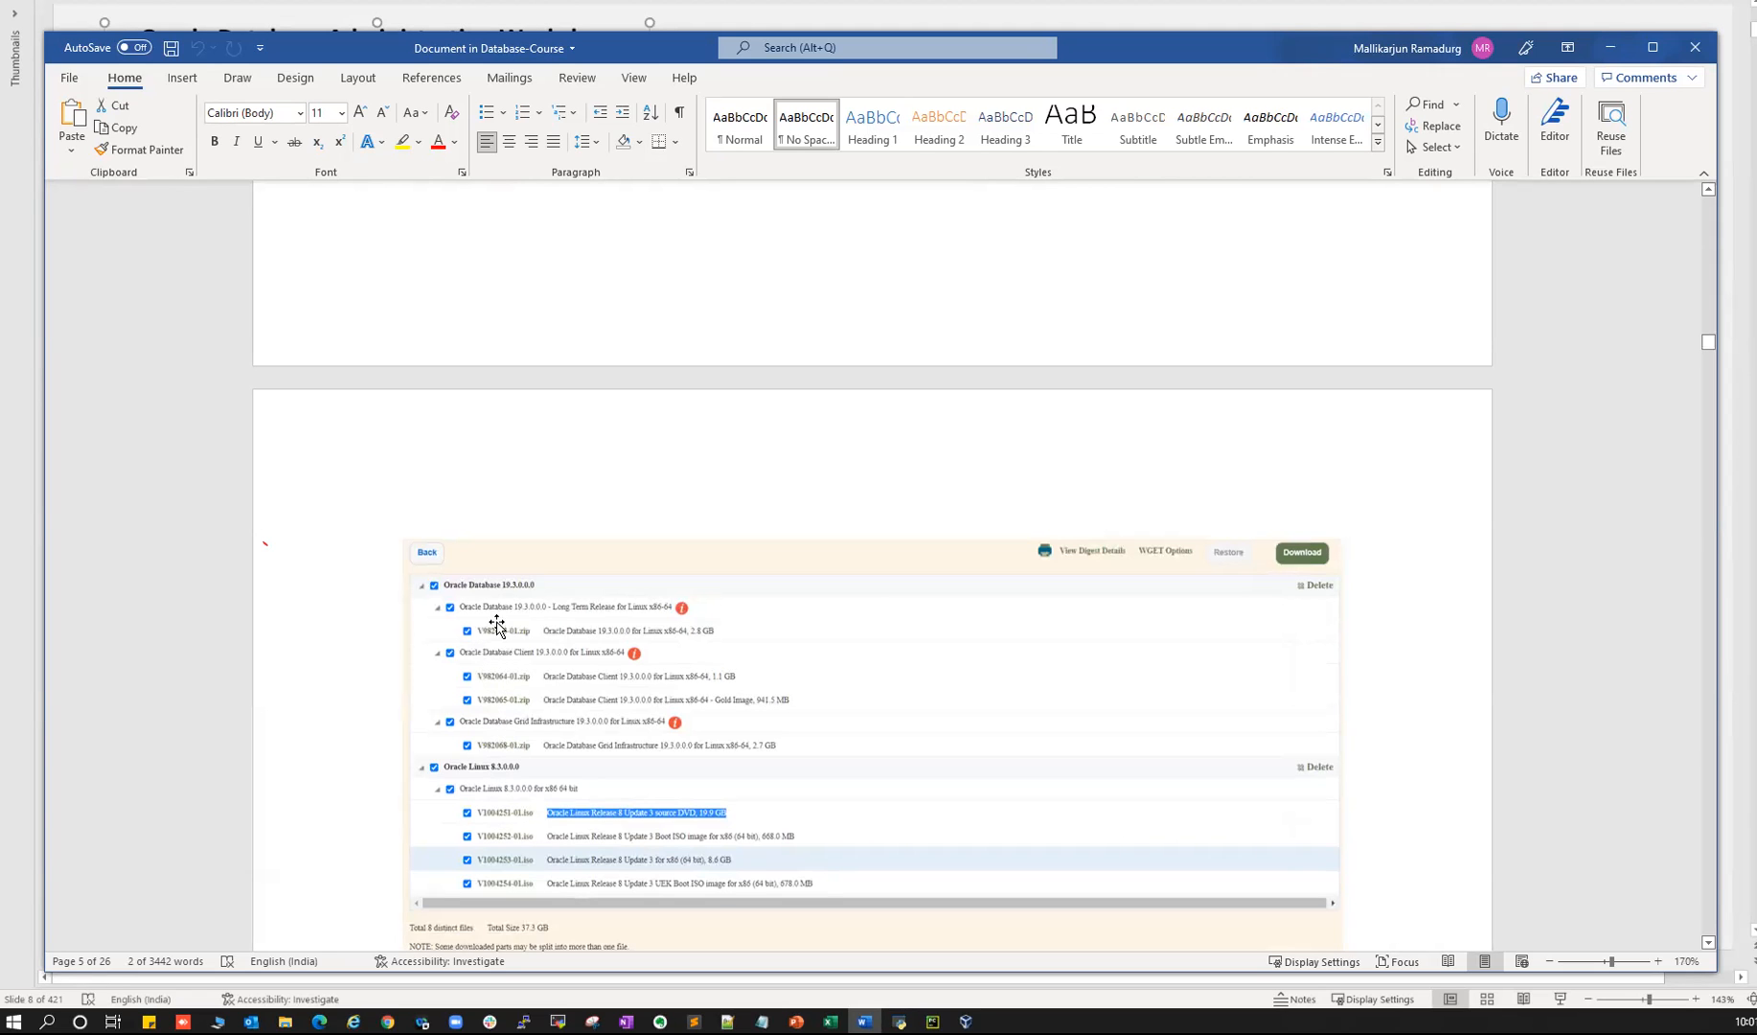
scroll(602, 766, down, 6)
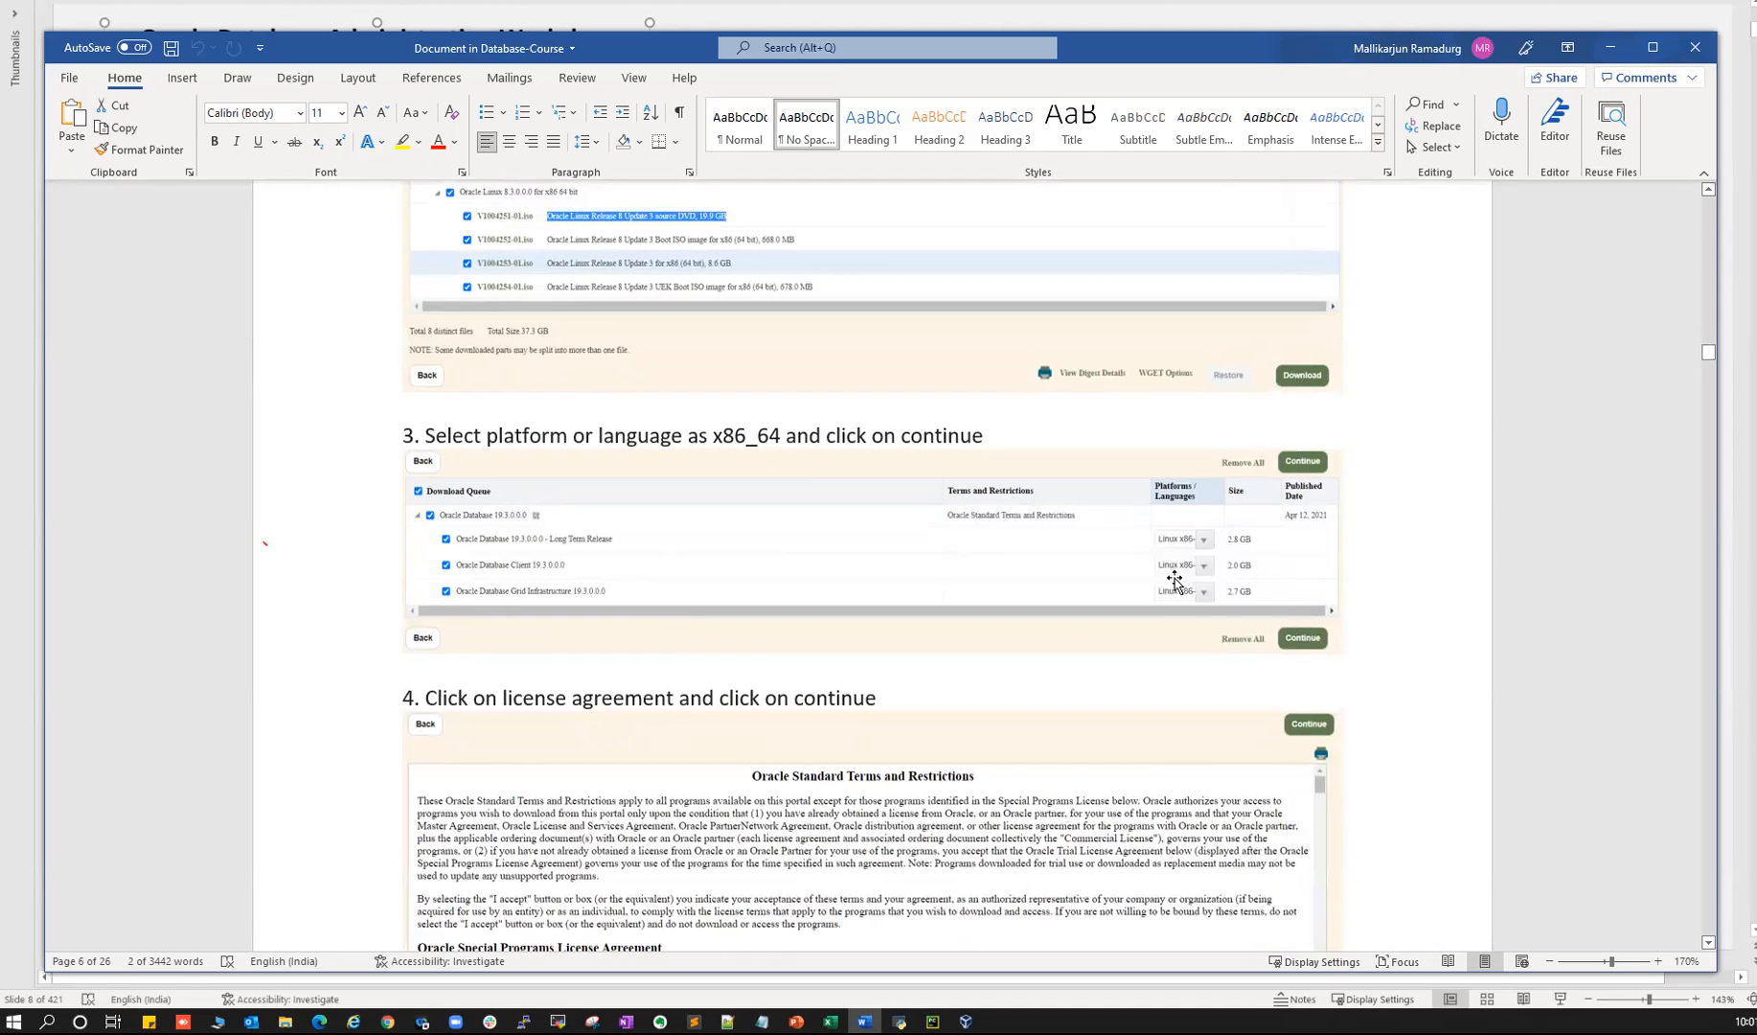
scroll(872, 800, down, 3)
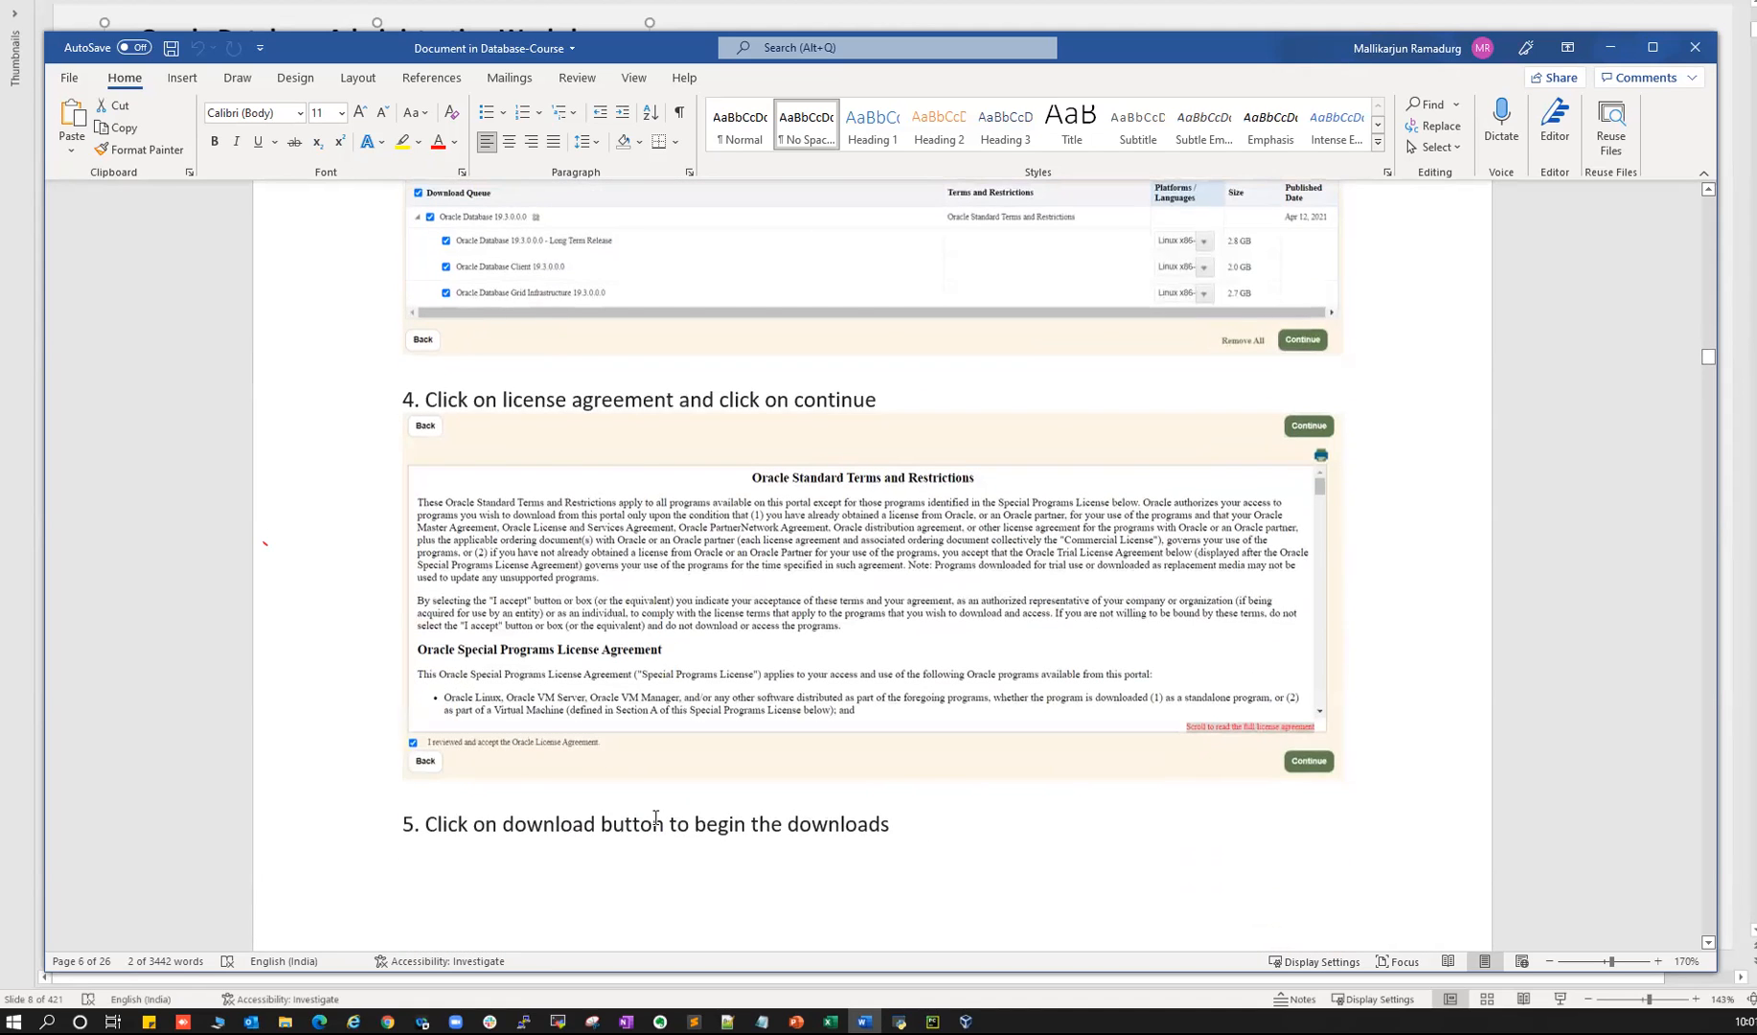
scroll(655, 817, down, 10)
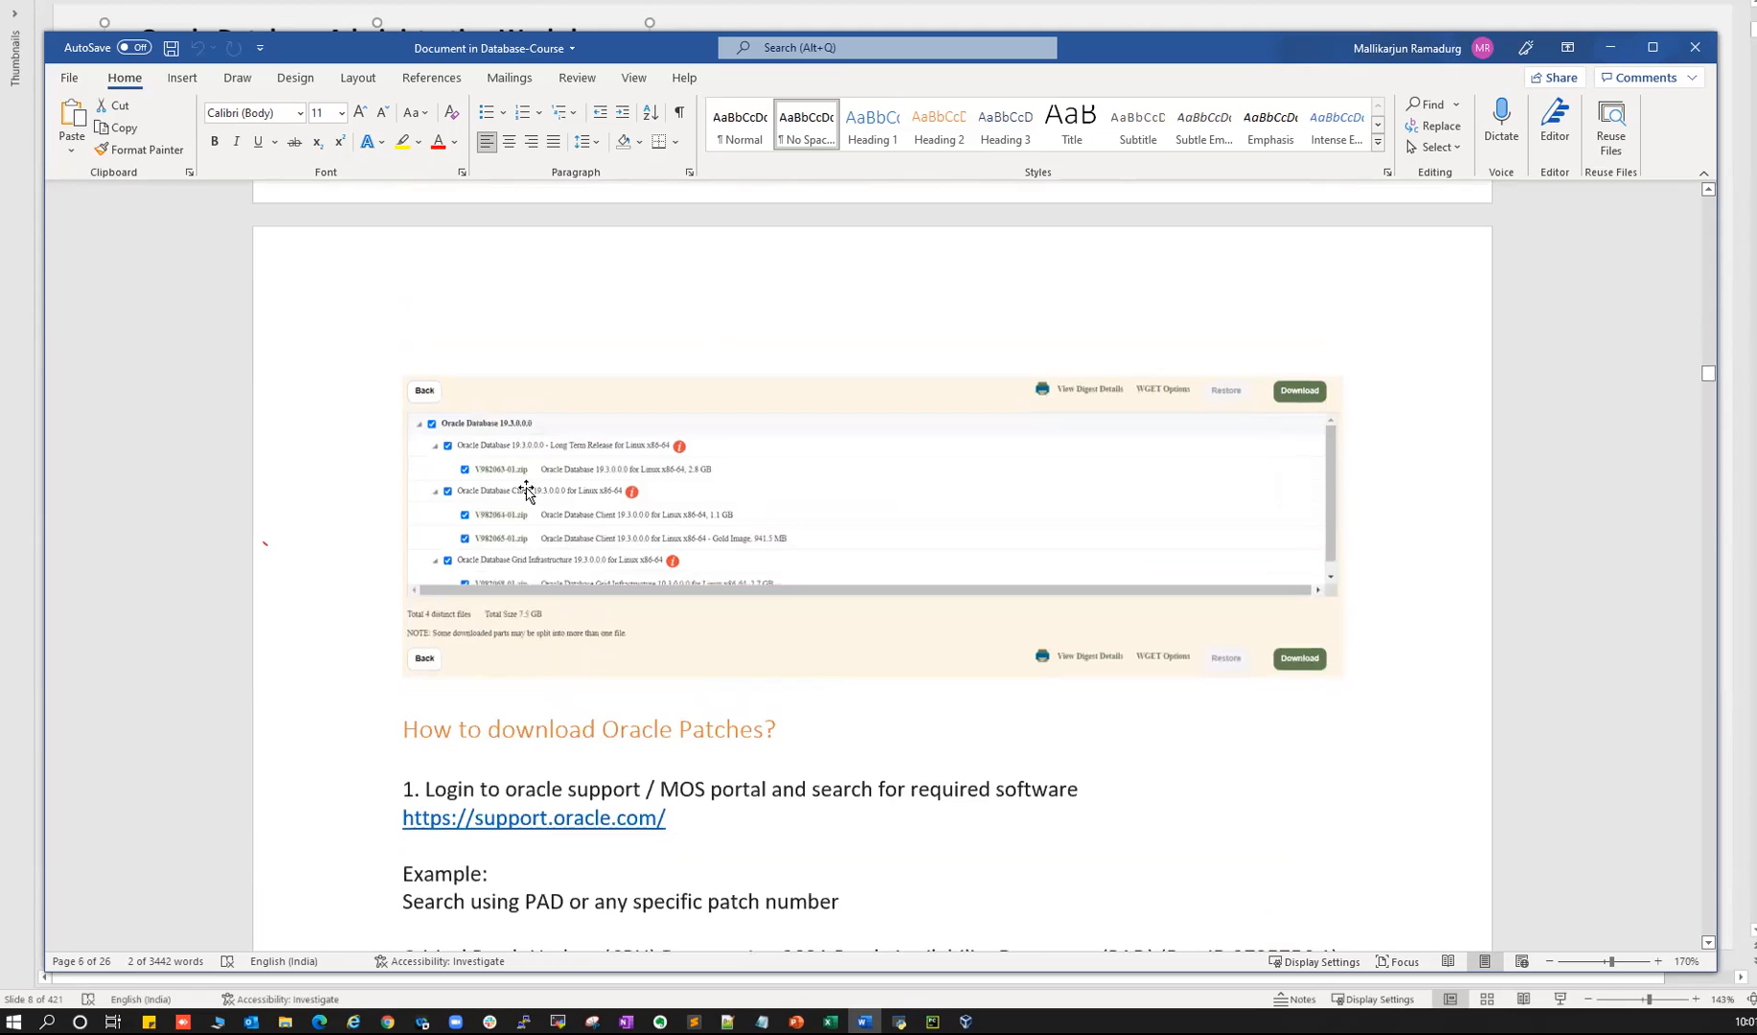
scroll(603, 710, down, 2)
drag(403, 580, 764, 579)
scroll(414, 450, down, 2)
drag(414, 450, 580, 459)
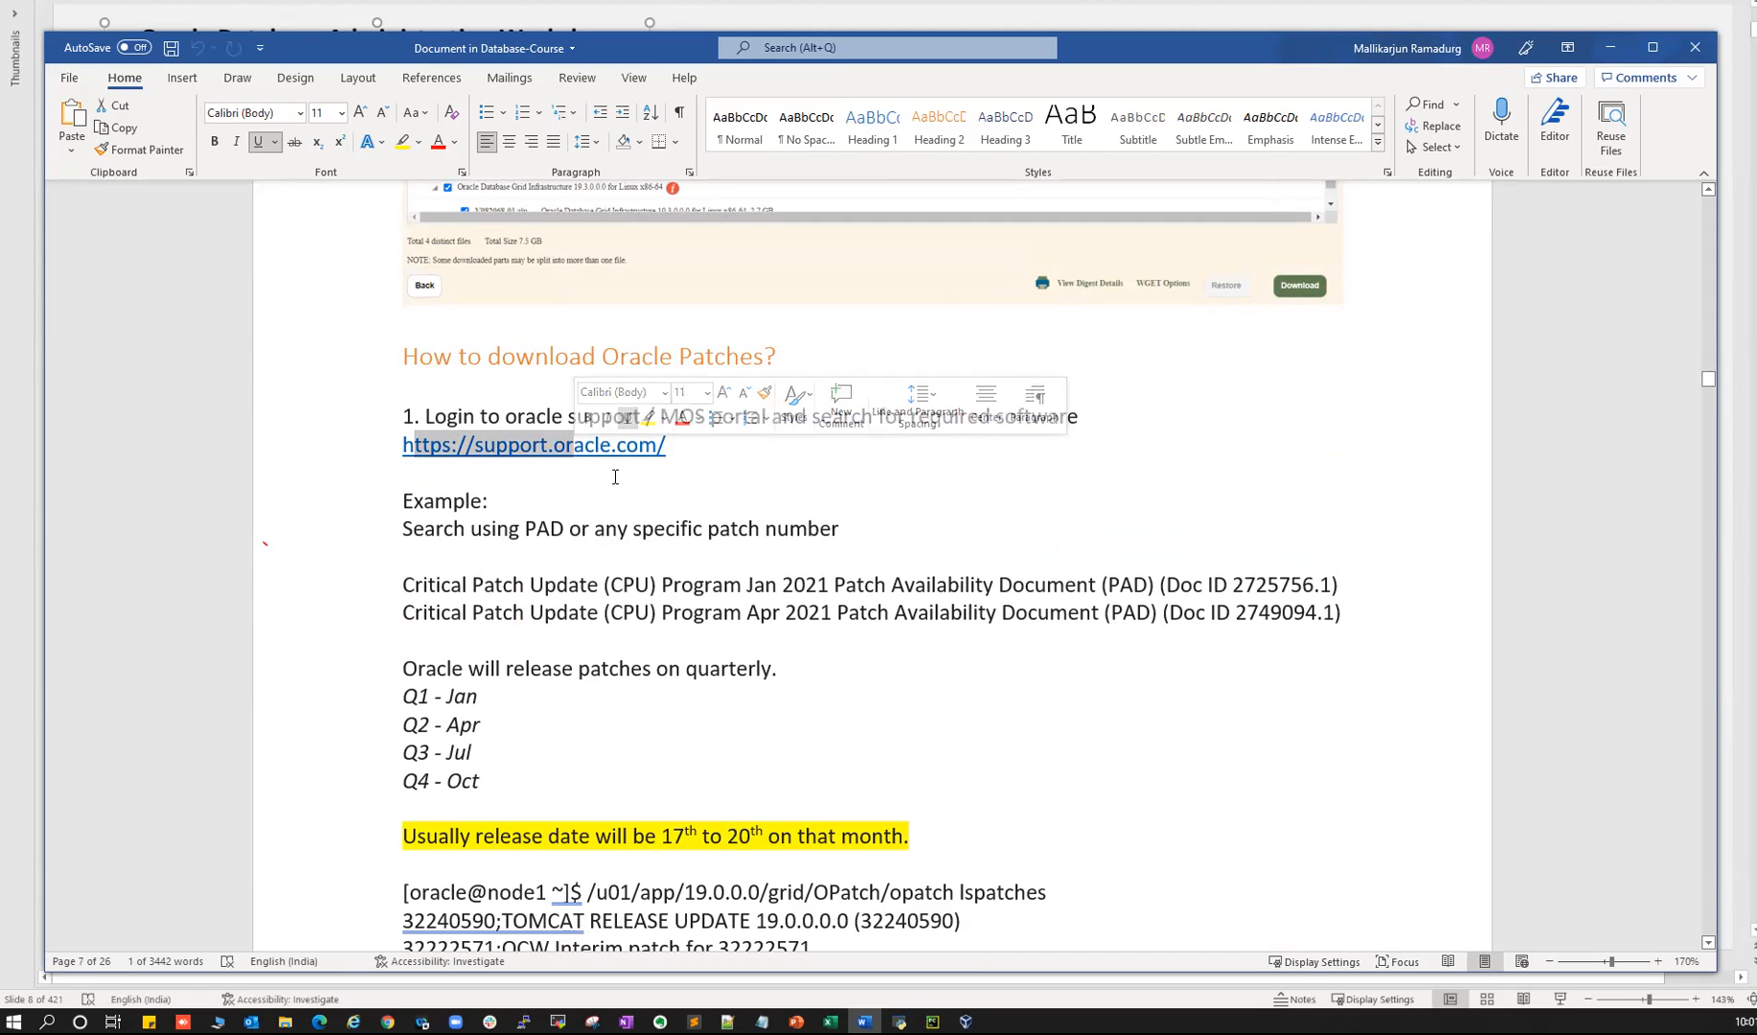
drag(496, 445, 626, 446)
- Bring Chrome forward on the My Oracle Support Patches and Updates page
click(388, 1021)
click(585, 963)
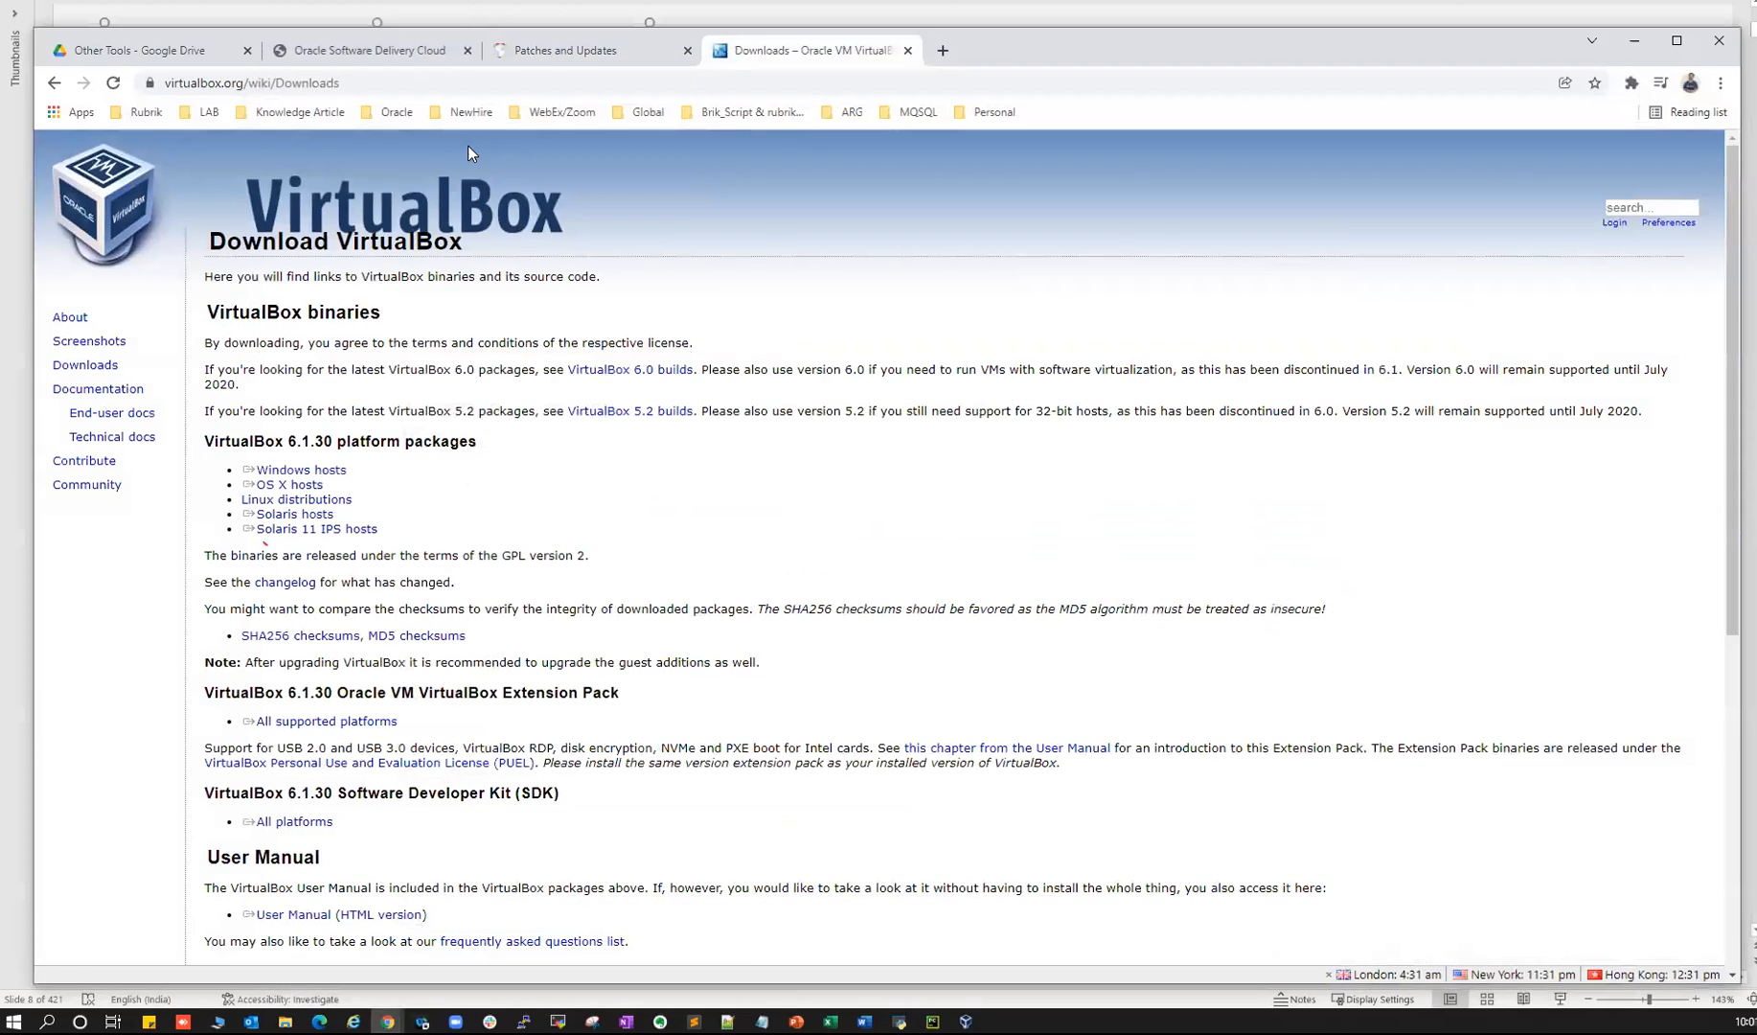
click(549, 55)
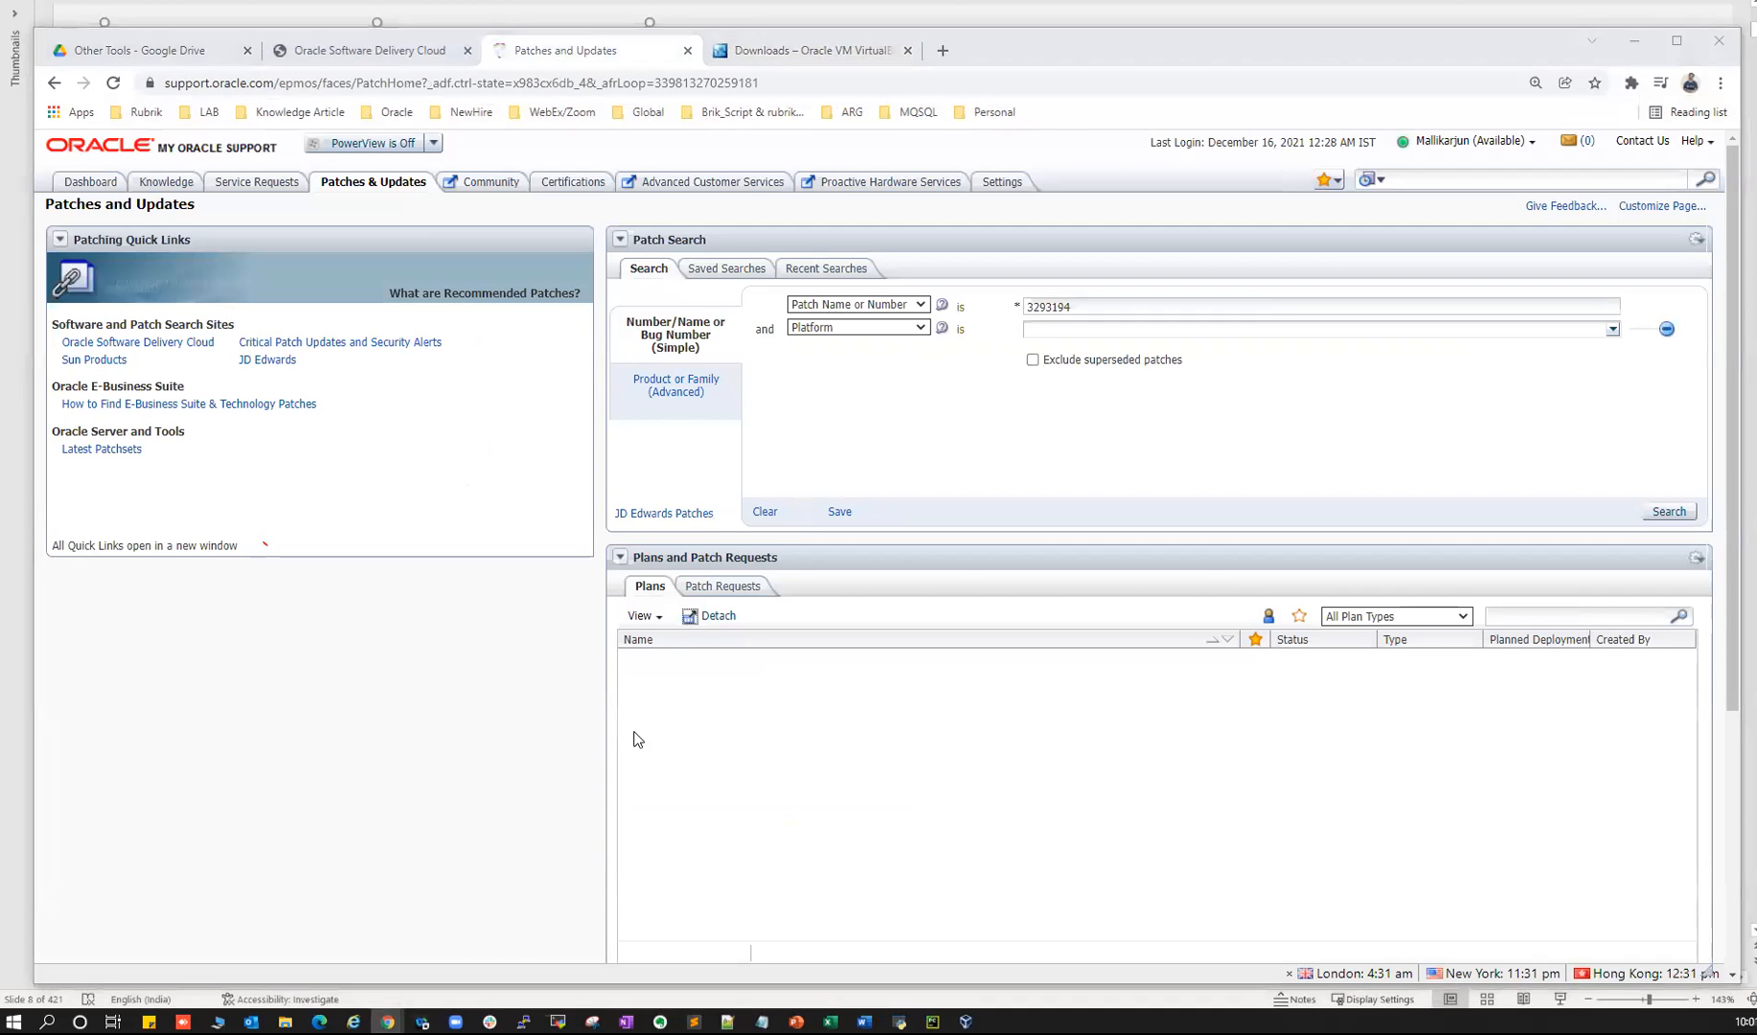
- In the Word notes, select and copy the Apr 2021 Patch Availability Document title
key(alt+Tab)
click(517, 463)
drag(418, 680, 684, 671)
drag(410, 698, 488, 784)
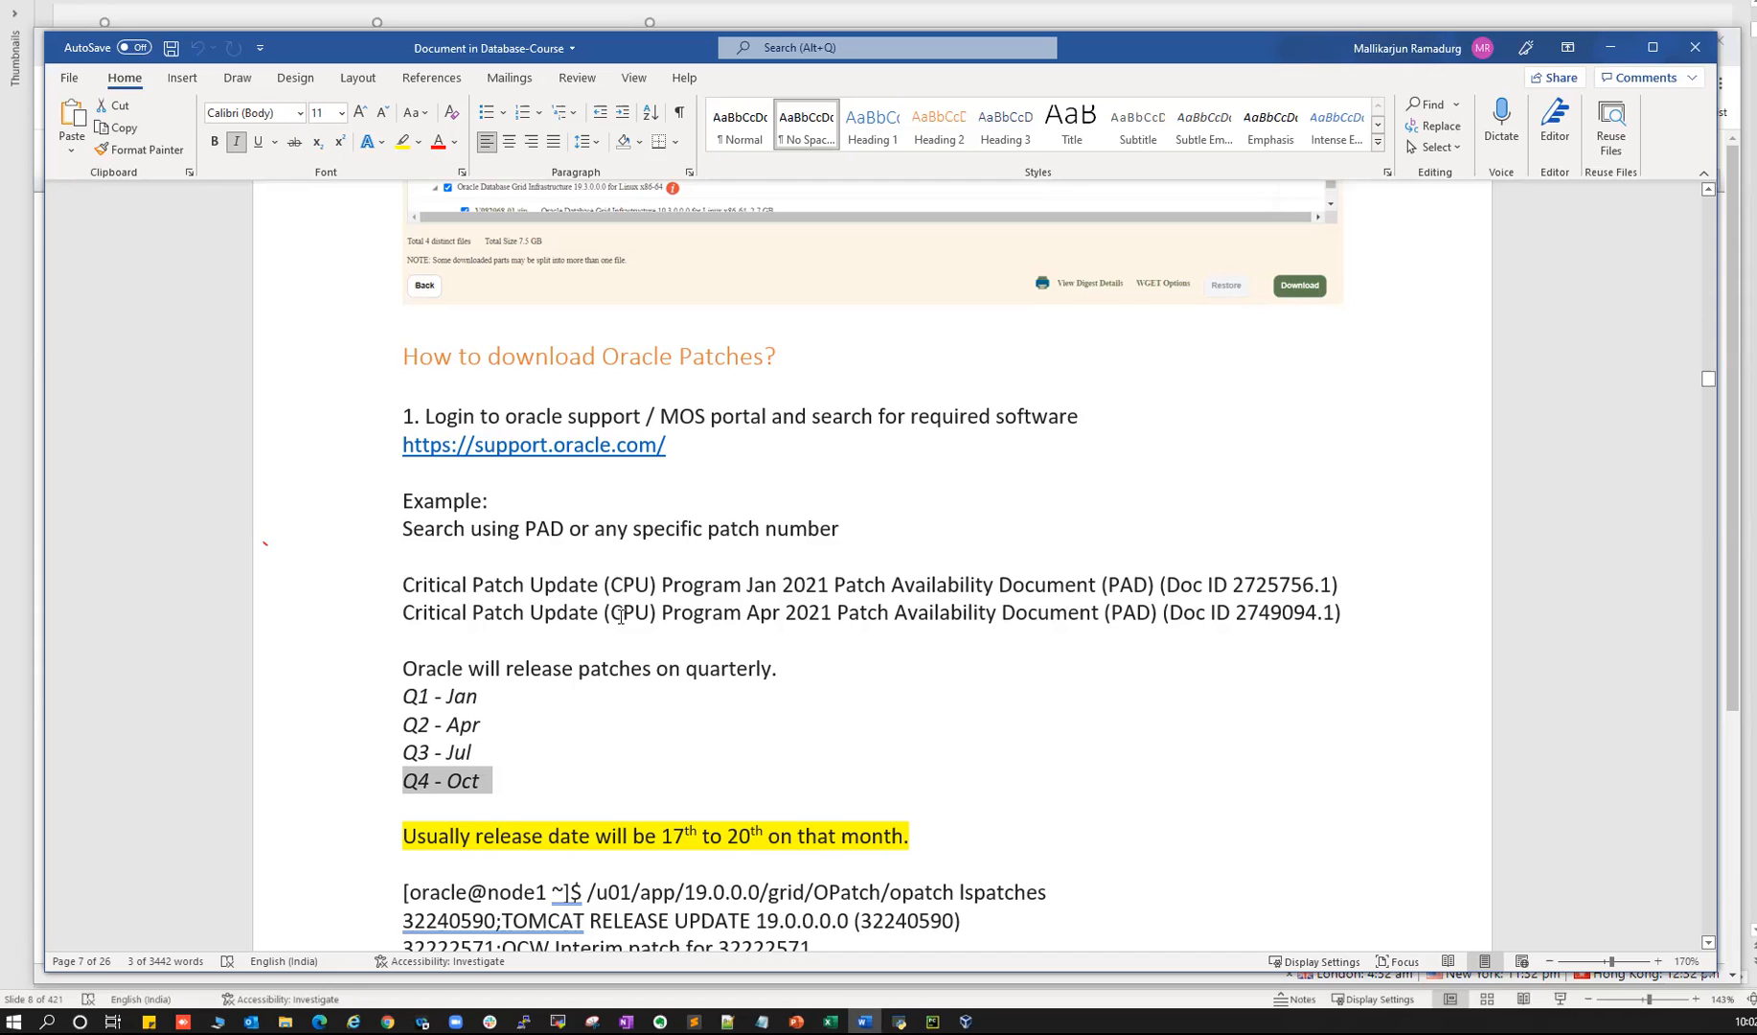
drag(406, 603, 1102, 611)
key(ctrl+c)
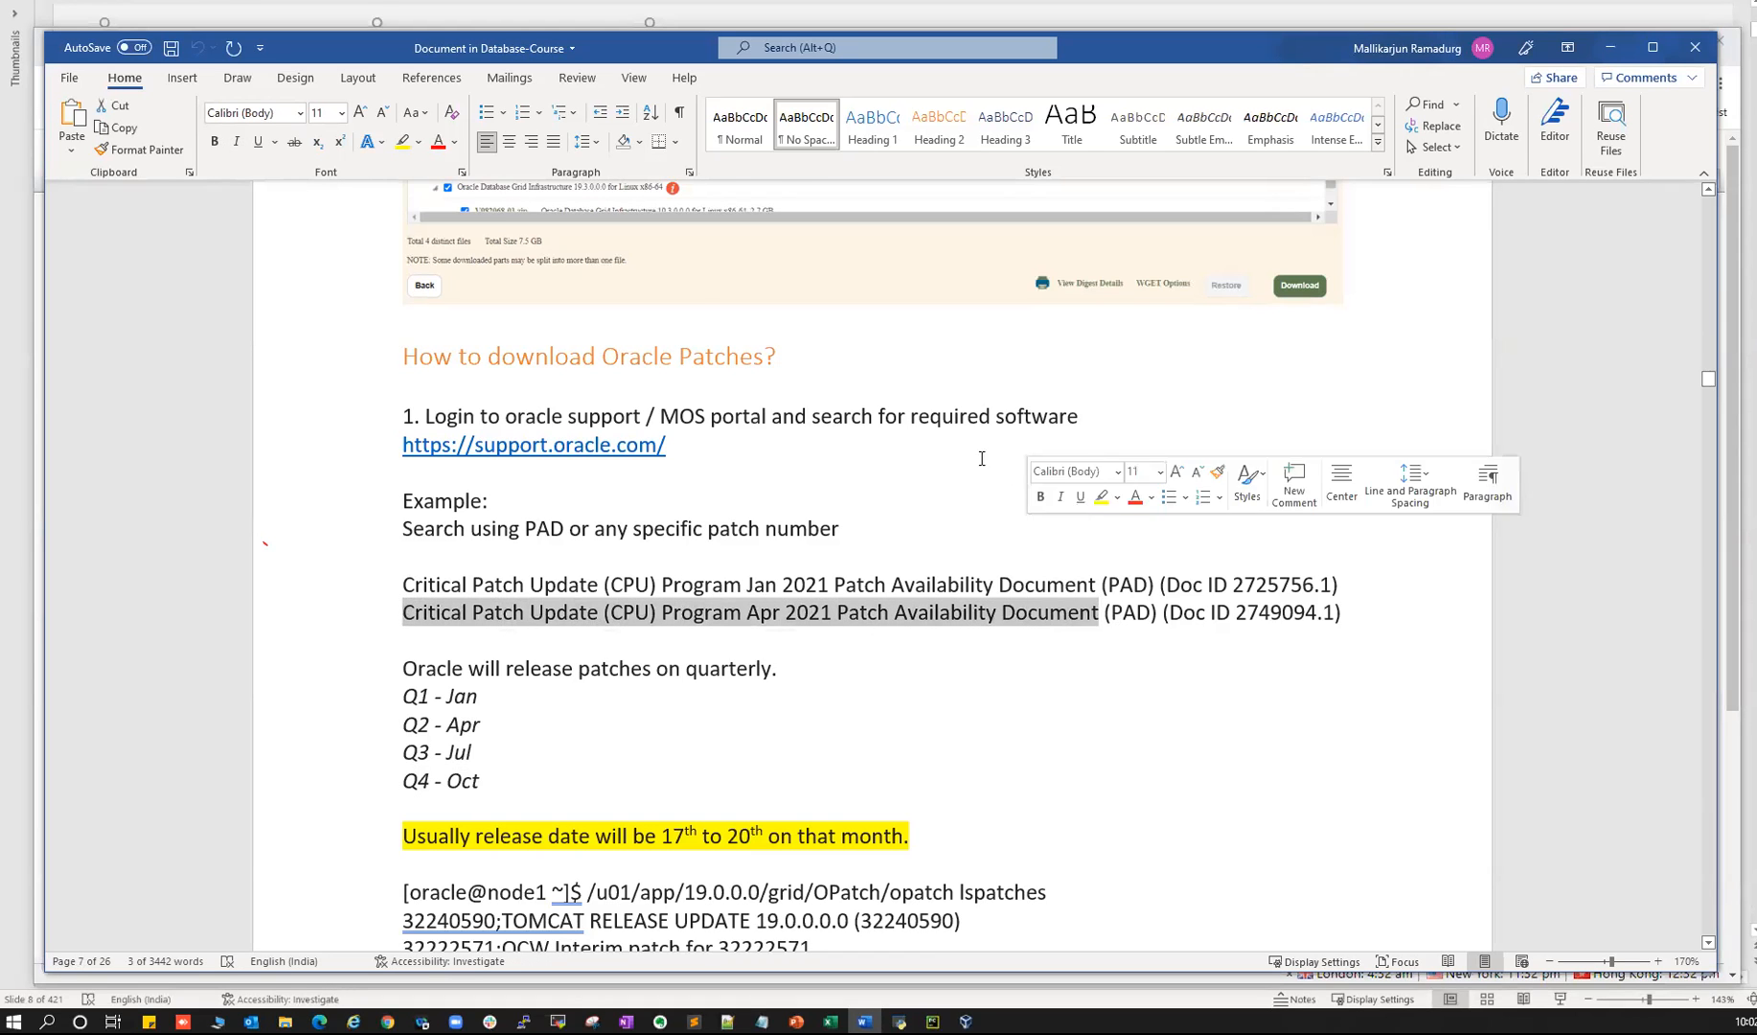
key(alt+Tab)
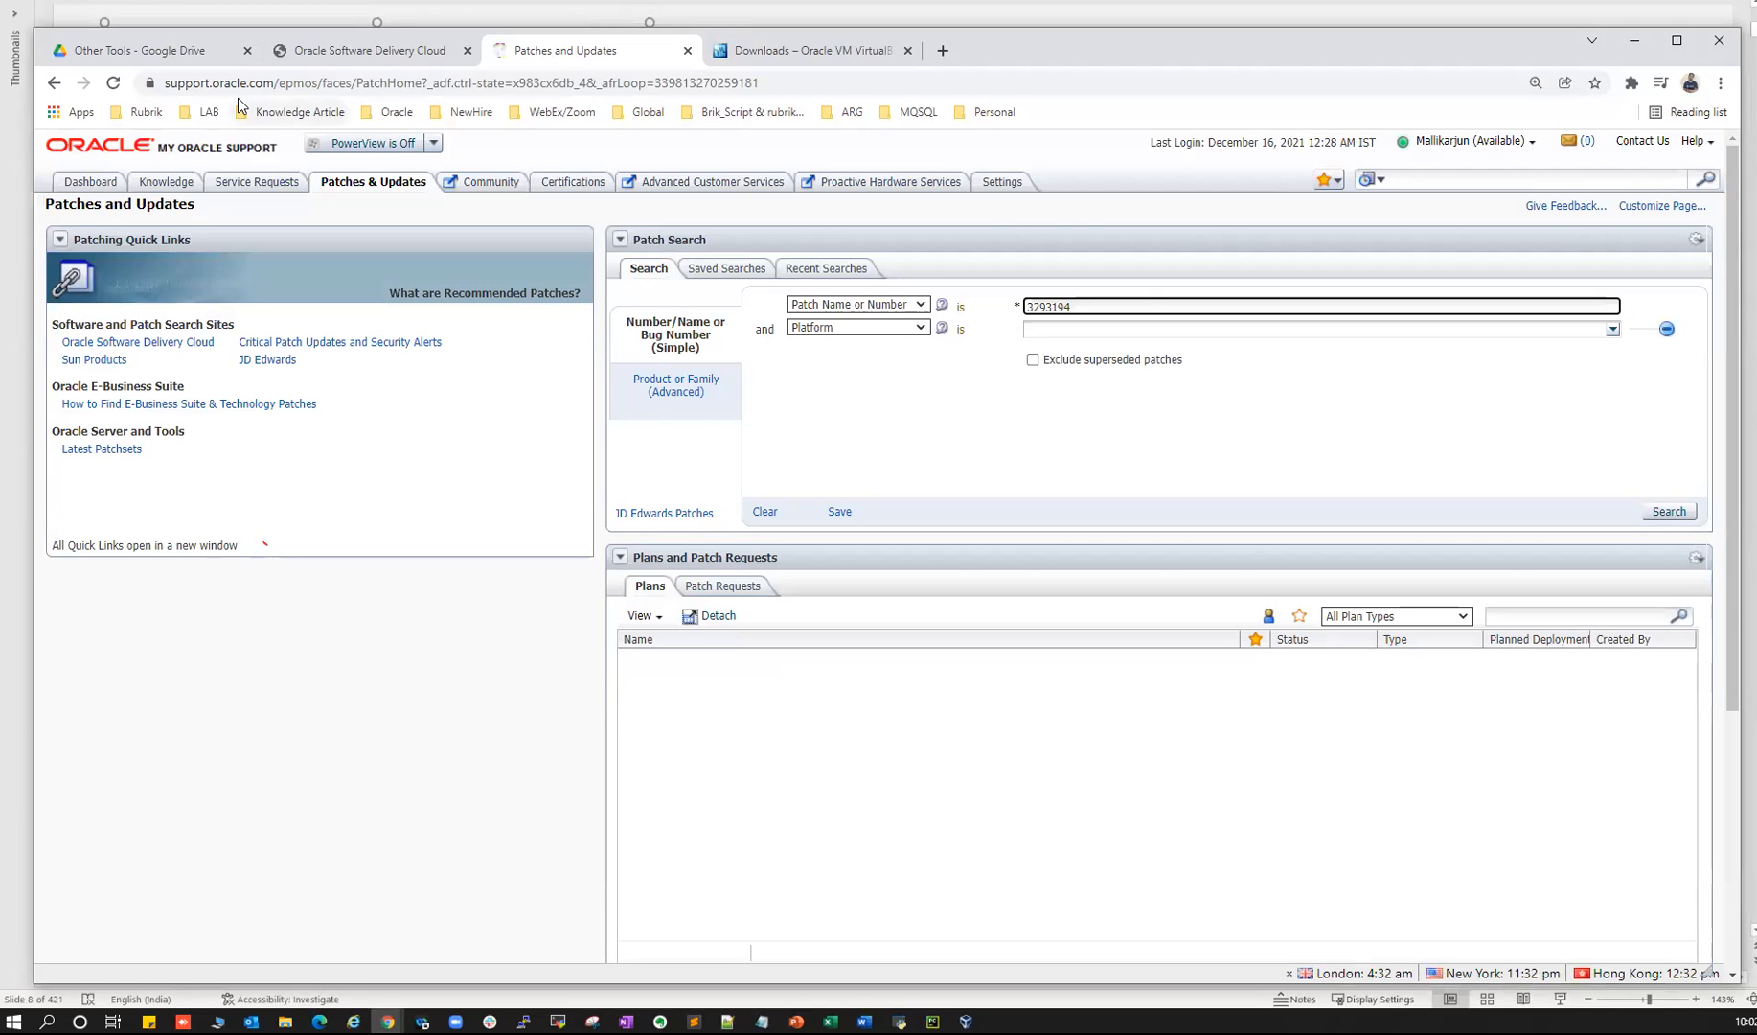
- Paste the title into the knowledge search, change Apr to Oct, and search
click(1403, 182)
key(ctrl+v)
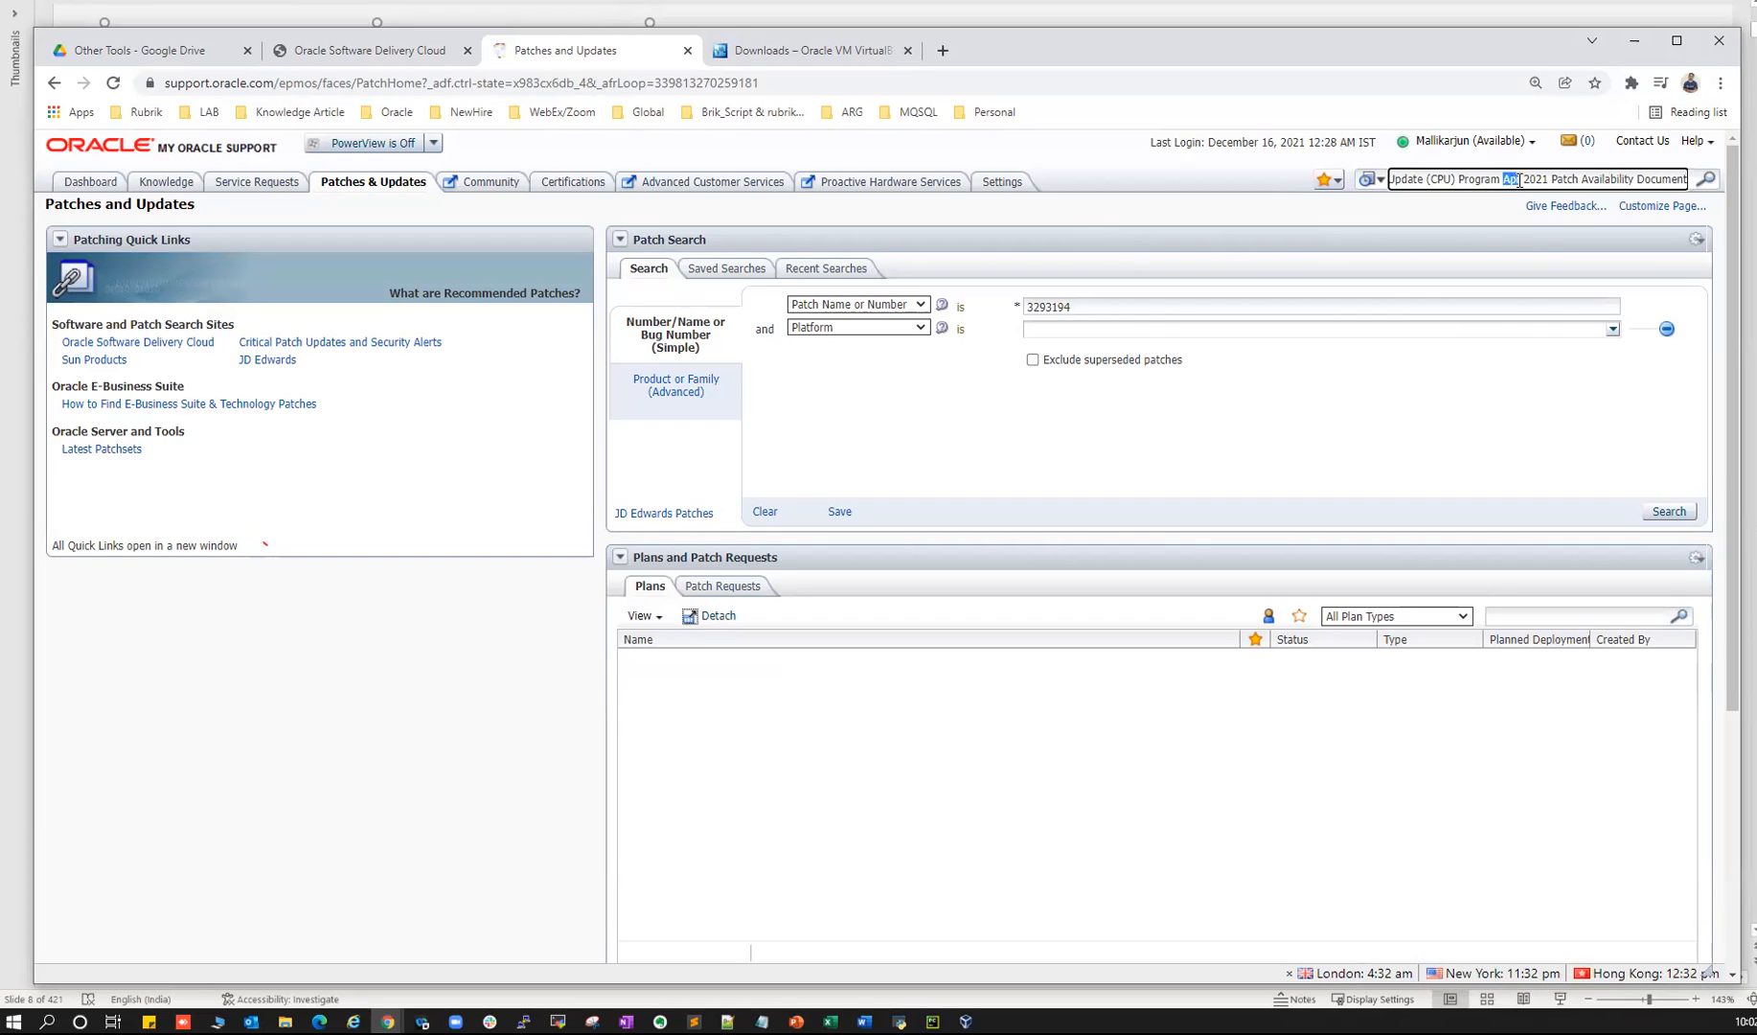
text(Oct)
key(Return)
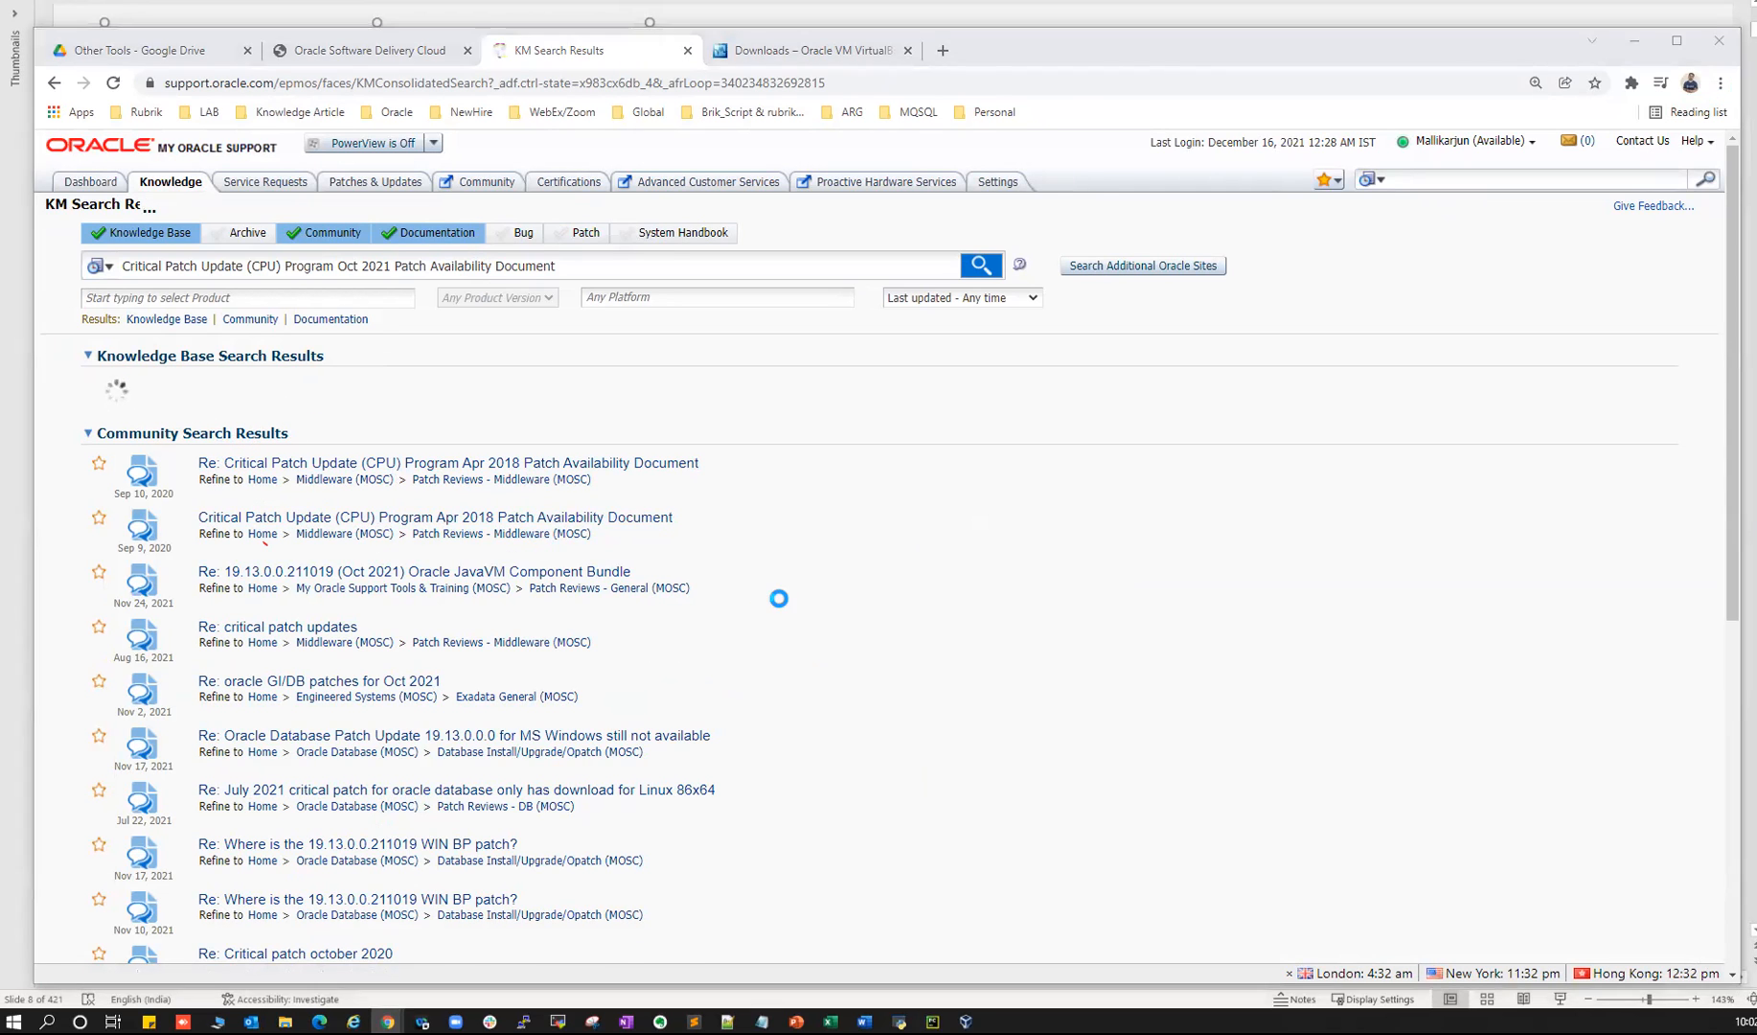
- Check the course notes, then open the Oct 2021 Patch Availability Document from the results
key(alt+Tab)
scroll(692, 636, down, 3)
drag(414, 387, 990, 387)
scroll(733, 605, down, 2)
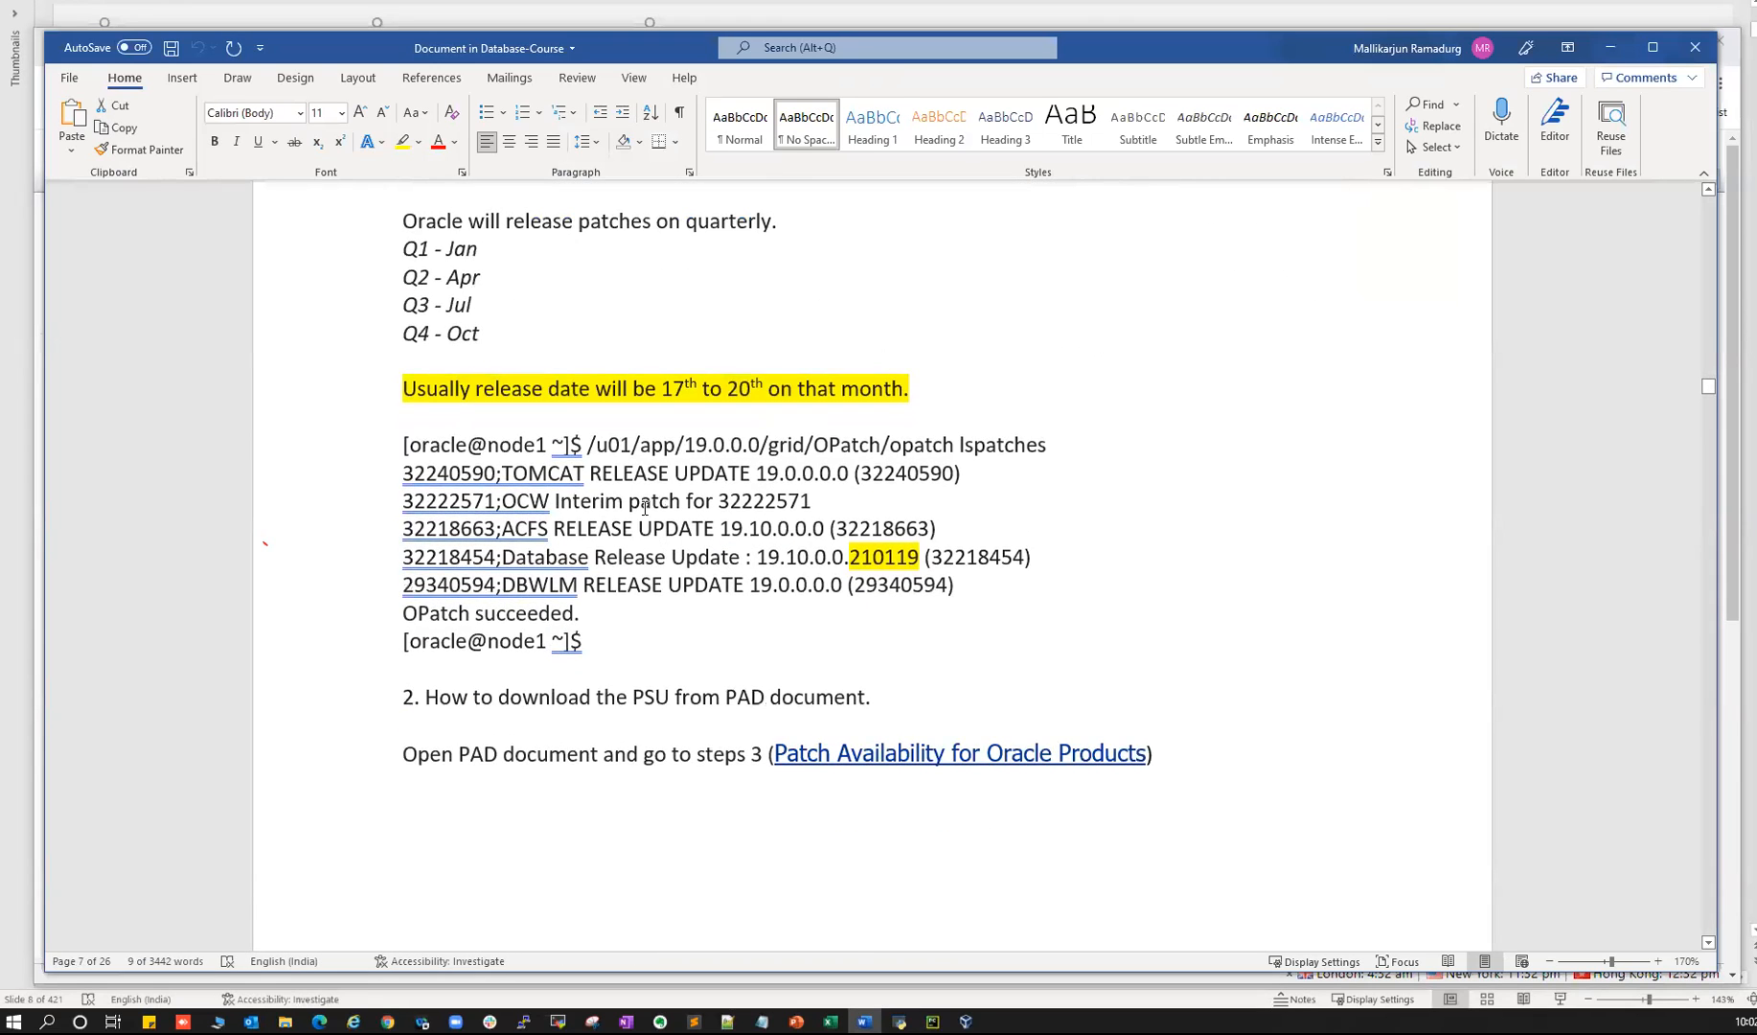
key(alt+Tab)
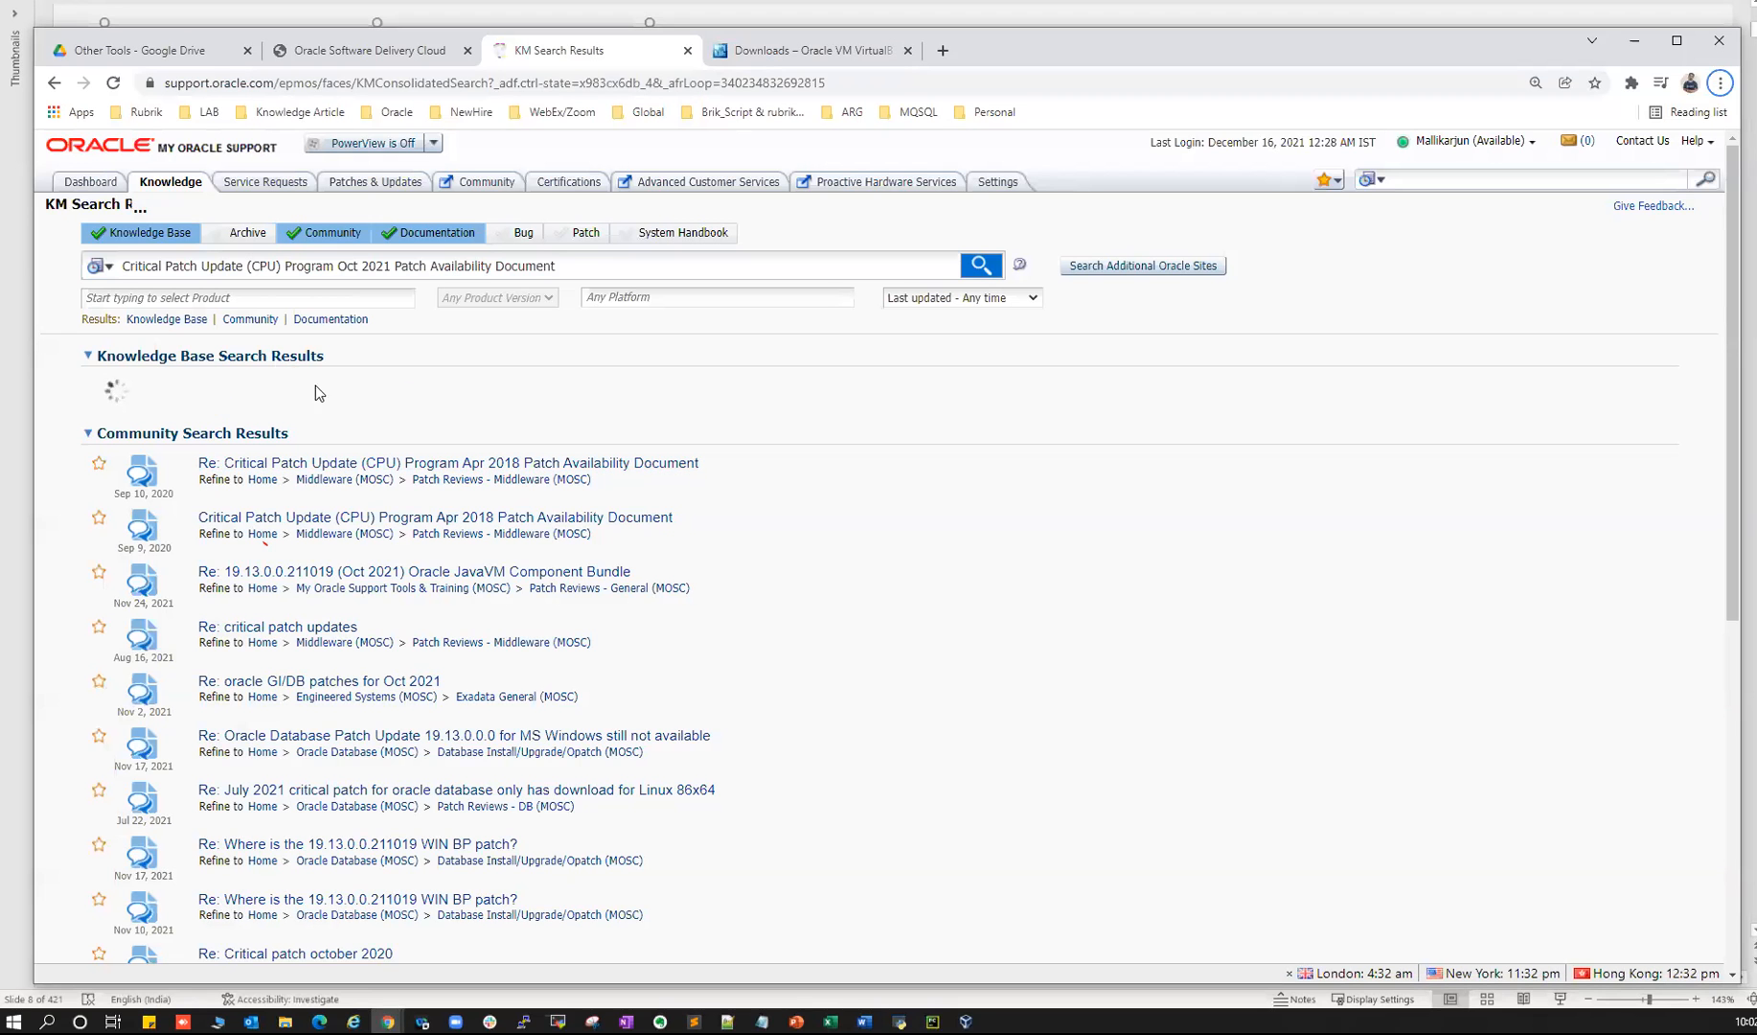
key(alt+Tab)
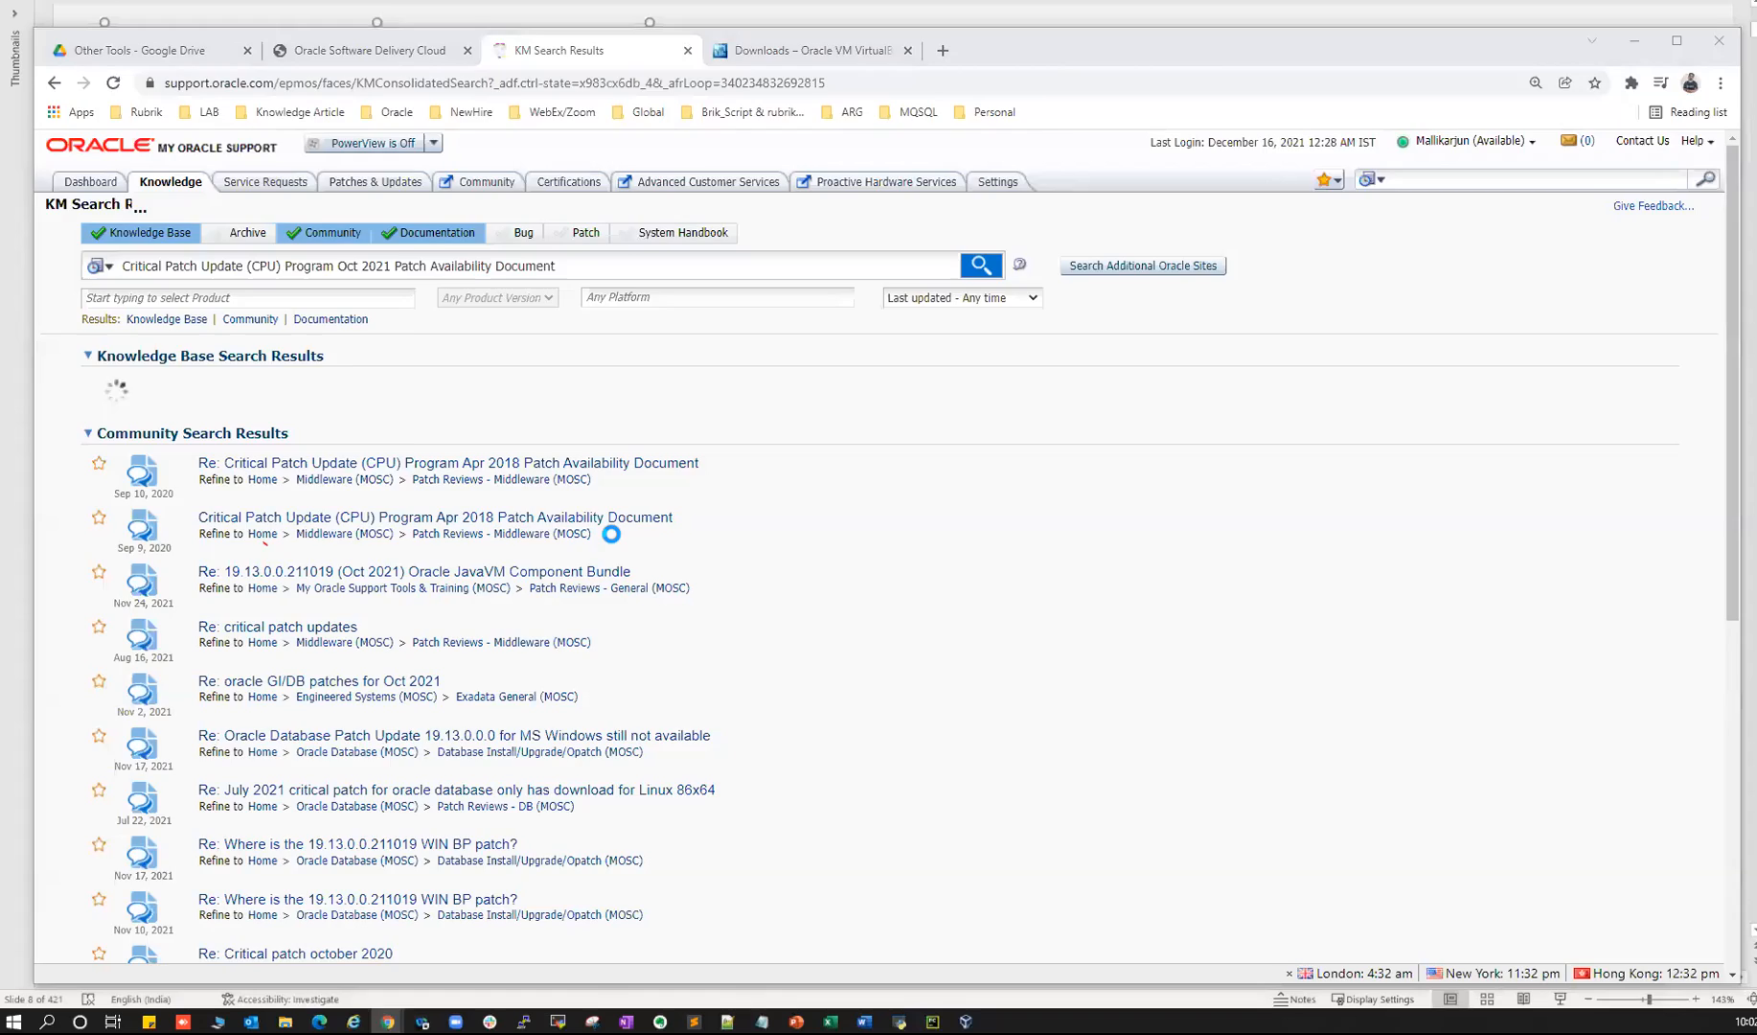
scroll(795, 598, down, 4)
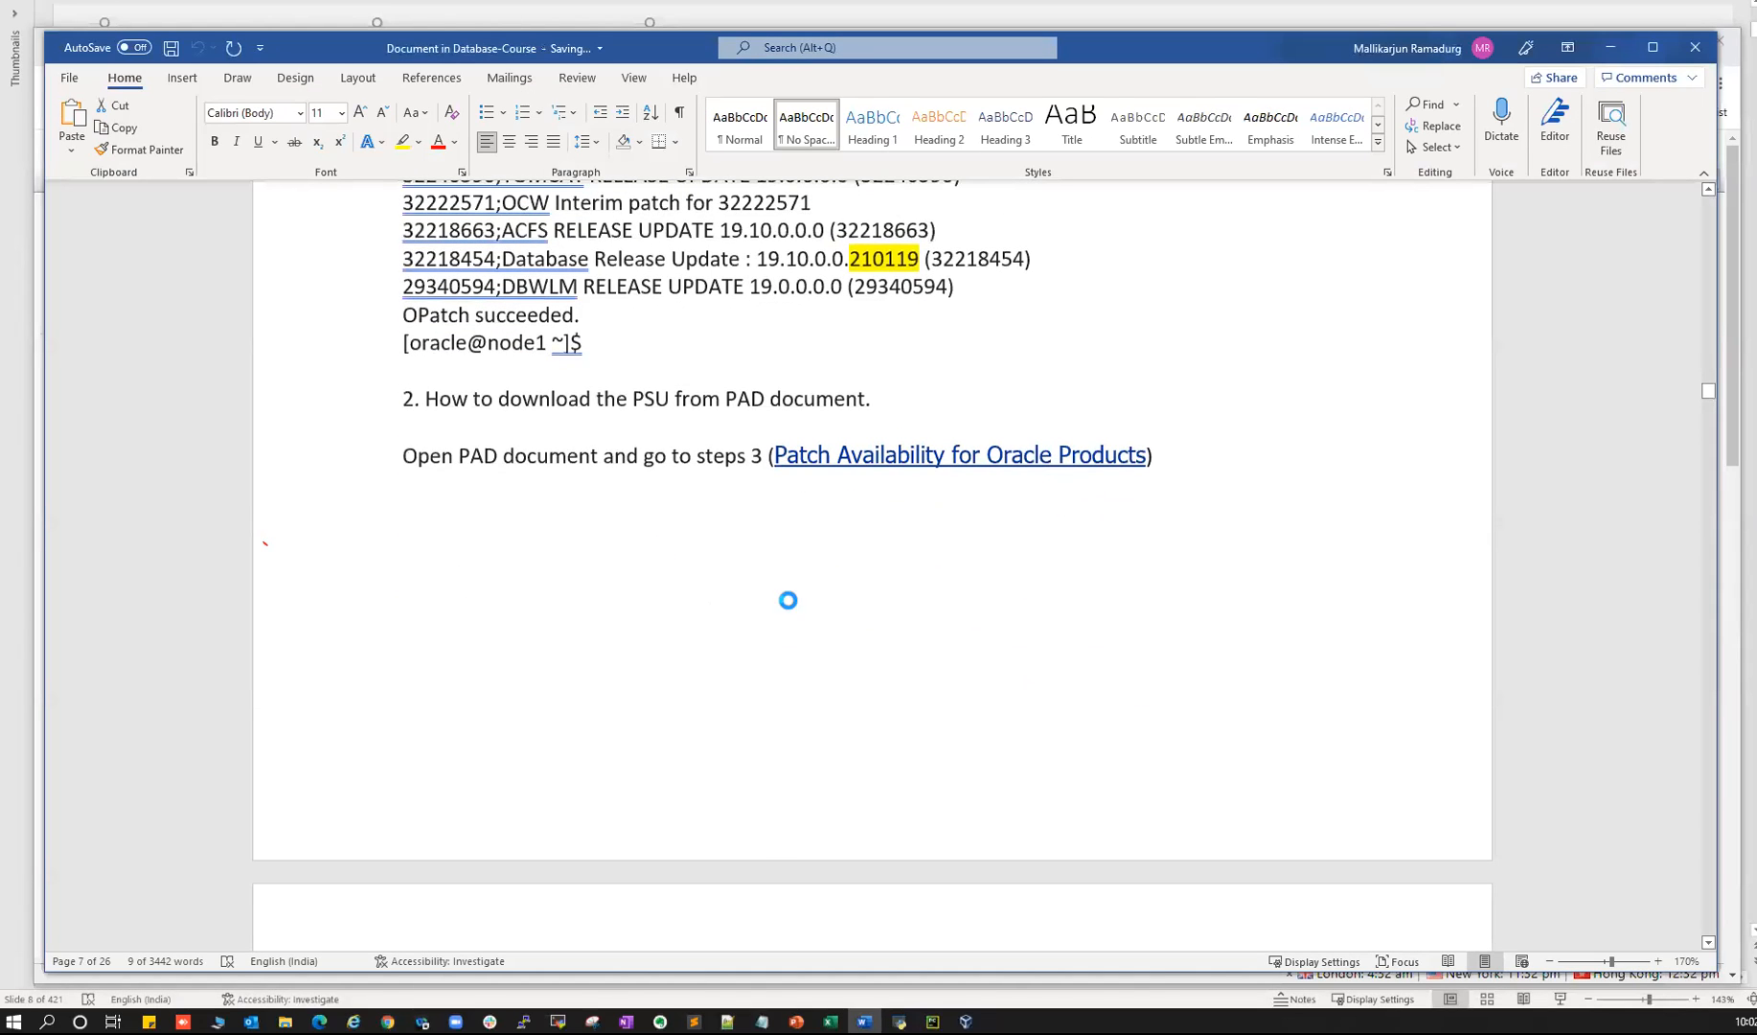
scroll(593, 402, down, 1)
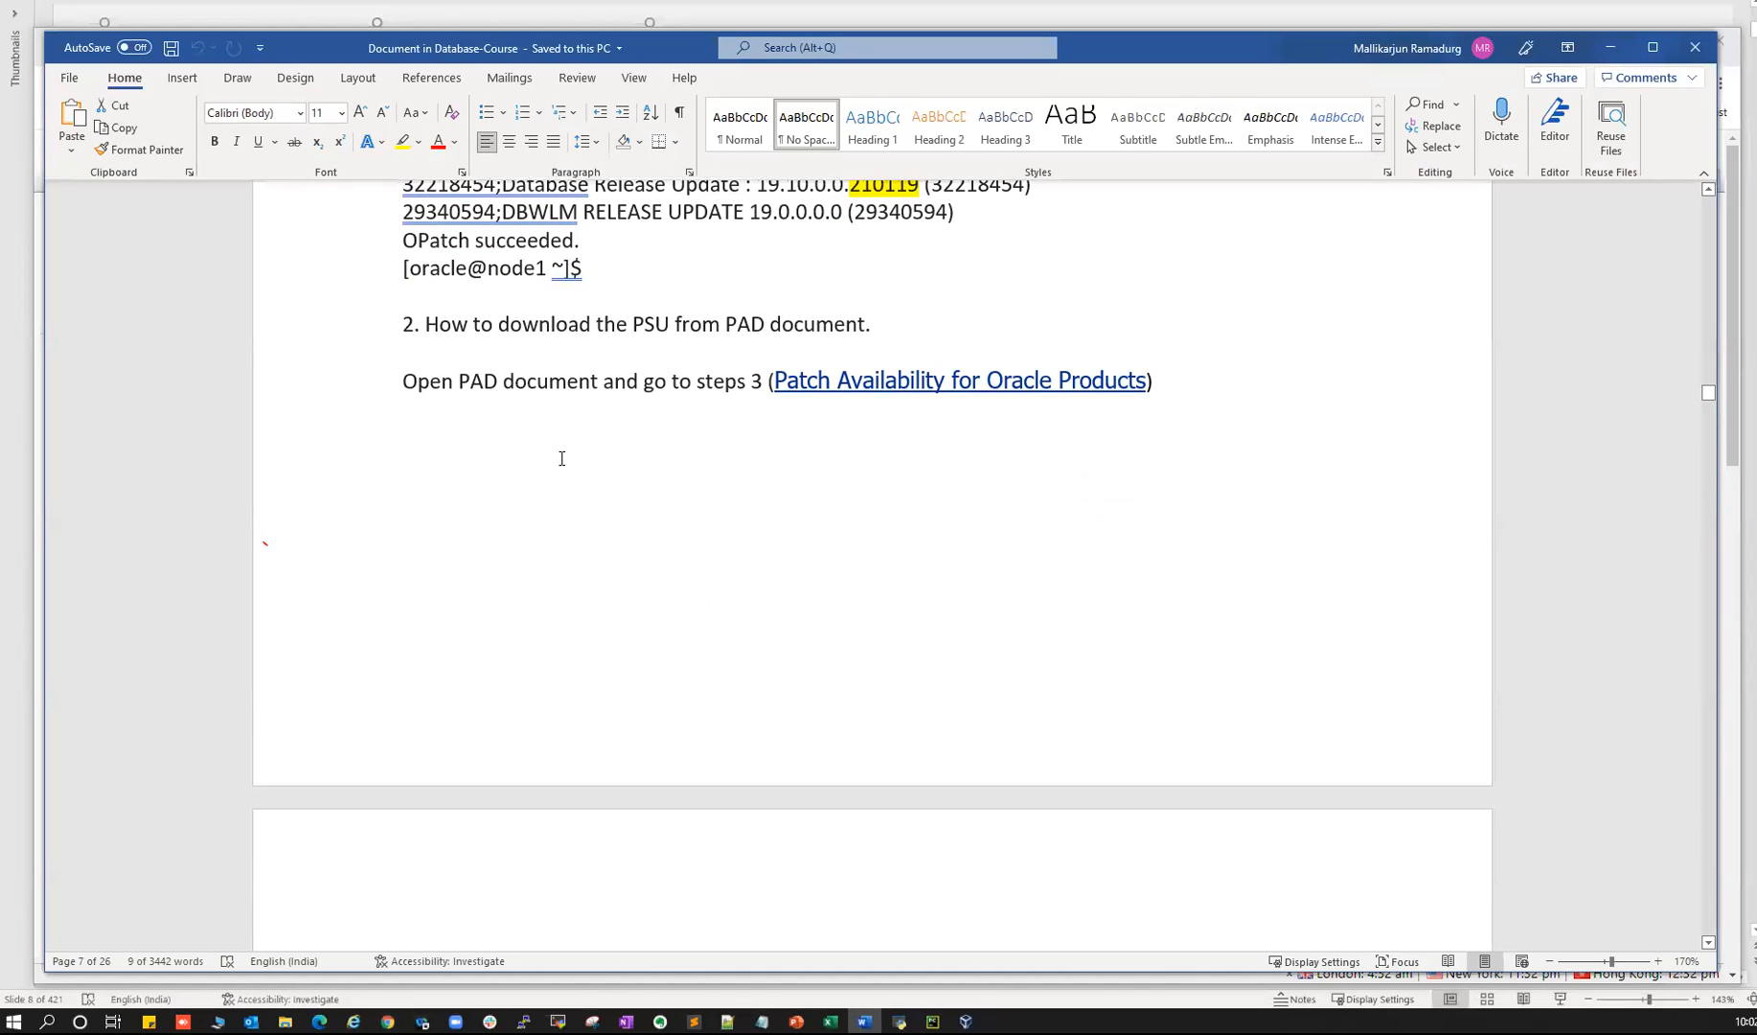
key(alt+Tab)
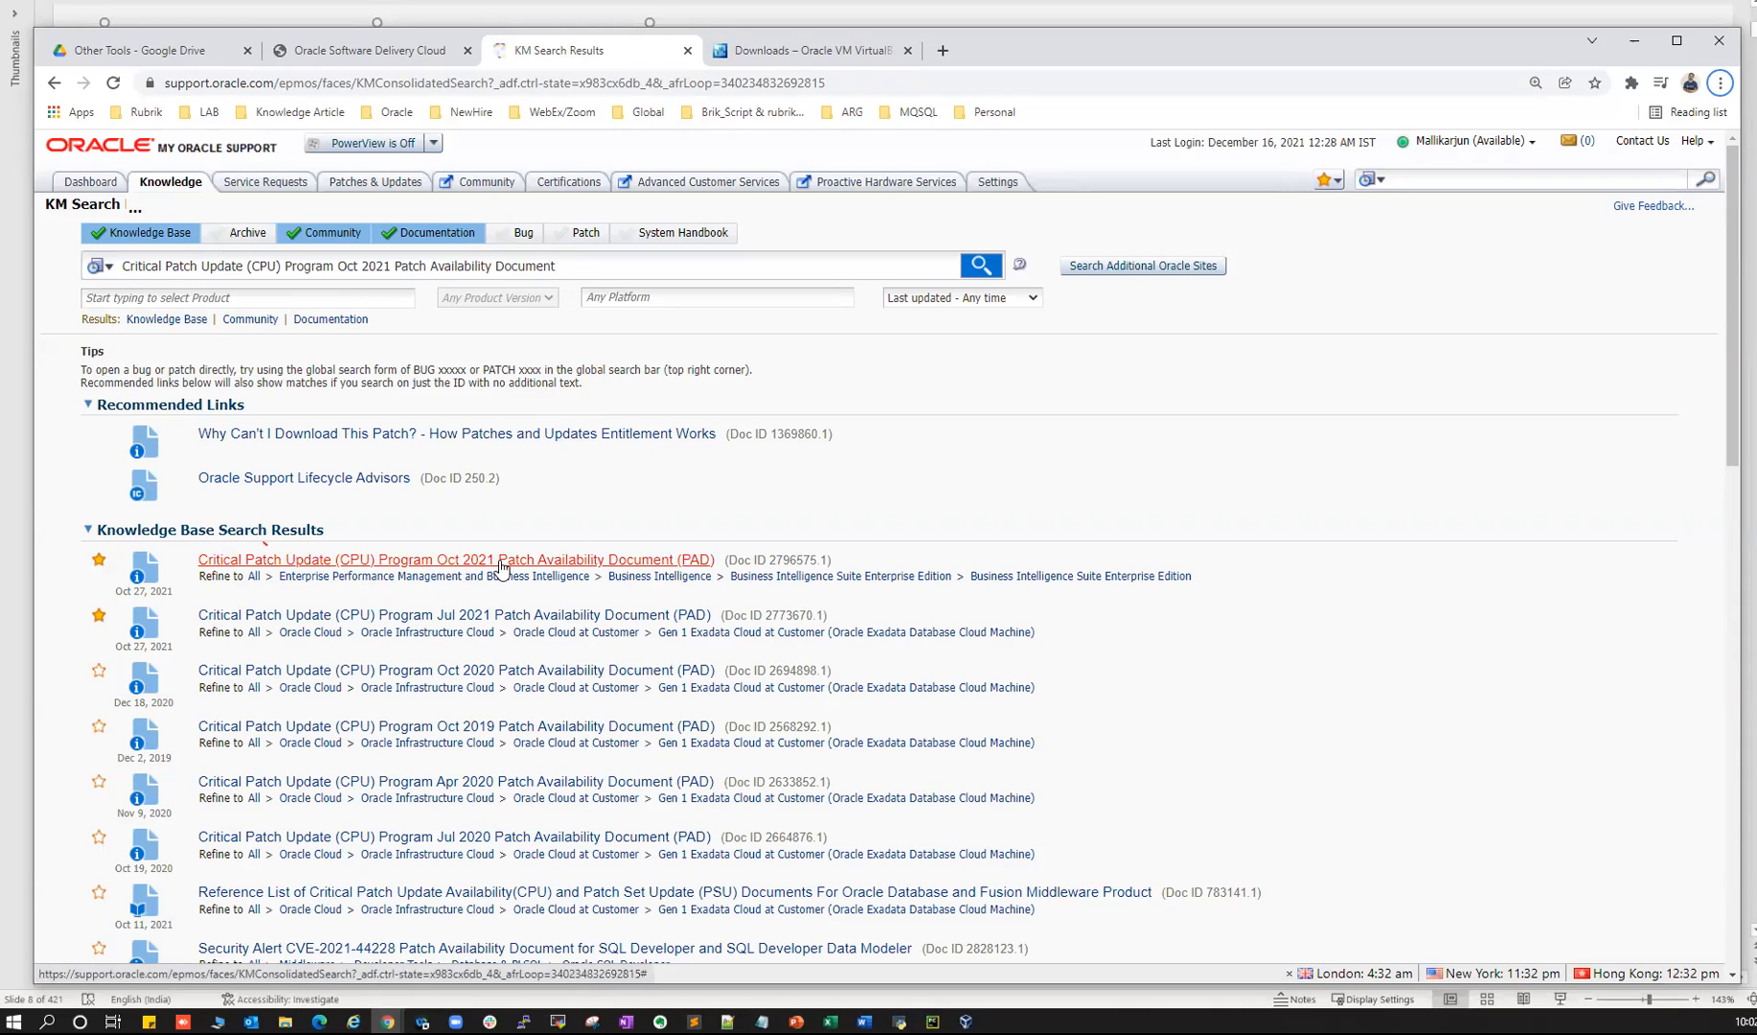
click(556, 565)
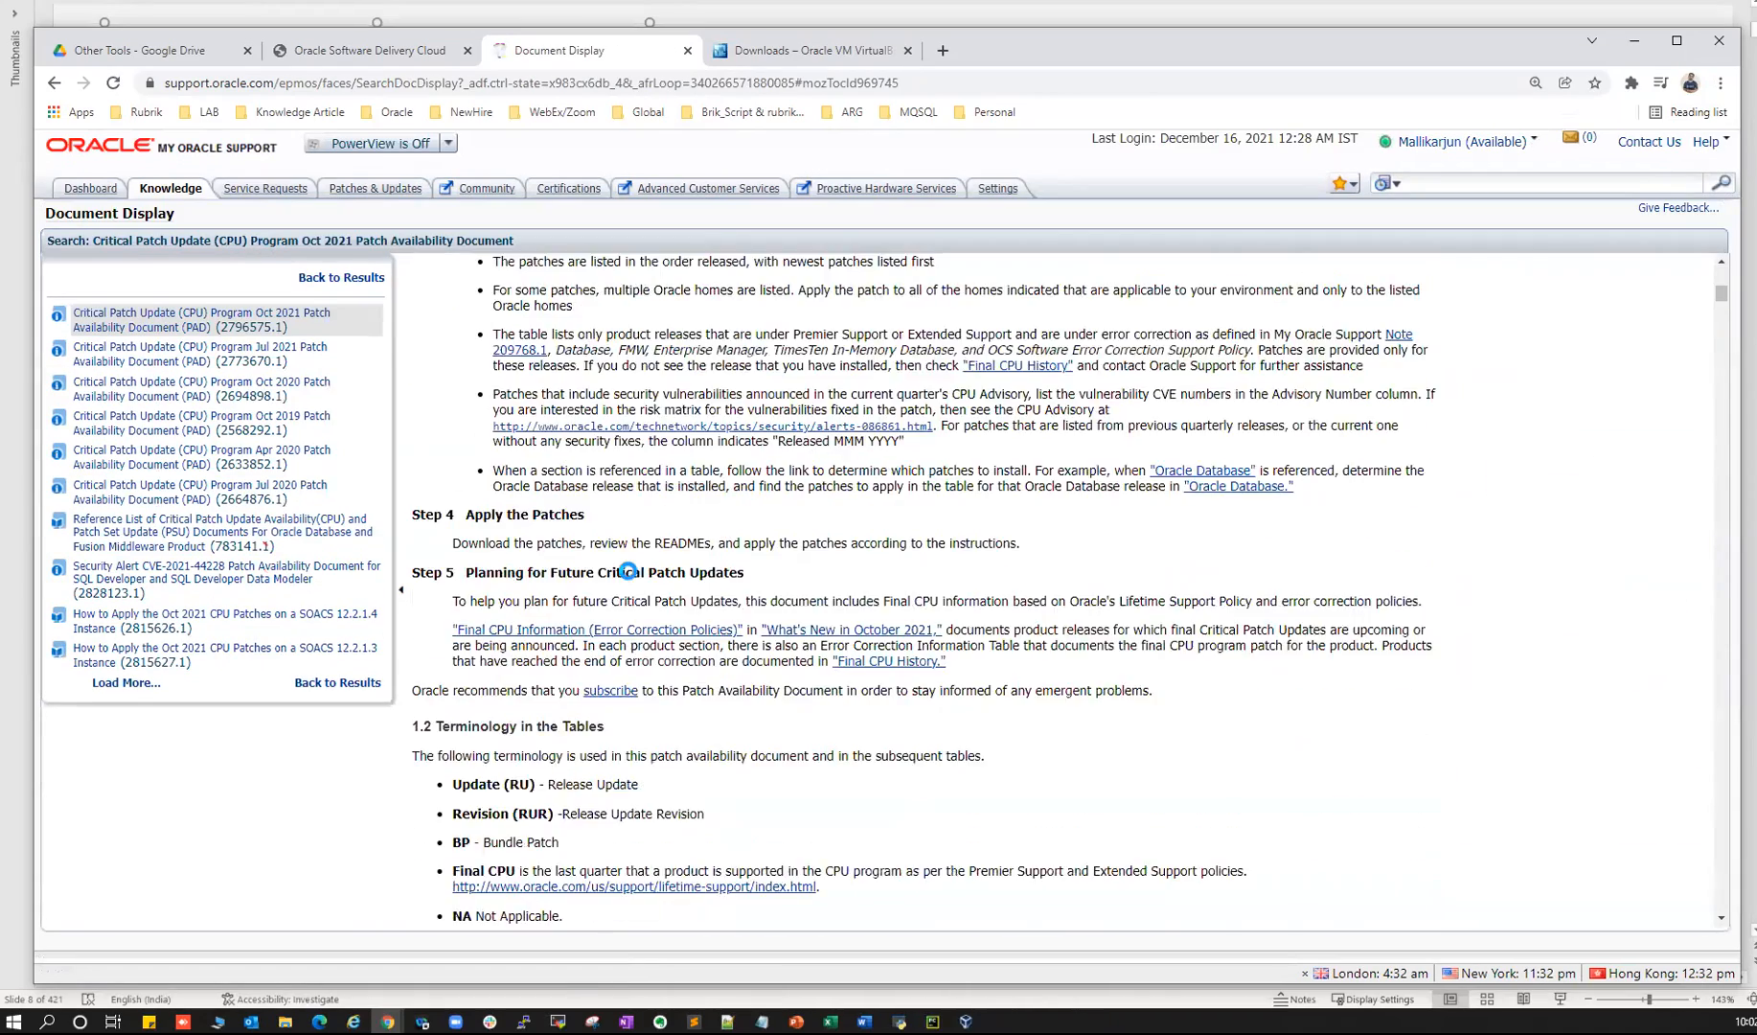
- In the Oct 2021 PAD, jump to Section 3.1.6, then 3.1.6.3 Oracle Database 19
scroll(604, 450, down, 12)
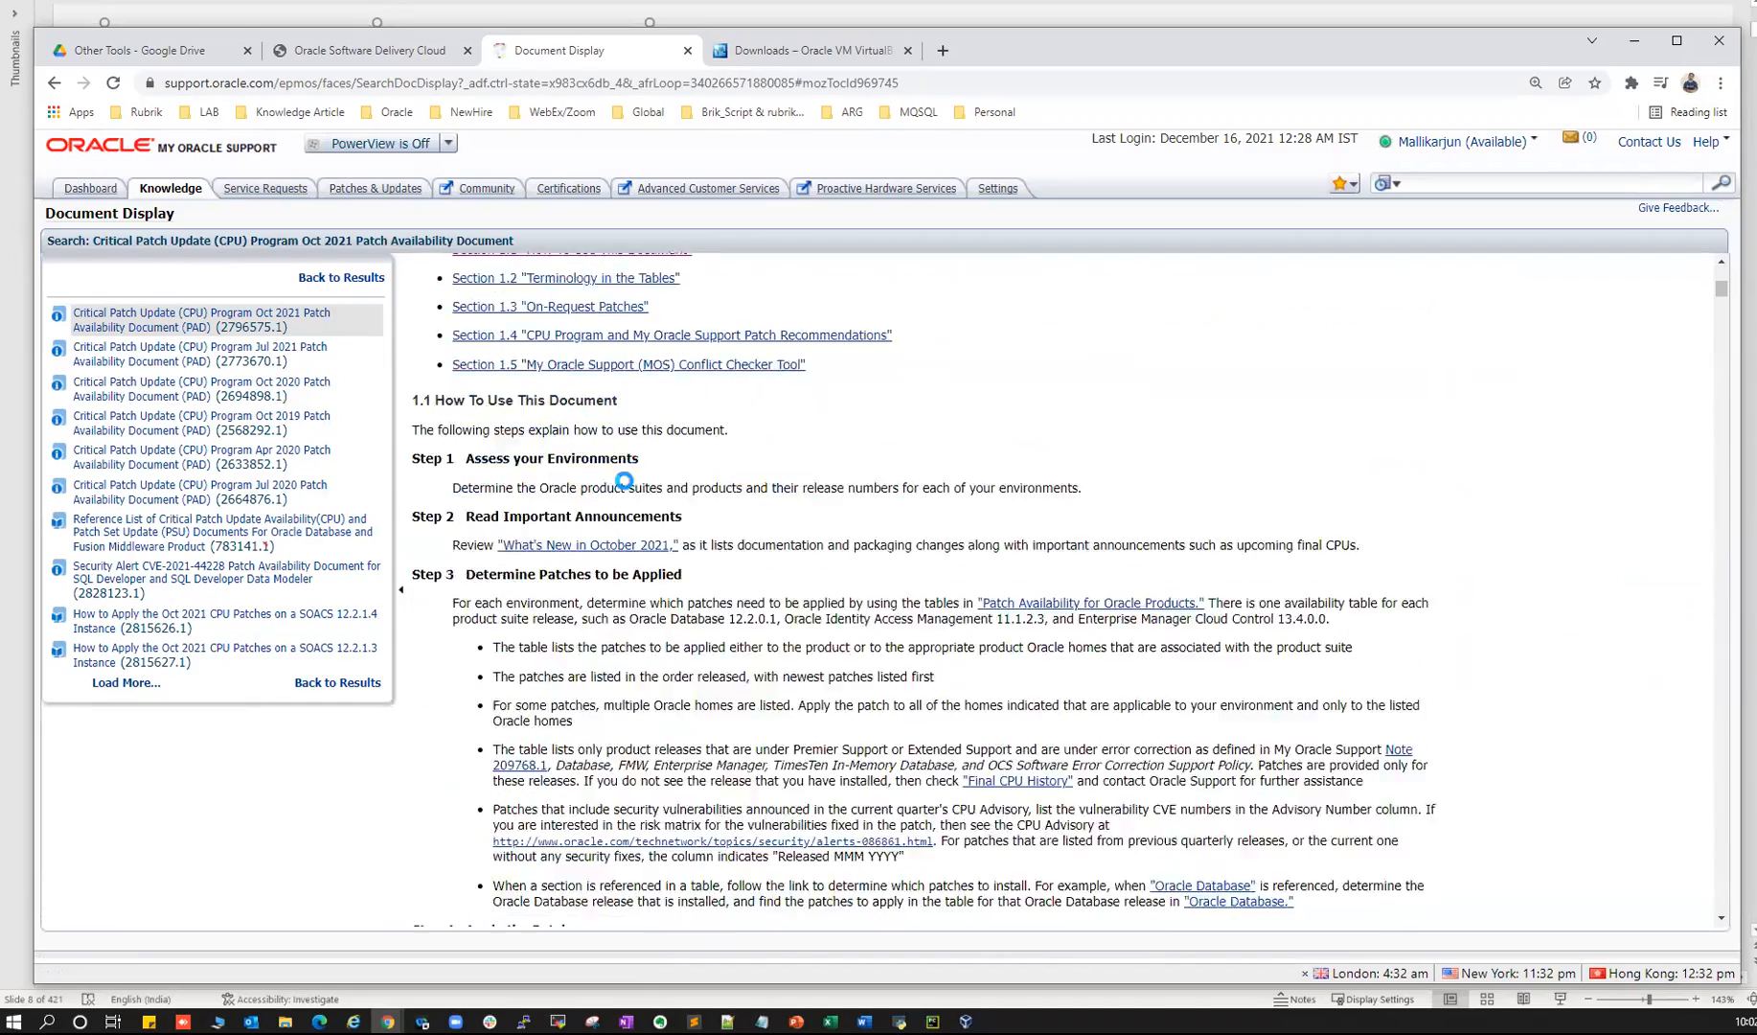
scroll(625, 480, down, 20)
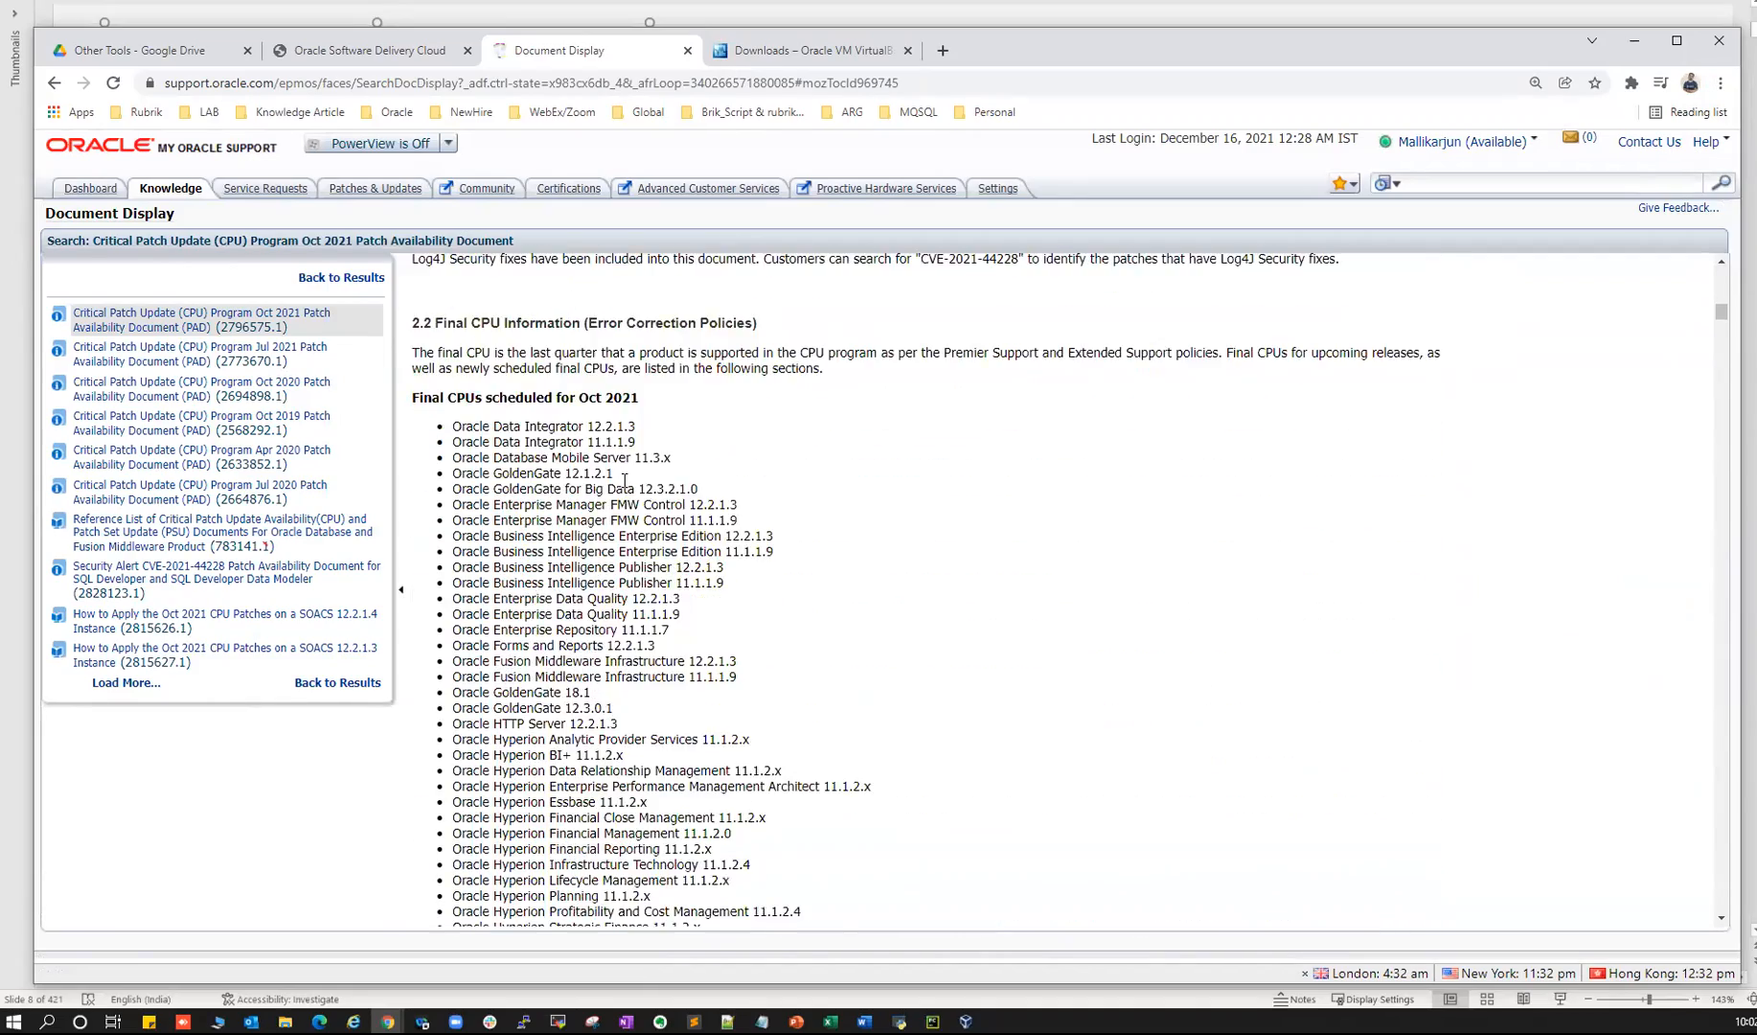
scroll(625, 480, up, 5)
scroll(604, 469, down, 14)
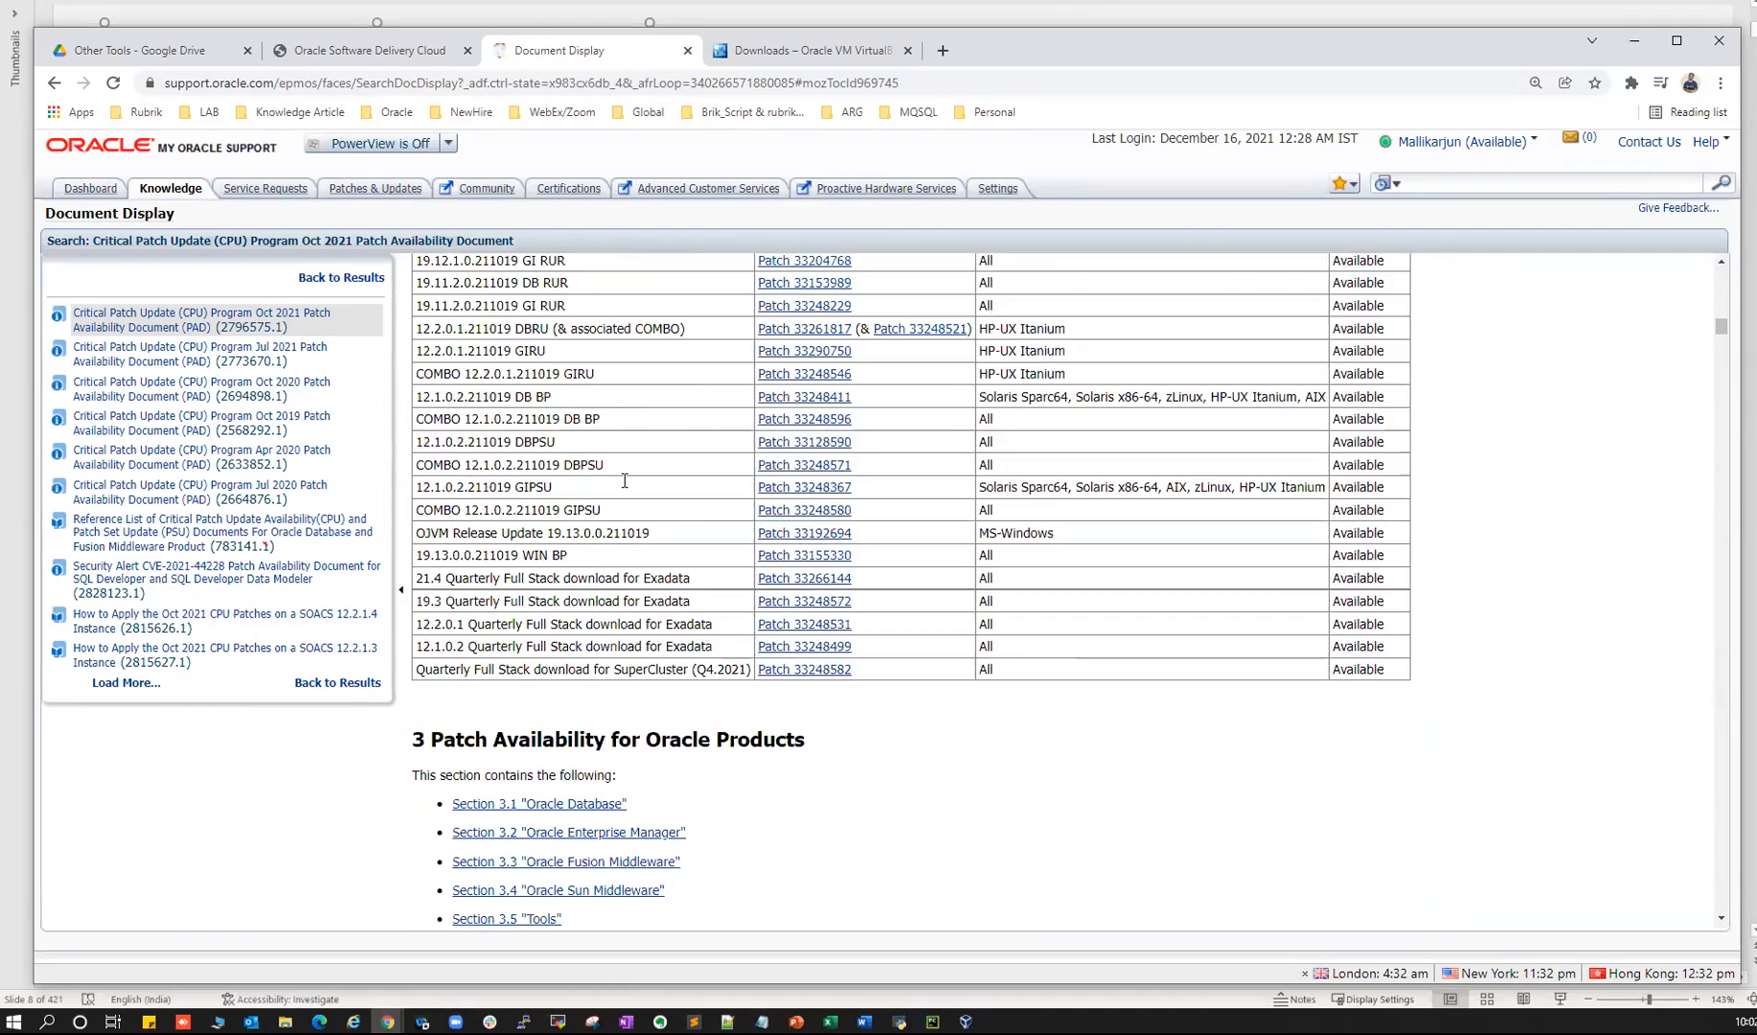
scroll(556, 441, up, 3)
drag(456, 460, 556, 464)
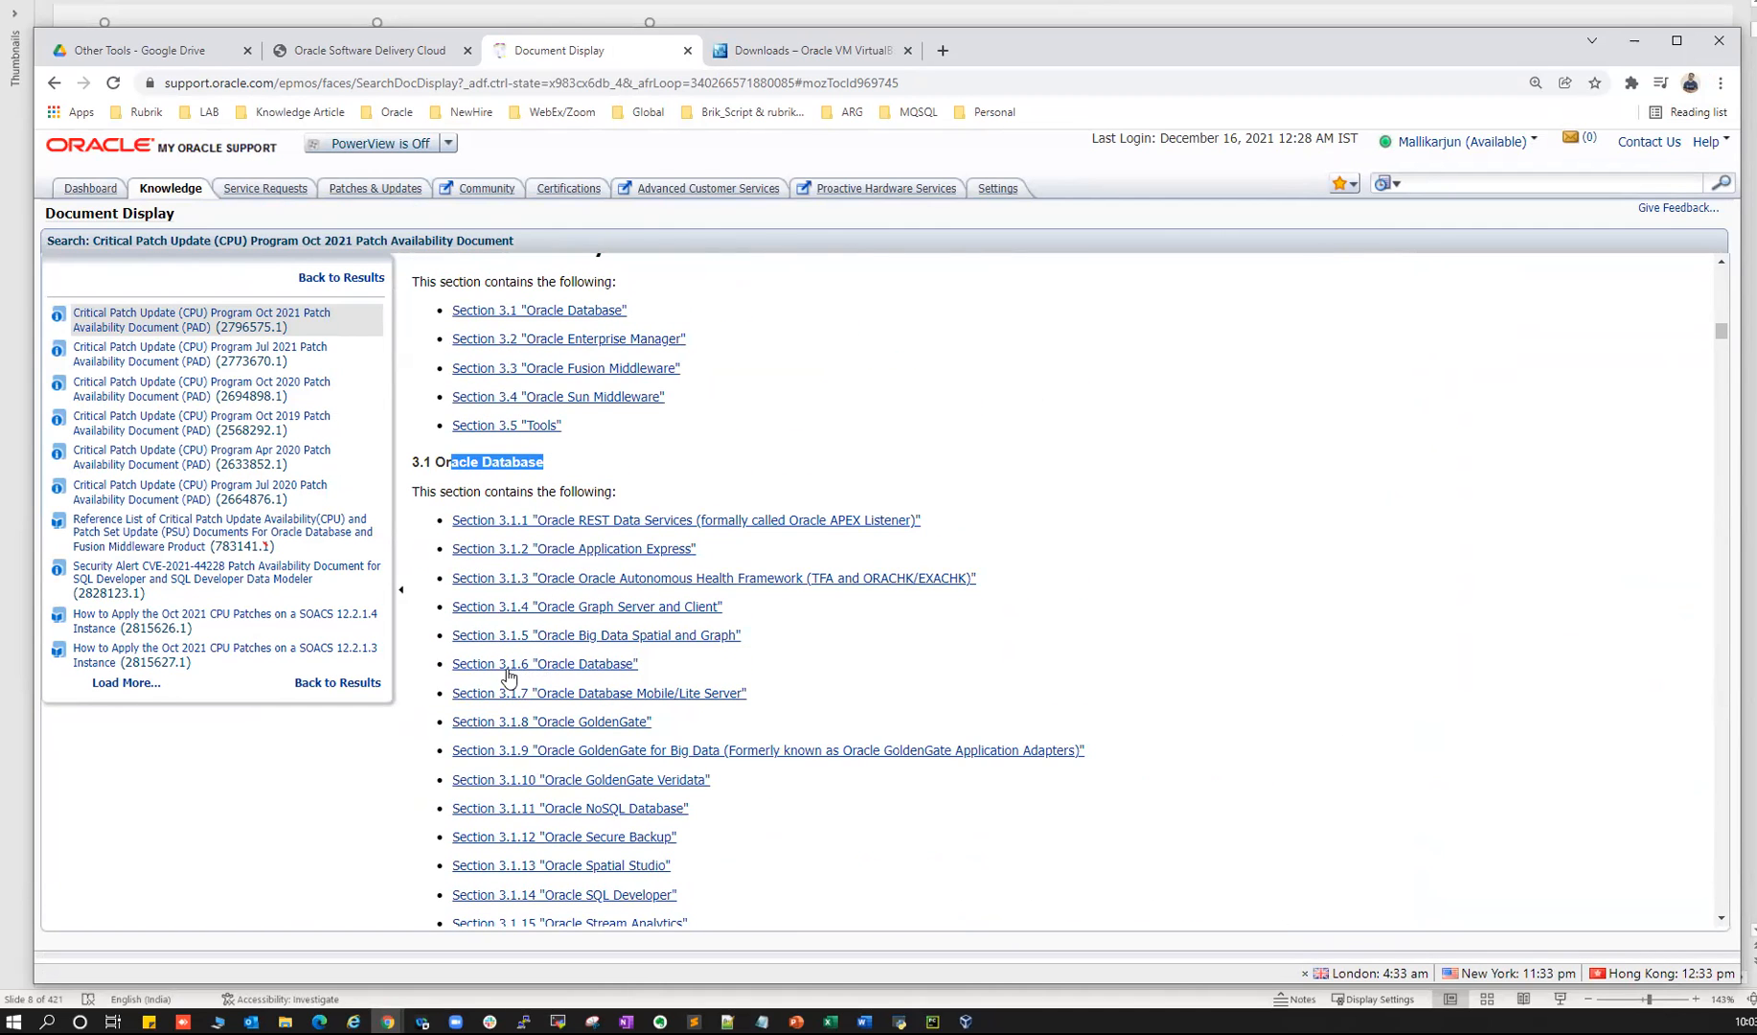
click(578, 676)
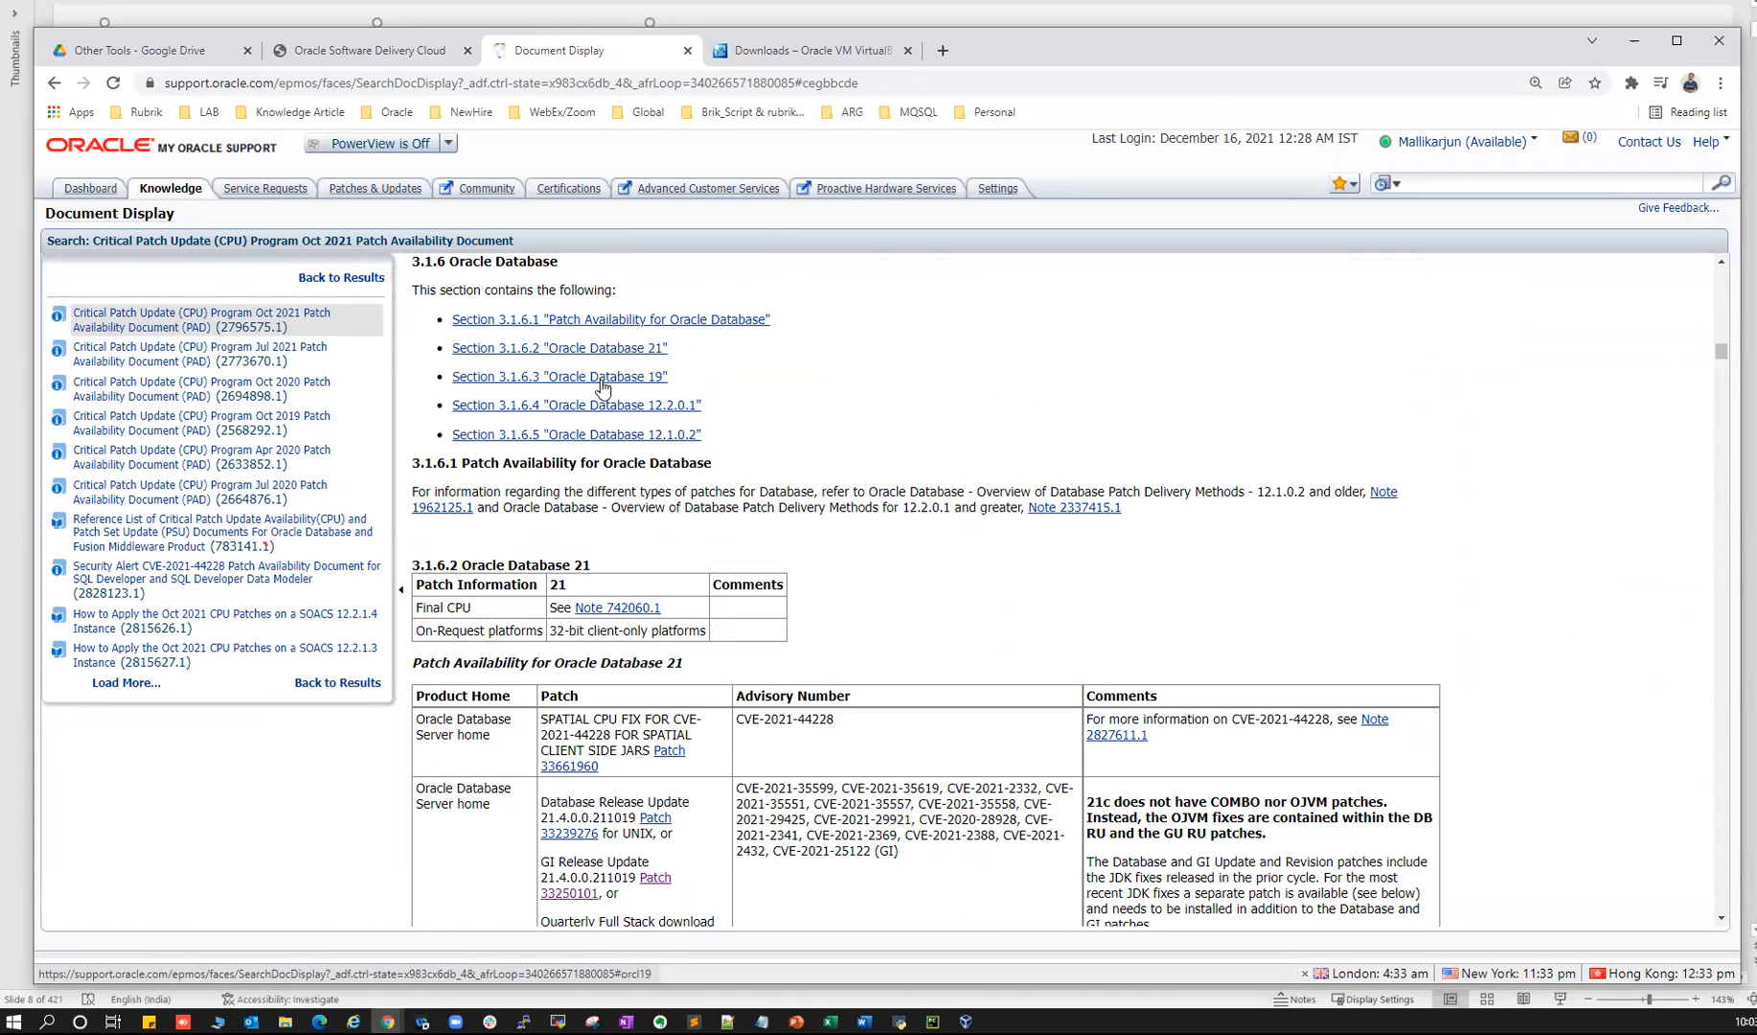
click(631, 386)
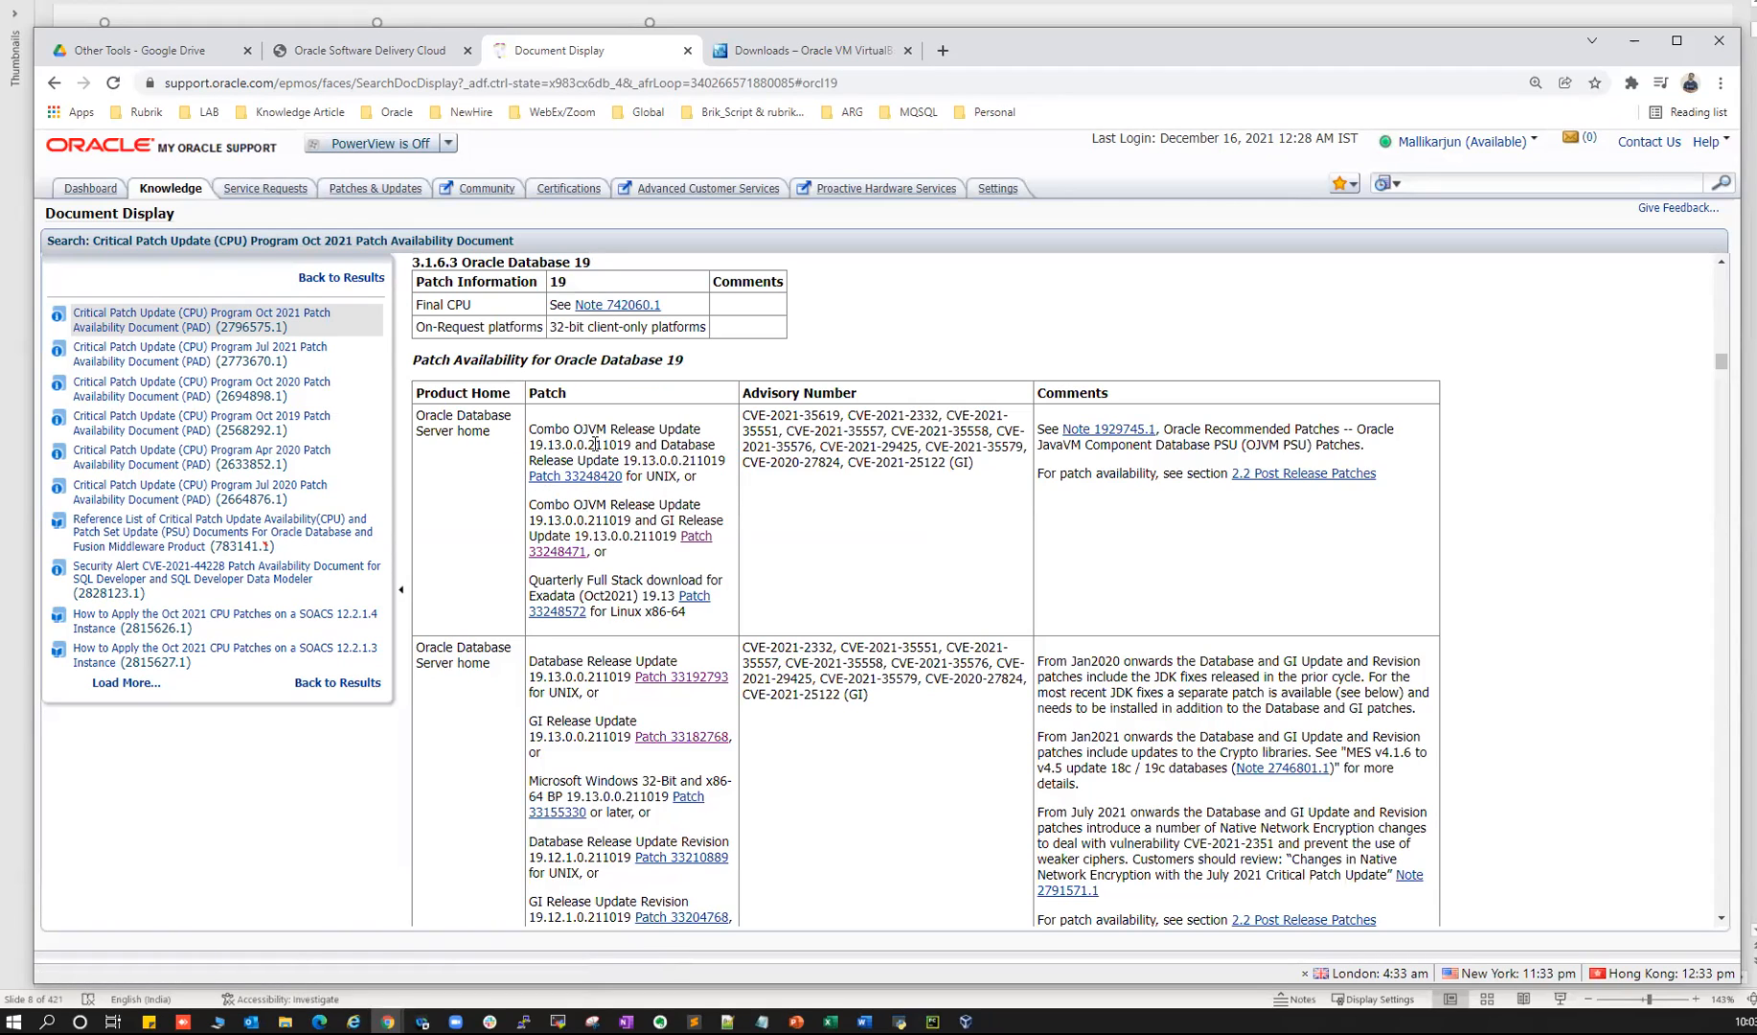
- Select the GI Release Update entry in the Oracle Database 19 patch table
double_click(597, 429)
drag(430, 649, 660, 677)
drag(544, 722, 591, 741)
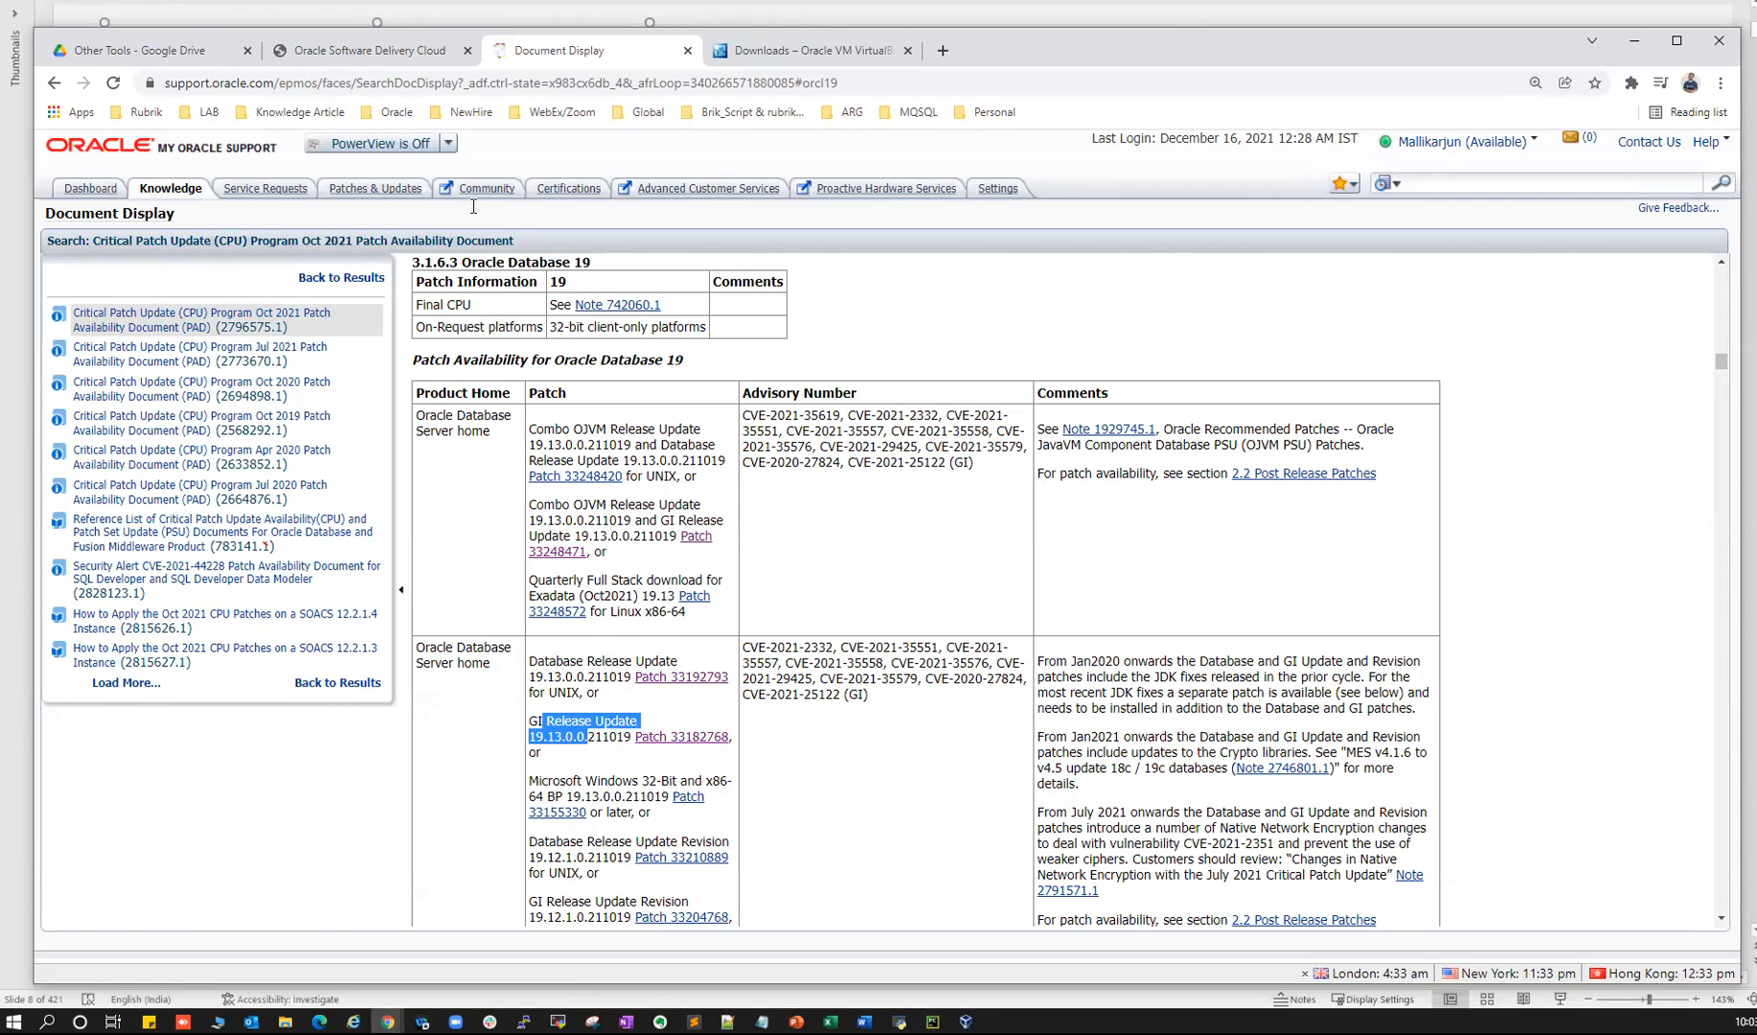
click(364, 51)
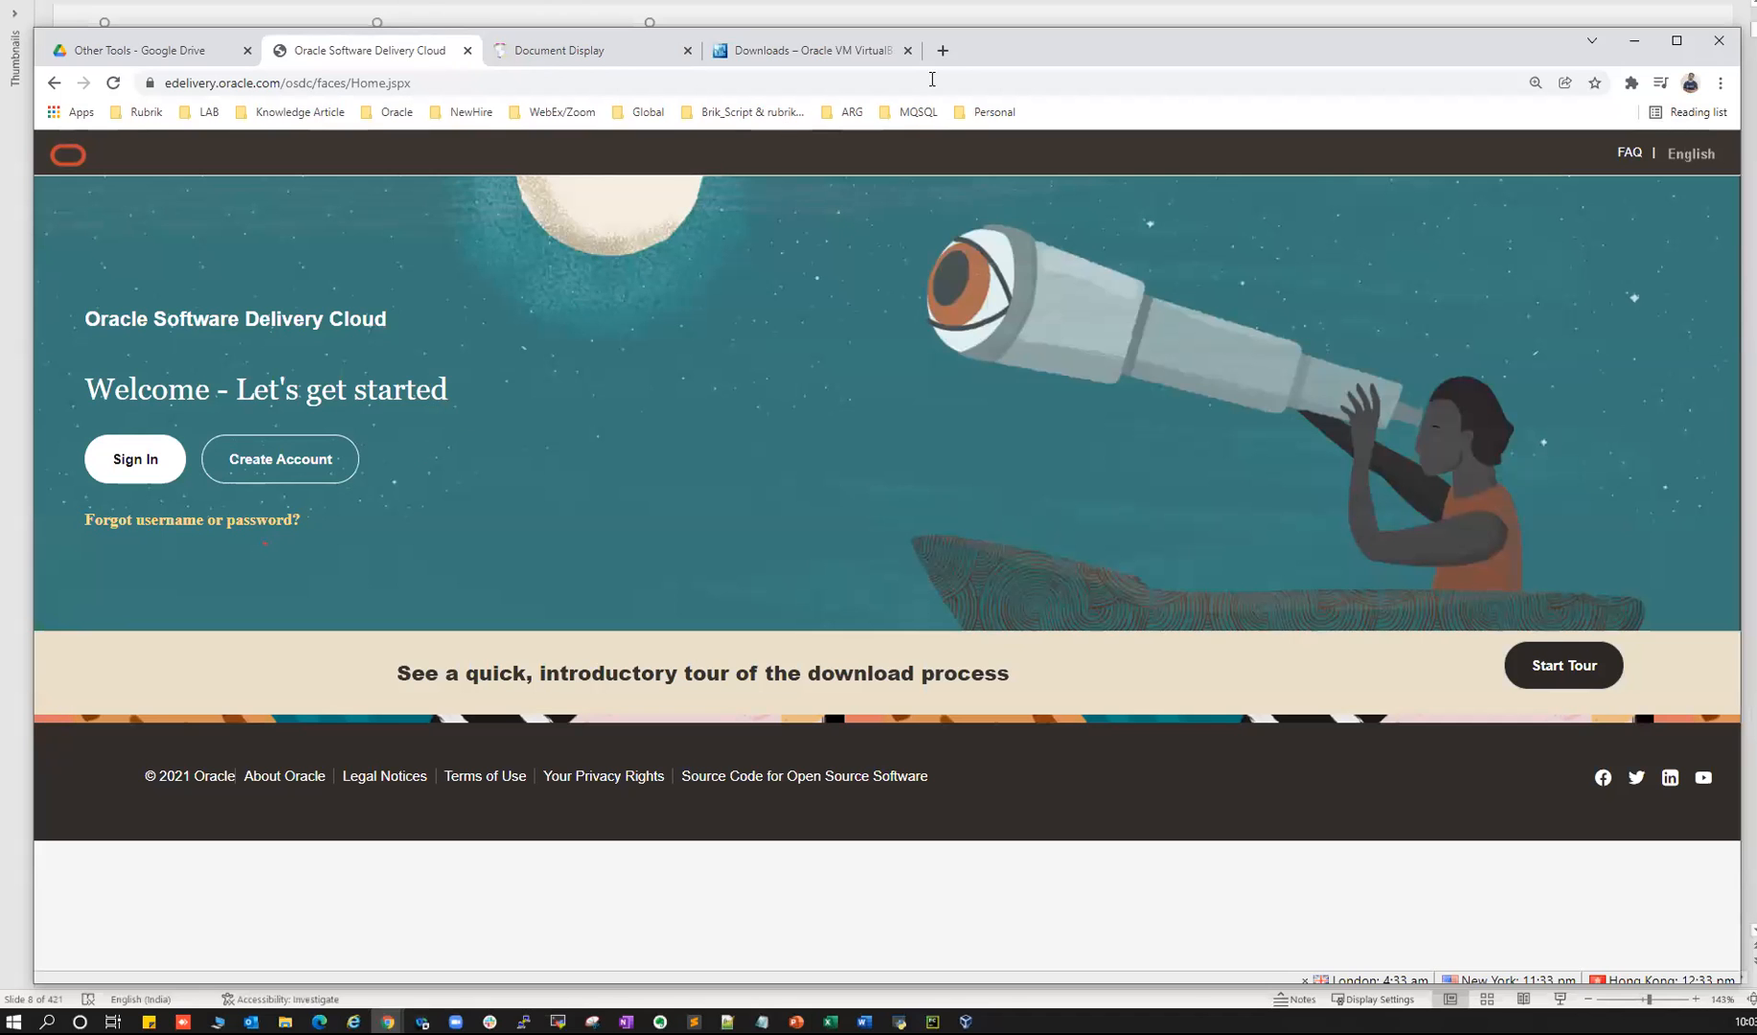
click(943, 50)
click(560, 49)
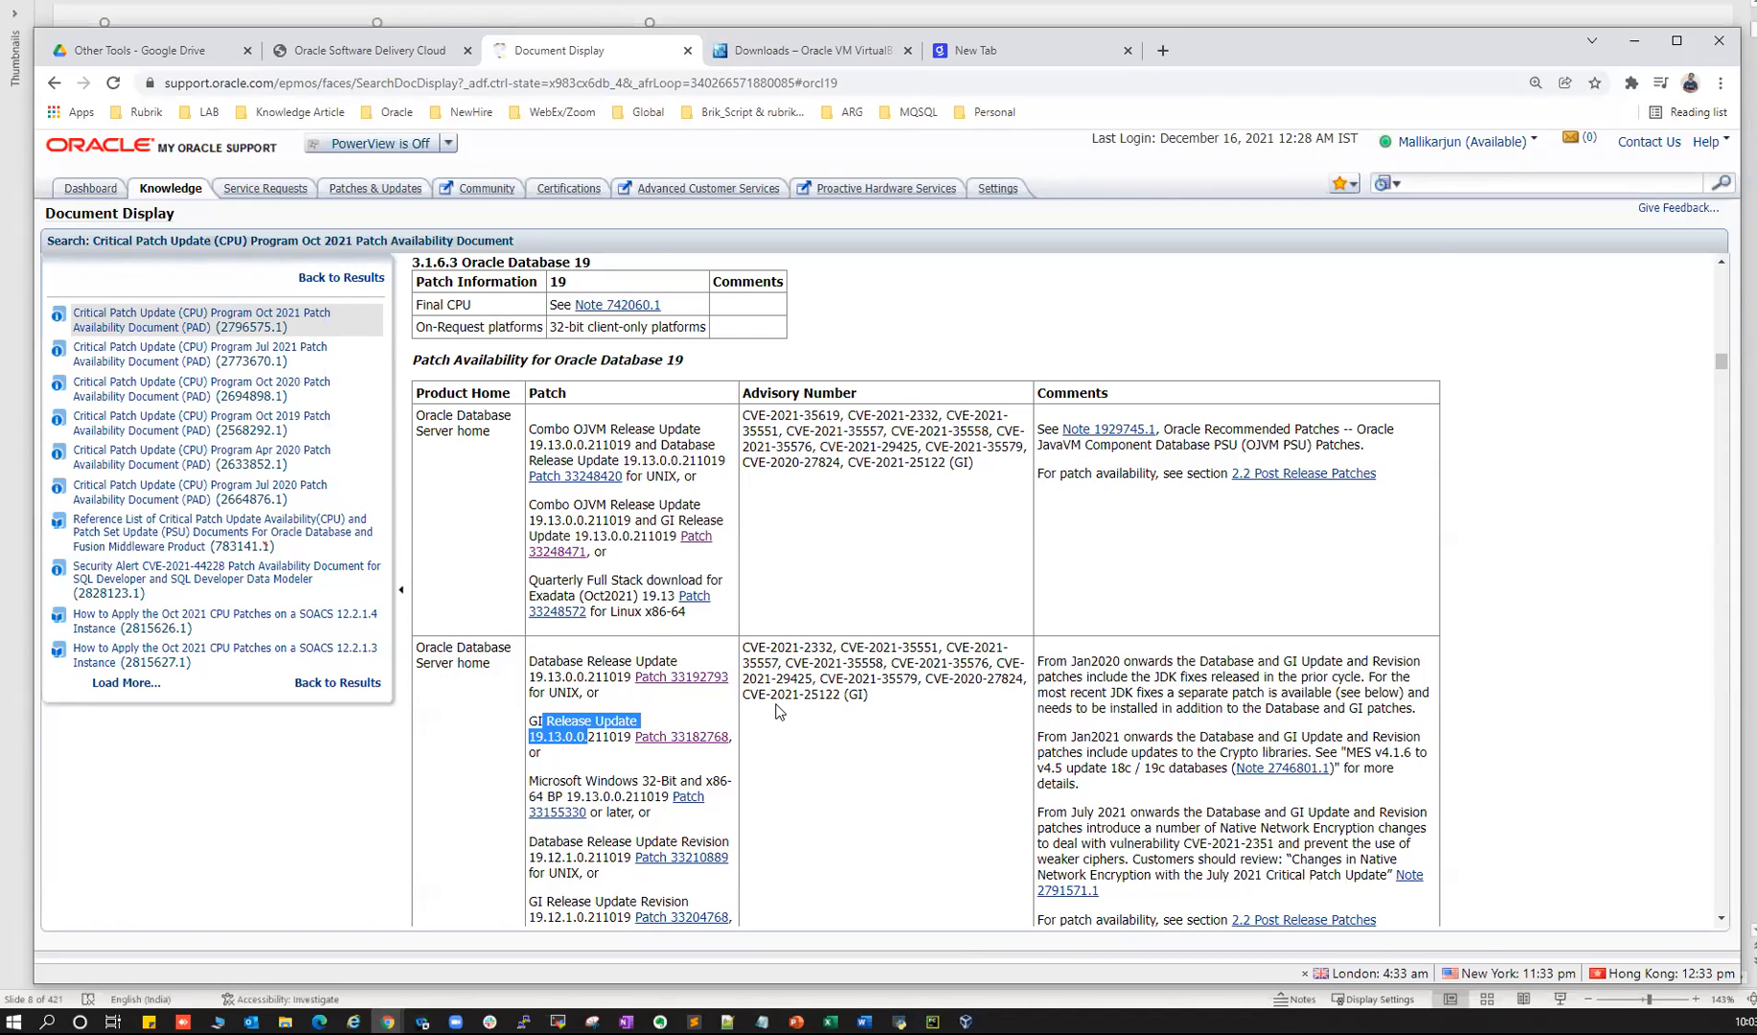
scroll(777, 711, down, 3)
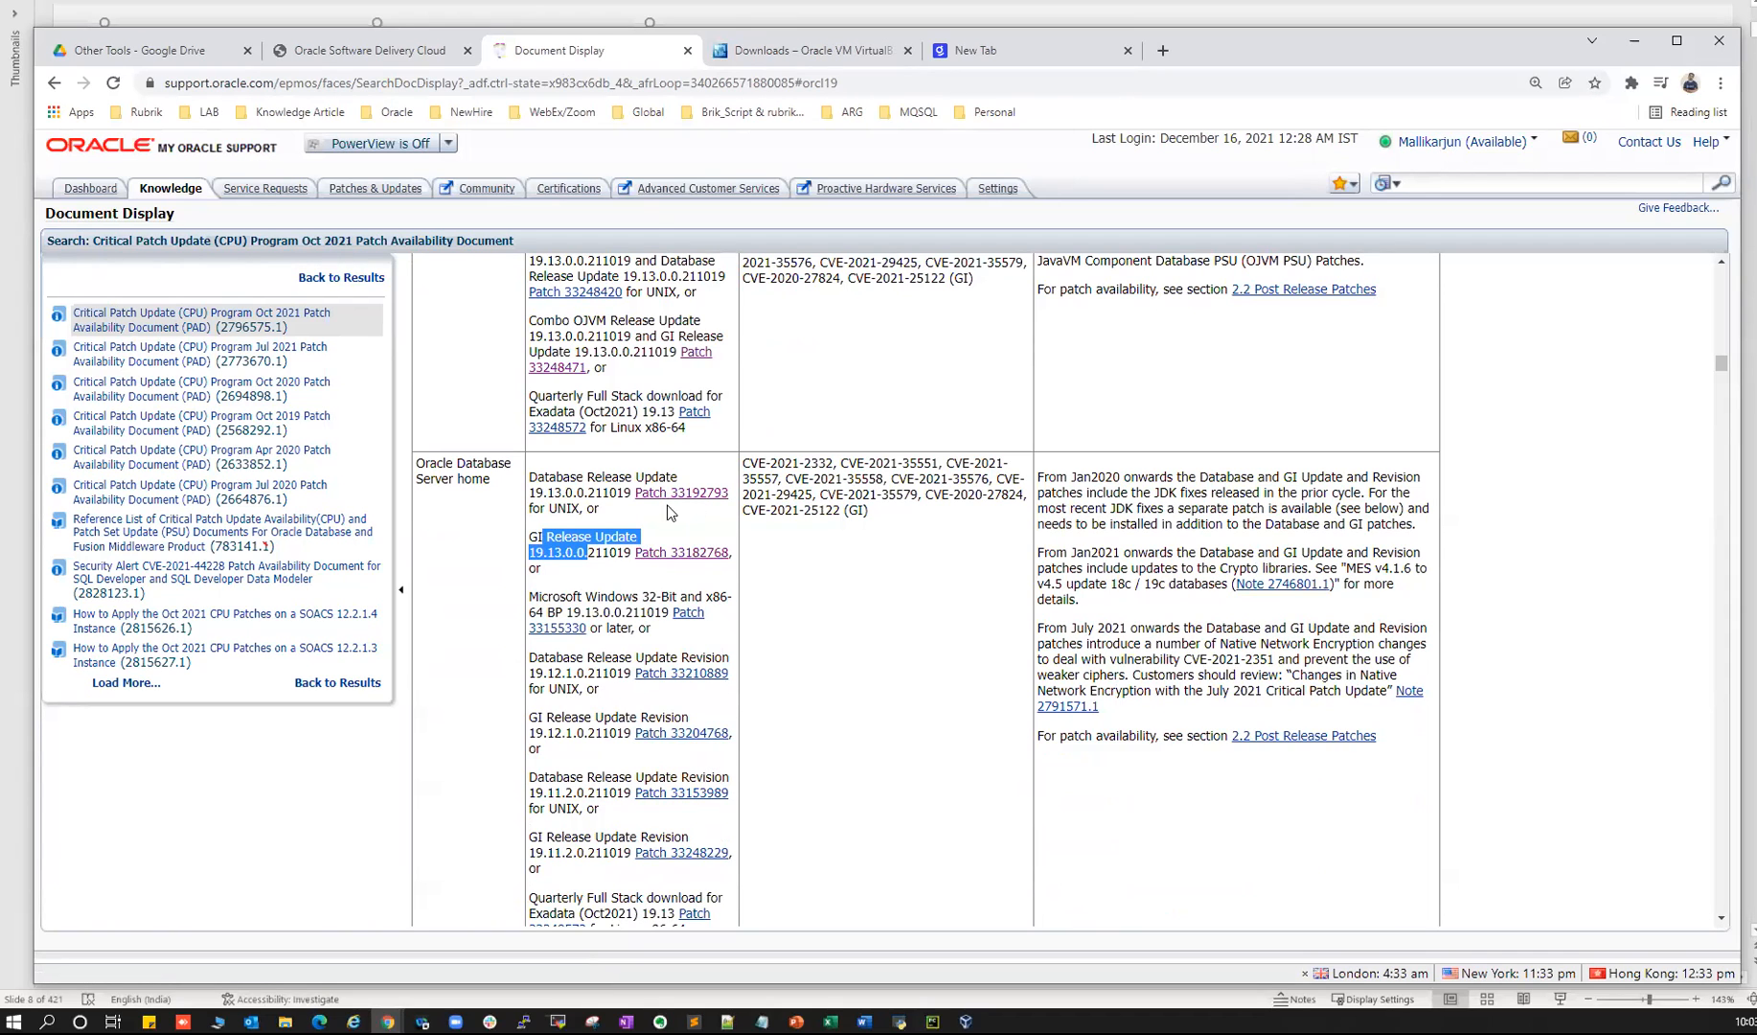
- Return to the notes' step on picking the 19c/12c/11g patch from PAD section 3.1
key(alt+Tab)
scroll(706, 511, up, 3)
scroll(705, 514, down, 10)
scroll(705, 518, down, 2)
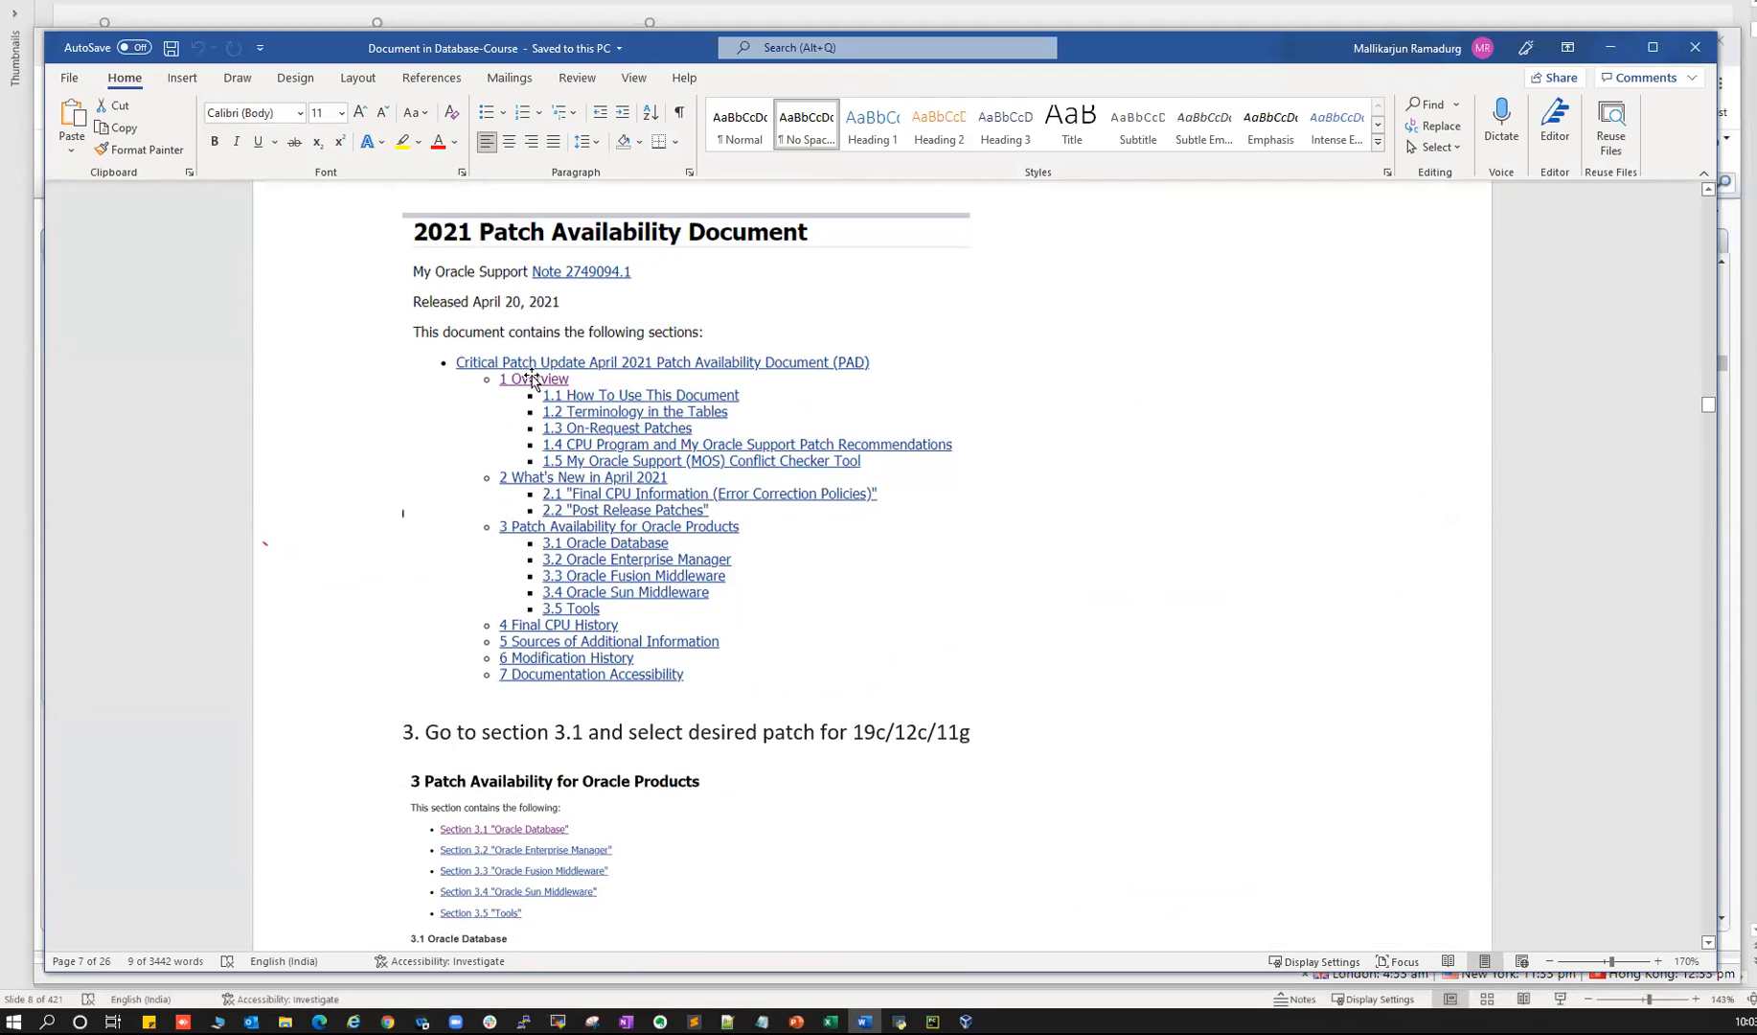
- Scroll the notes past the patch steps to 'How to download VMware Workstation?'
scroll(633, 529, down, 1)
scroll(632, 530, down, 3)
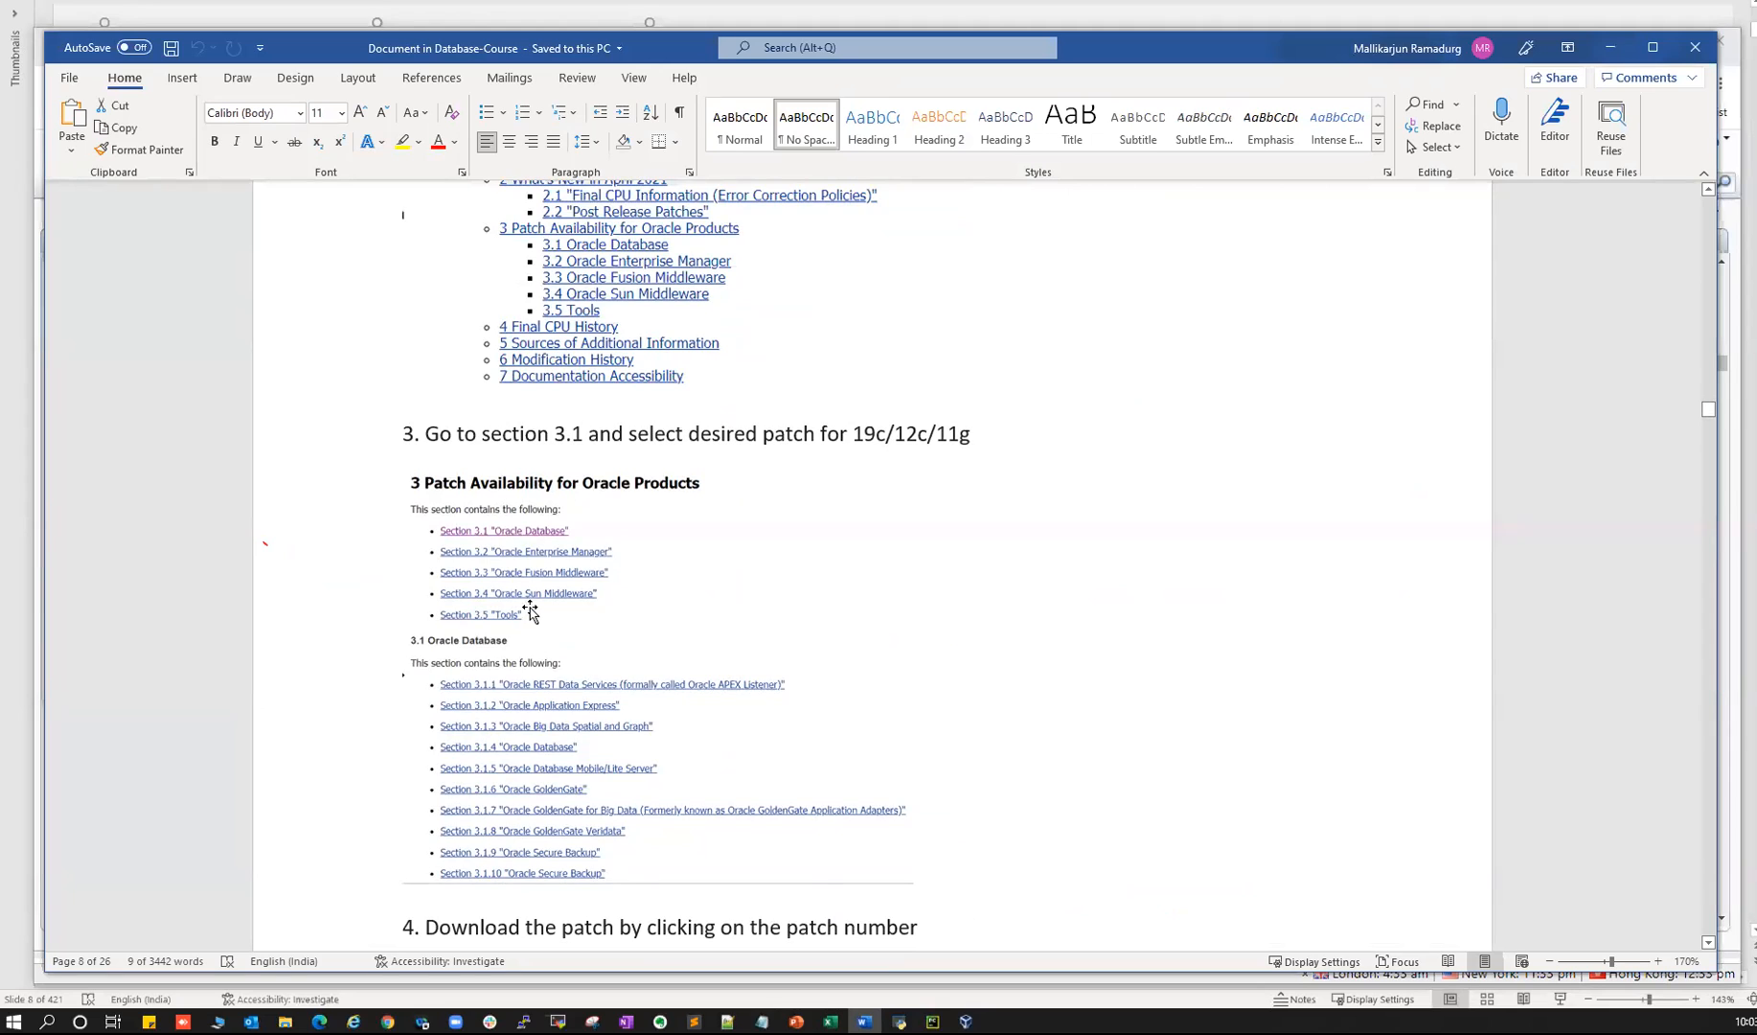
scroll(532, 671, down, 2)
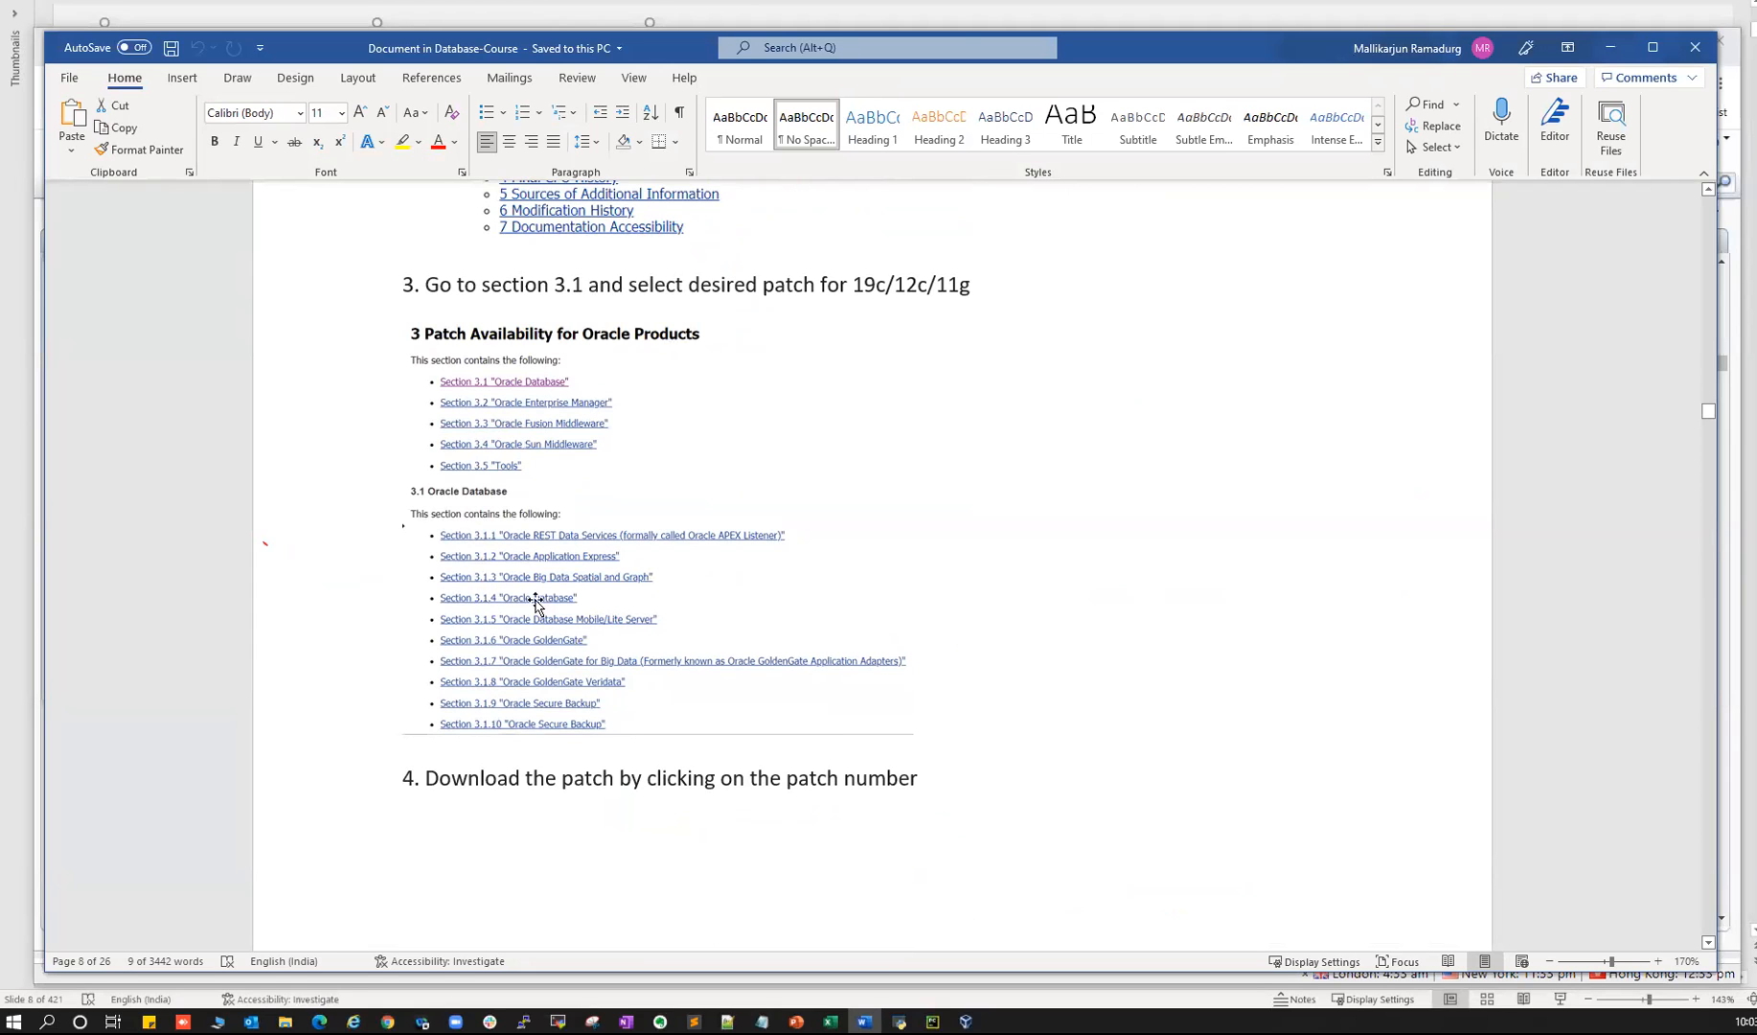
scroll(533, 603, down, 15)
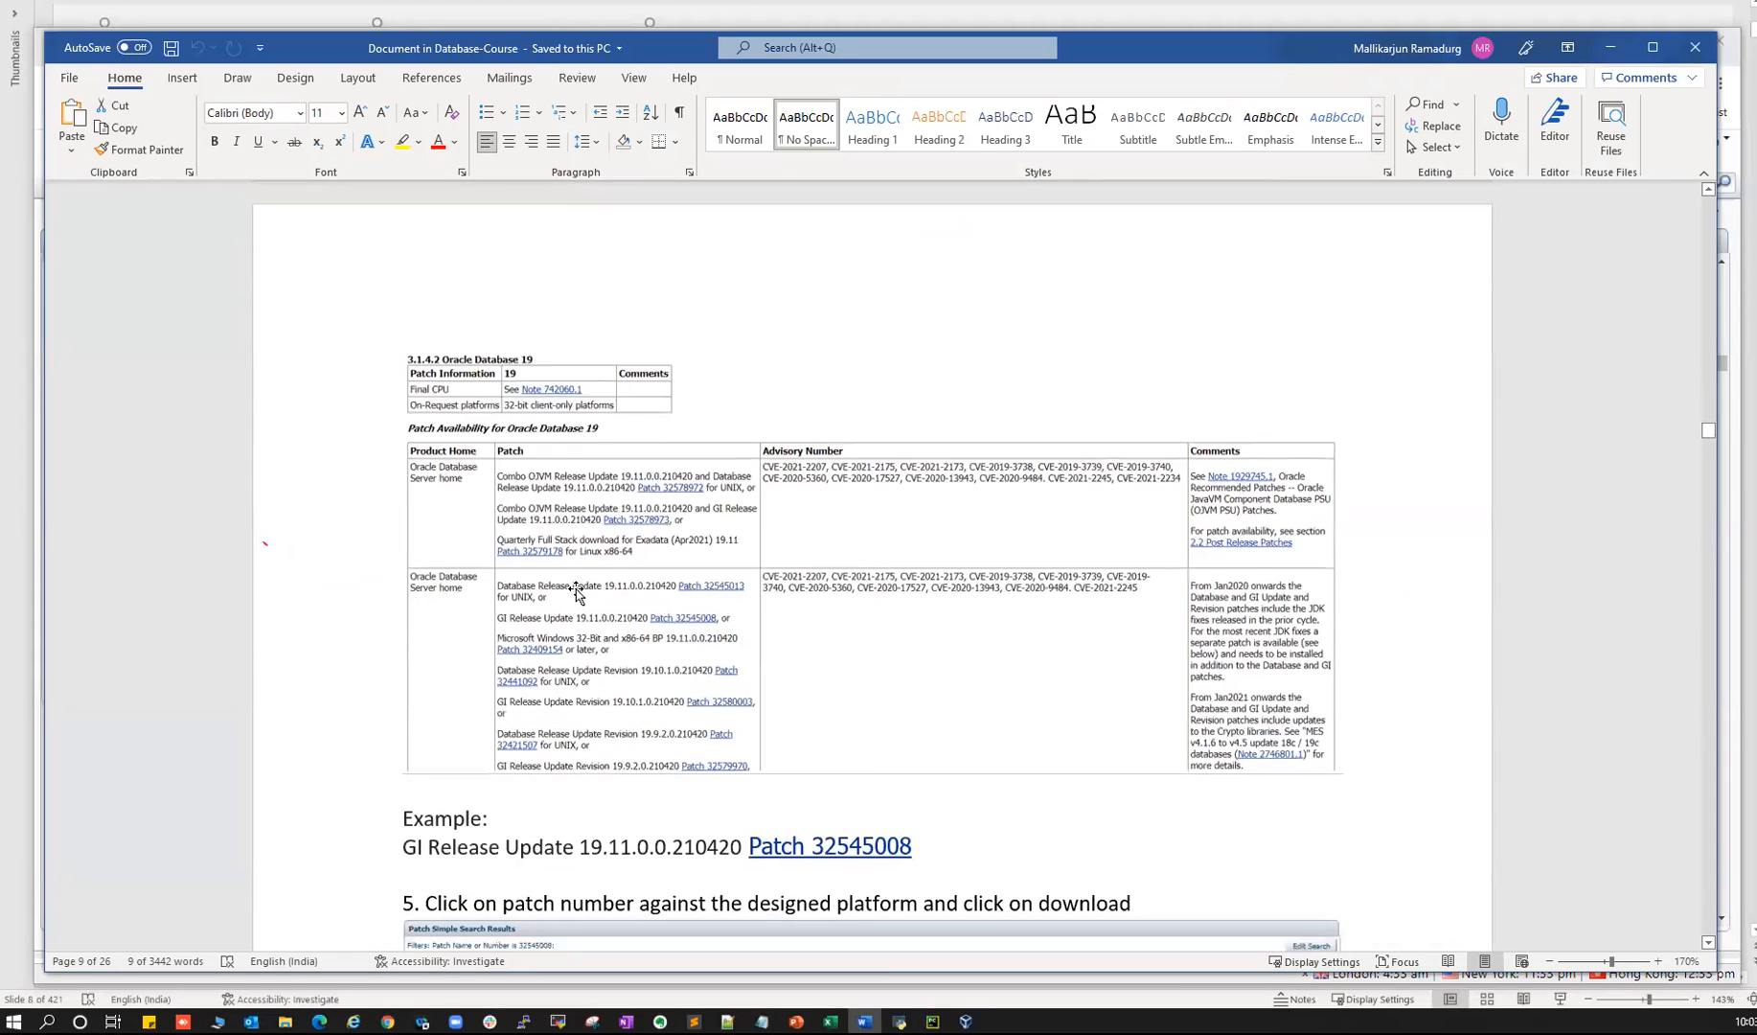
scroll(567, 575, down, 5)
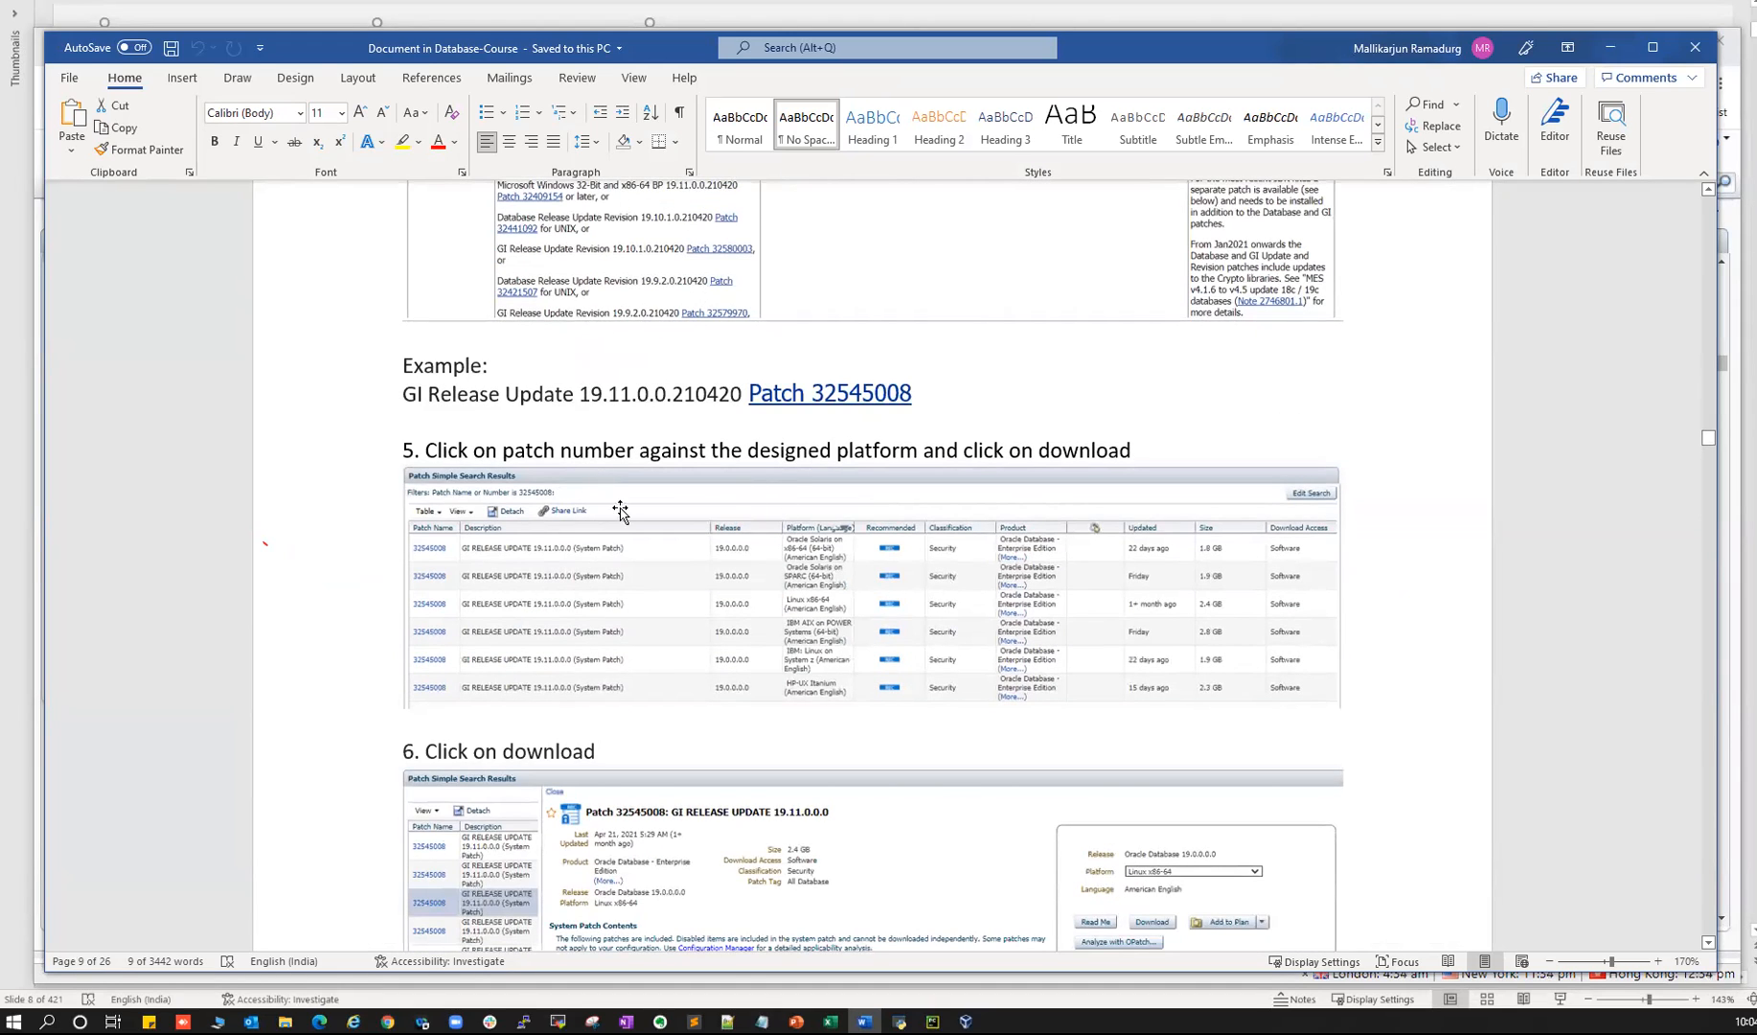
scroll(697, 548, down, 14)
scroll(700, 545, up, 3)
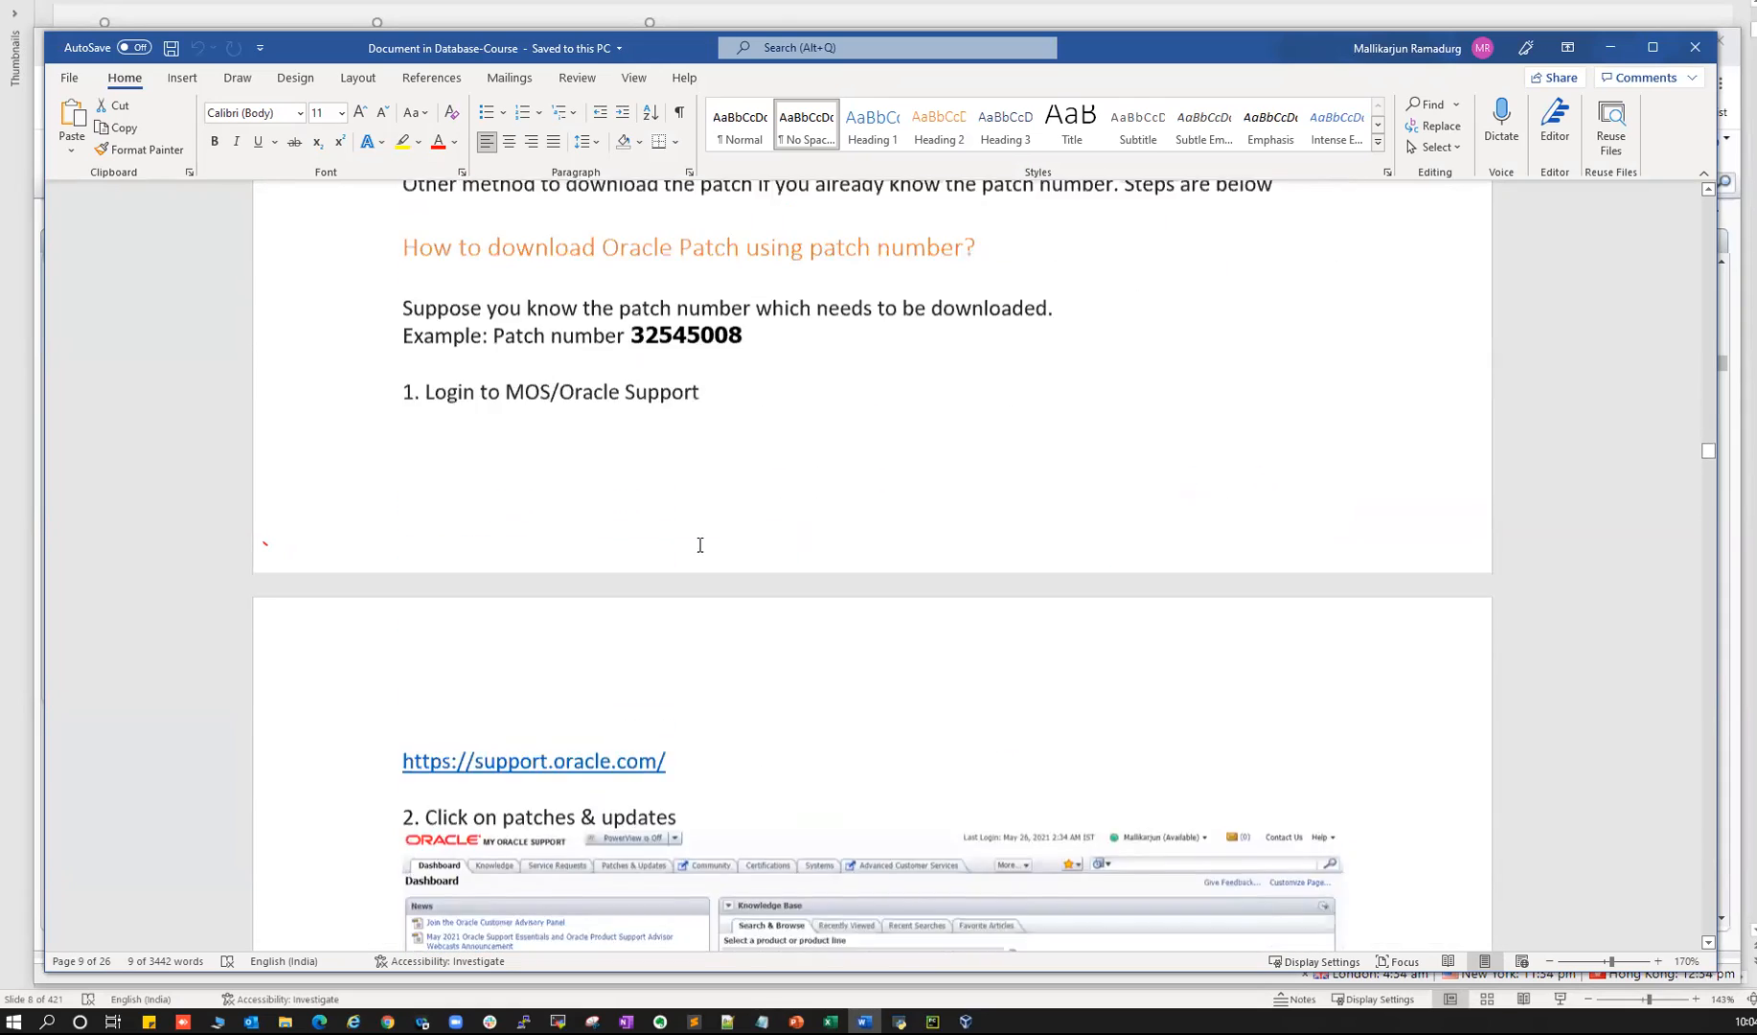
scroll(699, 544, down, 18)
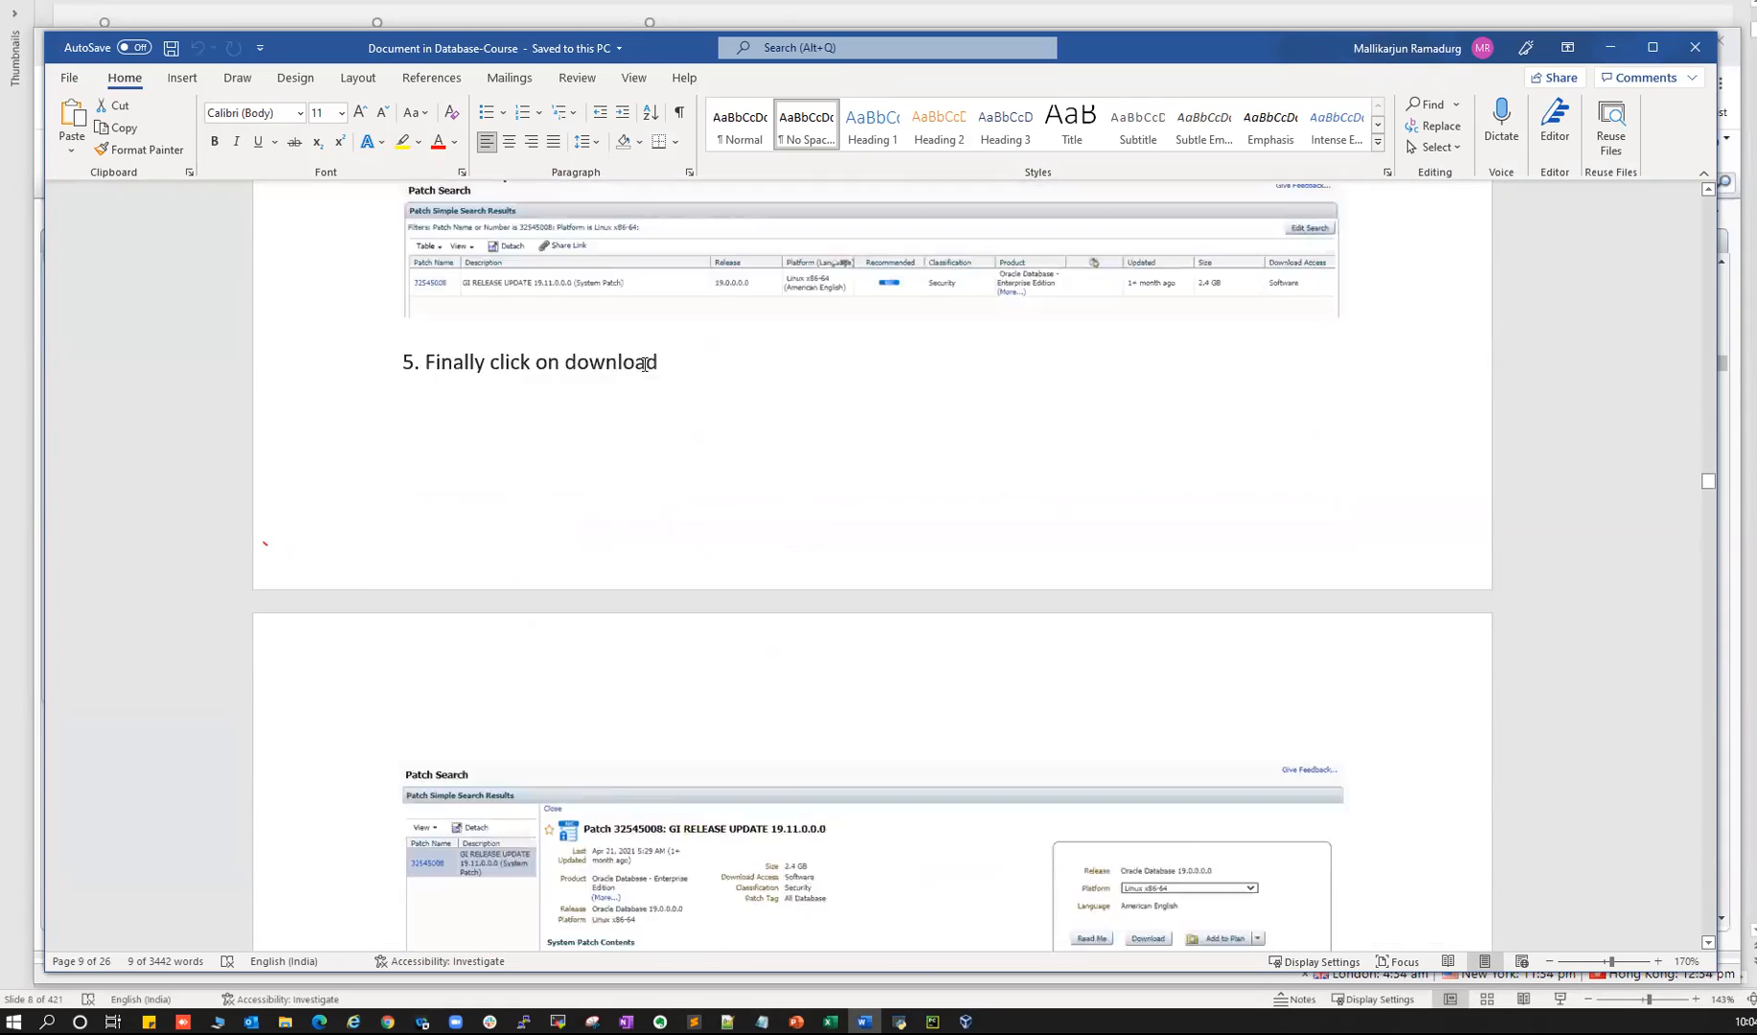
scroll(646, 362, down, 20)
scroll(575, 451, up, 3)
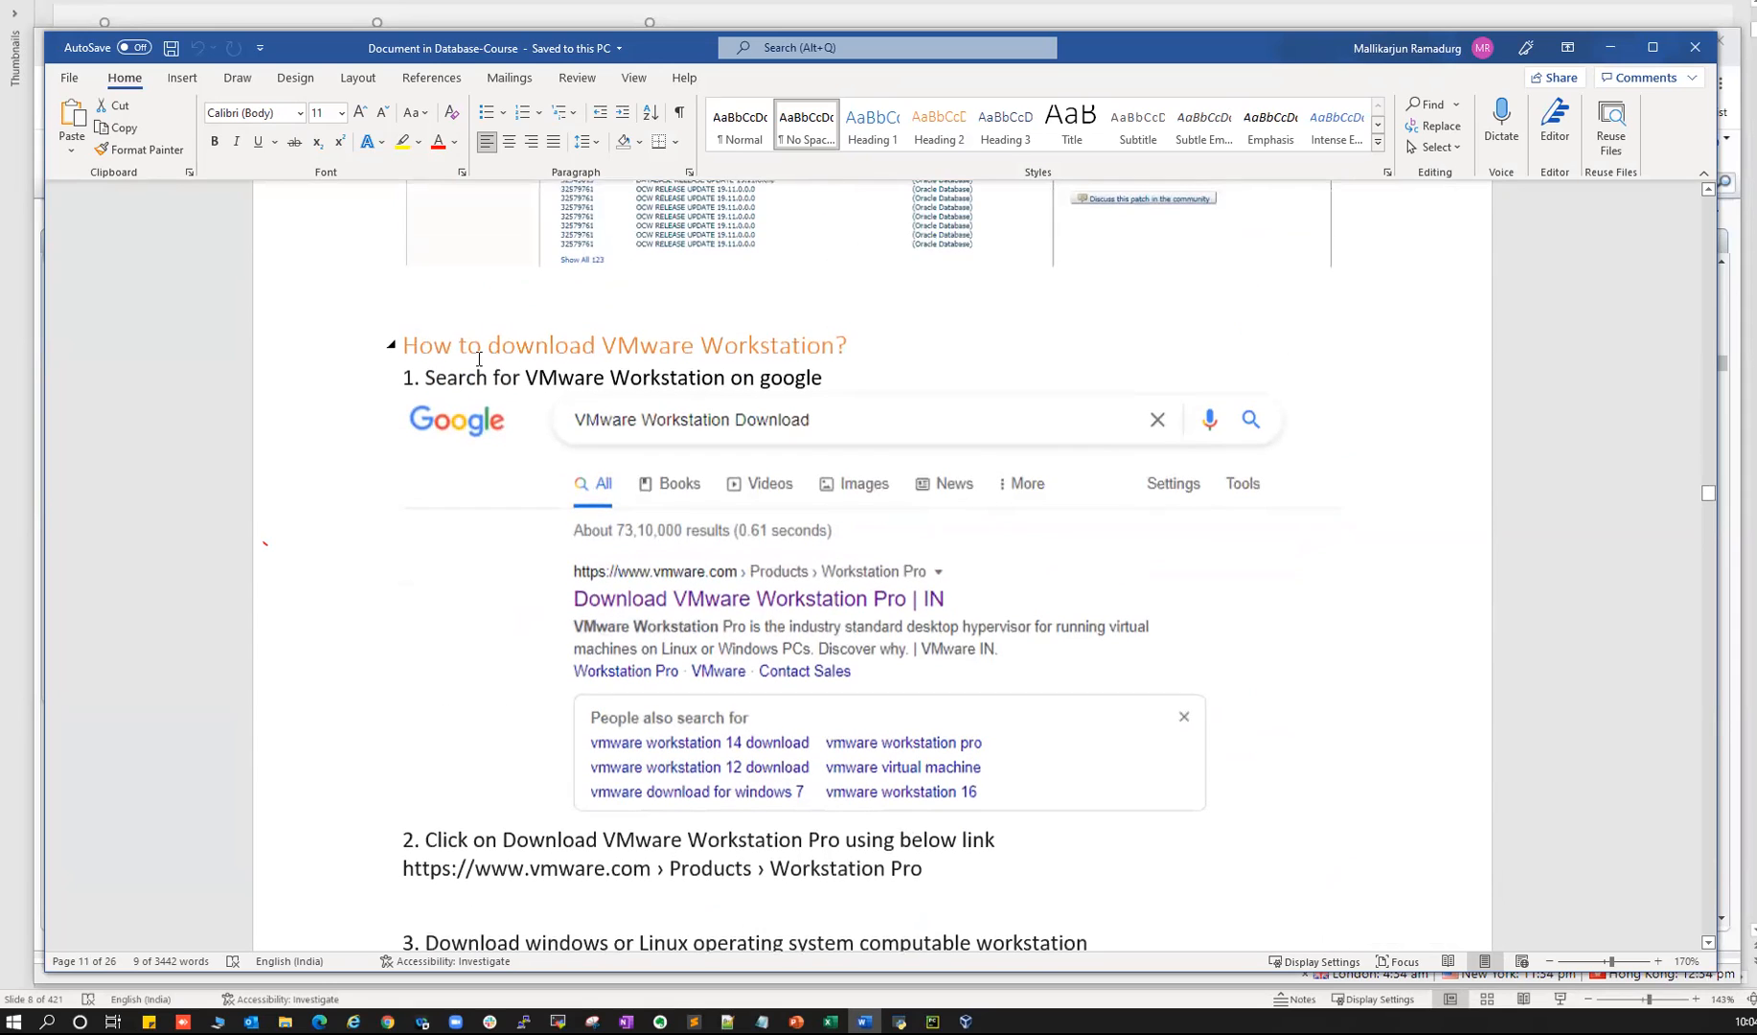
- Highlight the VMware Workstation download heading and the '30 days trial period' note
drag(403, 346, 834, 346)
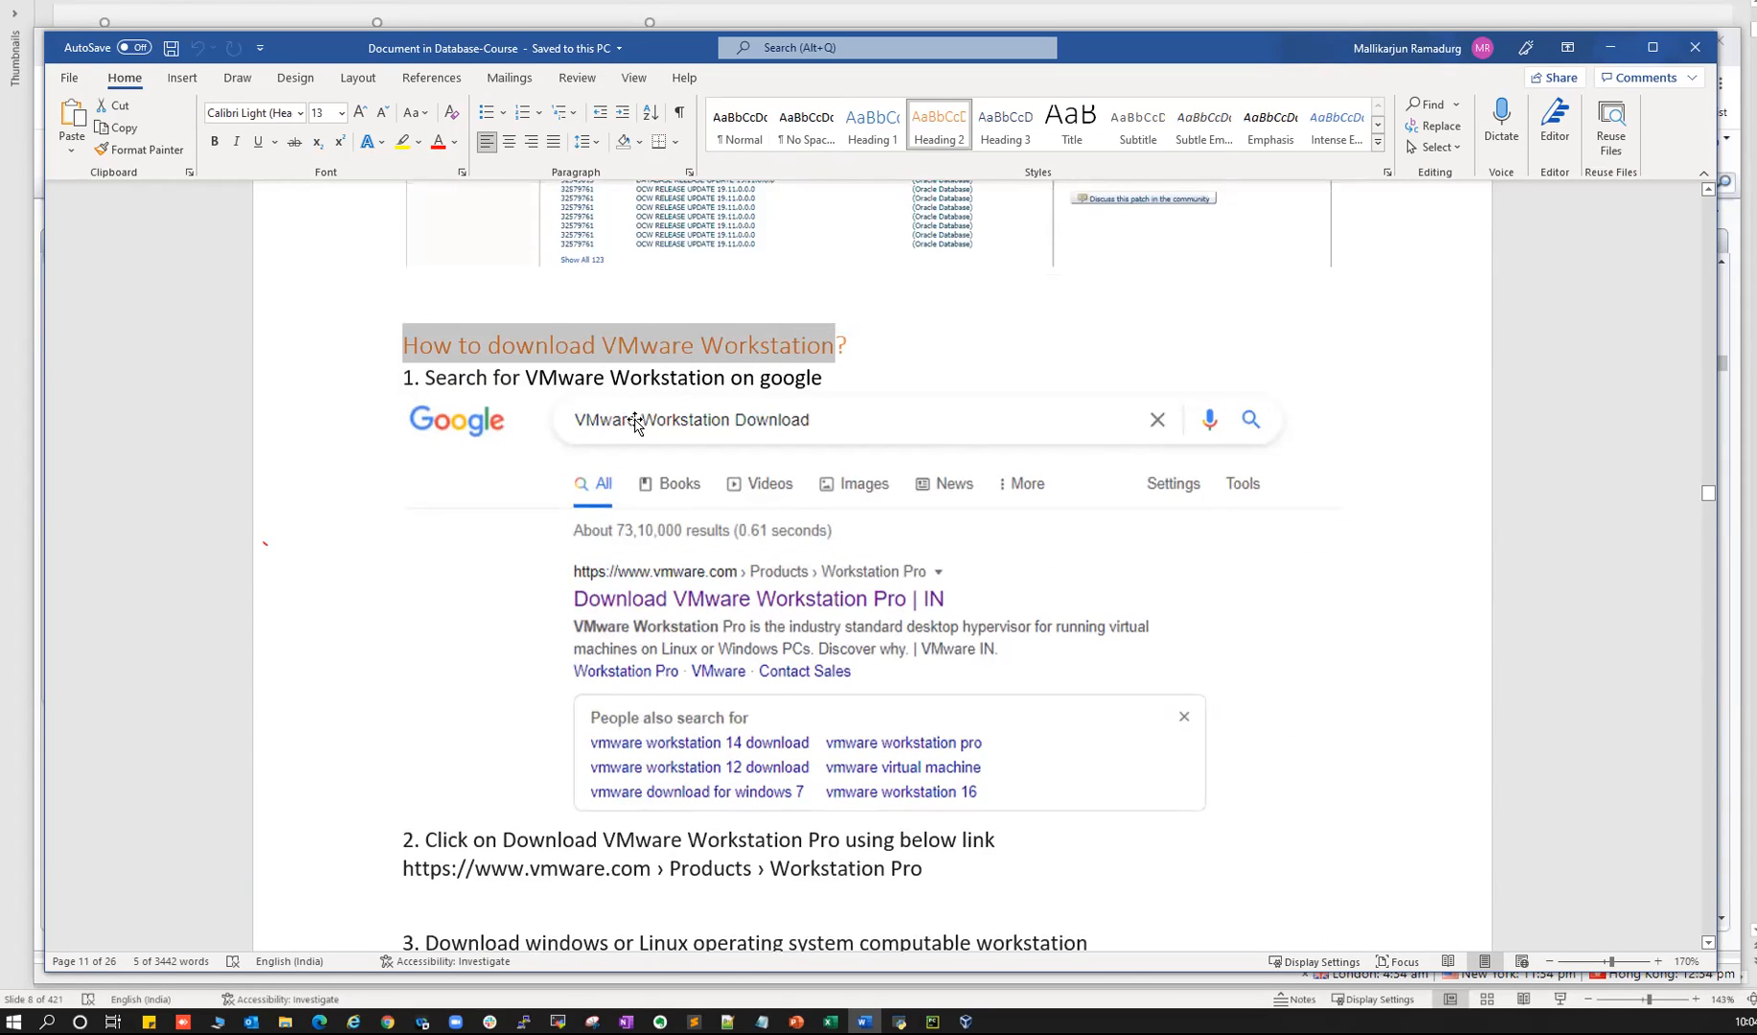
scroll(633, 455, down, 2)
scroll(720, 623, down, 1)
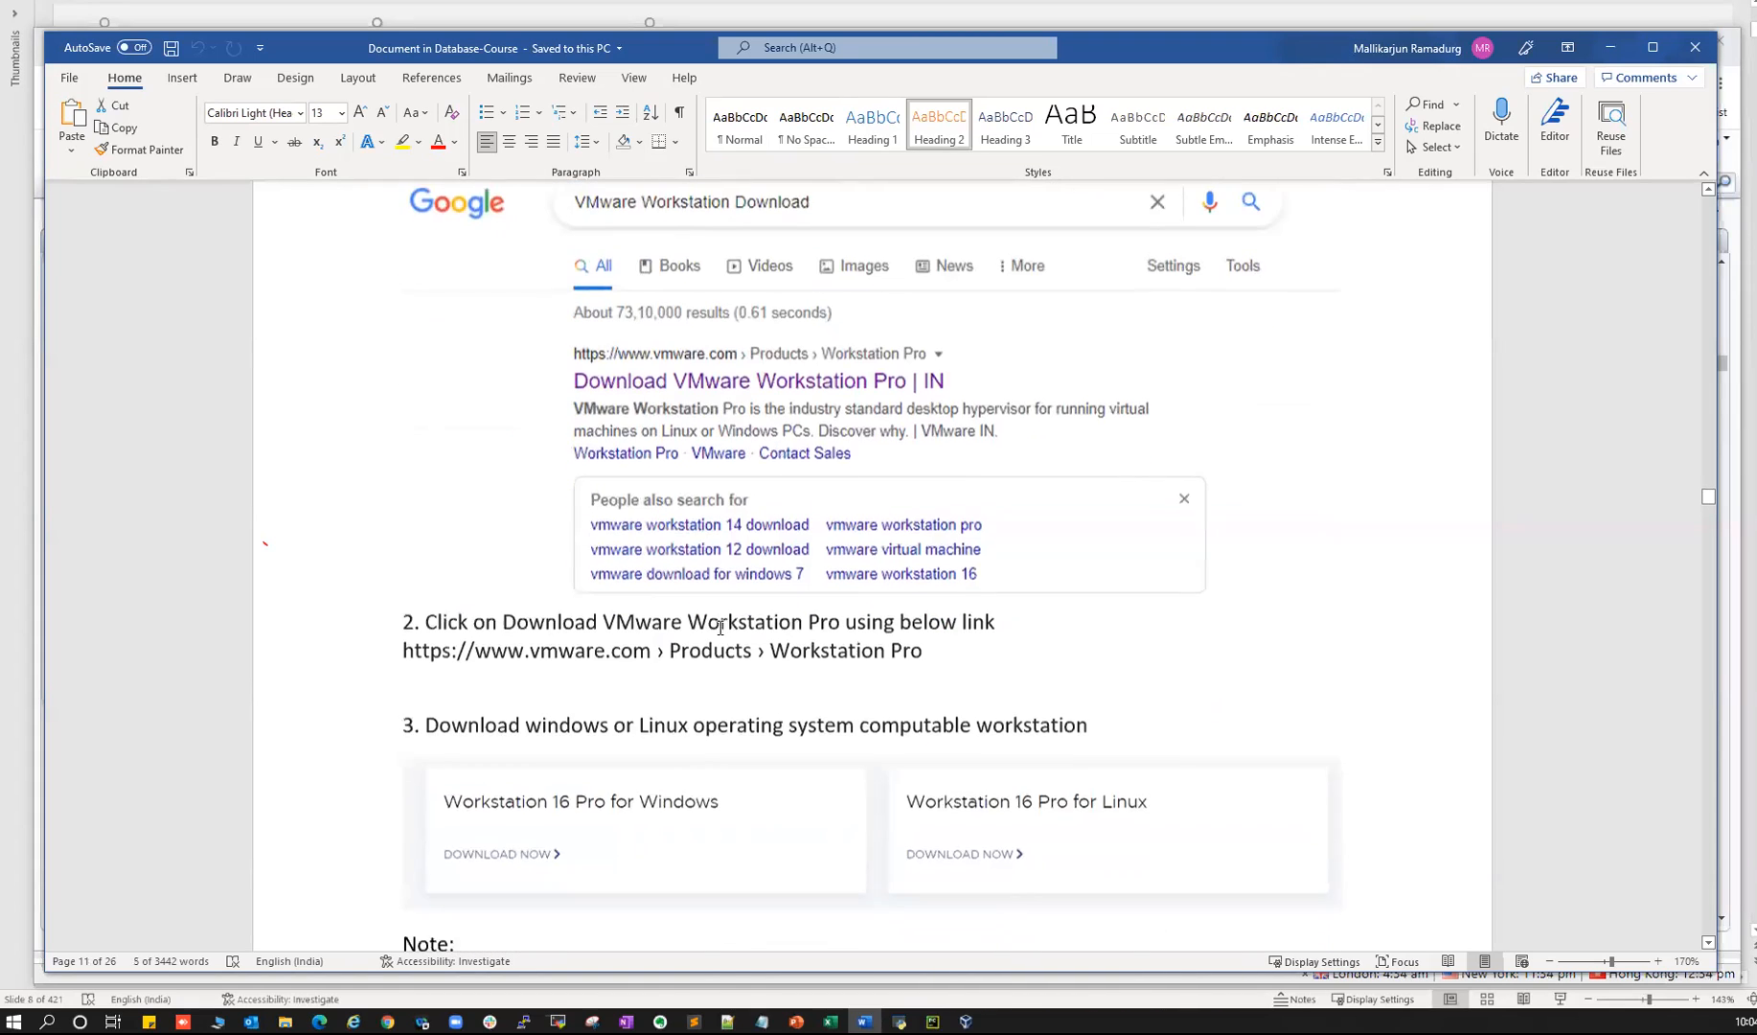
scroll(747, 622, down, 2)
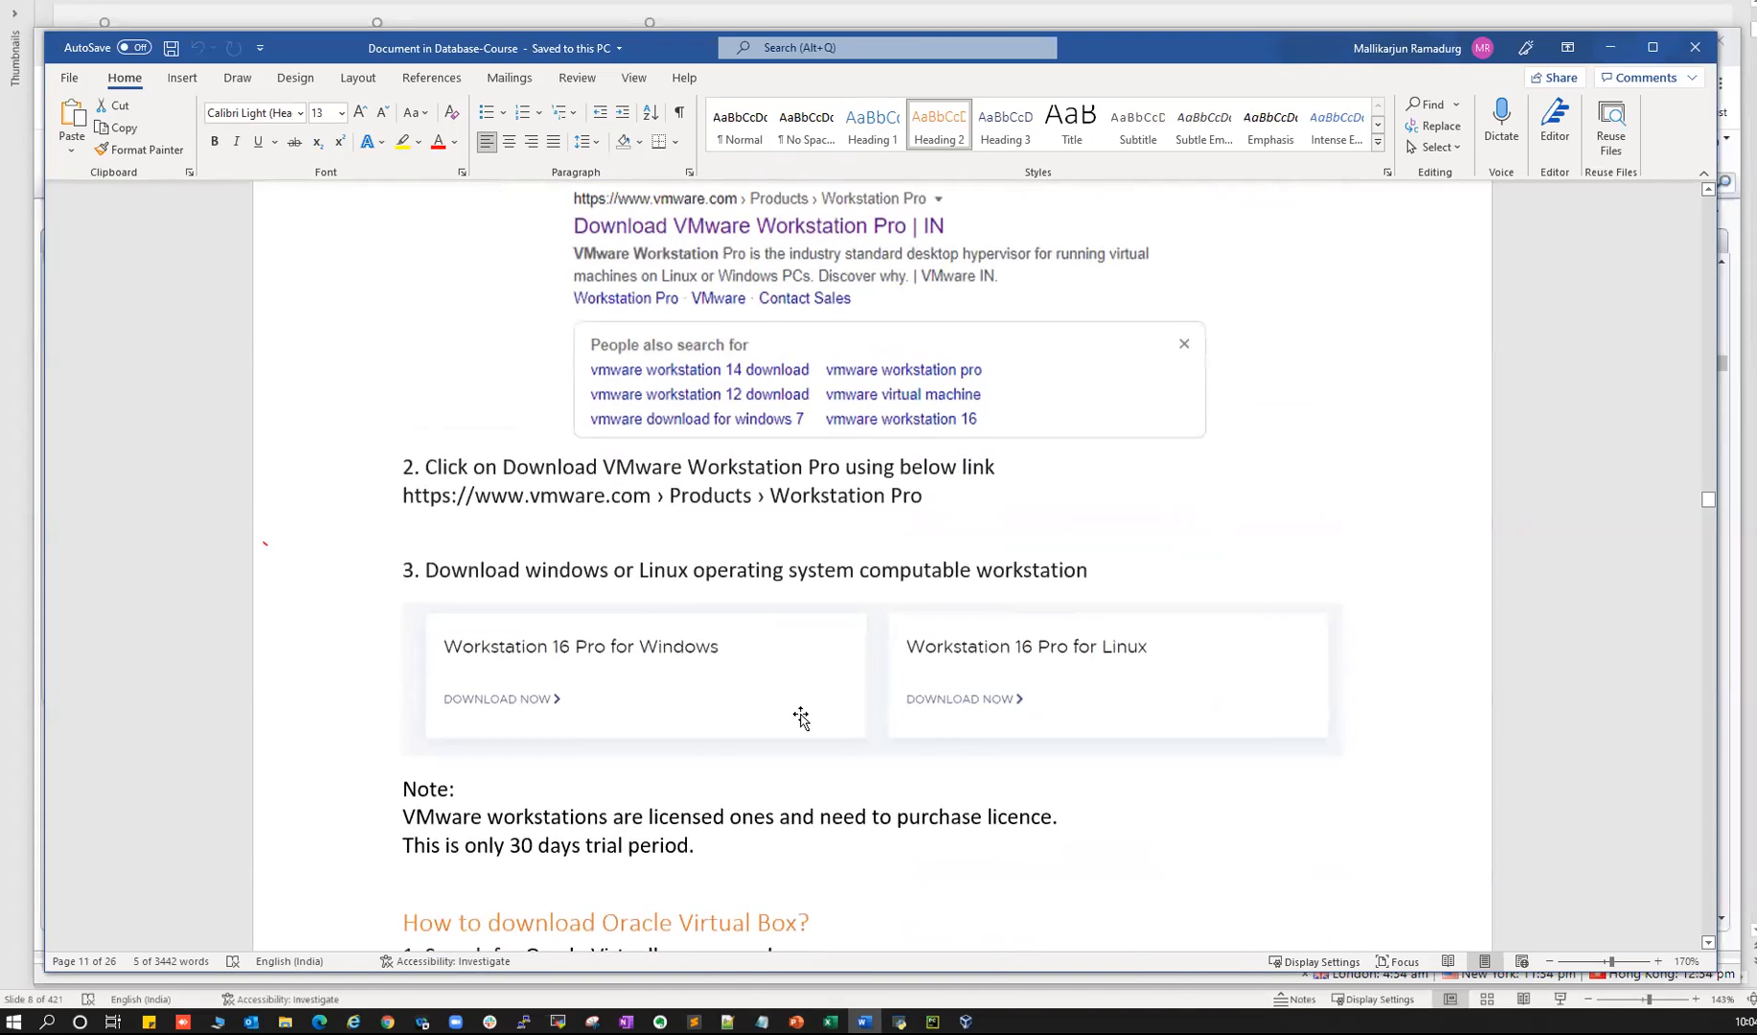
scroll(800, 718, down, 1)
drag(511, 773, 669, 772)
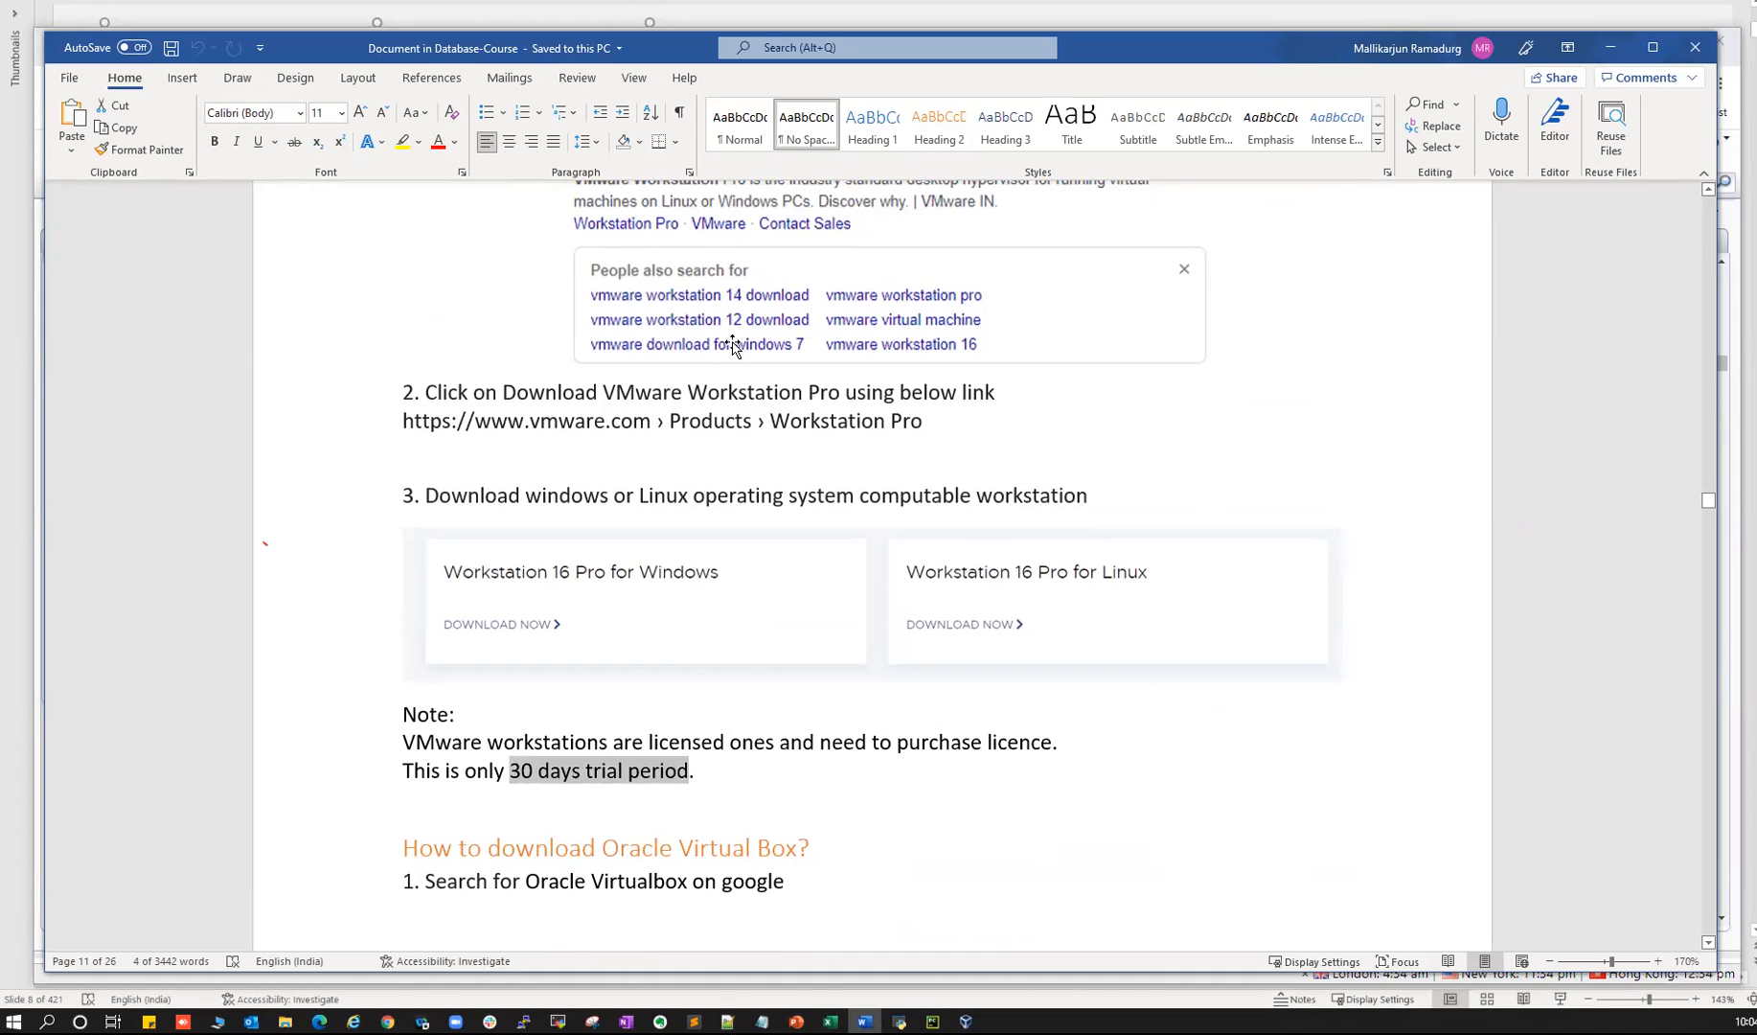
- Scroll through the VirtualBox download notes, highlighting a key phrase
scroll(638, 297, up, 4)
scroll(728, 285, down, 8)
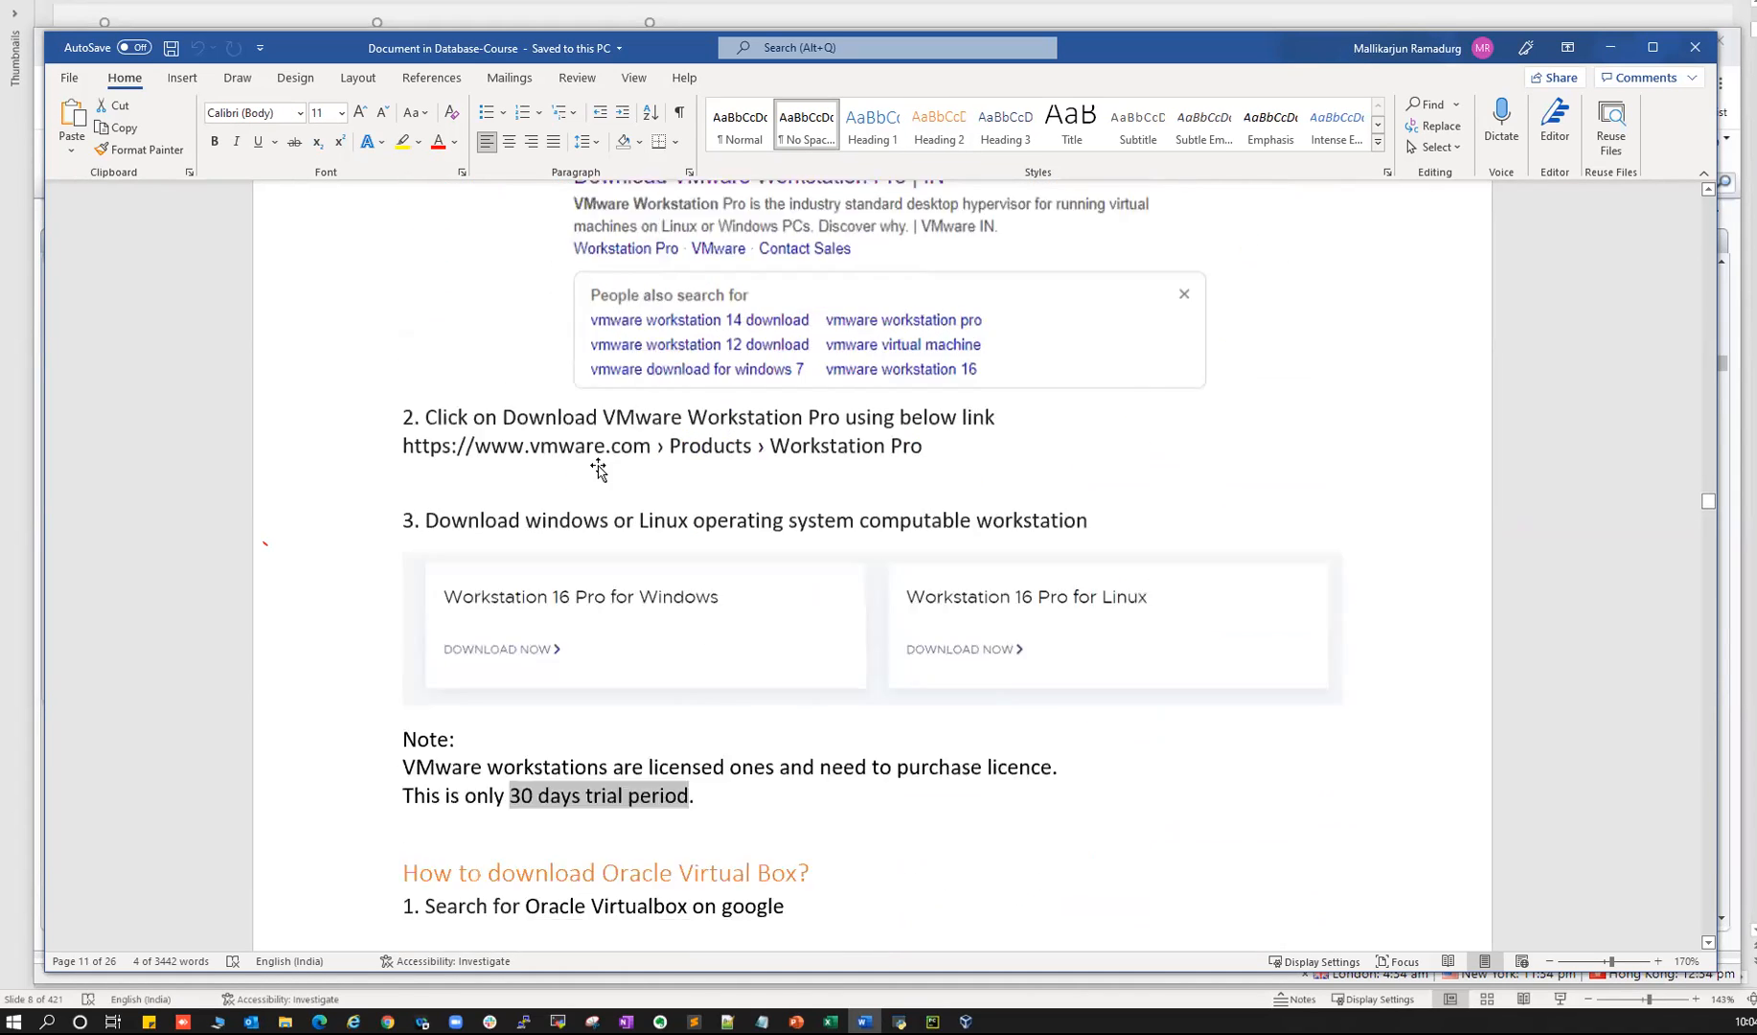
drag(591, 551, 777, 550)
scroll(777, 550, down, 8)
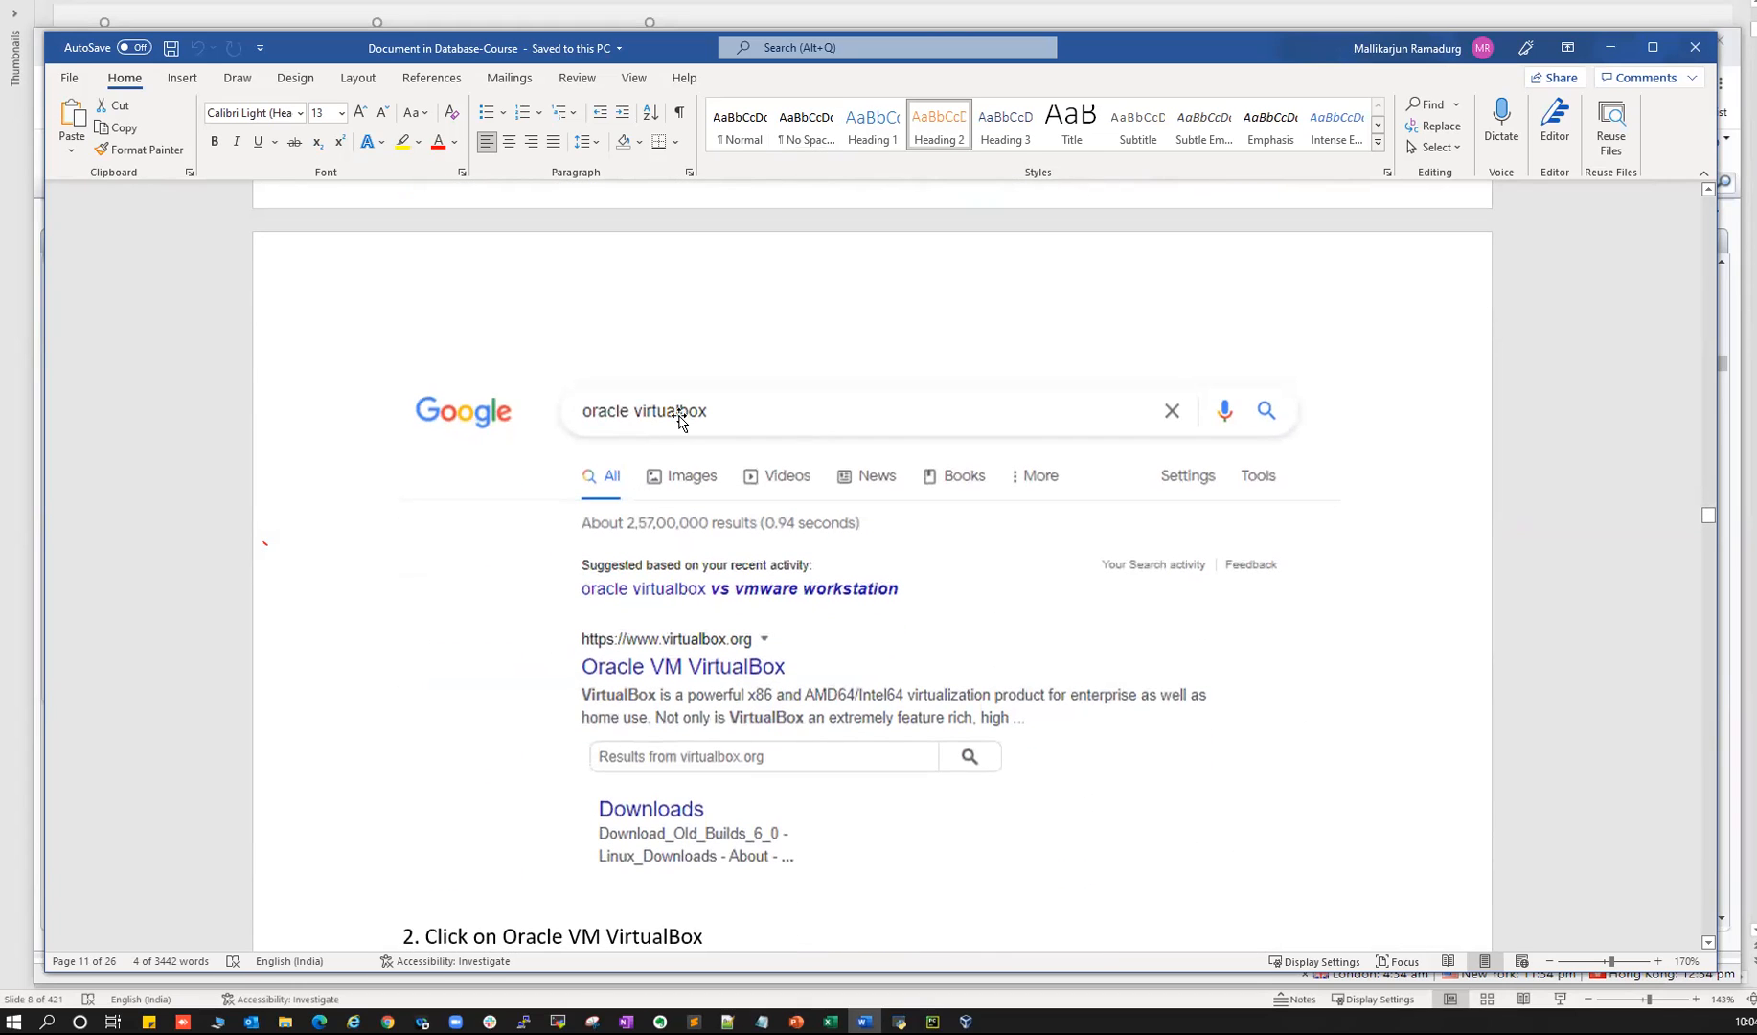
scroll(674, 776, down, 3)
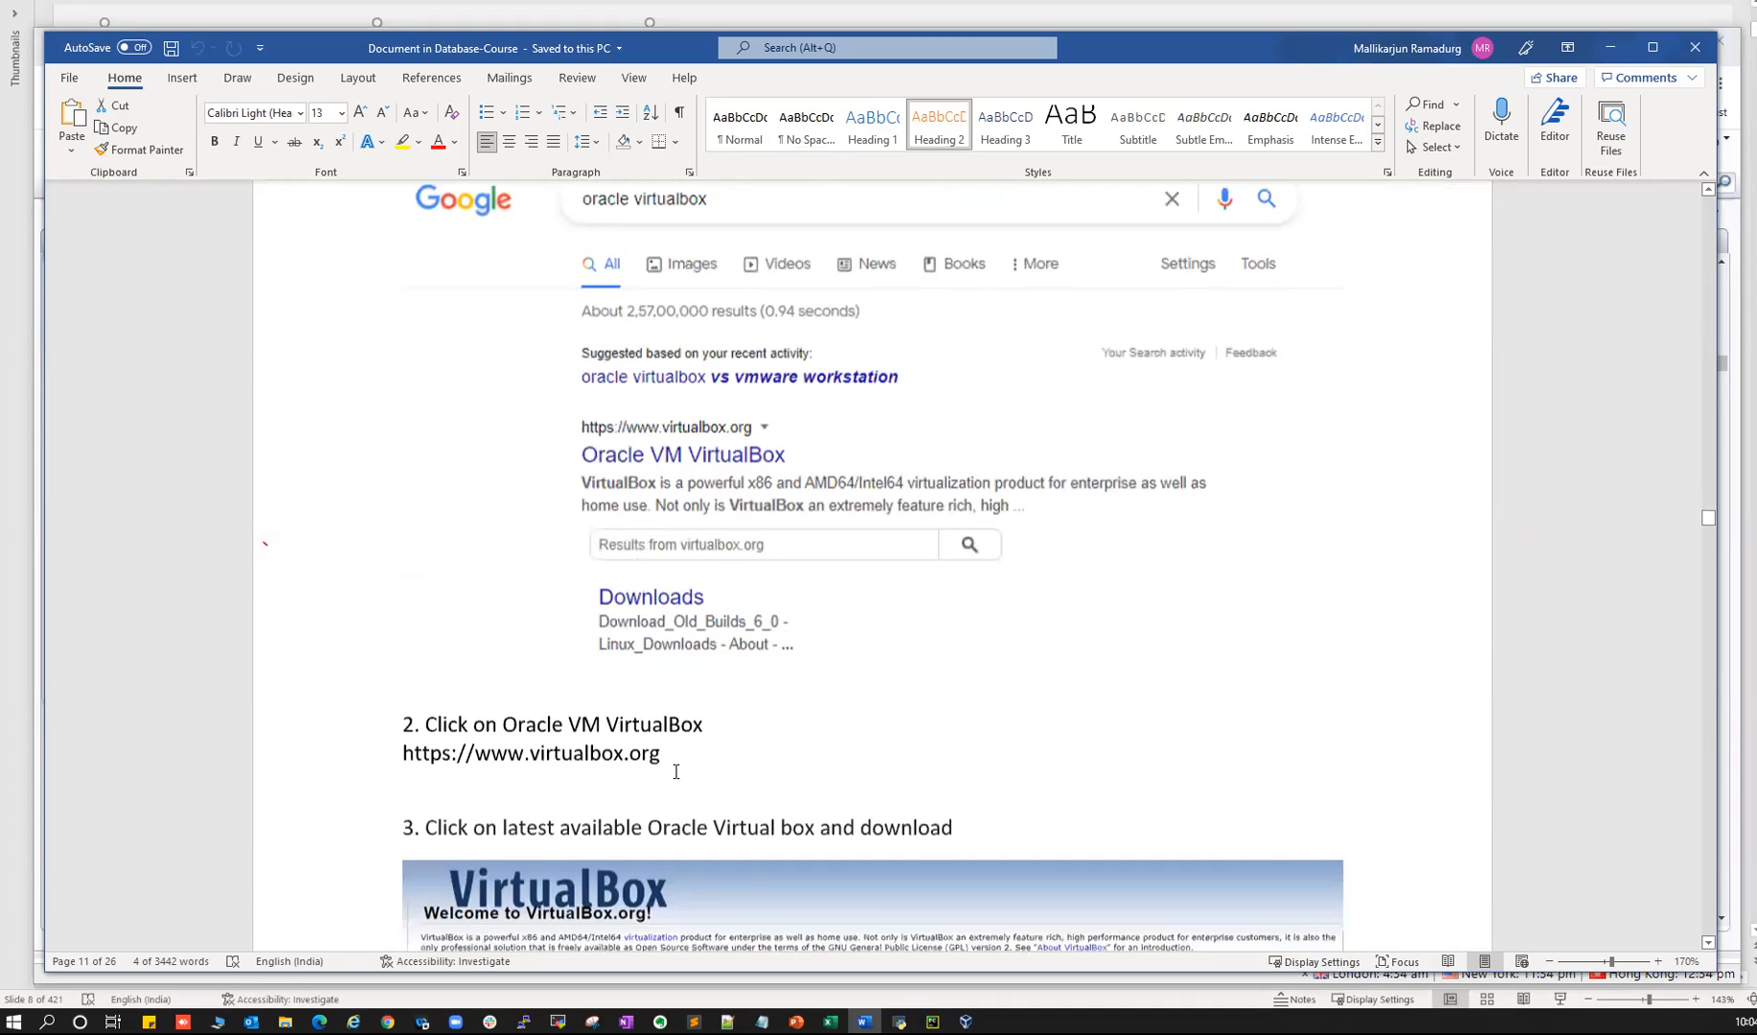
scroll(566, 690, down, 5)
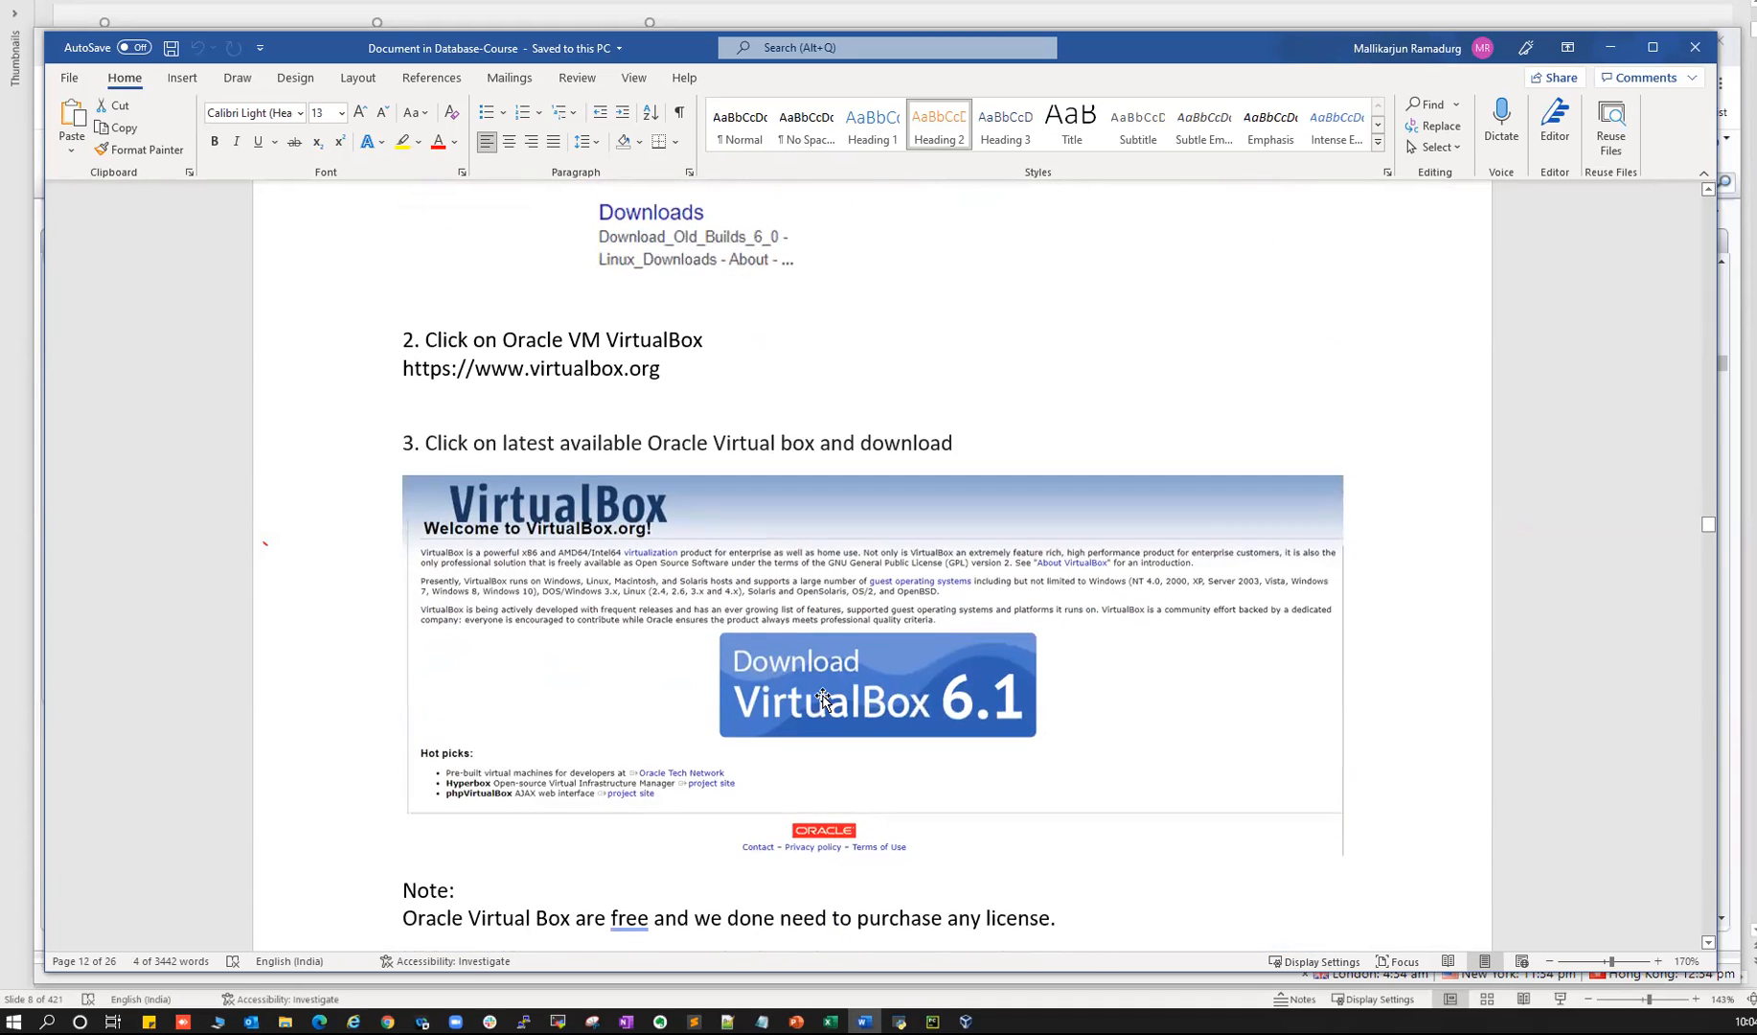
scroll(683, 486, down, 9)
scroll(683, 486, up, 3)
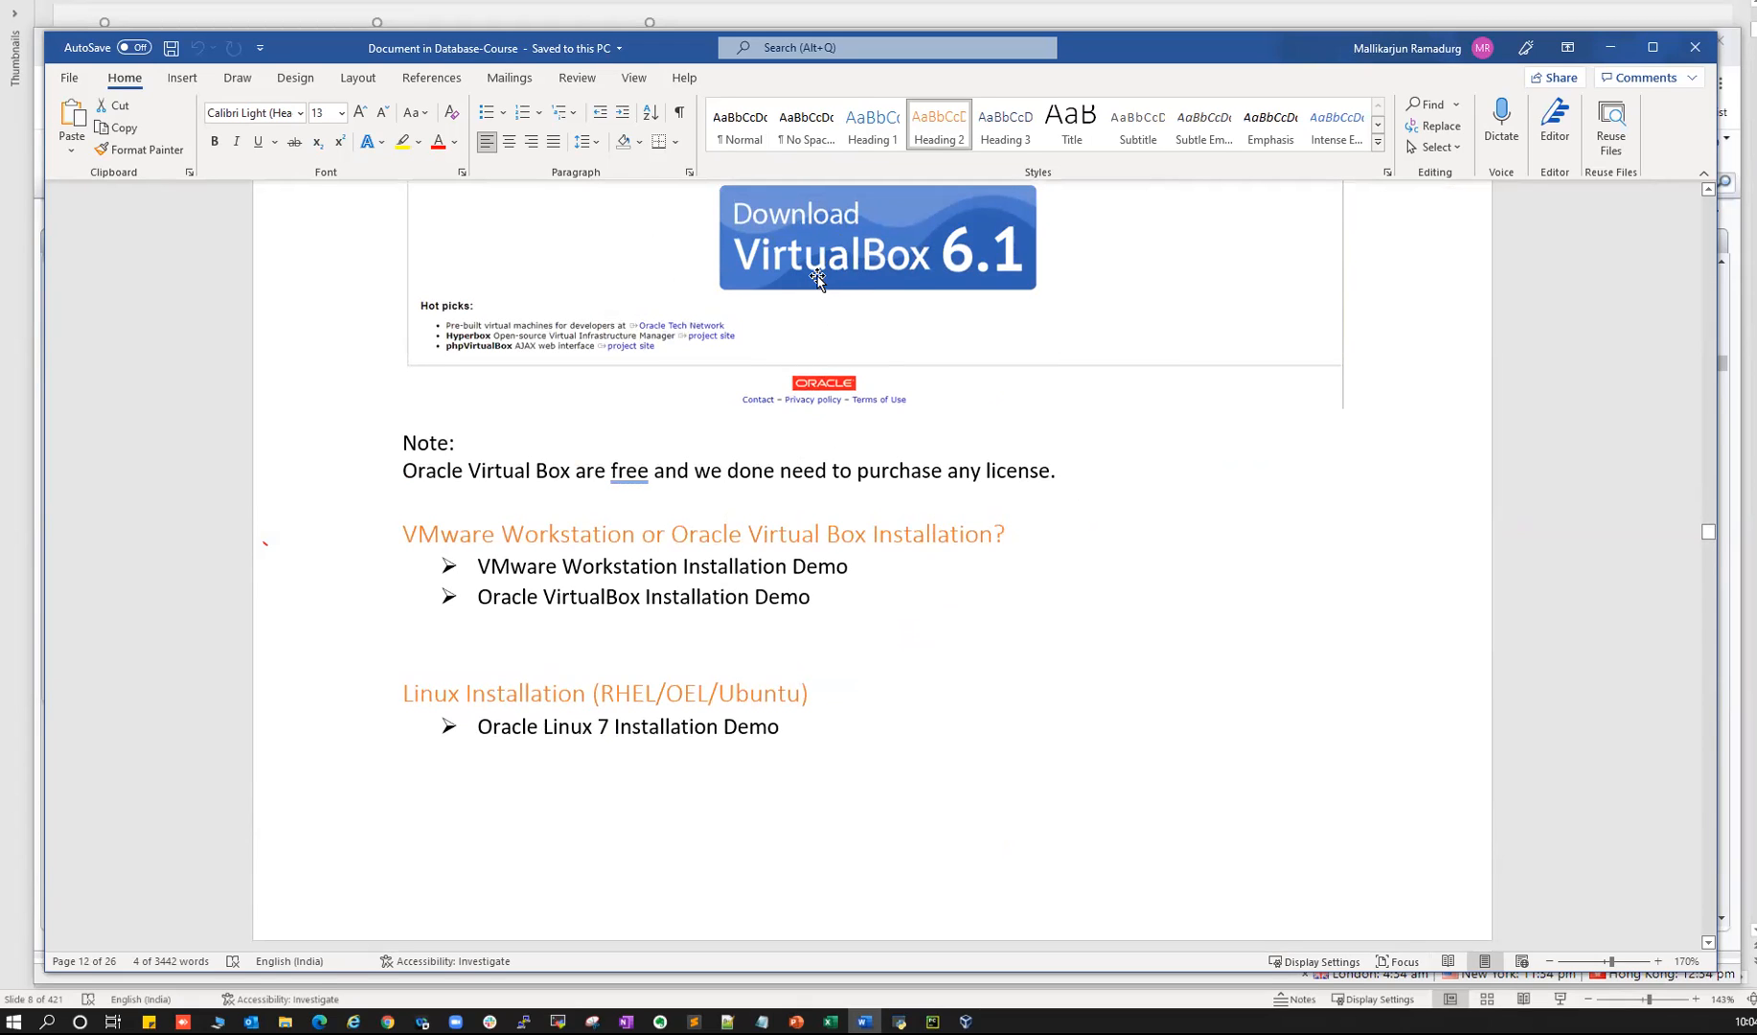
scroll(693, 423, down, 3)
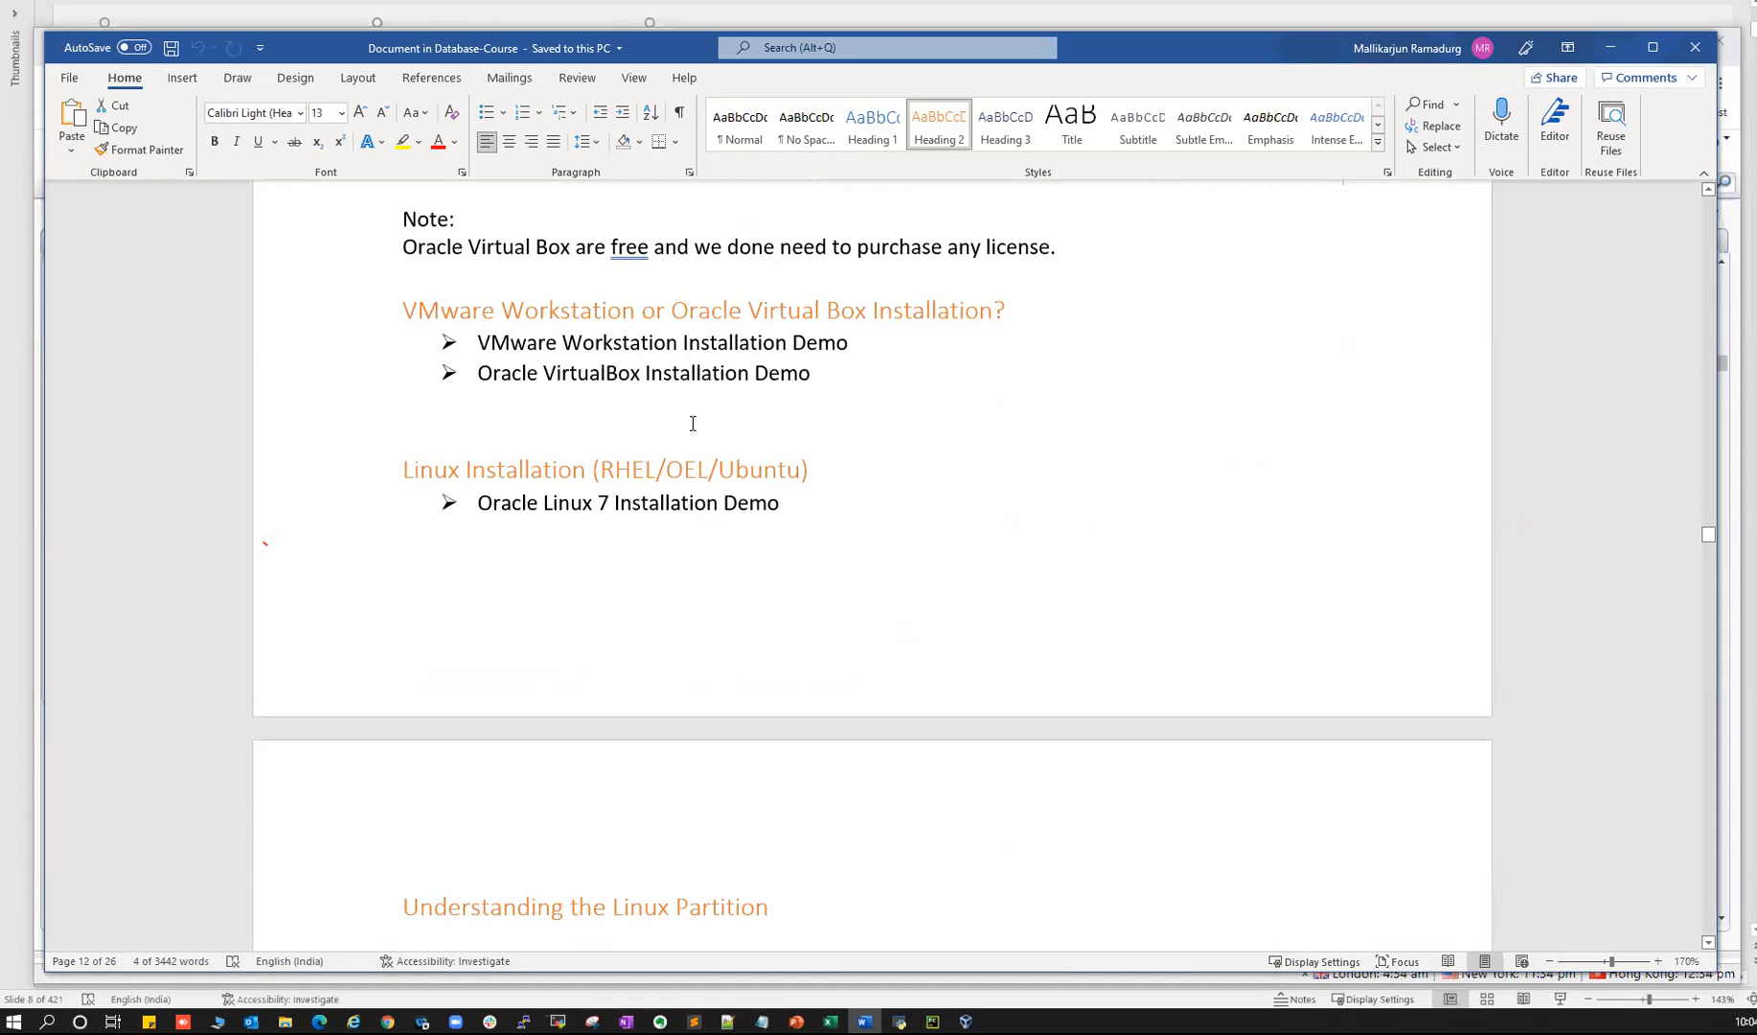
scroll(693, 423, up, 1)
- Highlight the installation demo lines, then bring up the PowerPoint installation slide
drag(648, 394, 954, 412)
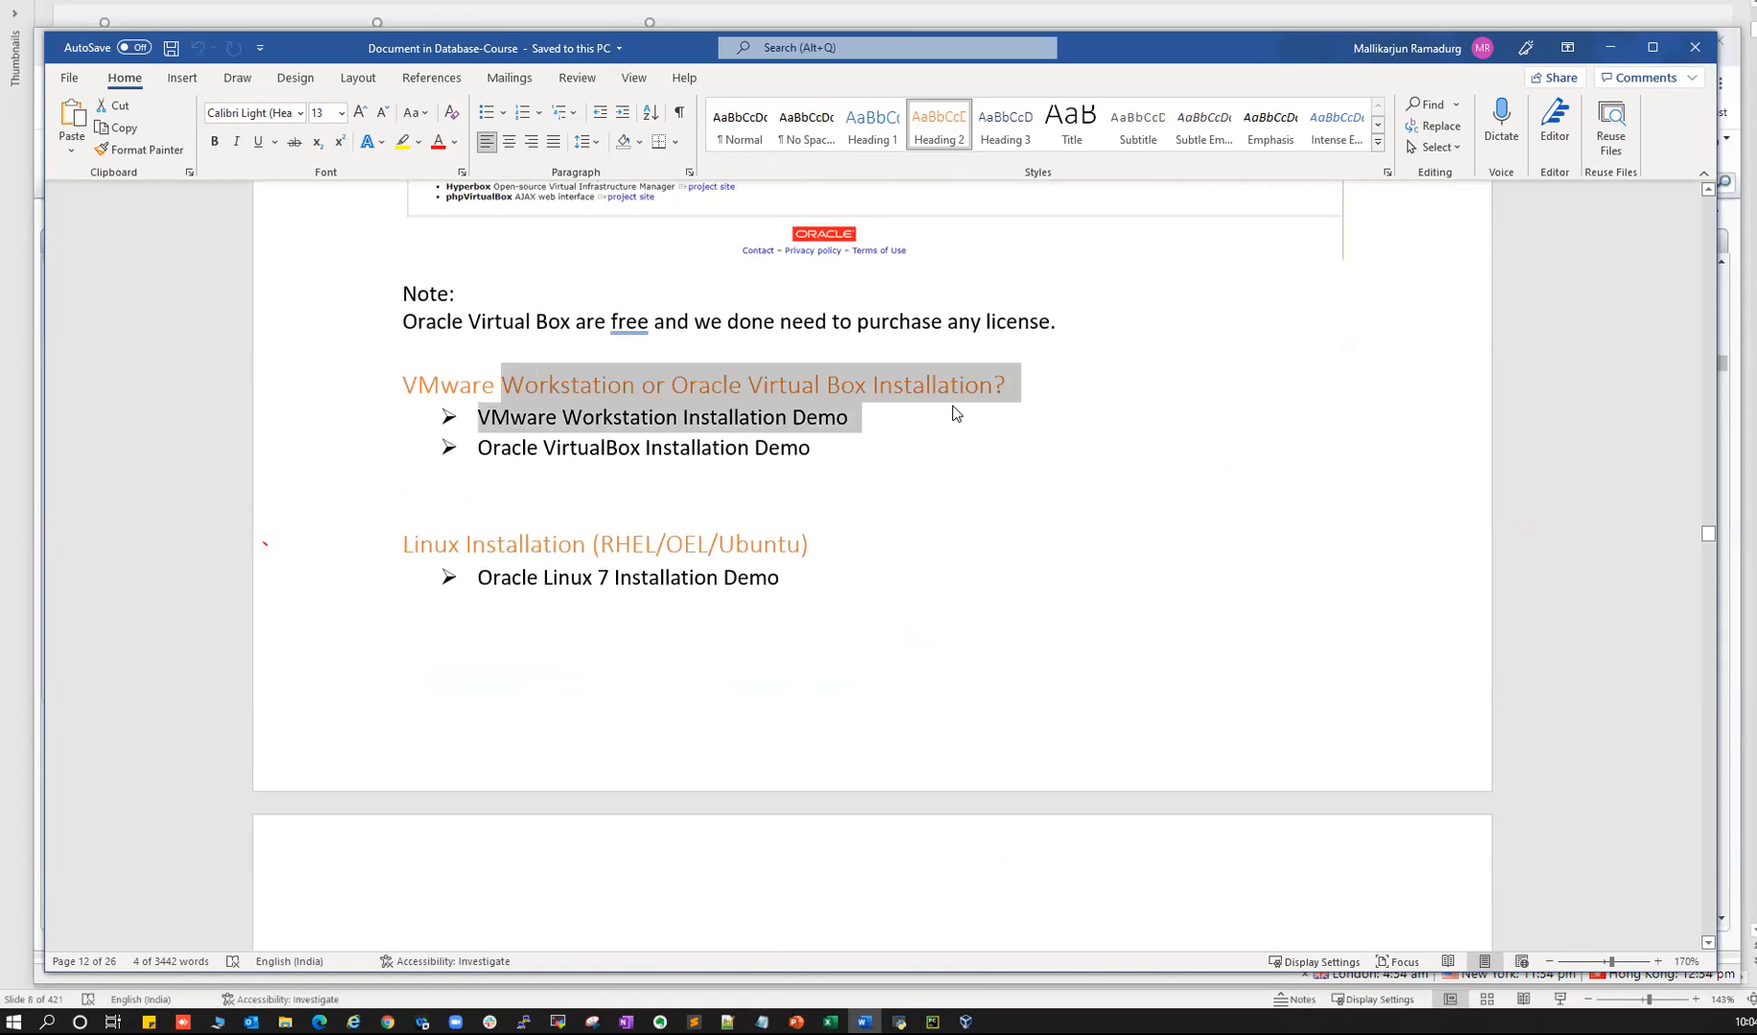
click(725, 447)
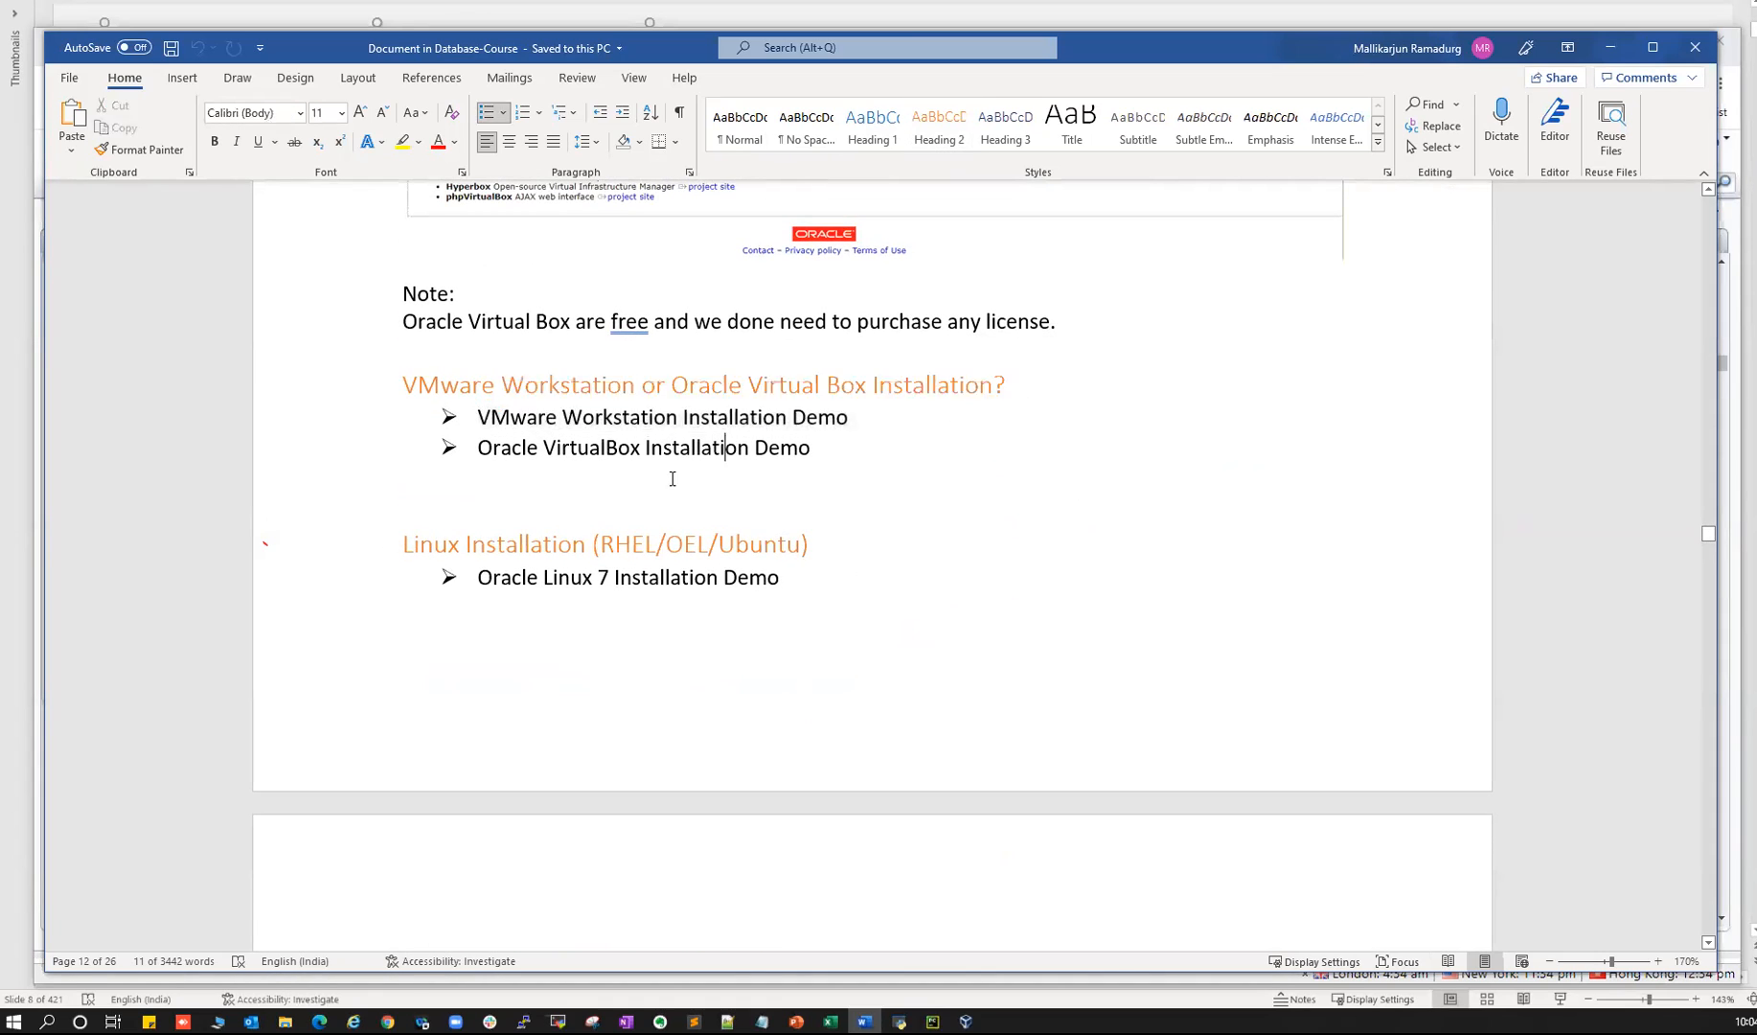
triple_click(529, 575)
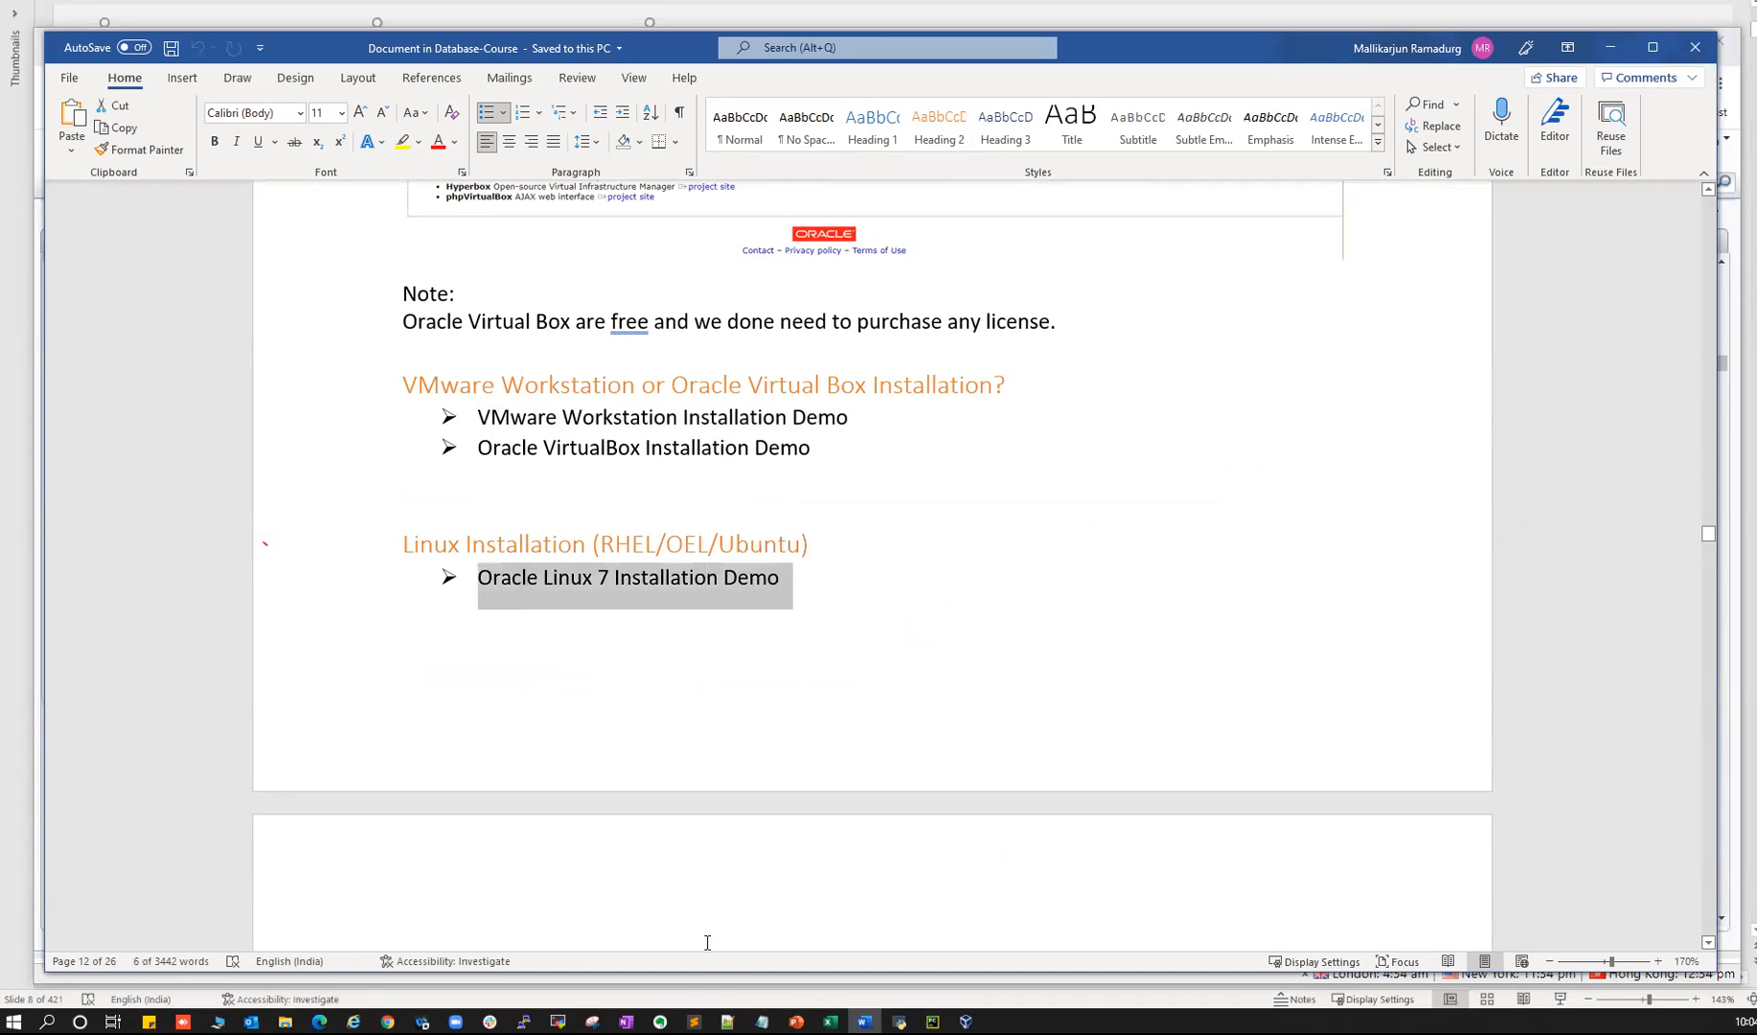
click(797, 1022)
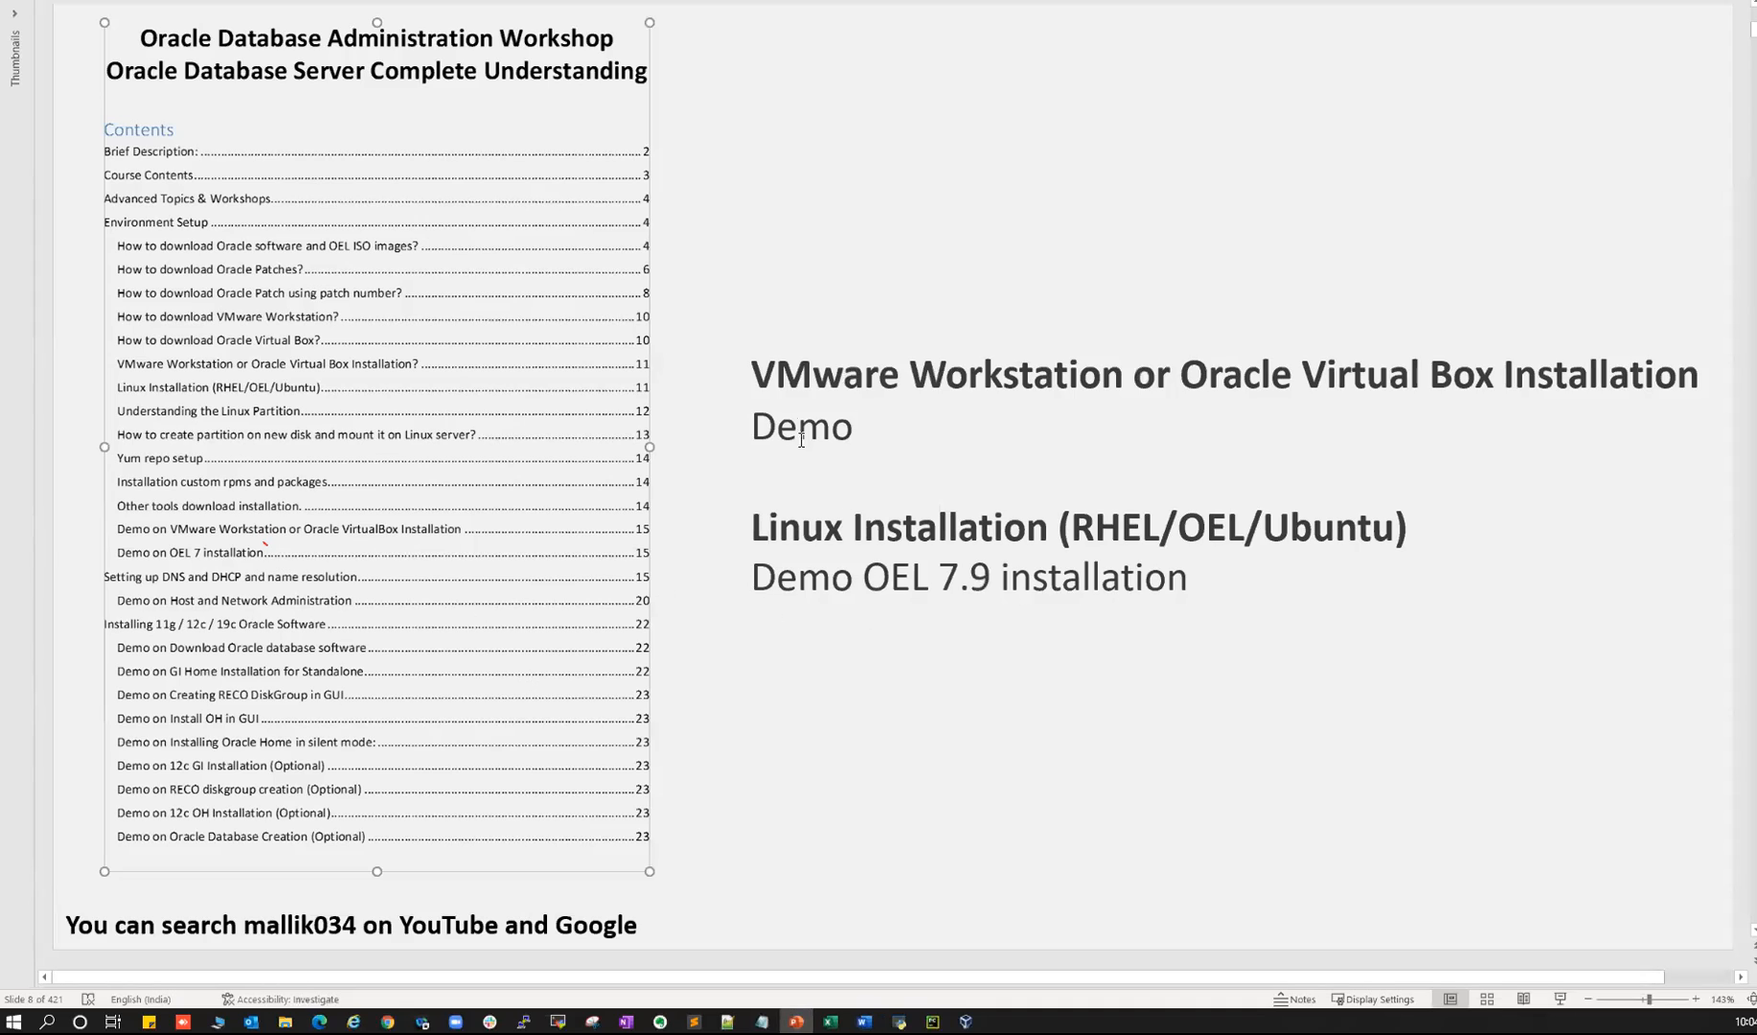
- Minimize PowerPoint, Word, Chrome, Notepad and VirtualBox Manager, then launch VirtualBox from the desktop
drag(780, 379, 1554, 372)
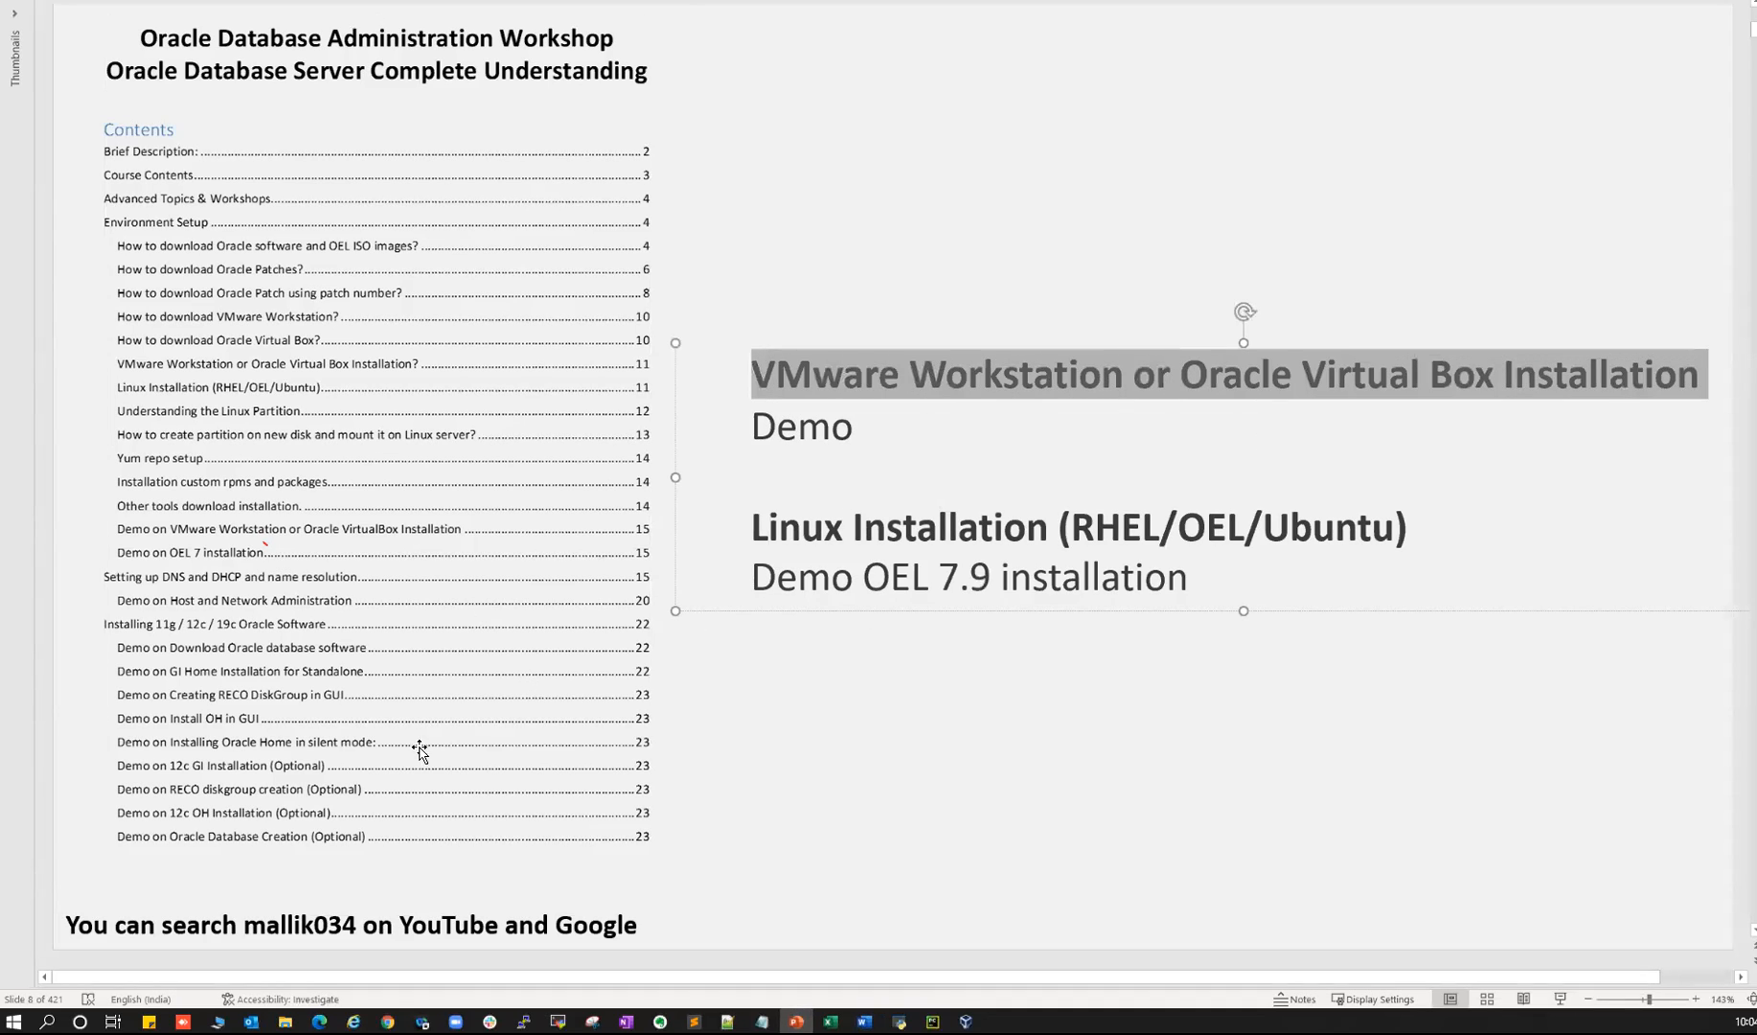
click(782, 429)
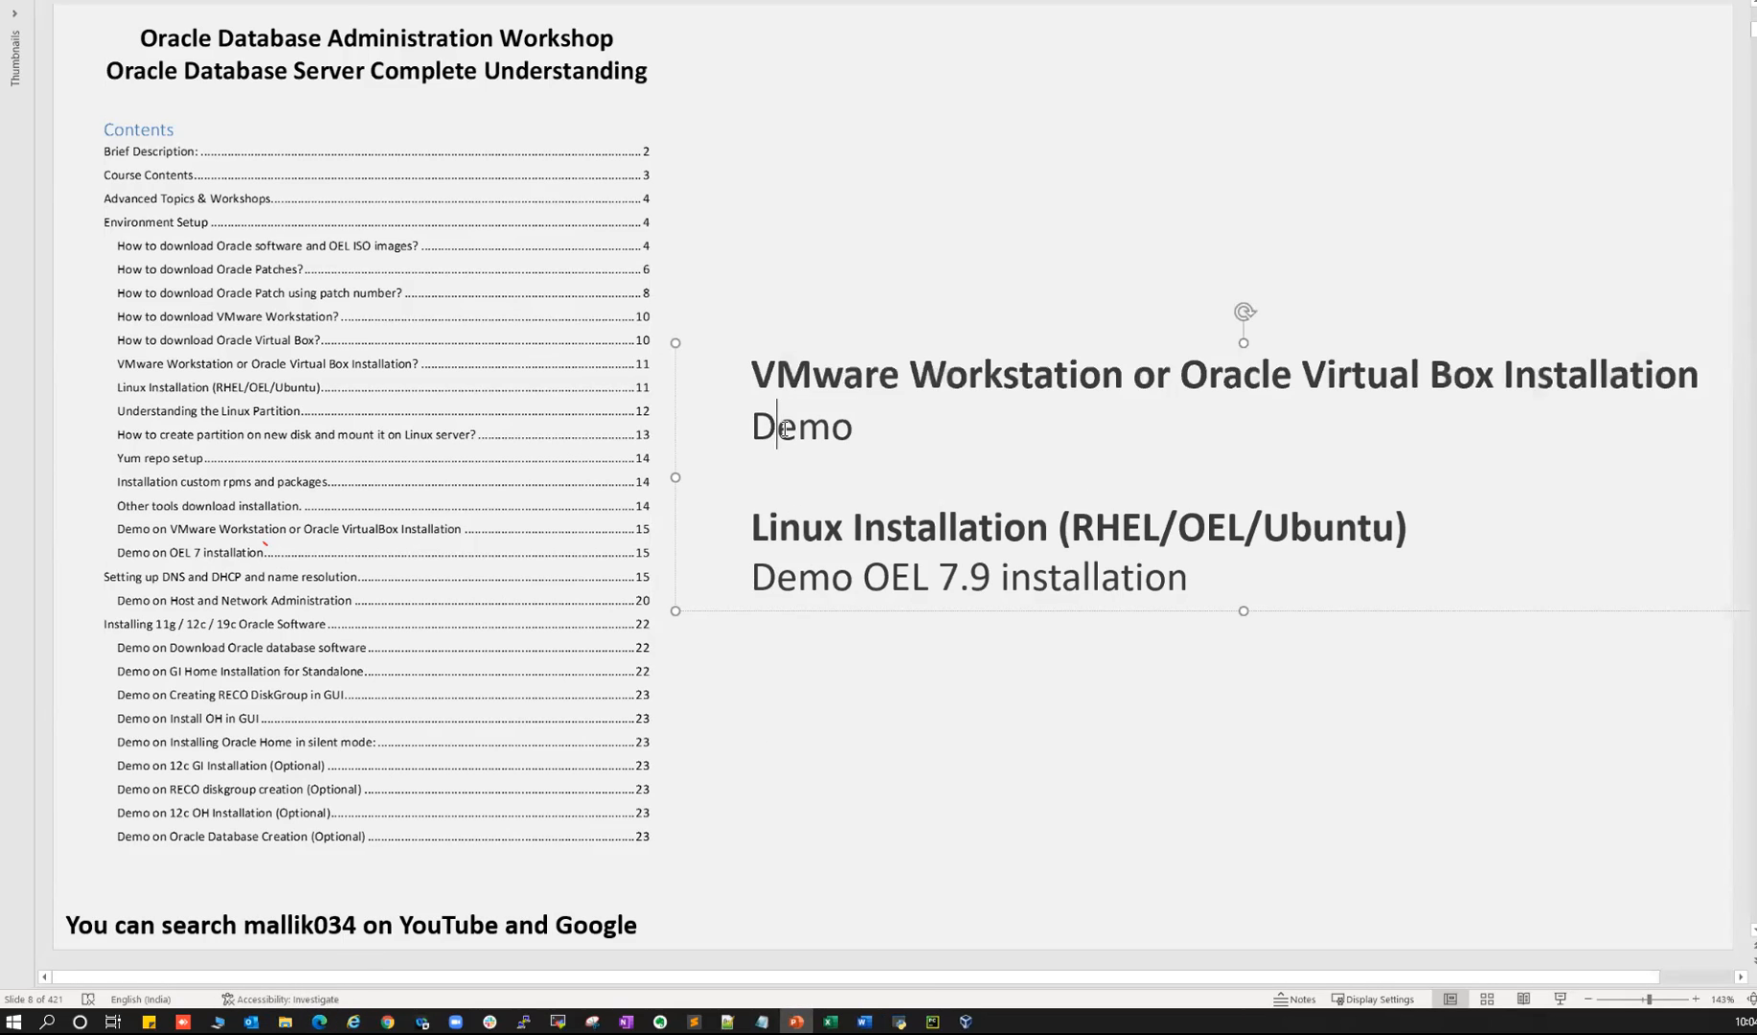
click(1621, 4)
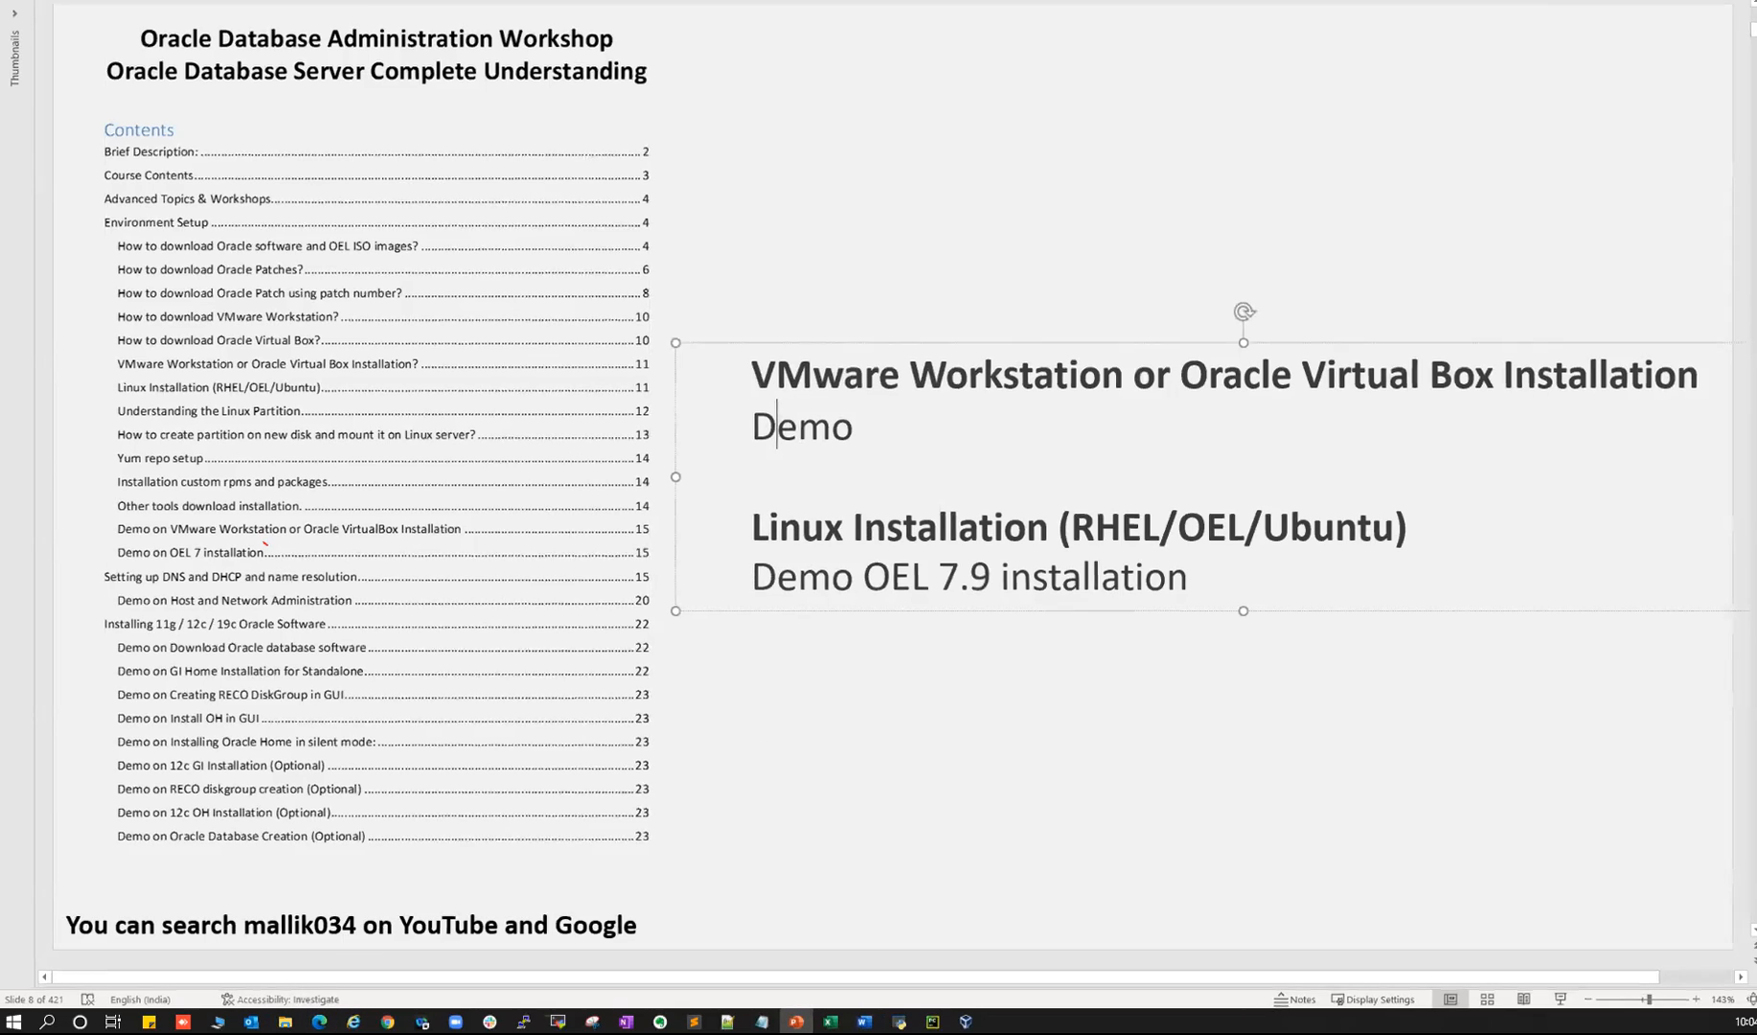
click(1613, 48)
click(1632, 42)
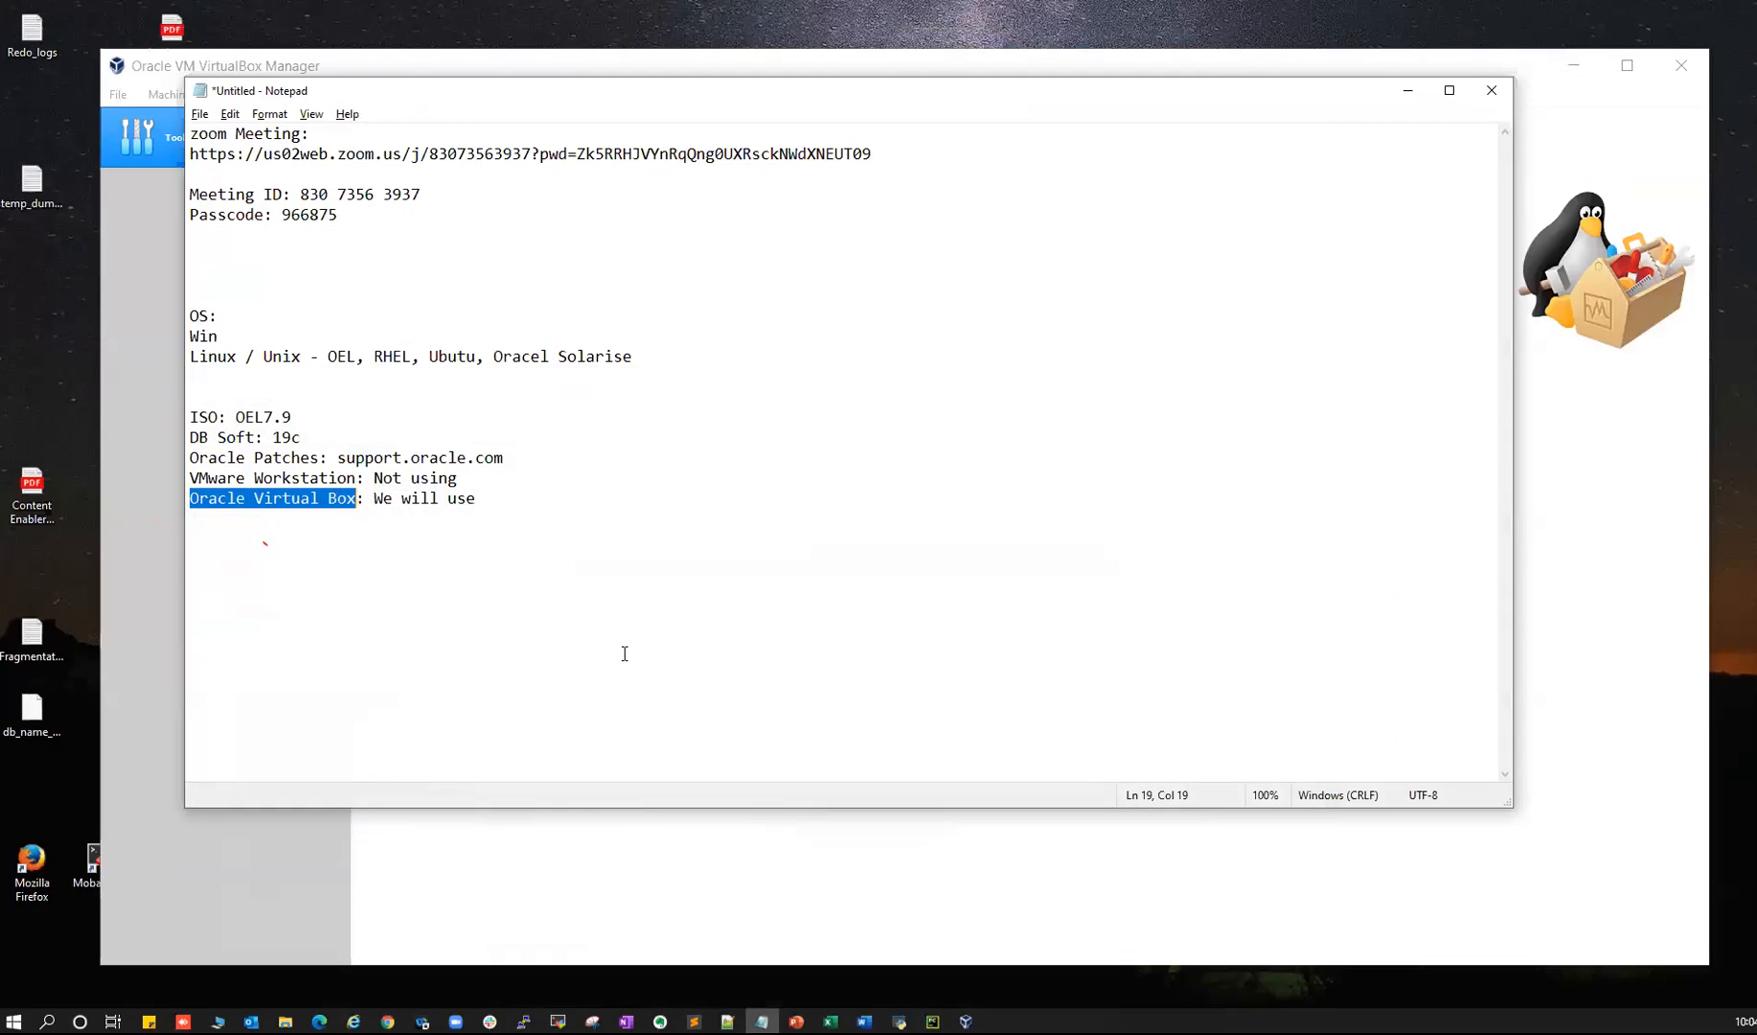
click(1407, 90)
click(1573, 65)
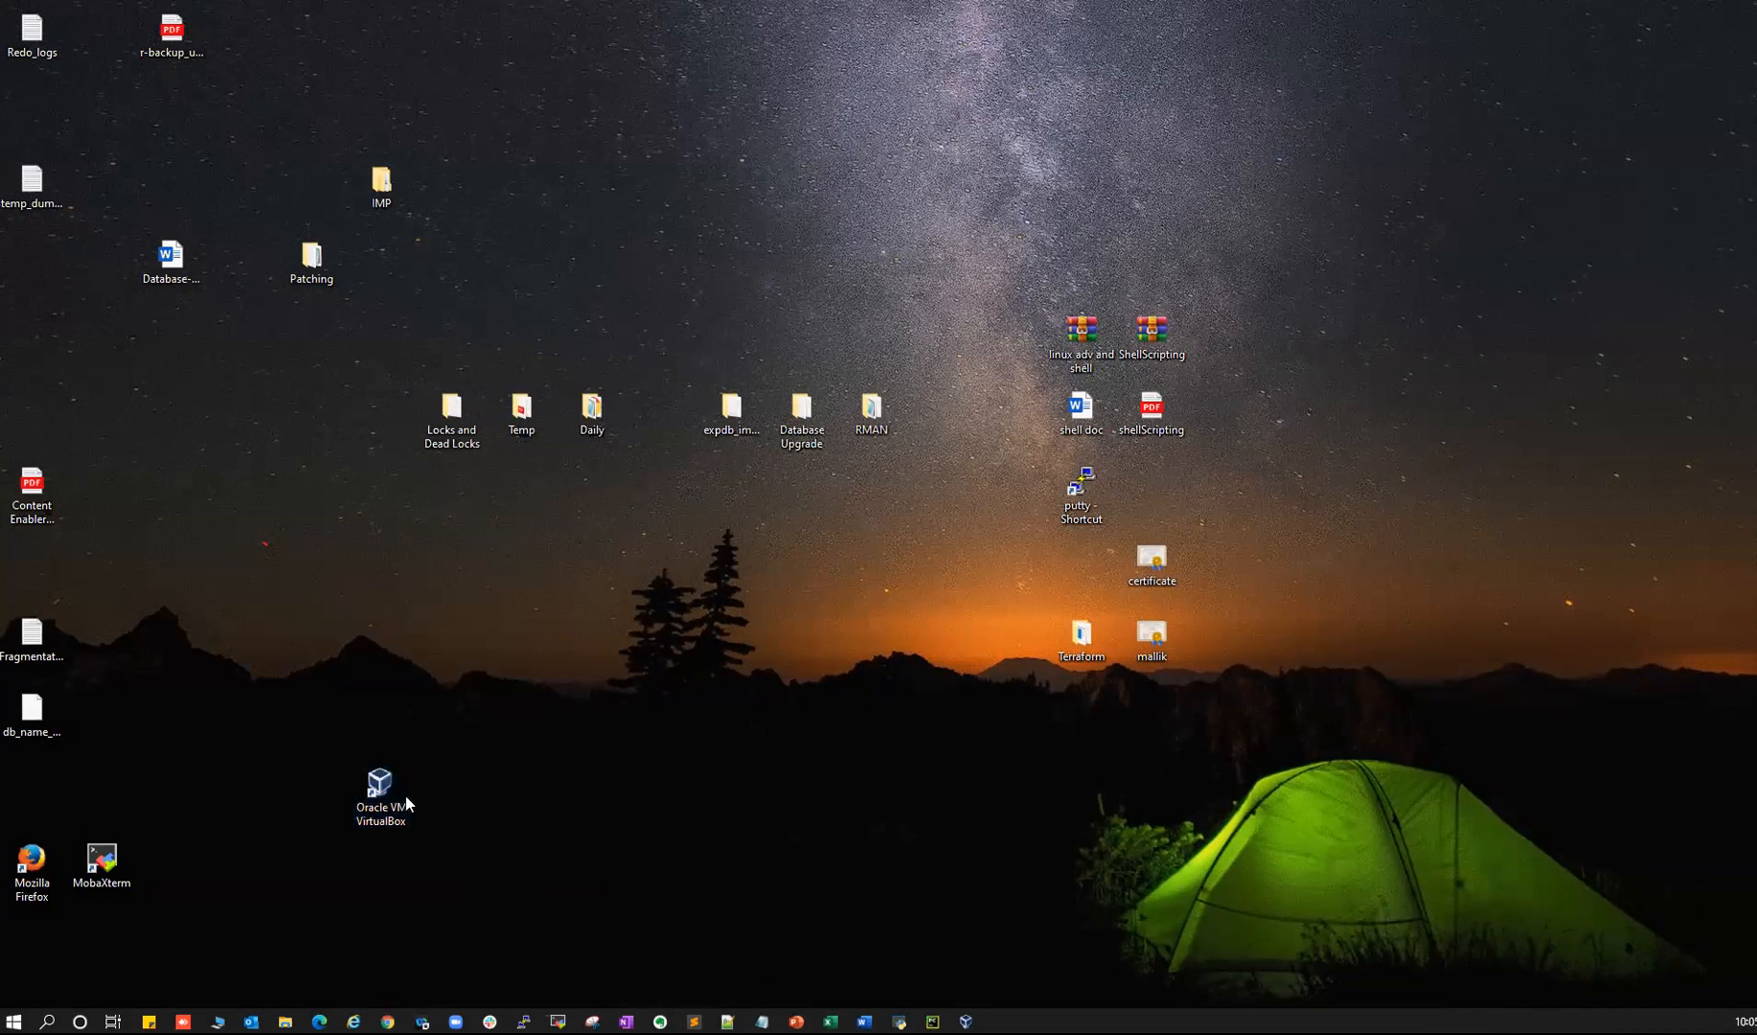
double_click(405, 798)
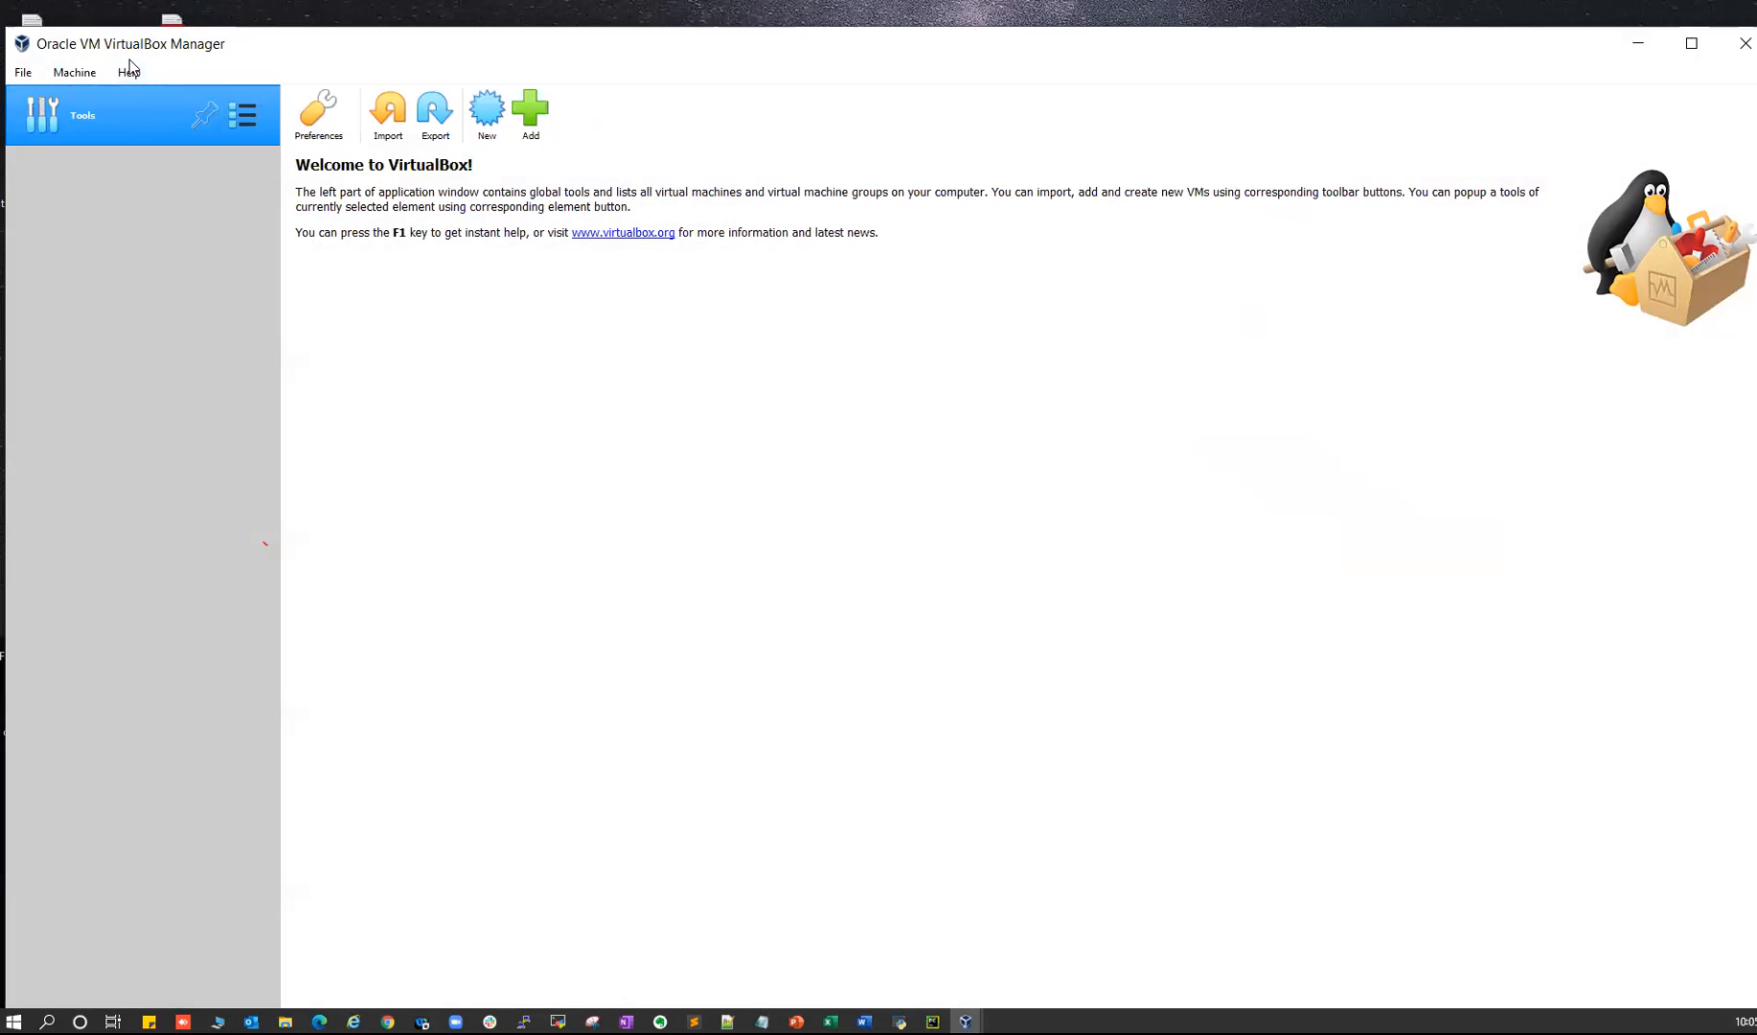
- Highlight 'Demo OEL 7.9' on the PowerPoint slide
key(alt+Tab)
click(795, 1022)
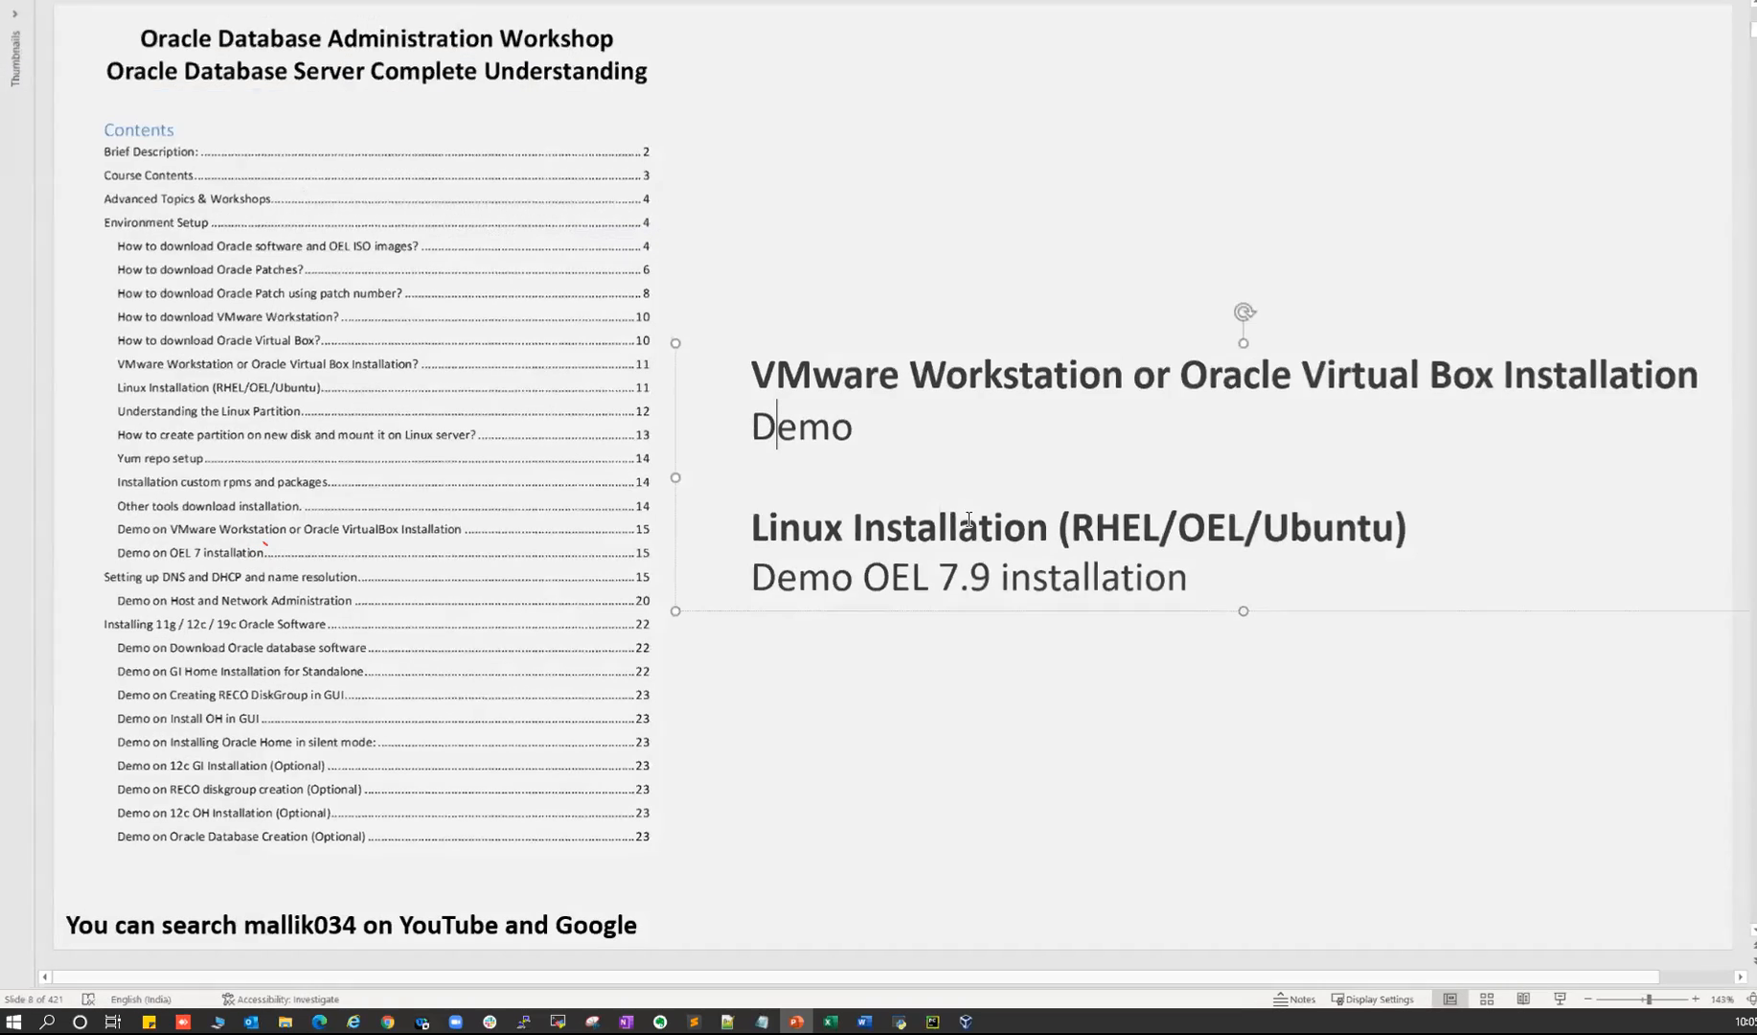
click(787, 581)
drag(788, 582, 958, 581)
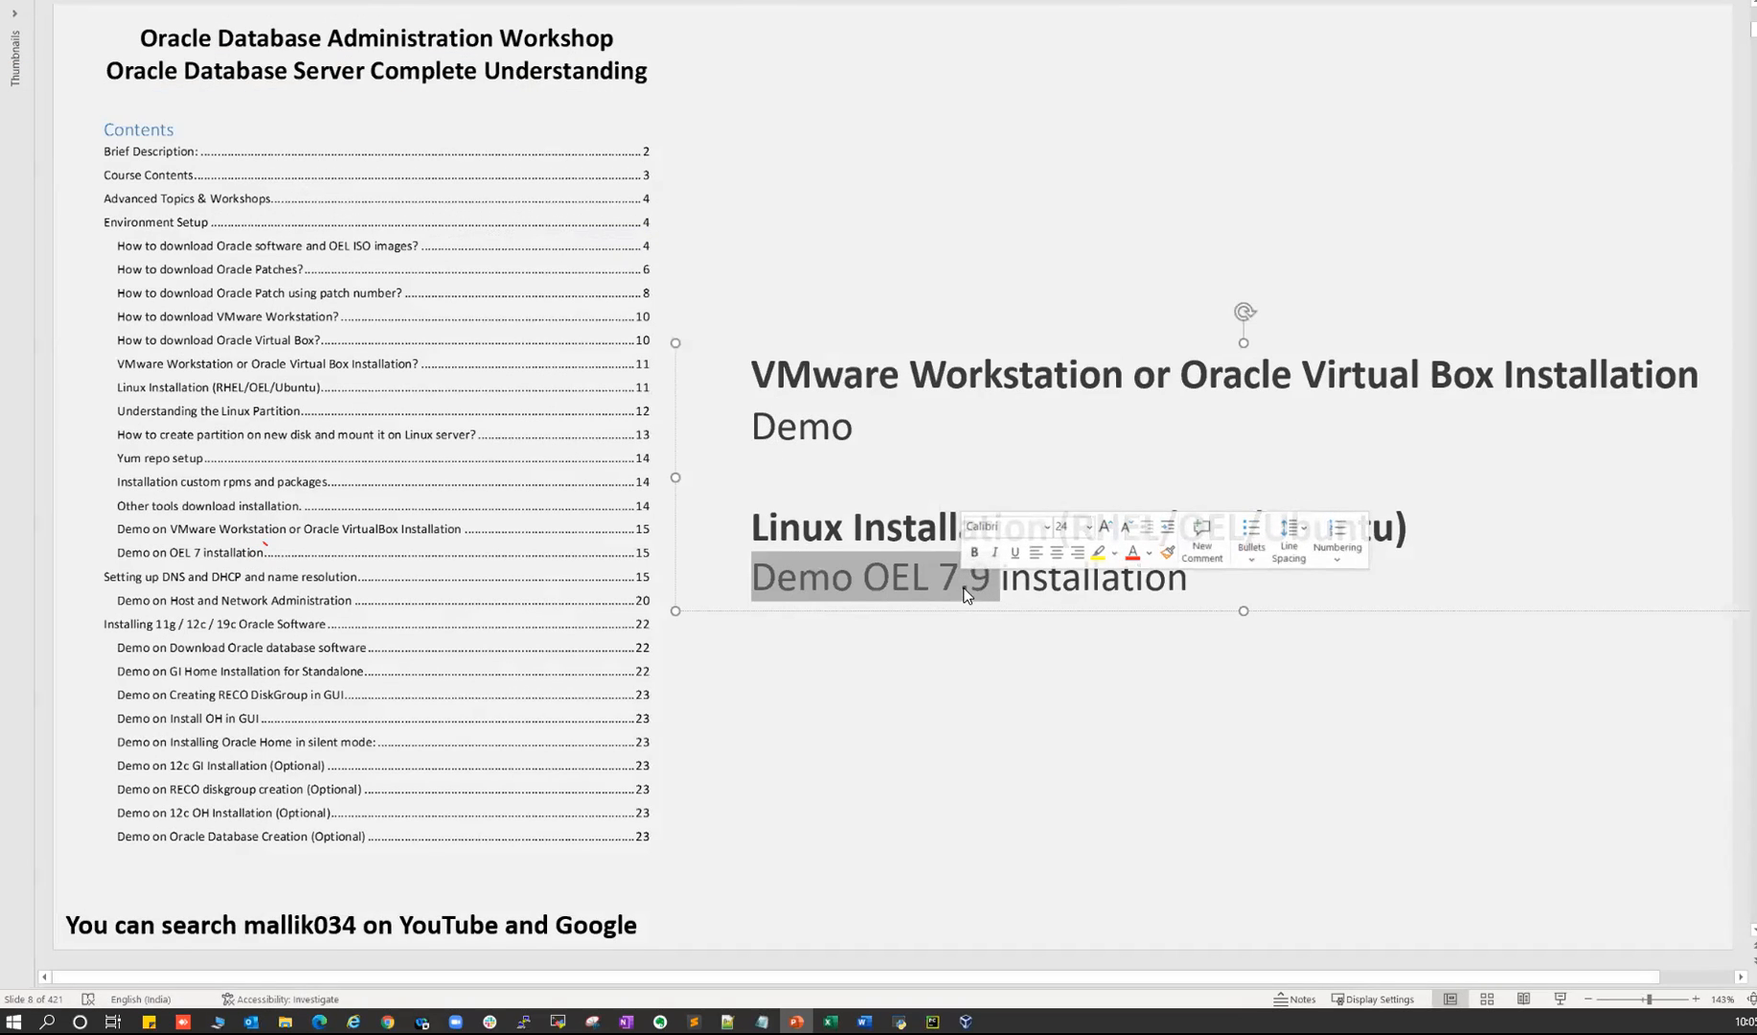
click(956, 637)
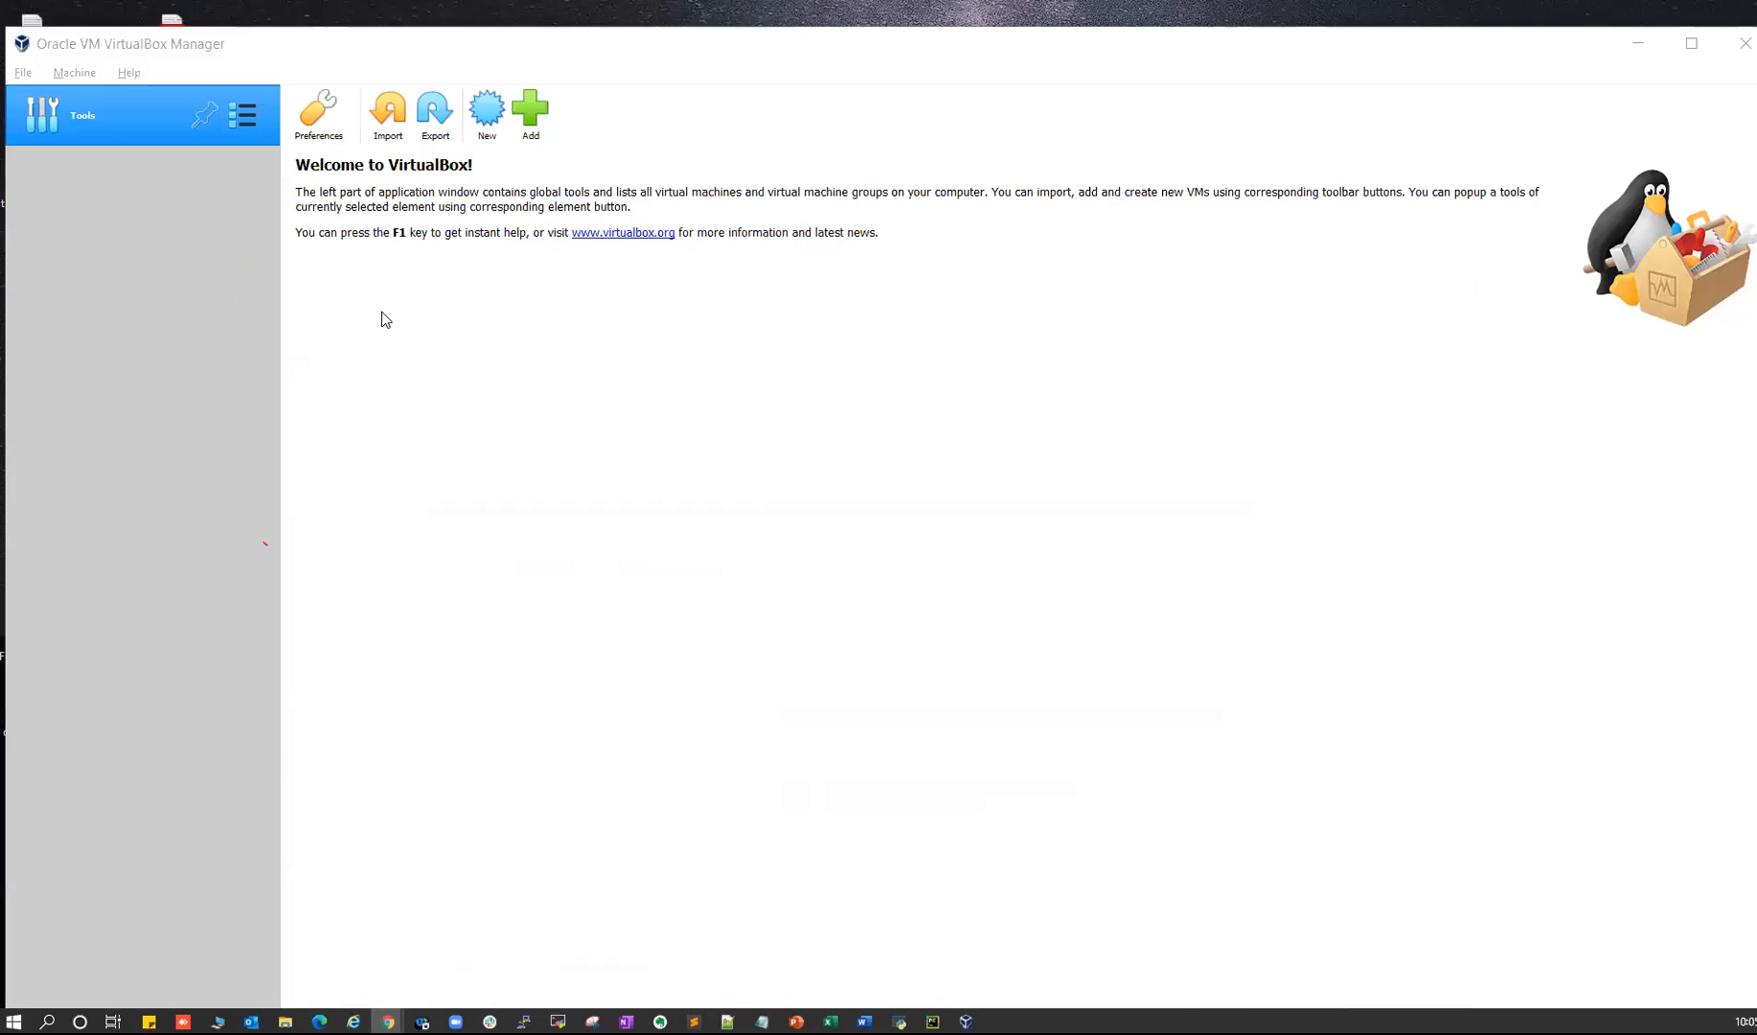
- Start adding an existing machine in VirtualBox Manager, then cancel it
click(129, 46)
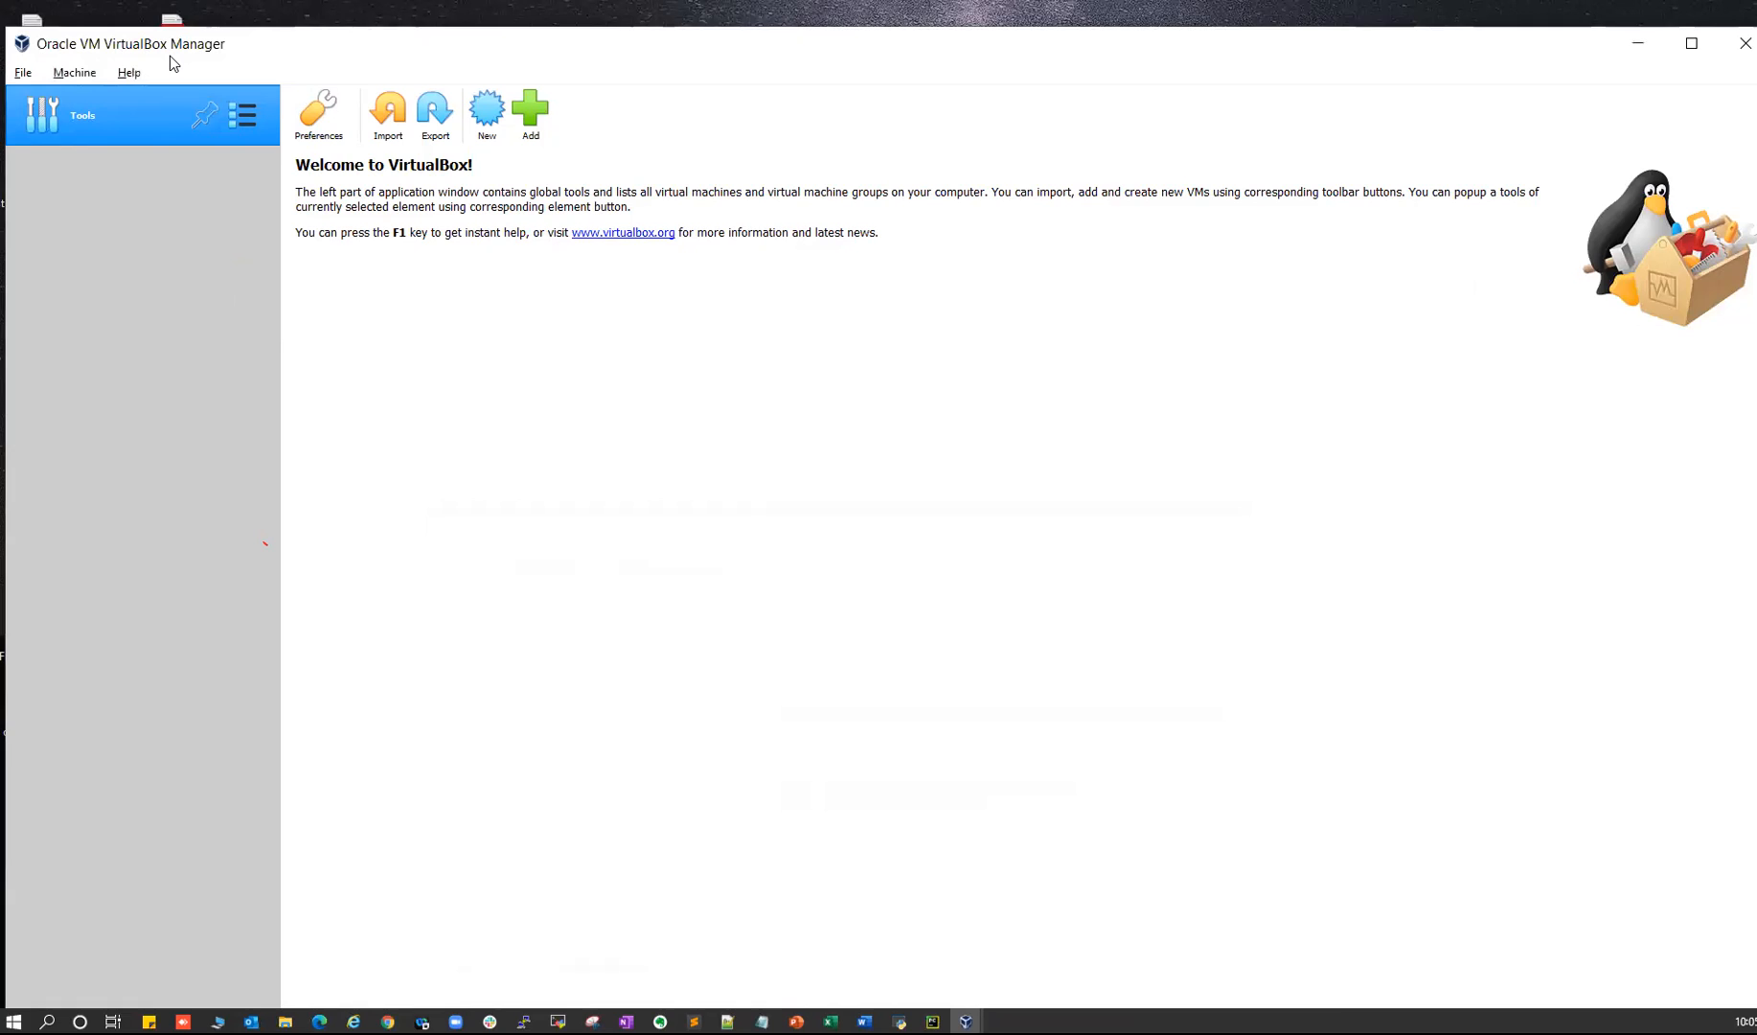
click(525, 122)
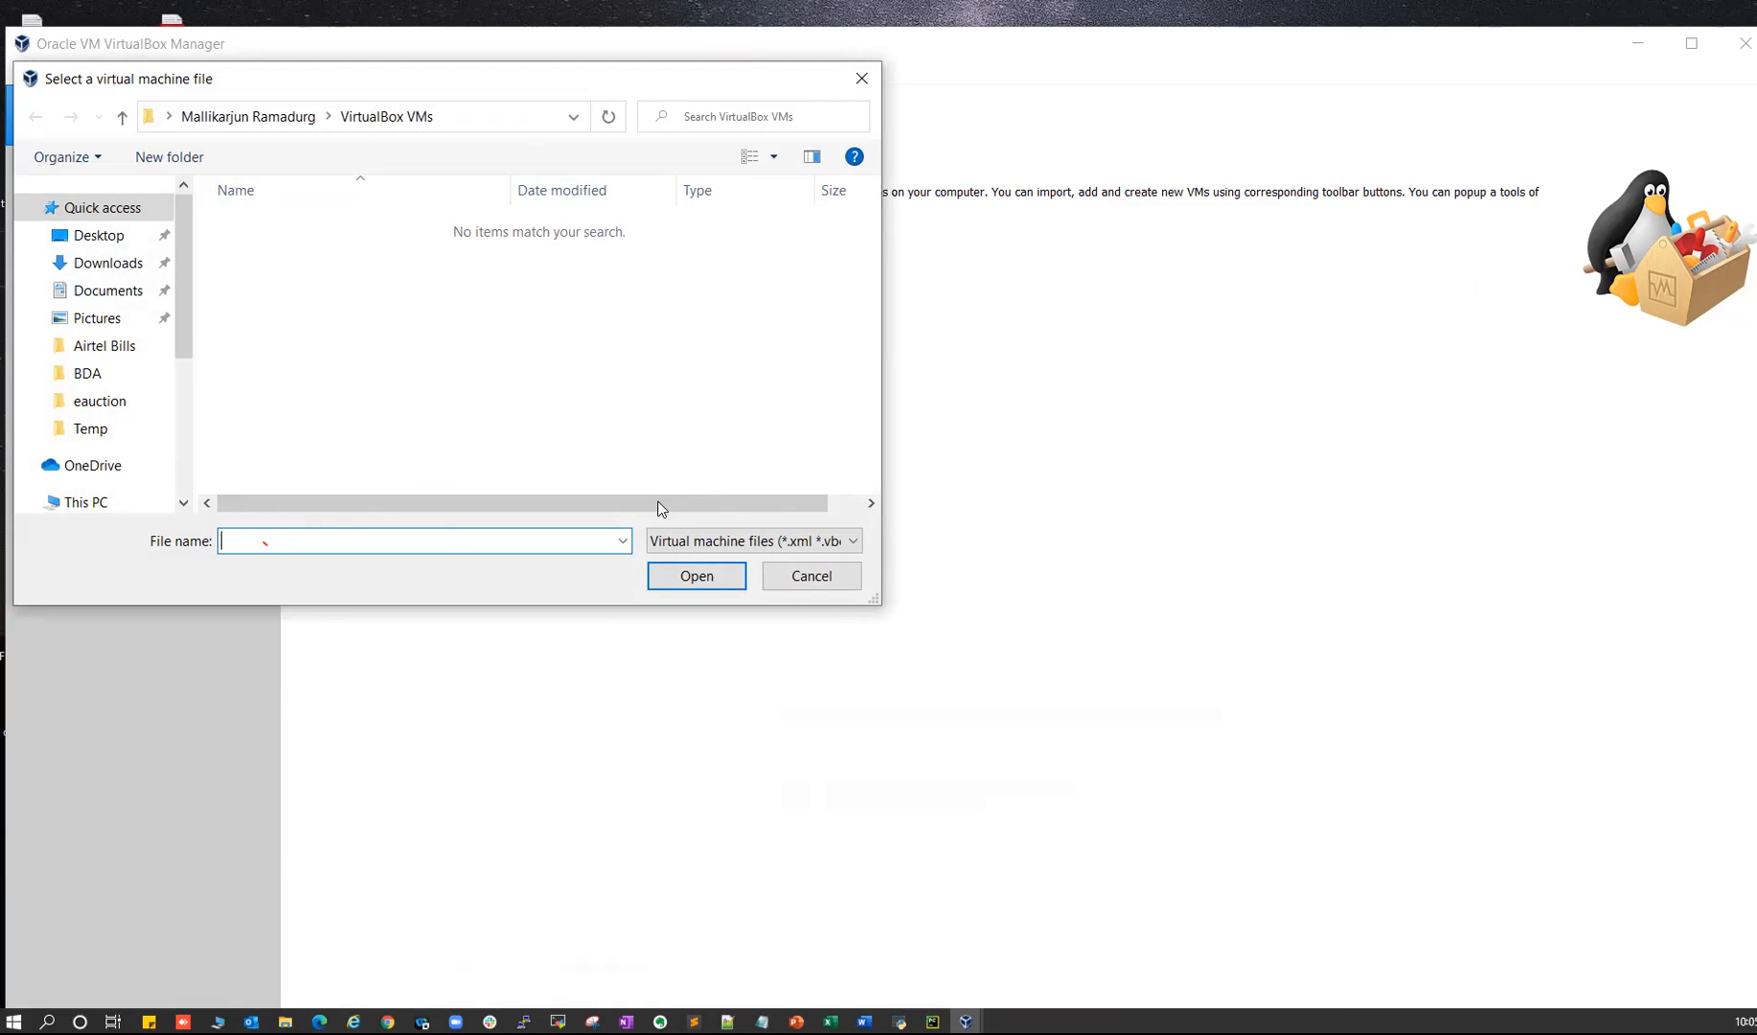
click(803, 581)
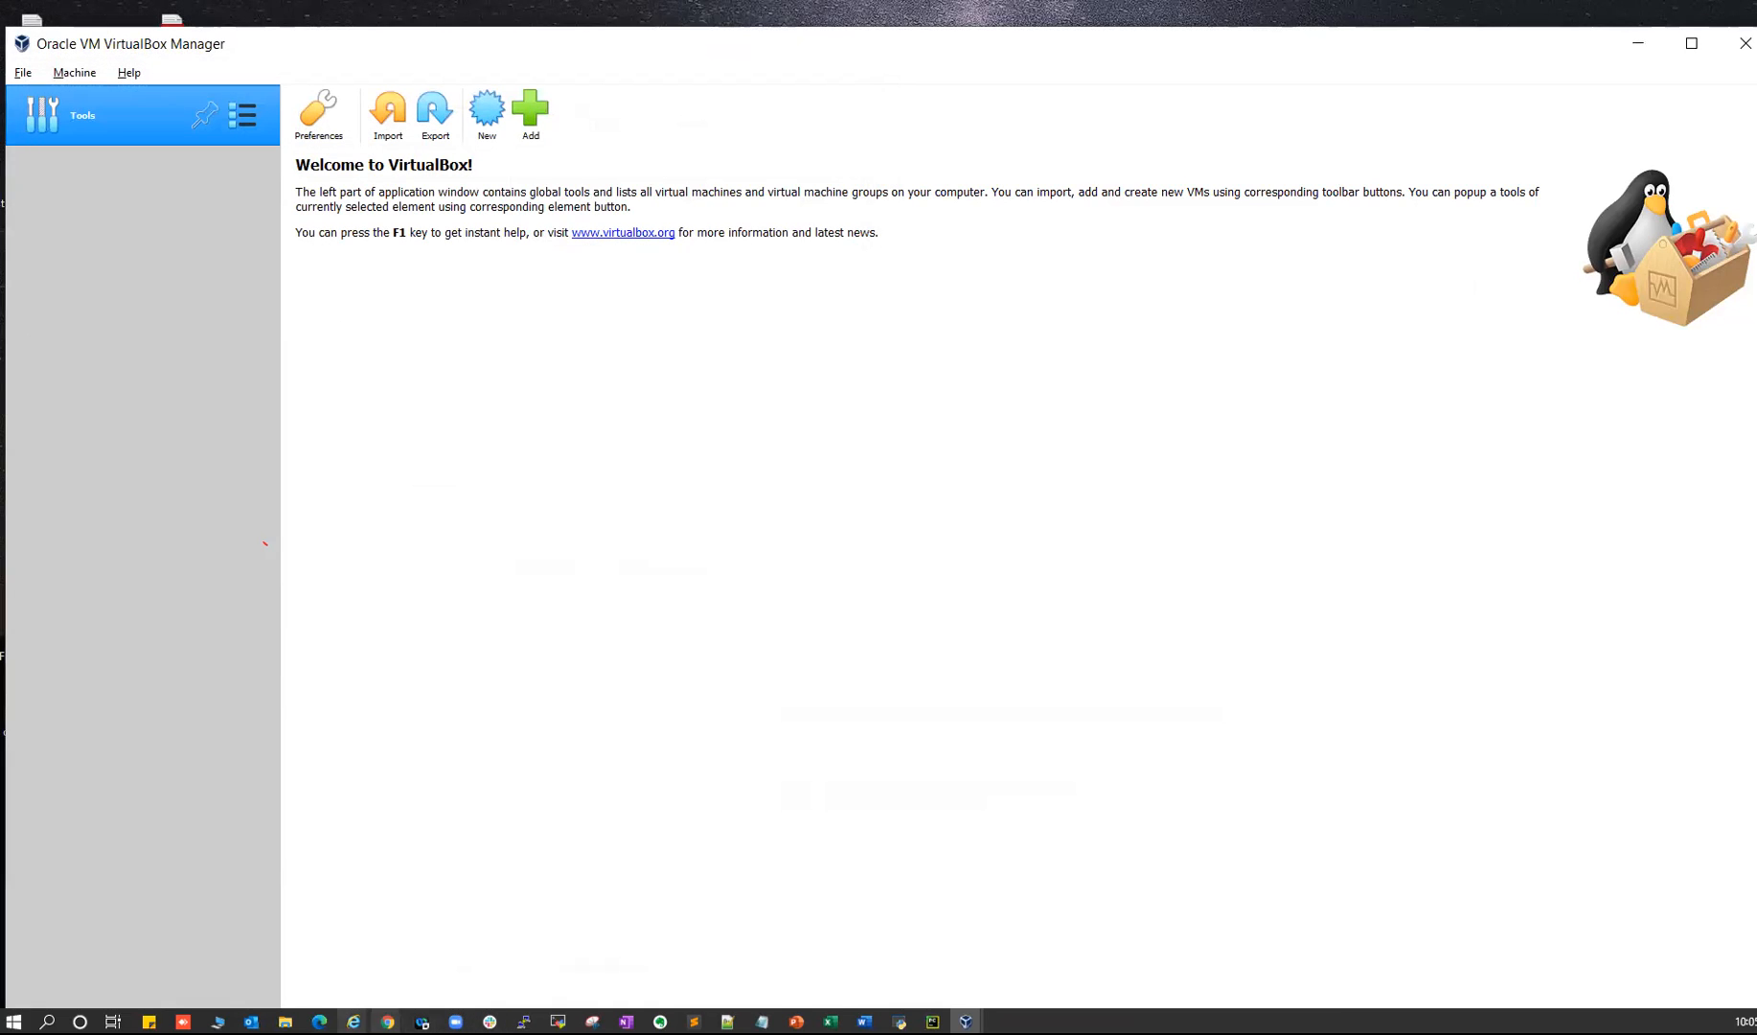
- Open the Ready VM Machines & ISO folder in Google Drive
mouse_move(387, 1021)
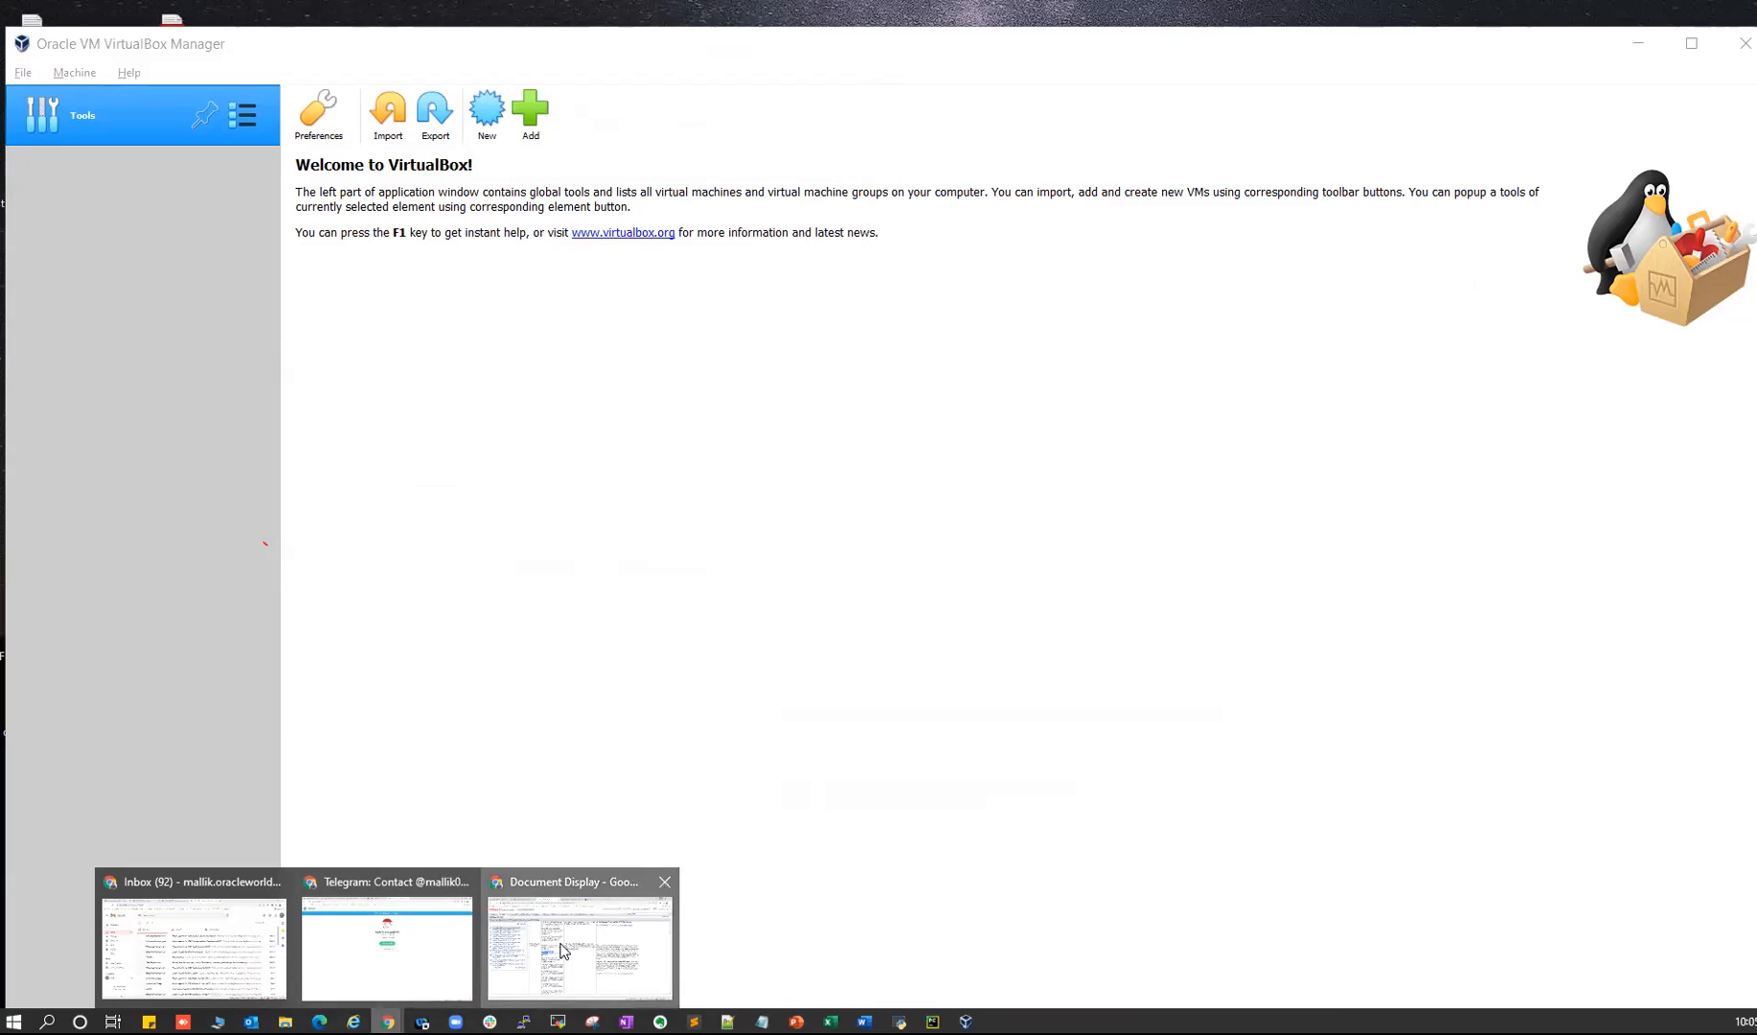
click(564, 950)
click(169, 59)
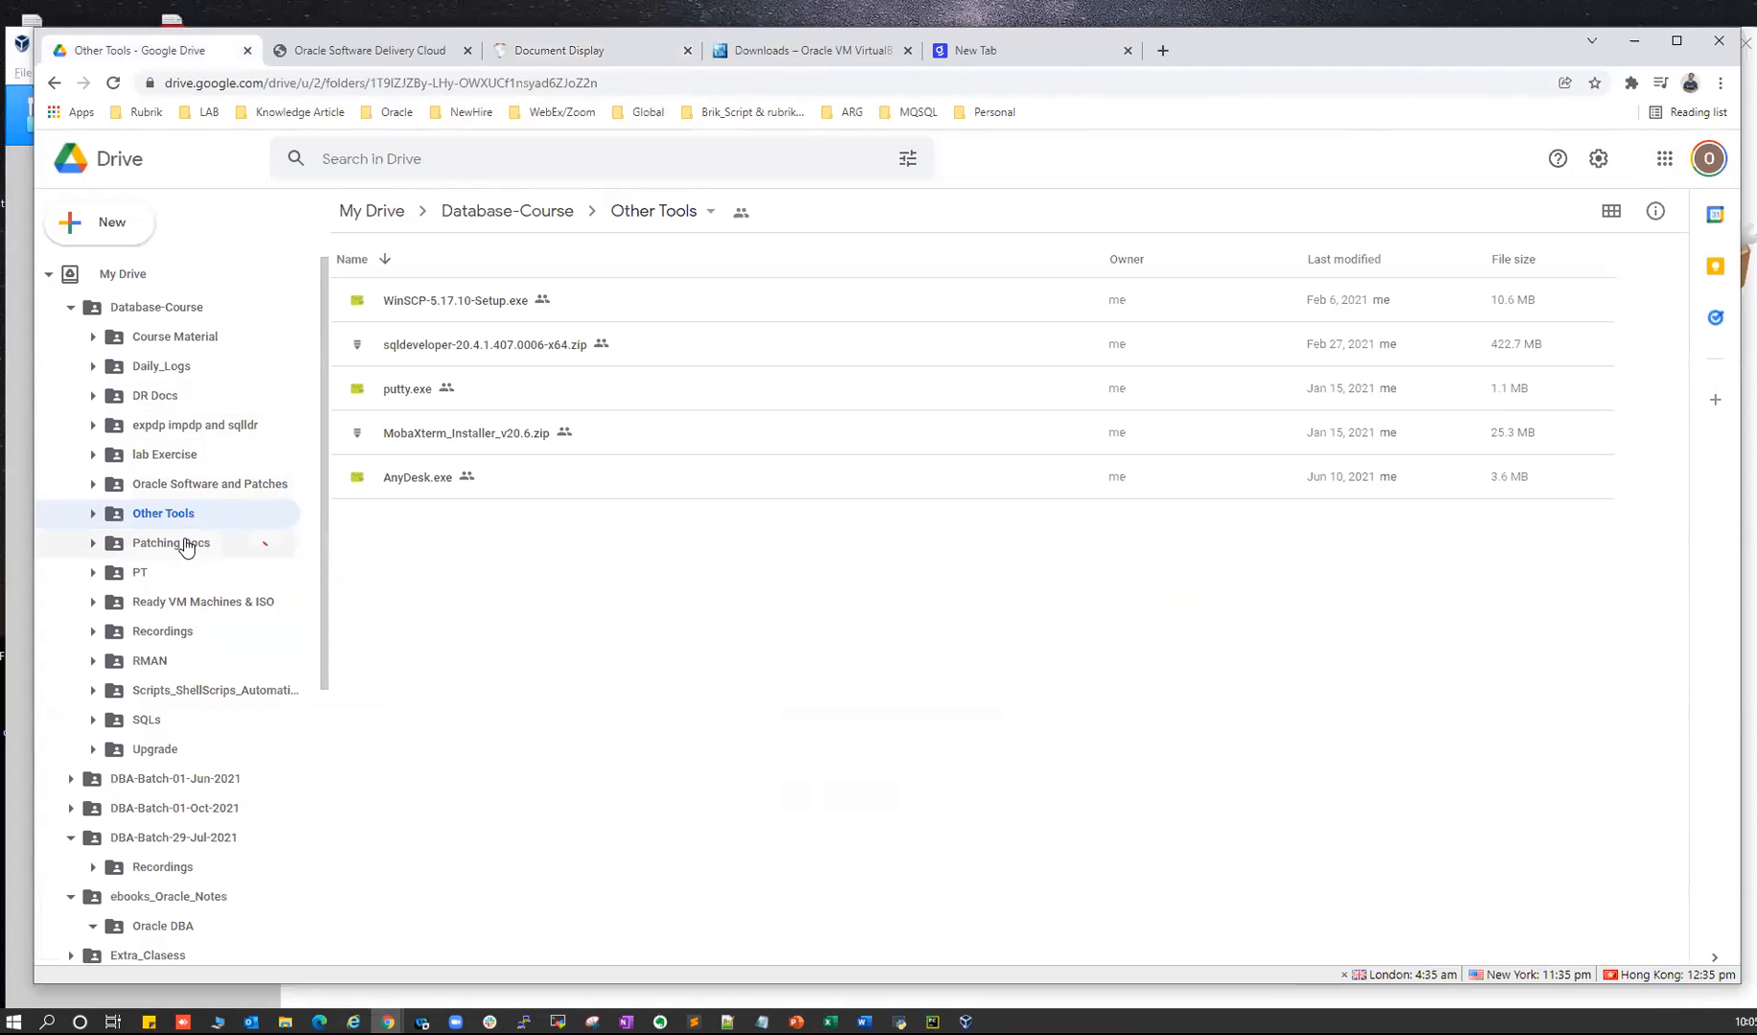
click(197, 602)
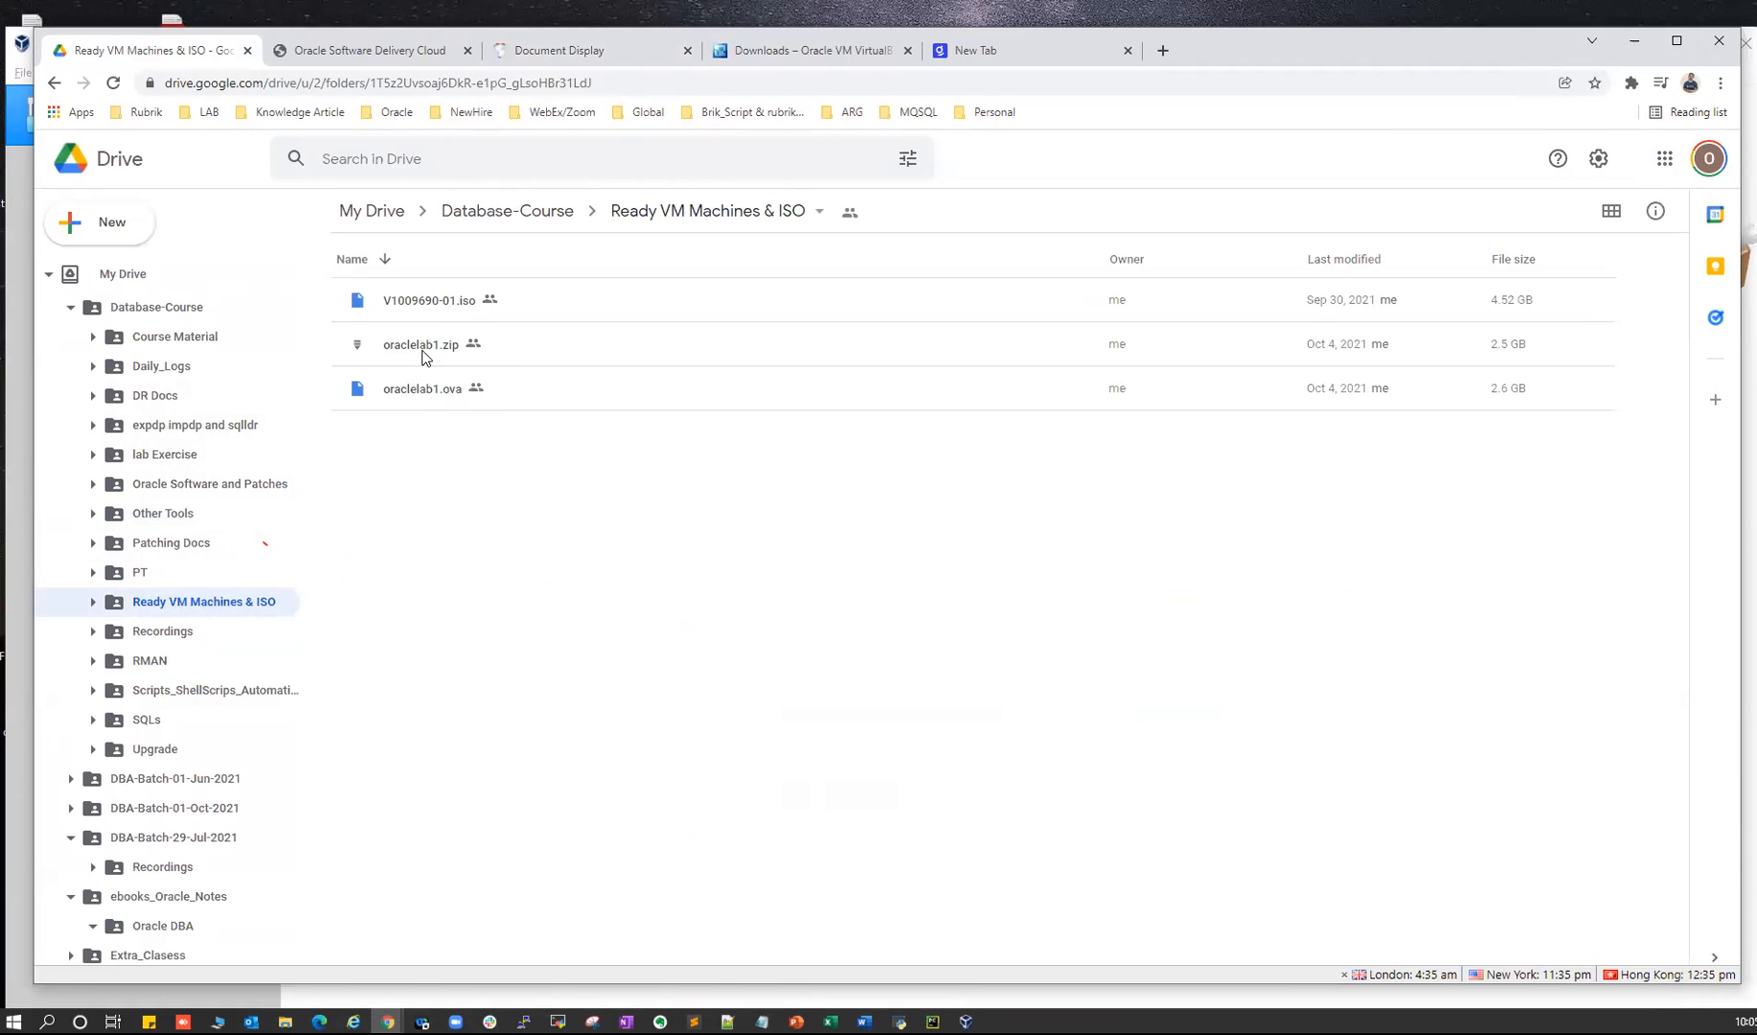
- Open Import Virtual Appliance, compare with the ova in Drive, then cancel the import
key(alt+Tab)
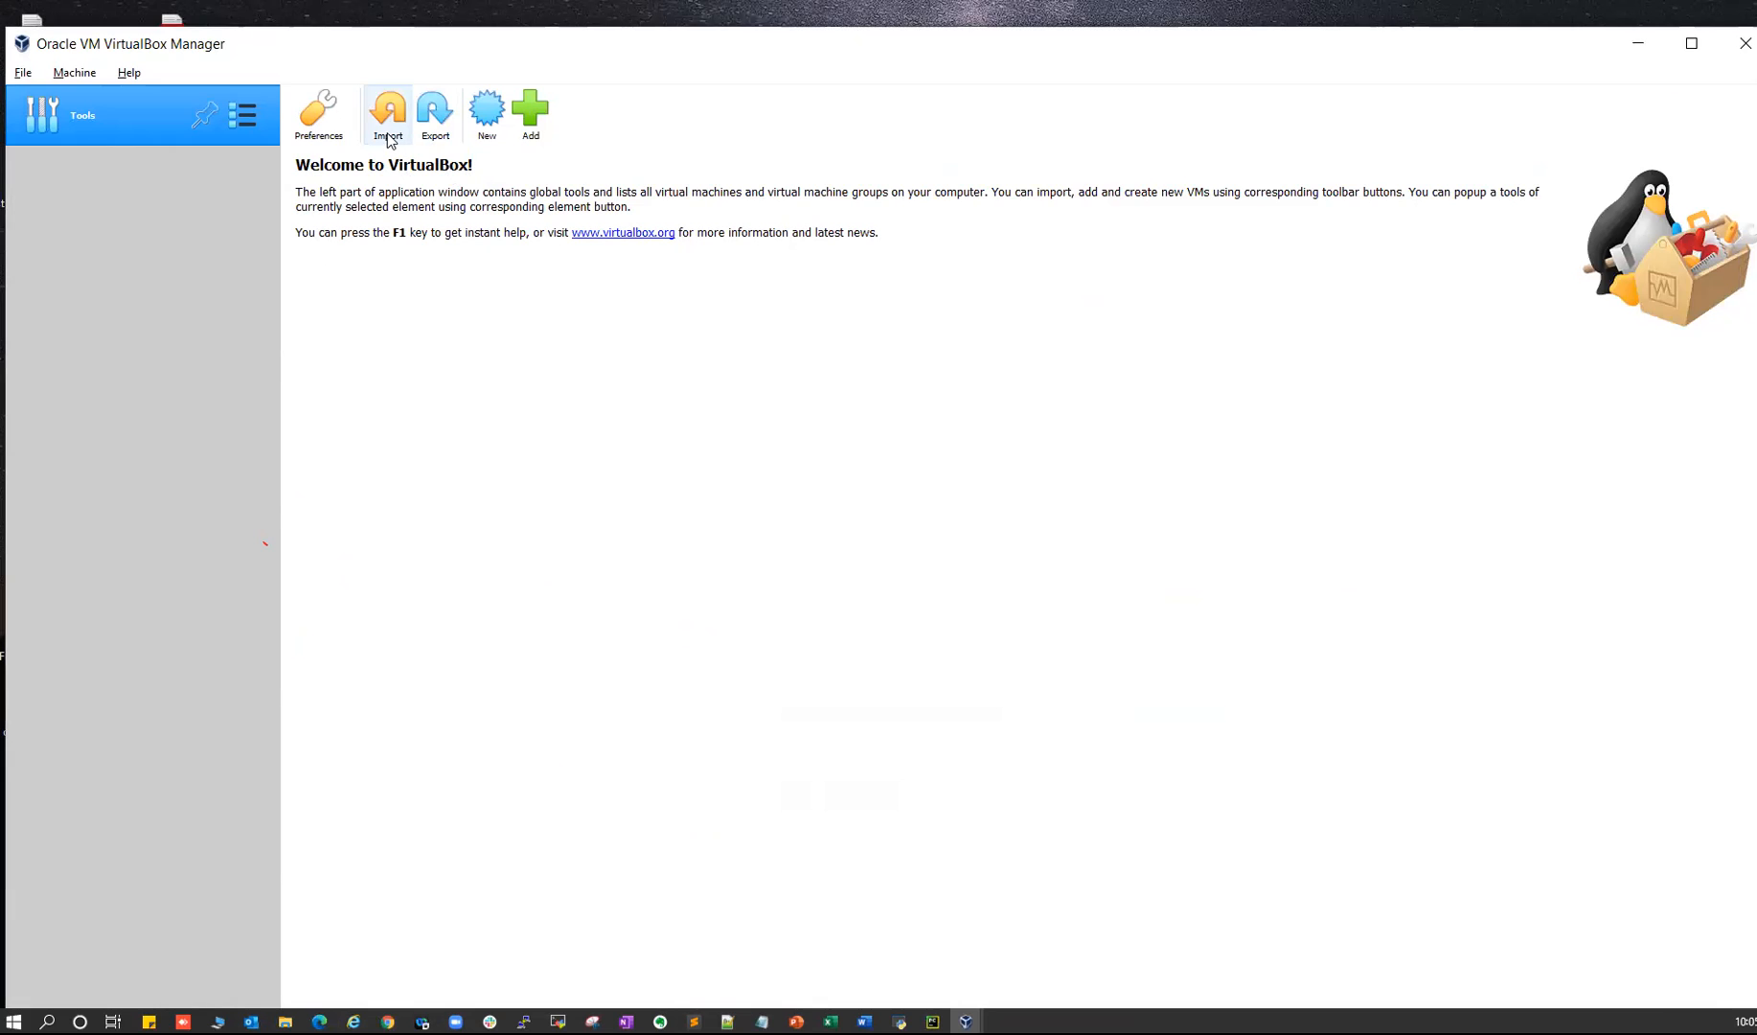
click(396, 129)
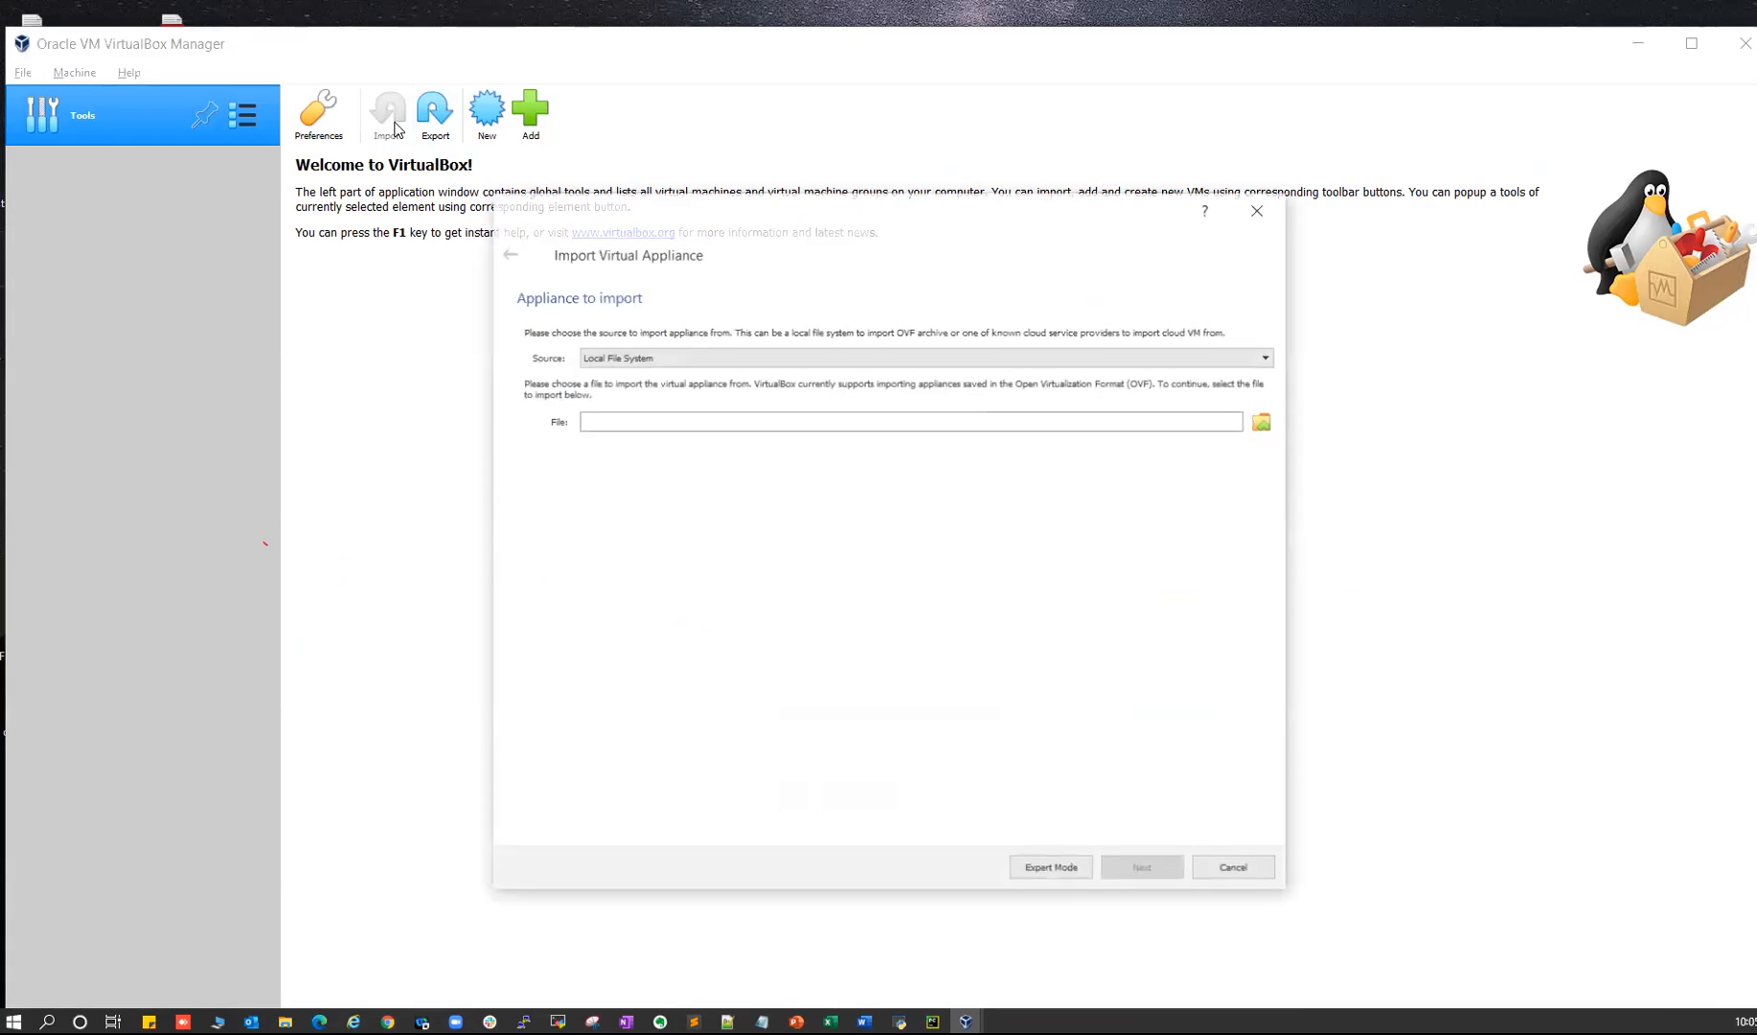
key(alt+Tab)
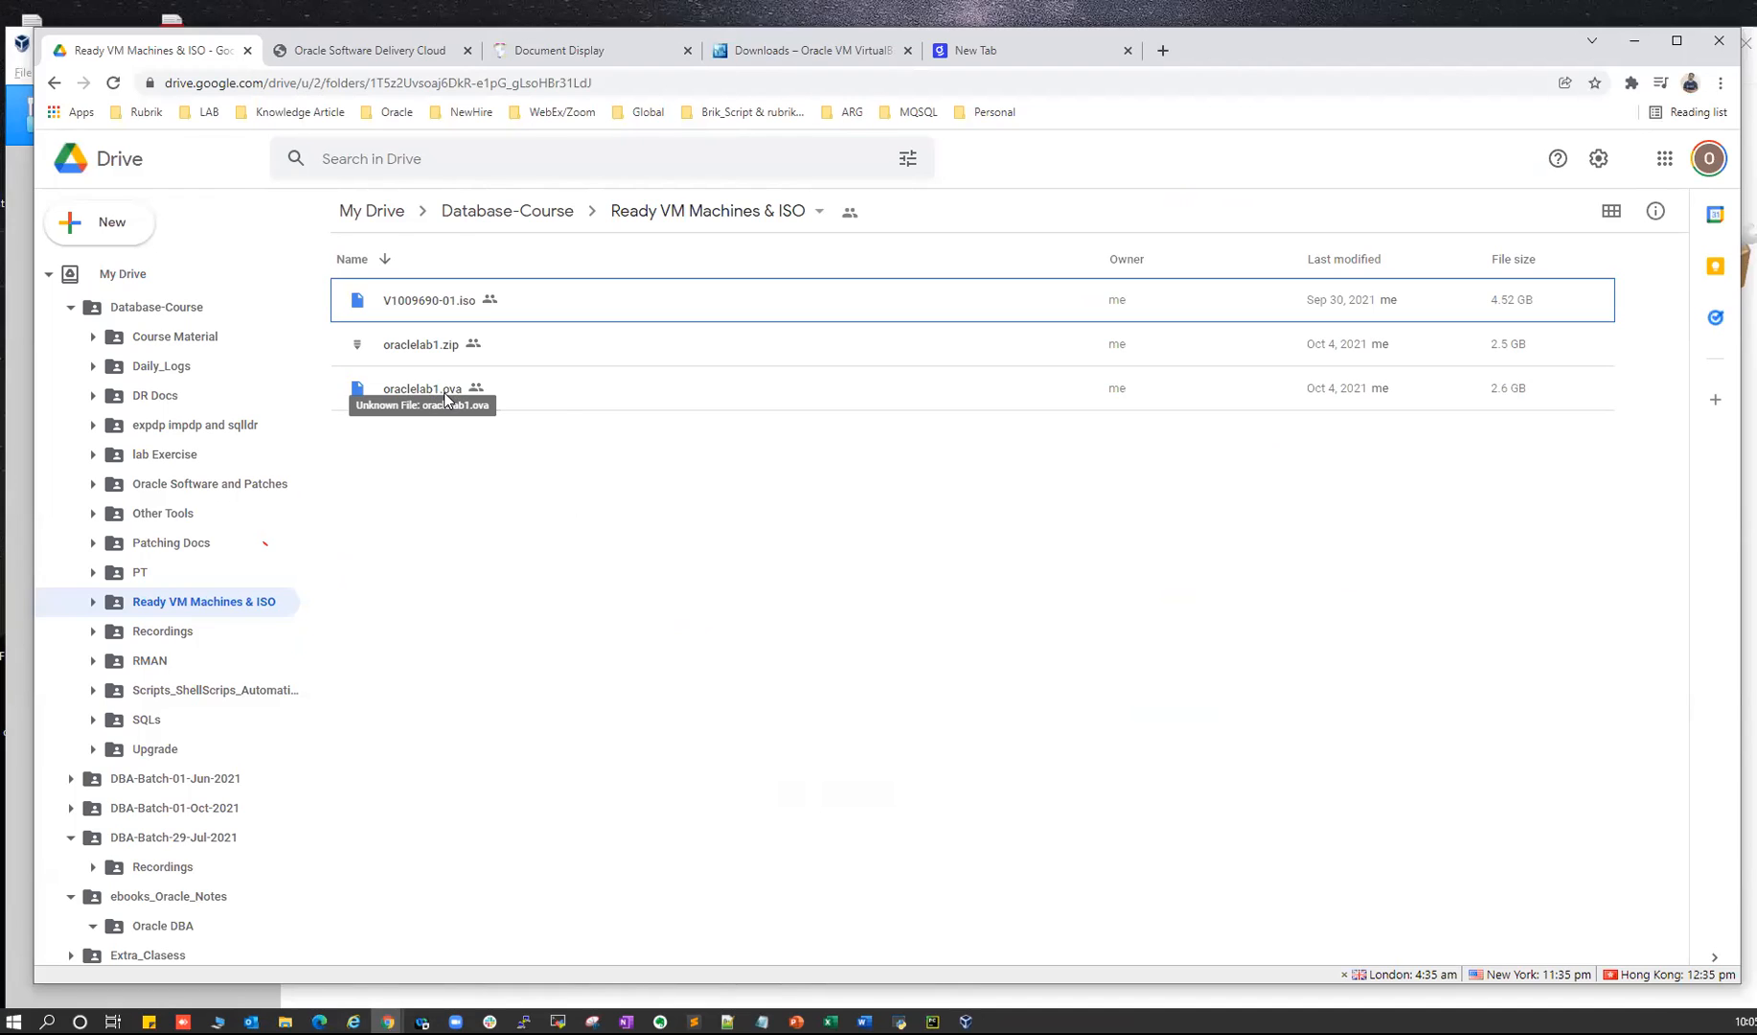
key(alt+Tab)
click(624, 416)
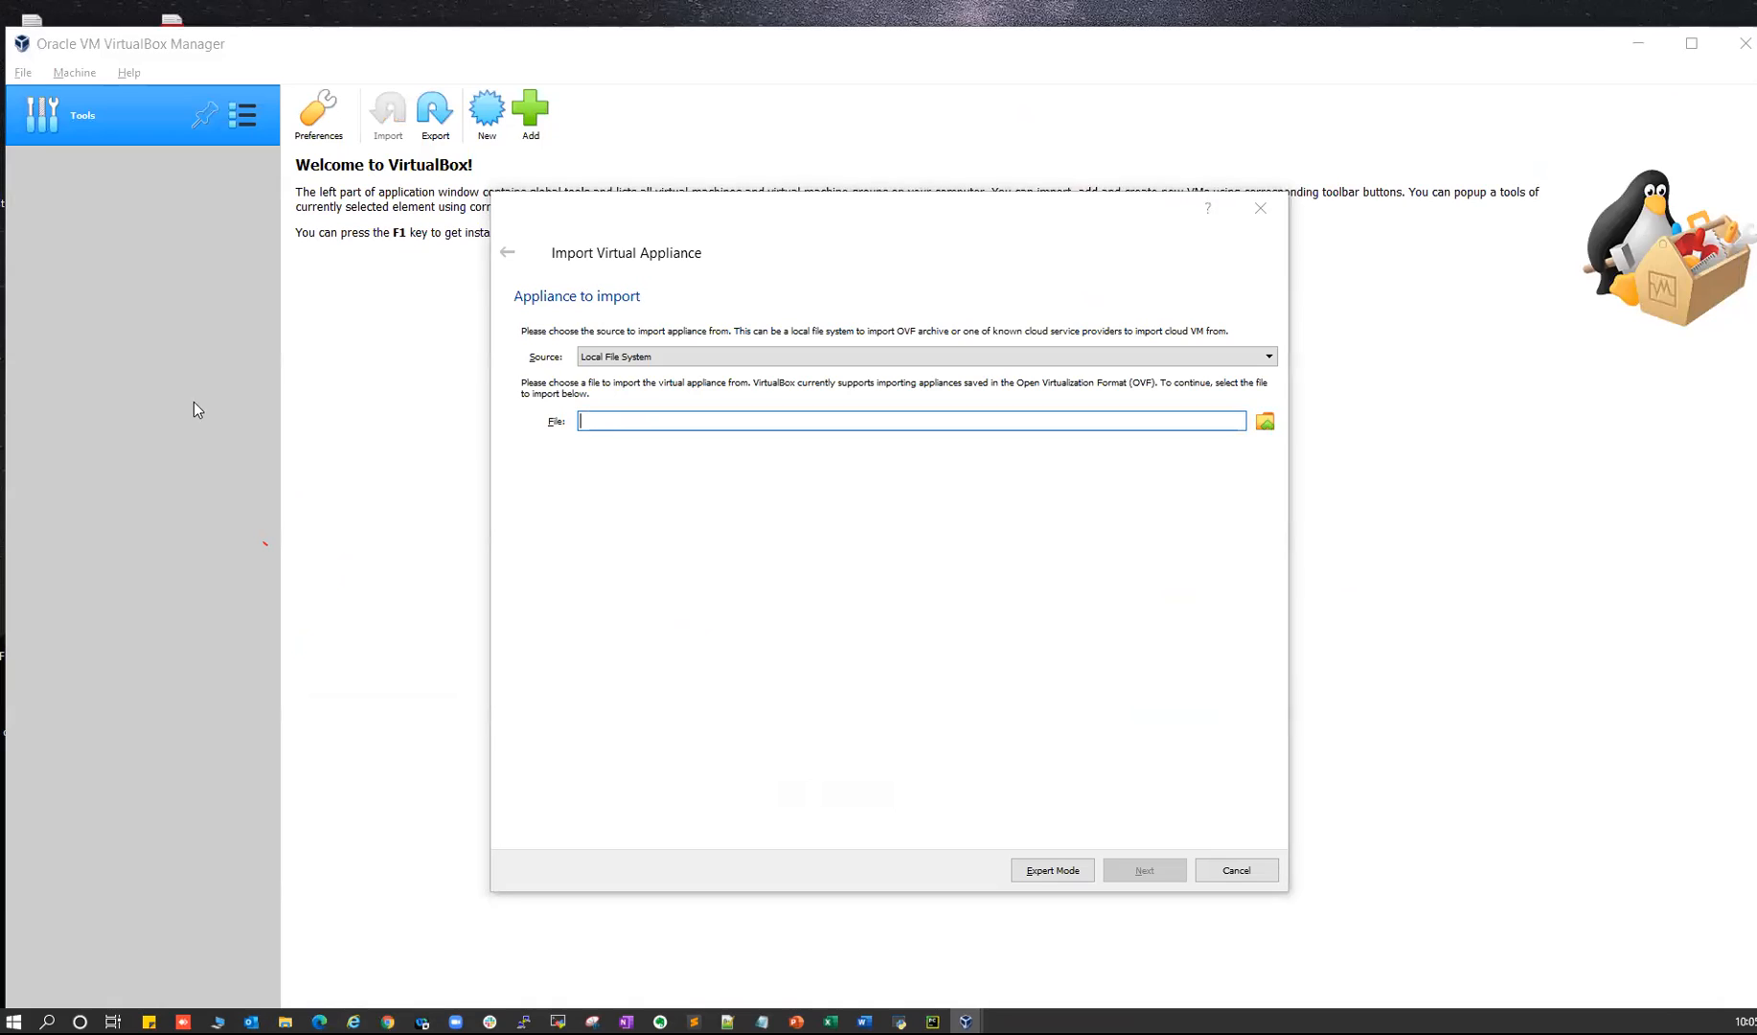
click(1235, 870)
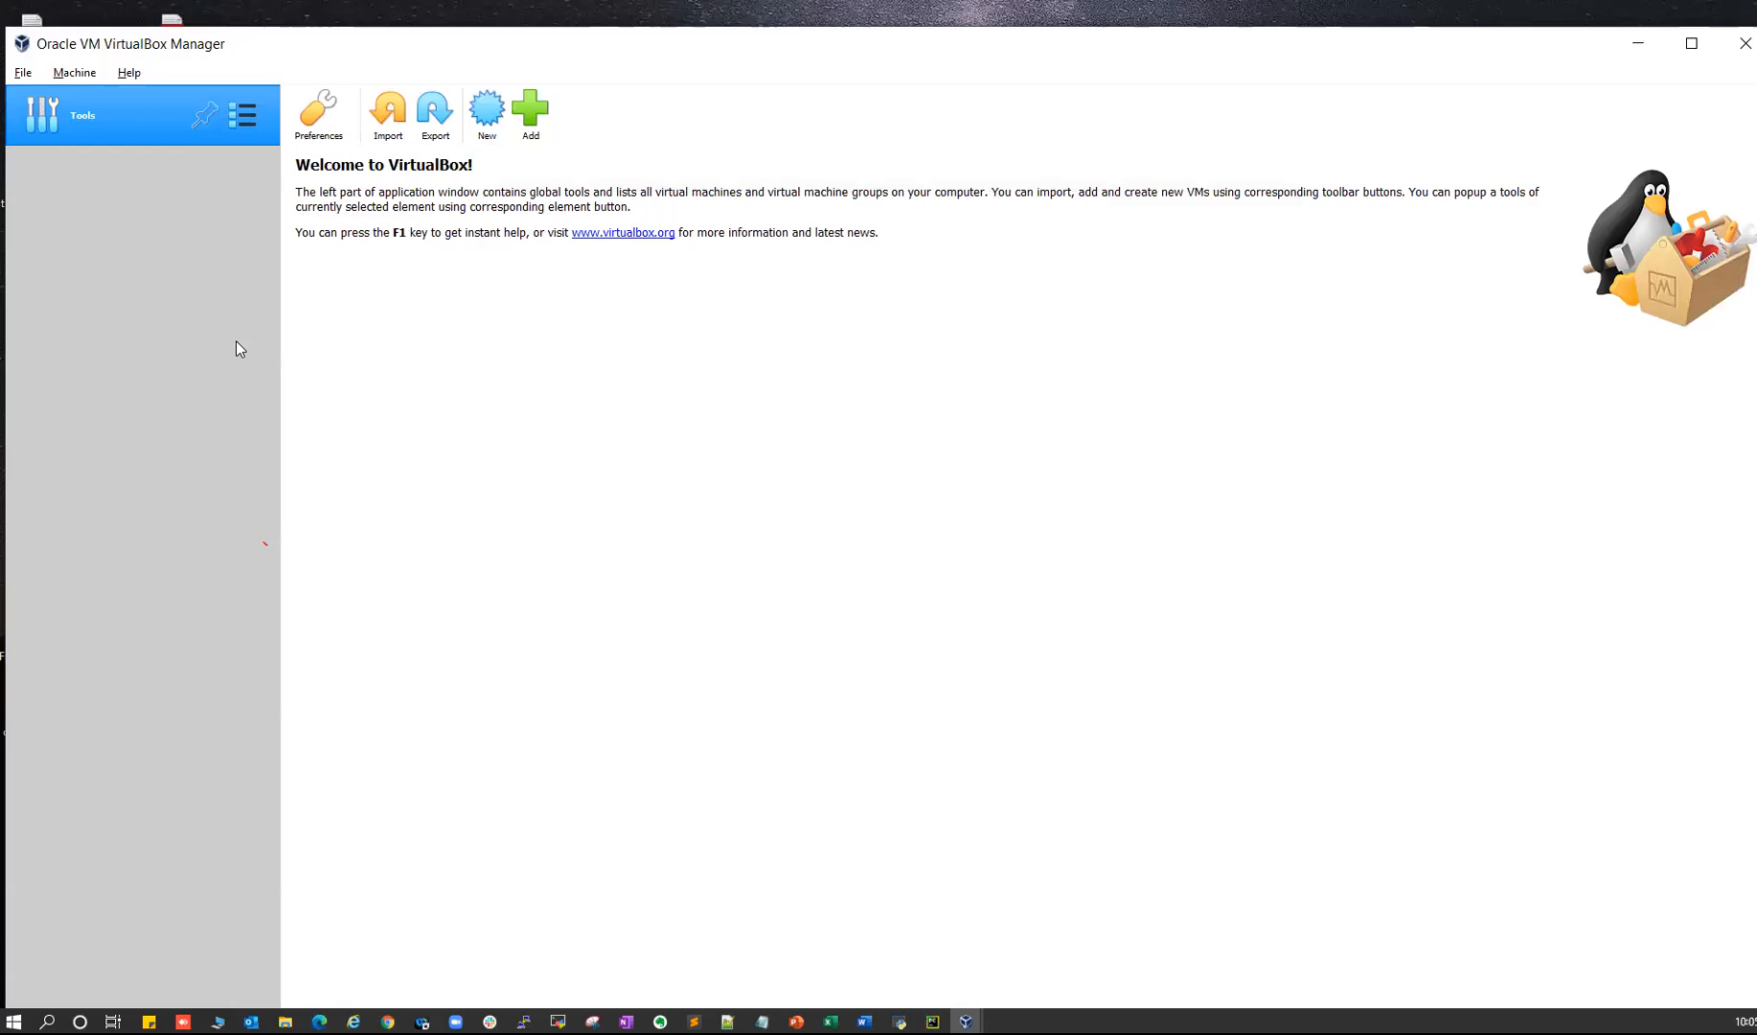
- Create a new machine named oraclelab1 and review its machine folder path
click(488, 115)
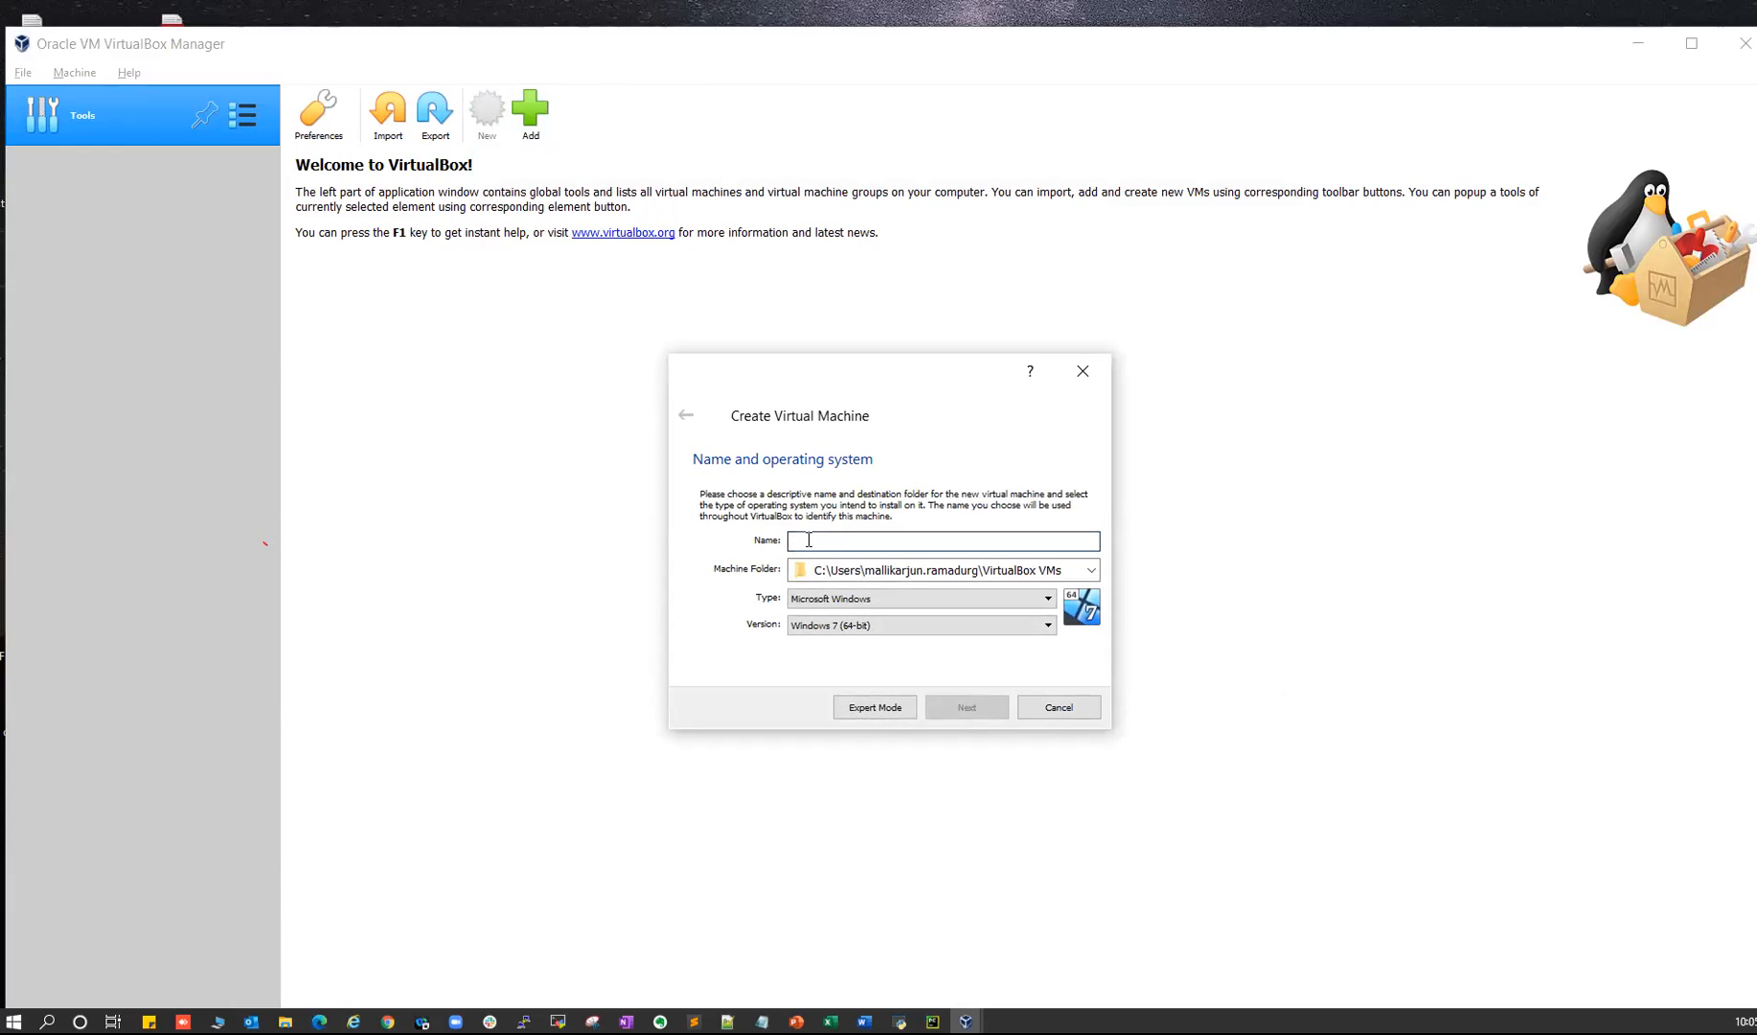
text(oraclelab1)
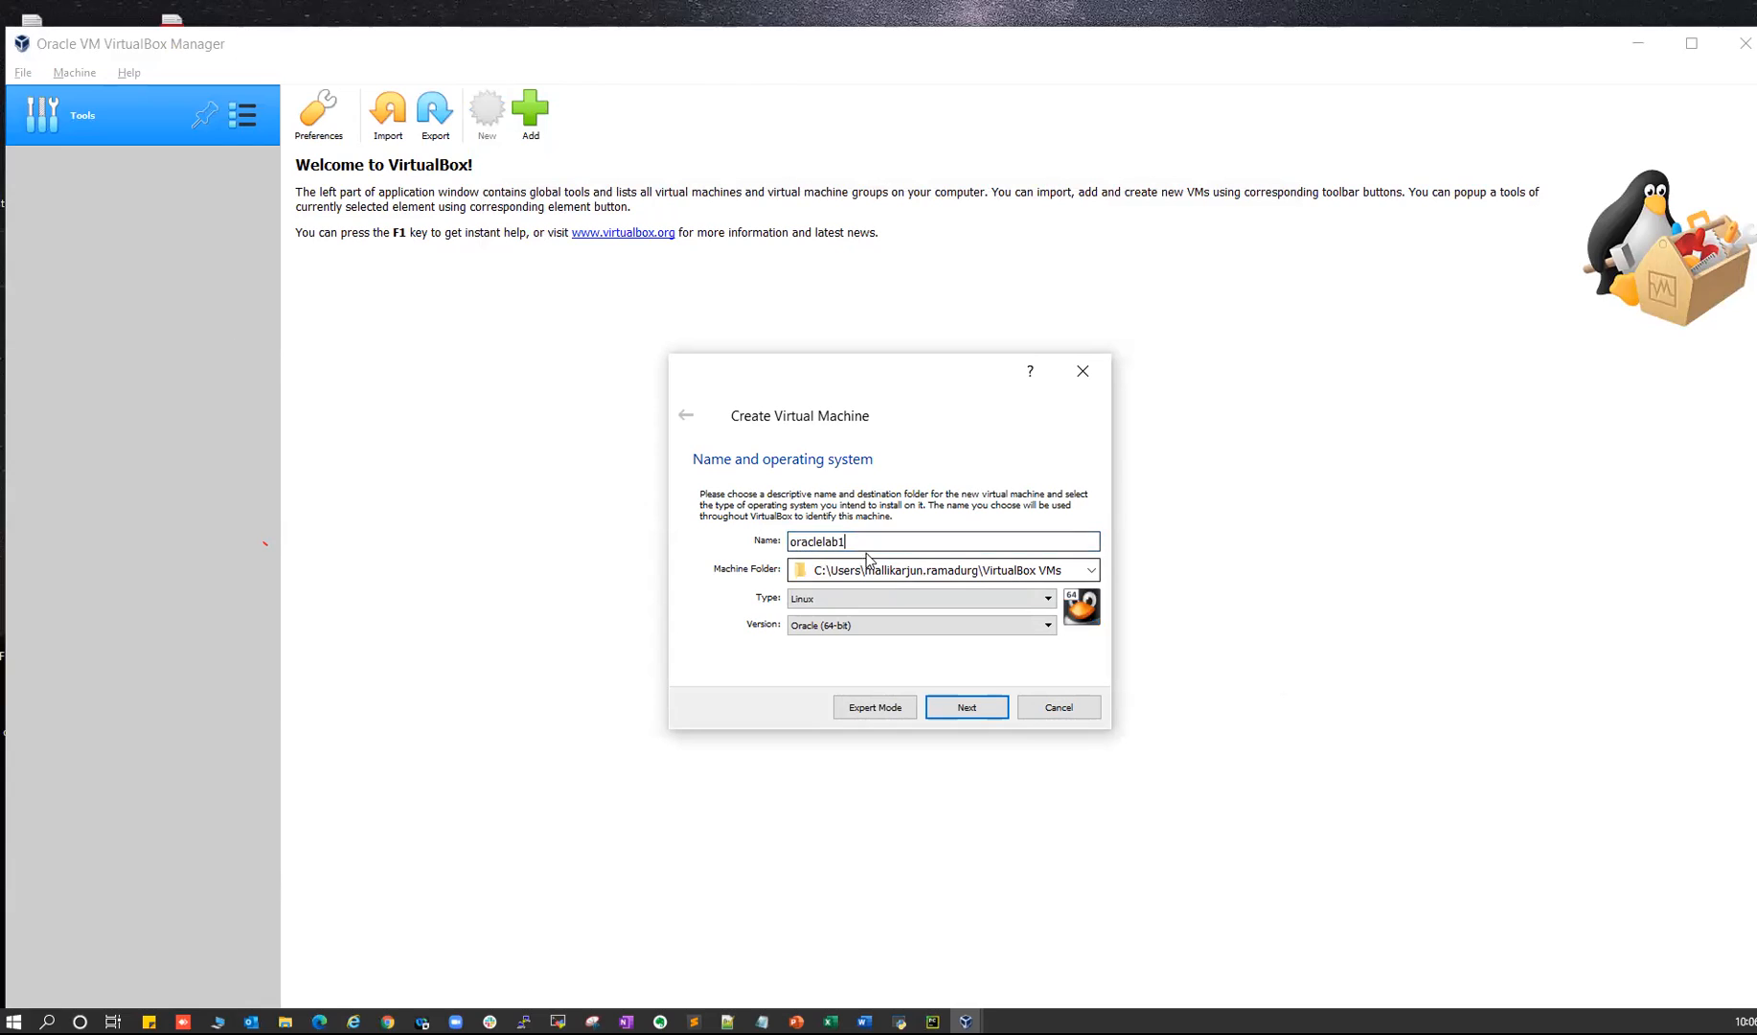
drag(868, 577, 1063, 572)
drag(821, 572, 1042, 572)
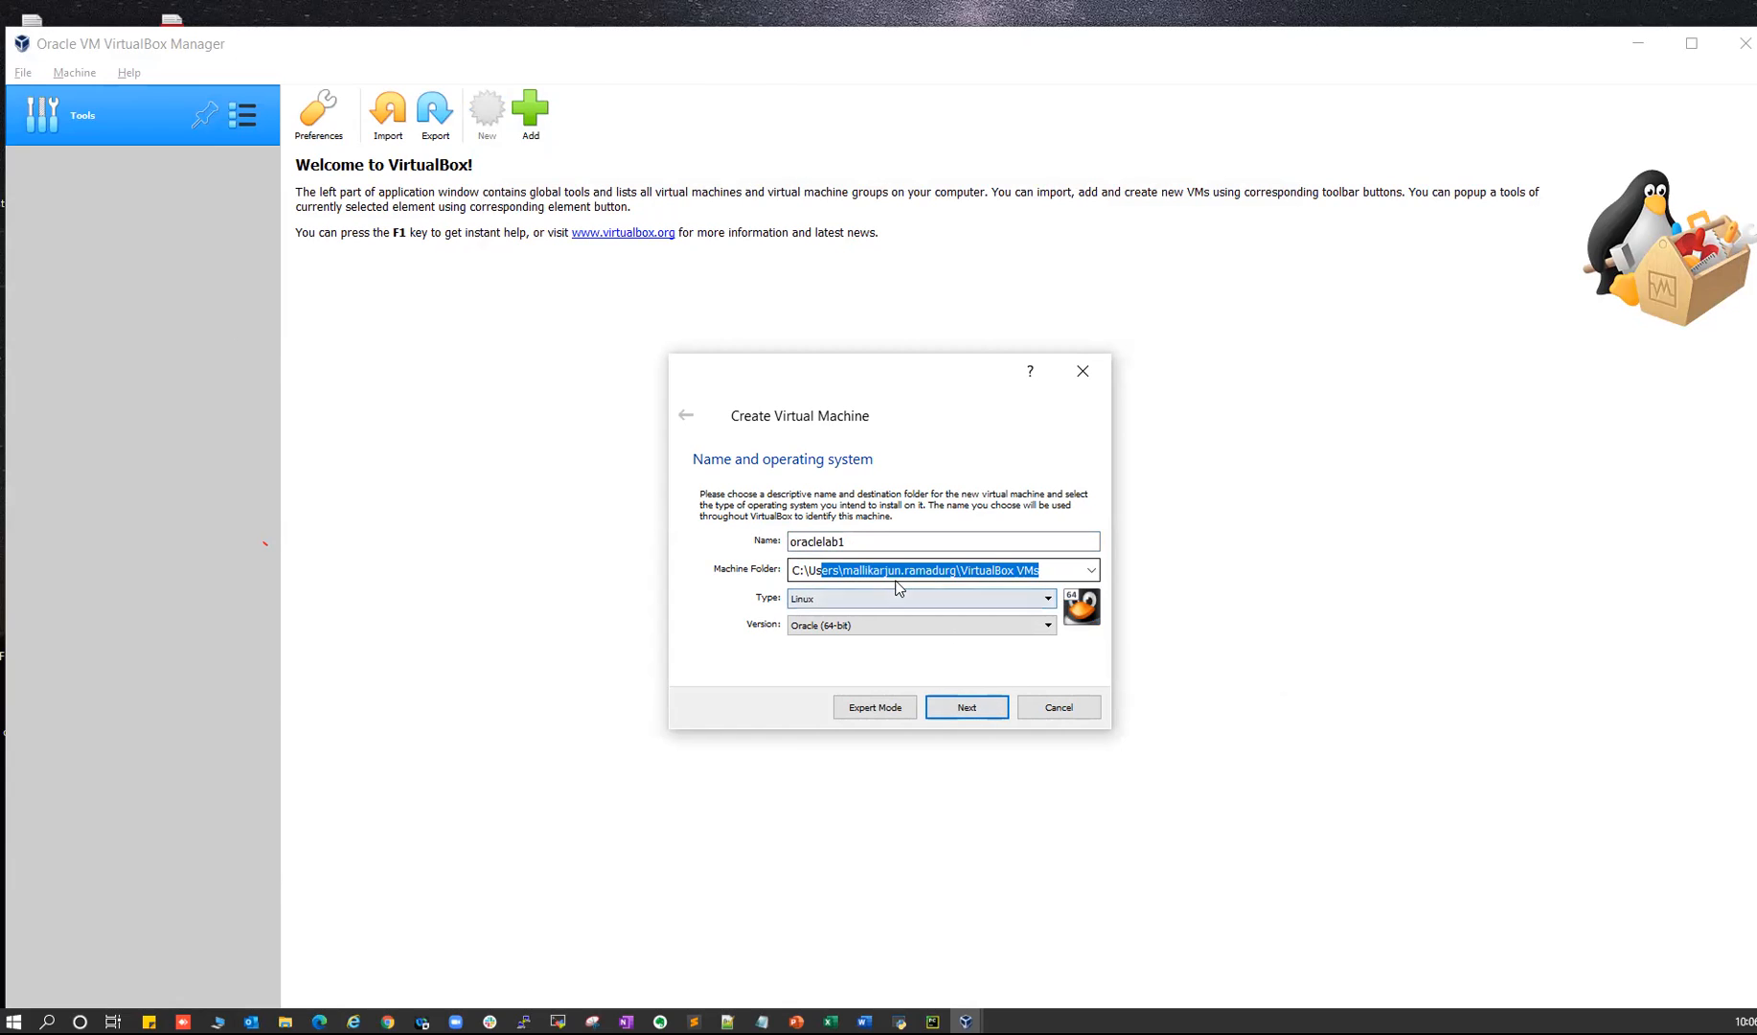
drag(803, 570, 1040, 572)
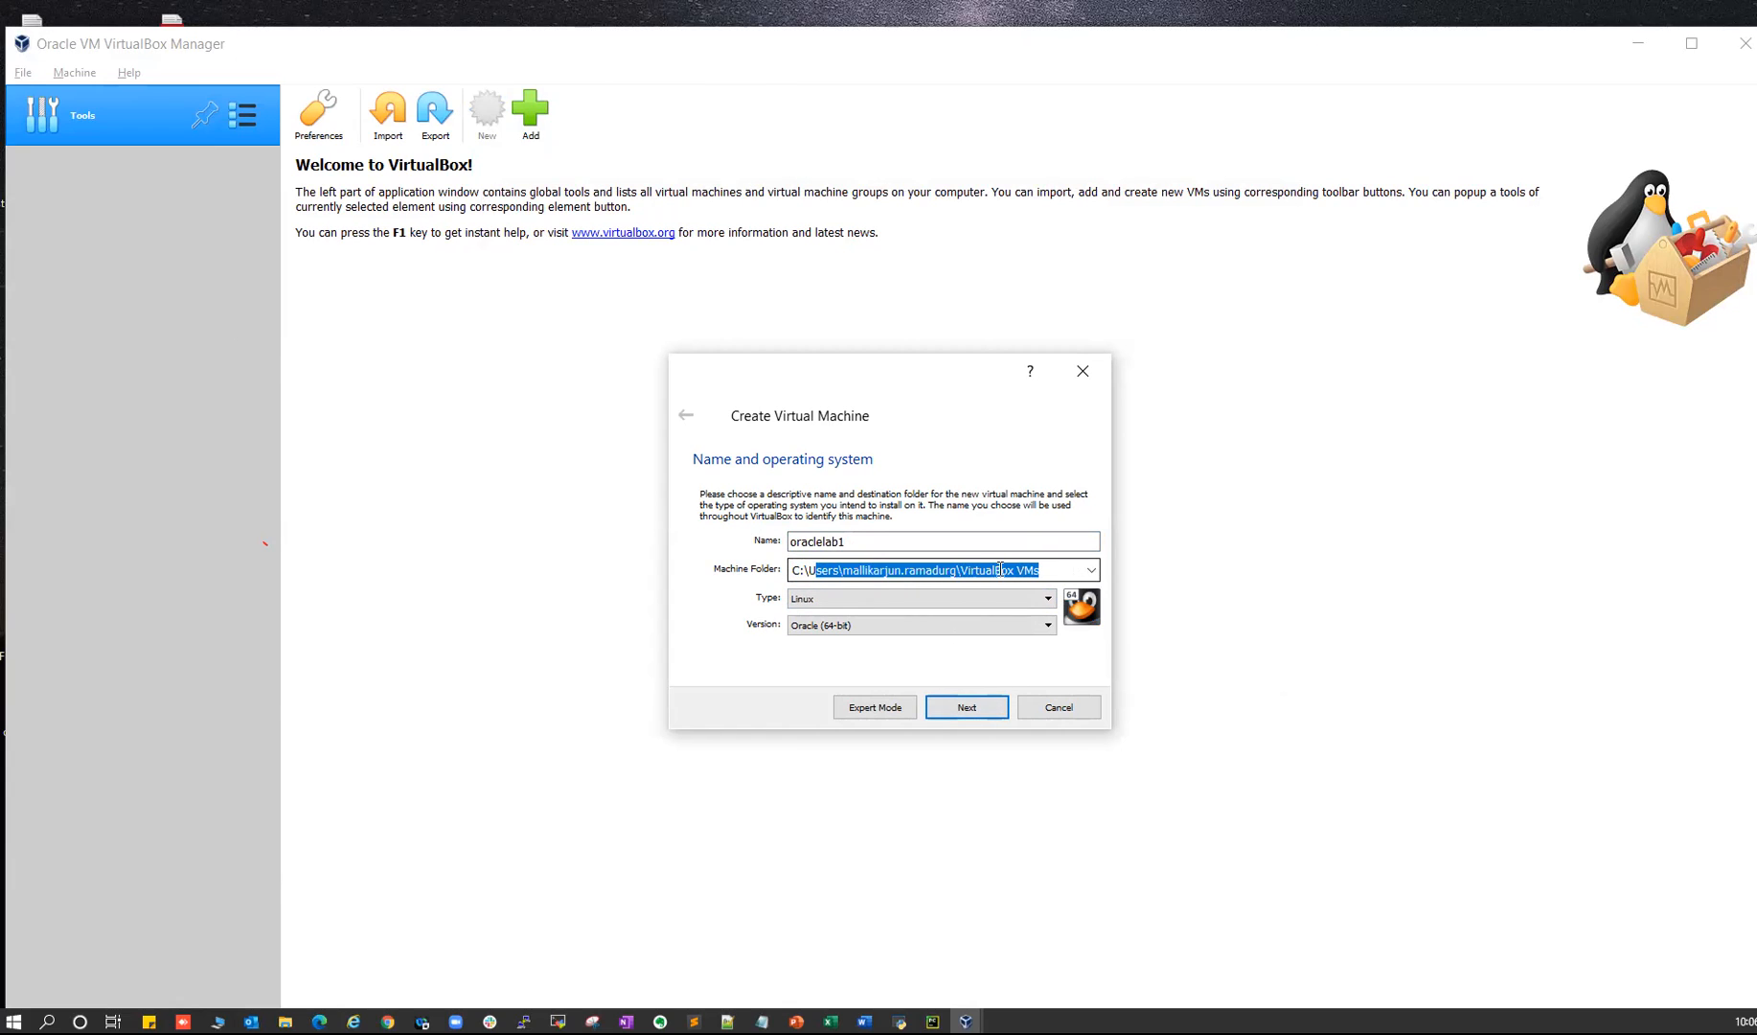
- Give oraclelab1 8000 MB of memory and choose to create a new virtual hard disk
click(966, 707)
double_click(1039, 542)
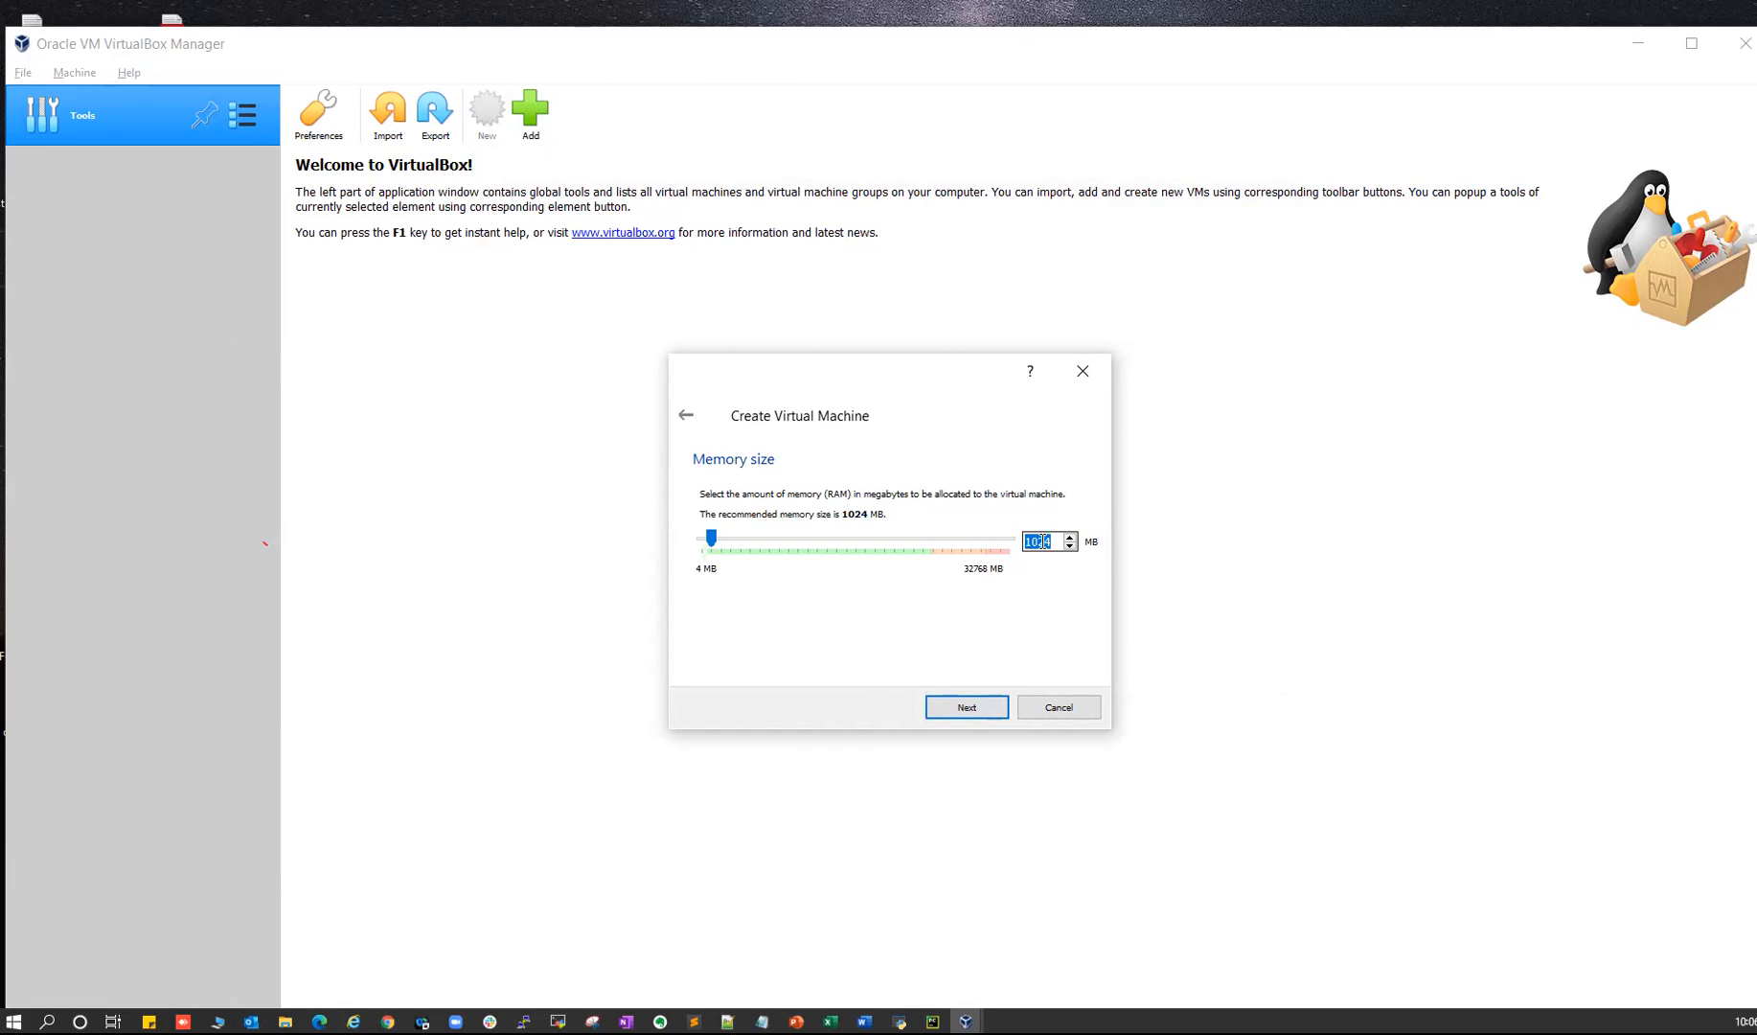
text(8000)
drag(1026, 541, 1053, 542)
click(965, 707)
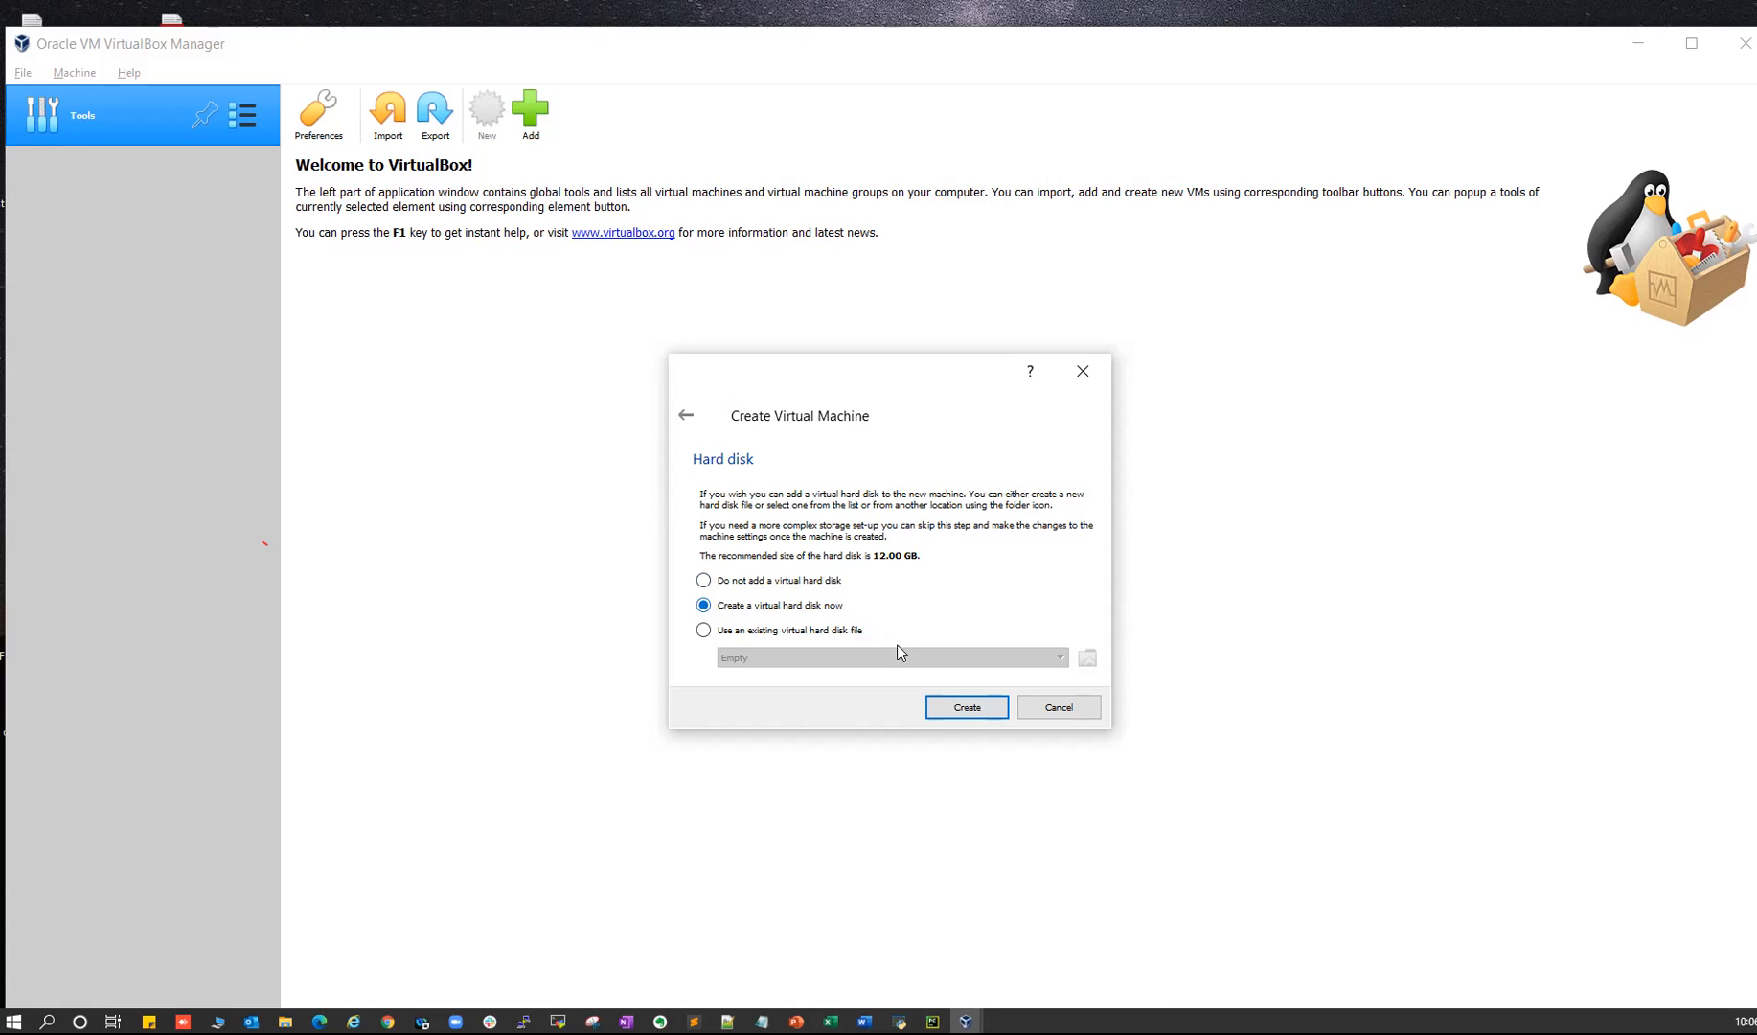
click(946, 707)
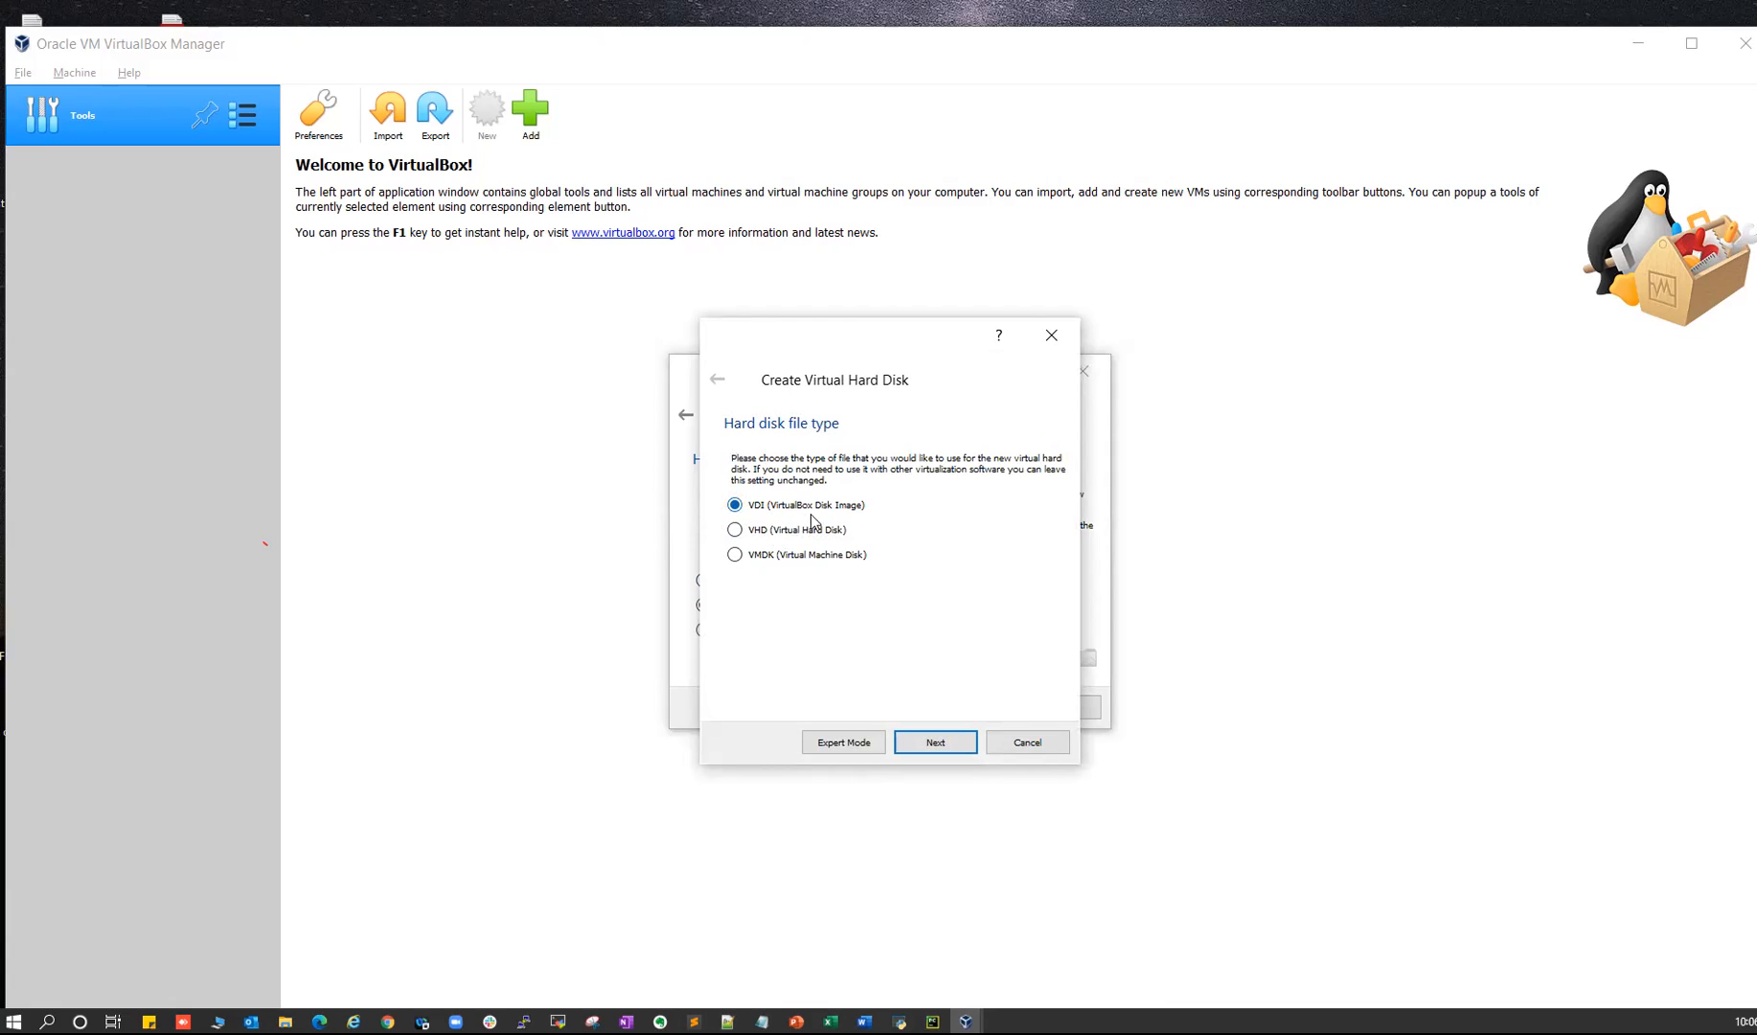
- Create a dynamically allocated 50 GB VDI disk for oraclelab1
click(936, 744)
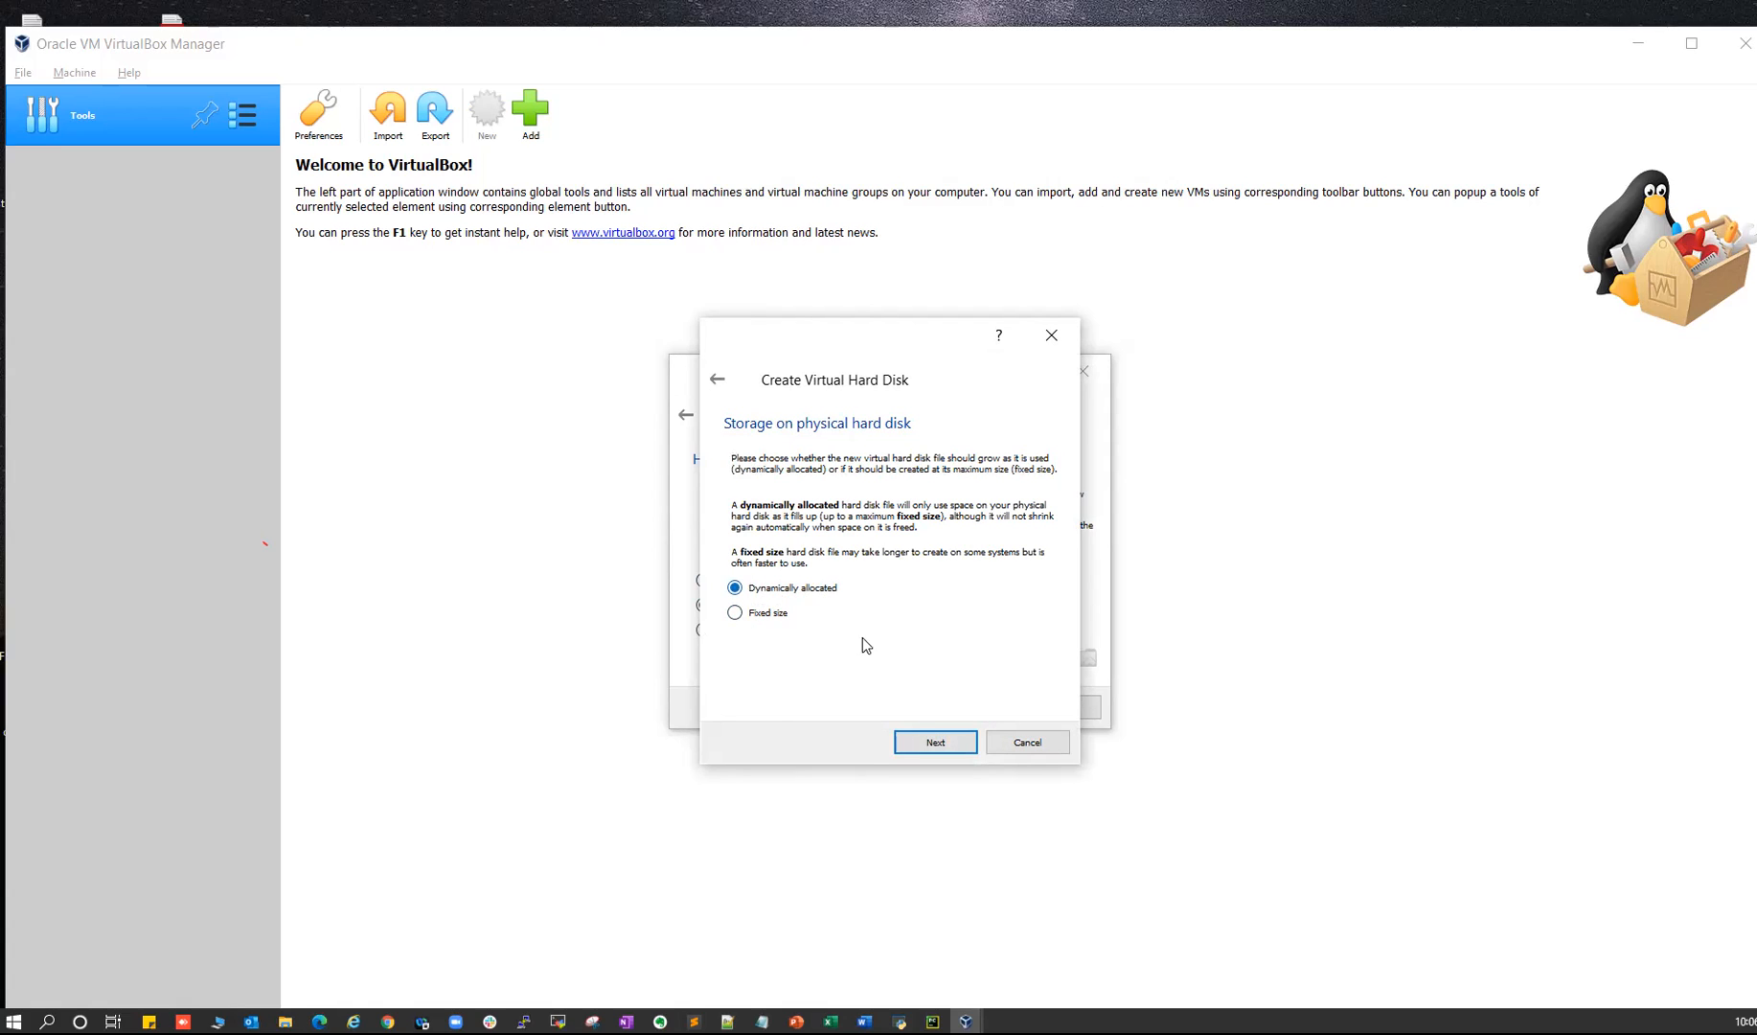
click(932, 743)
click(1022, 572)
drag(1029, 572, 1007, 572)
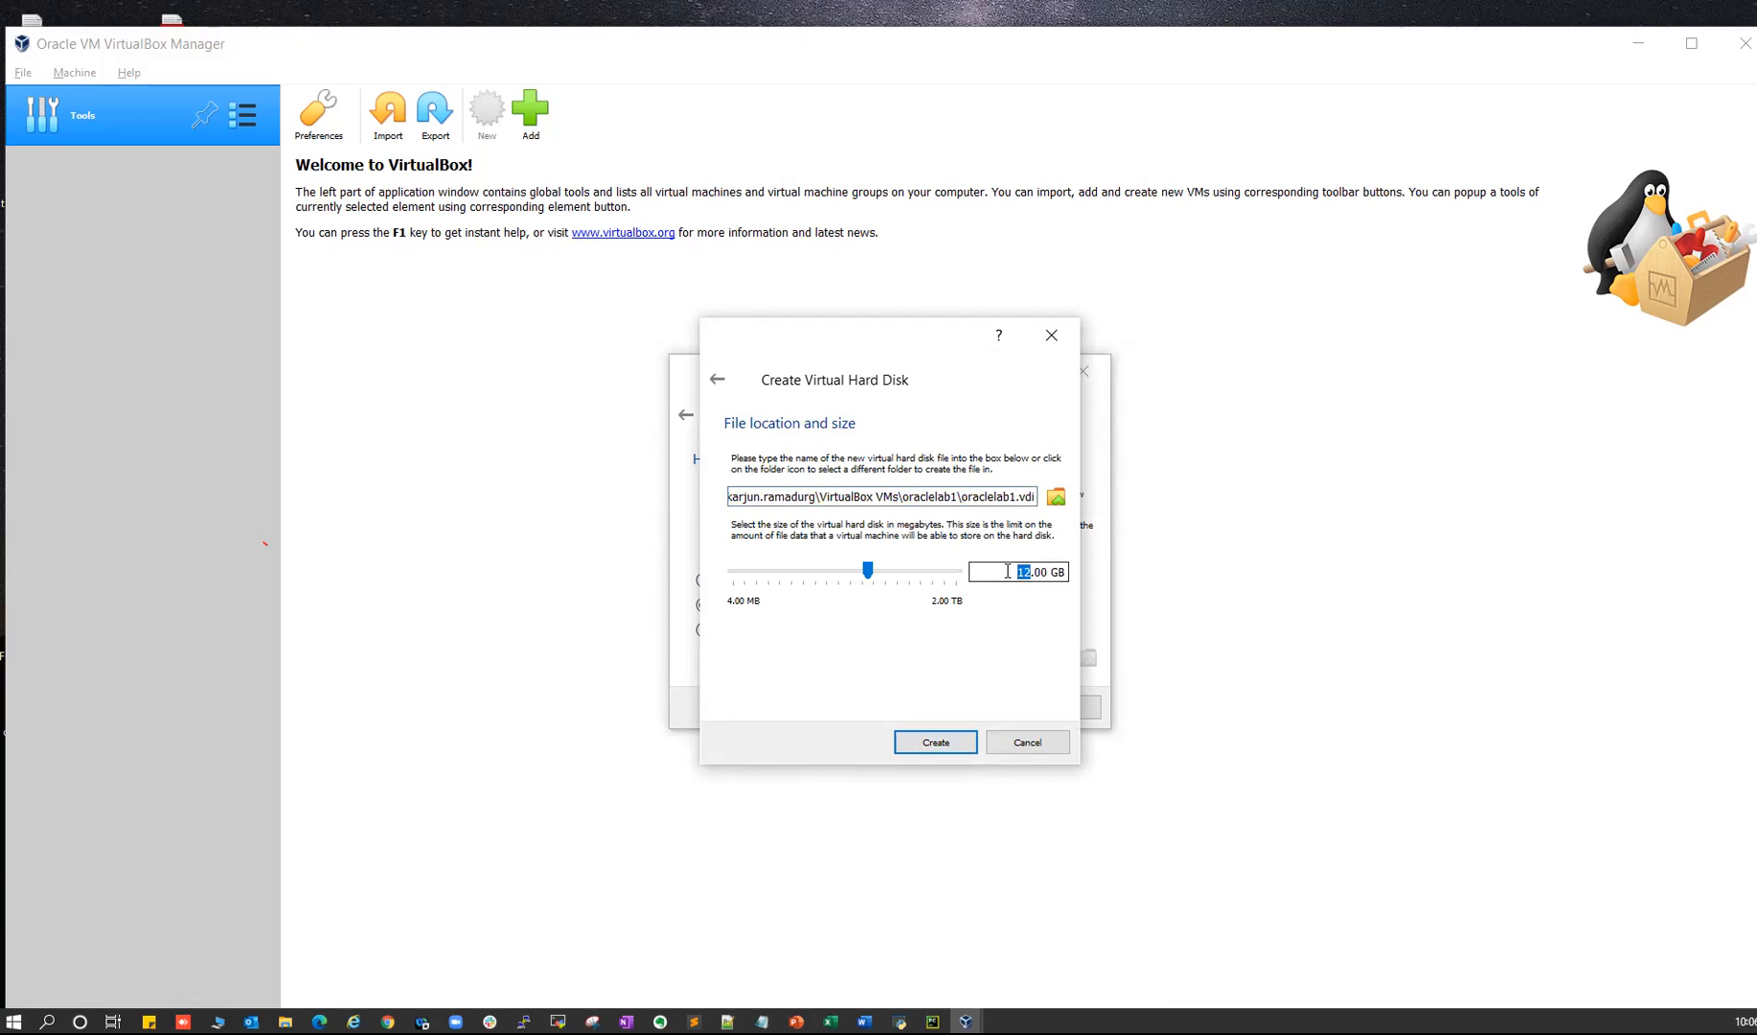
text(50)
click(928, 745)
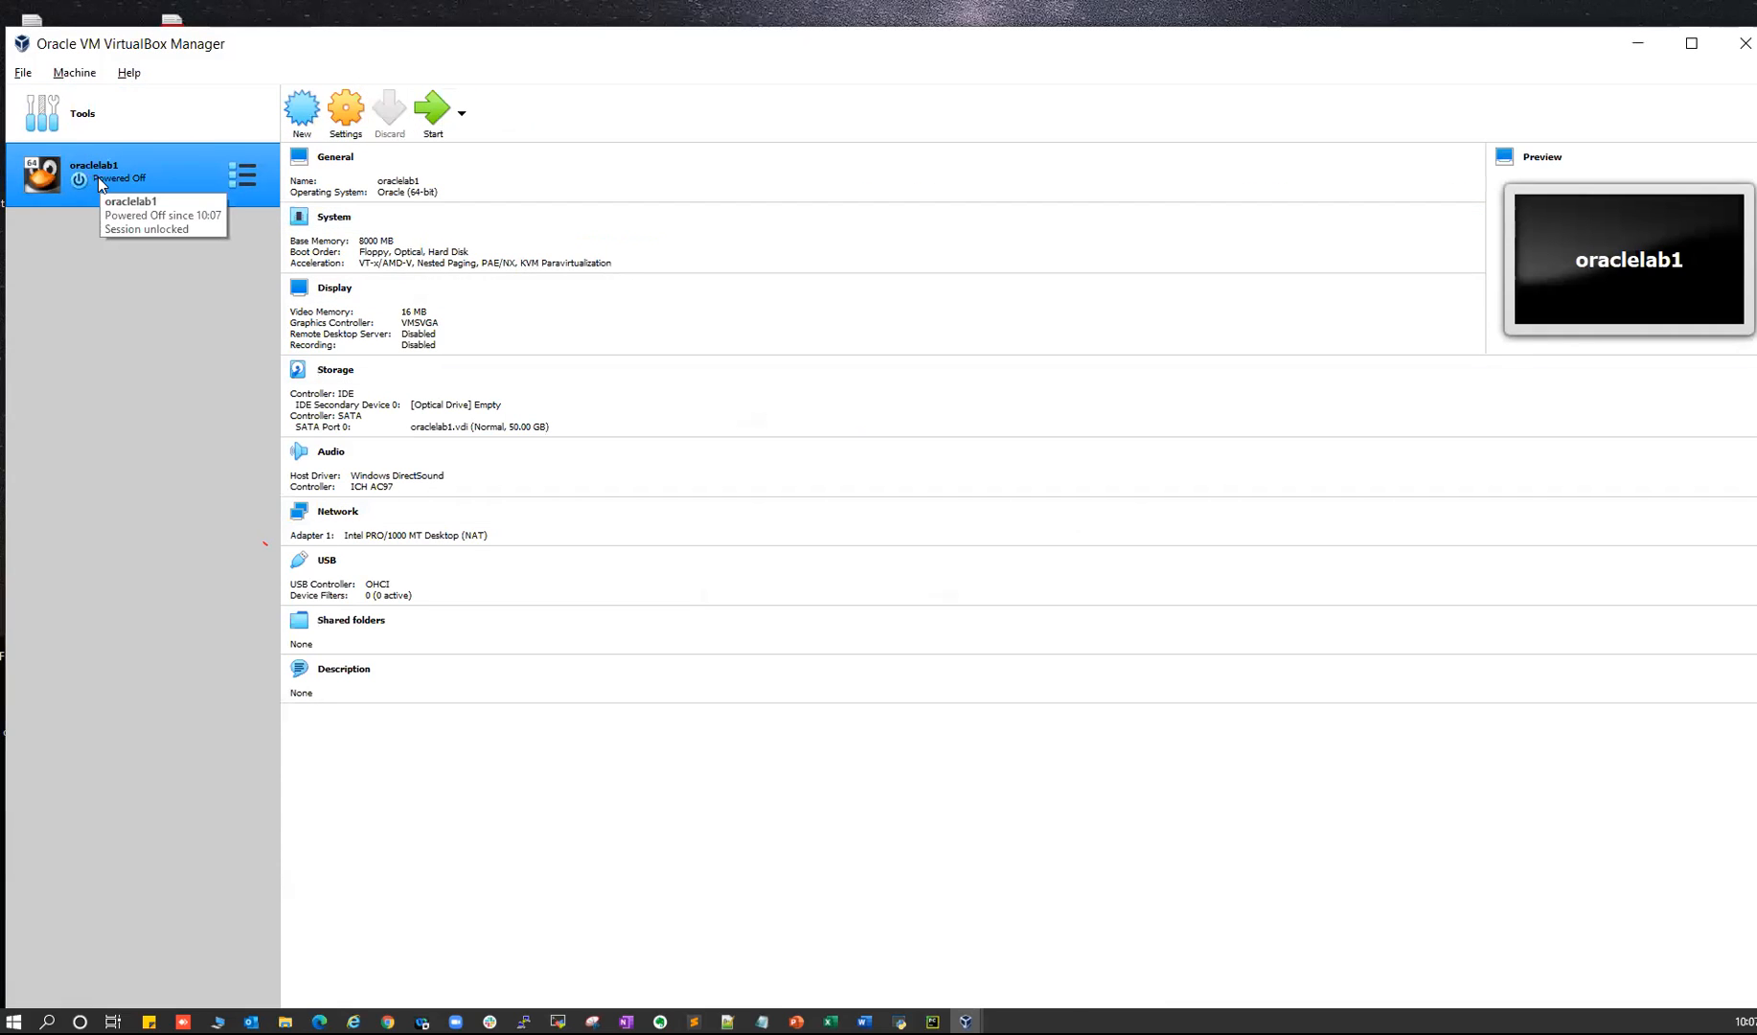
- Set oraclelab1's Shared Clipboard and Drag'n'Drop both to Bidirectional under General > Advanced
click(347, 112)
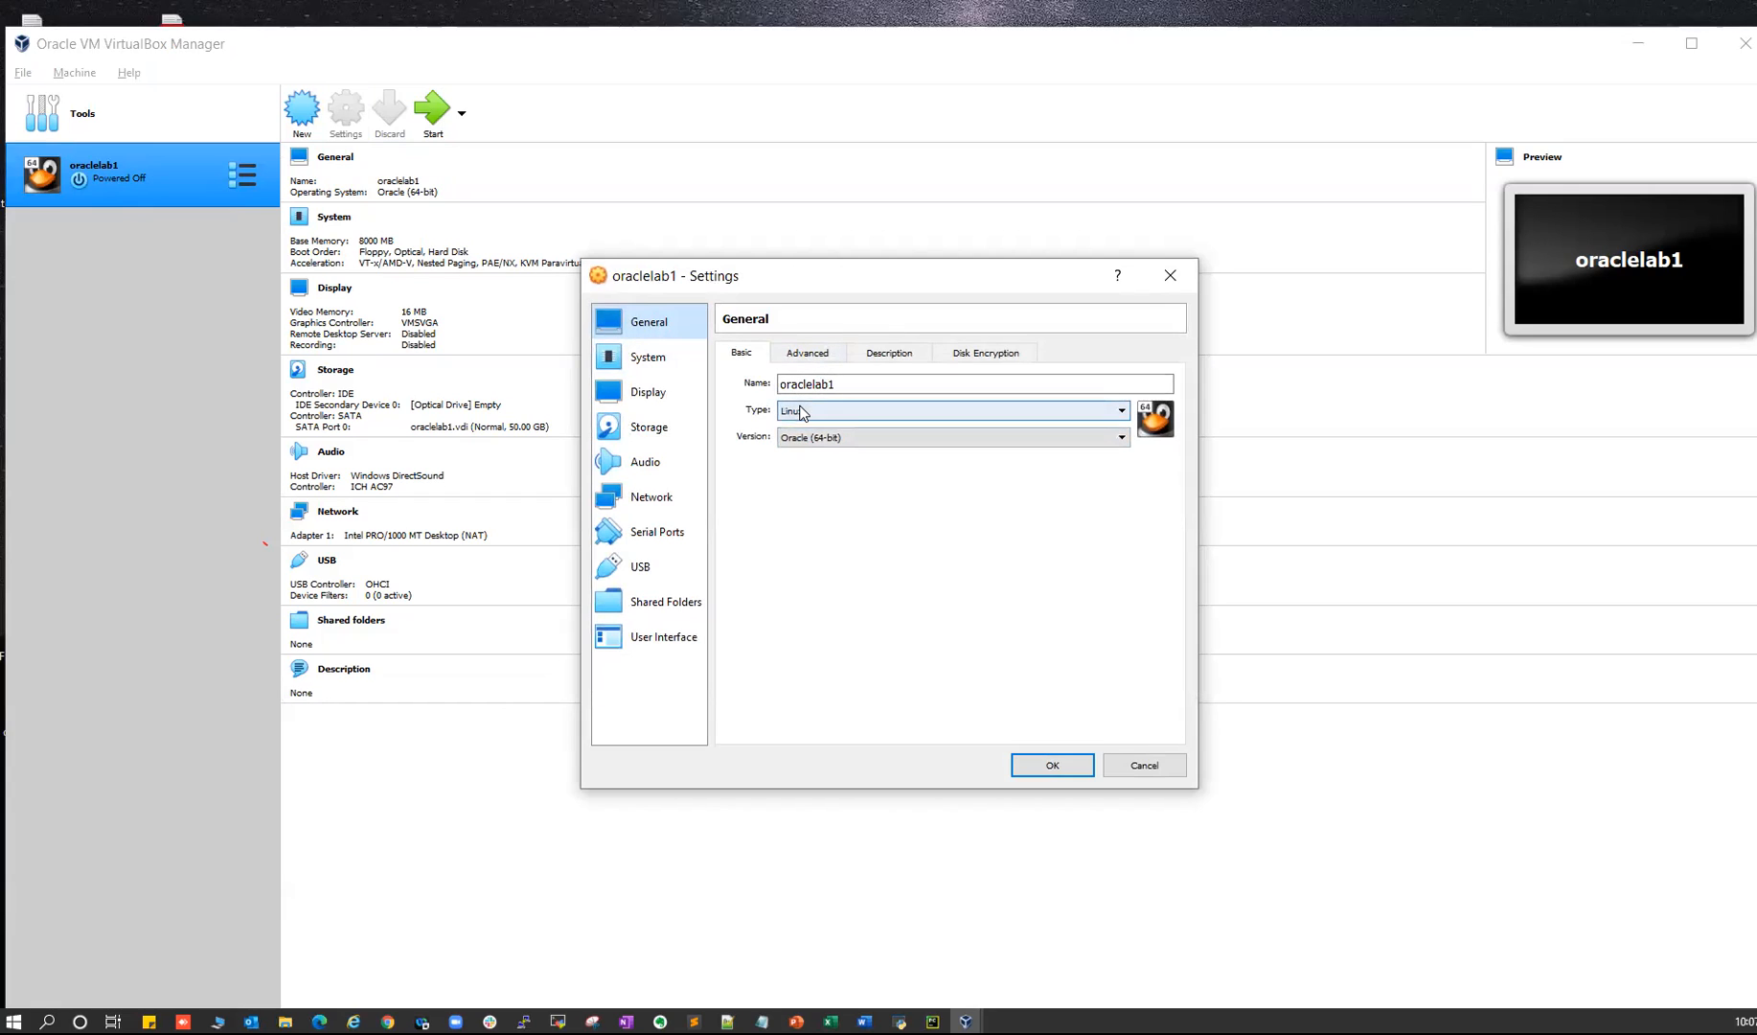
click(808, 355)
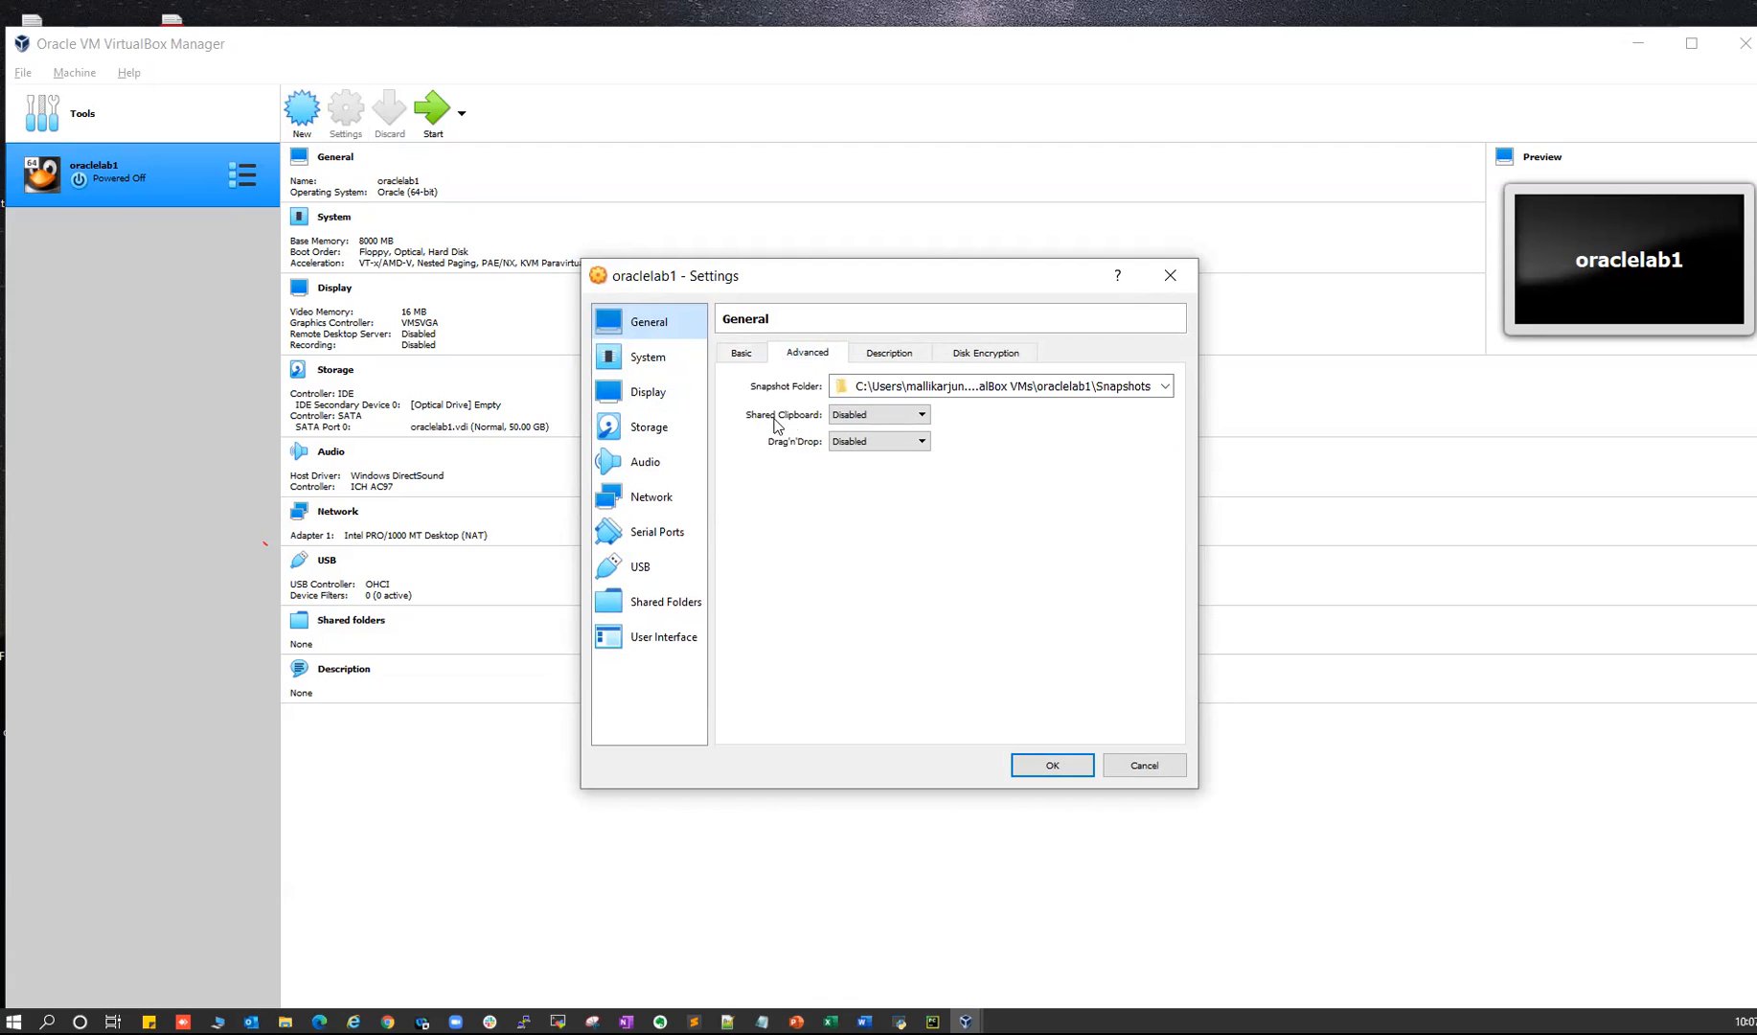
click(869, 416)
click(865, 476)
click(868, 442)
click(862, 501)
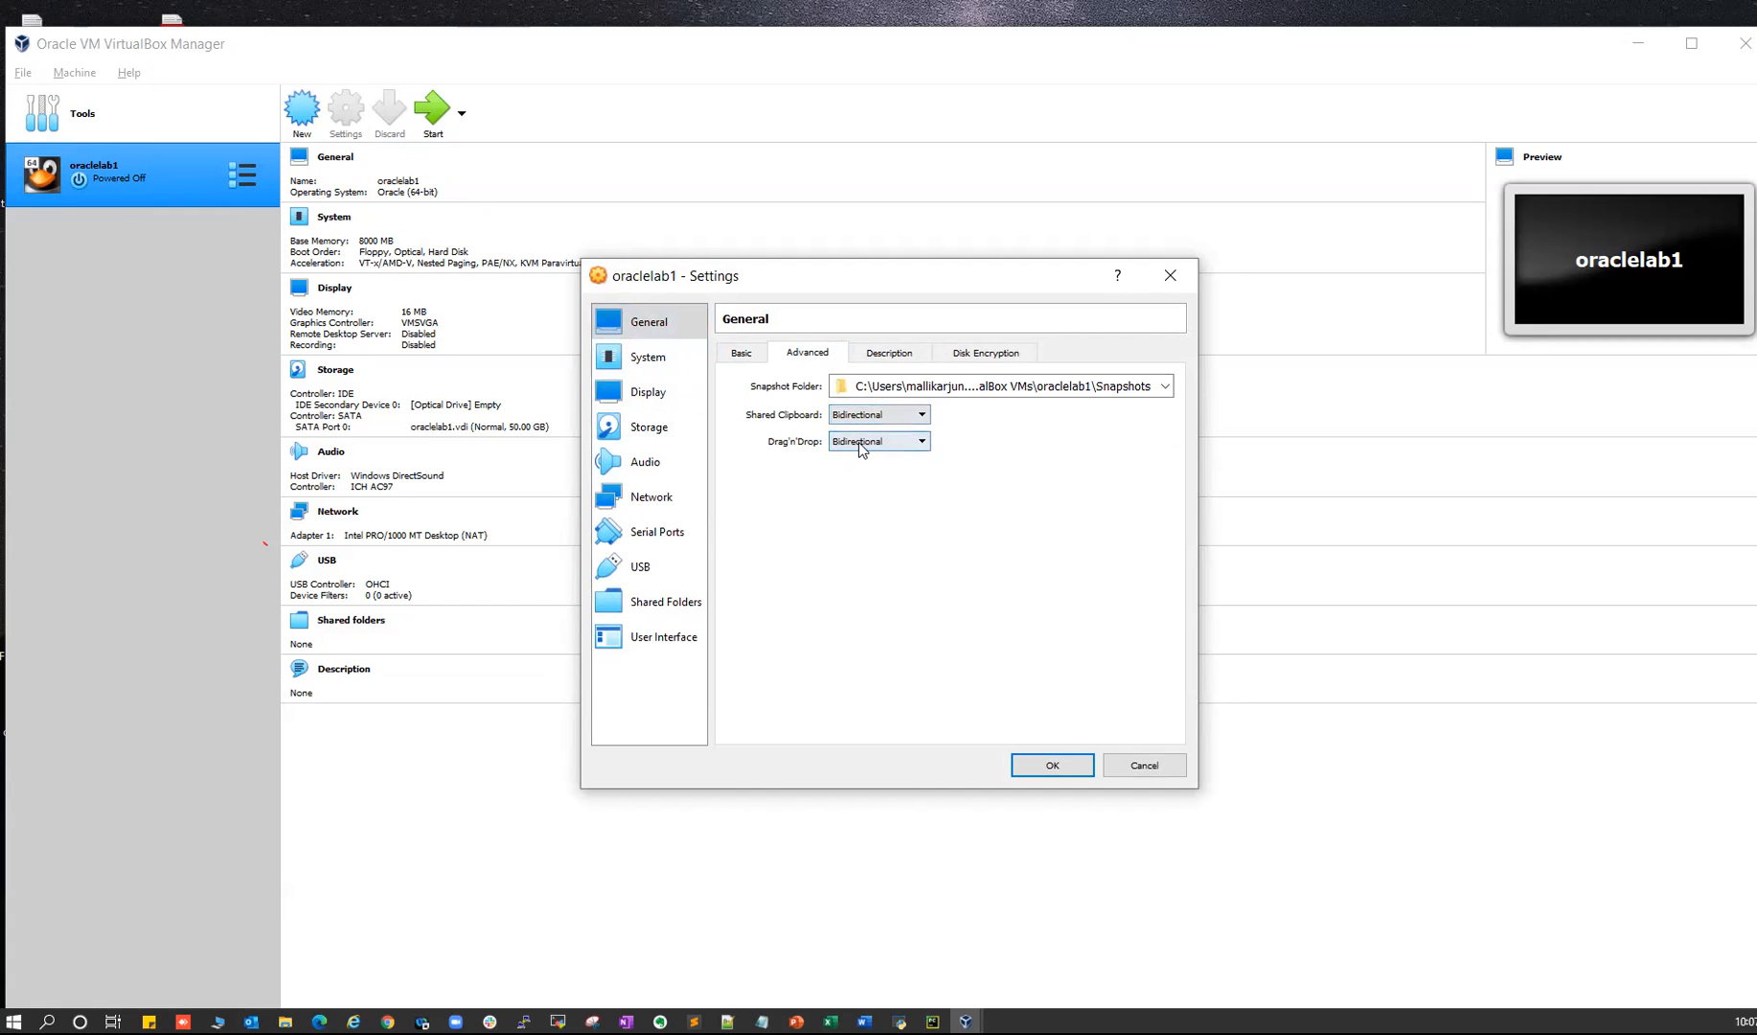
- Look over the Description and Disk Encryption tabs, then go to System settings
click(882, 355)
click(958, 355)
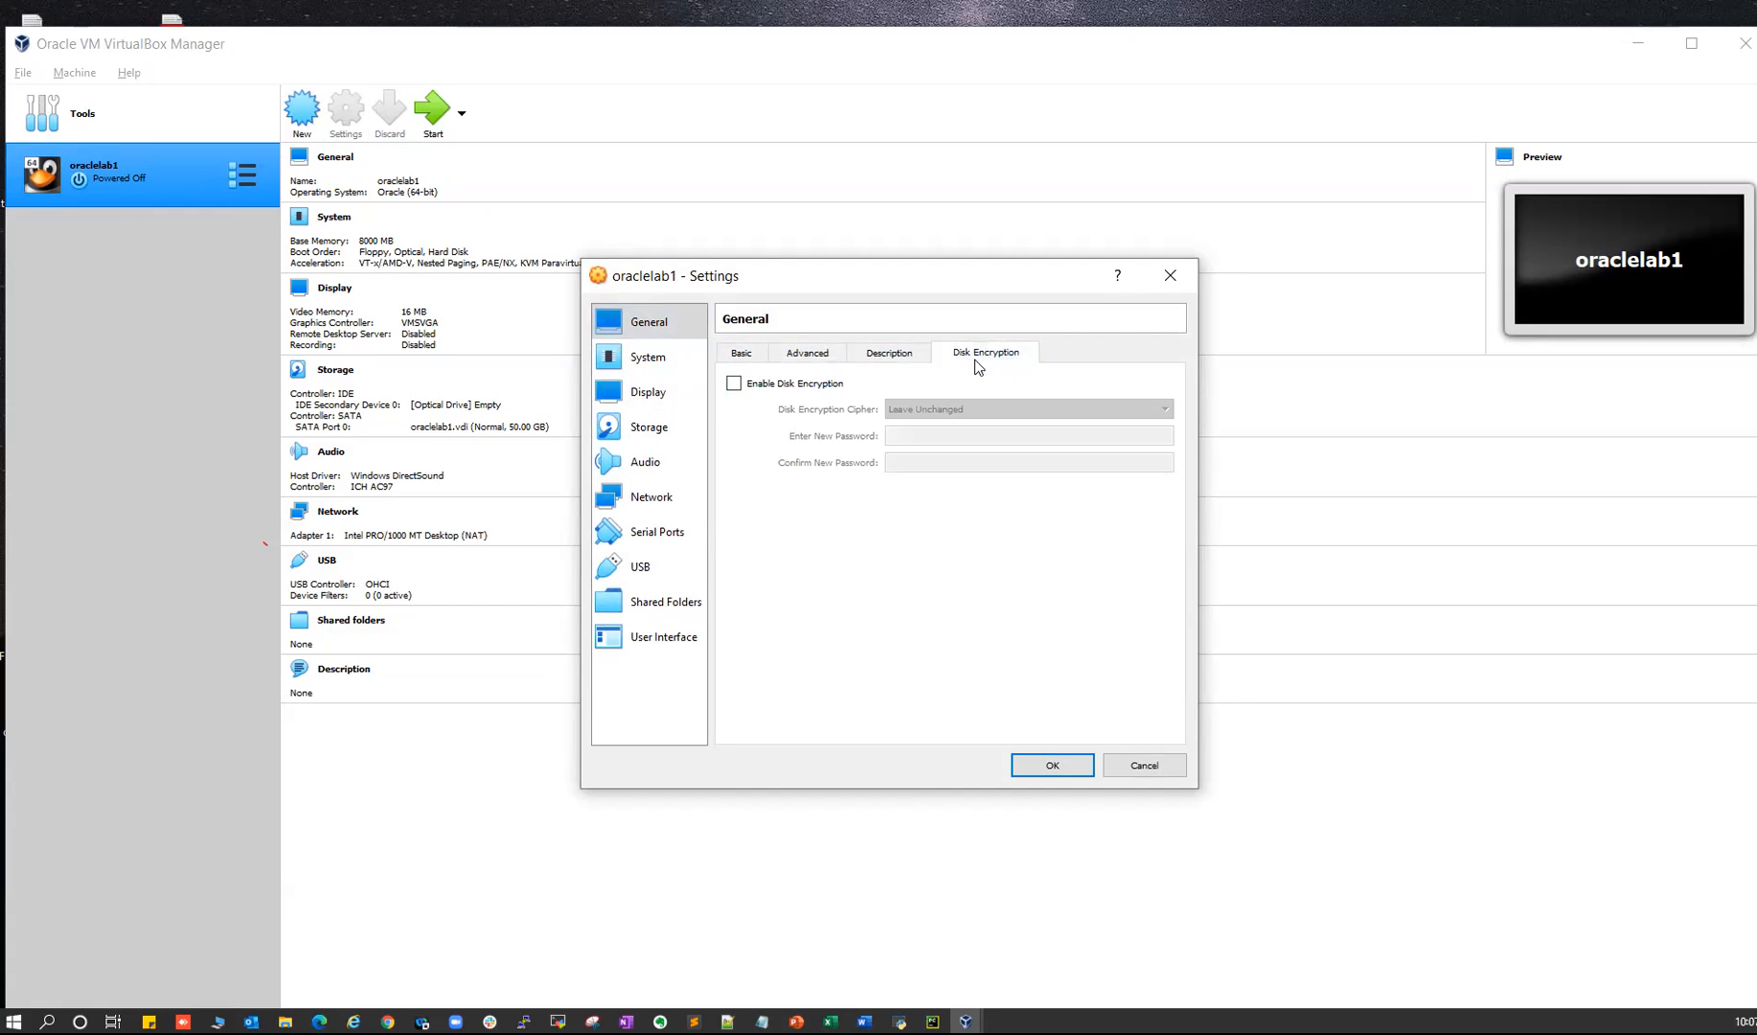
click(742, 353)
click(635, 364)
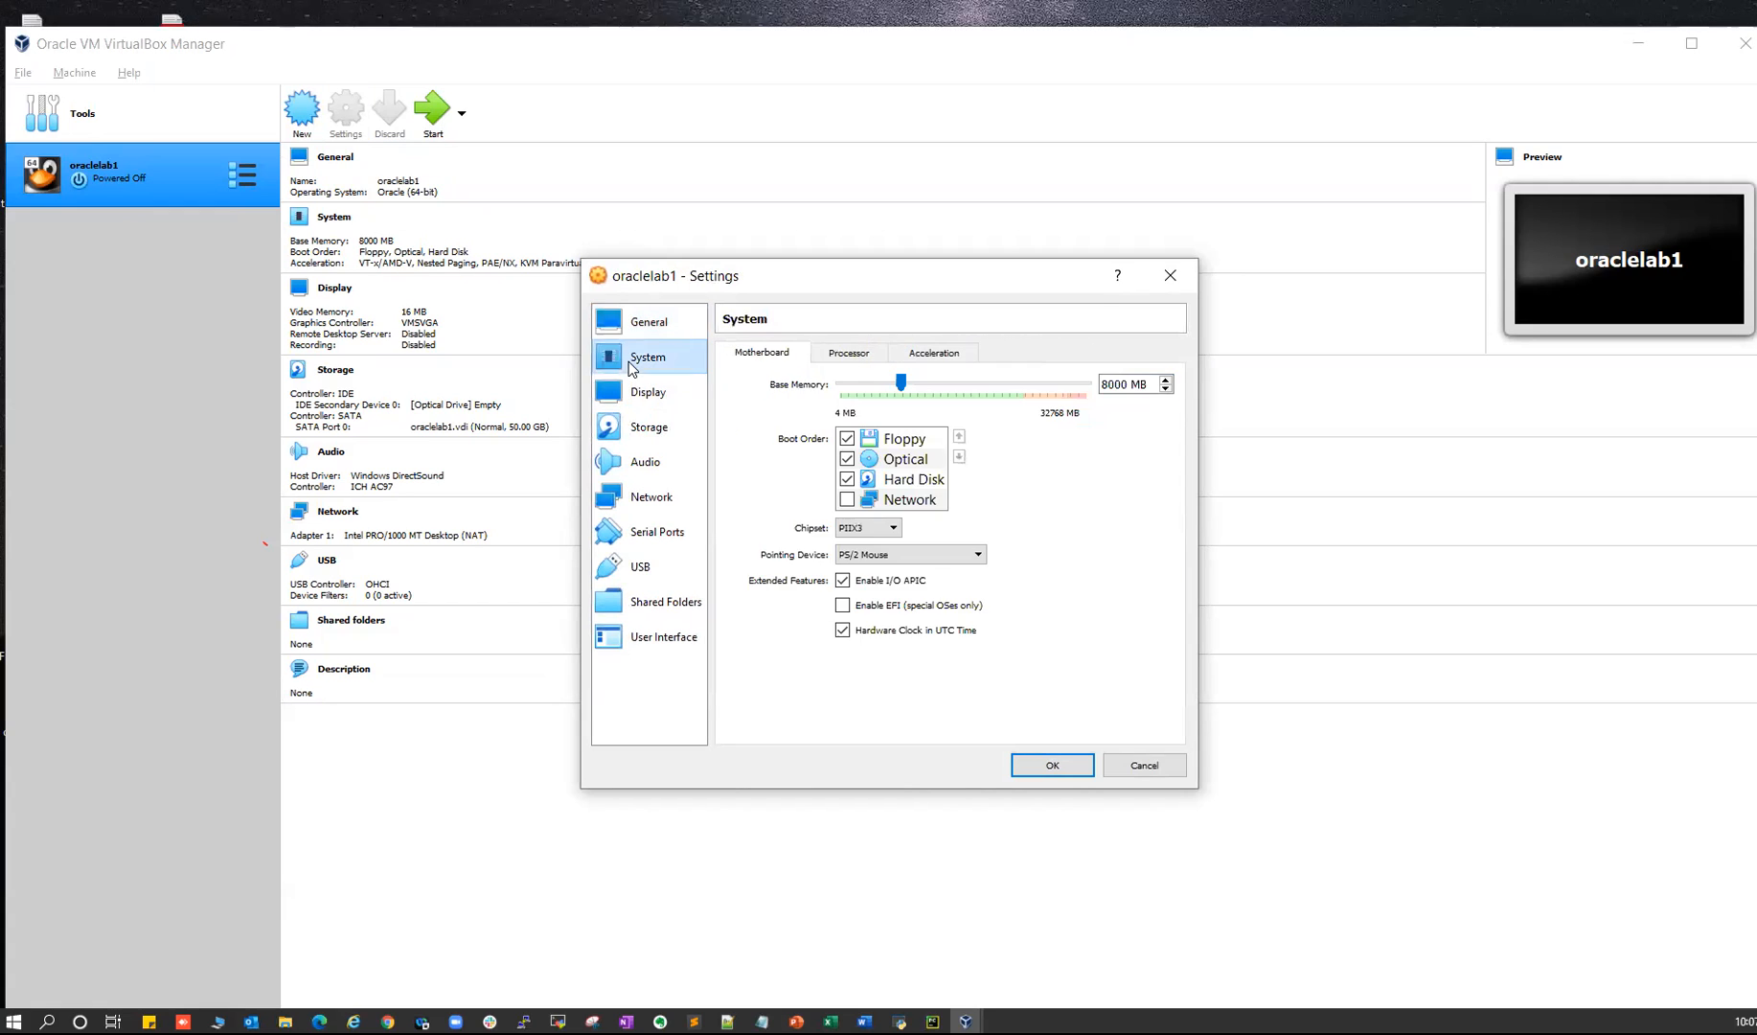
- Disable Floppy and move it below Hard Disk in the boot order
click(847, 440)
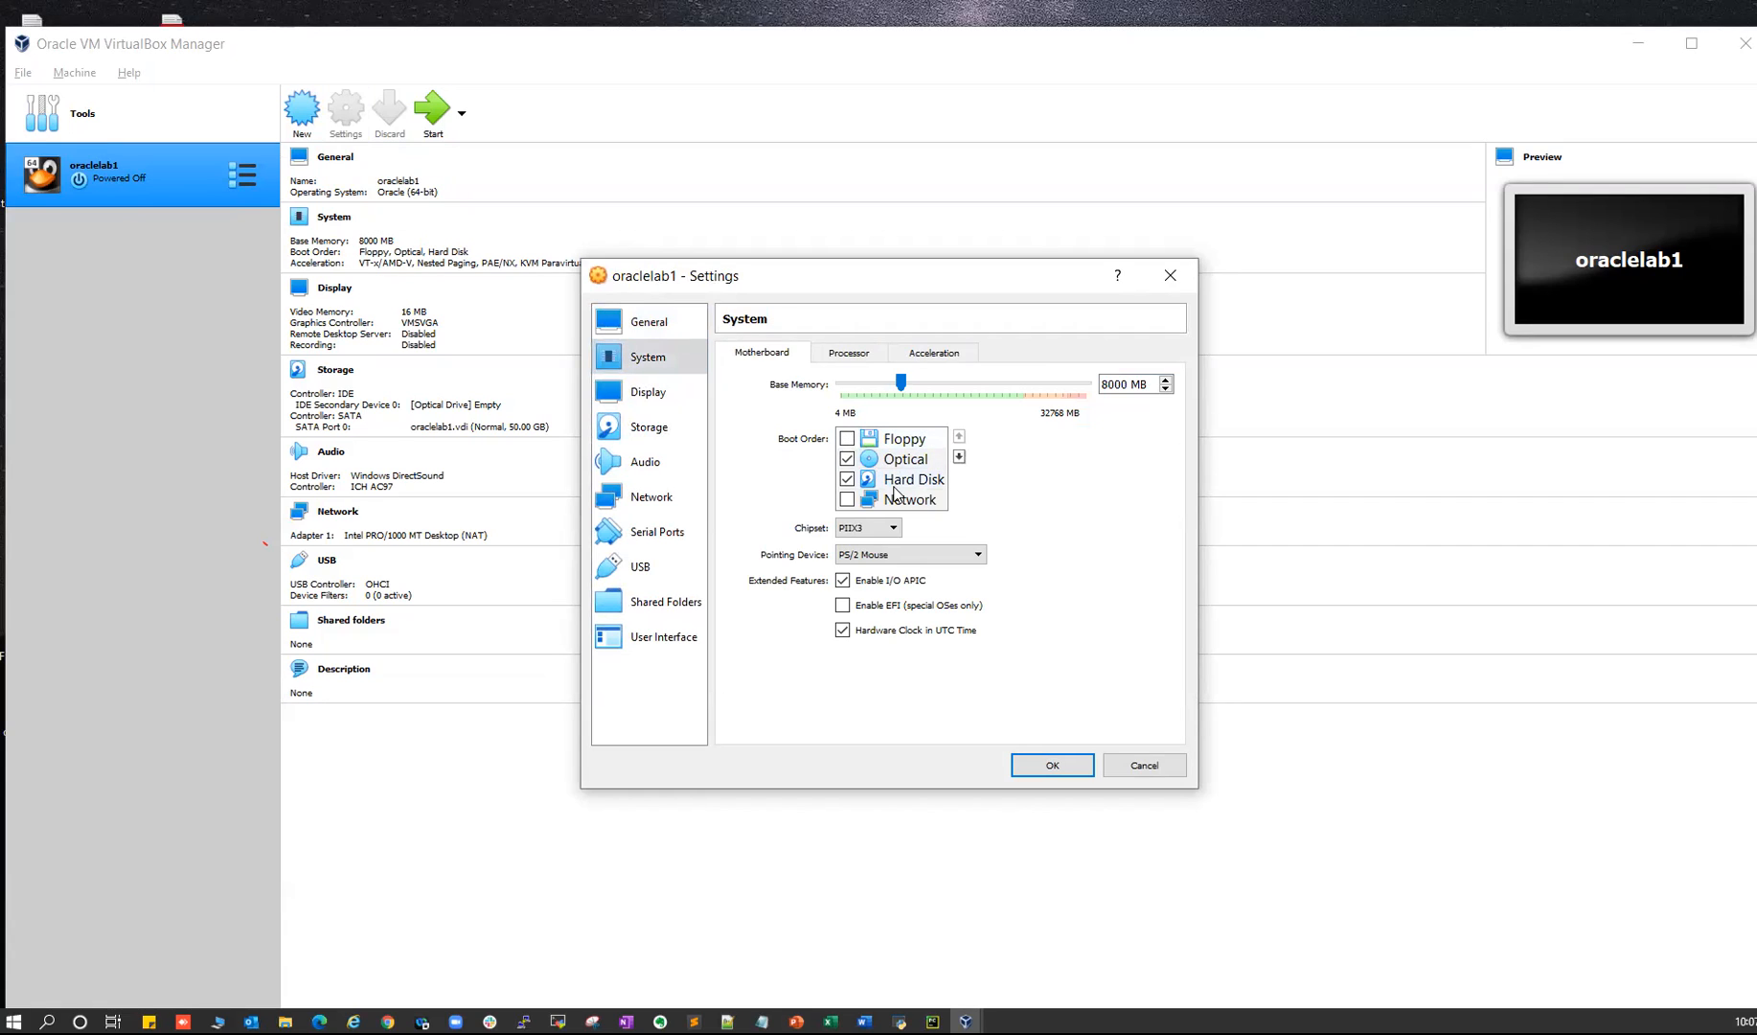
click(901, 439)
click(959, 457)
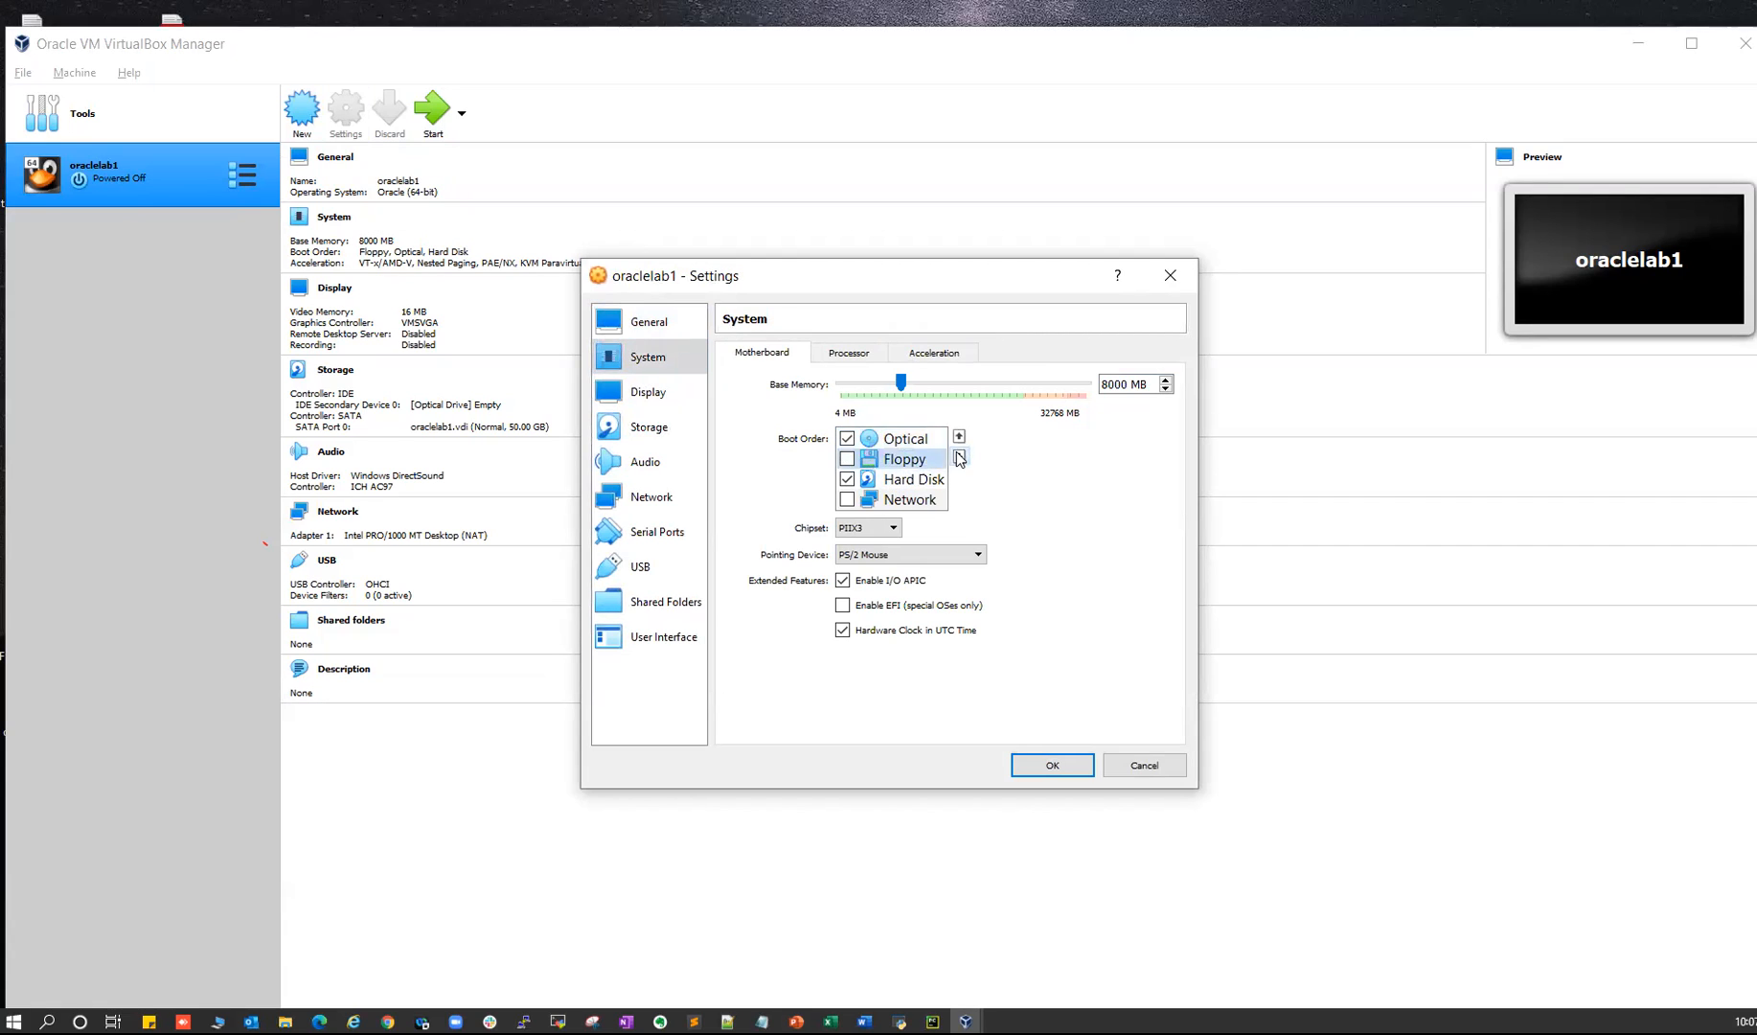
click(959, 457)
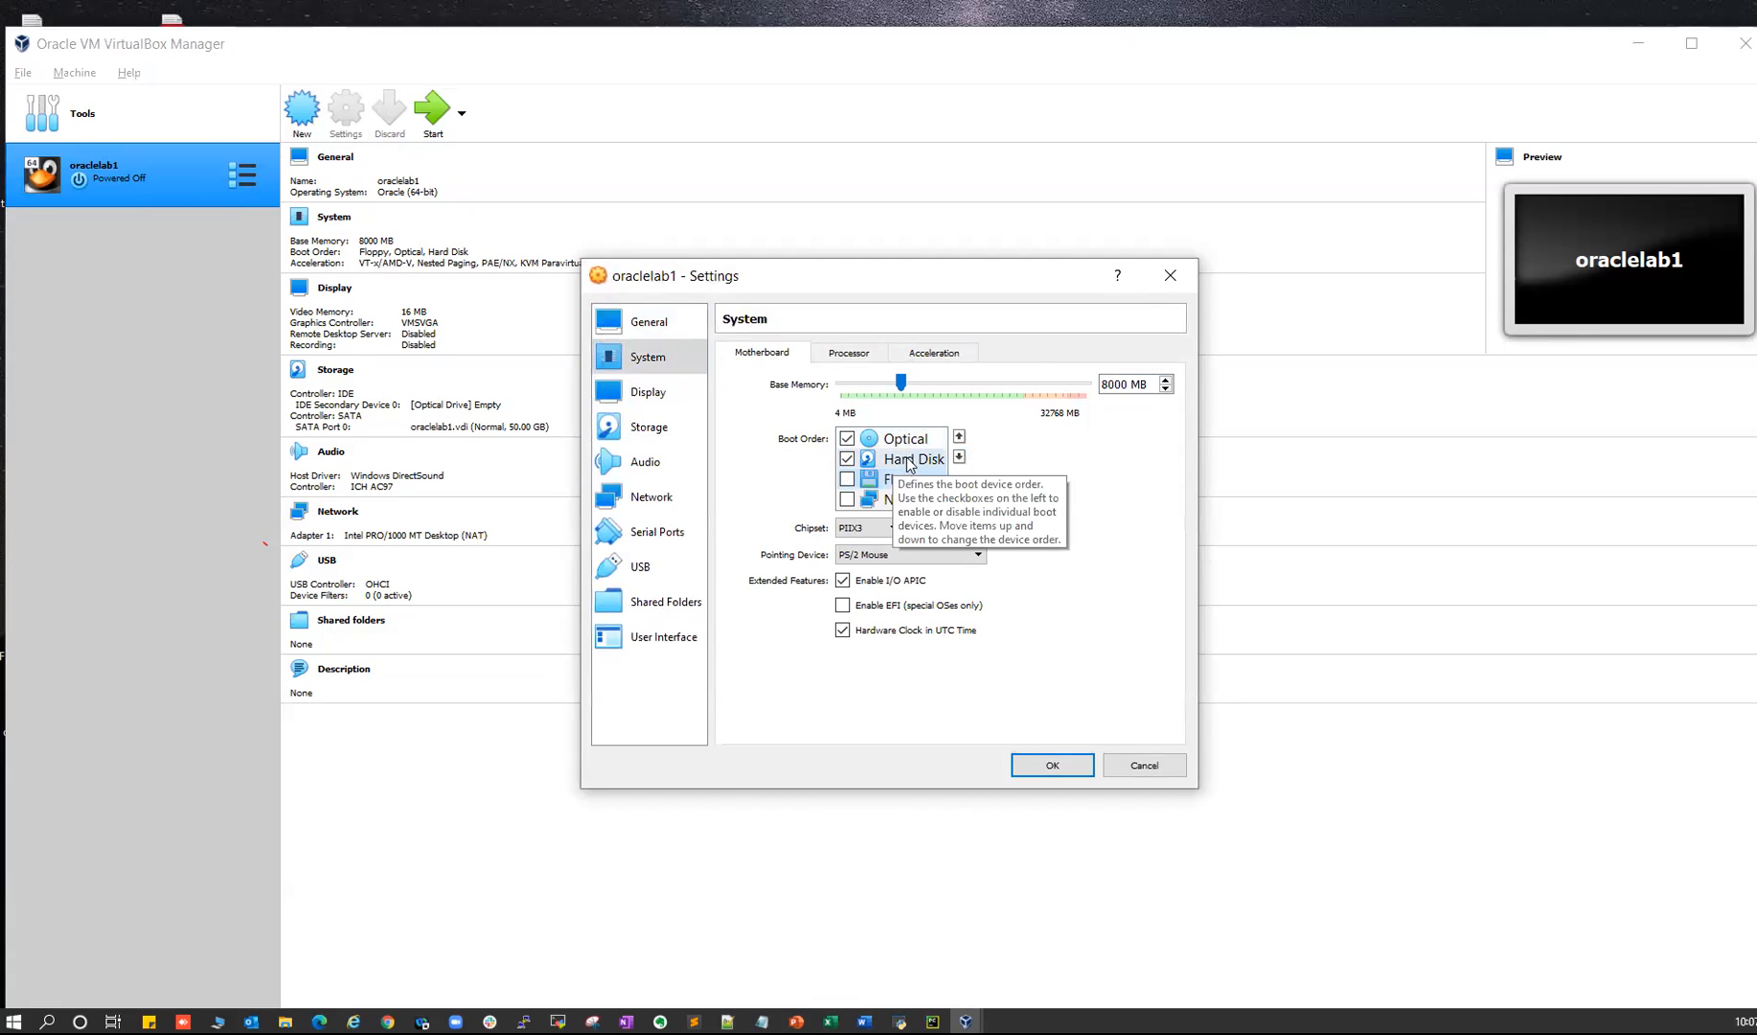
- Set the processor count to 2 and review the Acceleration settings
click(850, 353)
click(1166, 379)
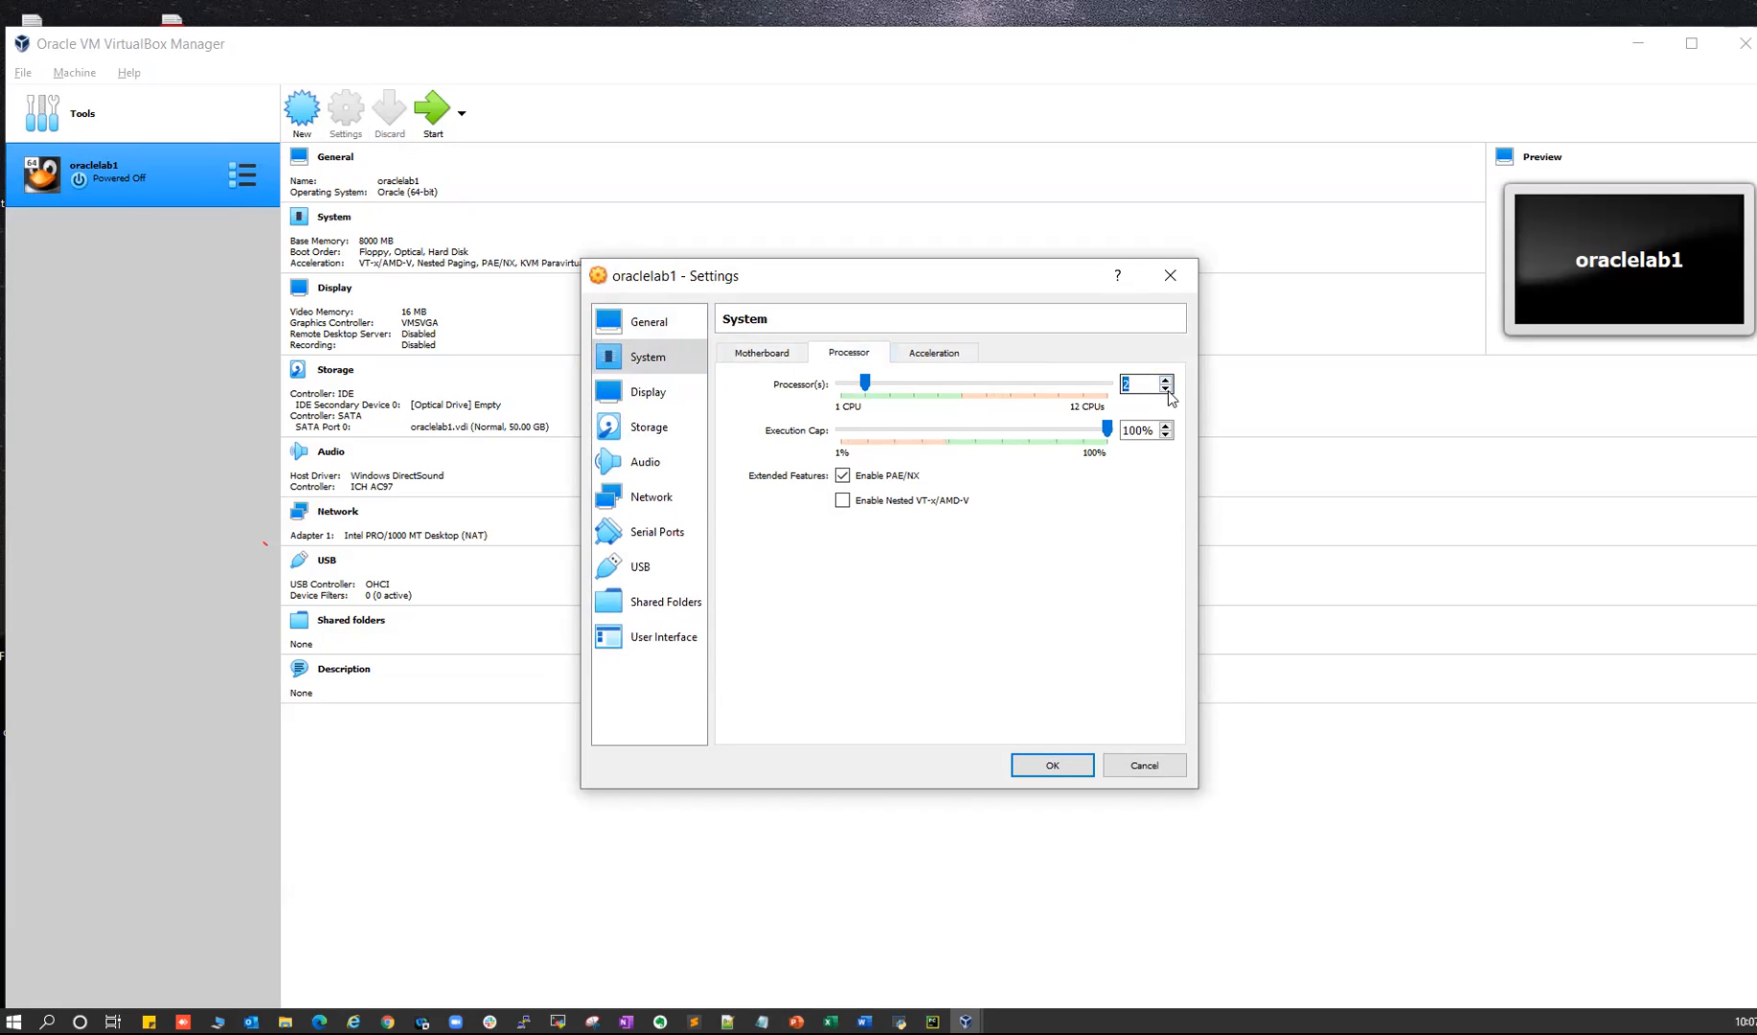
click(1166, 388)
click(1166, 380)
click(927, 355)
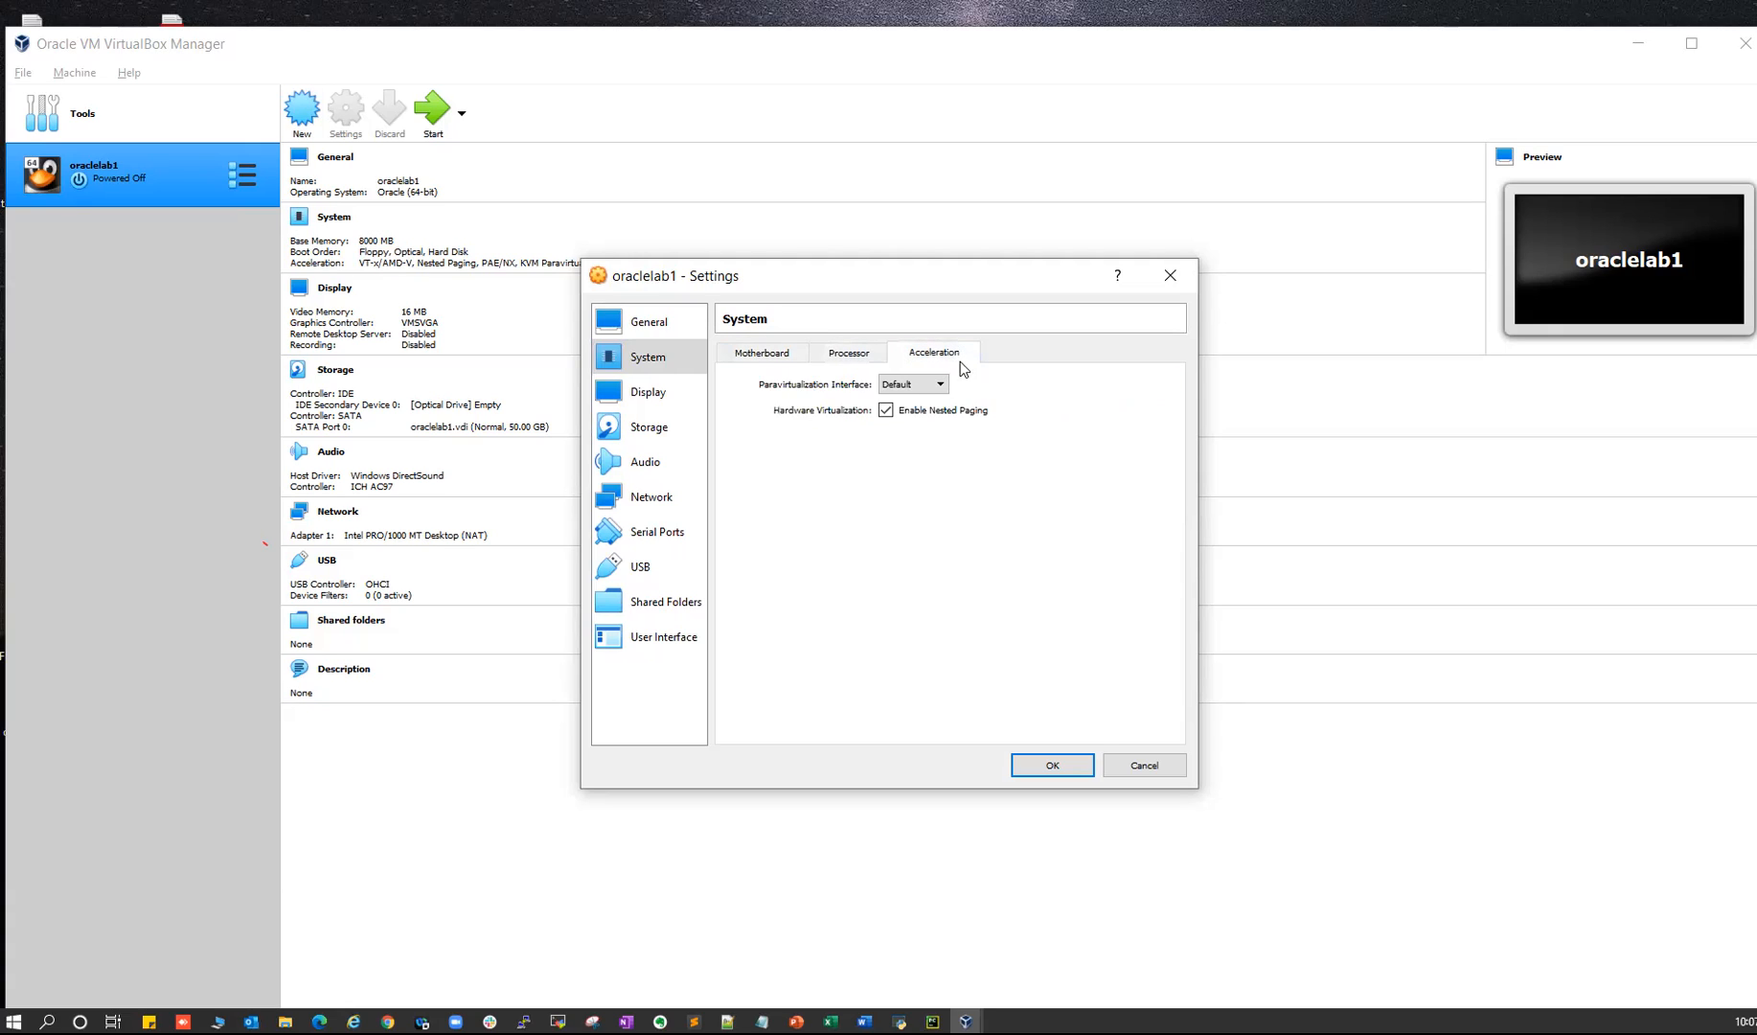
click(647, 392)
- Switch the graphics controller to VBoxVGA and glance at Remote Display and Recording
click(880, 531)
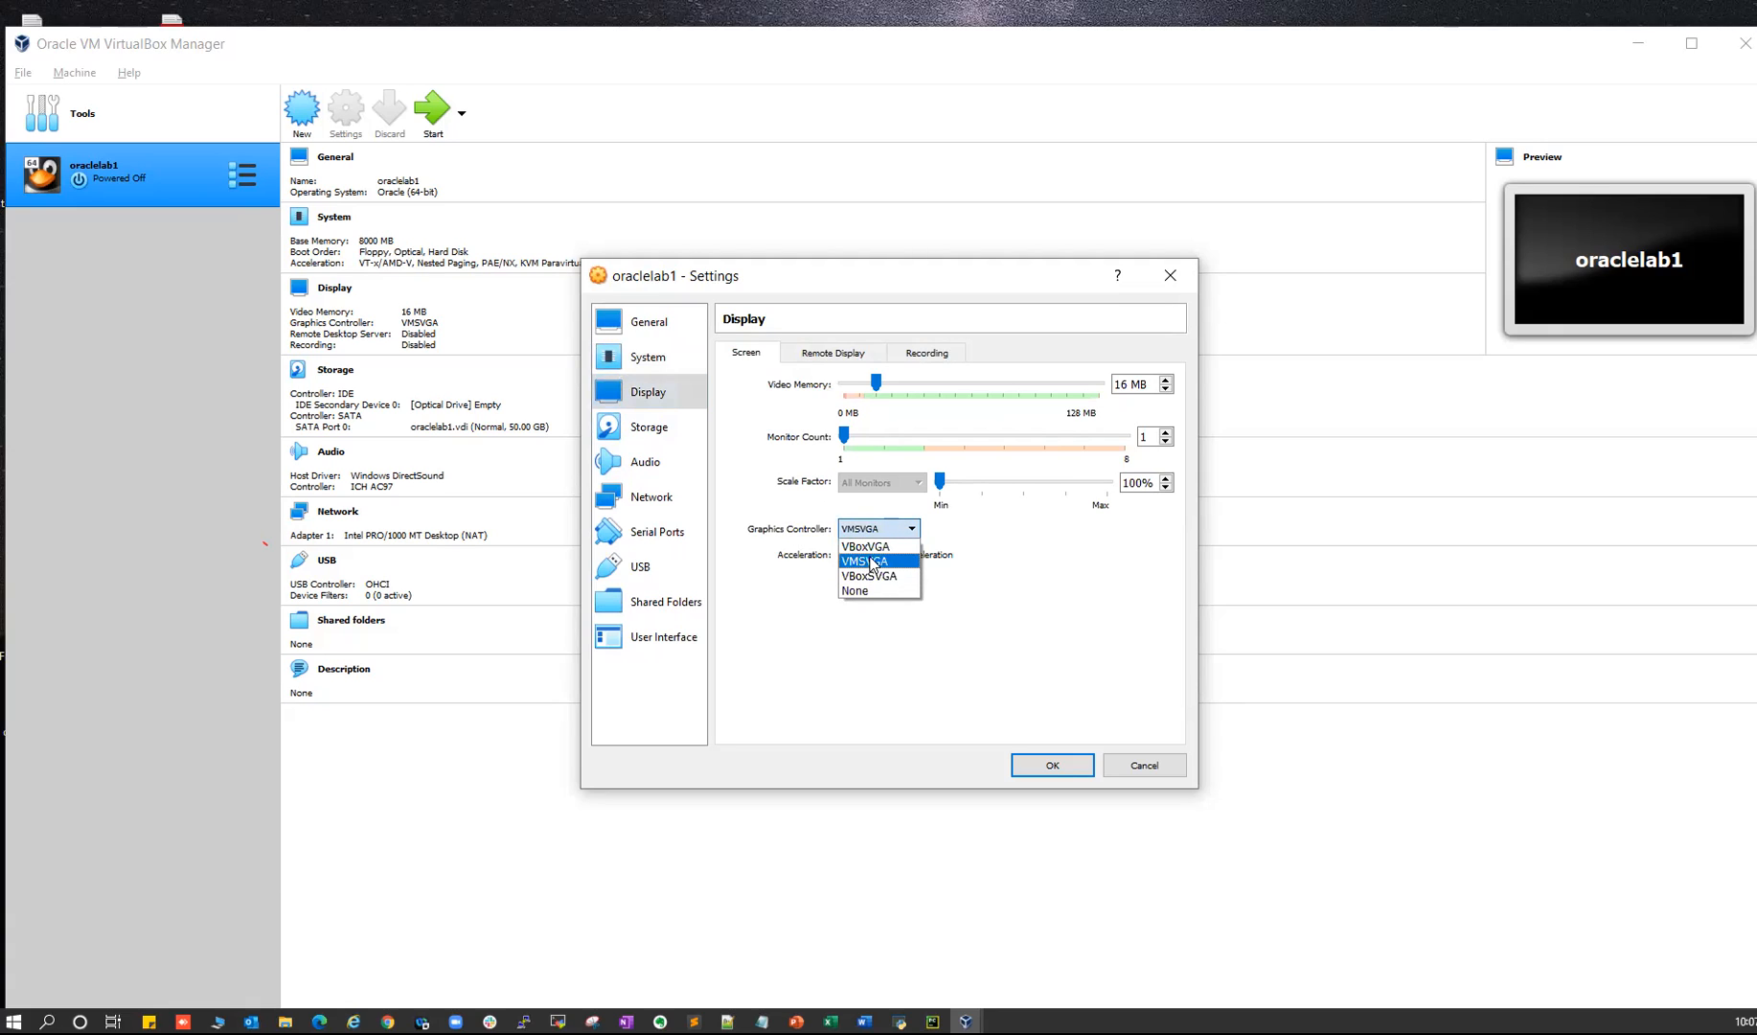
click(865, 547)
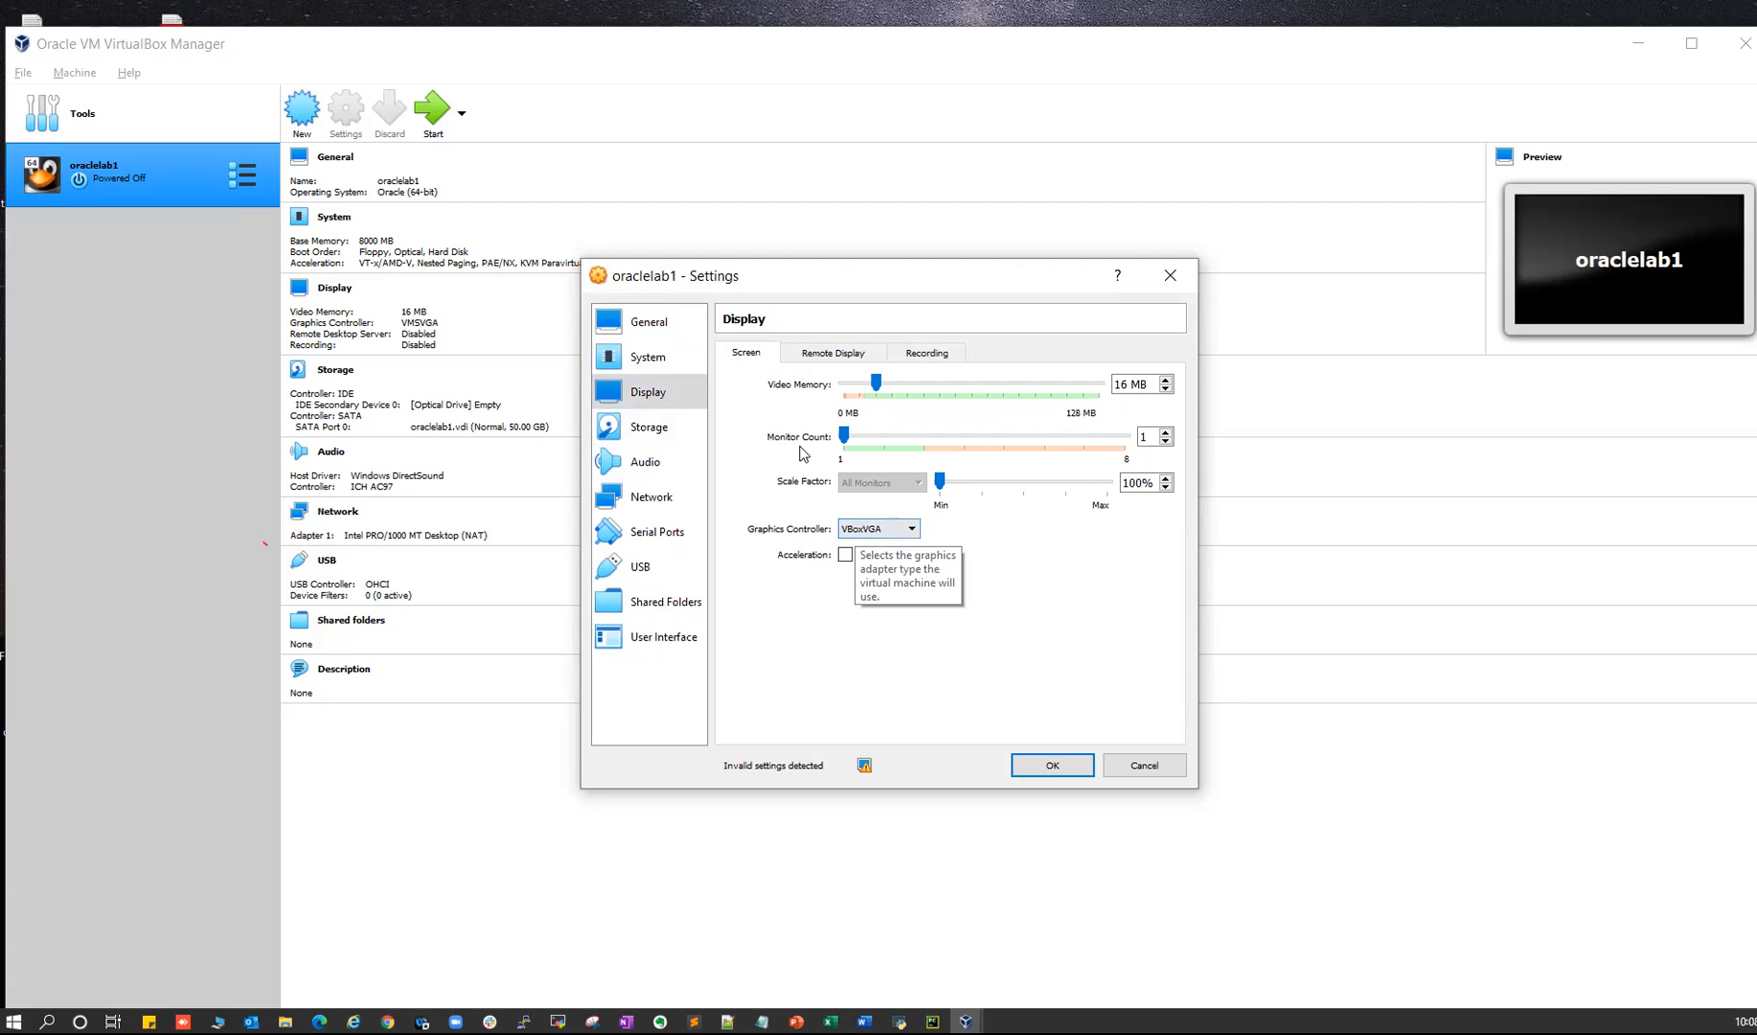
click(868, 356)
click(947, 356)
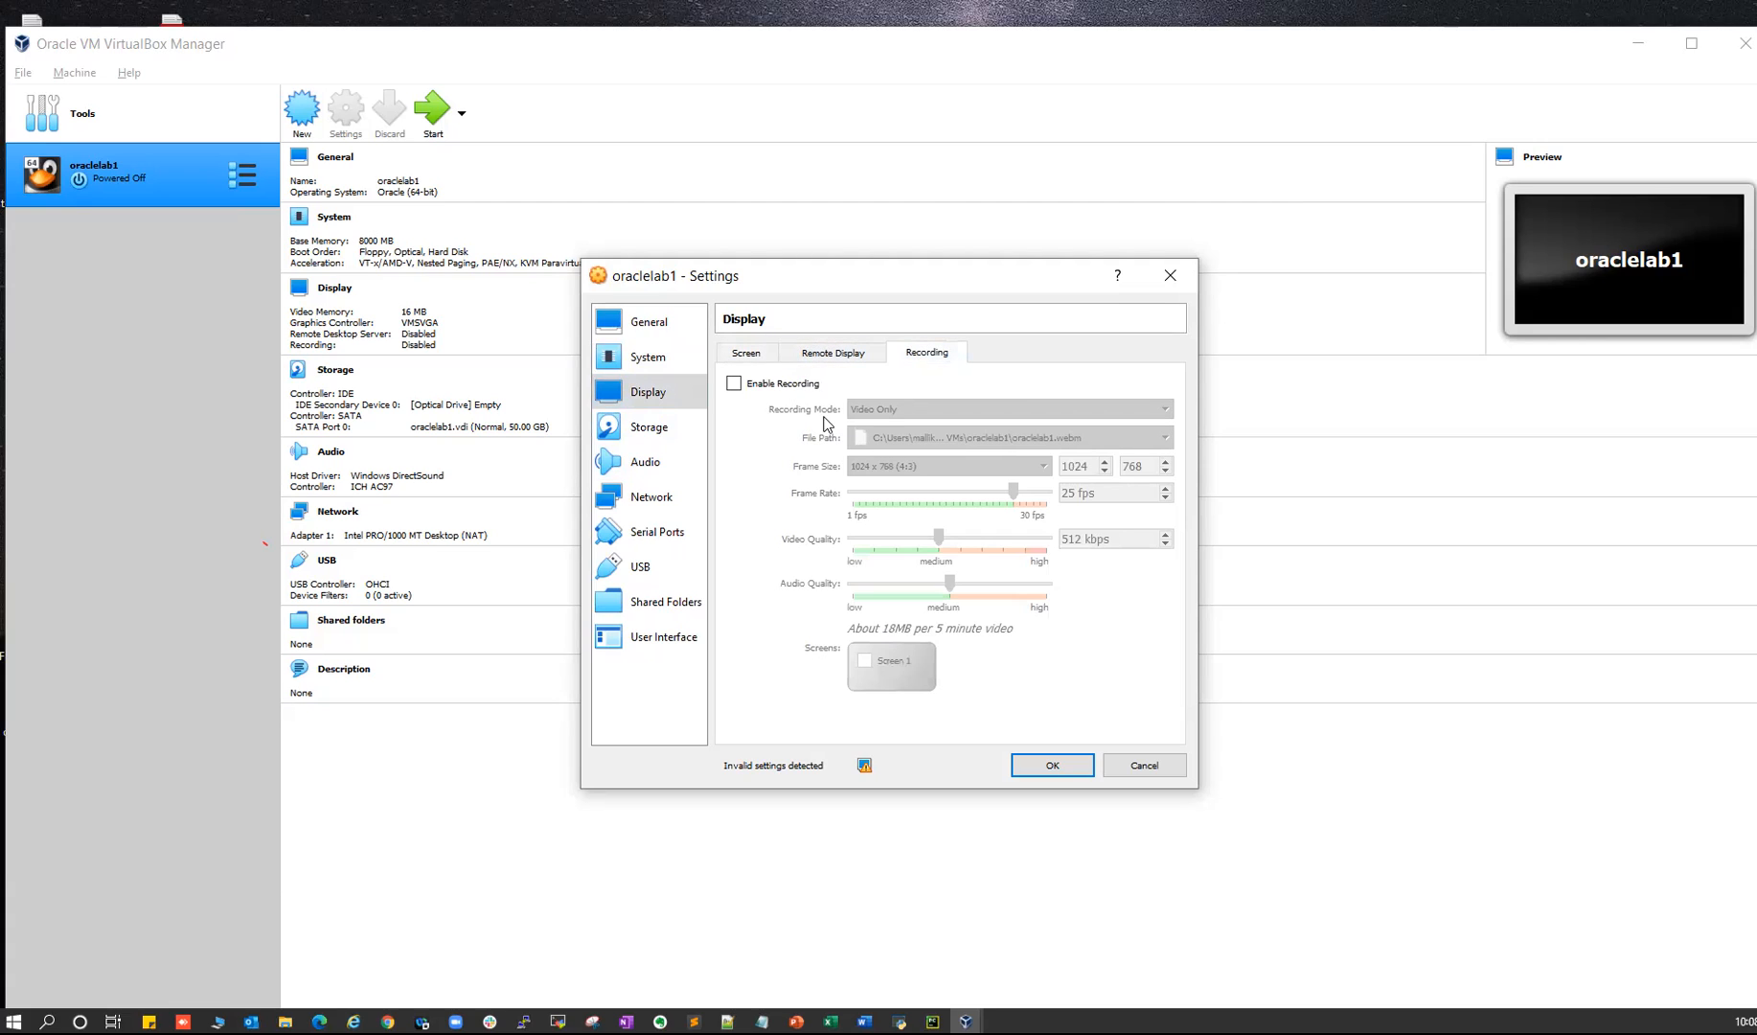
- Step through Storage and Audio to reach the Network settings
click(646, 427)
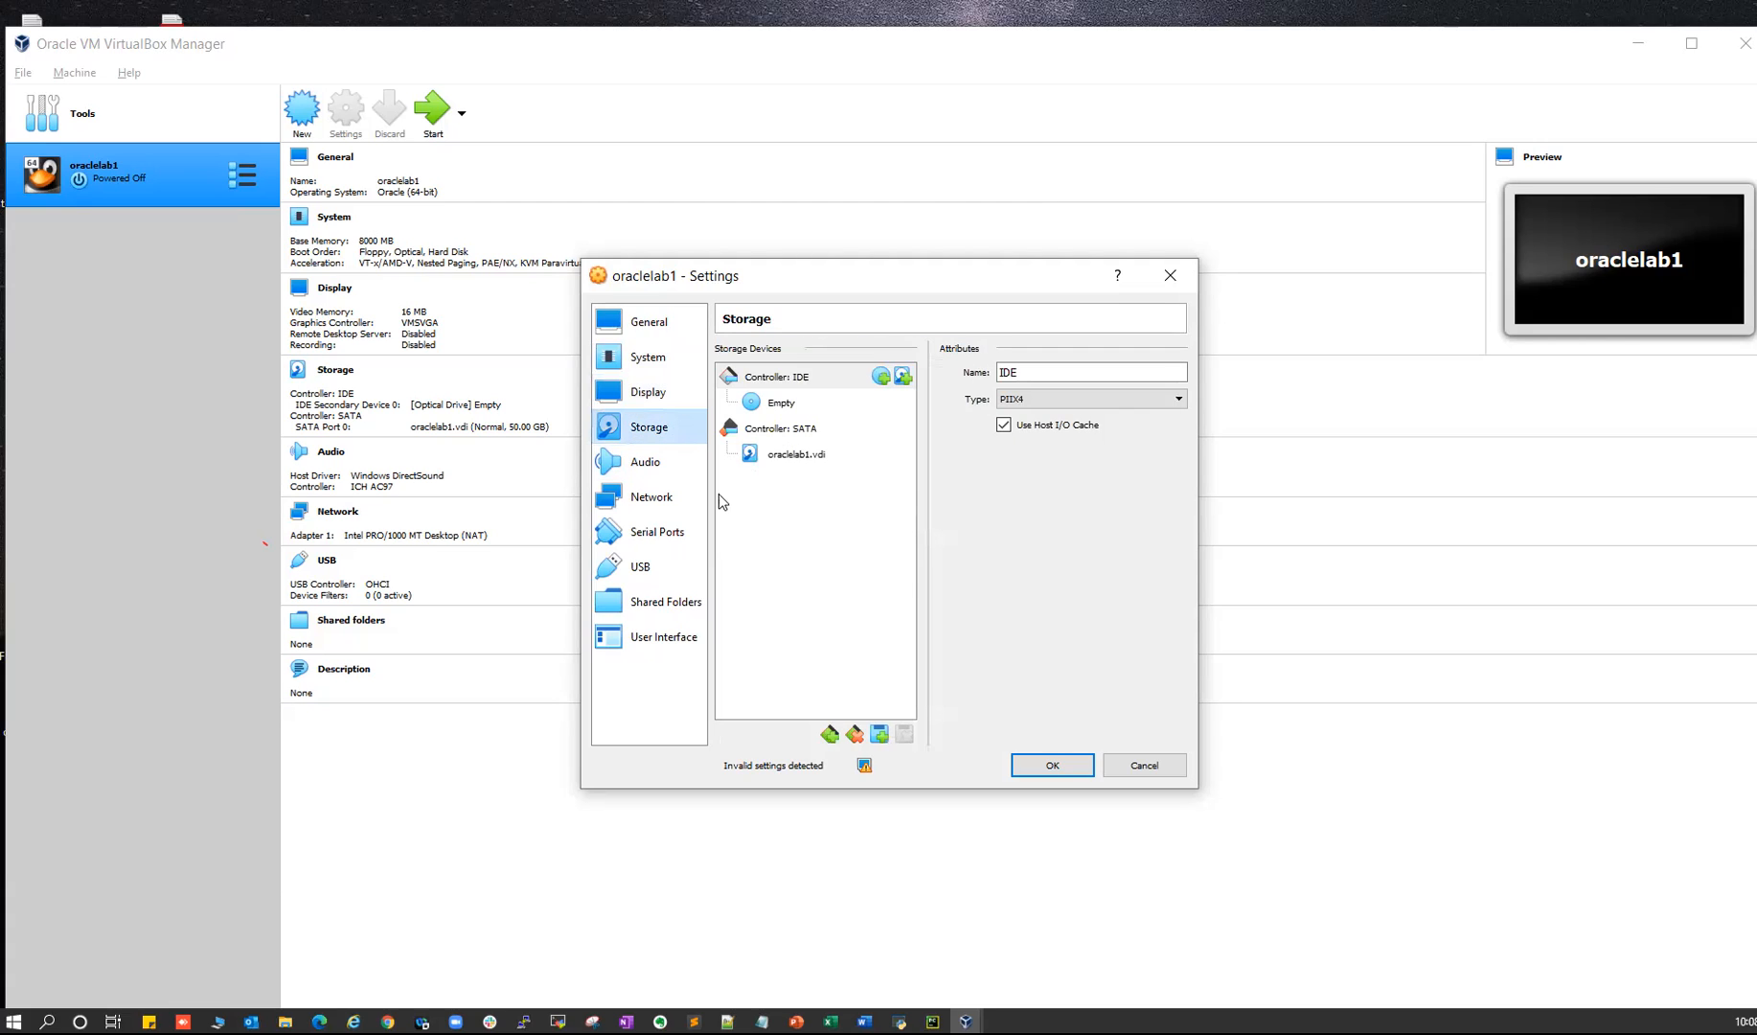
click(655, 463)
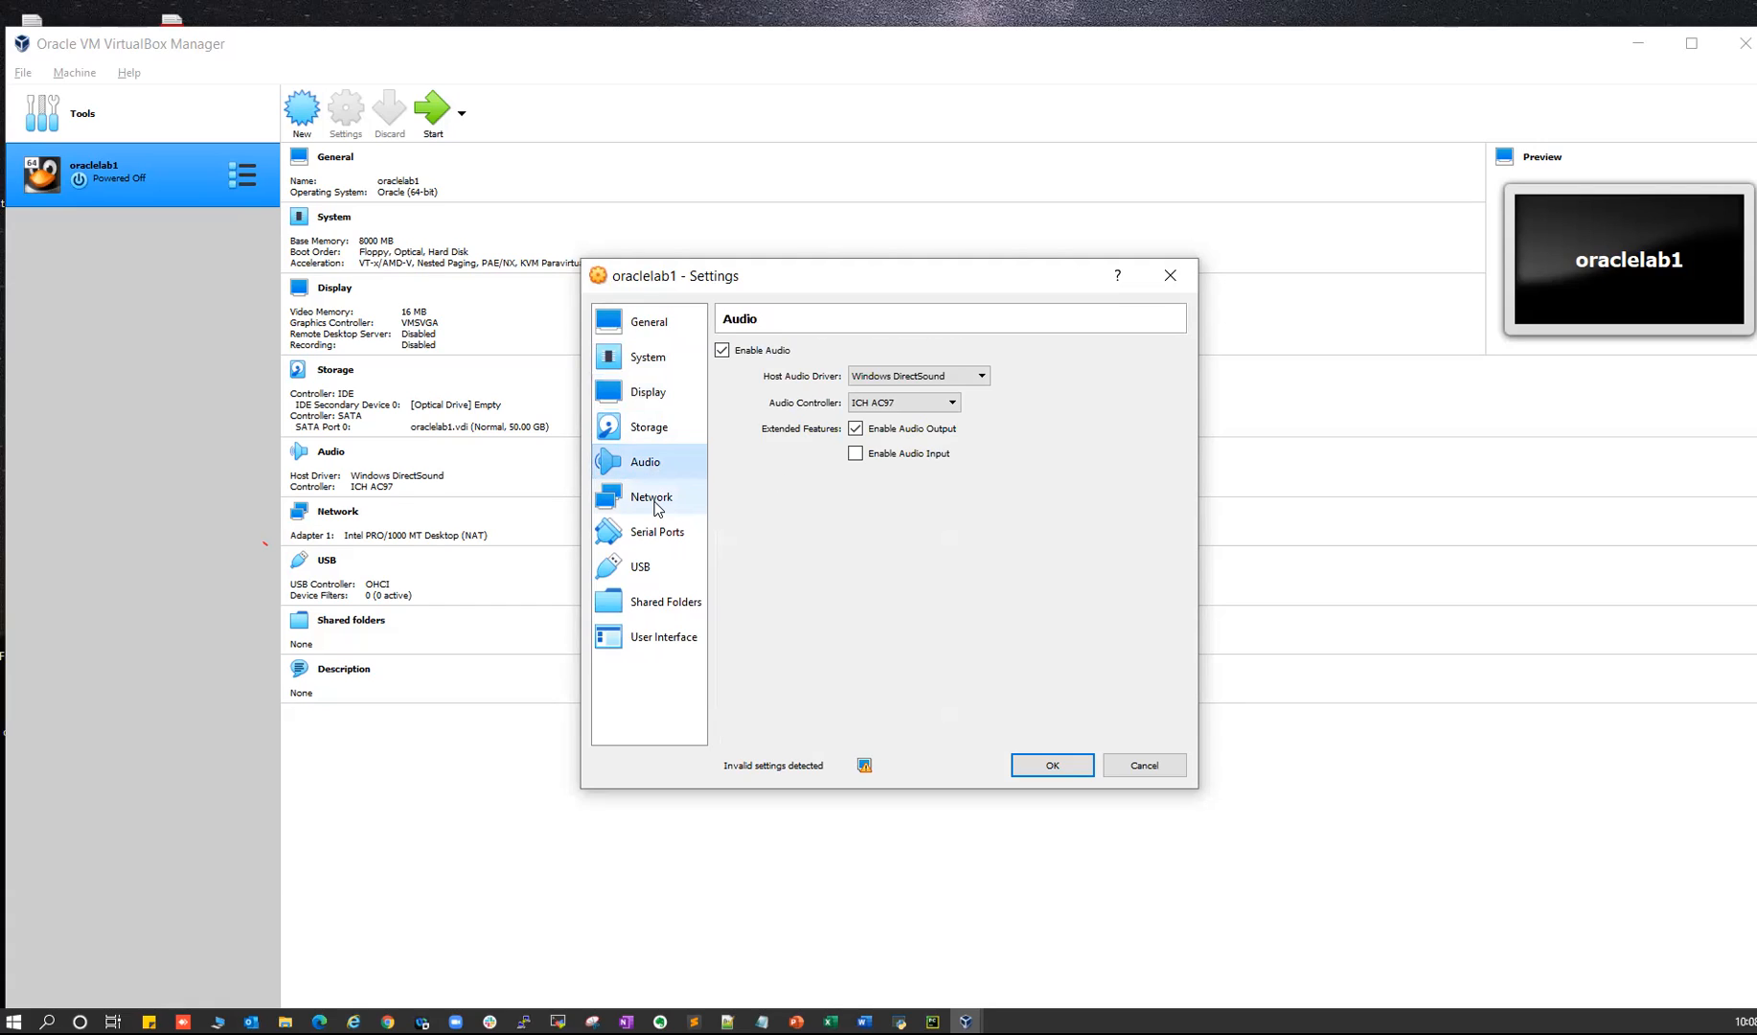
click(657, 507)
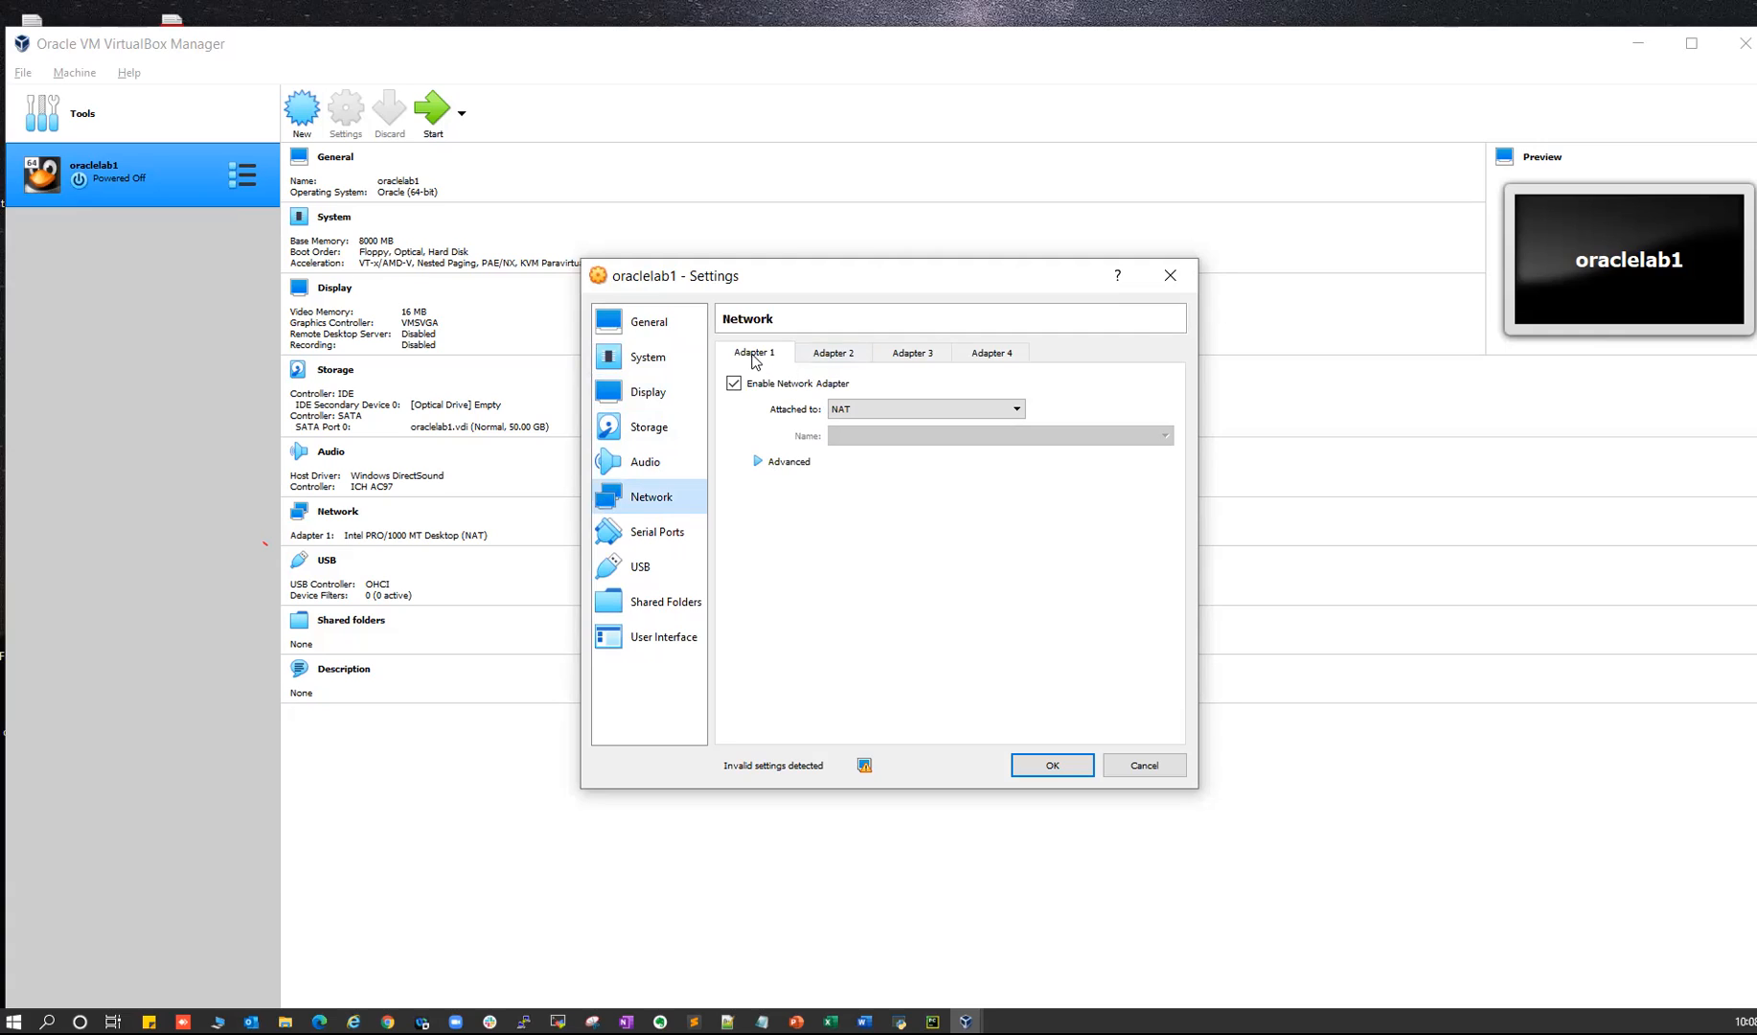
- Enable network Adapter 2 and attach it to Internal Network
click(843, 355)
click(735, 384)
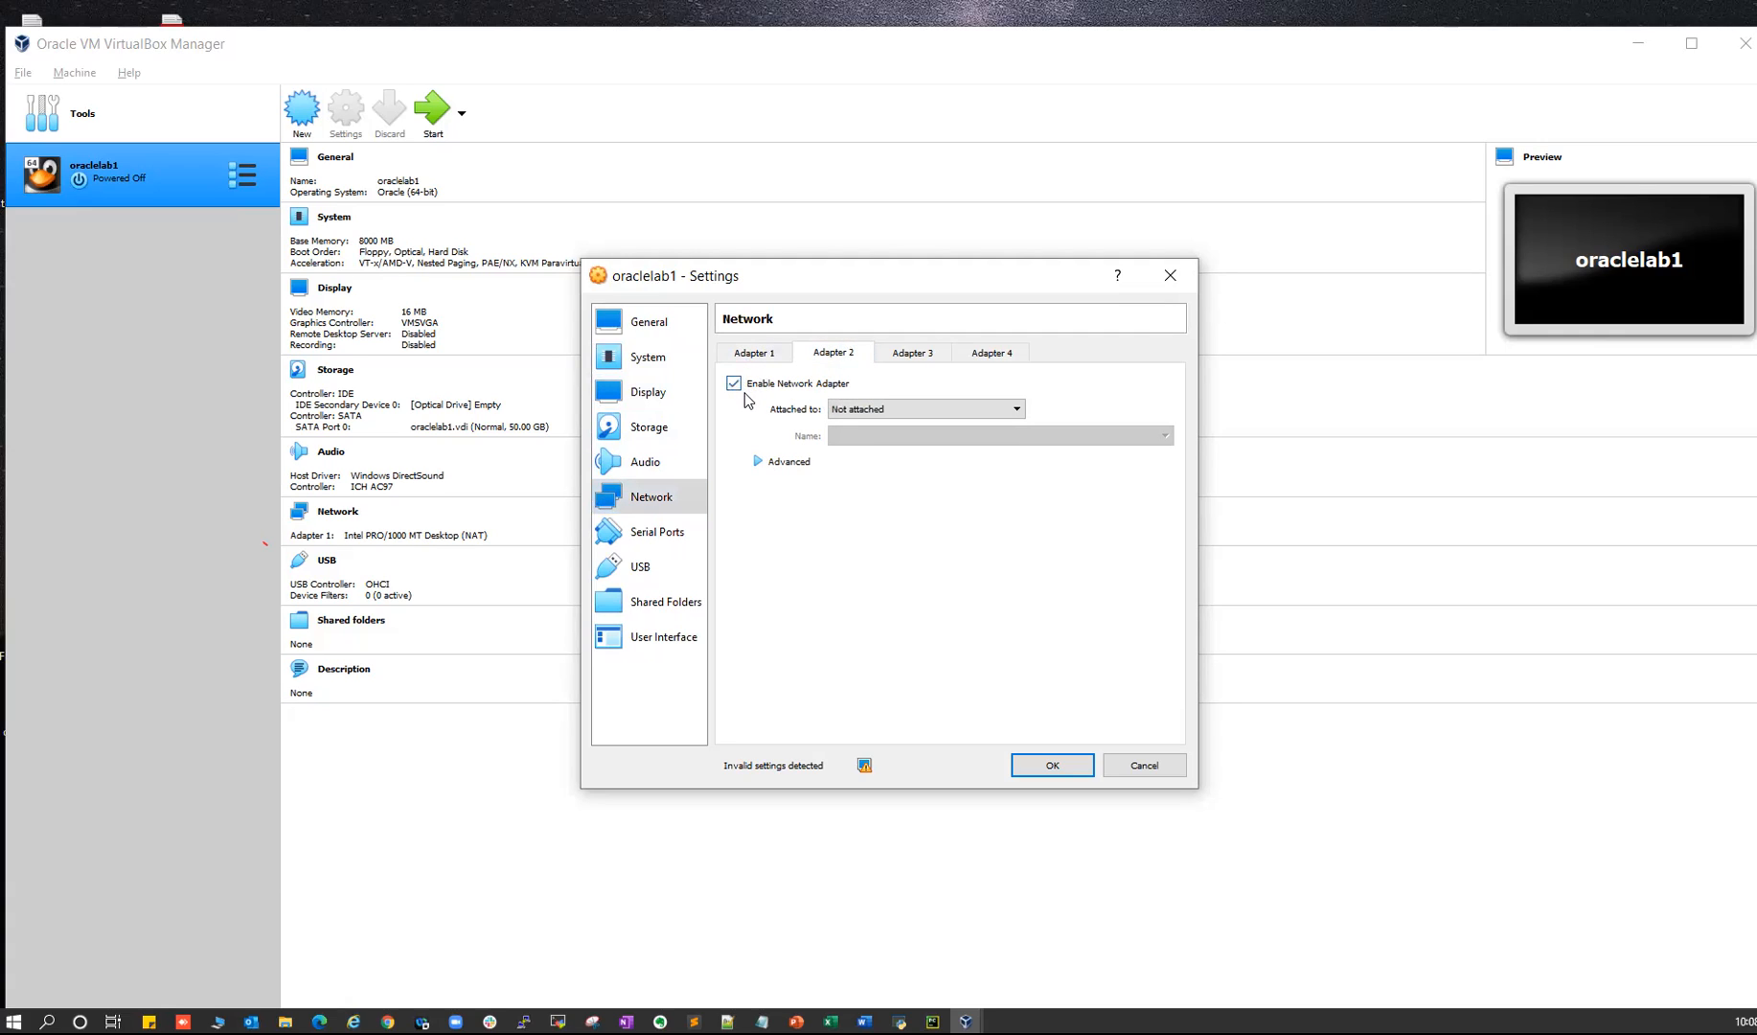
click(862, 404)
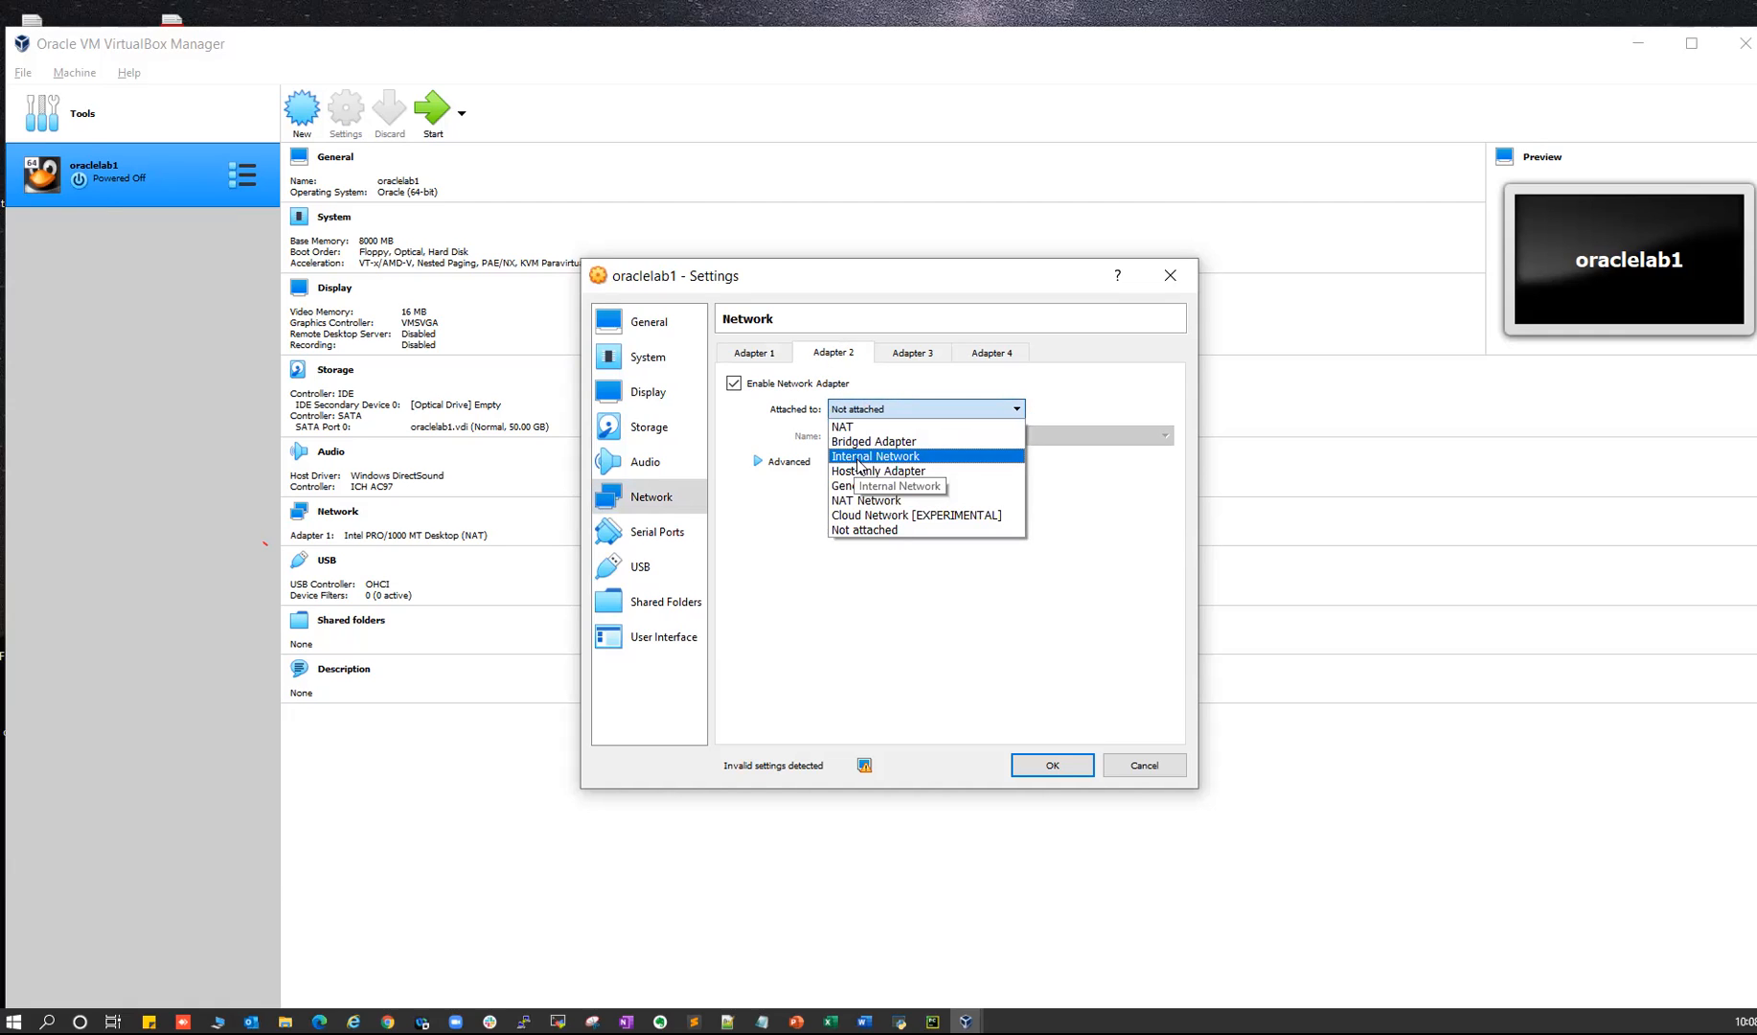
click(879, 457)
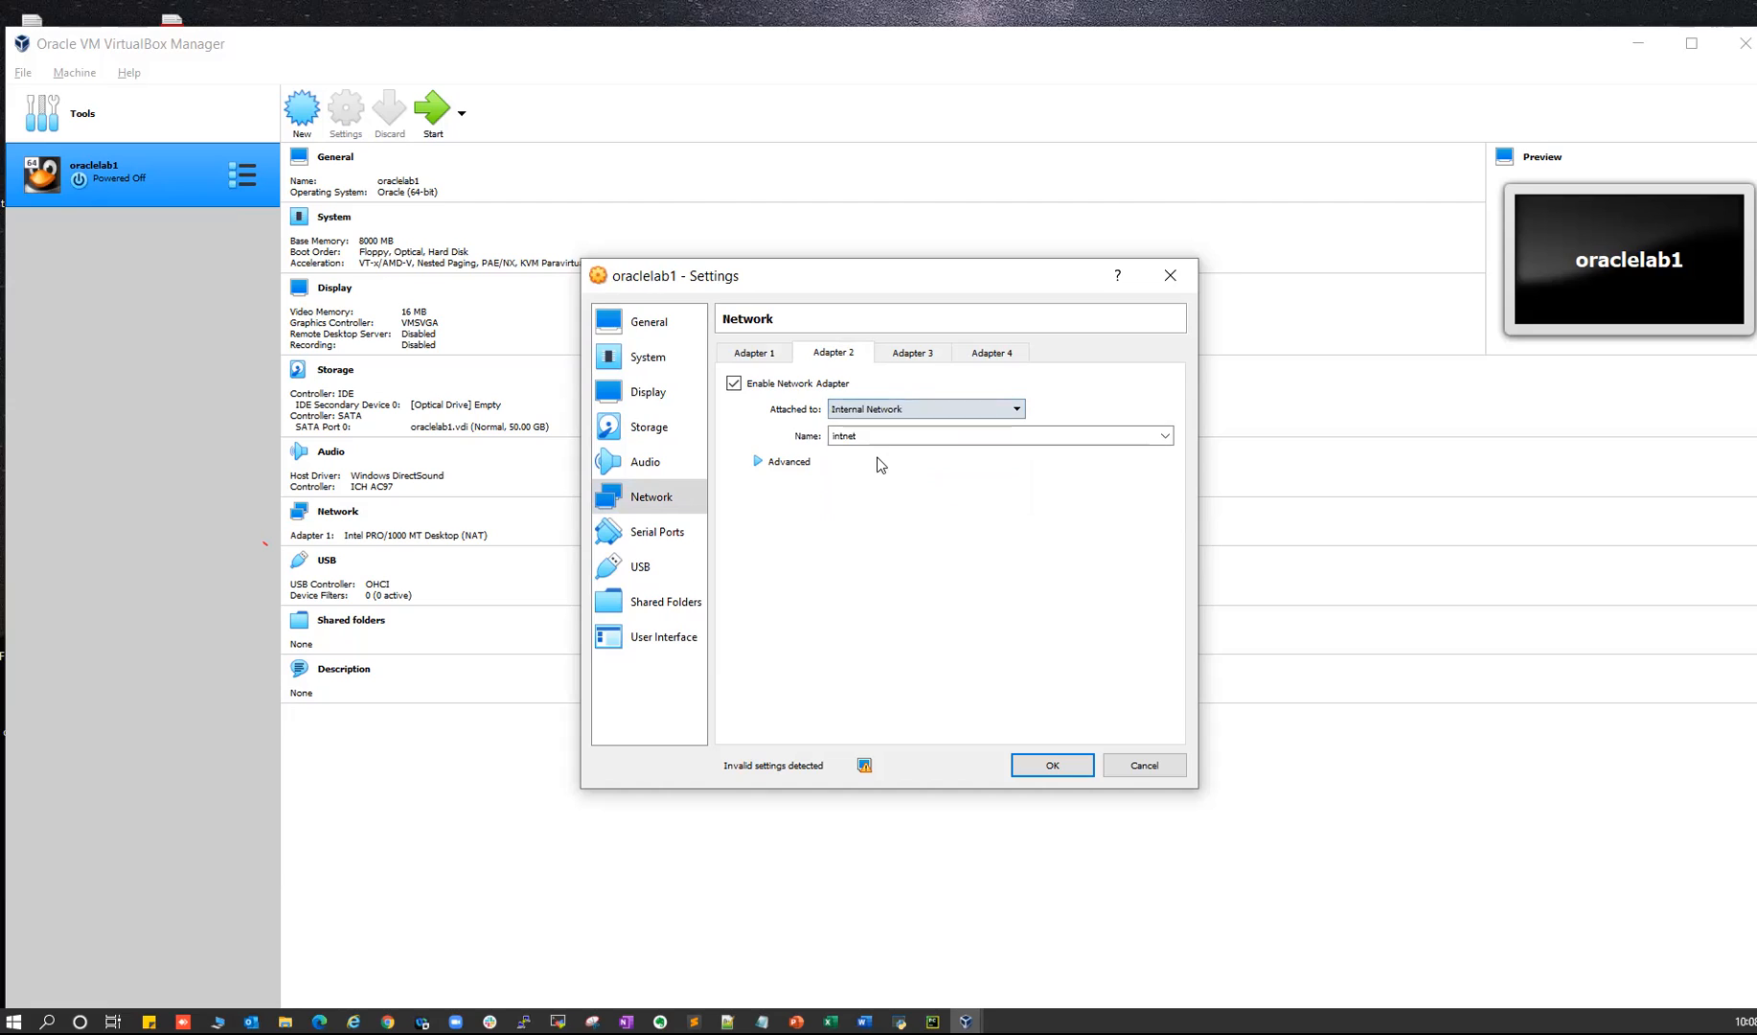
- Attach Adapter 1 as Bridged Adapter and compare both adapters' settings
click(763, 355)
click(848, 412)
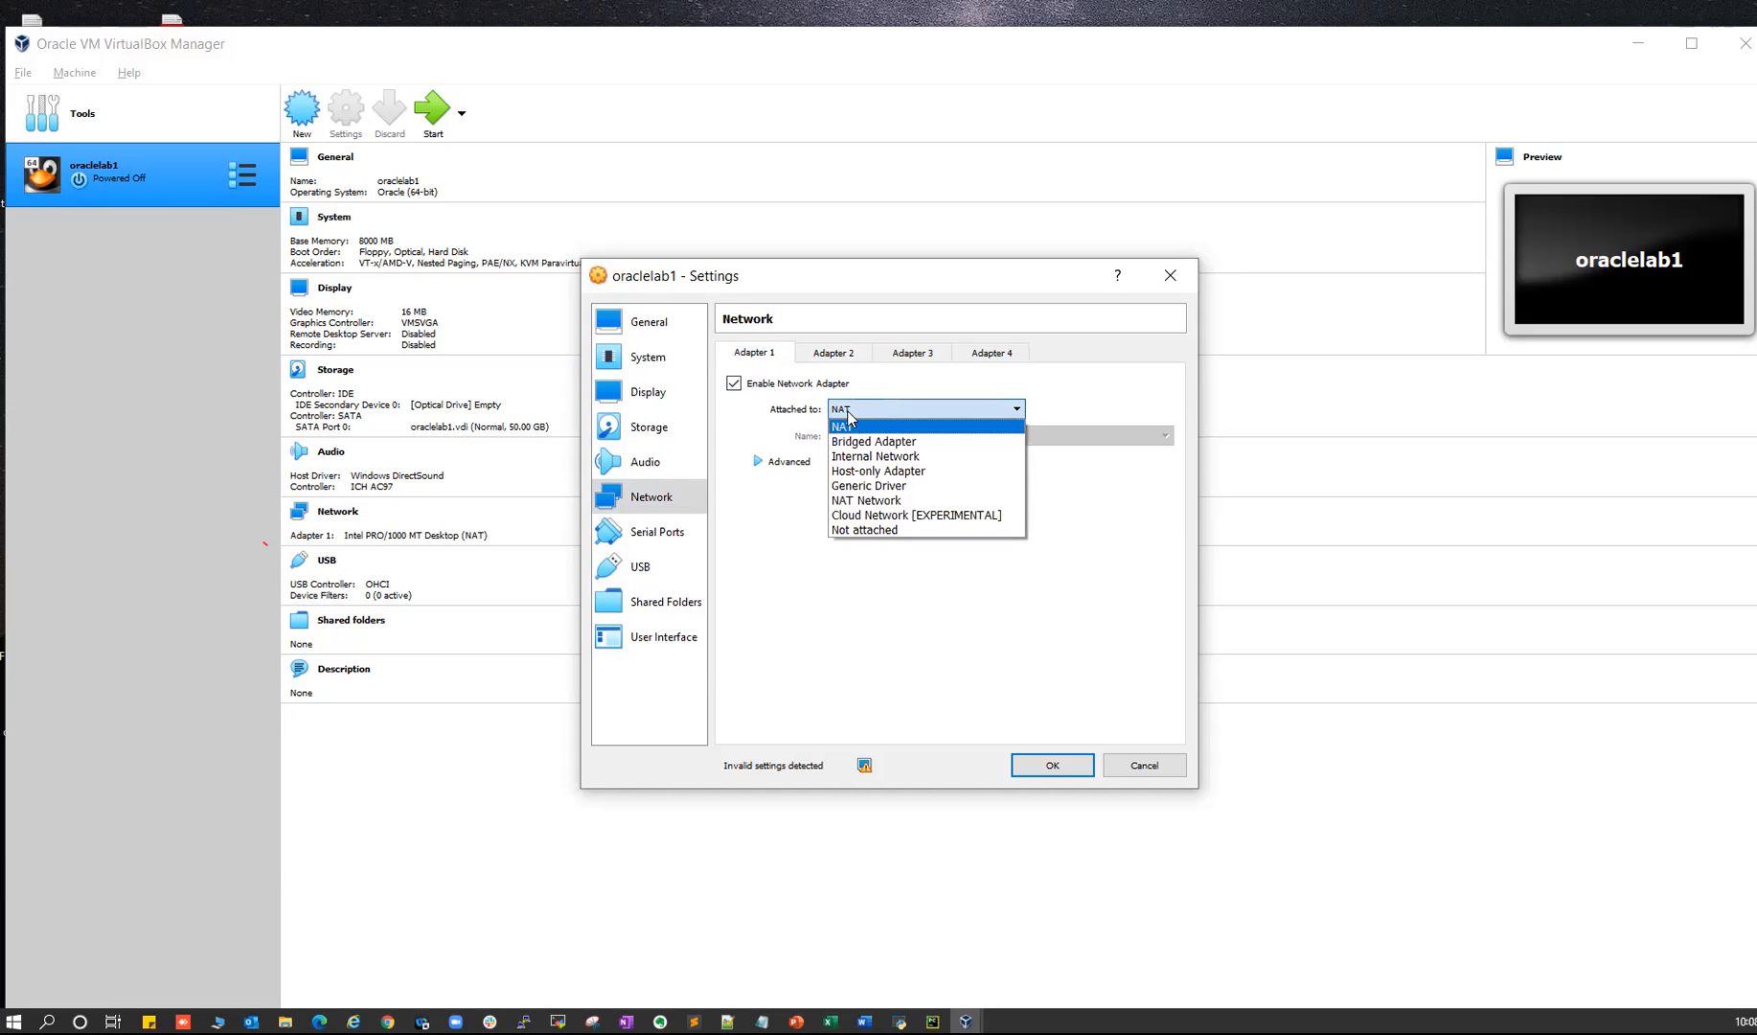
click(871, 442)
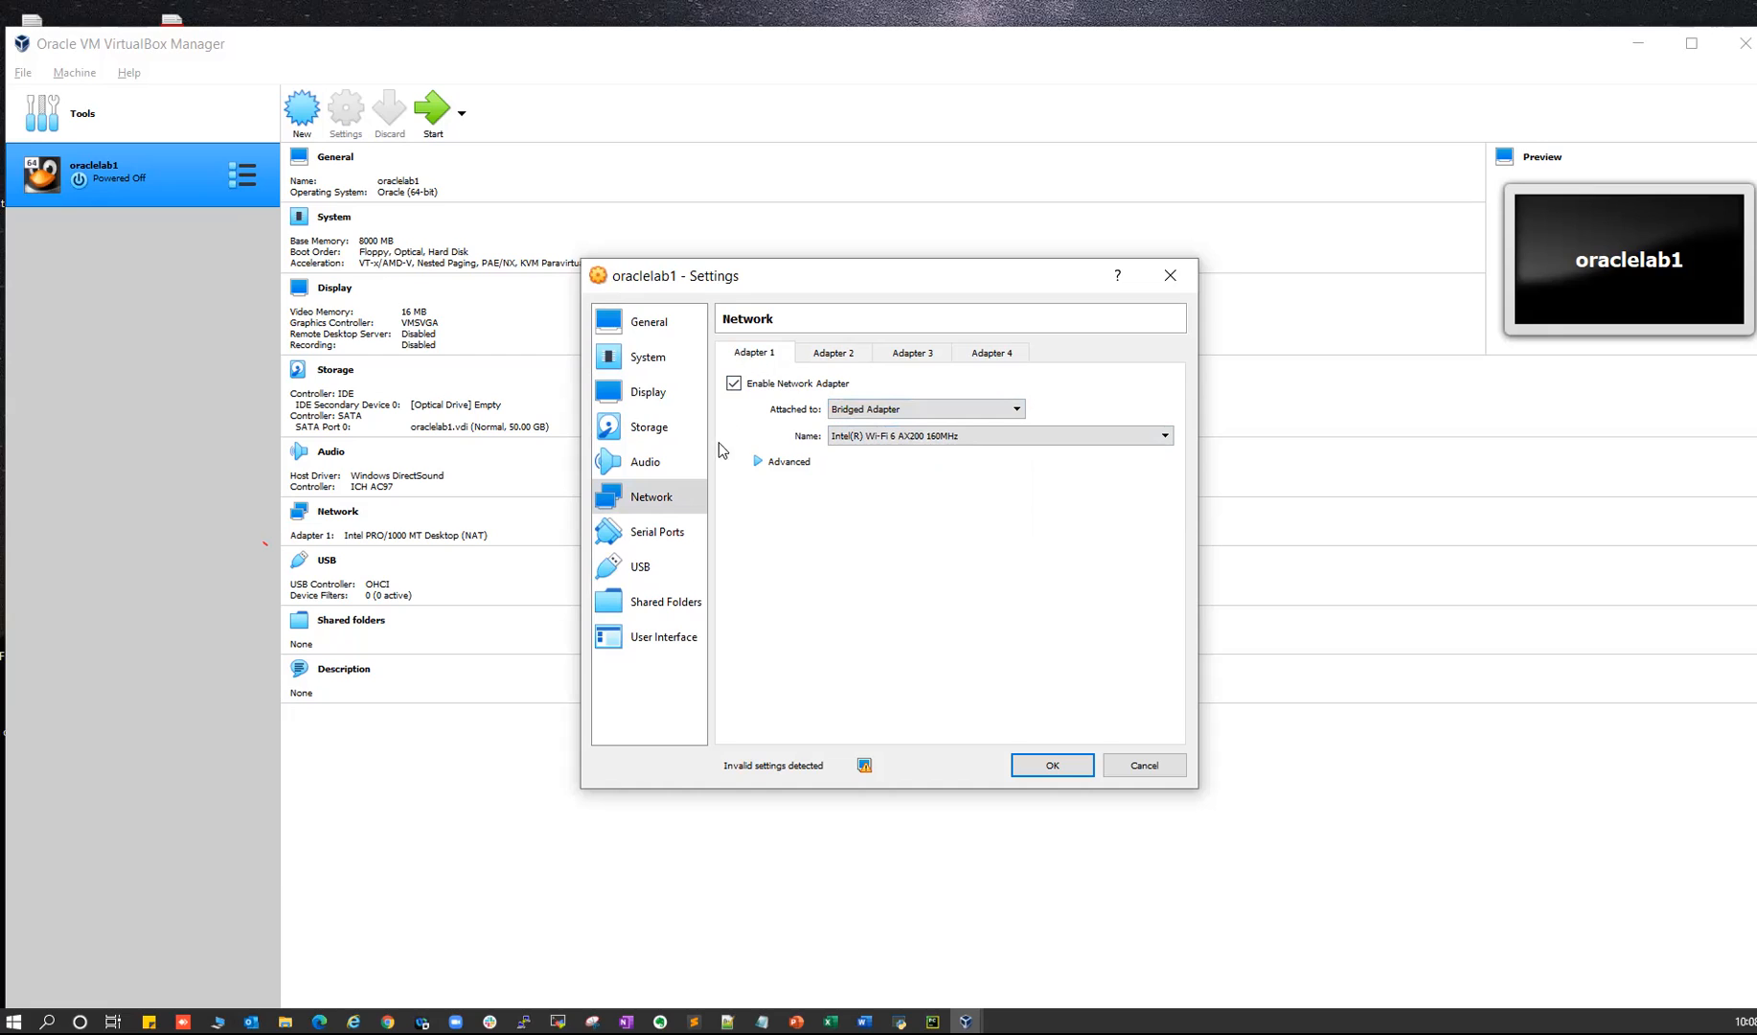
click(848, 353)
click(752, 354)
click(821, 354)
click(754, 355)
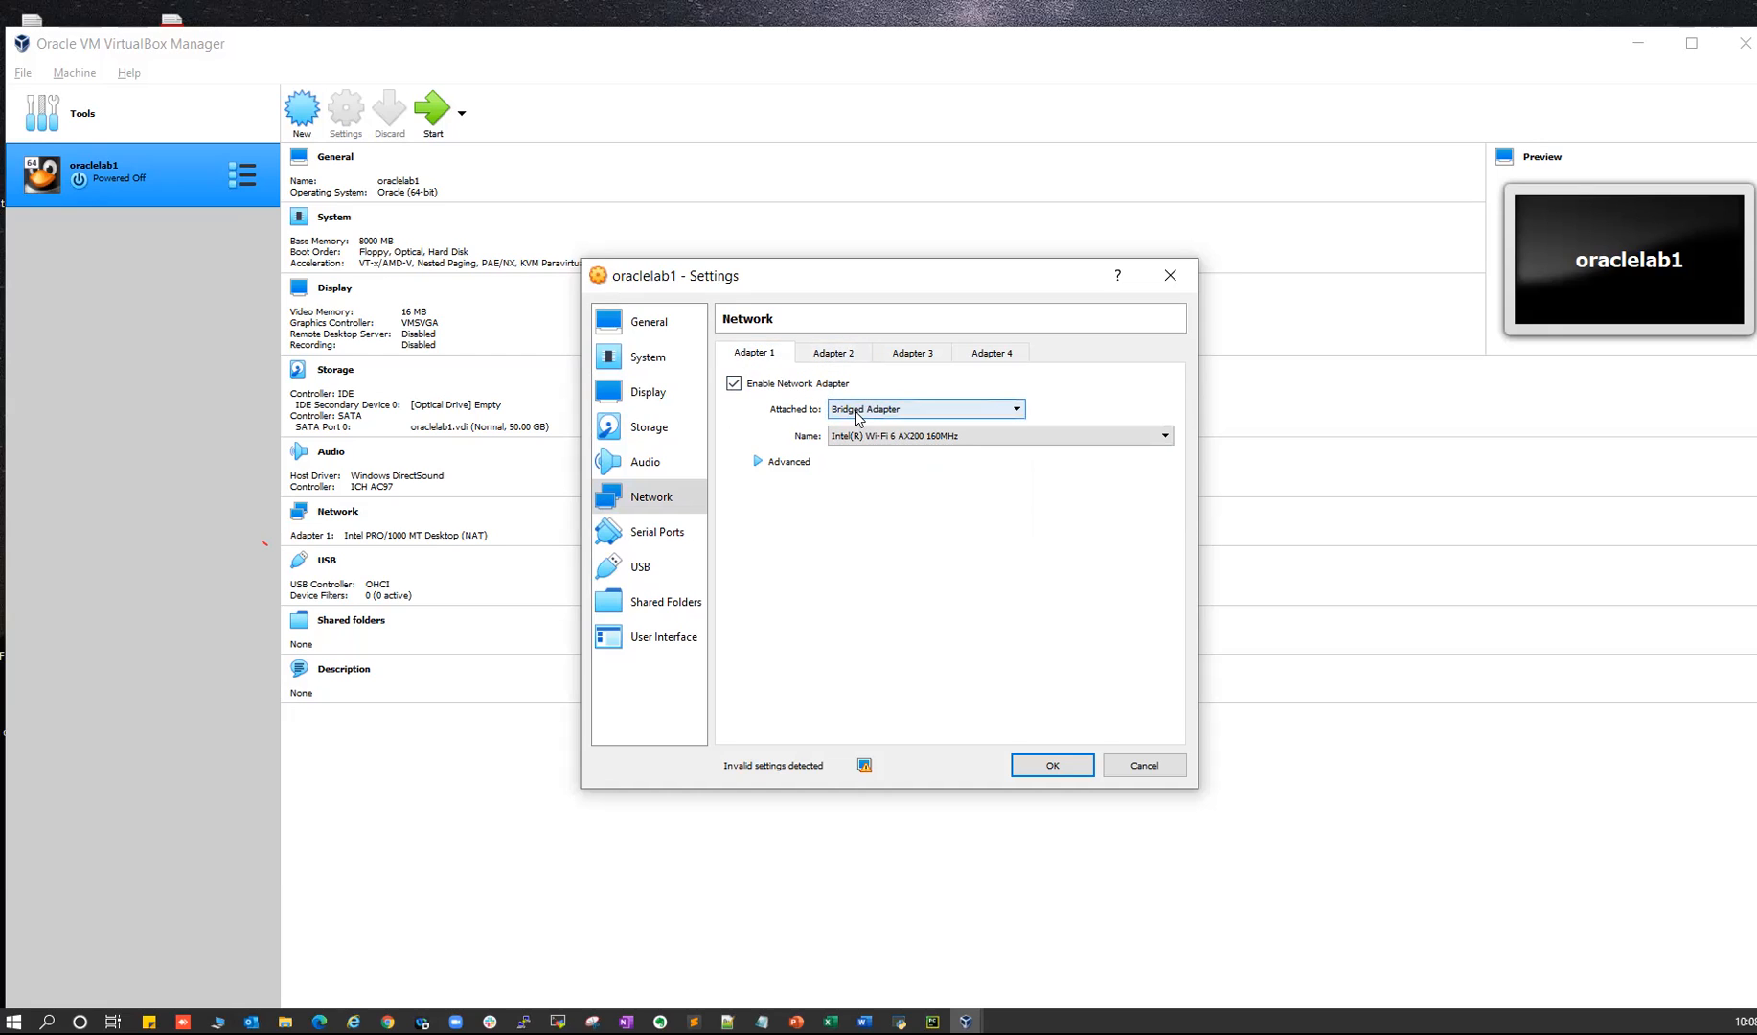
click(836, 356)
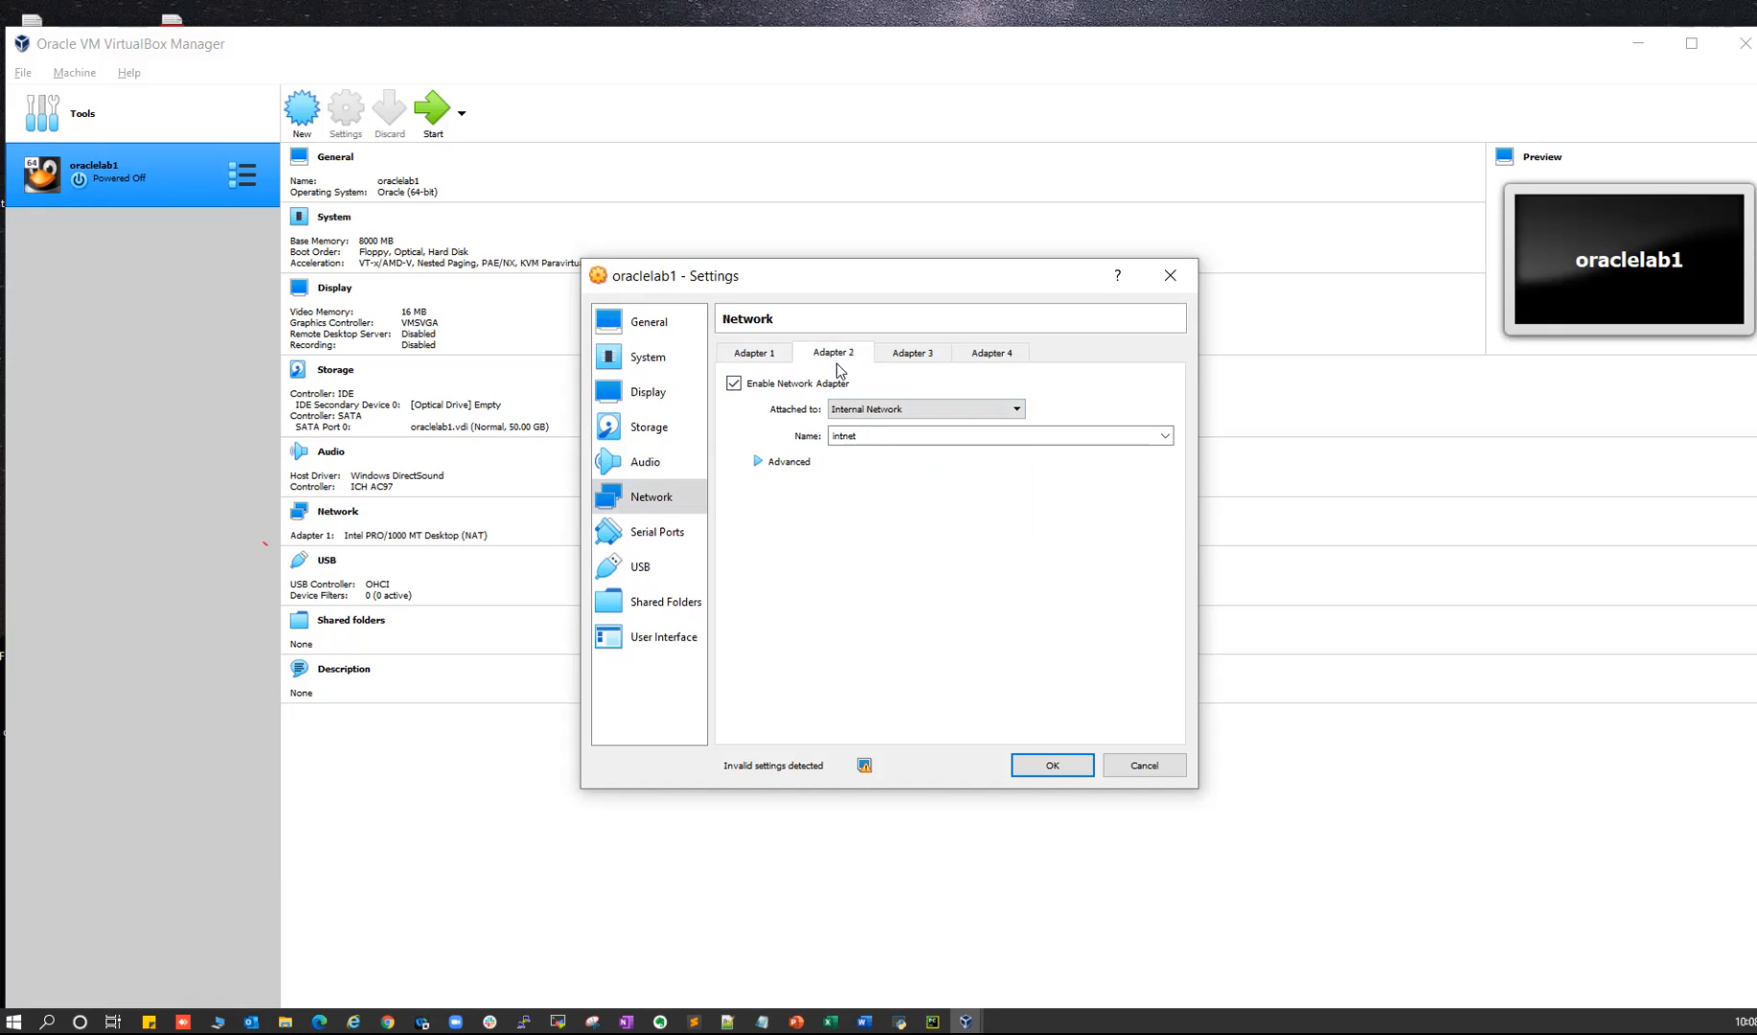
- Change Adapter 2's attachment to NAT and recheck Adapter 1's bridged settings
click(854, 412)
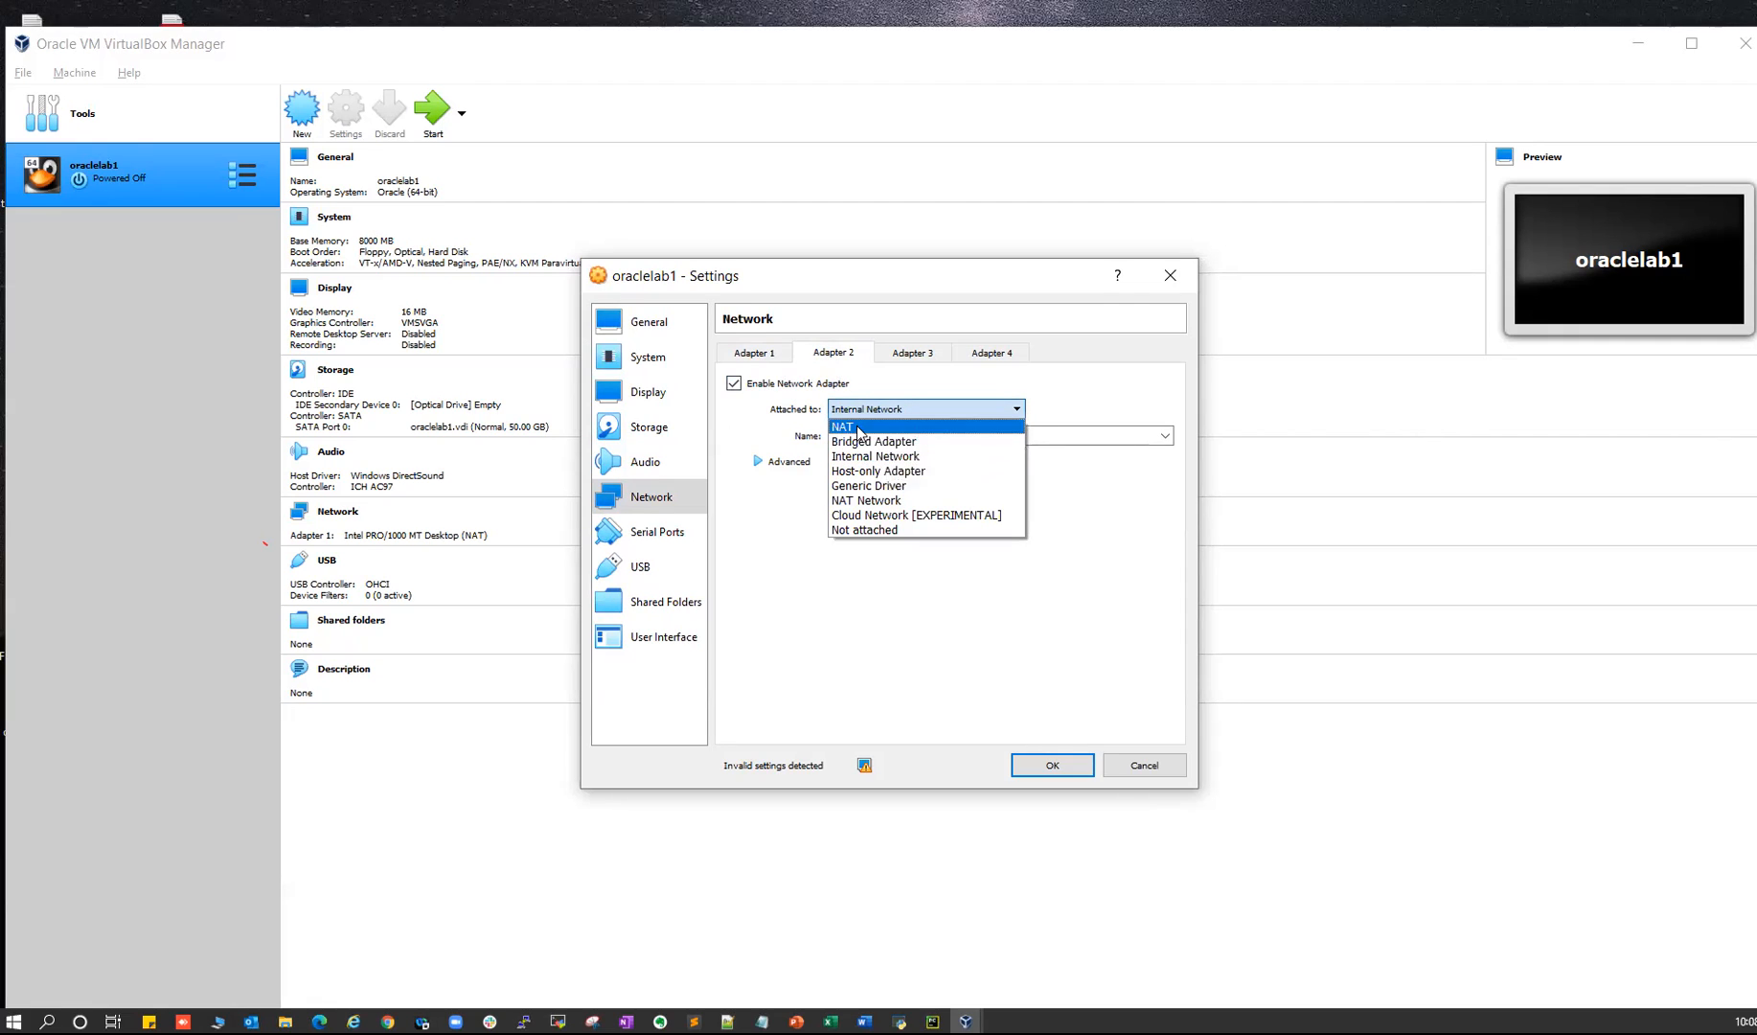
click(870, 426)
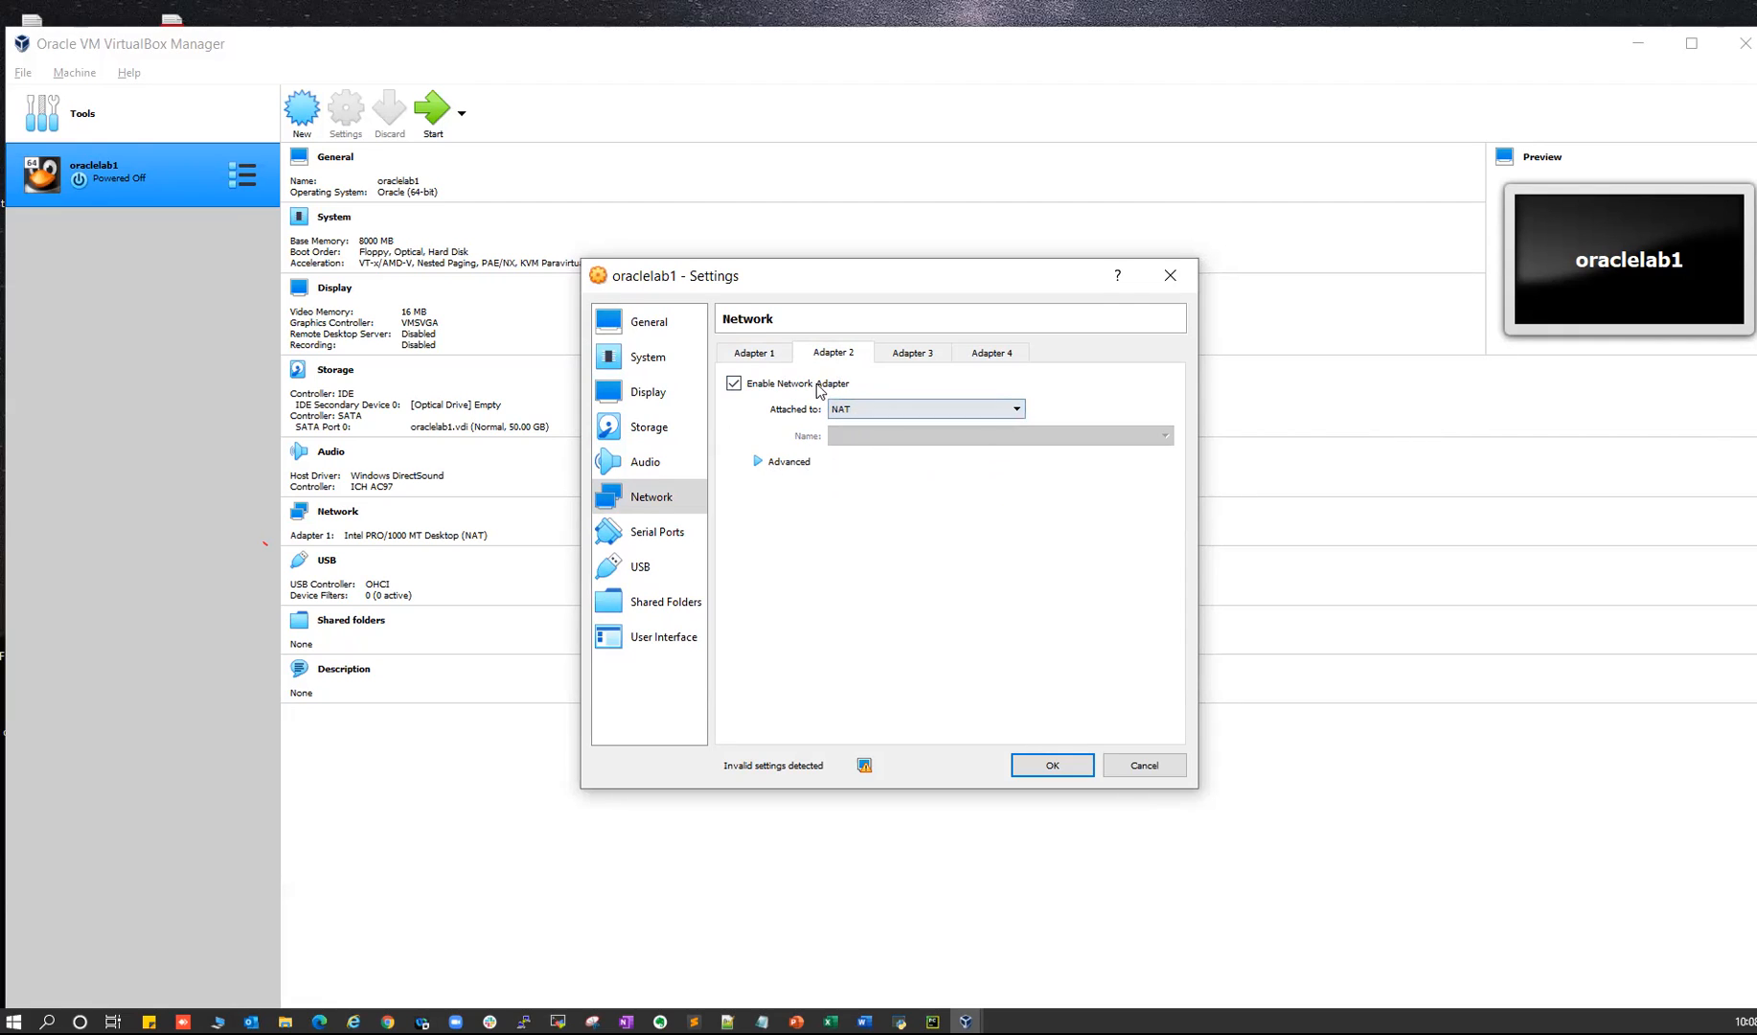
click(855, 412)
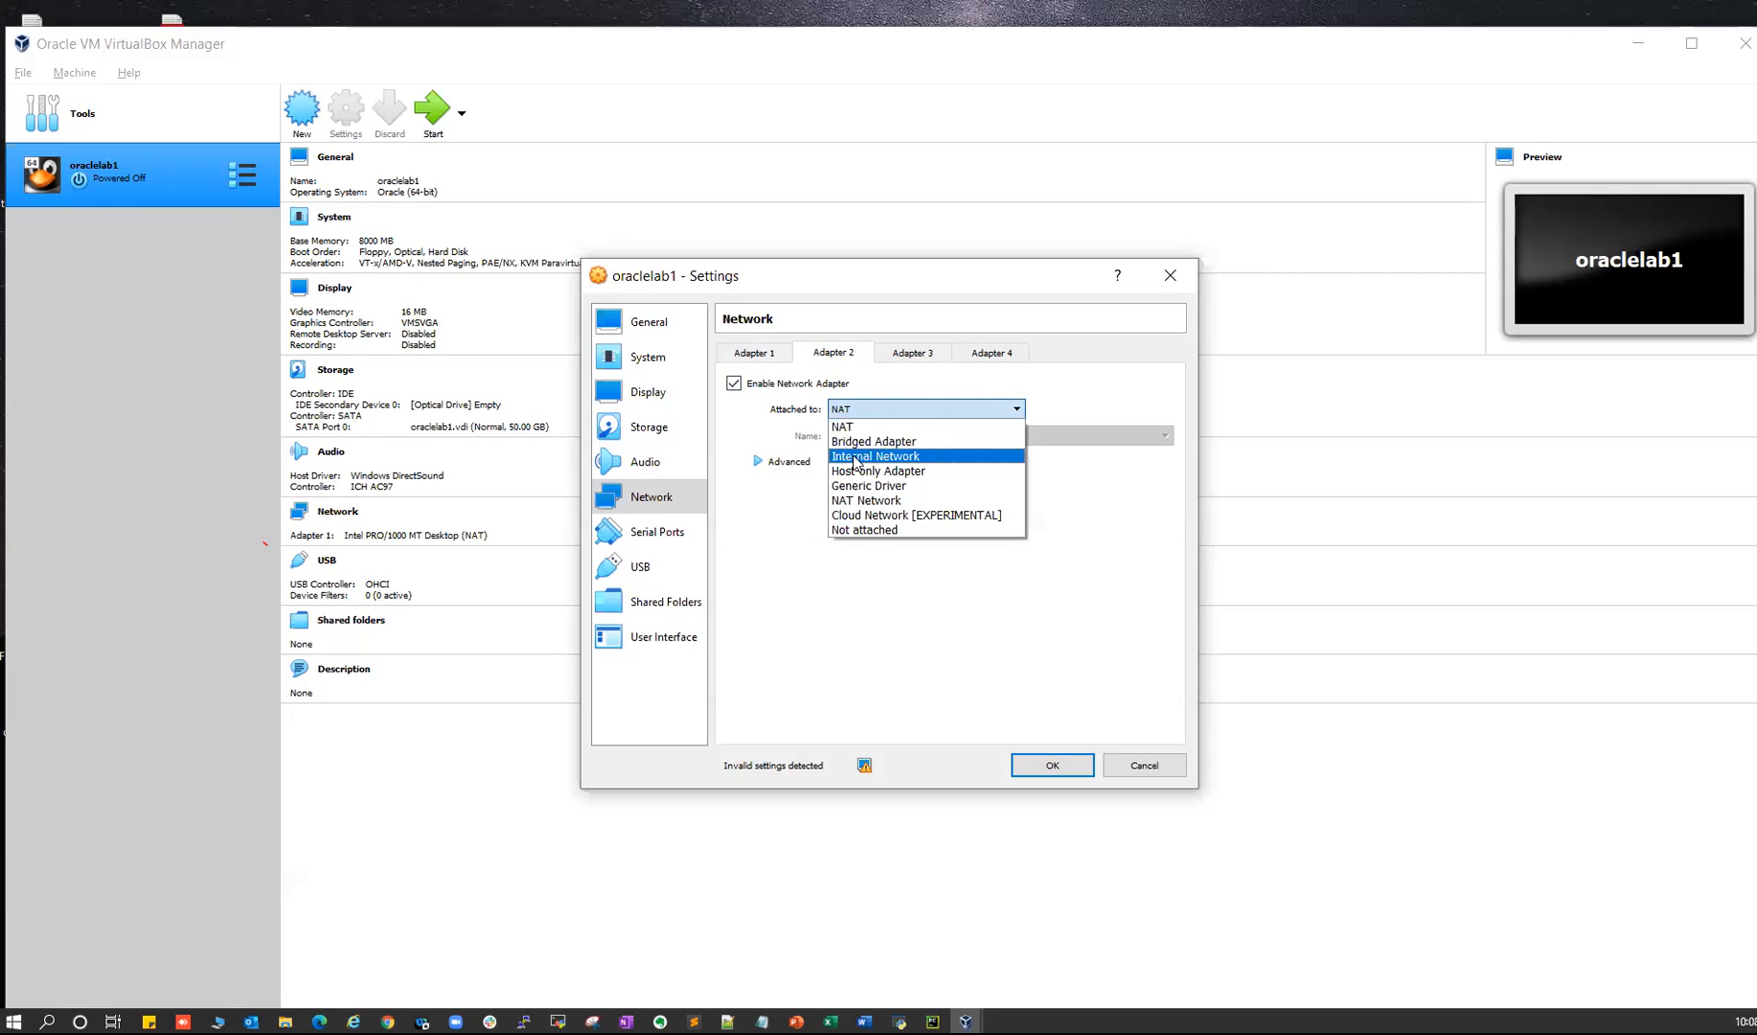
click(846, 427)
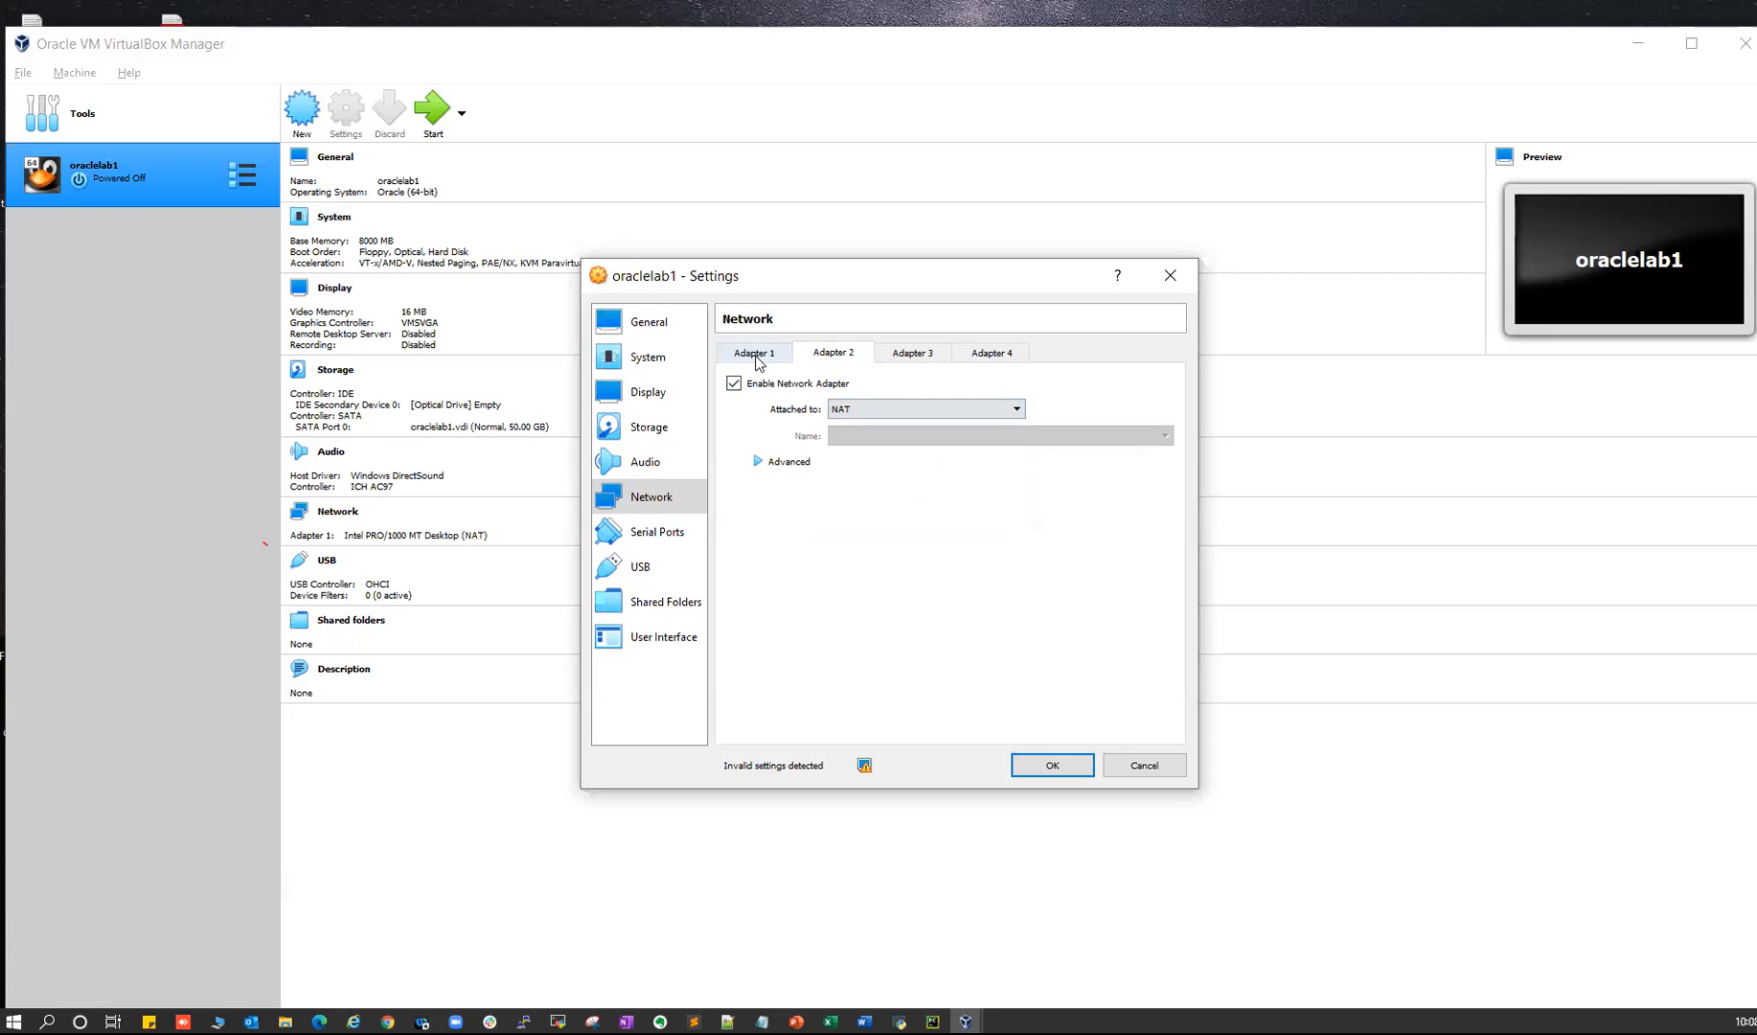
click(755, 354)
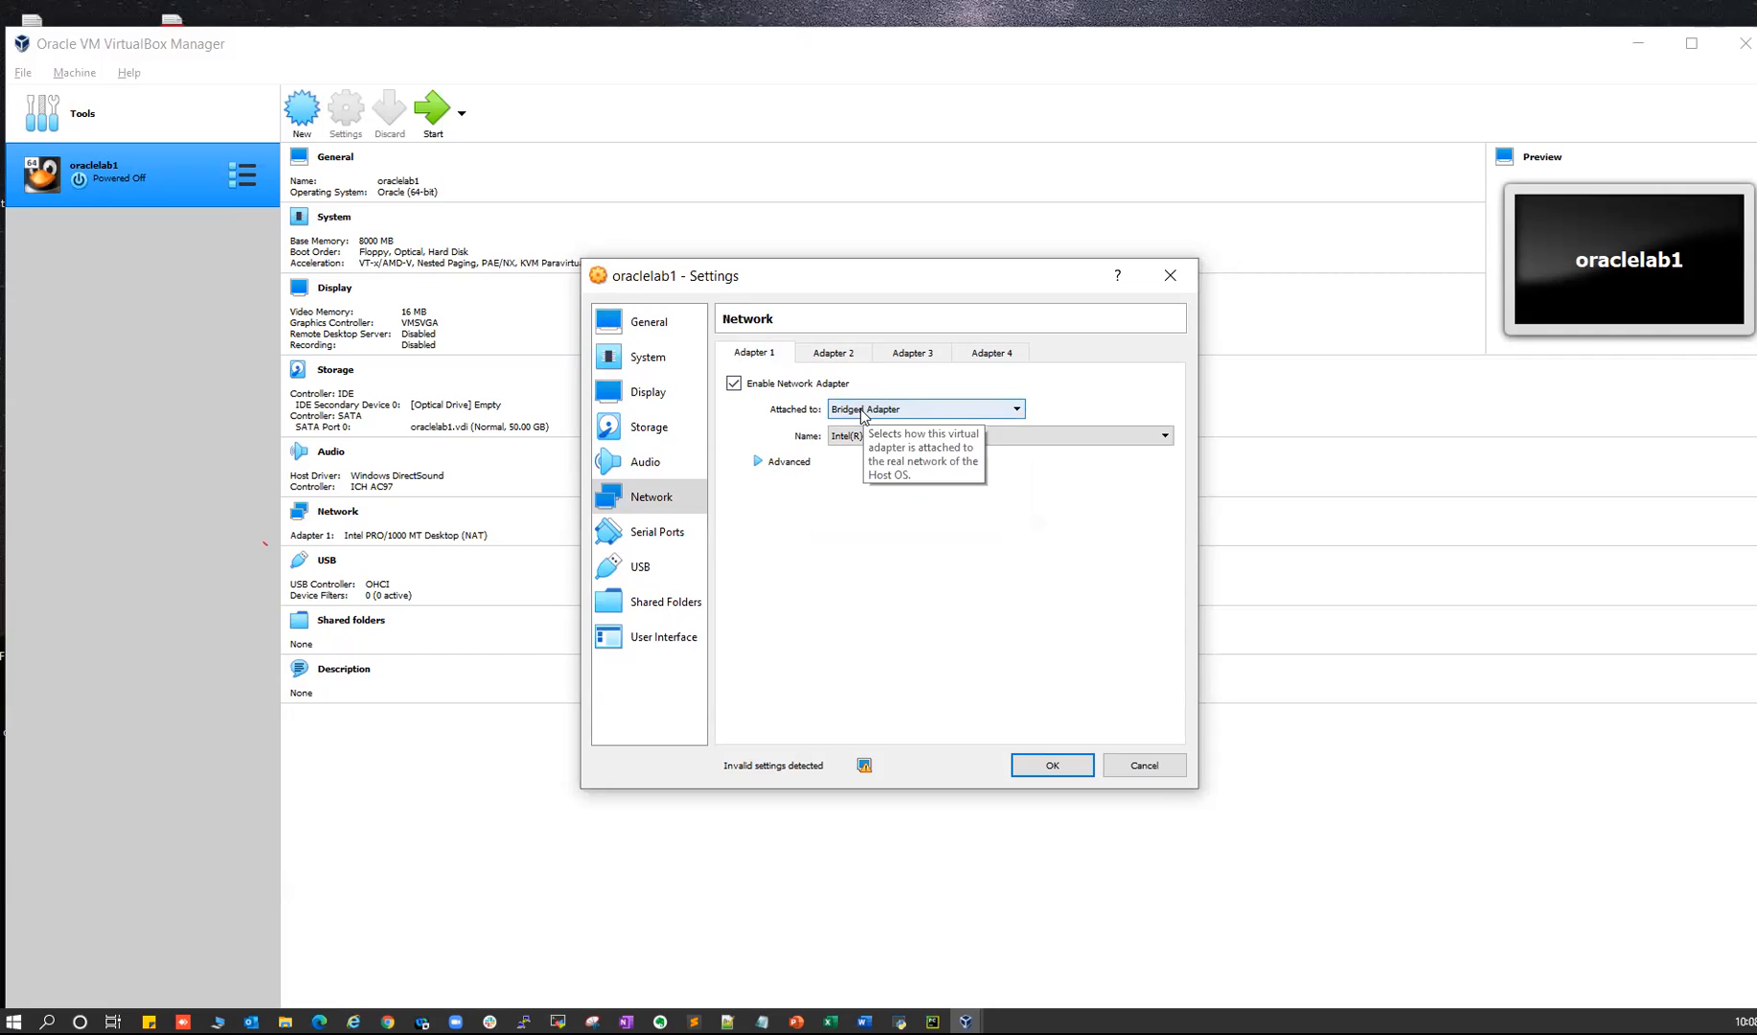
- Go through Serial Ports and USB to Shared Folders and add a new share
click(657, 532)
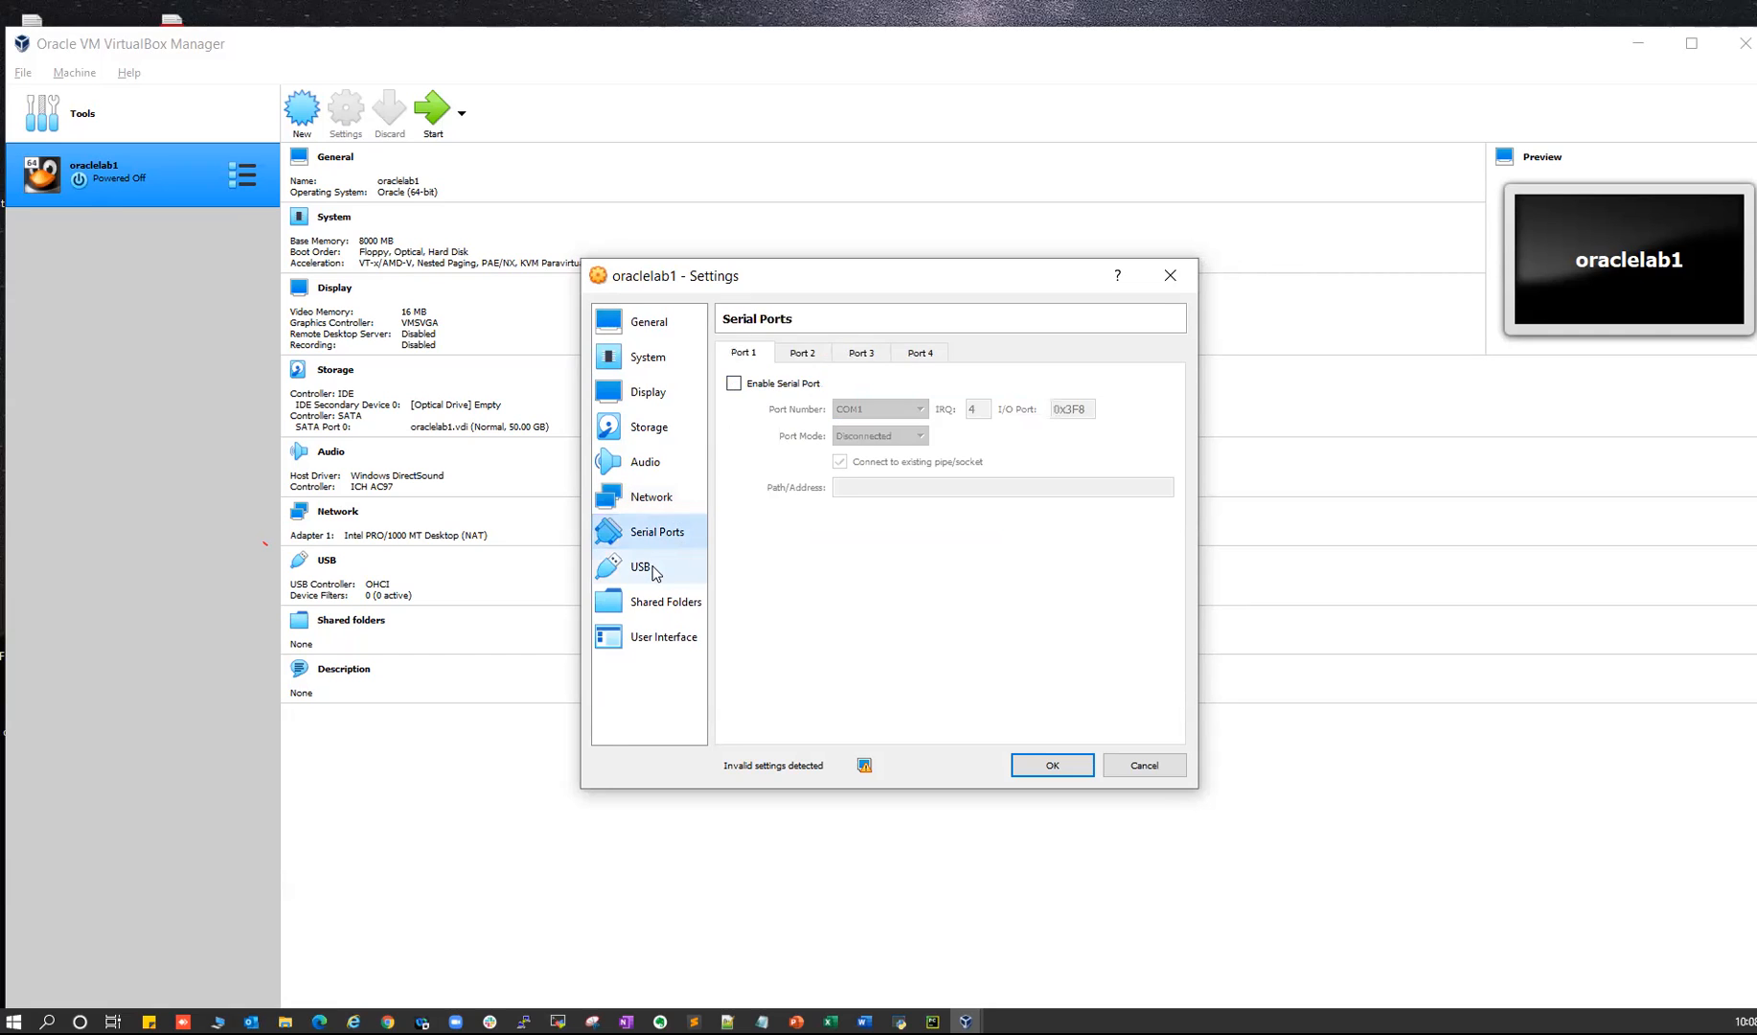
click(651, 567)
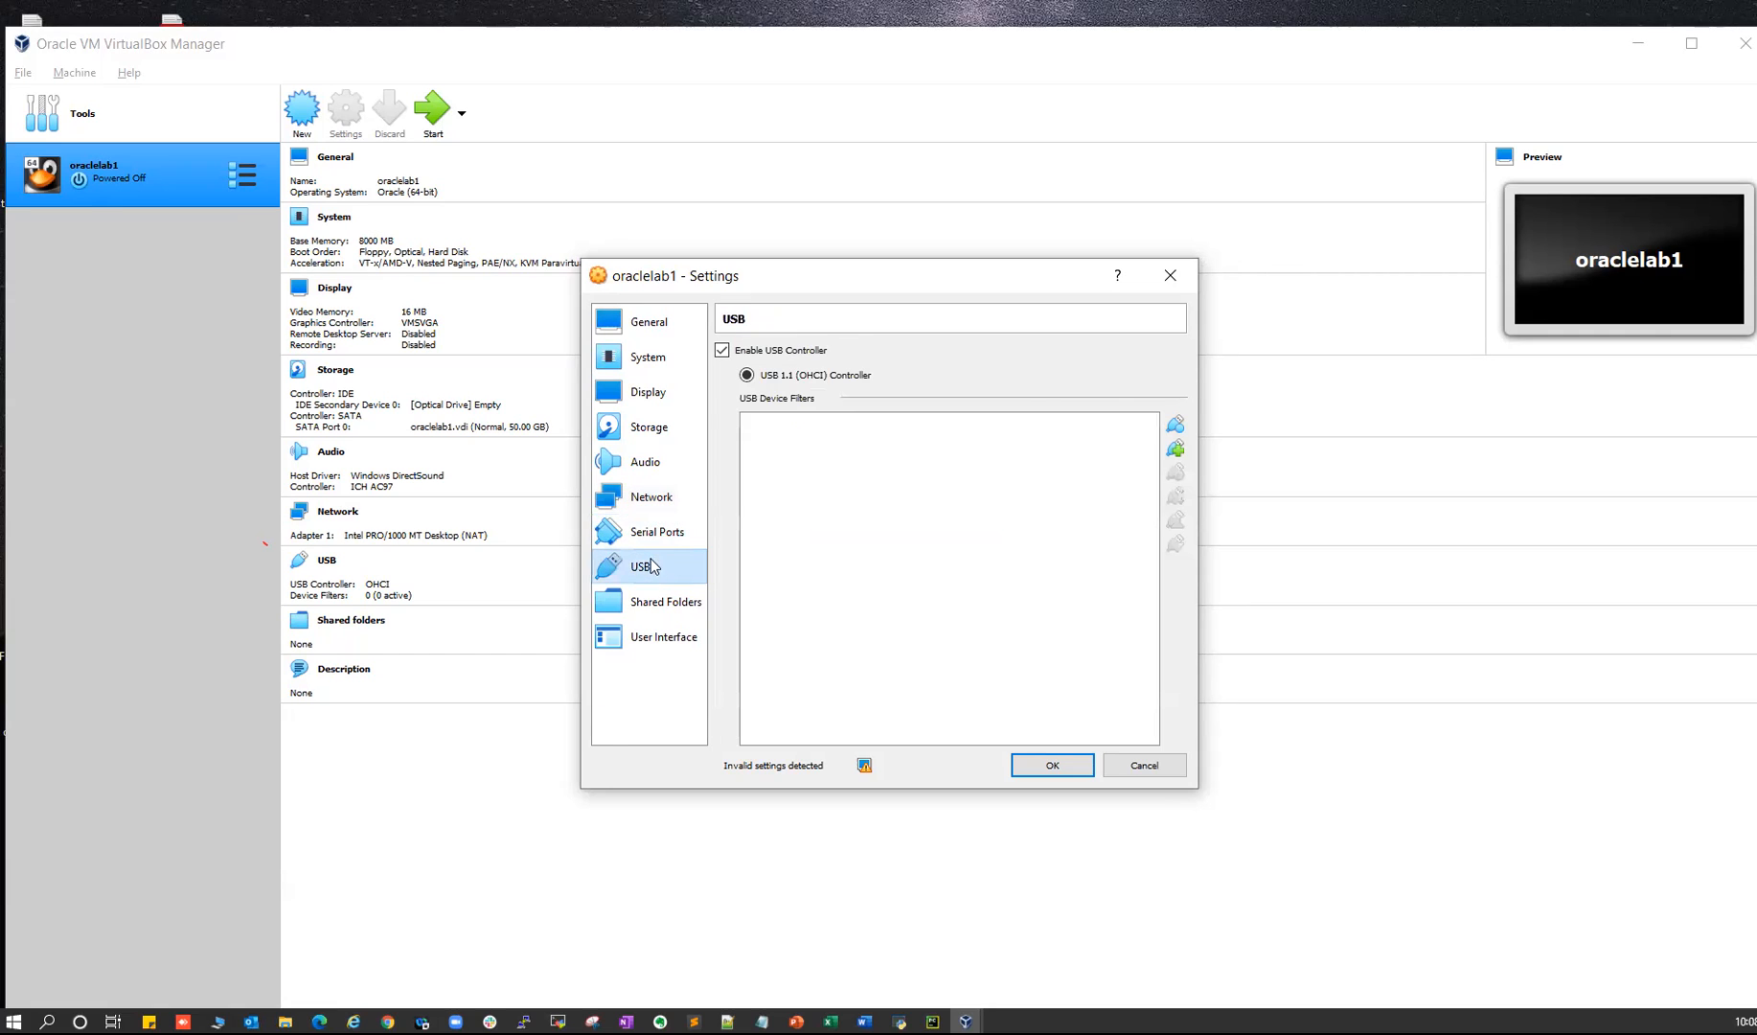
click(667, 607)
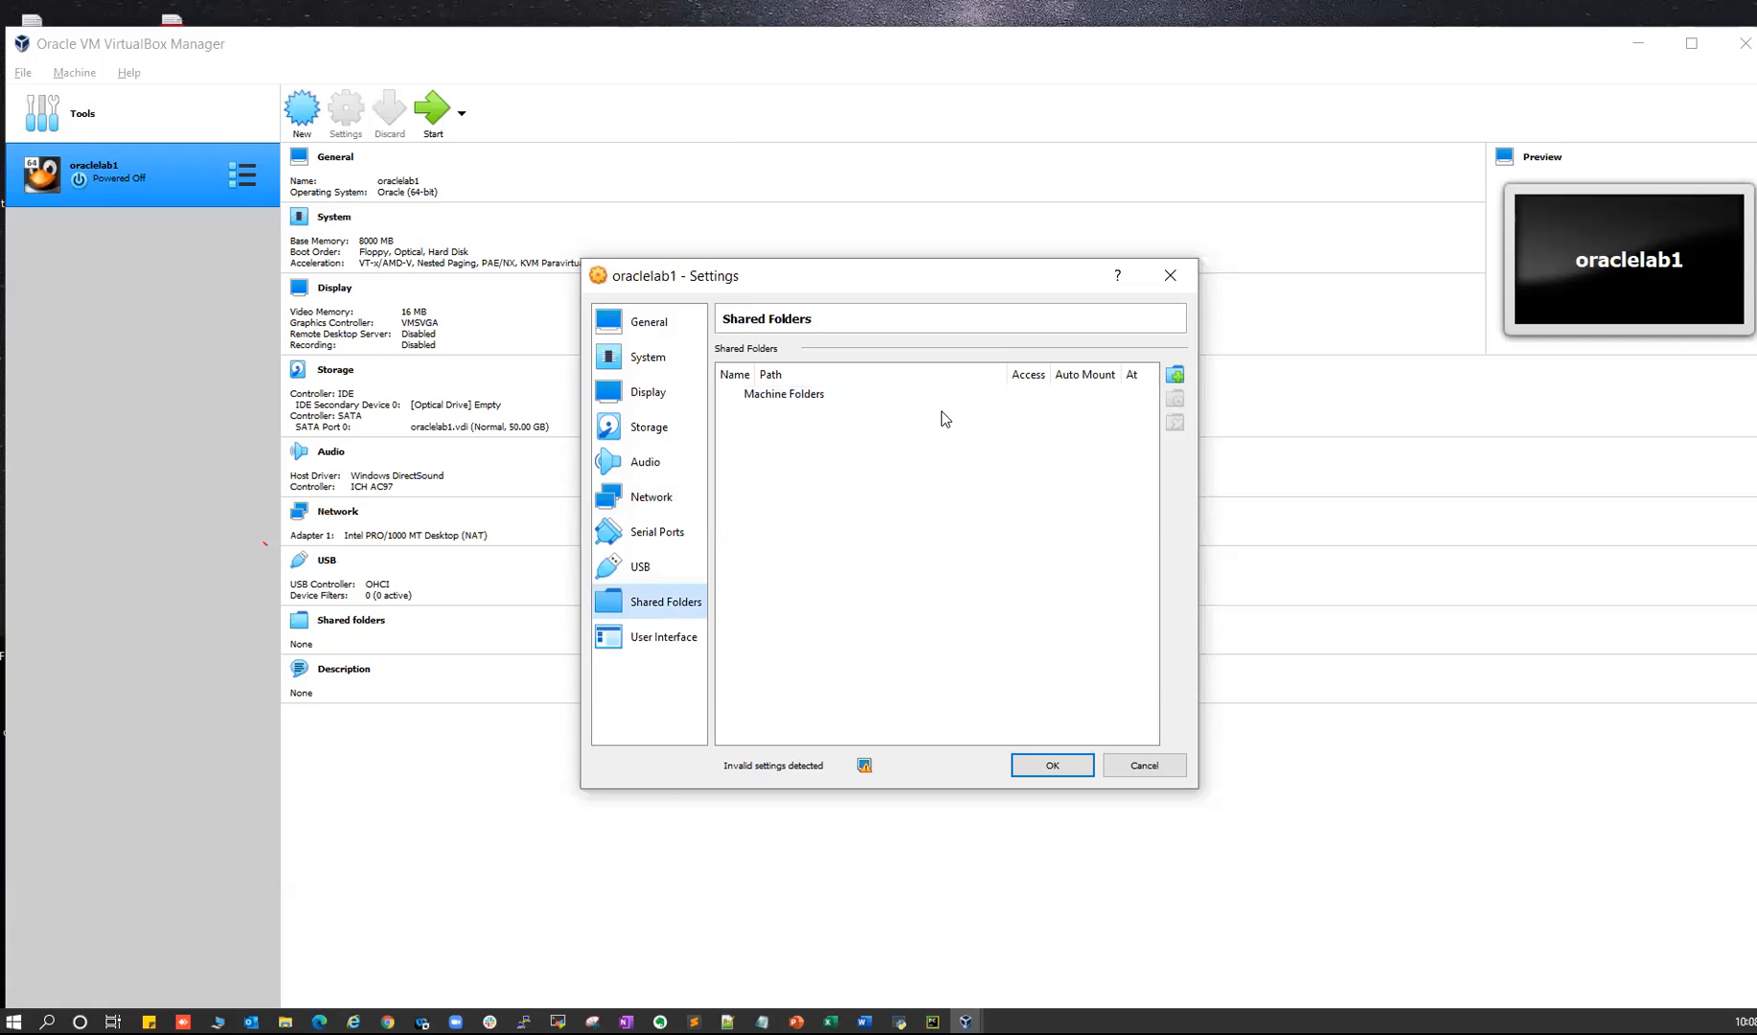
click(1177, 376)
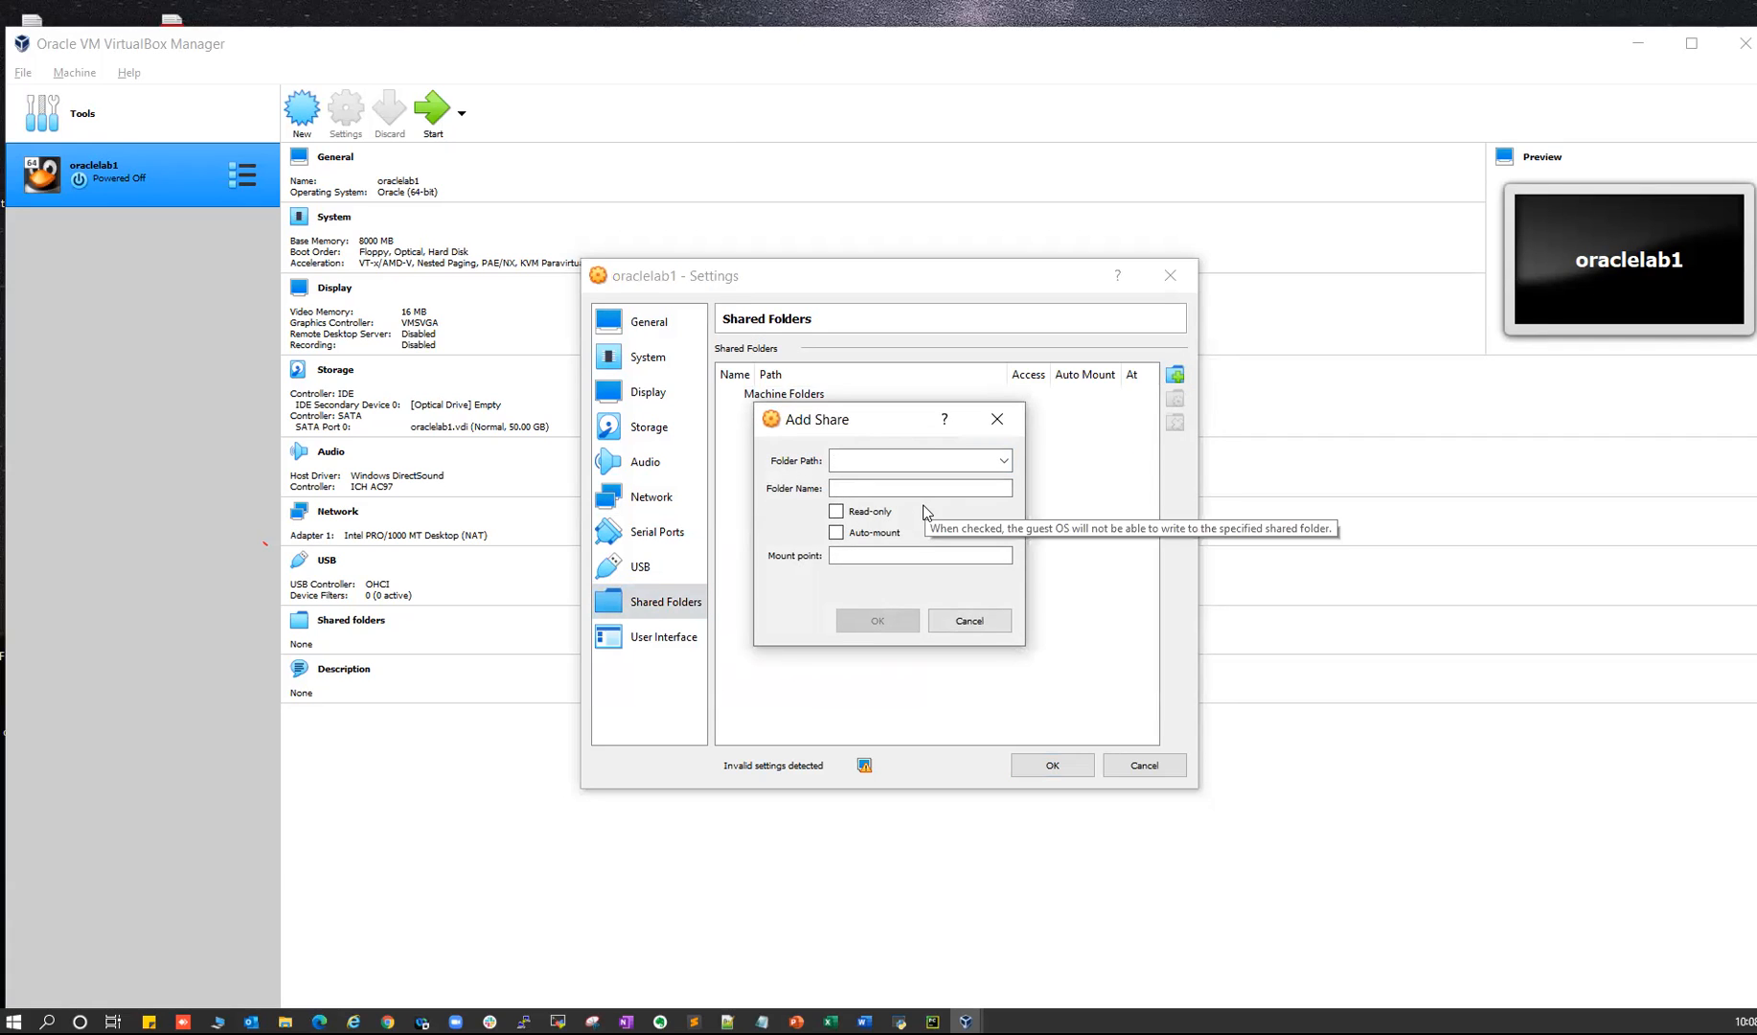
- Choose the host's Software folder on drive C: as the shared folder path
click(1003, 461)
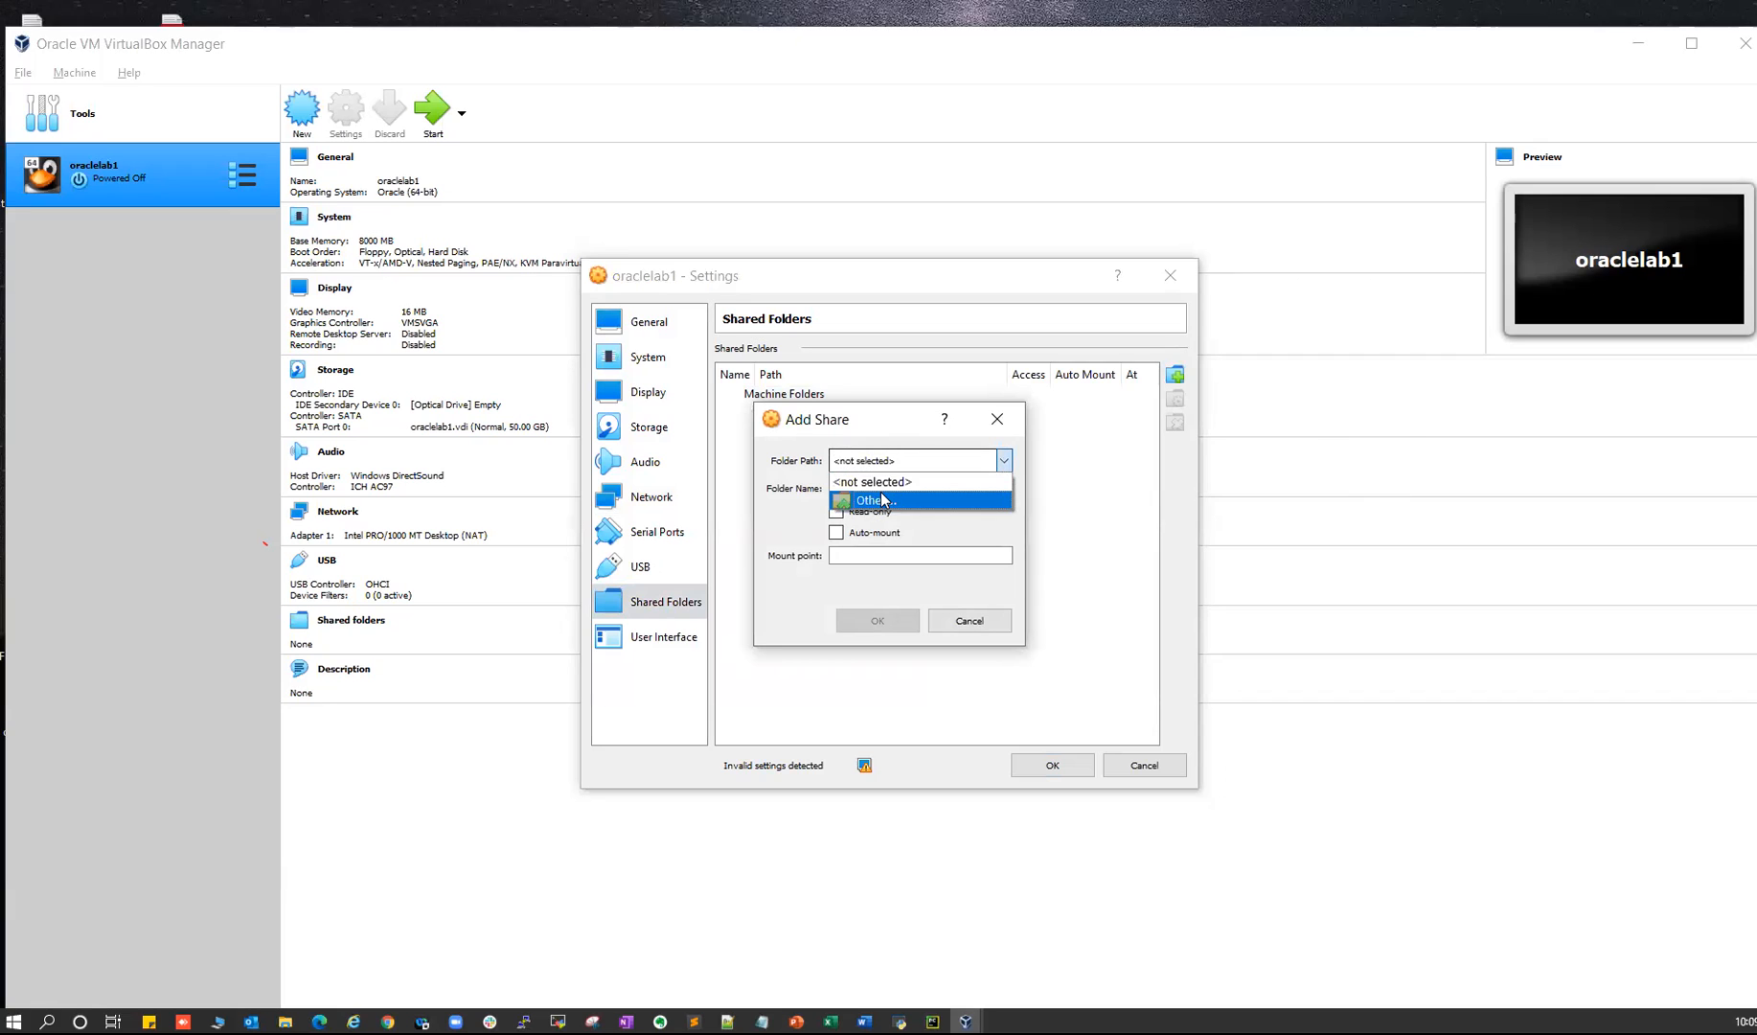
click(882, 499)
scroll(934, 747, down, 5)
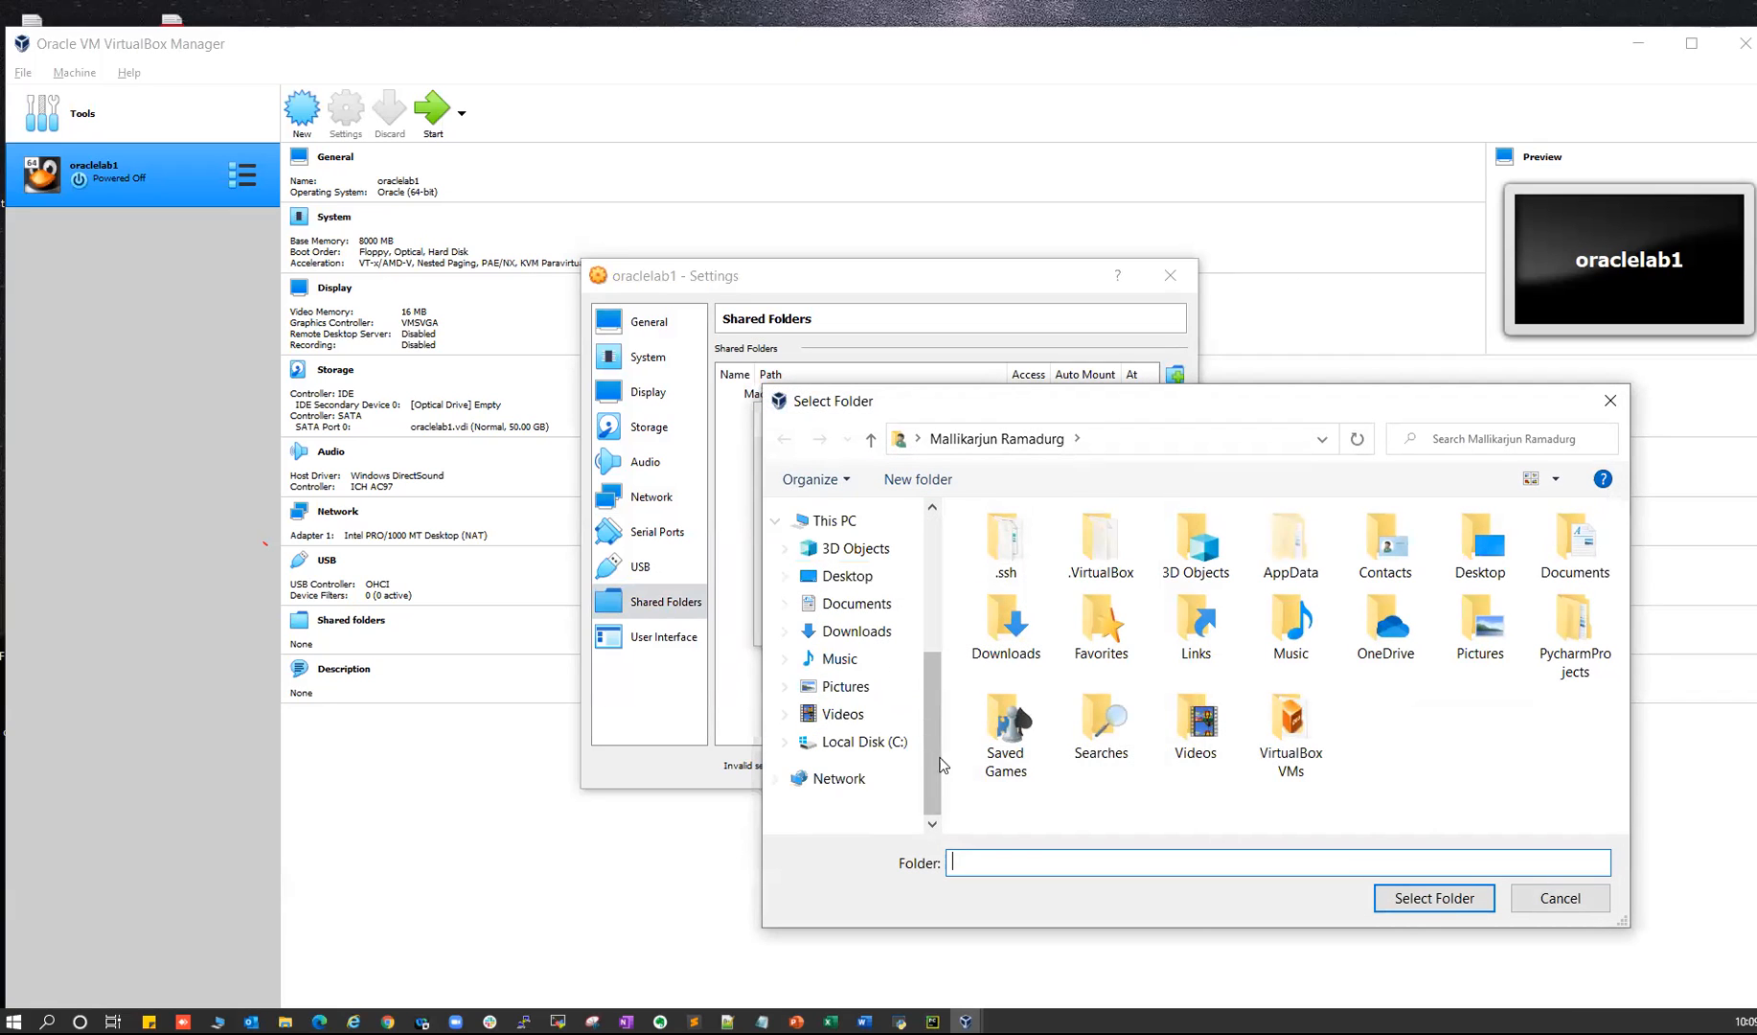
click(864, 741)
double_click(1006, 599)
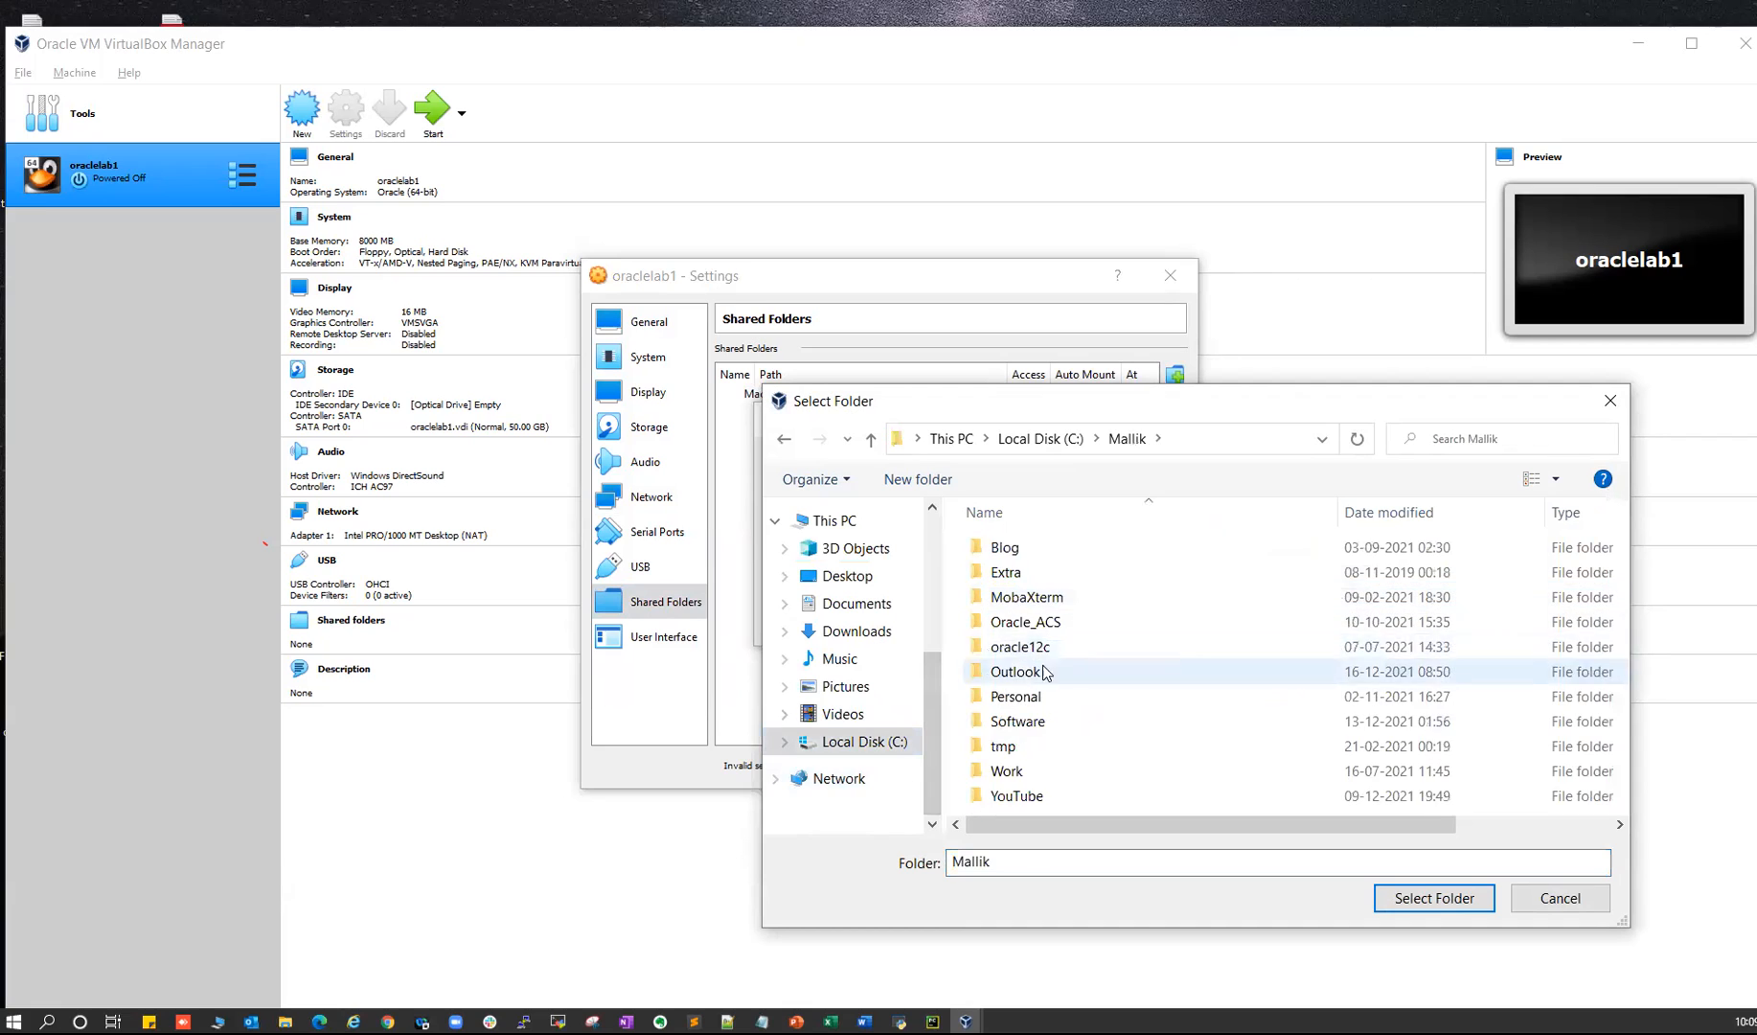
scroll(1024, 711, right, 2)
scroll(1024, 711, left, 2)
click(1016, 725)
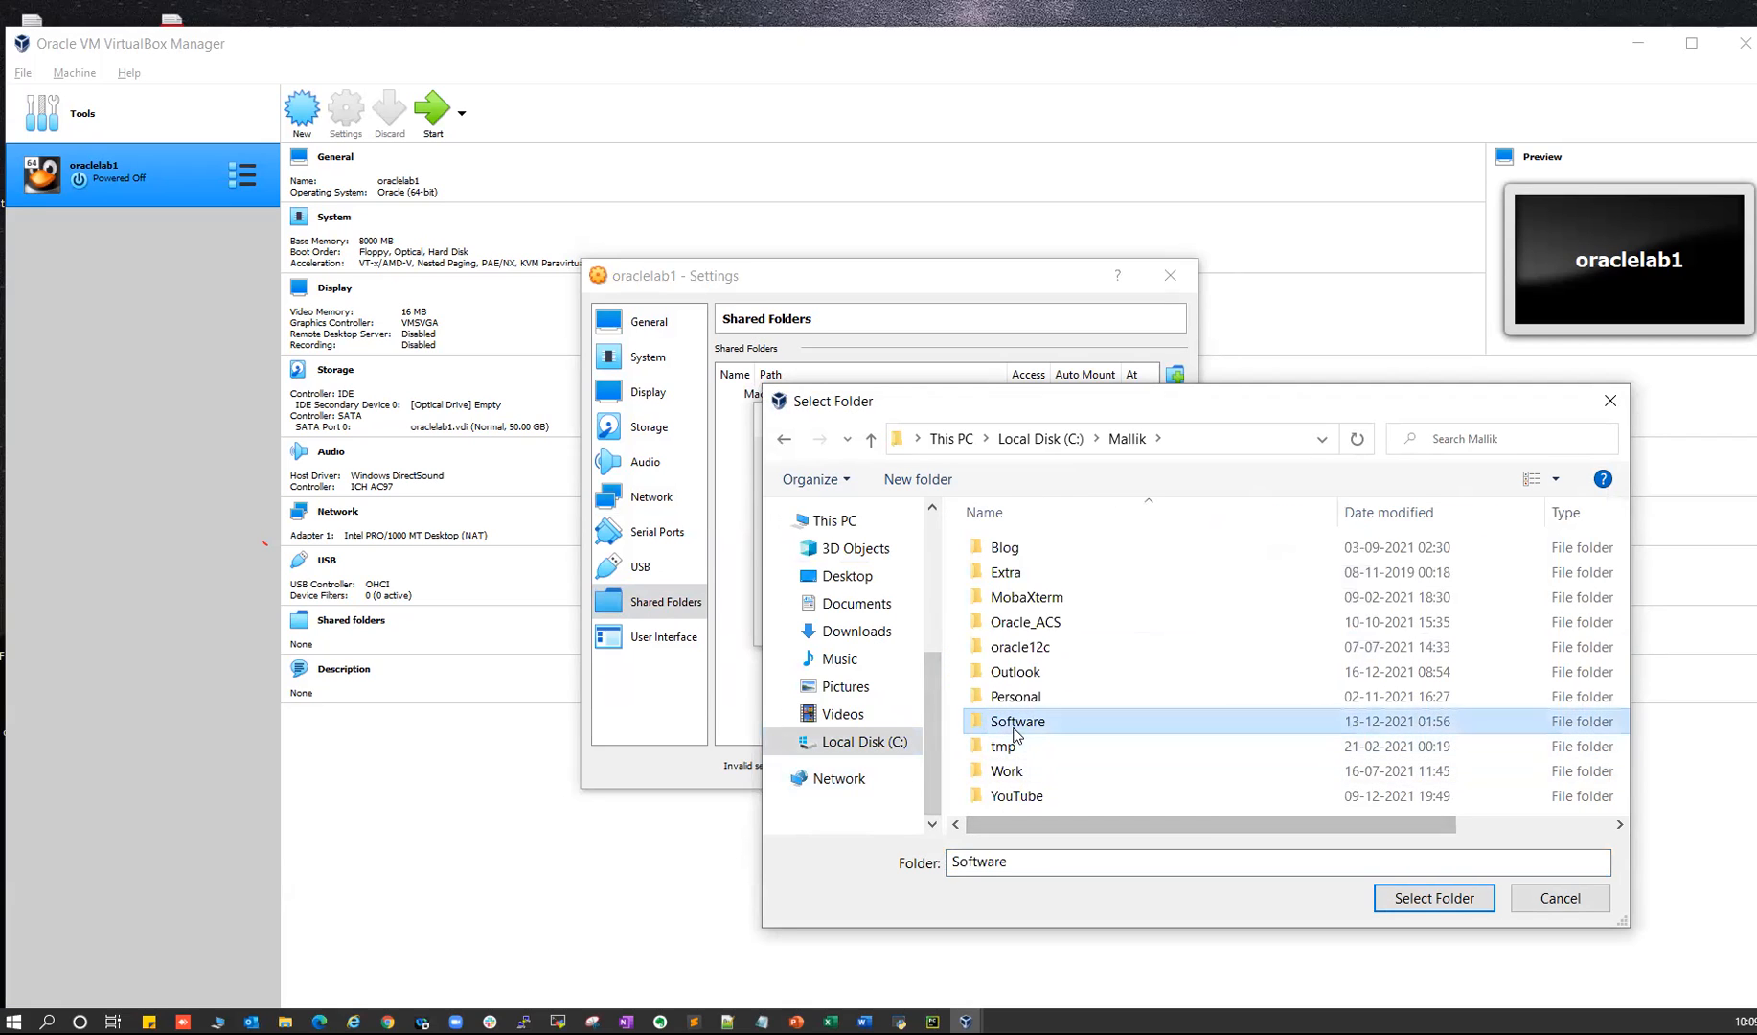
click(1416, 898)
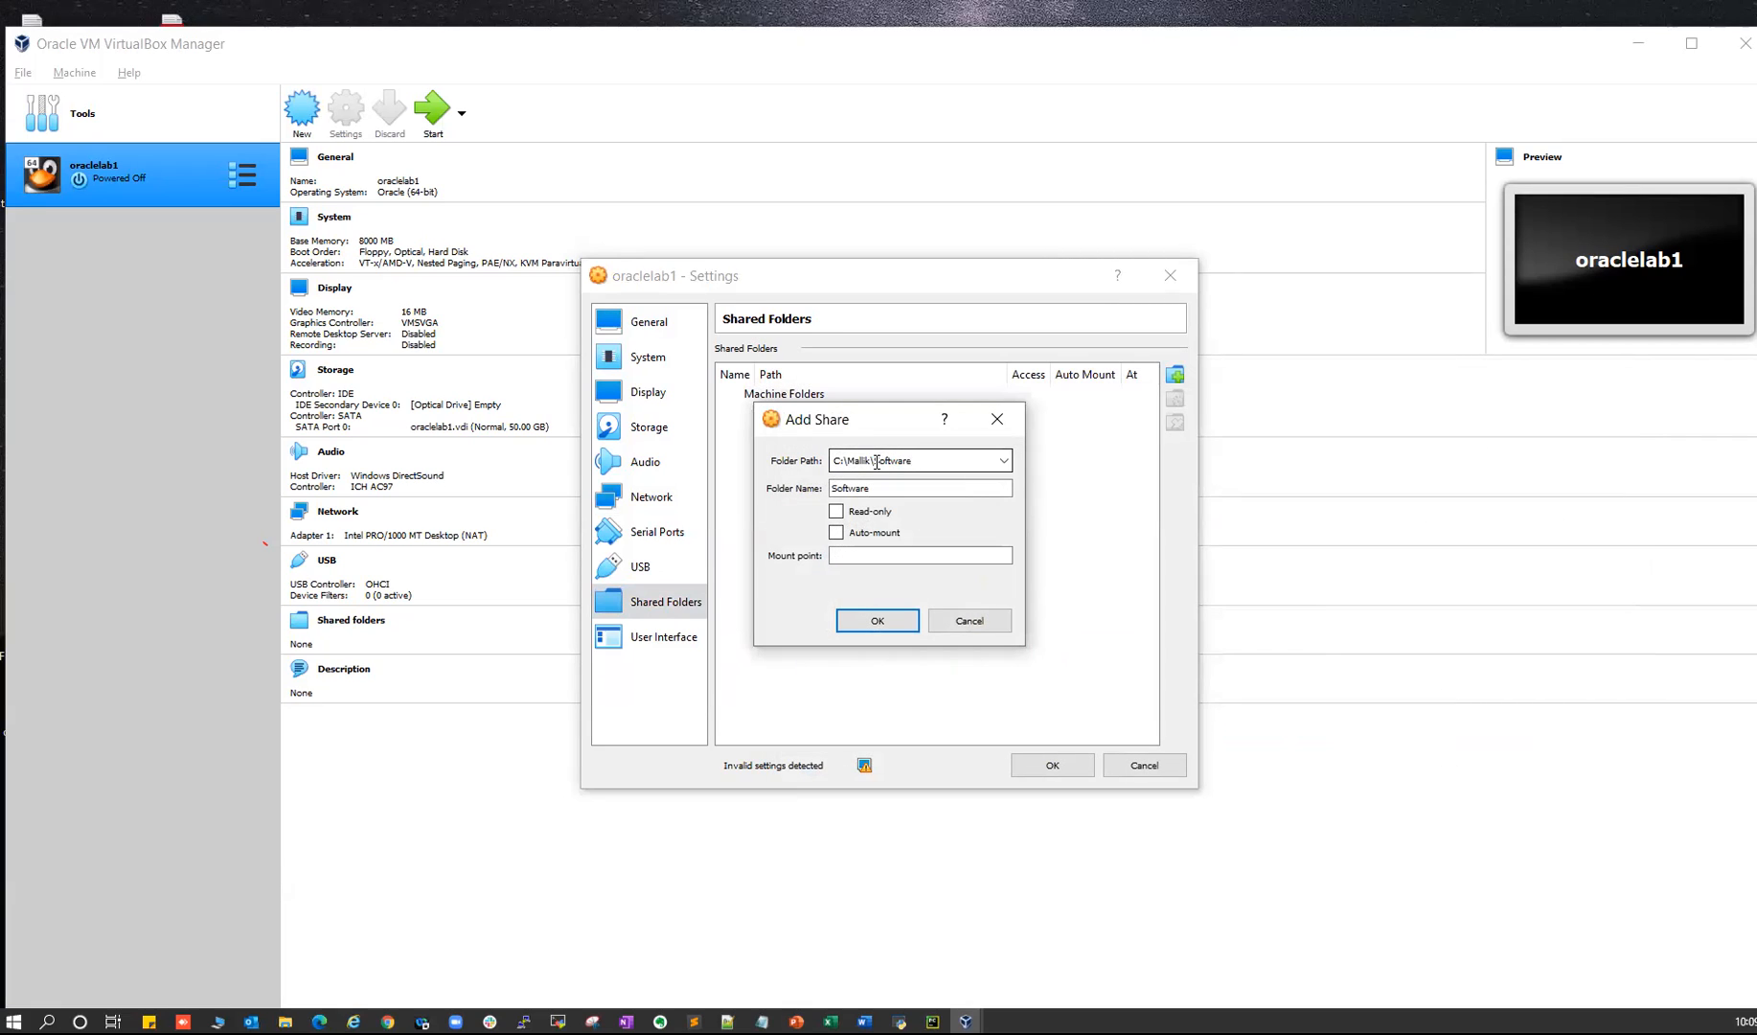
- Make the share read-only and auto-mounted at mount point 'Software', and confirm it
drag(897, 462, 915, 462)
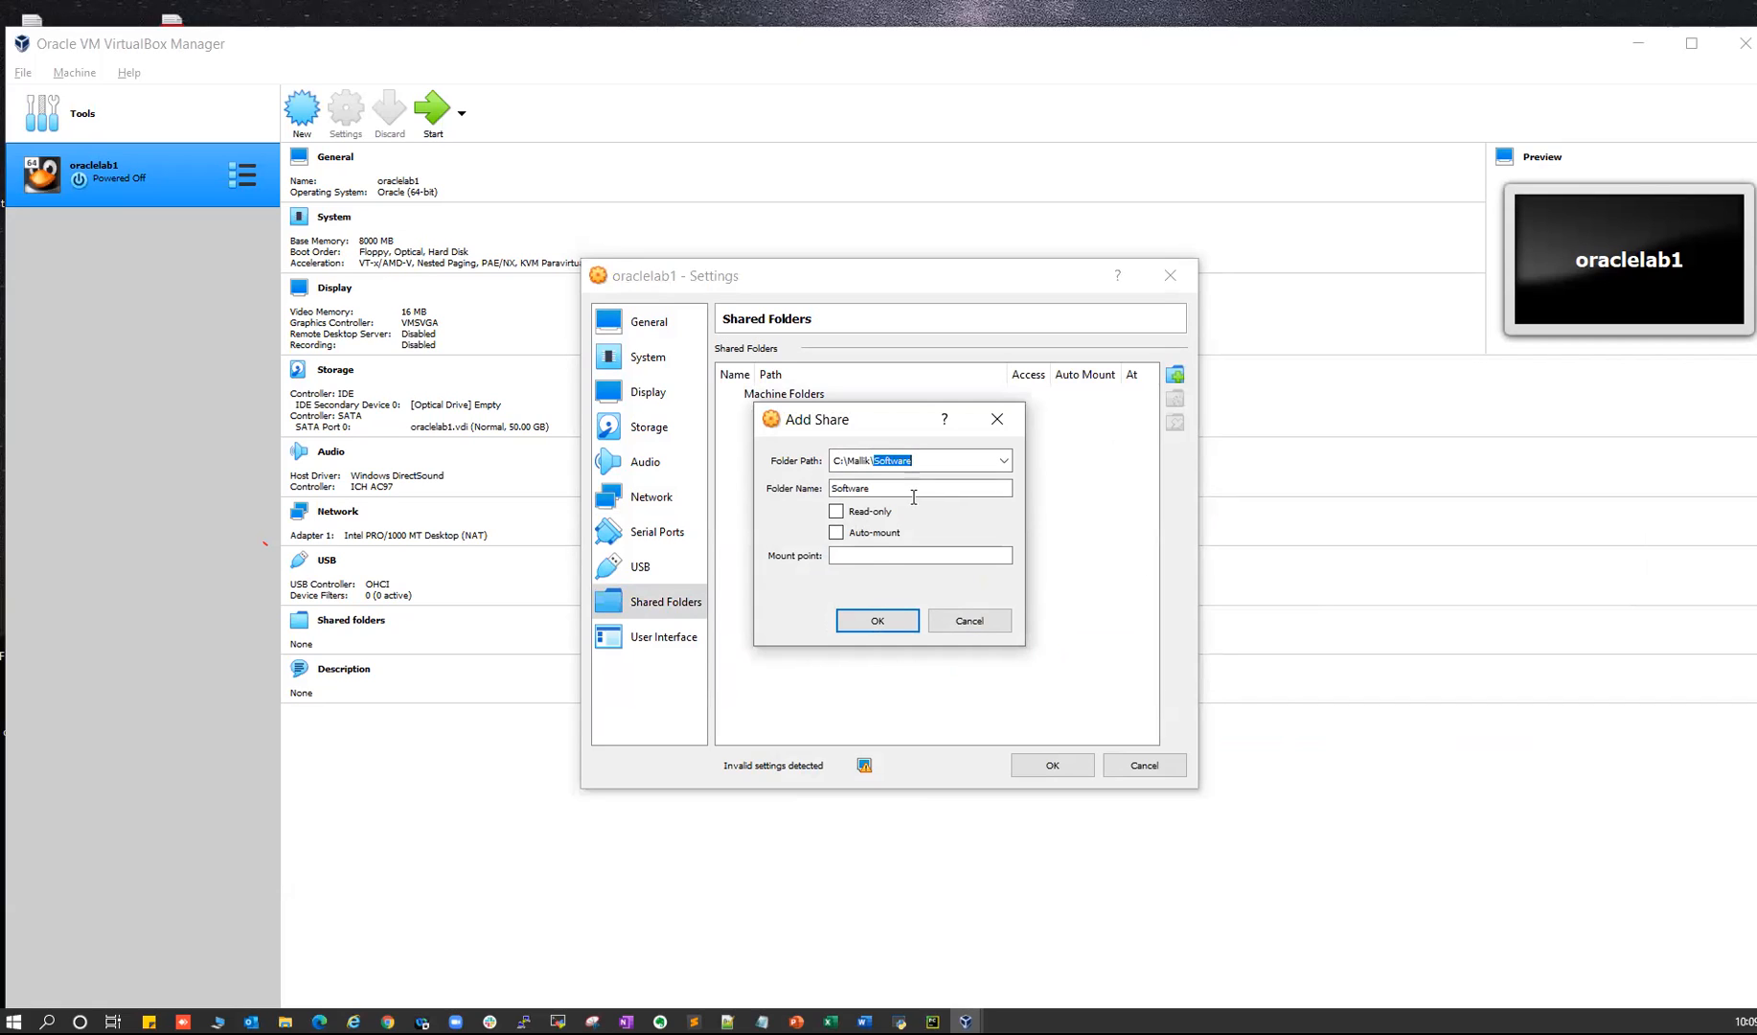
click(836, 510)
click(837, 532)
click(863, 554)
text(Software)
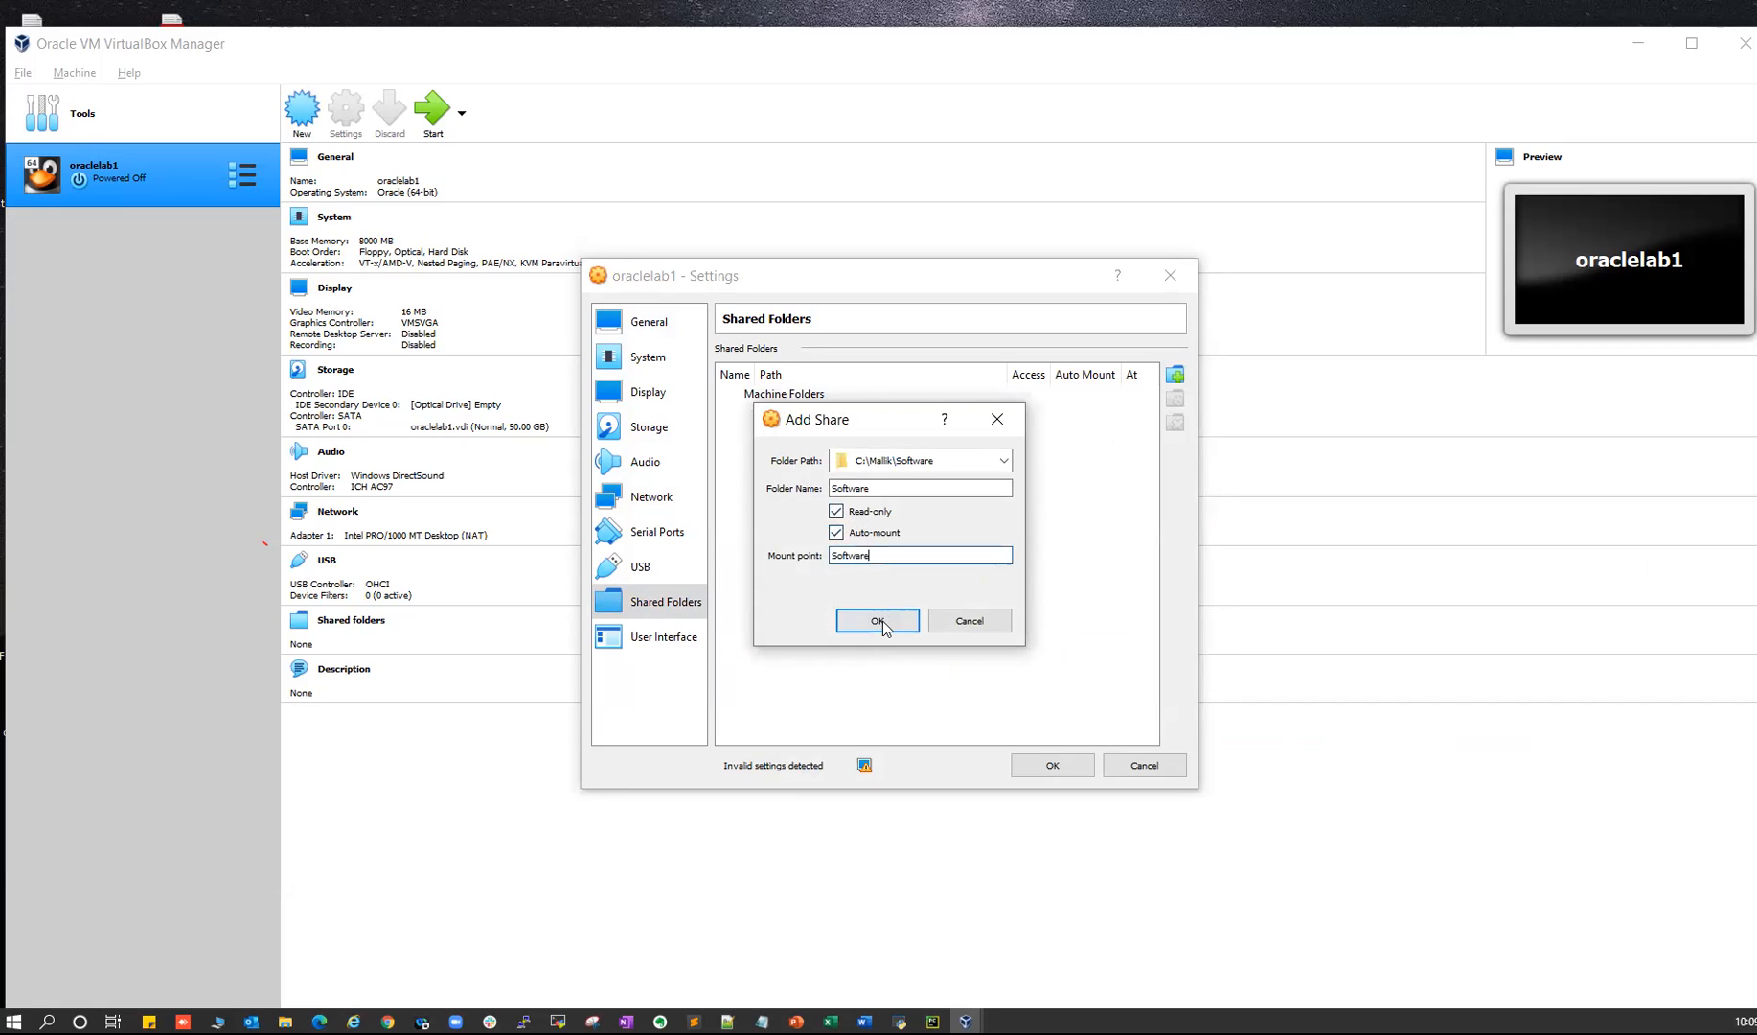
click(878, 621)
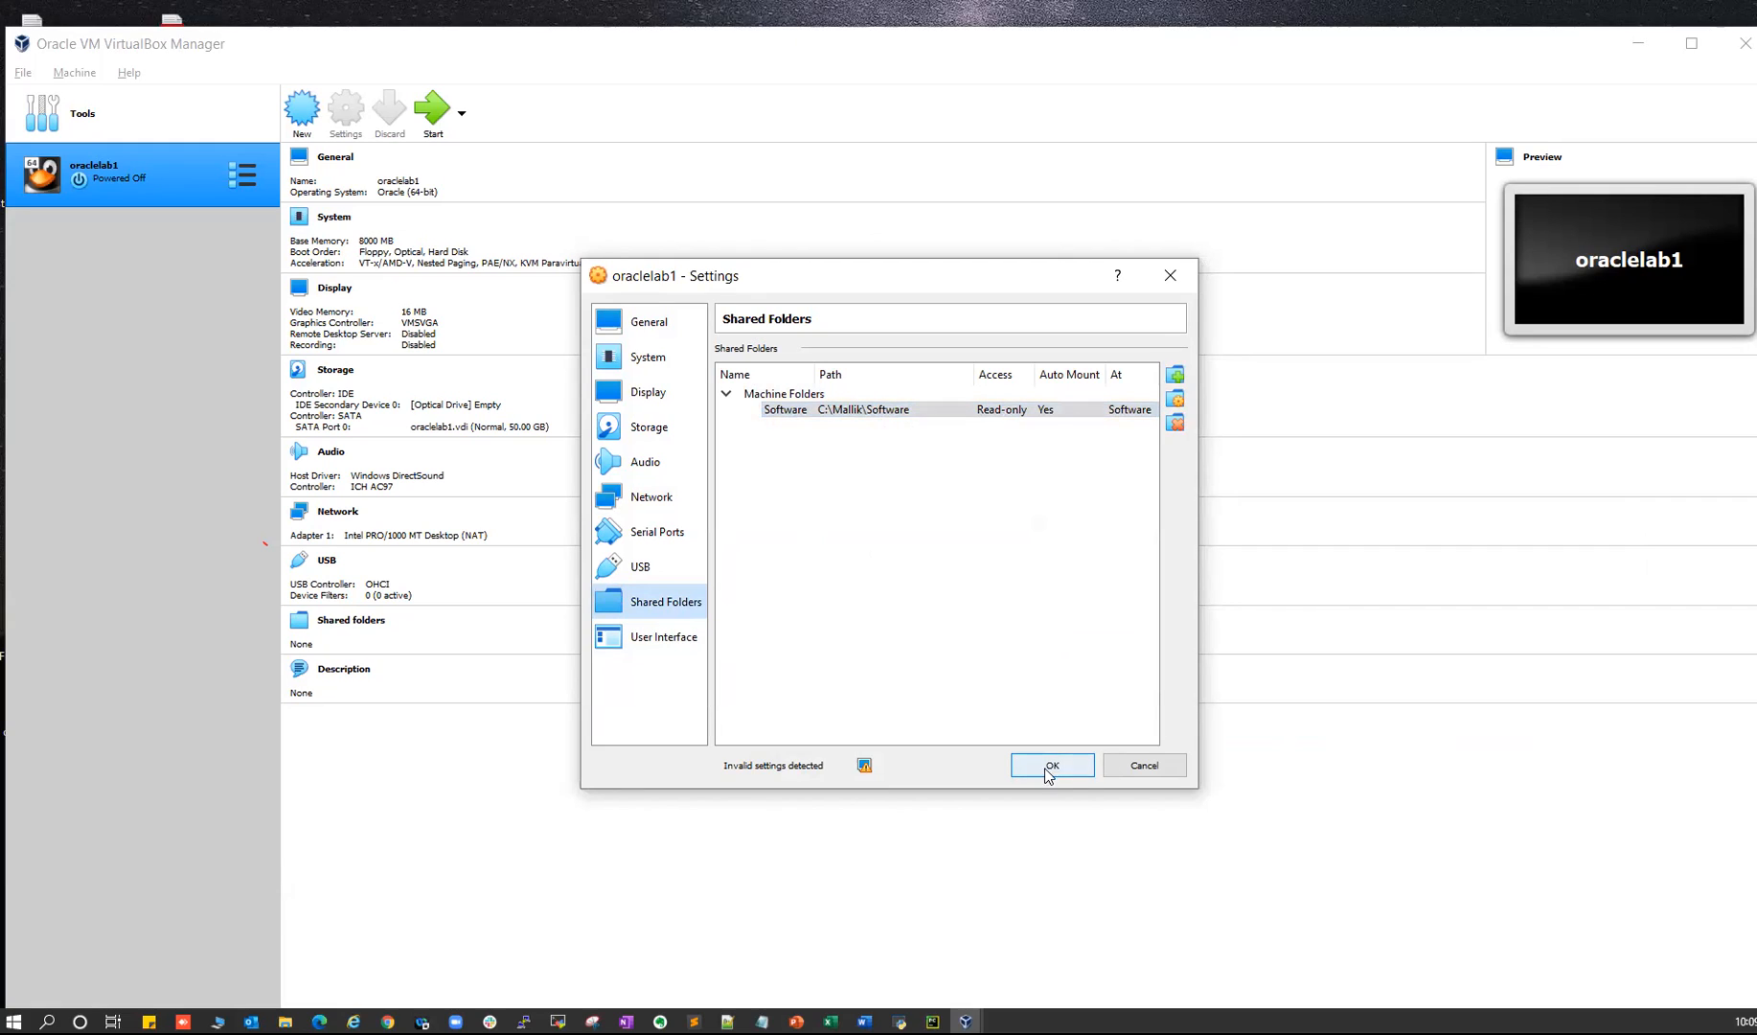
- Review the General, Network and Shared Folders pages, then save the VM settings
click(633, 324)
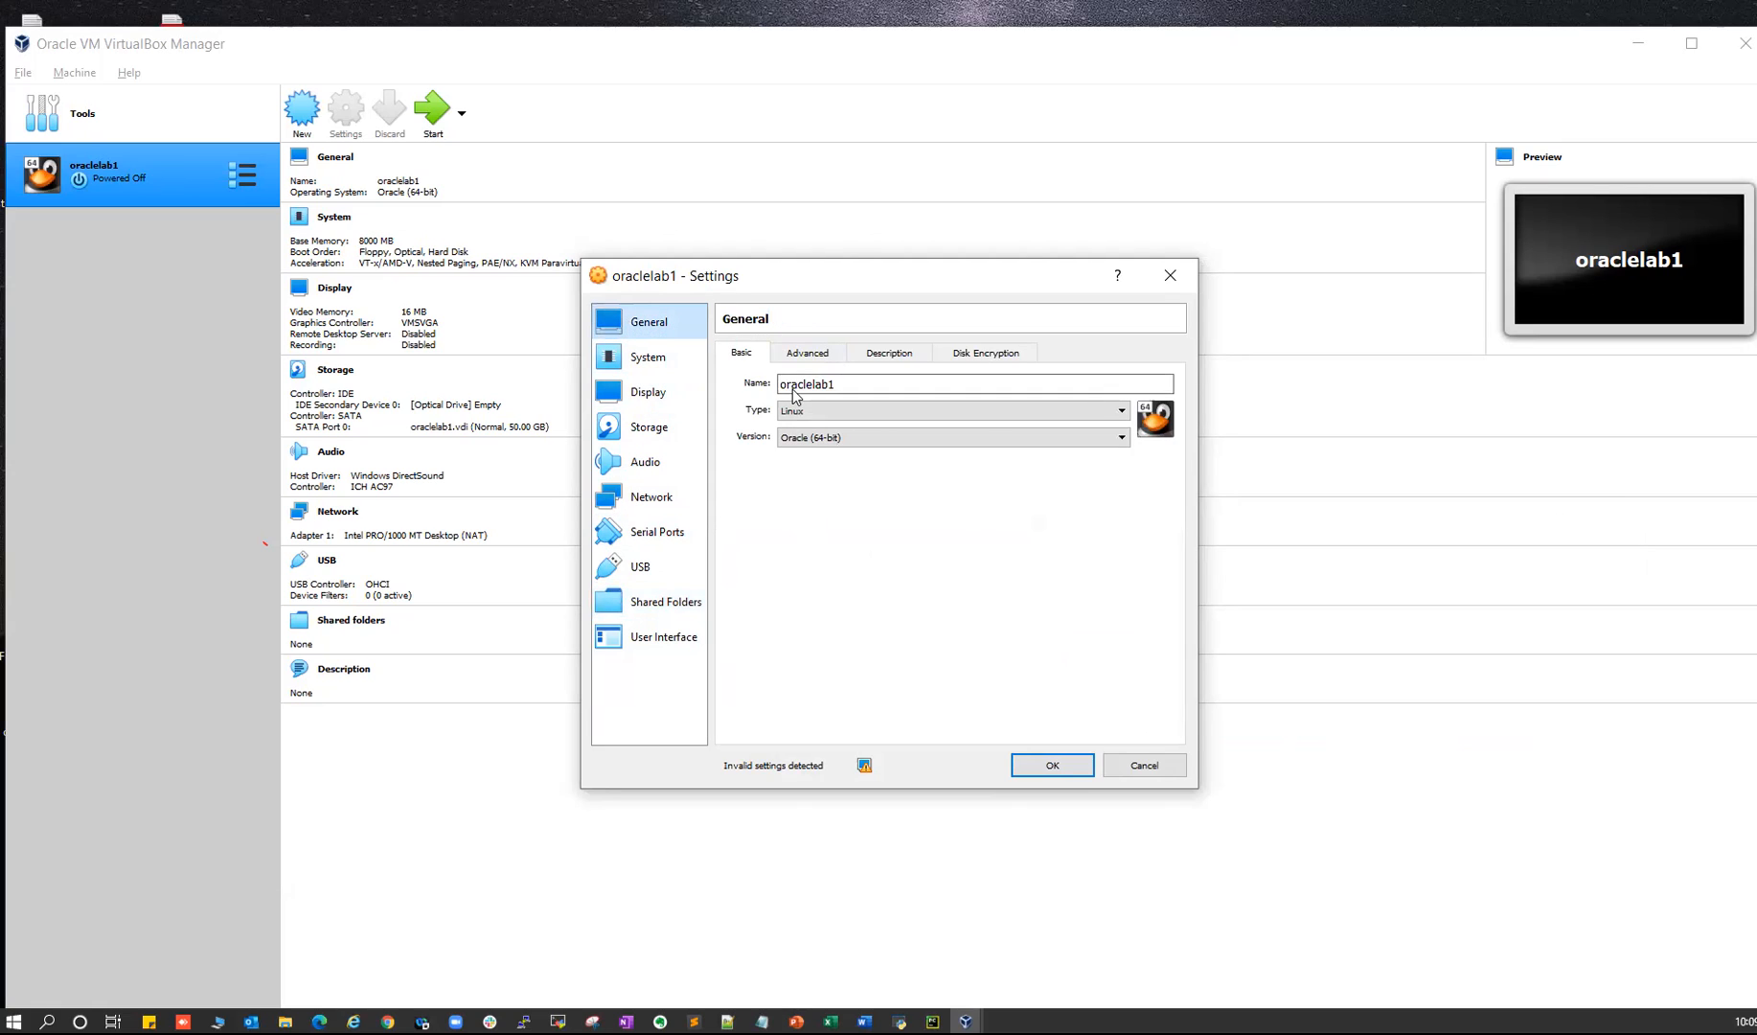
click(652, 498)
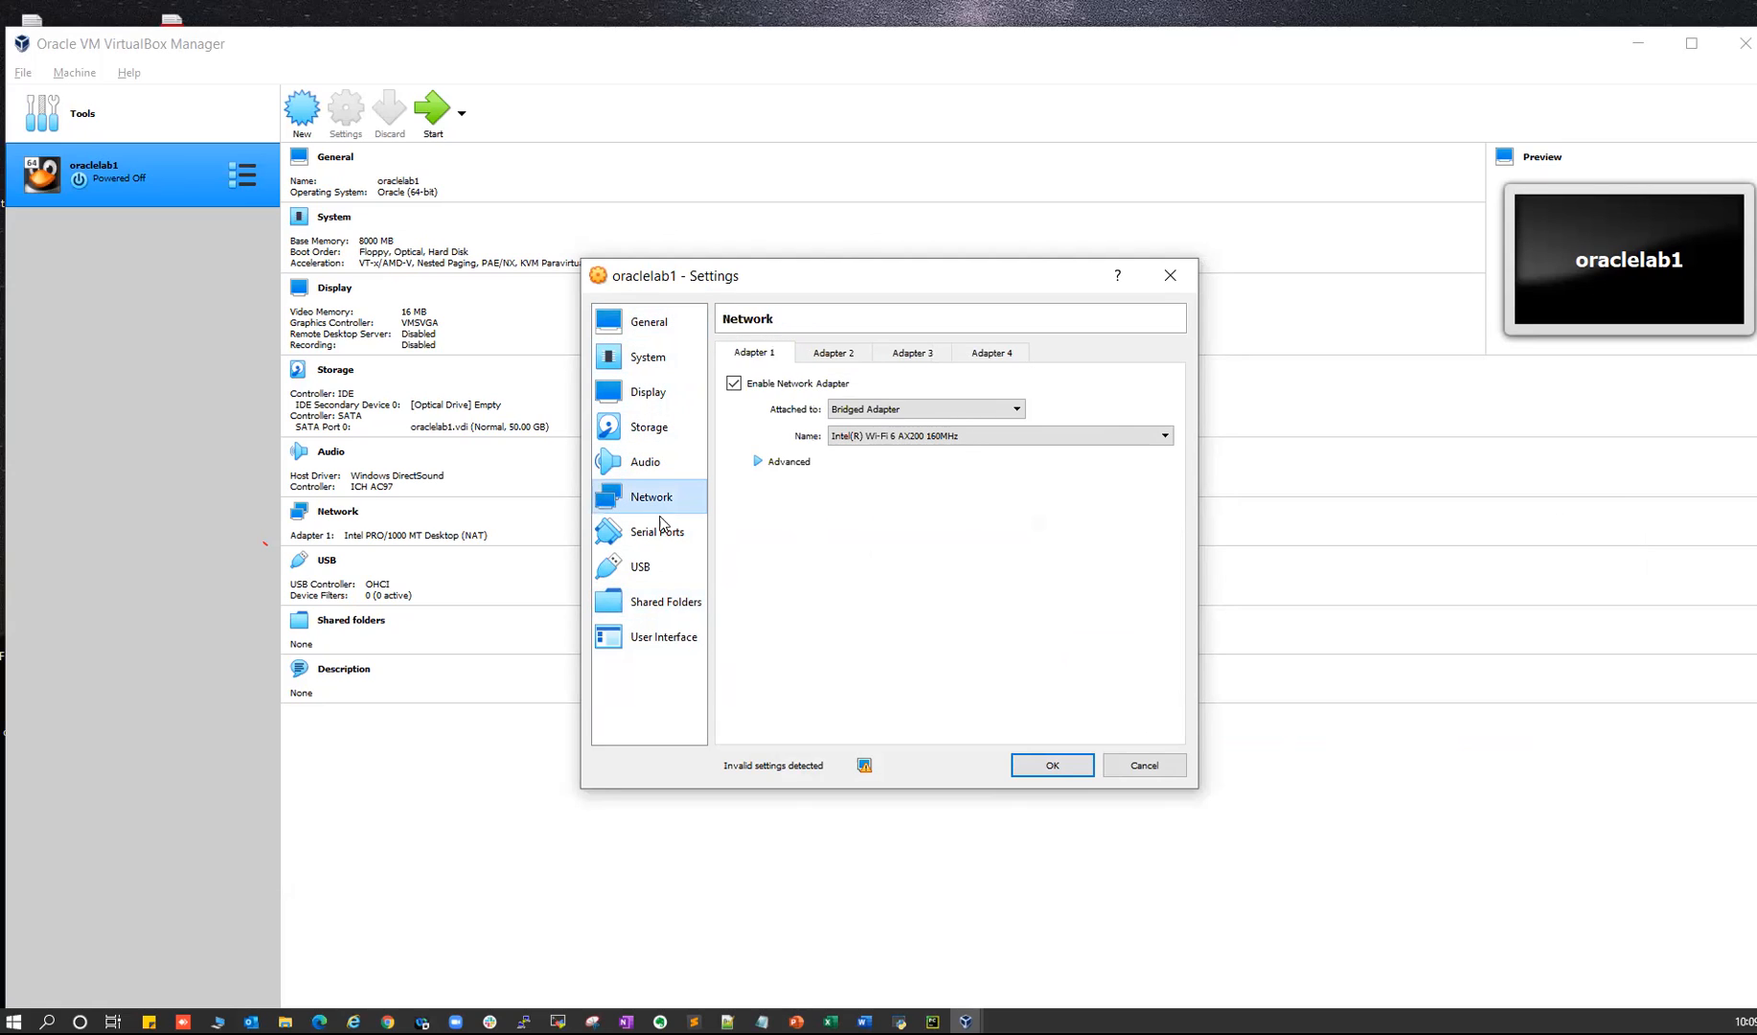
click(666, 603)
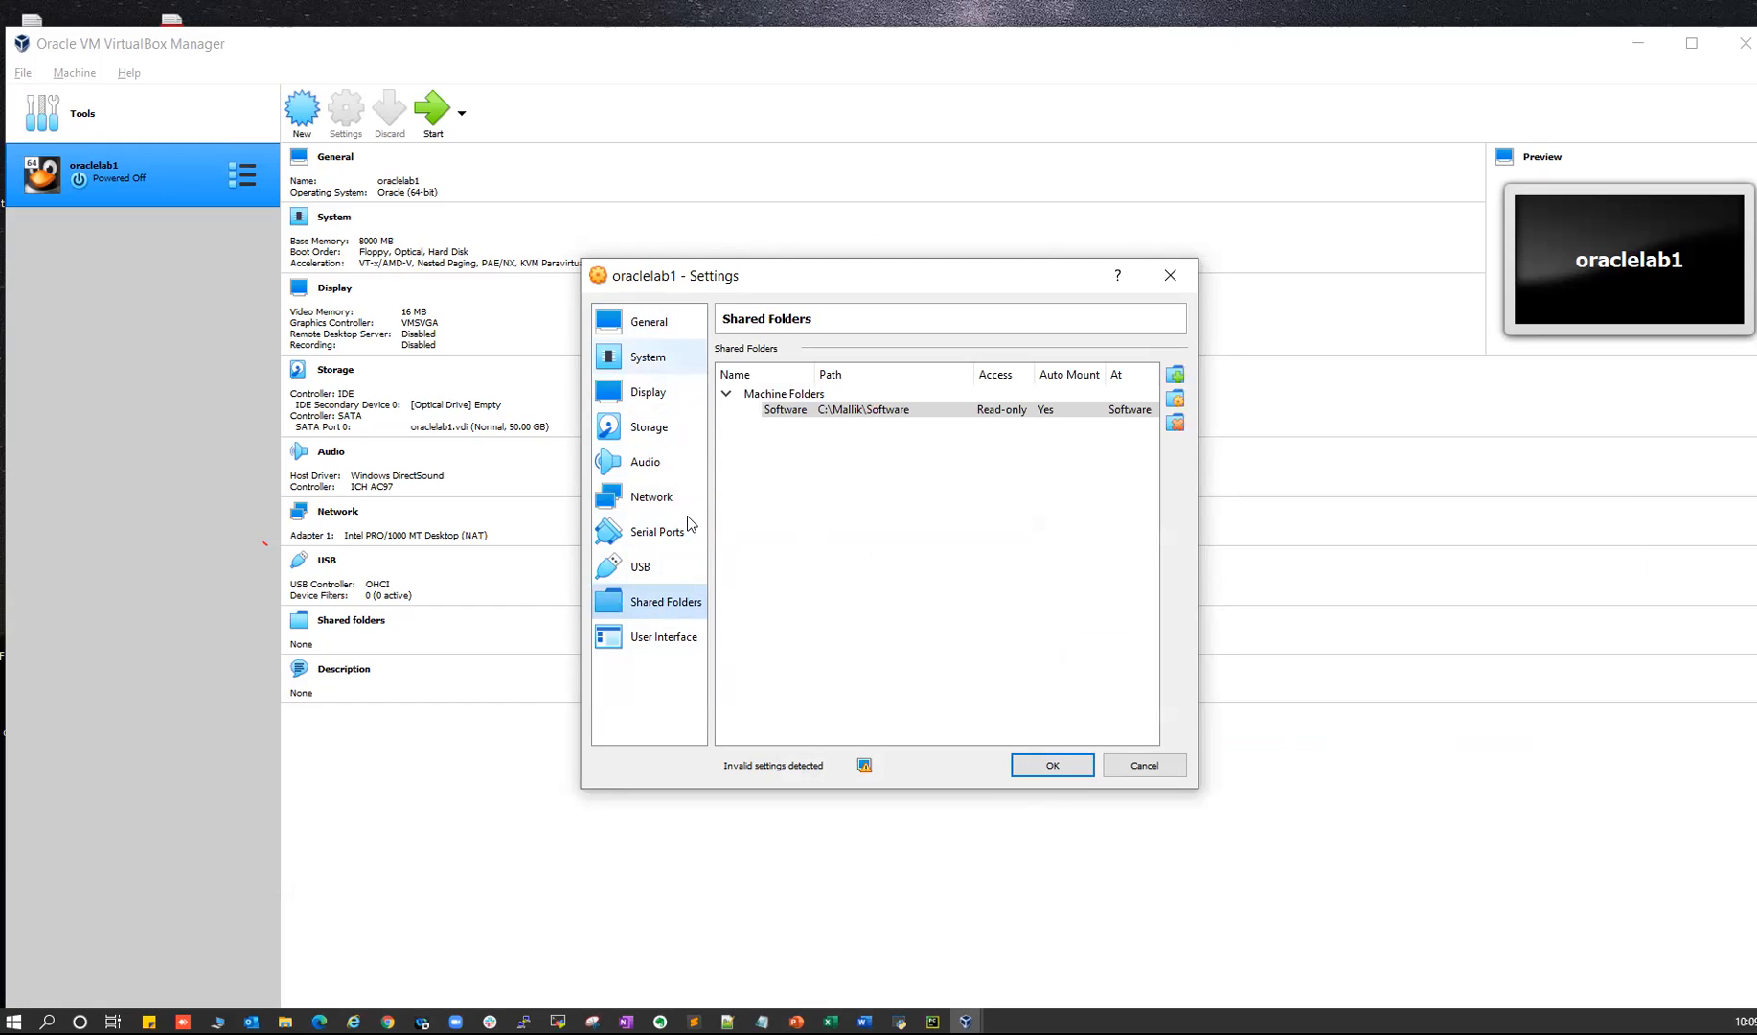
click(1046, 765)
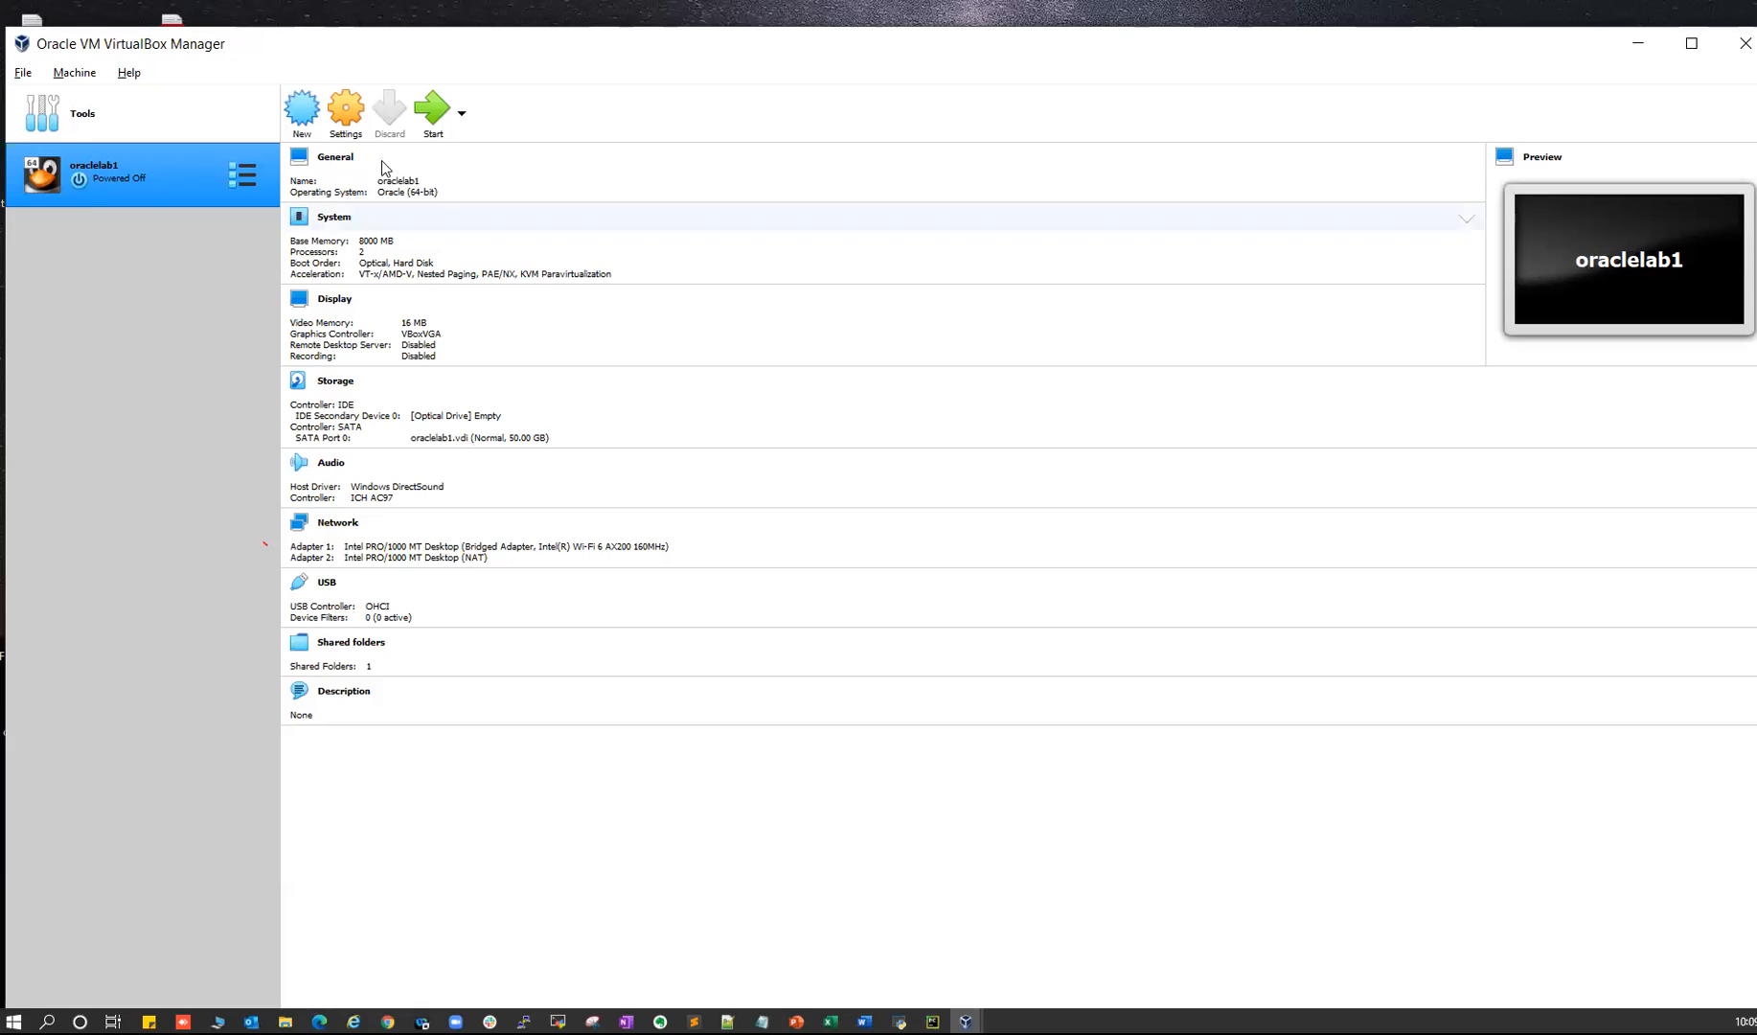
- Start oraclelab1, dismiss the capture notices, and boot 'Install Oracle Linux 7.9' from the menu
click(433, 113)
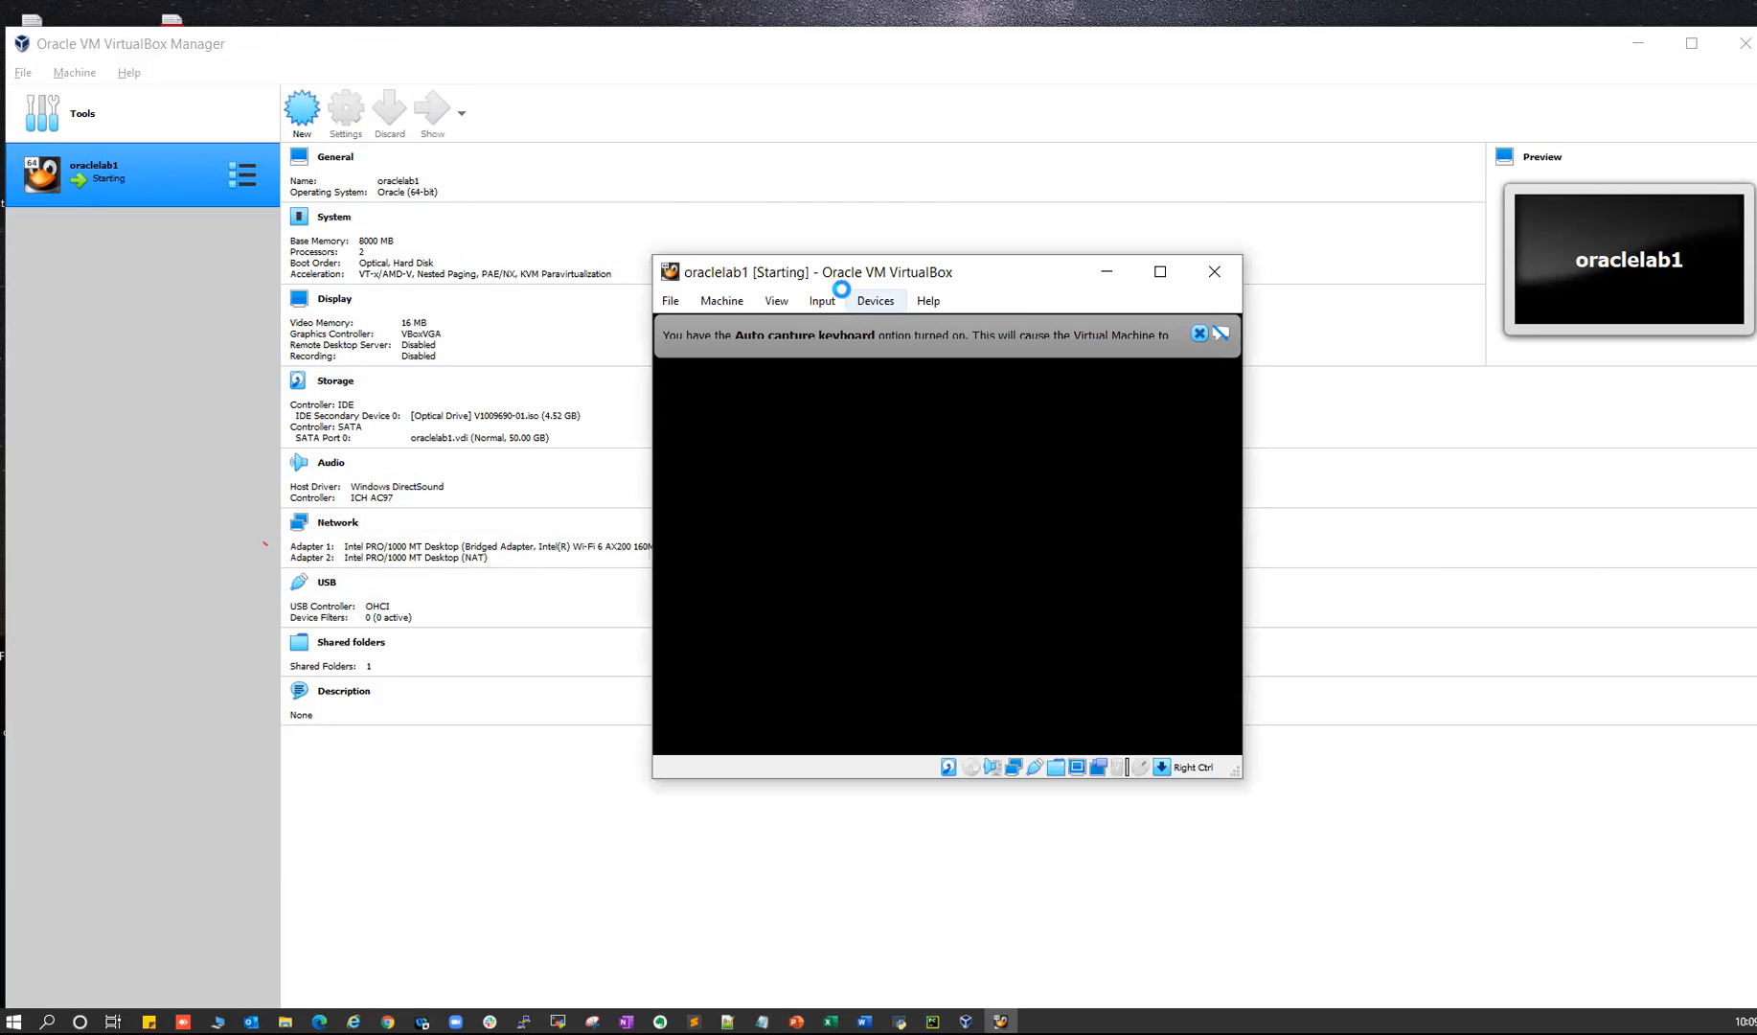
click(1198, 332)
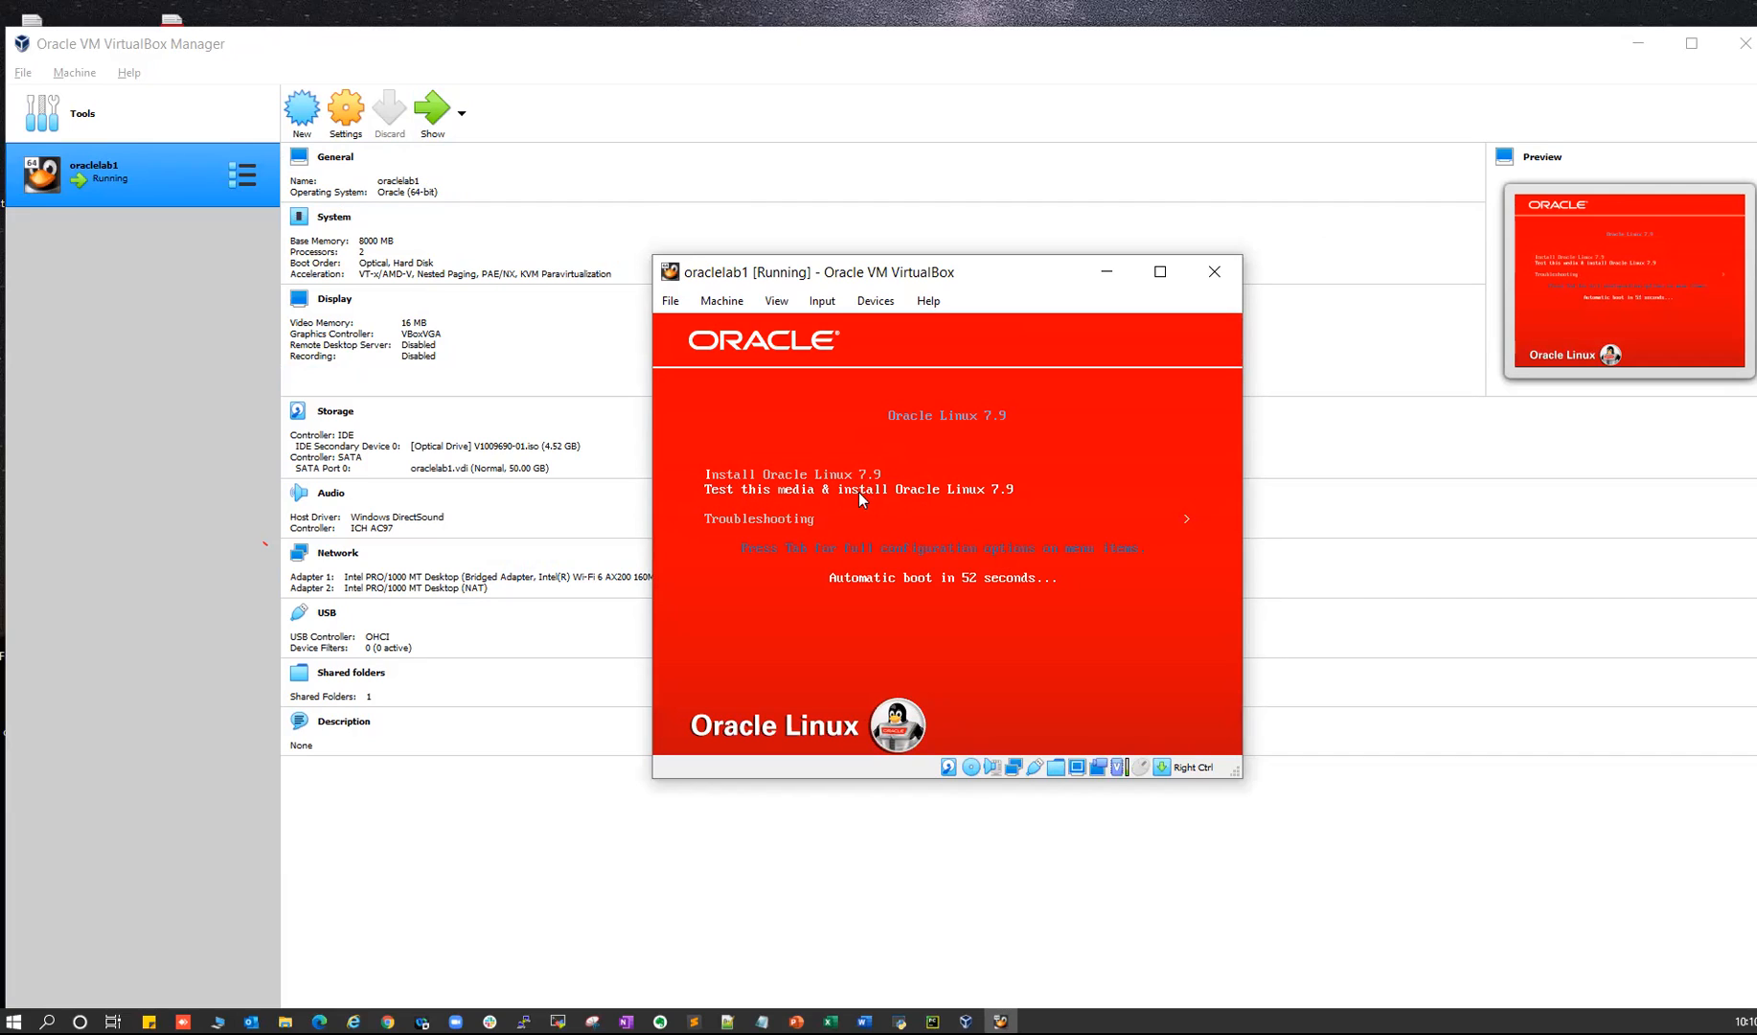
key(Up)
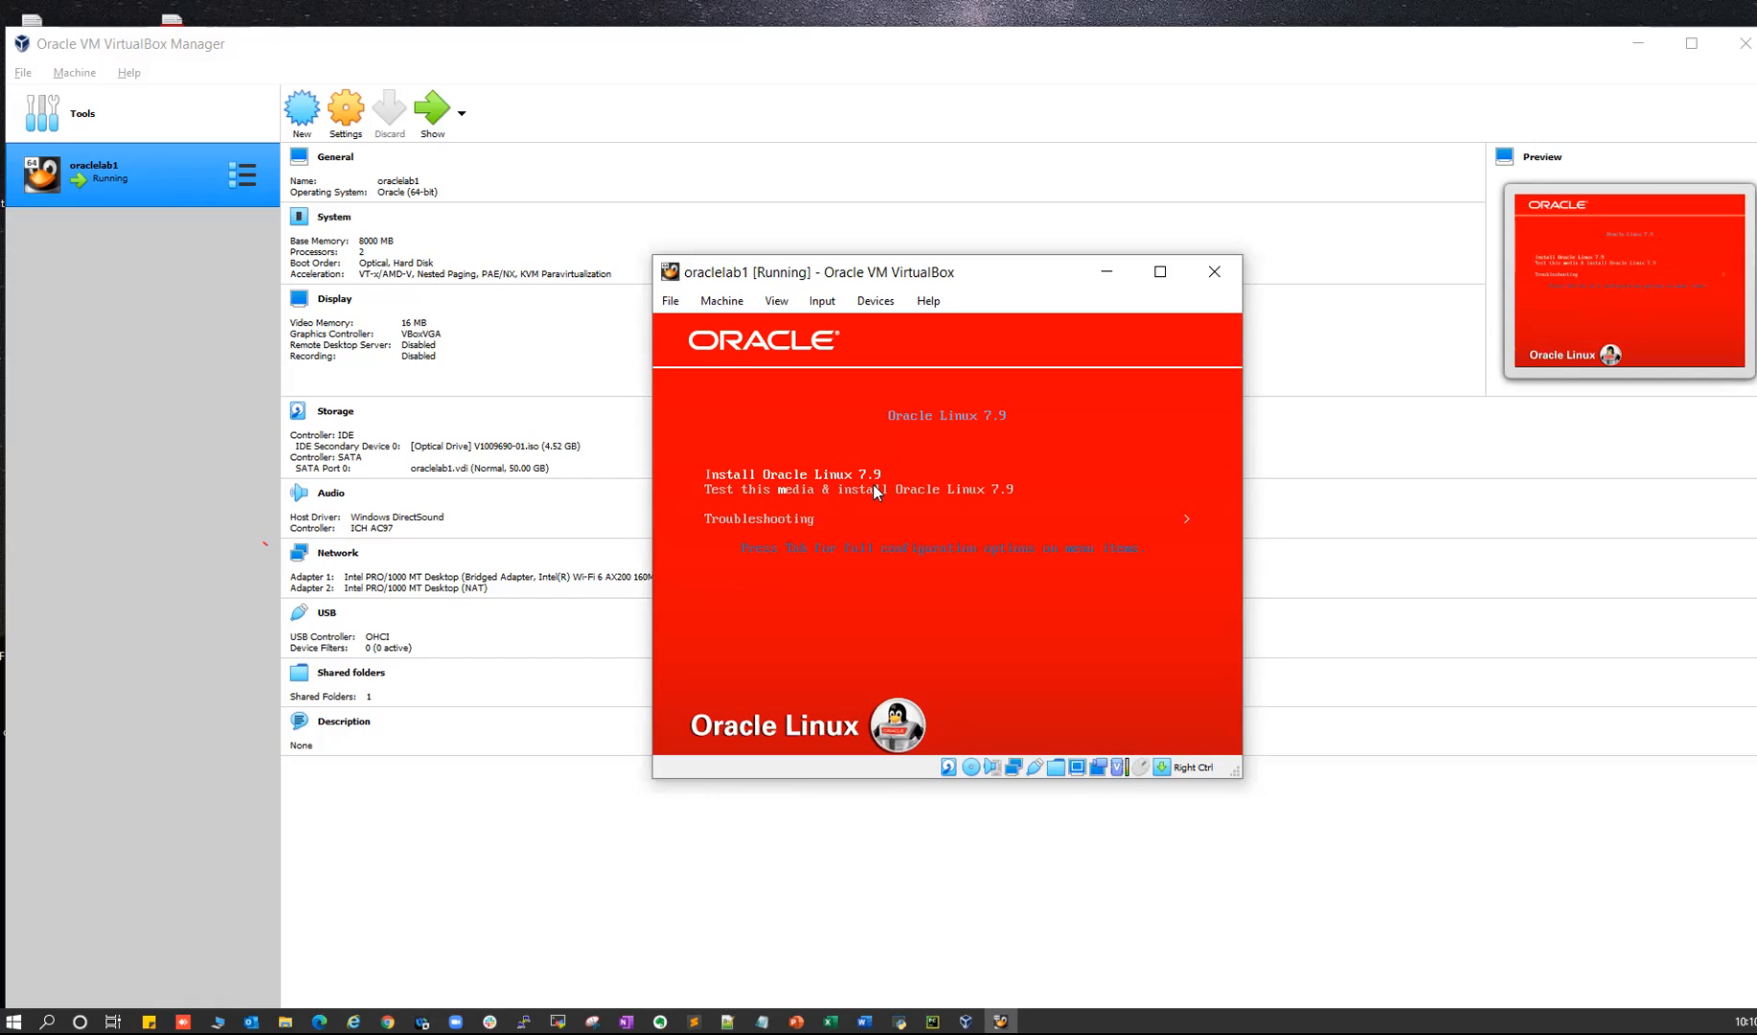
key(Return)
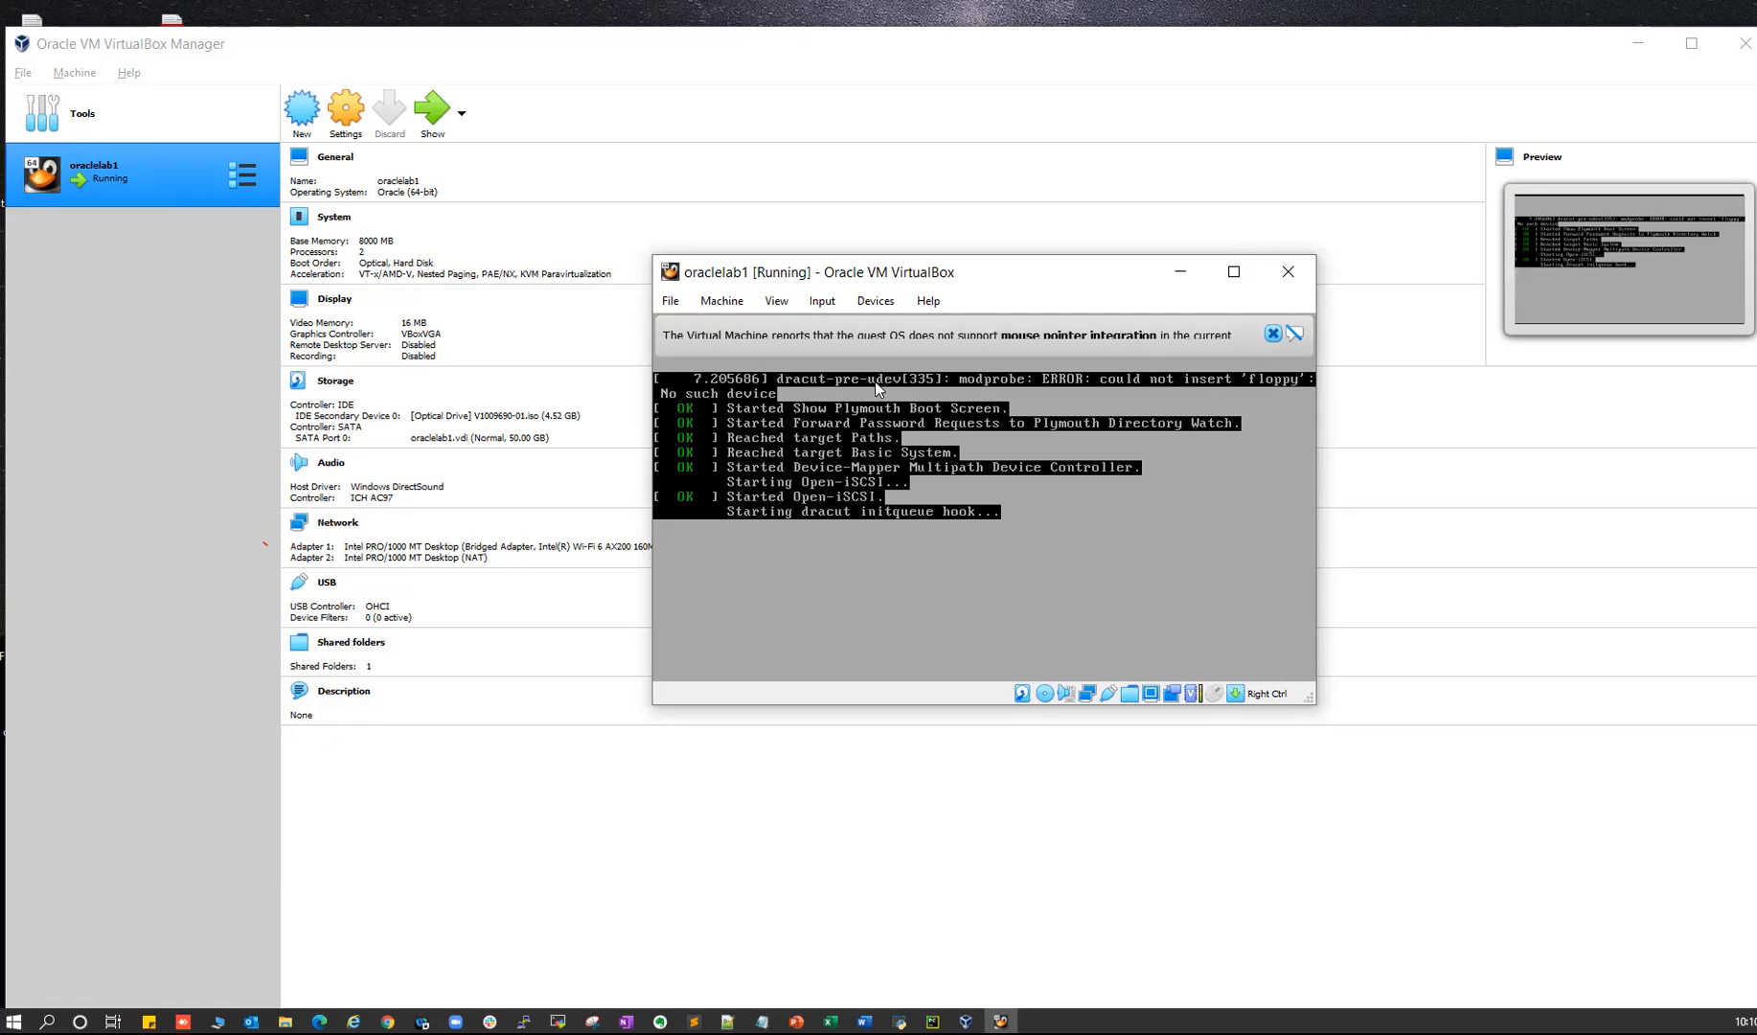
click(1271, 334)
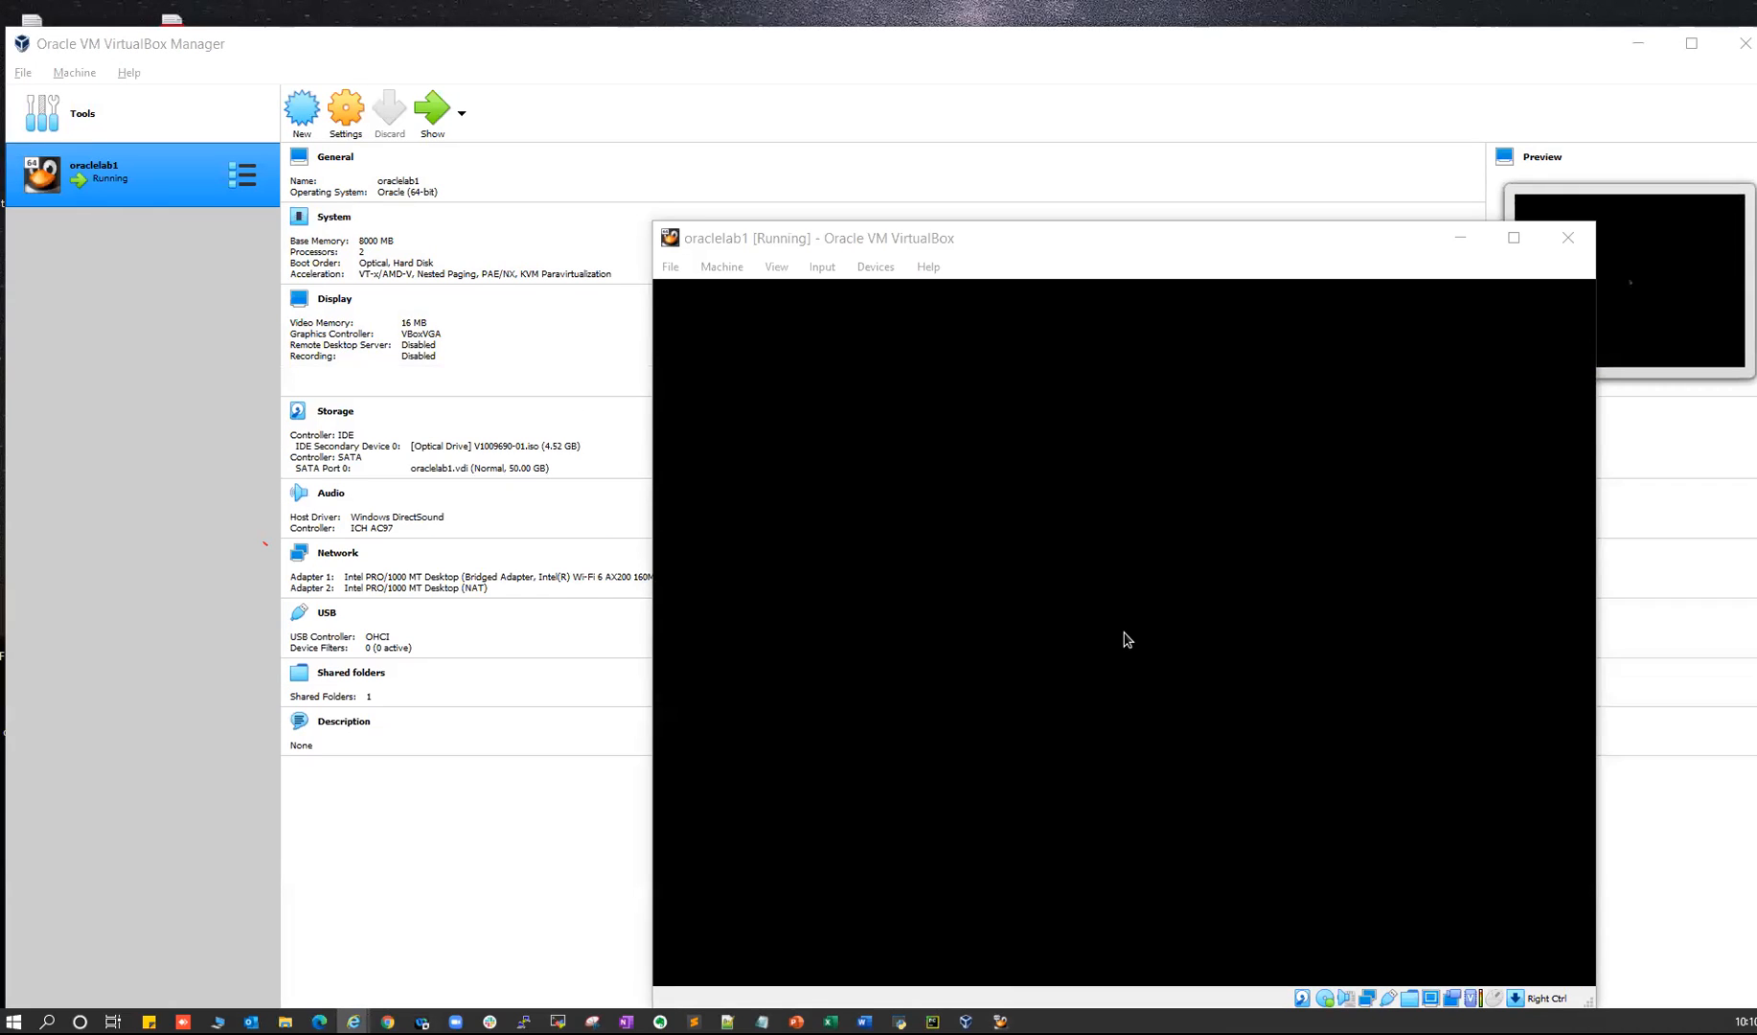
click(870, 1015)
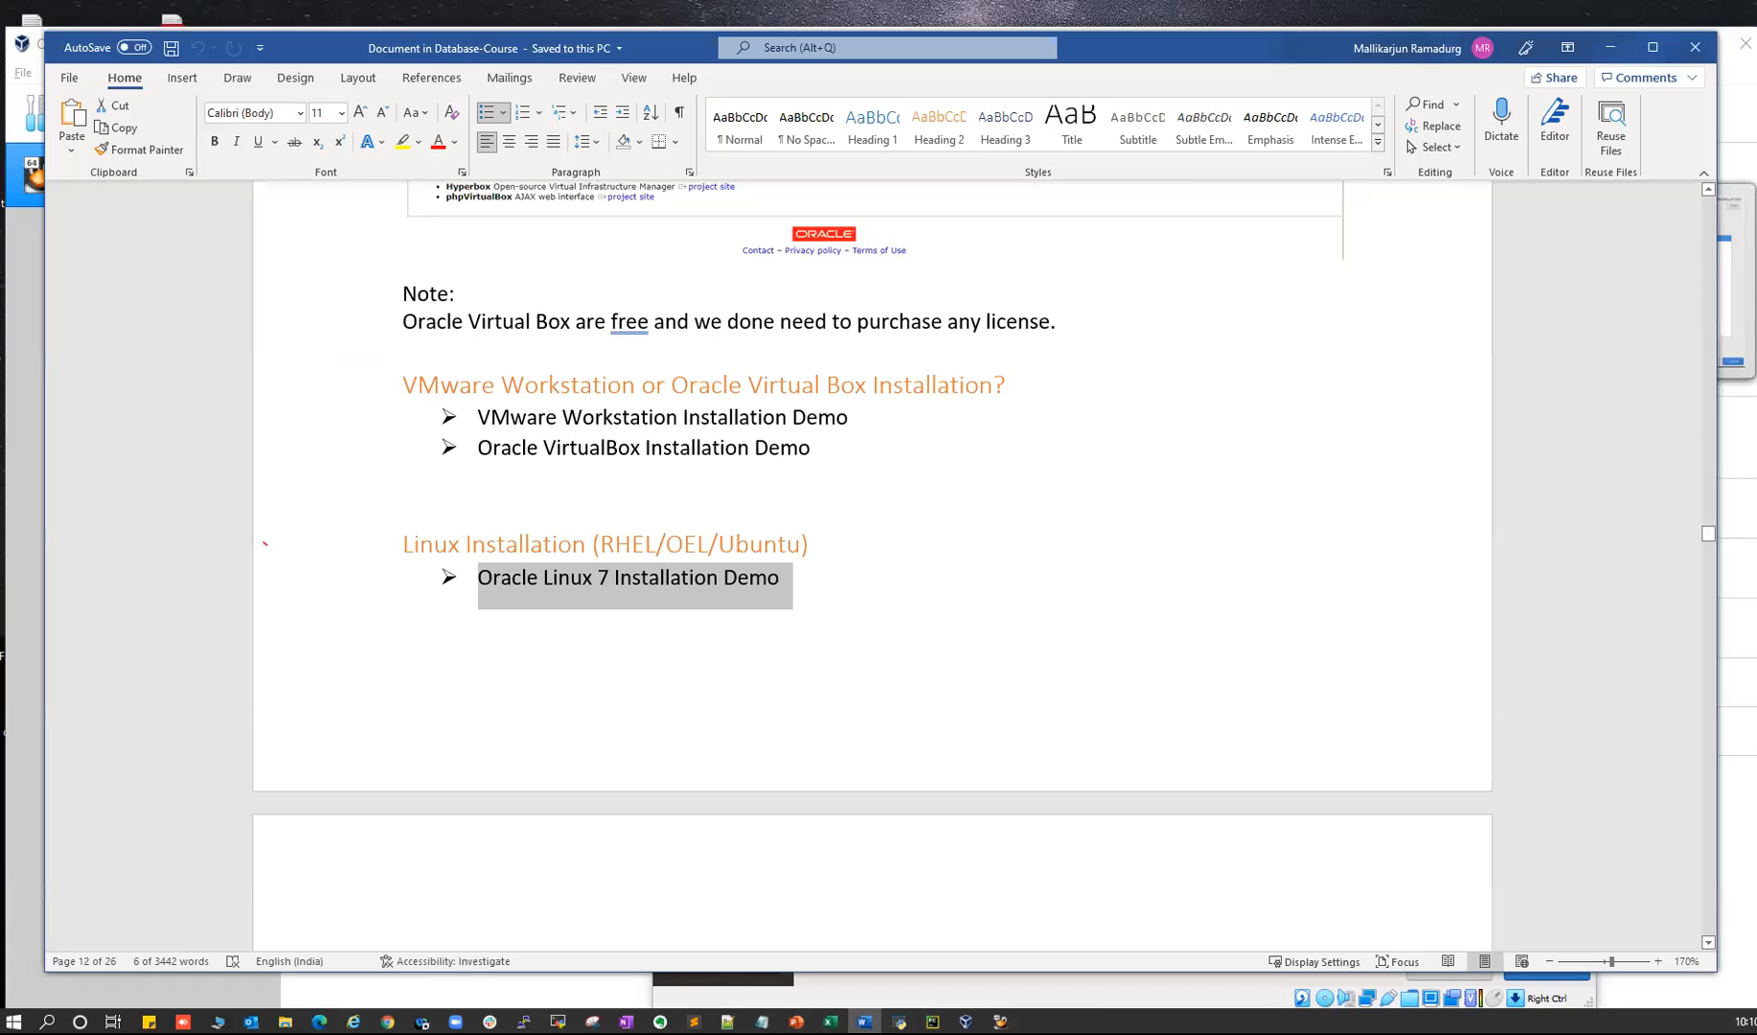
- Open Drive's Course Material folder, select Database-Course.pptx, and bring PowerPoint forward
click(387, 1021)
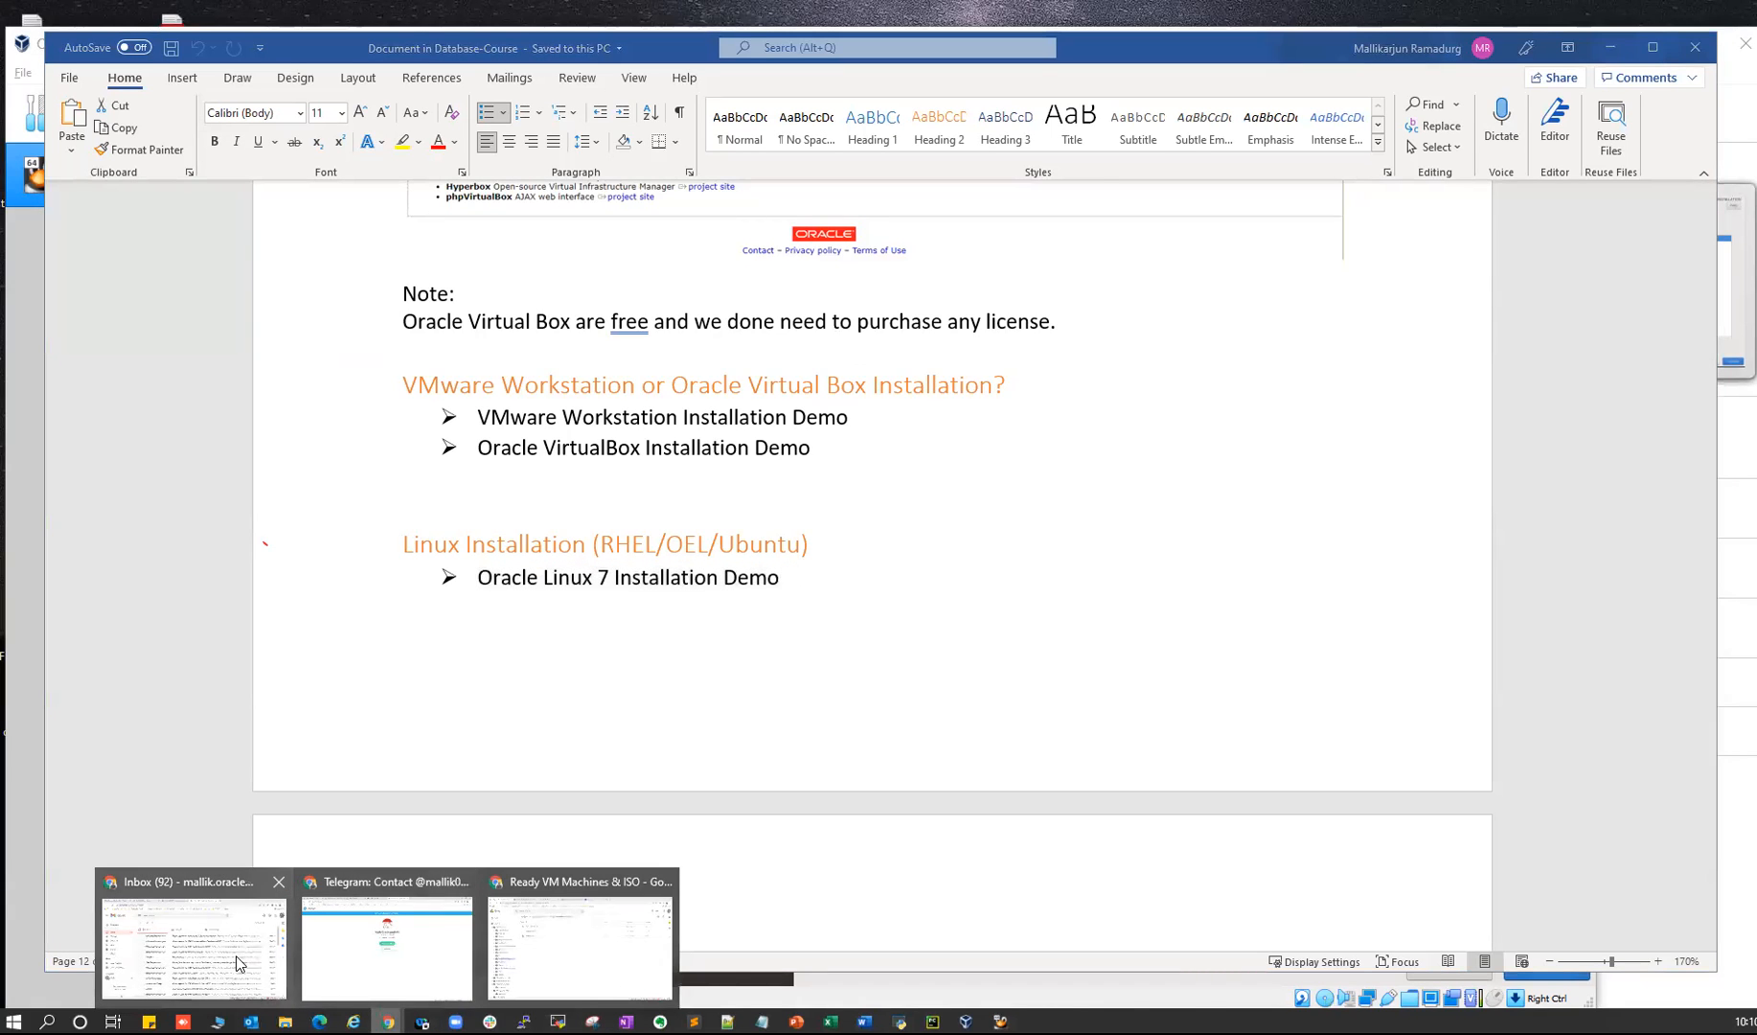
click(551, 943)
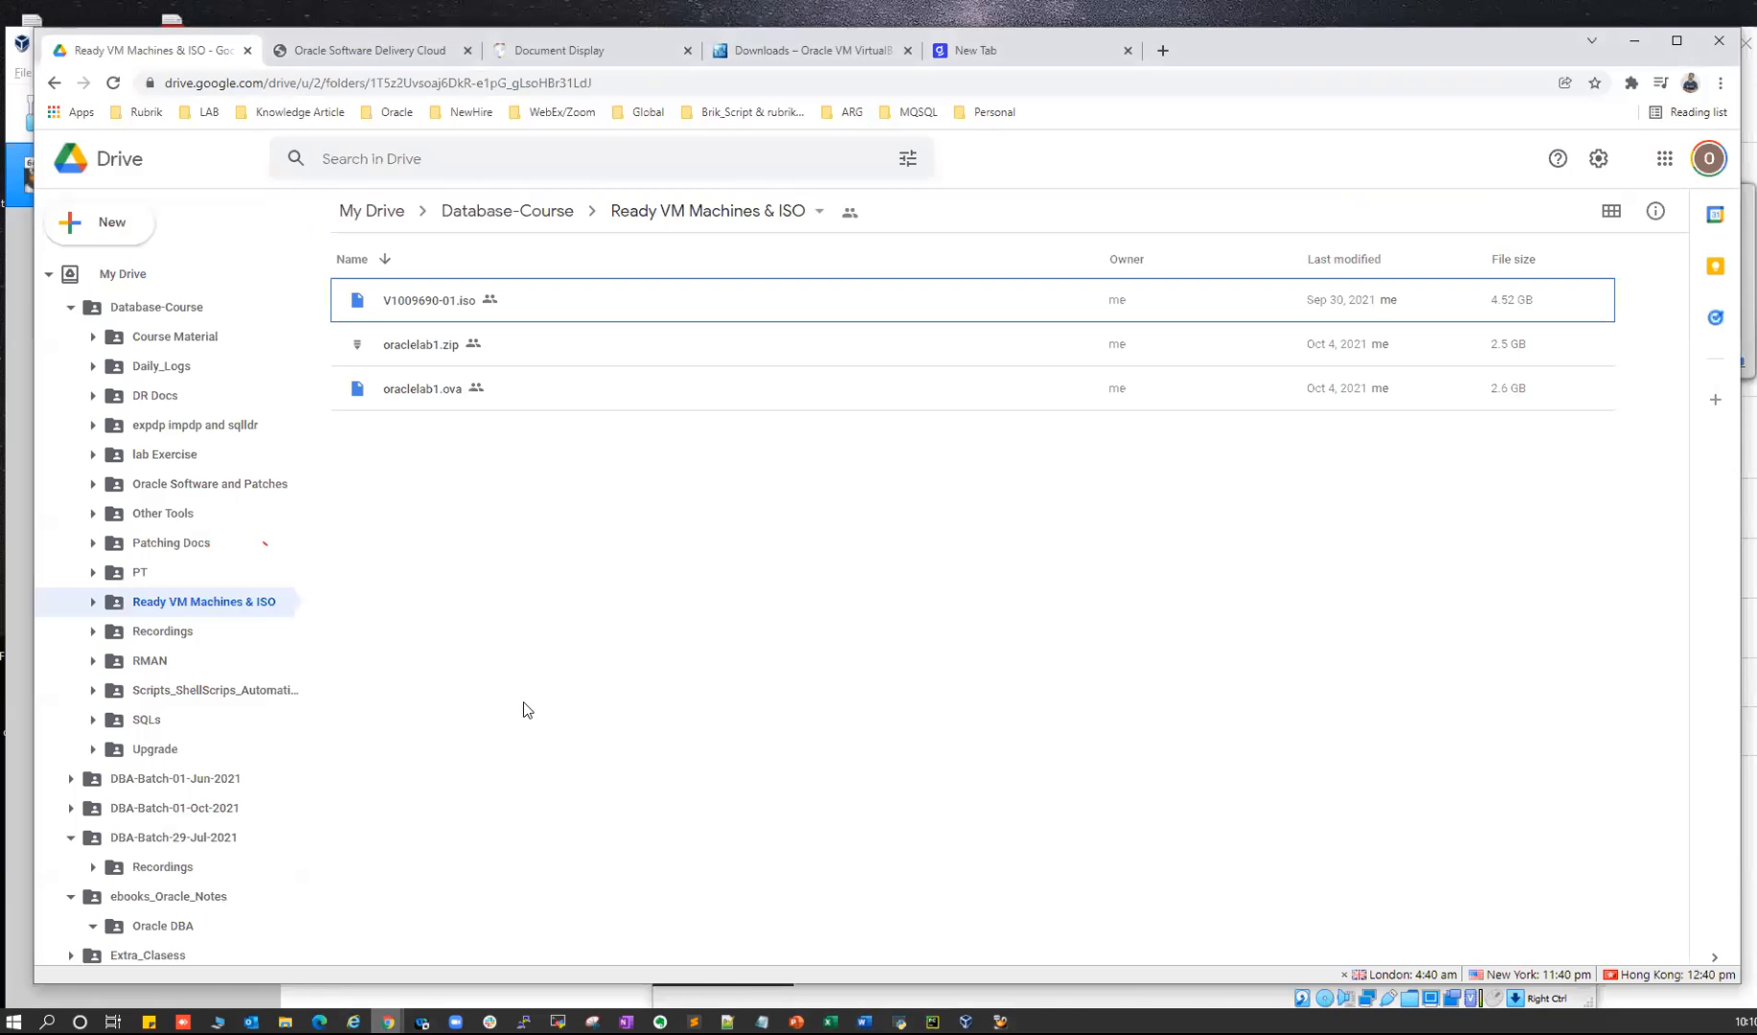
click(152, 346)
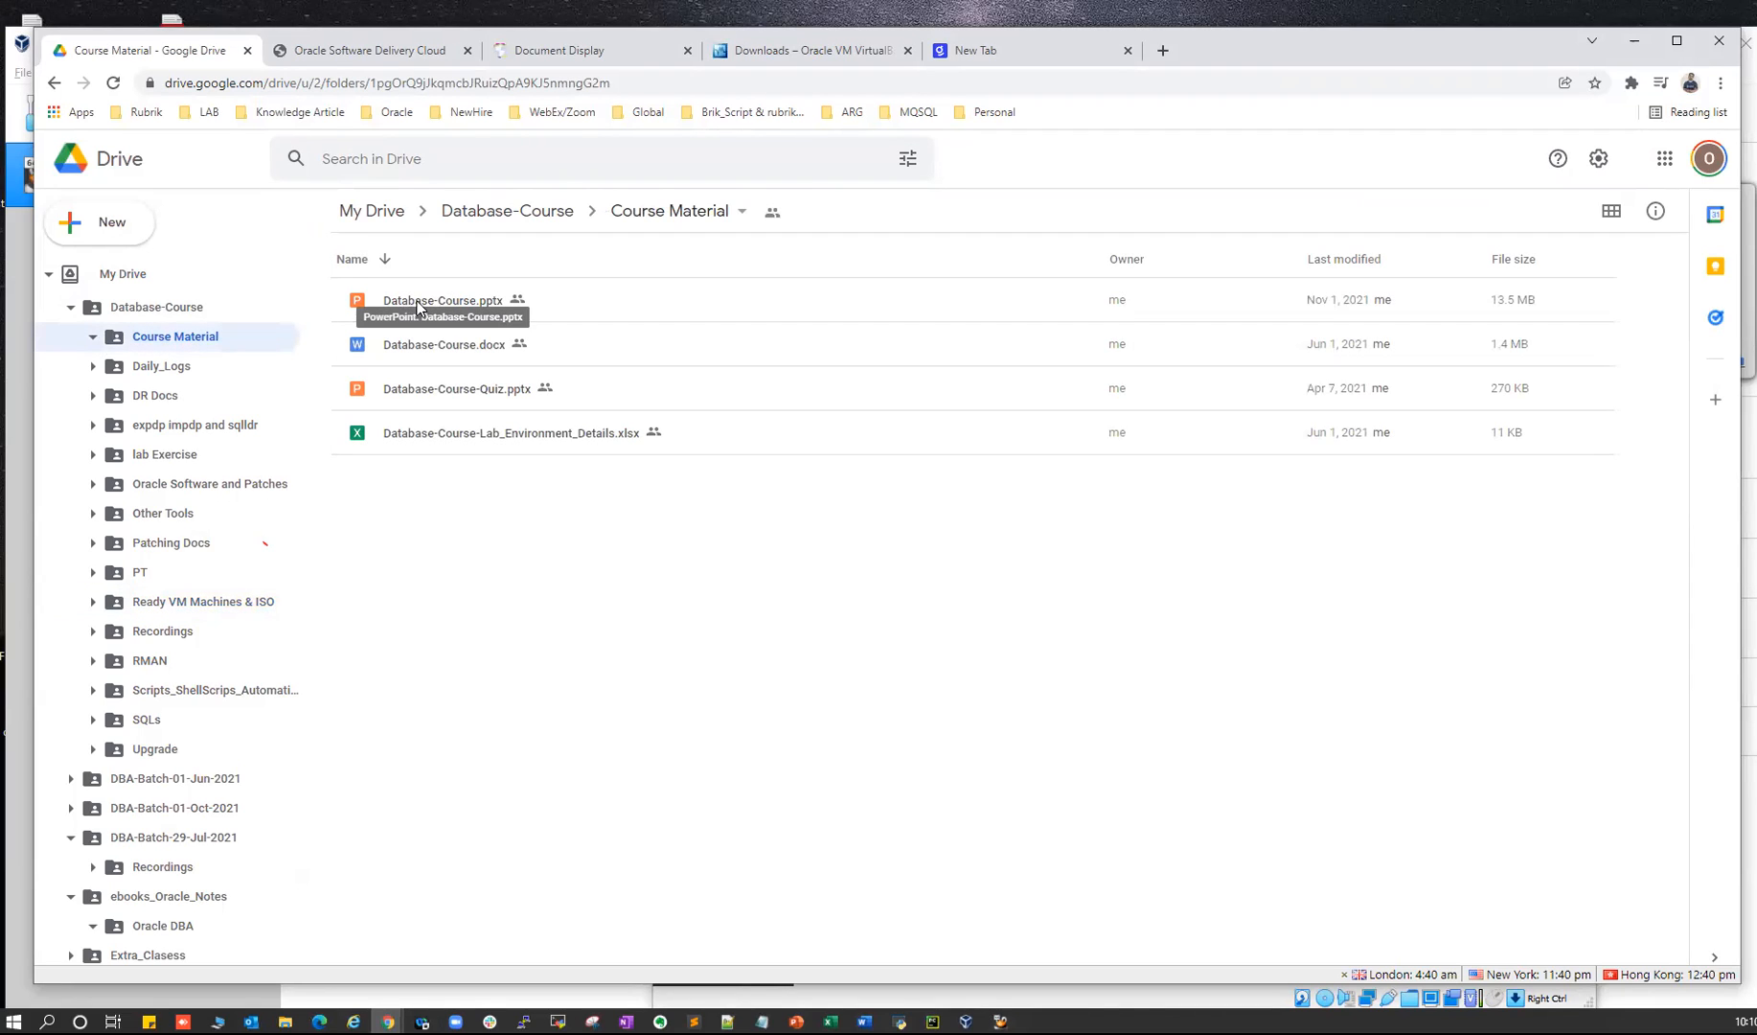
click(420, 305)
click(796, 1021)
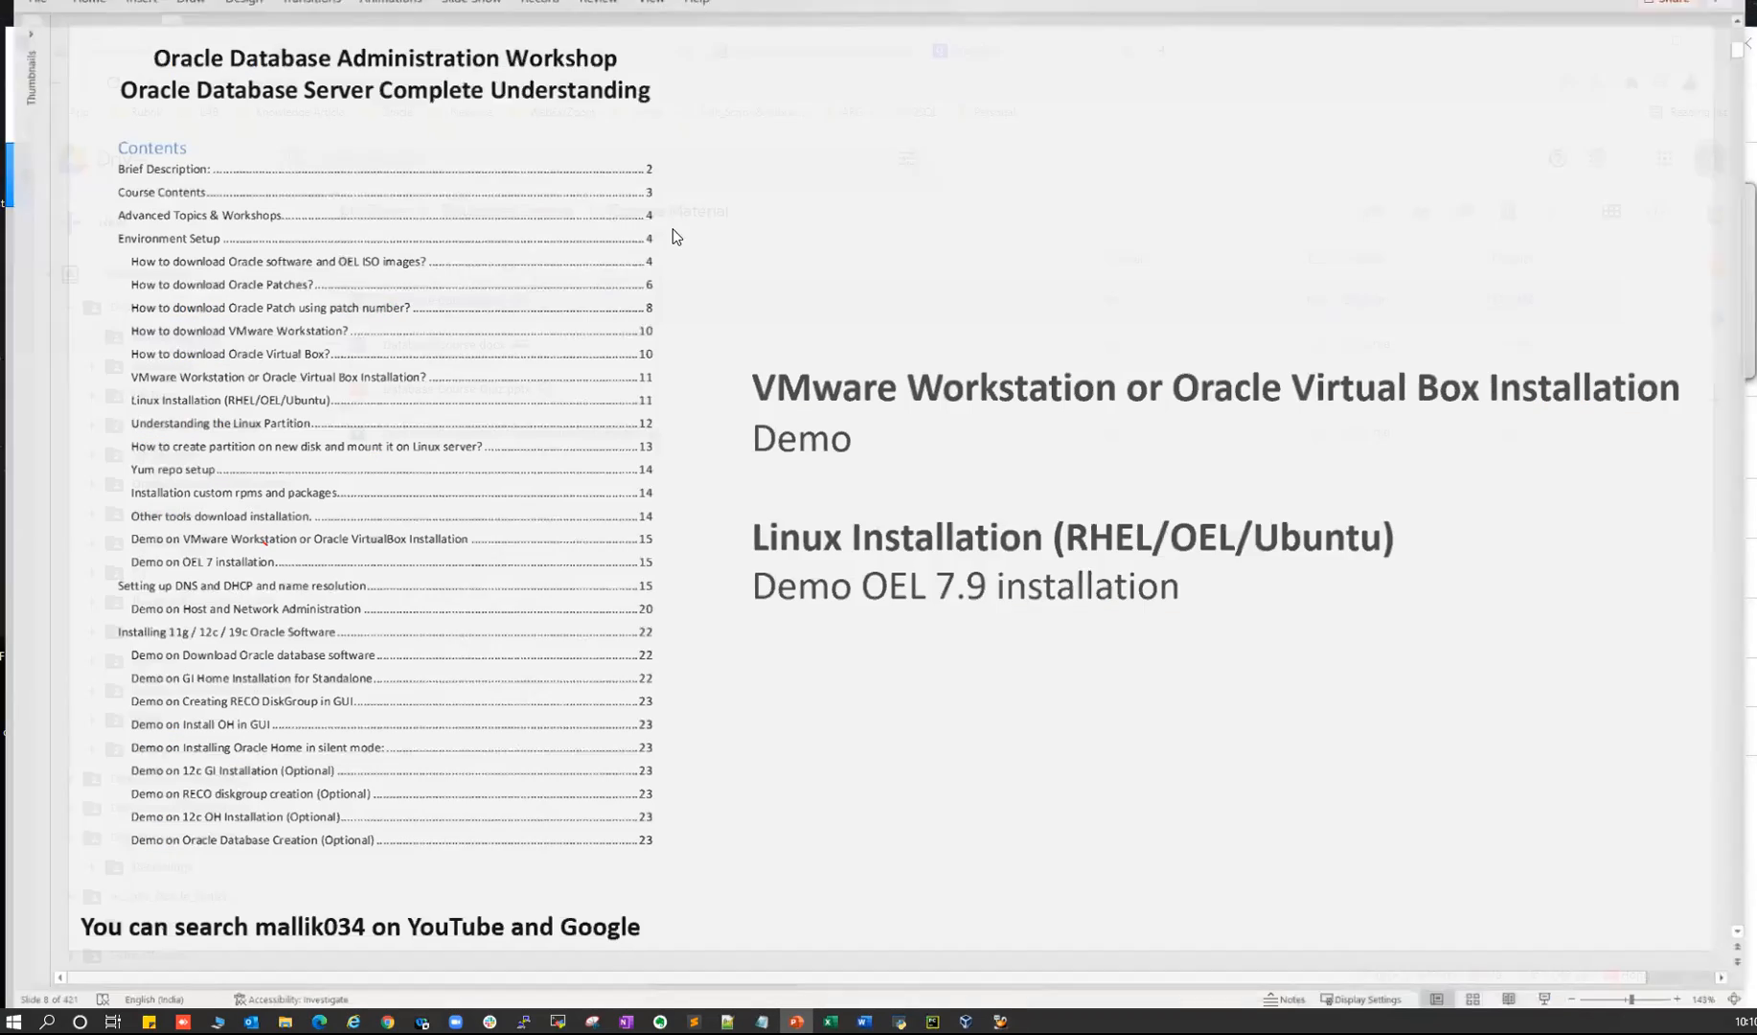
- Review the installation-demo slide's workshop titles and close the Word course document
click(329, 249)
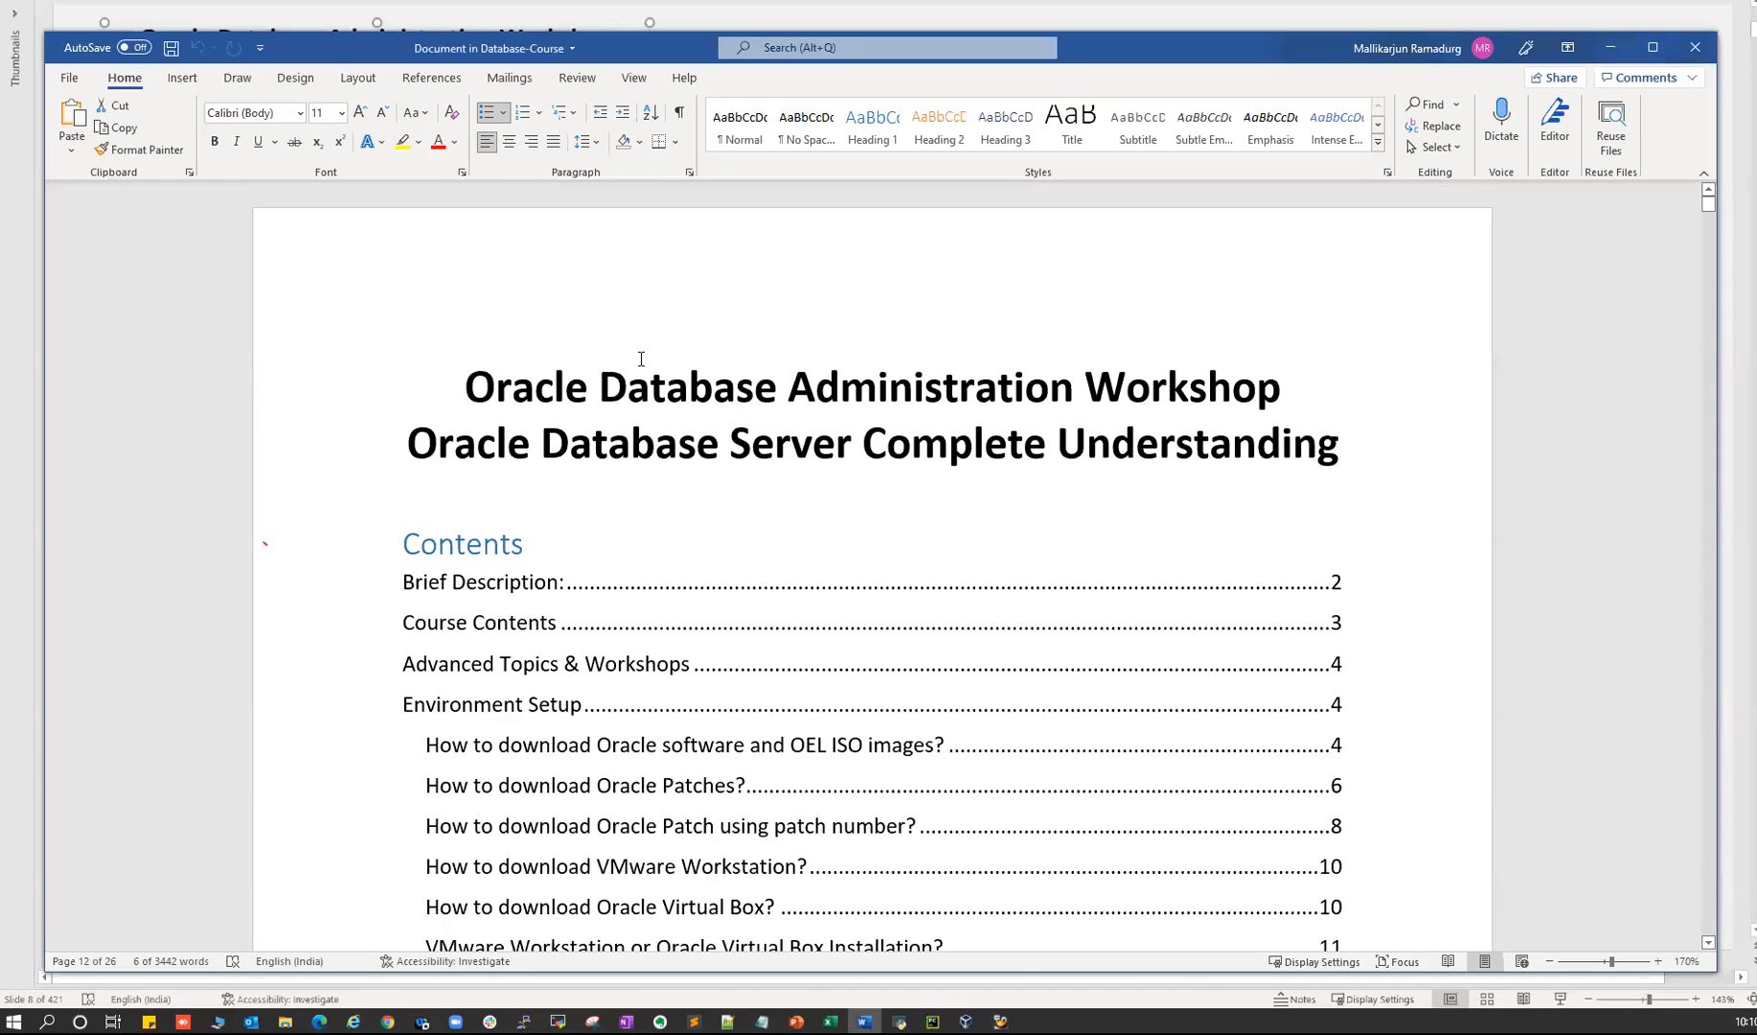
drag(551, 383, 921, 474)
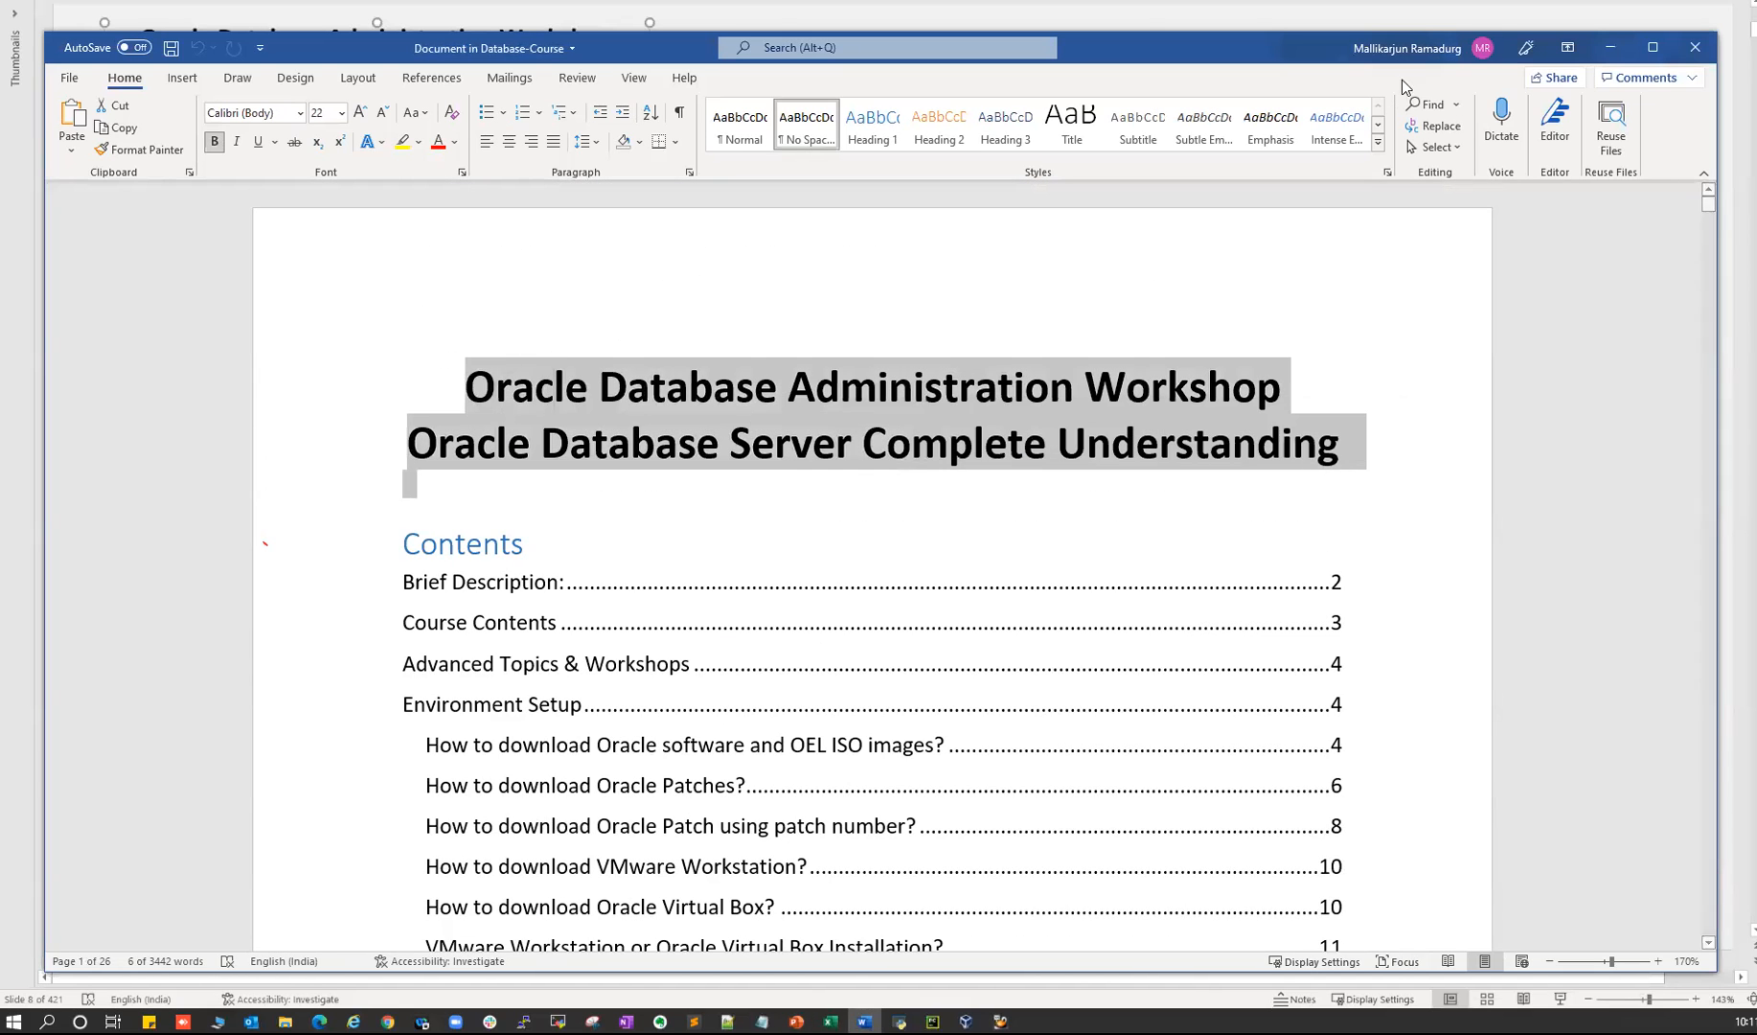
click(1694, 47)
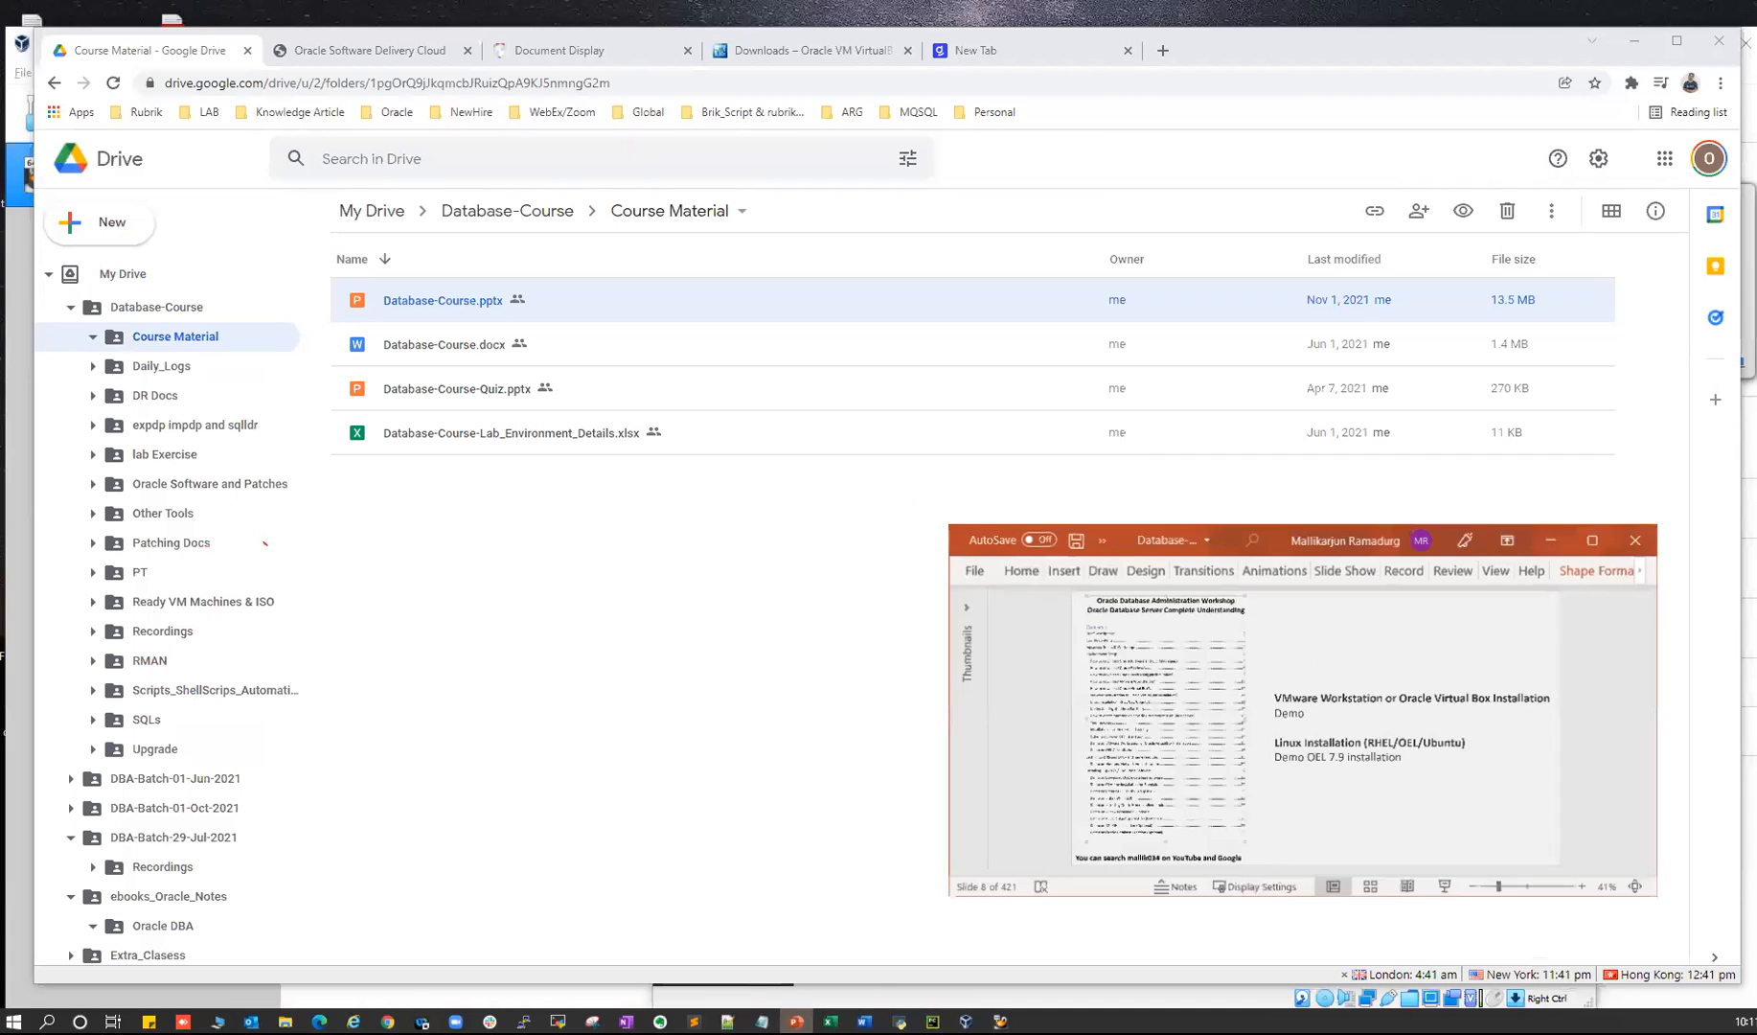
drag(1051, 541, 129, 167)
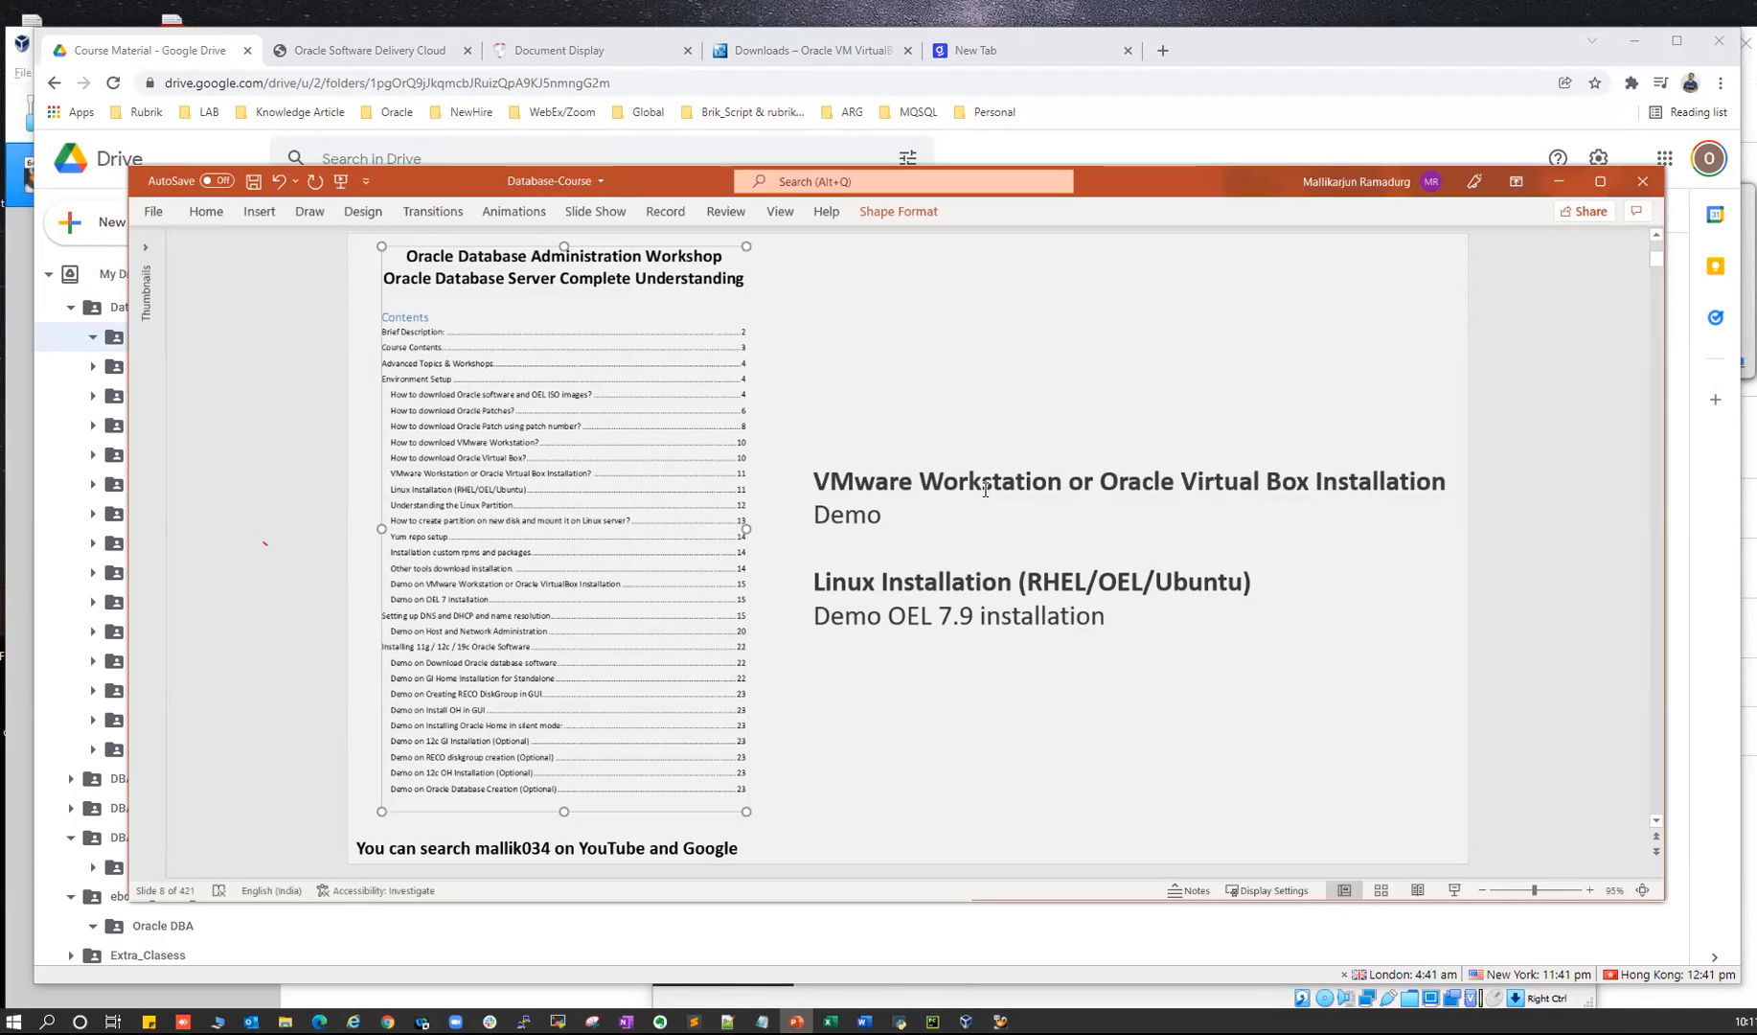
click(122, 57)
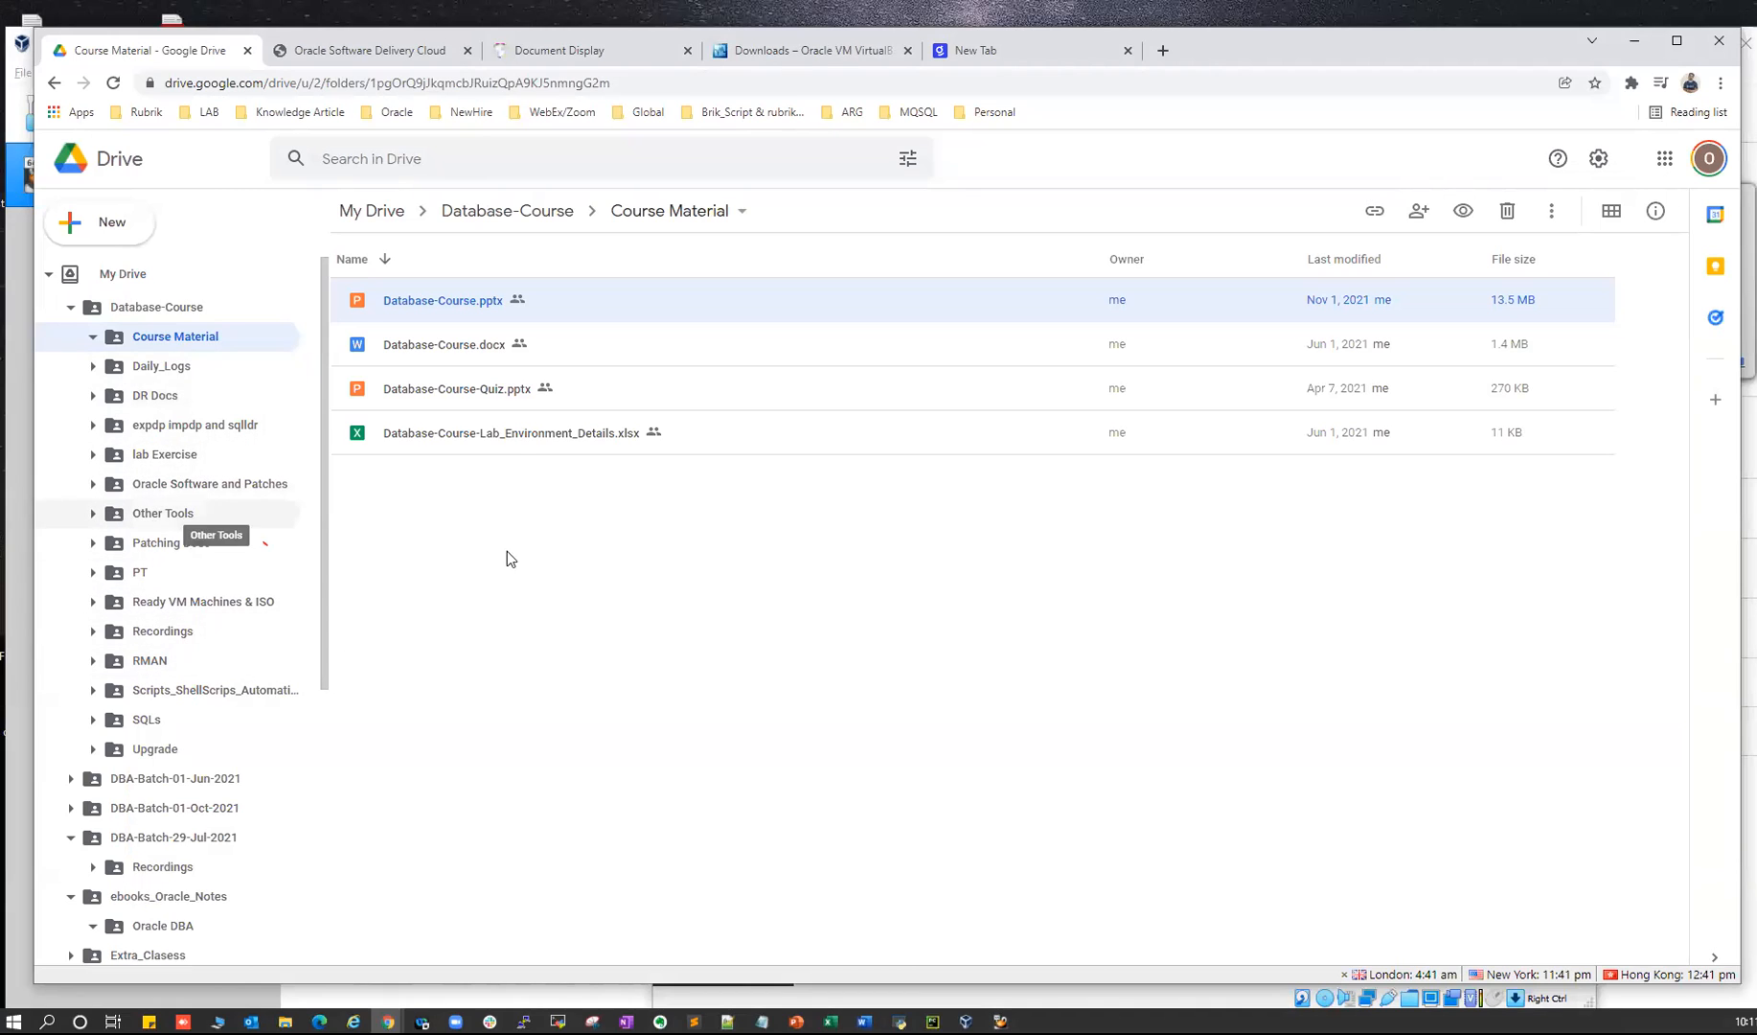
key(alt+Tab)
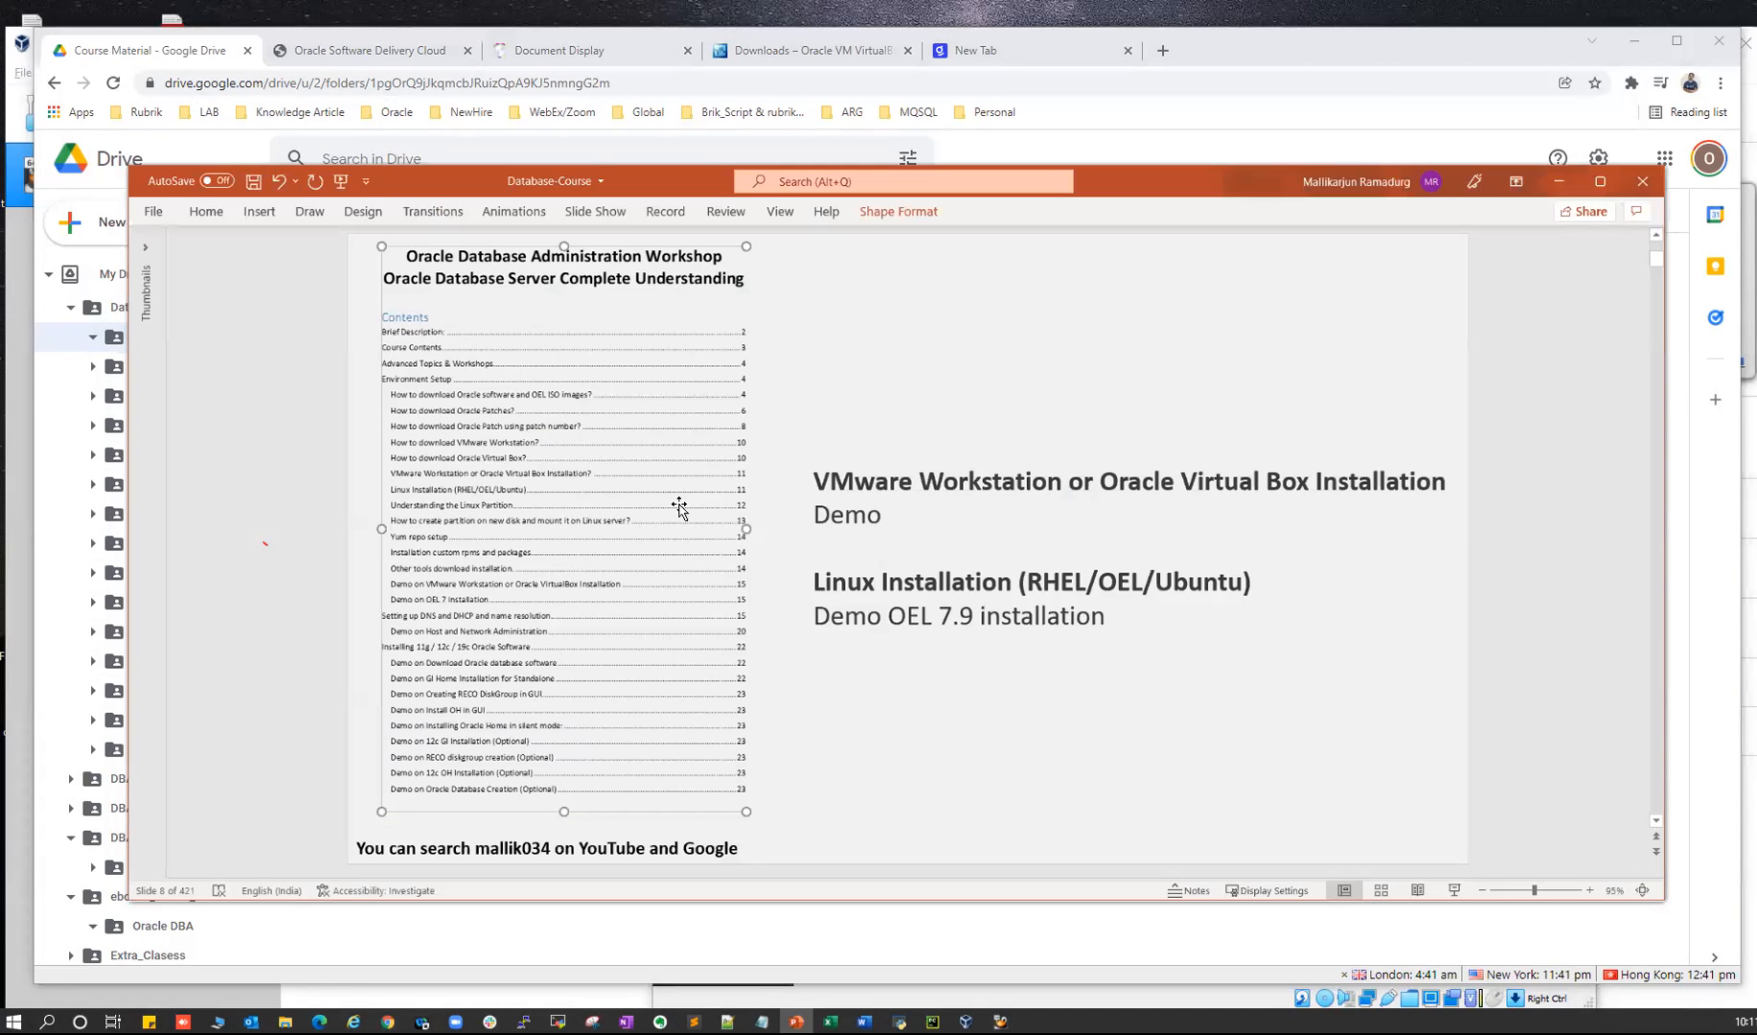
- Maximize PowerPoint, then minimize PowerPoint and the Drive browser window
click(1600, 181)
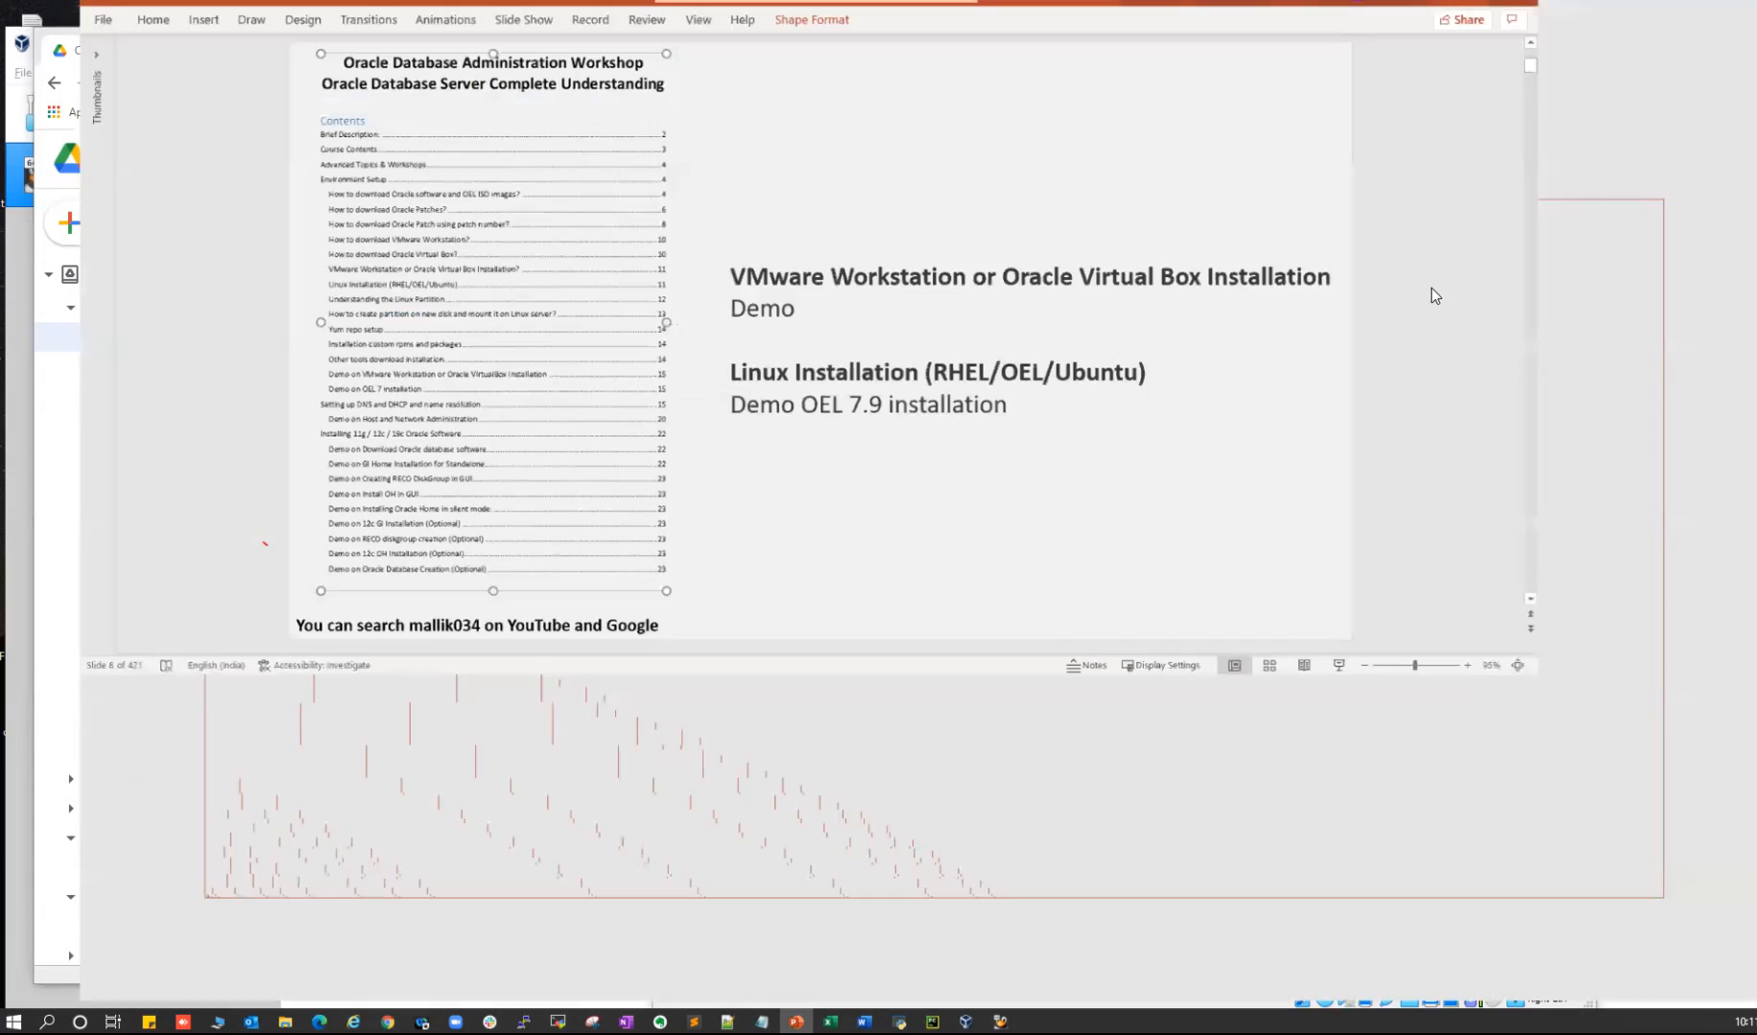
click(914, 780)
click(469, 490)
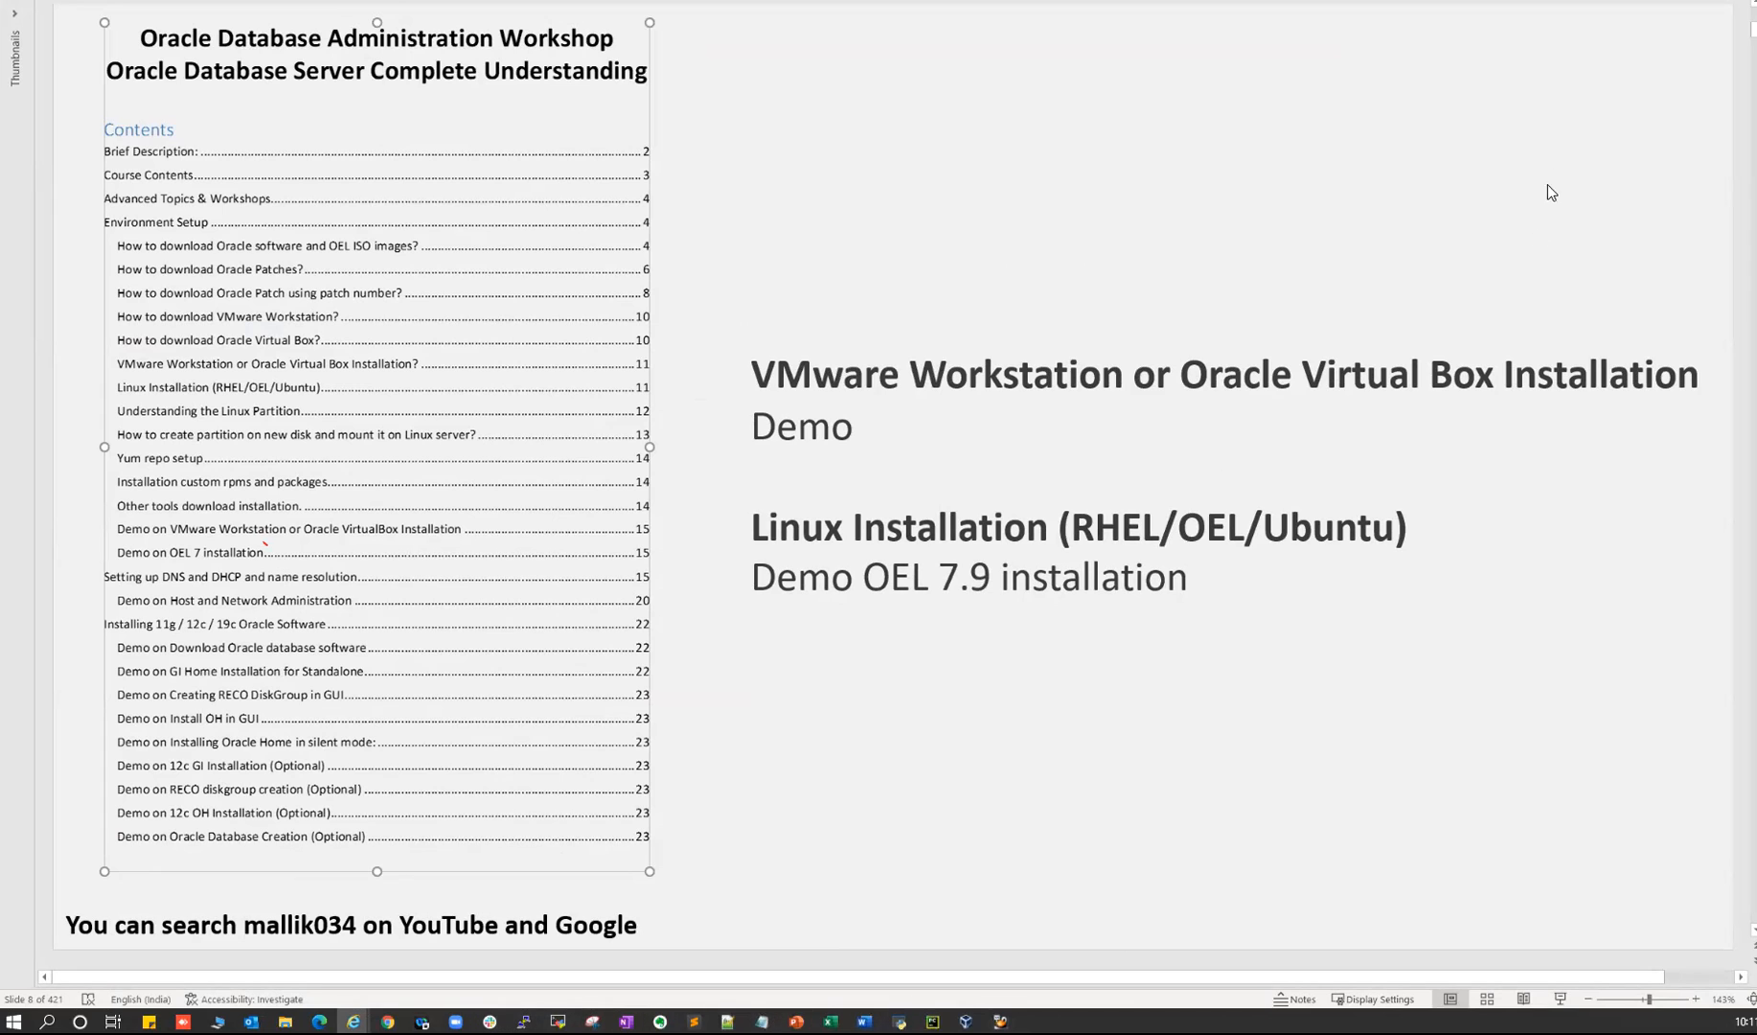
click(1660, 2)
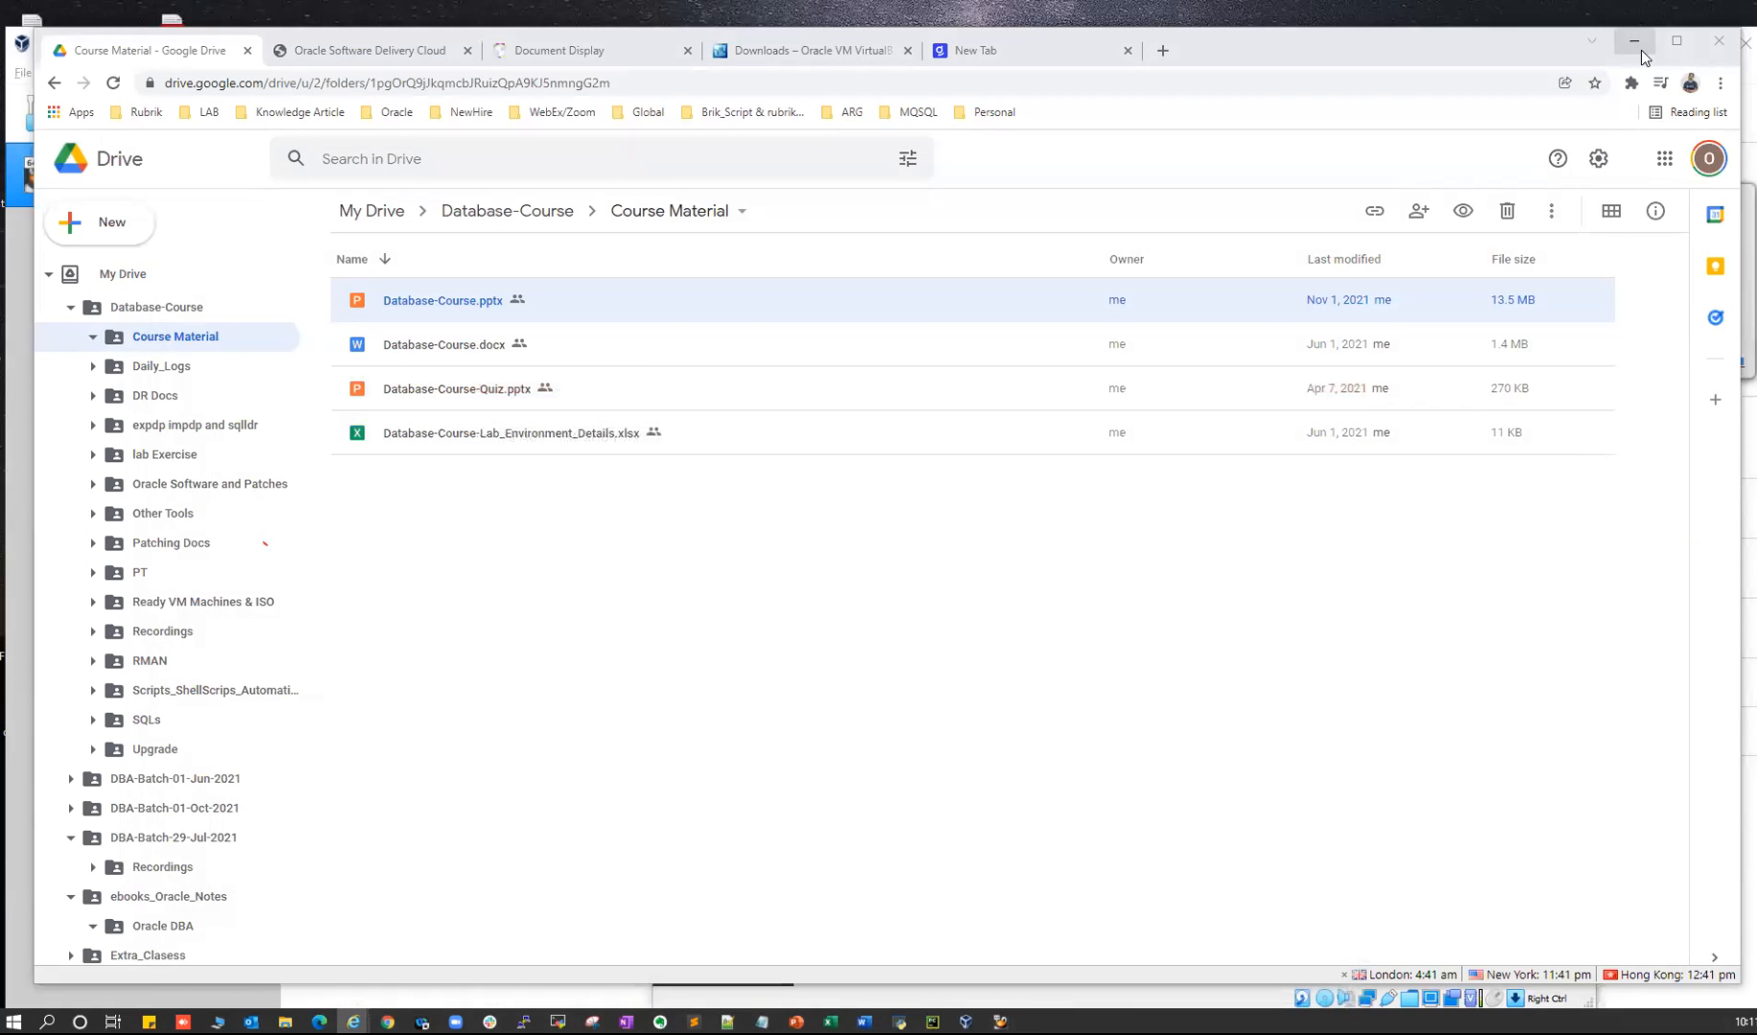
click(1634, 41)
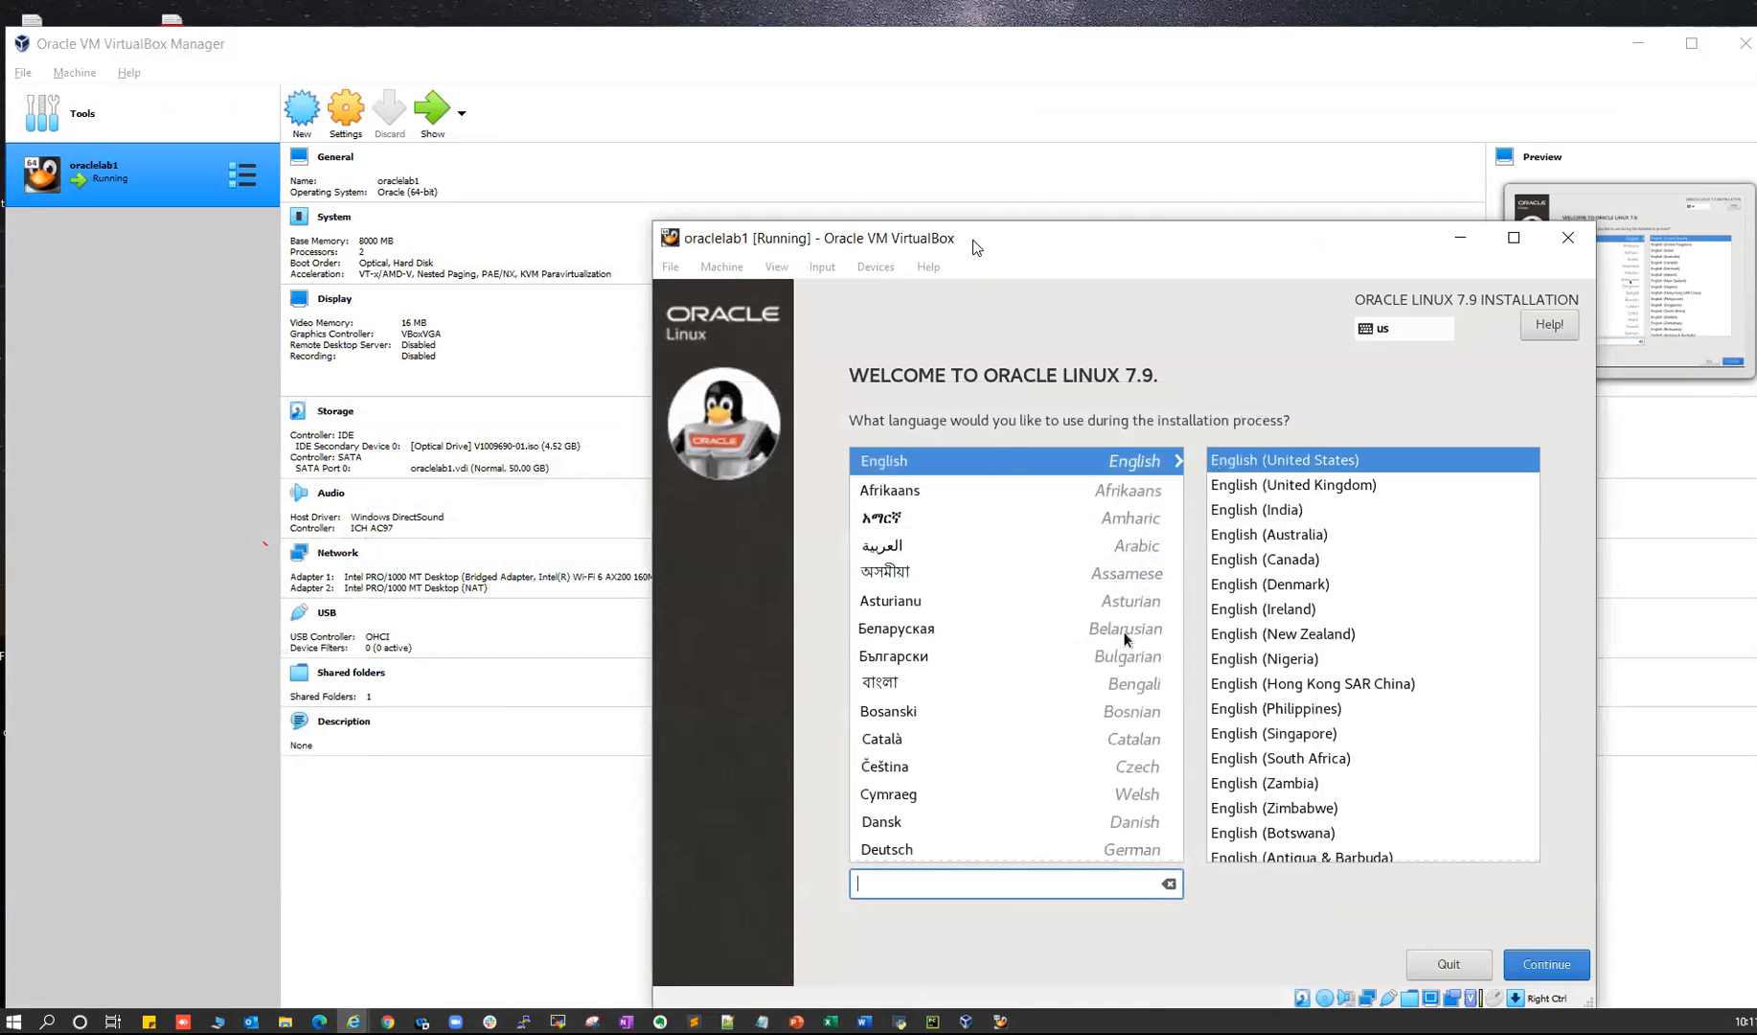
- Drag the oraclelab1 installer window up-left, toggle input capture, then switch to Drive
drag(981, 257, 782, 151)
click(353, 1022)
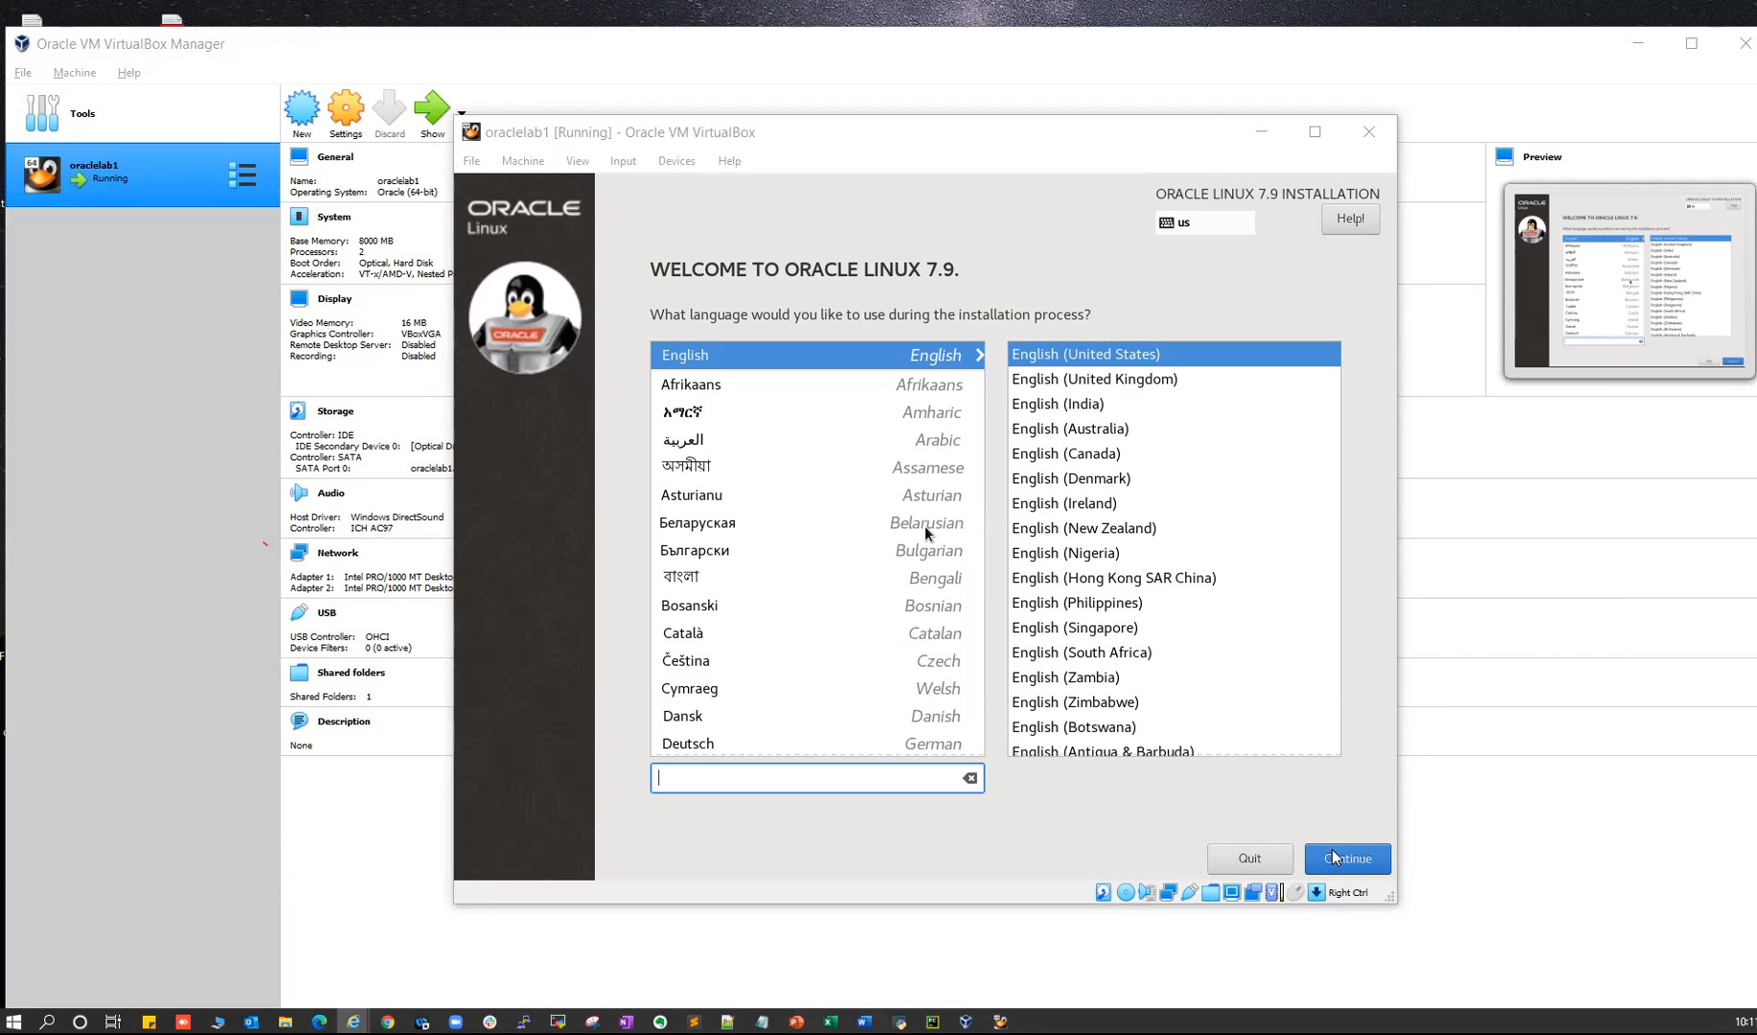
click(1356, 774)
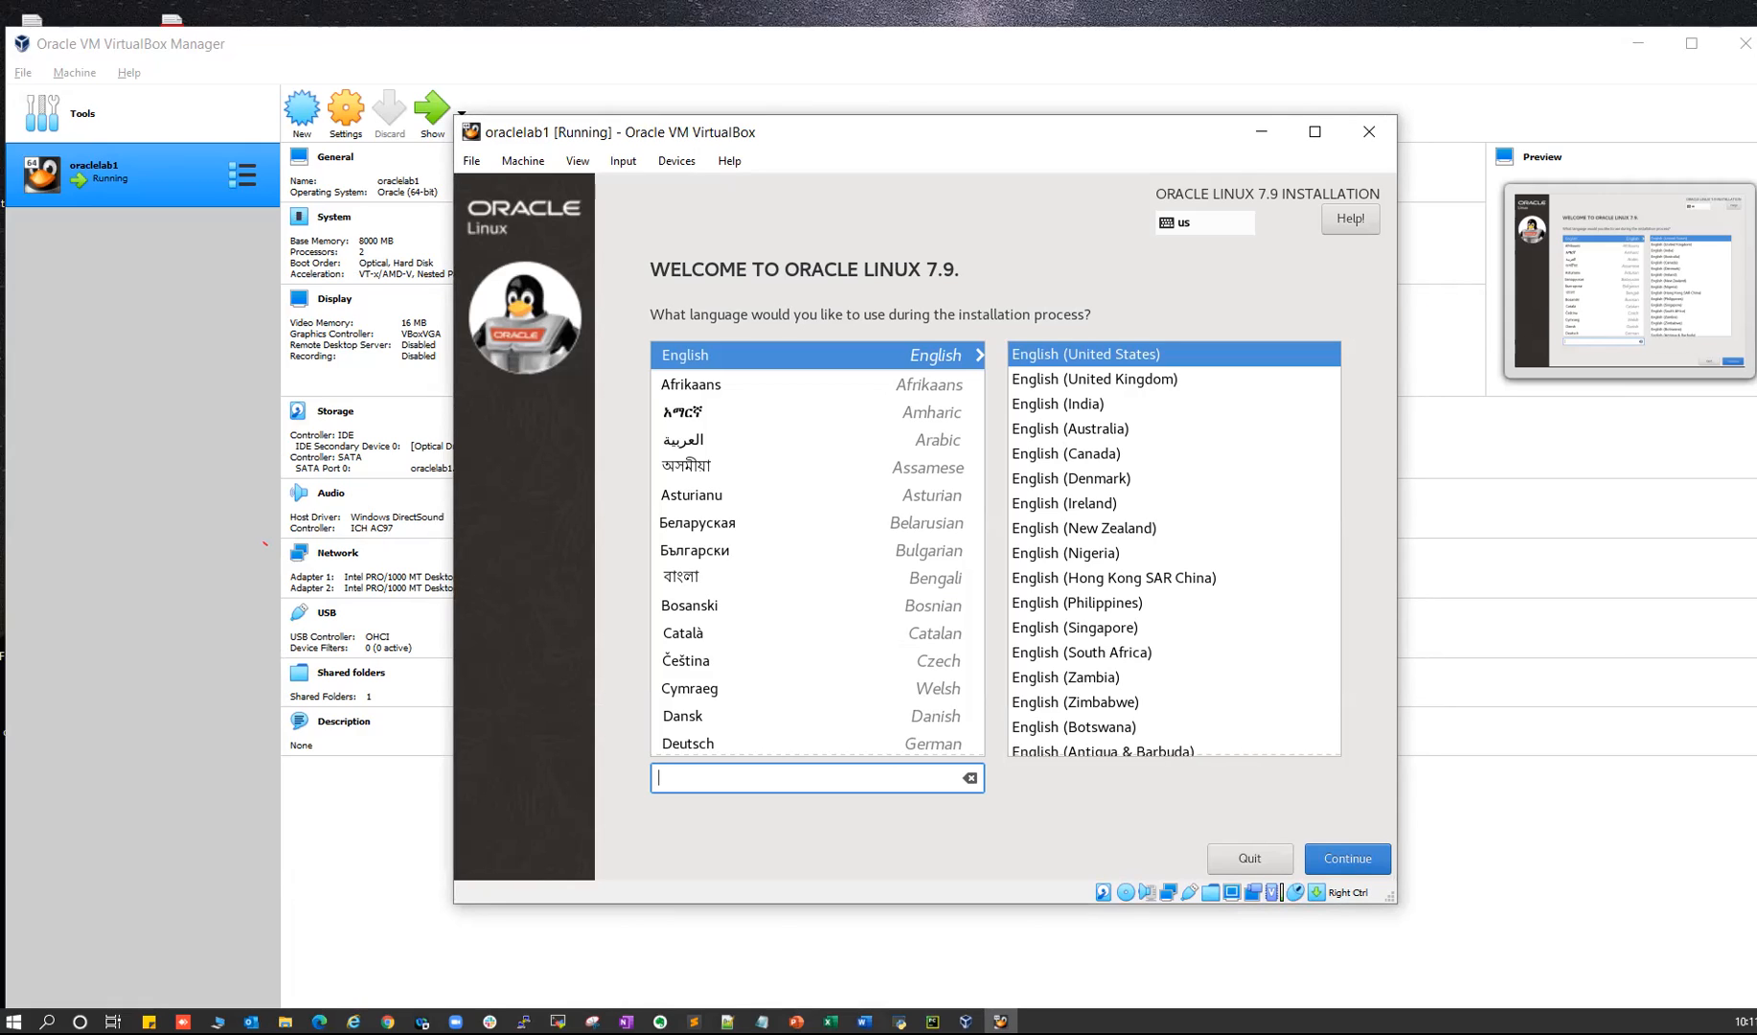
key(Control_R)
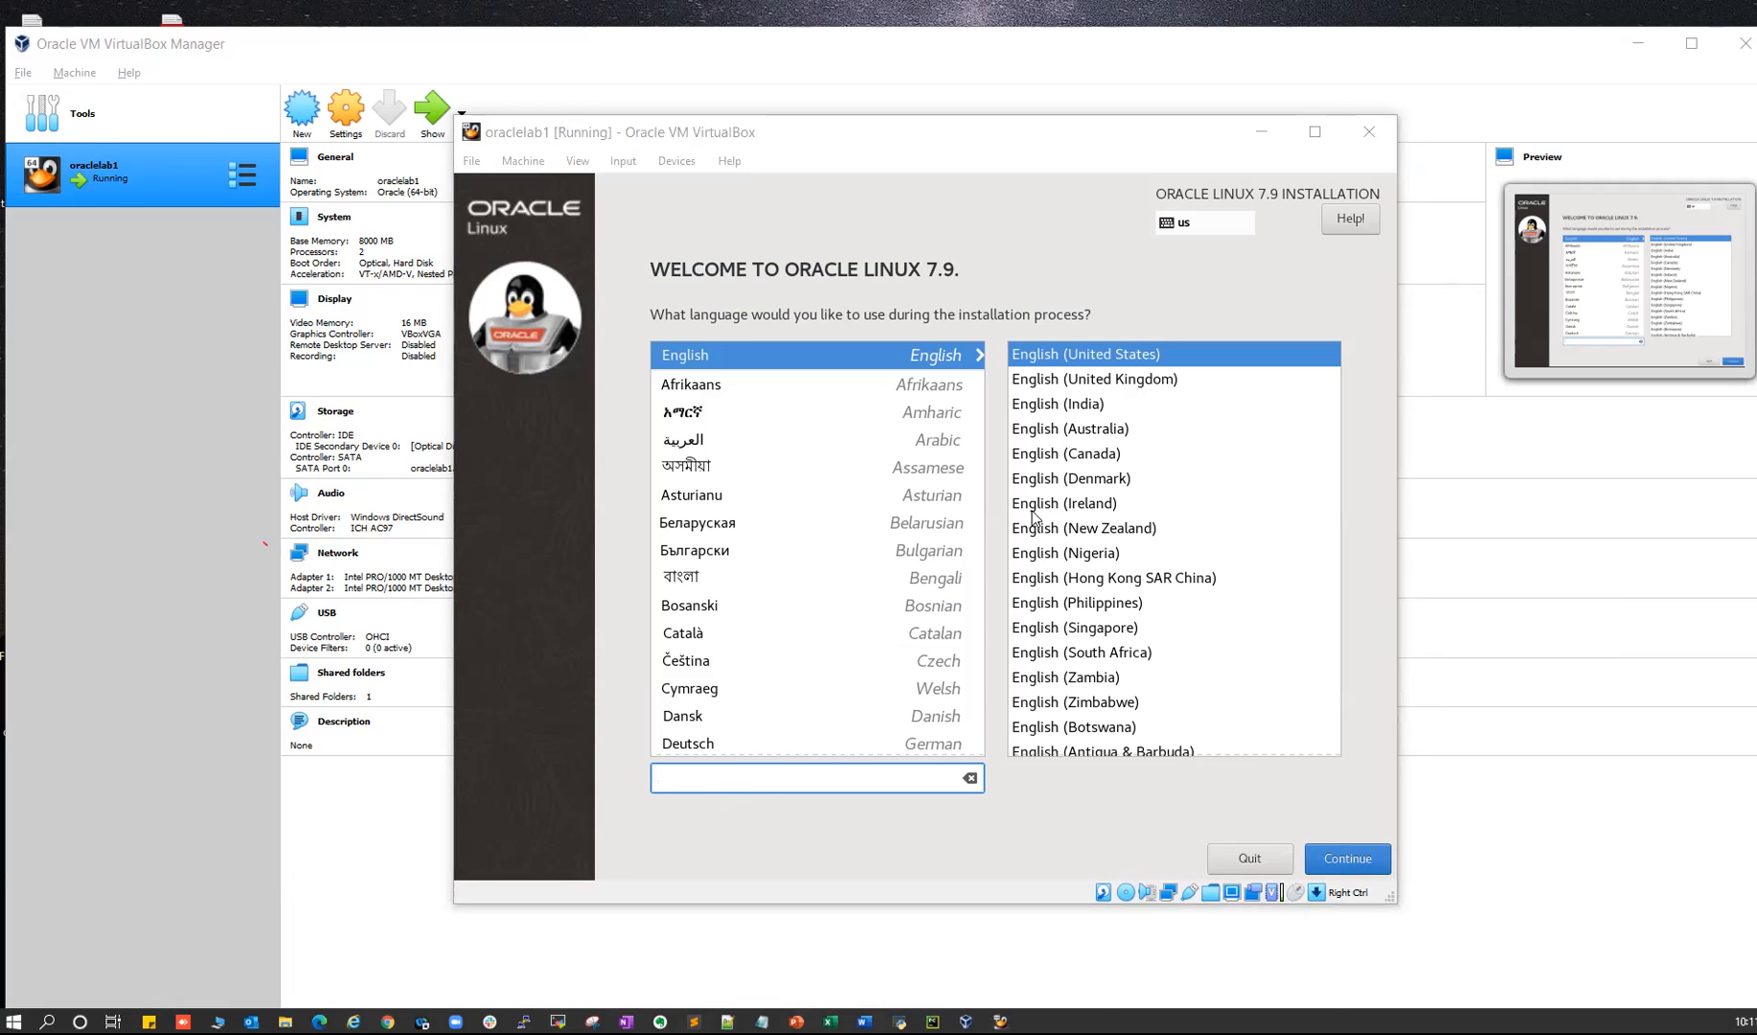
click(667, 132)
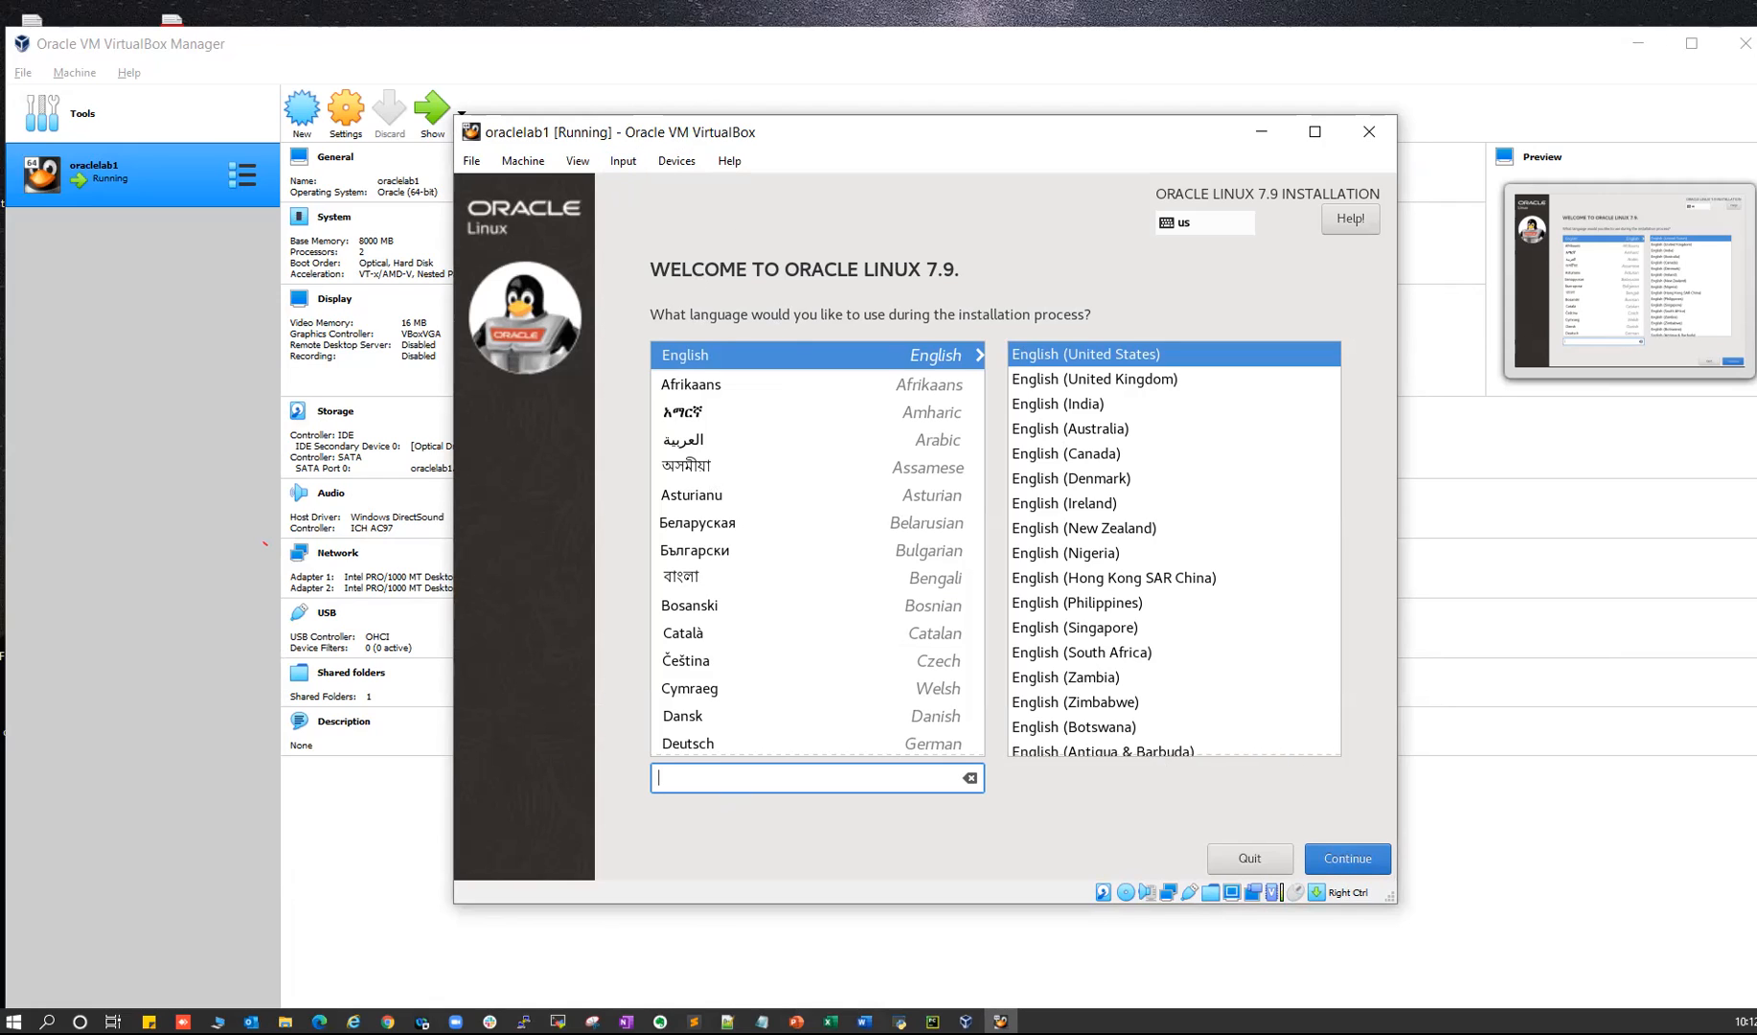
click(353, 1021)
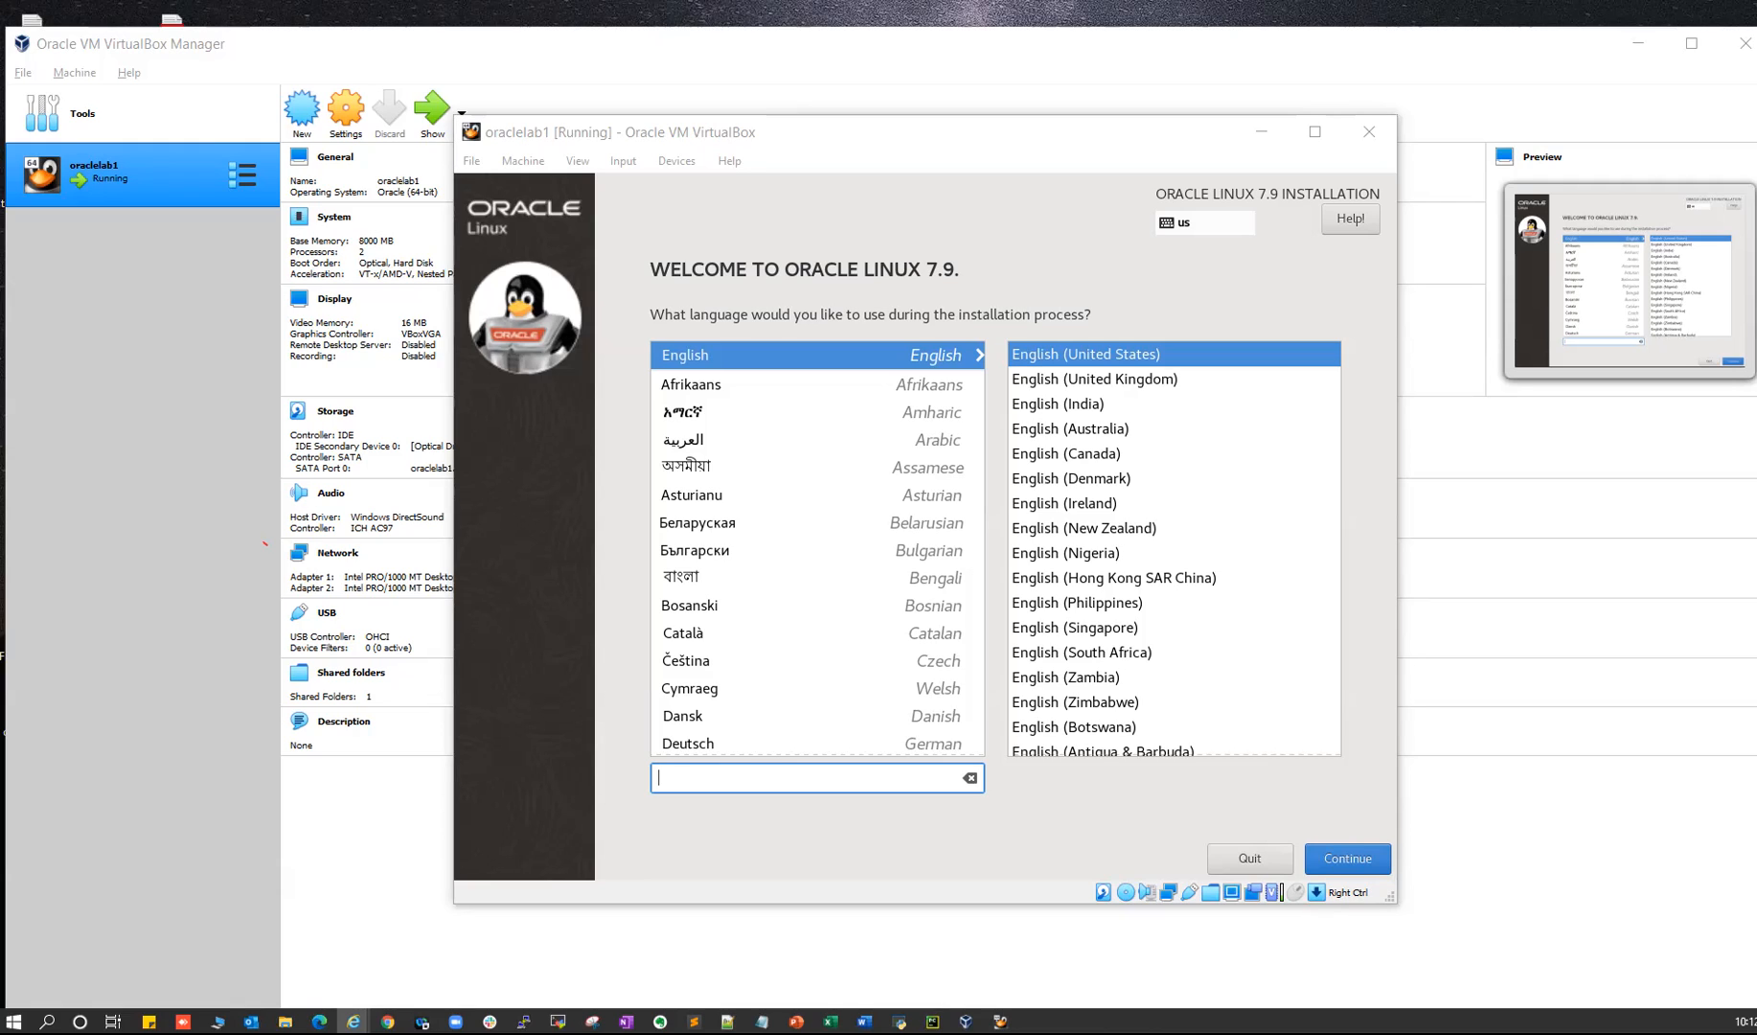
mouse_move(387, 1021)
click(527, 962)
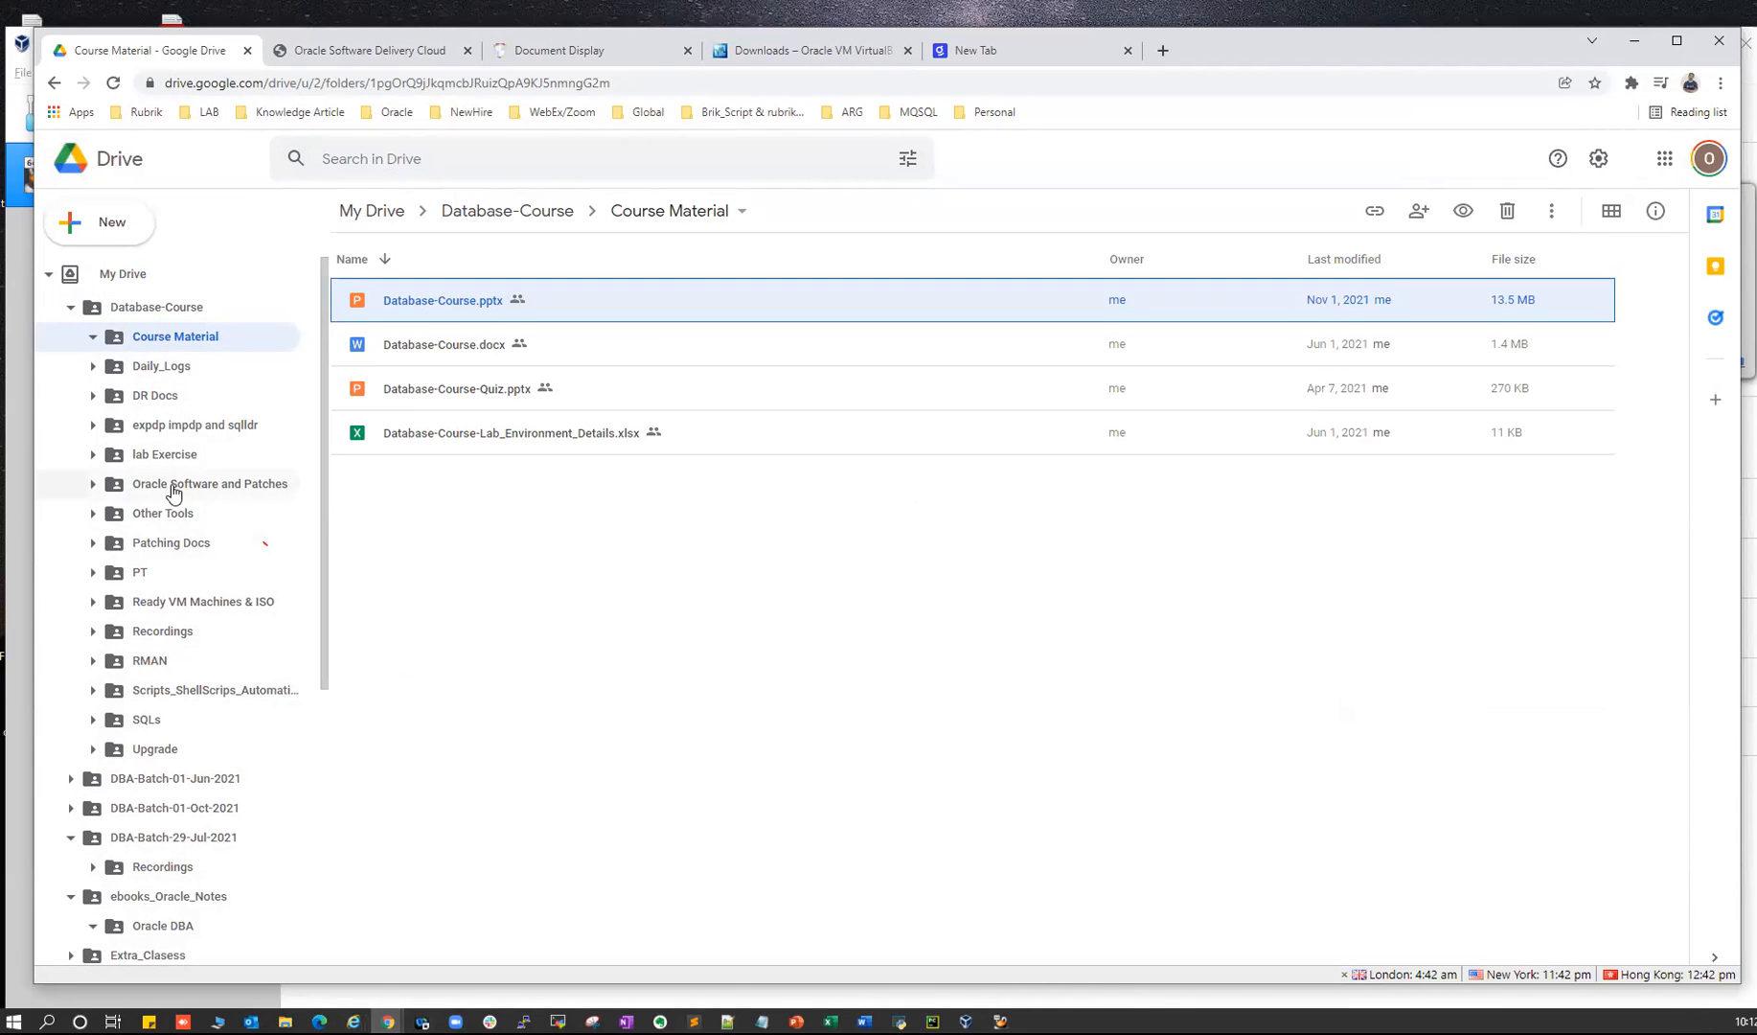
- Open Drive's 'Ready VM Machines & ISO' folder, then bring the Oracle Linux installer to the front
click(206, 611)
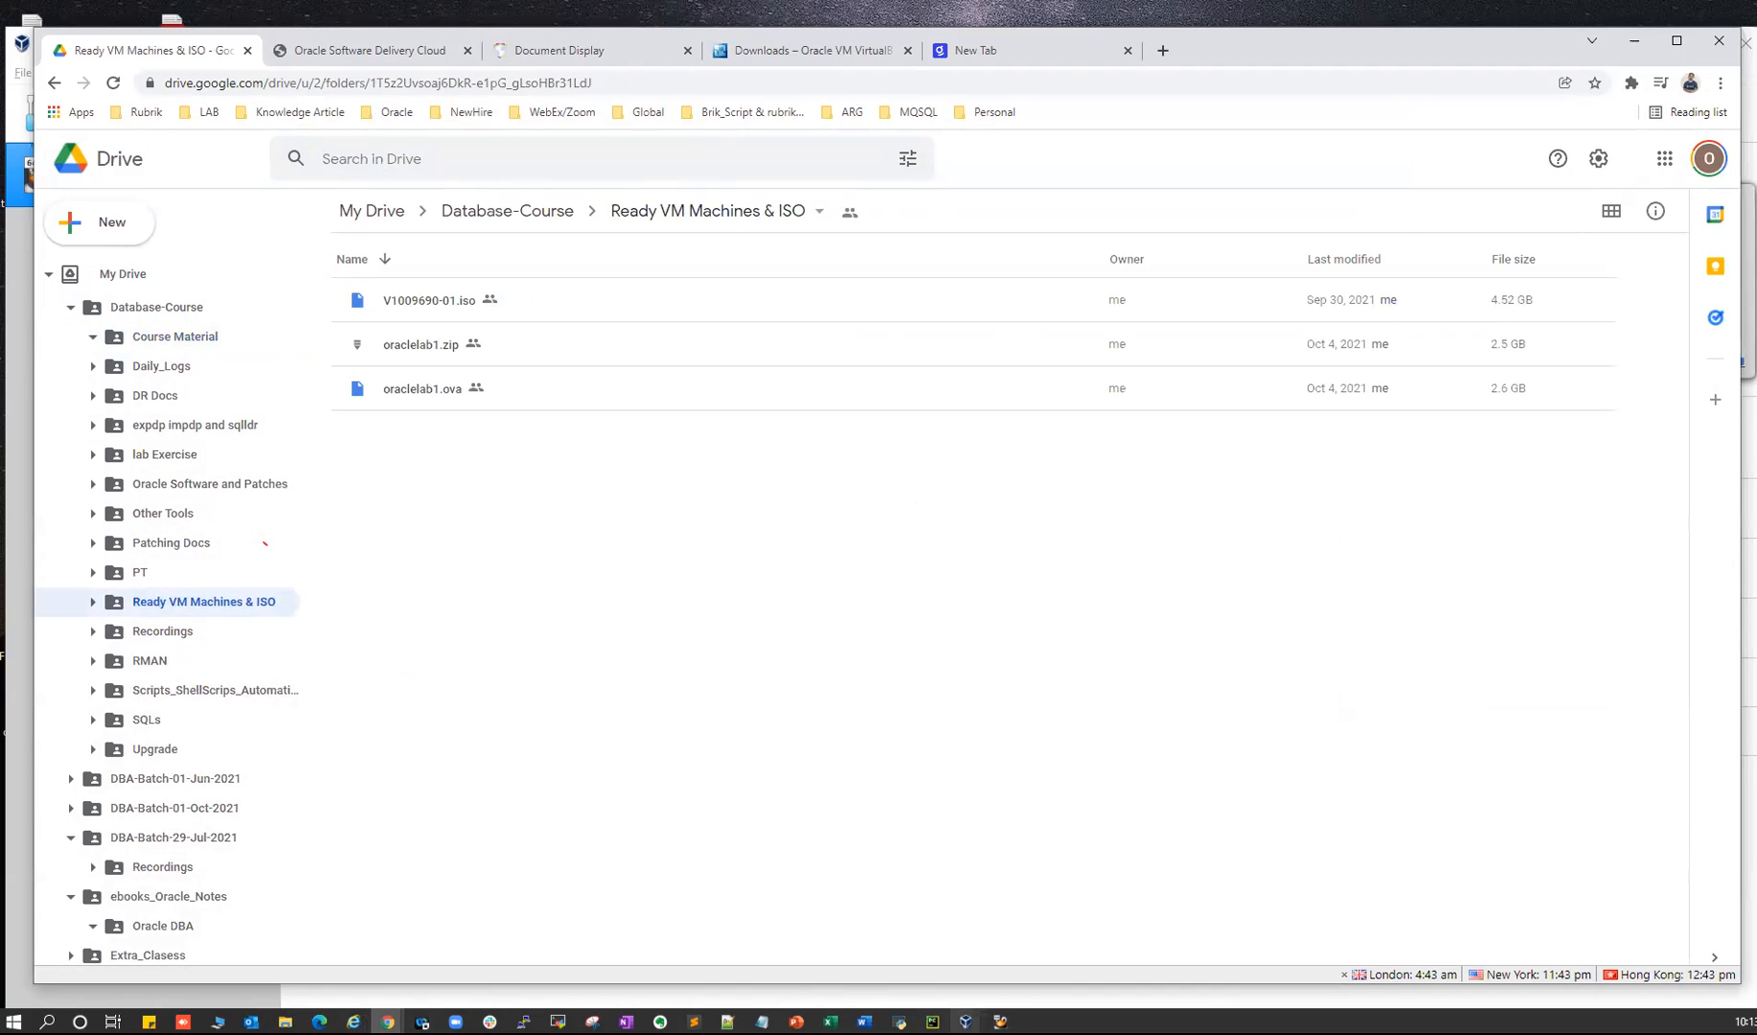
click(999, 1022)
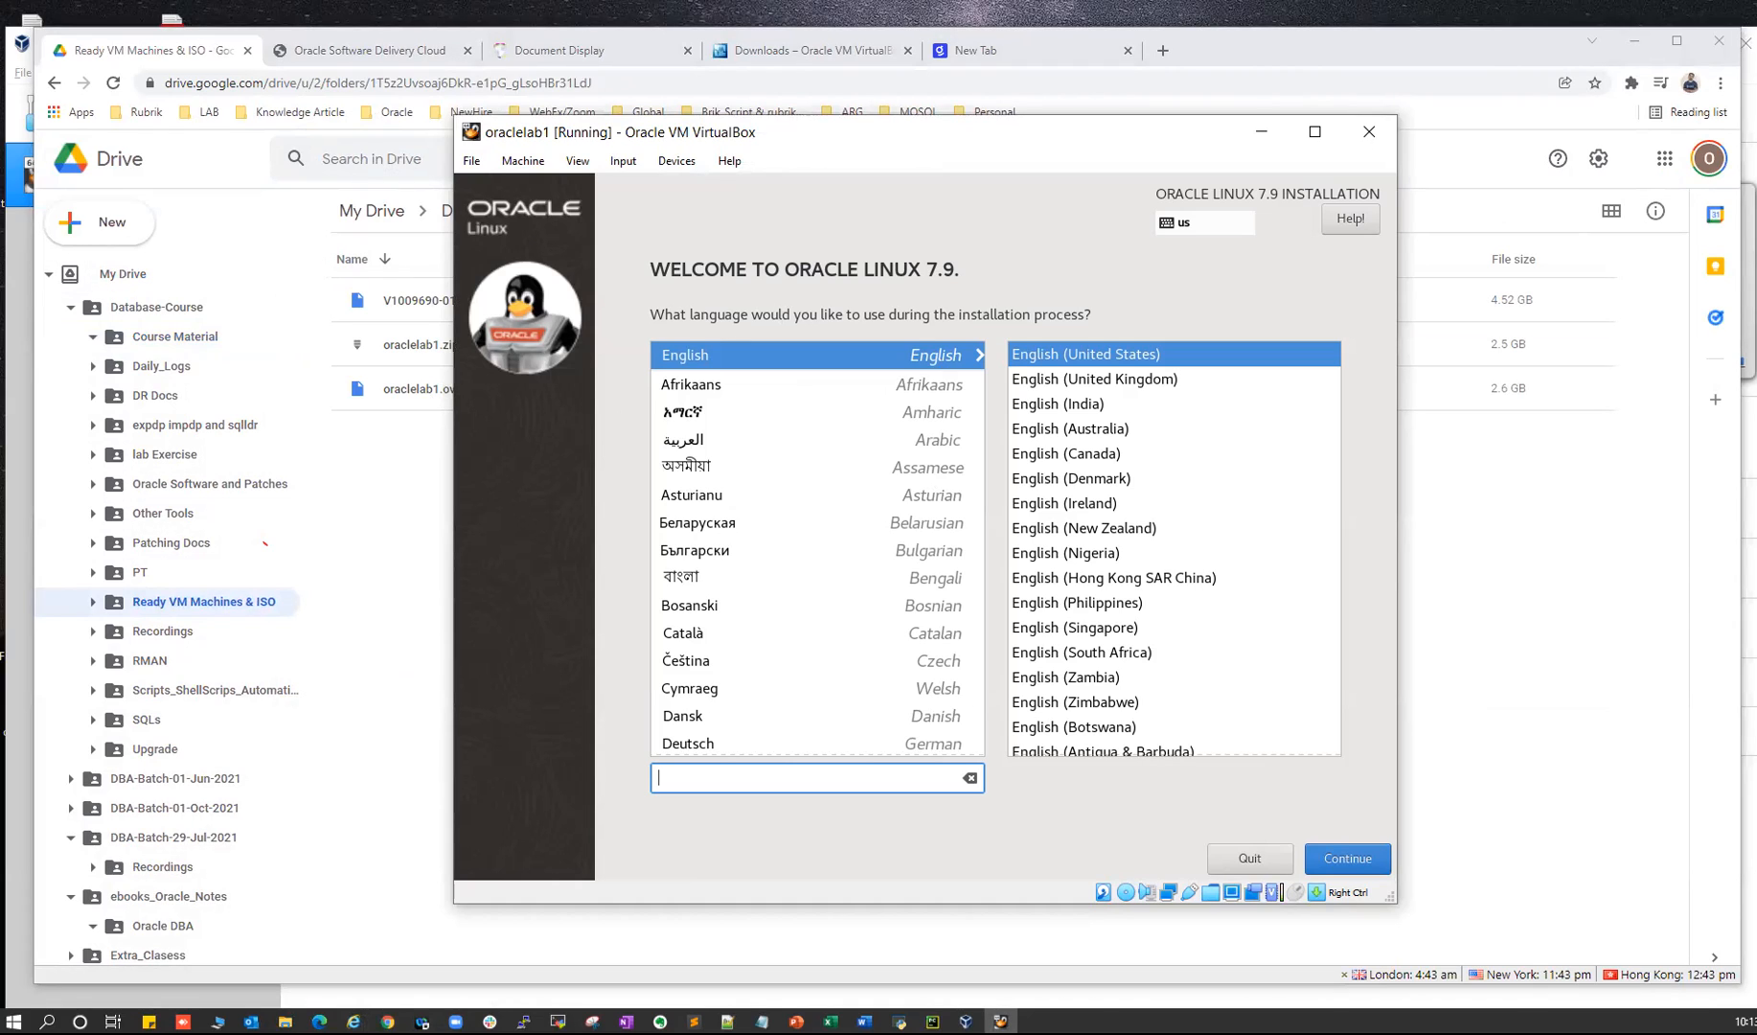
click(353, 1021)
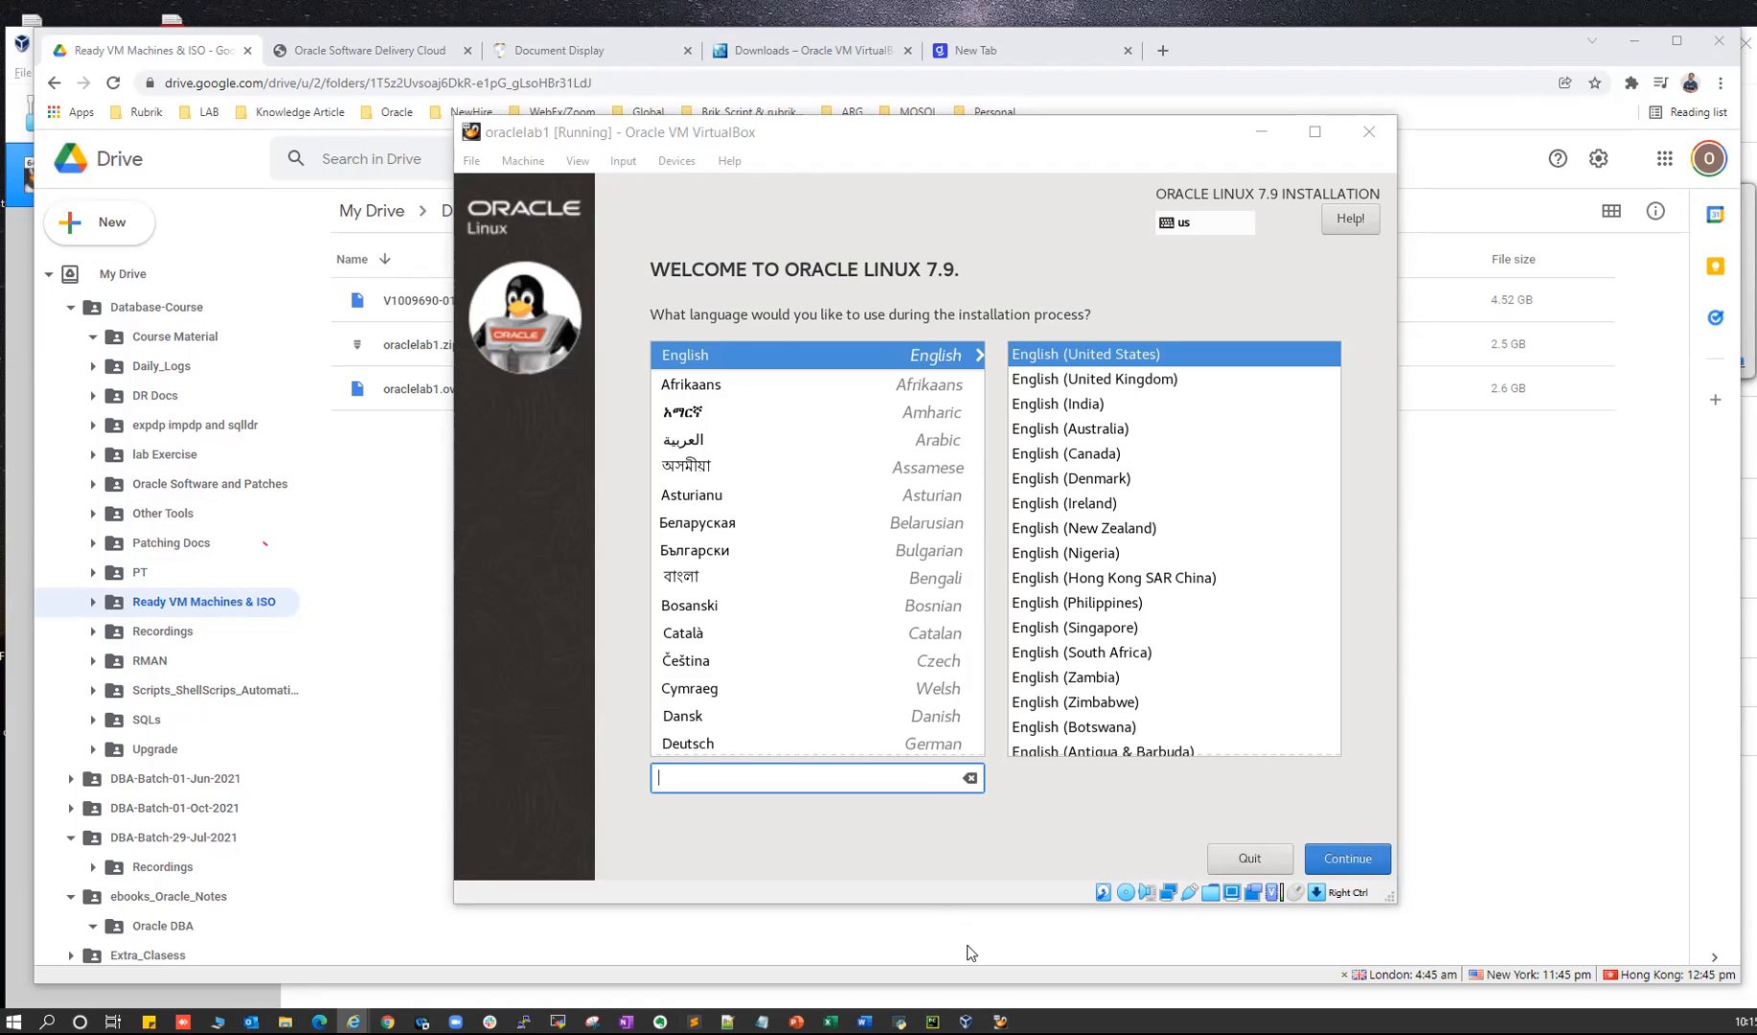
- Bring VirtualBox Manager forward from its taskbar preview to reach the testvm boot menu
mouse_move(966, 1021)
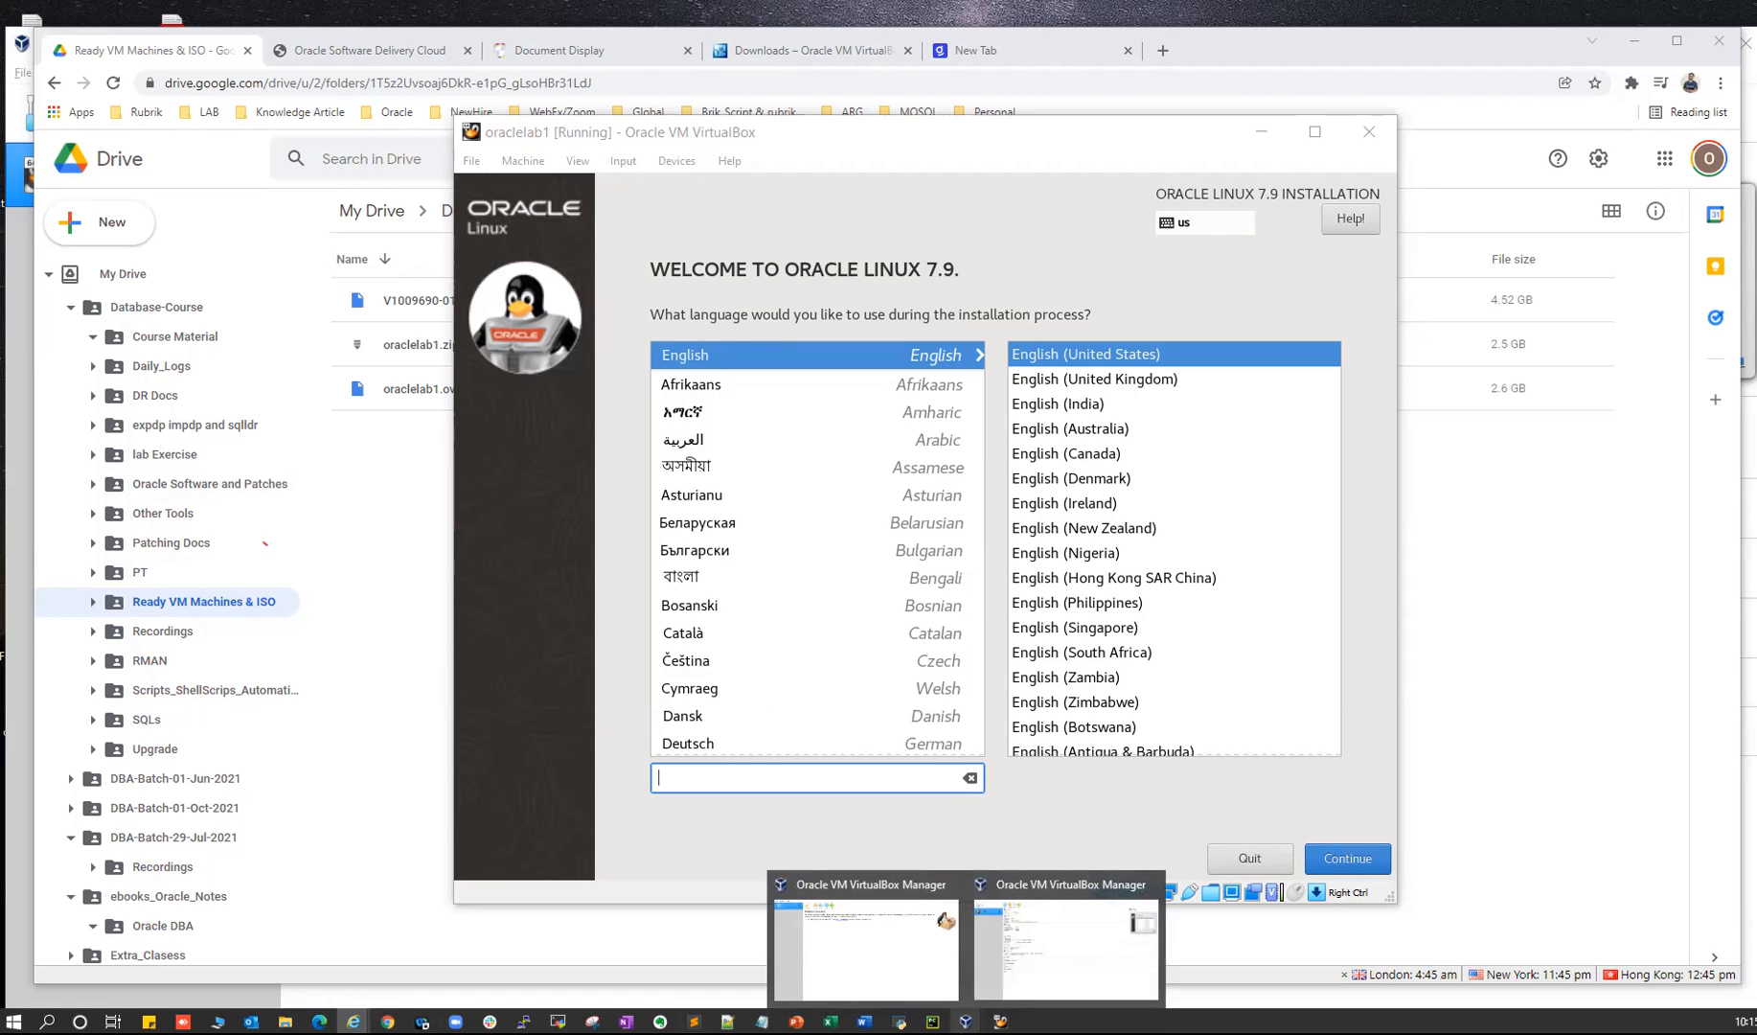
click(848, 895)
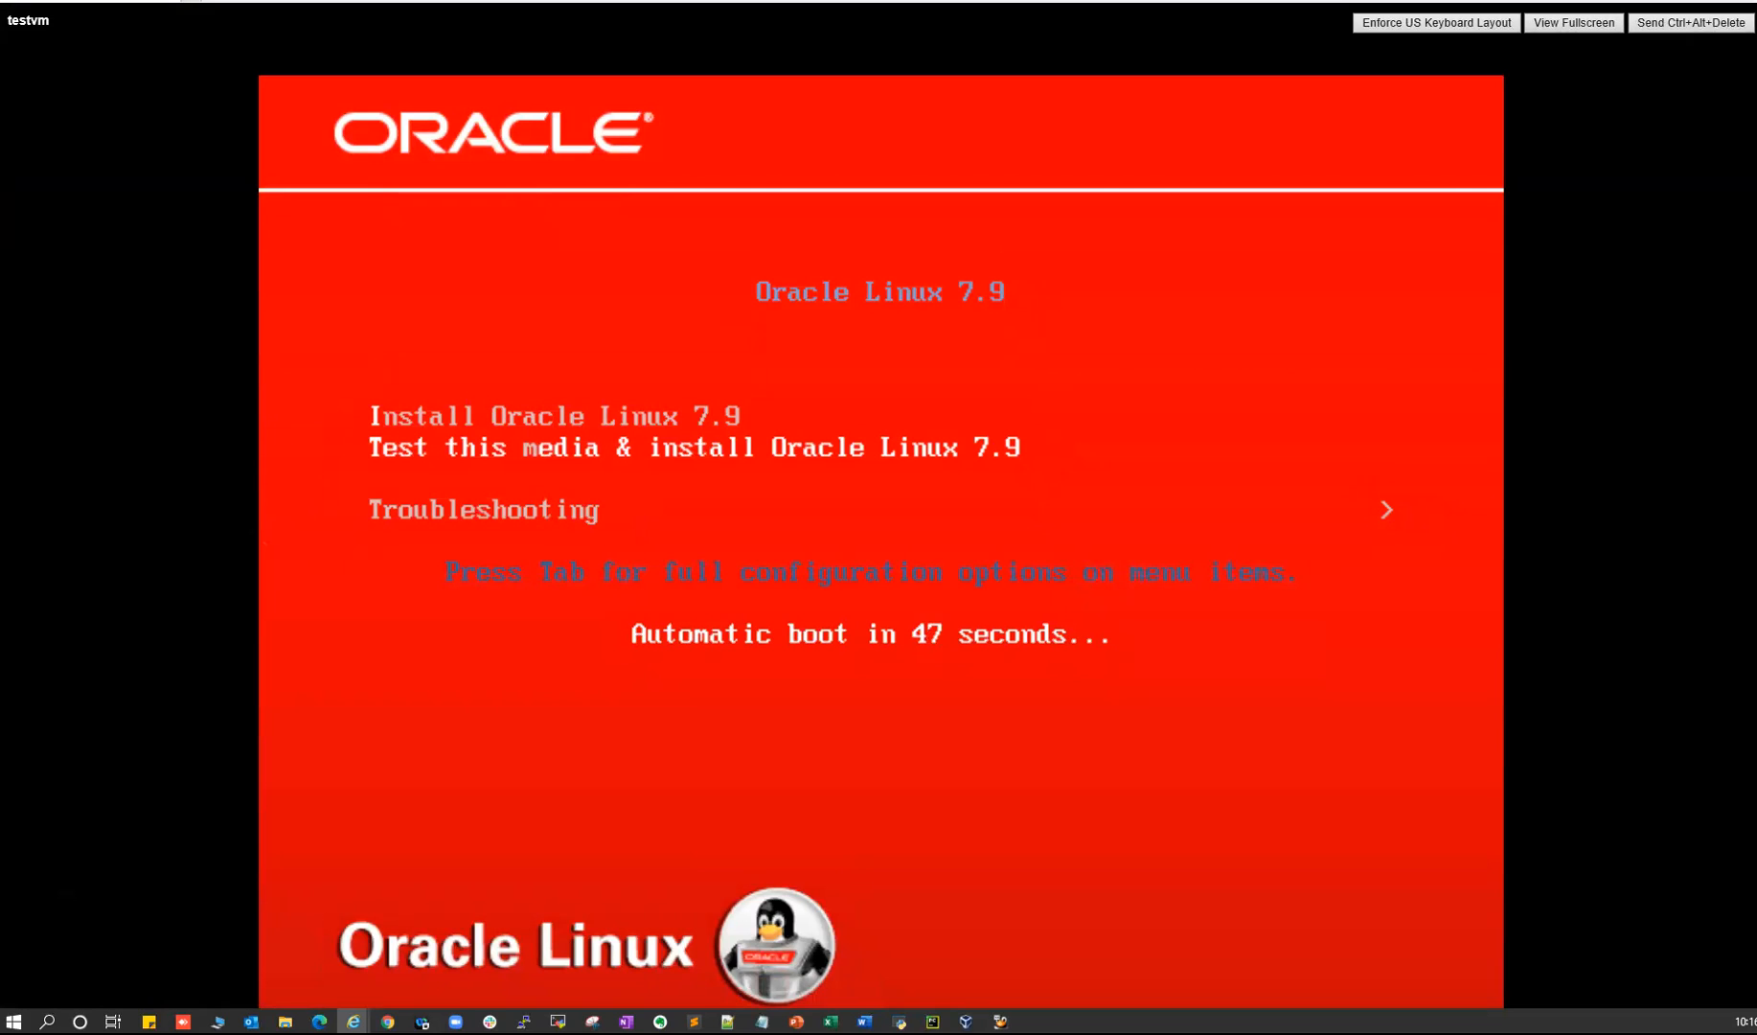
- Choose 'Install Oracle Linux 7.9', skipping the media test, and start the installation
key(Up)
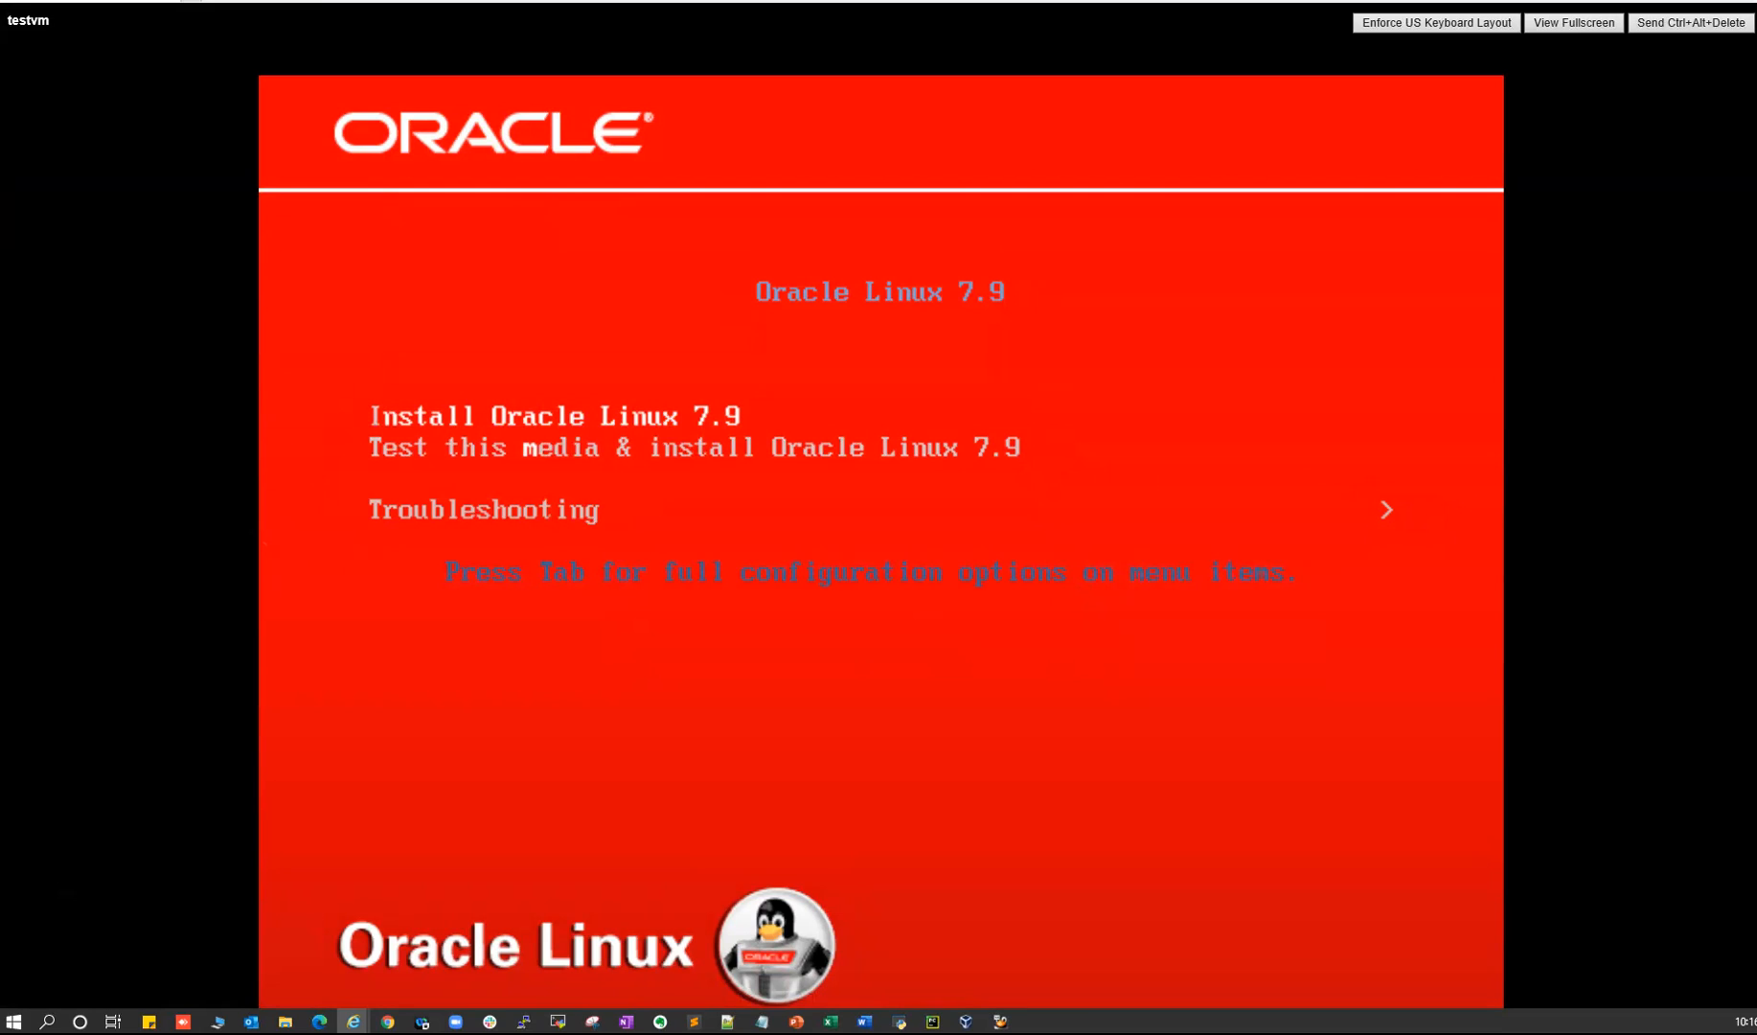
key(Down)
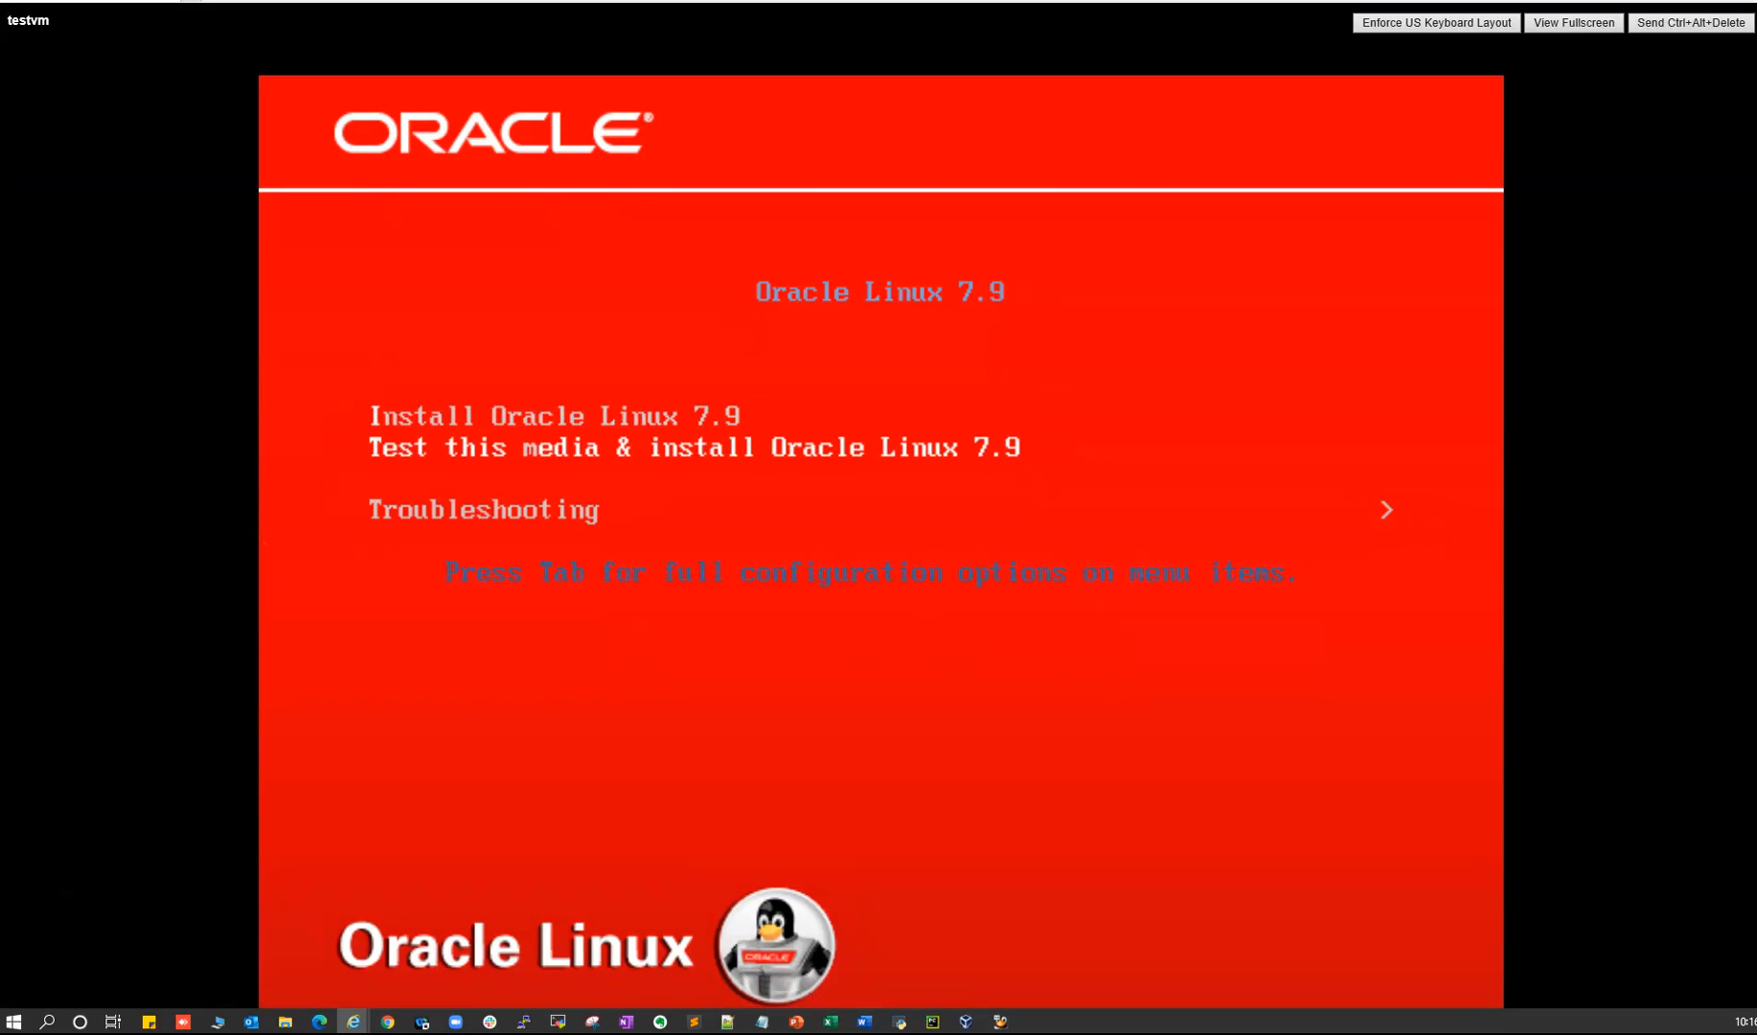
key(Up)
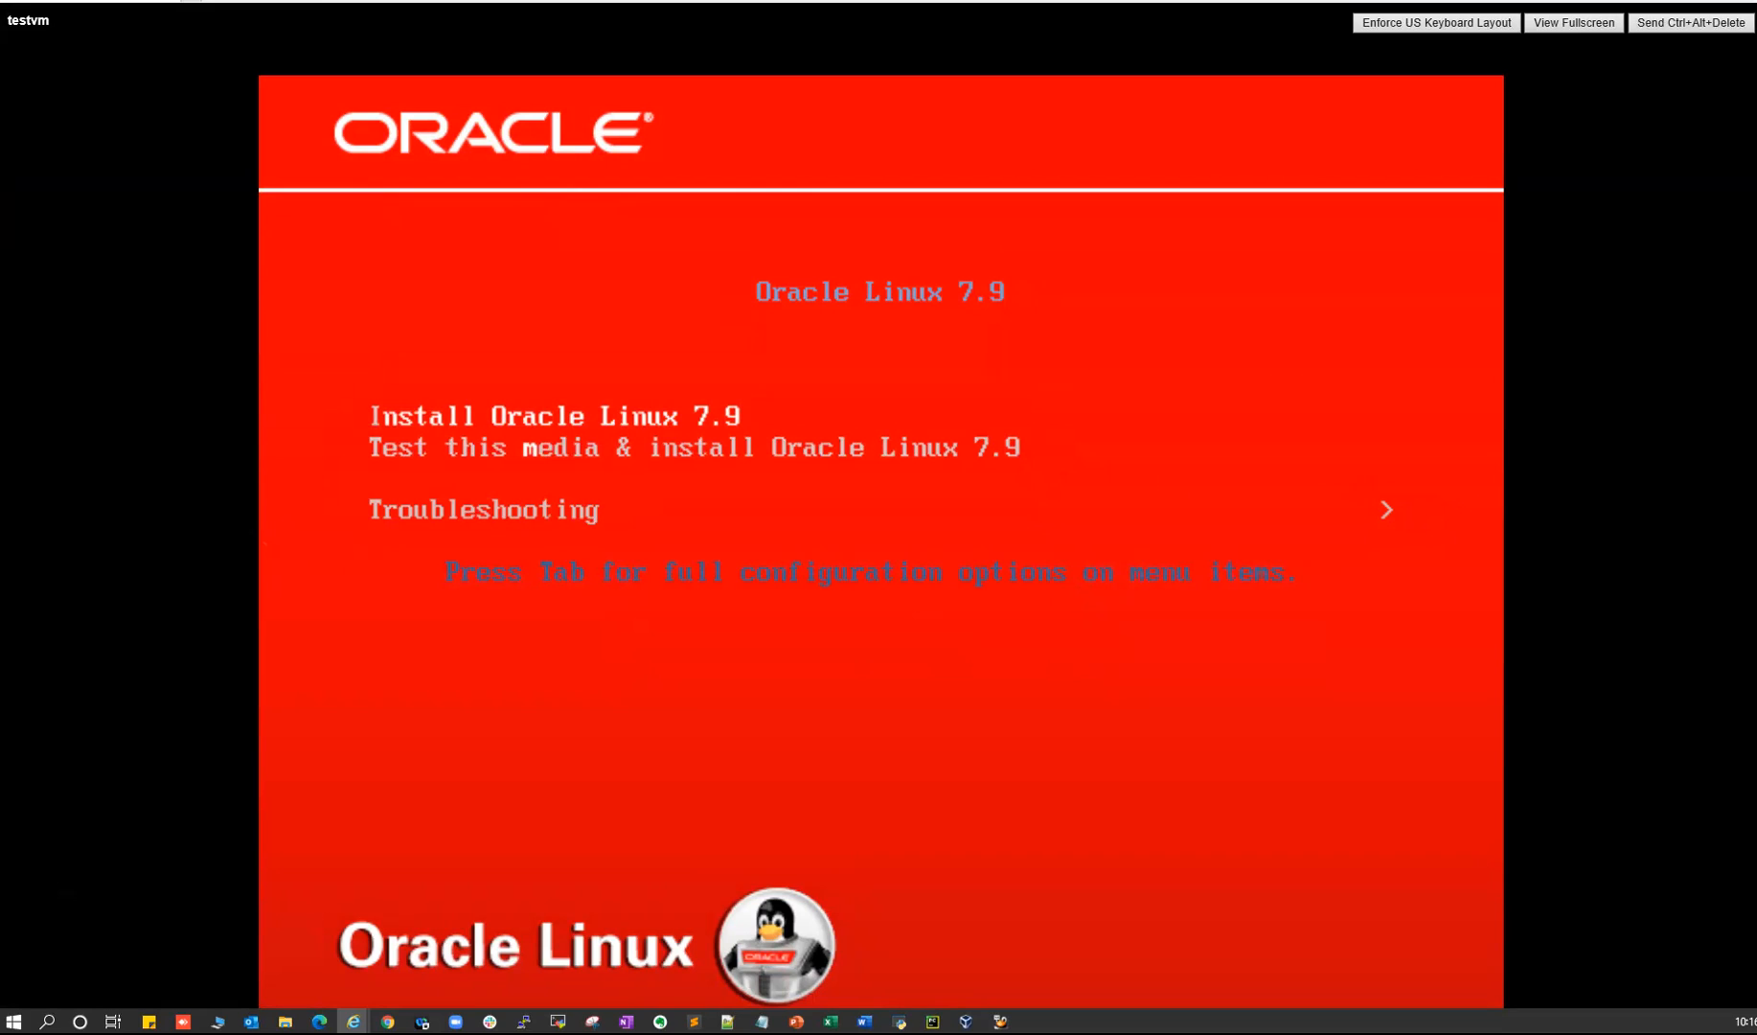
key(Return)
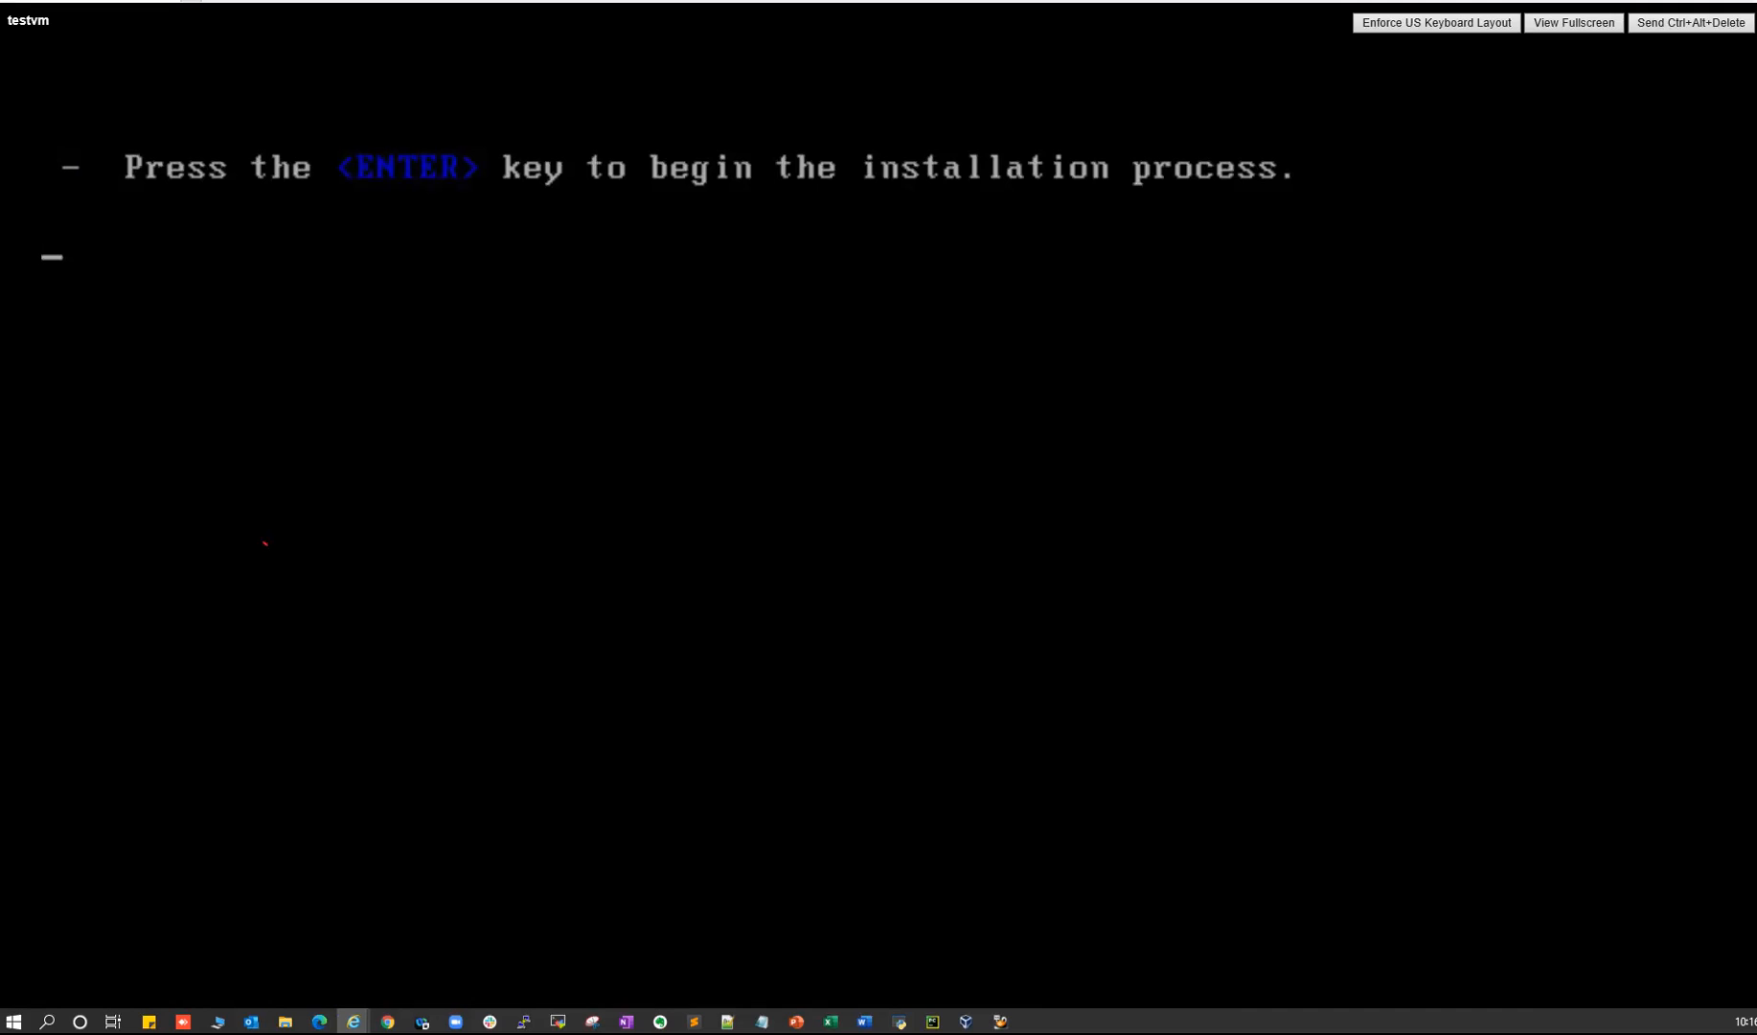
key(Return)
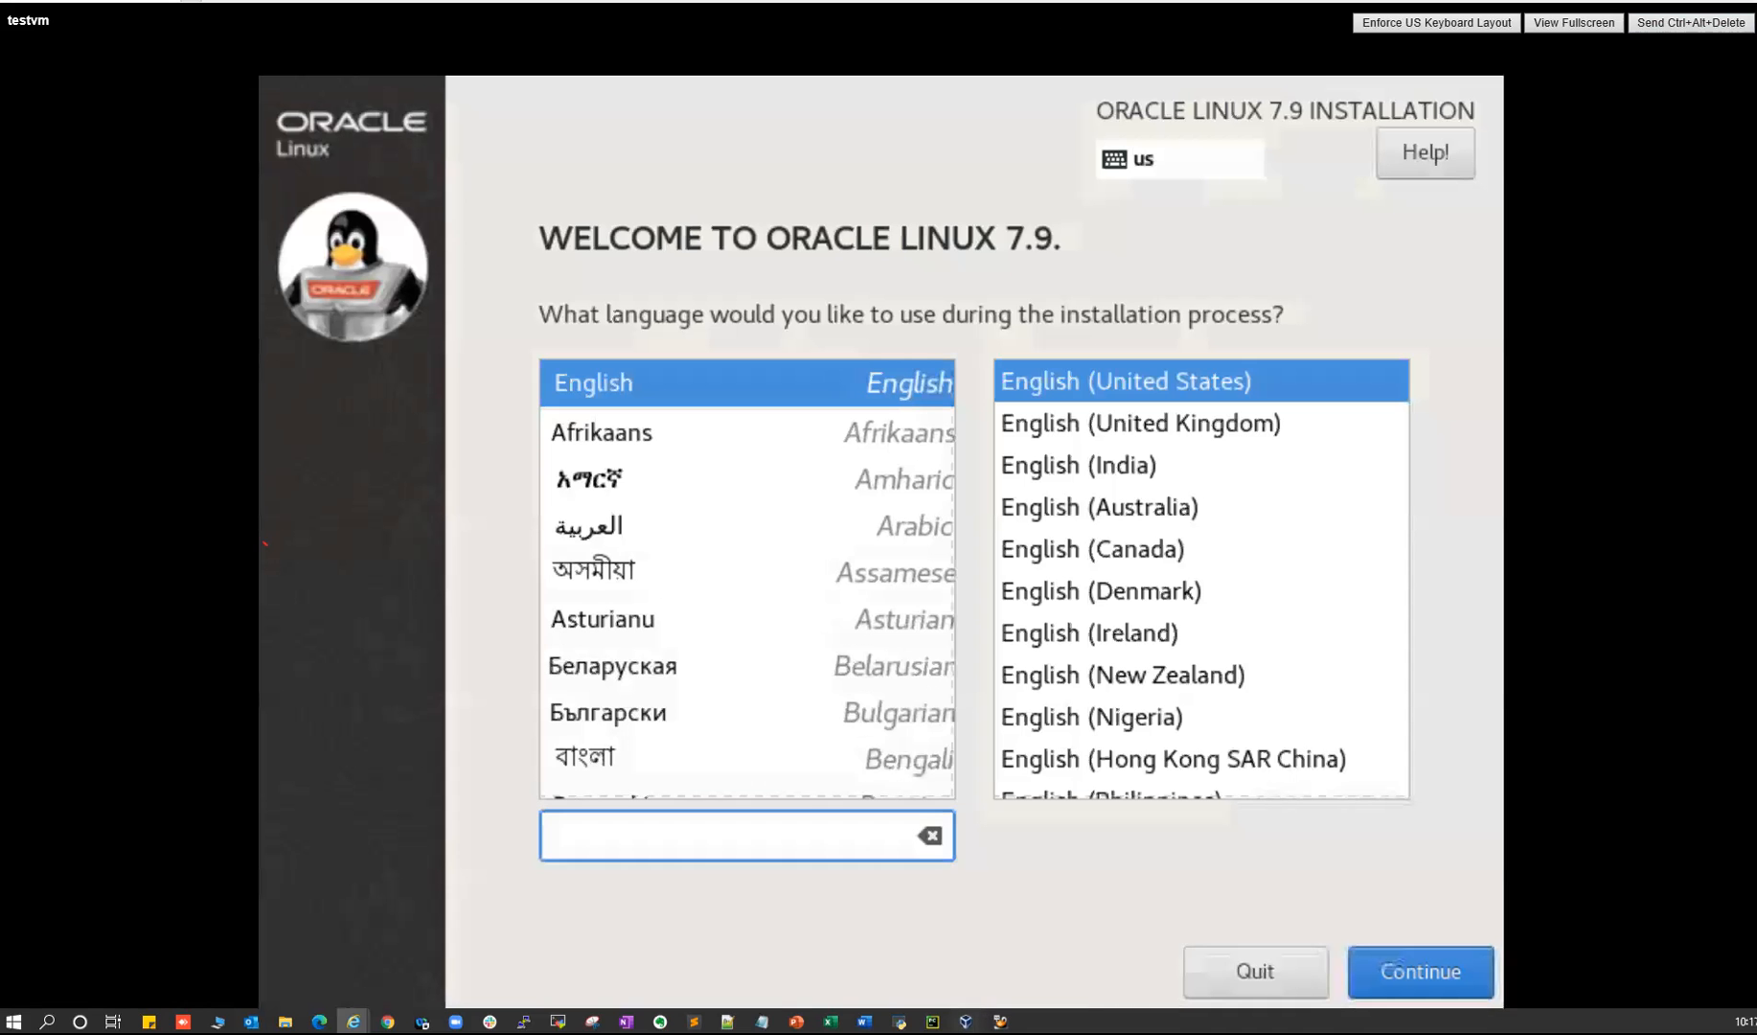
- Hide the VirtualBox Manager window
click(966, 1021)
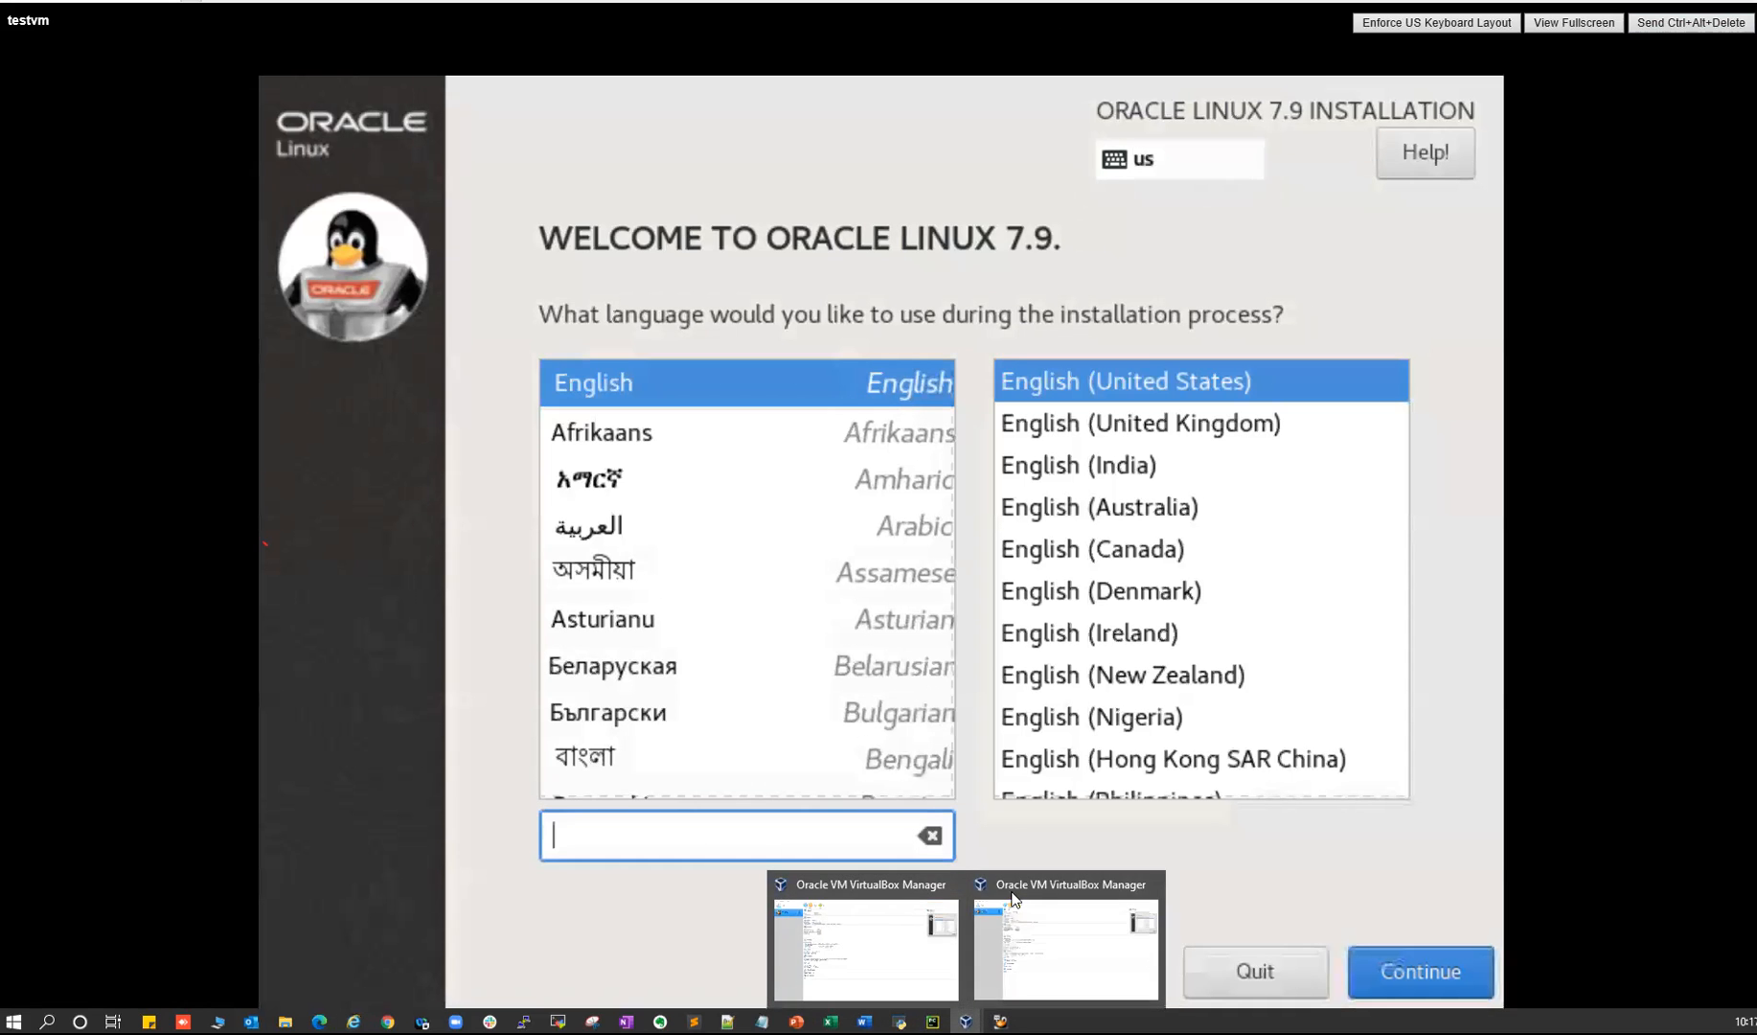
click(1018, 903)
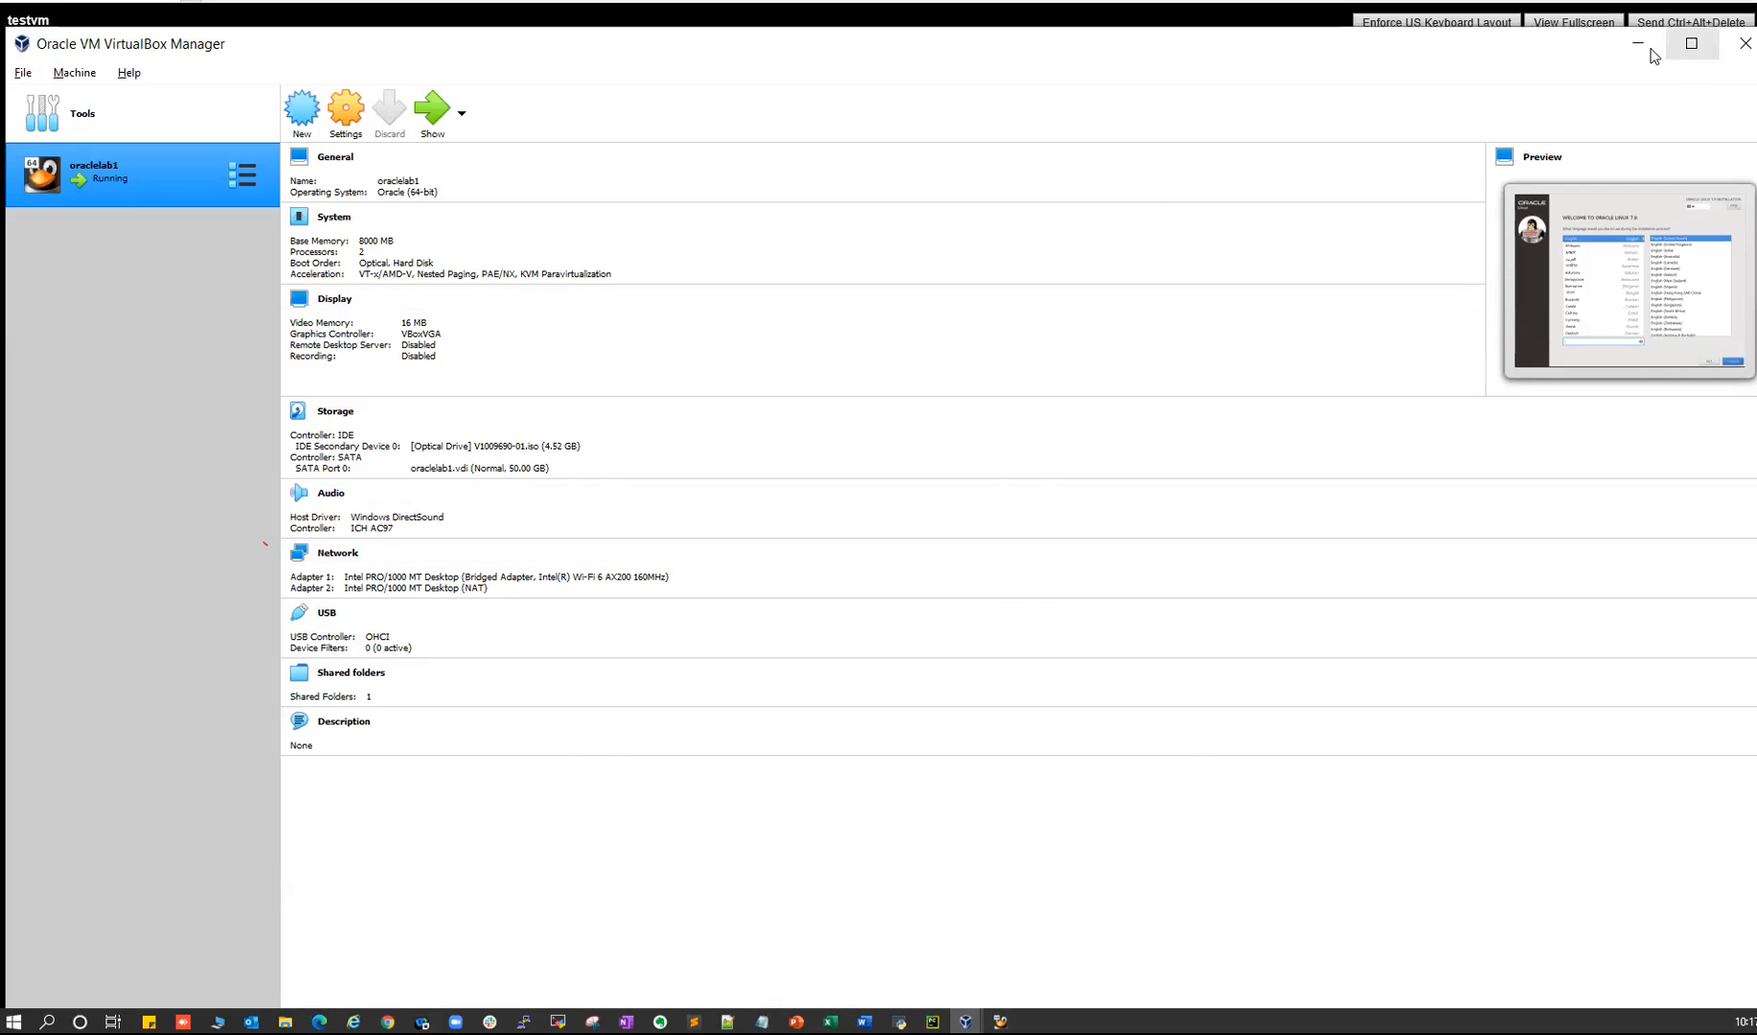
click(1639, 44)
- Return to the Oracle Linux installer and keep English (United States)
click(1000, 1021)
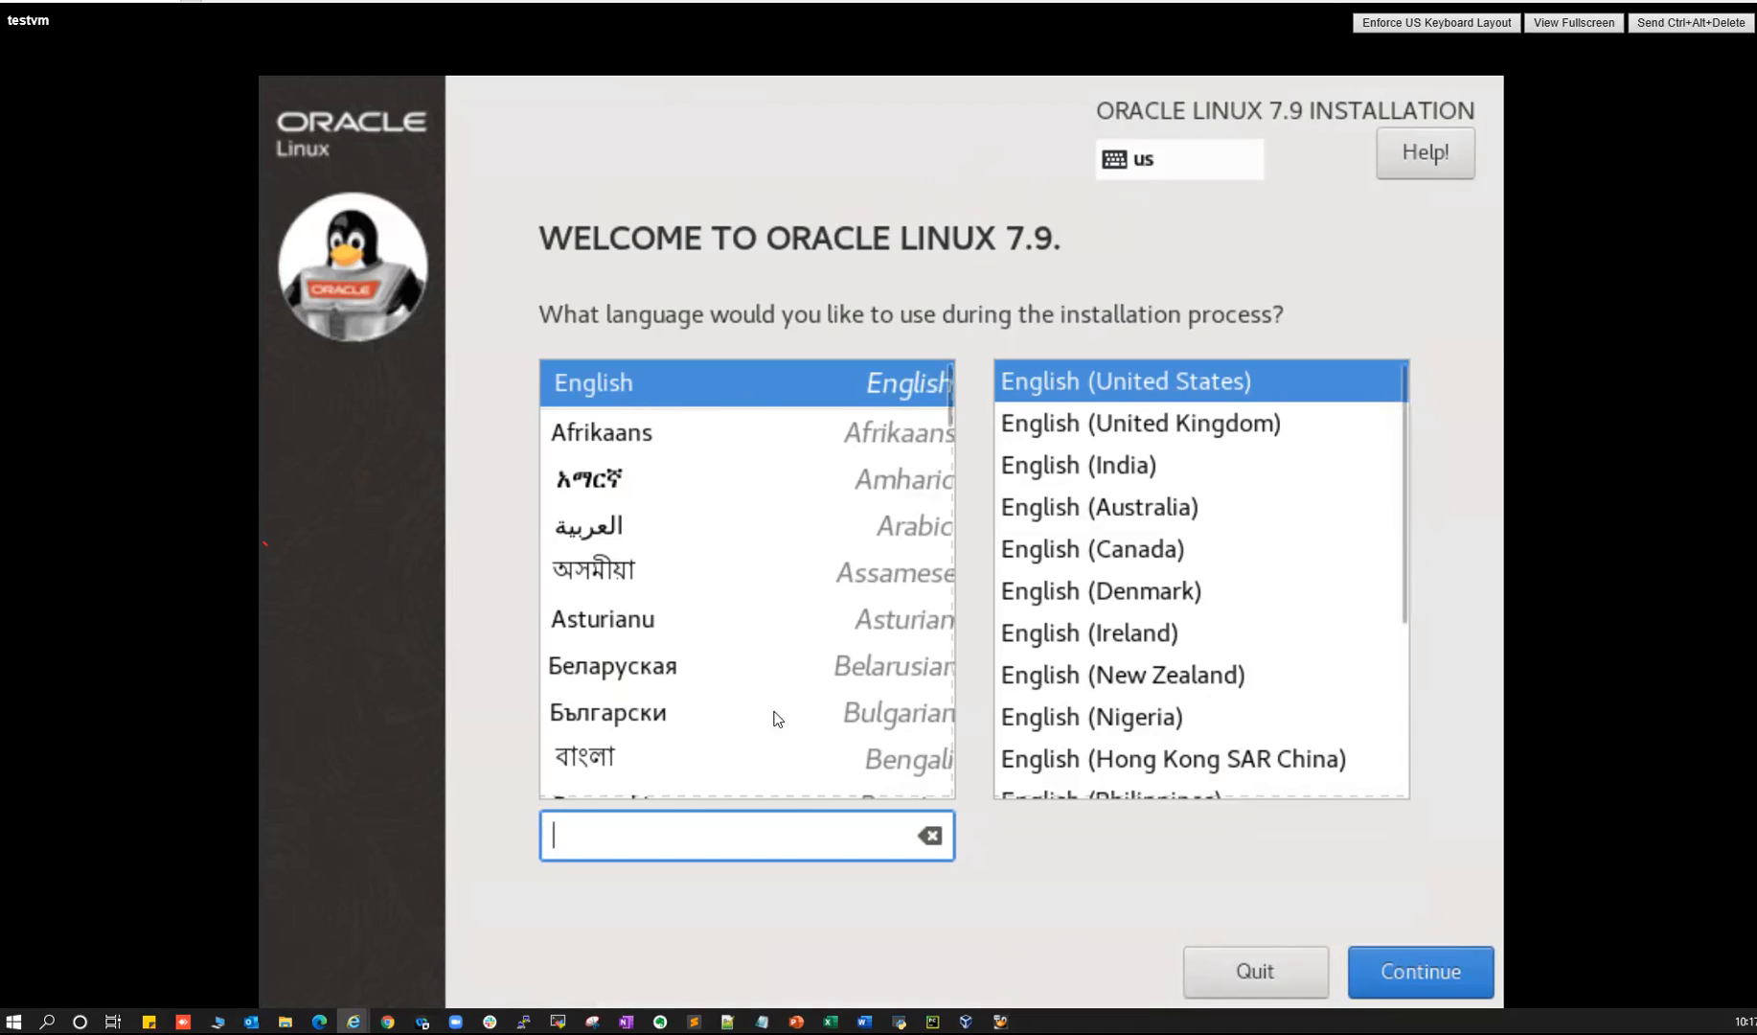
click(1406, 974)
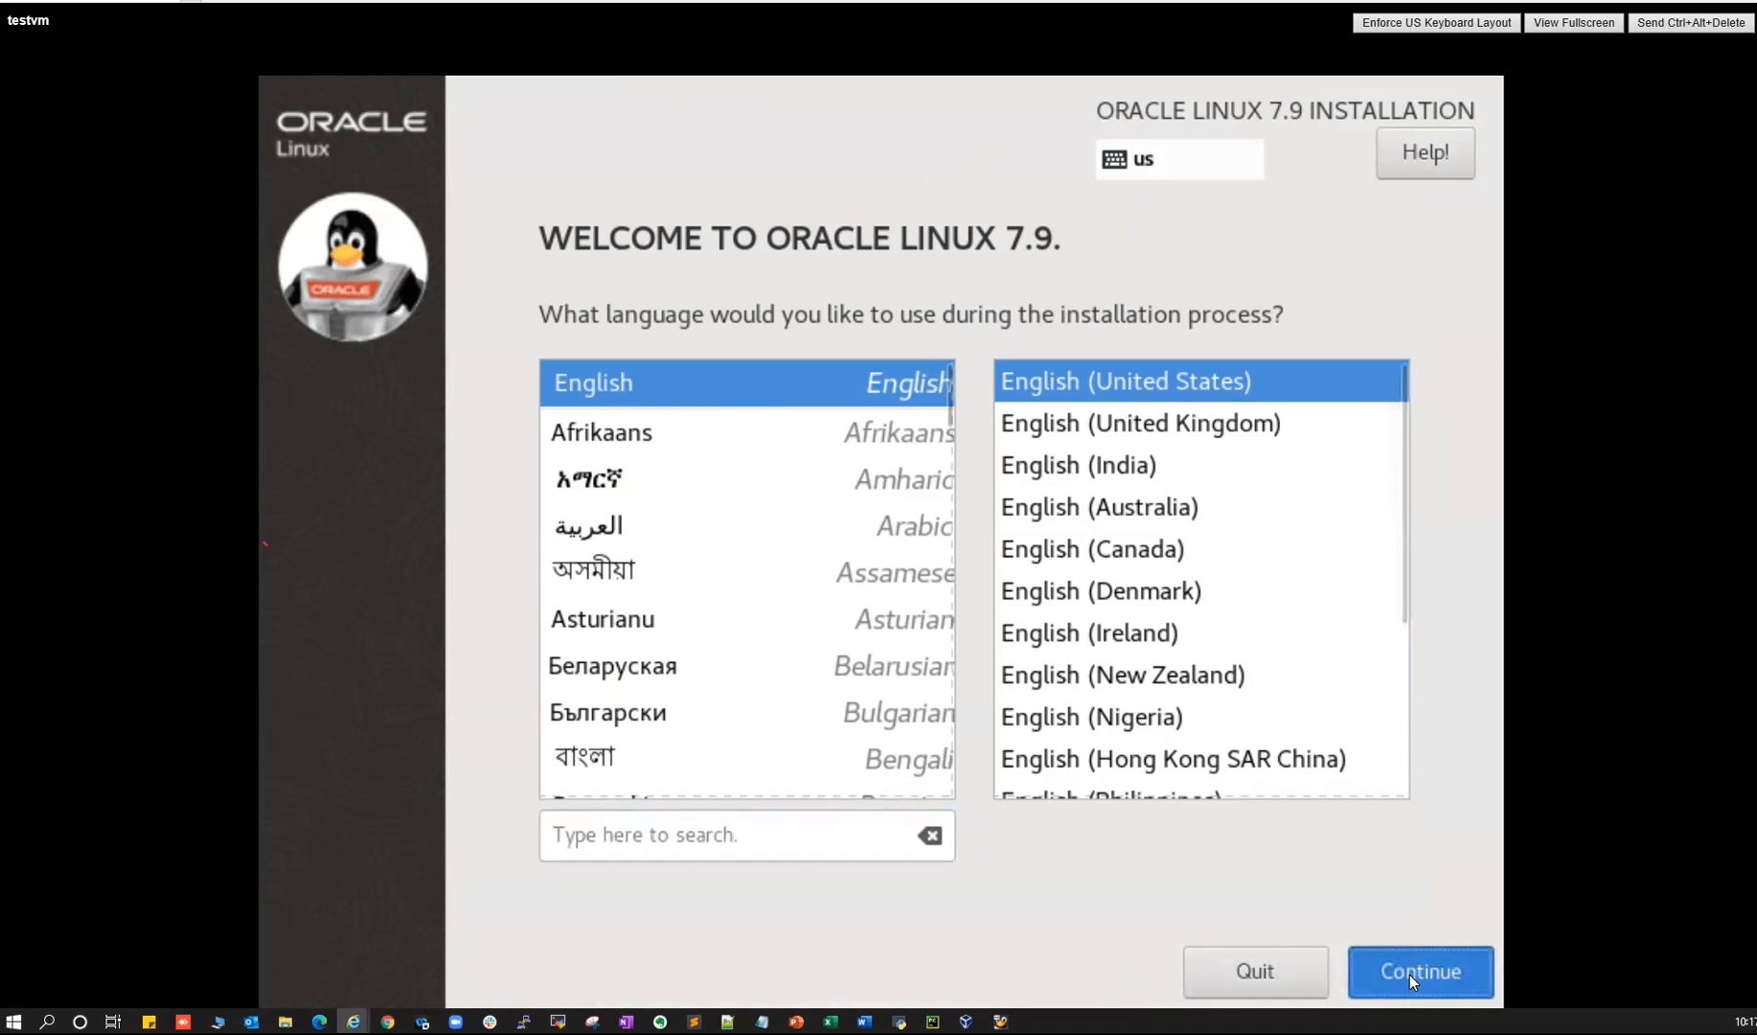
click(1412, 971)
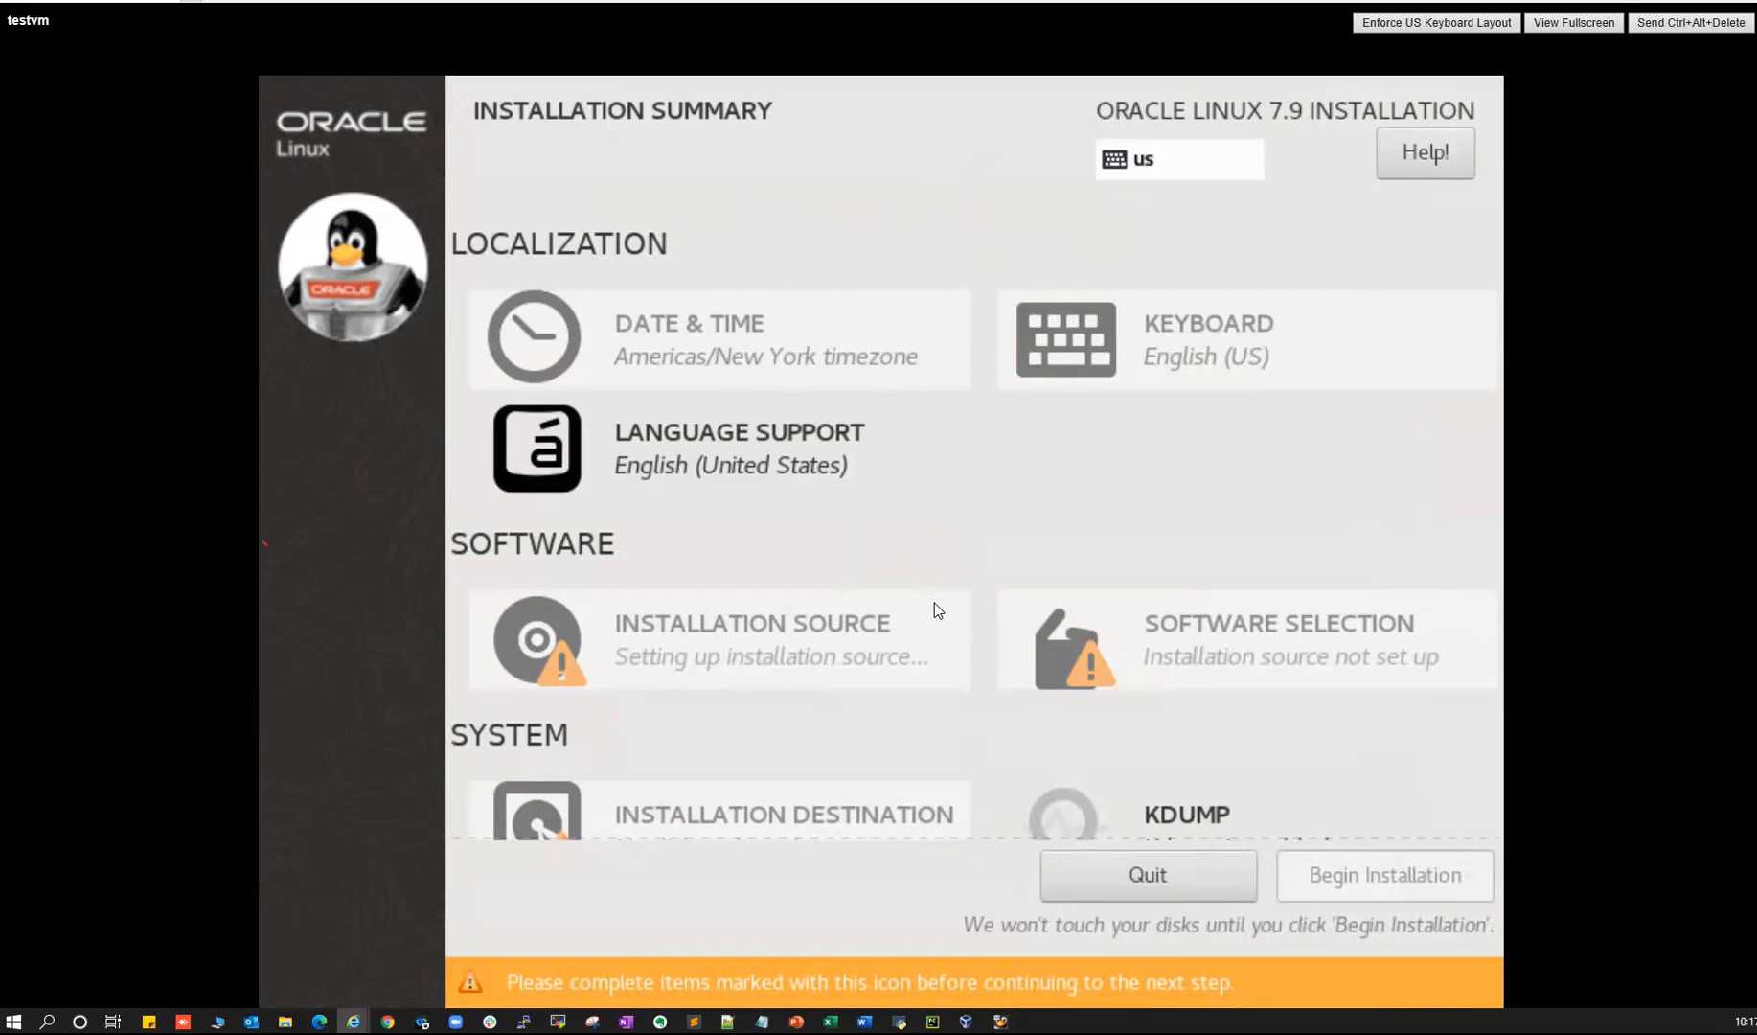
- Set the time zone to Asia/Kolkata and keep the auto-detected OL-7.9_Server.x86_64 local media source
click(632, 341)
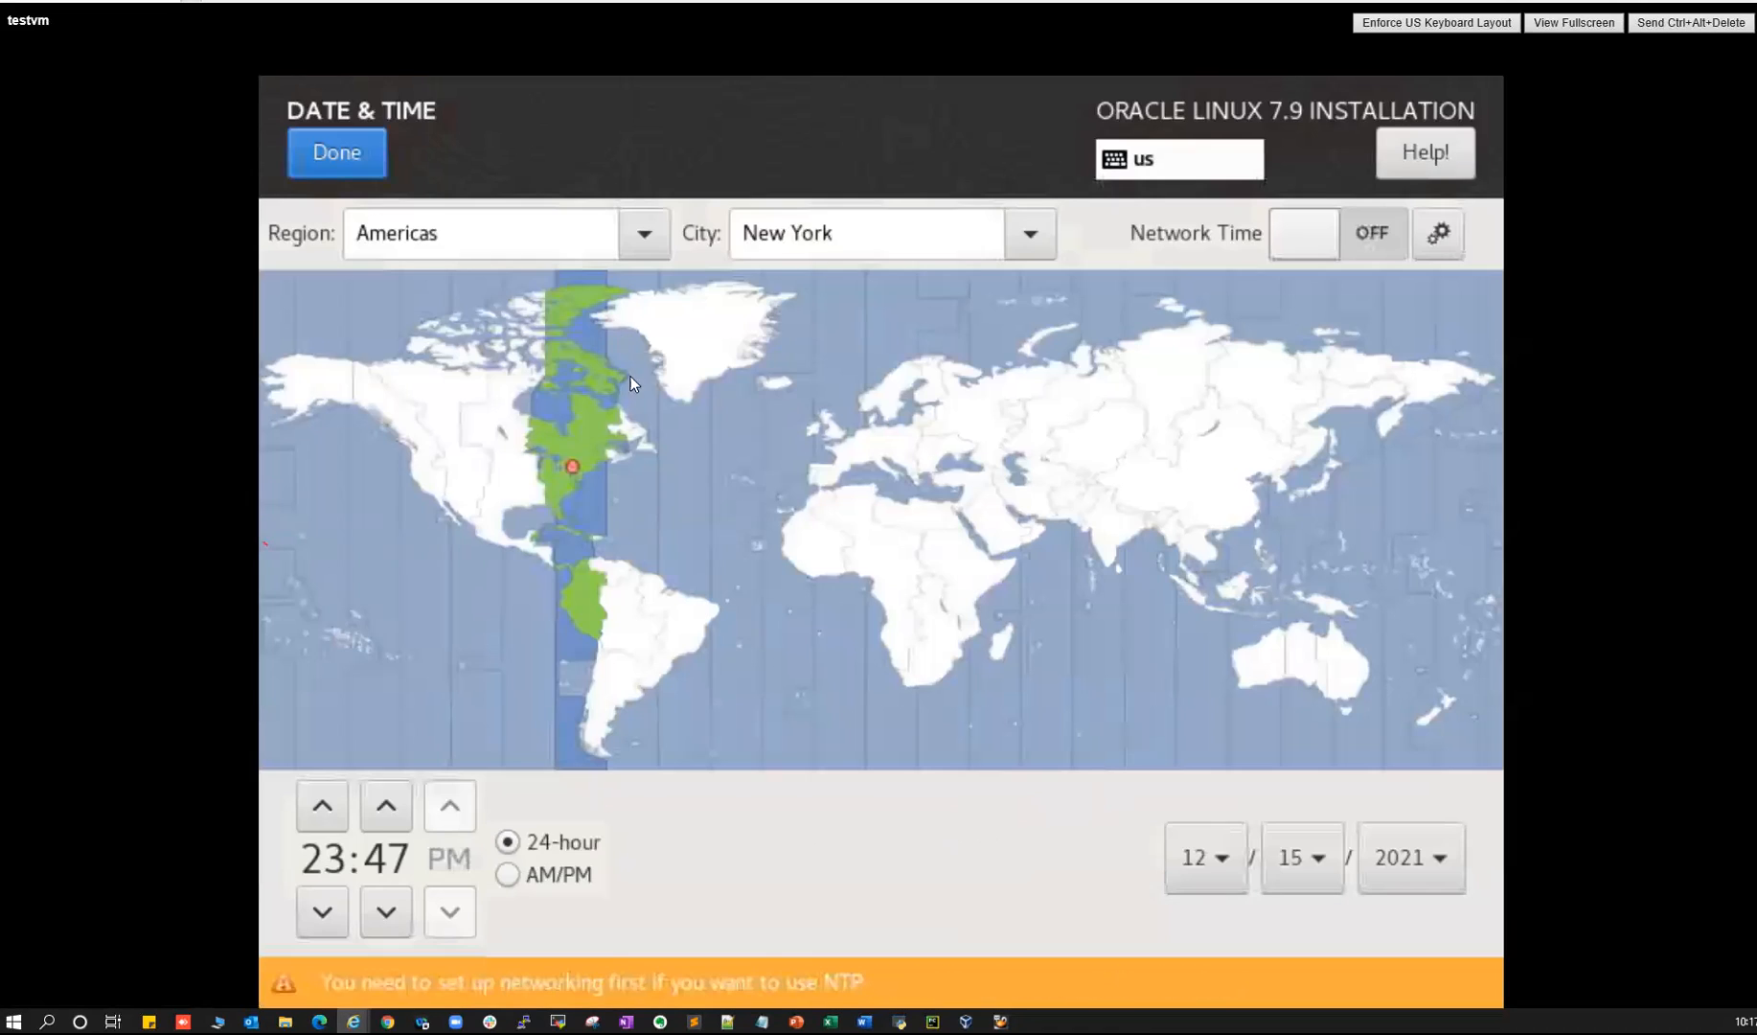
click(1112, 535)
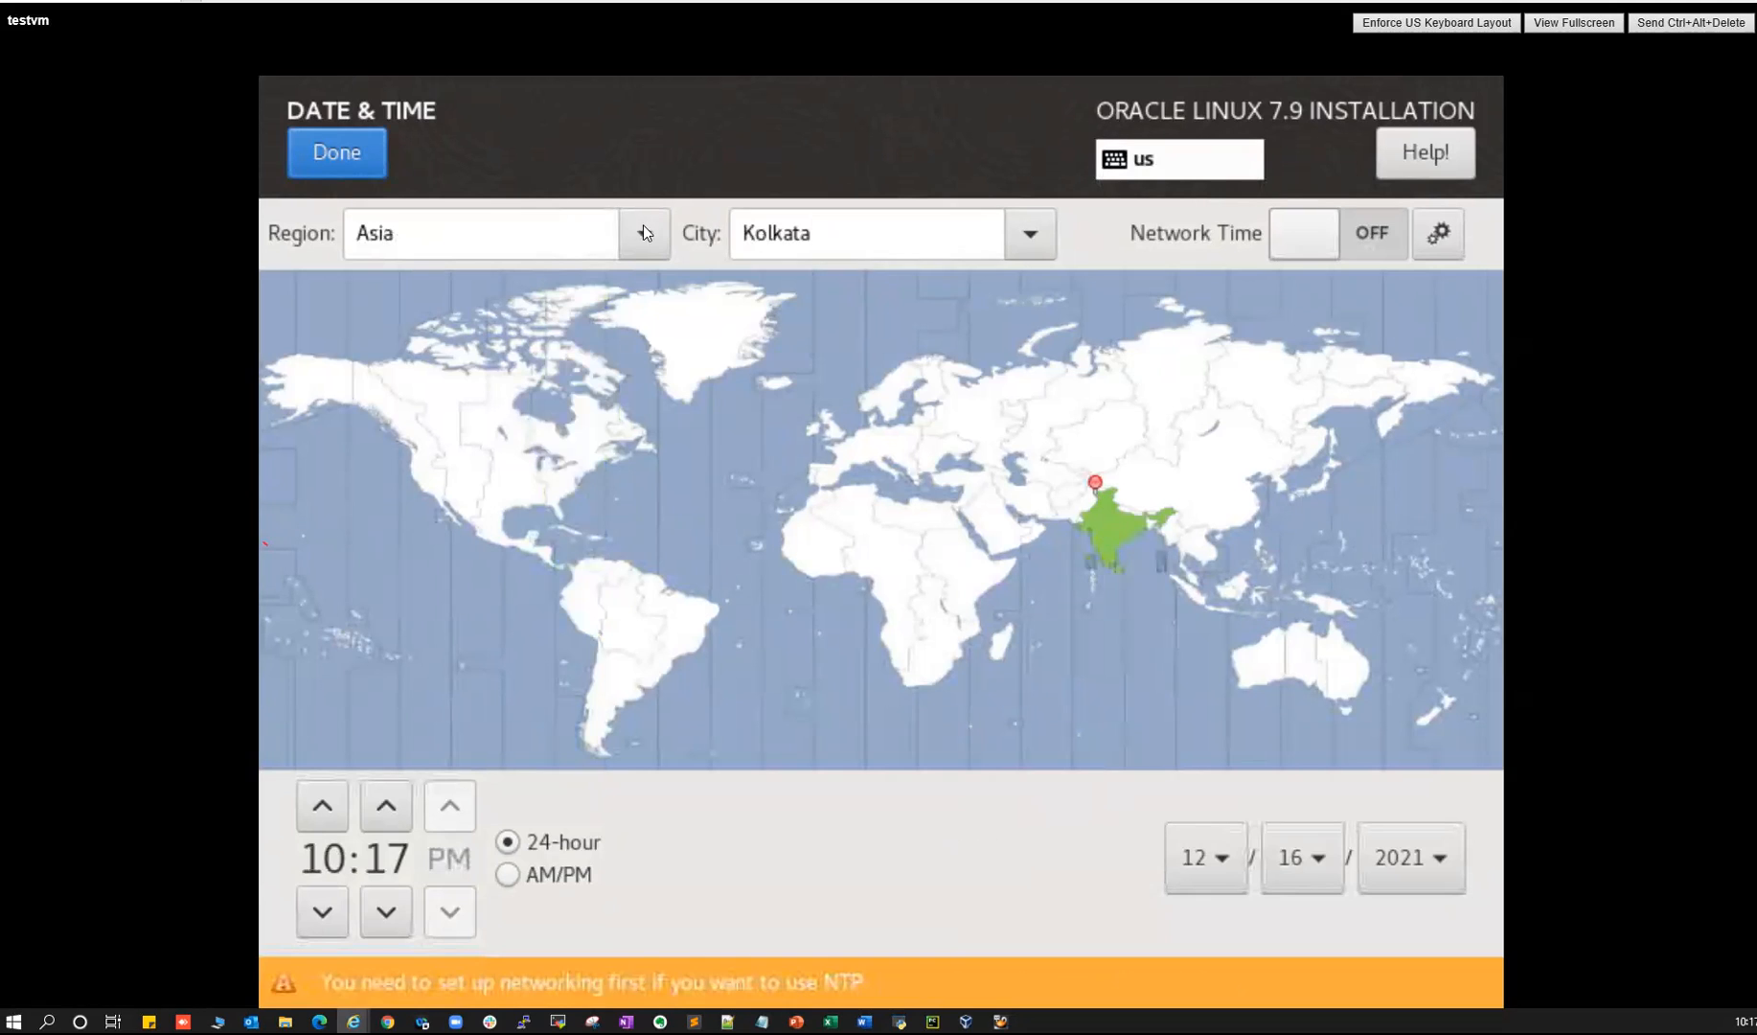
click(347, 158)
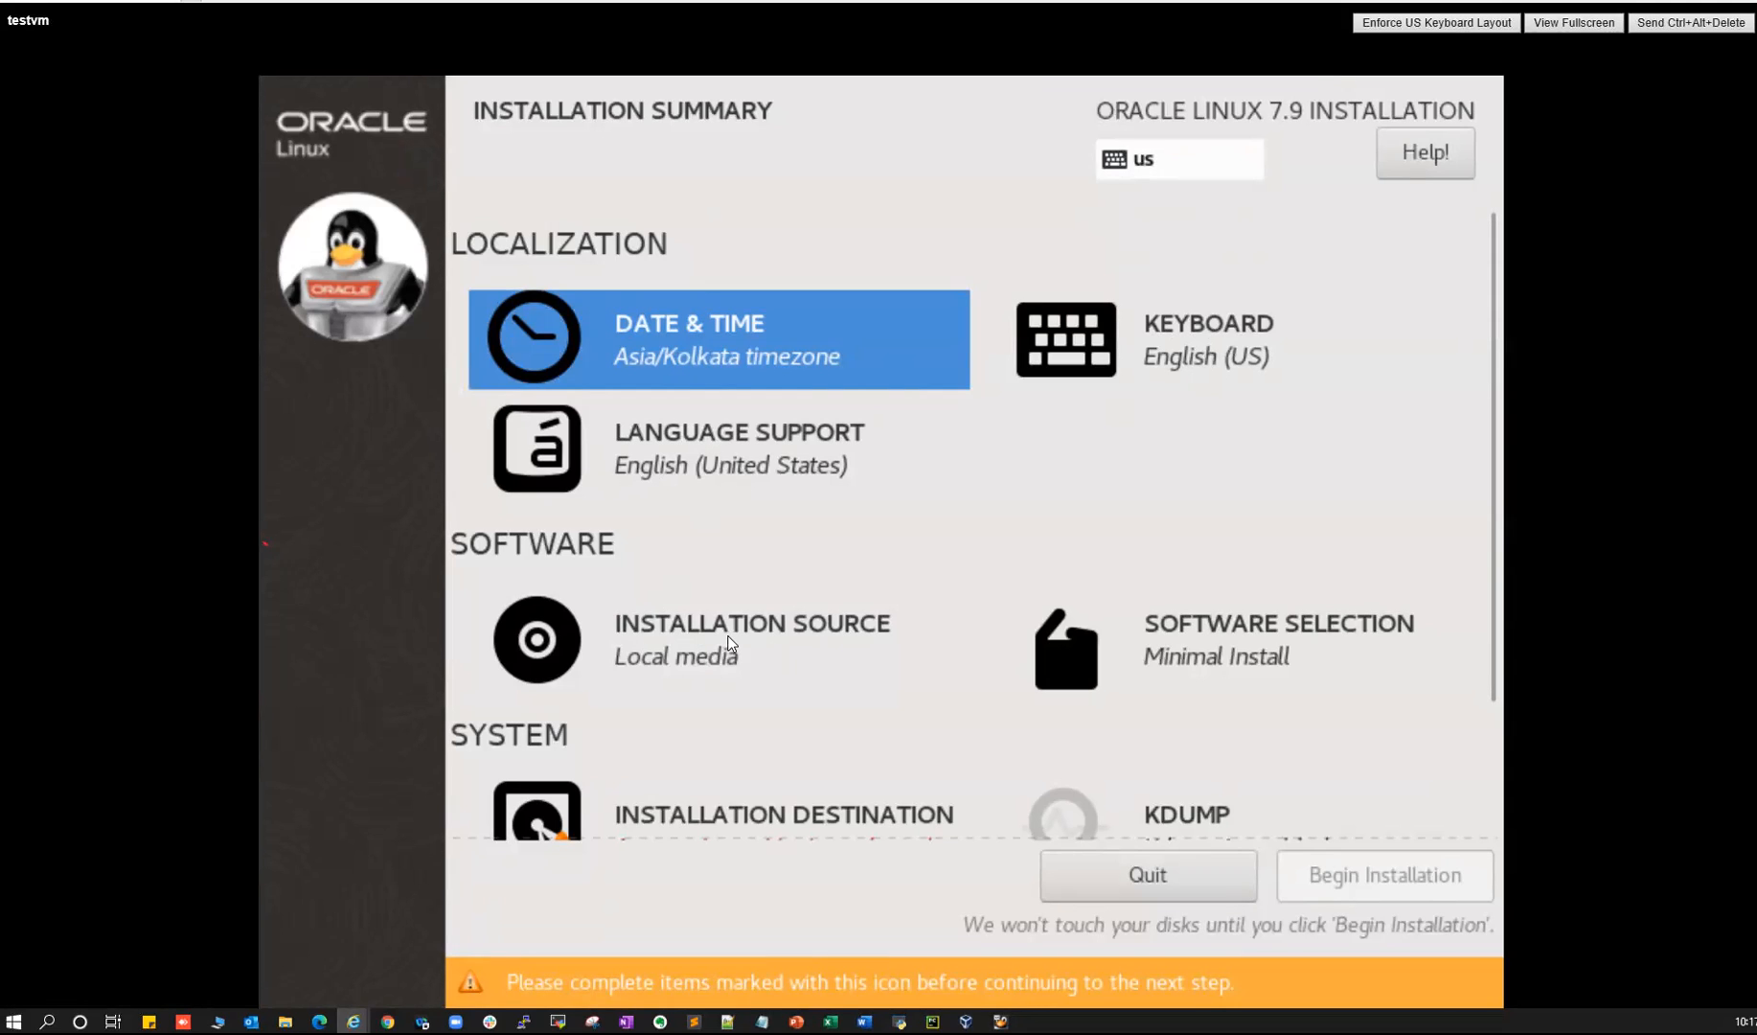
click(691, 641)
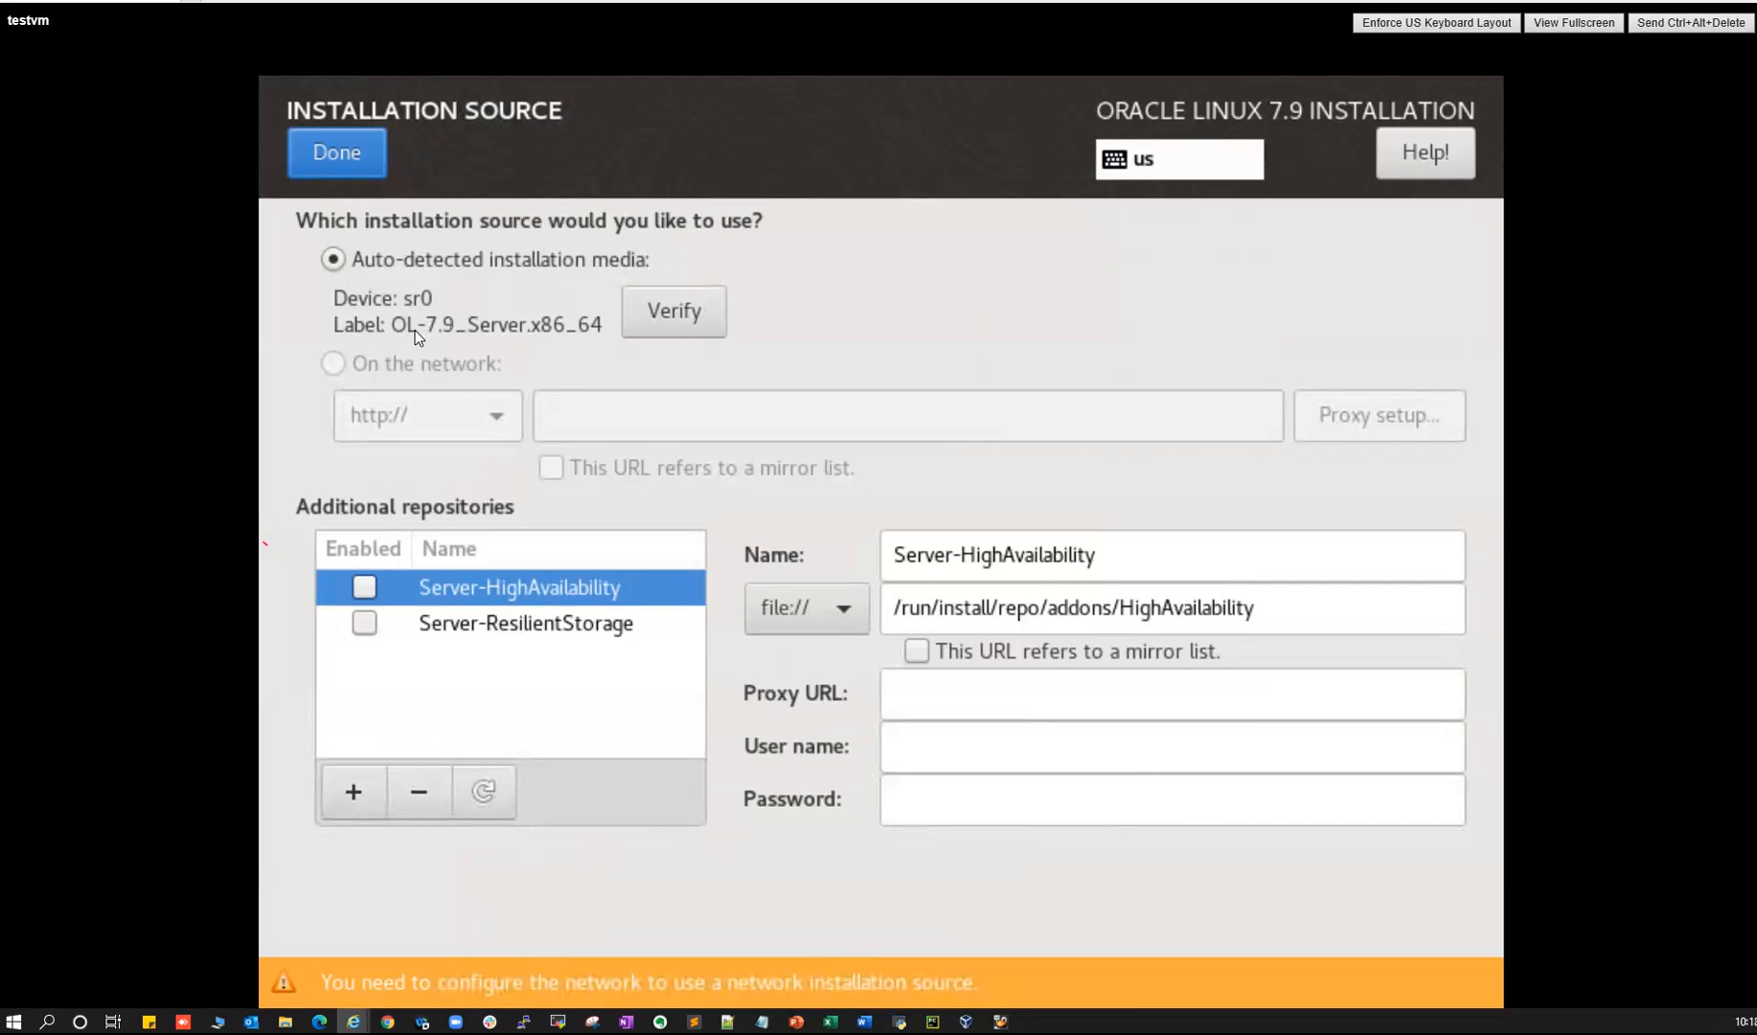
click(339, 151)
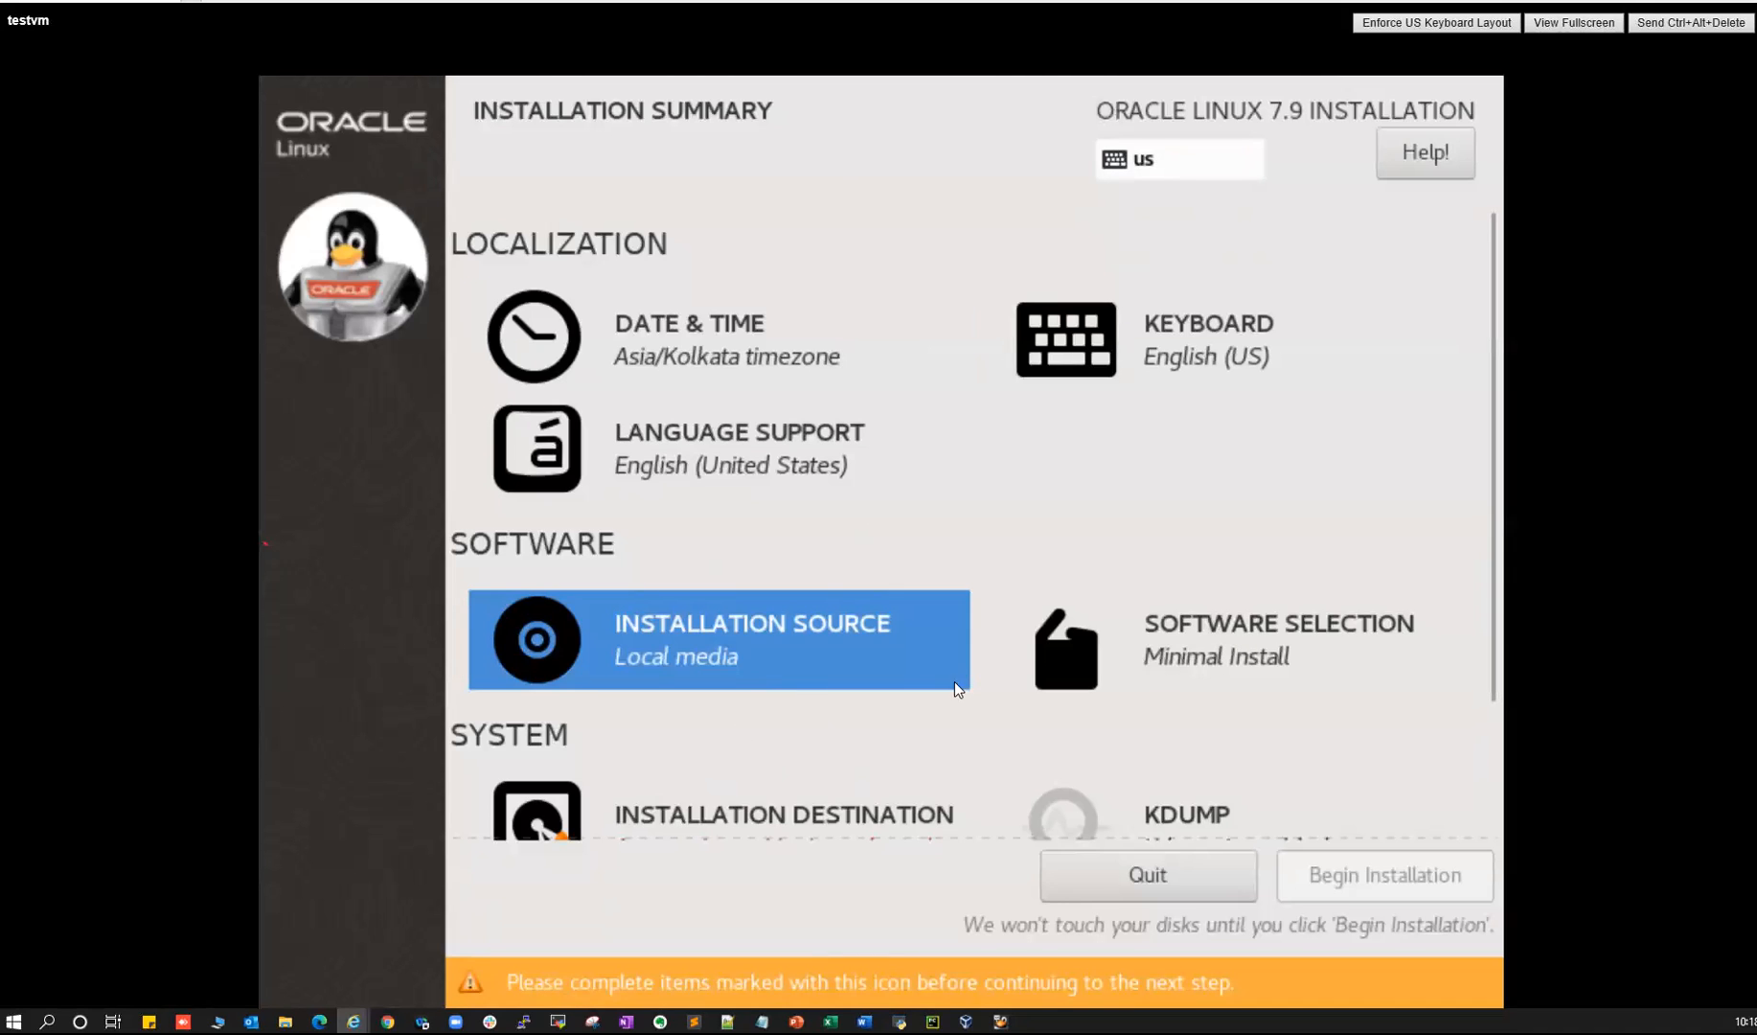
- Choose Server with GUI plus the Compatibility Libraries and Development Tools add-ons
click(1222, 624)
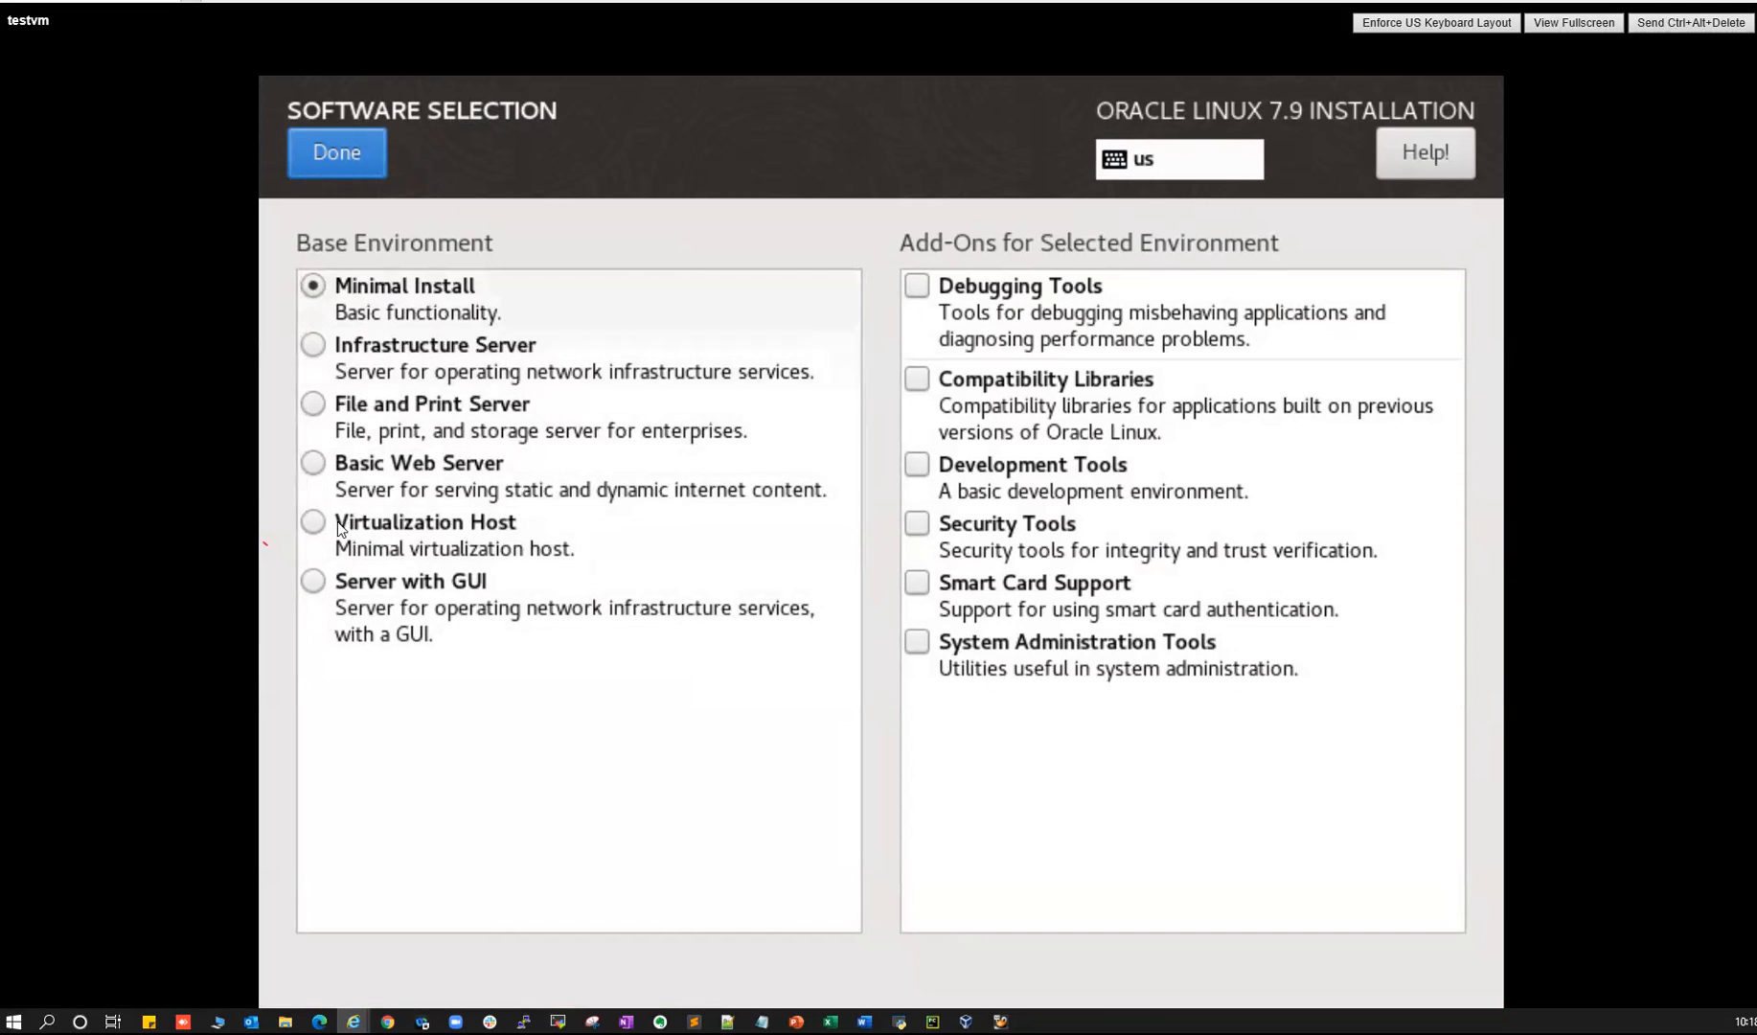
click(313, 583)
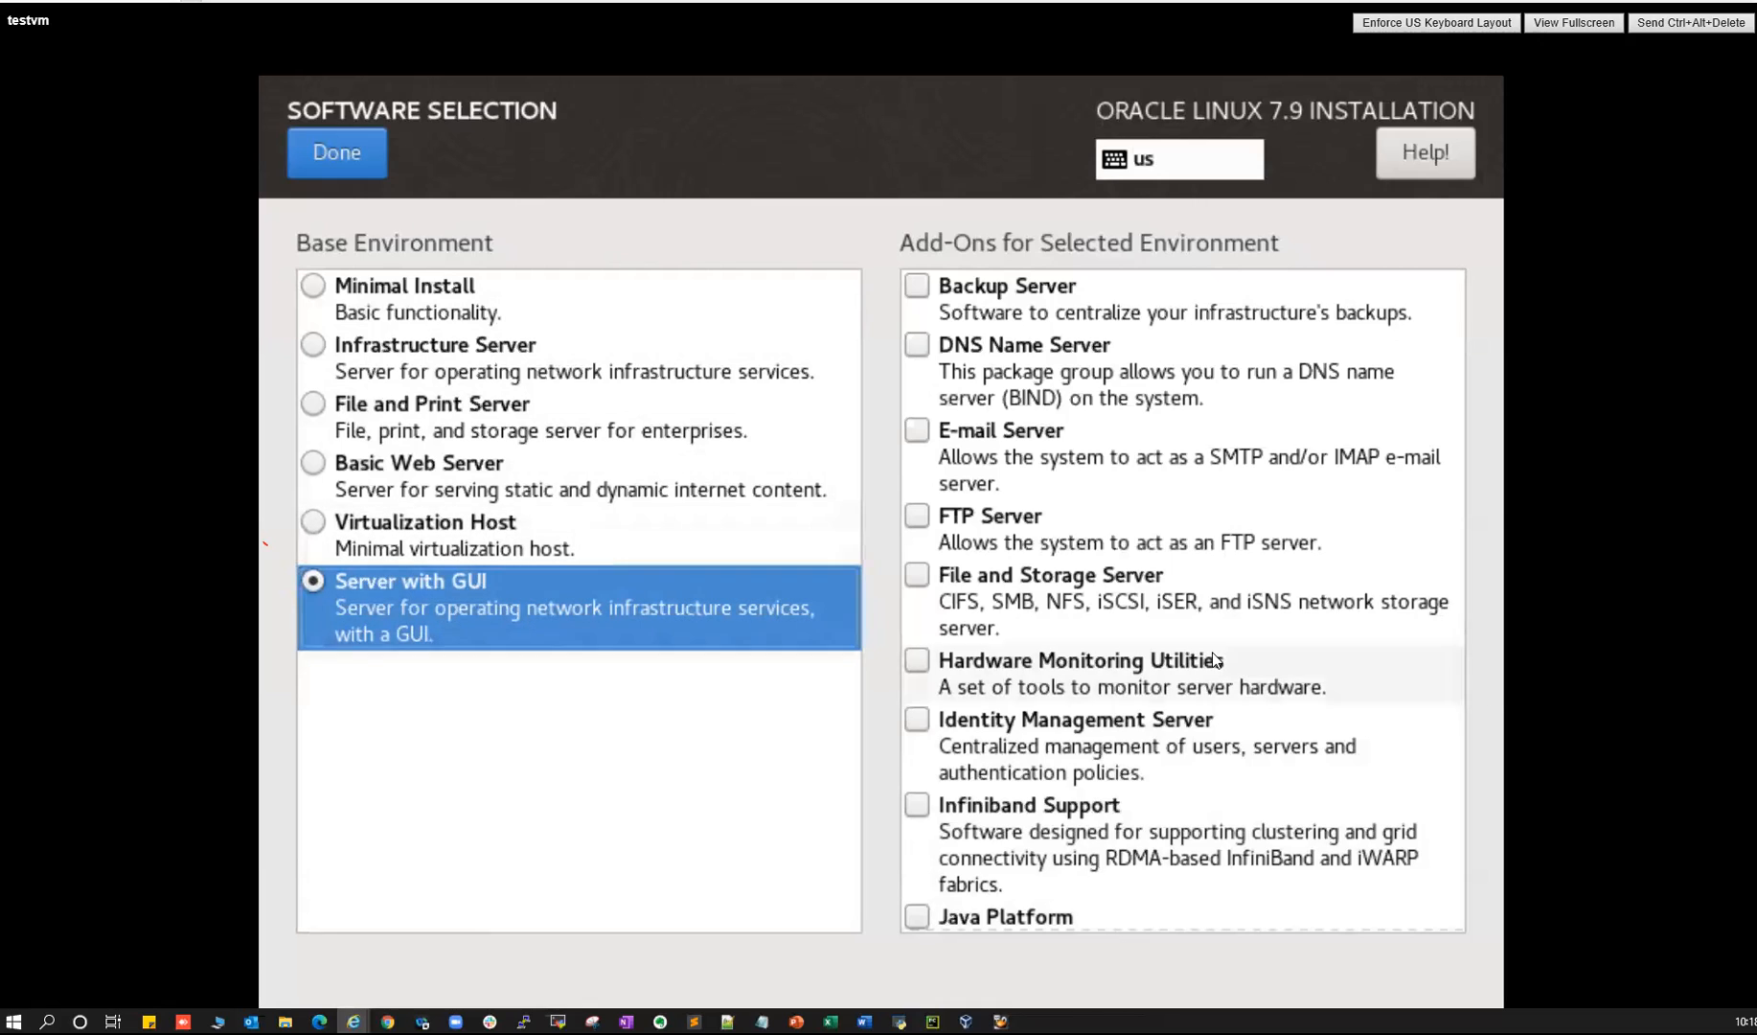
scroll(1202, 666, down, 10)
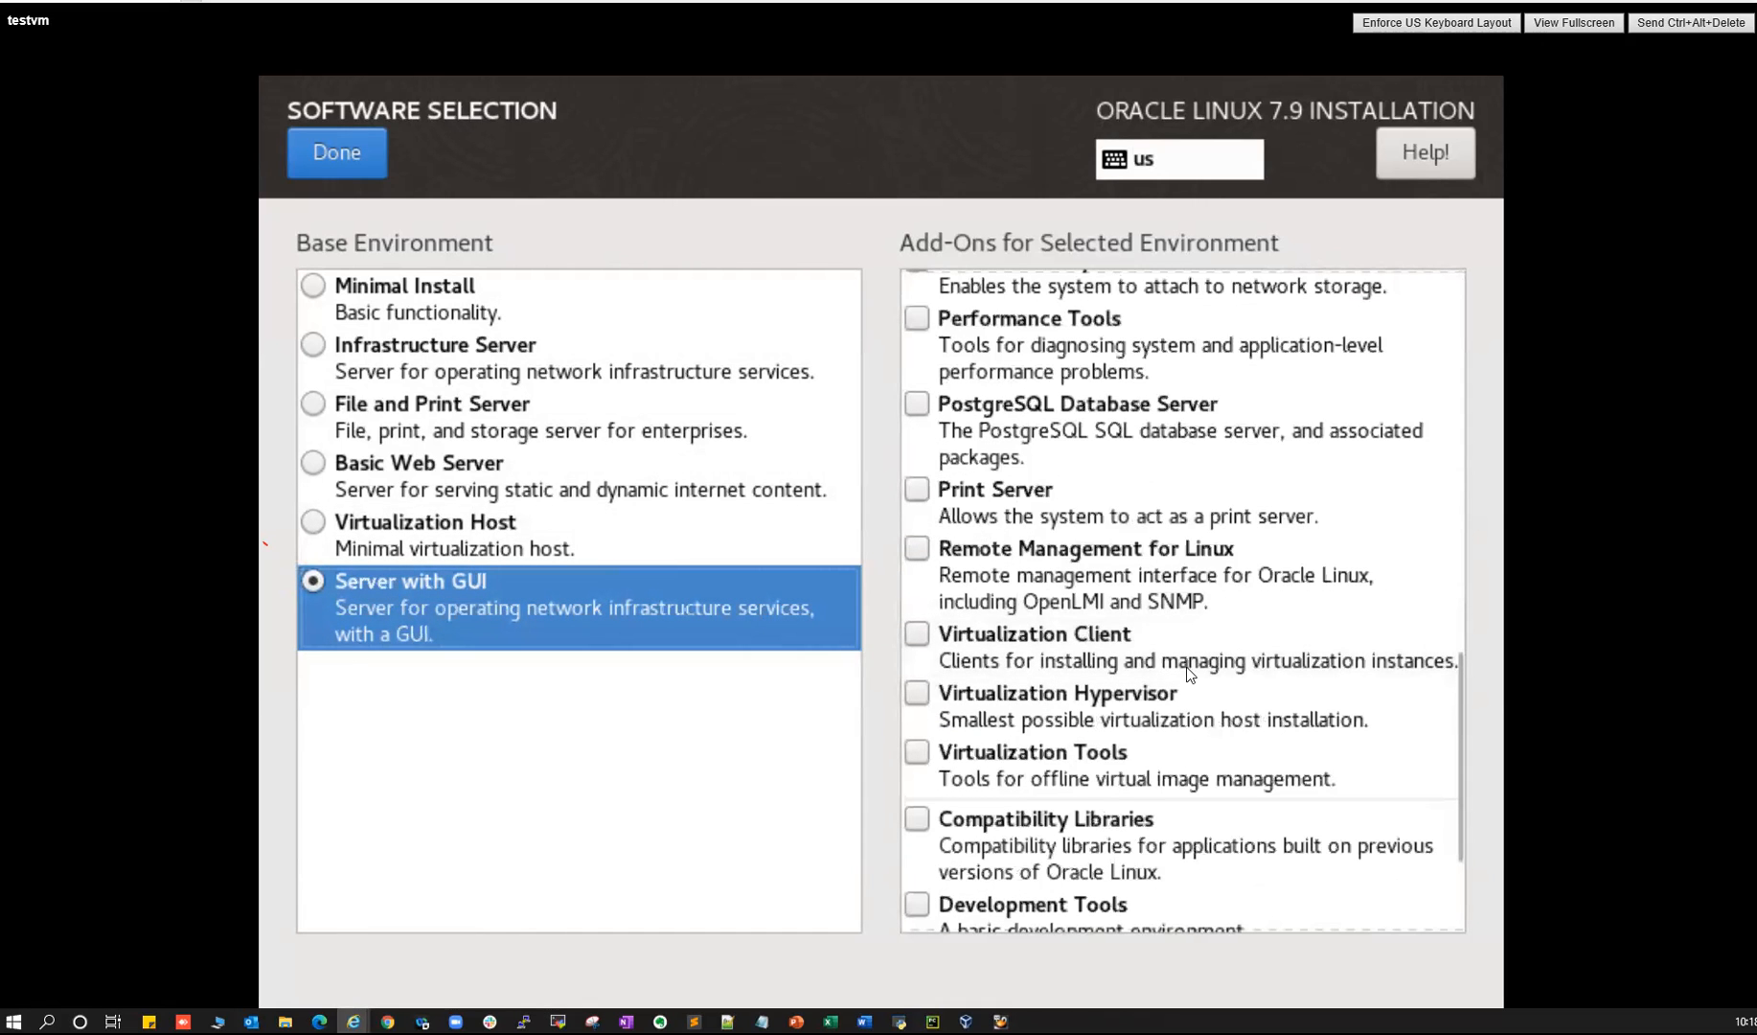
scroll(1207, 714, down, 3)
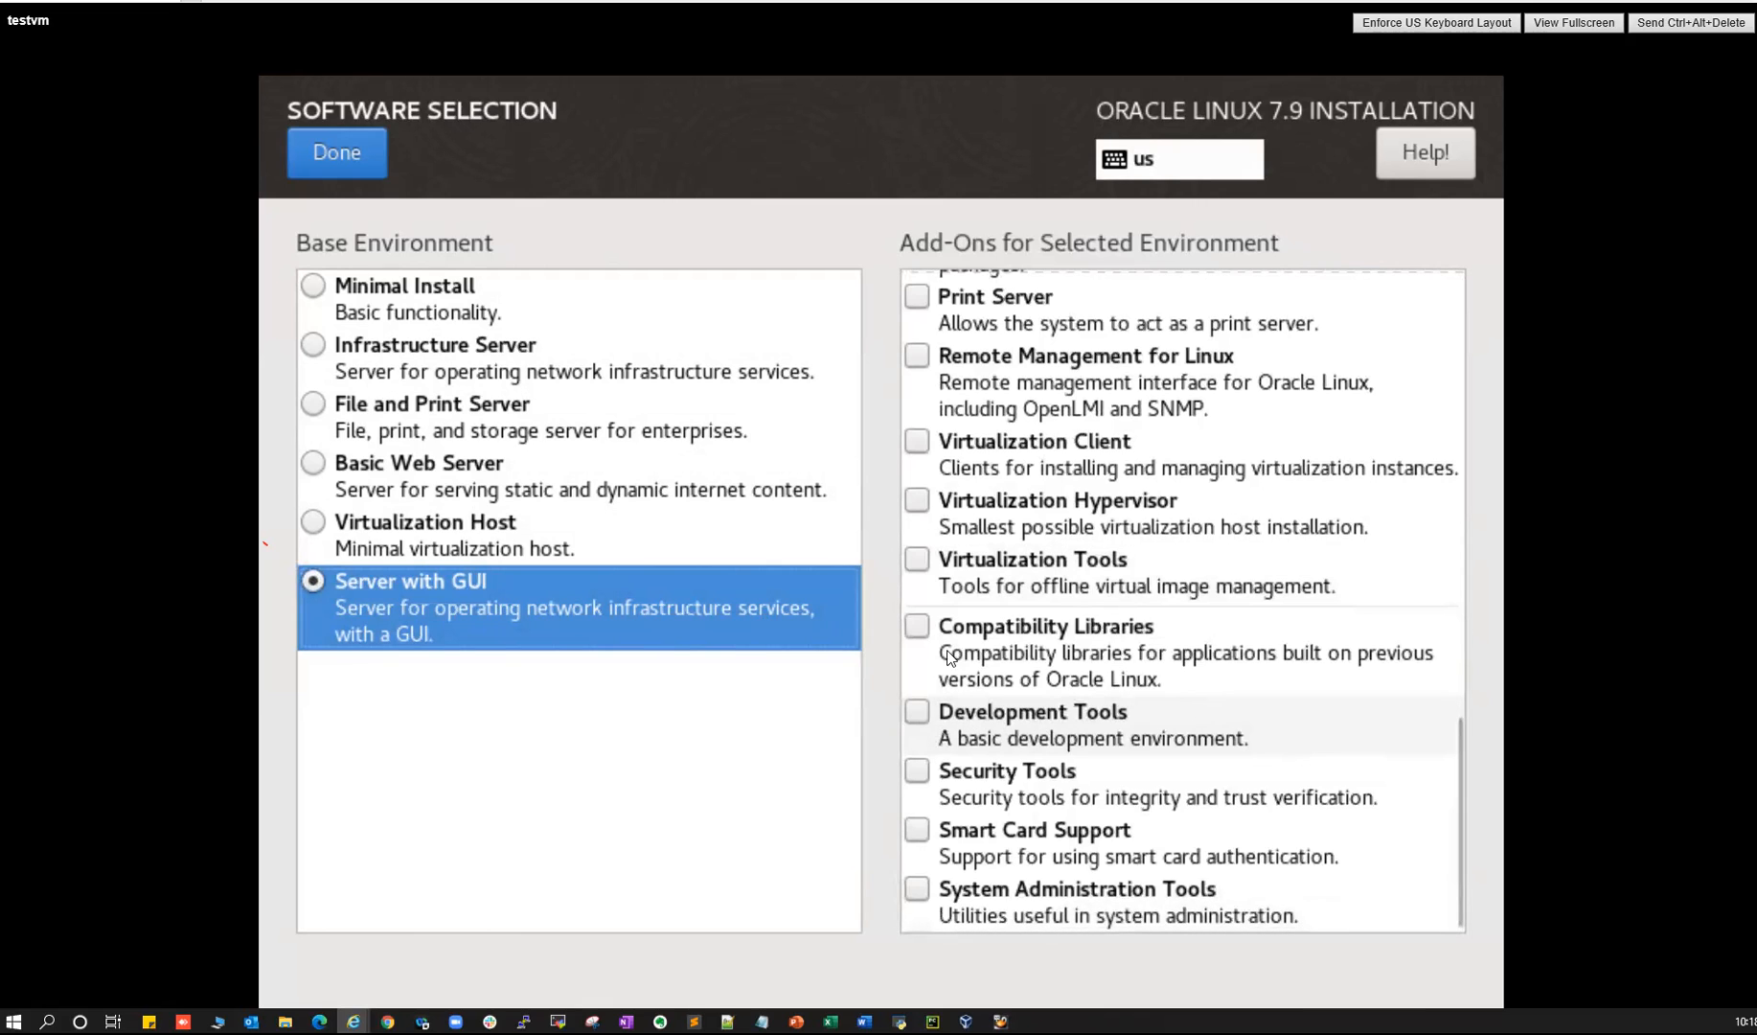
click(916, 626)
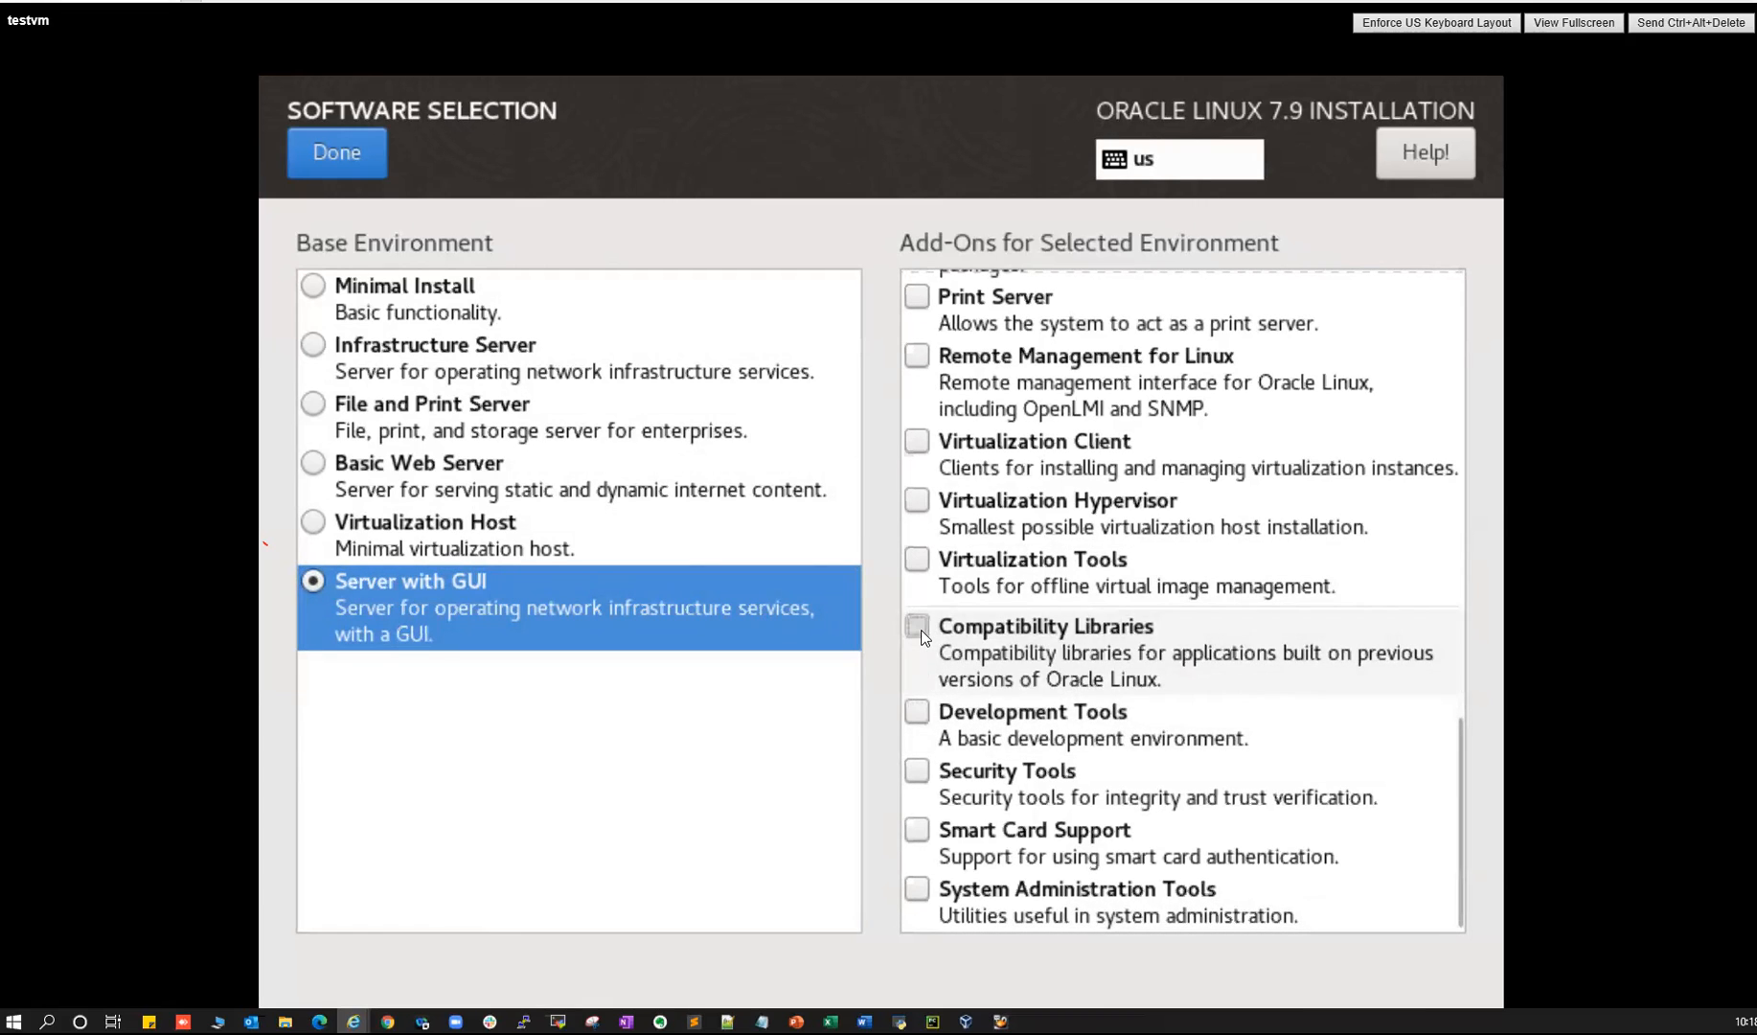
click(916, 713)
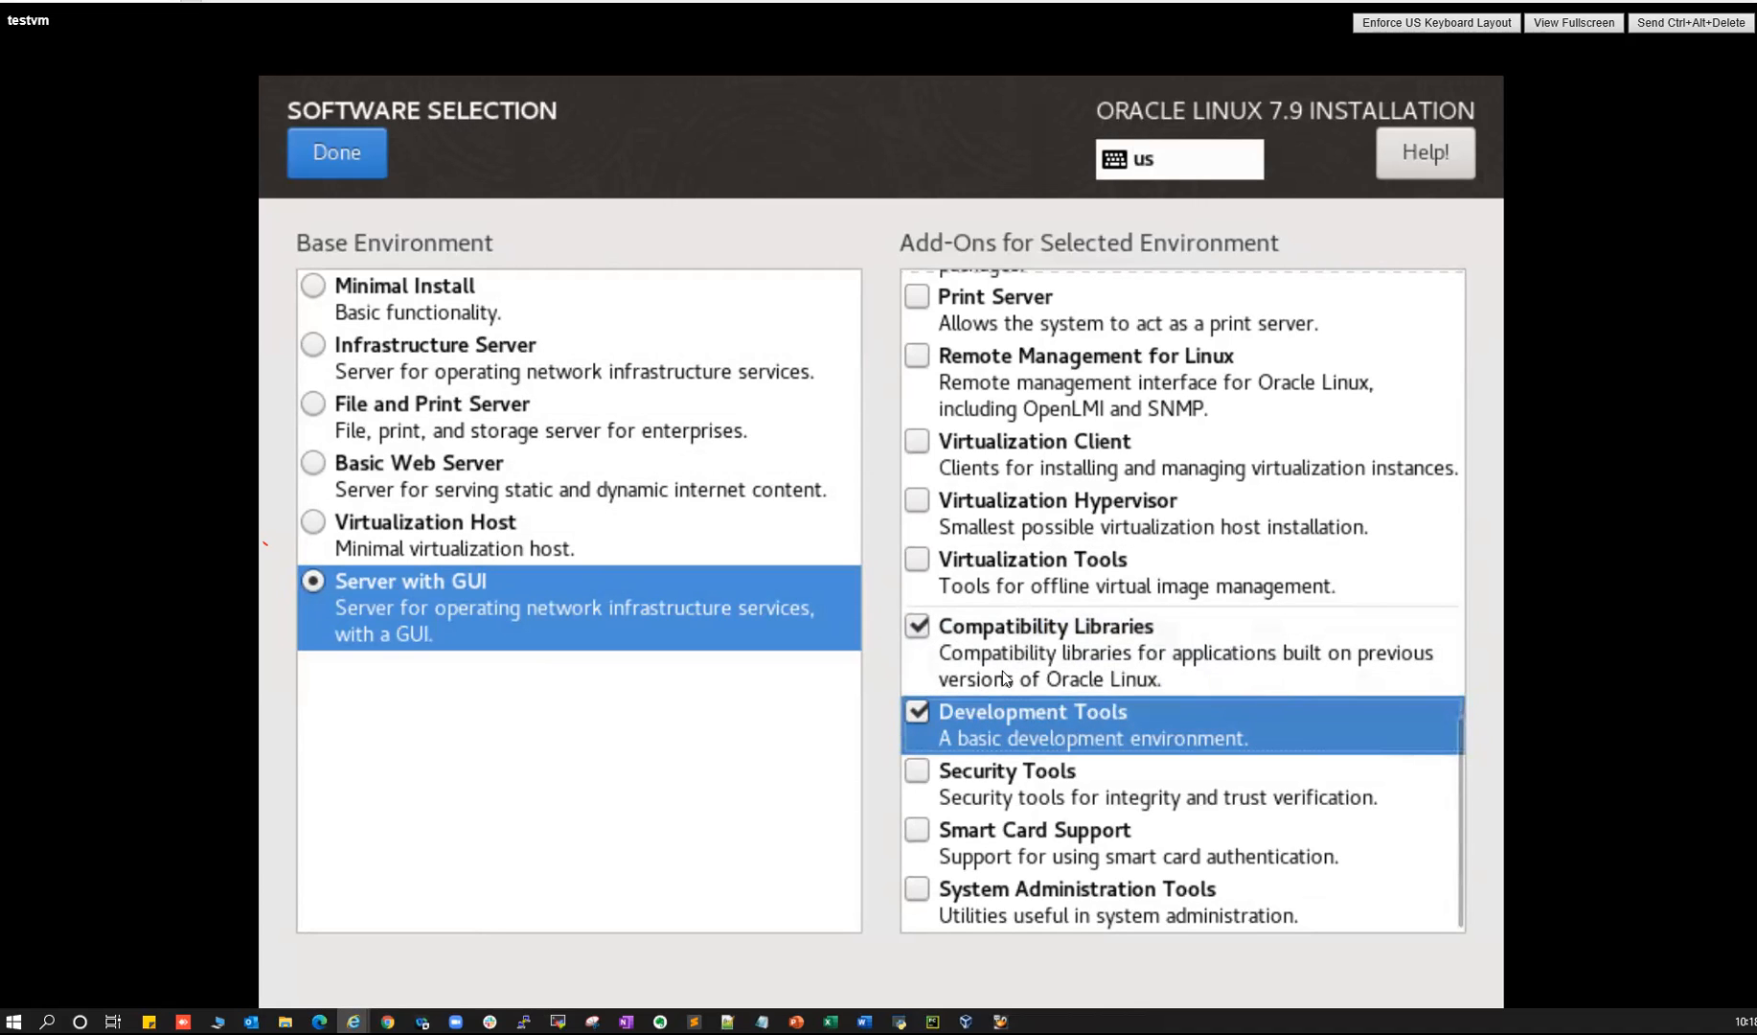
click(348, 164)
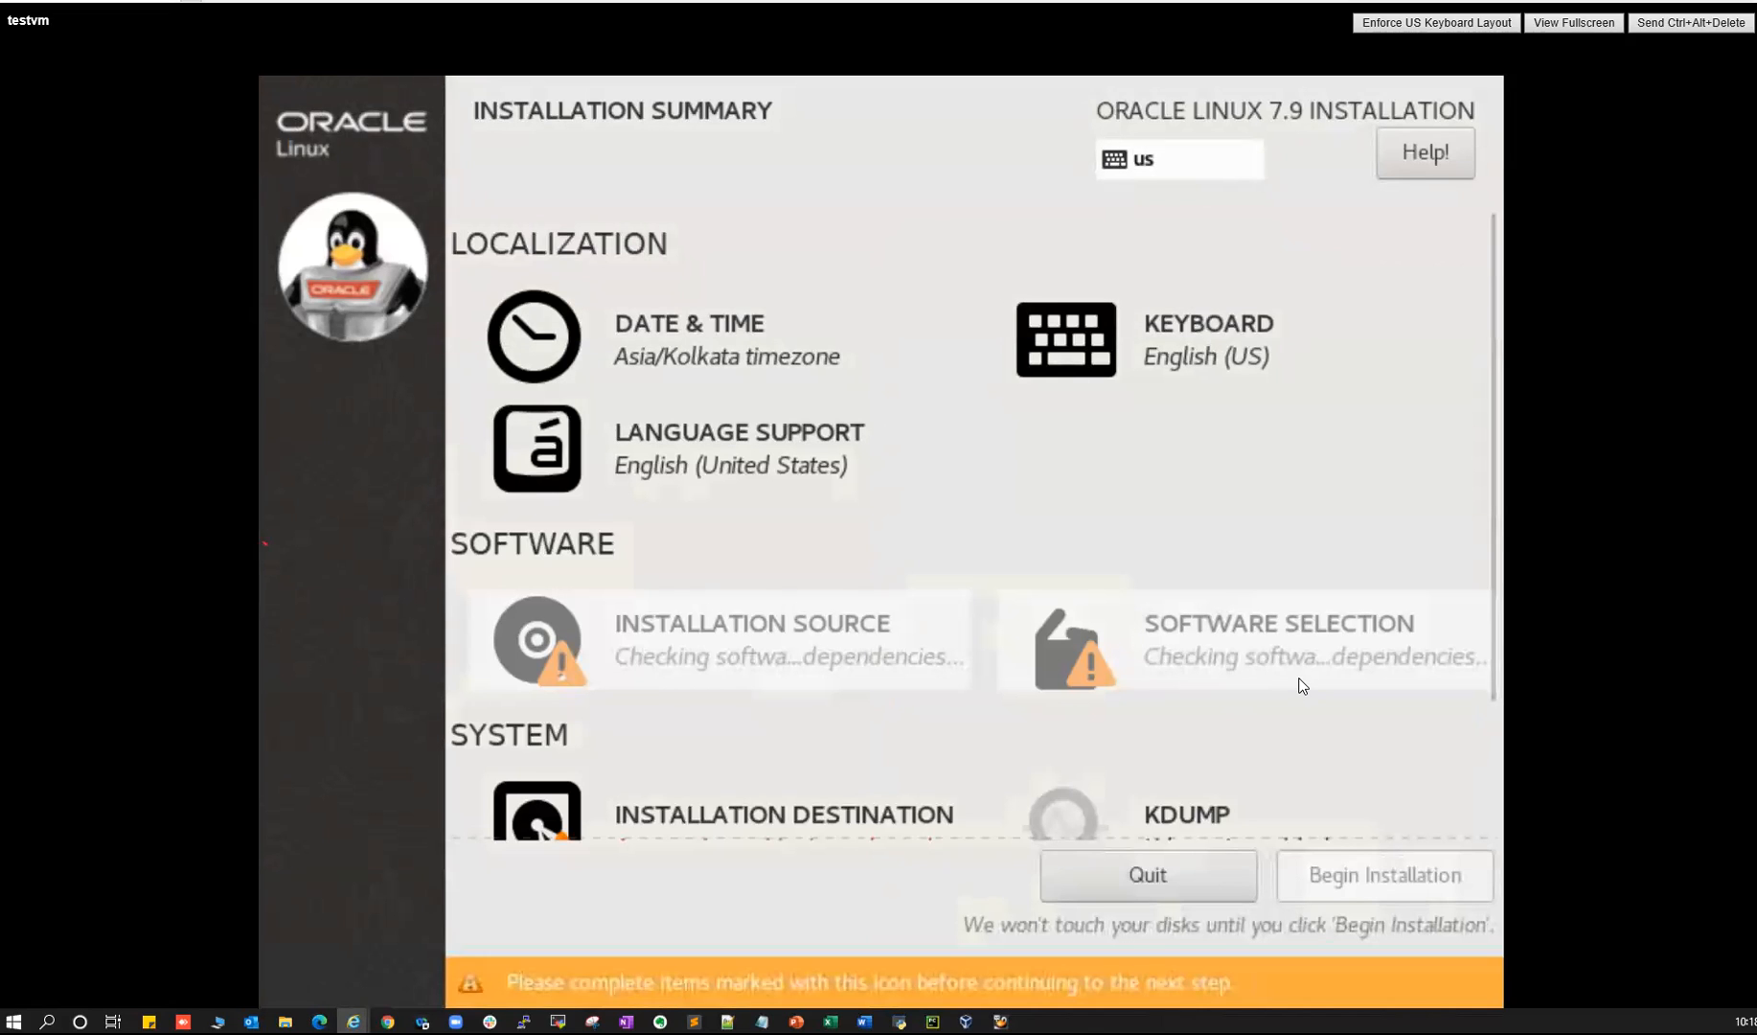
- Select the 50 GiB disk with 'I will configure partitioning' and continue to Manual Partitioning
scroll(1301, 680, down, 1)
scroll(1192, 655, down, 1)
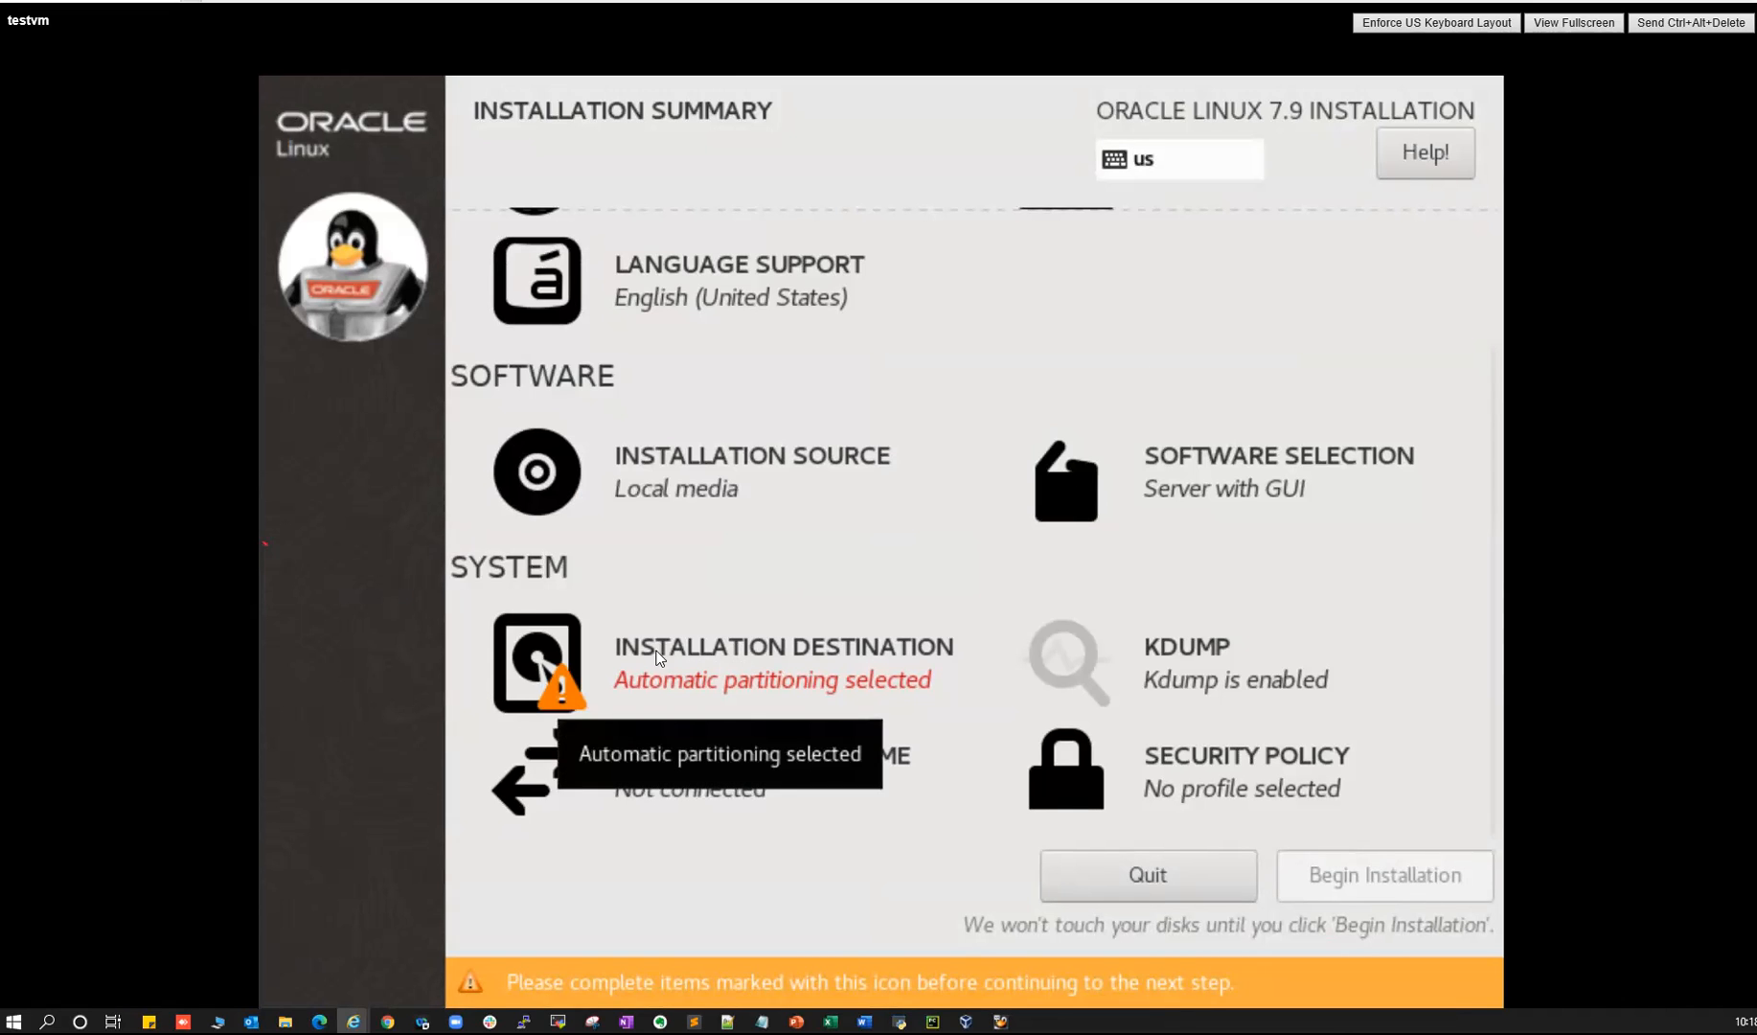
click(782, 654)
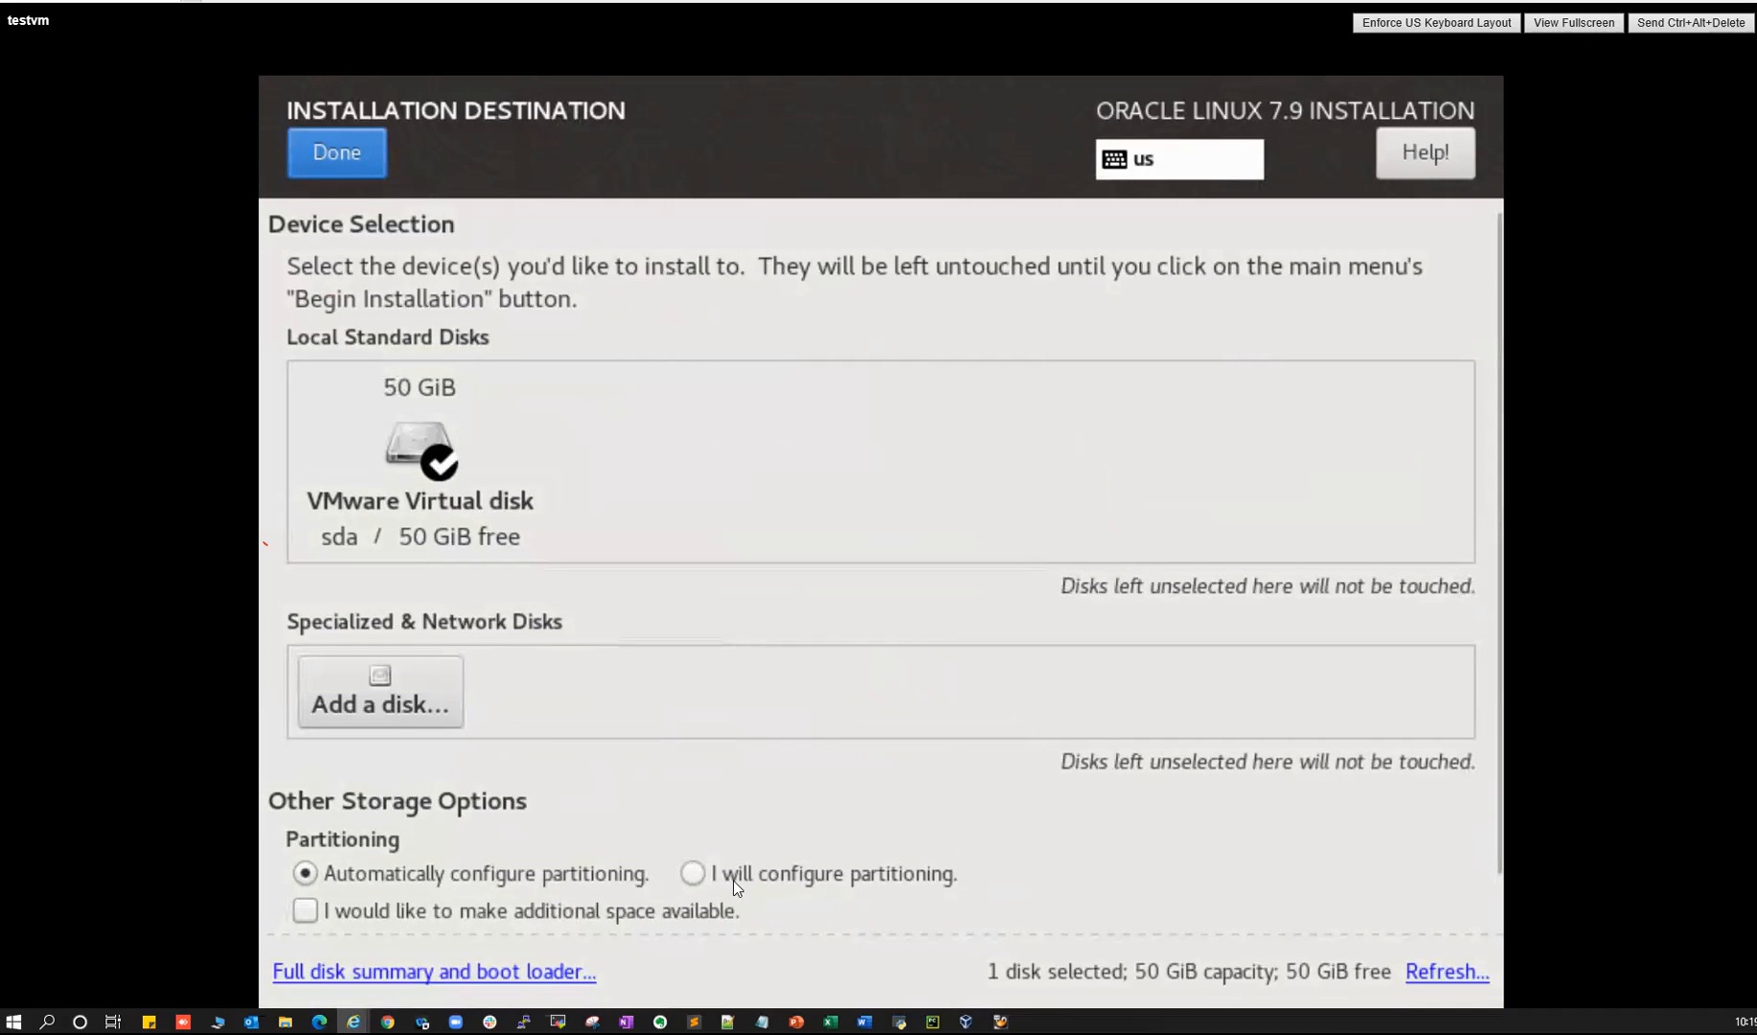
click(692, 874)
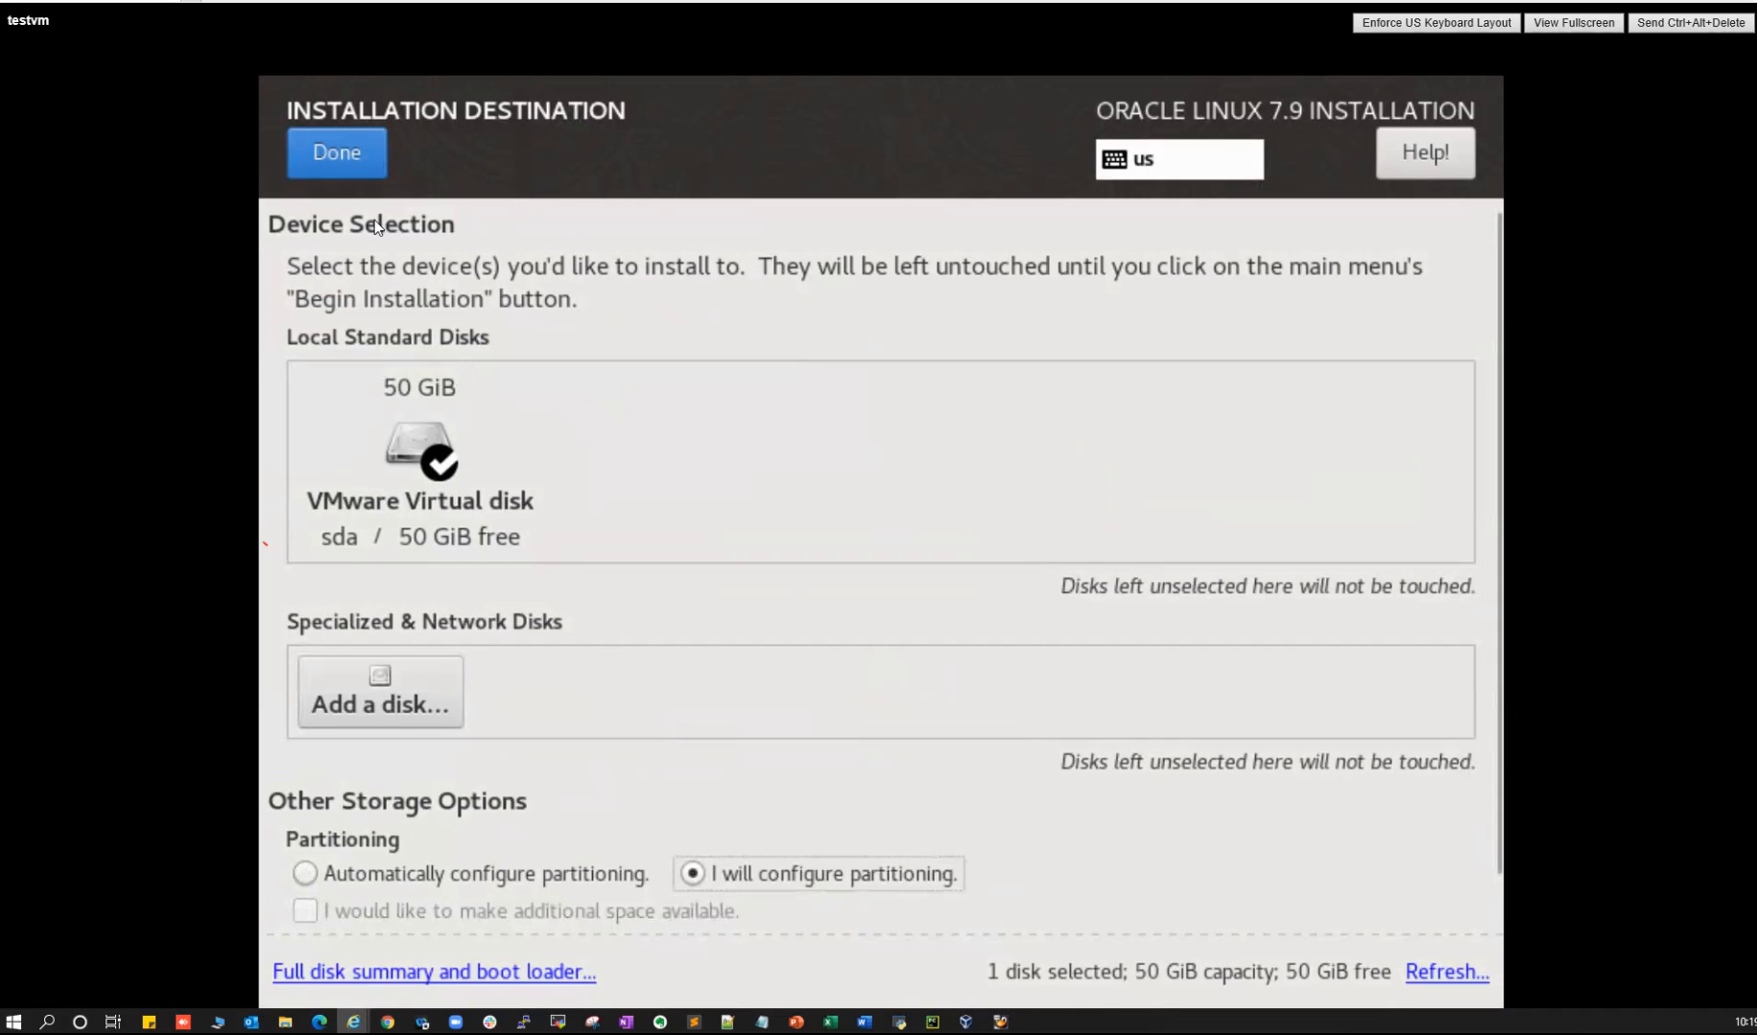
click(337, 153)
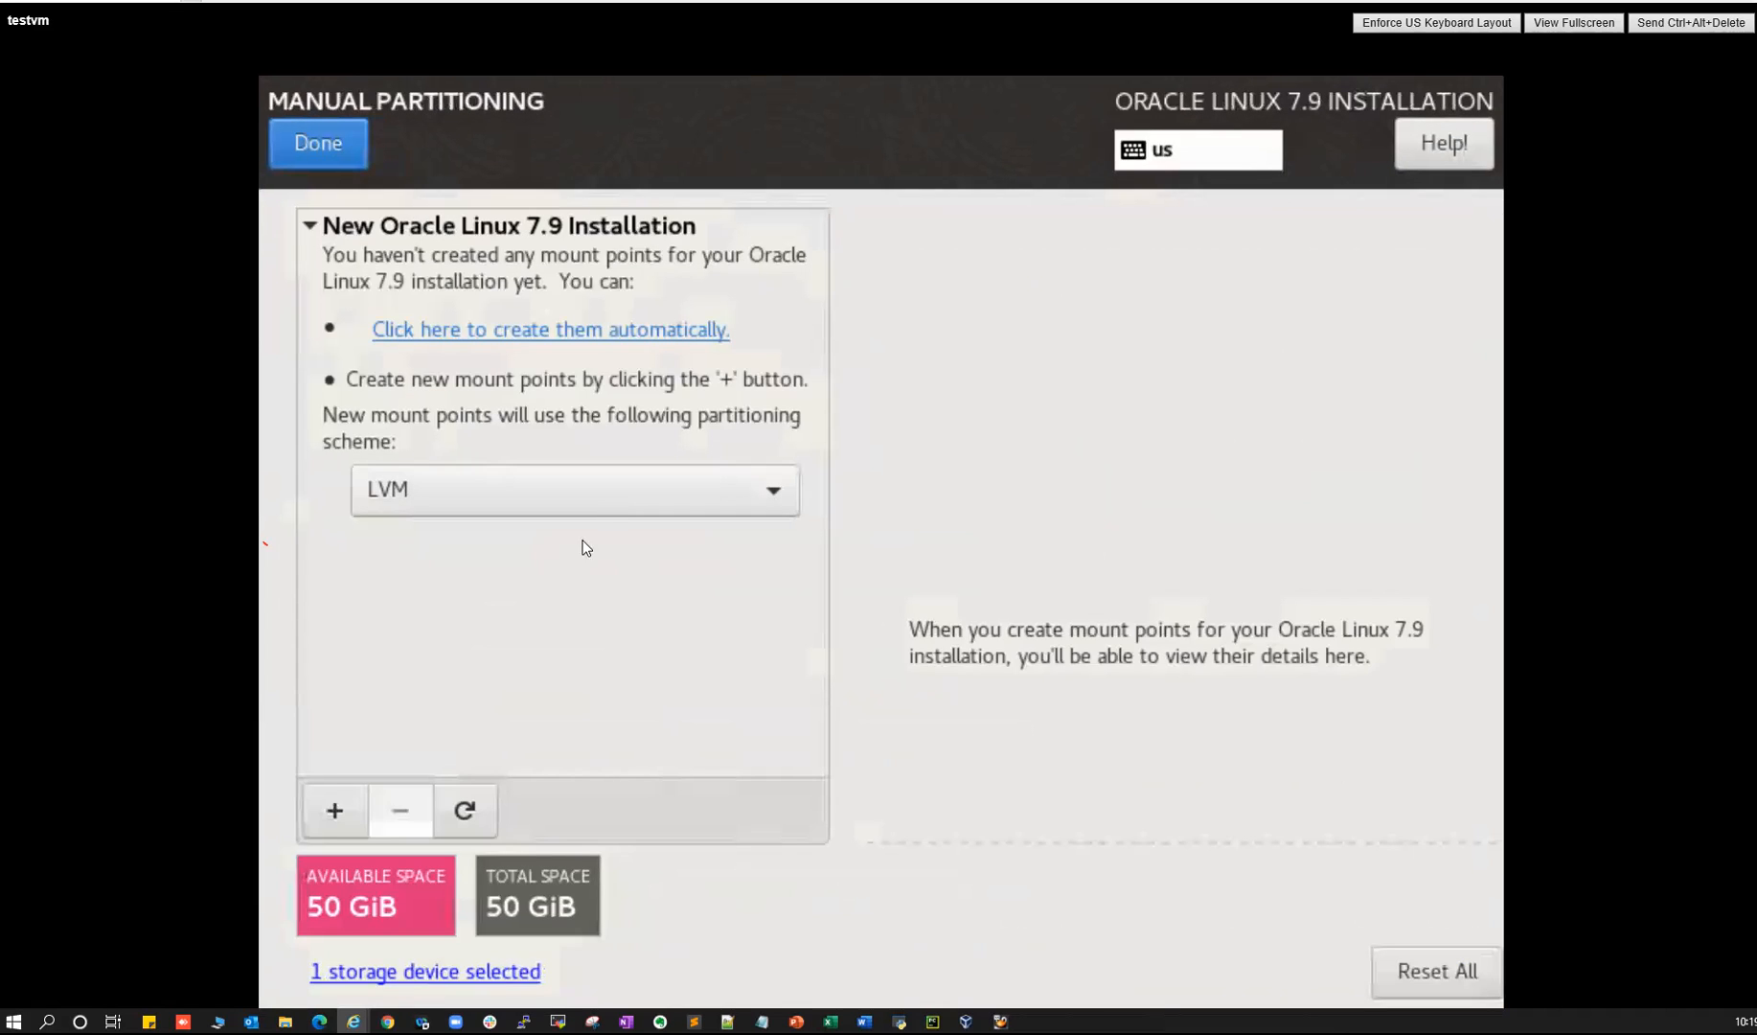
- Add a 16GB swap mount point
click(335, 810)
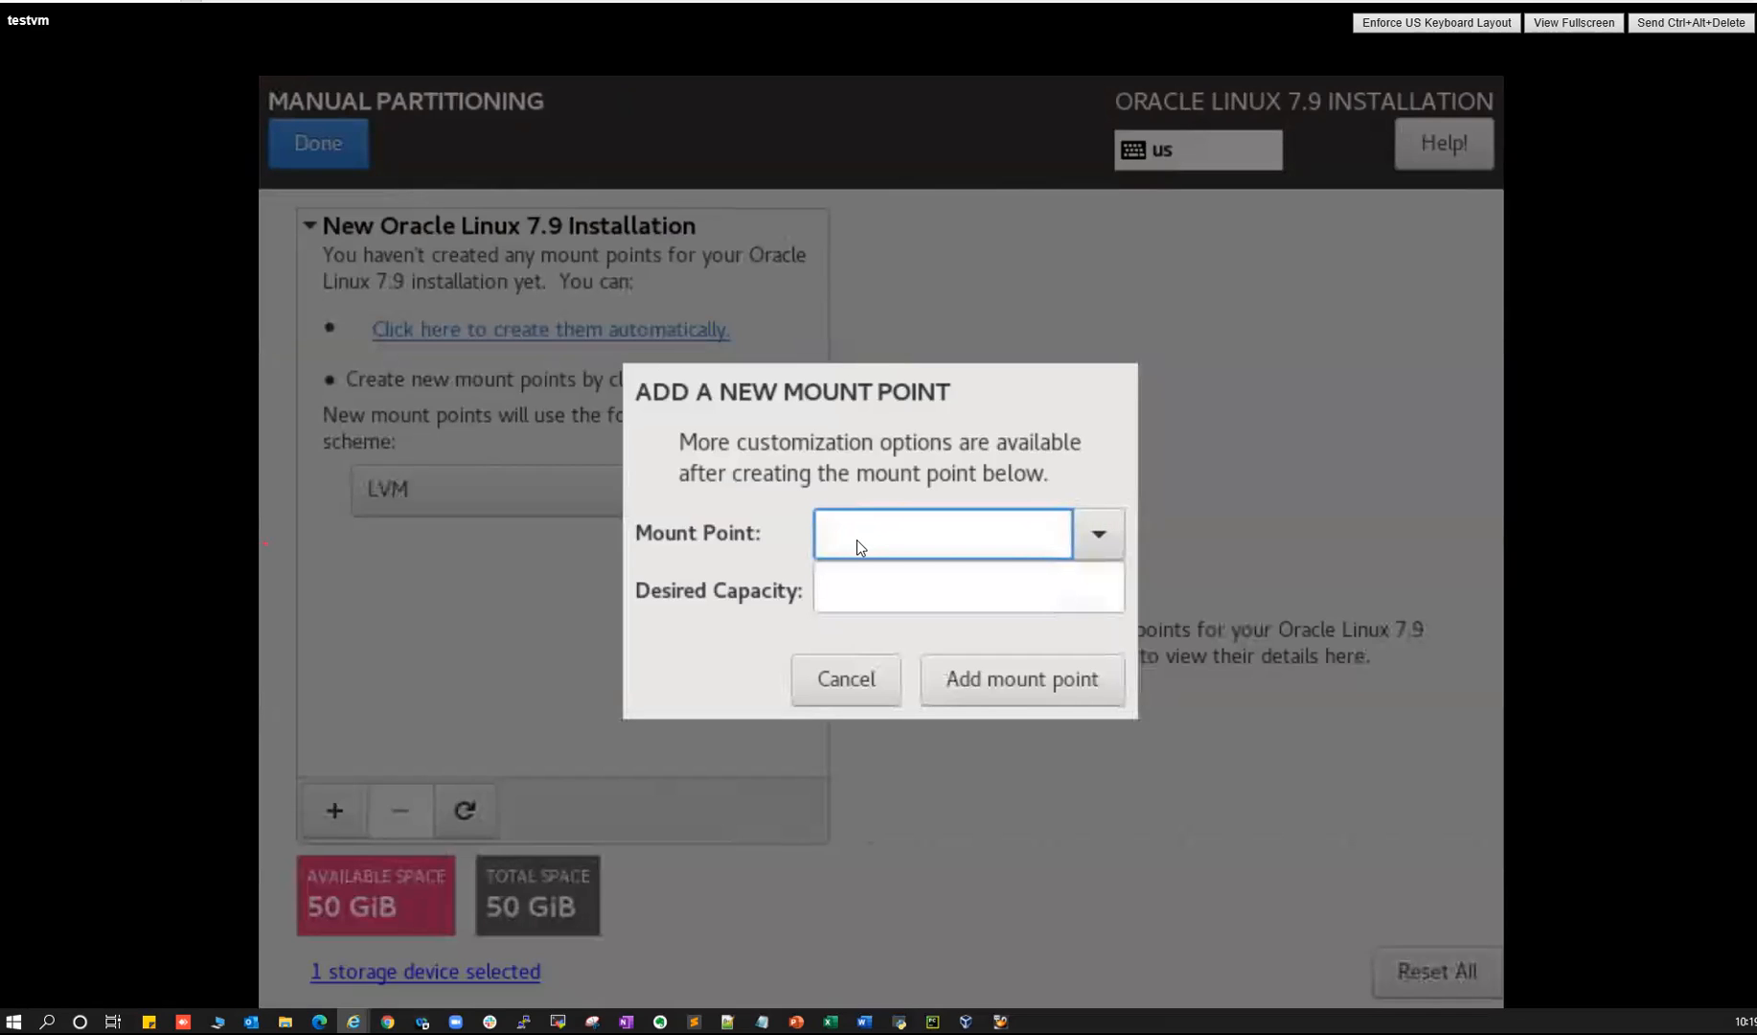
text(swap)
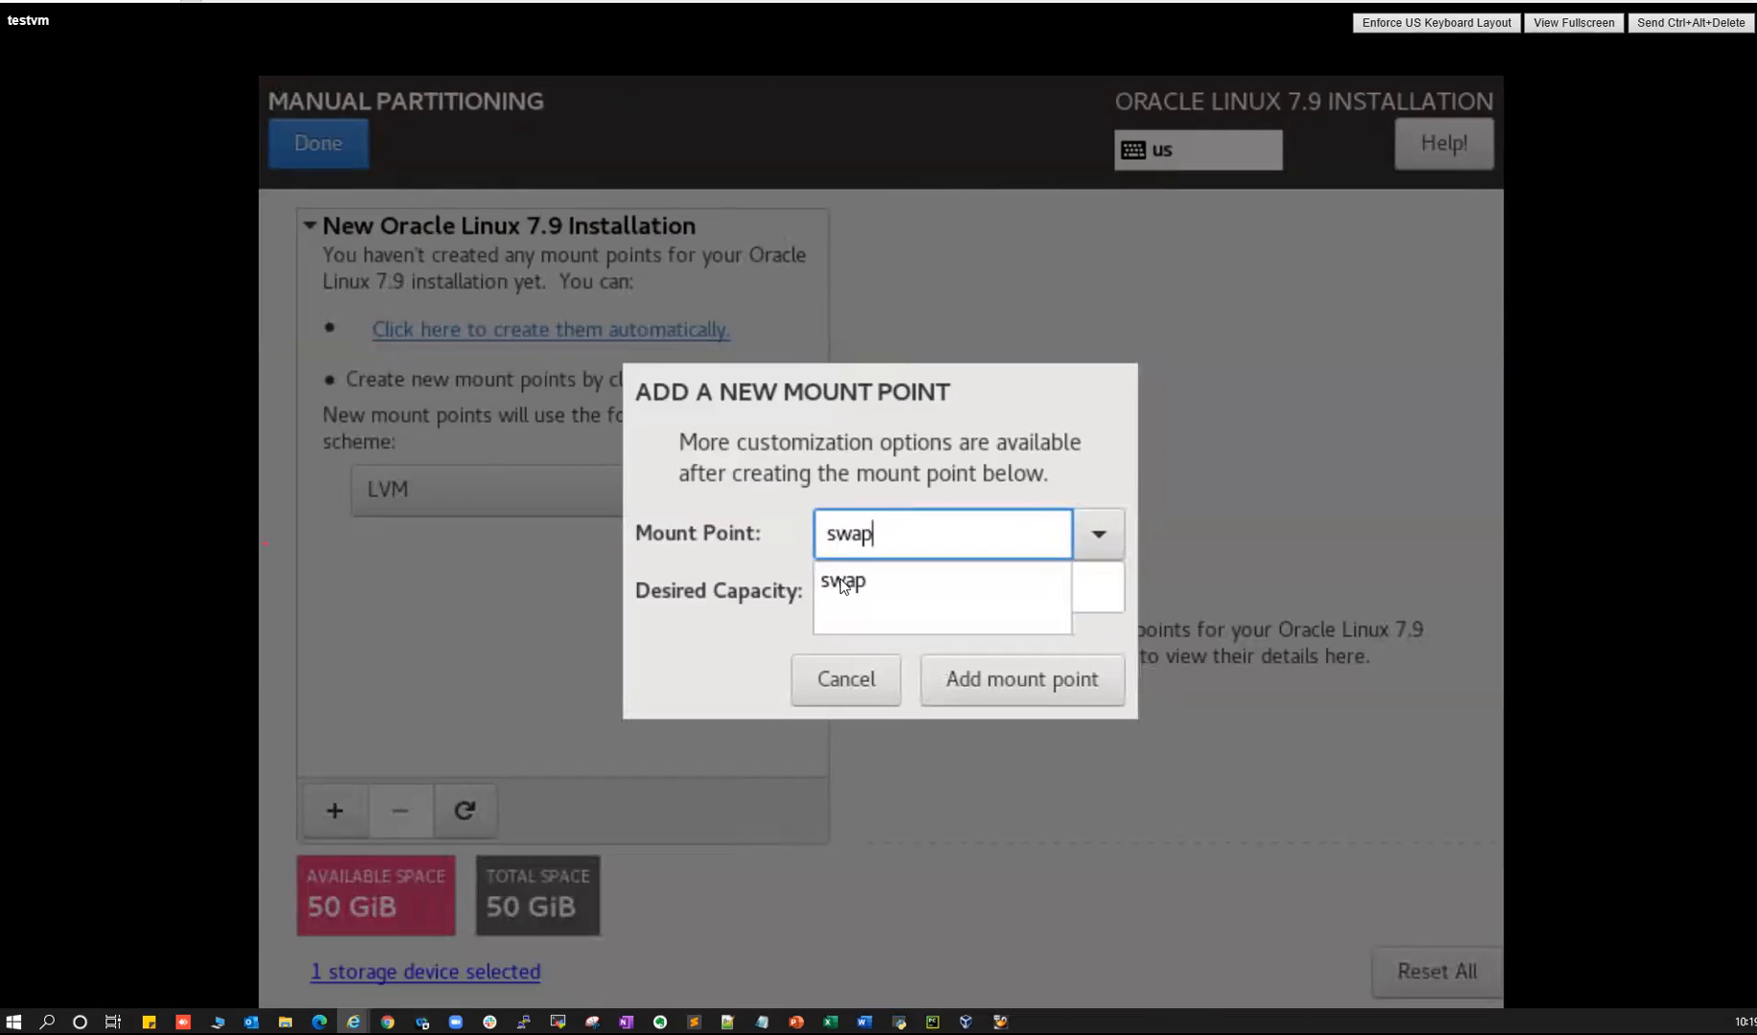
click(841, 580)
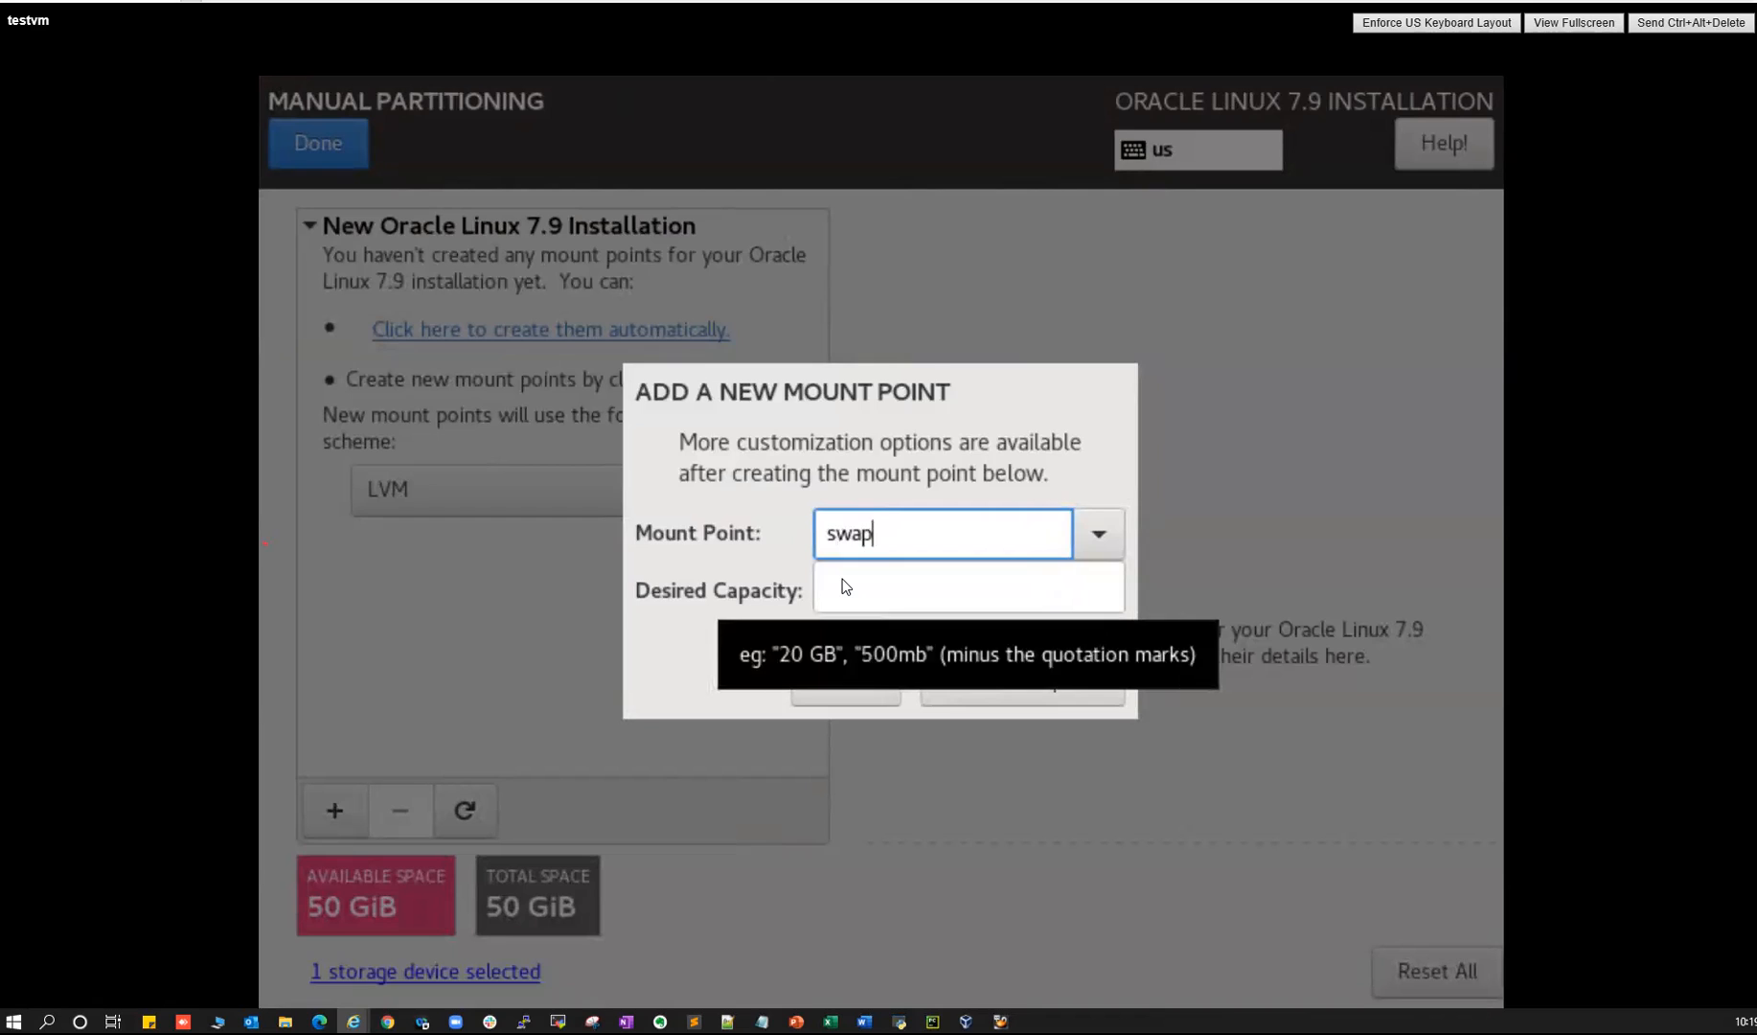
click(892, 589)
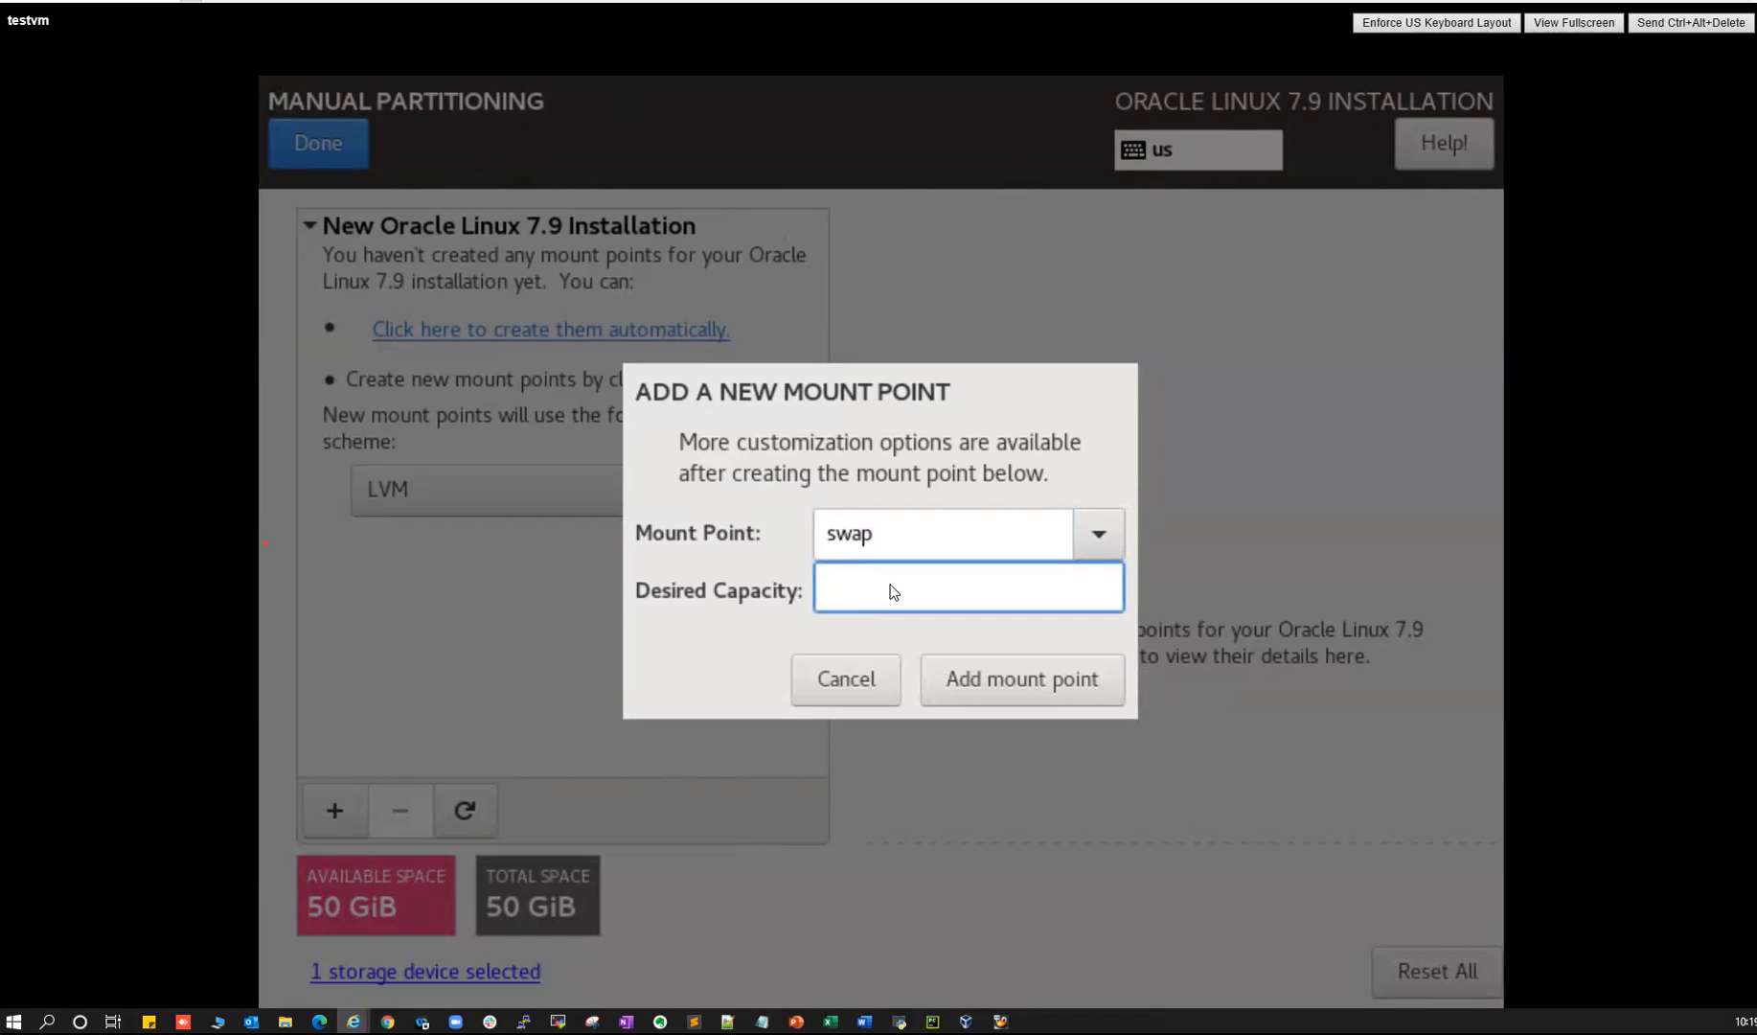
text(8GB)
key(ctrl+a)
text(16GB)
click(969, 677)
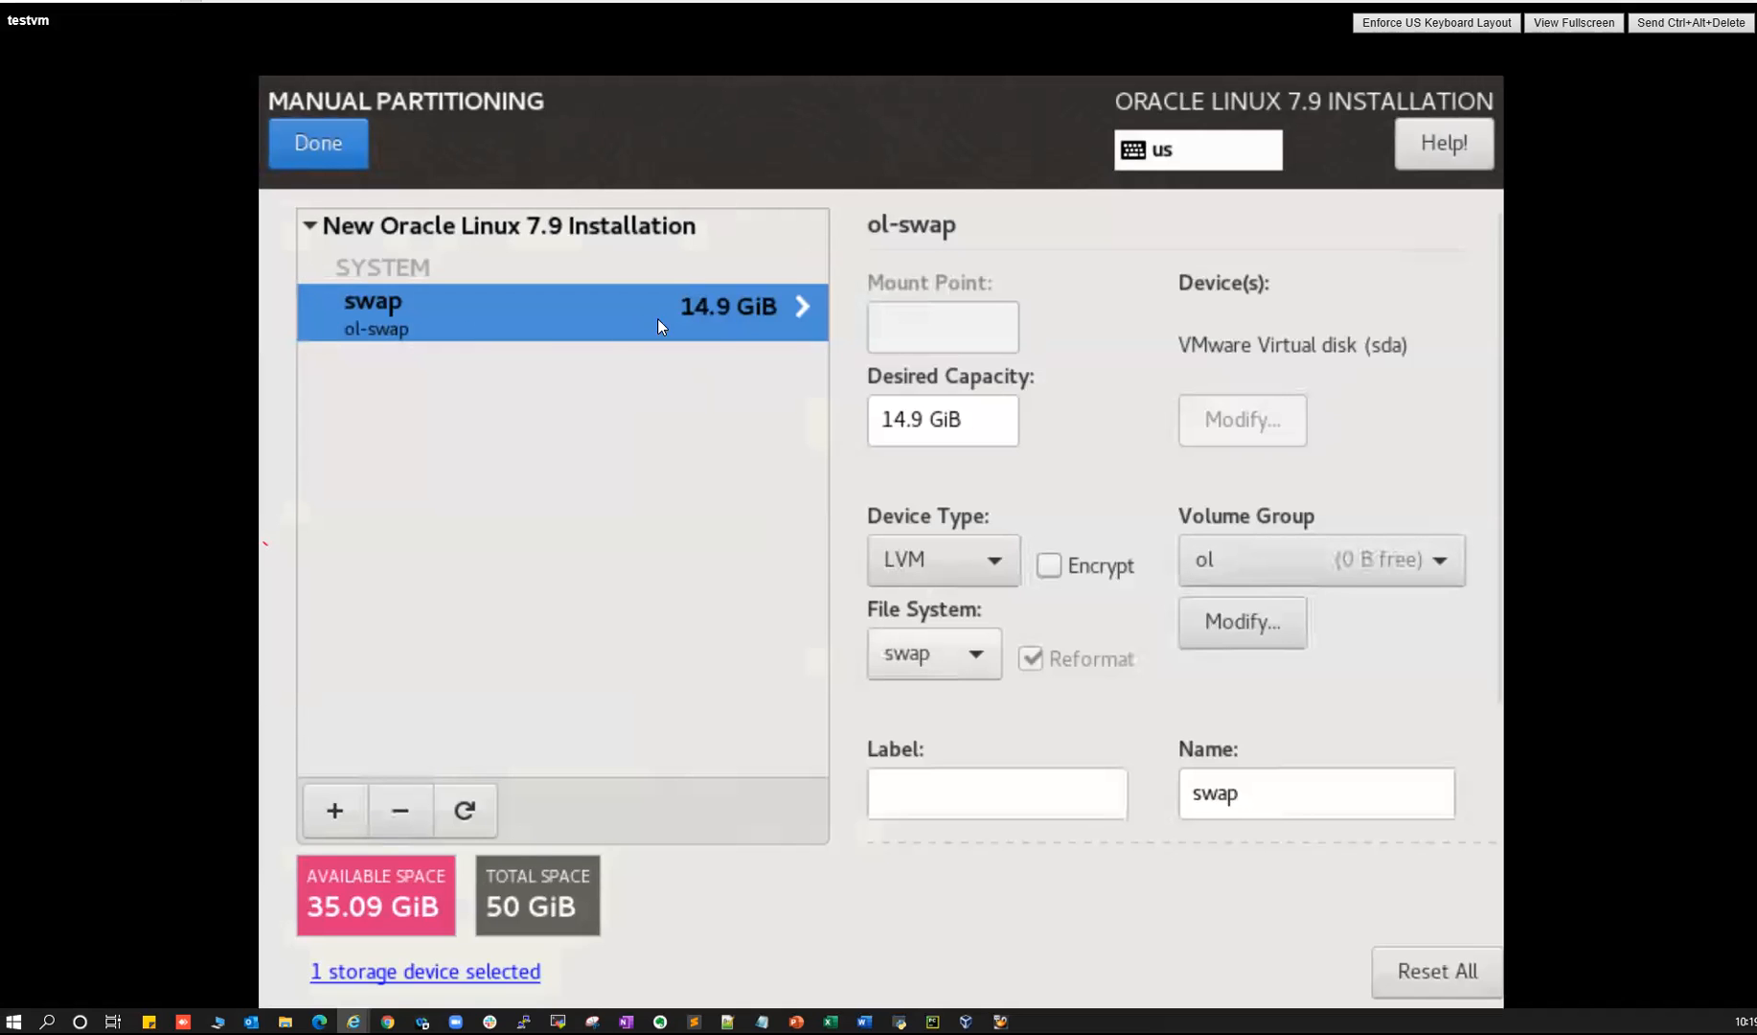
- Add a 1GB /boot partition
click(339, 818)
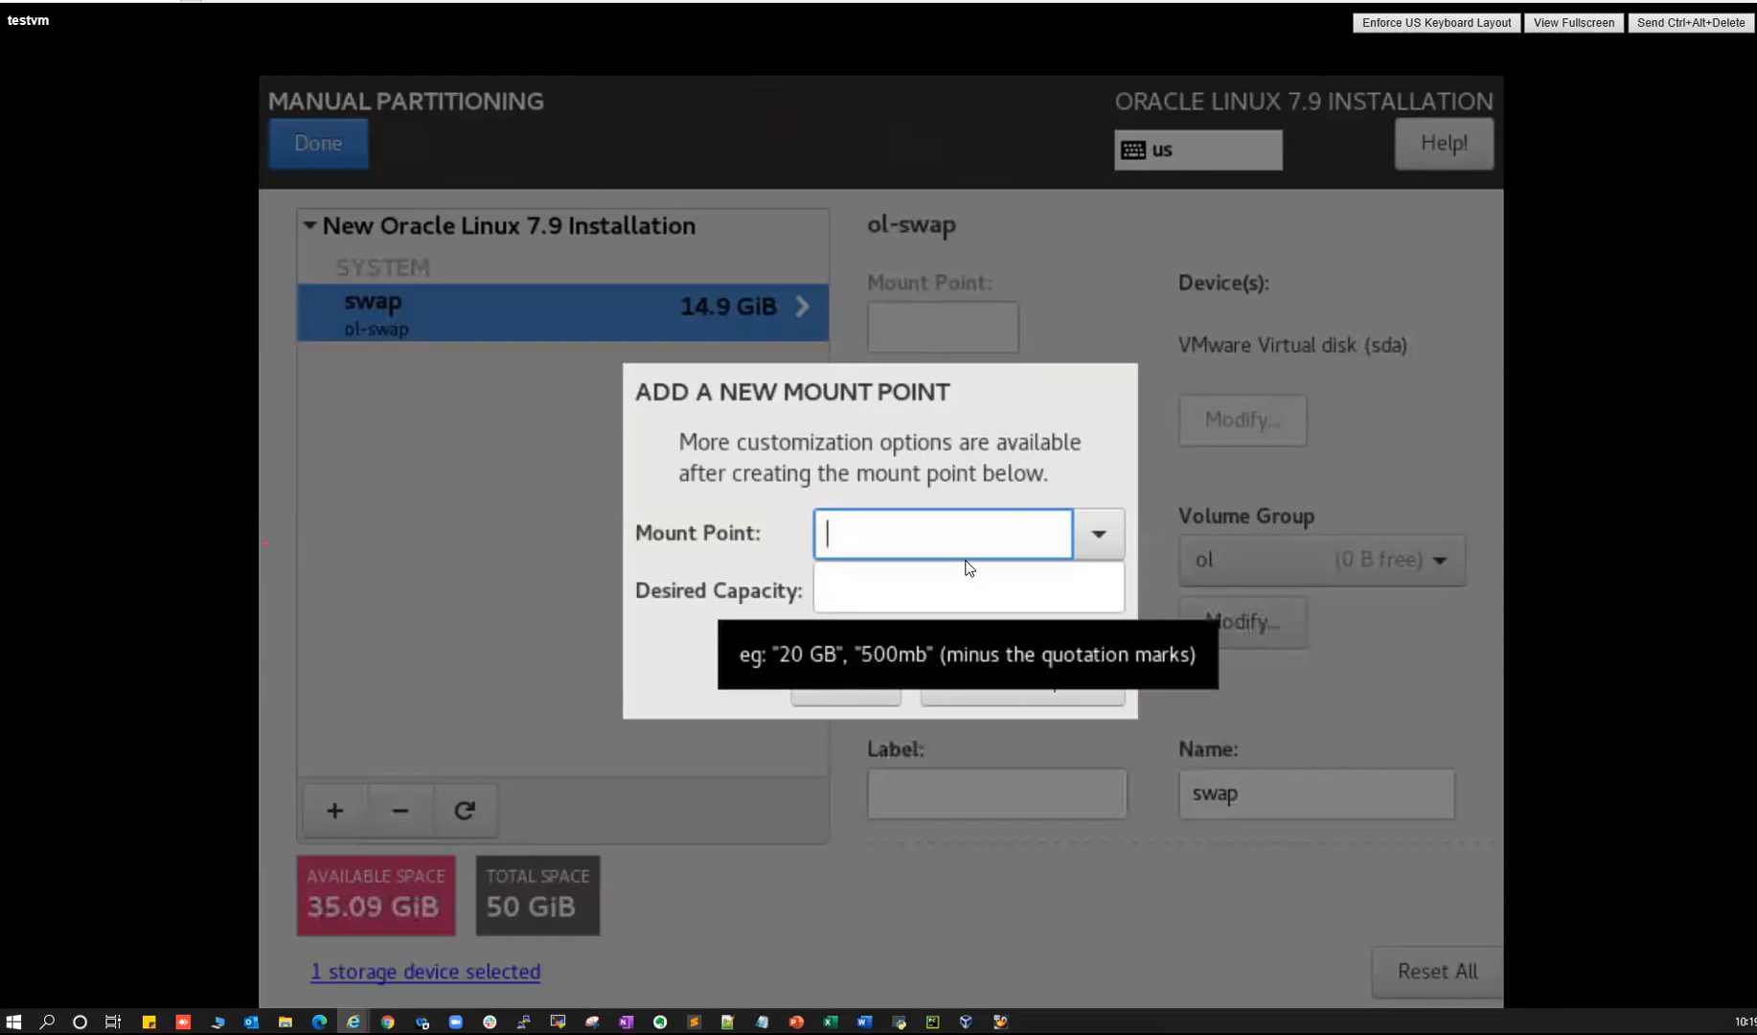
text(/boo)
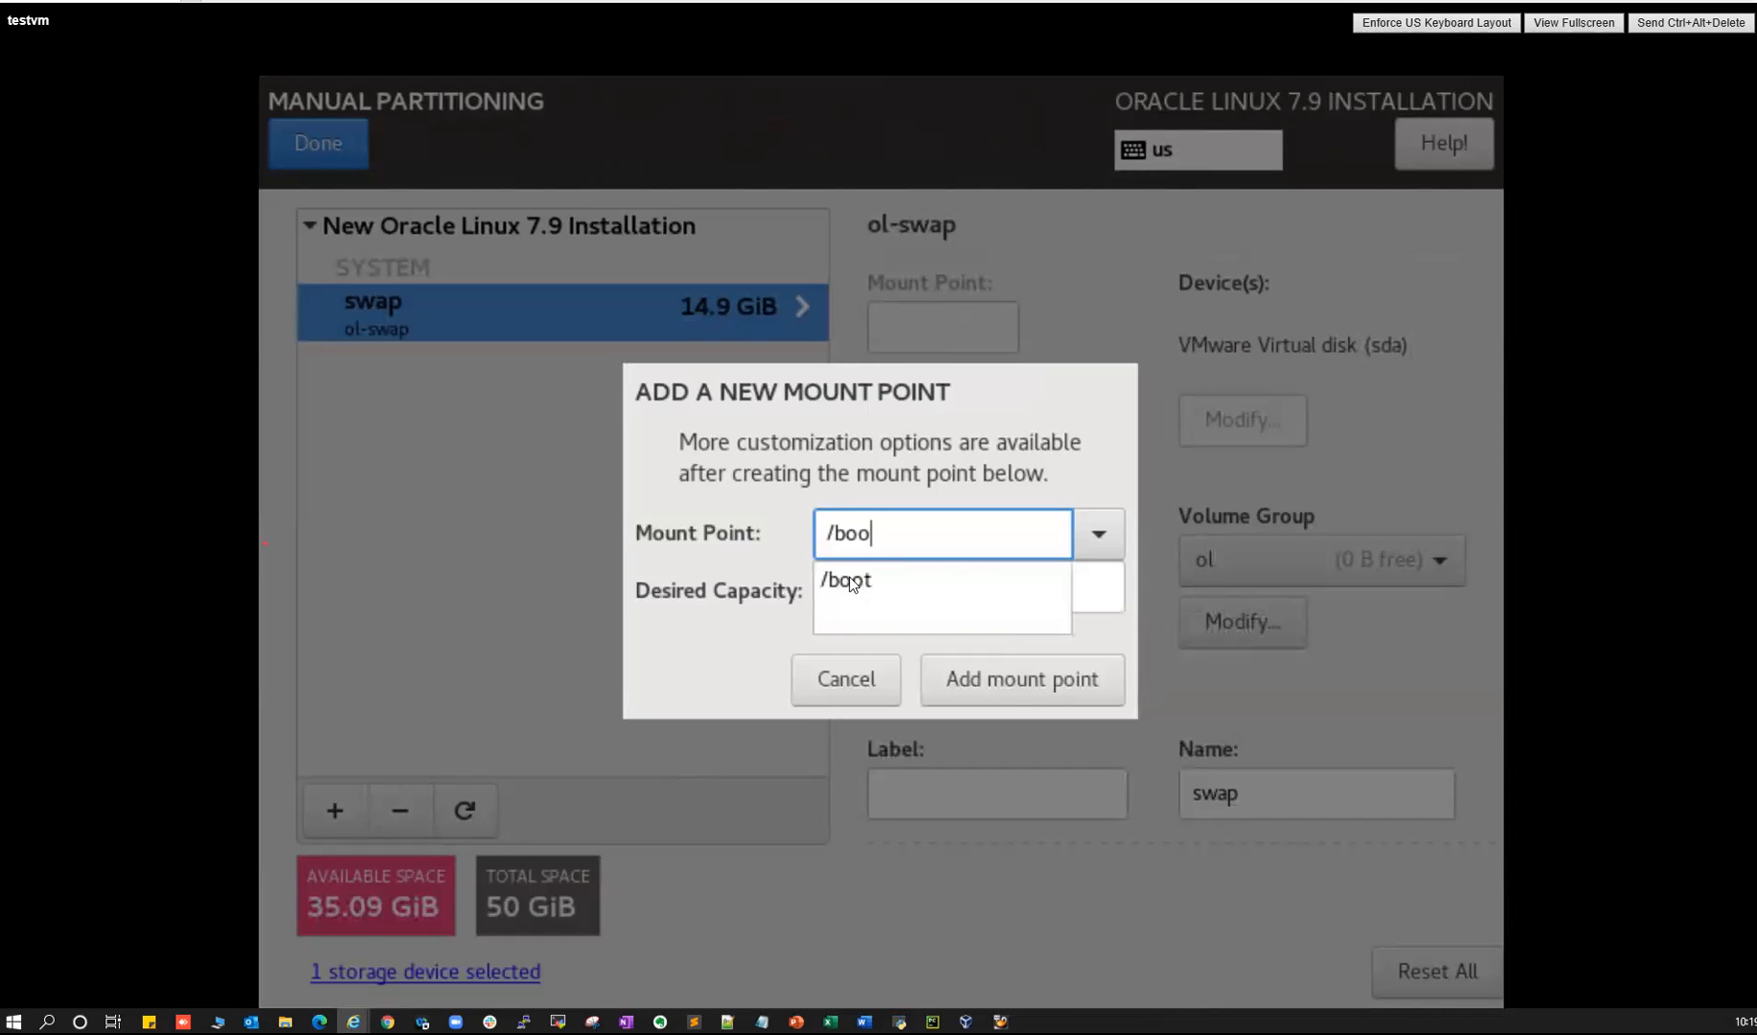
click(848, 575)
click(862, 597)
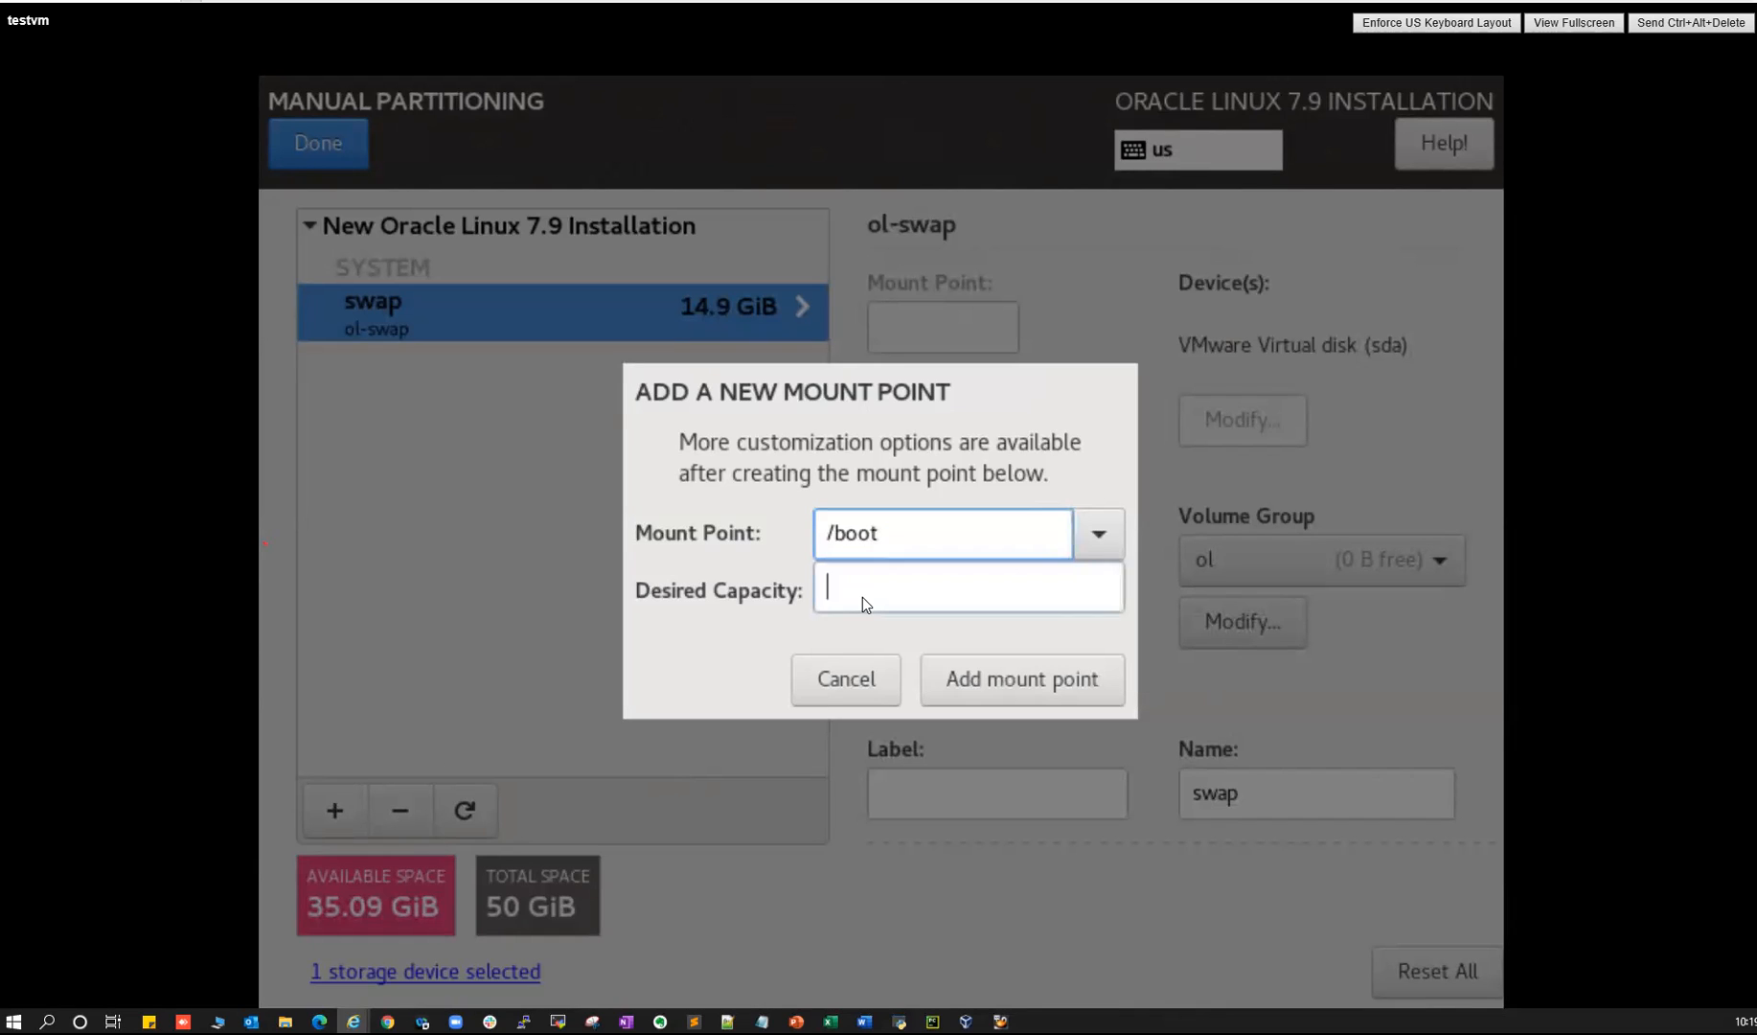
text(1G)
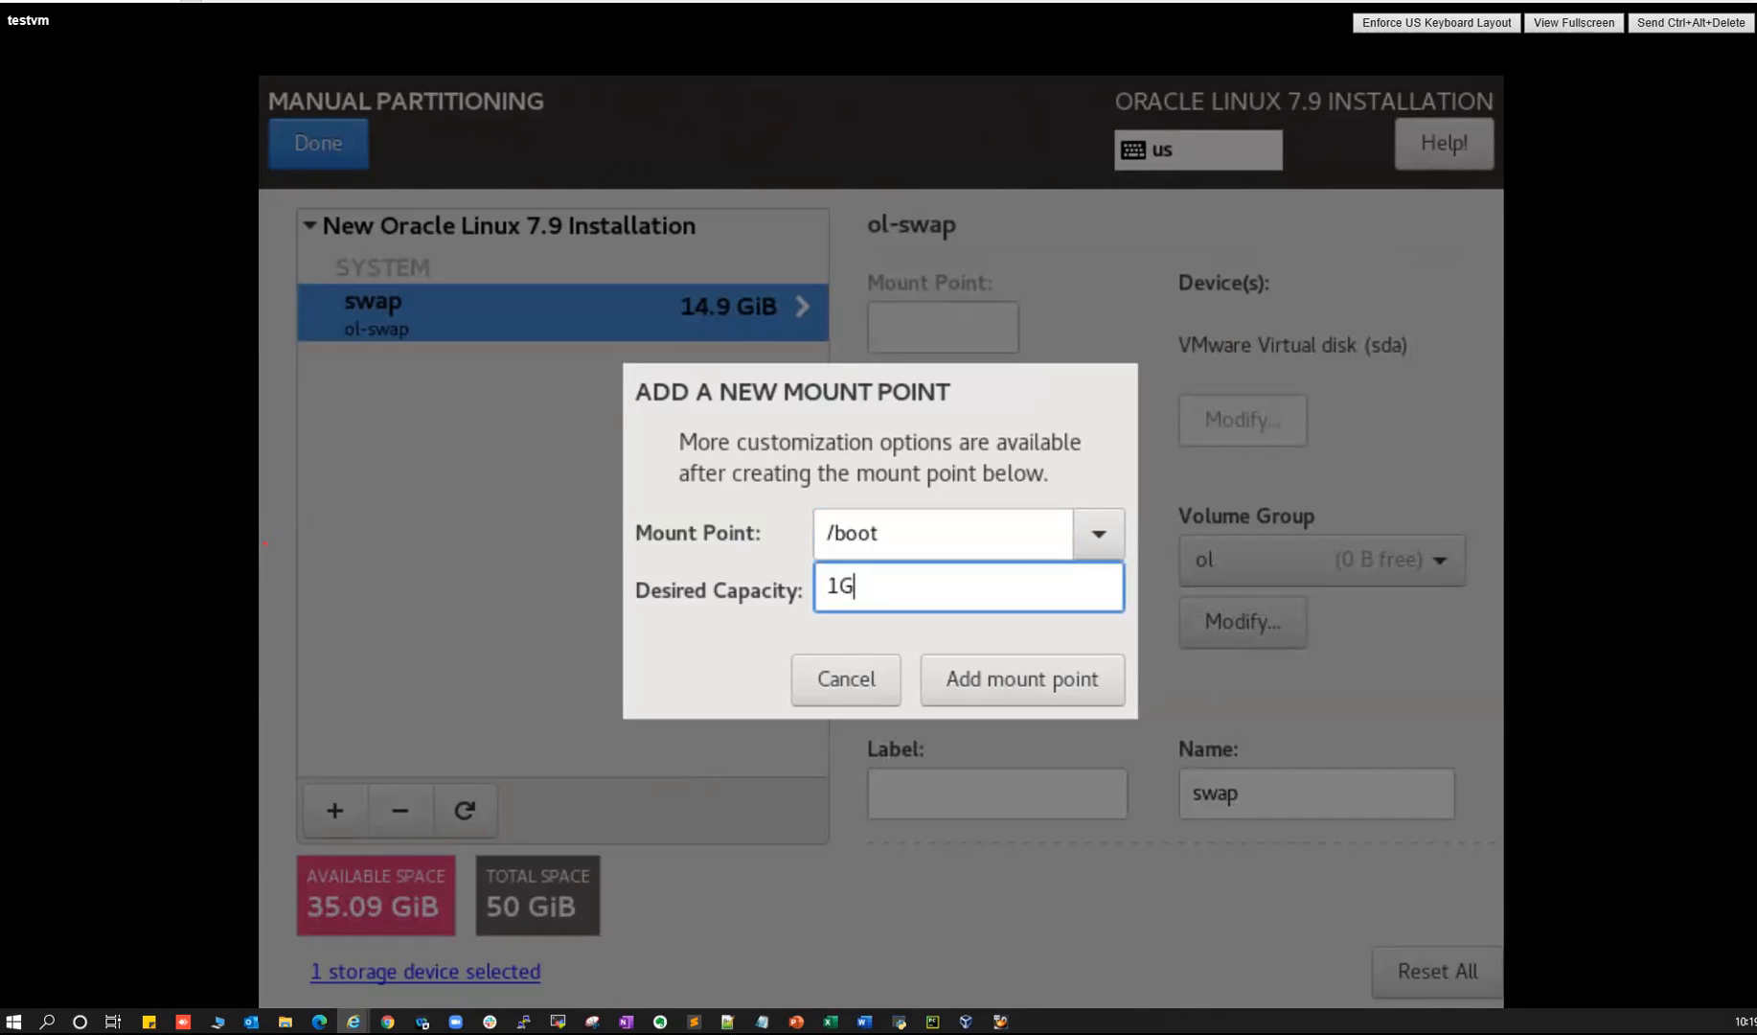
text(B)
click(992, 682)
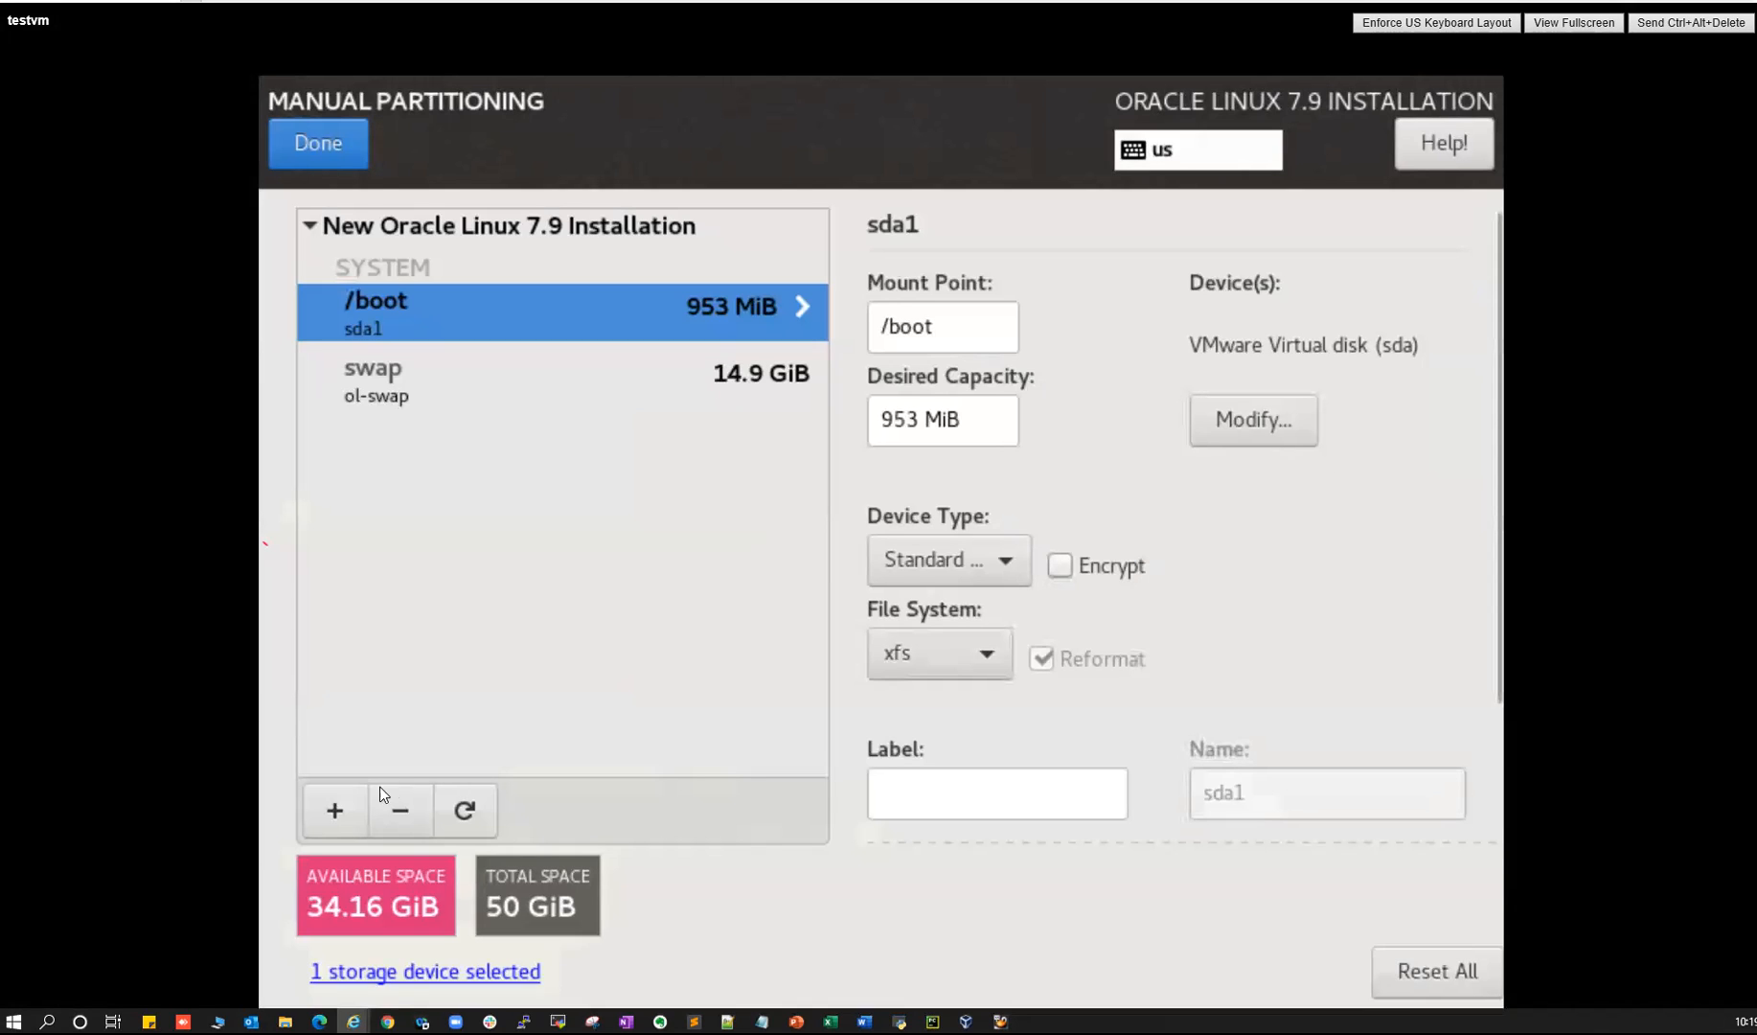
- Add the / root mount point using all remaining disk space
click(336, 811)
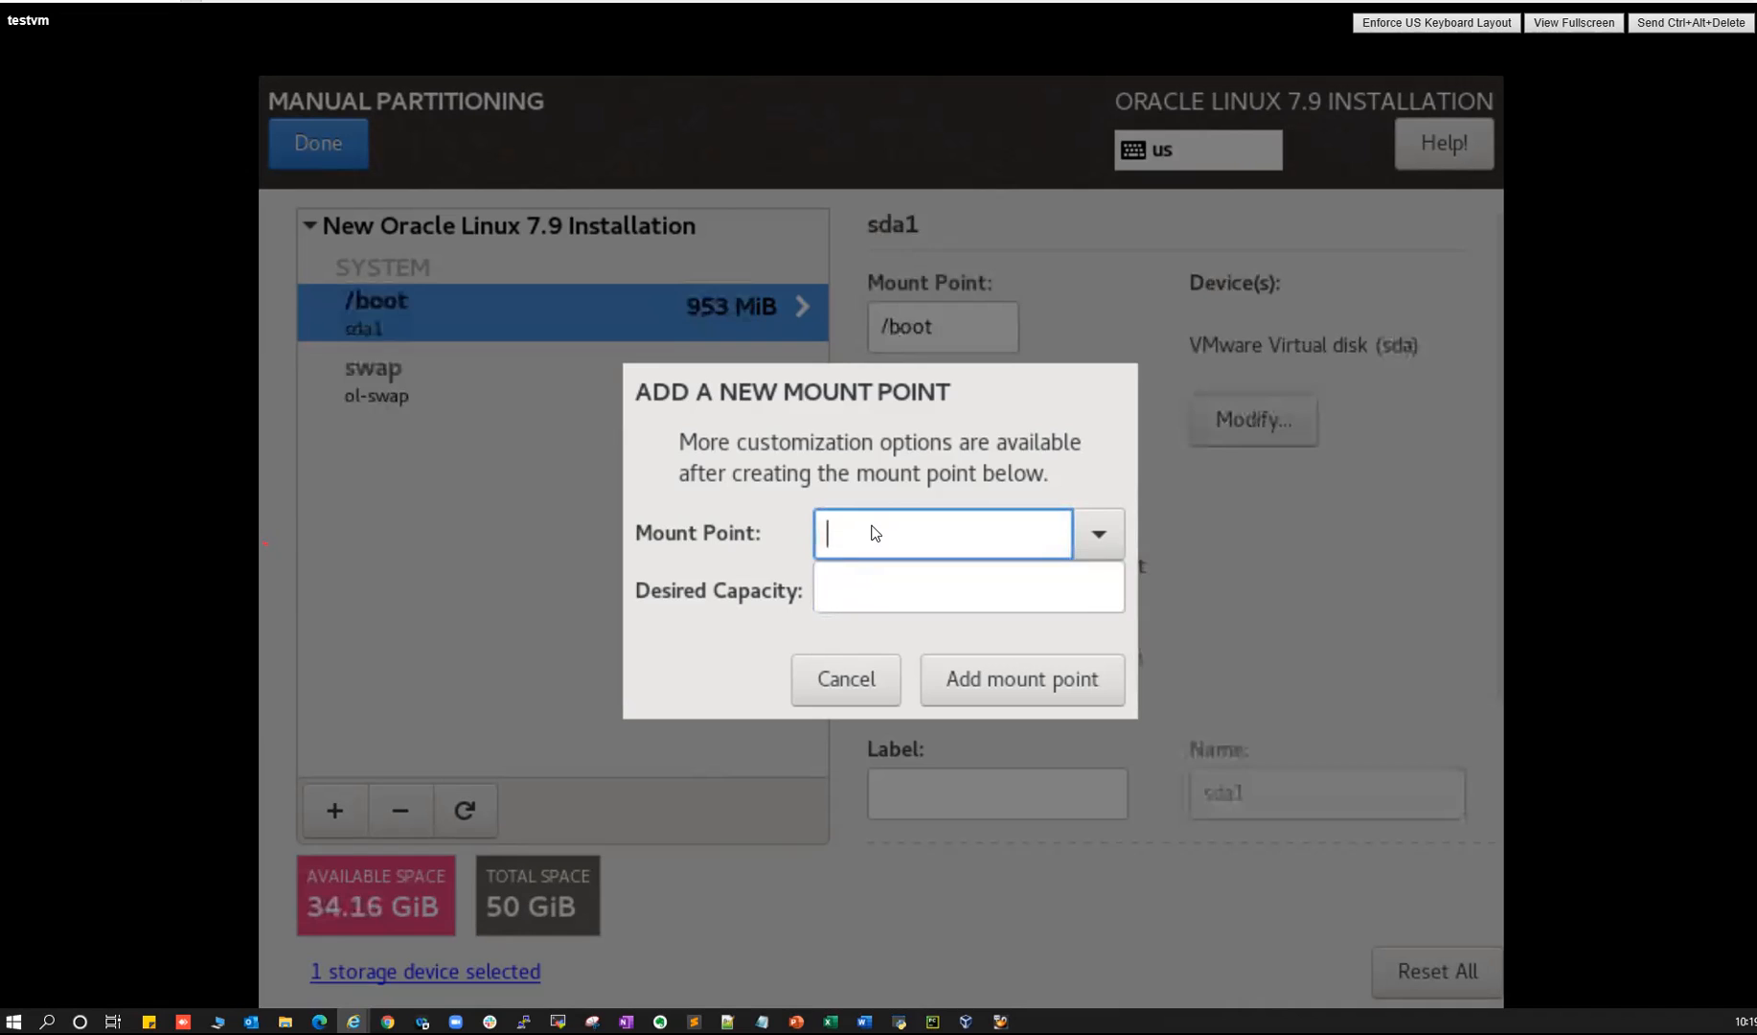
text(/)
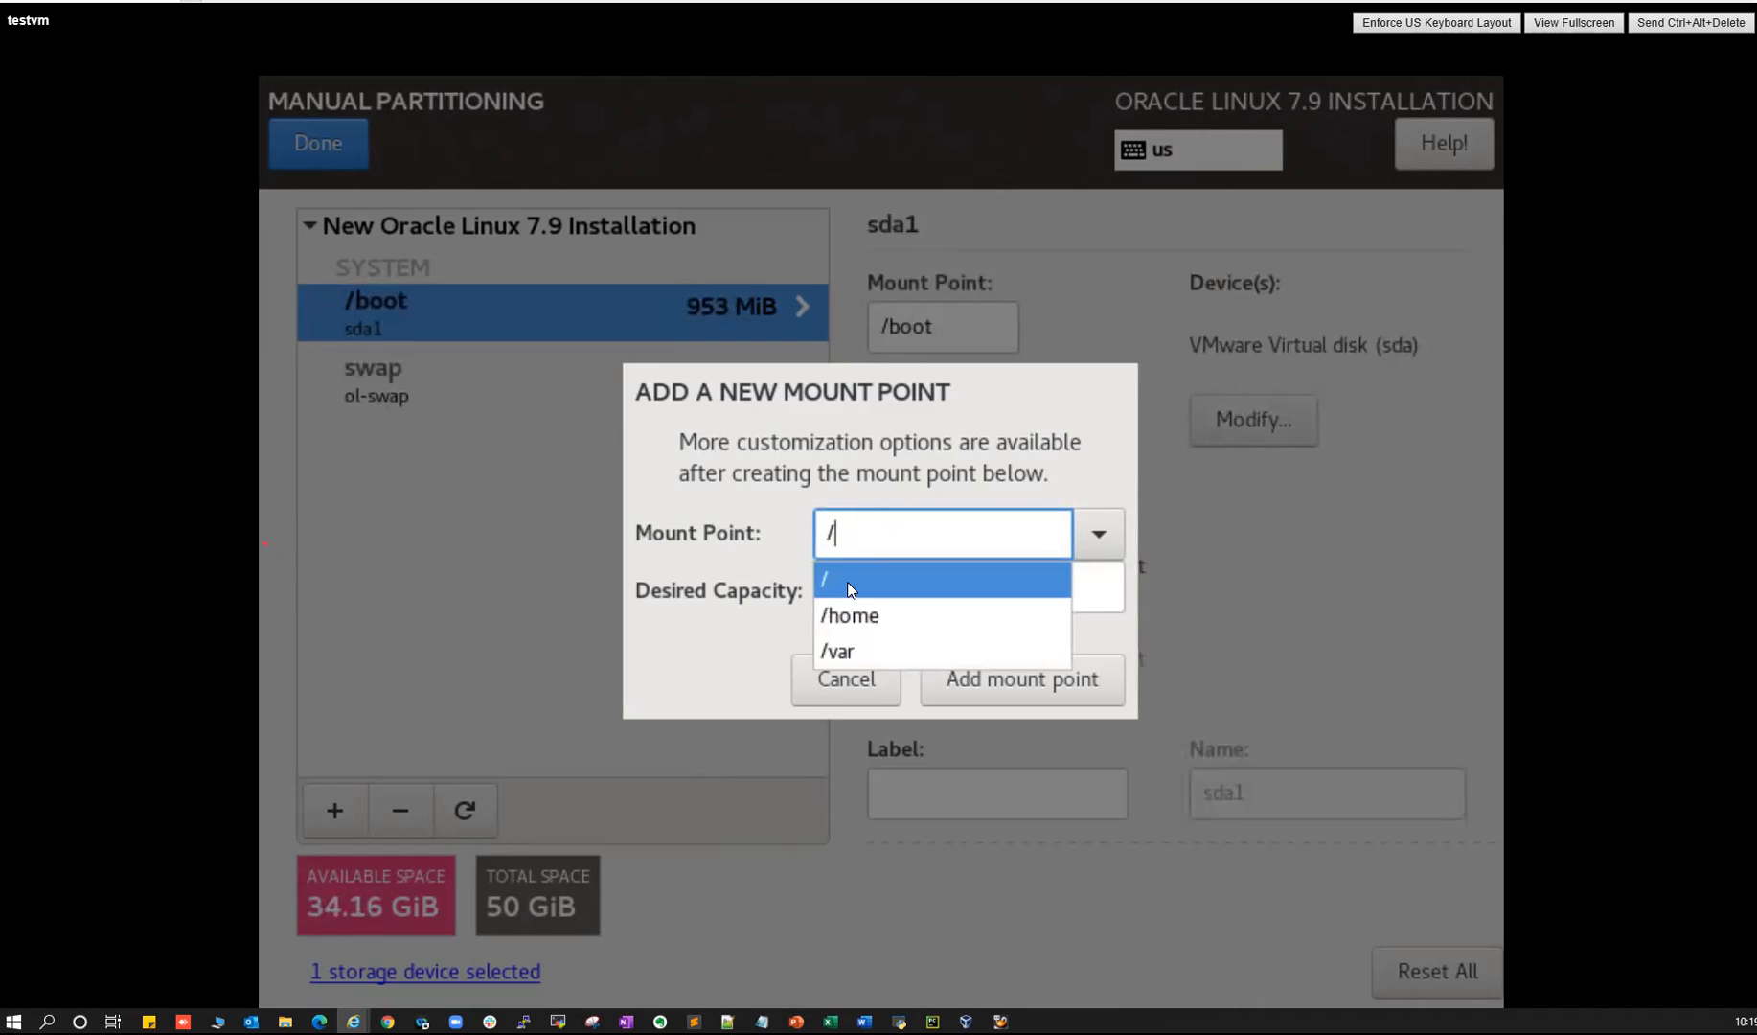
click(853, 578)
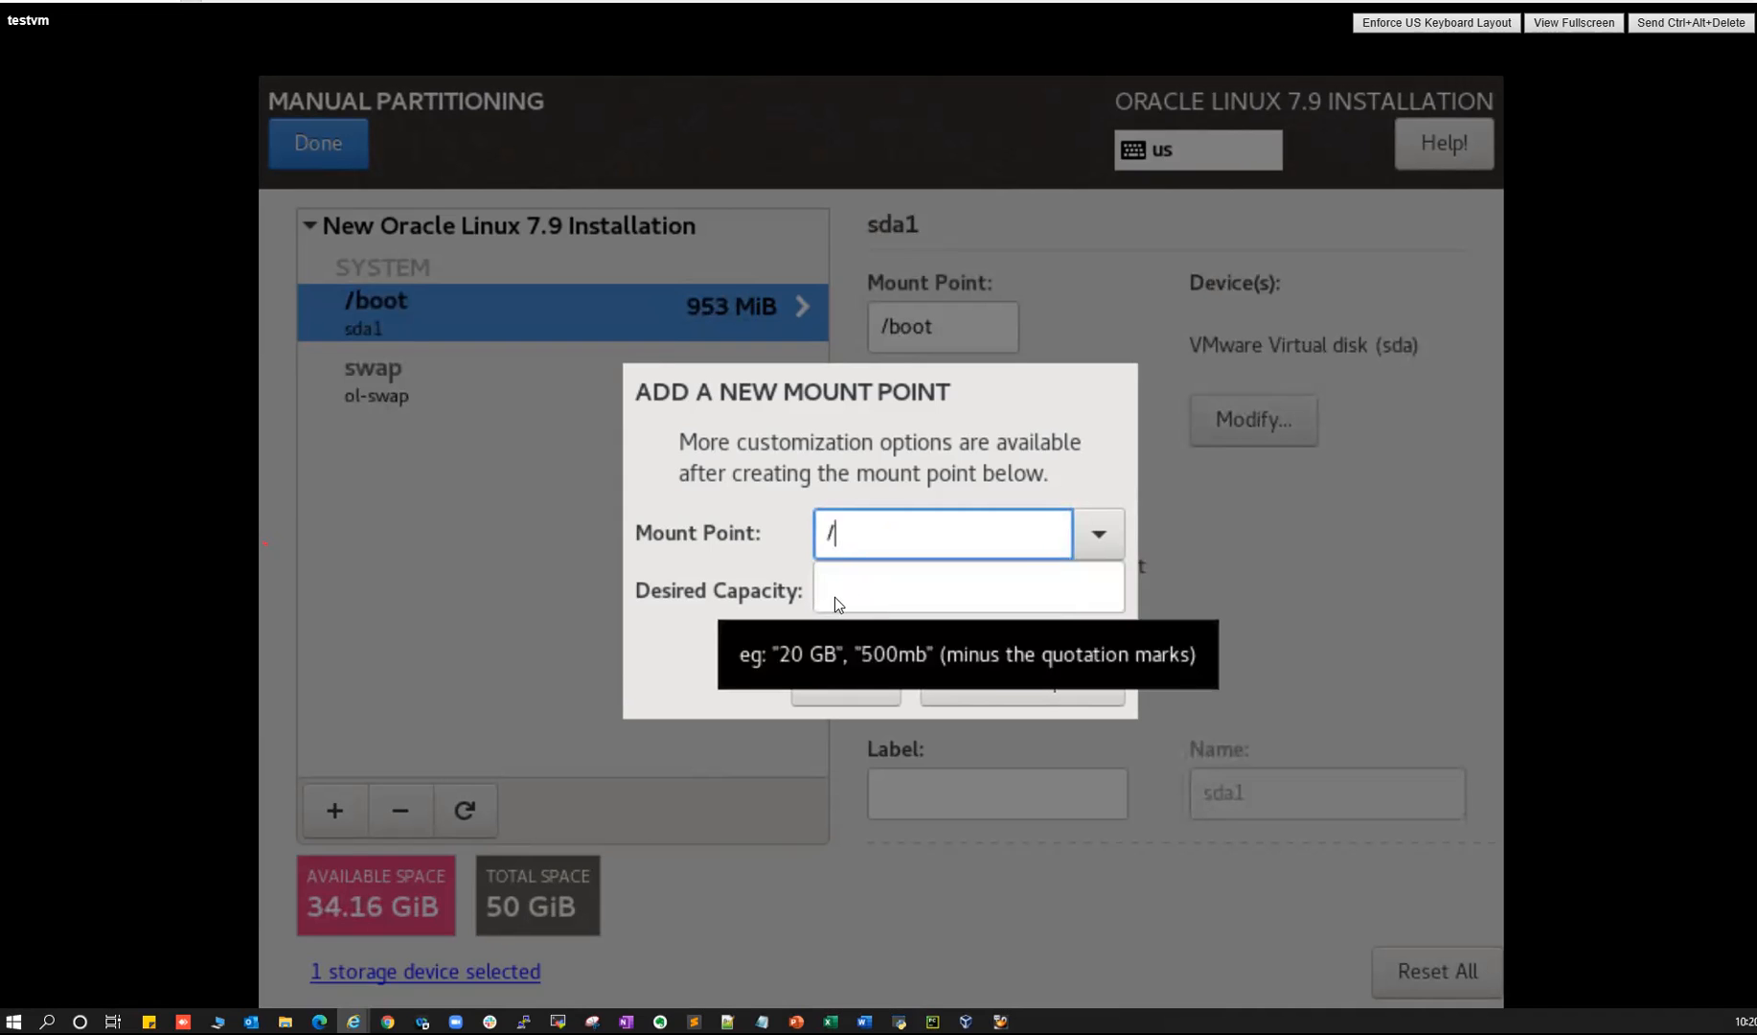
click(1020, 691)
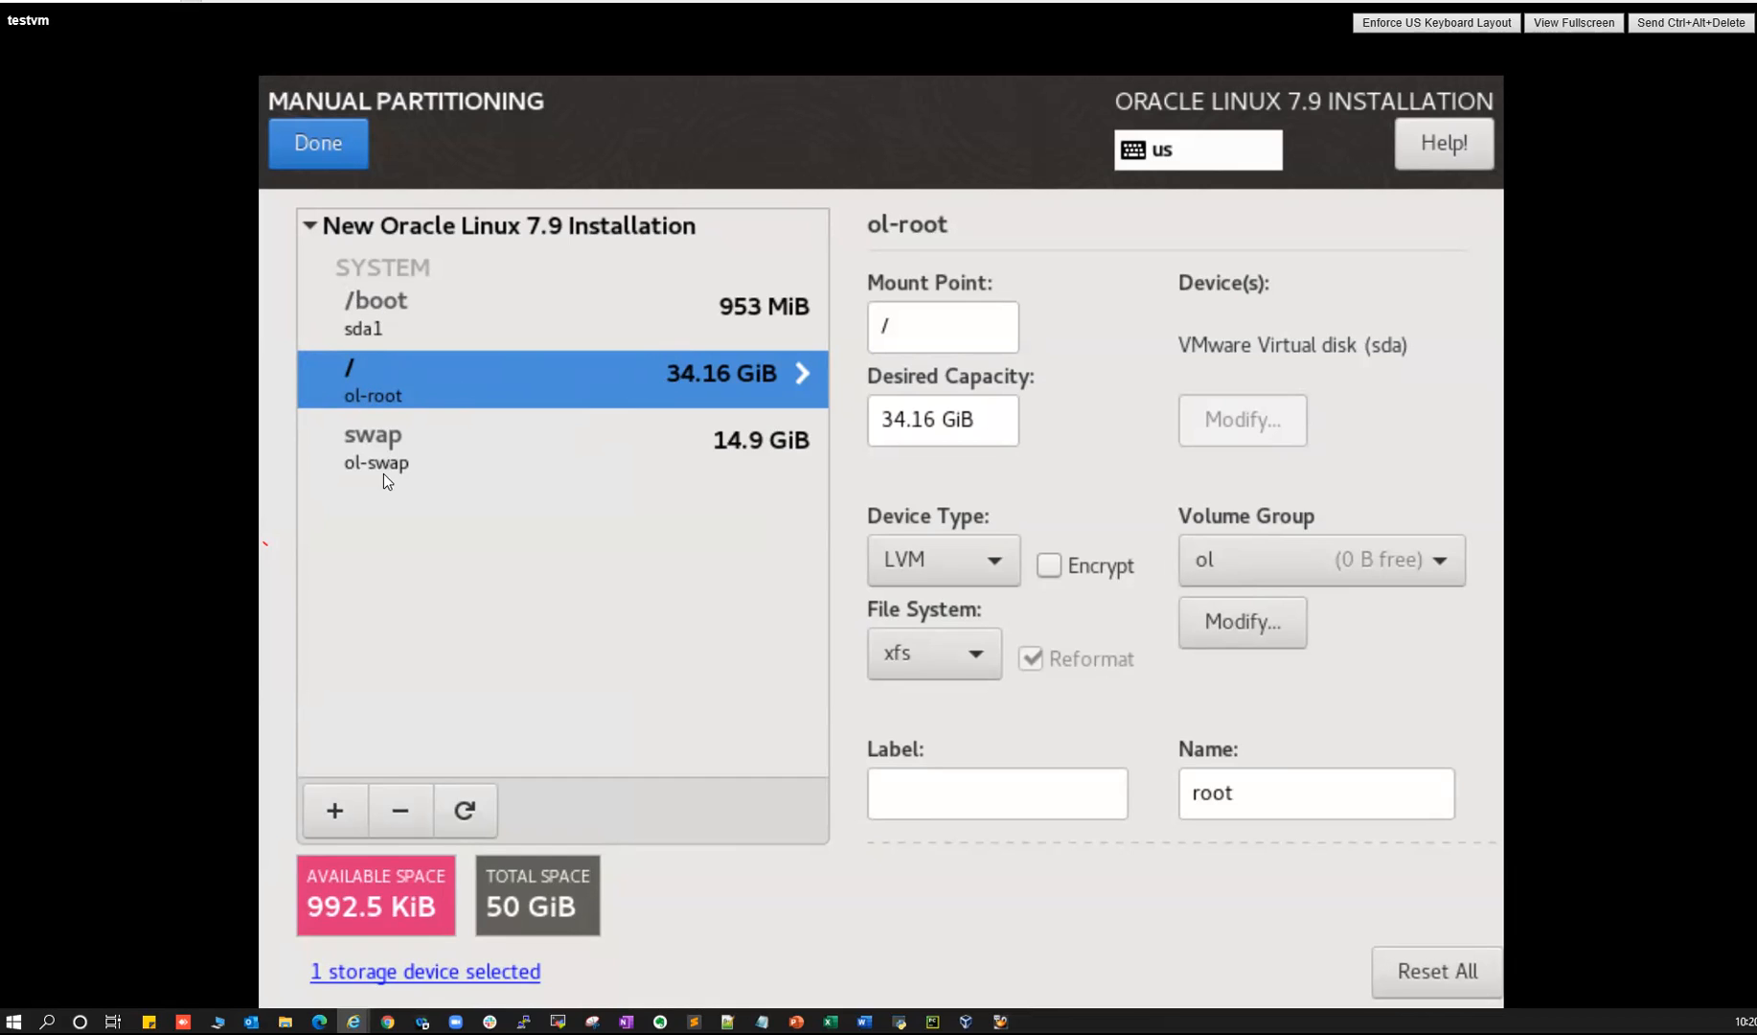
- Check the /boot, swap and root entries, then show the Summary of Changes
click(364, 302)
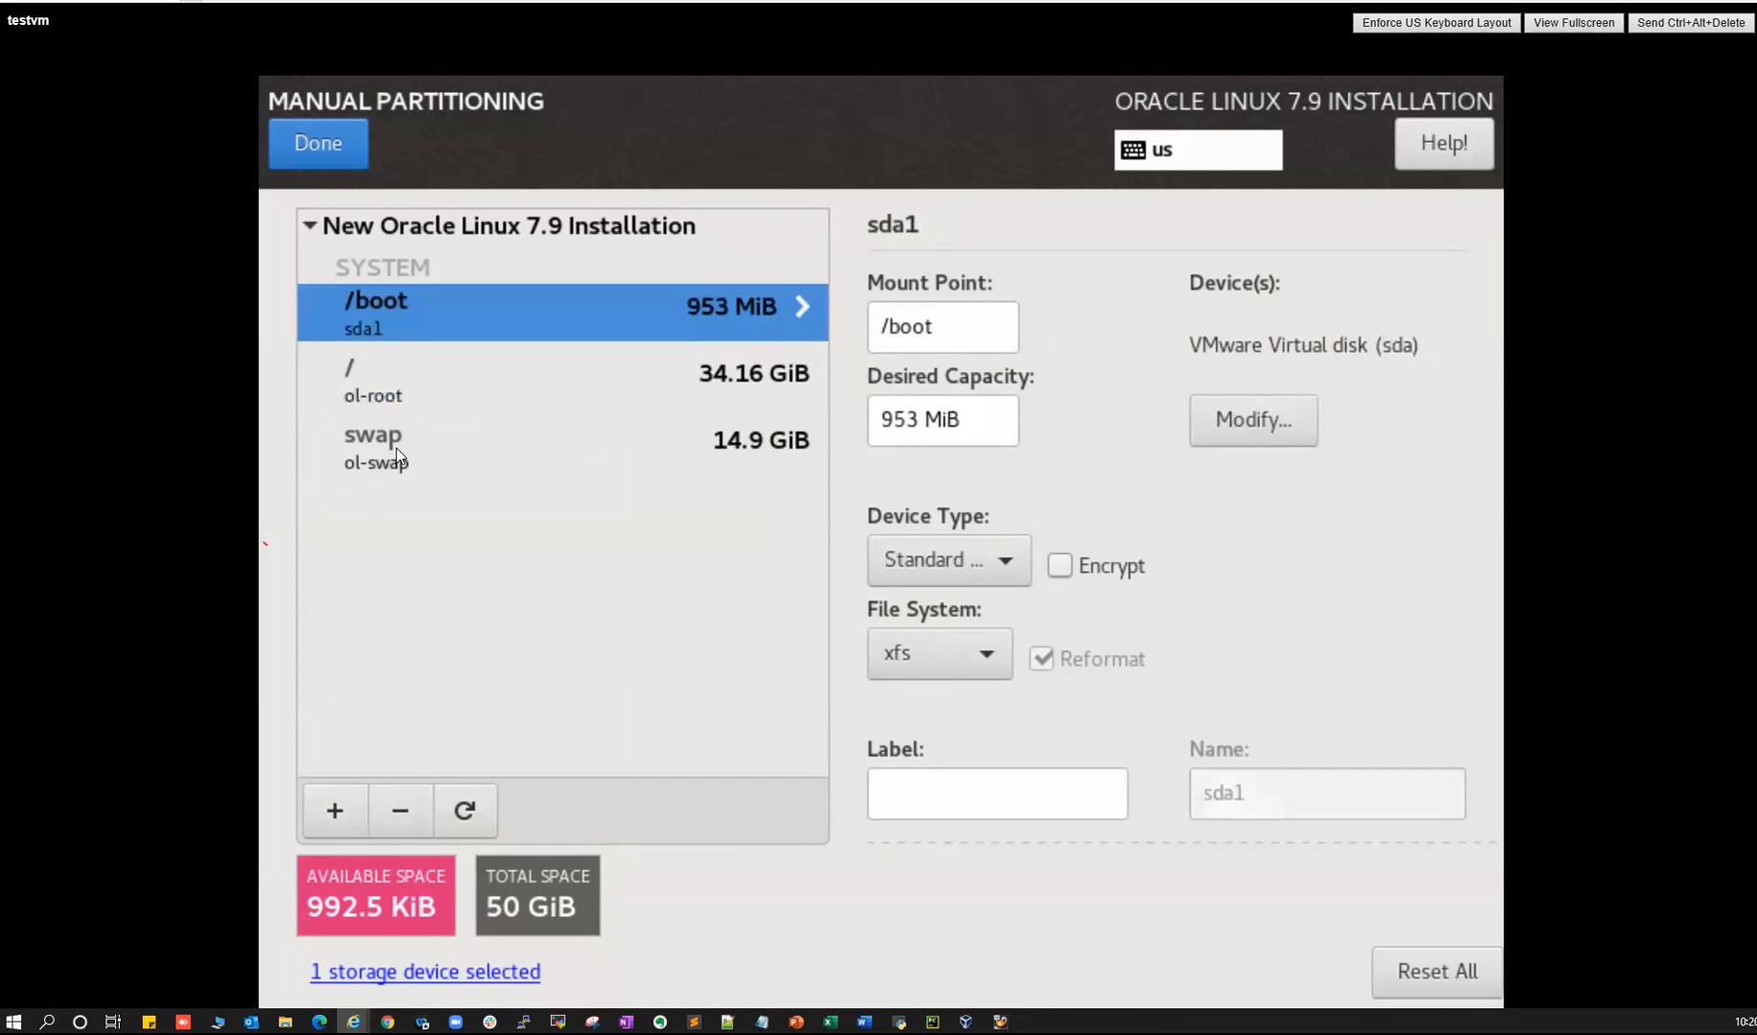
click(421, 451)
click(379, 308)
click(359, 376)
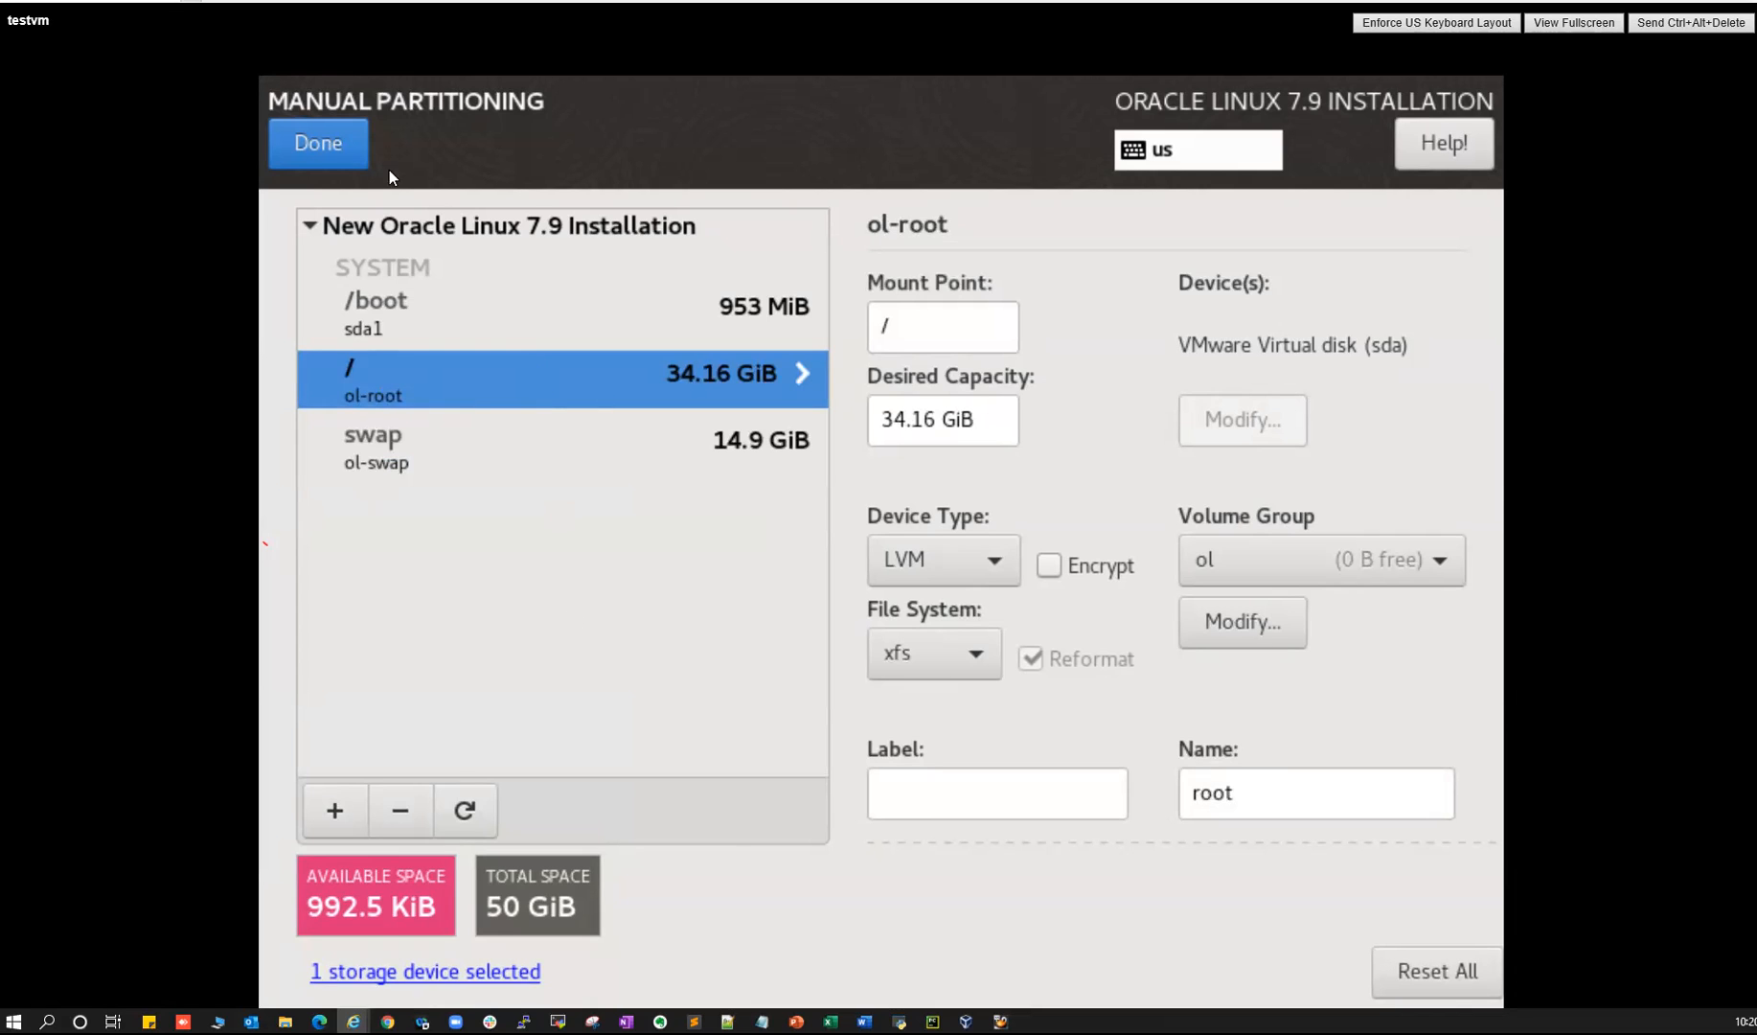
click(304, 142)
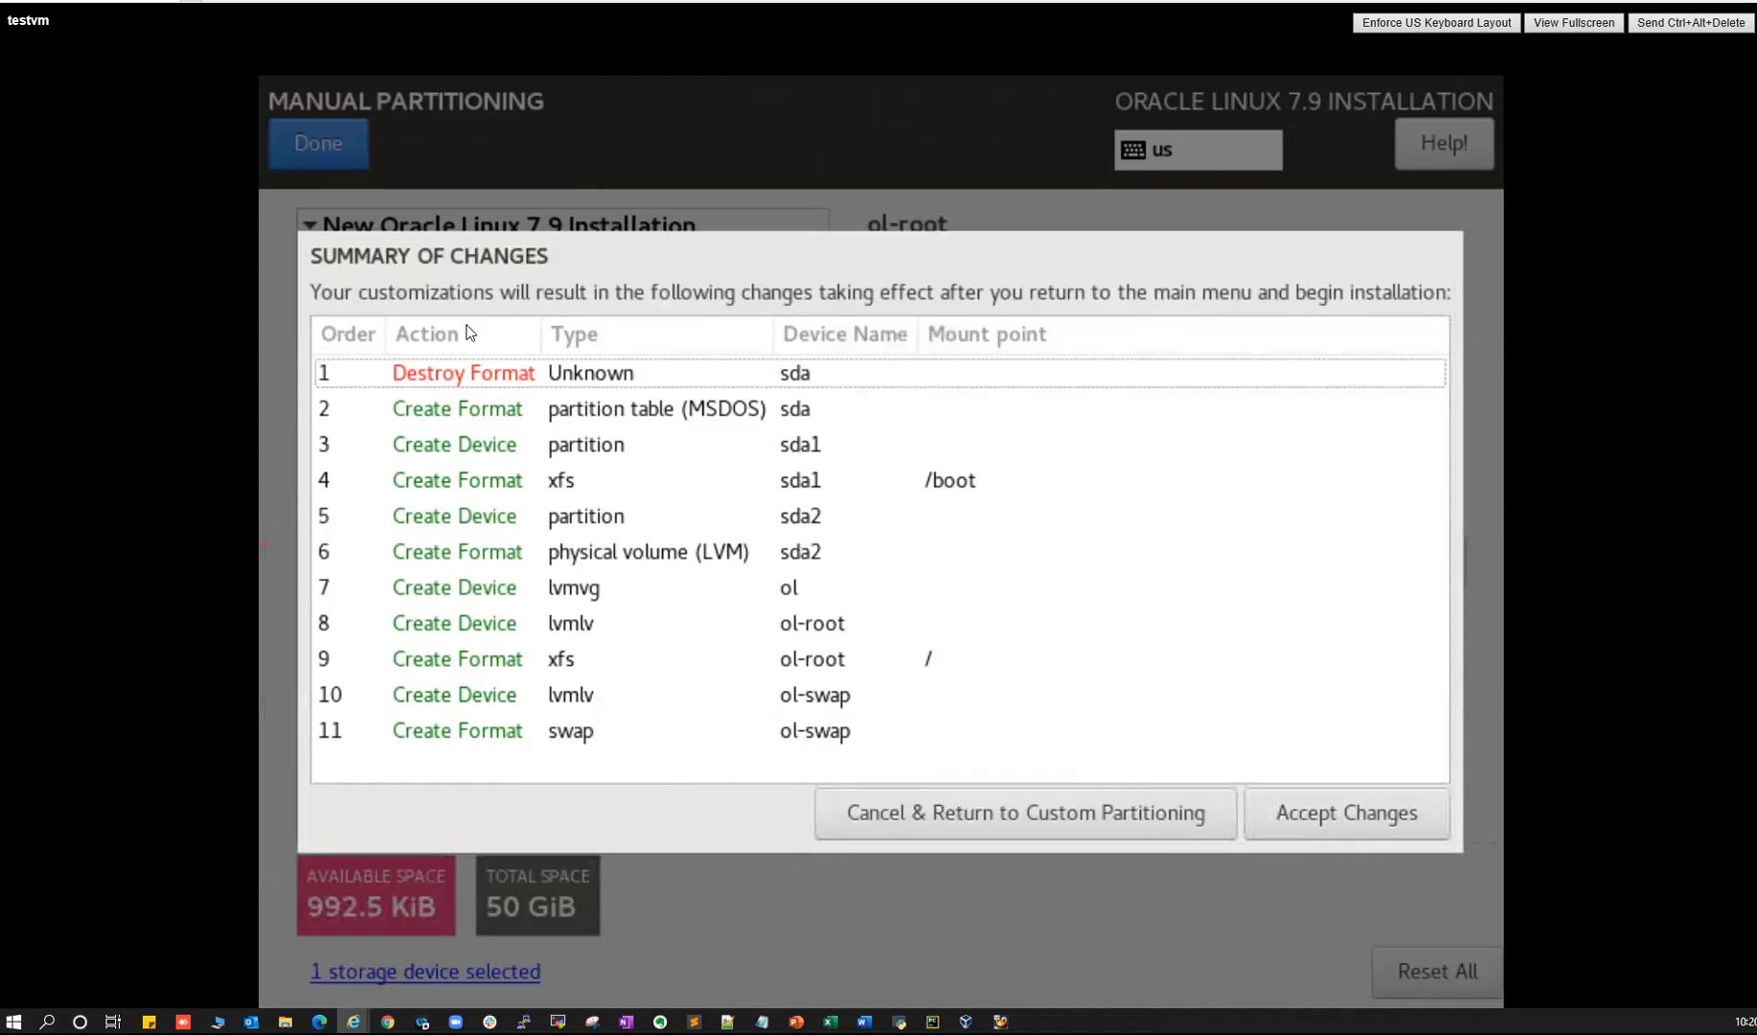
- Accept the partitioning changes and set the host name to oraclelab1.localdomain.com
click(1343, 829)
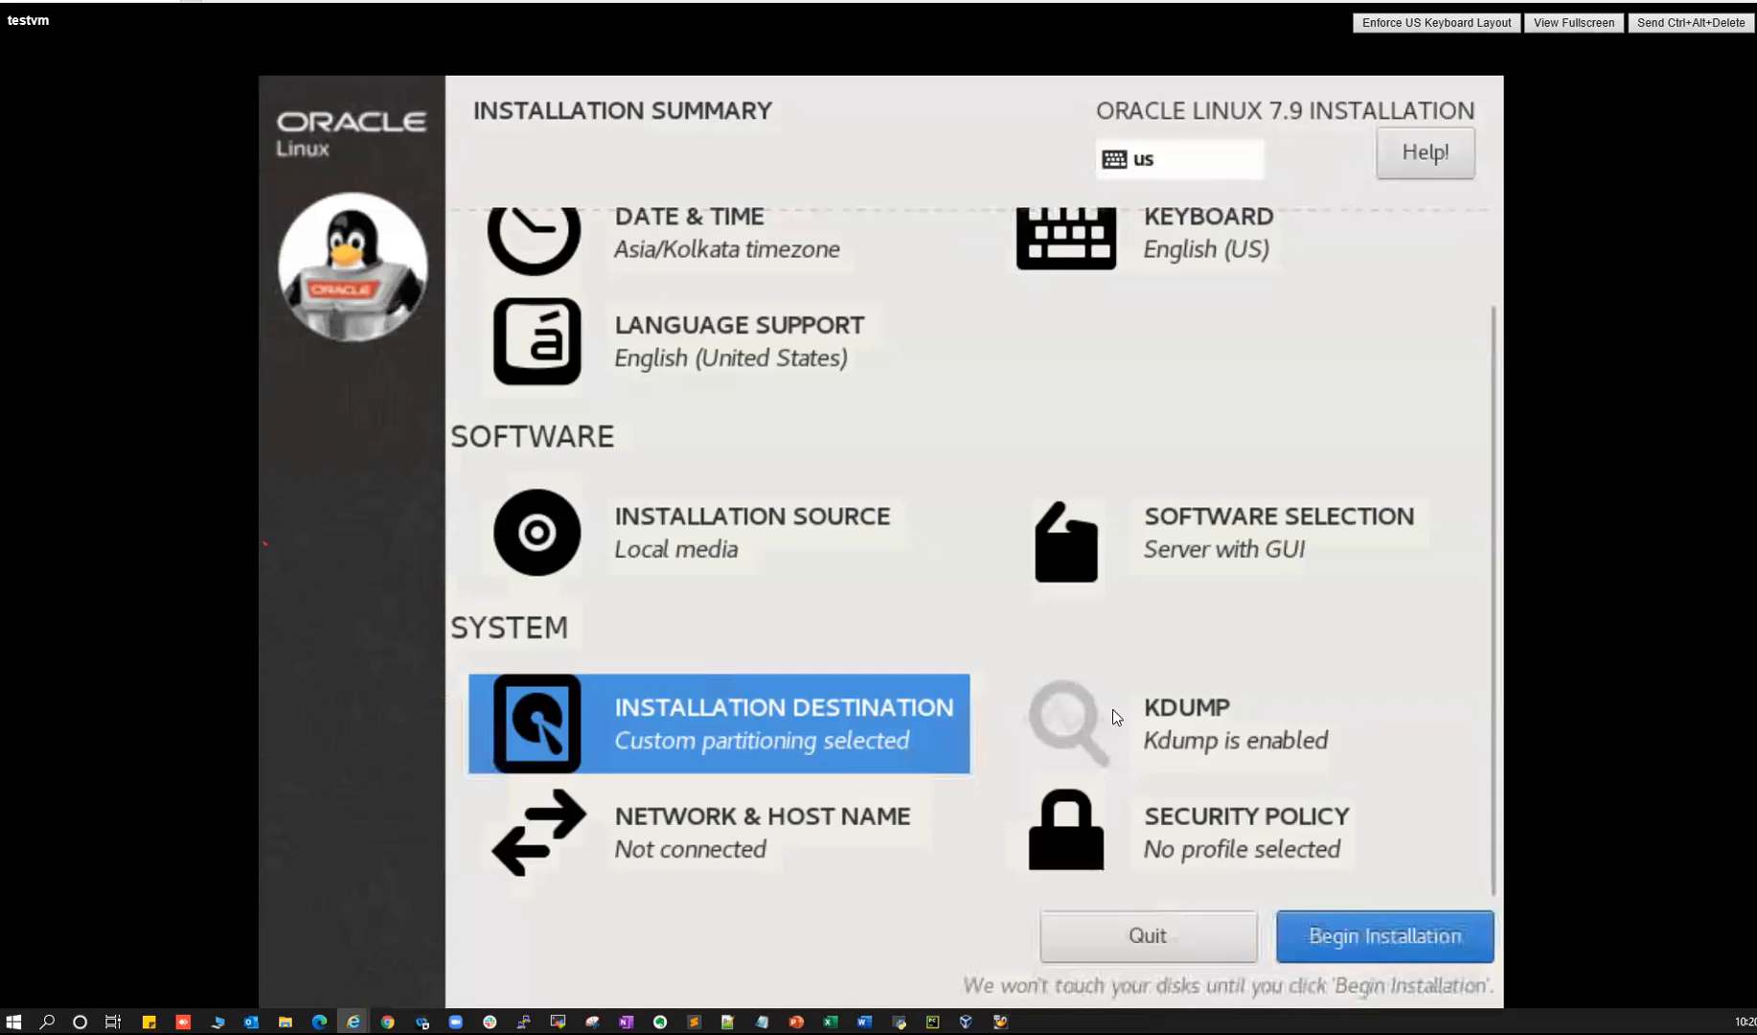
click(684, 853)
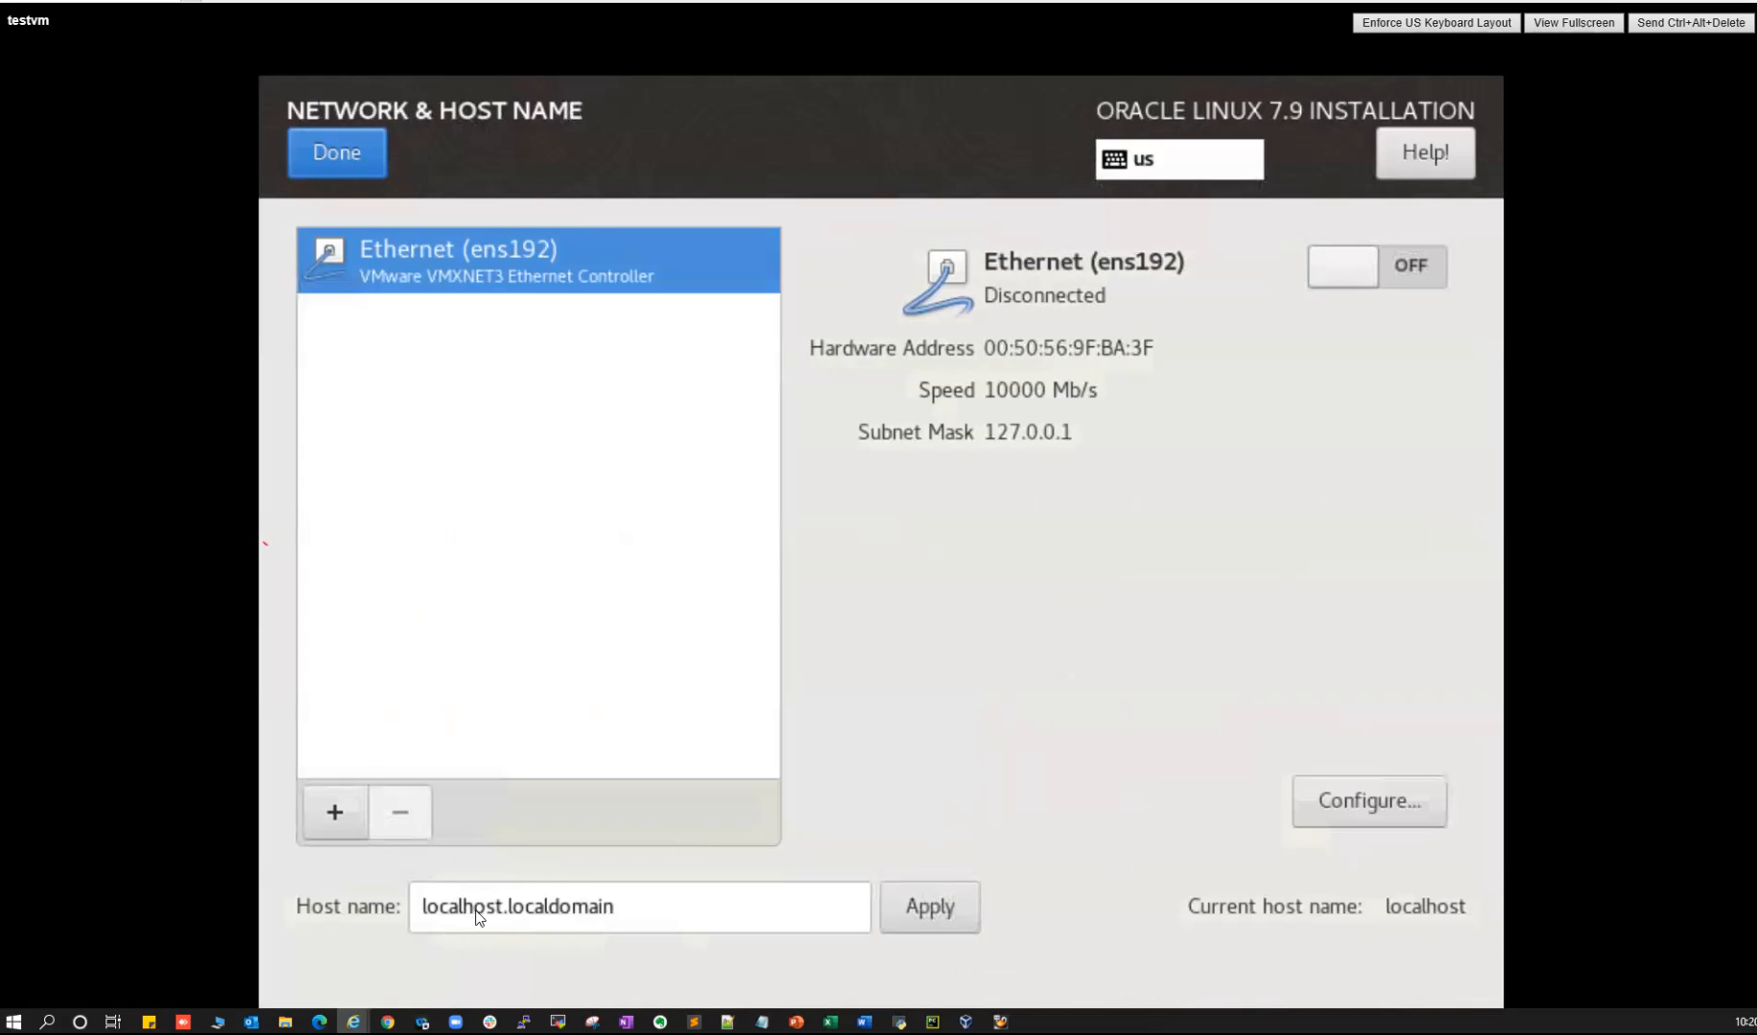
double_click(433, 908)
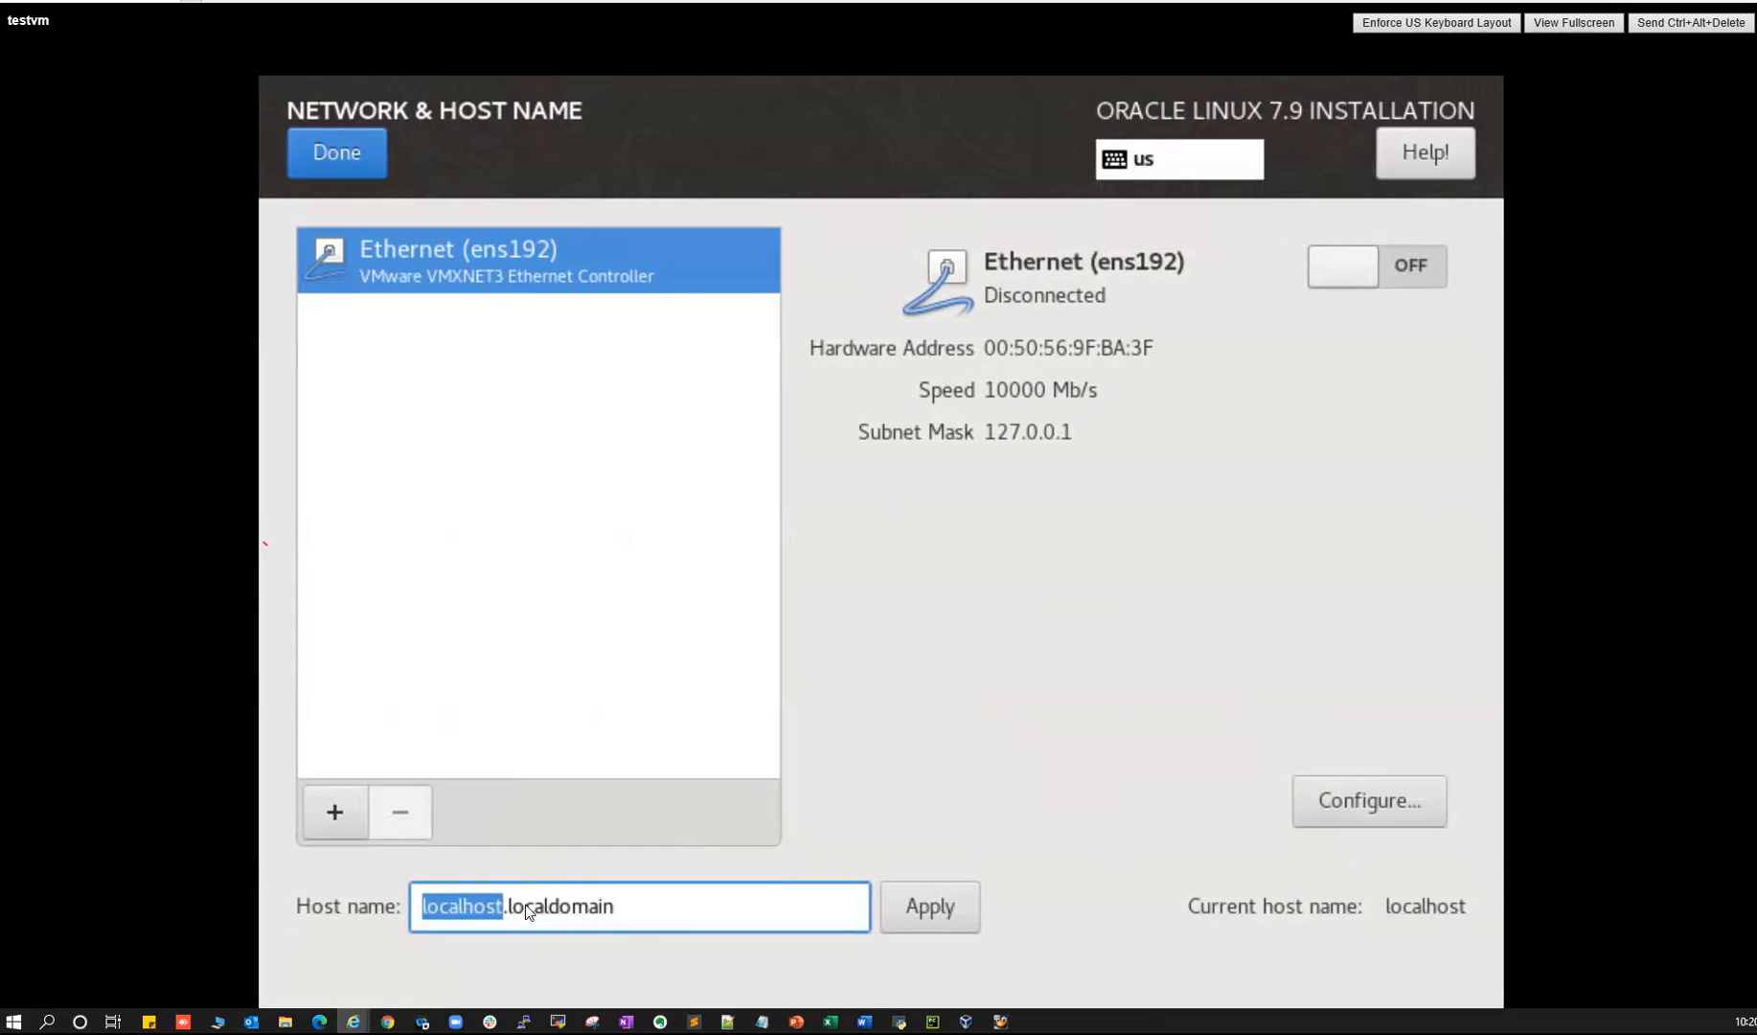
text(oraclelab1)
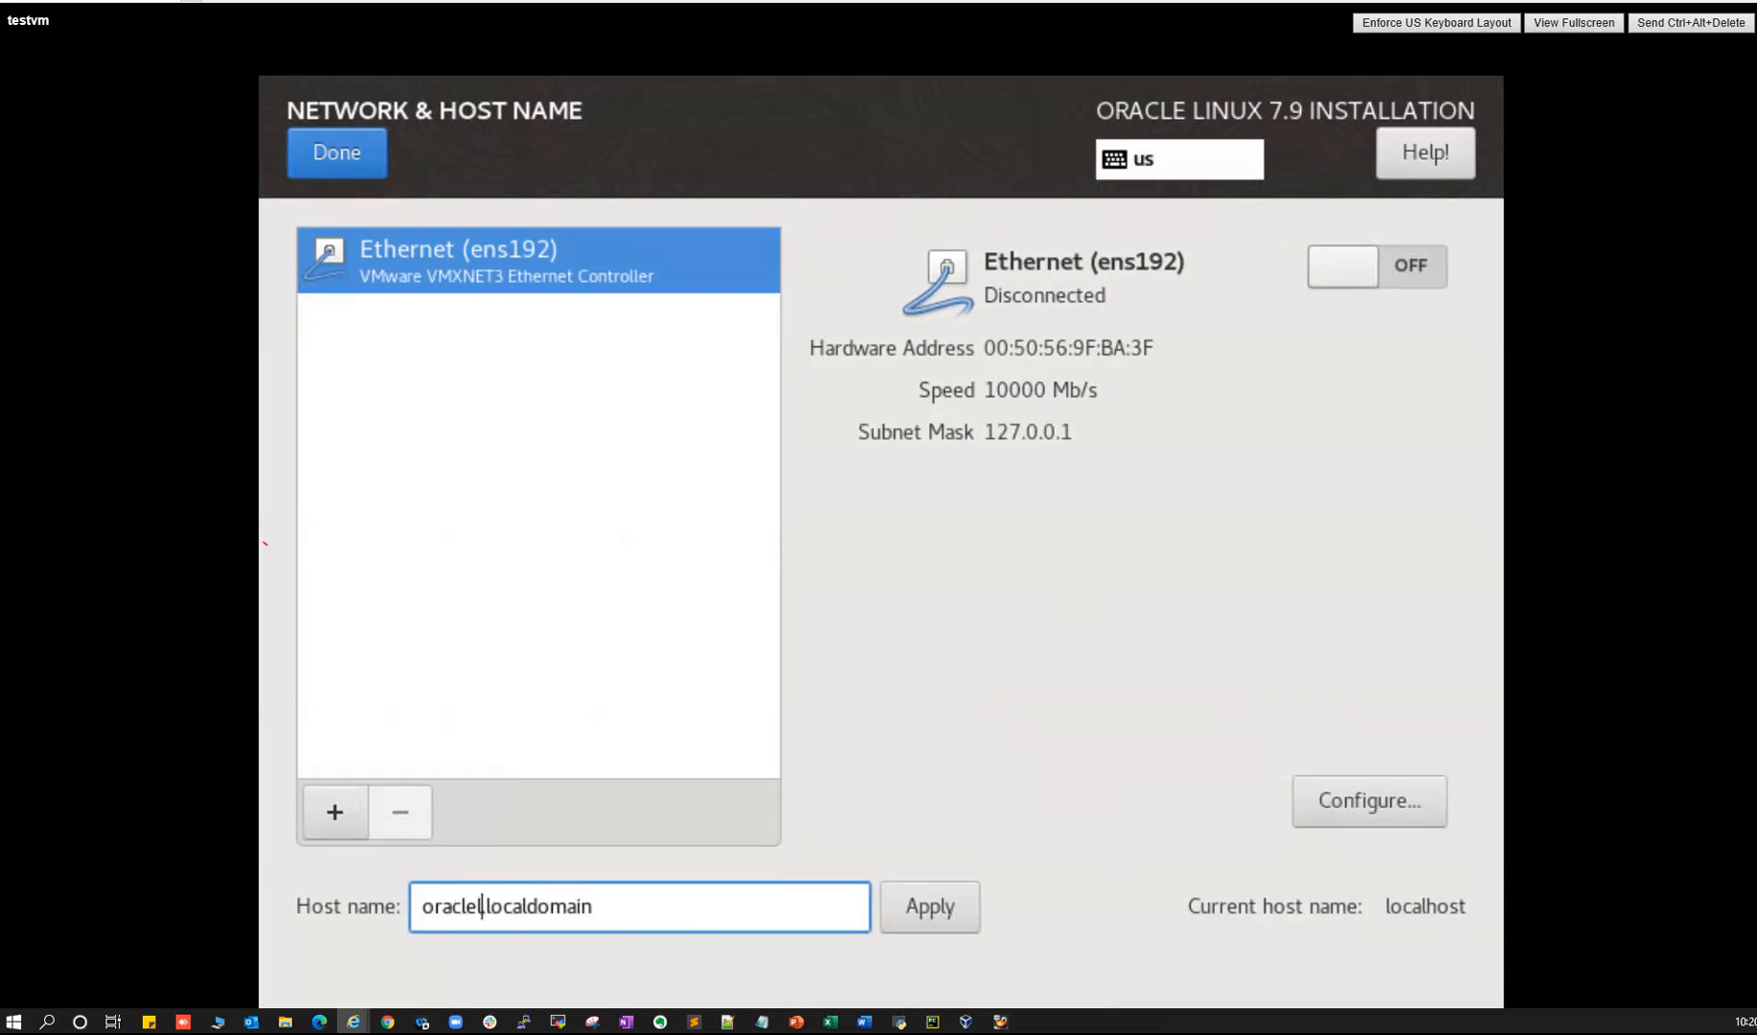
key(Right)
key(Right)
key(Right)
key(Right)
key(Right)
key(Right)
key(Right)
key(Right)
key(Right)
key(Right)
key(Right)
key(Right)
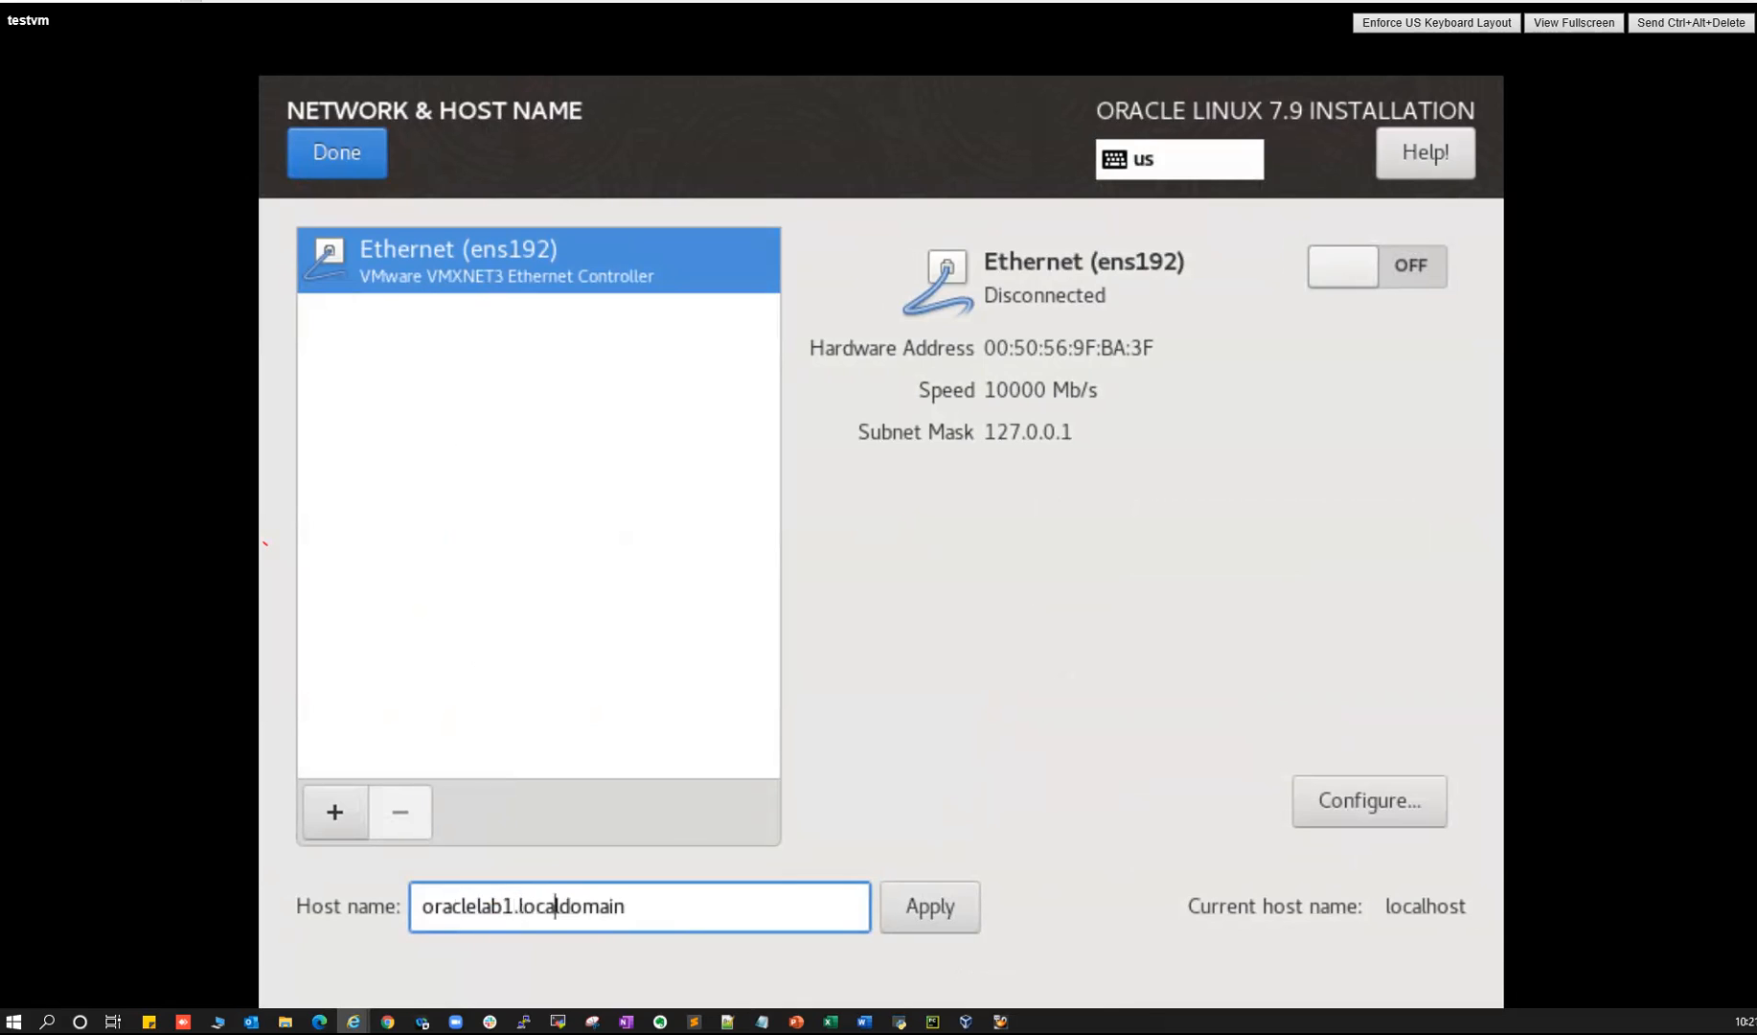
text(.com)
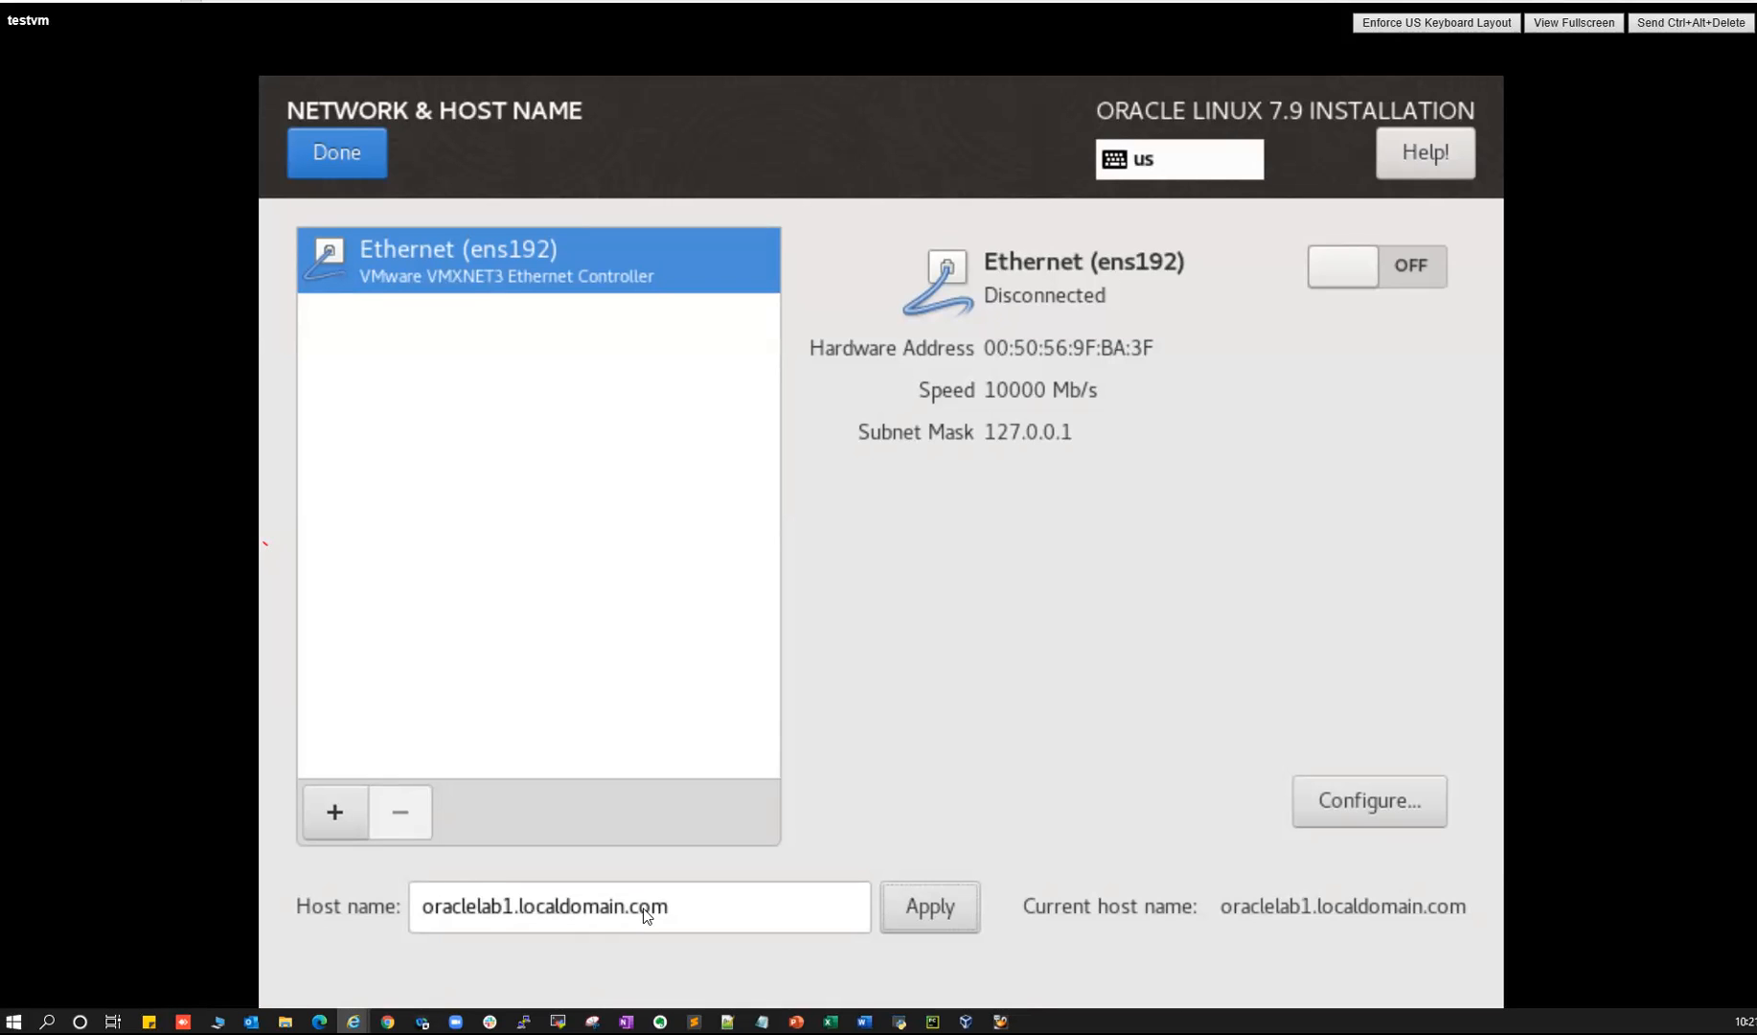
click(340, 153)
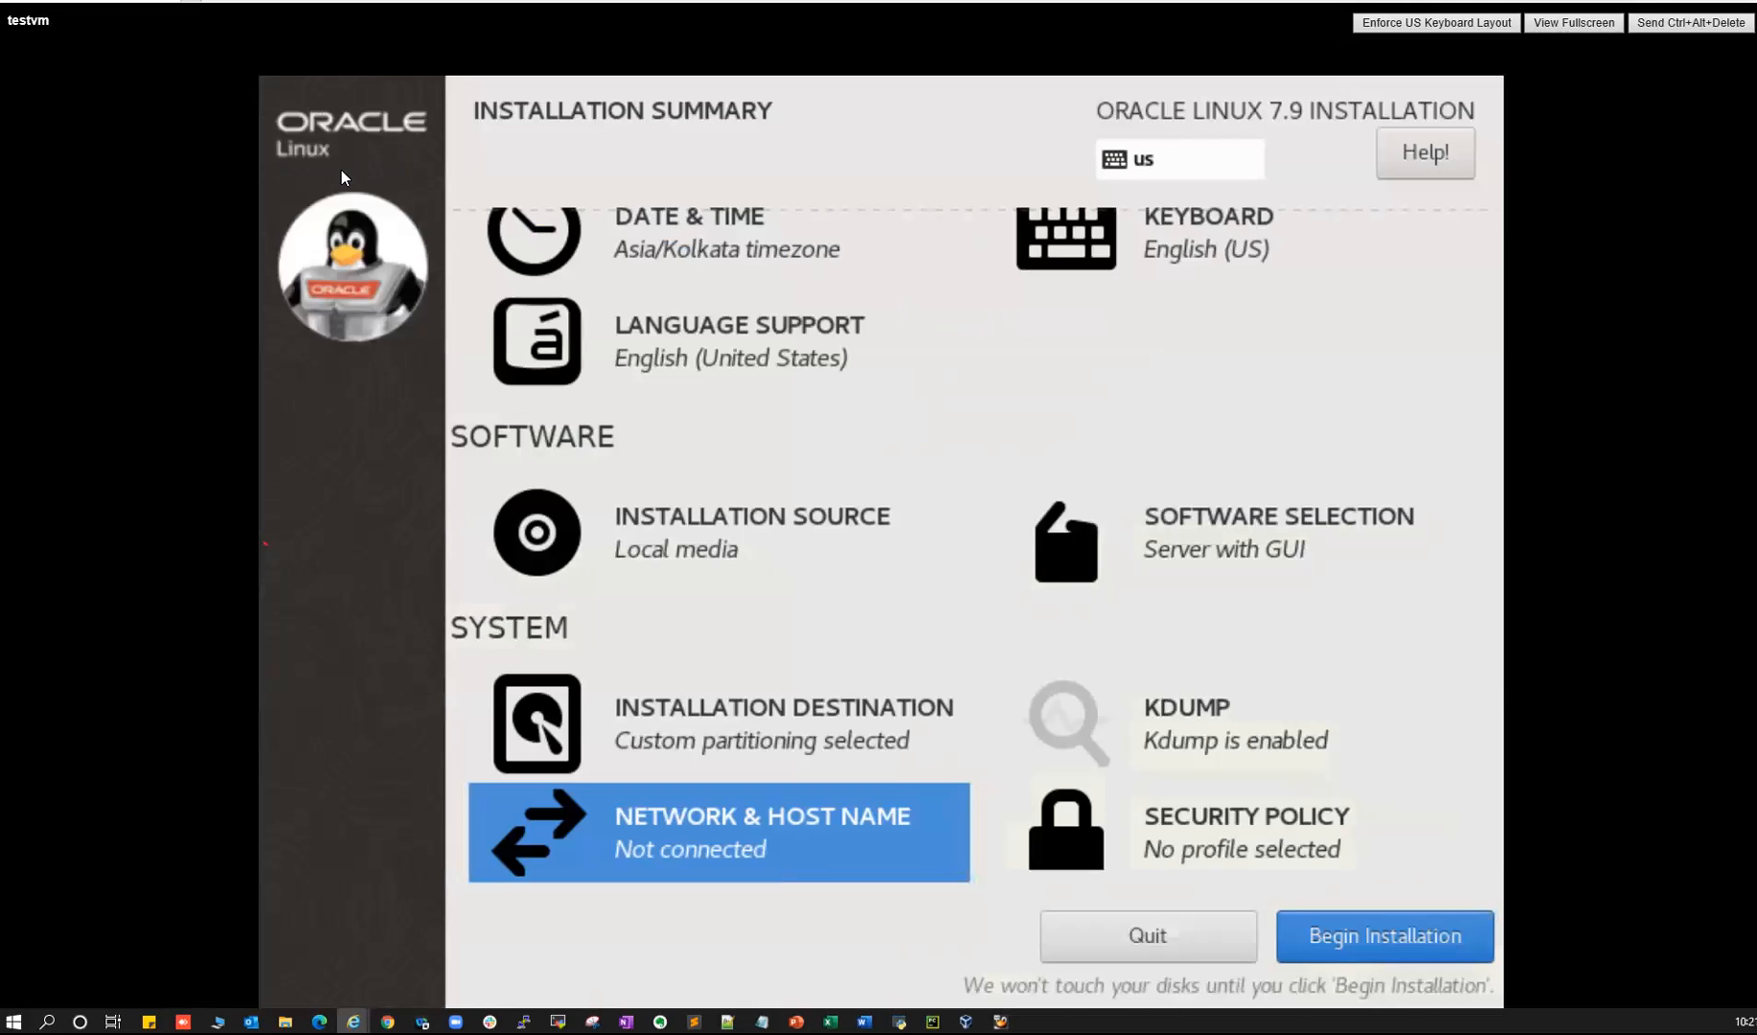
- Begin the installation, then enter and confirm the root password
click(1340, 940)
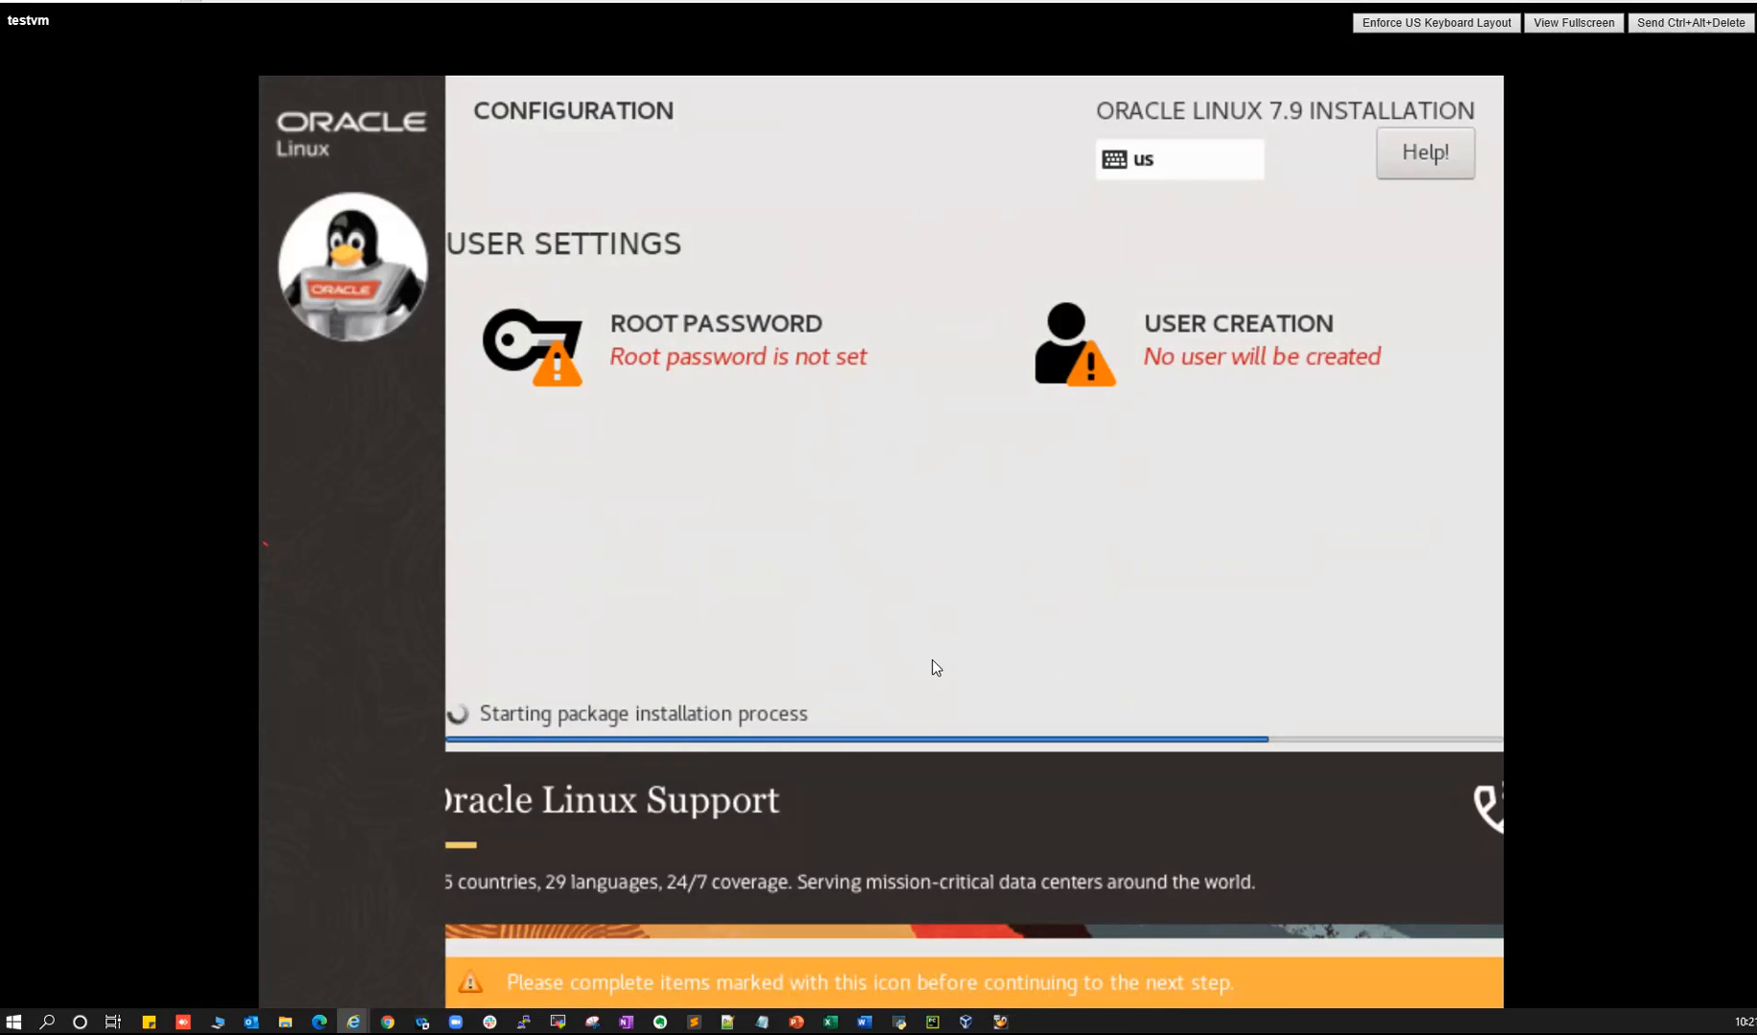
click(659, 337)
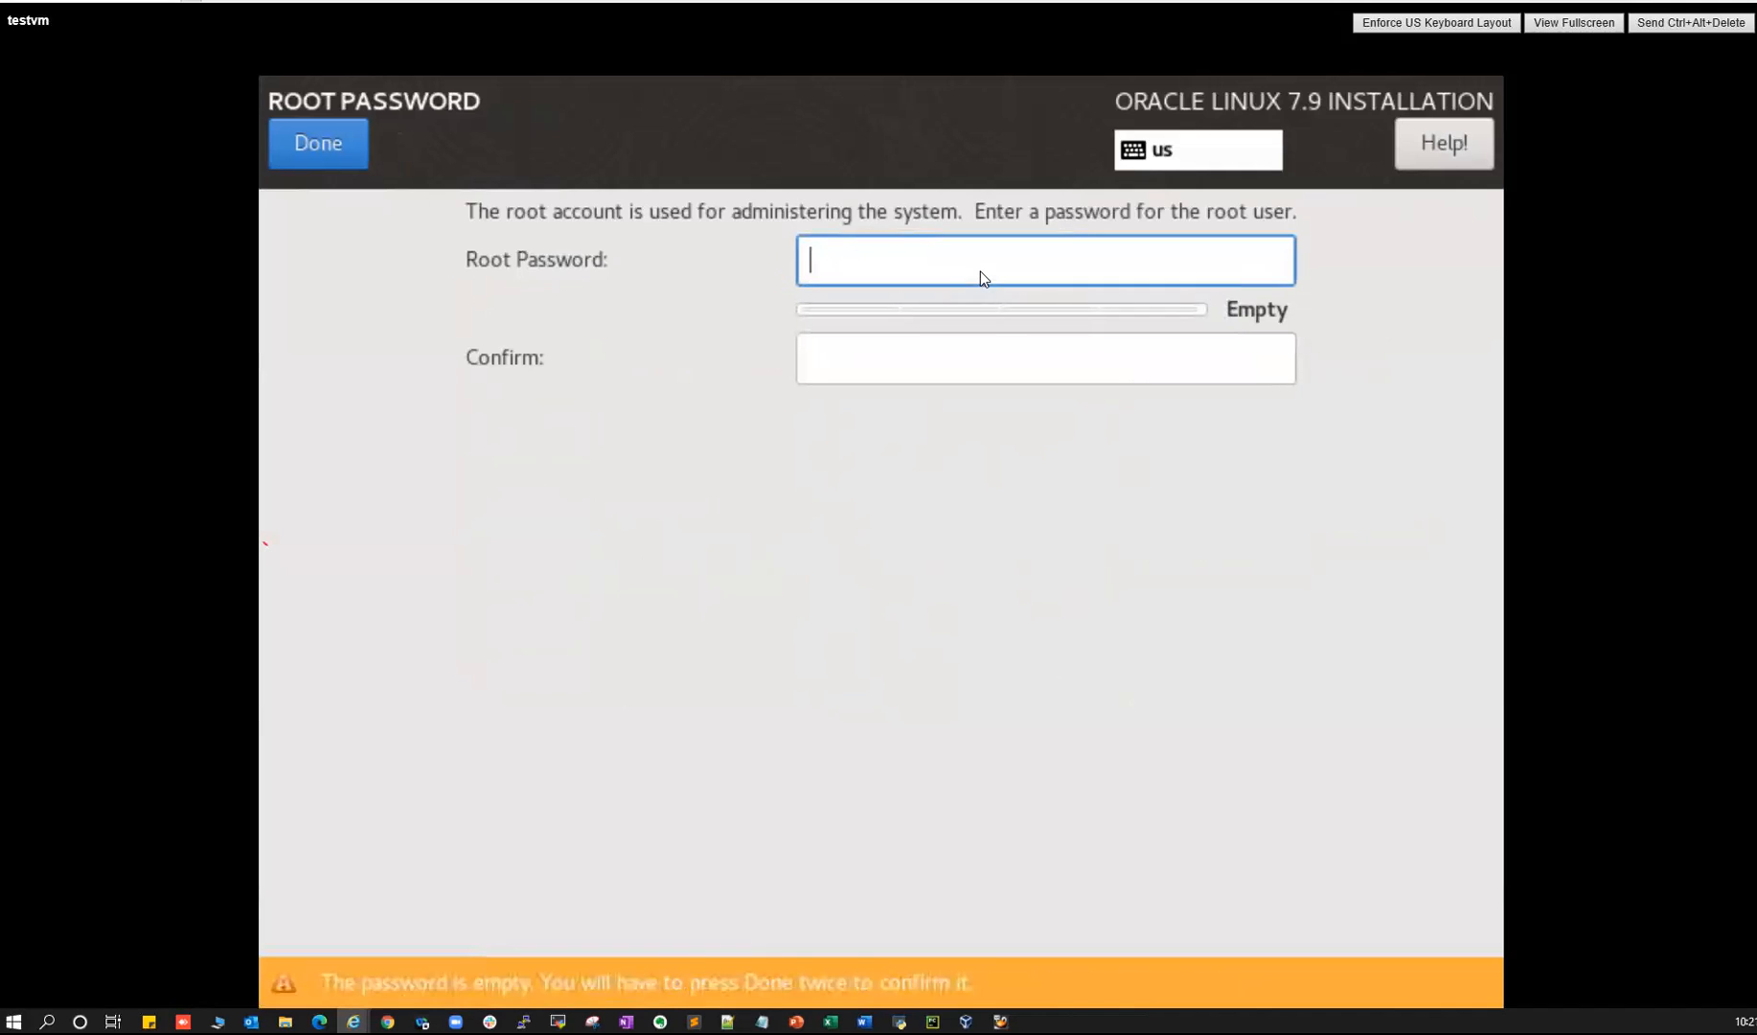
text(••••••••••)
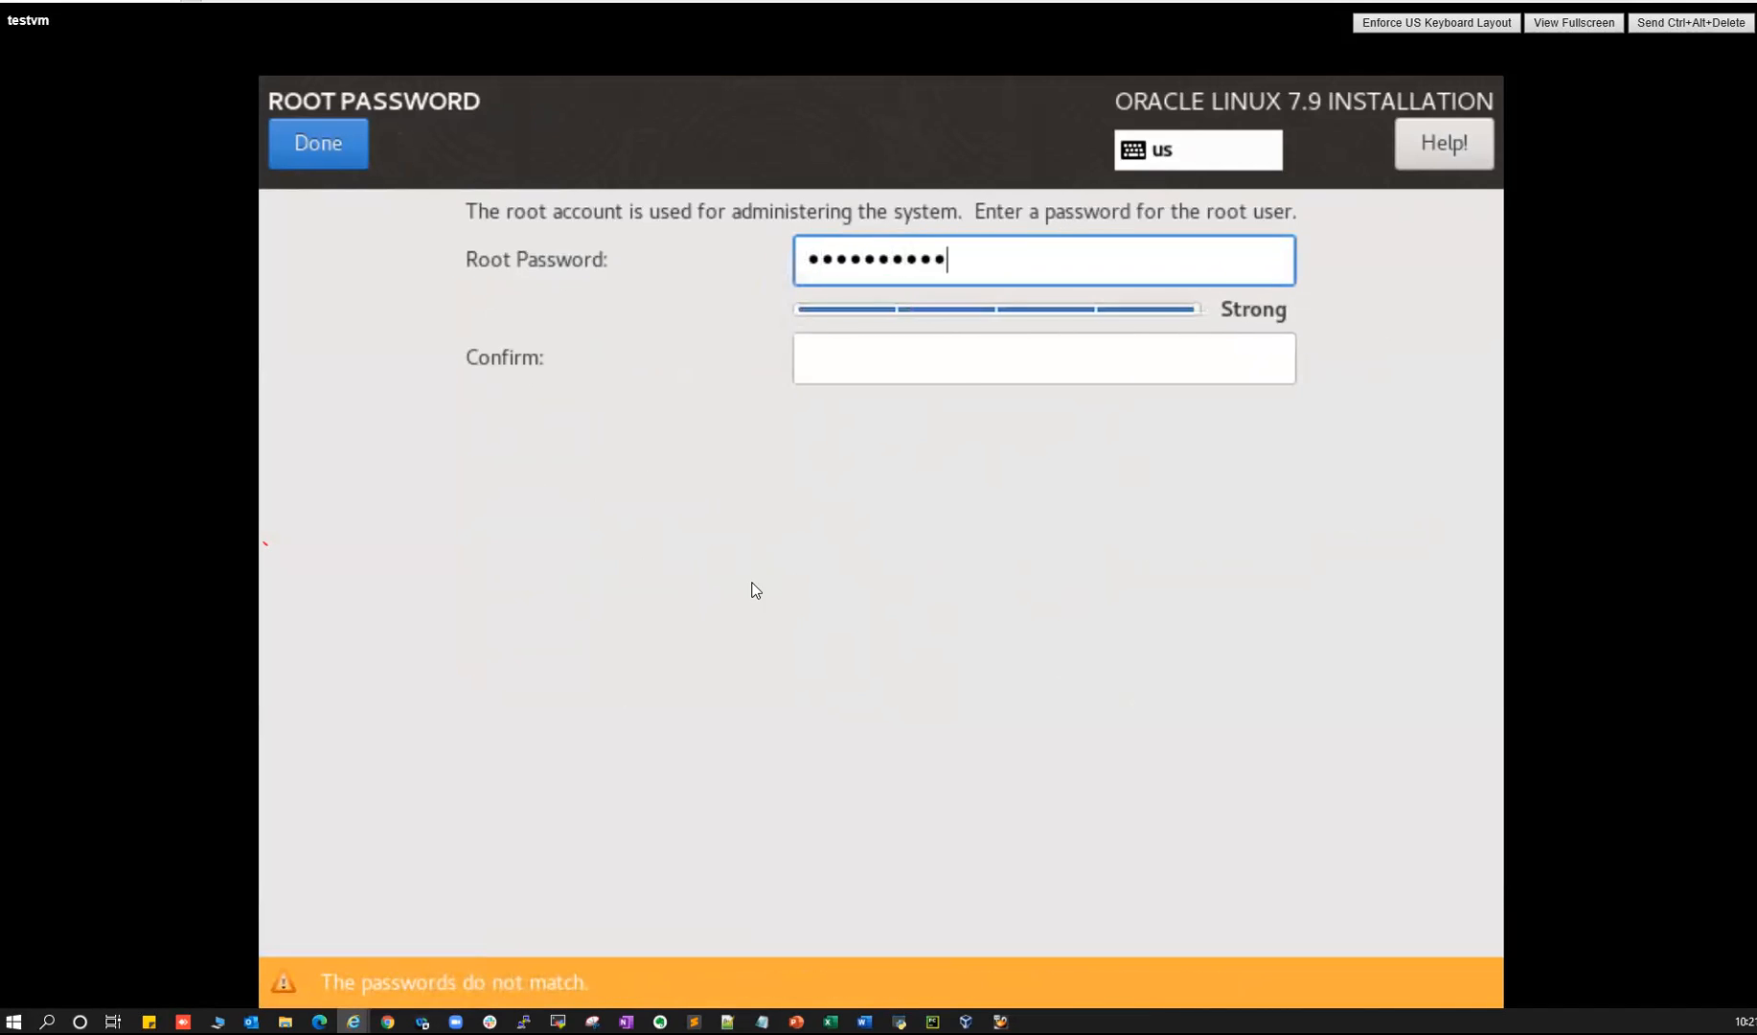
click(840, 375)
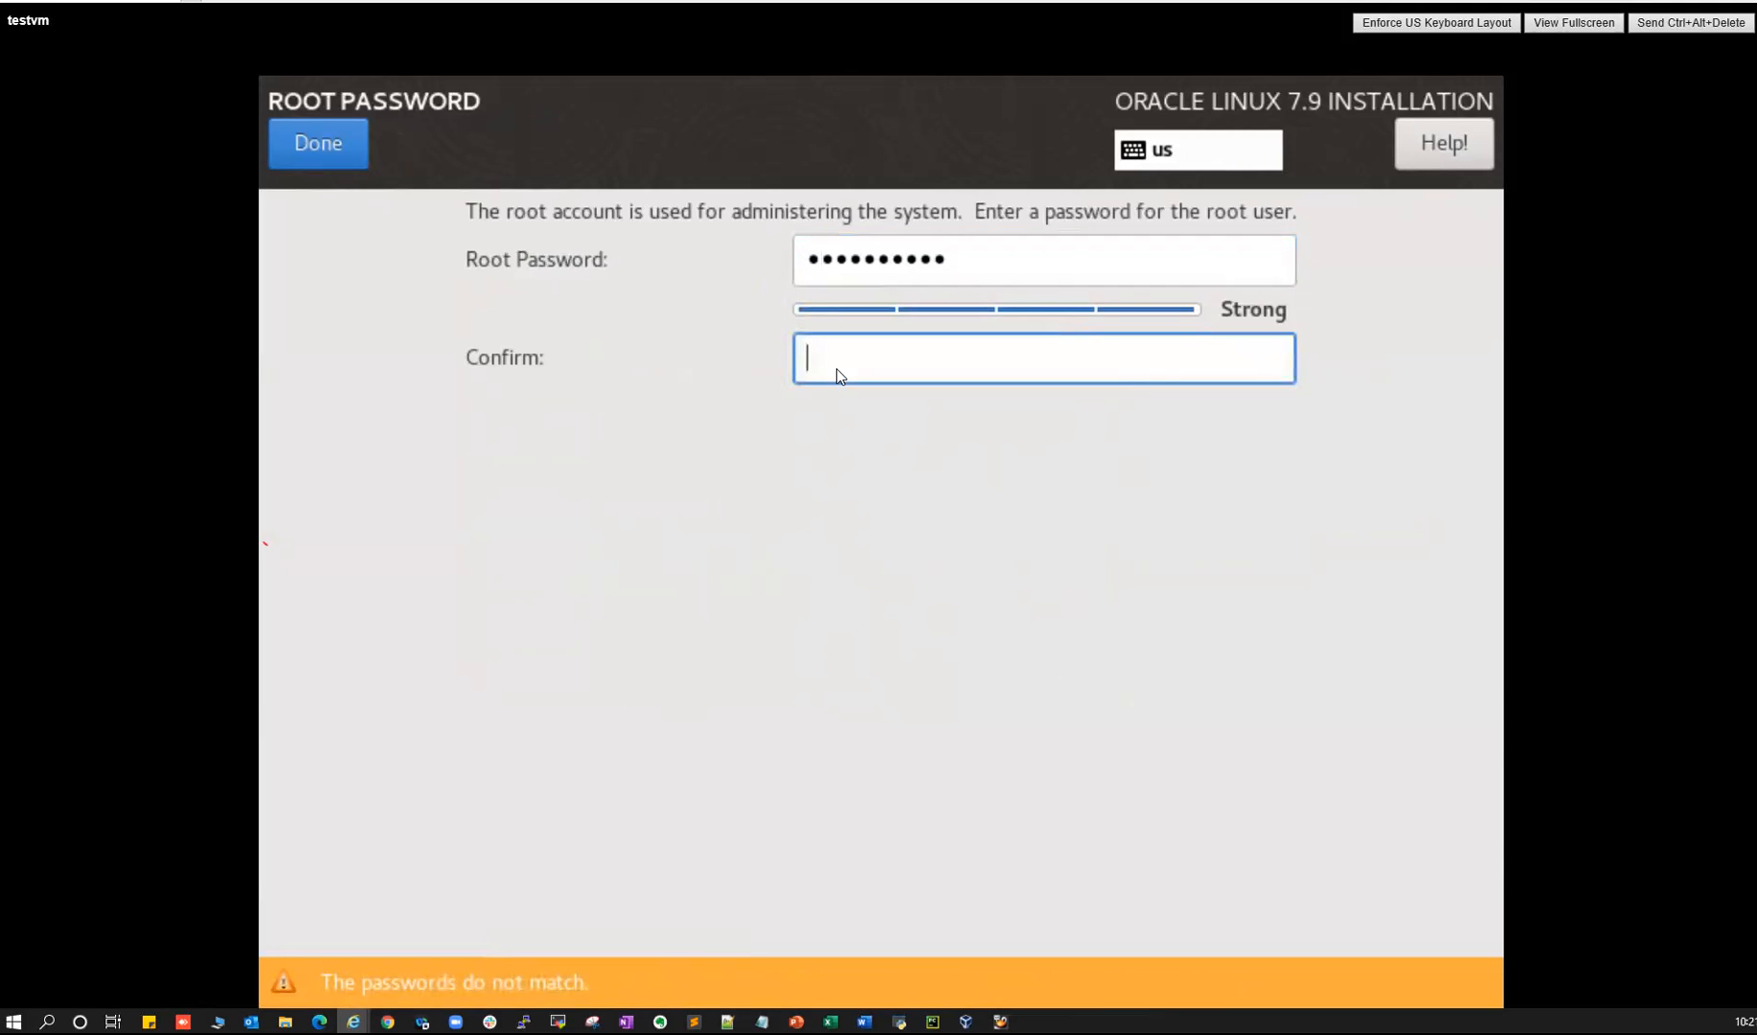
text(•••••••••••)
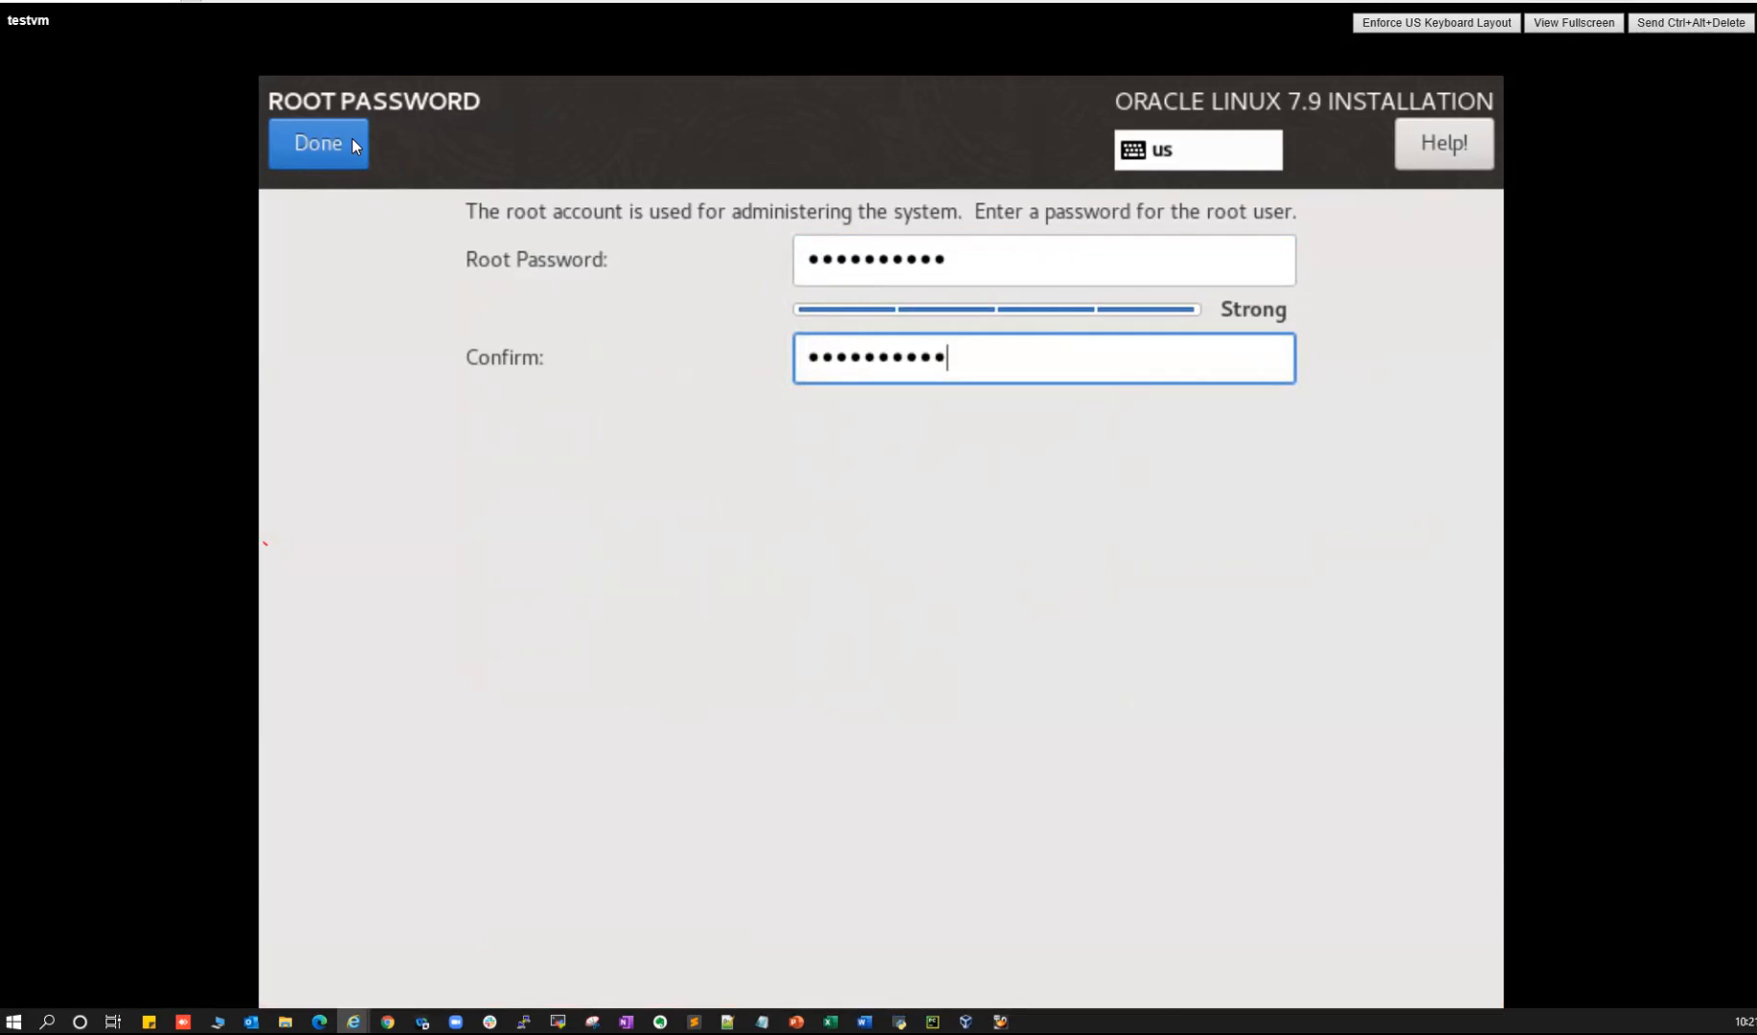
click(351, 142)
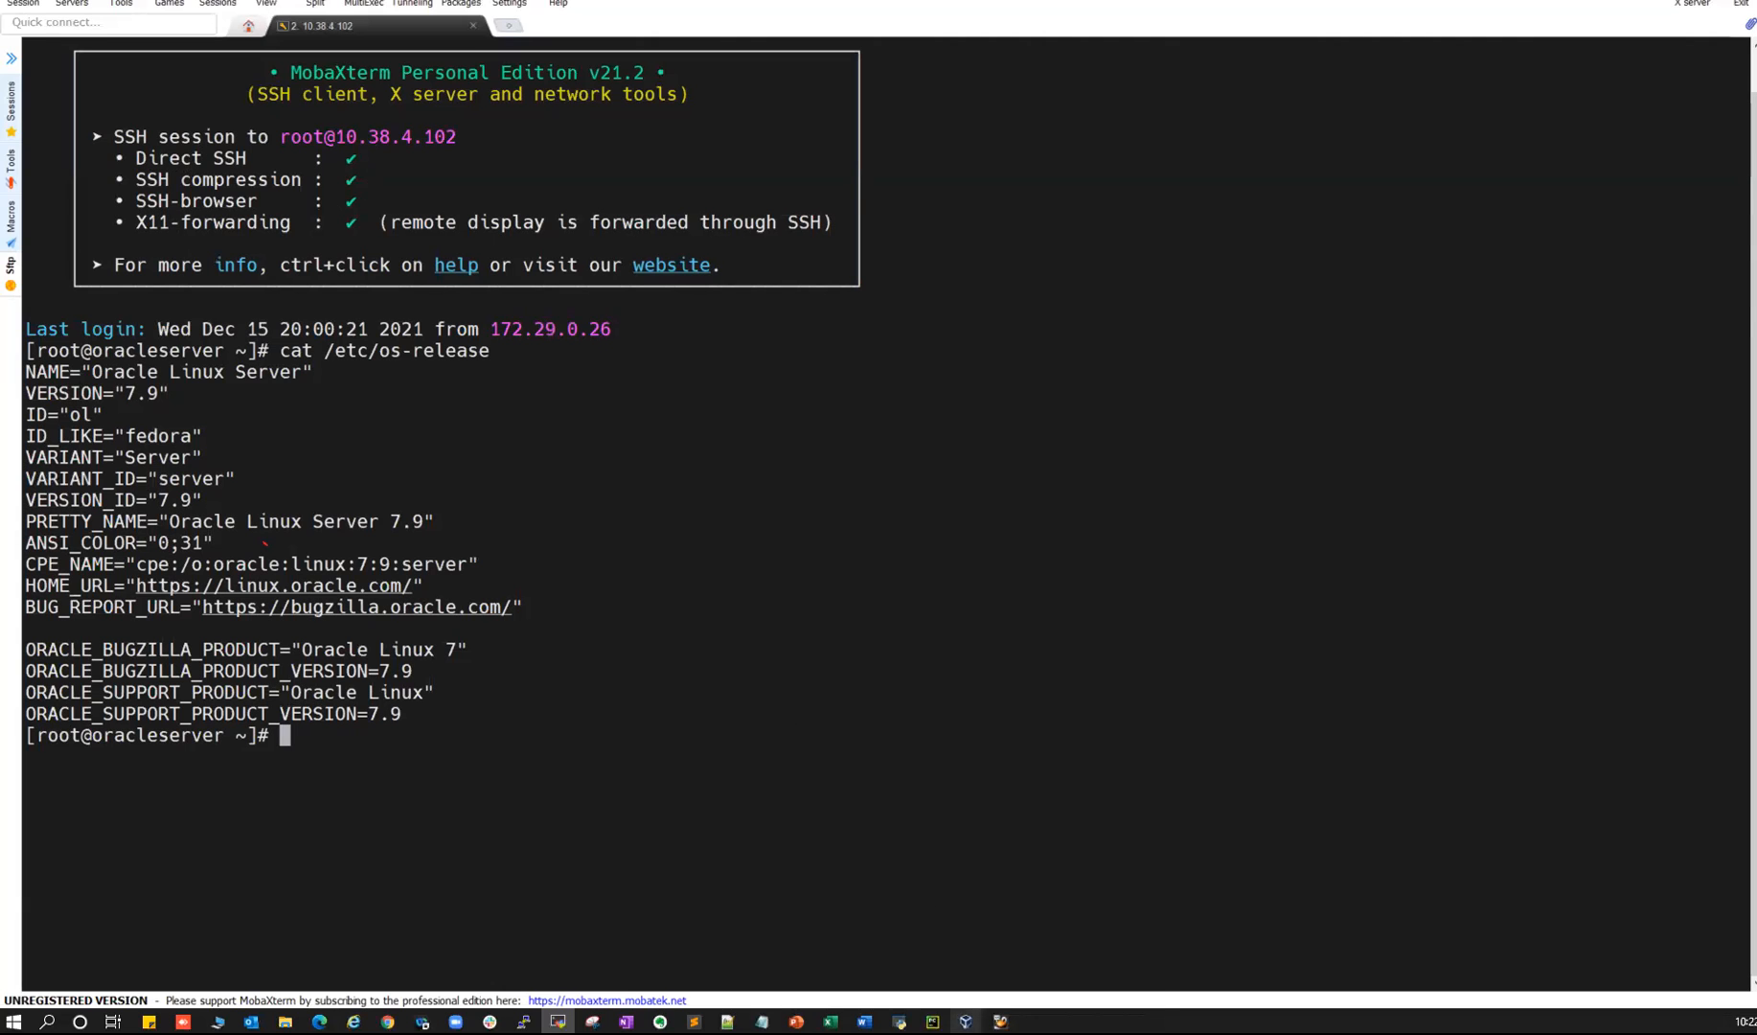
- Hide VirtualBox Manager and launch PuTTY alongside the MobaXterm terminal
mouse_move(558, 1021)
click(1027, 948)
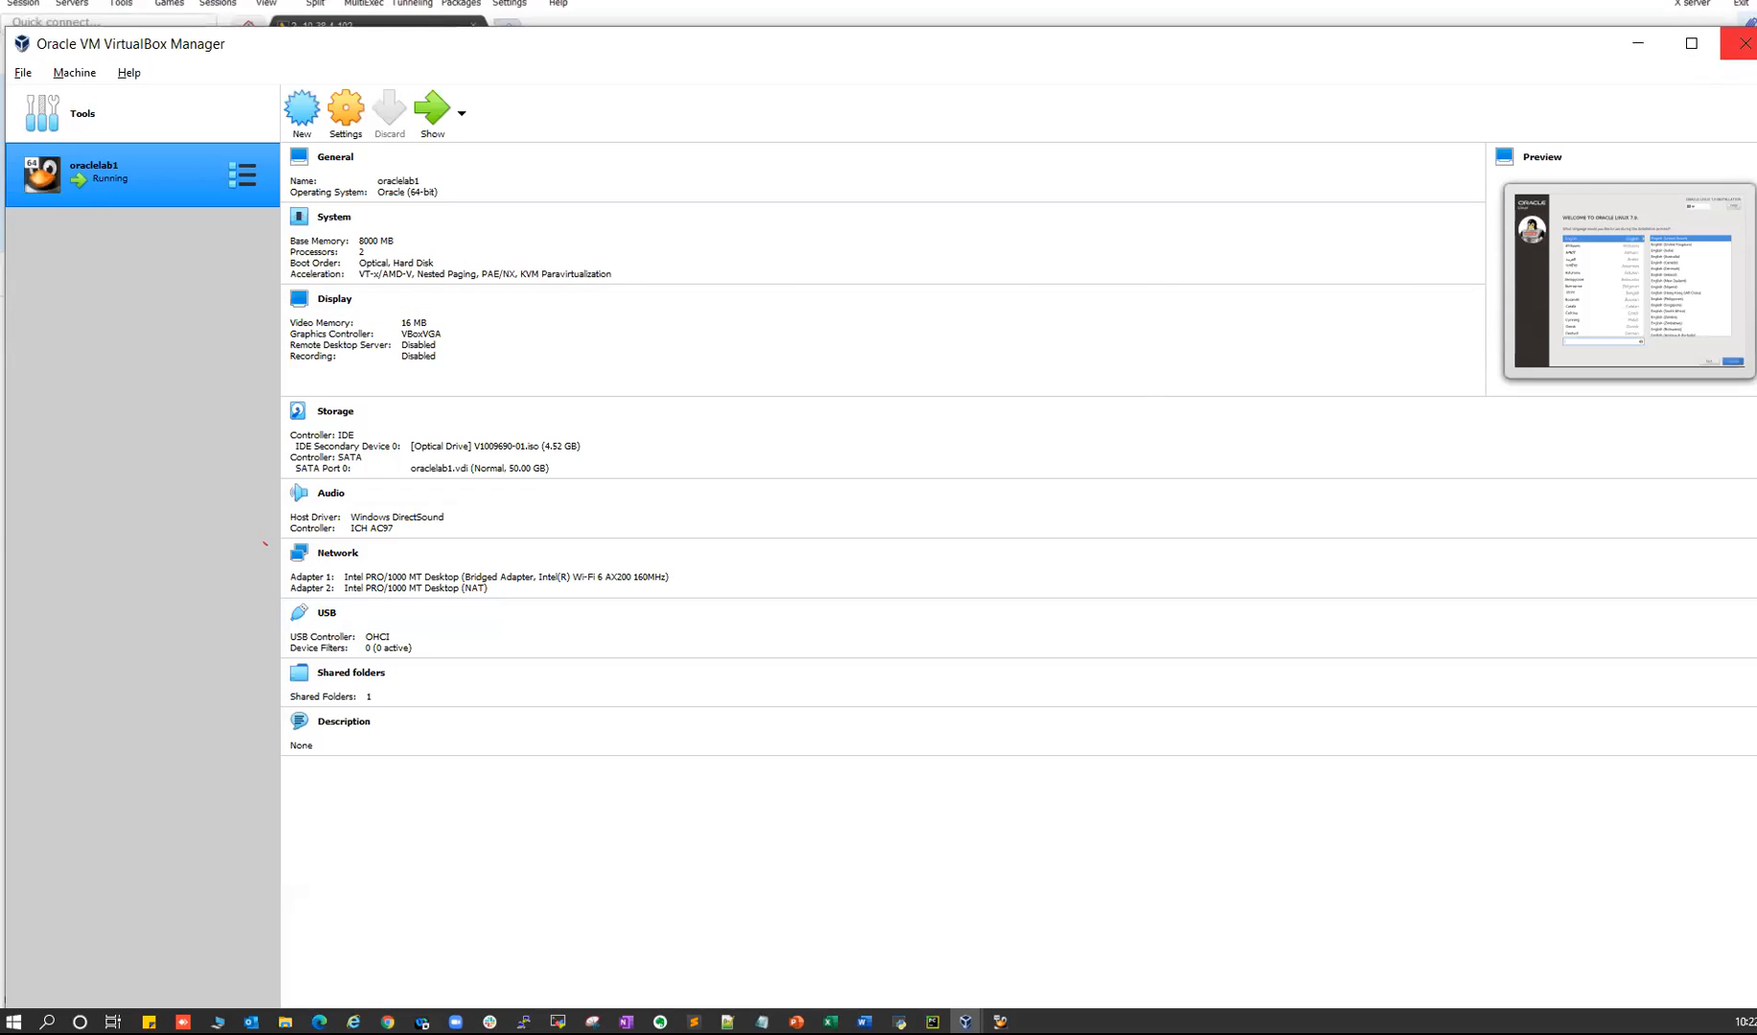
click(1743, 44)
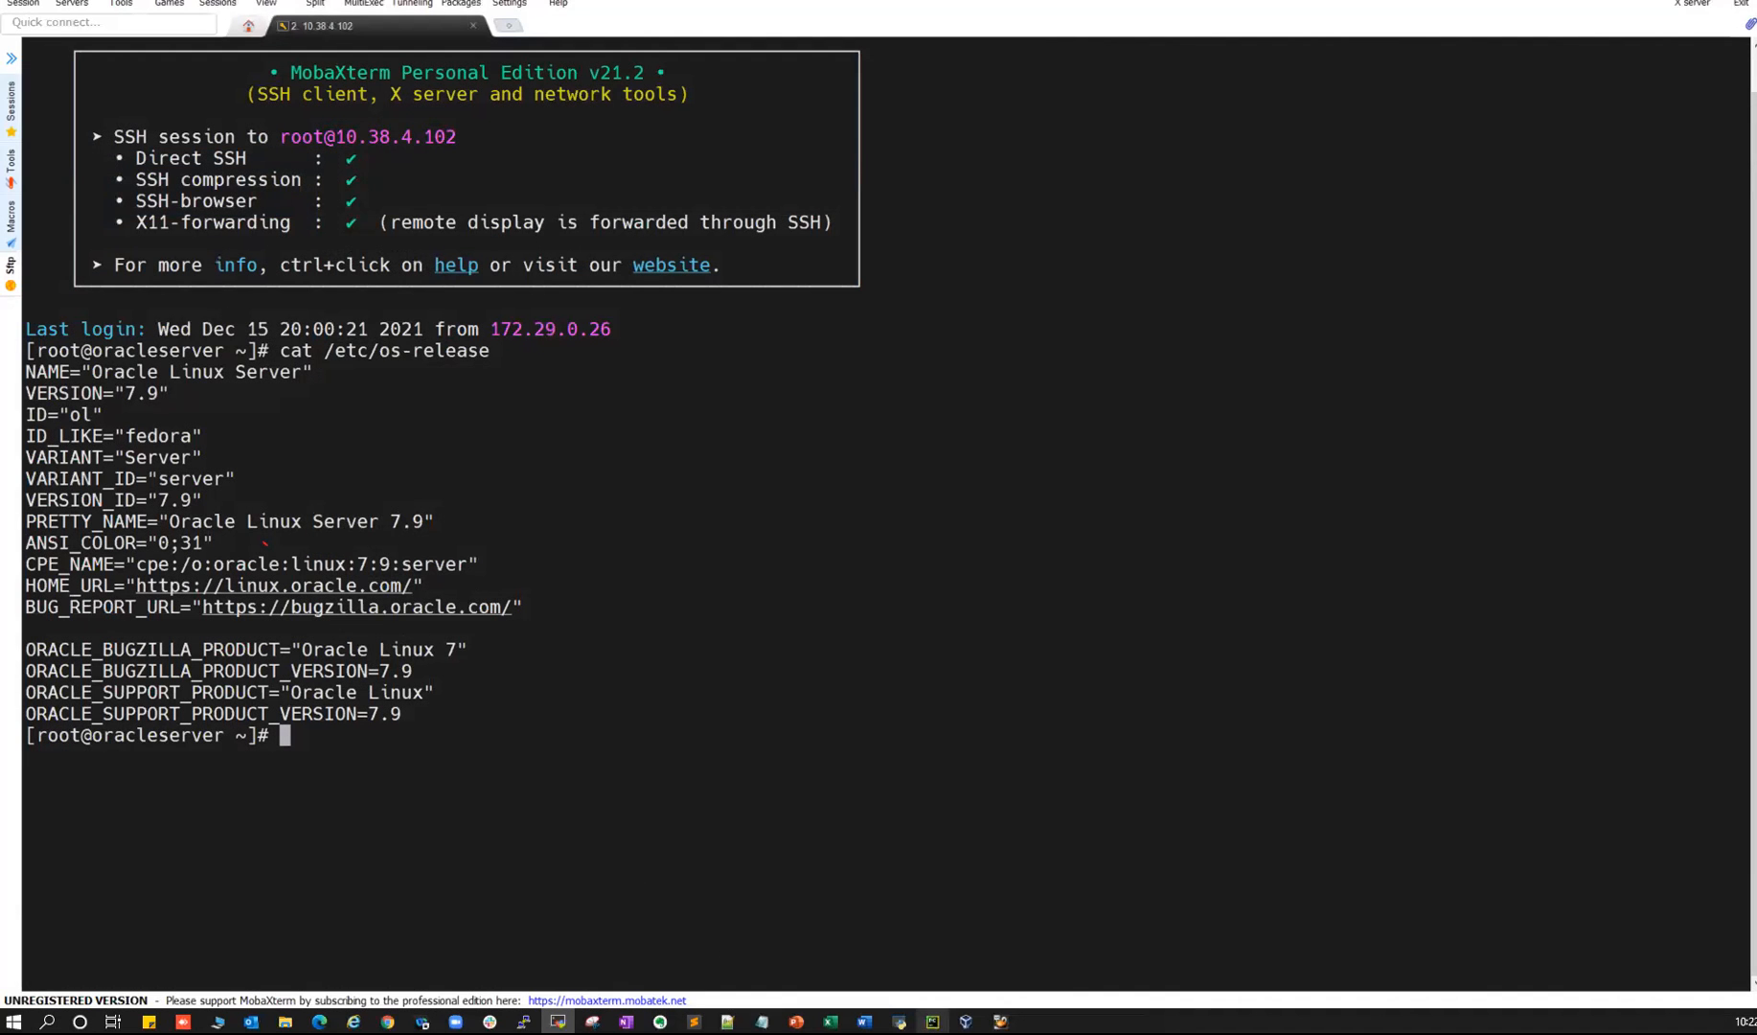
click(966, 1021)
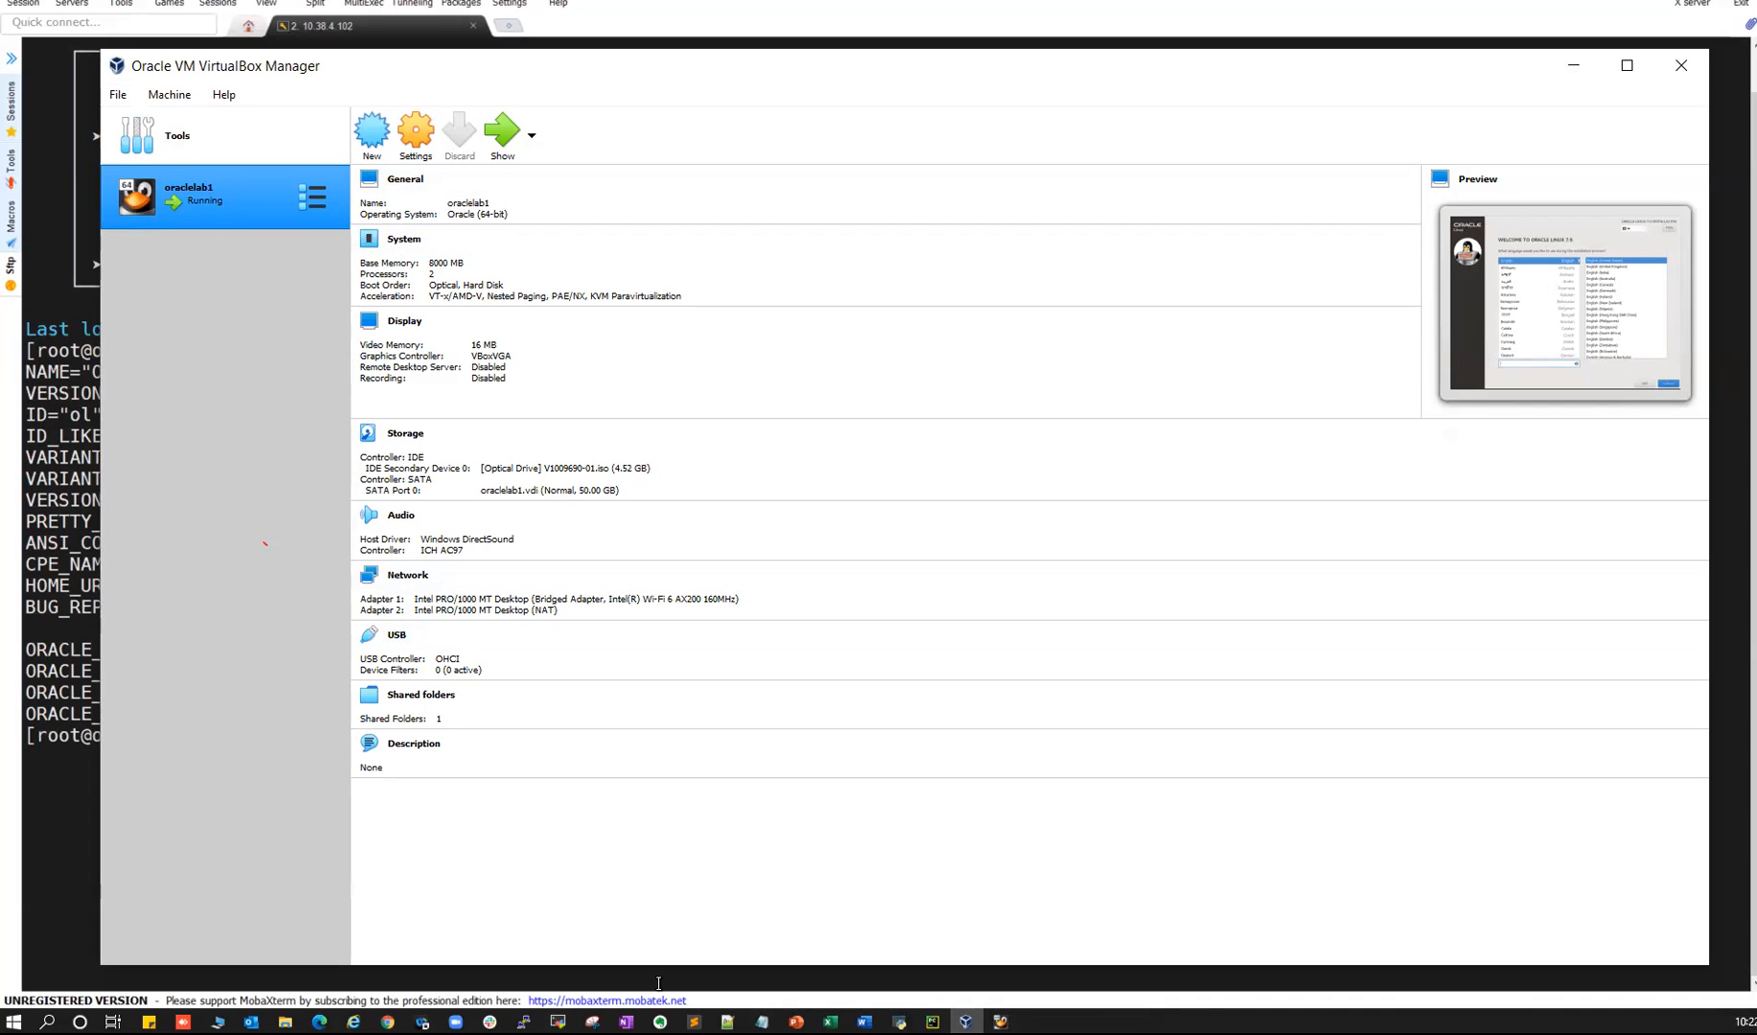
click(523, 1021)
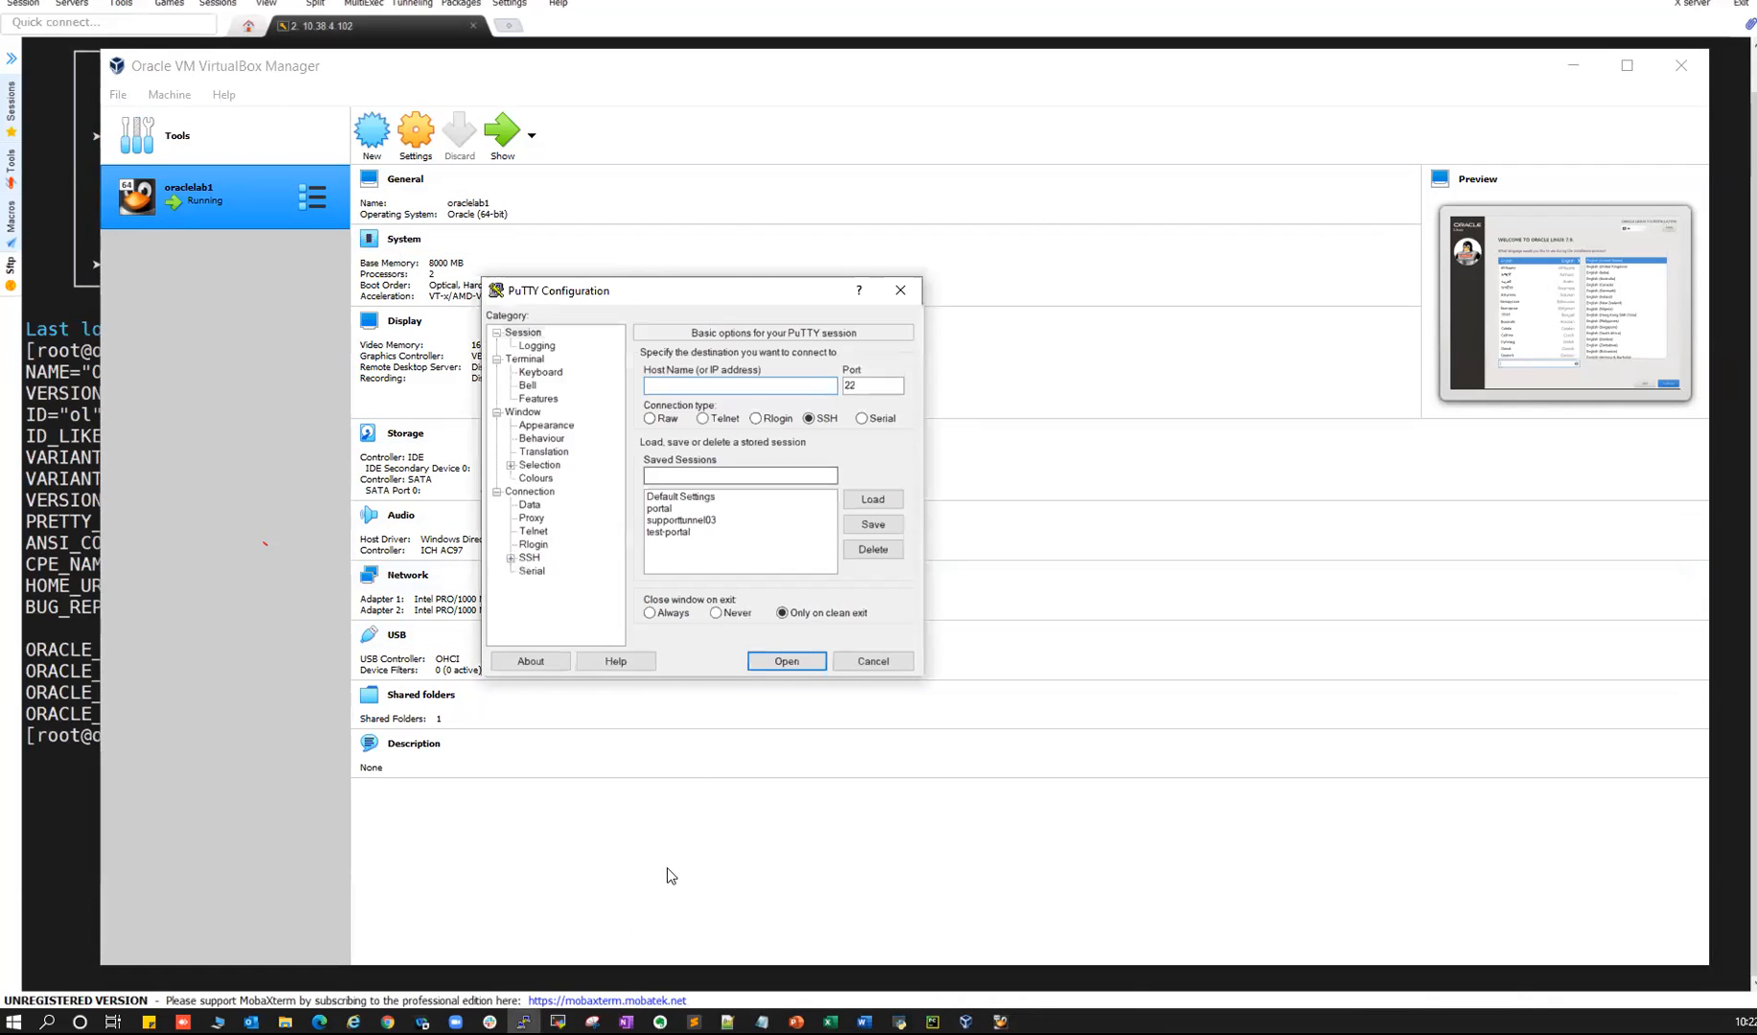
click(557, 1021)
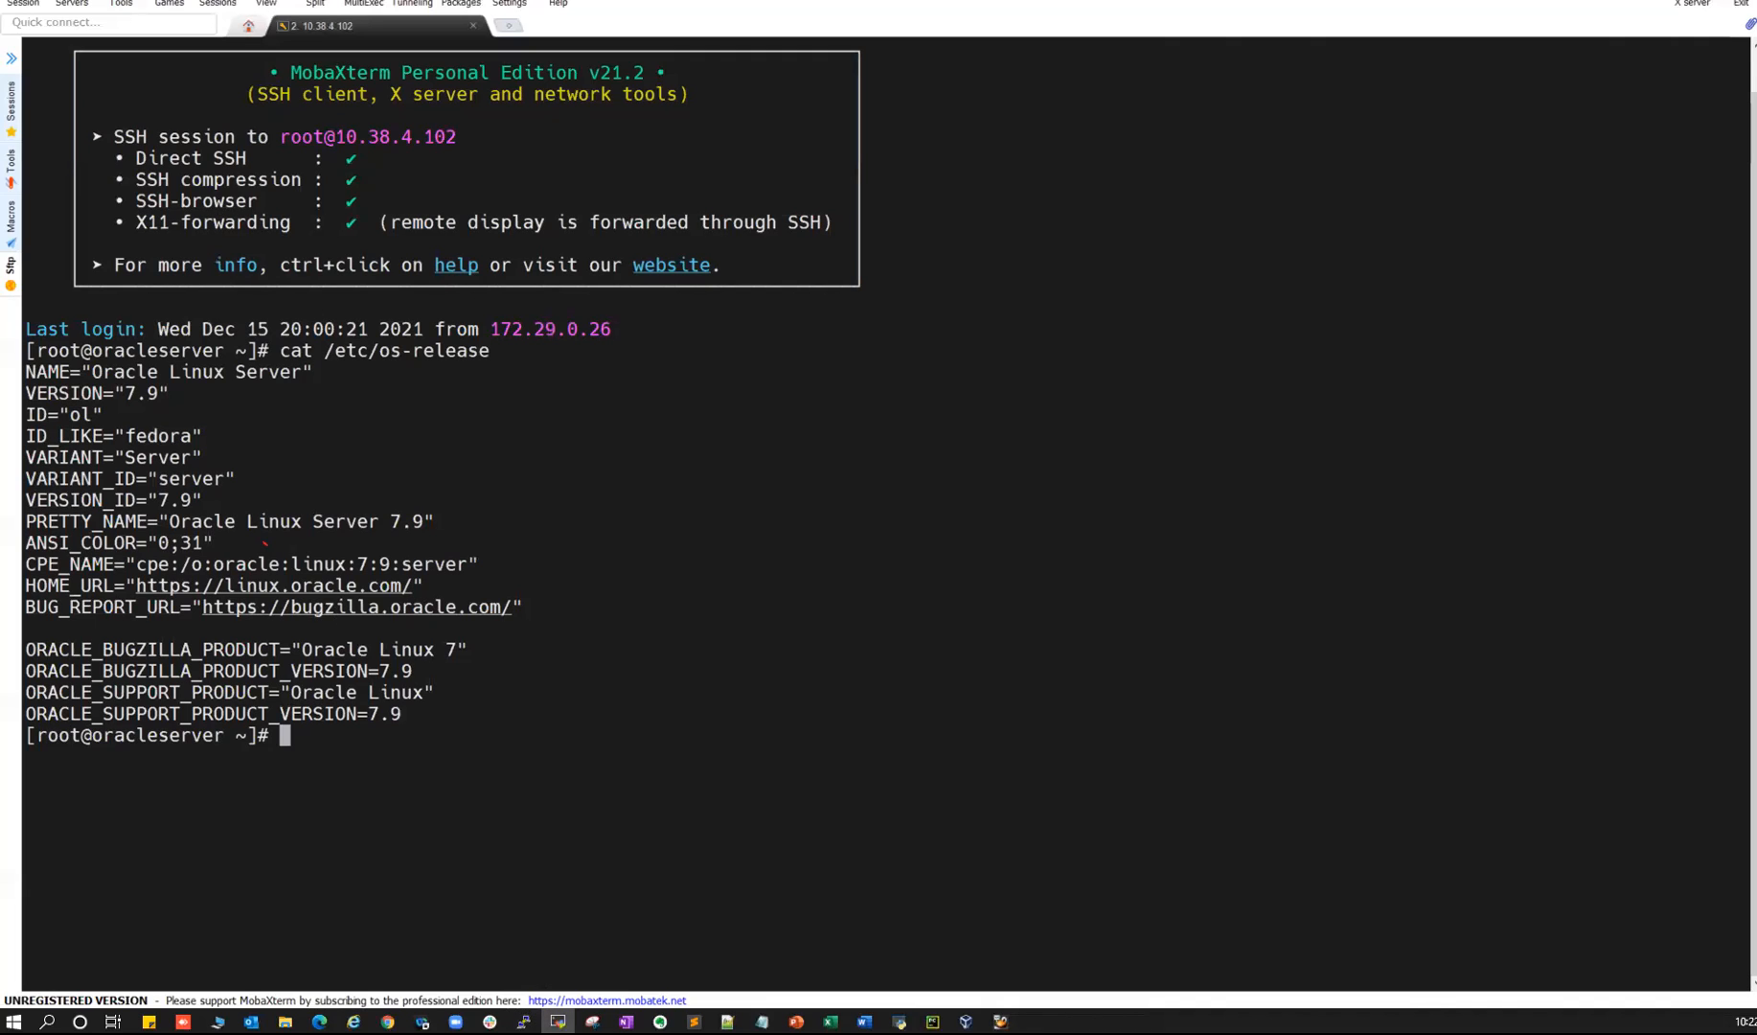
click(523, 1021)
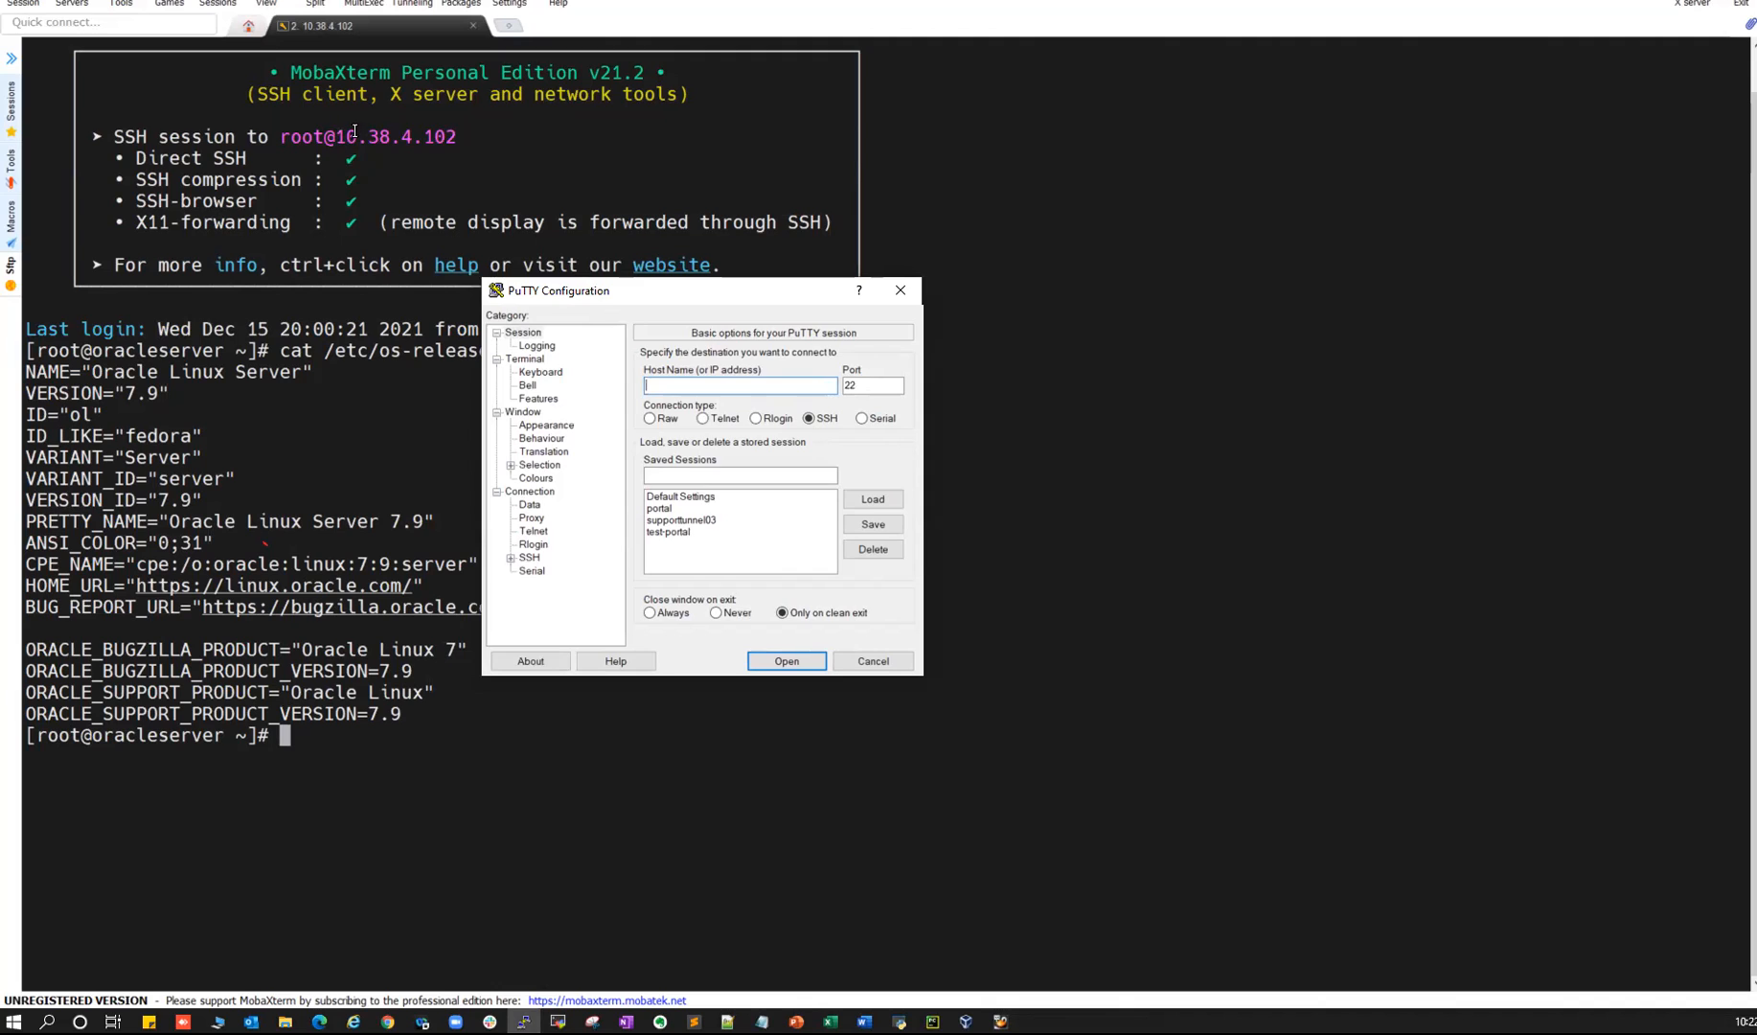
- Copy 10.38.4.102 from MobaXterm into PuTTY, connect, and accept the host key alert
drag(337, 137, 450, 128)
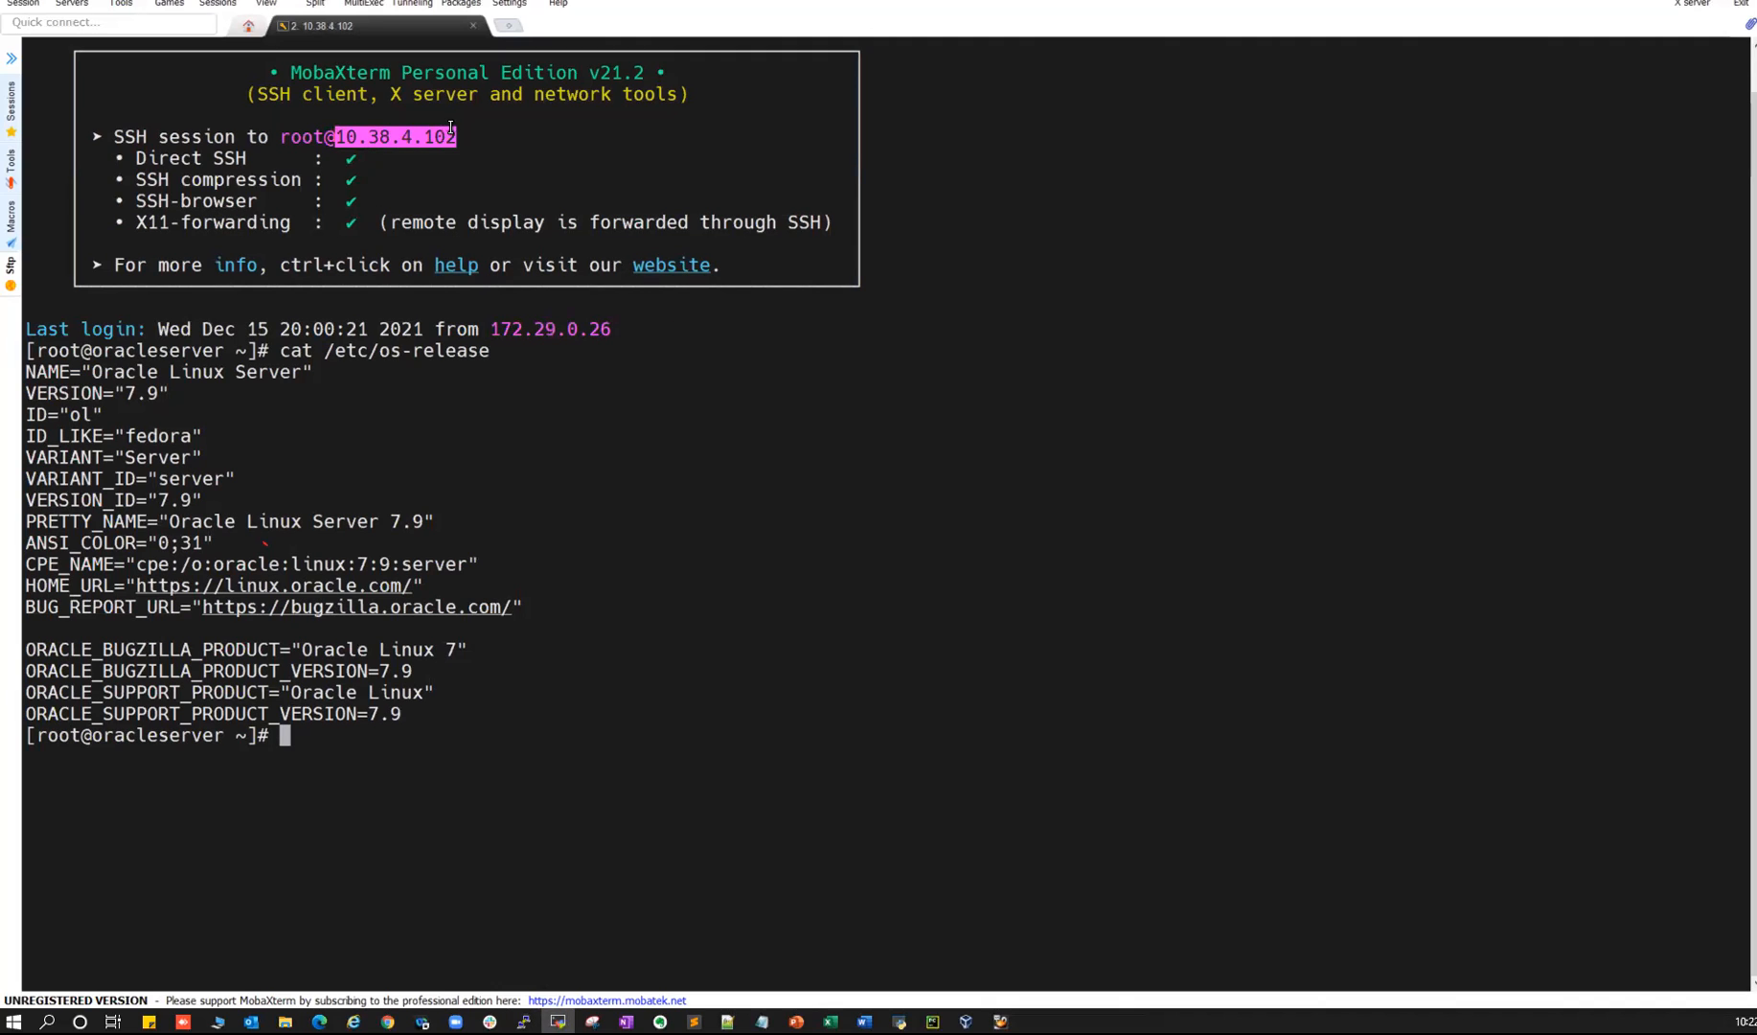
key(alt+Tab)
text(10.38.4.102)
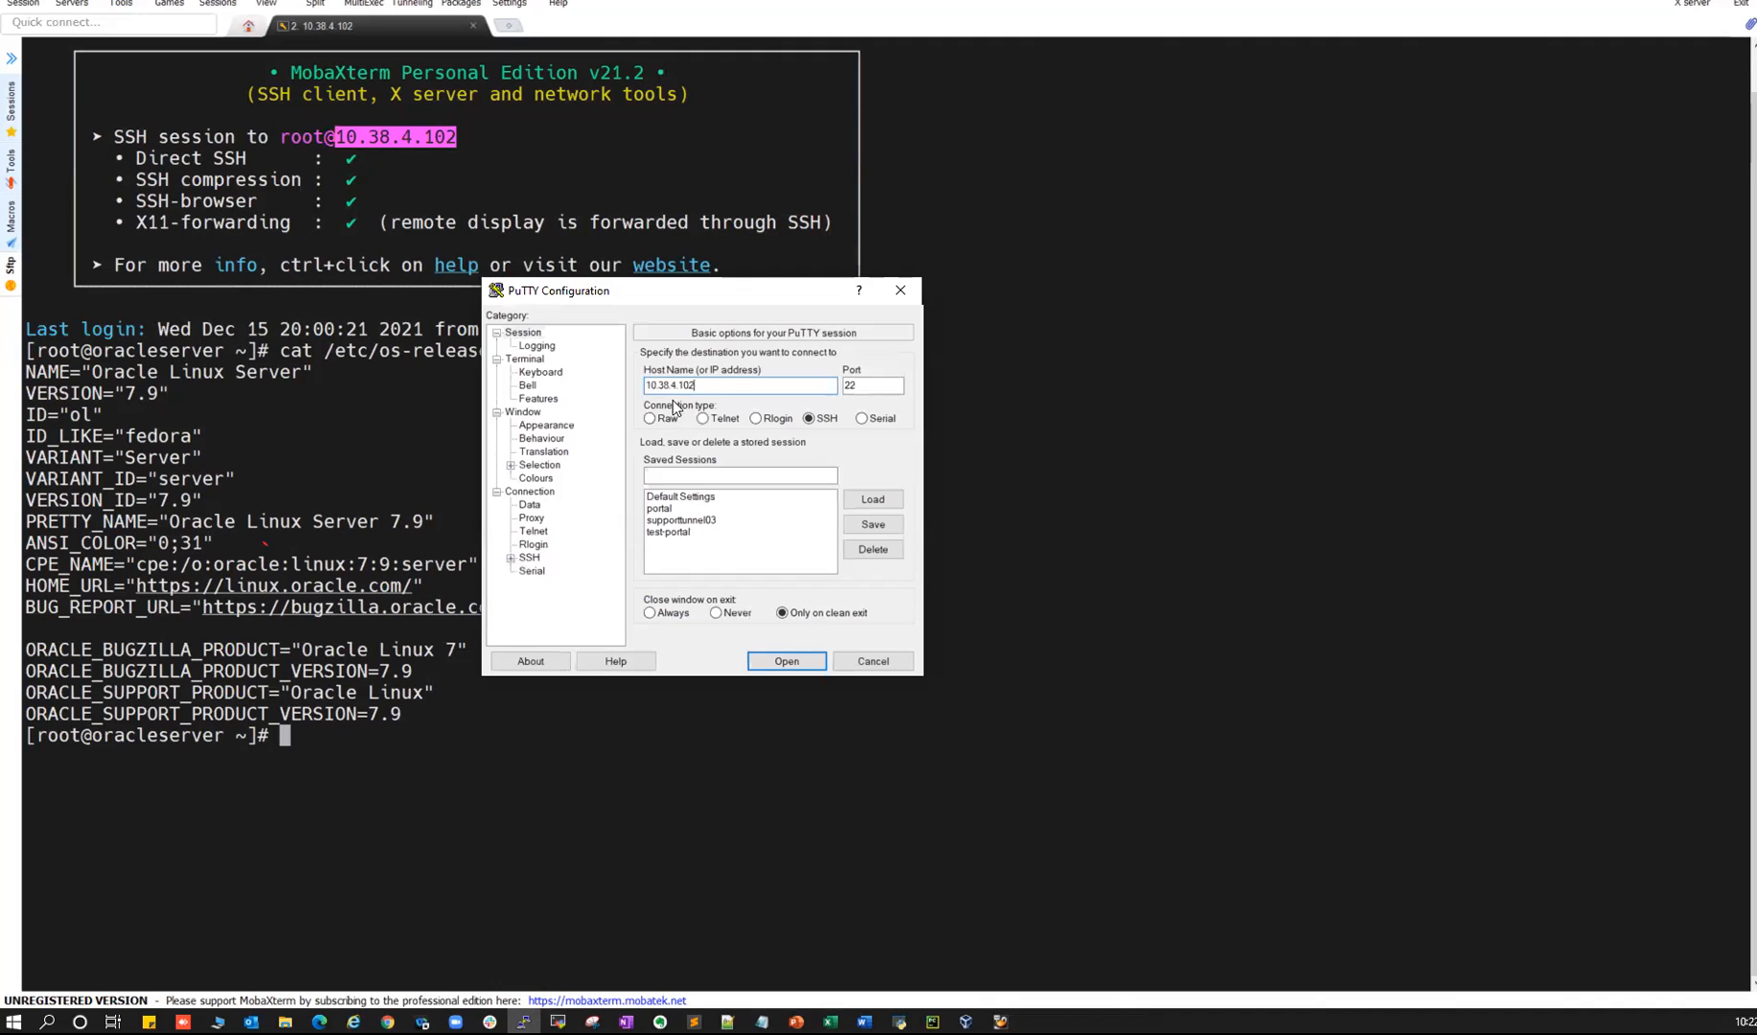
click(772, 657)
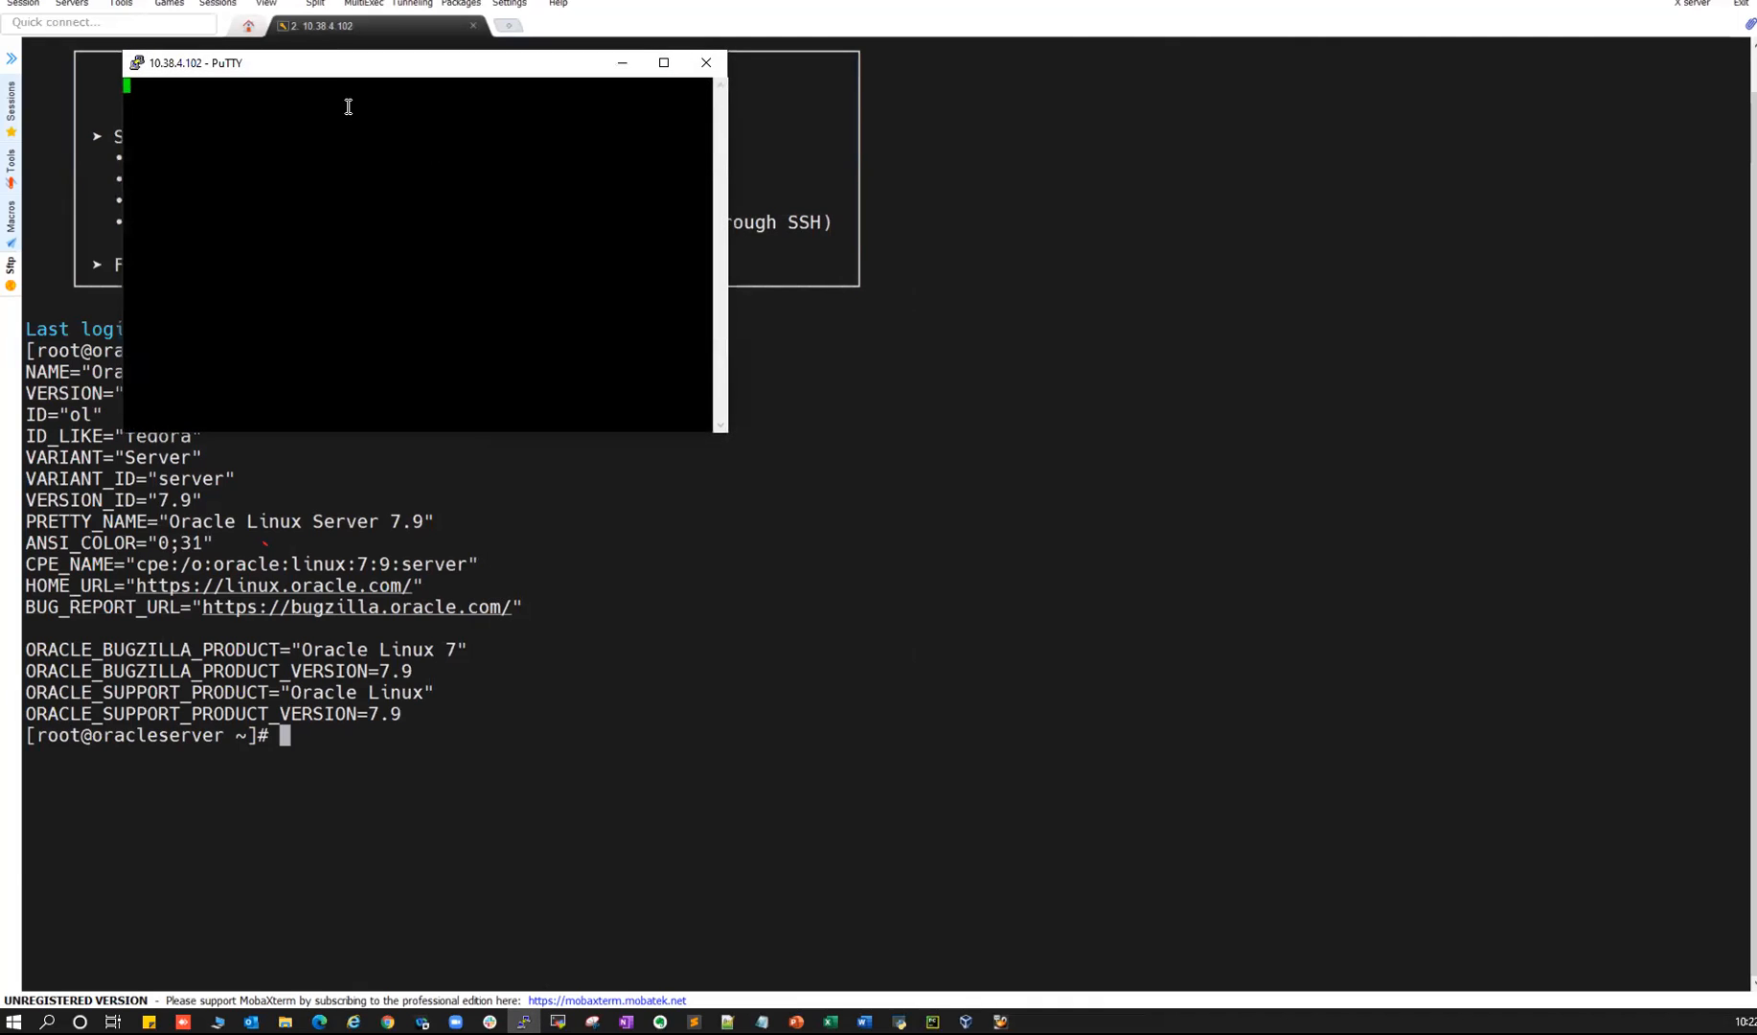
click(965, 1021)
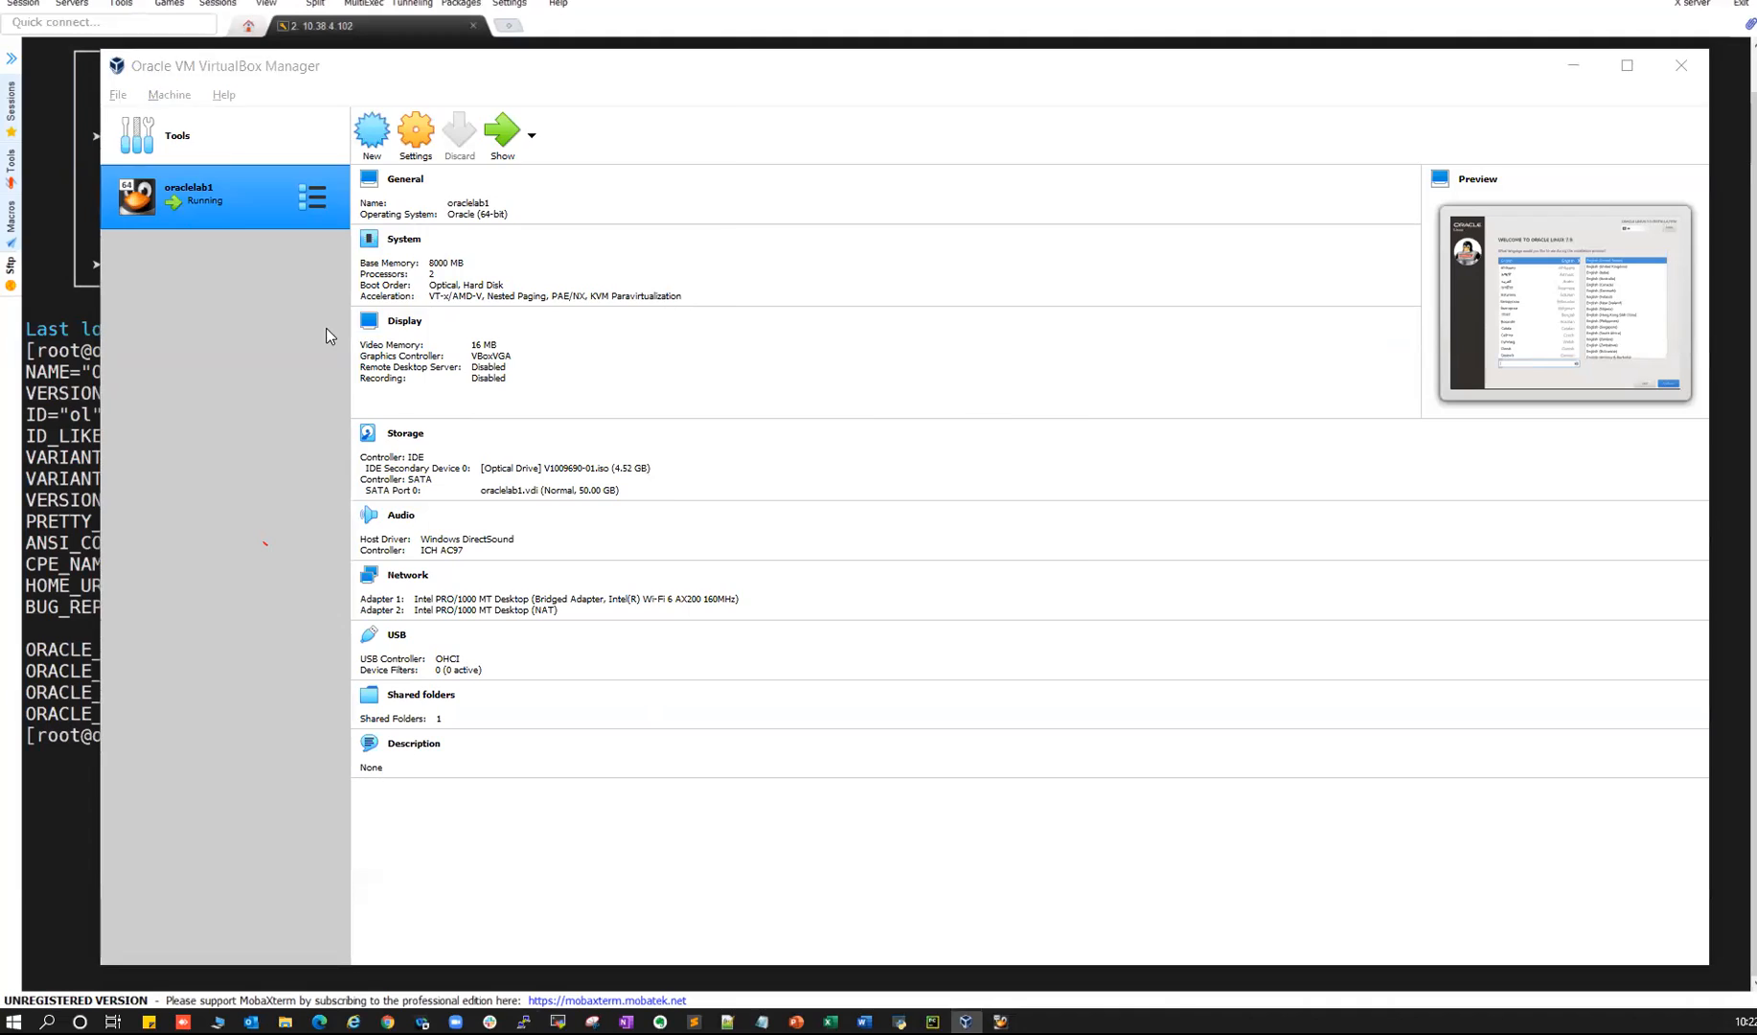
click(779, 610)
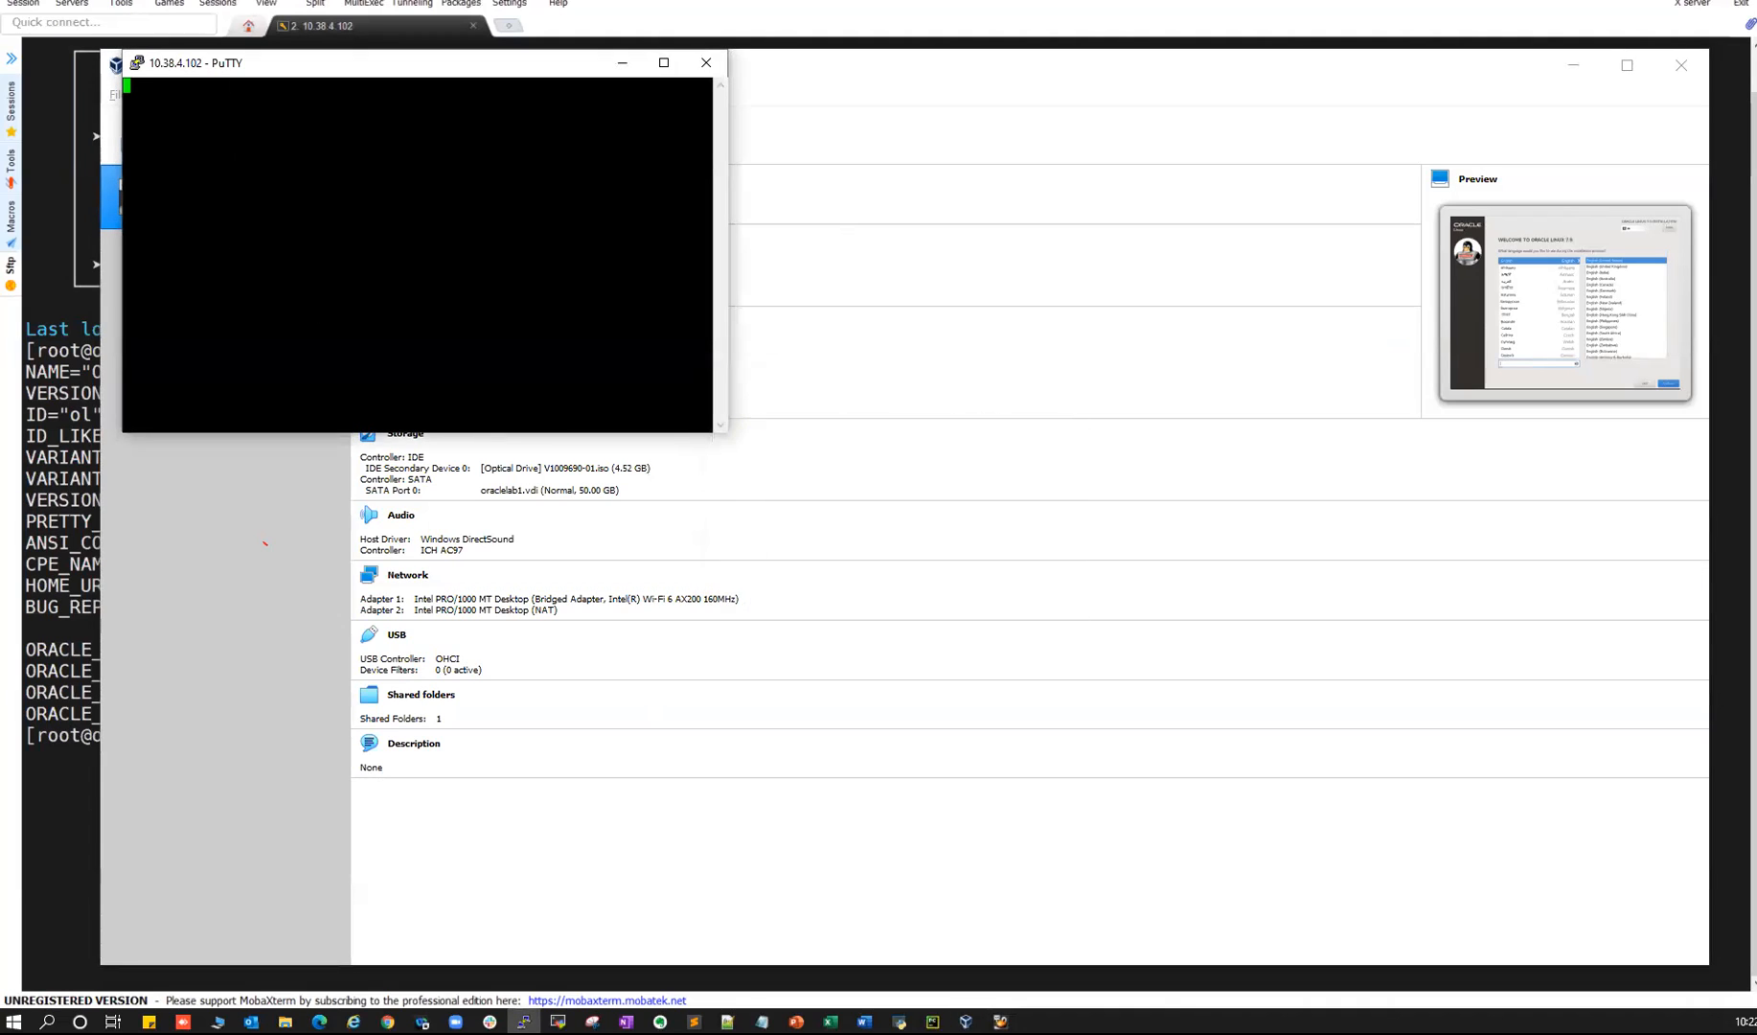
- Log in to the server as root with the root password
click(1576, 65)
text(root)
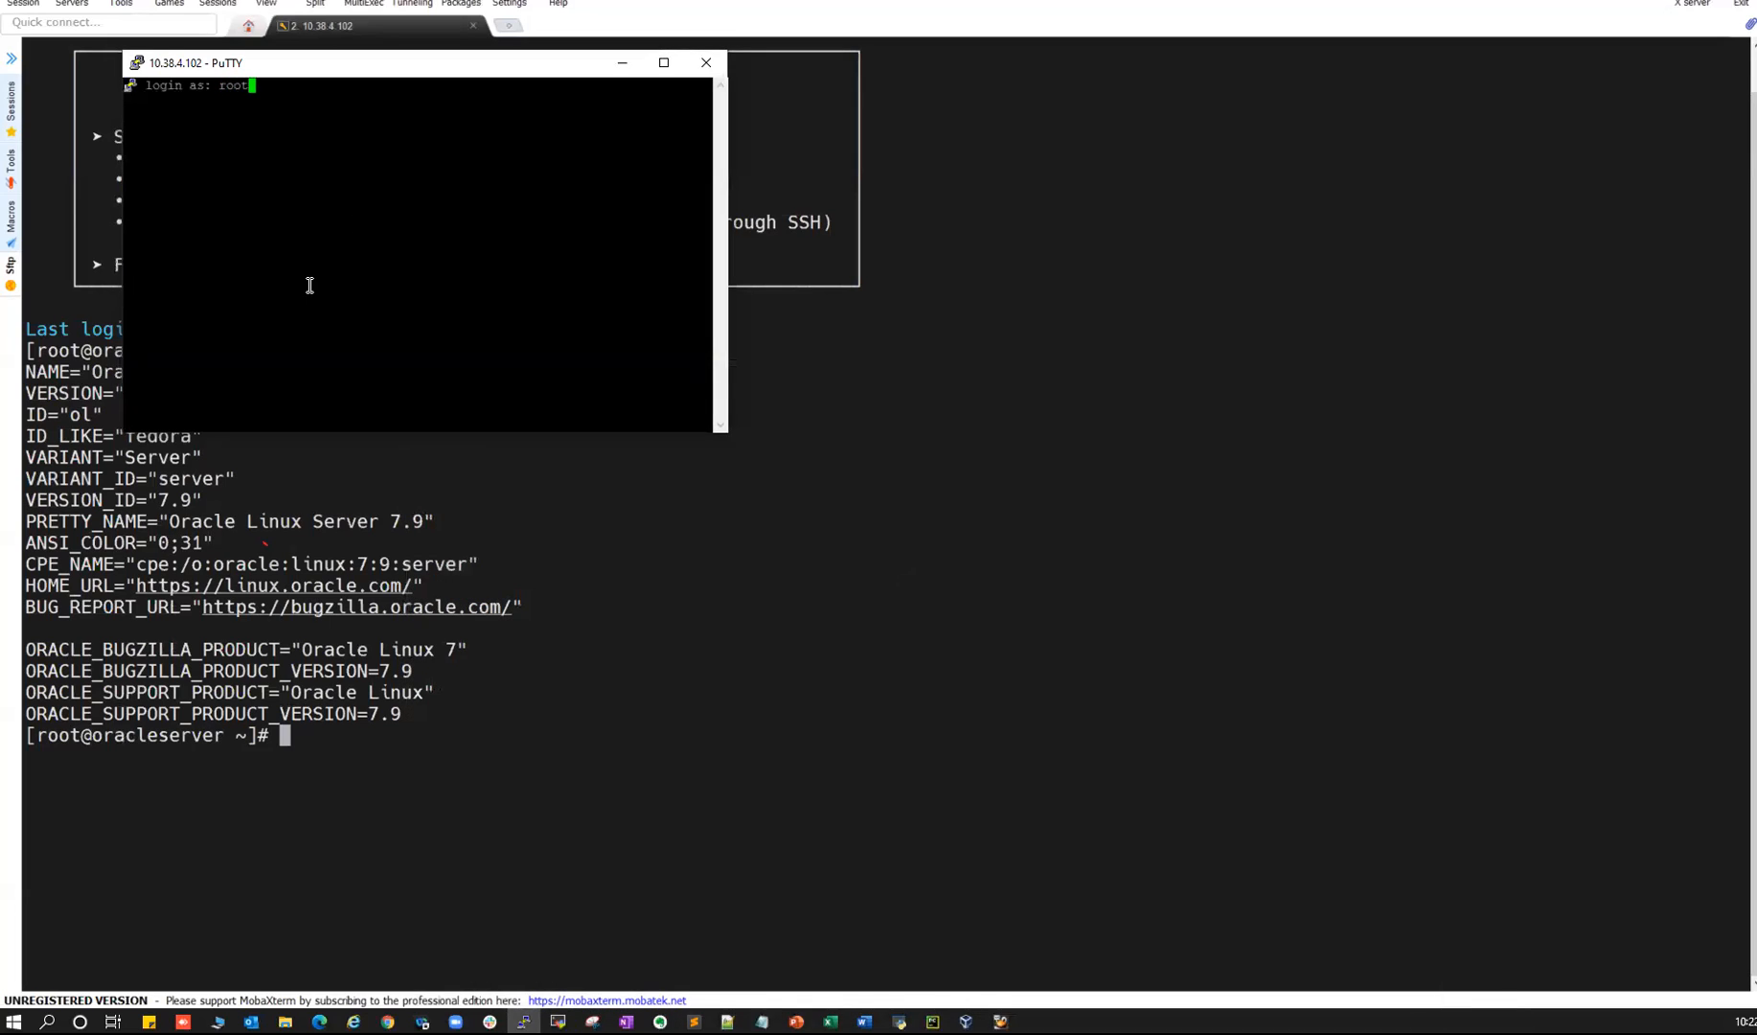
key(Return)
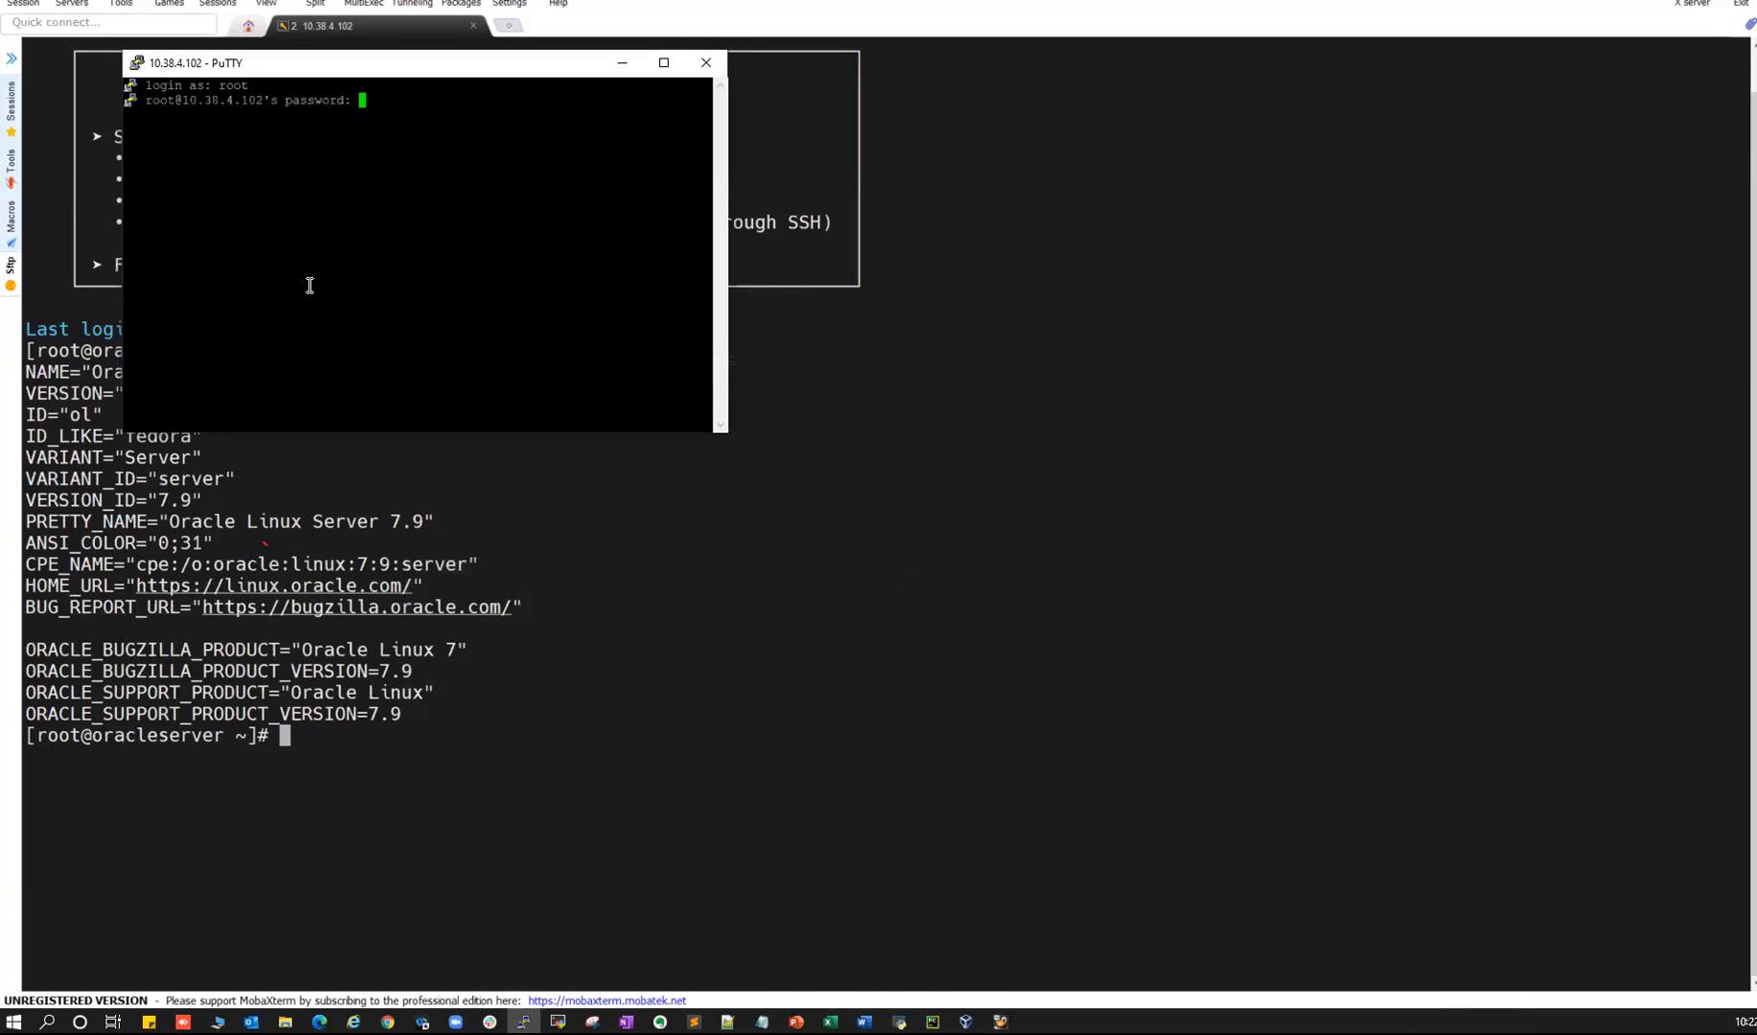
key(Return)
- Enlarge the PuTTY terminal and bring the root session back to the front
drag(727, 436, 1089, 624)
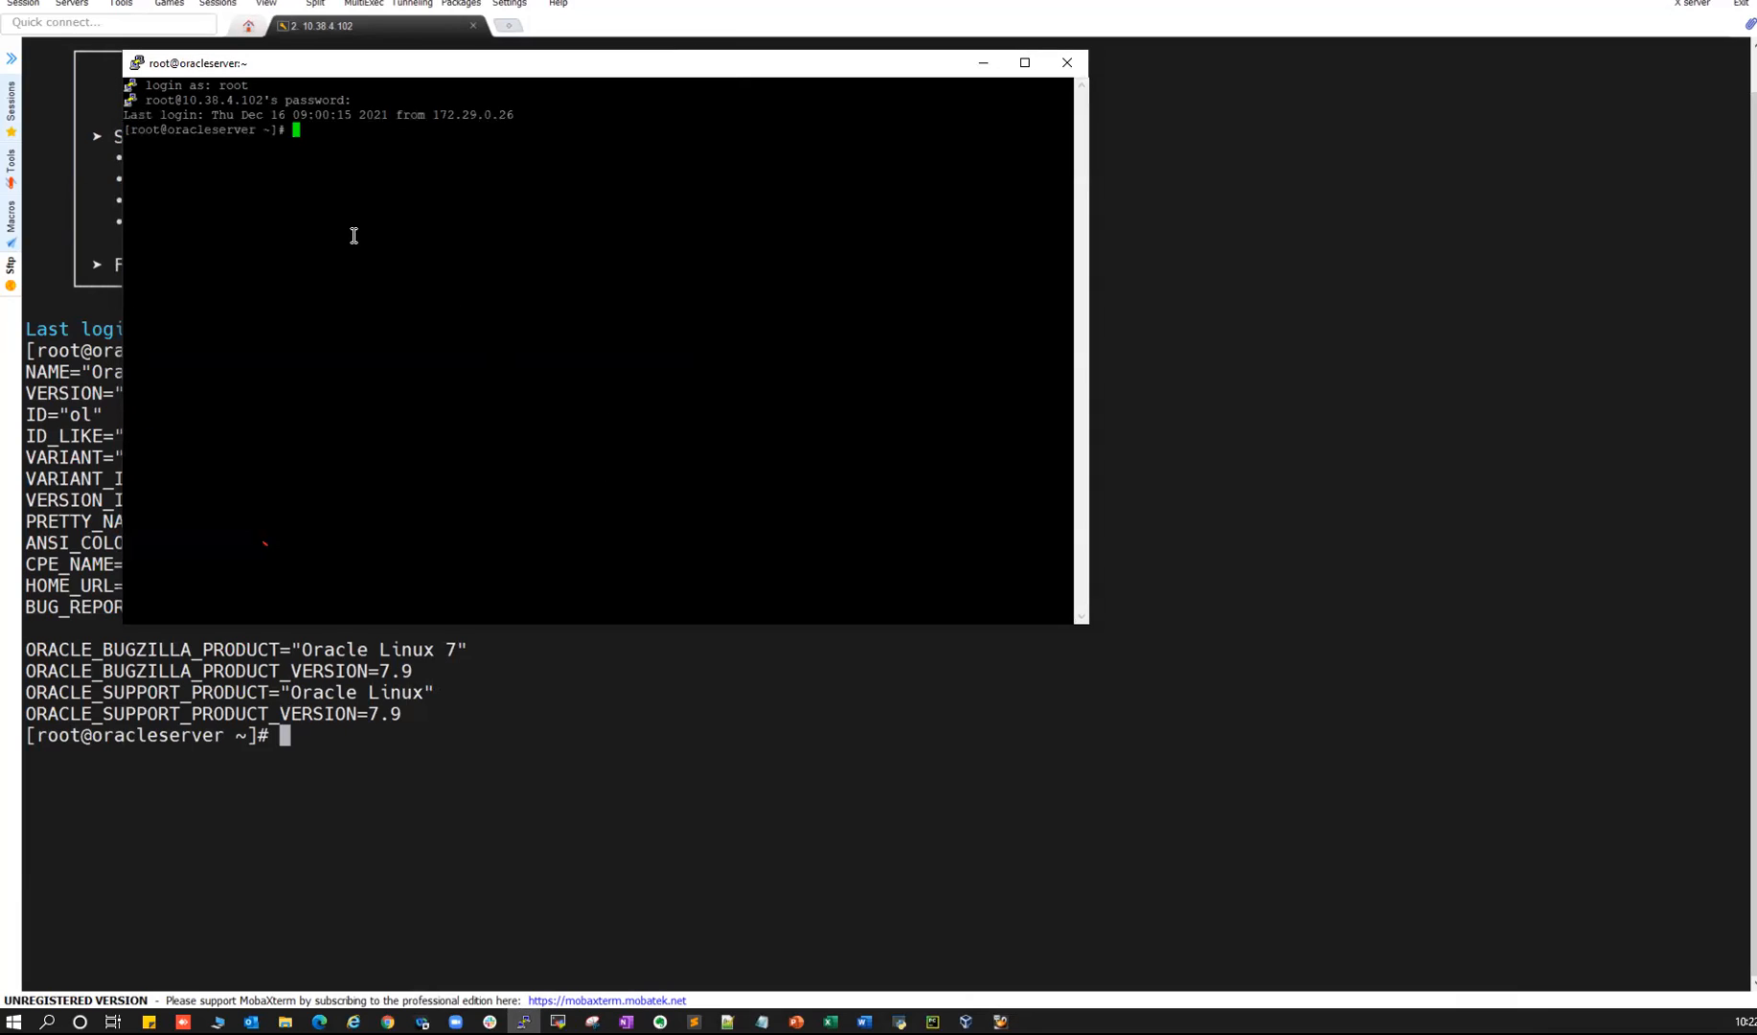
drag(172, 100, 265, 144)
click(479, 644)
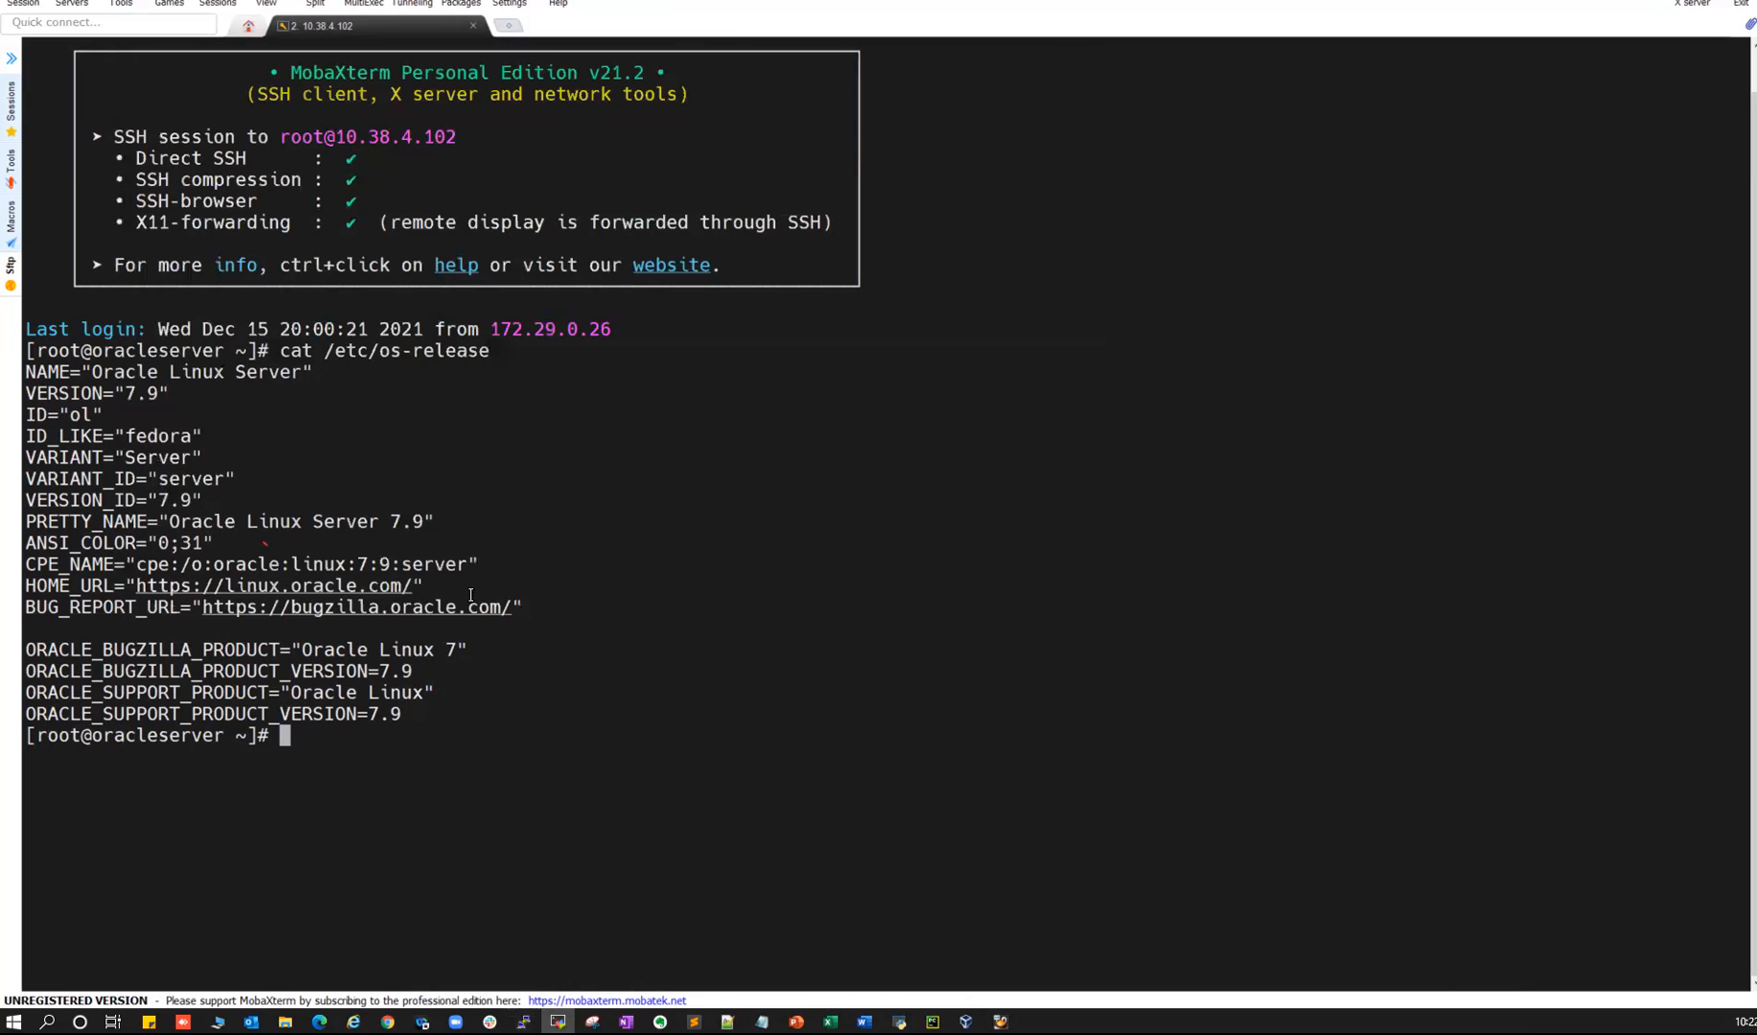
key(alt+Tab)
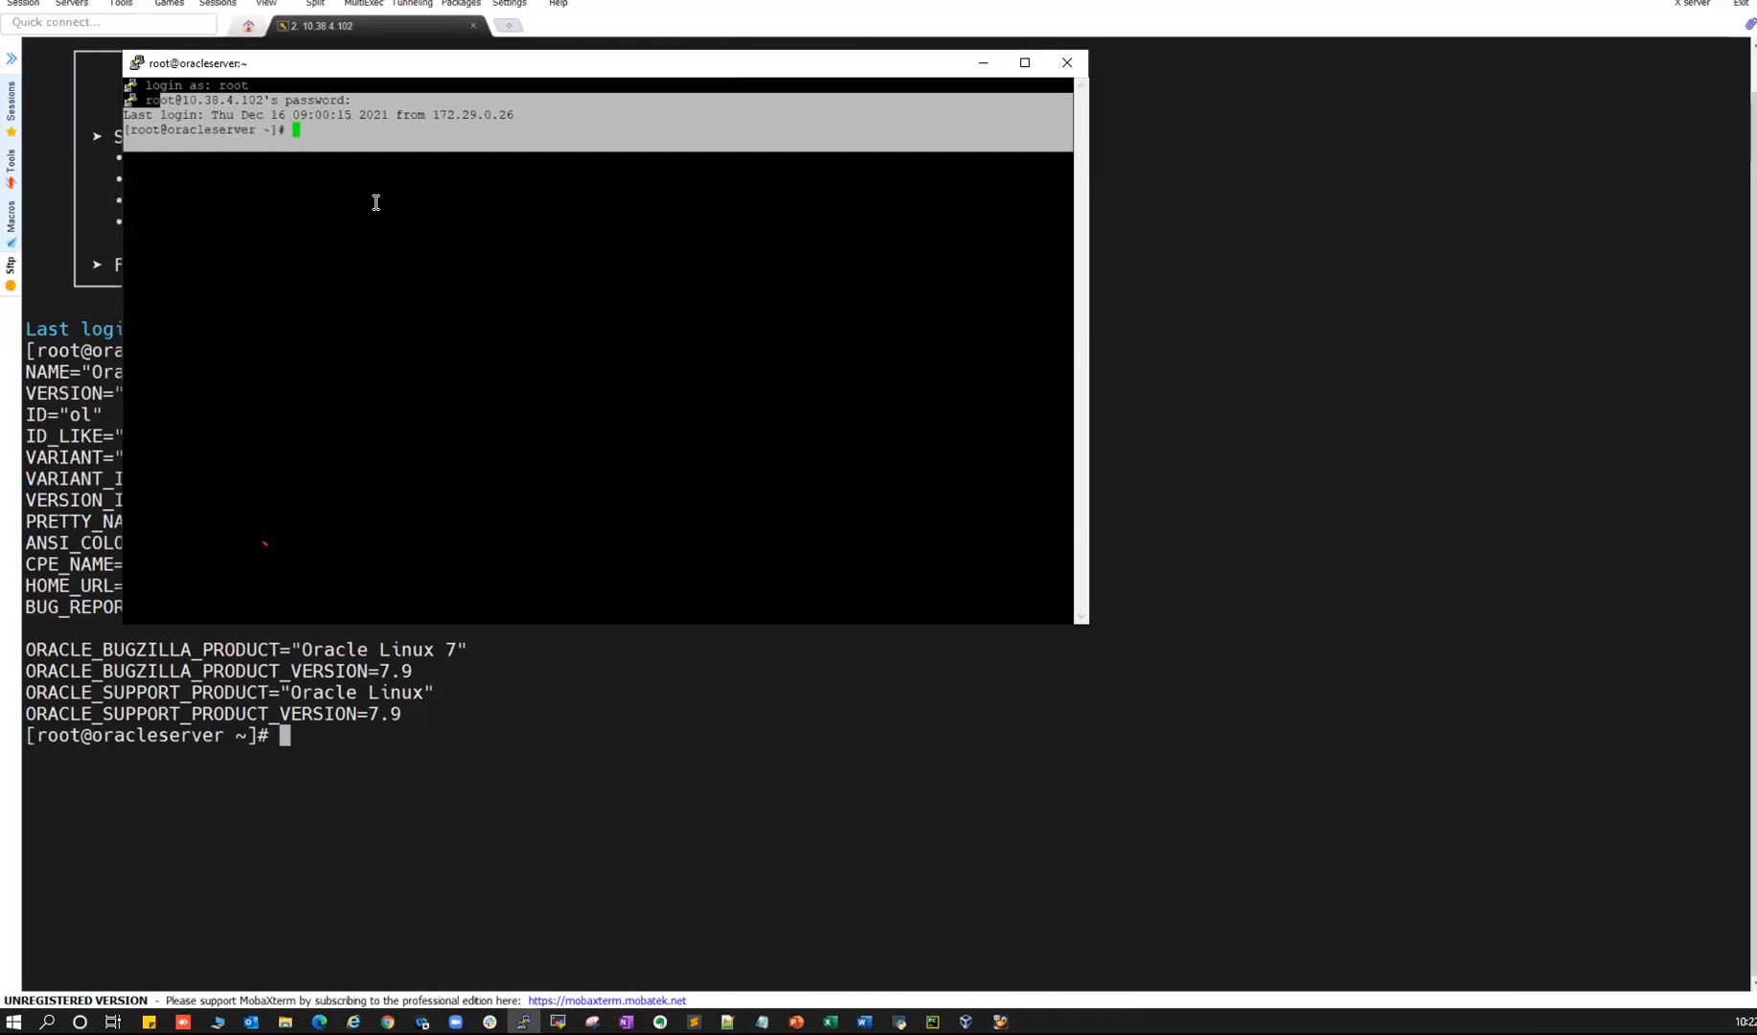
click(400, 430)
click(966, 1021)
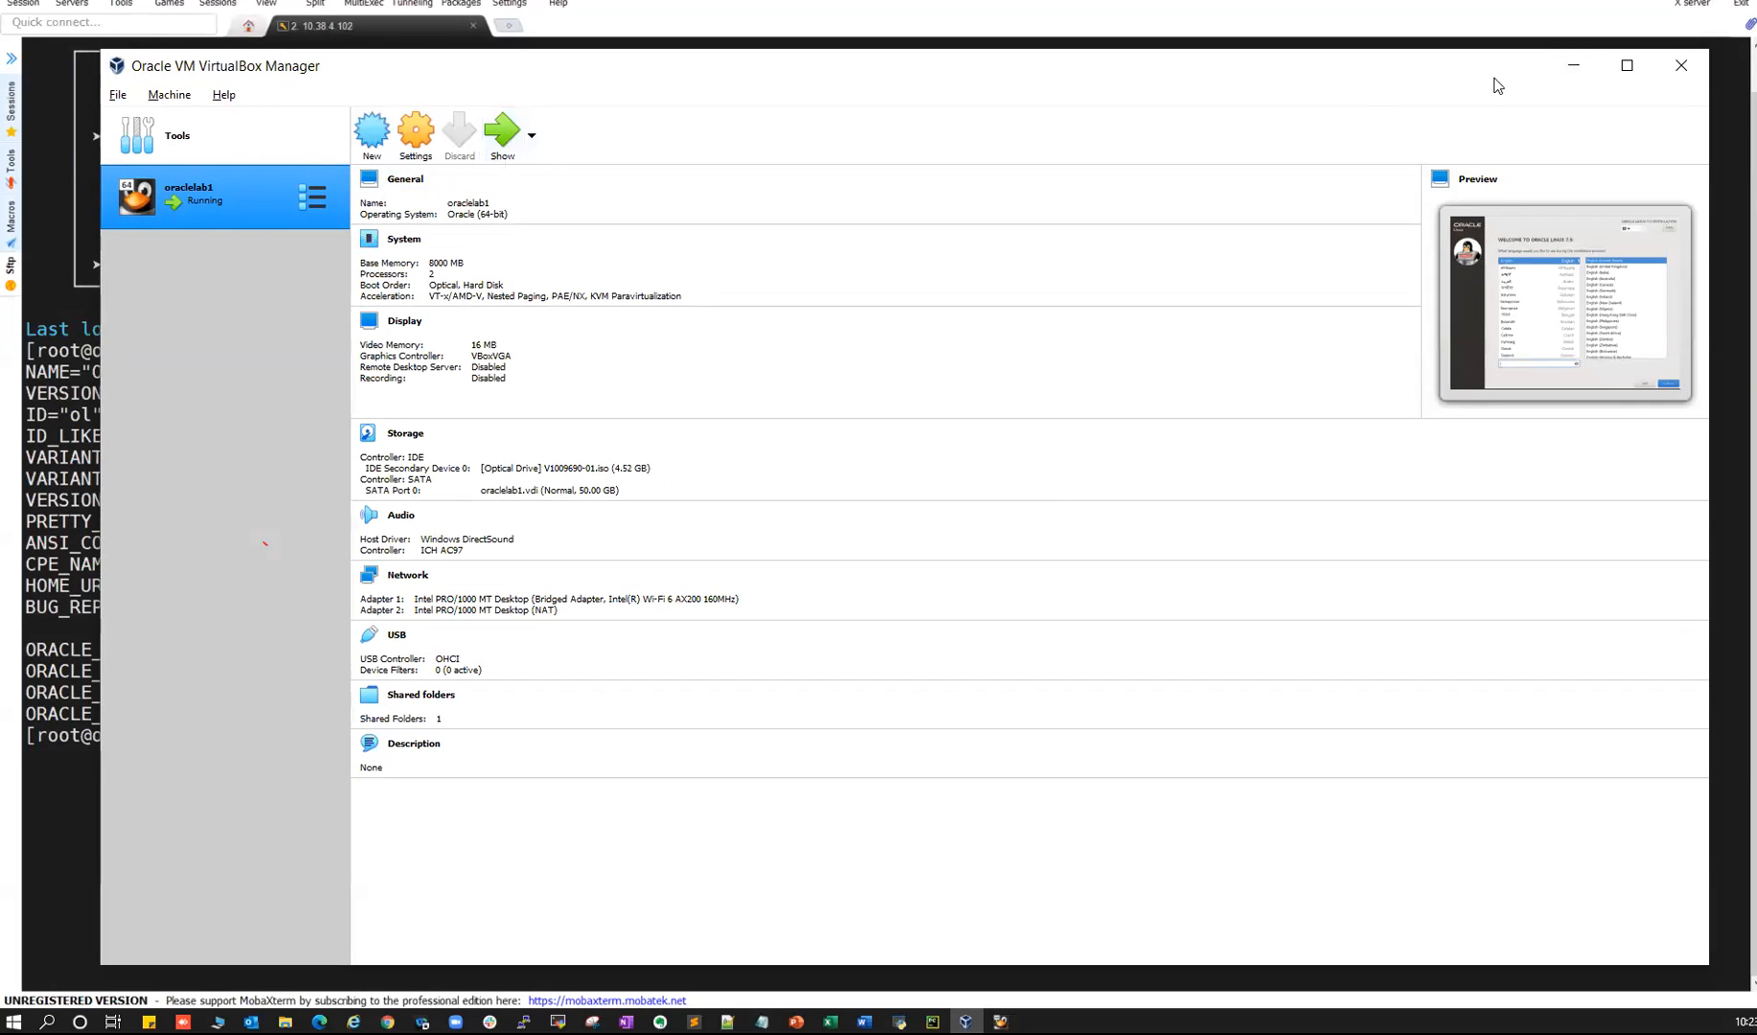
click(1573, 65)
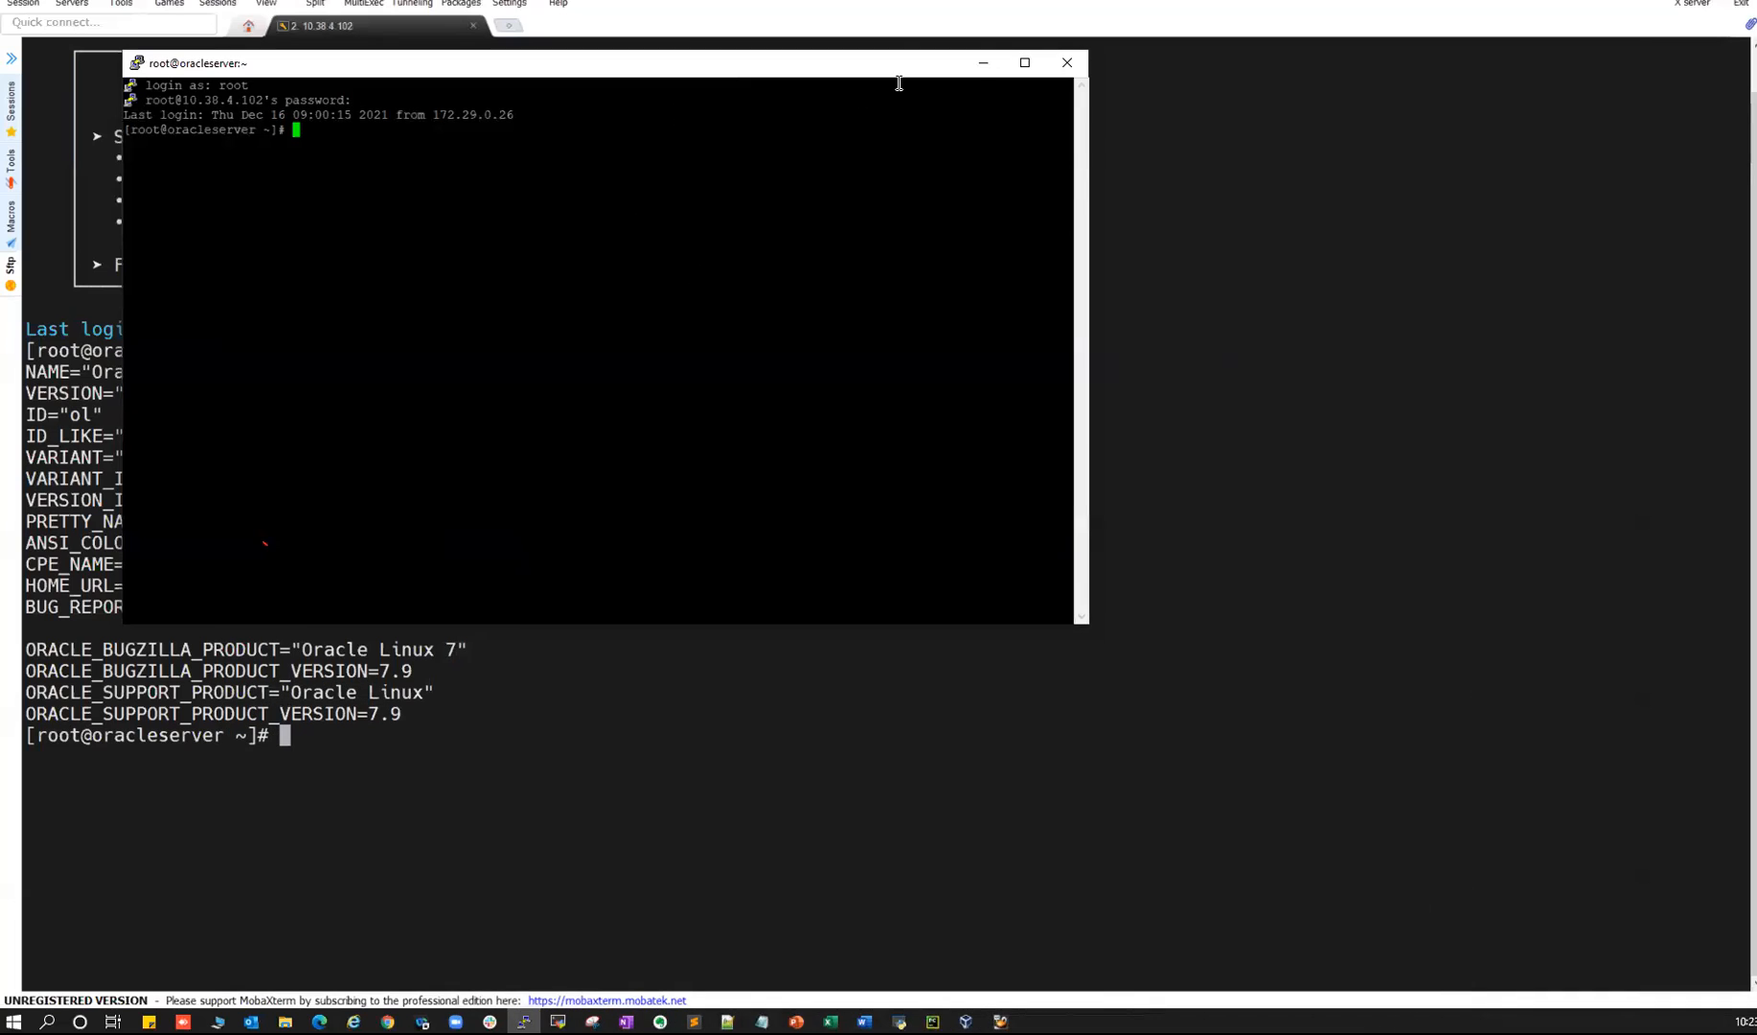
- Minimize PuTTY and page through PowerPoint to slide 9, the FAT/NTFS/Ext/JFS/XFS File System comparison
click(980, 65)
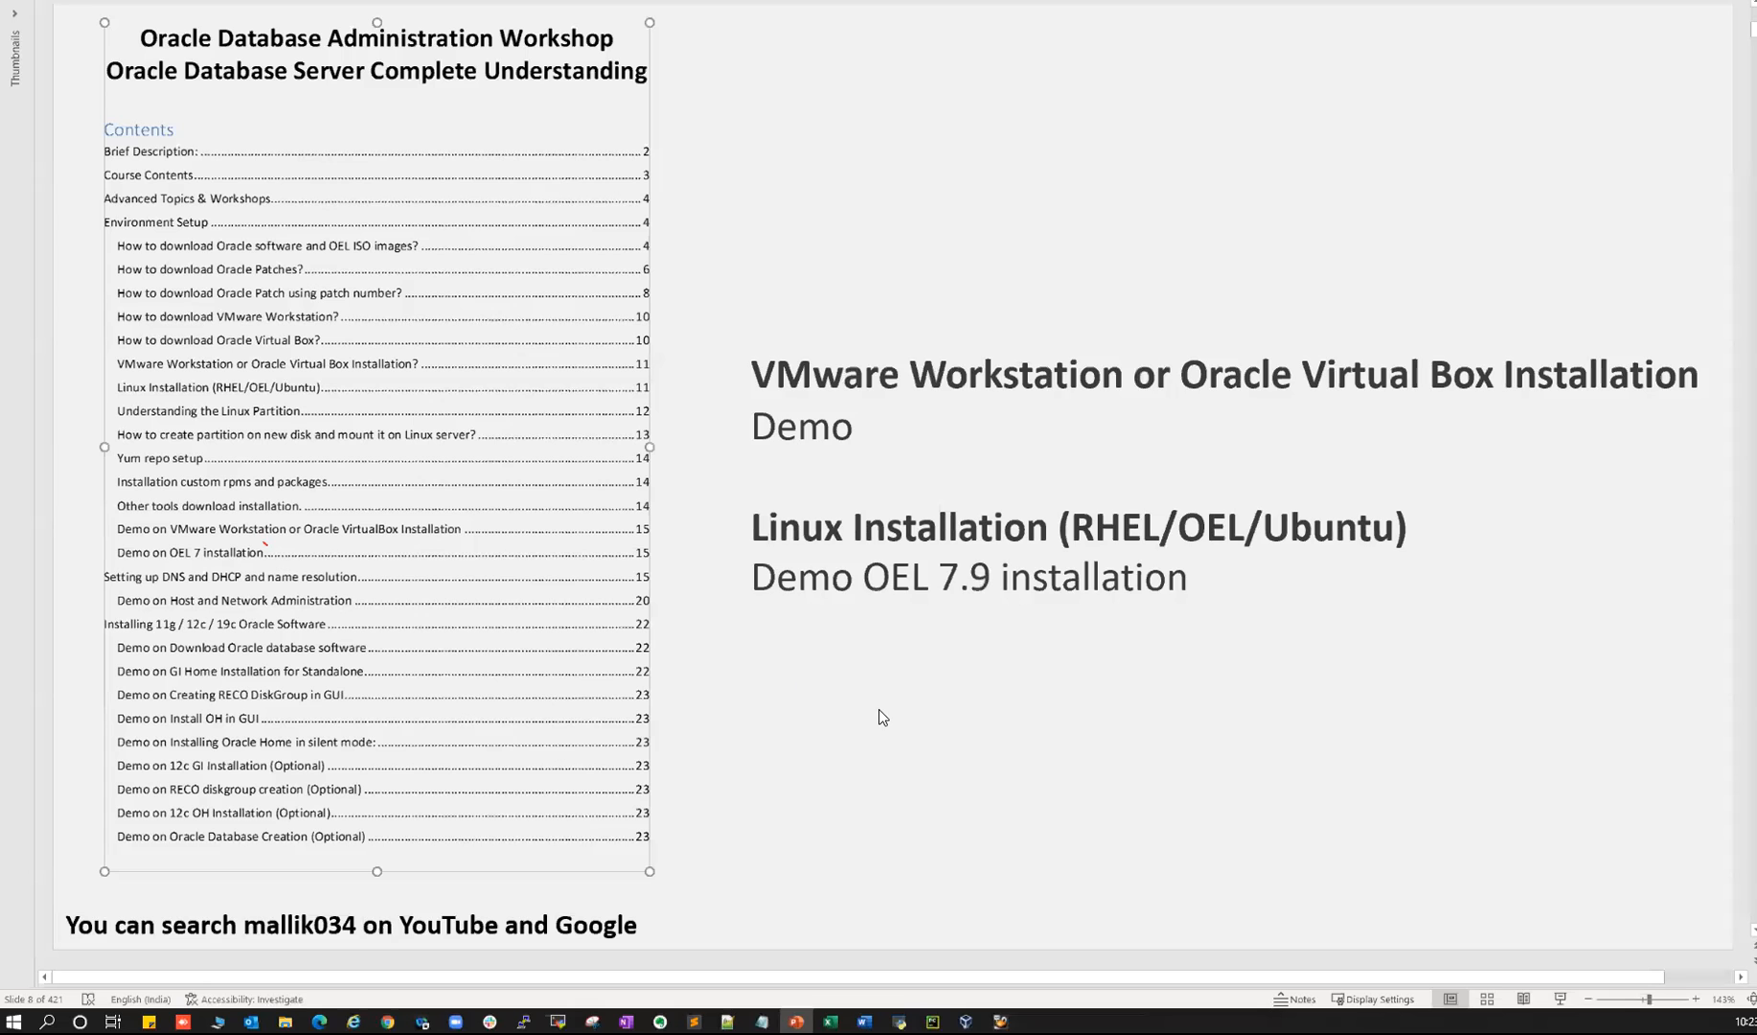
key(Page_Down)
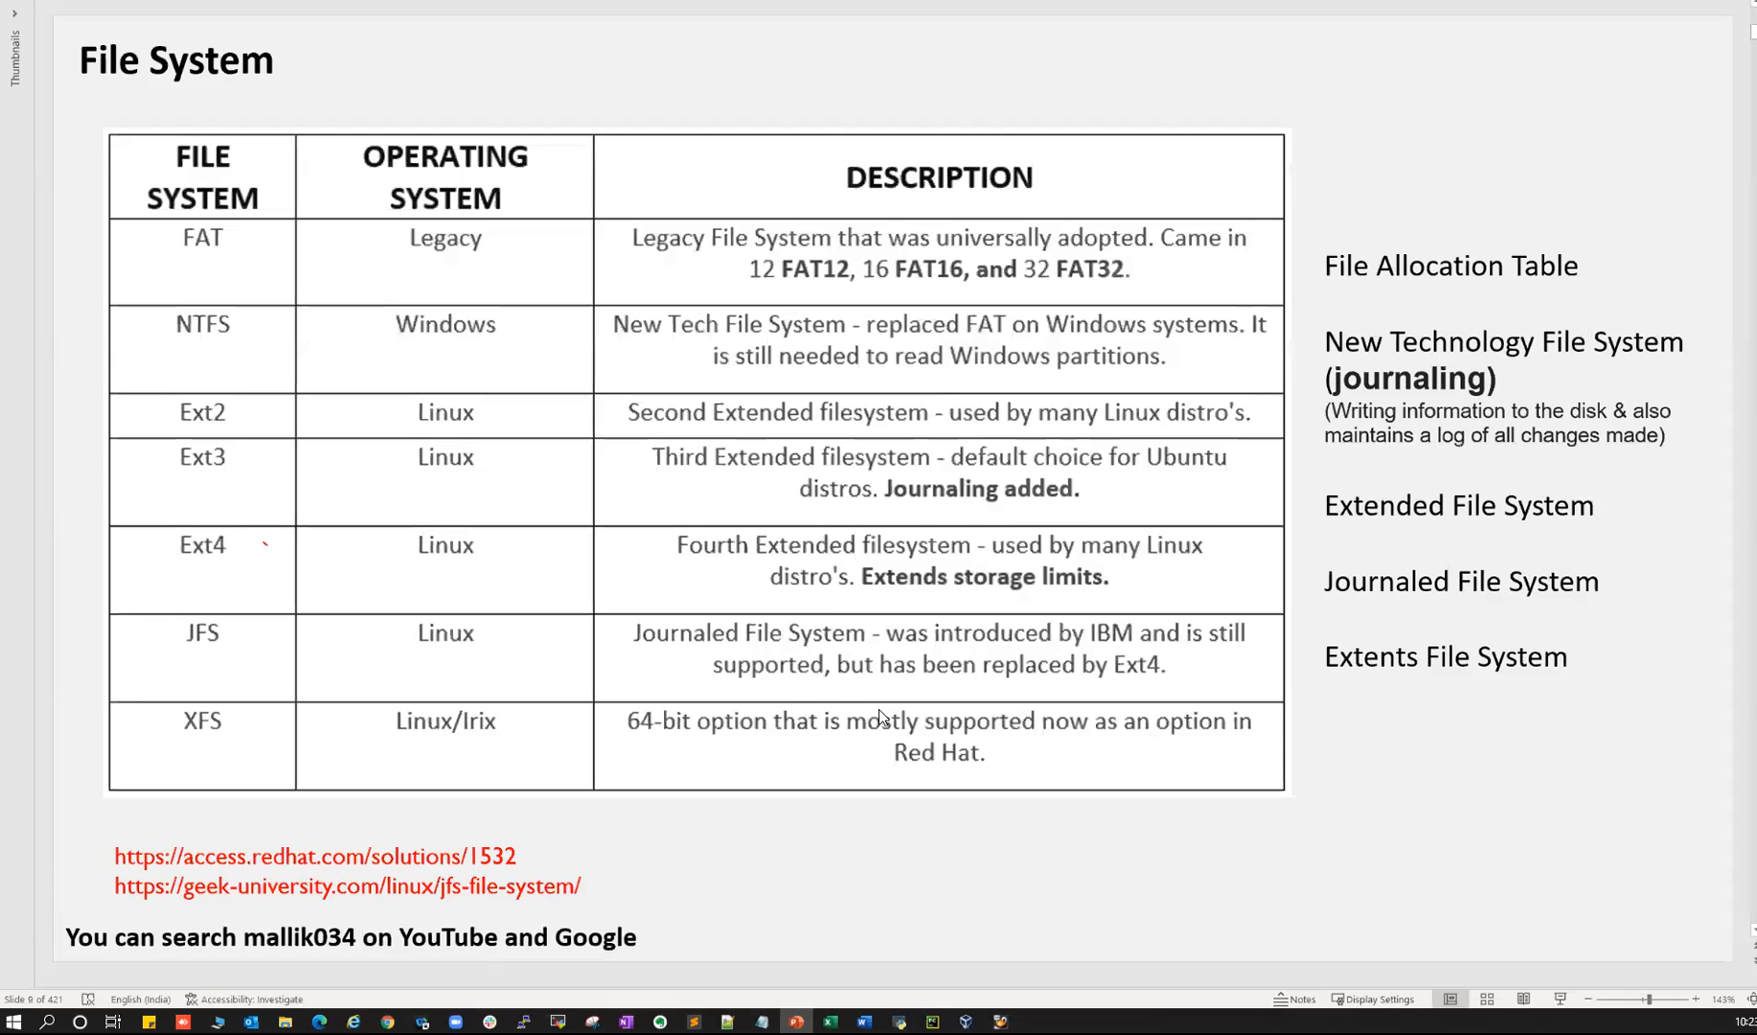
key(Page_Down)
key(Page_Down)
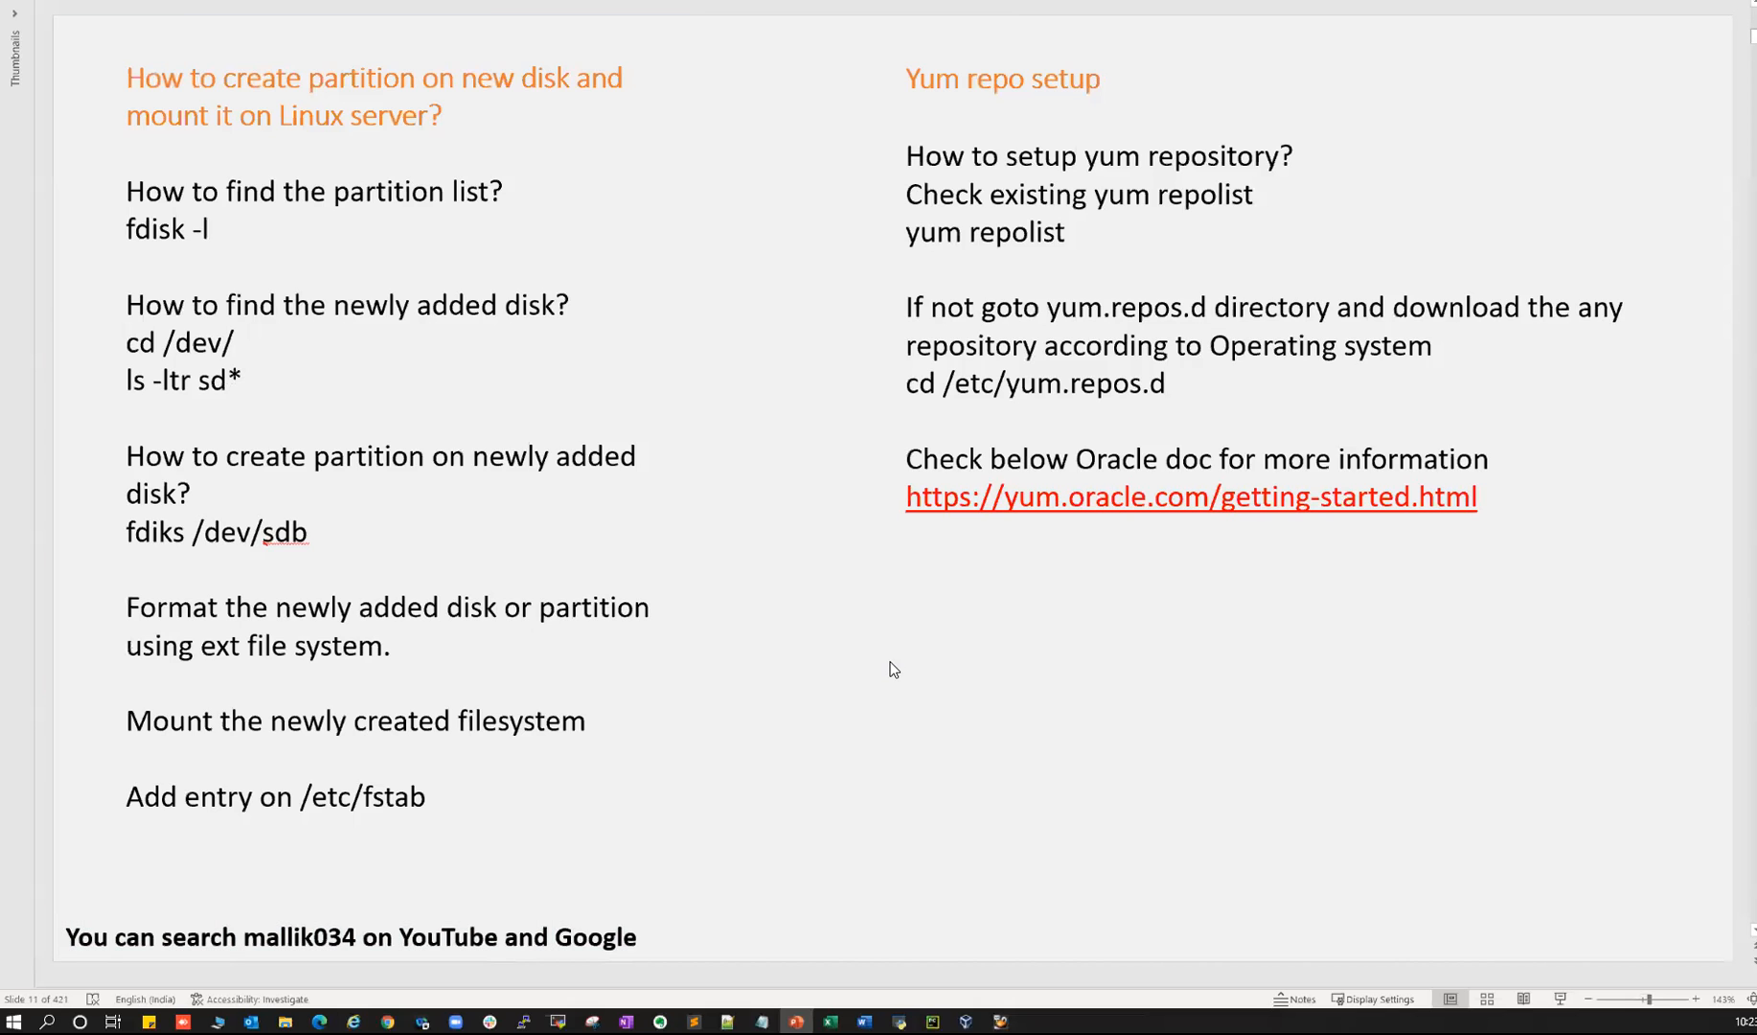
key(Page_Up)
key(Page_Up)
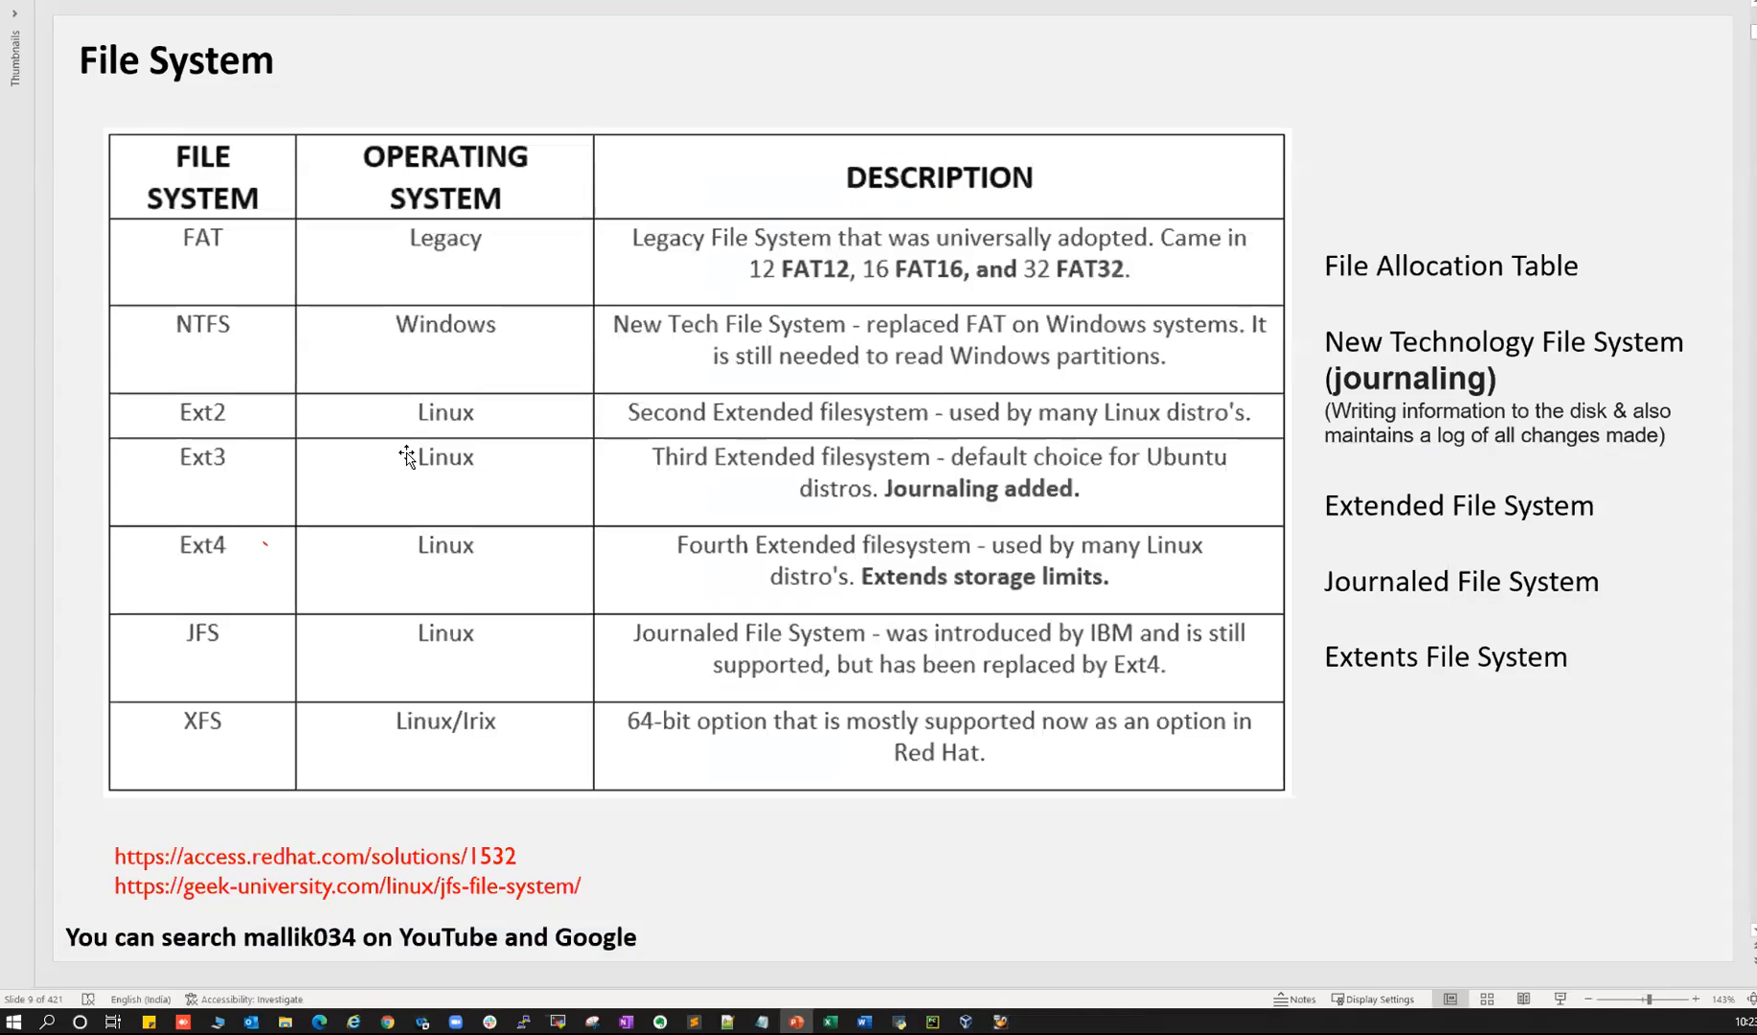